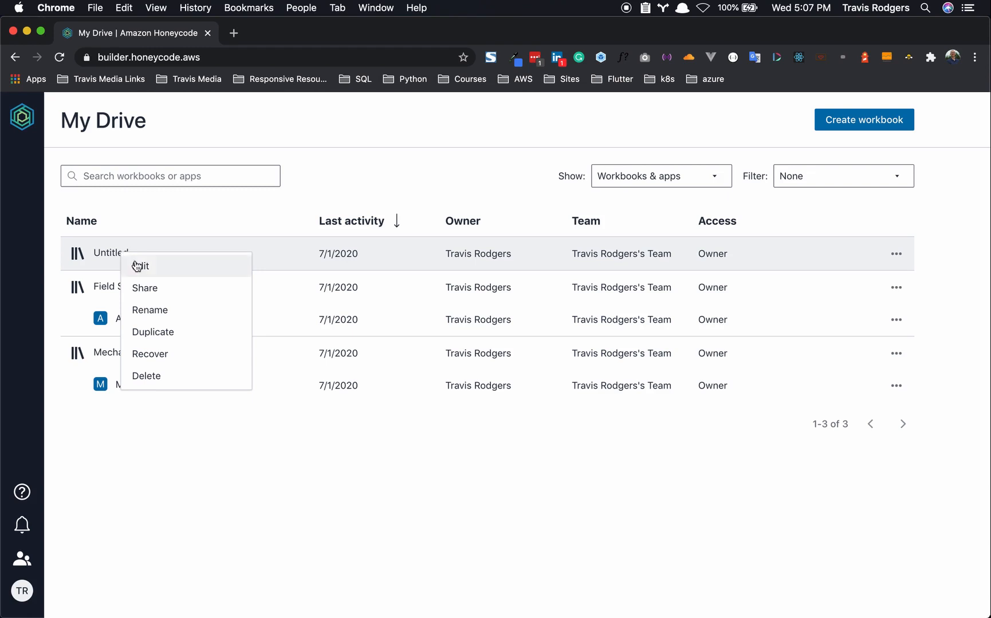
- Rename the untitled workbook to 'Mobile Mechanics' and open it for editing
click(148, 310)
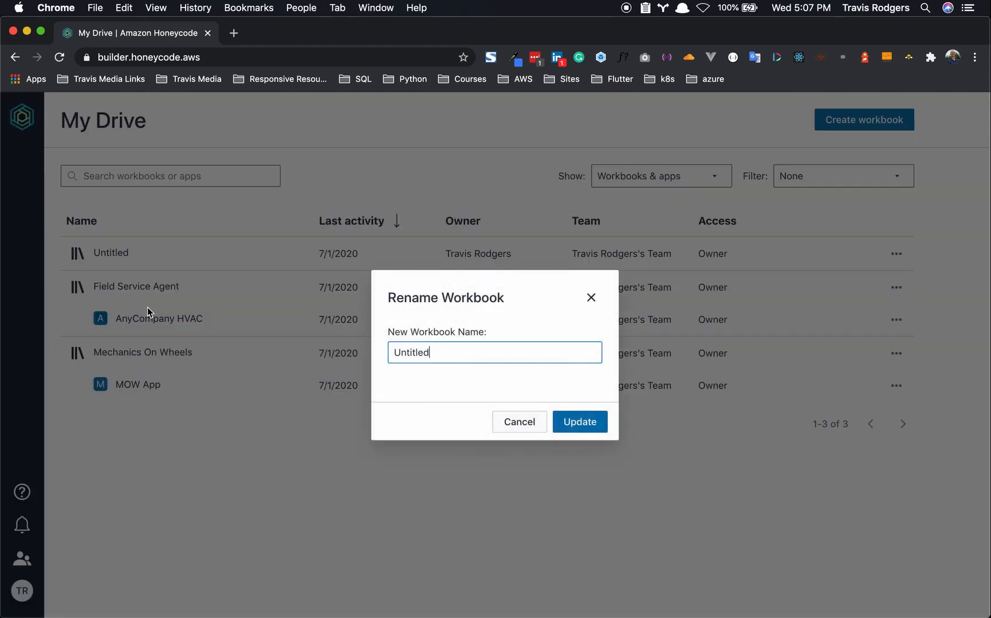
key(super+a)
text(Mobile Mechanics)
click(579, 422)
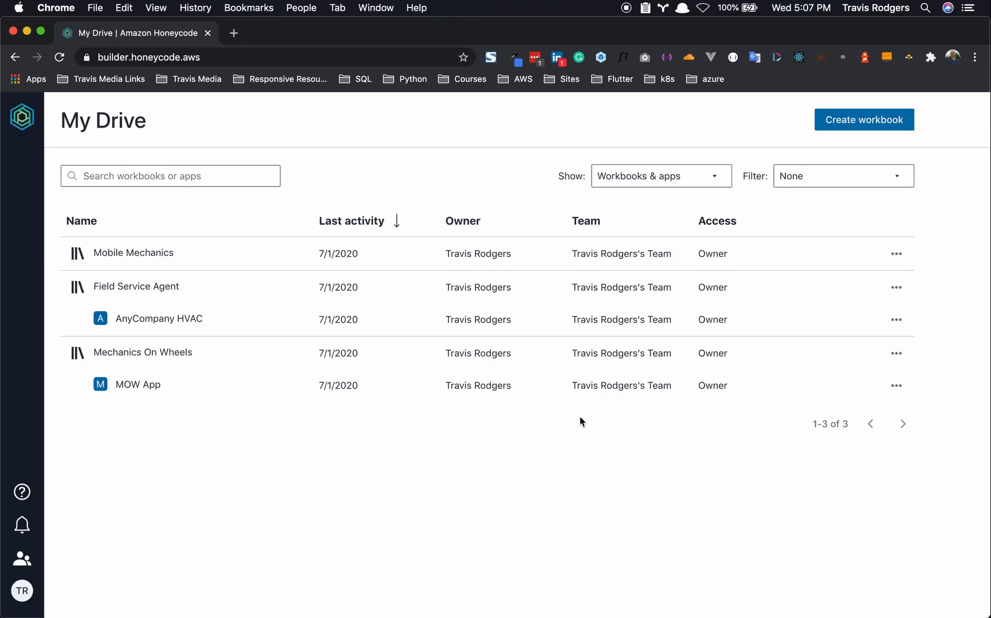
click(895, 255)
click(889, 271)
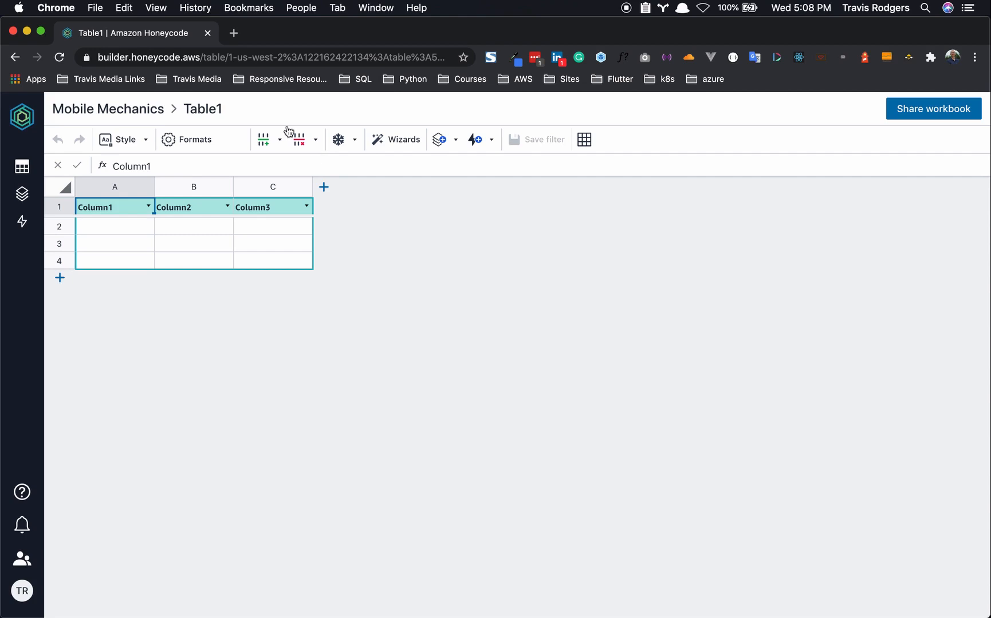
- Browse the workbook's Tables, Apps and Automations lists in the sidebar
click(21, 165)
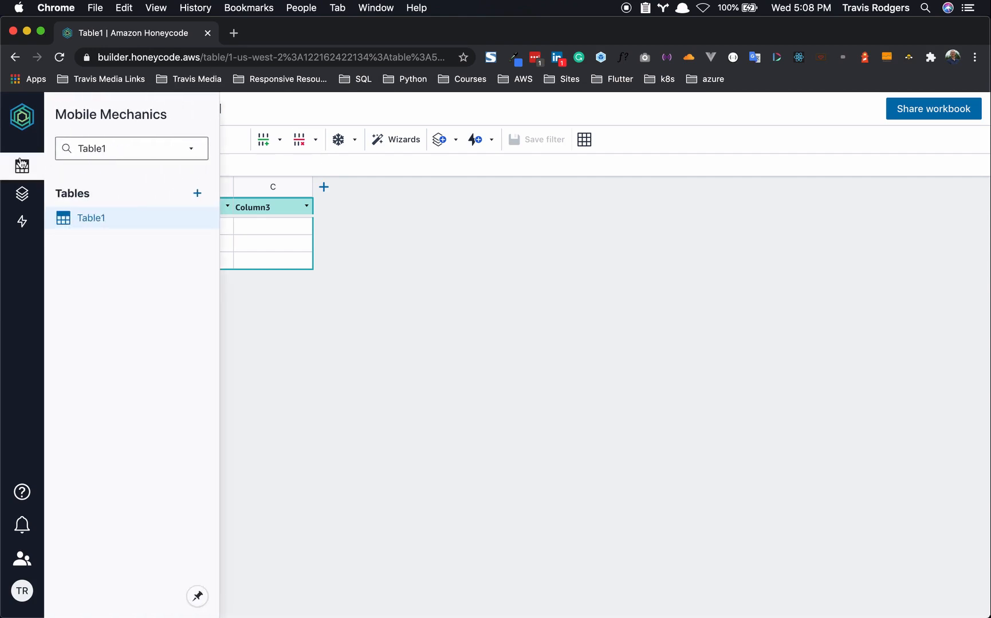
click(24, 195)
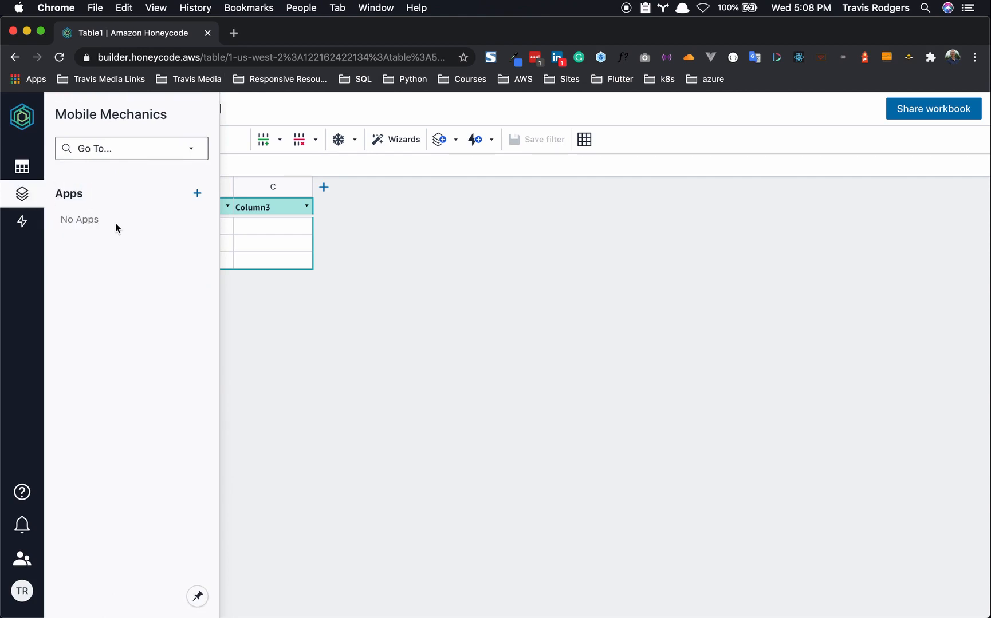
click(24, 223)
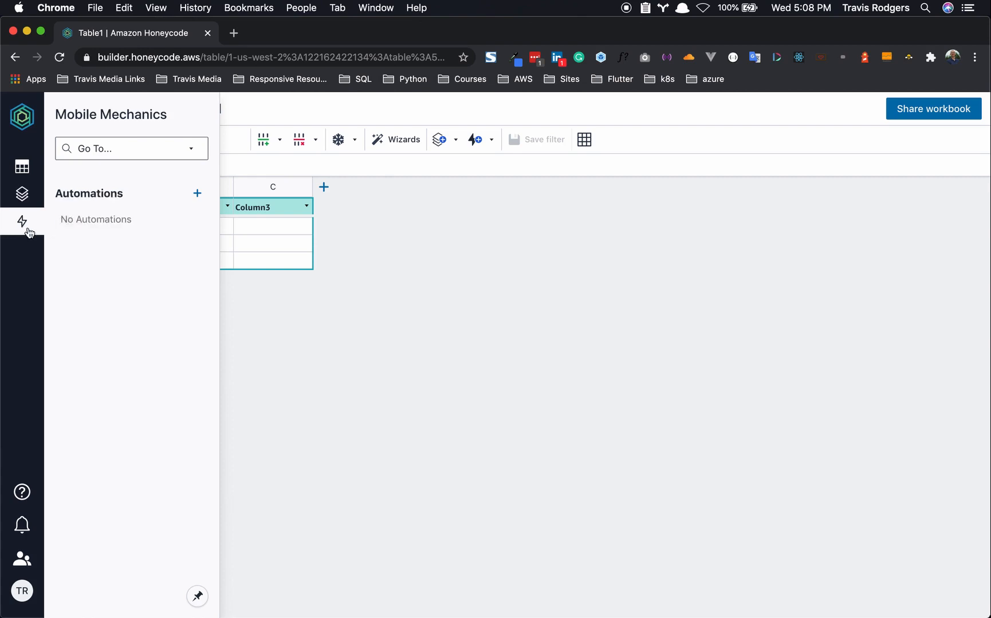
click(23, 166)
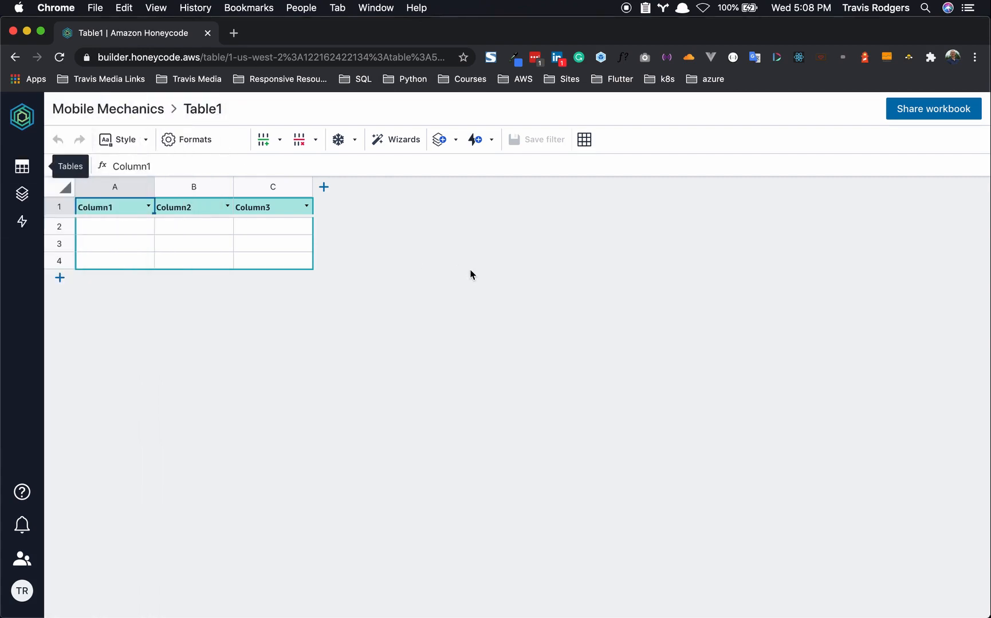
click(23, 170)
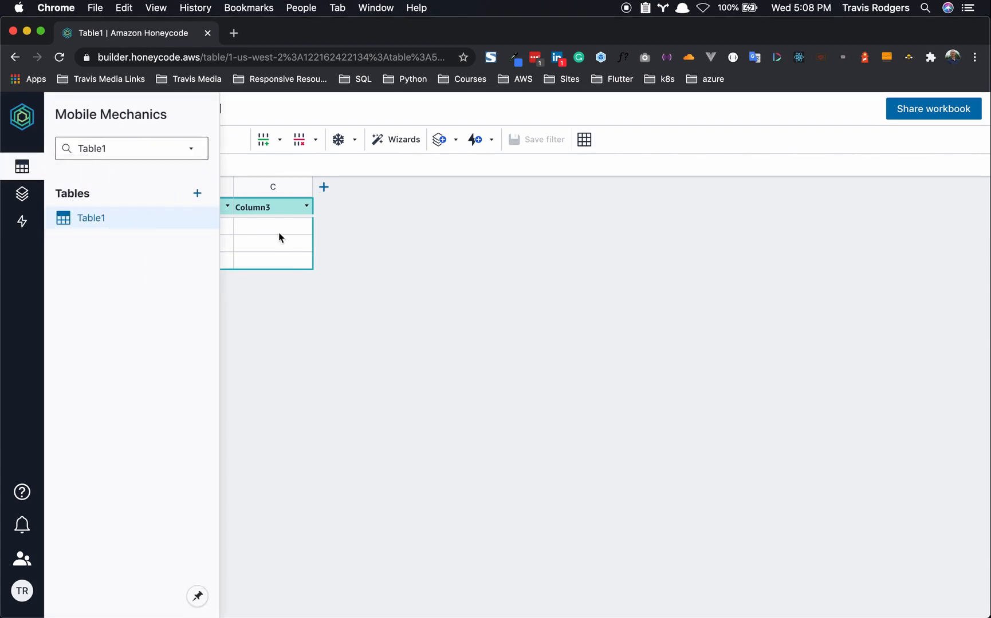
- Rename Table1 to 'Customers'
right_click(95, 217)
click(107, 234)
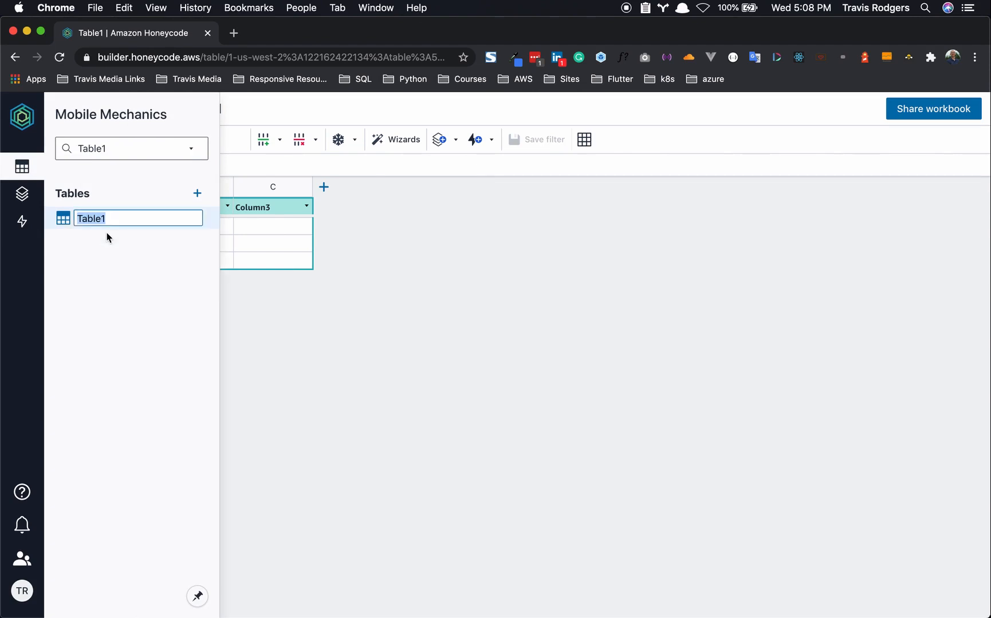
text(Customers)
key(Return)
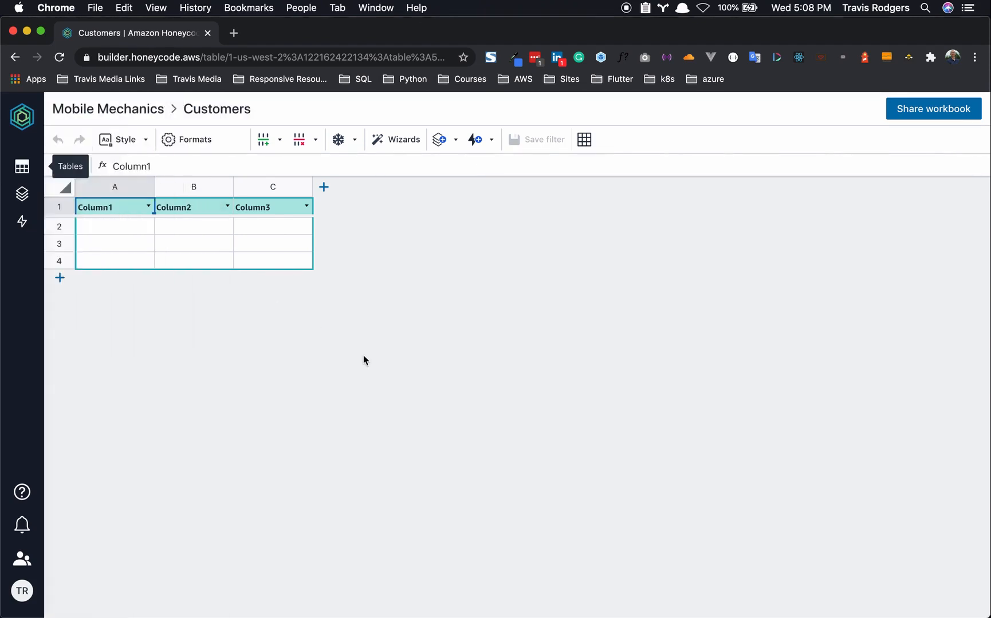
click(118, 208)
- Name the headers Customer, Phone and Email, and add columns Properties and Work Orders
text(Customer)
click(211, 207)
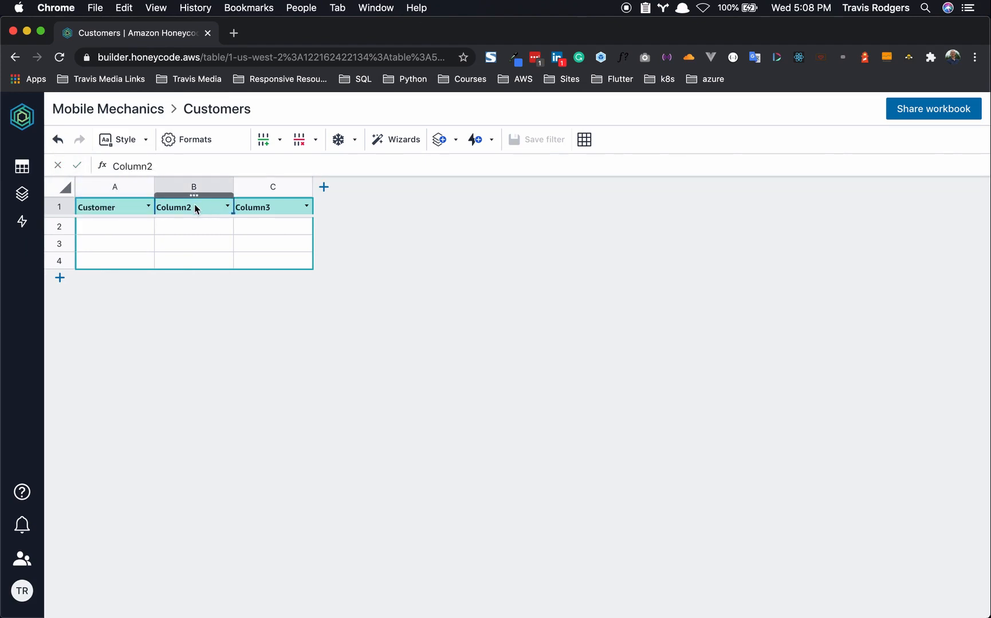
text(Phone)
click(264, 211)
text(Email)
click(323, 189)
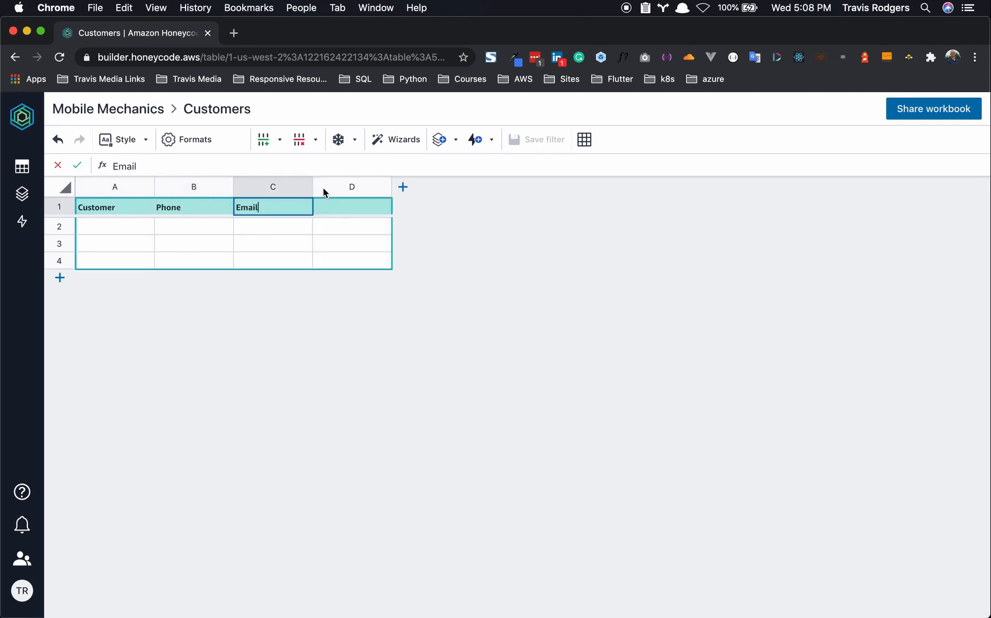
click(338, 205)
text(Properties)
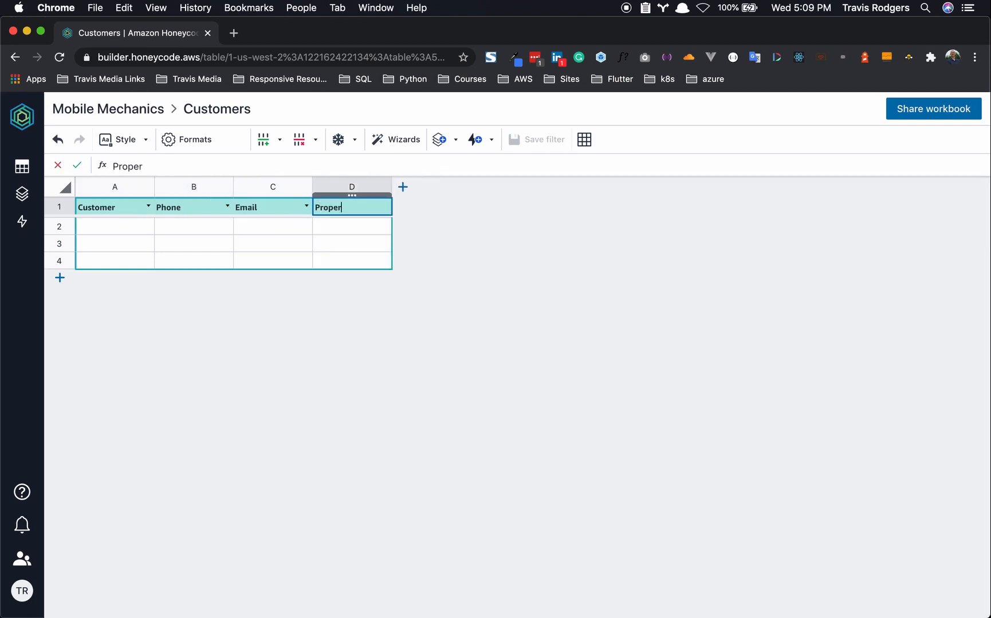
click(403, 188)
click(419, 203)
text(Work Orders)
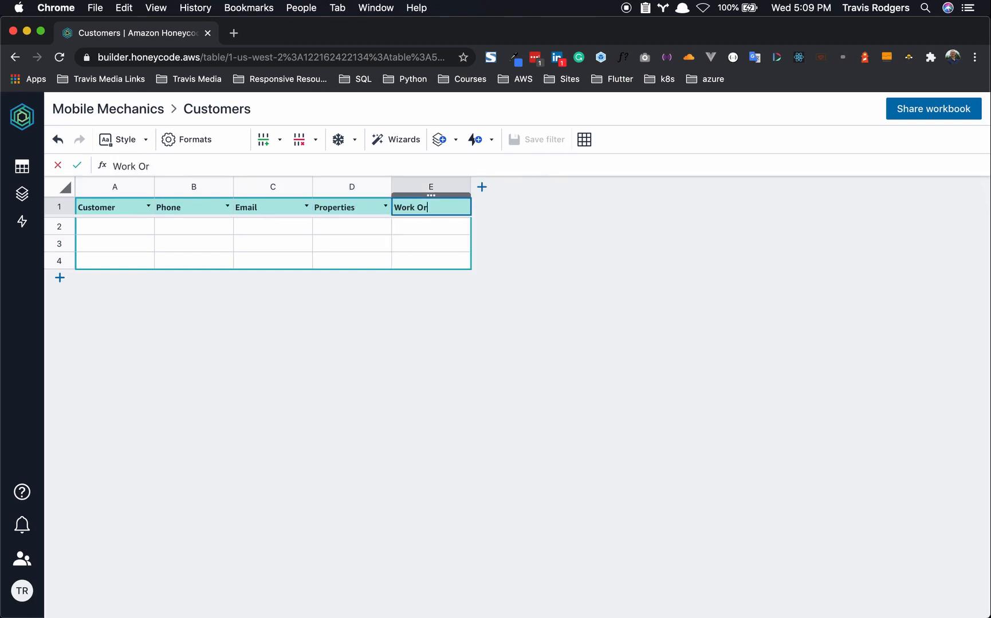
- Enter the first sample customer's name, phone number and e-mail in row 2
click(115, 227)
text(Test)
key(BackSpace)
key(BackSpace)
key(BackSpace)
text(ravis Test)
key(Tab)
text(555-4938)
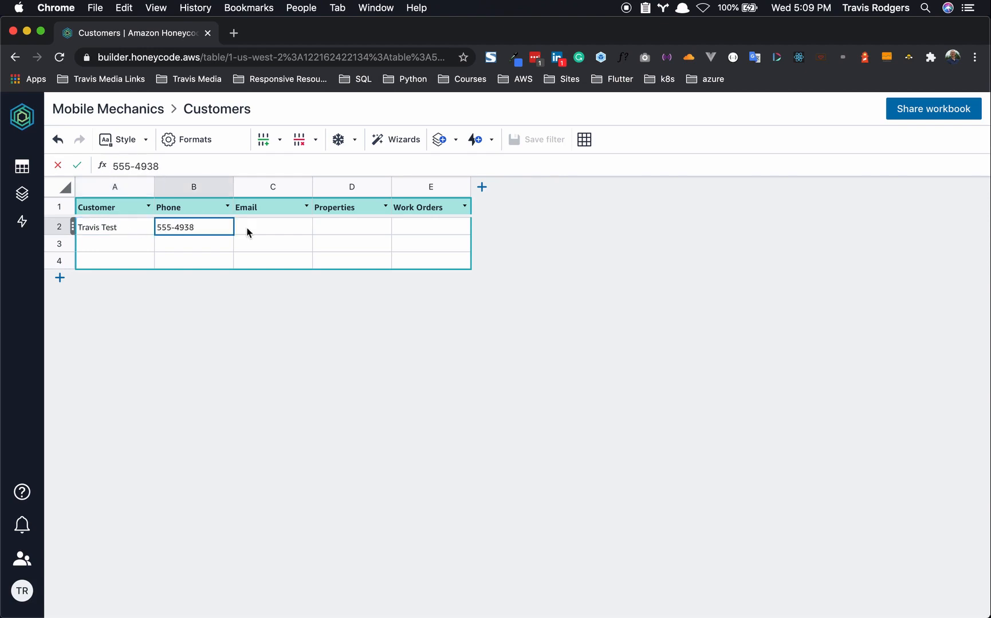
click(239, 231)
text(travis@example.com)
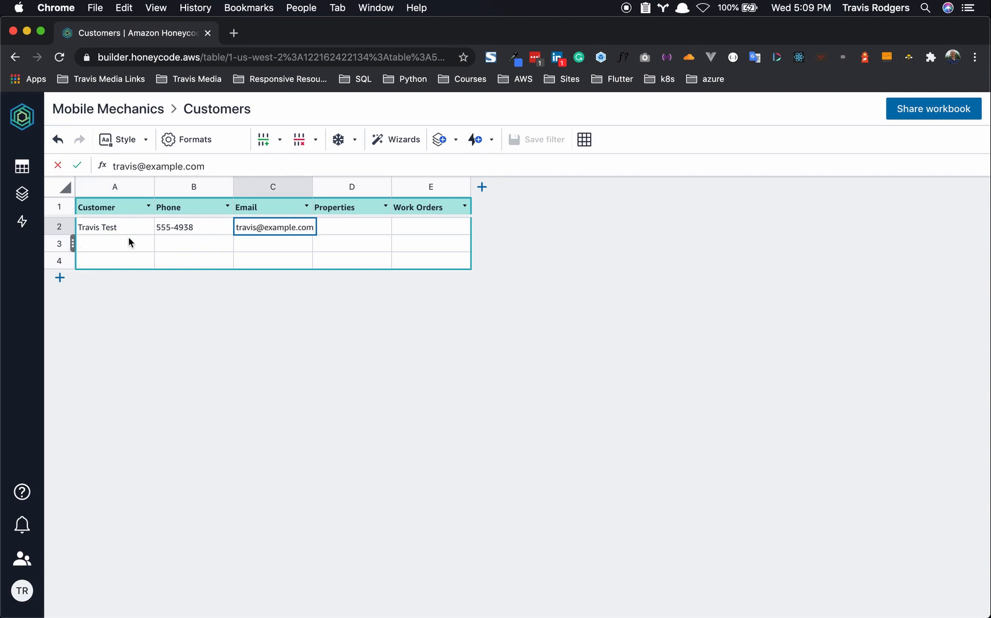
- Enter the second sample customer's name, phone number and e-mail in row 3
click(128, 242)
text(Joe Beans)
click(193, 240)
text(555-3873)
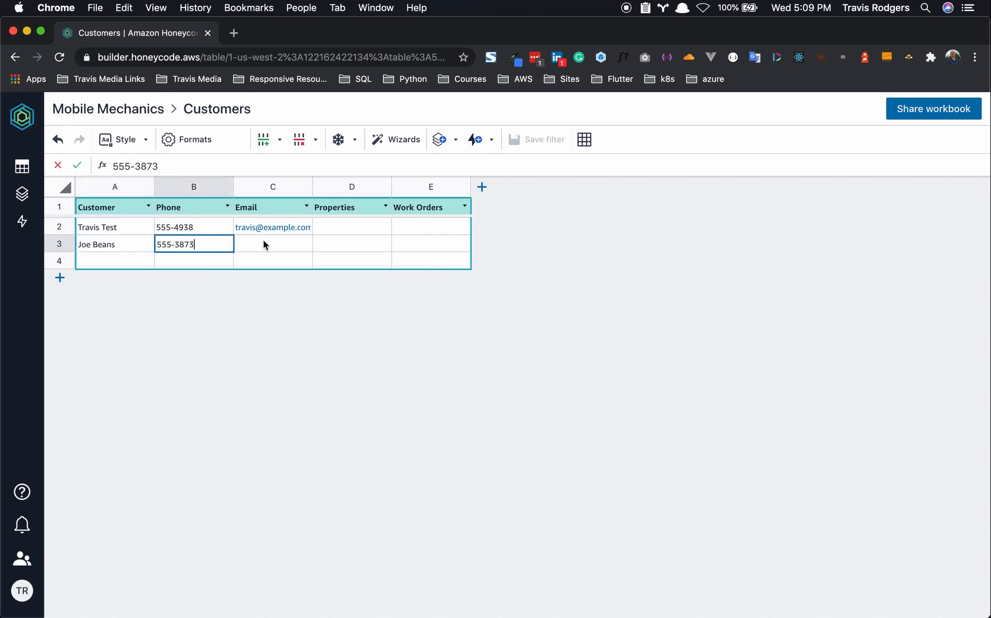
click(263, 245)
text(joe@example.com)
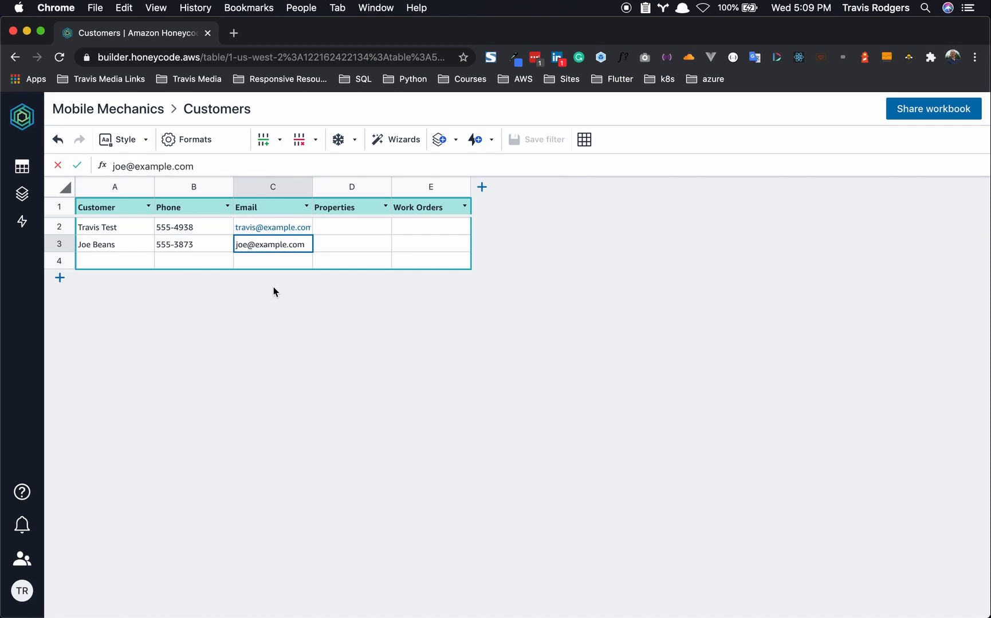
- Delete the empty fourth row of the Customers table
click(65, 262)
right_click(65, 262)
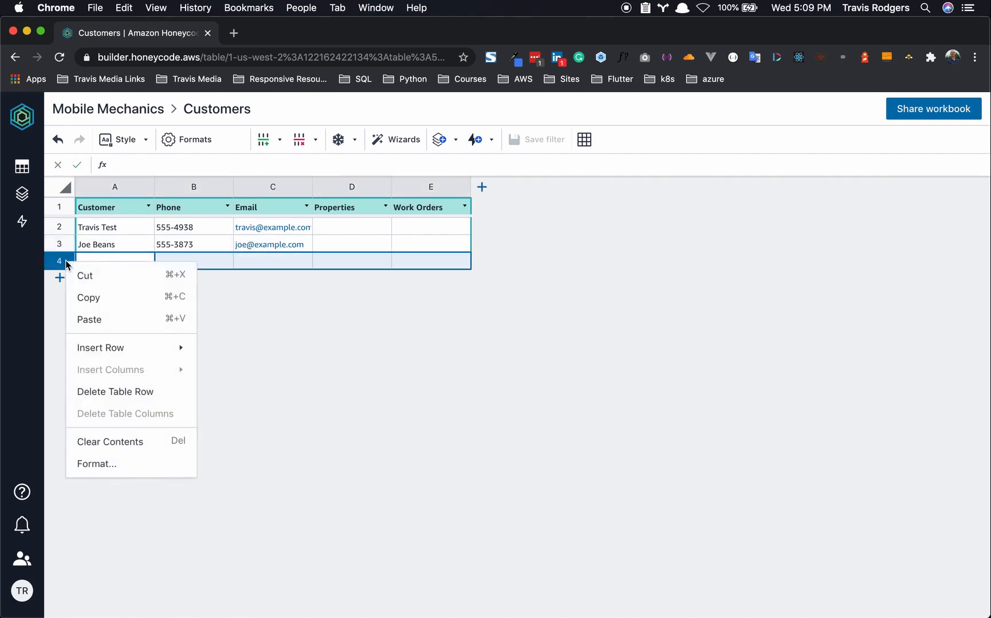
click(92, 393)
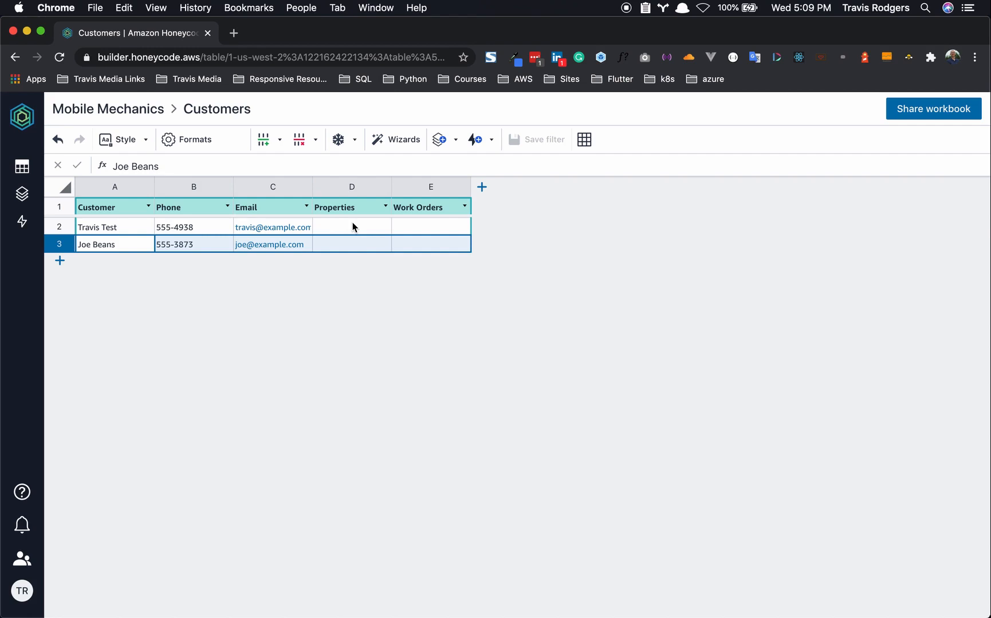
- Add a new blank table and rename it from Table1 to 'Properties'
click(22, 172)
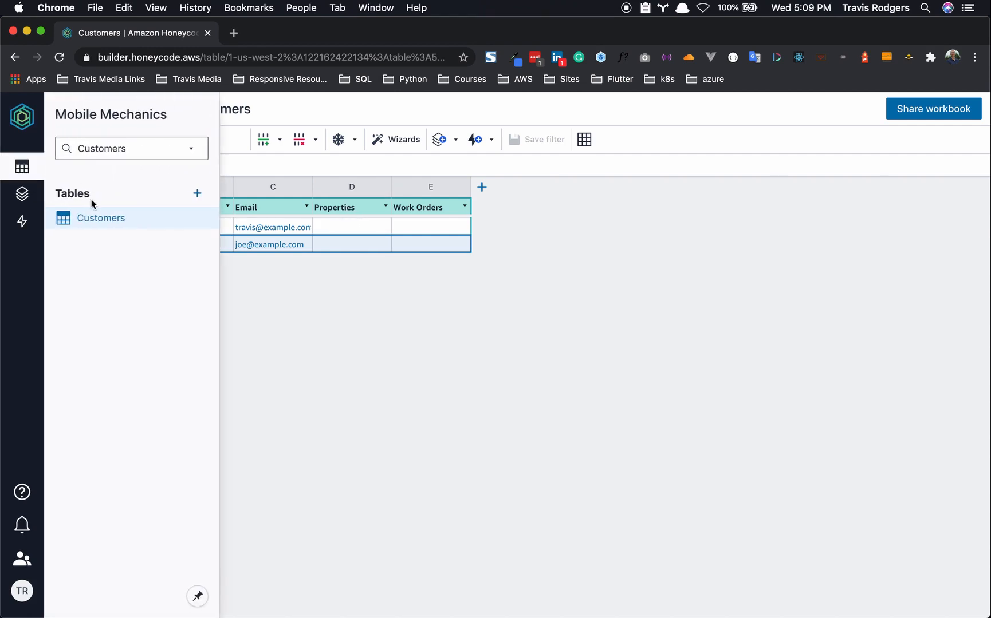
click(197, 195)
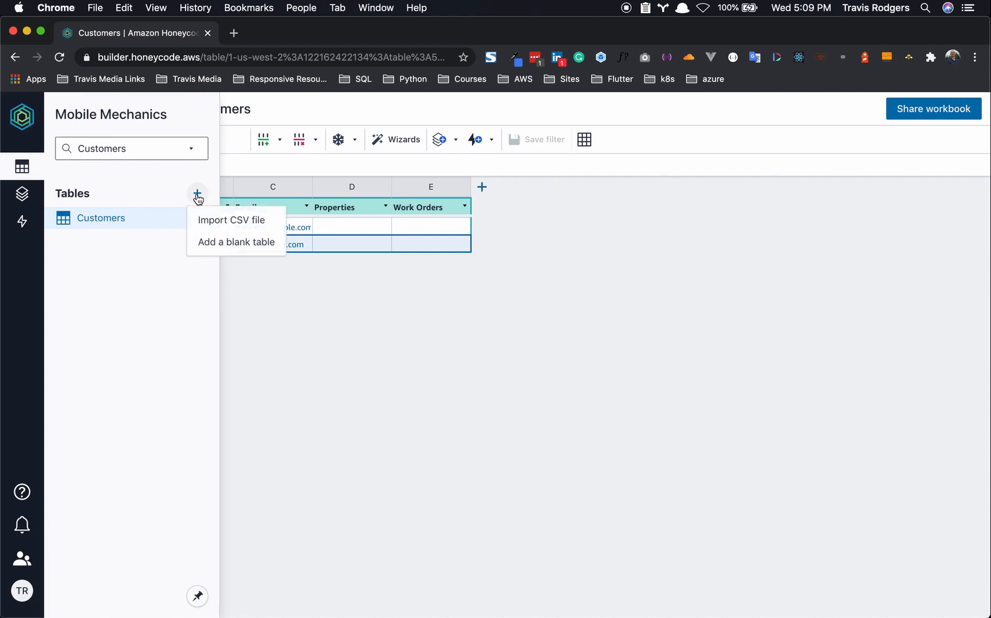
click(211, 241)
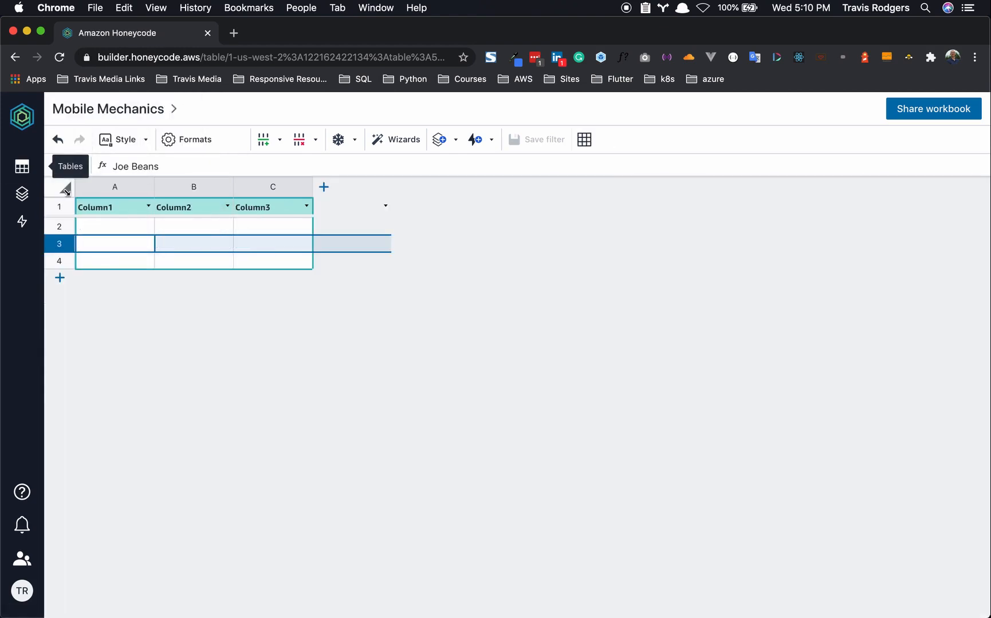
click(25, 168)
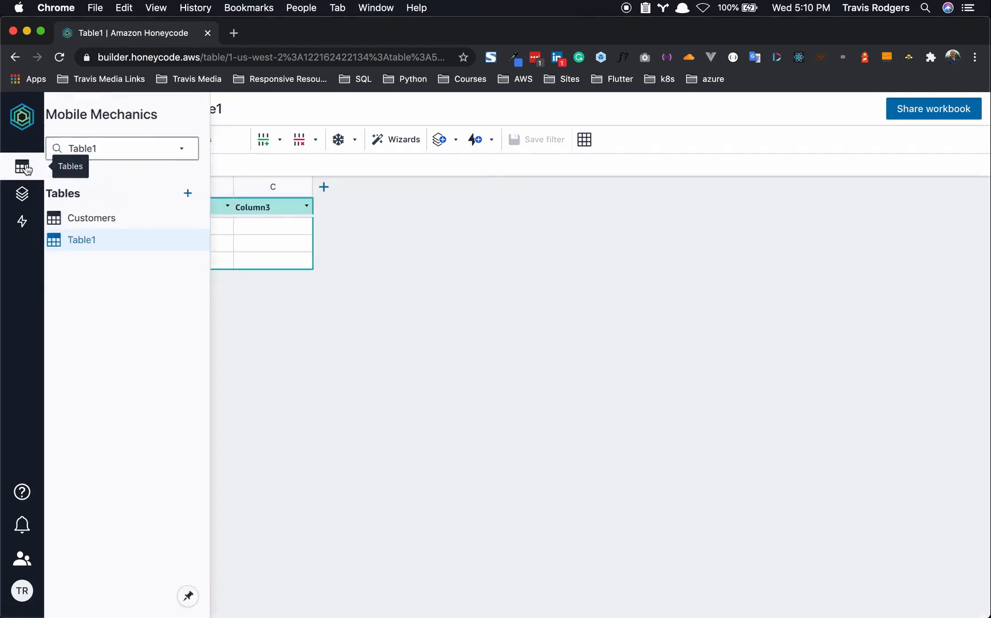
right_click(82, 244)
click(96, 257)
text(Properties)
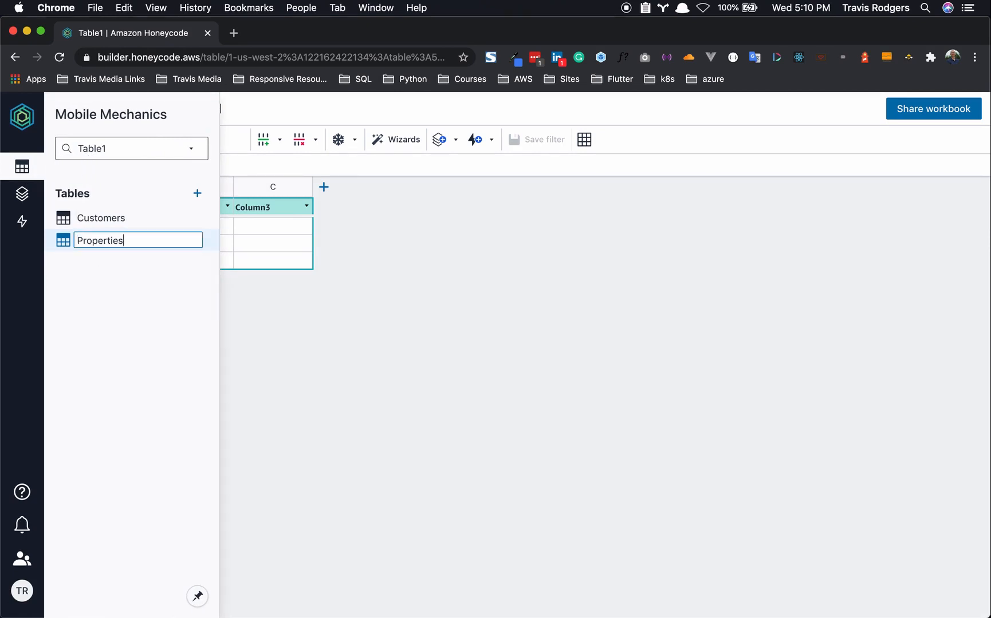
key(Return)
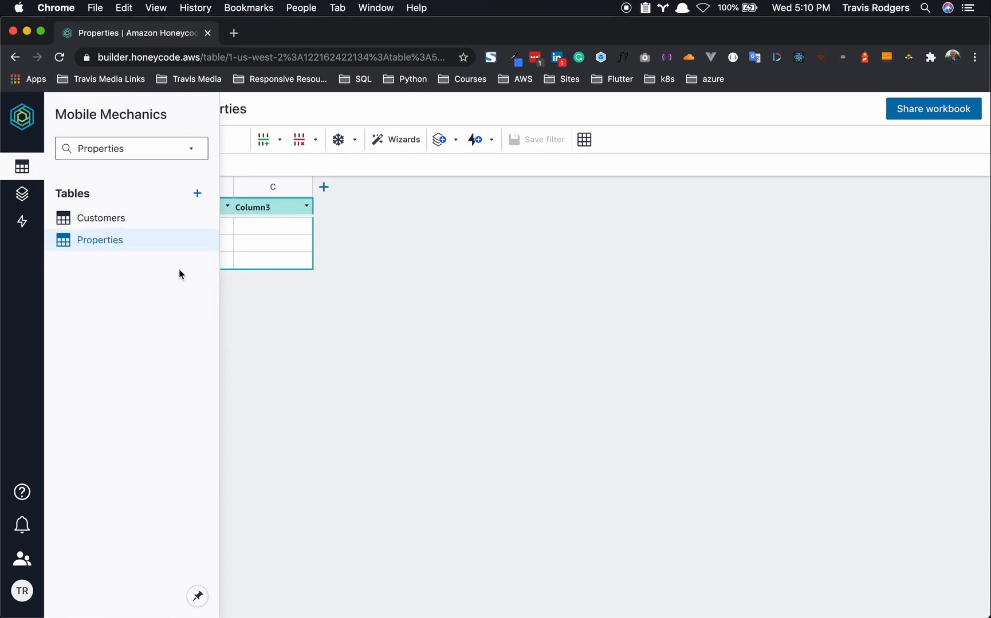
click(292, 305)
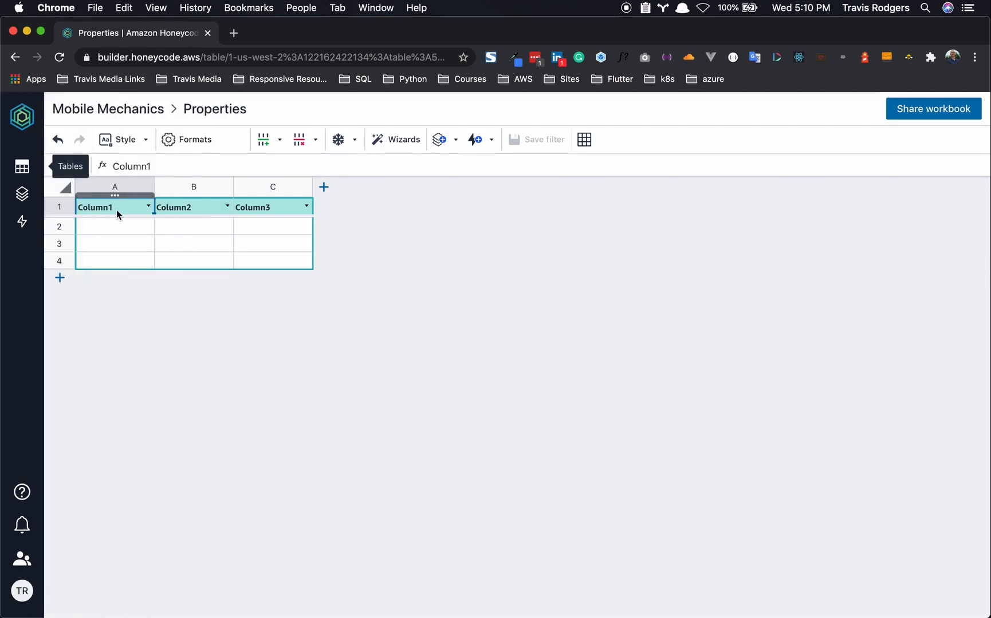
- Name the first three Properties headers Full Address, Street Address and Suite
click(116, 209)
text(Full A)
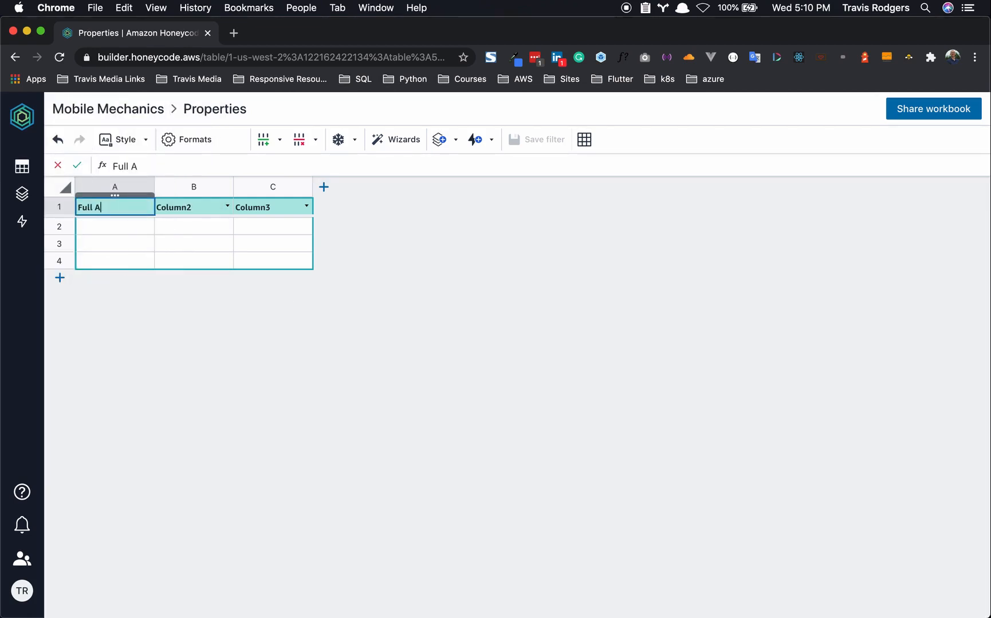
text(ddress)
click(185, 212)
text(Street Address)
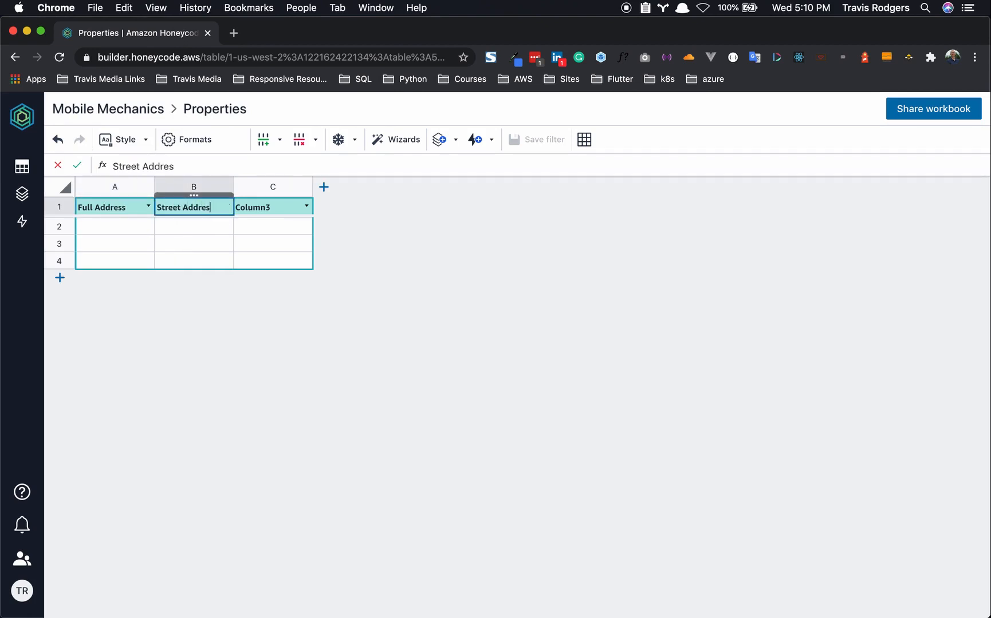
click(271, 211)
text(Suite)
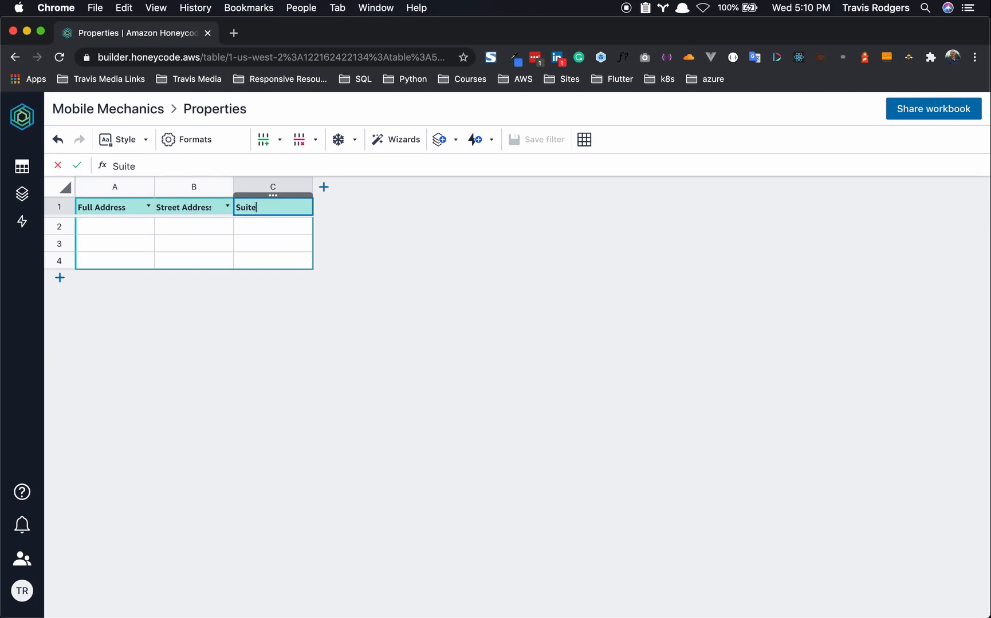
- Add four more columns named City, State, Zip and Customer
click(324, 187)
click(346, 207)
text(City)
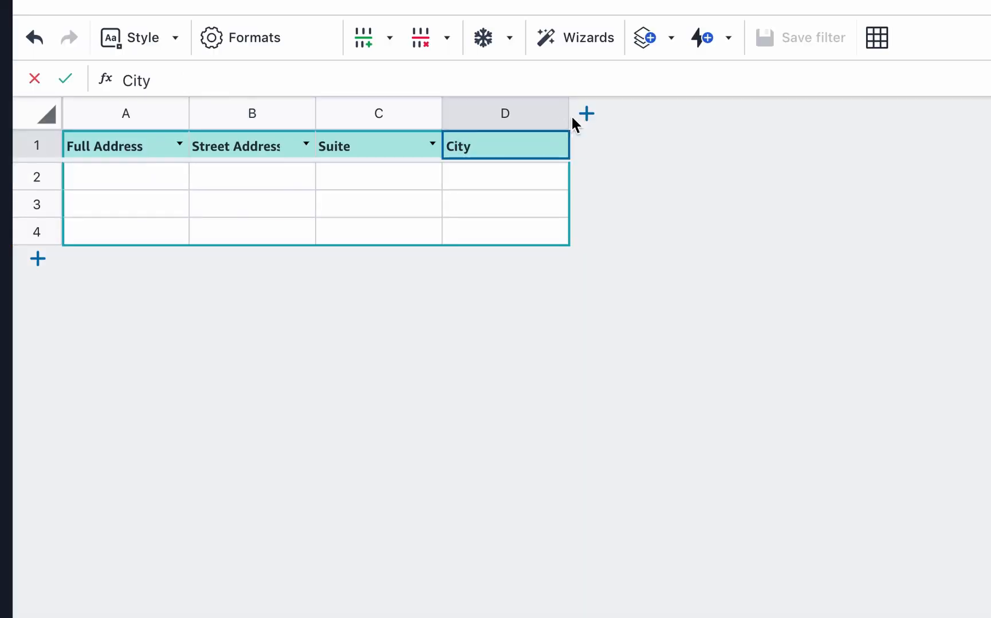
click(402, 186)
click(608, 150)
text(State)
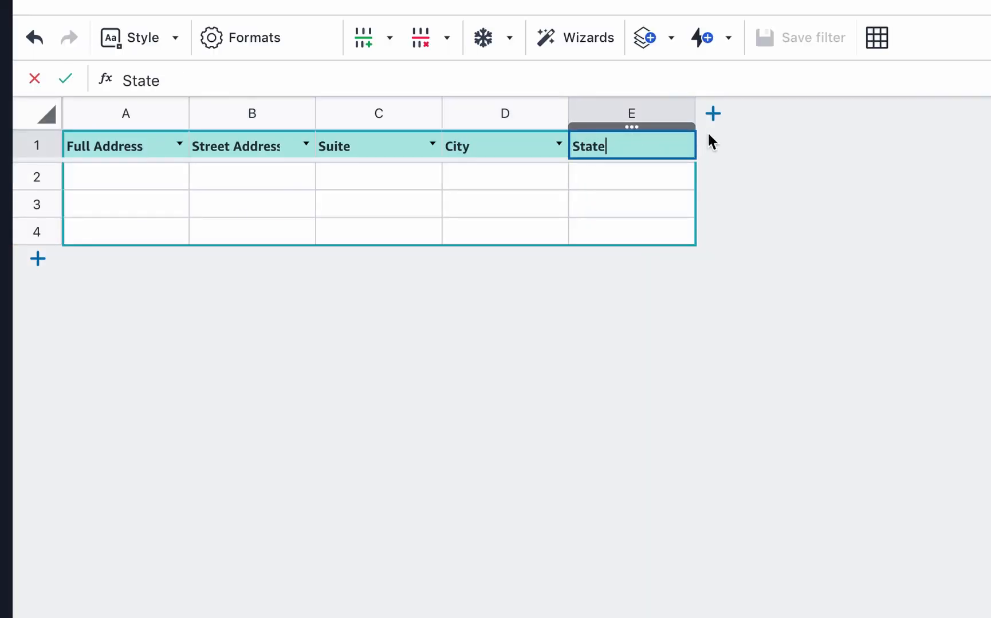
click(714, 115)
click(743, 150)
text(Zip)
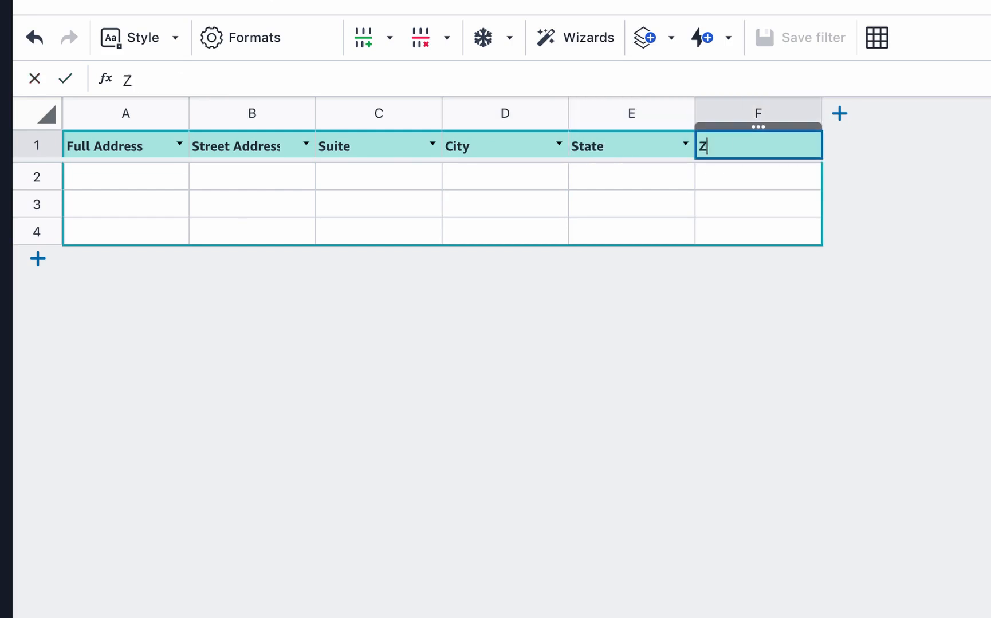
click(840, 114)
click(853, 151)
text(Customer)
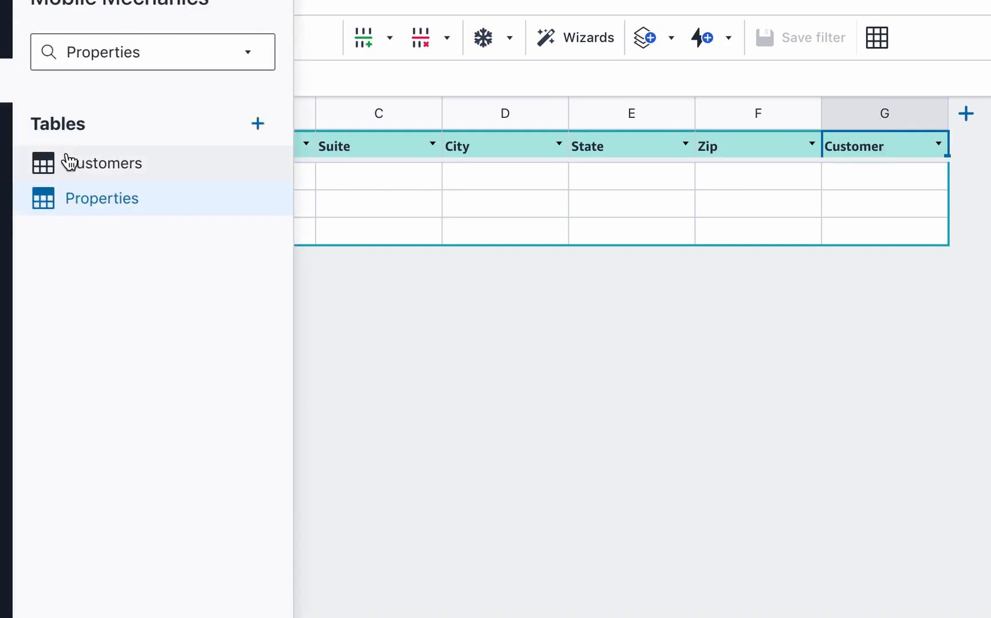
- Glance at the Customers table, then return to Properties and select the Customer column
click(67, 162)
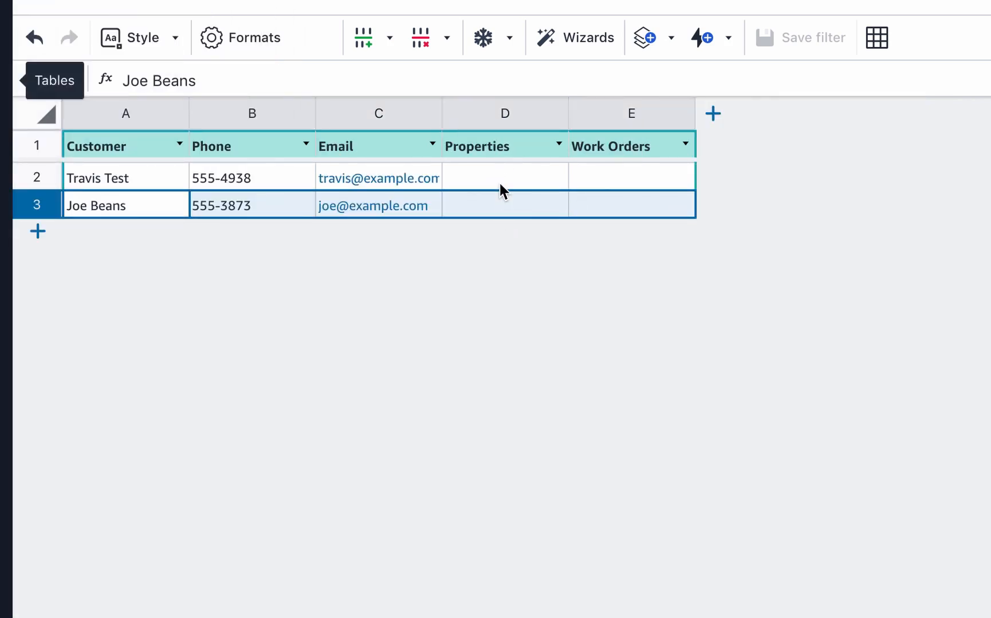
click(3, 87)
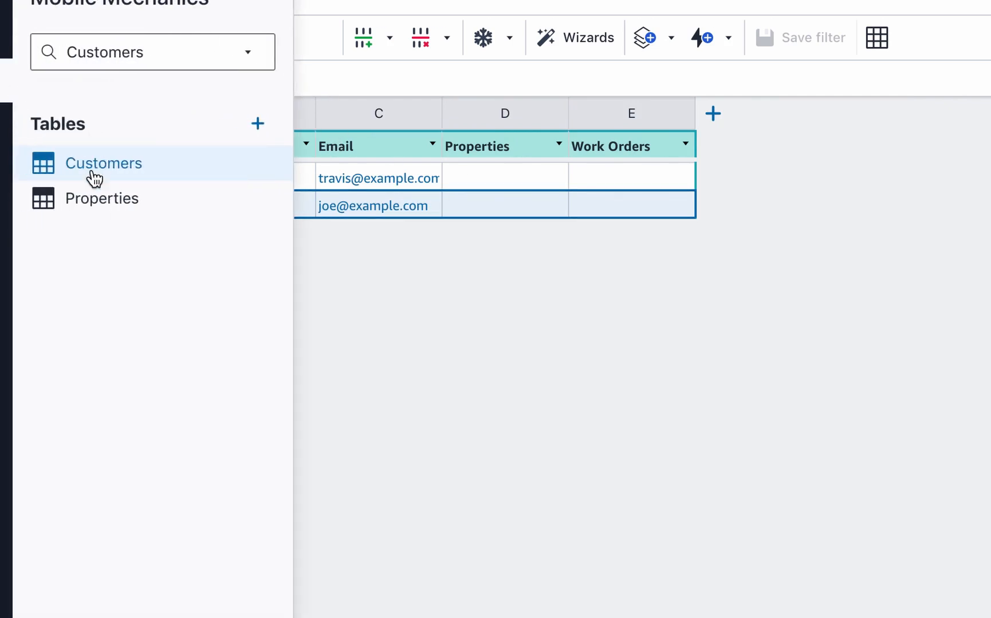
click(95, 196)
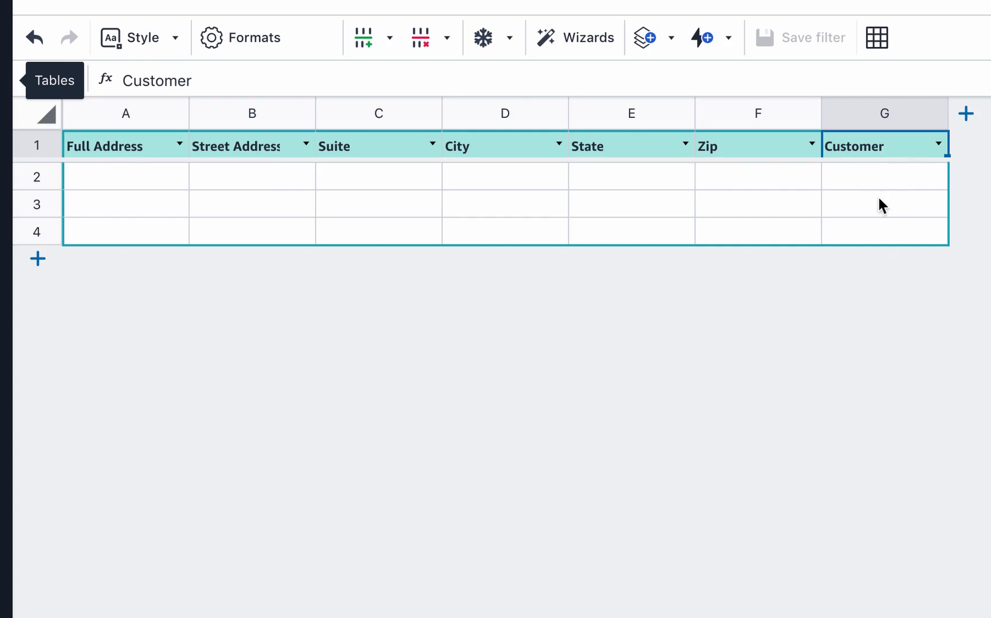
click(885, 113)
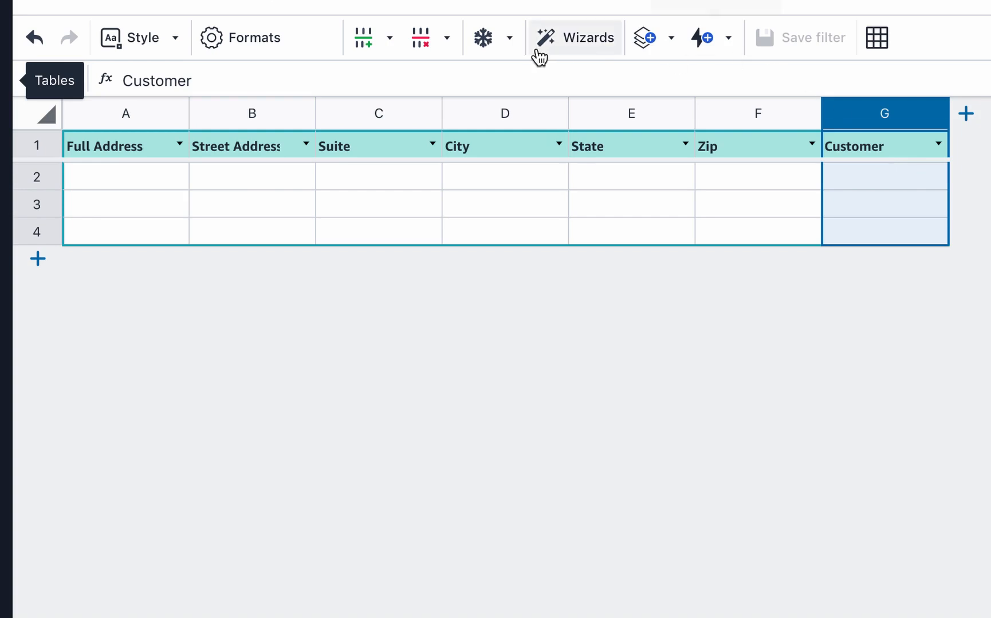
click(571, 43)
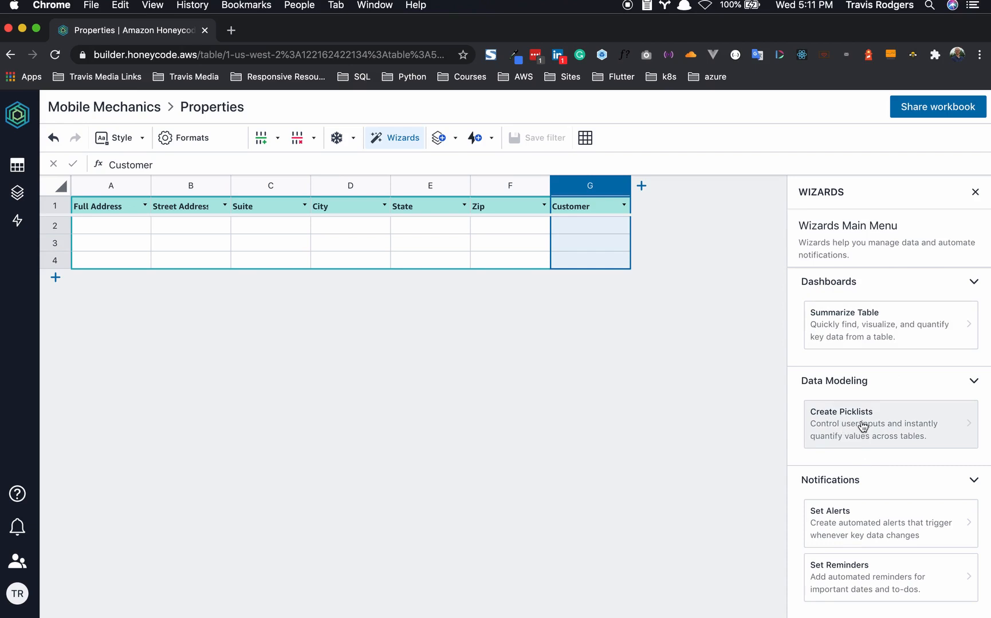
- Run Create Picklists on the Properties table's Customer column, linking to the existing Customers table
click(856, 427)
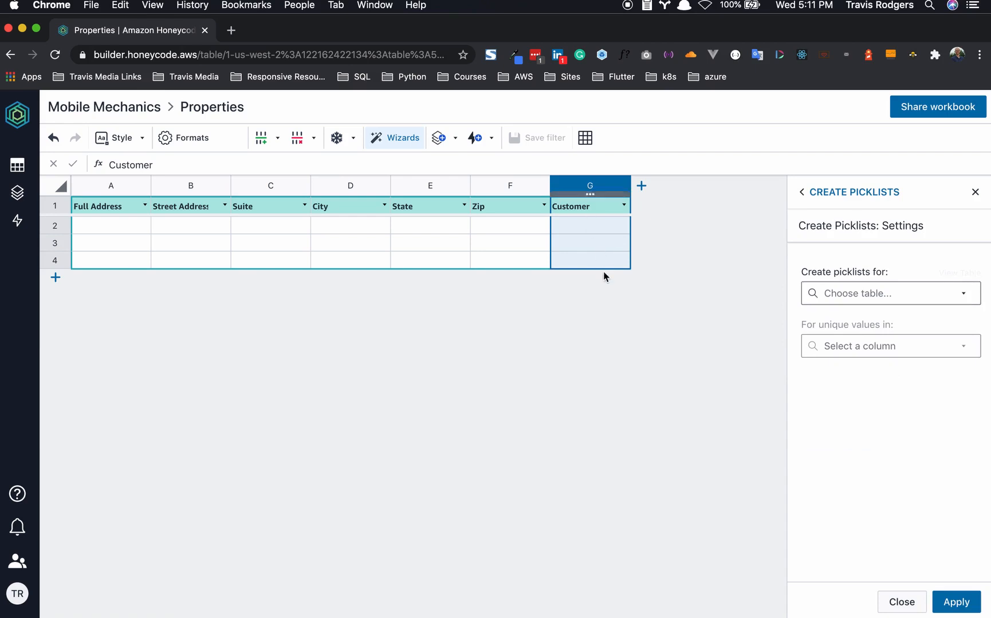
click(840, 295)
click(849, 342)
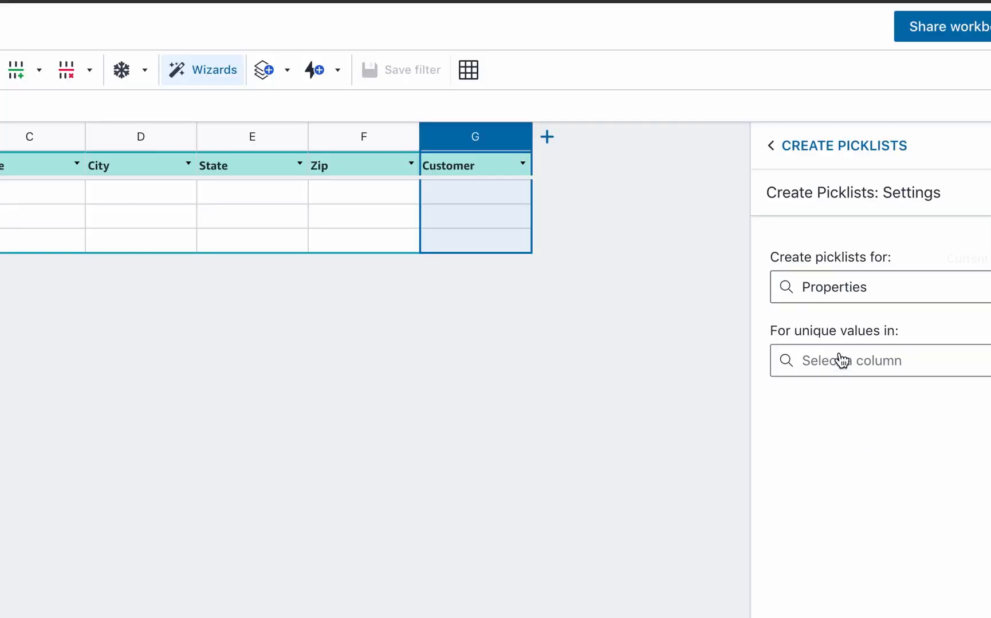
click(851, 367)
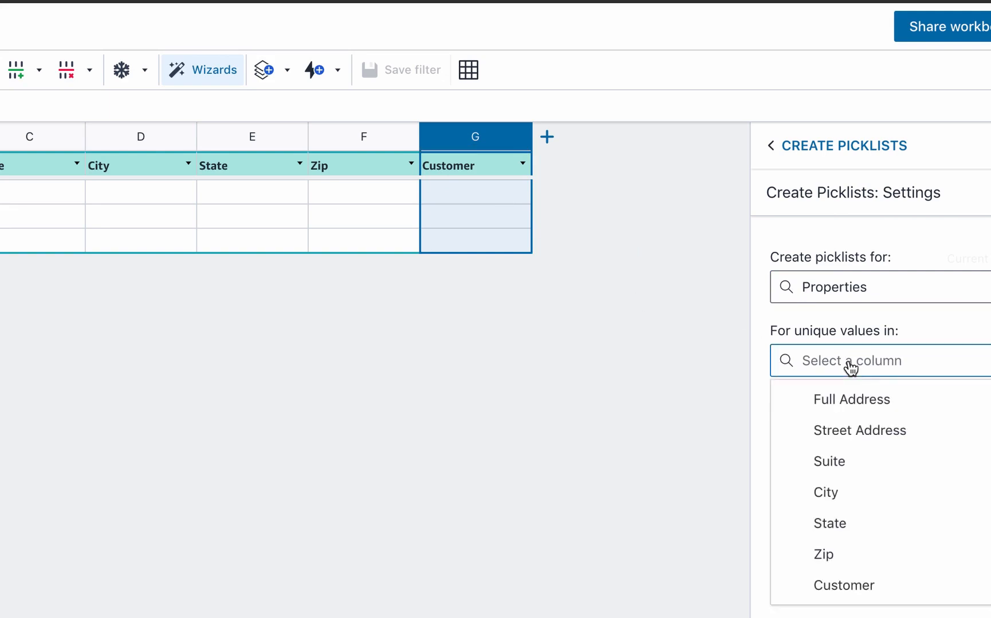
click(885, 584)
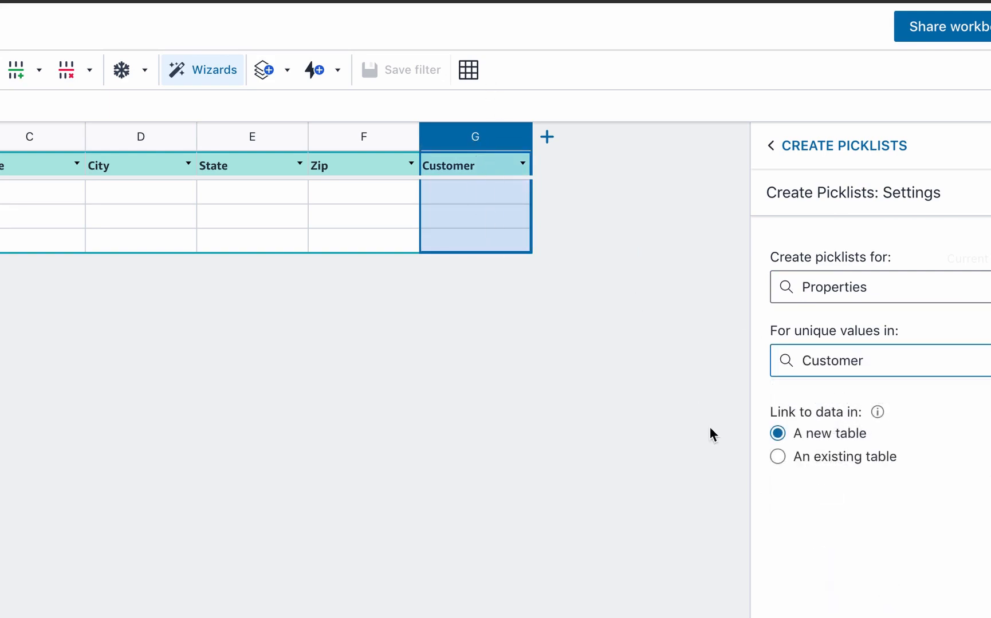
click(841, 458)
click(849, 486)
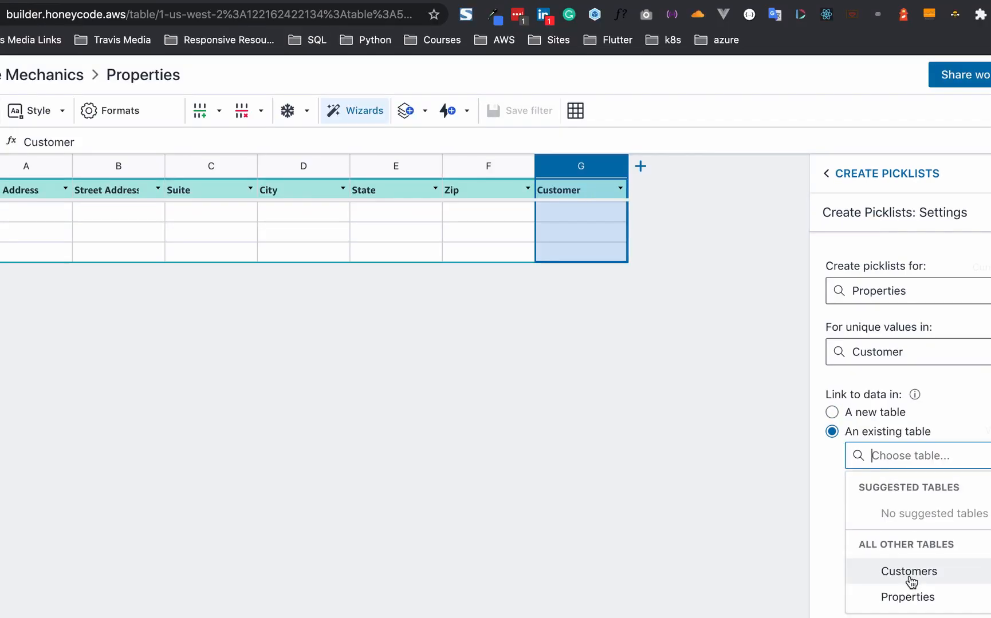
click(871, 617)
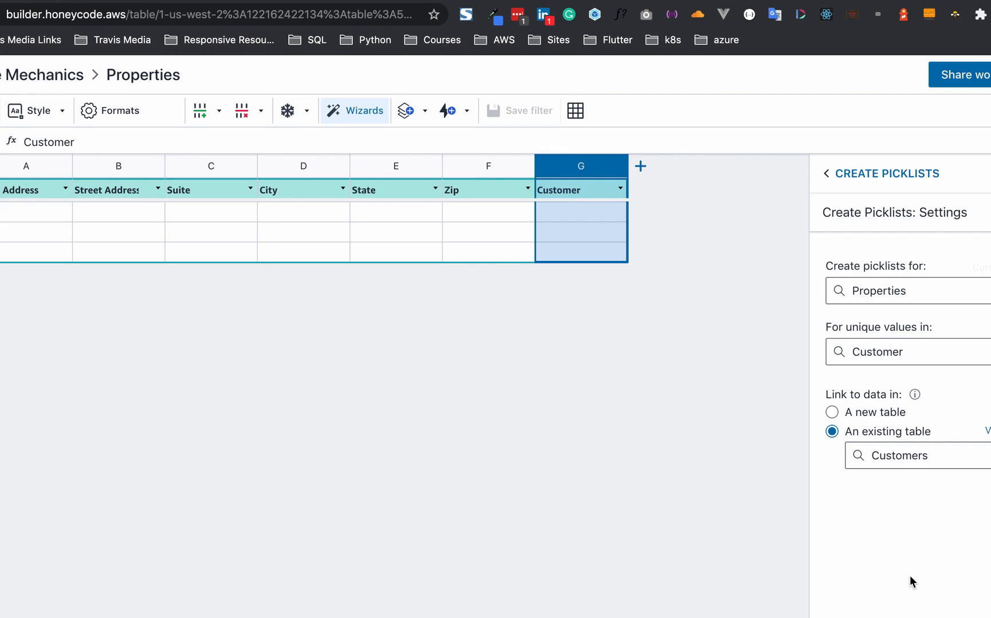
mouse_move(915, 397)
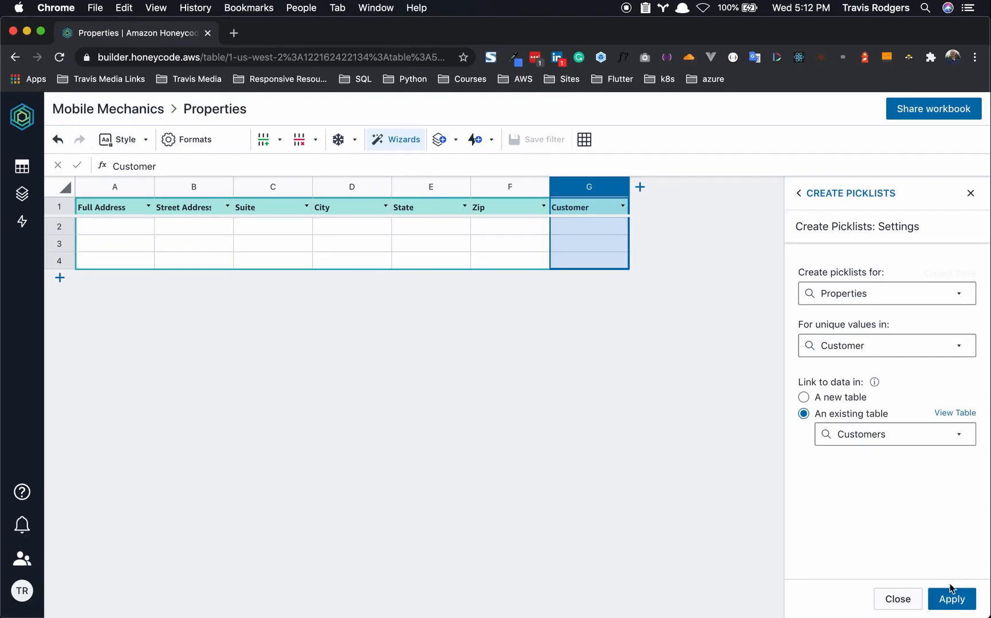
click(990, 617)
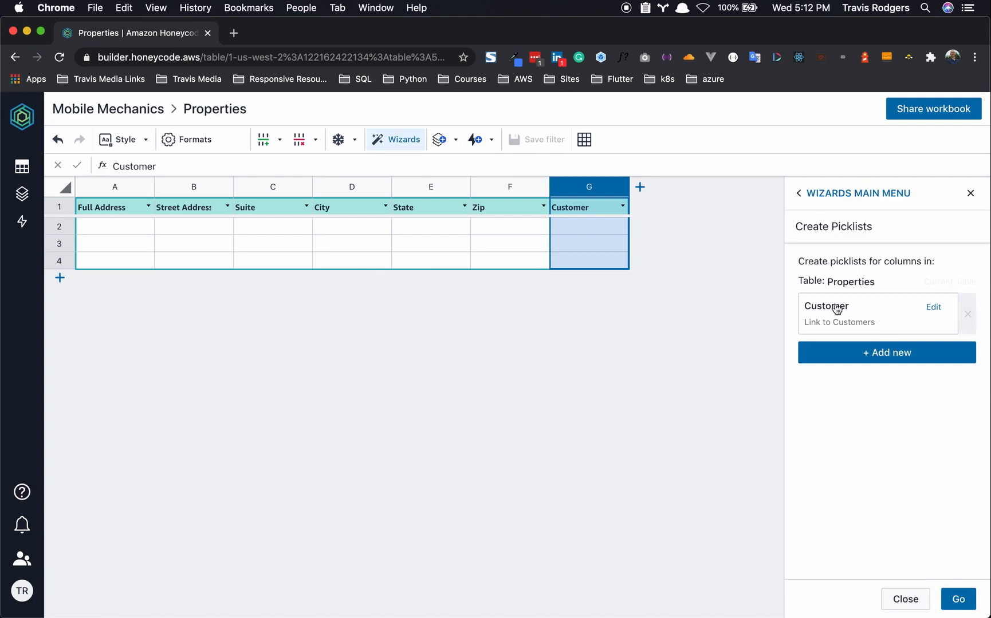
click(955, 599)
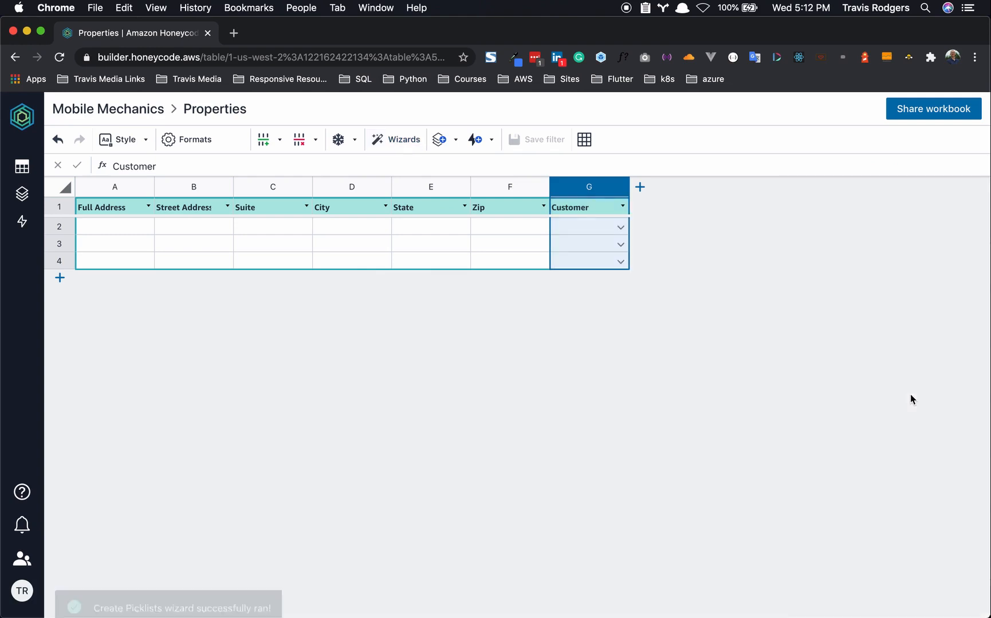
- Preview the customer picklist in cell G2, then switch to the Customers table
click(621, 227)
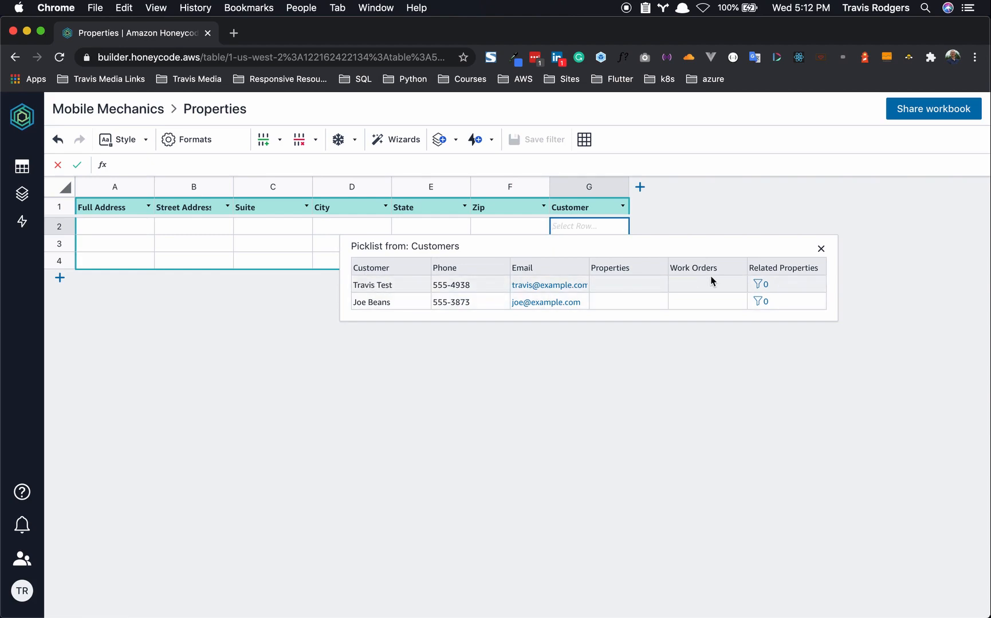
click(723, 212)
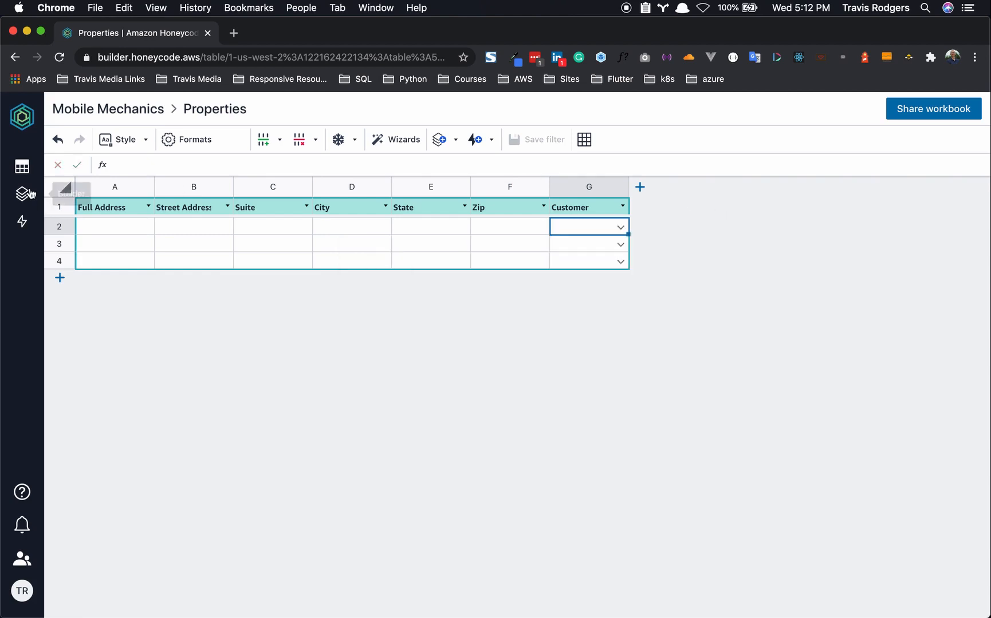
click(24, 169)
click(82, 218)
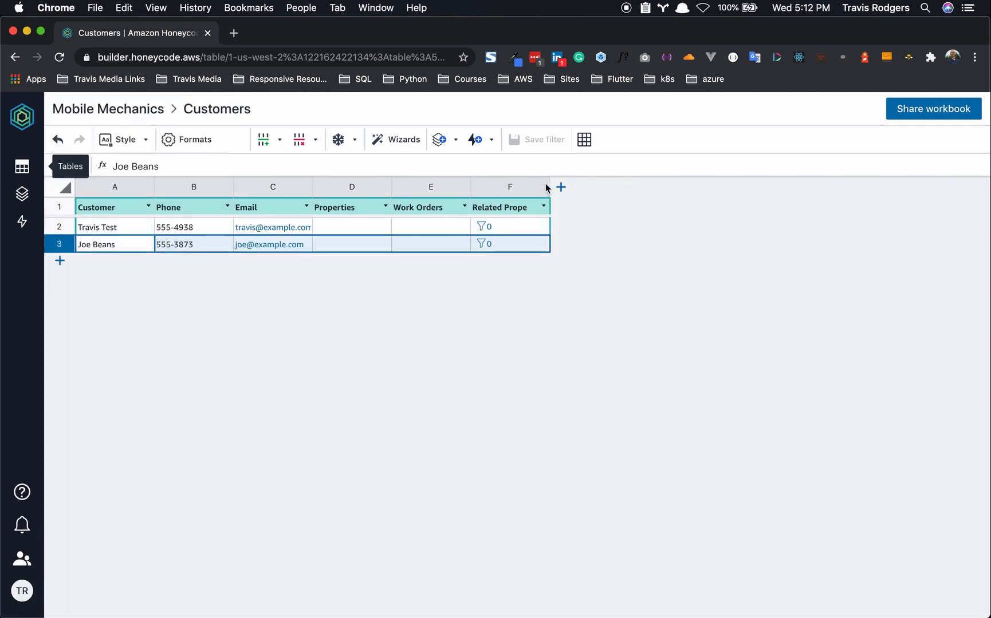
- Delete the old Properties column D from the Customers table
drag(548, 183, 568, 185)
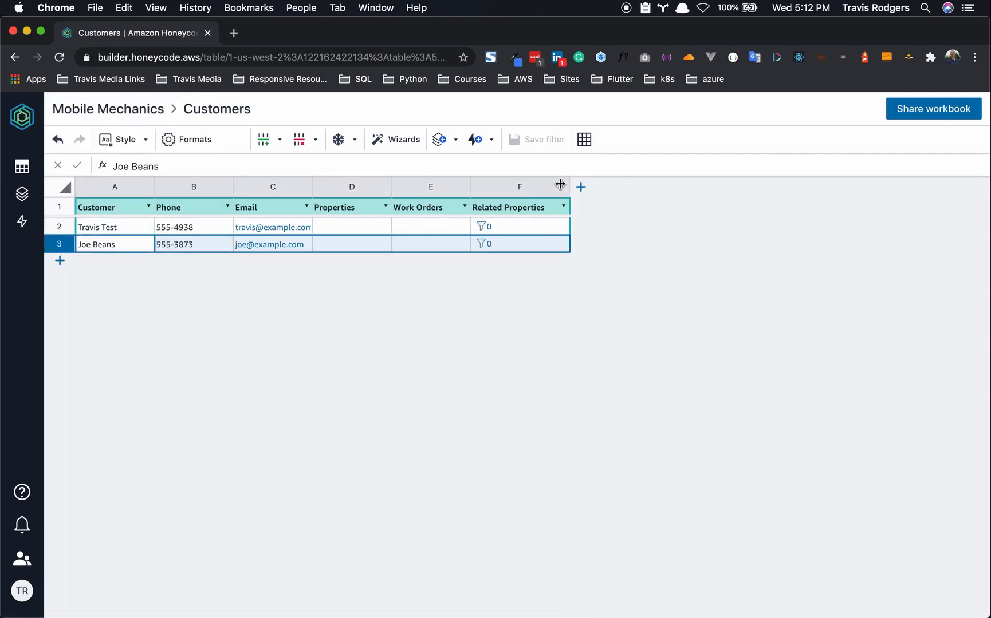
click(355, 183)
right_click(355, 183)
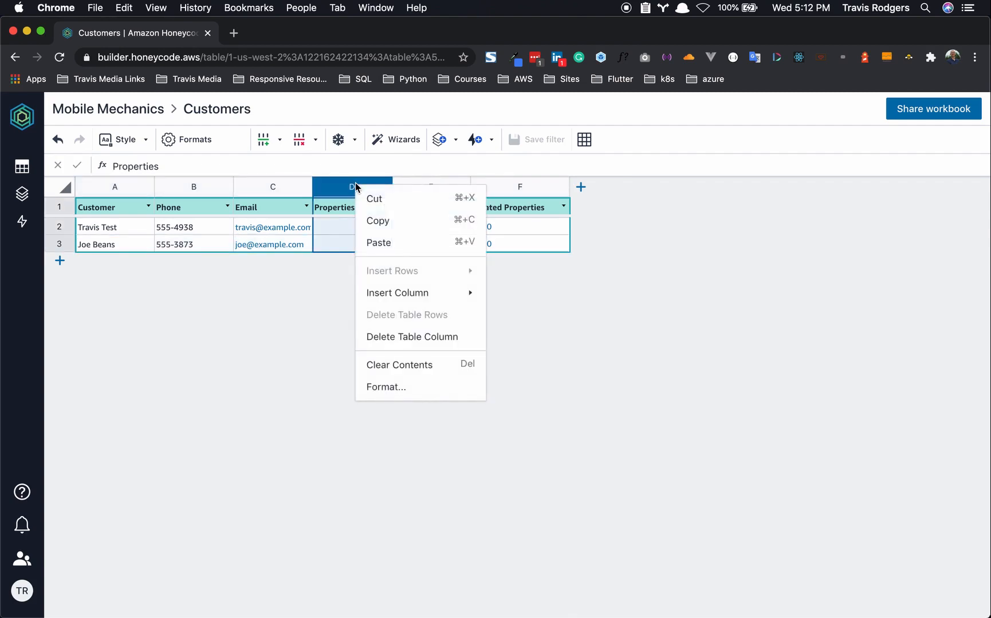
click(386, 344)
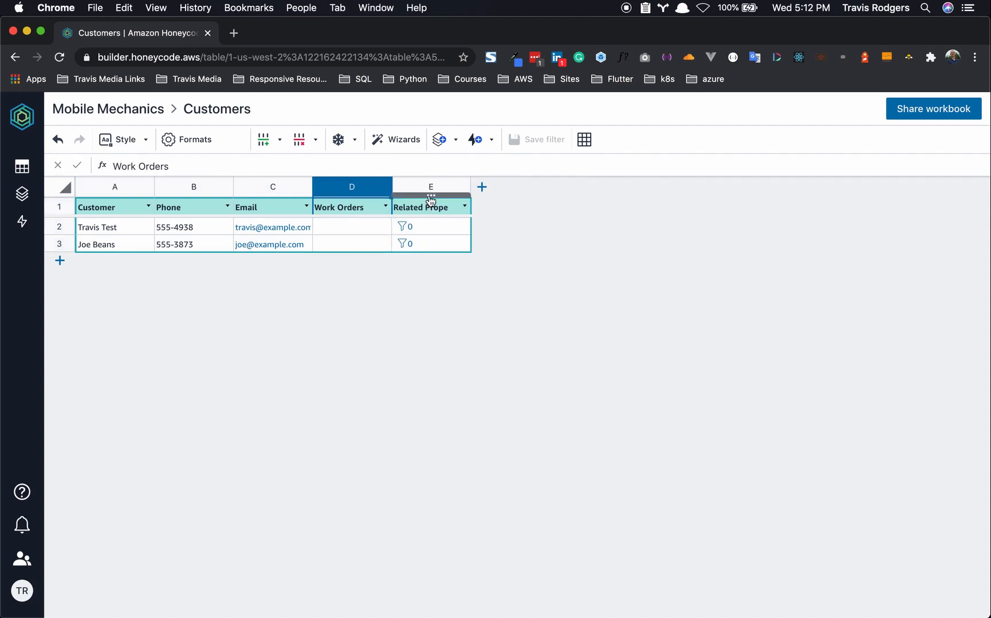
- Move Related Properties before Work Orders, rename it 'Properties', and return to the Properties table
drag(433, 195, 344, 203)
double_click(346, 208)
drag(345, 206, 302, 210)
key(BackSpace)
click(393, 304)
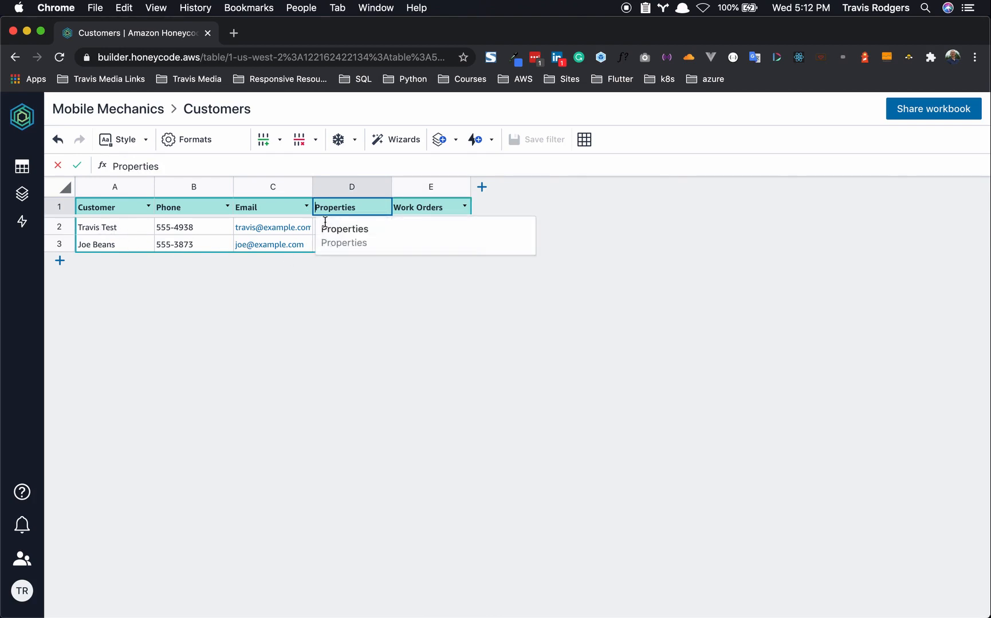
click(22, 166)
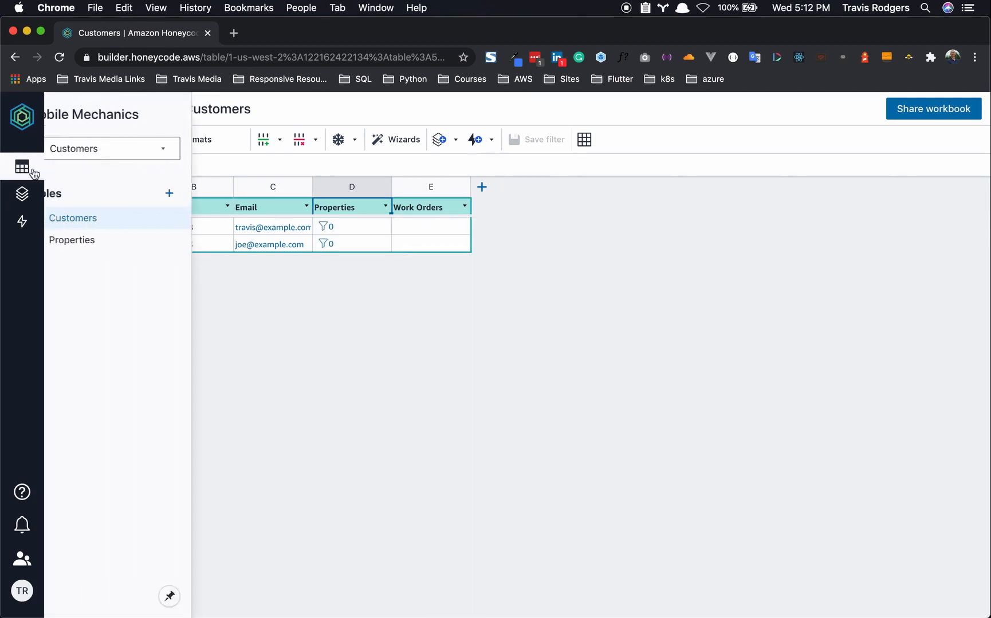
click(94, 240)
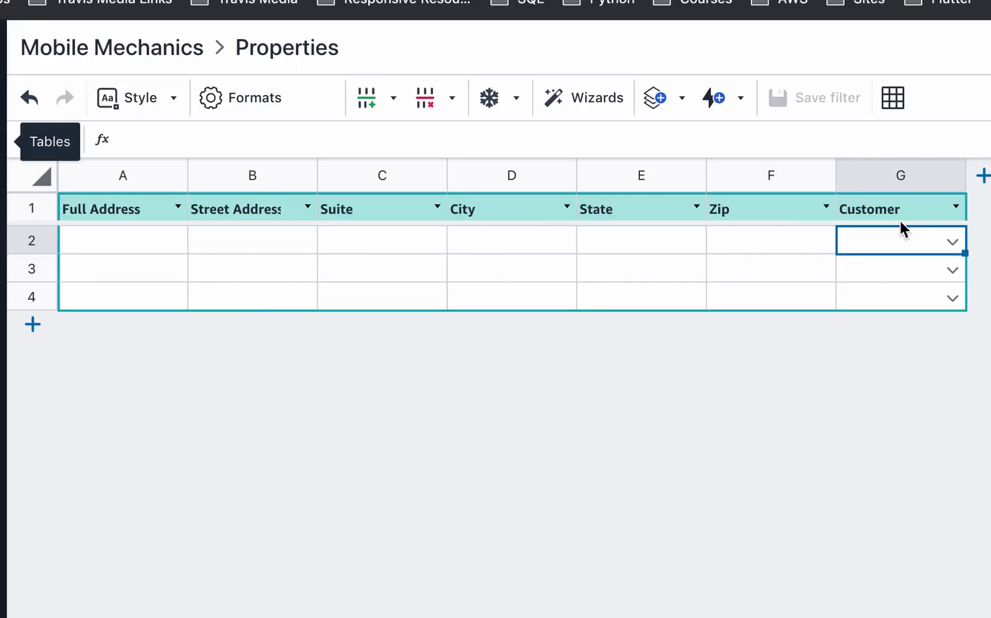
- Link row 2 to the first customer and enter the property's street address and city
click(951, 241)
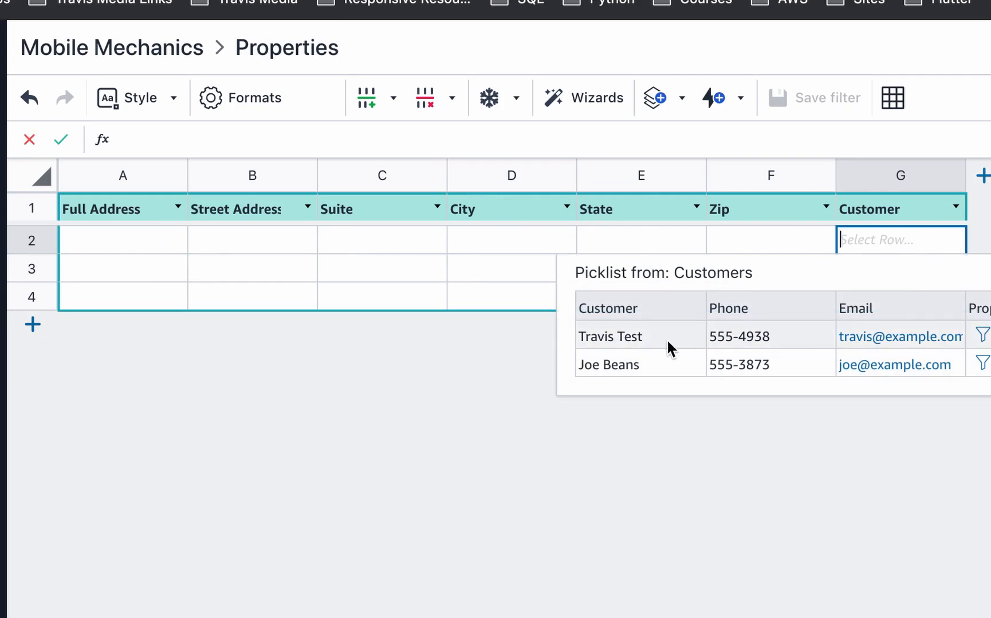
click(665, 339)
click(147, 236)
click(147, 235)
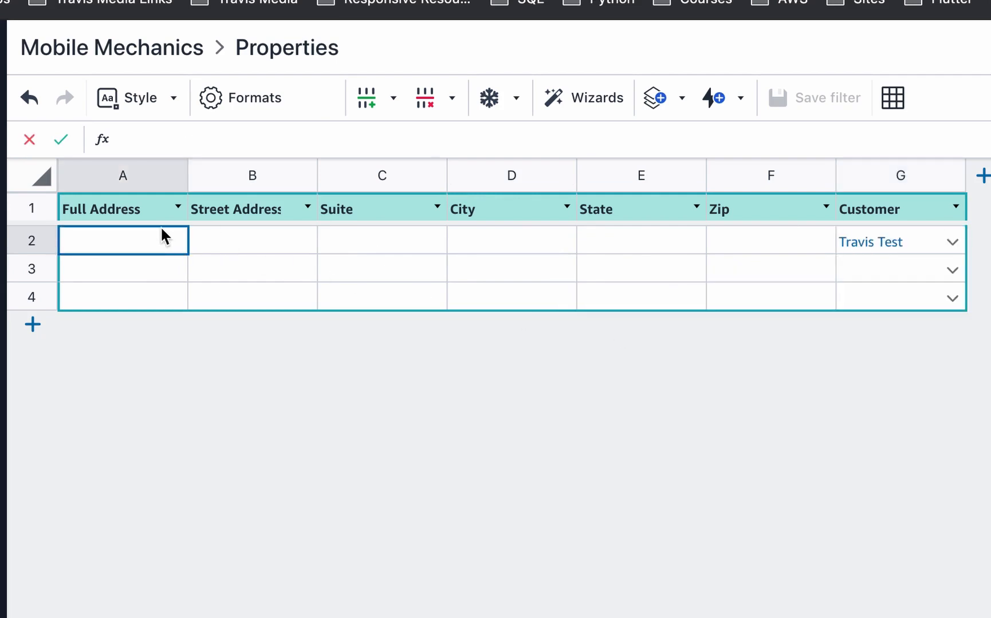
click(219, 242)
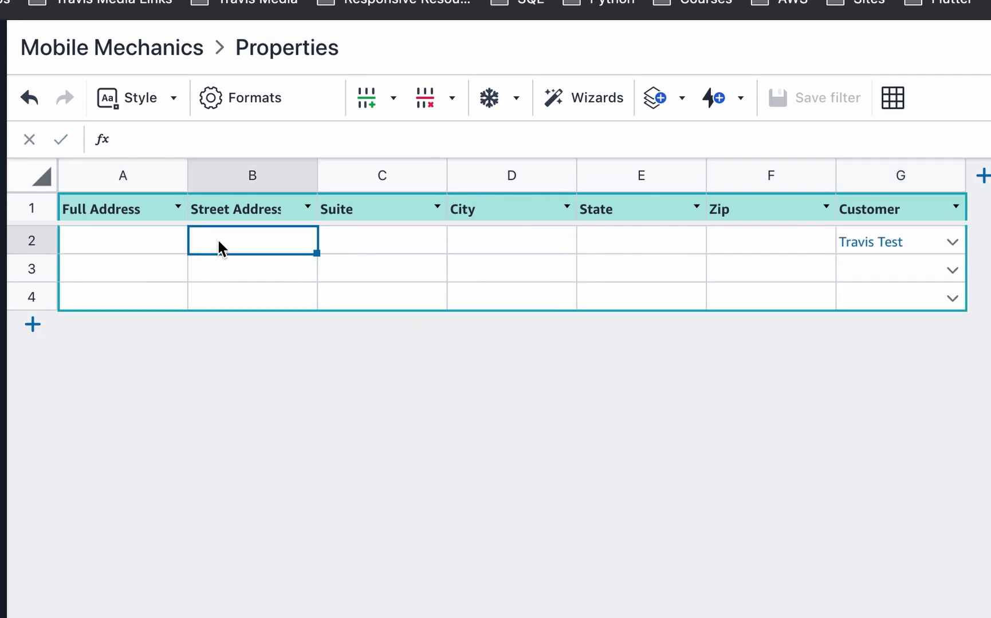
click(218, 242)
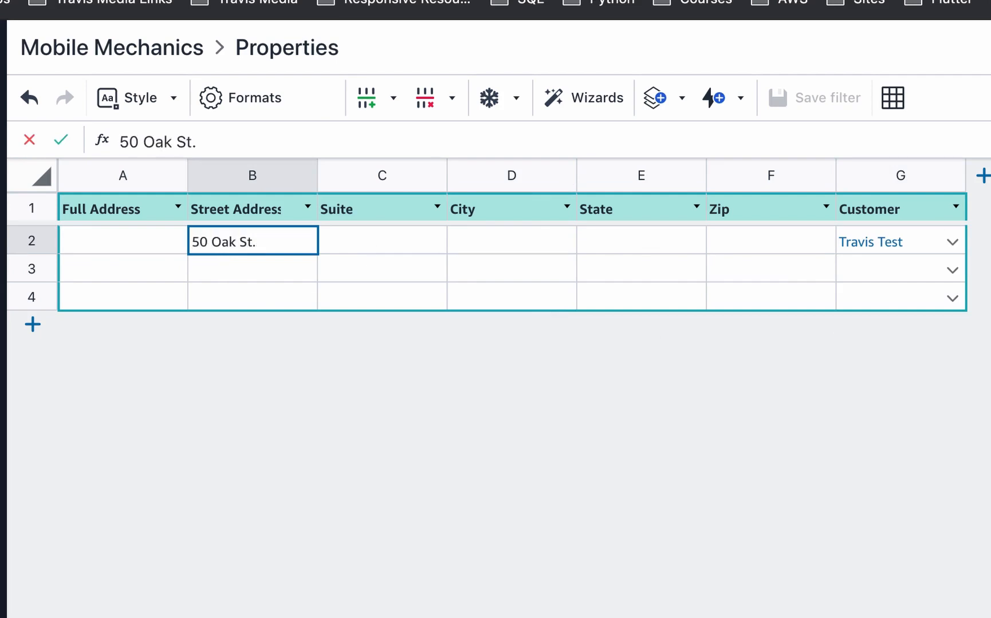
key(Tab)
key(Tab)
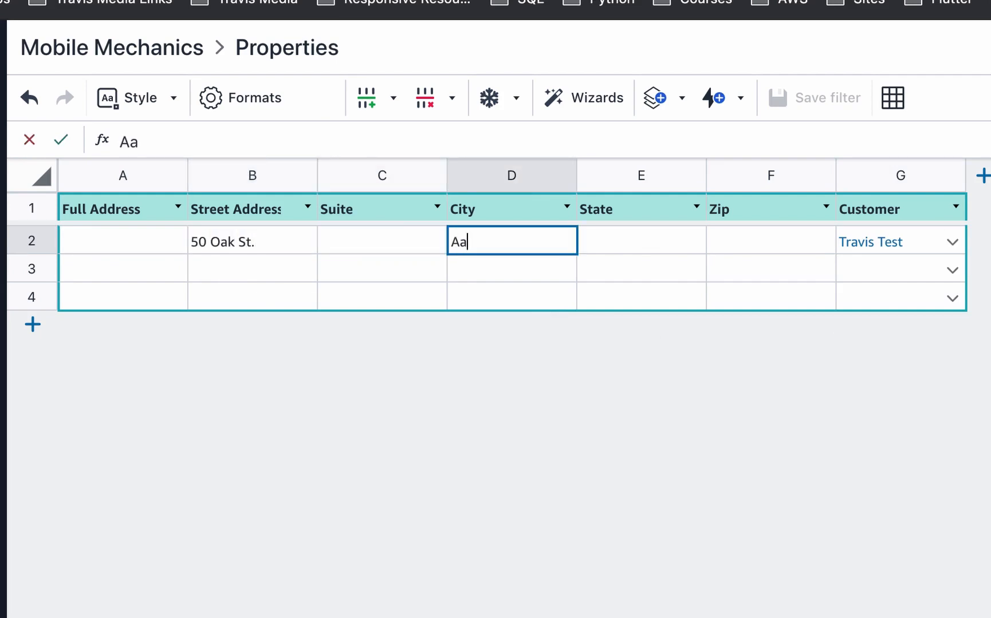
key(BackSpace)
key(BackSpace)
key(BackSpace)
key(BackSpace)
key(BackSpace)
key(BackSpace)
key(Tab)
- Enter row 2's state, fixing the mistyped GAA, and its zip code
text(GAA)
key(Tab)
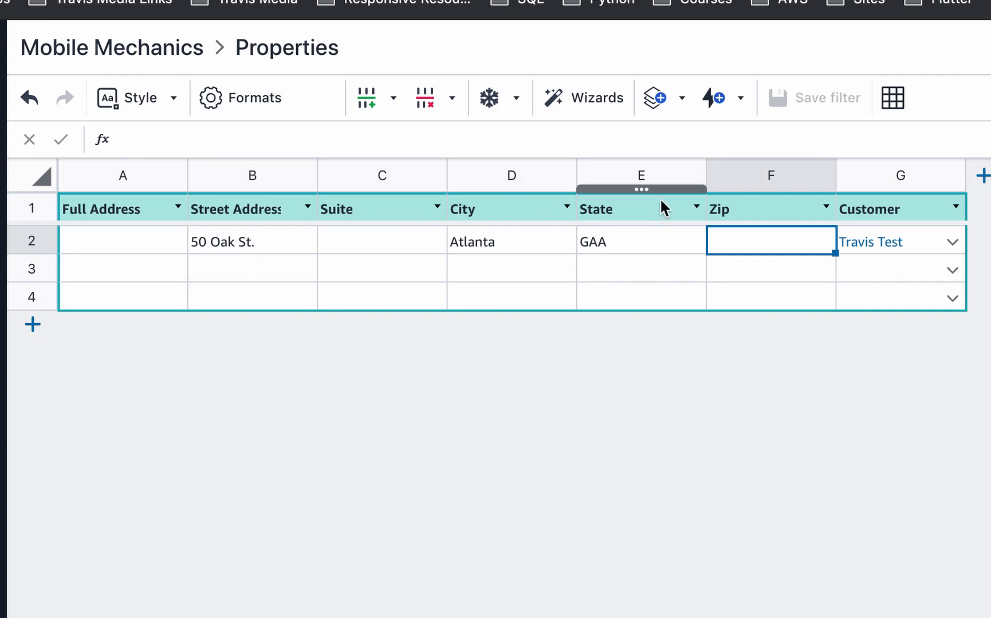
click(664, 244)
click(663, 239)
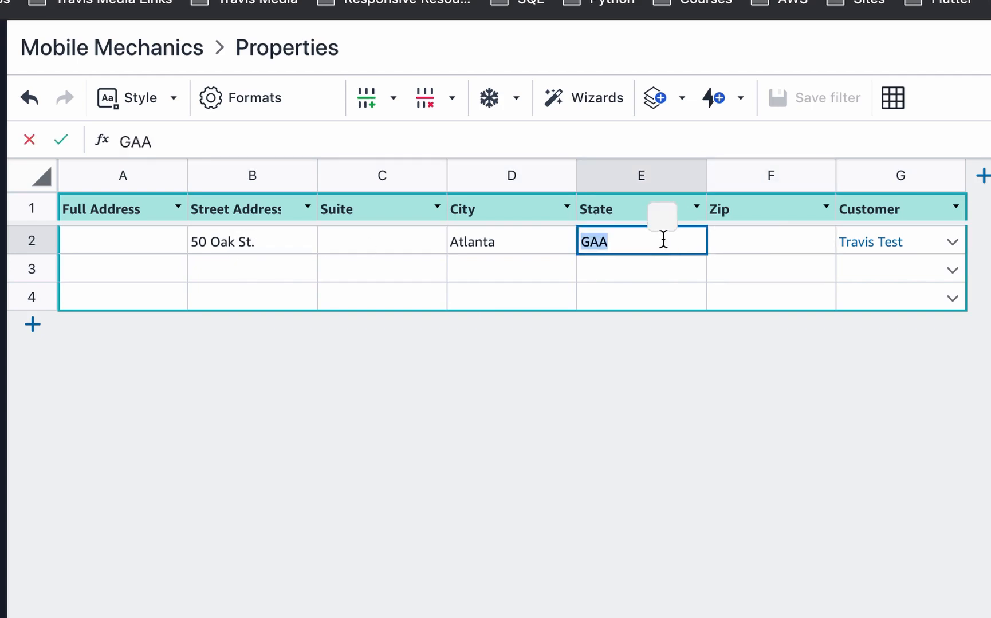
text(GA)
click(722, 252)
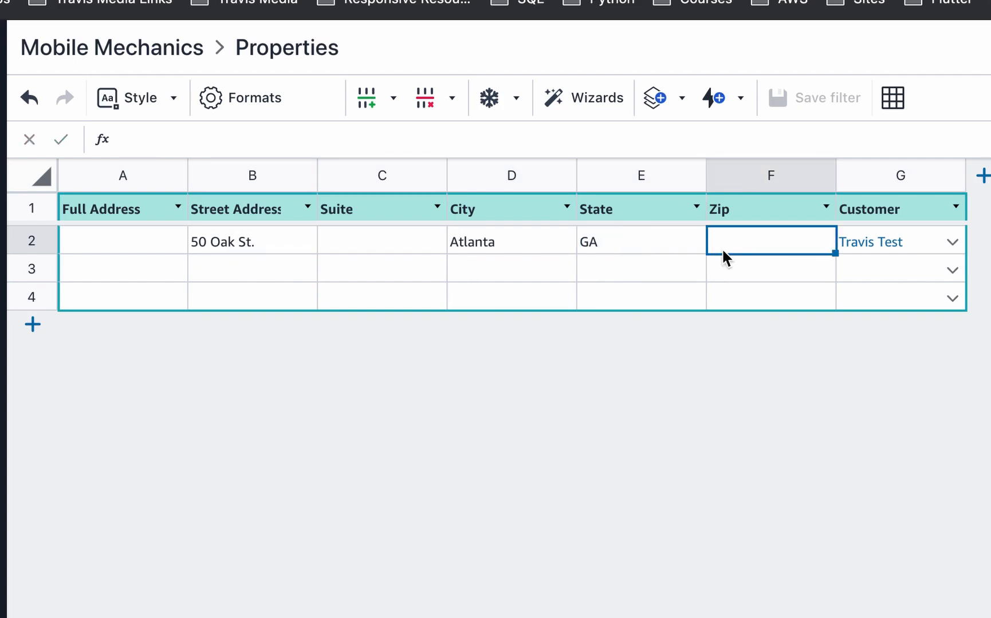
text(38276)
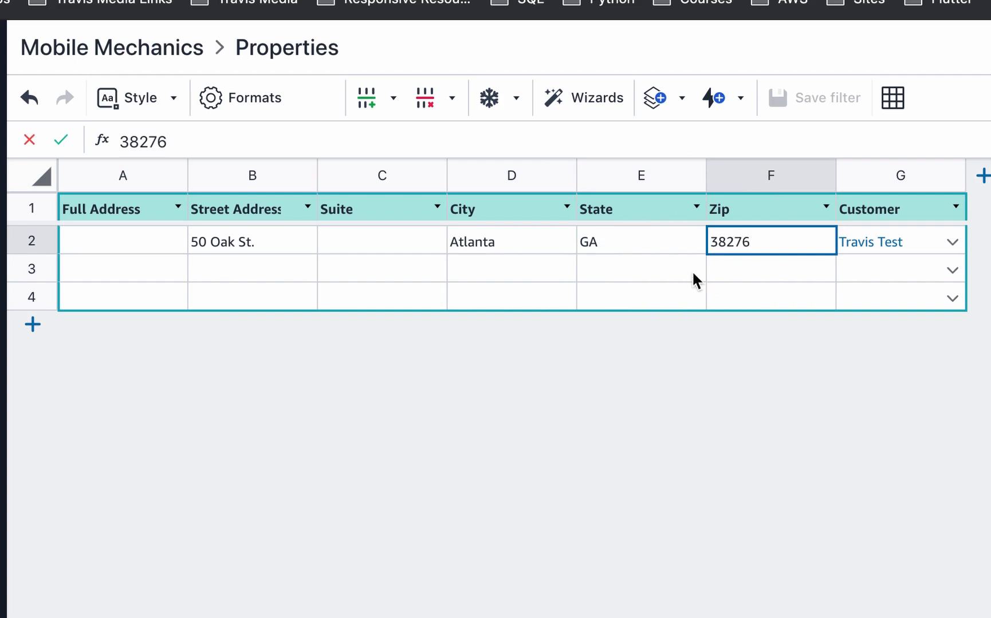
- Link row 3 to the second customer and enter its street, suite, city, state and zip
click(949, 271)
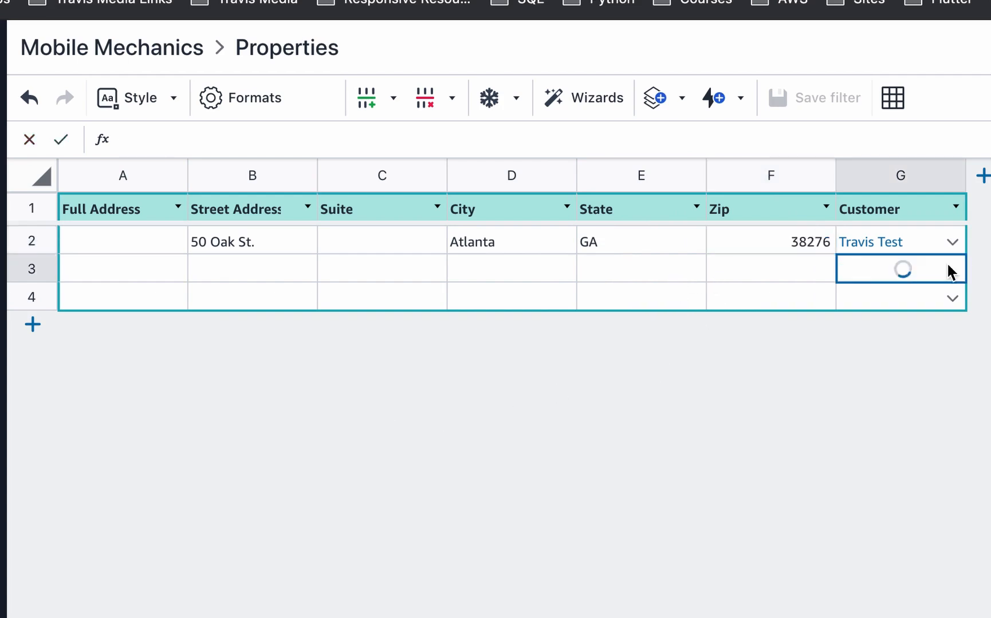
click(617, 395)
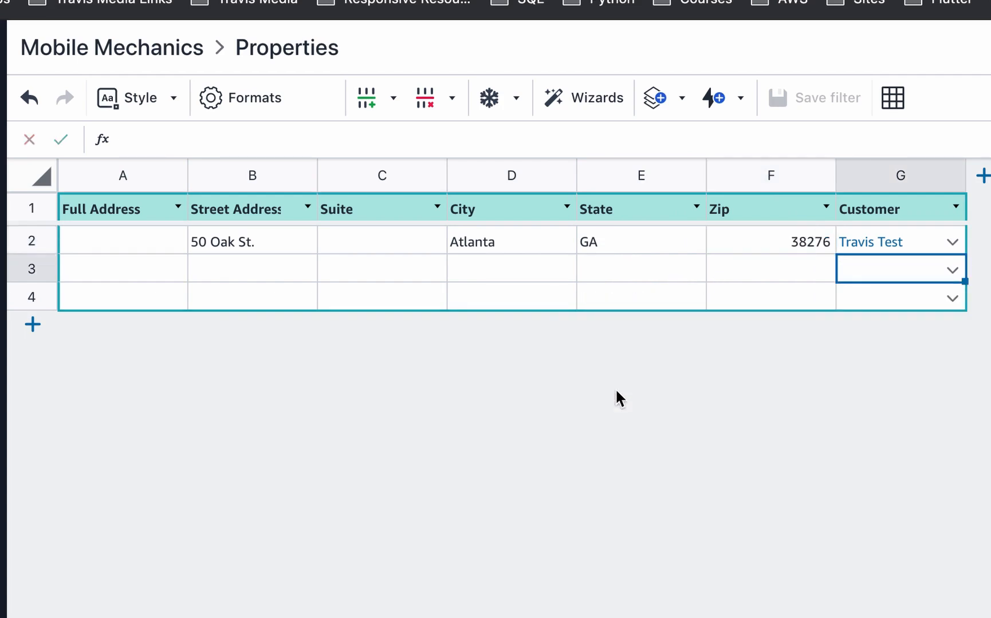
click(226, 274)
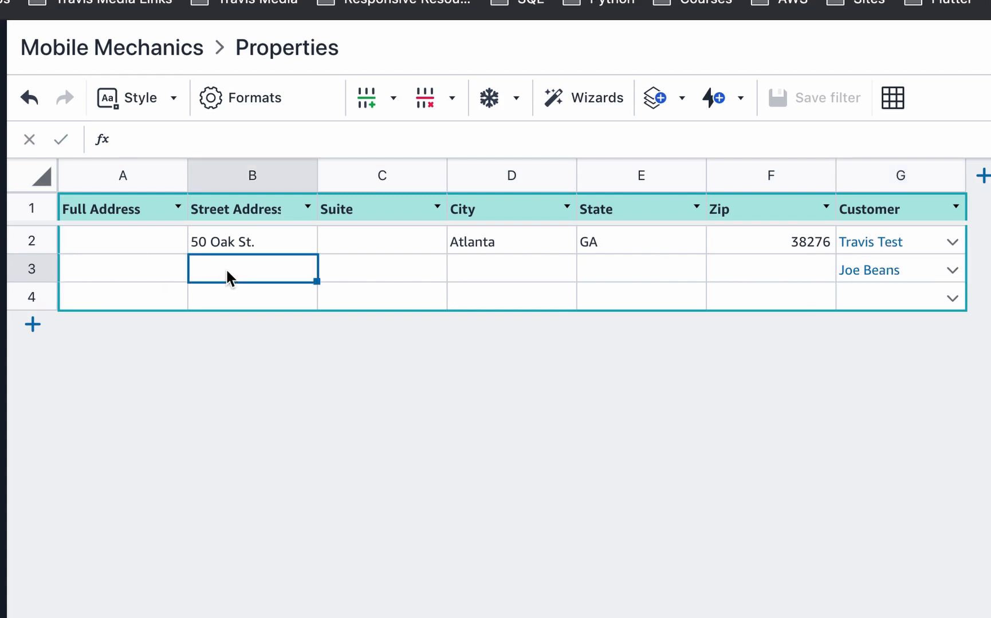
key(Tab)
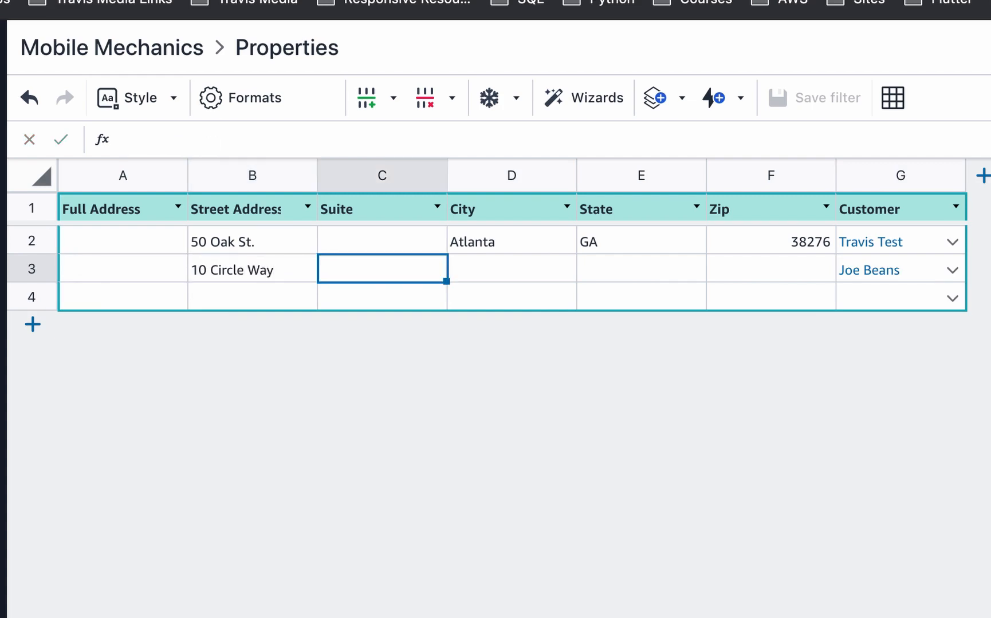
click(490, 281)
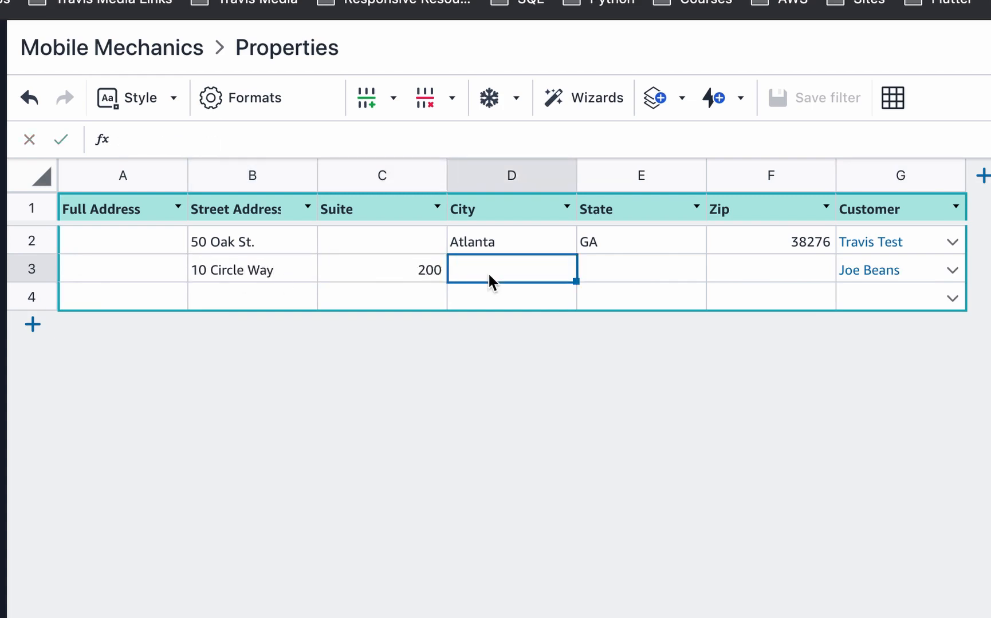
text(Fairfax)
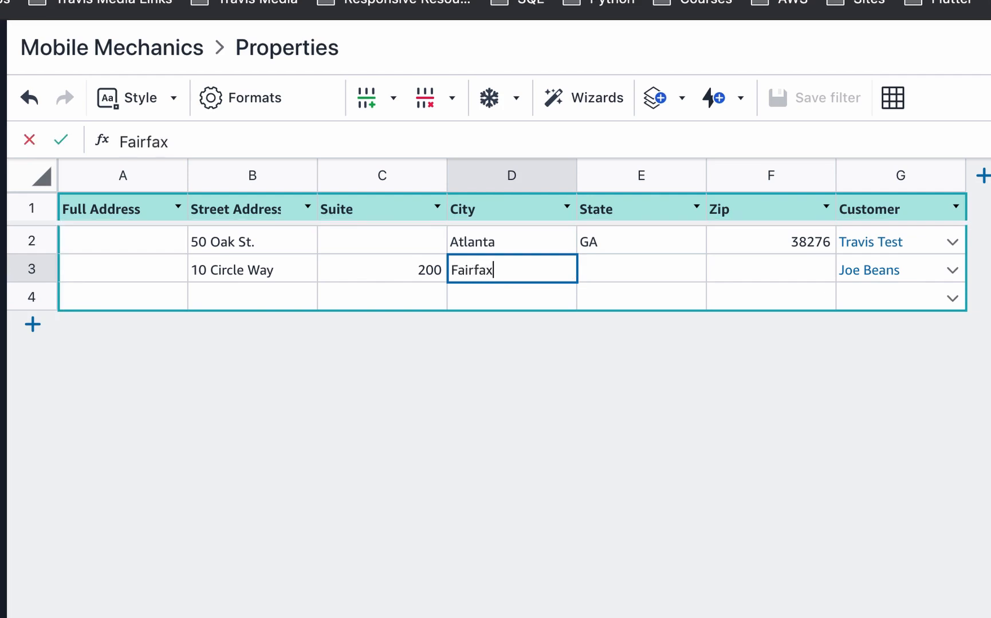
key(Tab)
text(VA)
key(Tab)
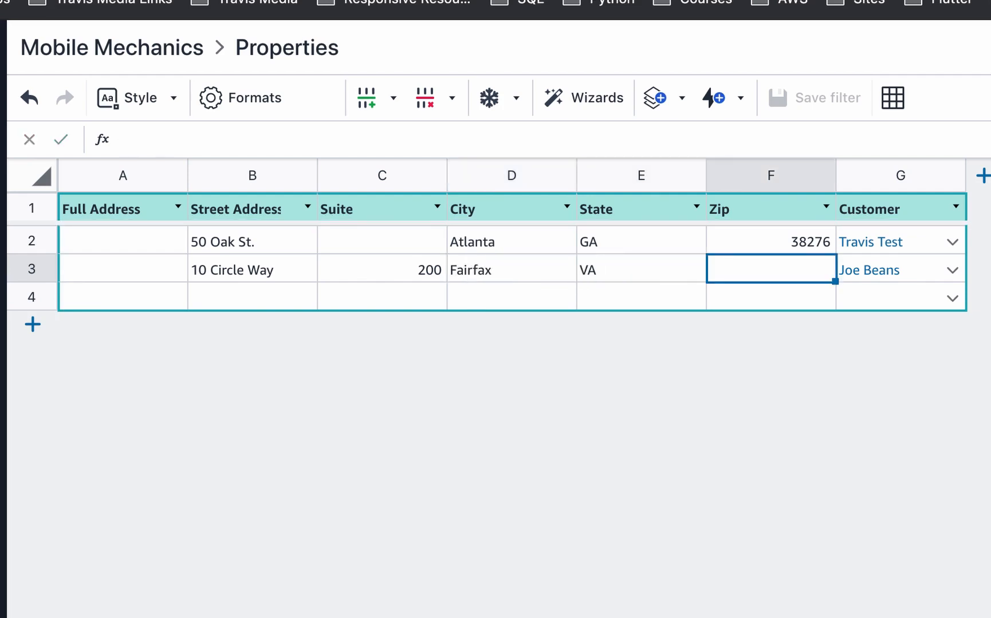
text(27399)
- Delete the empty fourth row of the Properties table
click(31, 297)
right_click(31, 296)
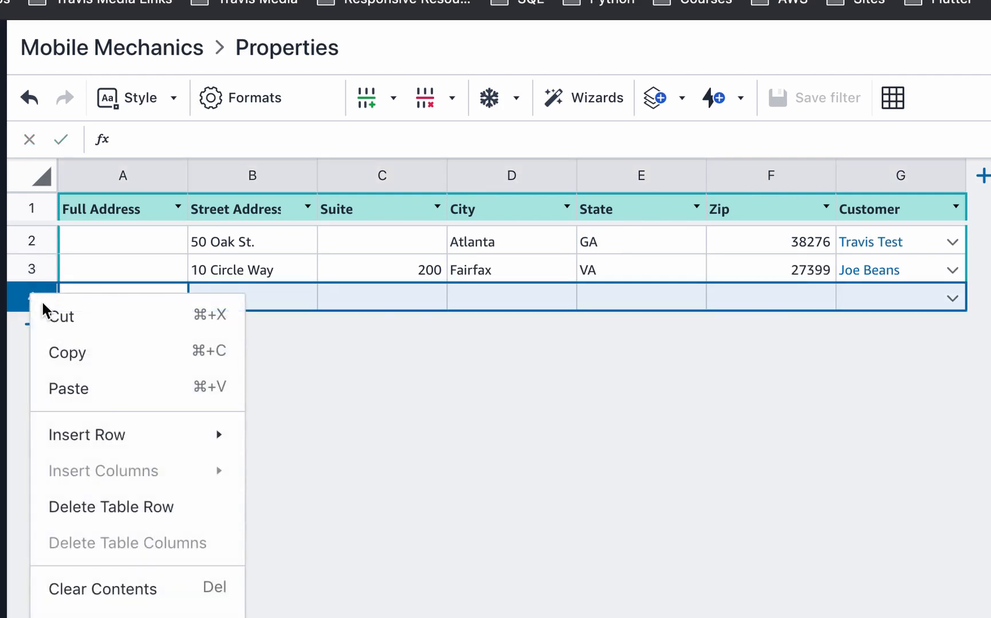
click(104, 511)
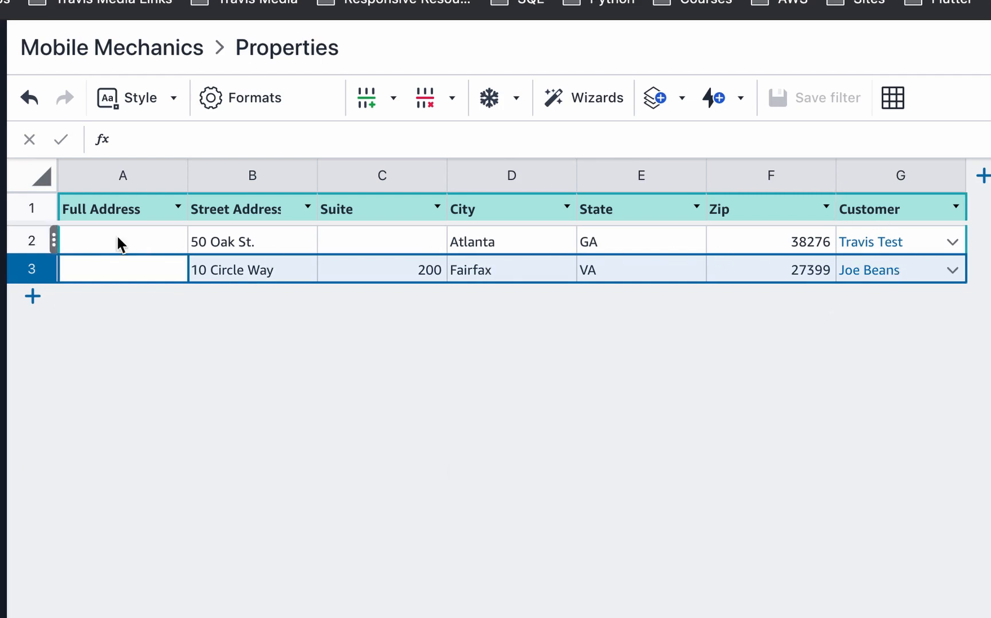
click(3, 142)
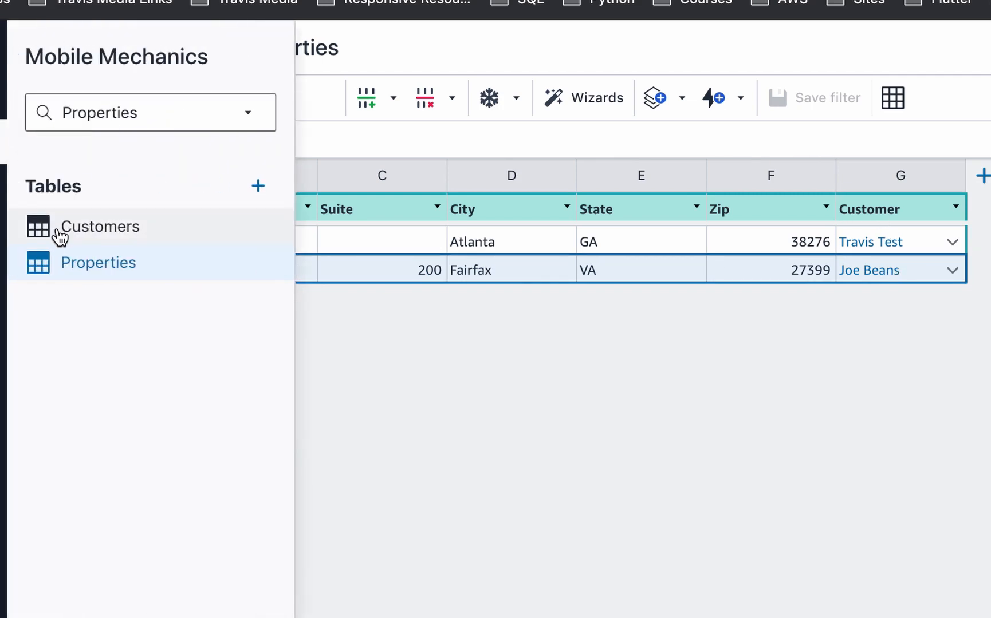
click(60, 232)
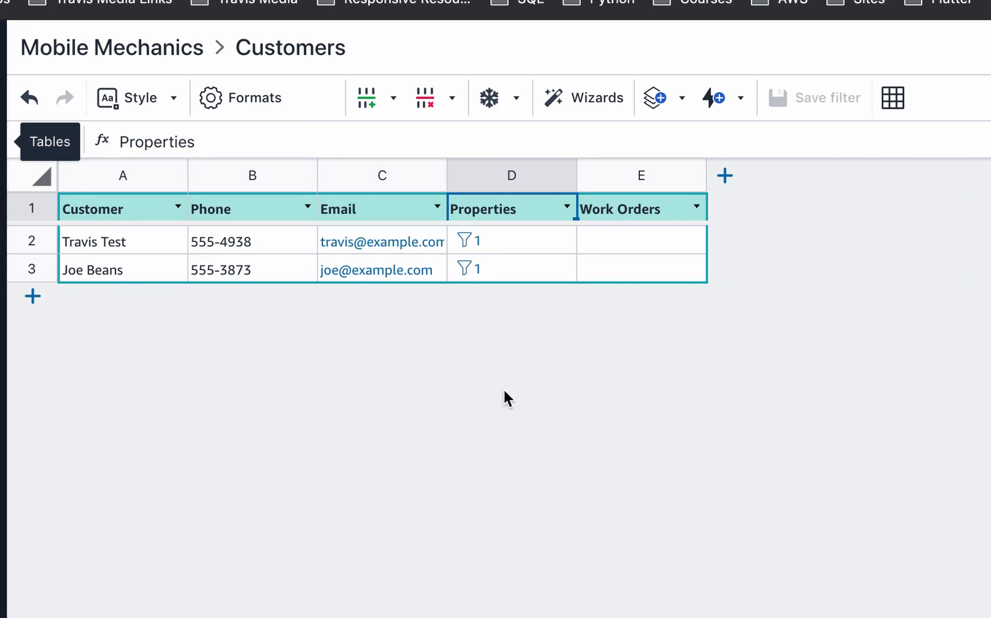
click(469, 245)
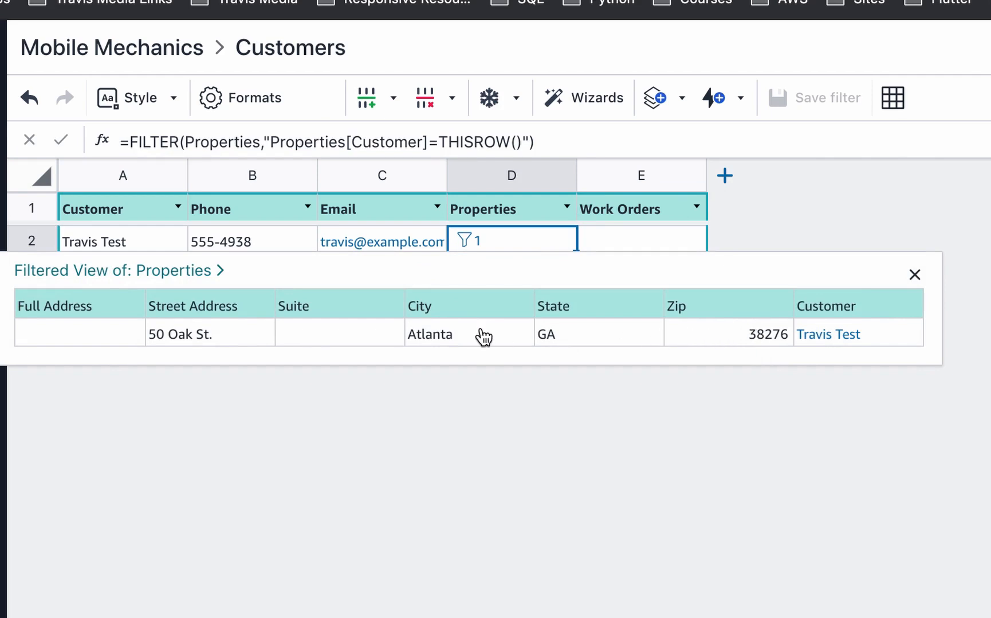
click(767, 200)
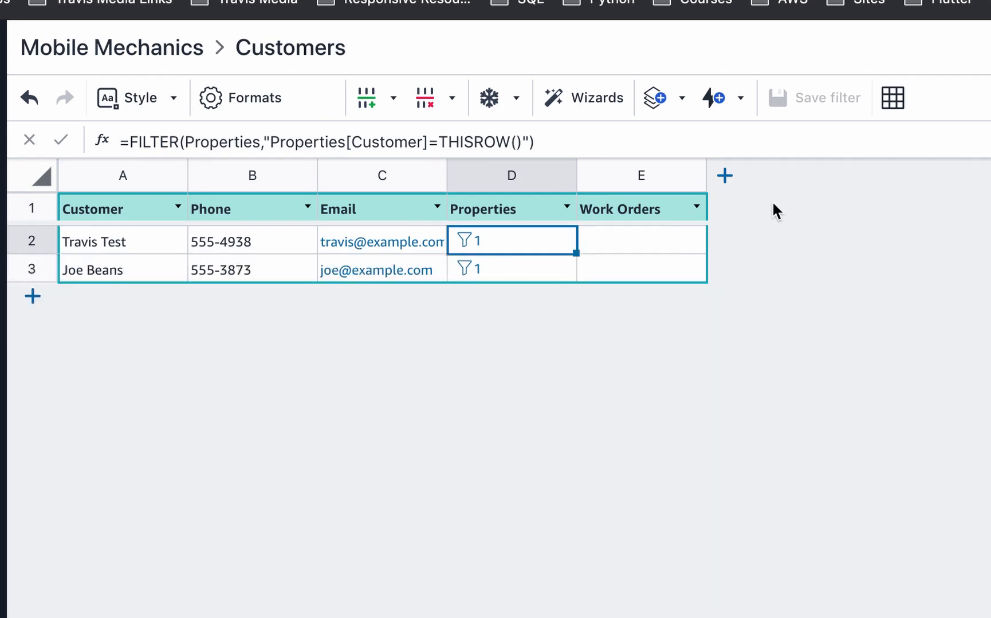
click(473, 274)
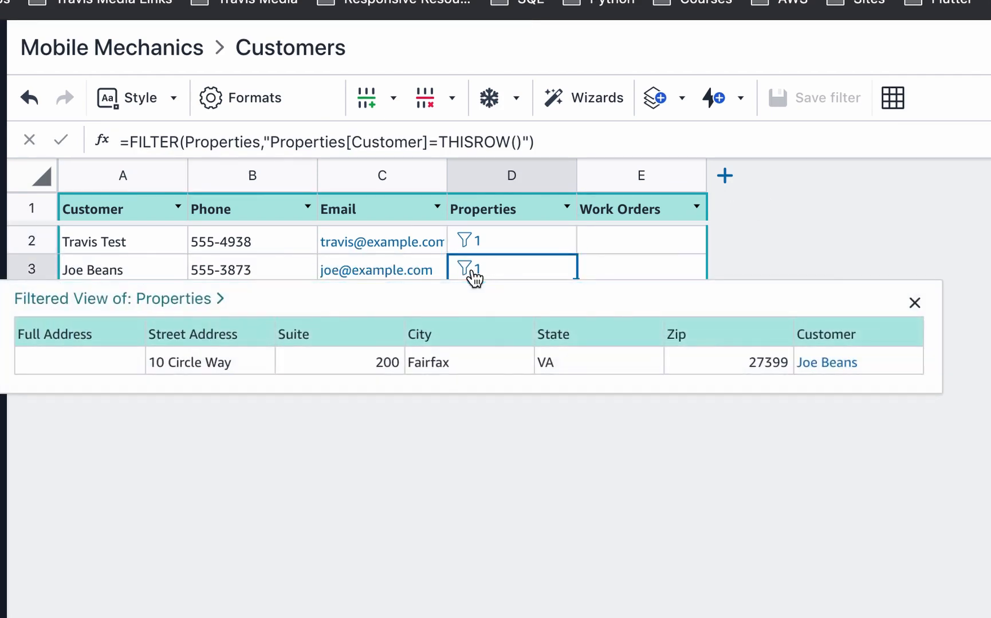
click(859, 179)
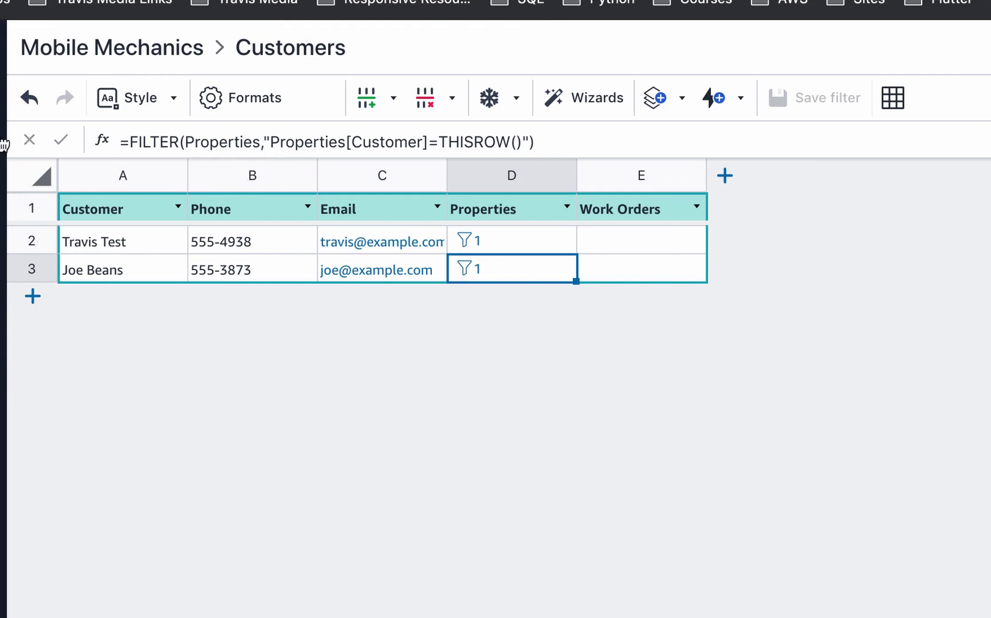
- Go back to the Properties table and widen the Full Address column
click(79, 272)
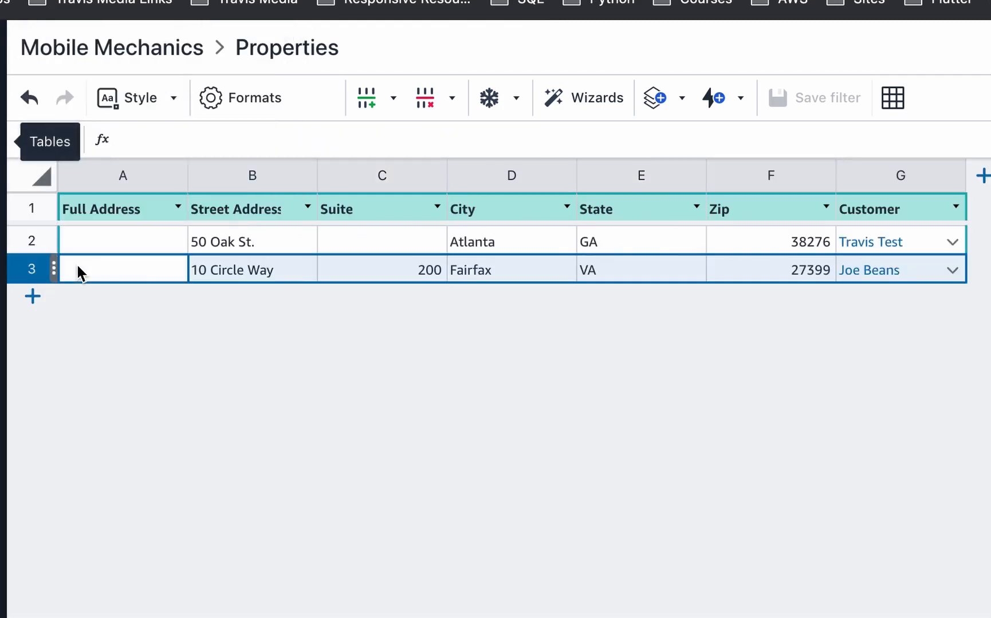
click(183, 179)
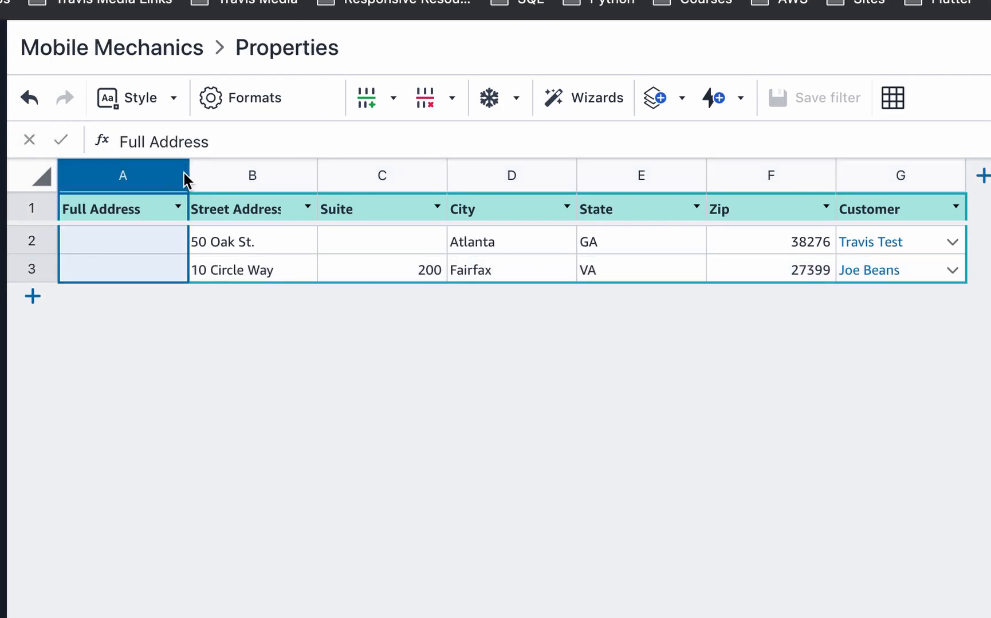
drag(186, 175, 491, 177)
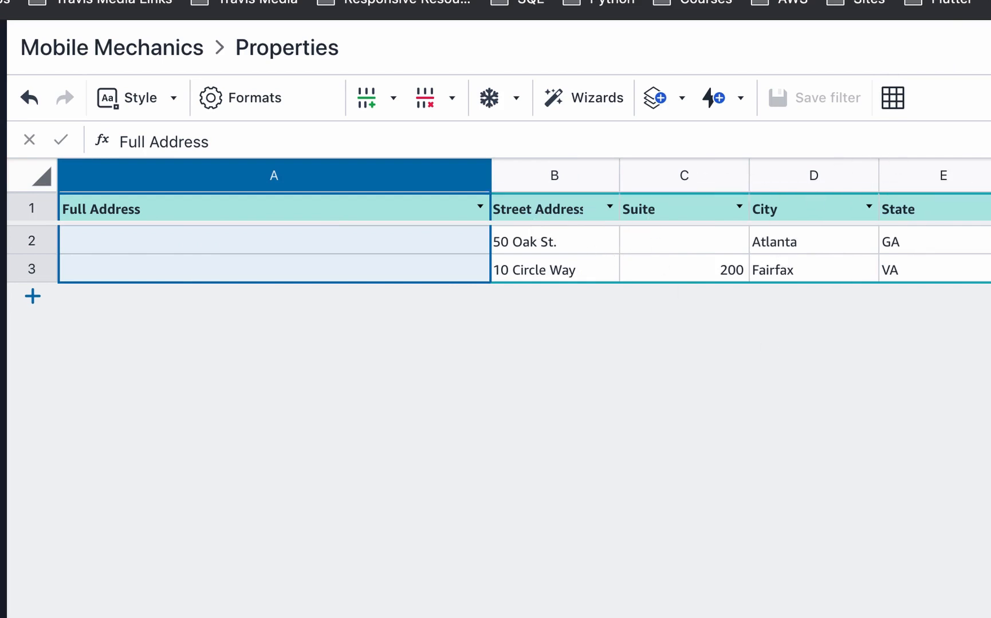
click(114, 247)
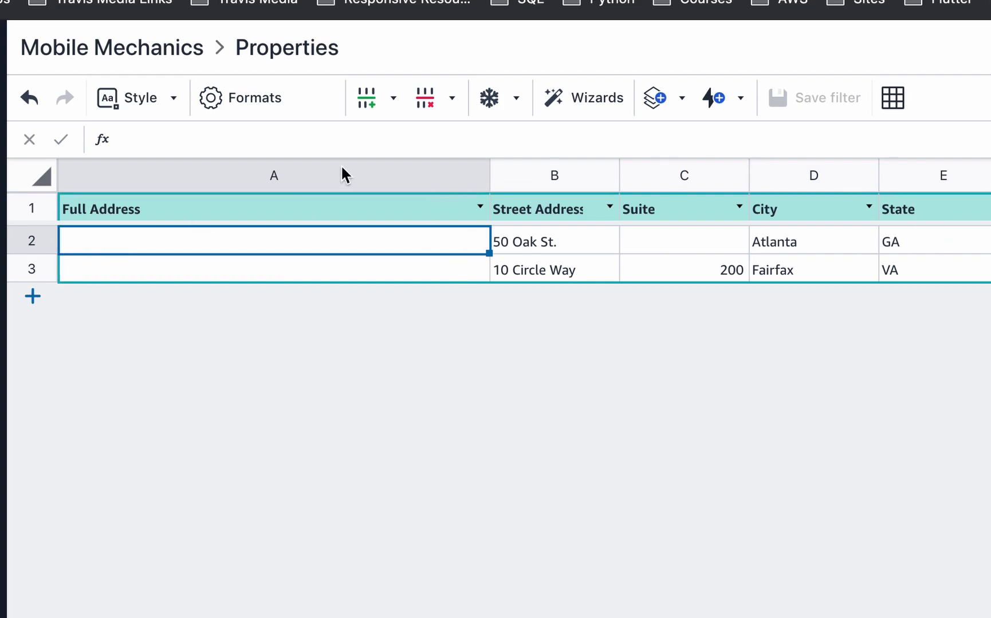
click(298, 175)
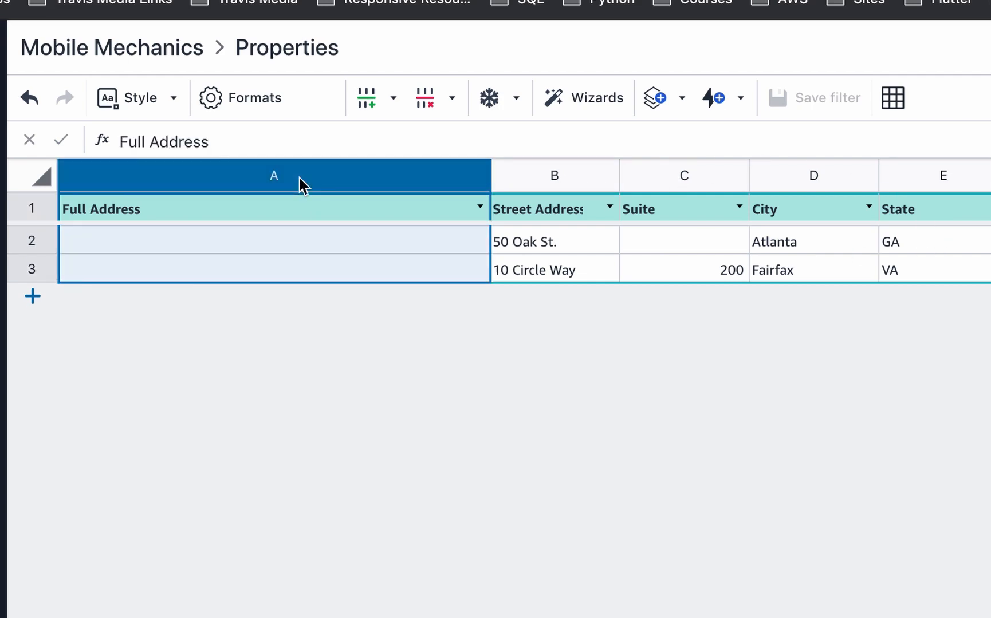
click(272, 143)
- Start a CONCATENATE formula in A2 joining Street Address and Suite with a space
click(173, 246)
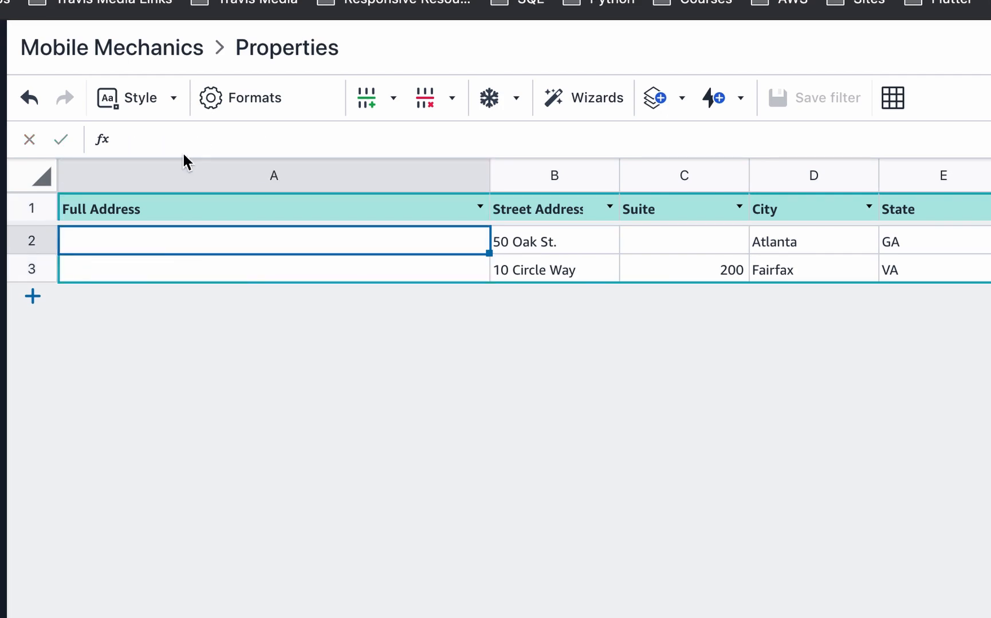
click(166, 133)
text(=)
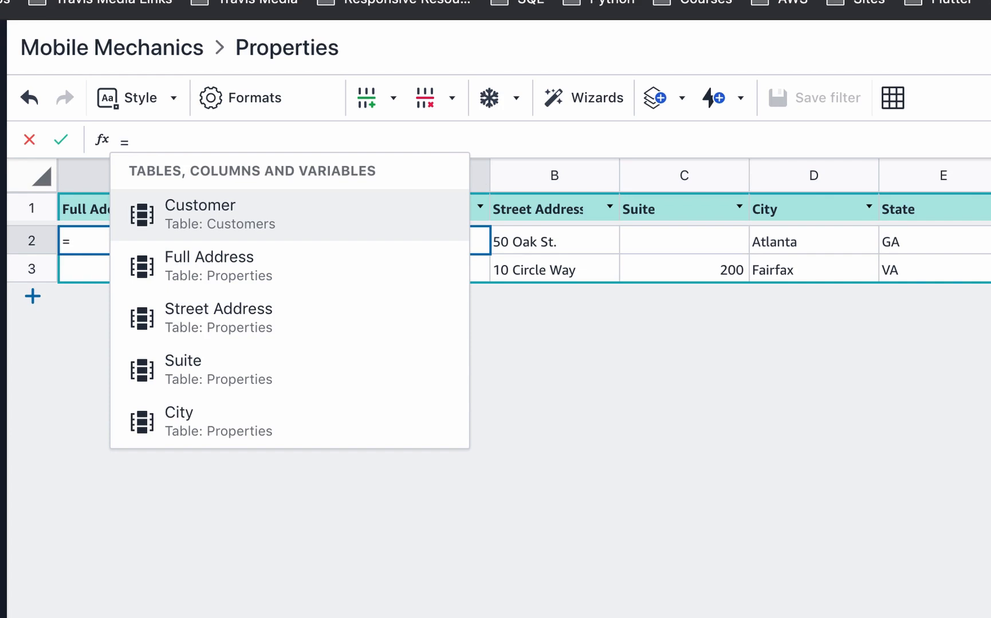
text(CON)
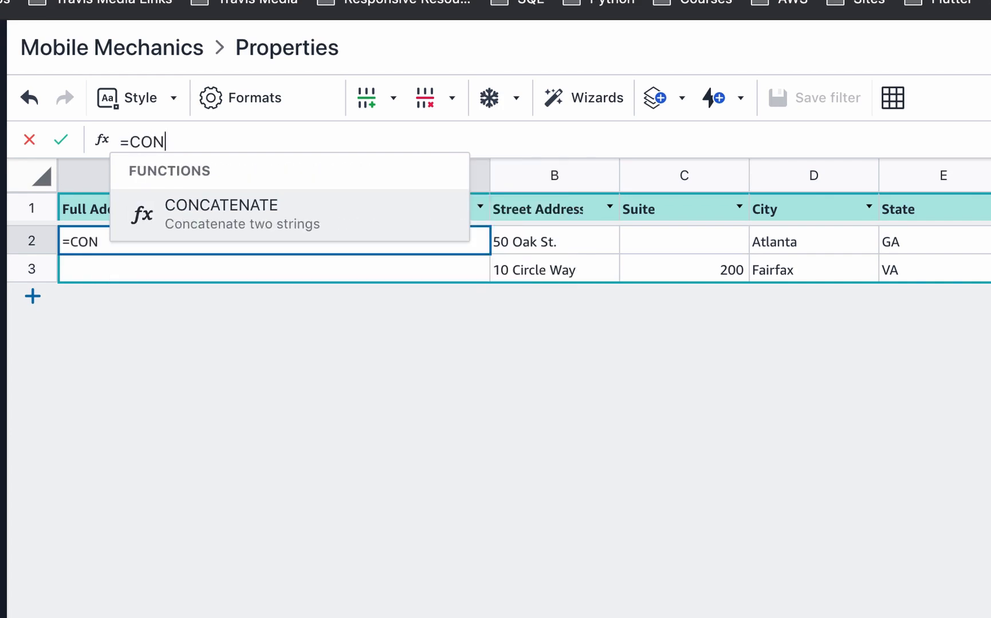
click(229, 225)
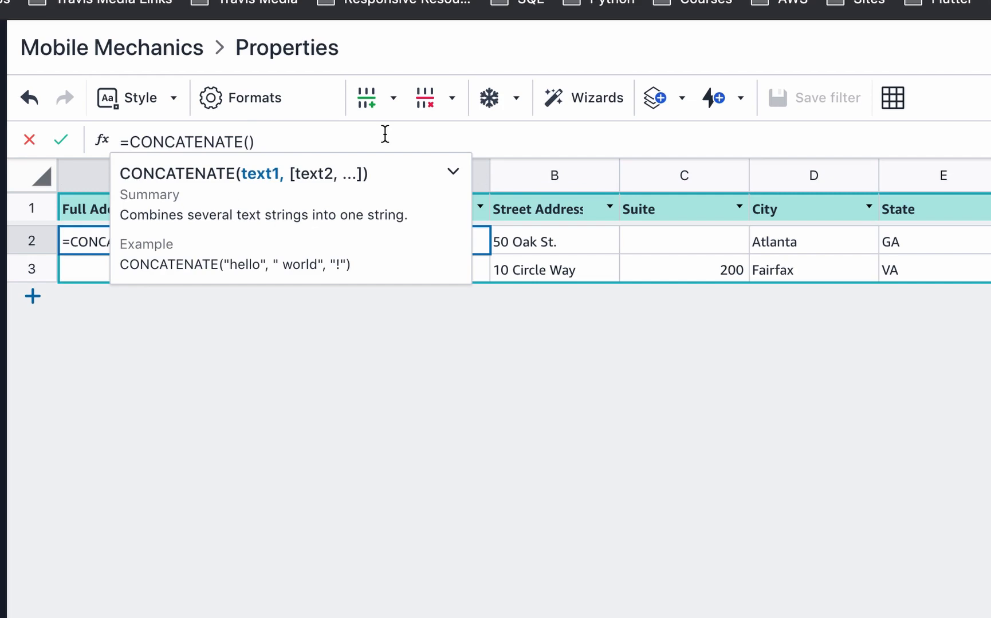
text([)
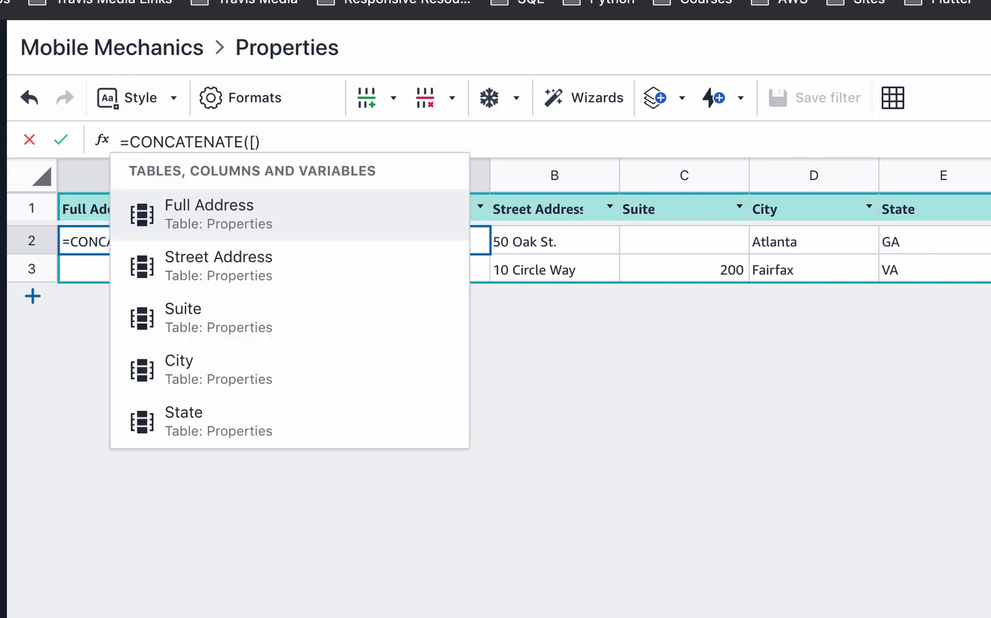
click(262, 263)
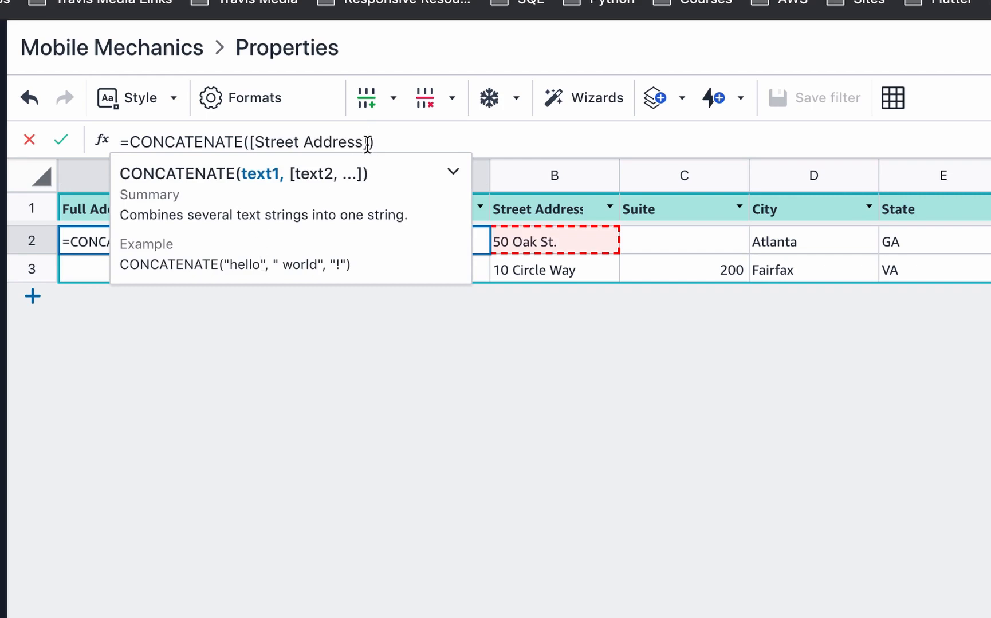
text(,")
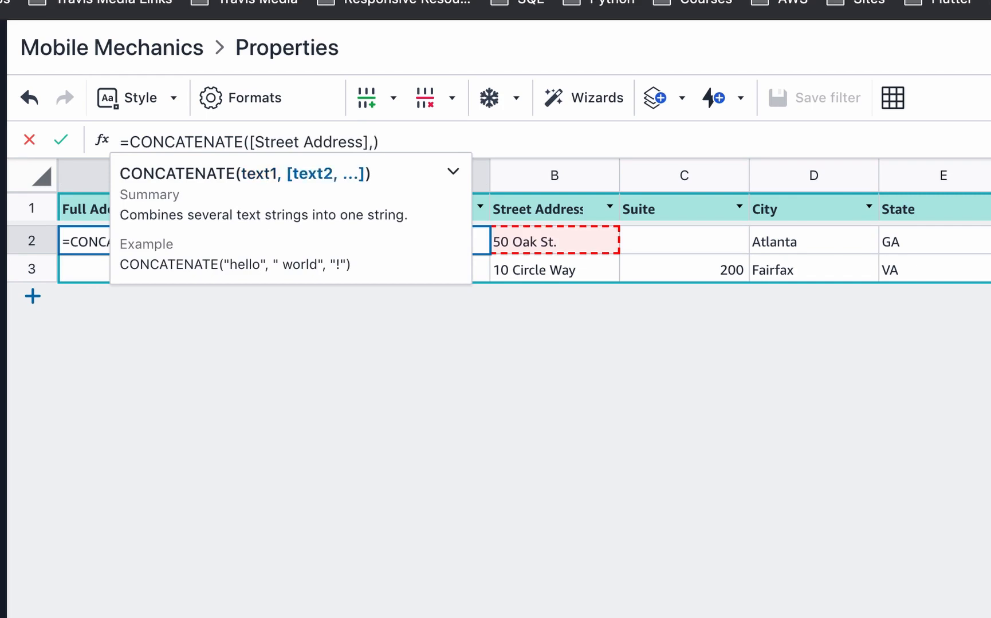
text( ")
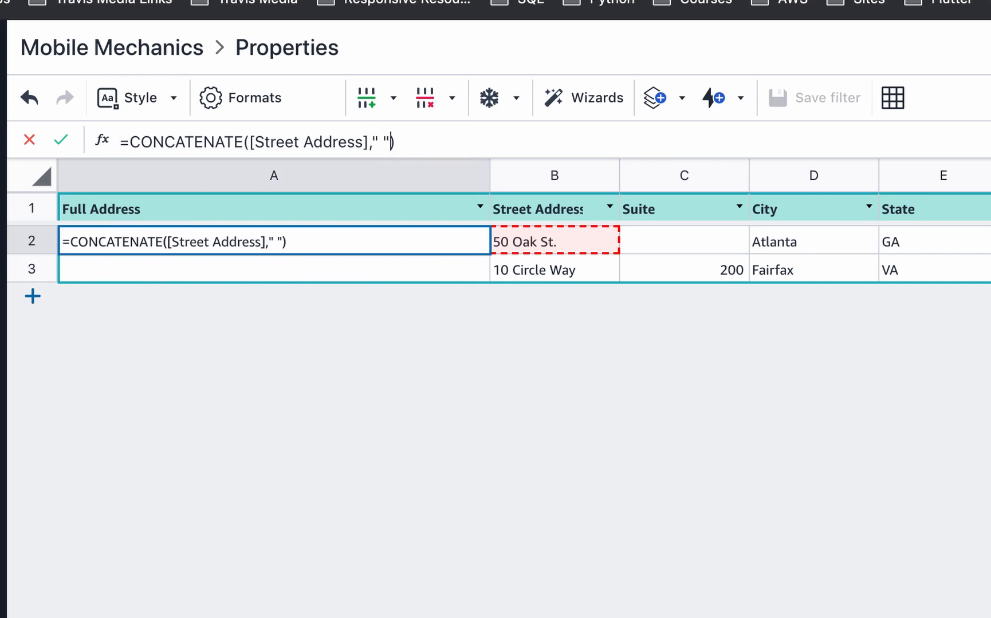
text(,)
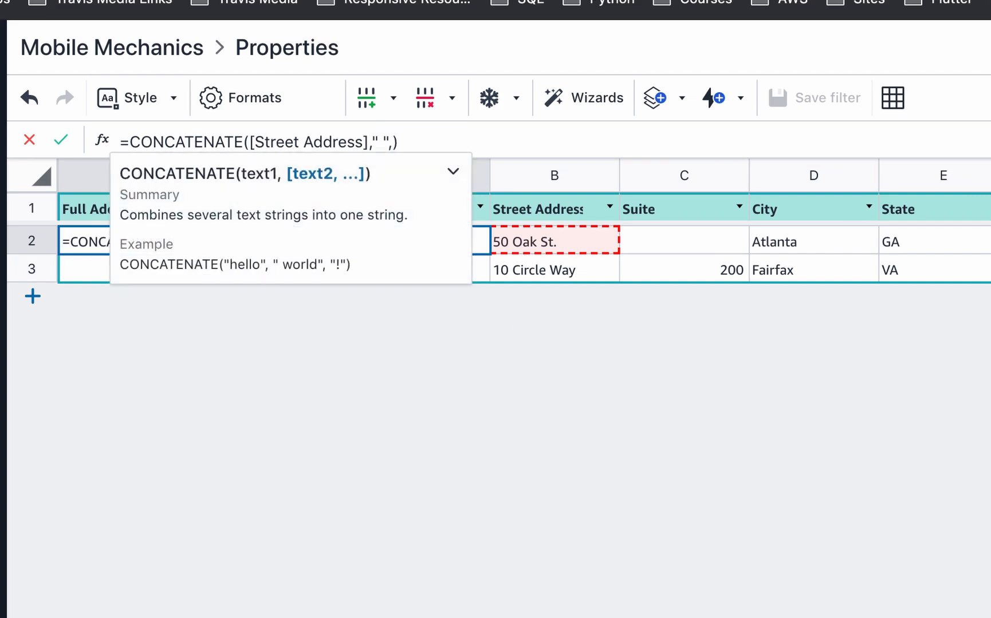
text([)
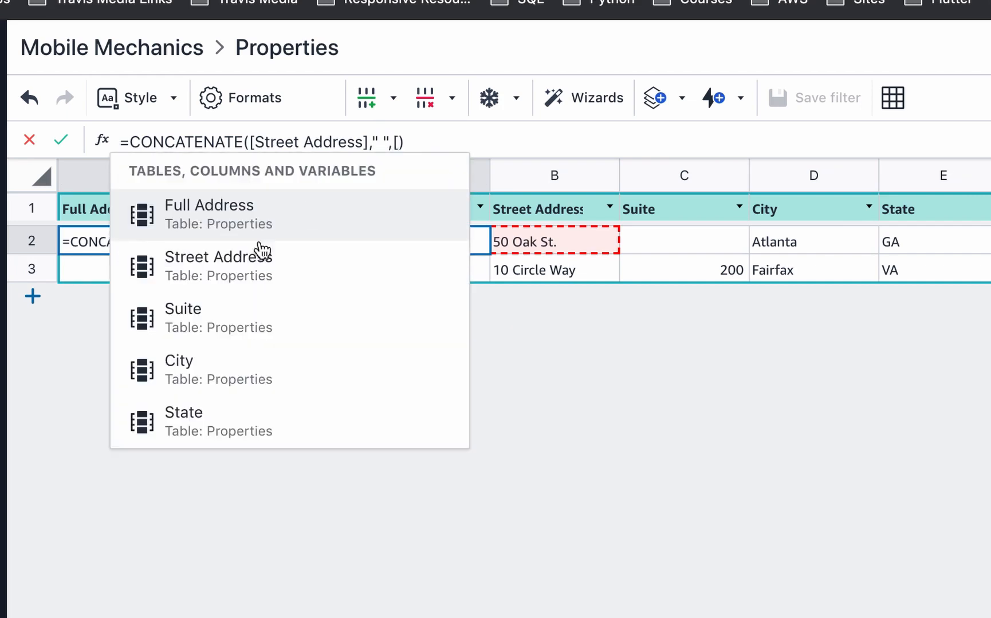
- Add Suite, City, State and Zip separated by spaces and commit, giving 50 Oak St. Atlanta GA 38276
click(229, 318)
text(," ")
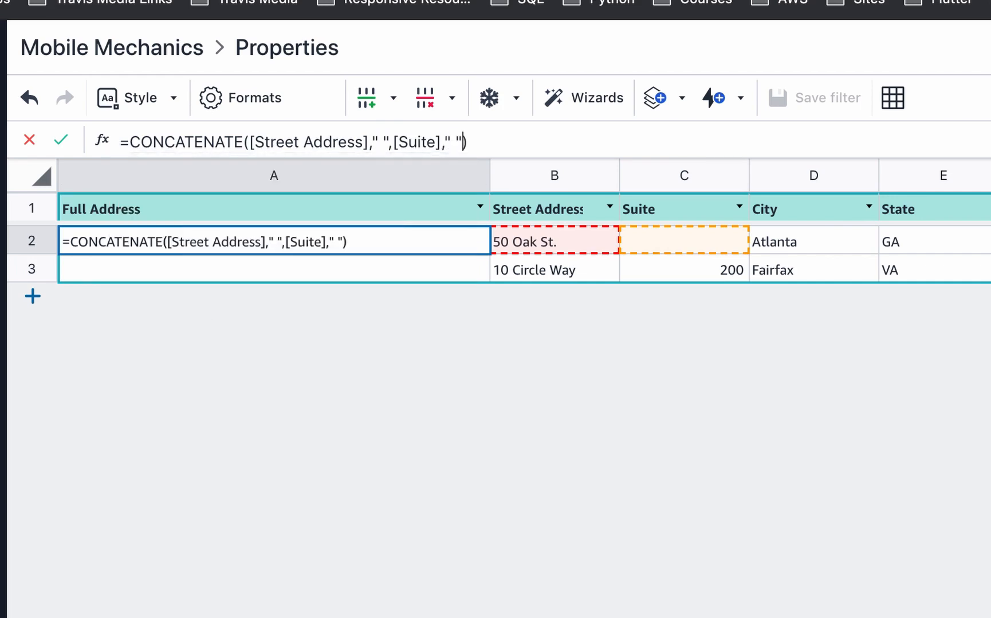
key(BackSpace)
key(BackSpace)
key(BackSpace)
text(" ",)
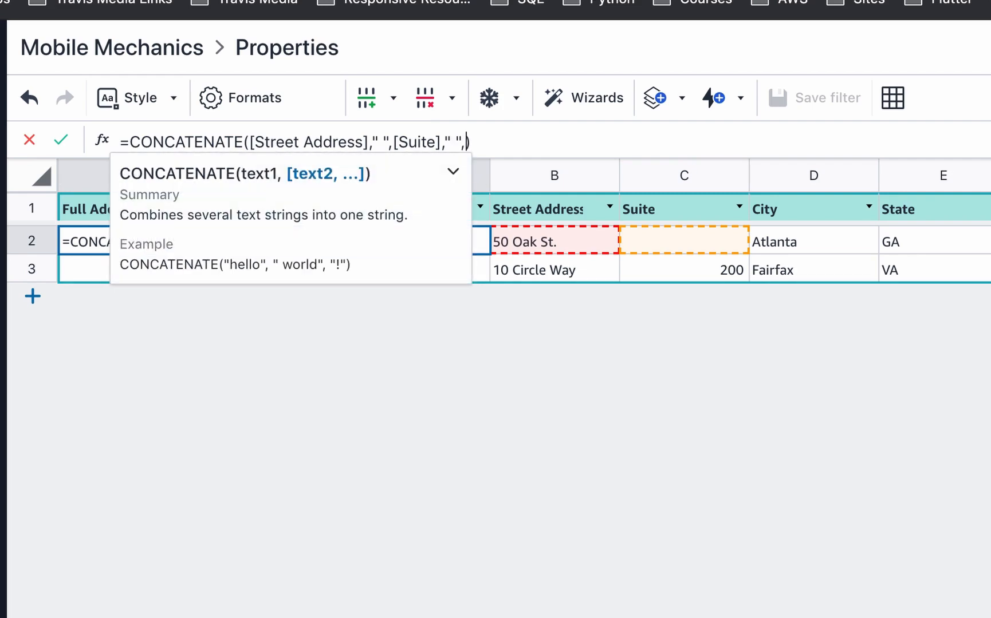
text([City], " ",[St)
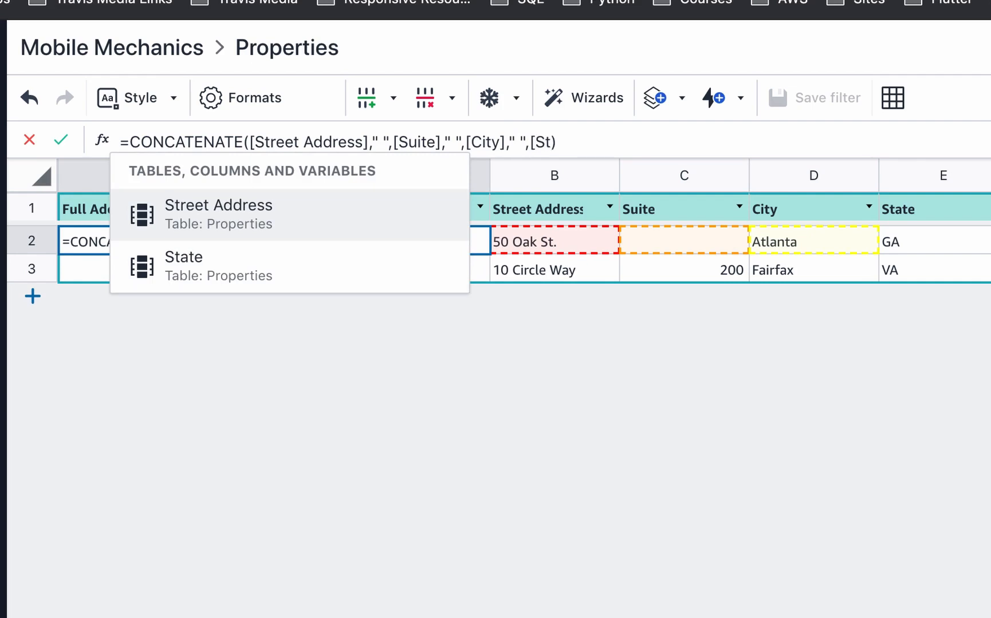
text(ate],)
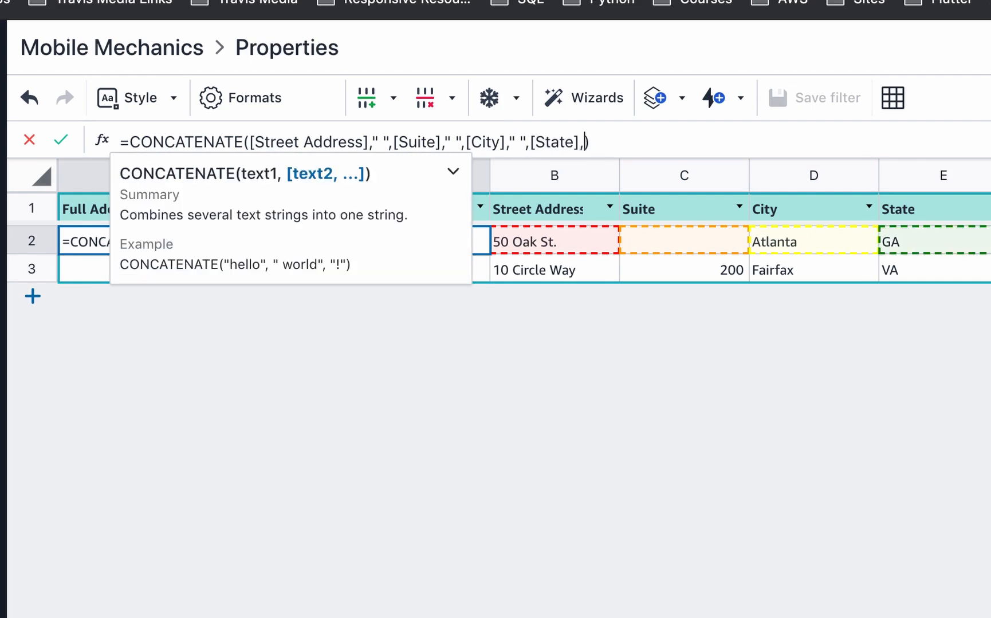
text(" ",[)
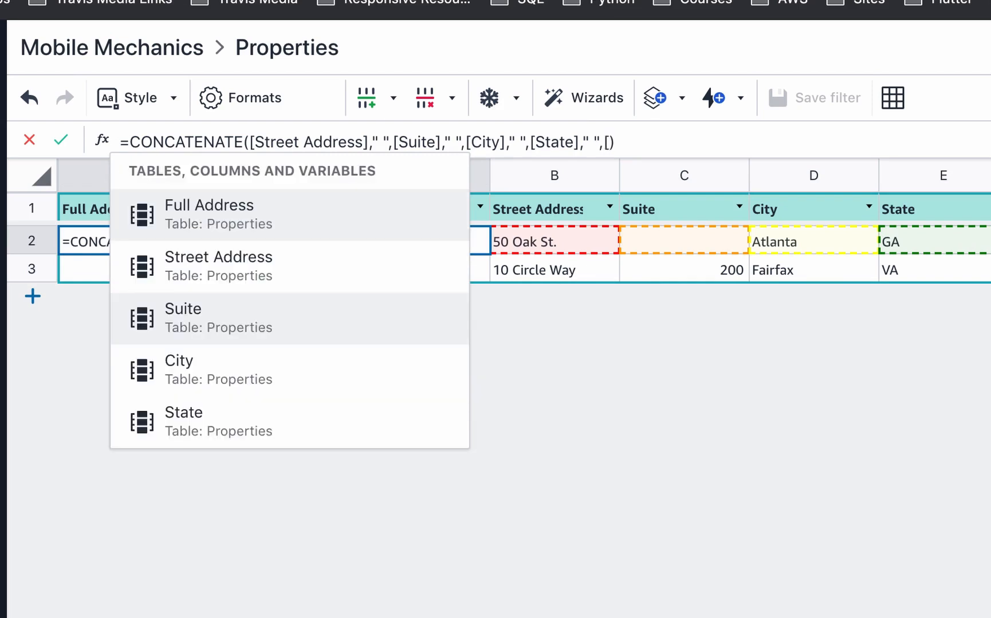
text(Zi)
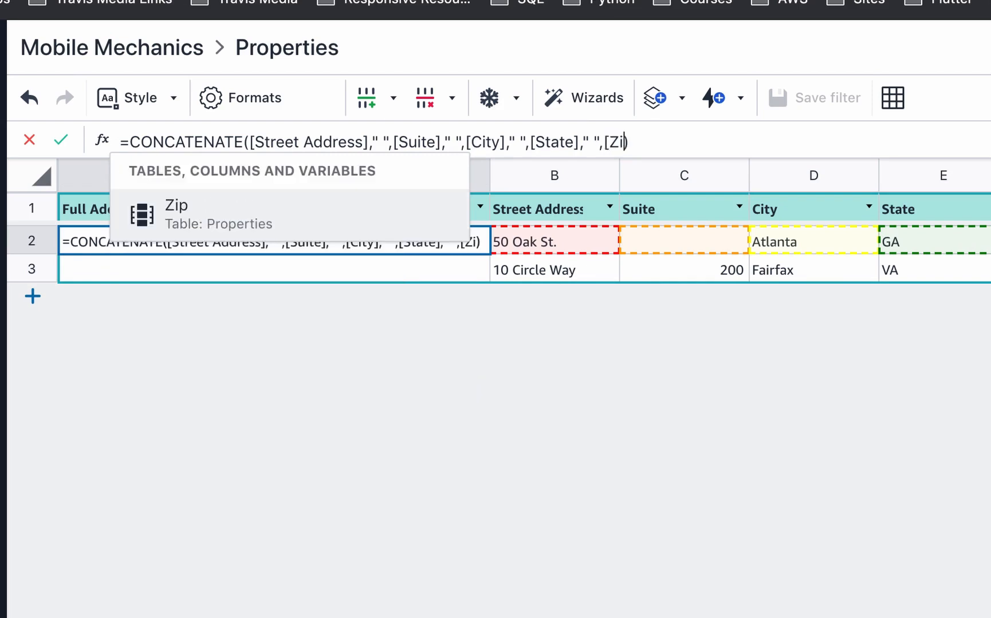
click(220, 212)
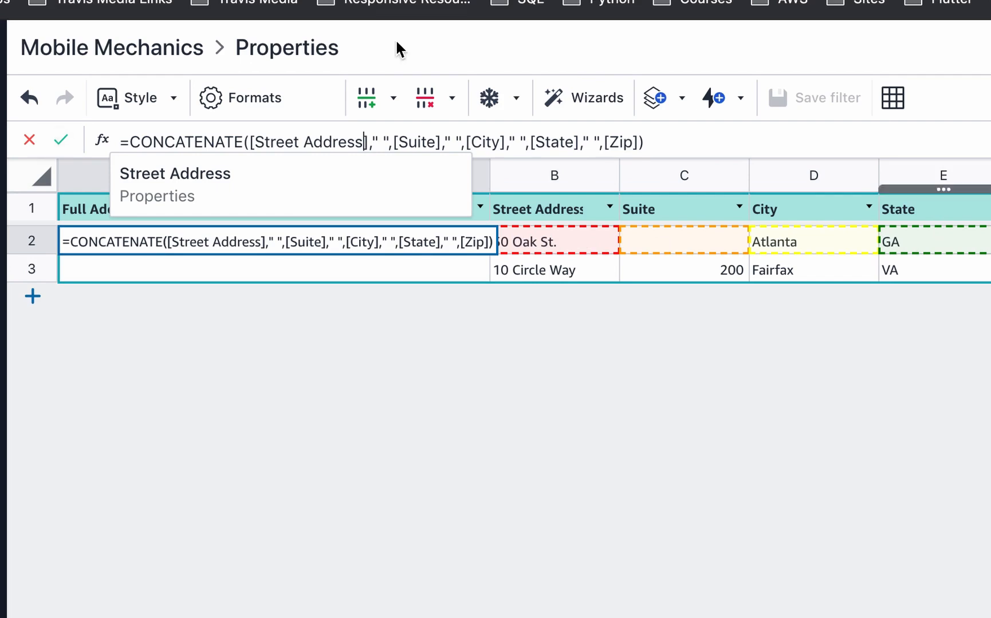
click(62, 140)
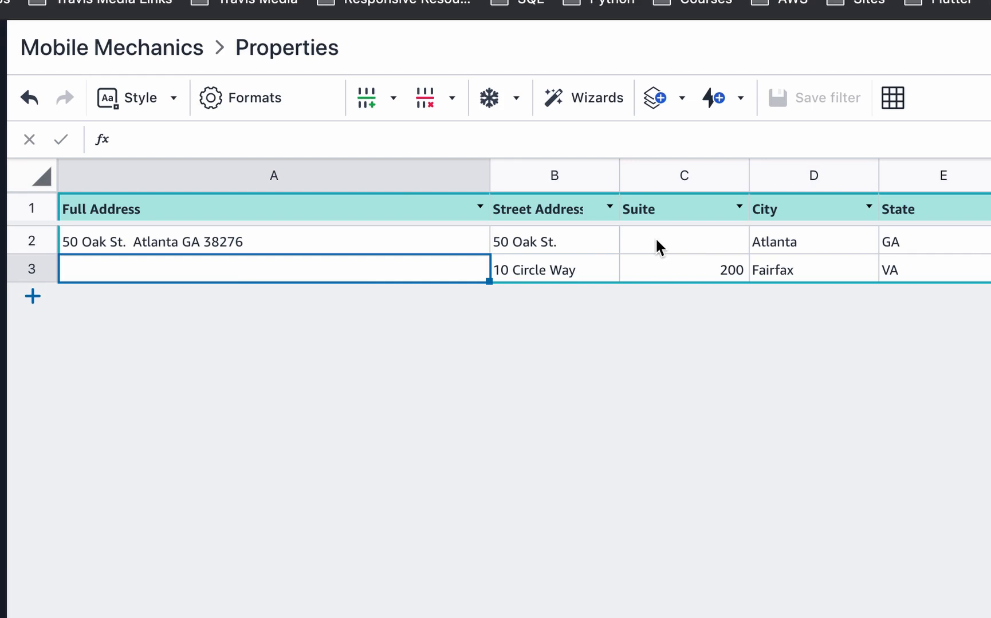
click(396, 241)
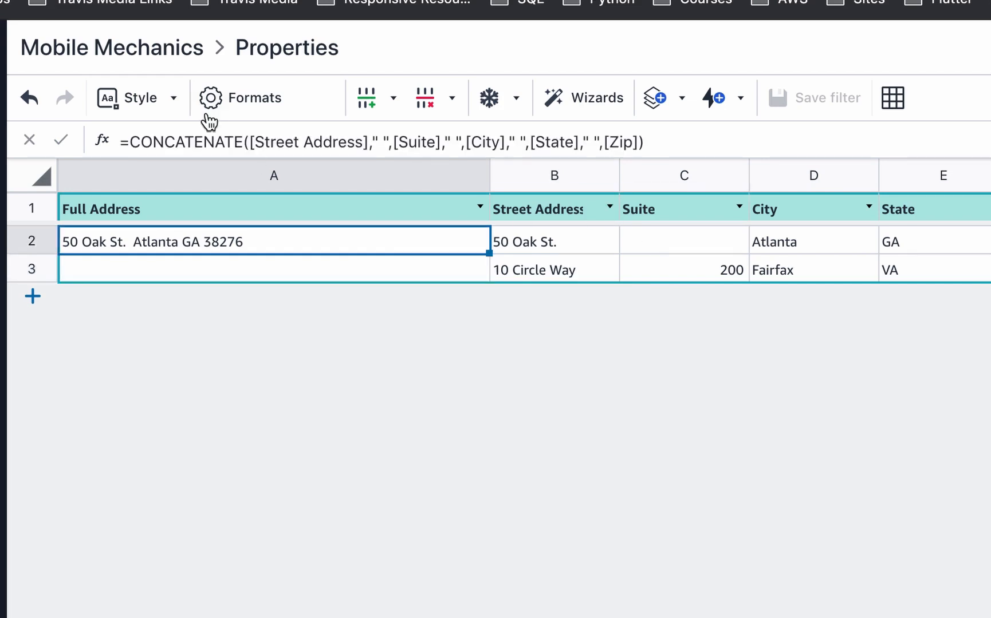
- Wrap the A2 formula in an IF with the condition [Suite]<>""
click(132, 141)
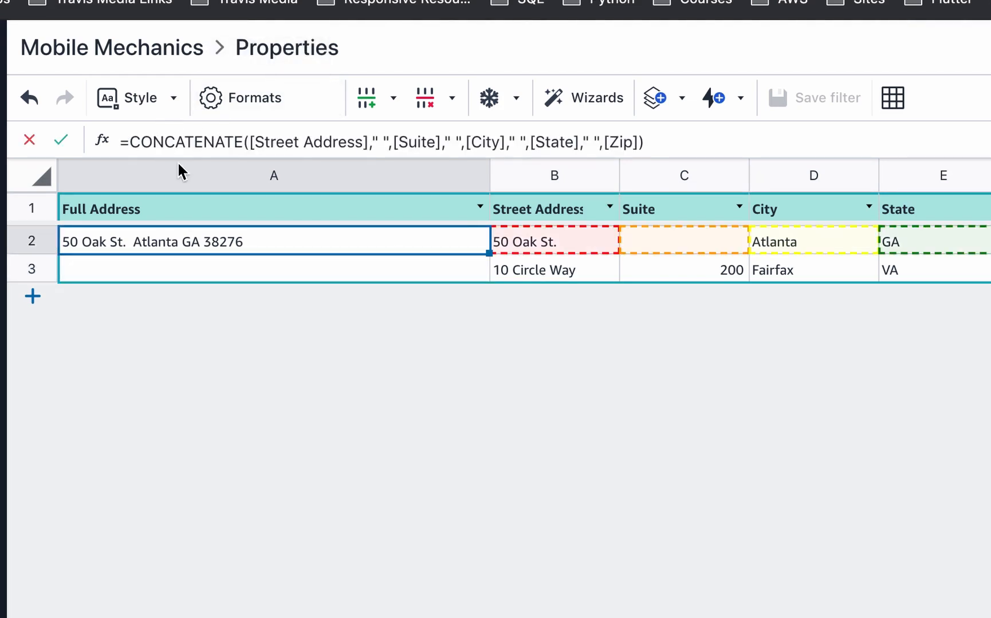
text(.)
key(BackSpace)
key(BackSpace)
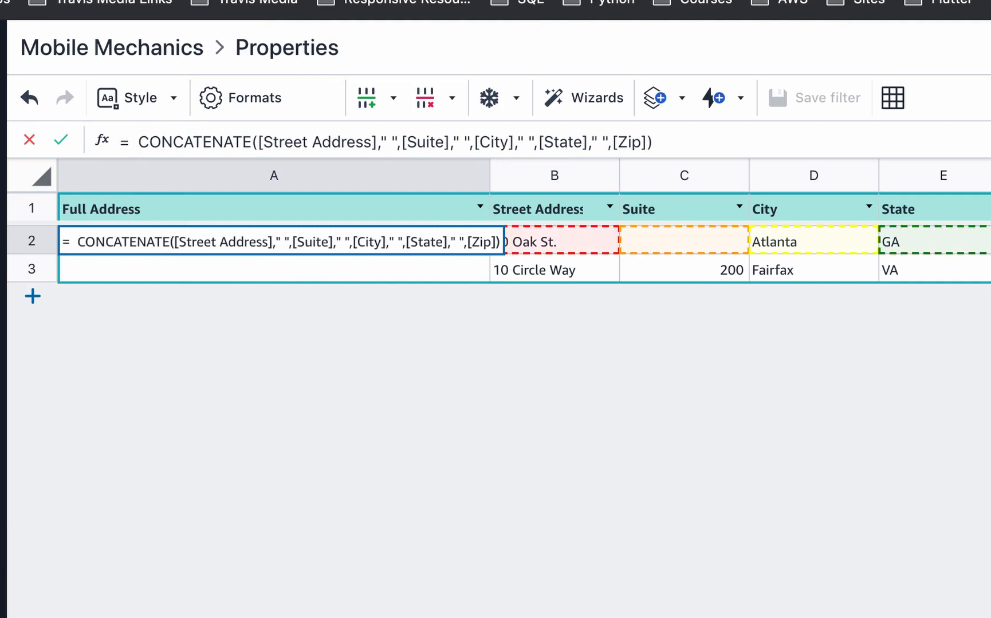
key(Left)
key(Left)
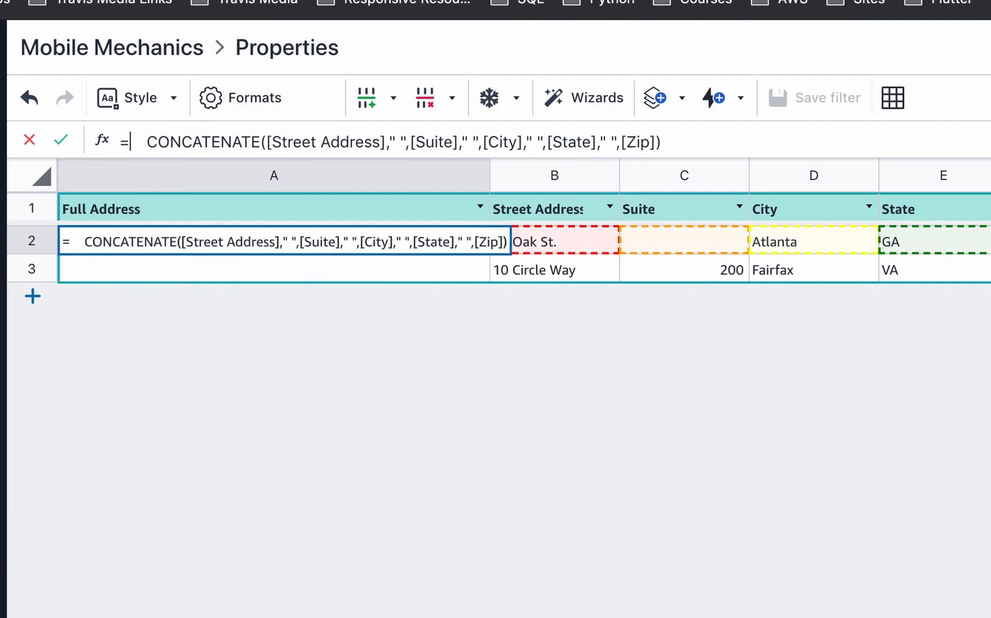
text(IF())
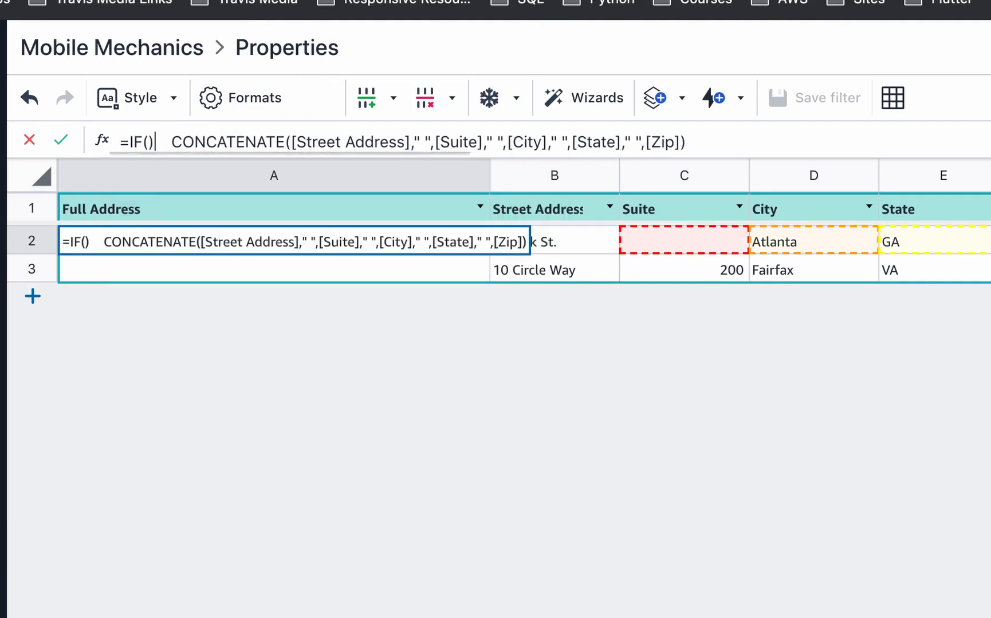
key(Left)
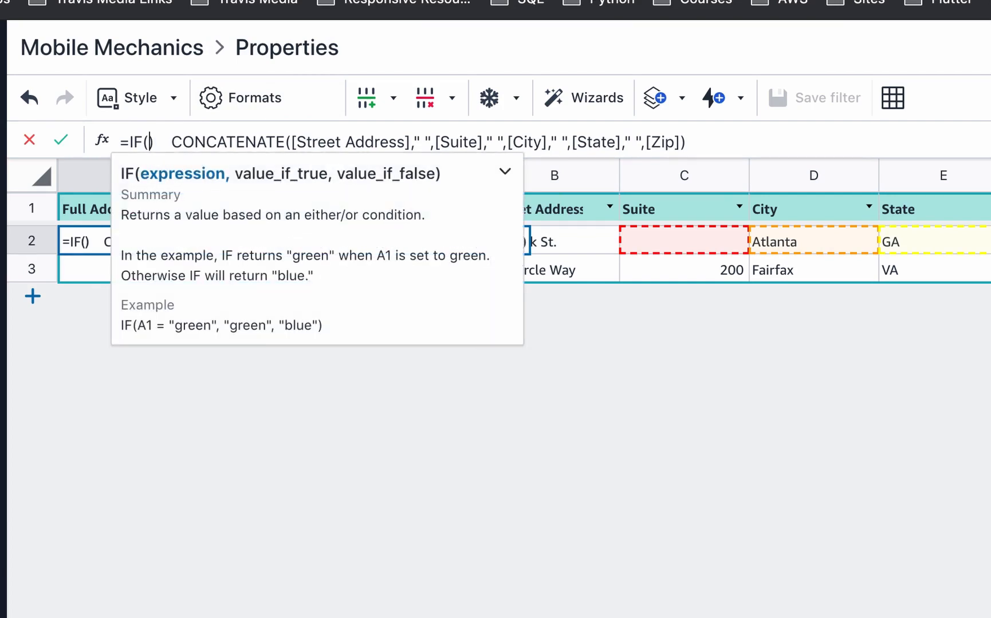
text([SU)
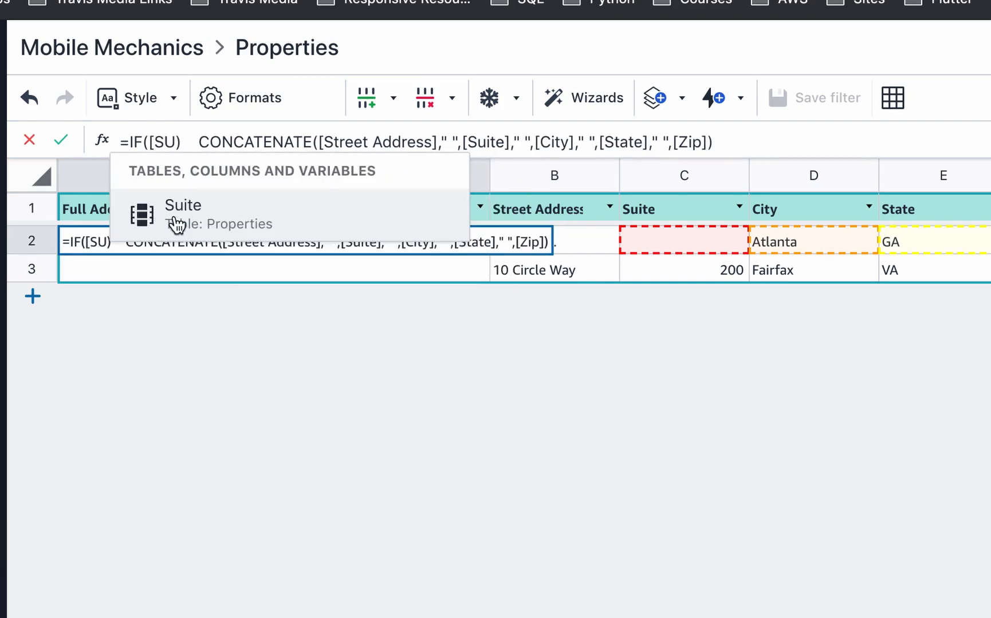
click(170, 219)
text(<>"")
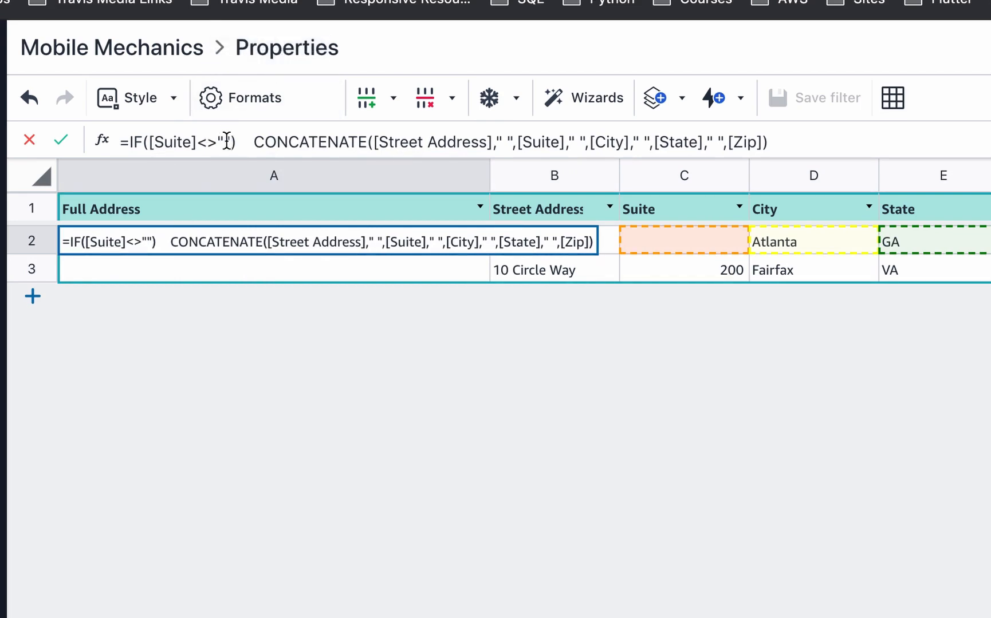
- Move the CONCATENATE expression into the IF's true result
drag(254, 142, 784, 142)
key(ctrl+c)
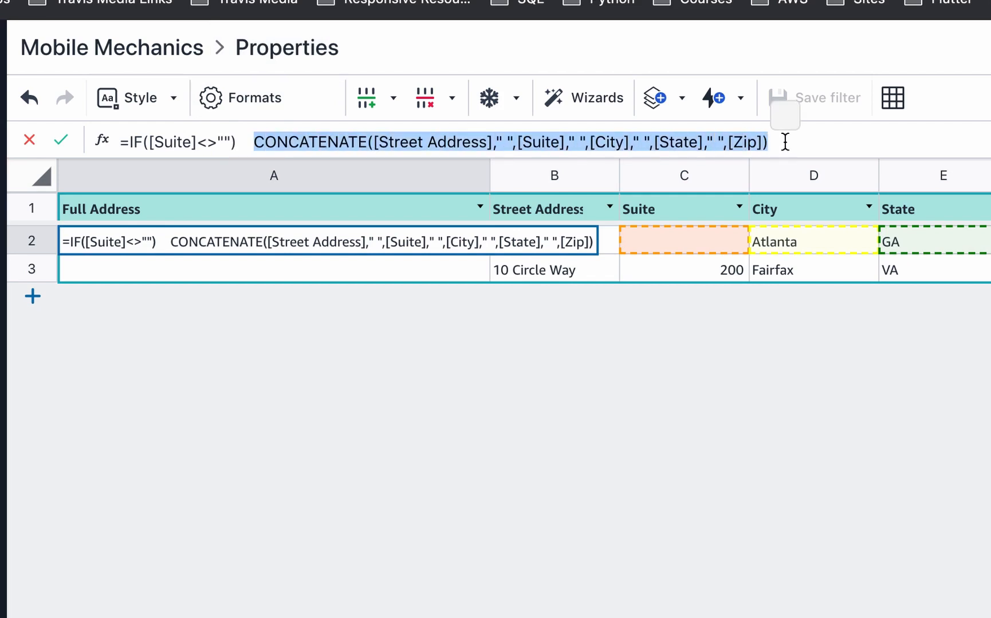
key(BackSpace)
key(BackSpace)
key(BackSpace)
key(BackSpace)
key(BackSpace)
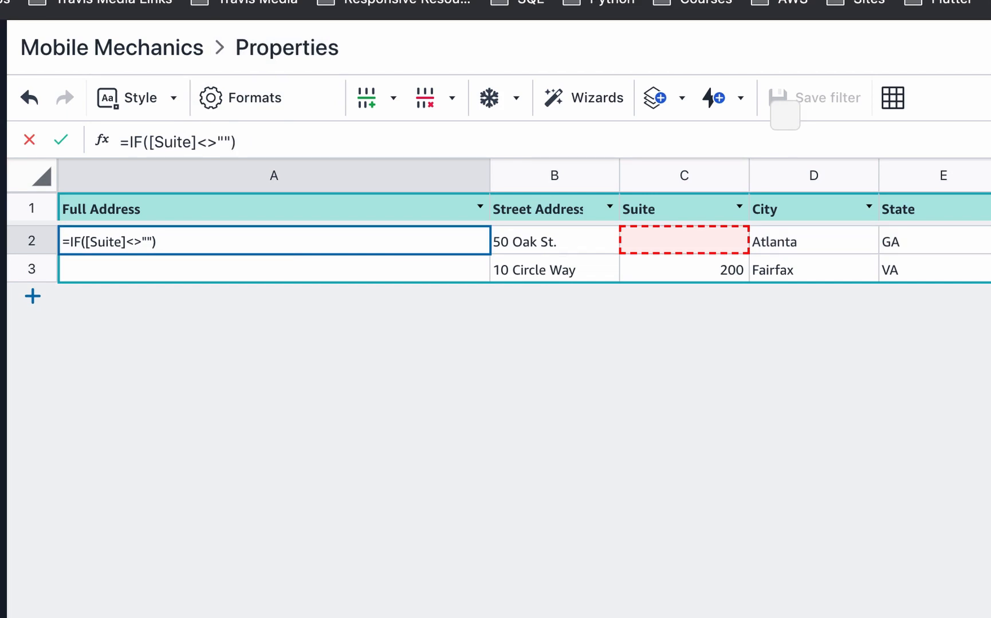
text(,)
key(ctrl+v)
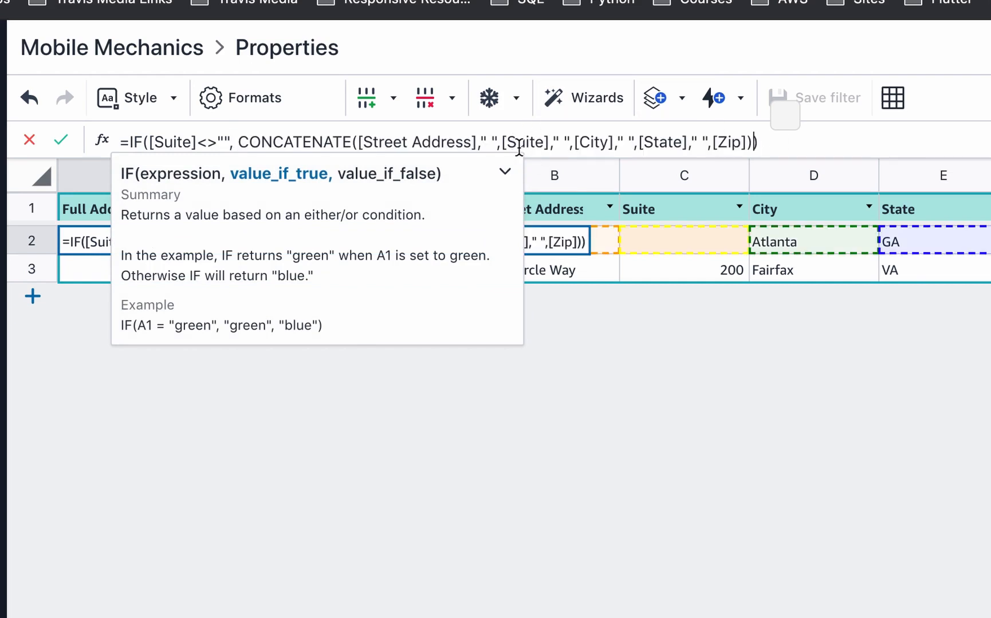
text(,)
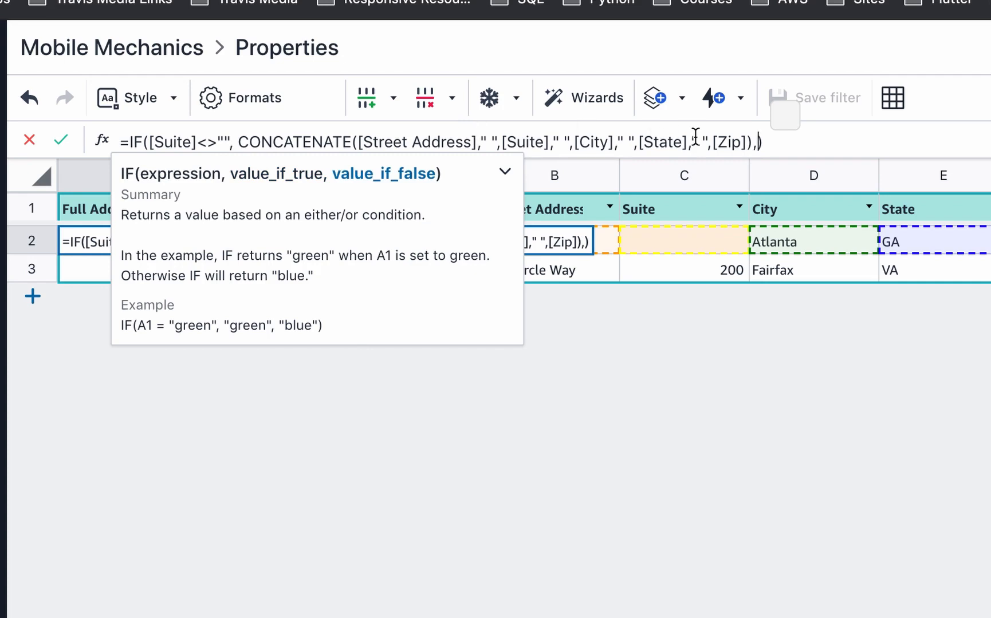
- Use a copy of CONCATENATE without Suite as the false result and commit the formula
text(v)
key(BackSpace)
key(super+v)
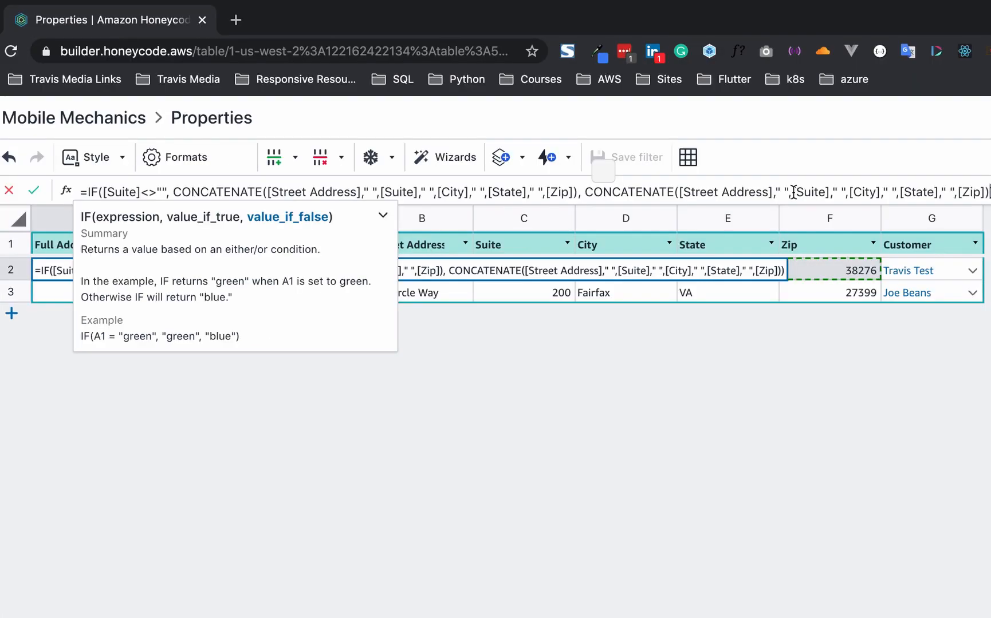
drag(791, 192, 844, 192)
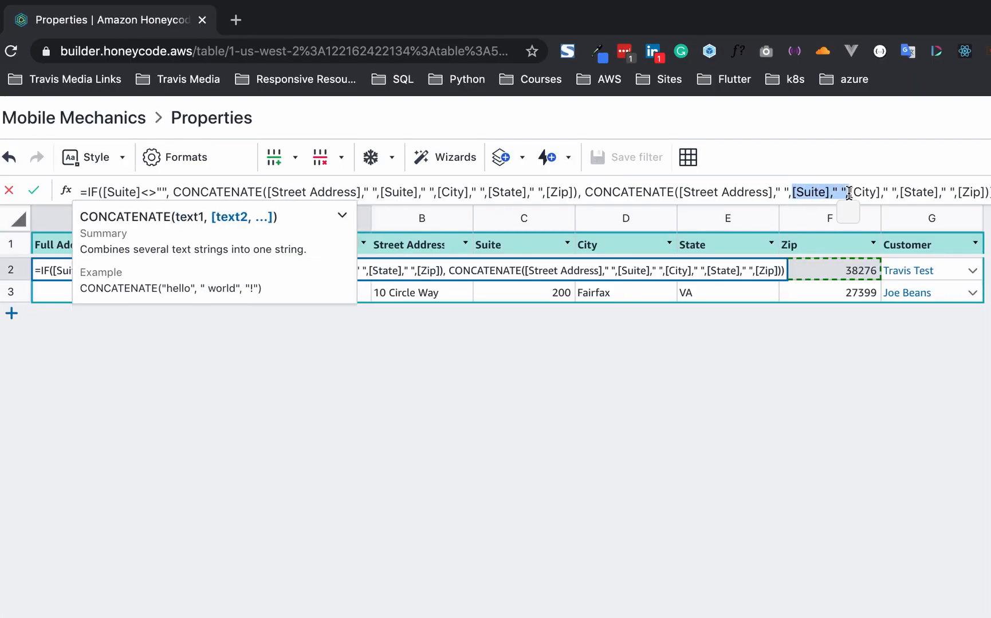
key(BackSpace)
click(953, 193)
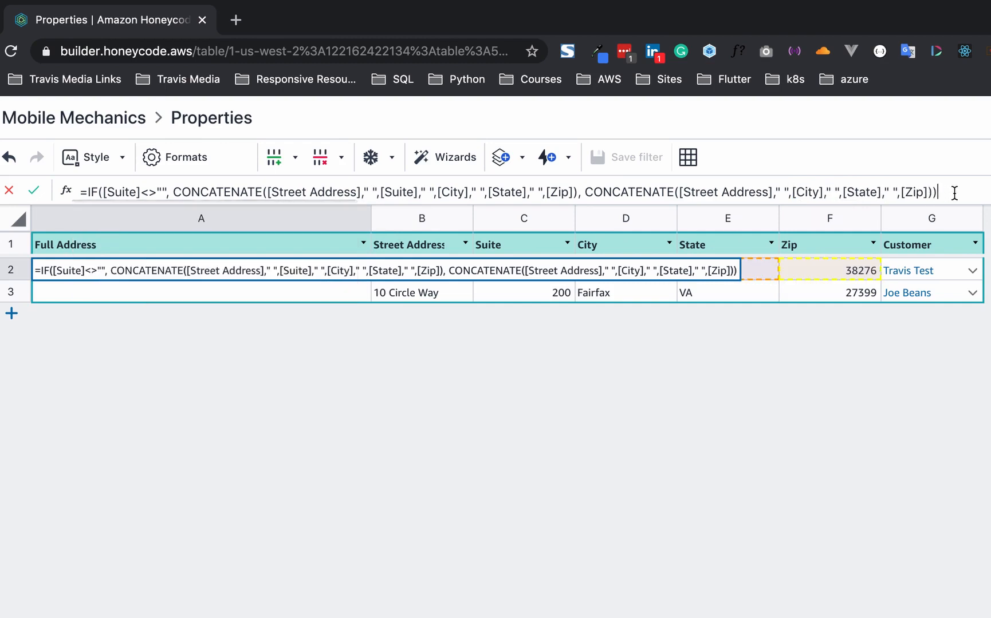
click(35, 192)
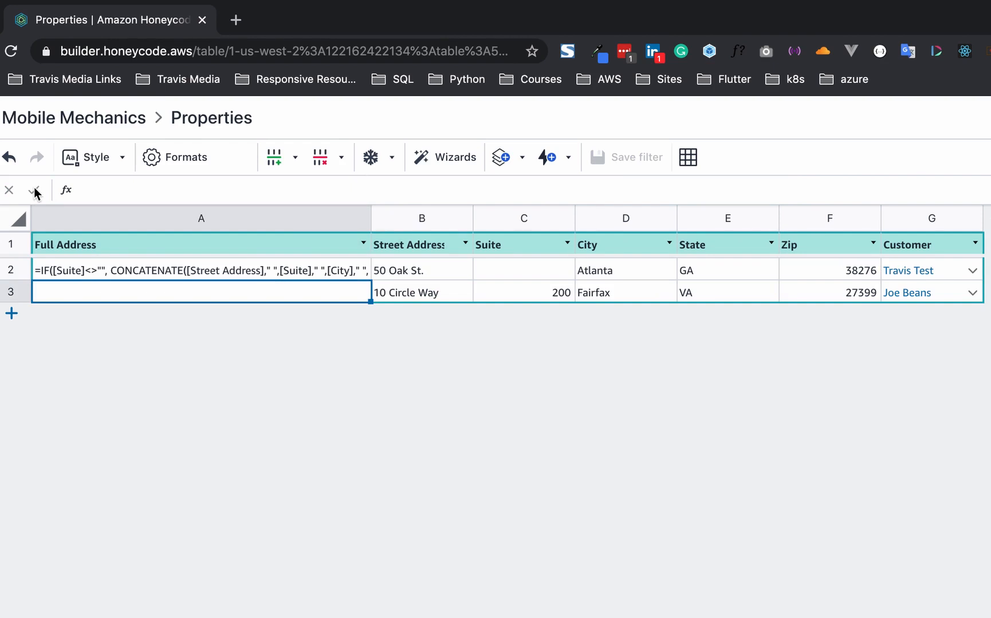
click(81, 270)
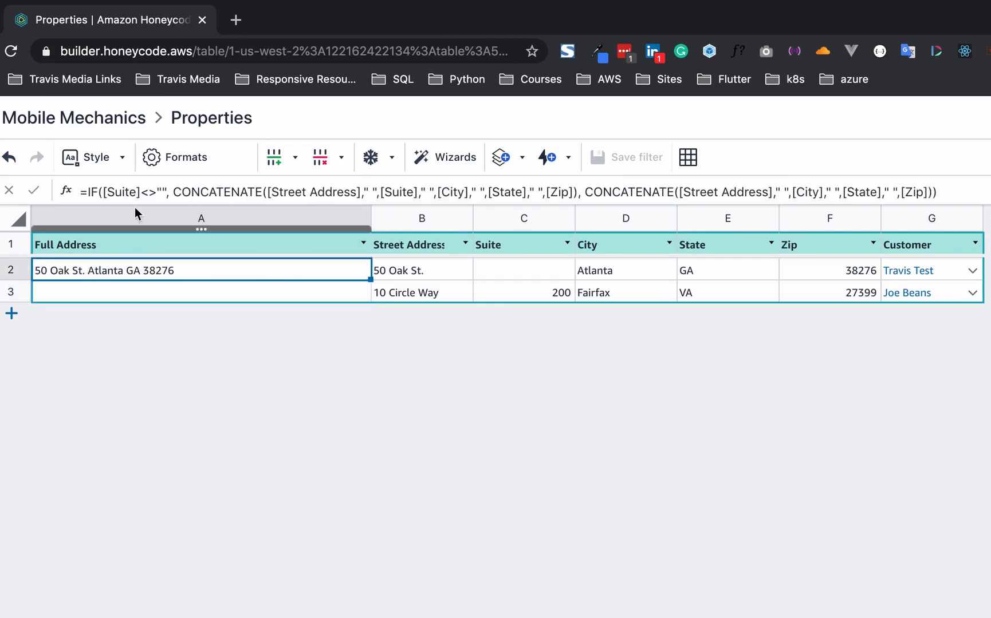
- Clear the formula from cell A2
triple_click(191, 191)
key(super+c)
key(BackSpace)
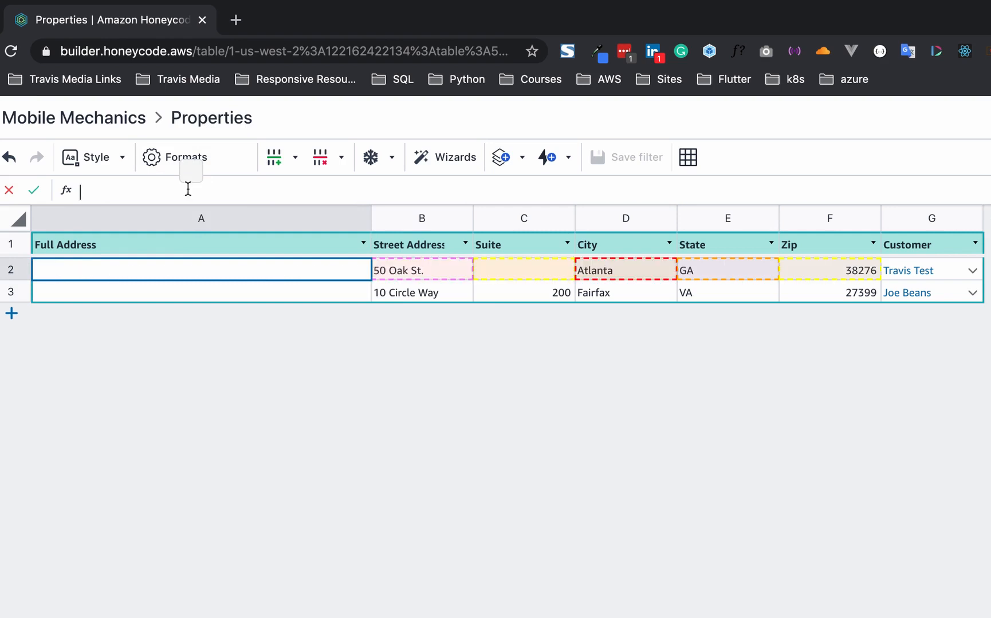
click(32, 192)
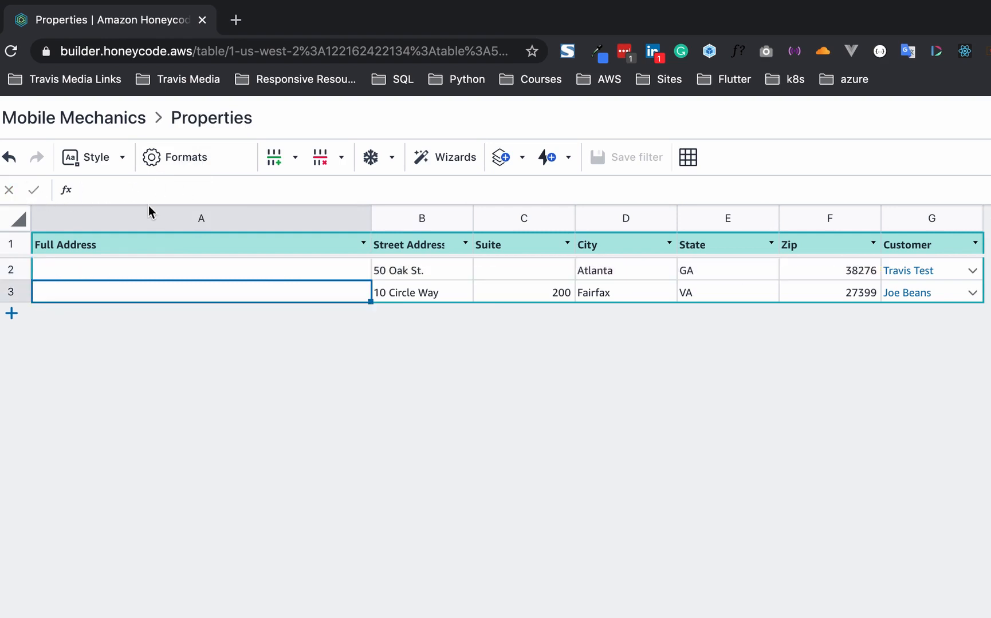
- Paste the IF/CONCATENATE formula as the Full Address column formula and apply it
click(142, 218)
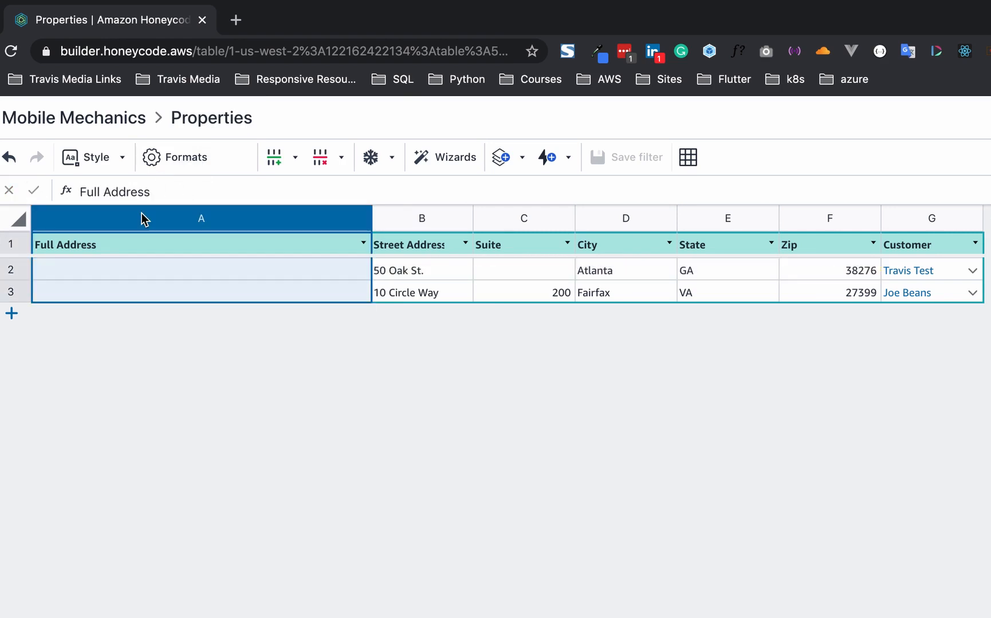
right_click(142, 217)
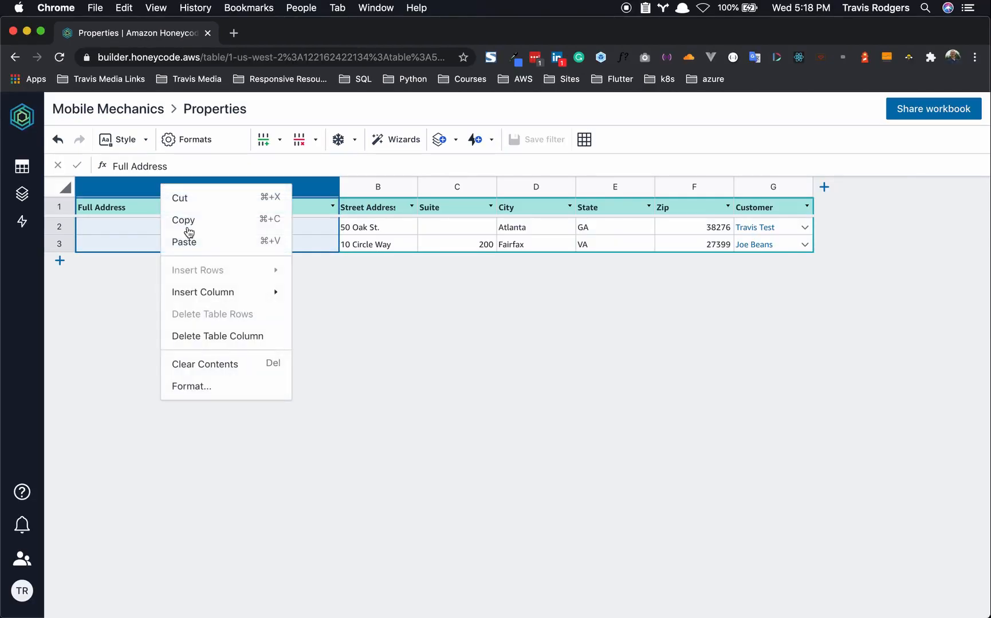
click(209, 387)
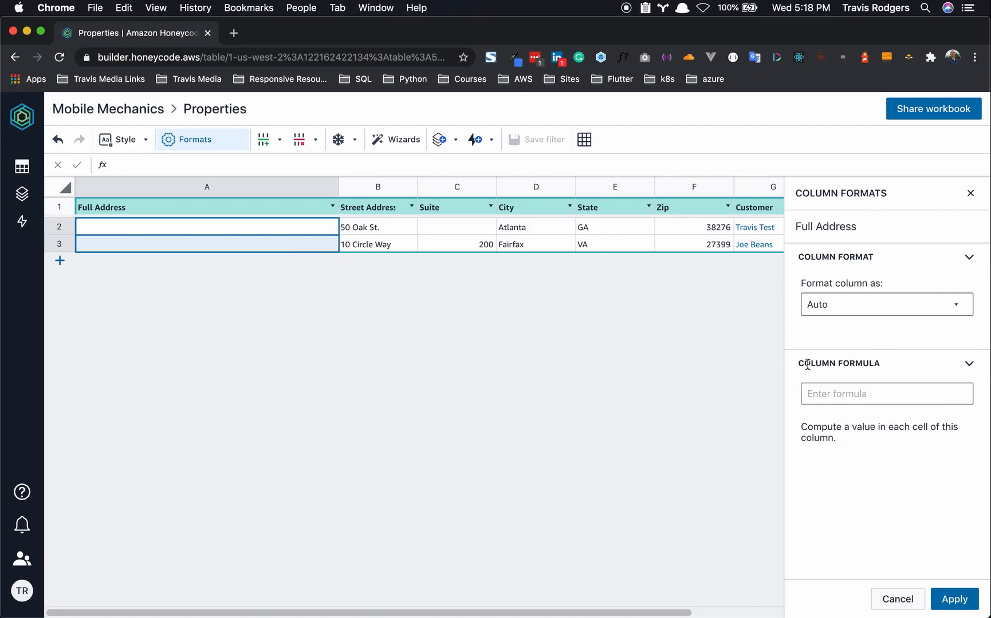
click(859, 394)
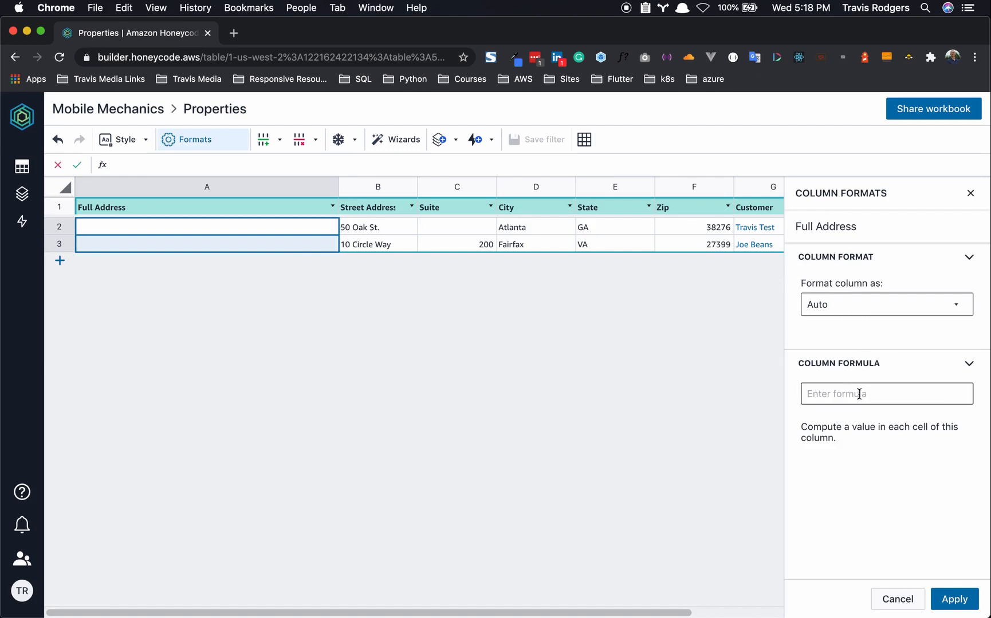
key(super+v)
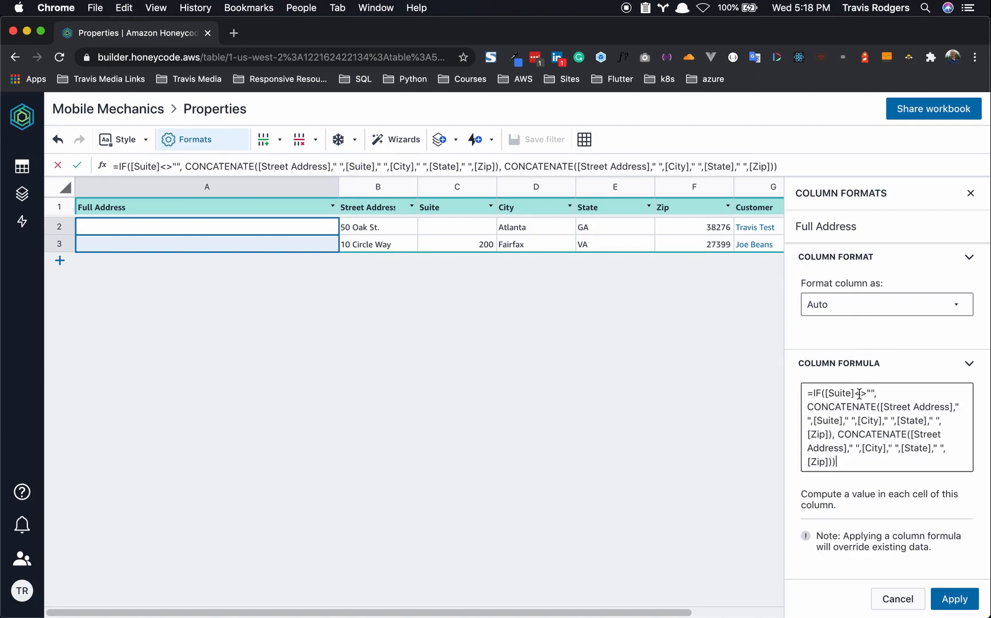
click(948, 599)
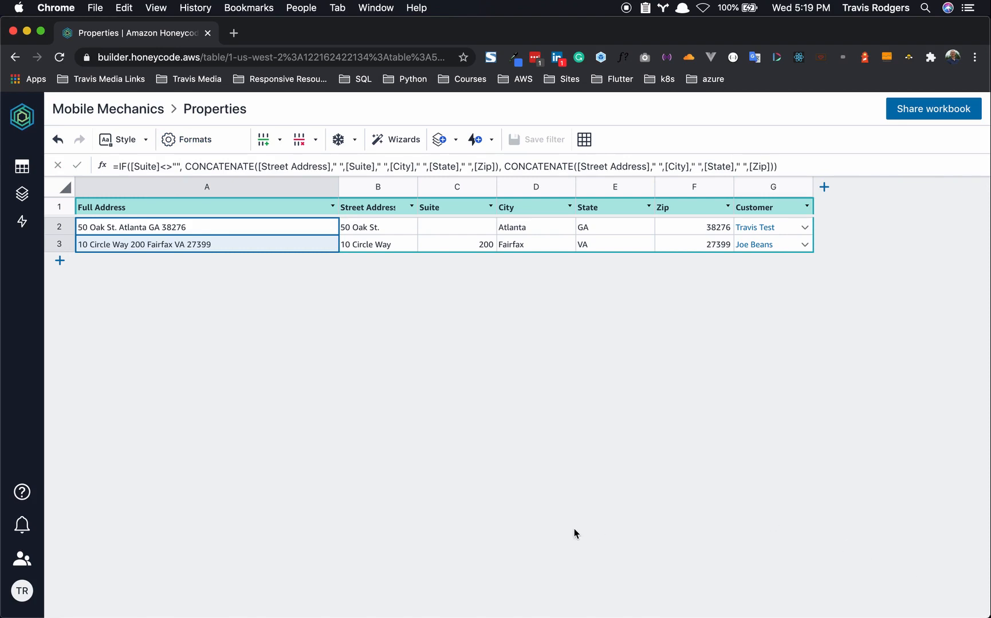
click(23, 174)
- Build a new blank app, App1, from scratch in the Mobile Mechanics workbook
click(23, 175)
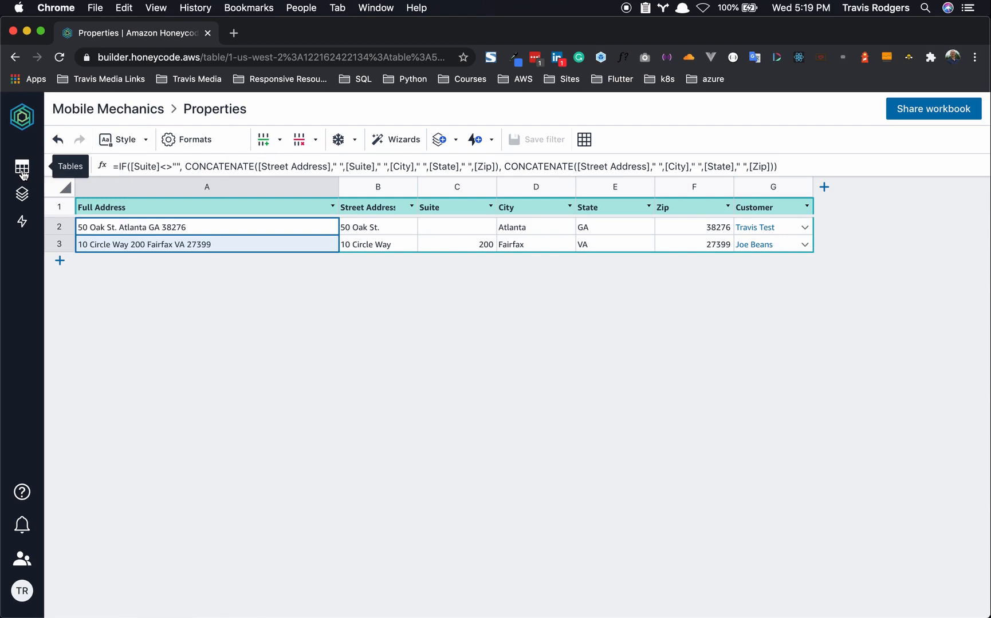
click(23, 193)
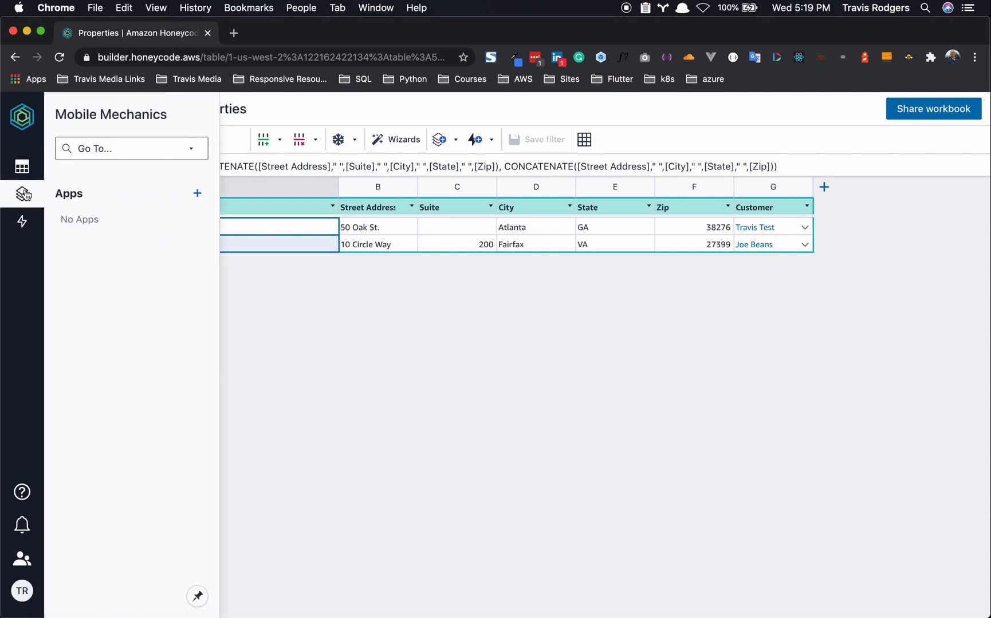
click(197, 195)
click(229, 242)
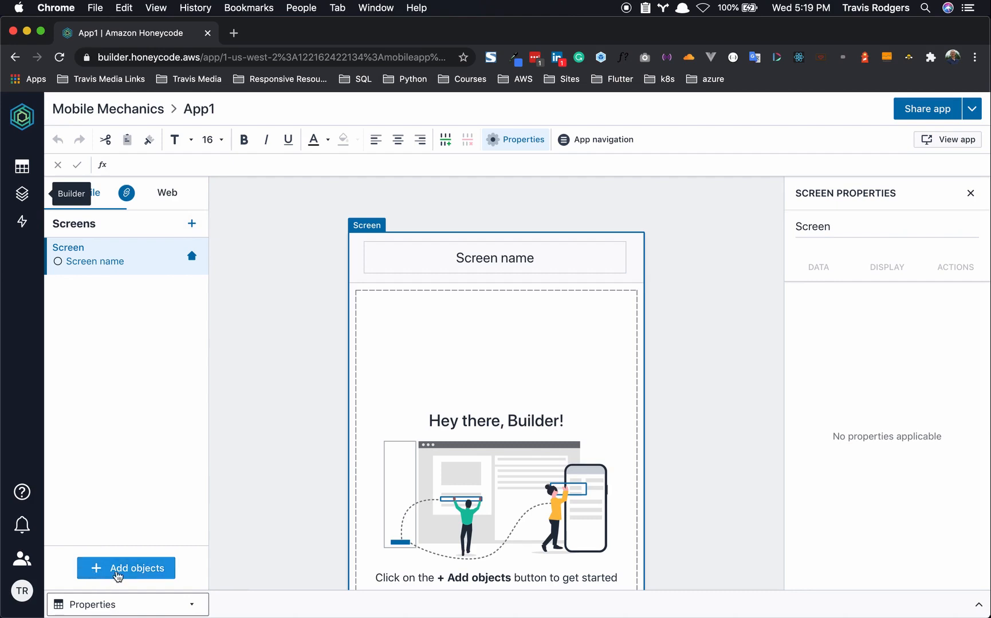
click(138, 569)
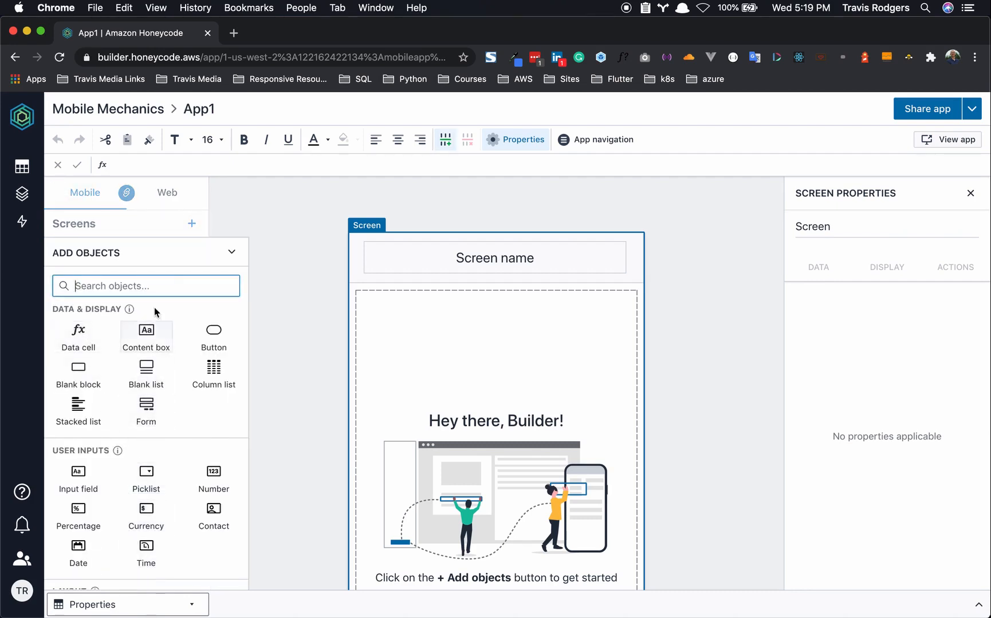
click(229, 254)
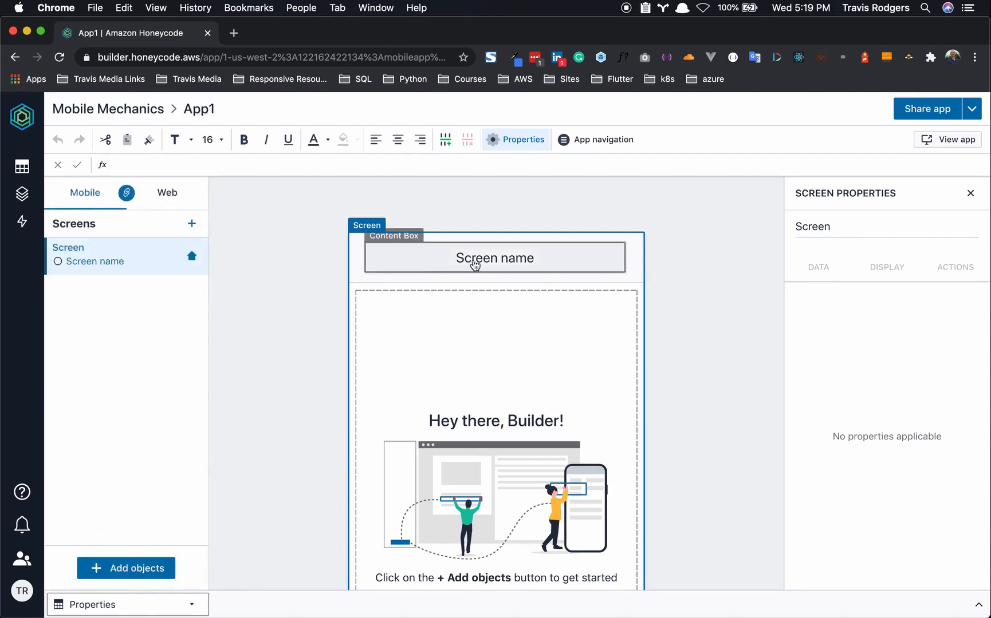
- Change the screen's header text to Customers
double_click(471, 261)
text(custome)
key(BackSpace)
key(BackSpace)
key(BackSpace)
key(BackSpace)
key(BackSpace)
key(BackSpace)
key(BackSpace)
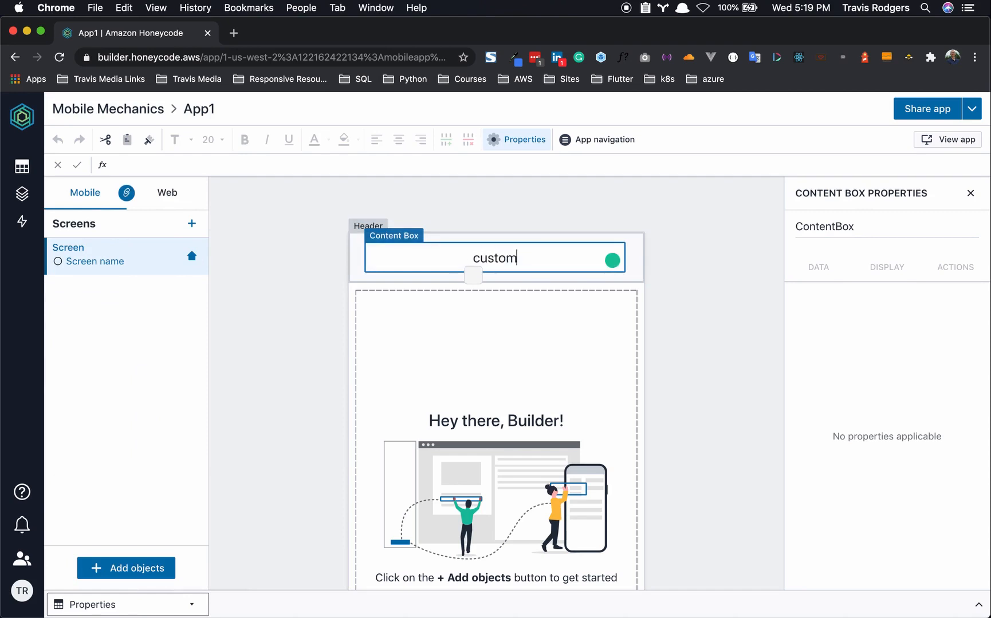
text(Customers)
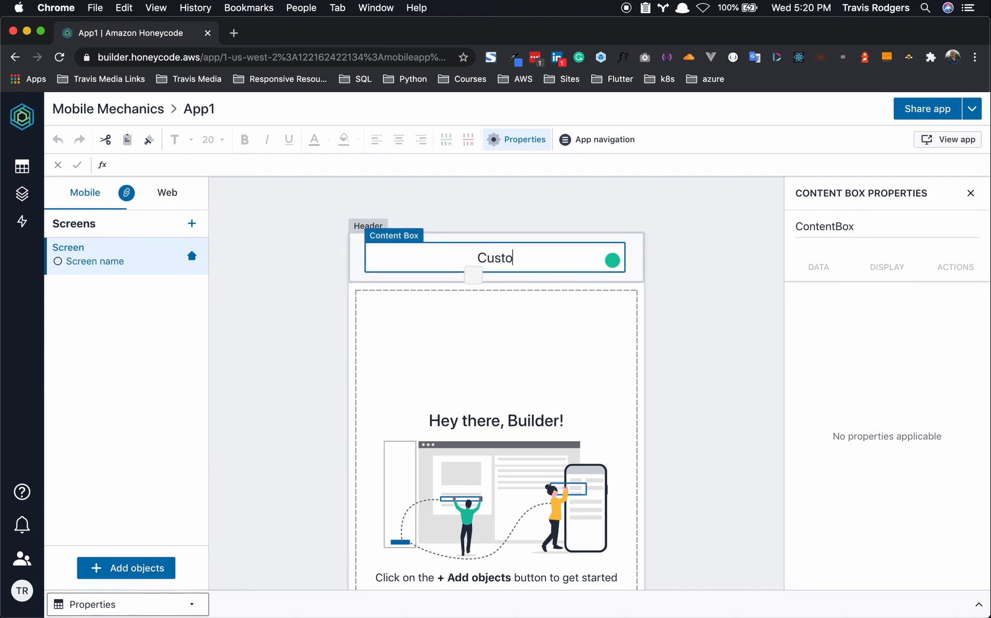
click(308, 335)
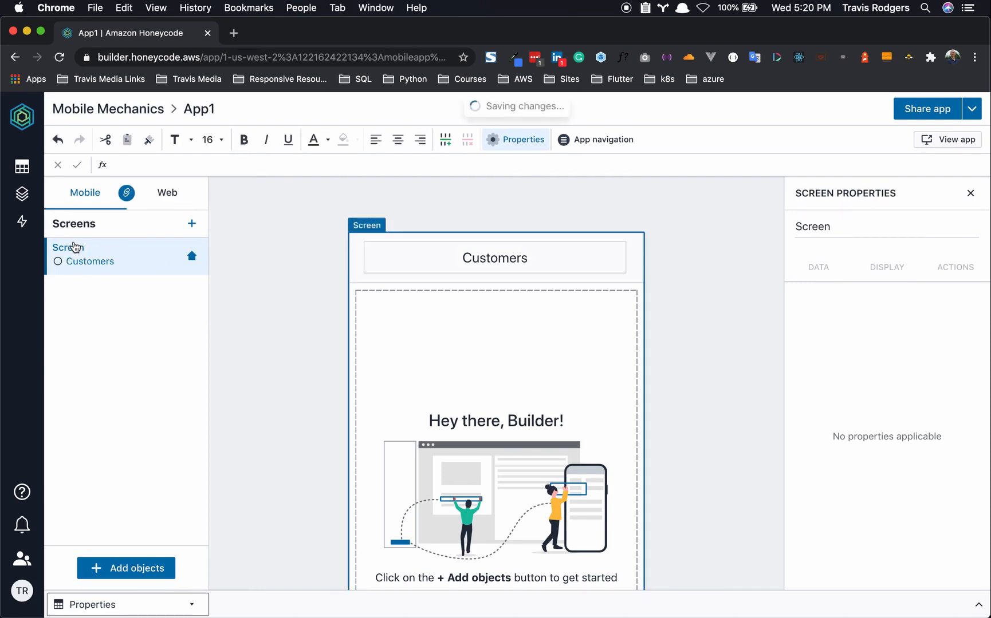
- Rename the screen to Customers
right_click(78, 247)
click(93, 281)
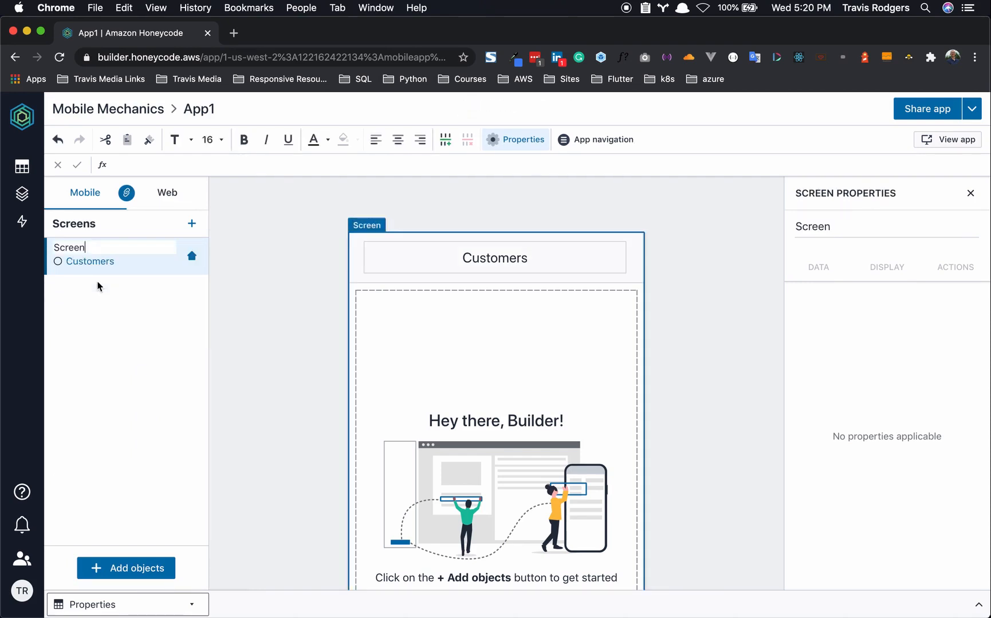
text(Customers)
key(Return)
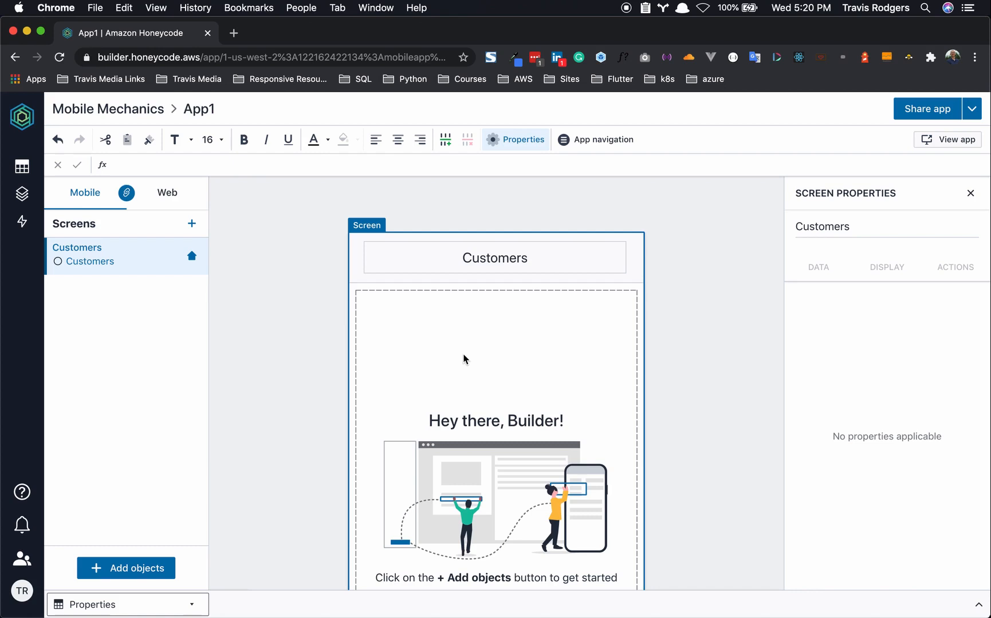
- Add a stacked list of Customers showing Customer, Phone and Email, with a detail screen
click(123, 568)
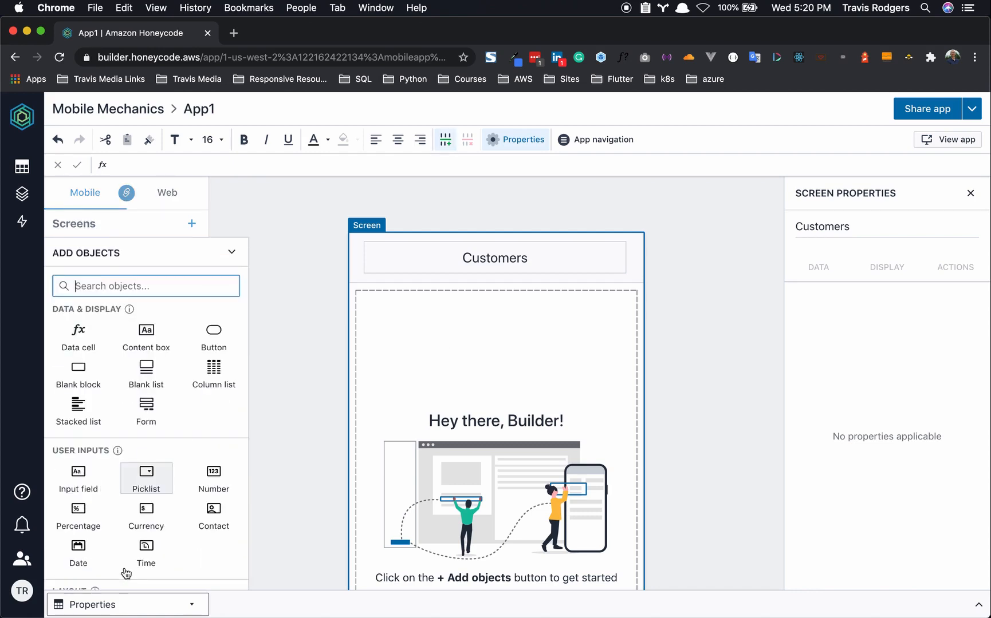
text(List)
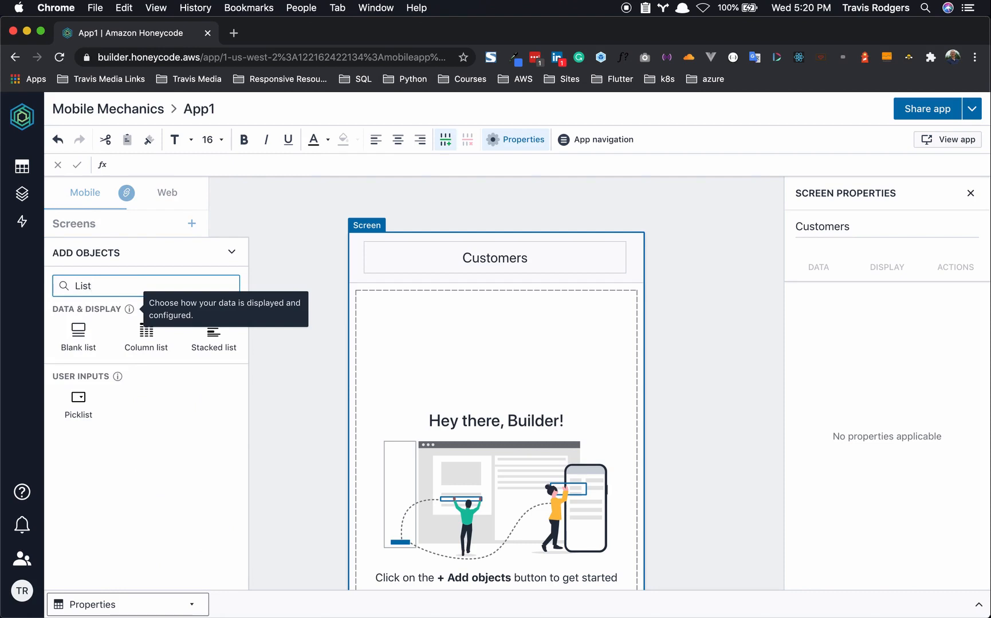
click(218, 339)
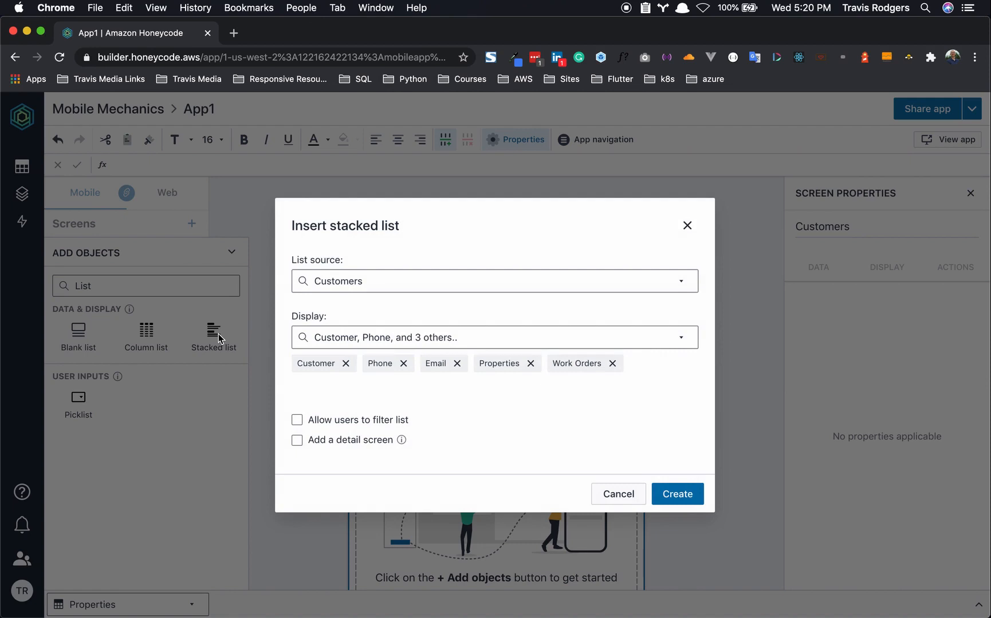
click(360, 282)
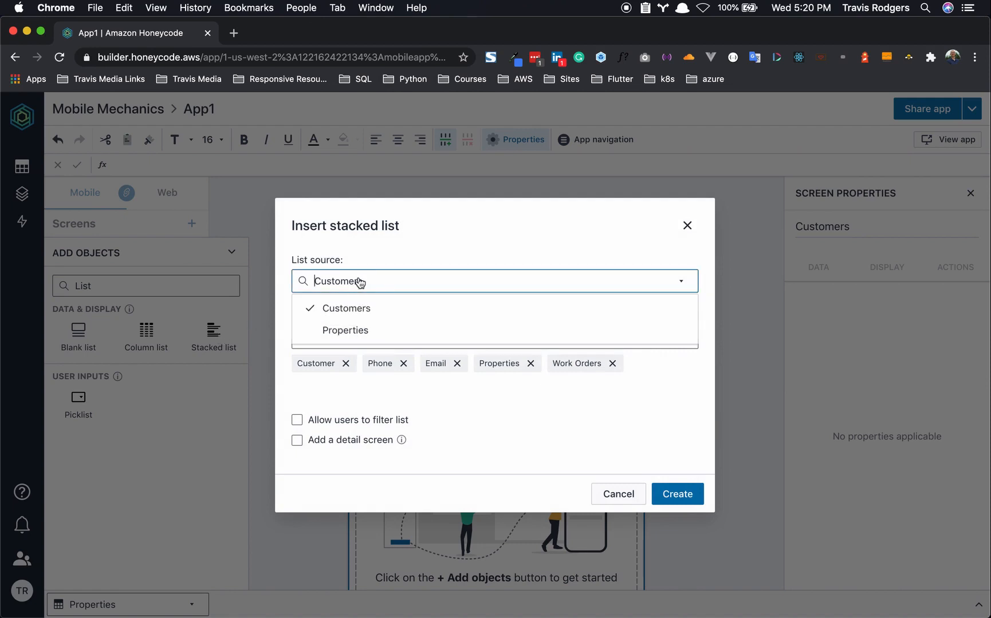
click(360, 310)
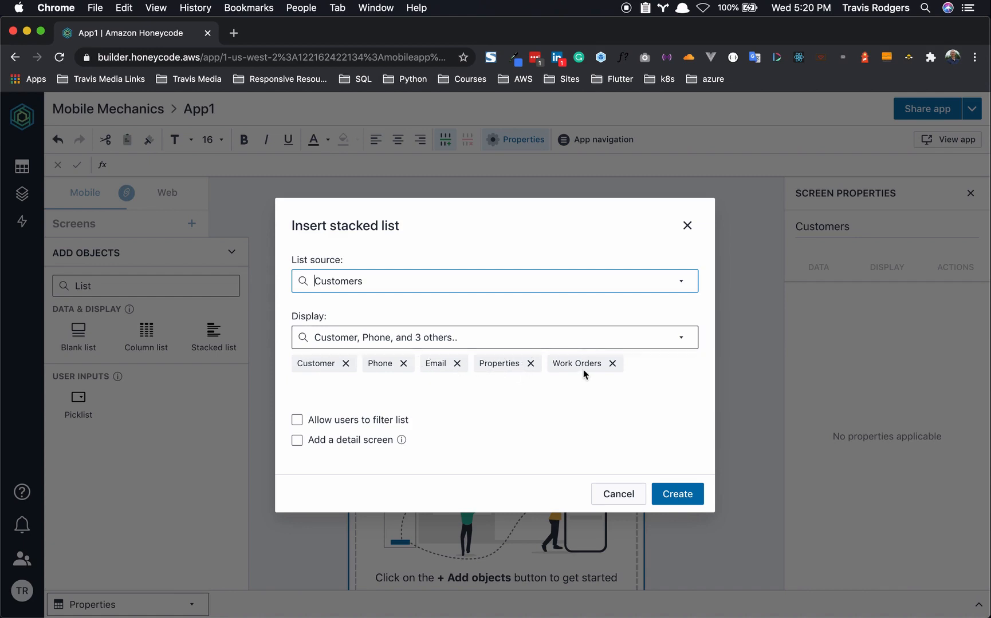
click(530, 364)
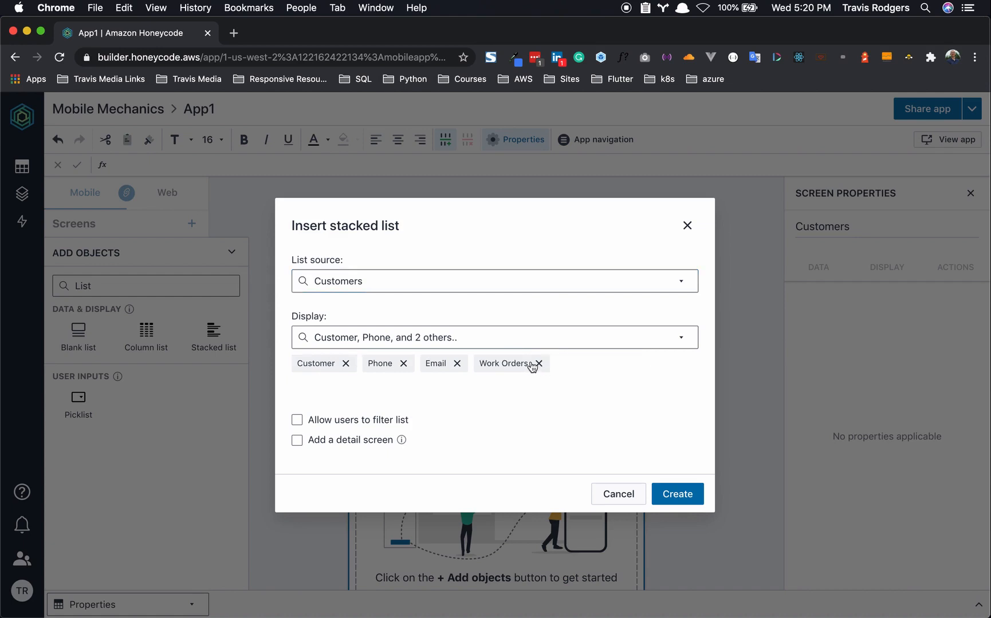
click(537, 364)
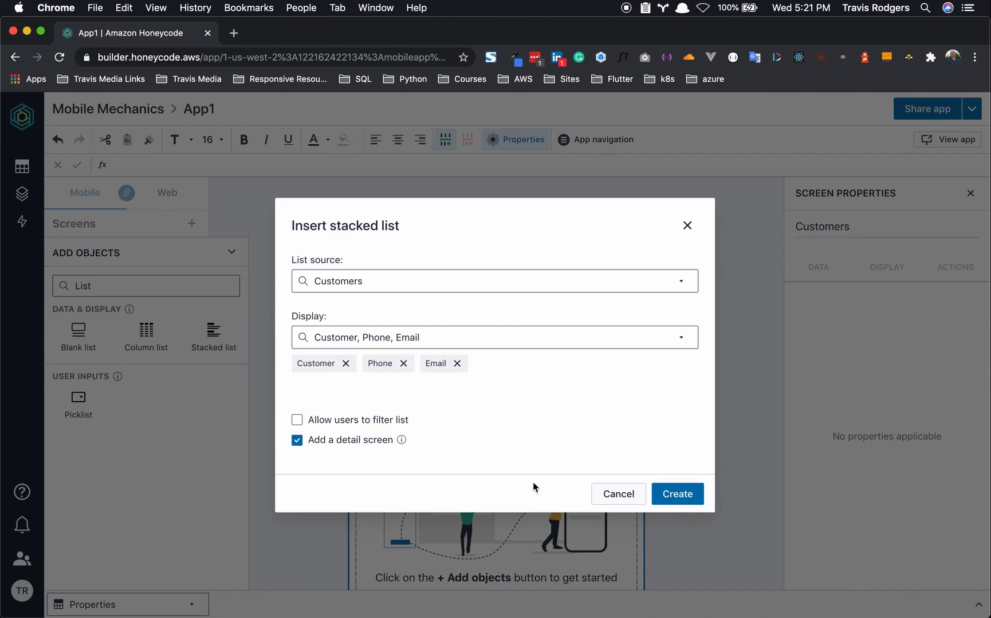
click(687, 495)
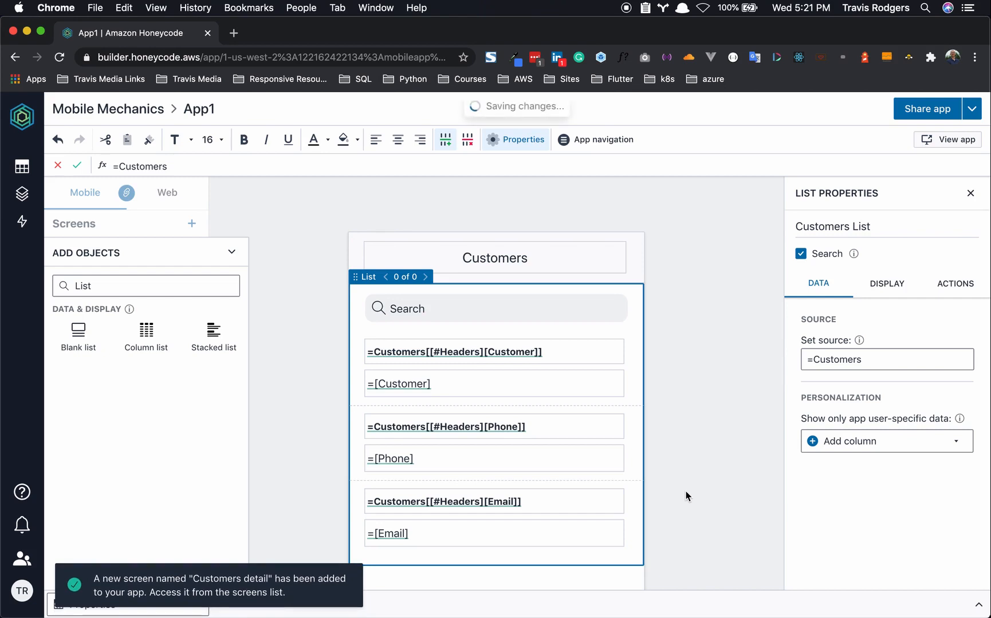
- Preview the list's second customer record, then open the live app in a new tab
click(687, 496)
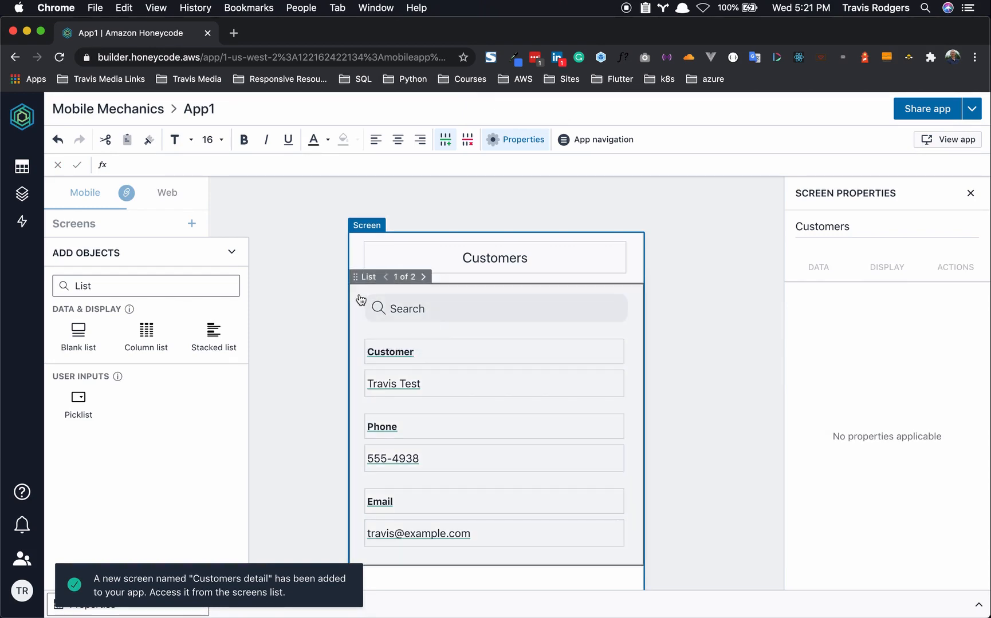
click(361, 300)
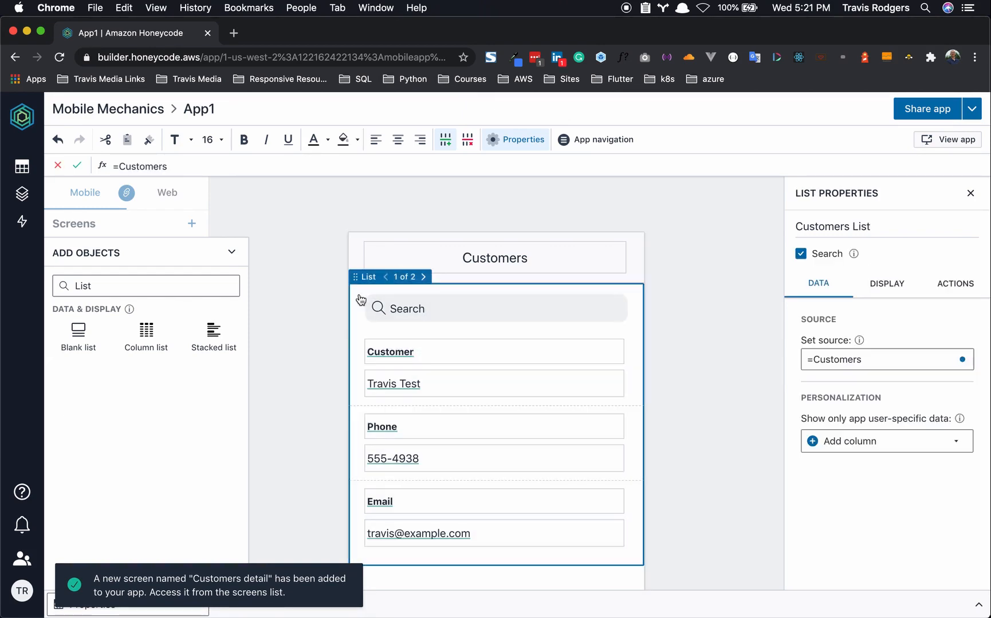
click(425, 284)
click(389, 282)
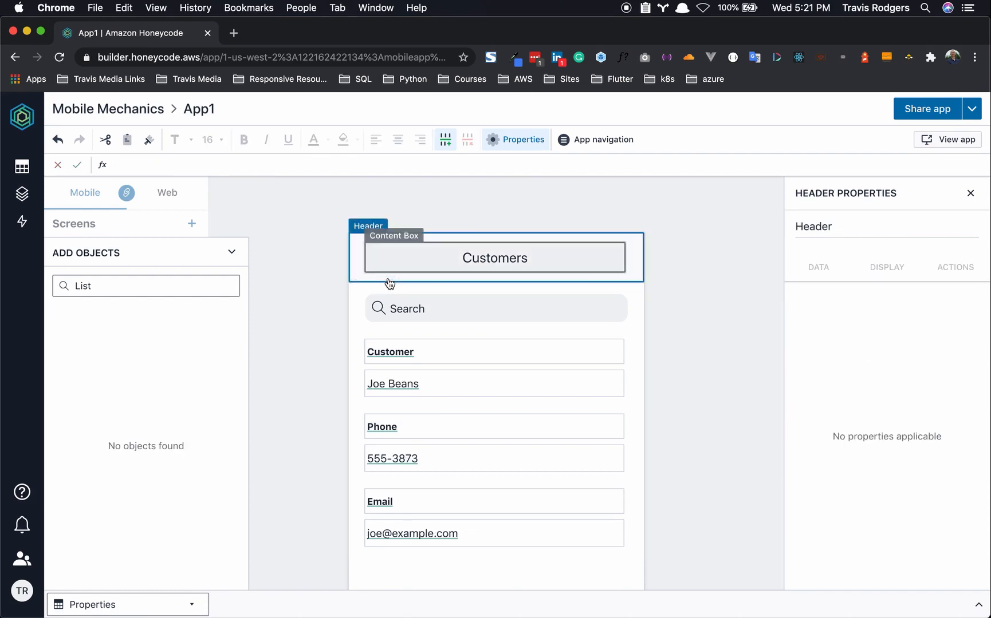
click(672, 241)
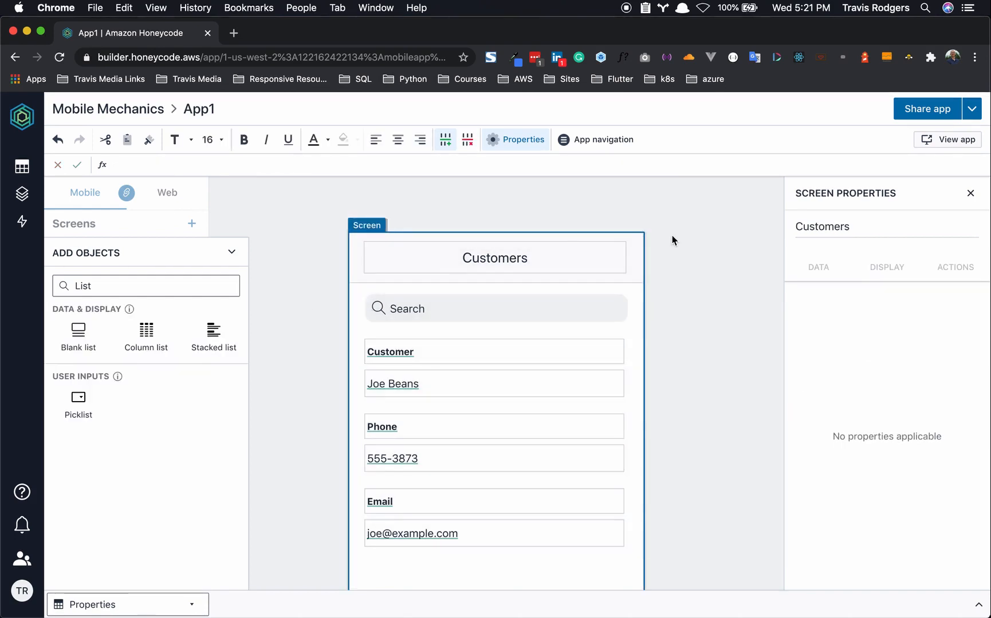
click(945, 140)
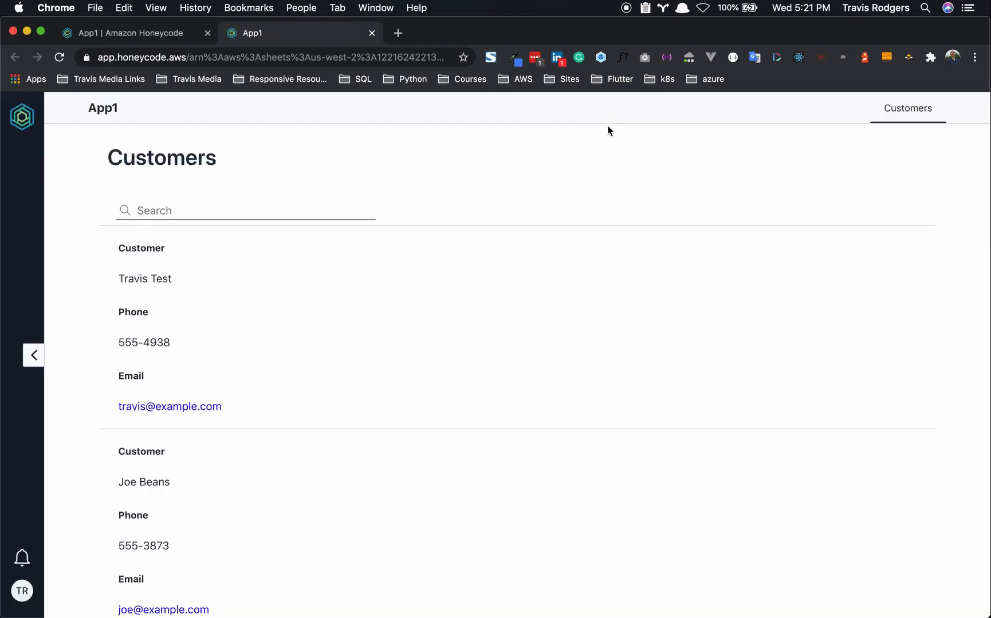
- Scroll the live App1 Customers screen and put focus in its search box
scroll(290, 375, down, 1)
scroll(291, 375, up, 1)
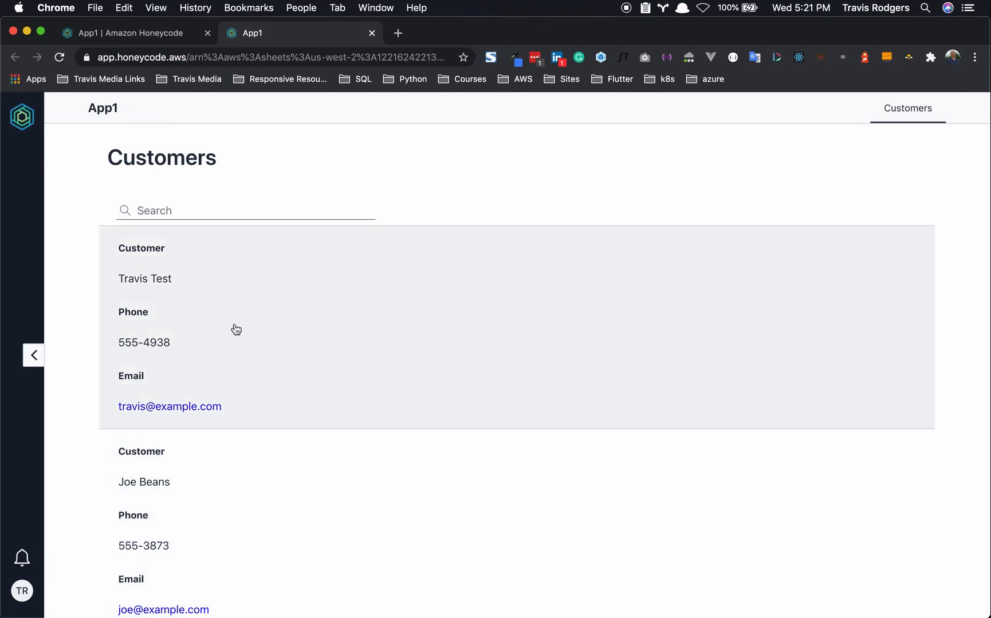
click(196, 204)
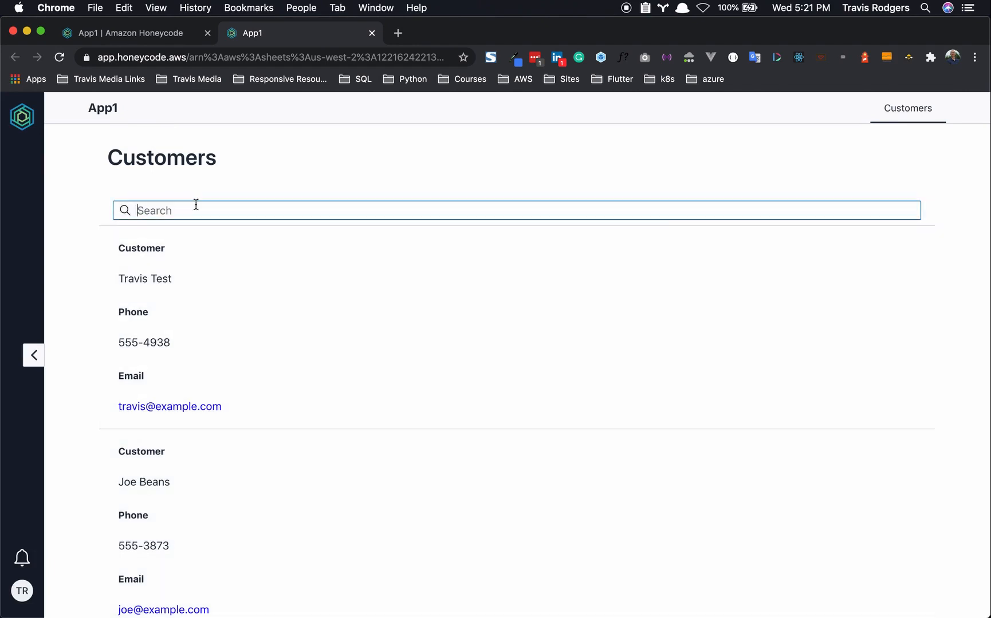
- In the builder, narrow the Customer, Phone and Email boxes to half width
click(129, 41)
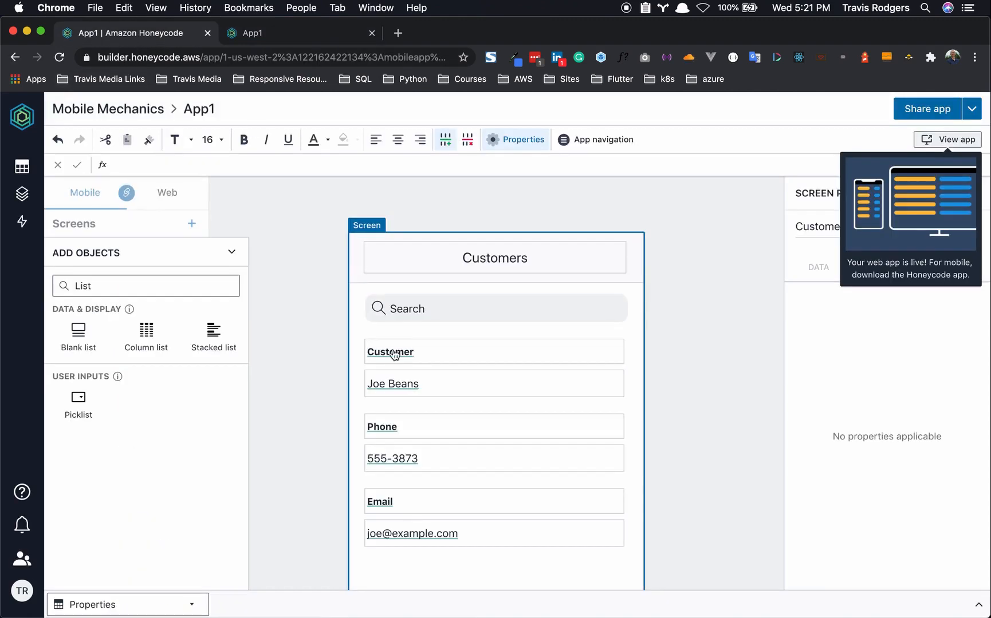
click(357, 295)
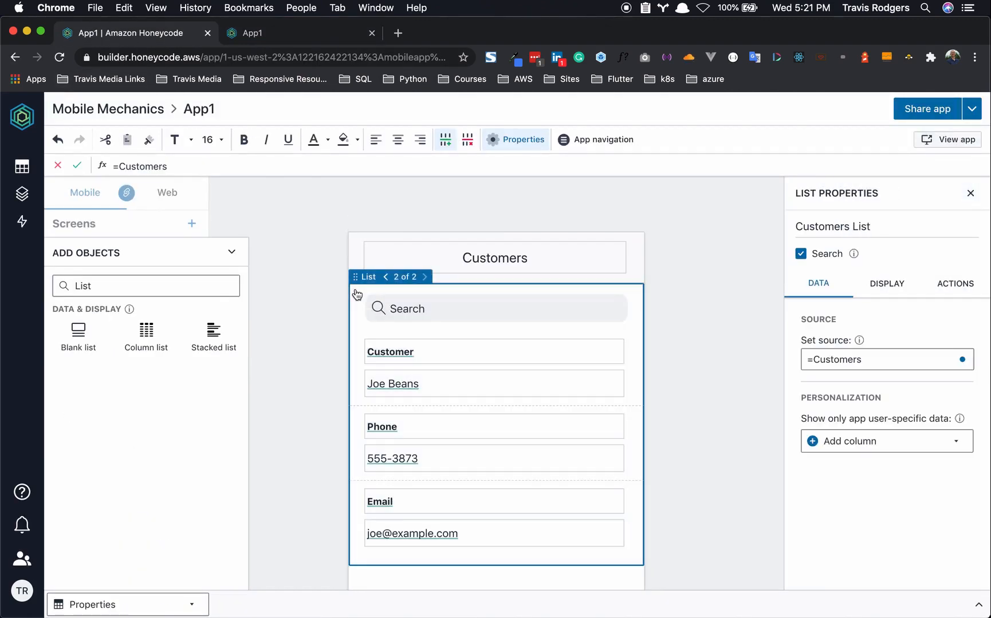
click(800, 255)
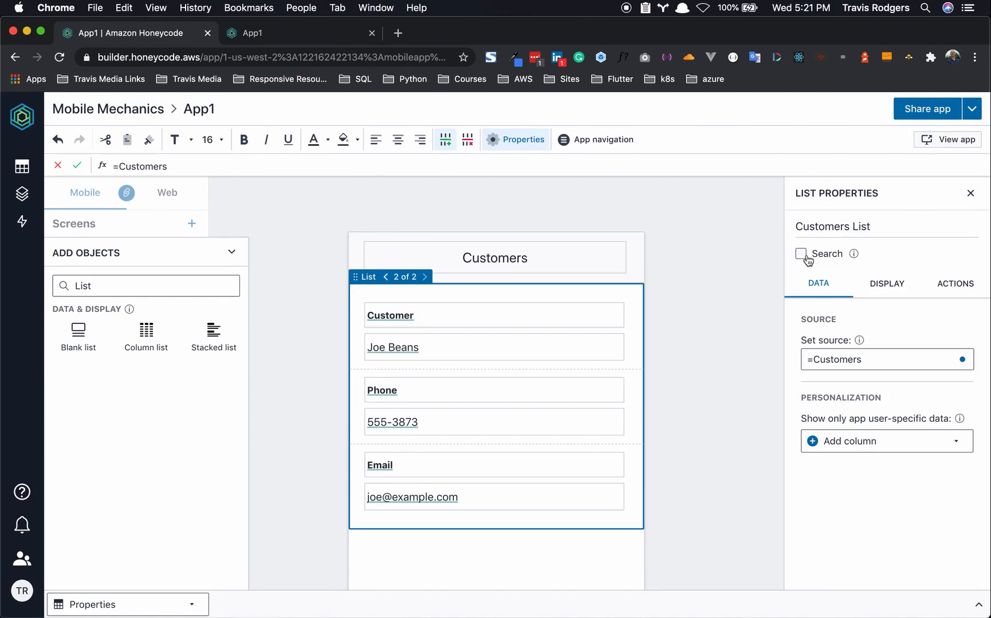
click(803, 258)
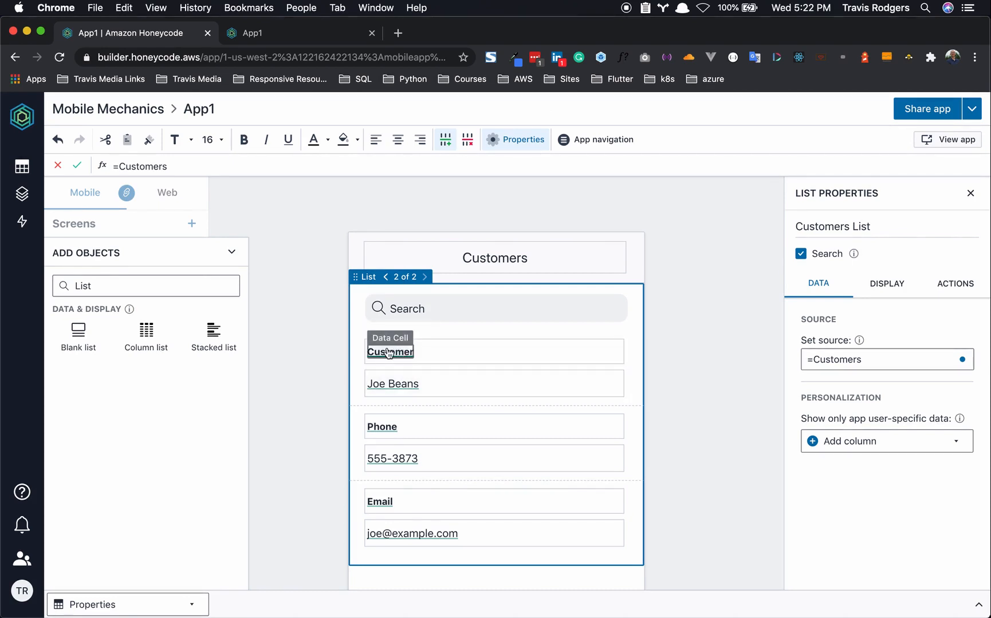
click(435, 352)
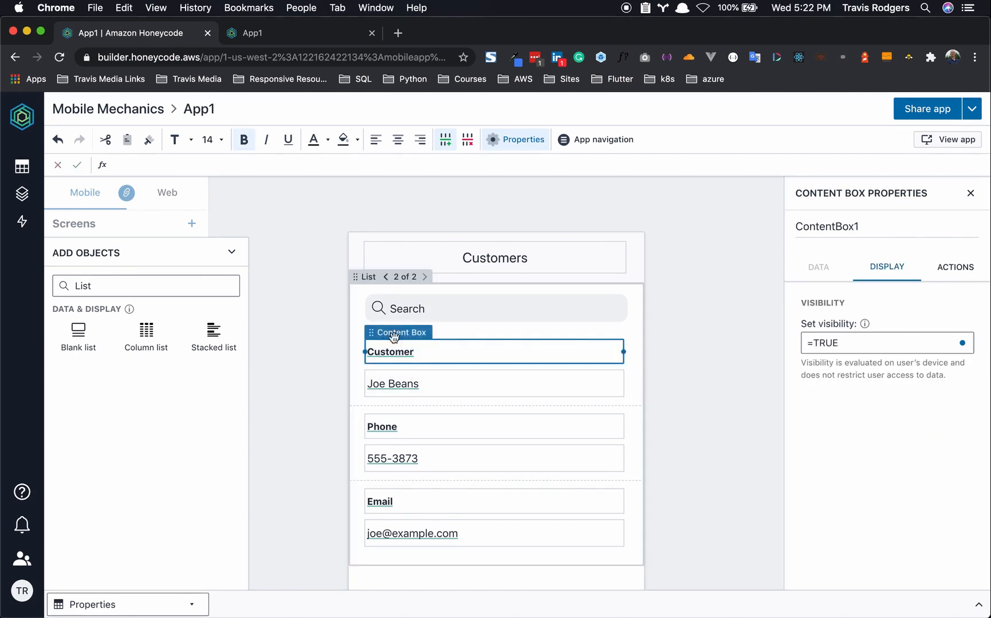
click(442, 381)
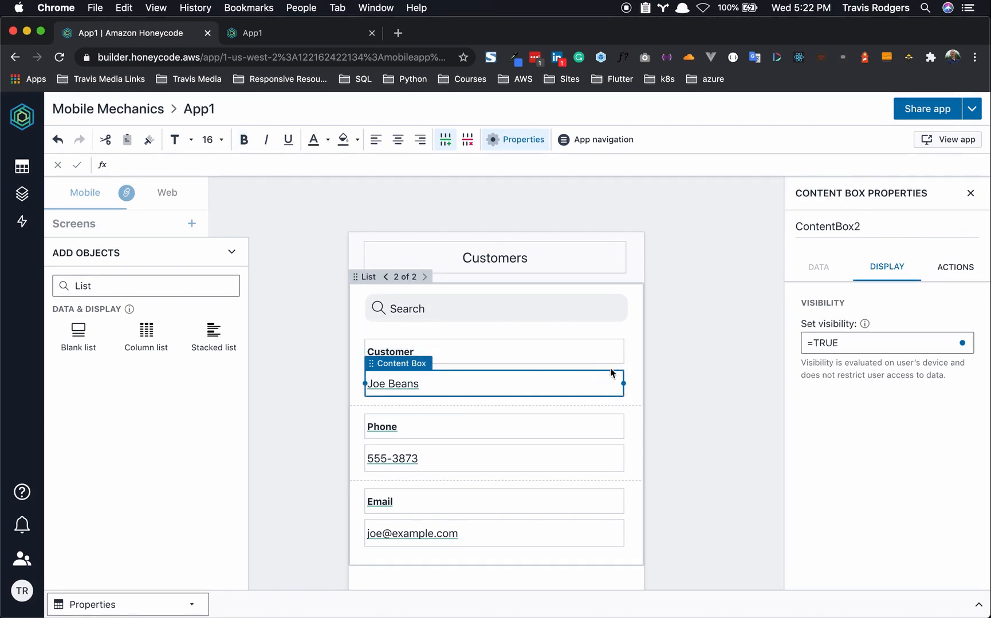
drag(623, 362, 486, 367)
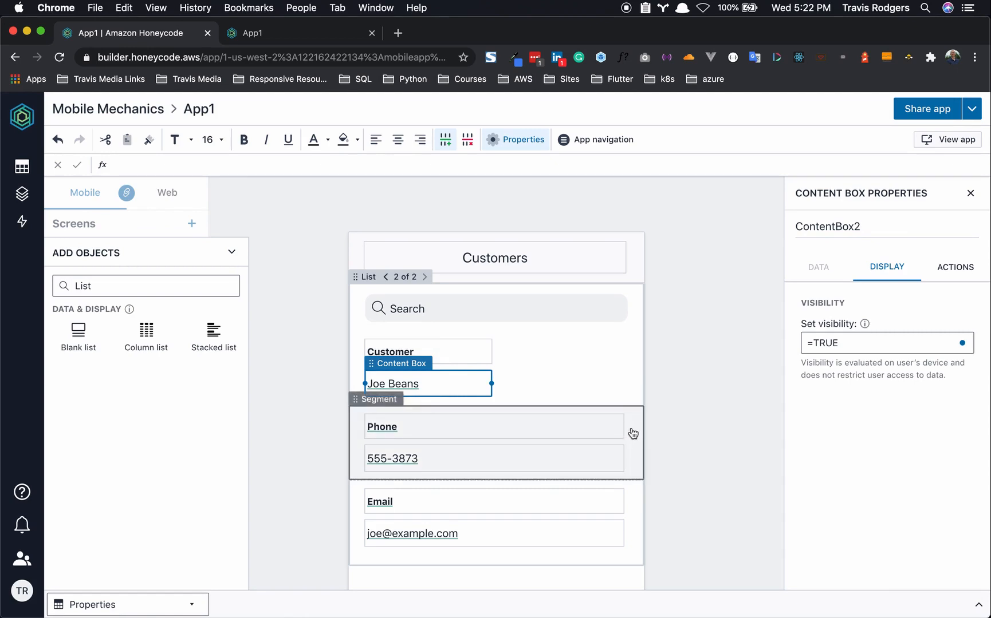
drag(624, 432, 494, 433)
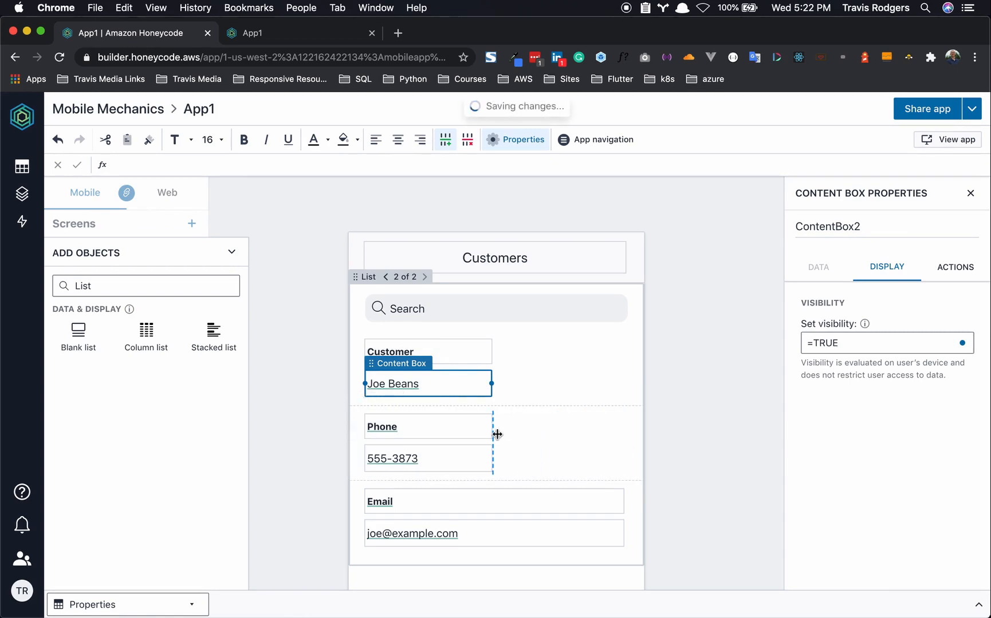
drag(623, 509, 488, 513)
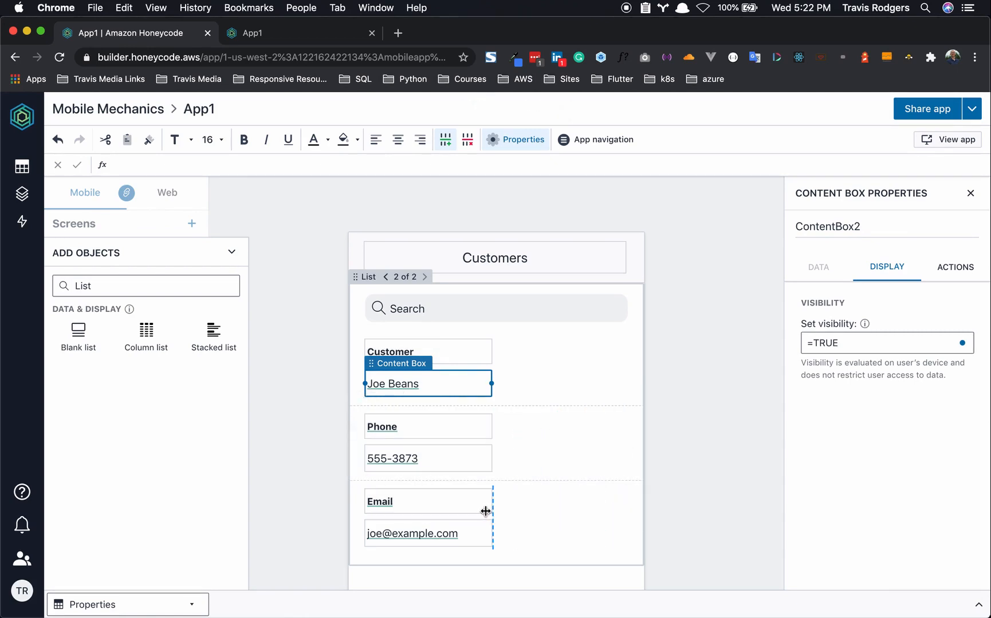
- Move the Phone label and value beside Customer and delete the empty row
click(408, 425)
drag(407, 408, 535, 344)
click(418, 431)
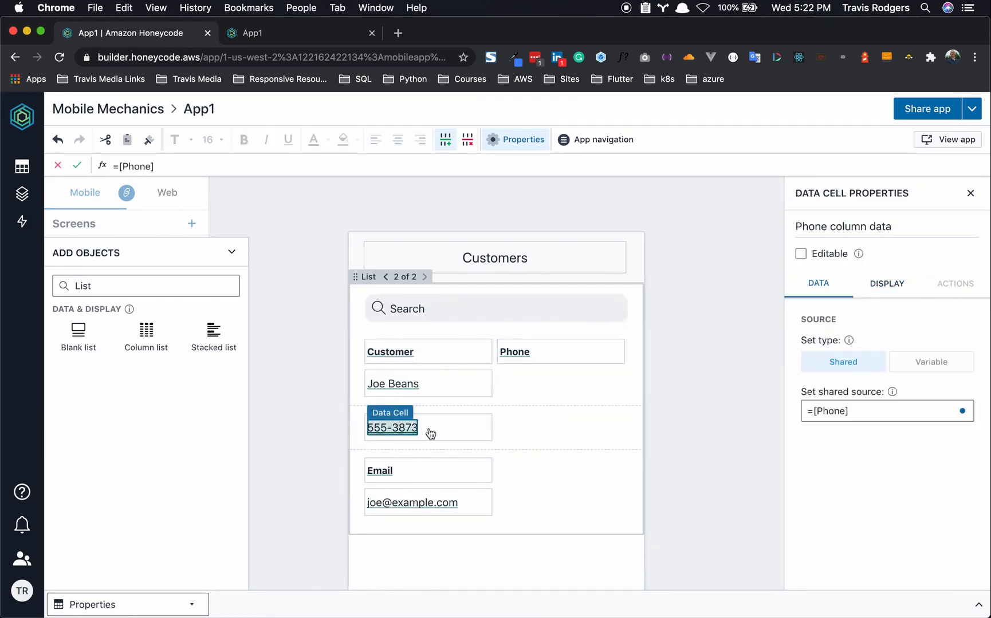
click(419, 409)
drag(419, 410, 554, 368)
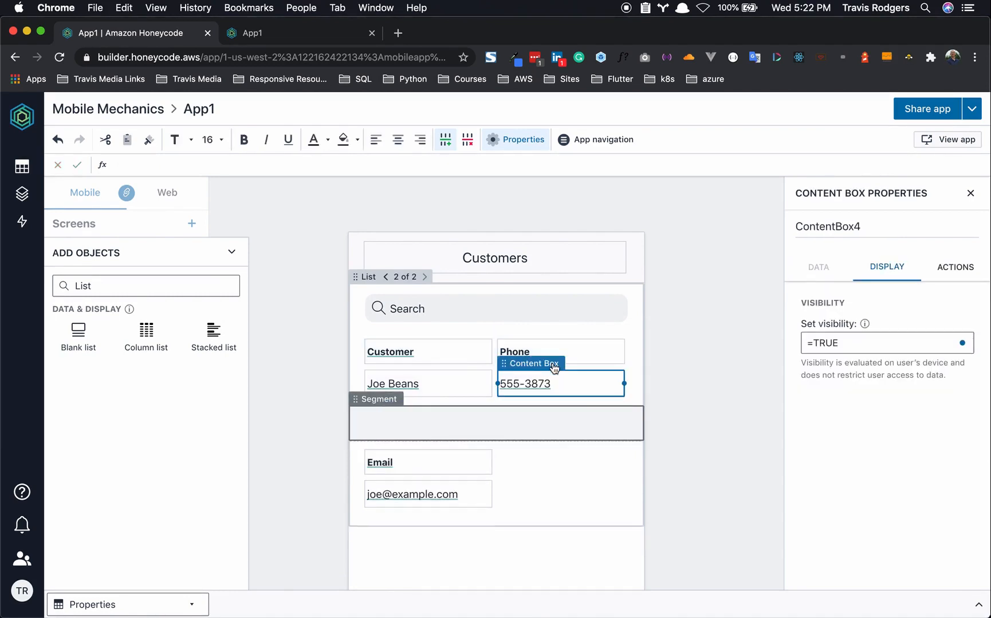
click(469, 422)
key(Delete)
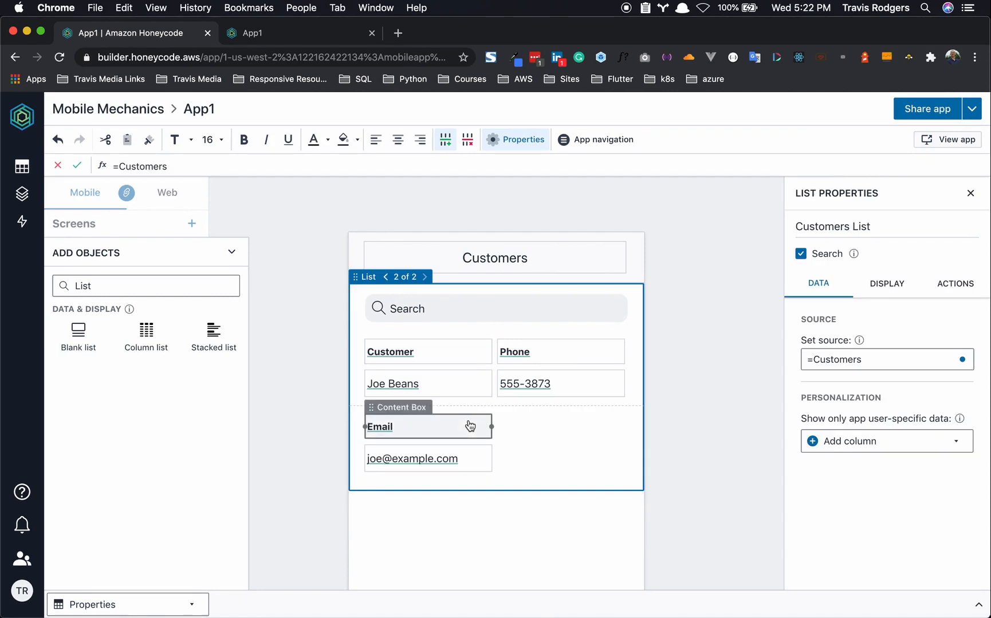
click(305, 365)
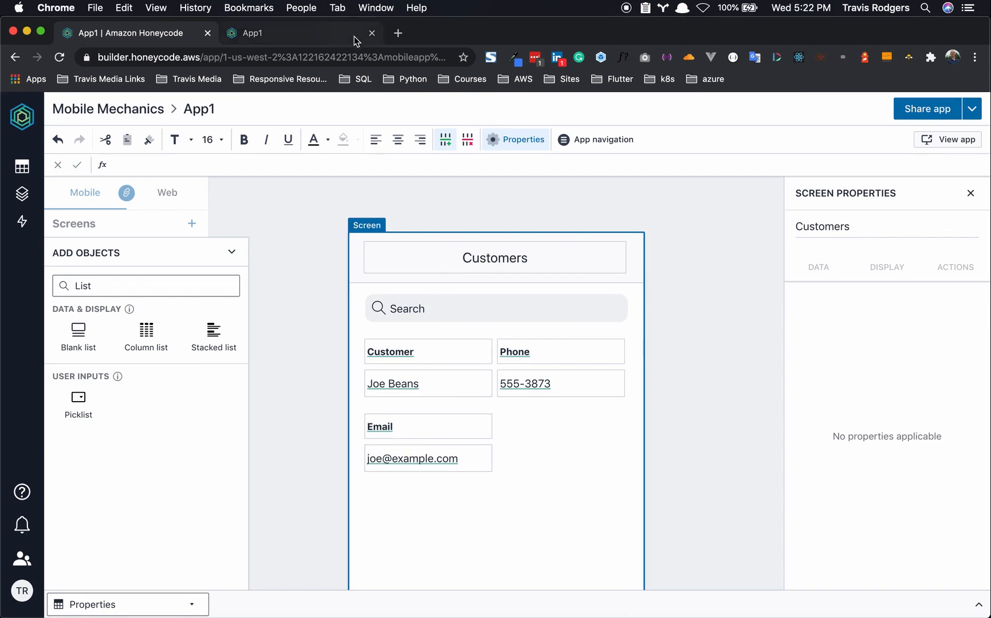
- In the running app, try the search box and open a customer's detail page and back
click(307, 35)
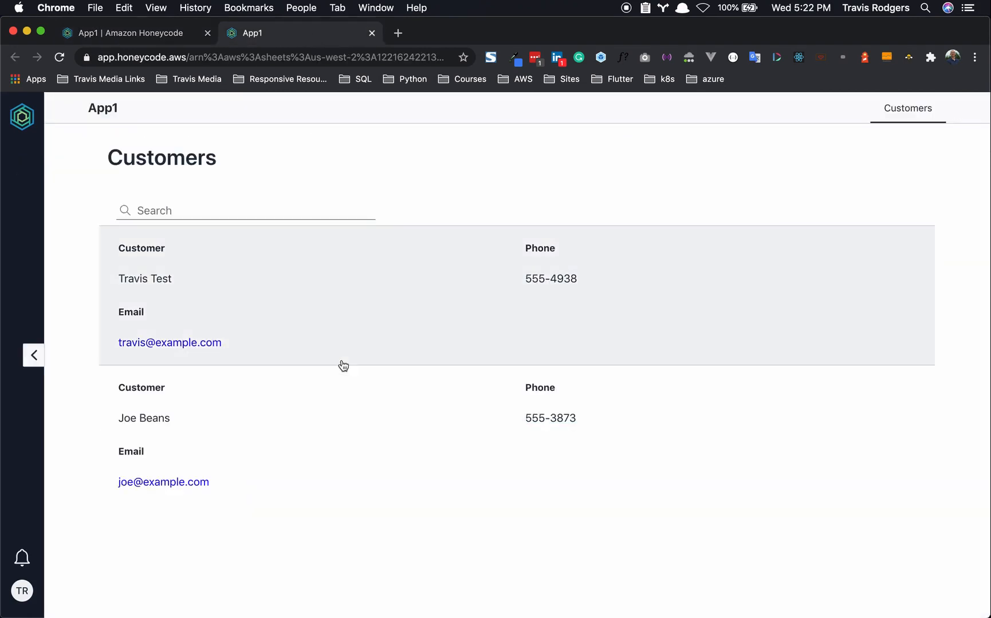
click(256, 205)
text(Travis)
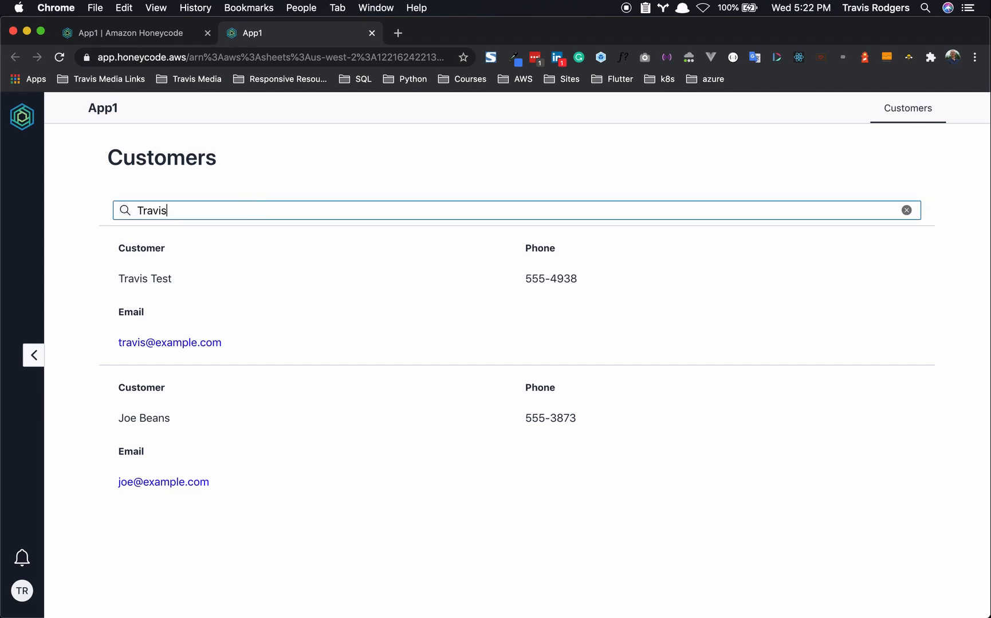
key(BackSpace)
key(BackSpace)
key(BackSpace)
key(BackSpace)
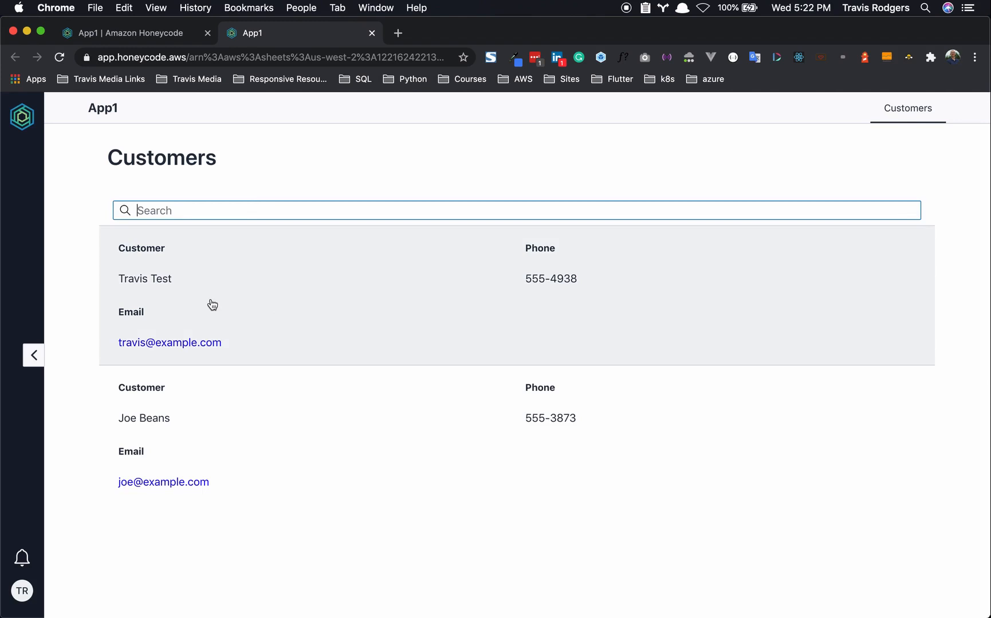
click(211, 304)
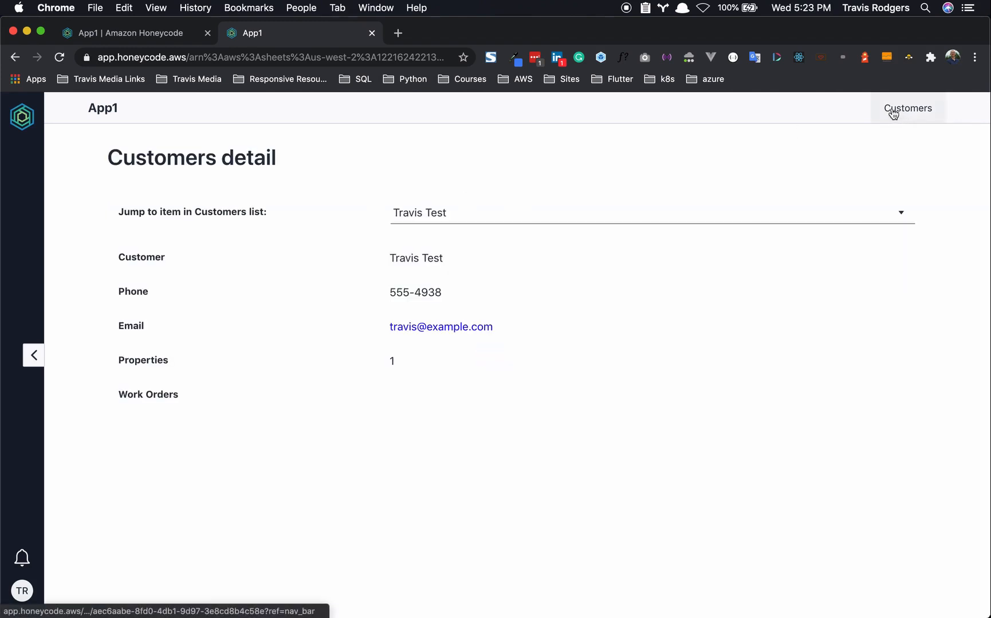
click(916, 115)
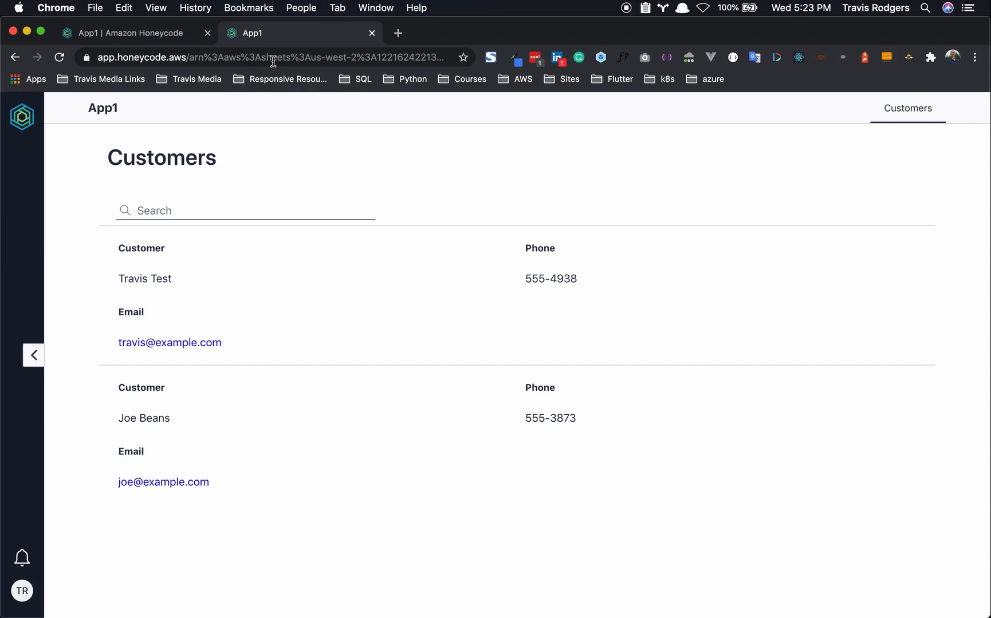
- Clear the 'List' filter from the Add Objects search and scroll down to Layout
click(152, 39)
double_click(135, 289)
key(BackSpace)
scroll(147, 544, down, 2)
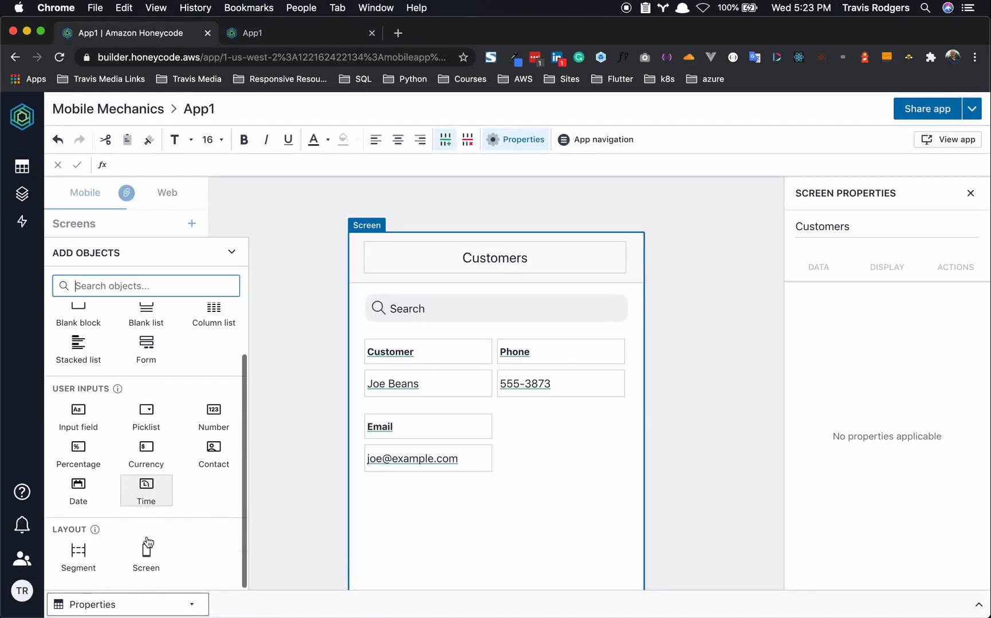
- Add a new block at the top of the Customers screen with a narrow right-aligned button
click(78, 559)
drag(375, 494, 393, 332)
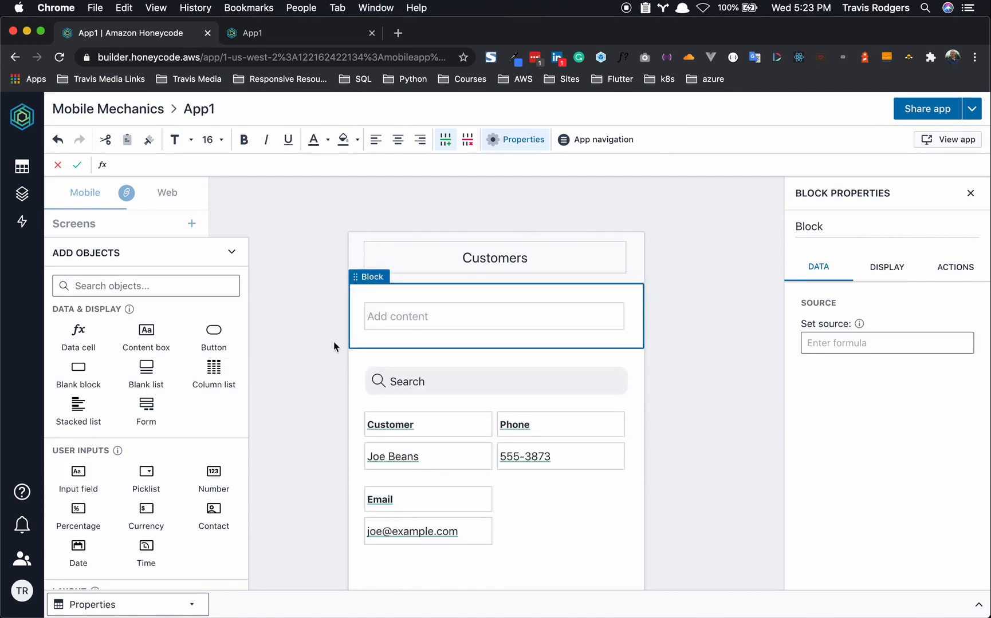
click(410, 317)
click(409, 313)
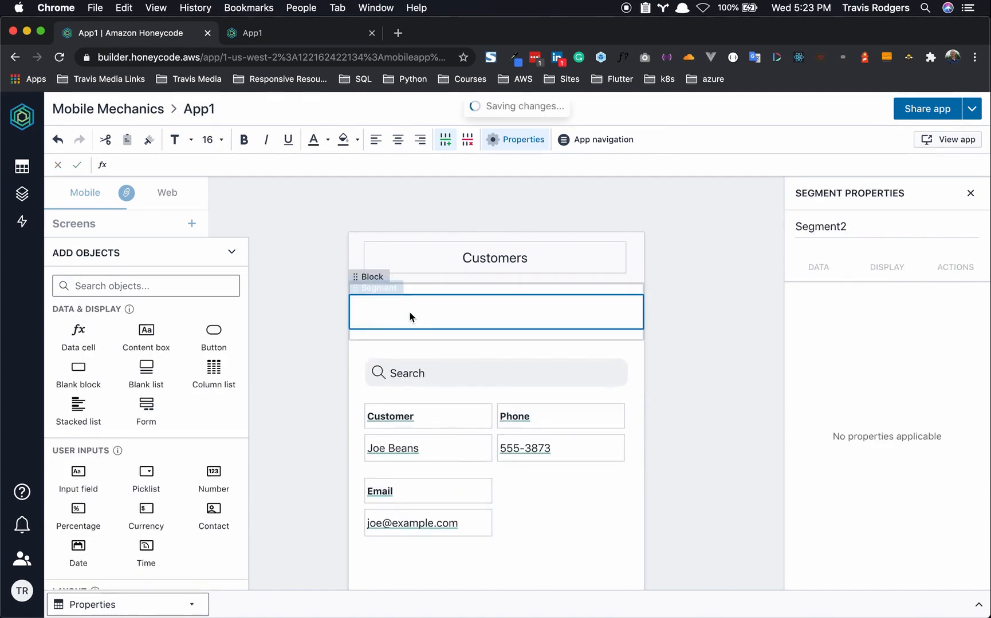
click(213, 341)
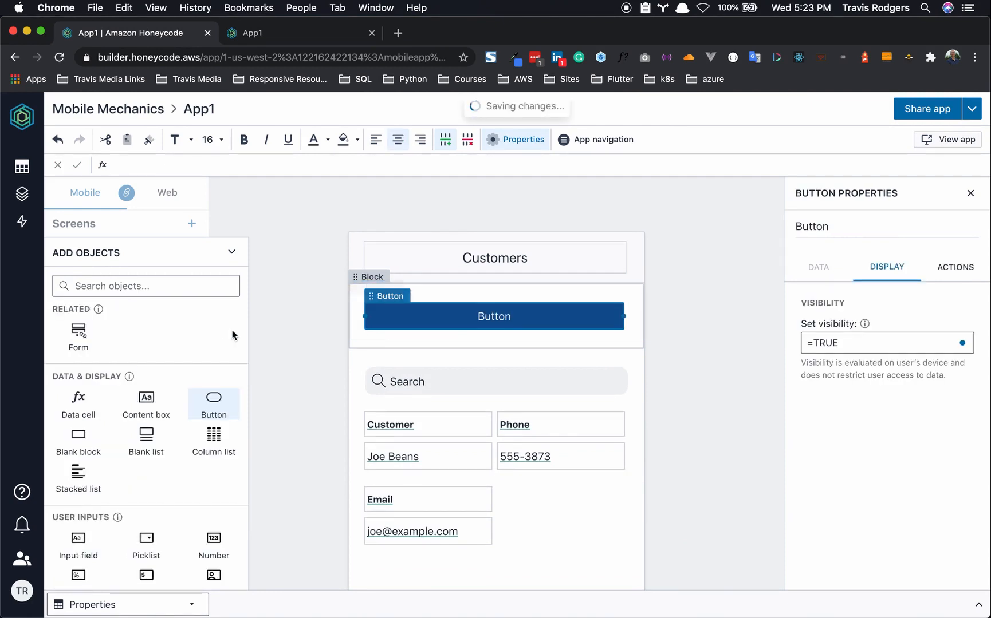
drag(366, 313, 544, 313)
- Label the new button 'Add Customer'
double_click(578, 317)
text(Add Cusstomer)
key(BackSpace)
key(BackSpace)
key(BackSpace)
key(BackSpace)
key(BackSpace)
key(BackSpace)
text(timer)
key(BackSpace)
key(BackSpace)
key(BackSpace)
key(BackSpace)
text(omer)
click(672, 342)
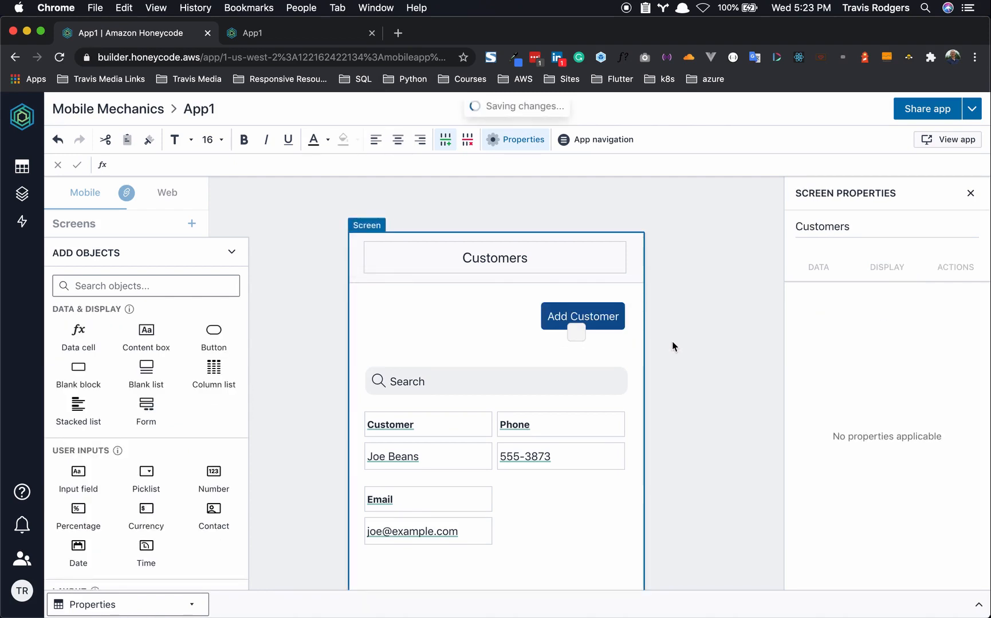
click(547, 326)
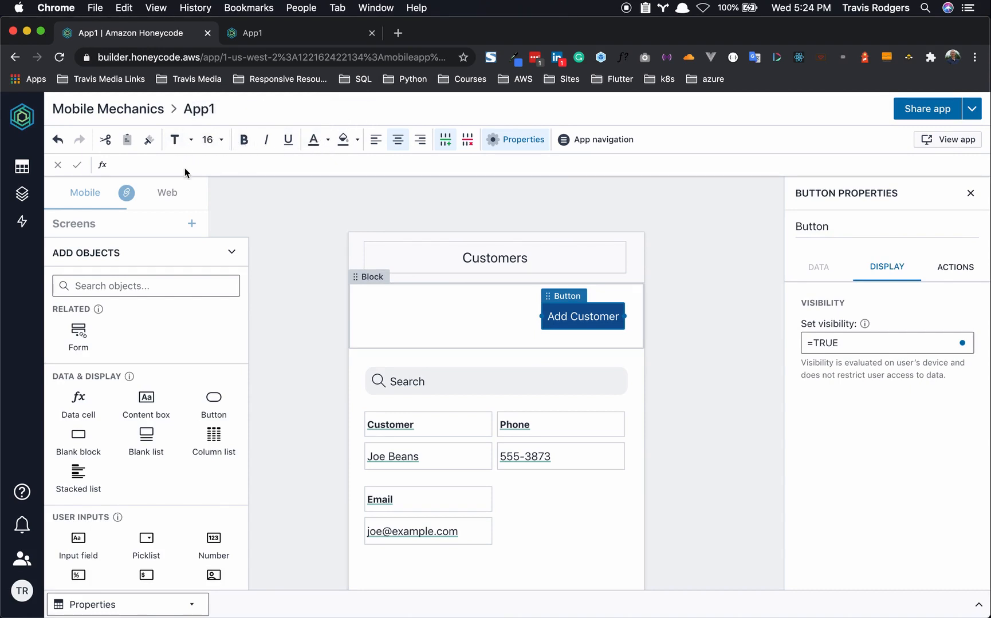
click(672, 327)
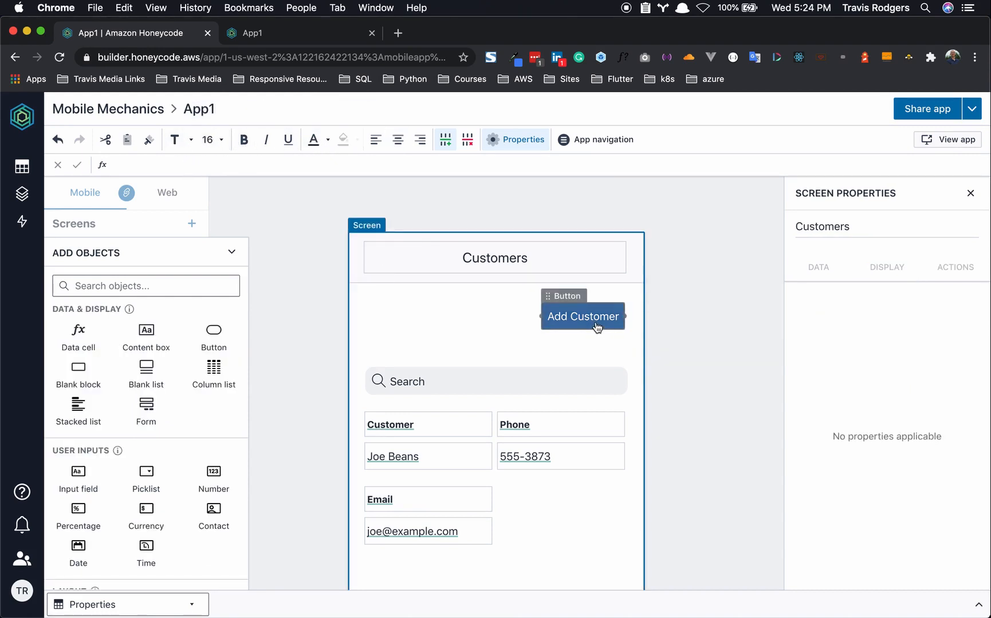
- Make the Add Customer button navigate to a newly created screen when tapped
click(596, 327)
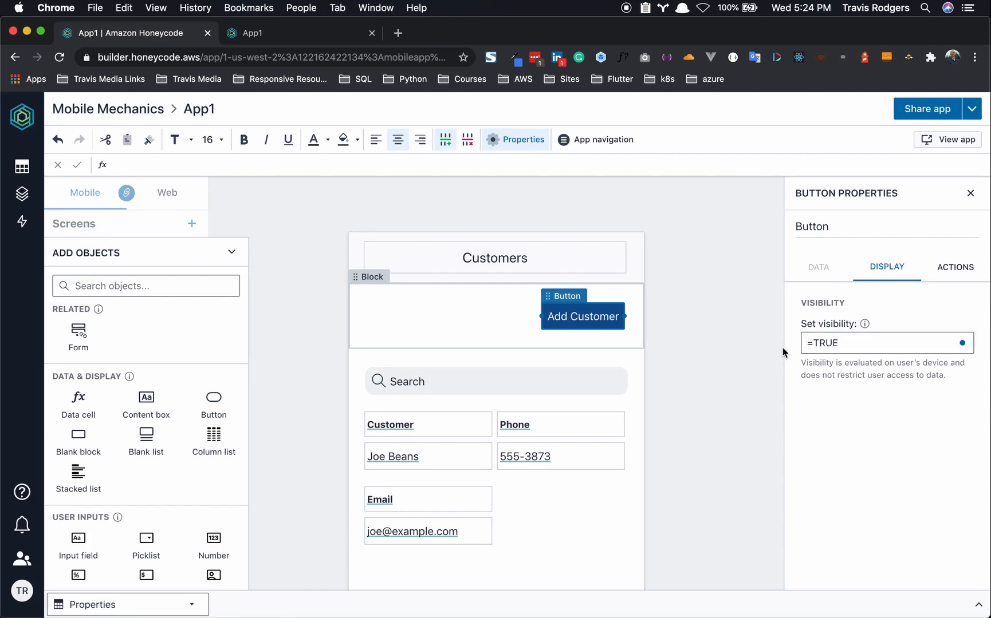
click(956, 268)
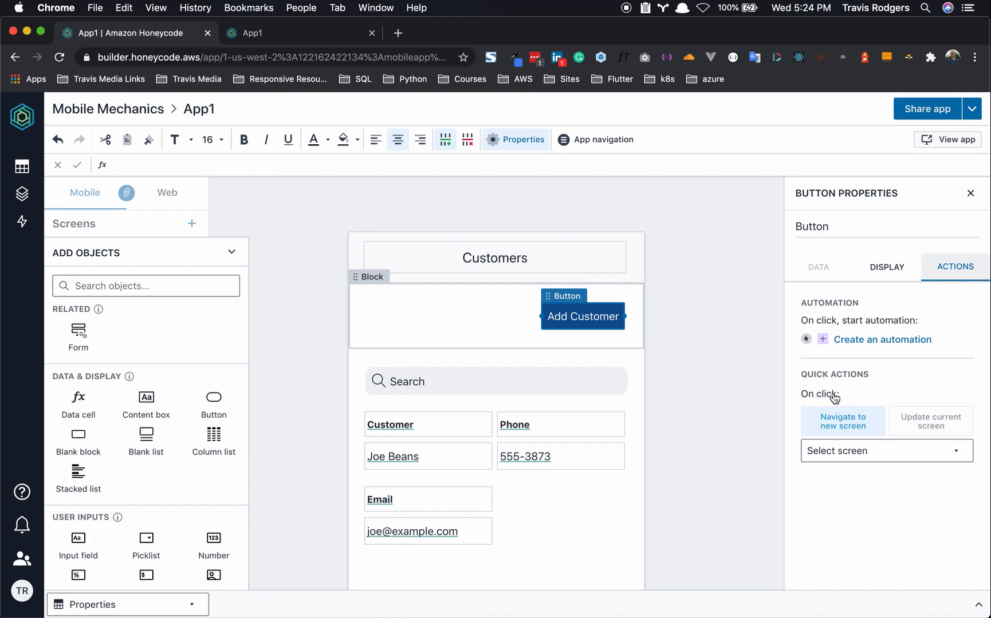
click(857, 429)
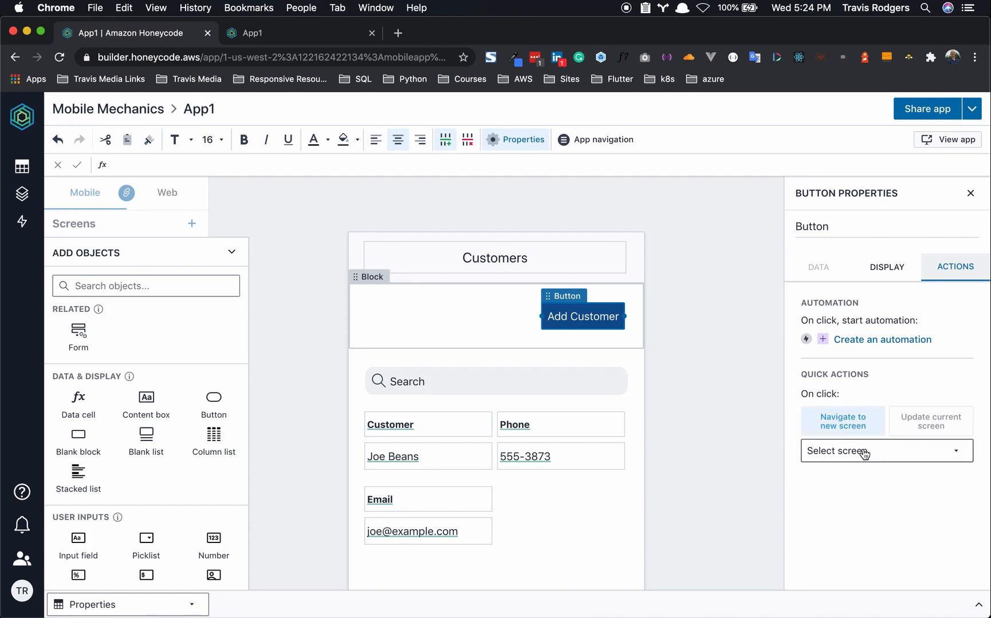
click(864, 454)
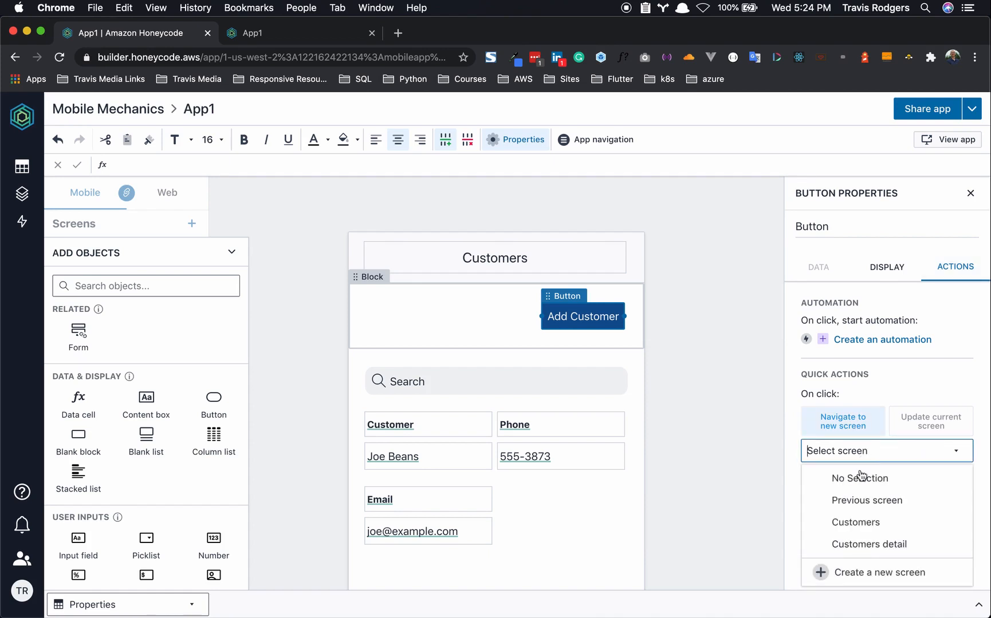
click(861, 573)
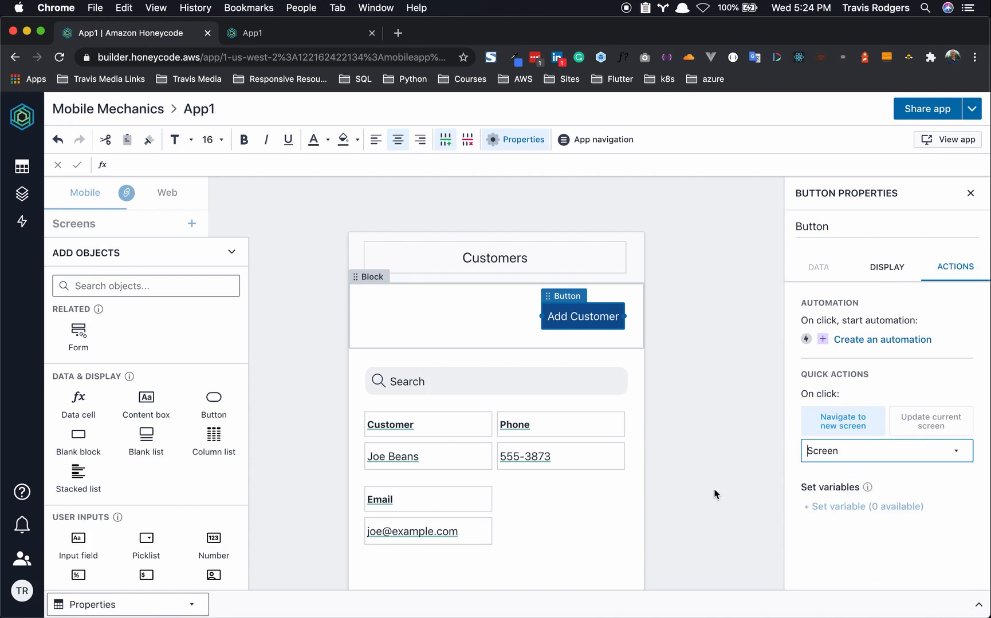
click(359, 333)
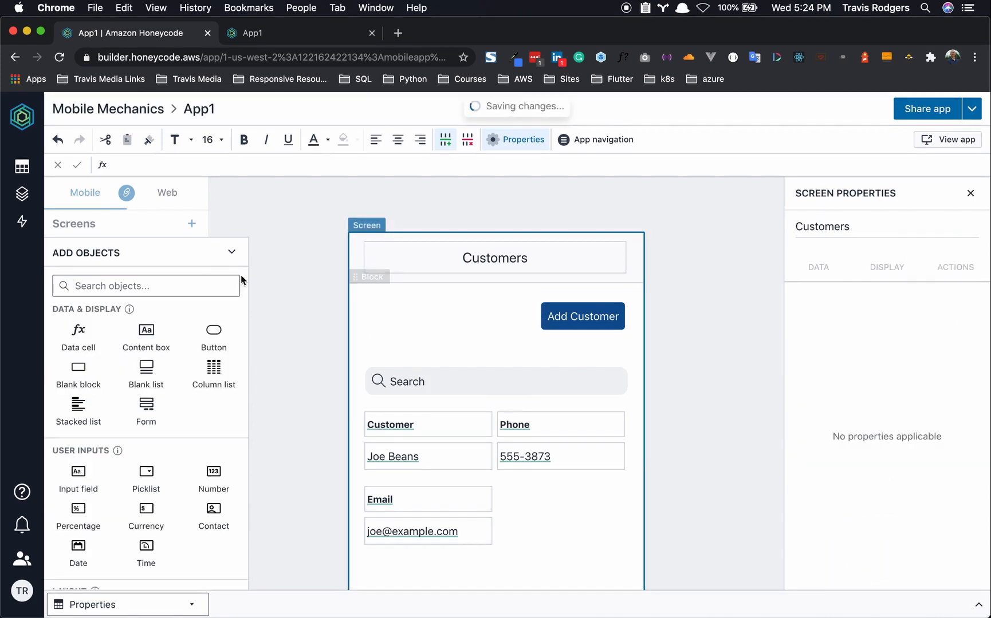
- Rename the new screen from Screen to New Customer in the screens list
click(77, 224)
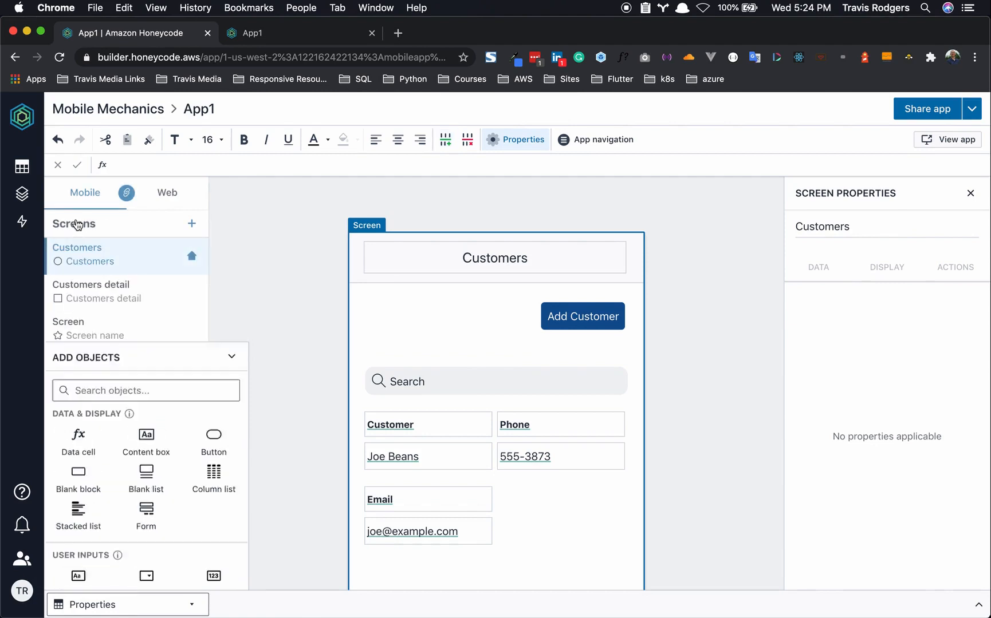
right_click(67, 335)
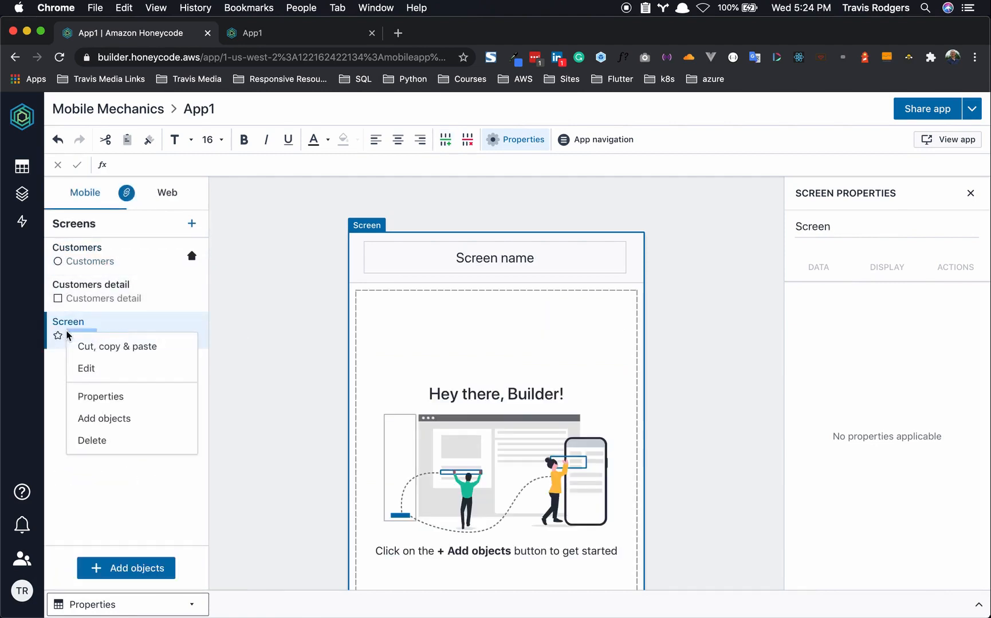
click(85, 369)
key(BackSpace)
key(BackSpace)
key(BackSpace)
key(BackSpace)
key(BackSpace)
key(BackSpace)
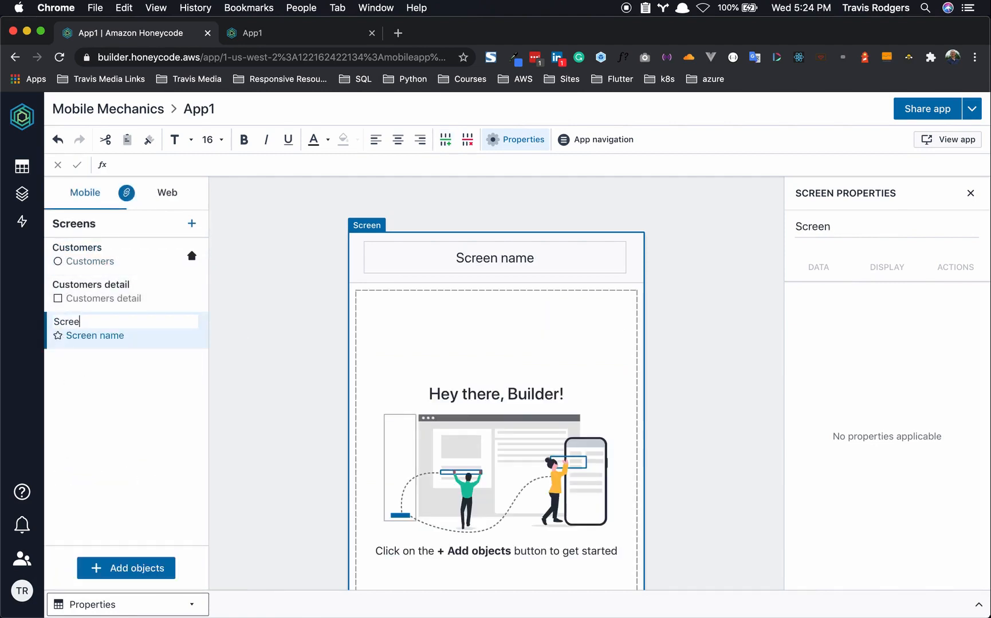
text(New Customer)
key(Return)
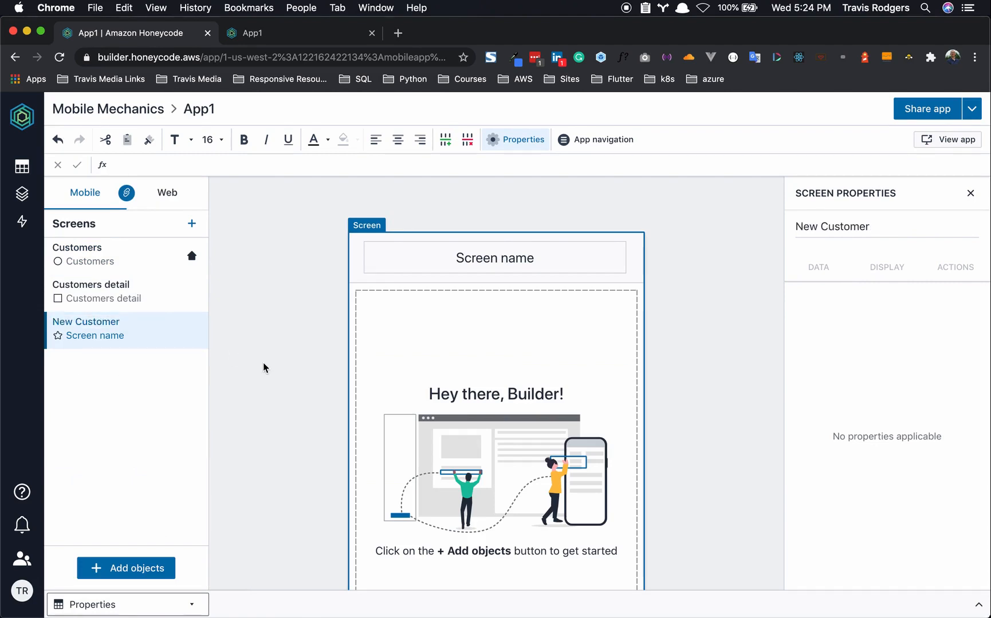
- Change the screen's header title text to New Customer
double_click(484, 262)
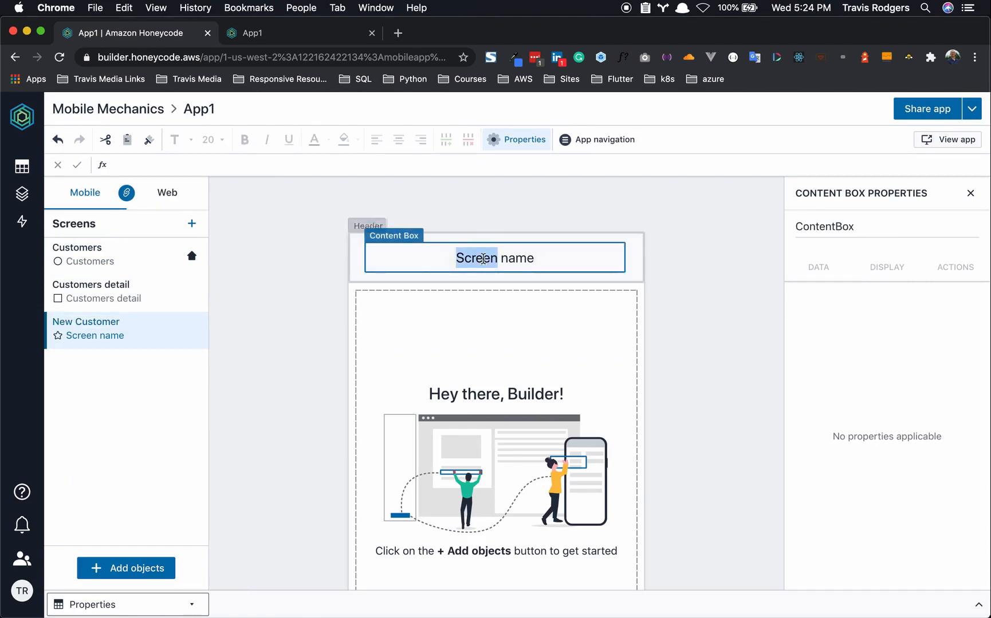
triple_click(483, 259)
text(New Customer)
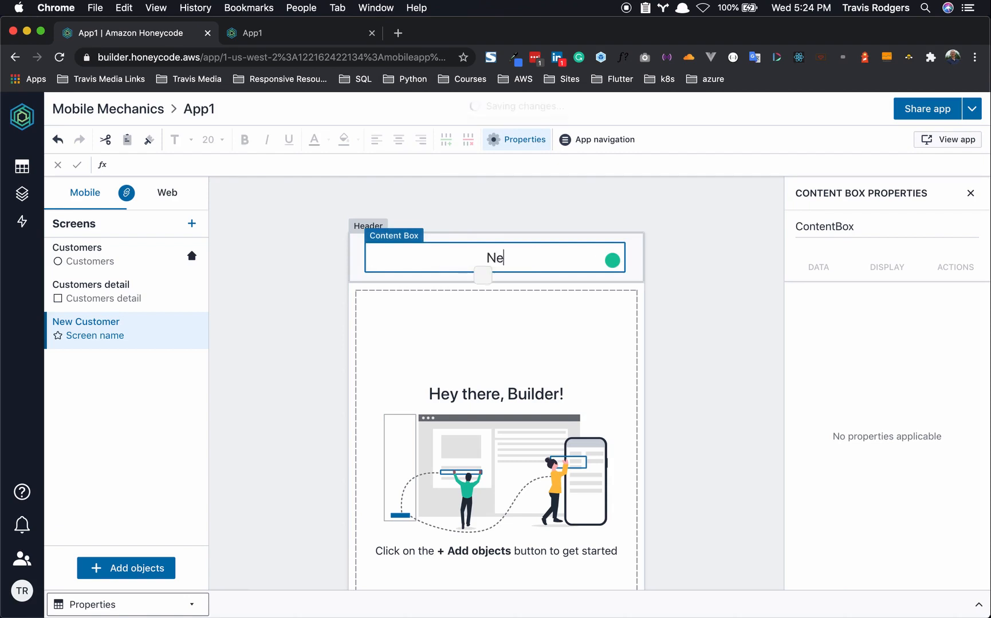
click(665, 316)
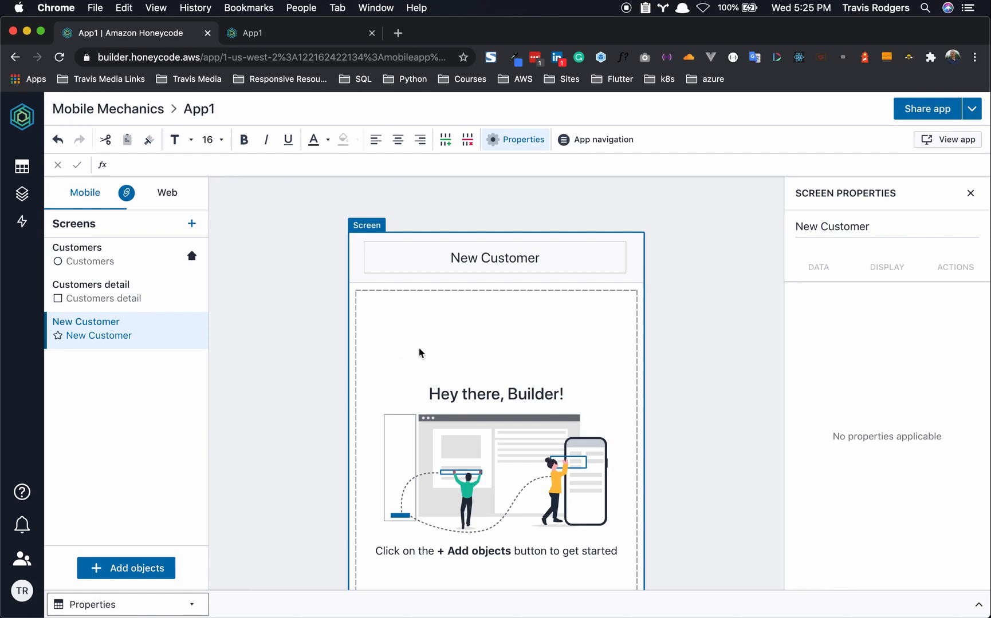
- Insert a Customers form in the current screen, leaving out the Properties and Work Orders fields
click(129, 569)
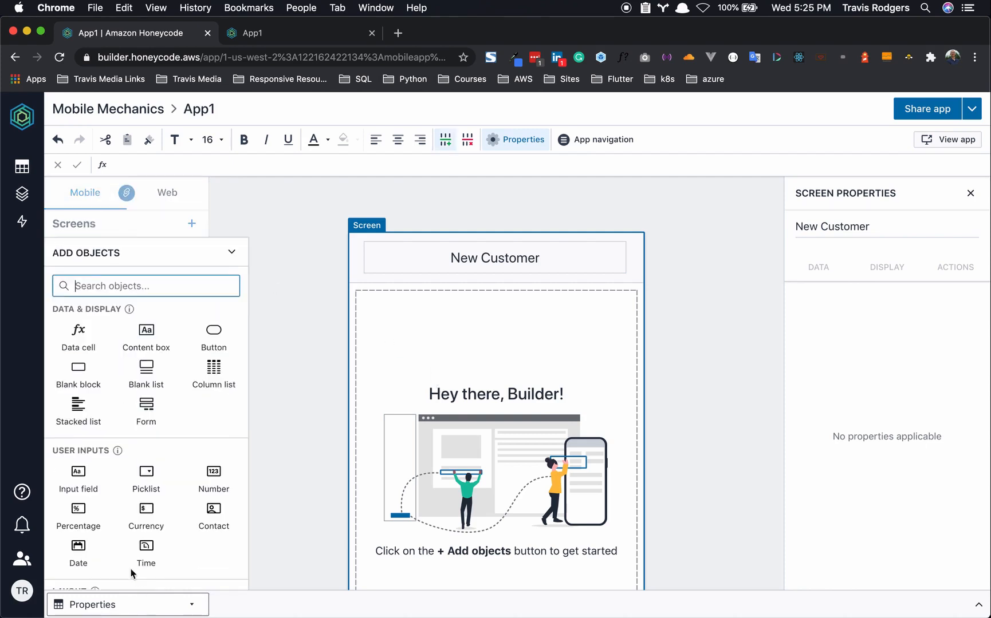
click(147, 411)
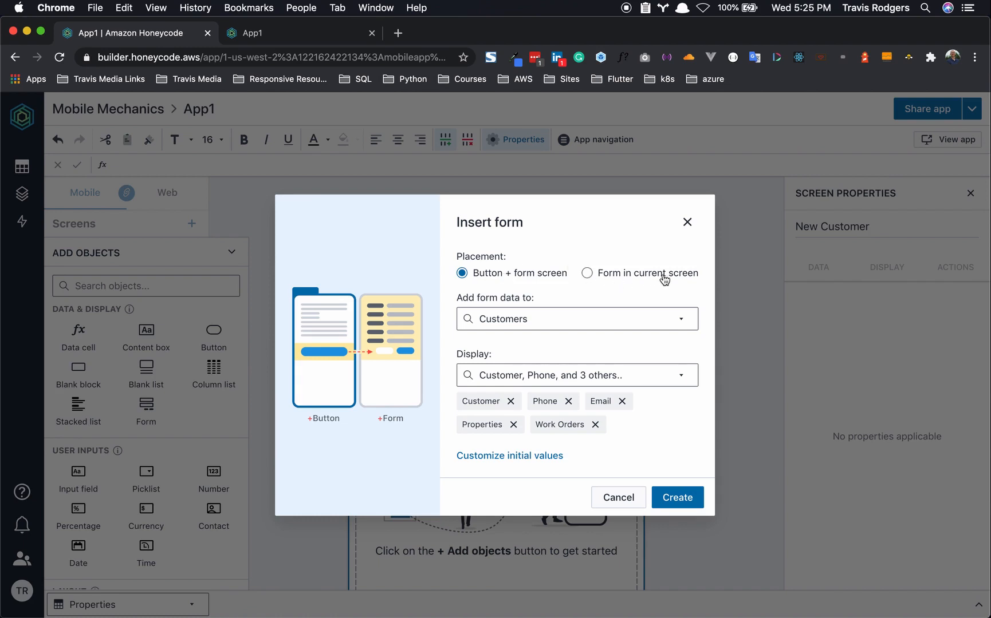
click(587, 275)
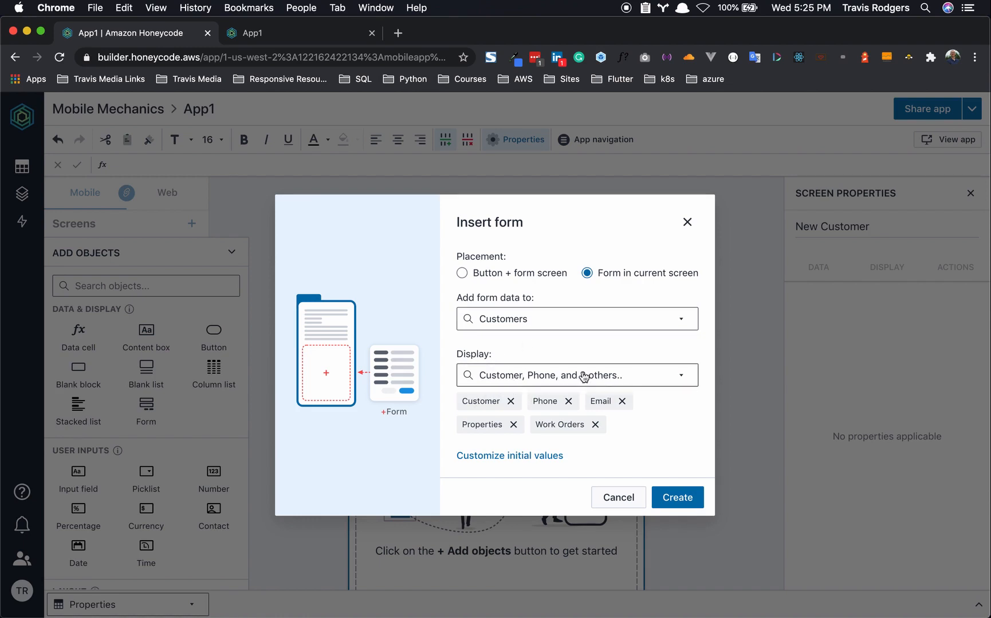
click(514, 426)
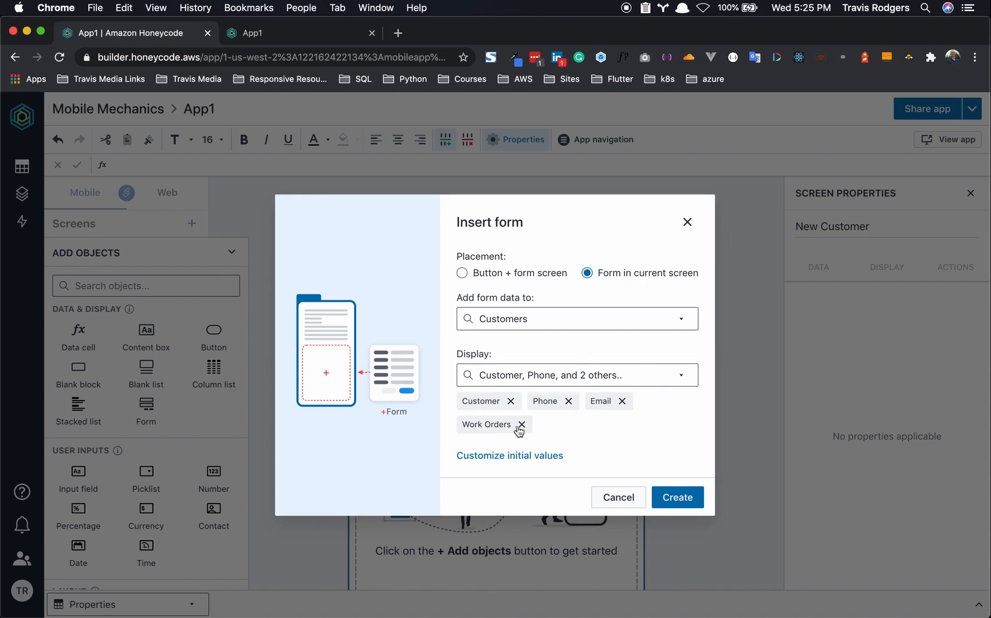
click(522, 425)
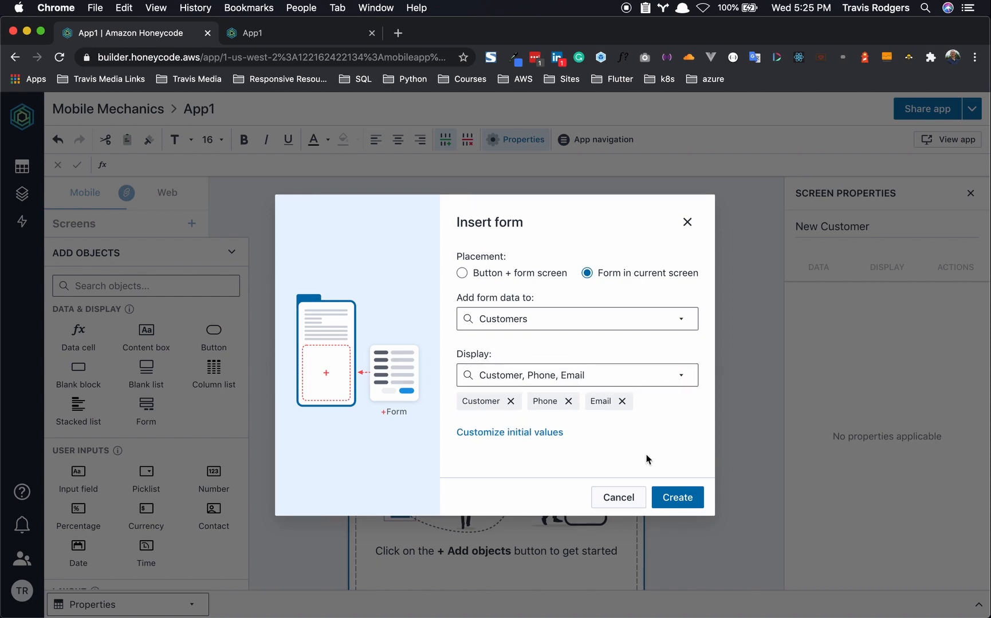
click(679, 498)
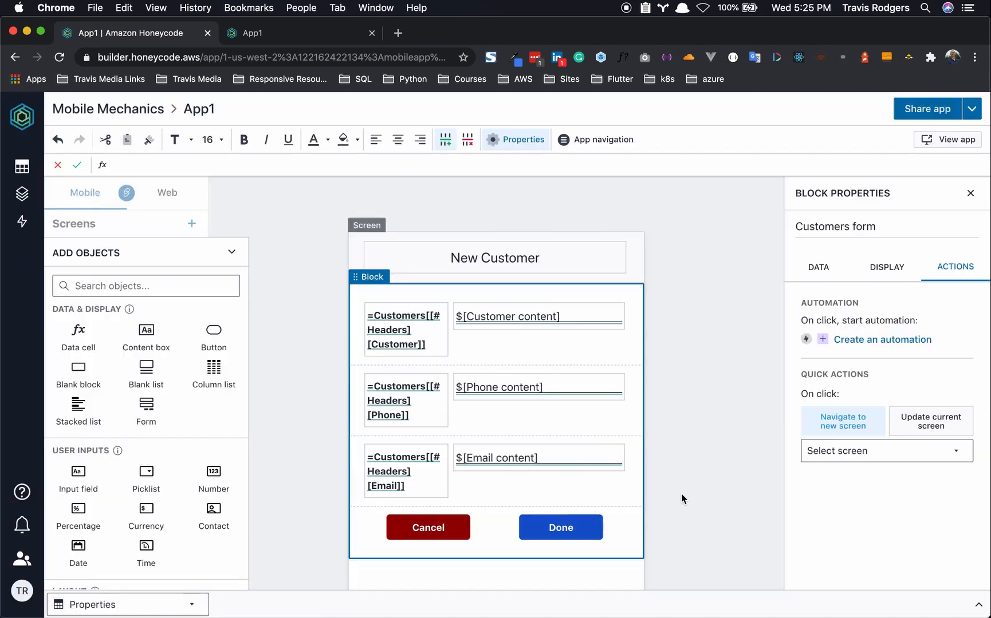
click(714, 458)
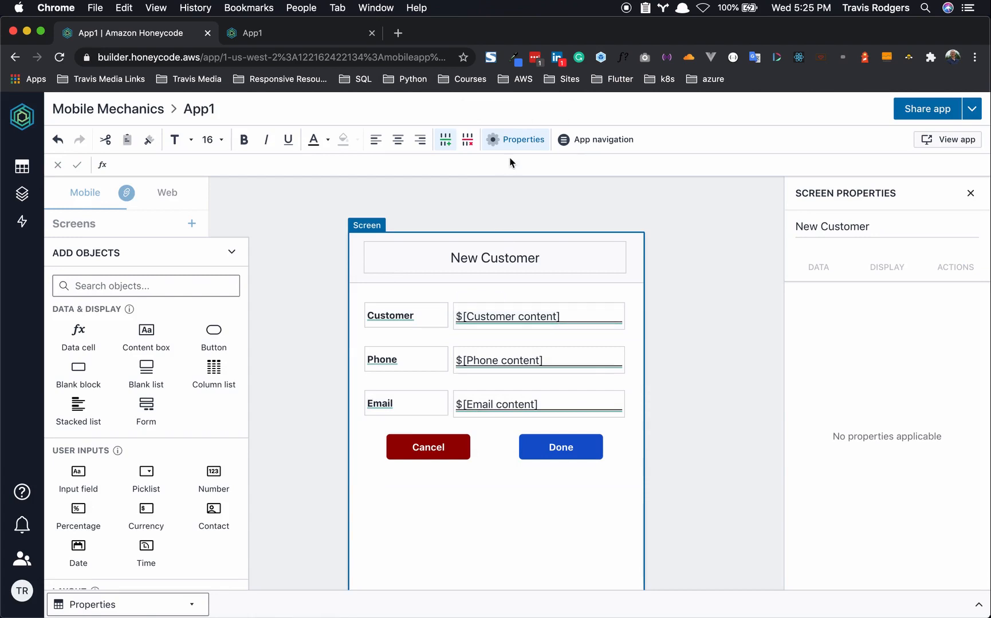
click(318, 35)
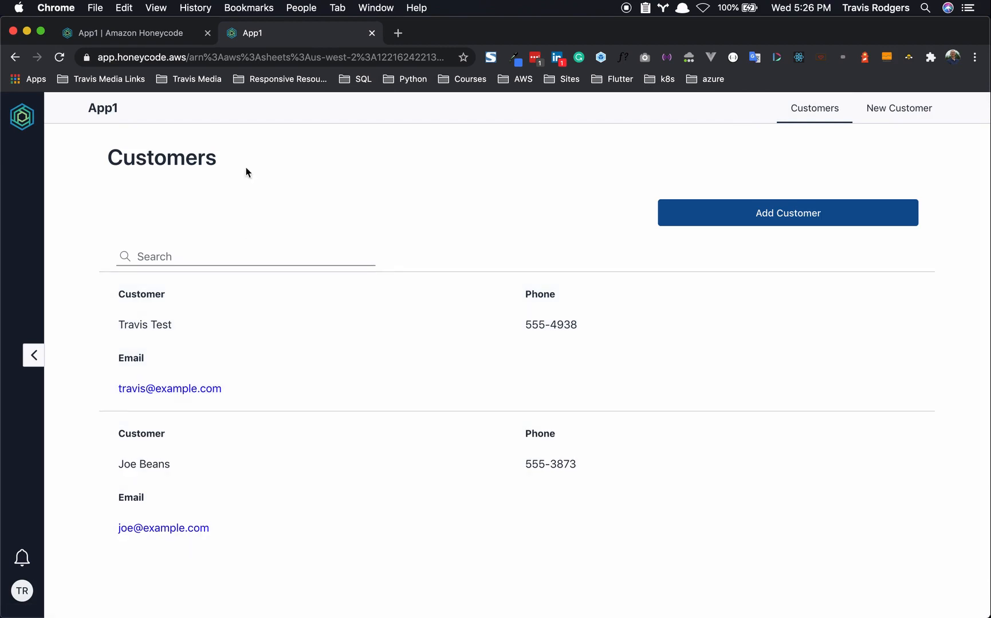
click(746, 212)
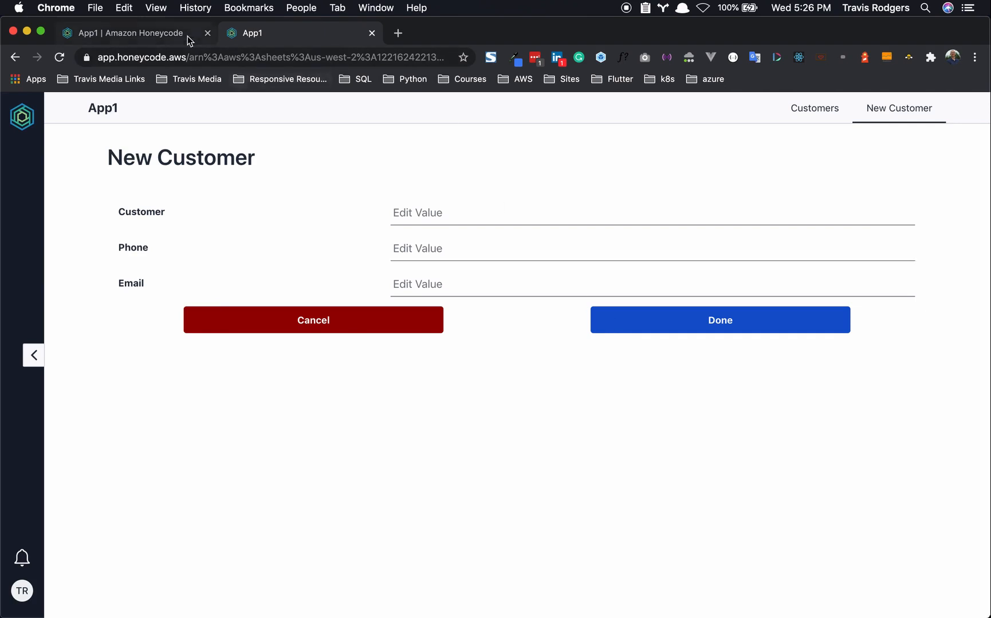
click(109, 42)
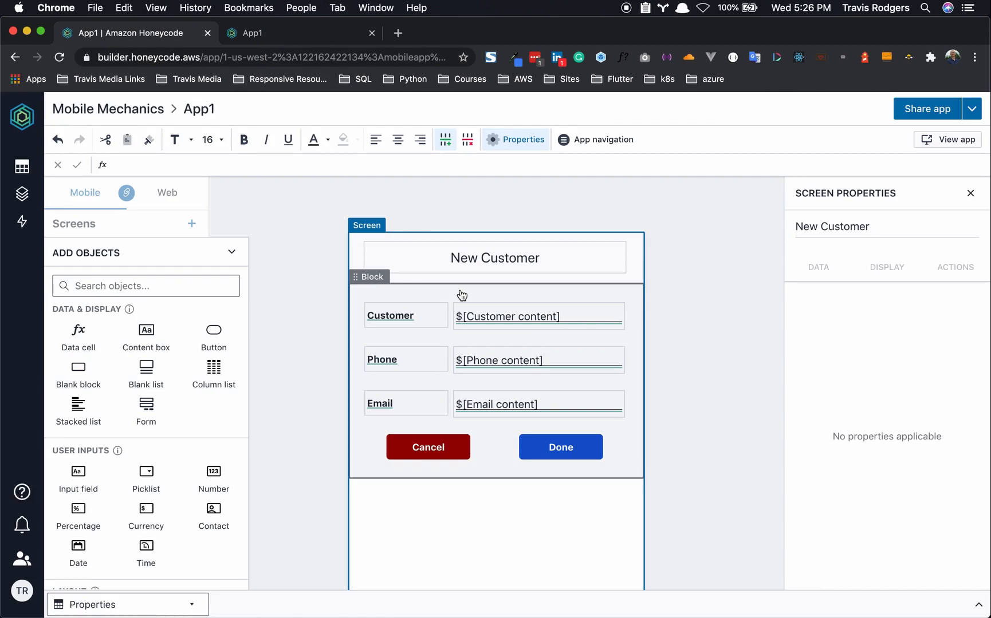
click(21, 166)
click(92, 218)
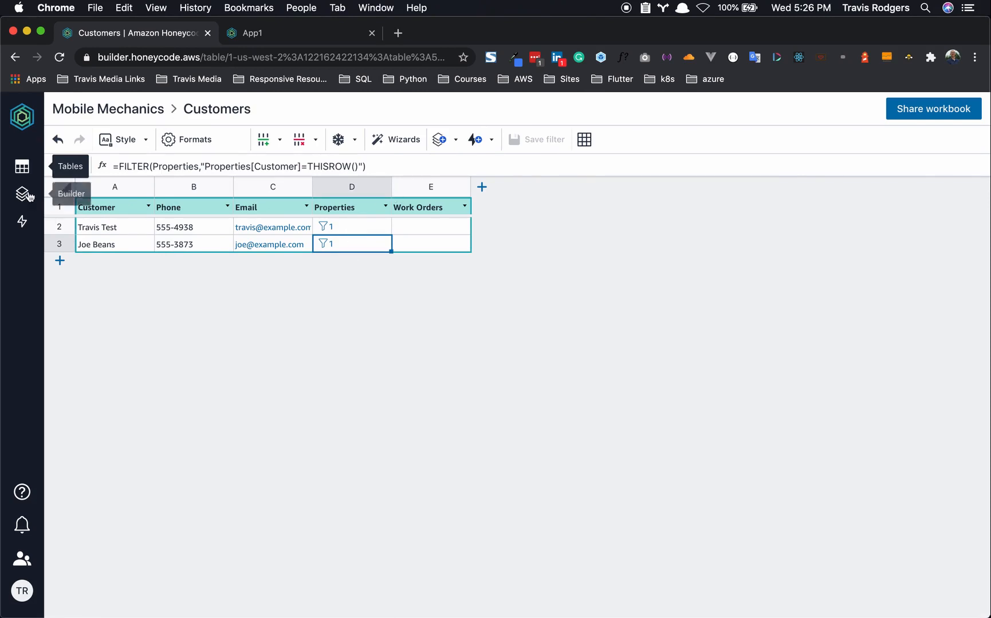
click(22, 166)
click(86, 239)
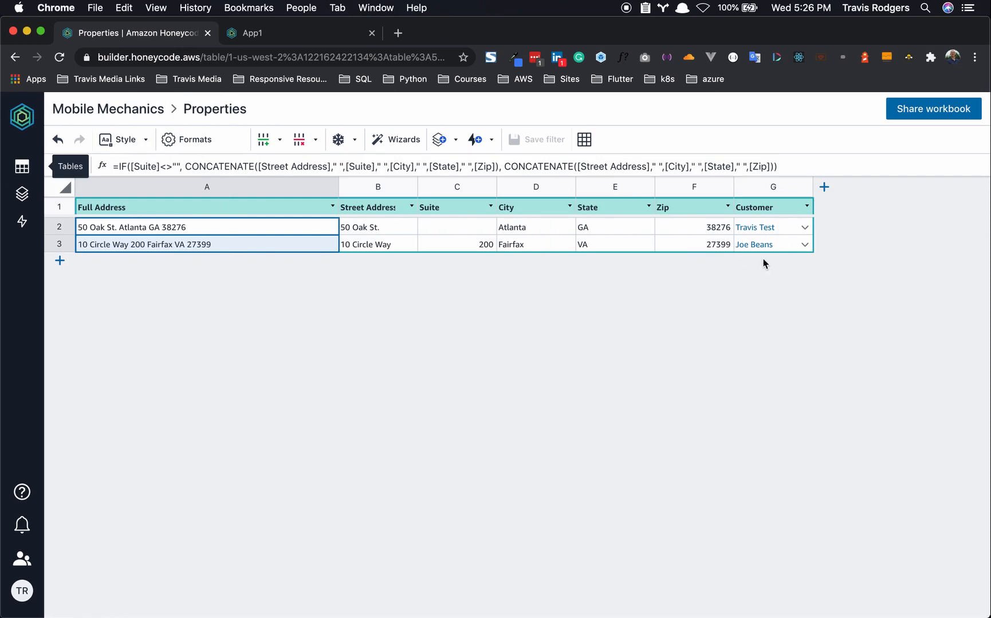
click(27, 167)
click(25, 196)
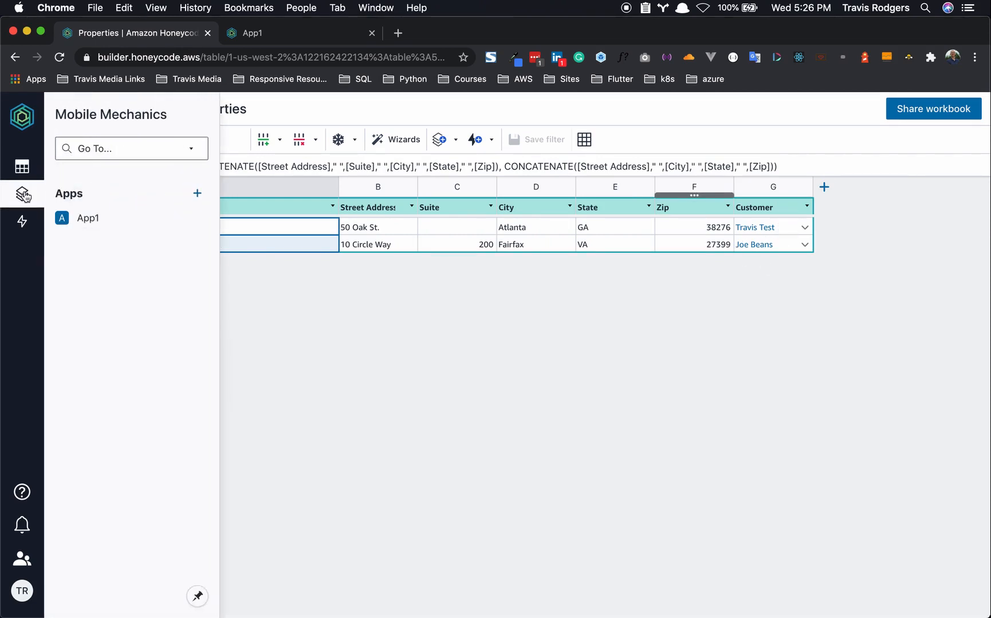
click(80, 222)
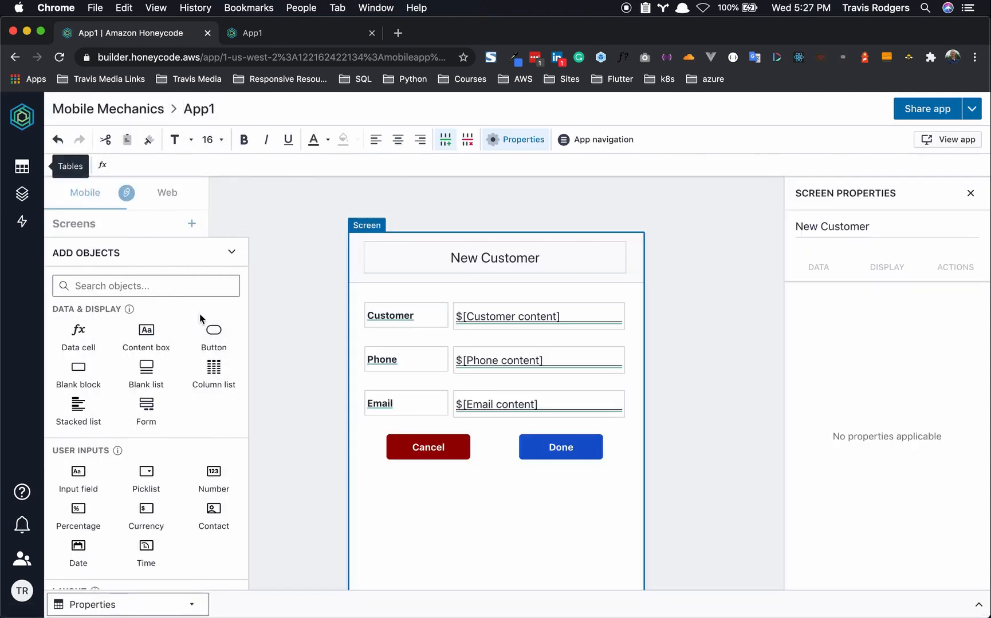
- Remove 'content' from the Customer input cell's name so it reads Customer
click(80, 223)
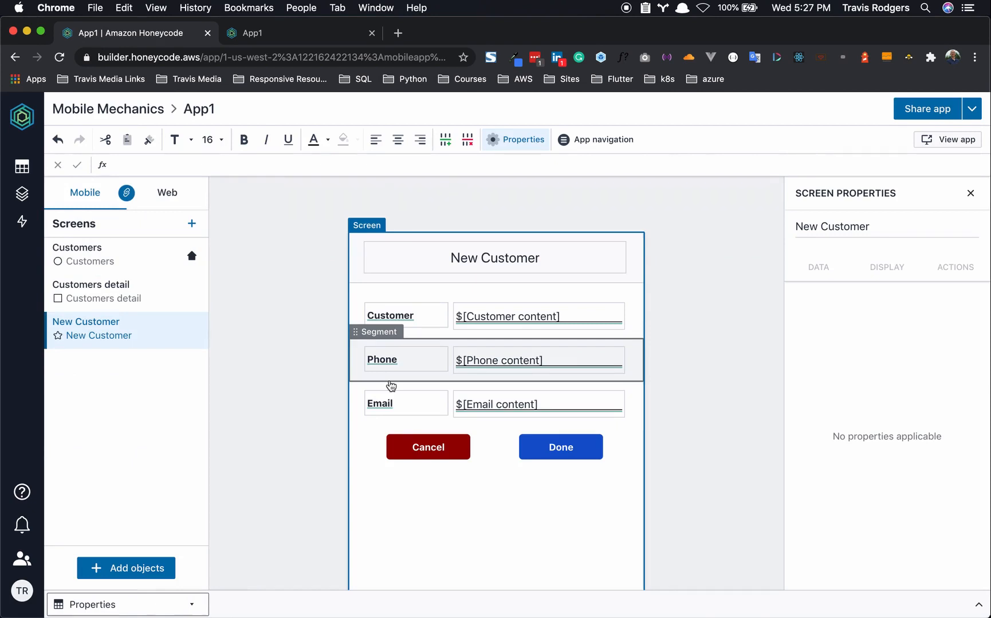
click(475, 321)
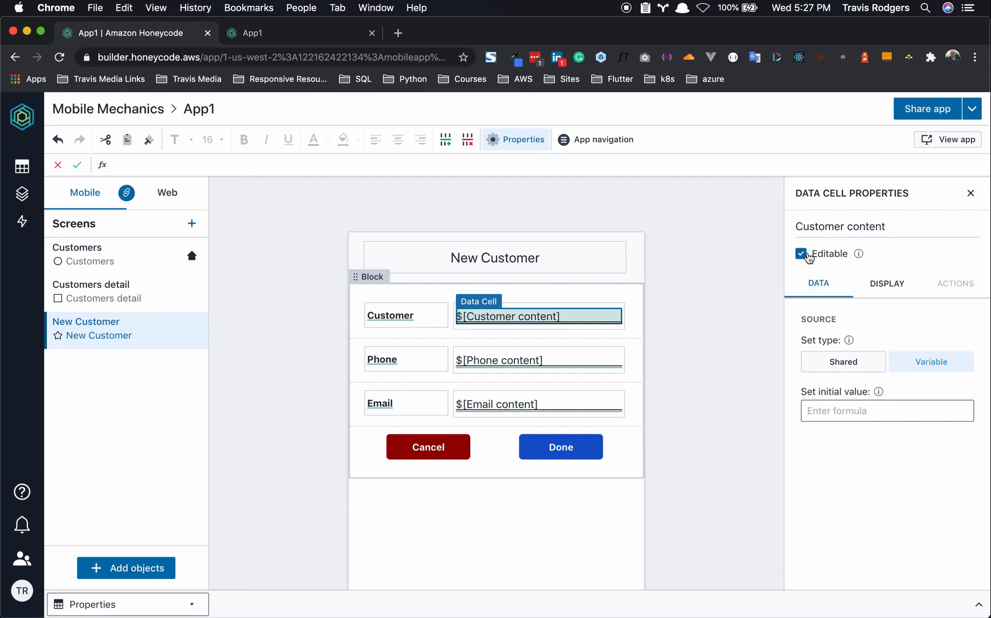
drag(799, 228, 892, 222)
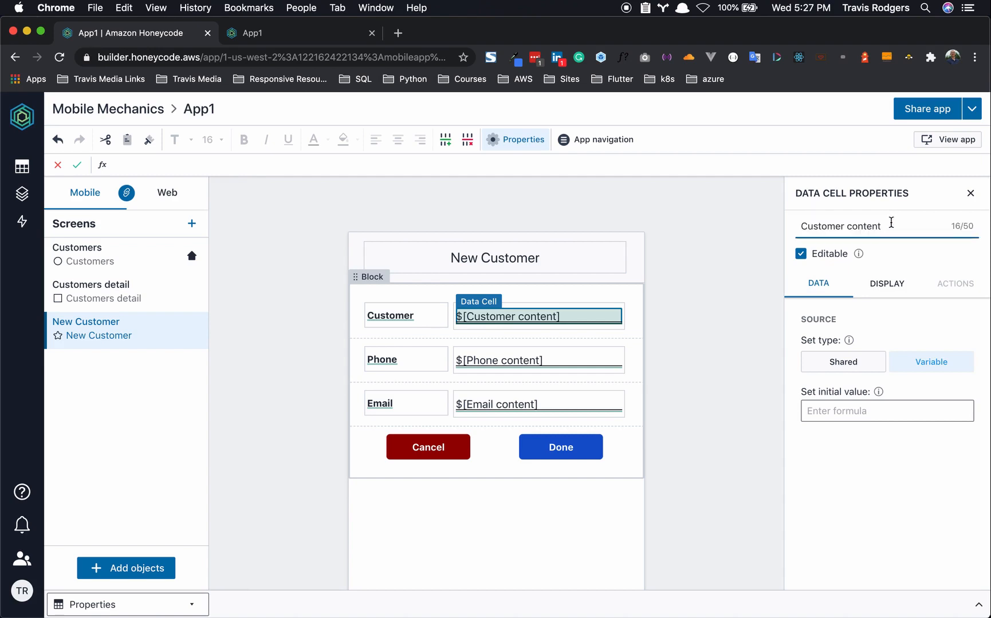
key(BackSpace)
key(BackSpace)
key(BackSpace)
key(BackSpace)
key(BackSpace)
click(568, 357)
- Strip 'content' from the Phone and Email cell names, leaving Phone and Email
click(555, 365)
click(878, 226)
drag(877, 226, 830, 228)
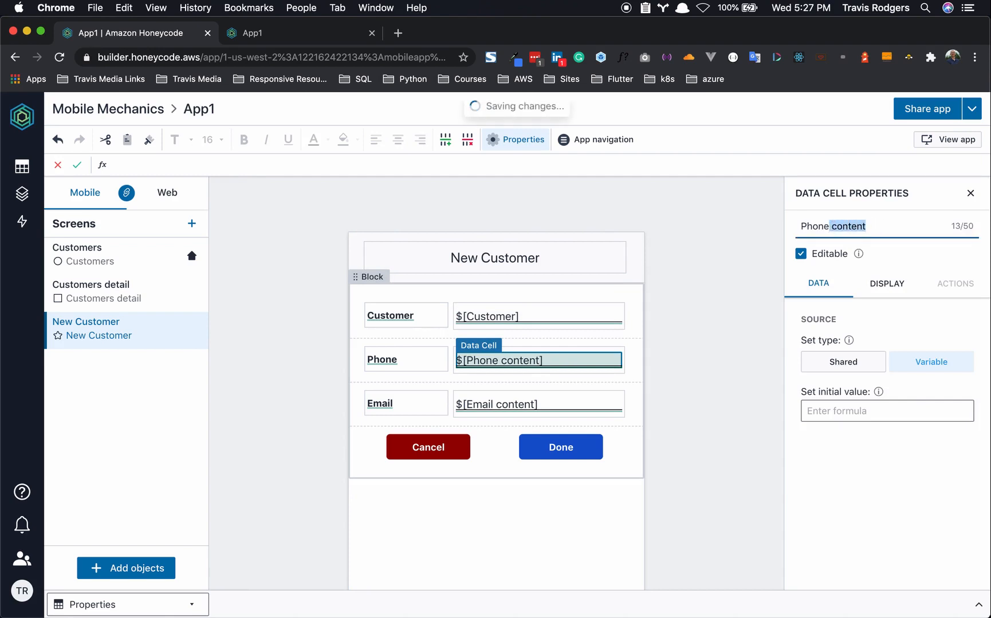
key(BackSpace)
key(BackSpace)
click(564, 401)
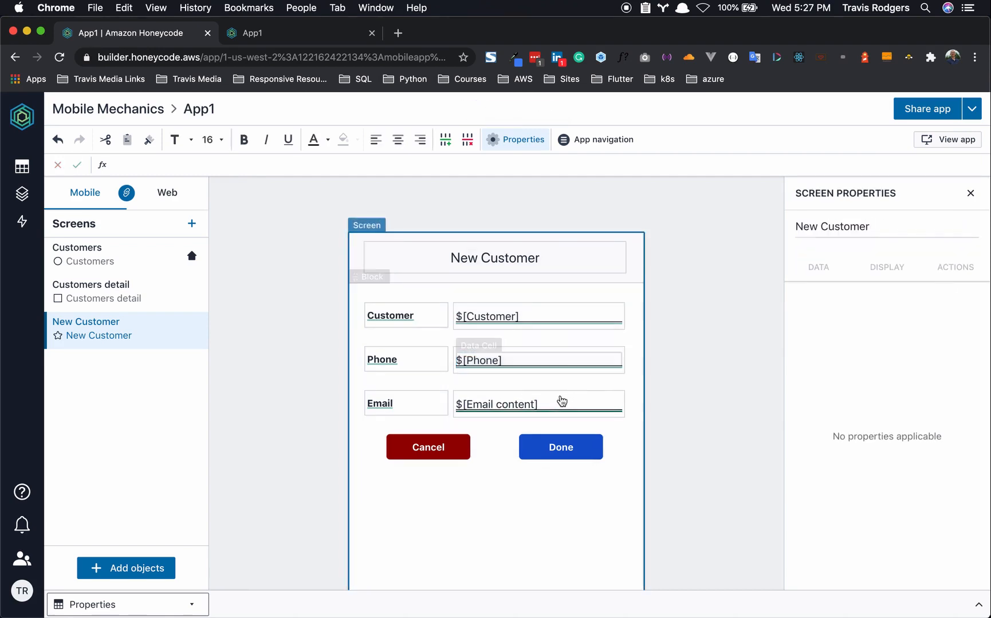
click(536, 405)
click(535, 405)
click(866, 226)
drag(866, 226, 826, 224)
key(BackSpace)
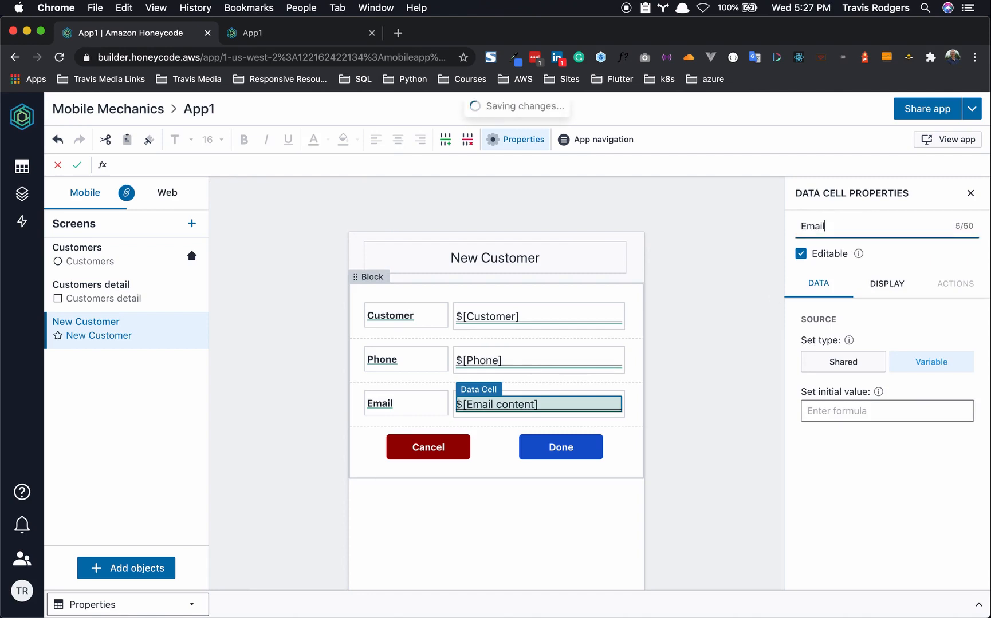
click(713, 273)
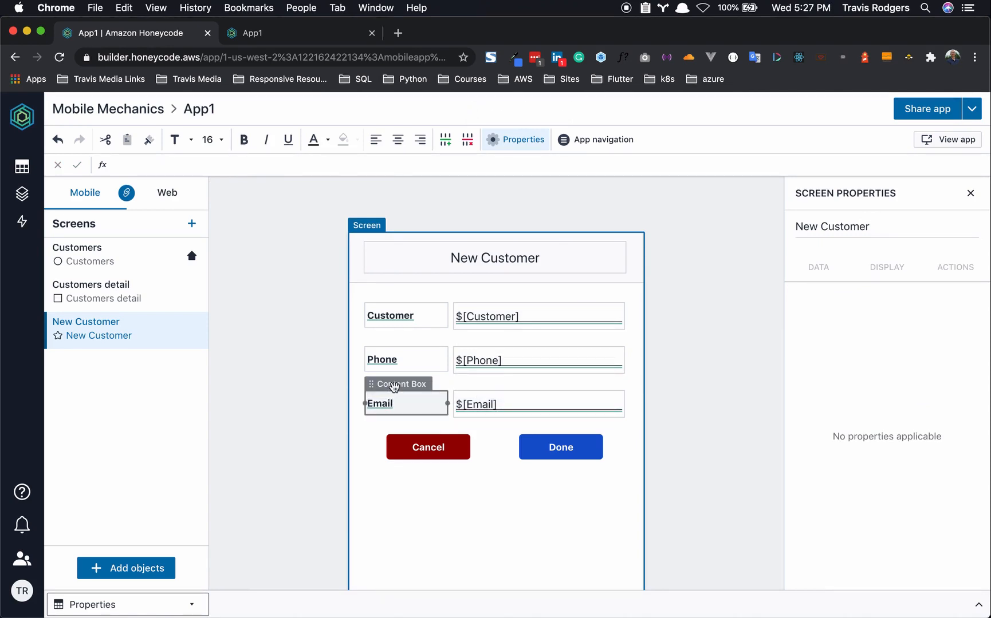
- Copy the Email row and paste duplicates below it
click(364, 376)
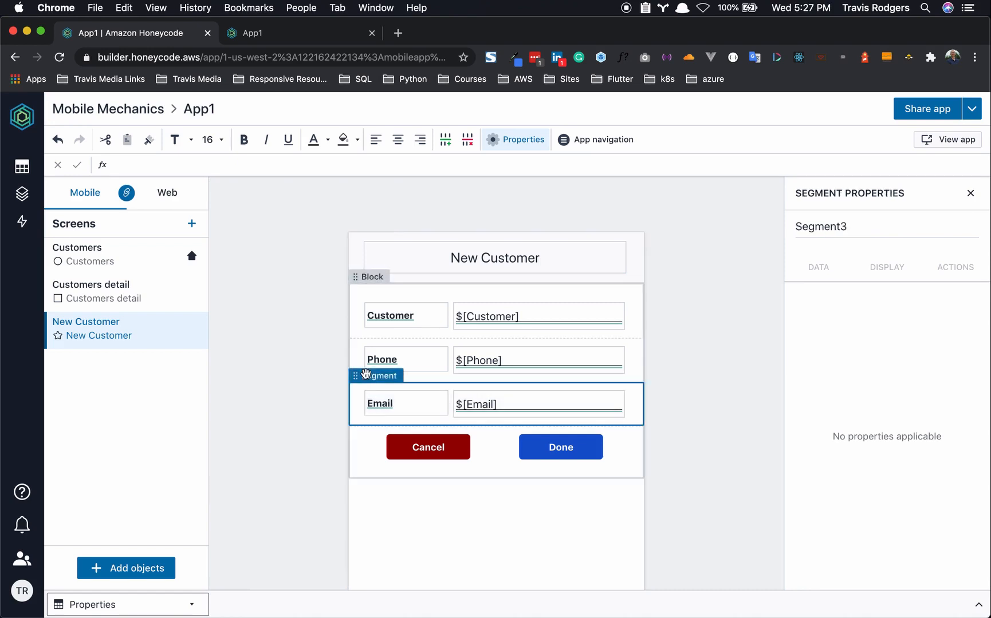
key(super+c)
key(super+v)
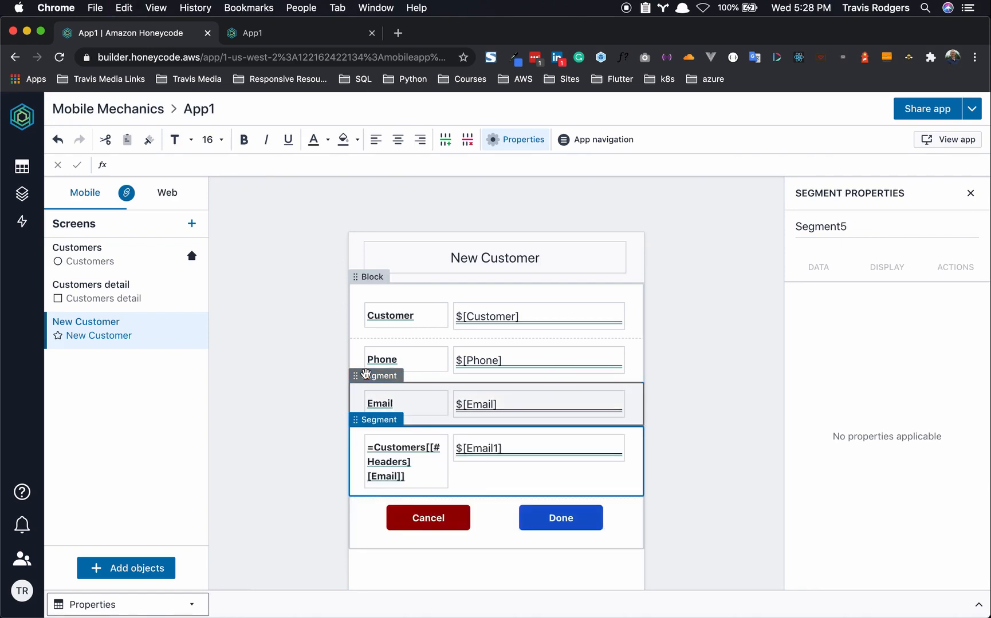
key(super+v)
key(super+v)
key(super+v)
key(super+v)
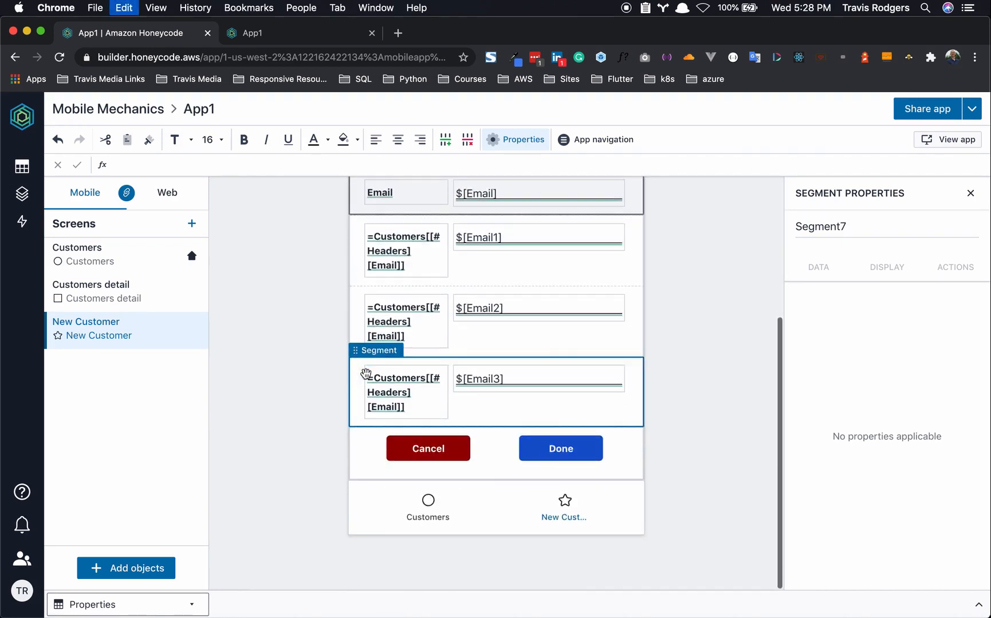
- Change the first copy's label source to =Properties[[#Headers][Street Address]]
click(395, 411)
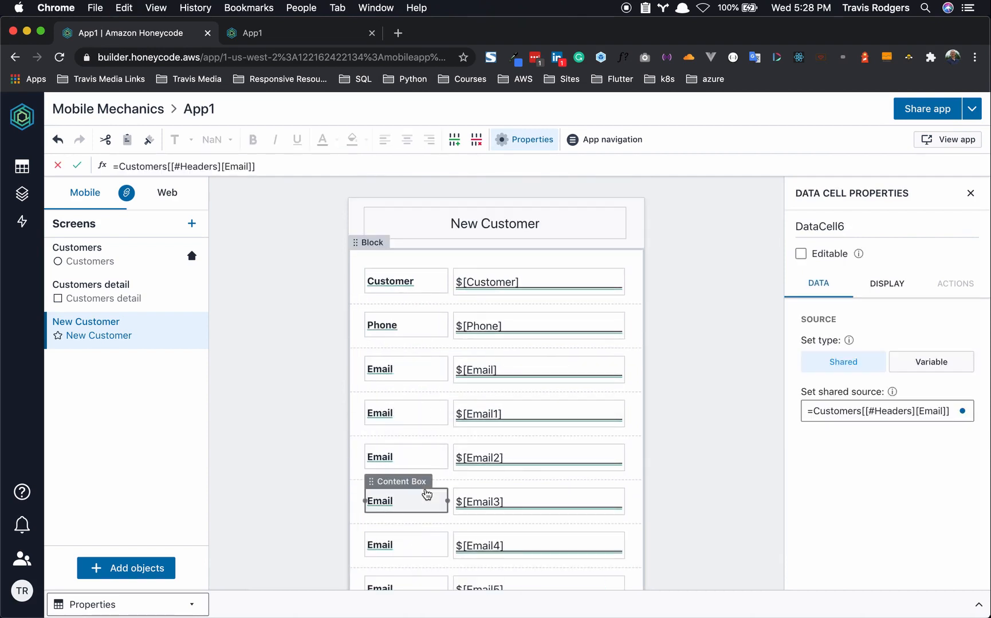
click(415, 412)
click(415, 413)
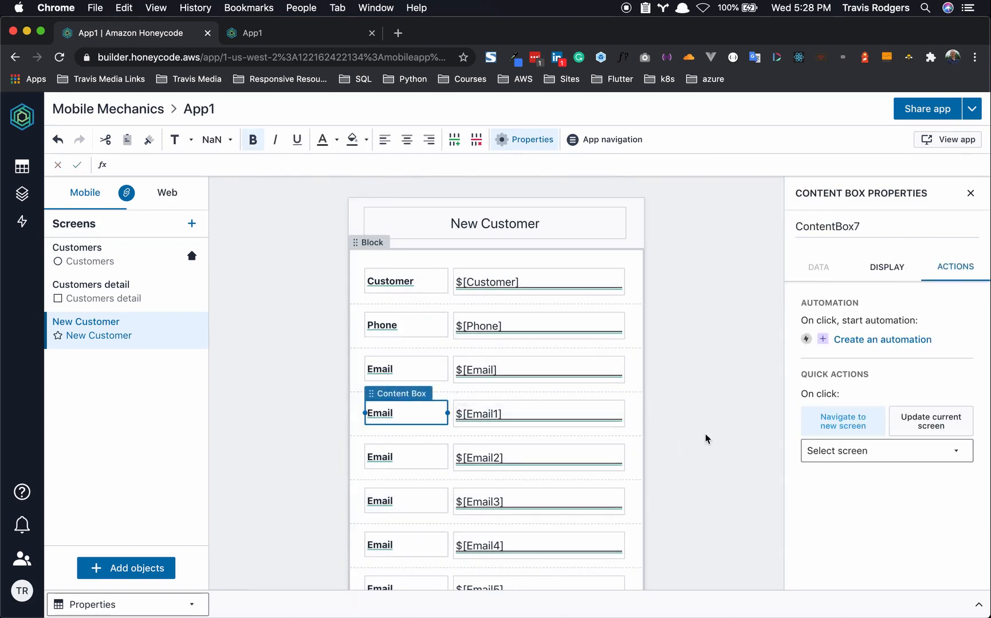
click(380, 413)
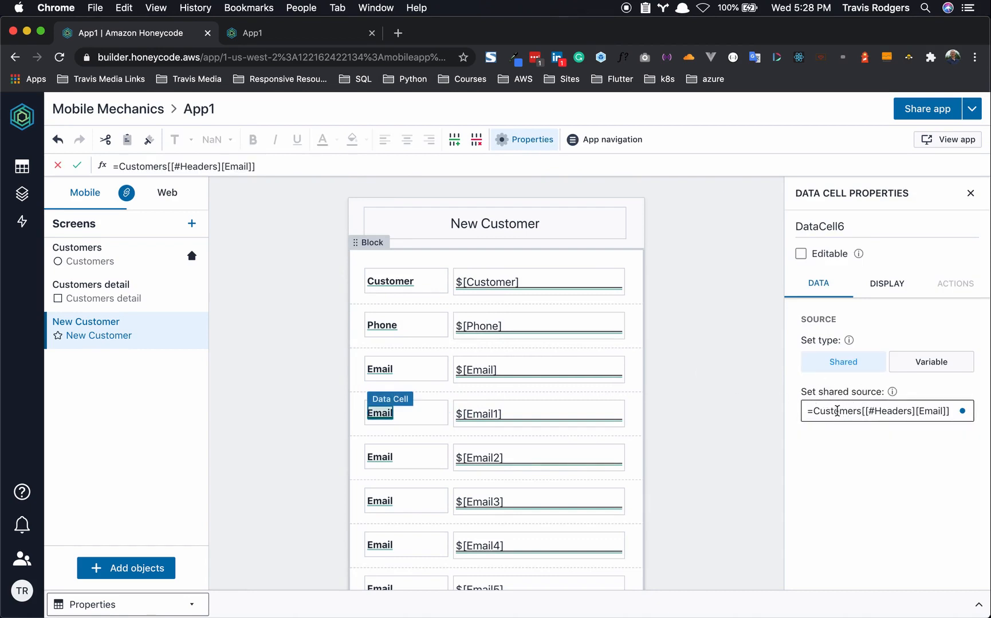
drag(814, 411, 853, 411)
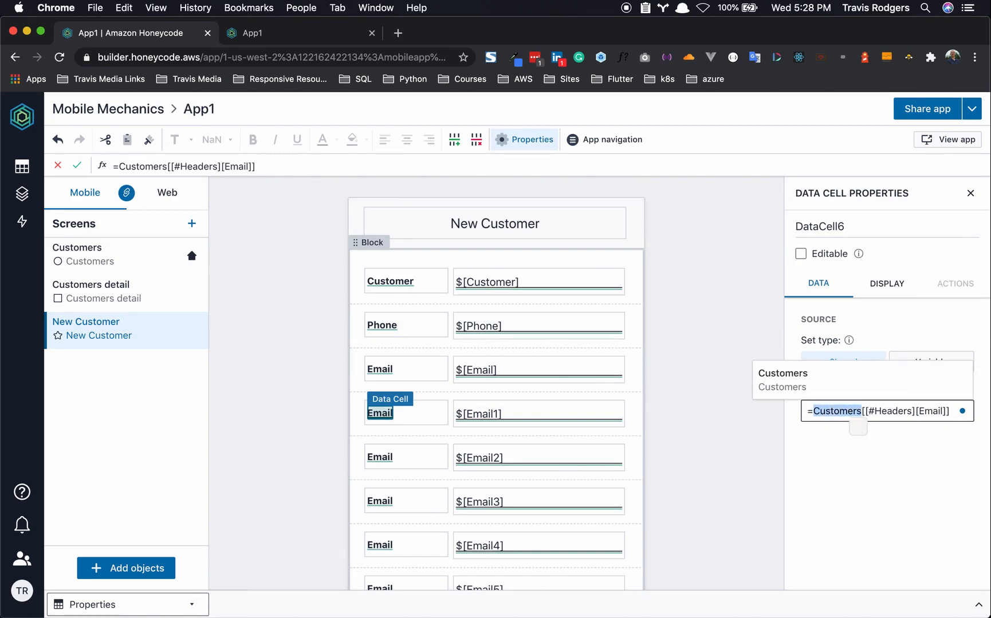
text(Properties)
drag(916, 411, 936, 412)
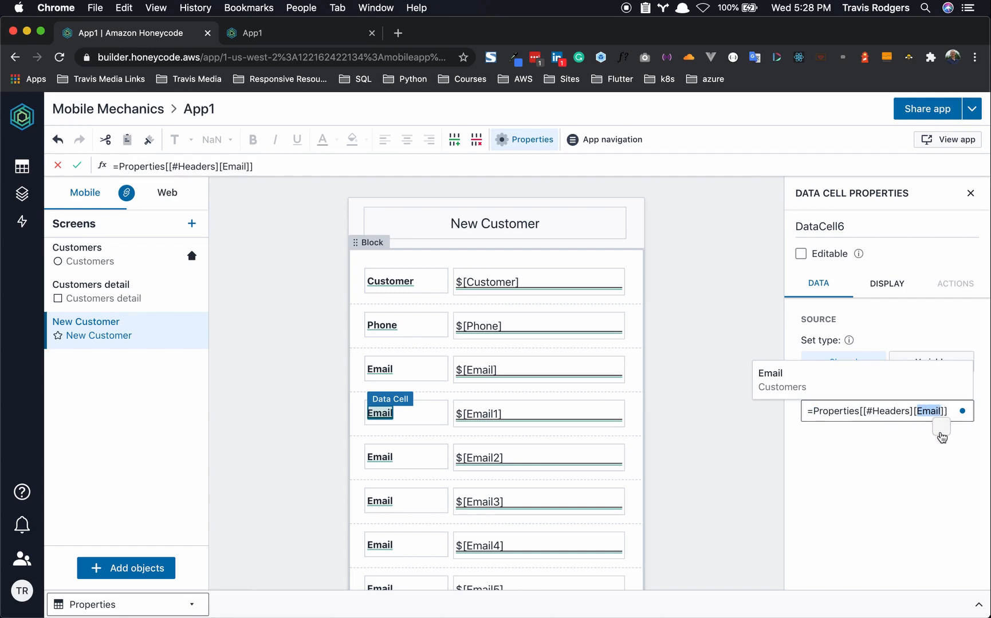
key(BackSpace)
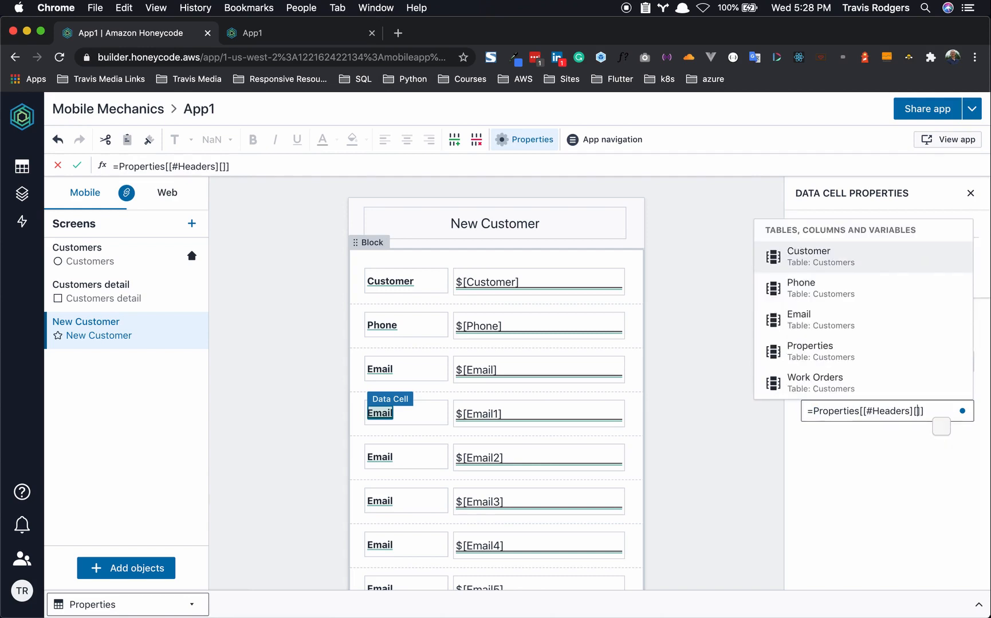
text(St)
click(840, 351)
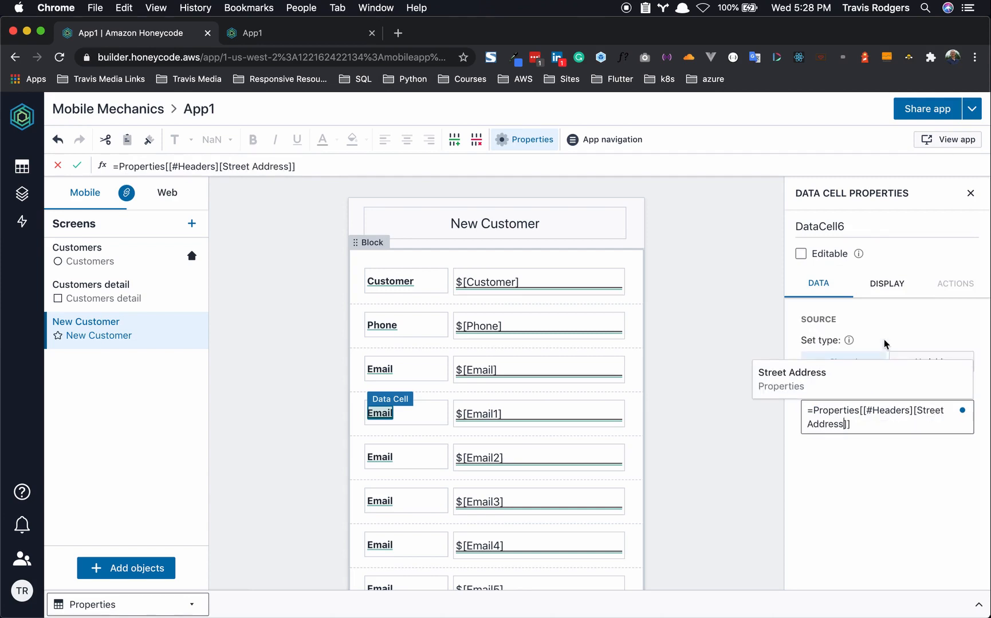
click(684, 419)
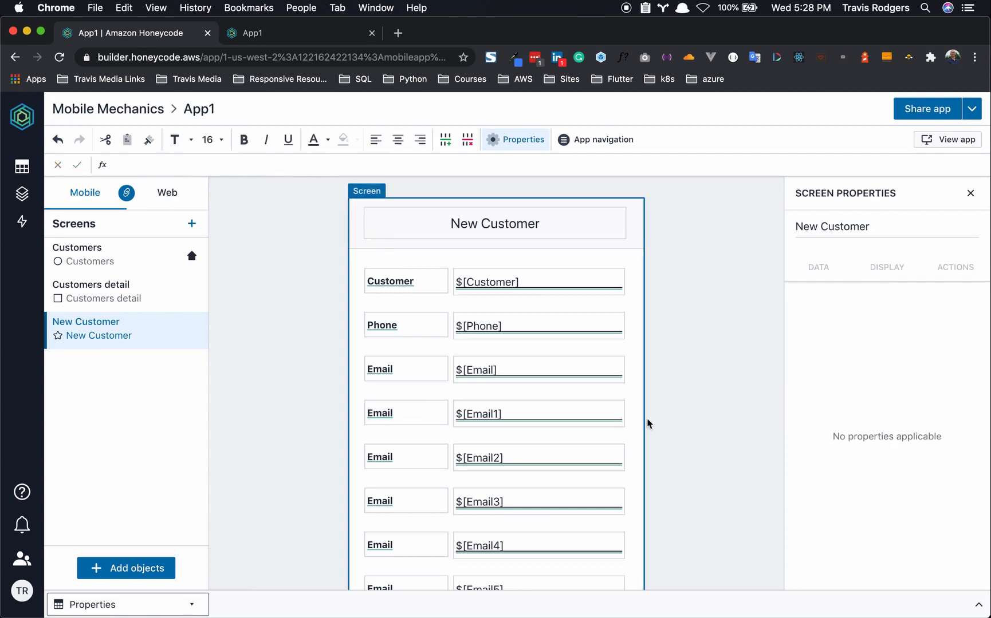
- Rename the Email1 input cell to StreetAddress, correcting the extra 's' typo
click(491, 416)
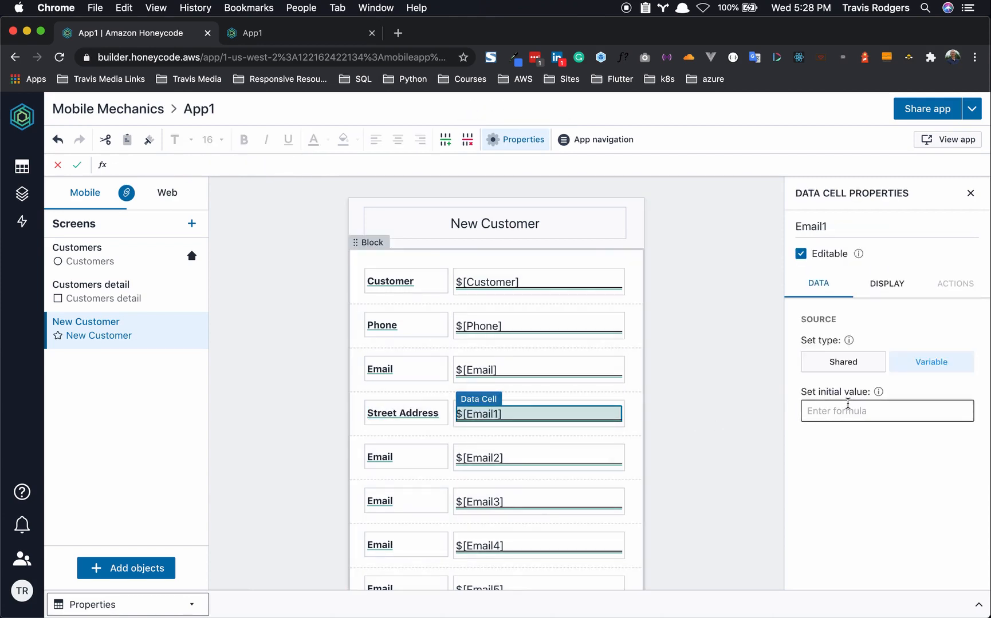
drag(830, 227, 771, 230)
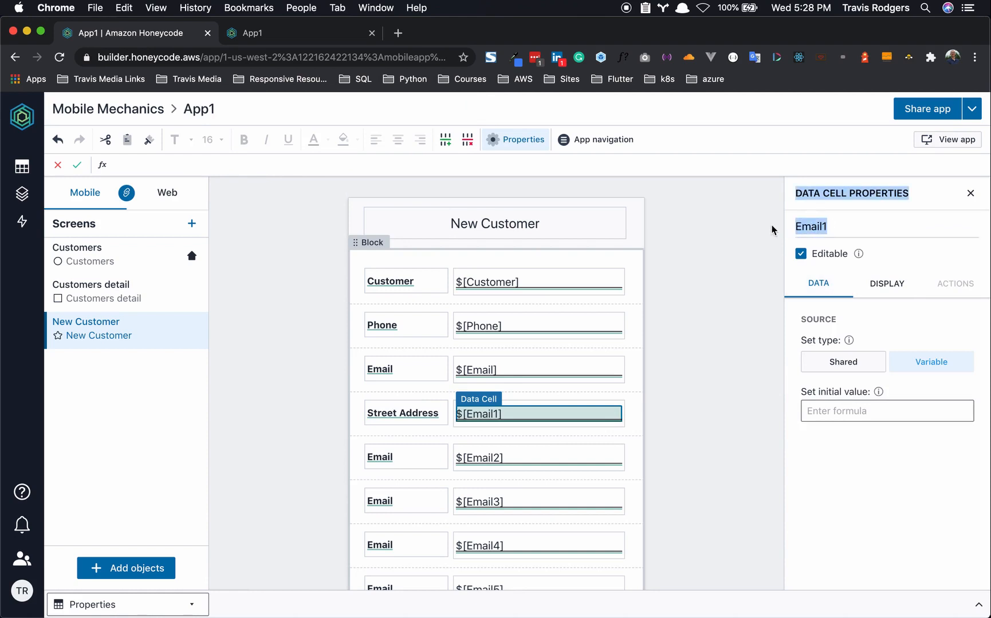
text(StreetAddresss)
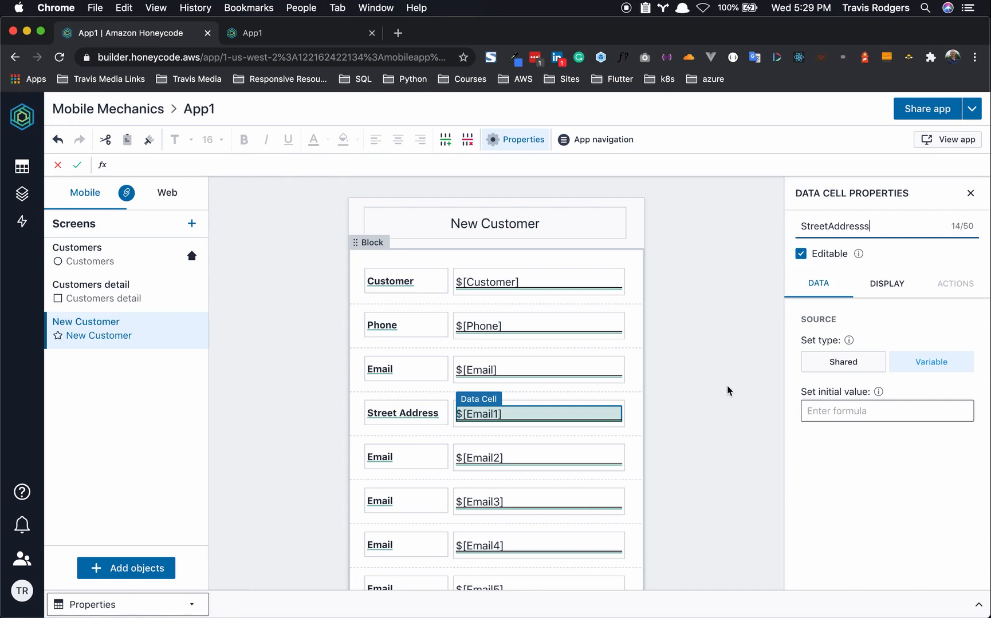
click(728, 387)
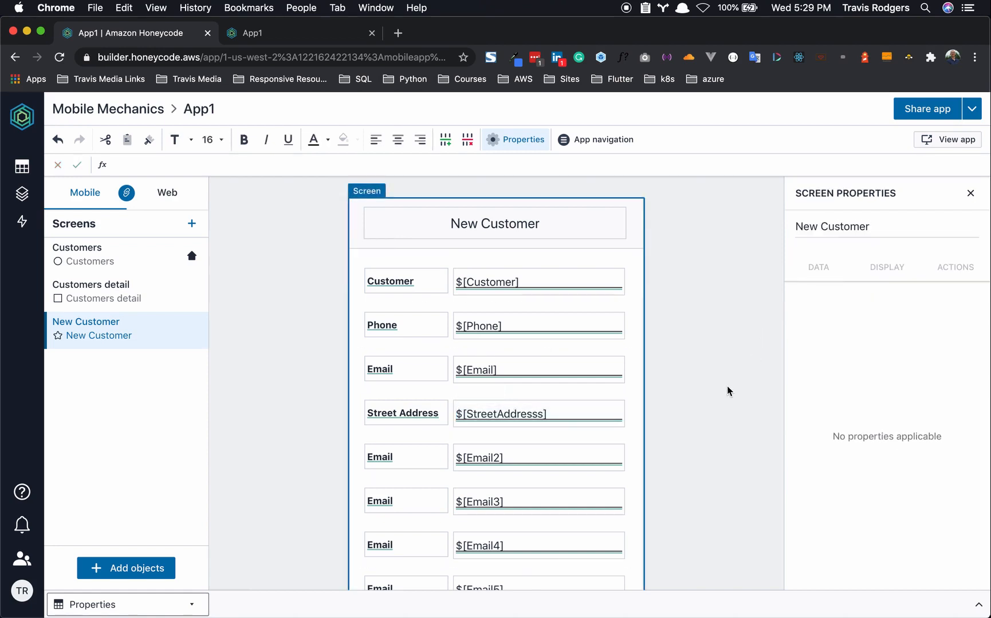
click(591, 418)
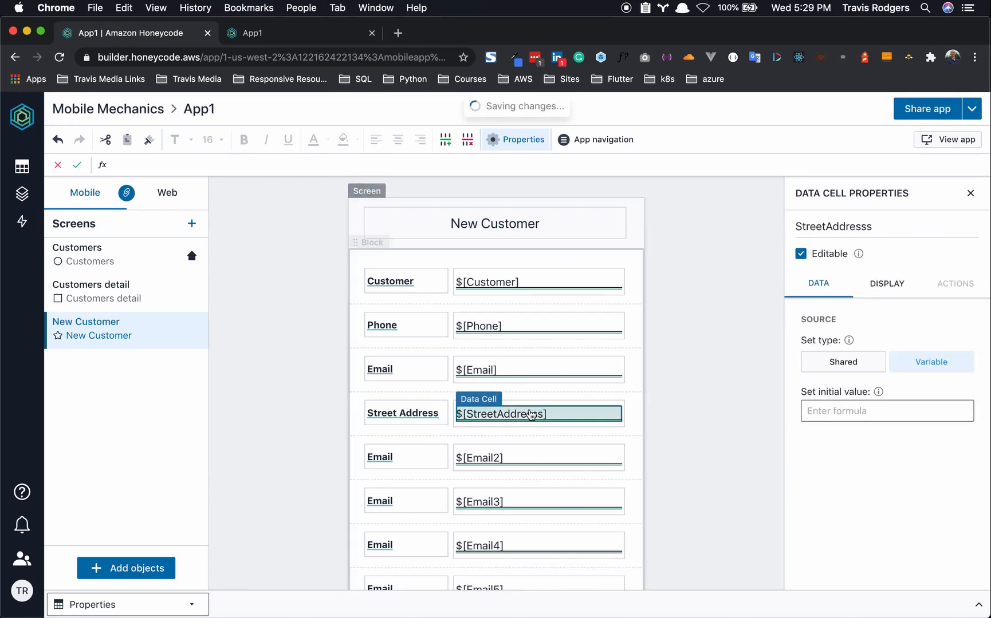
click(888, 224)
key(BackSpace)
key(BackSpace)
text(s)
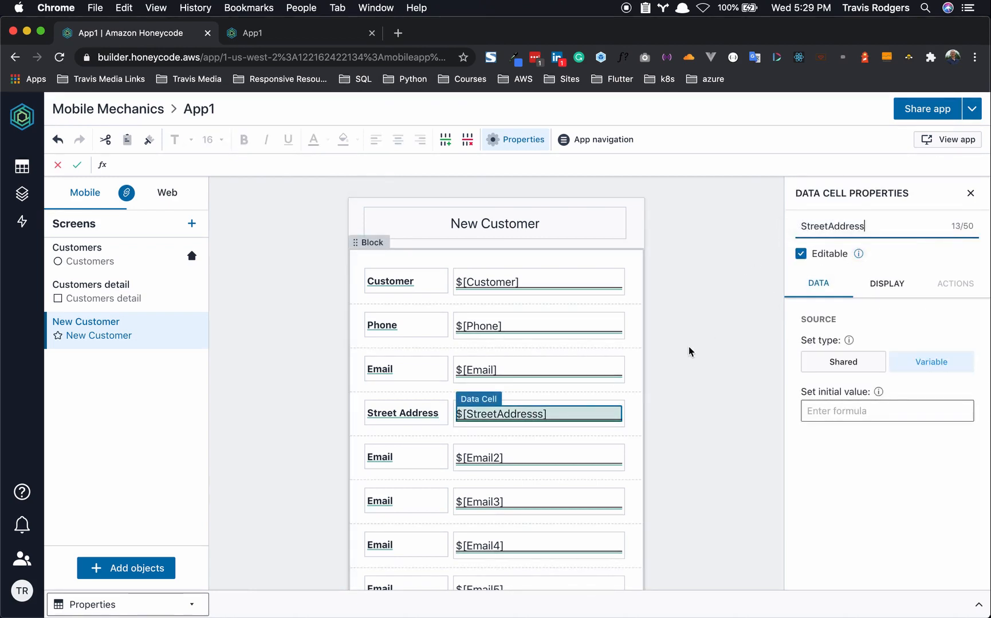
click(688, 350)
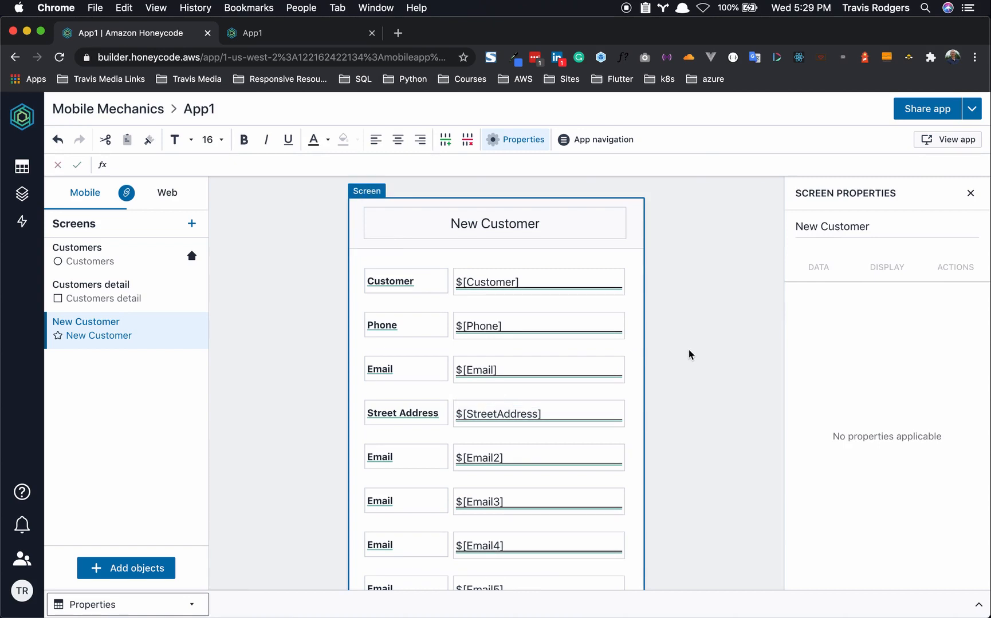
- Reuse the Street Address header formula to label the next row Suite
click(405, 463)
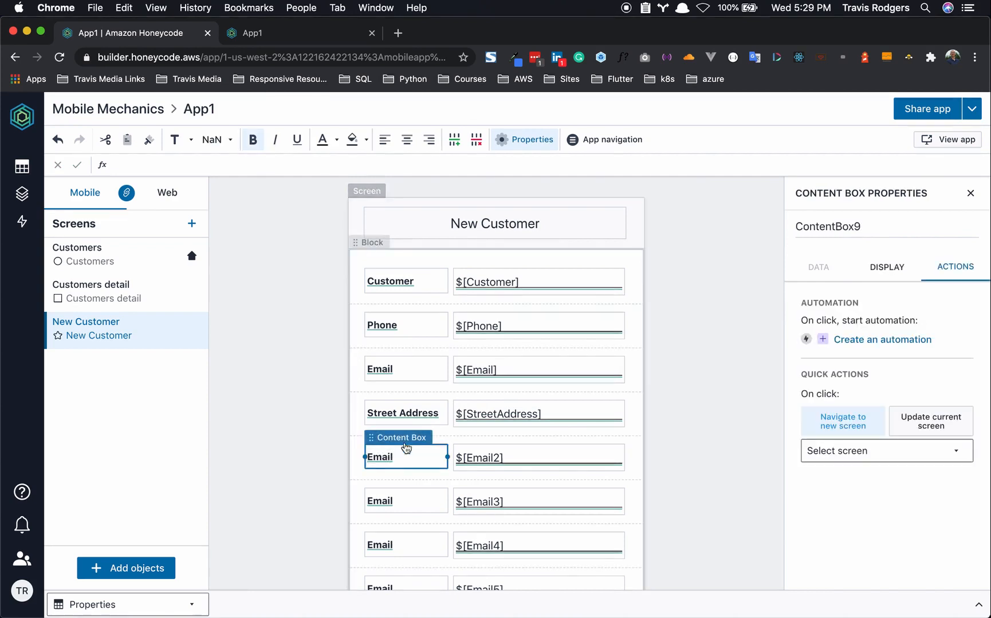
click(418, 406)
click(419, 408)
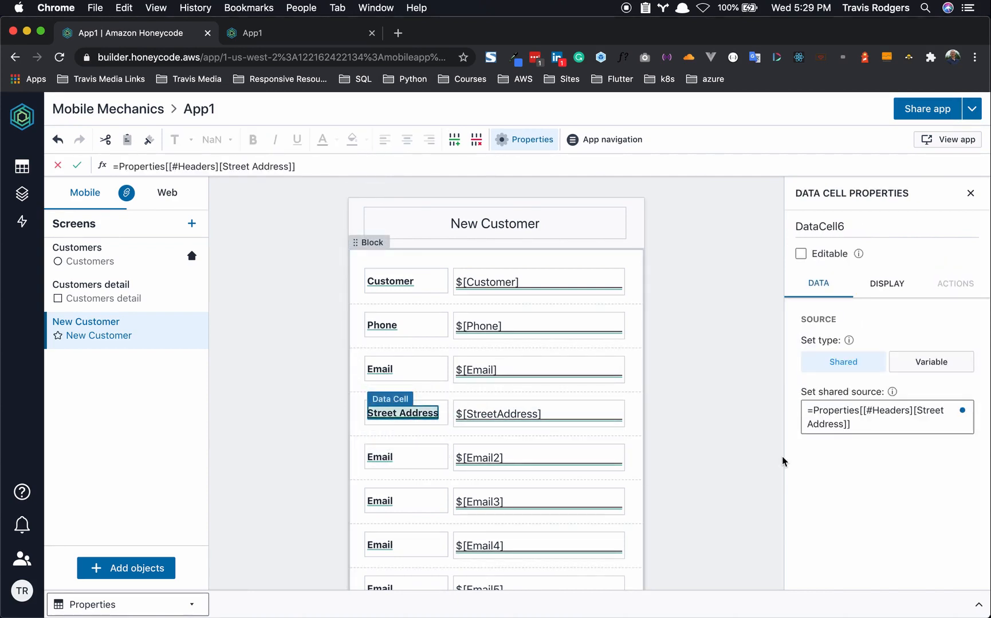
triple_click(868, 425)
key(super+c)
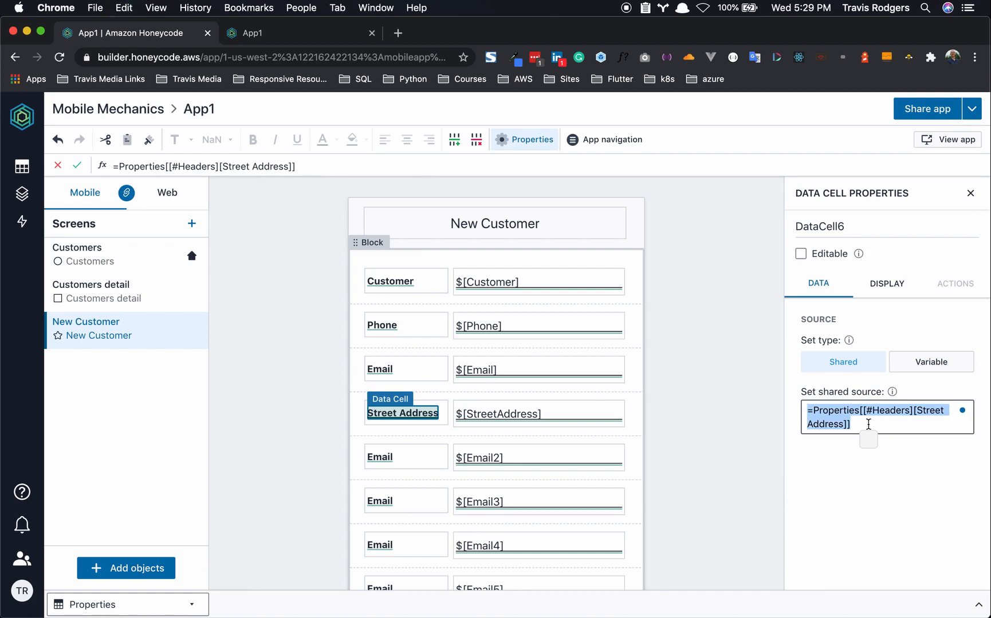
click(386, 461)
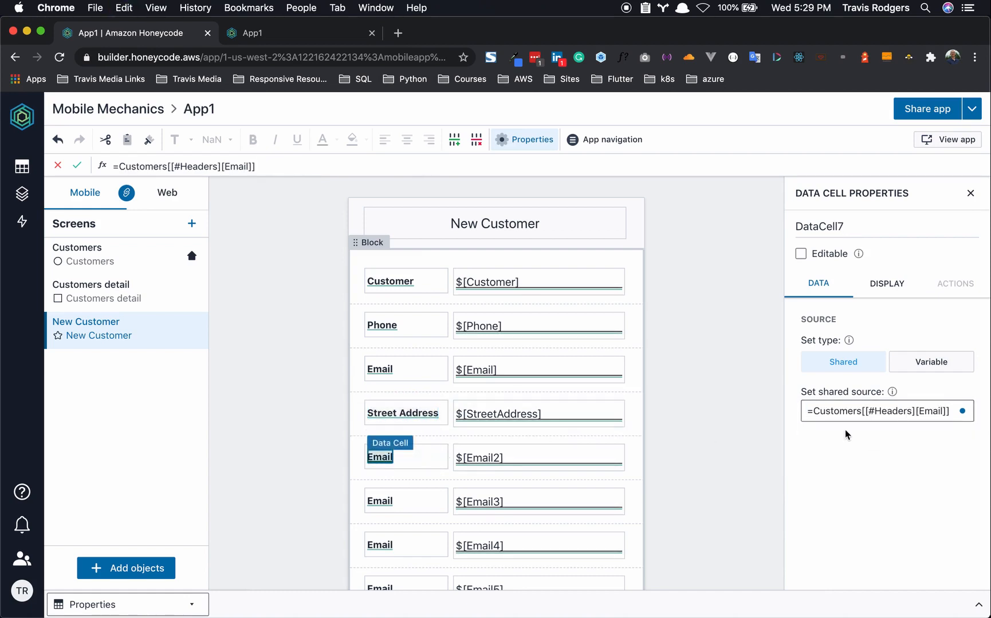
triple_click(853, 412)
key(super+v)
key(Left)
key(Left)
key(alt+BackSpace)
key(alt+BackSpace)
text(Suote)
key(BackSpace)
key(BackSpace)
key(BackSpace)
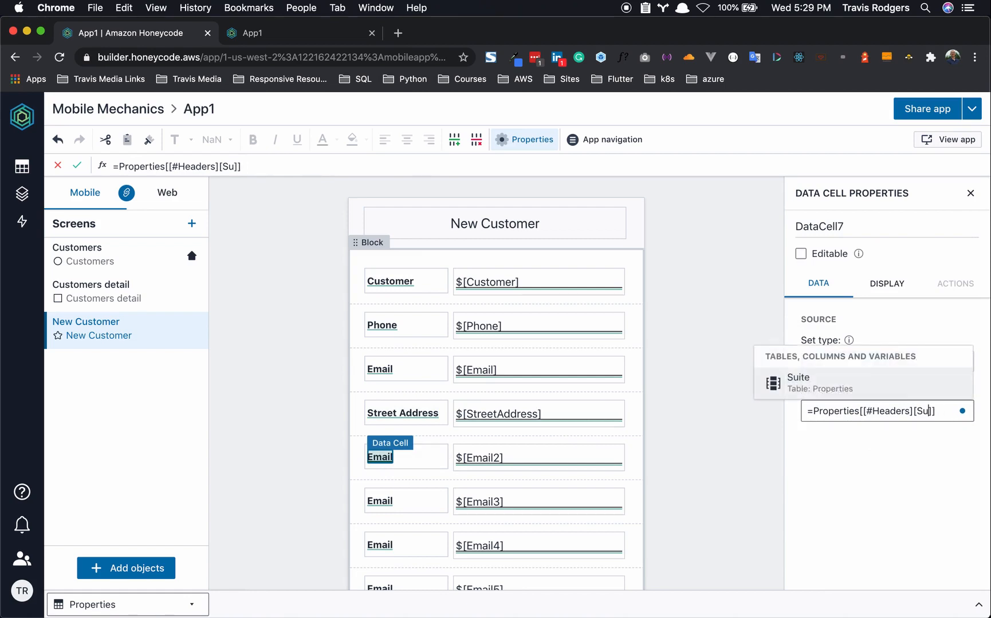
key(Return)
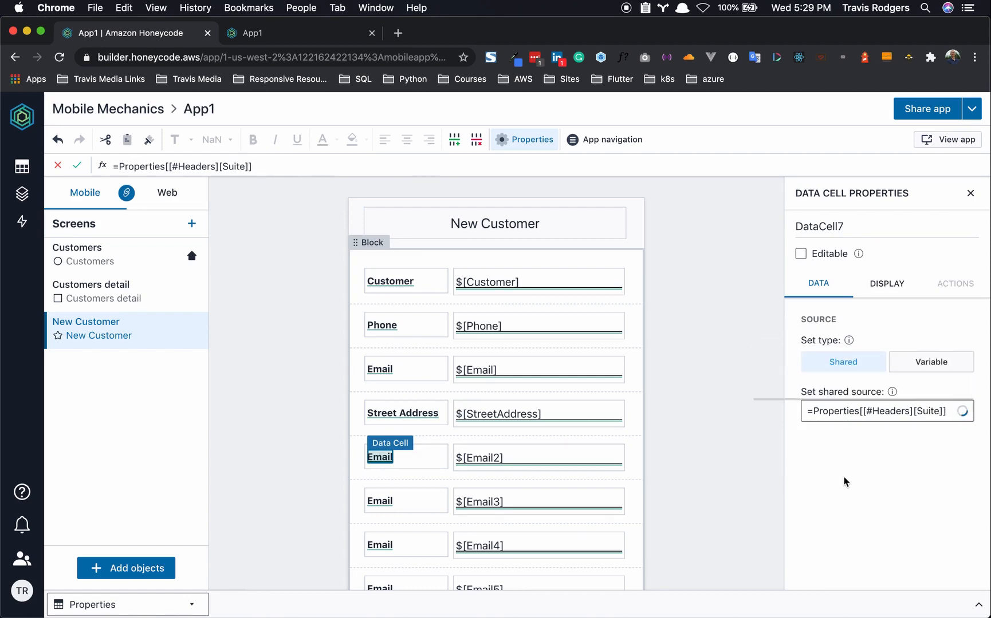
scroll(575, 487, down, 2)
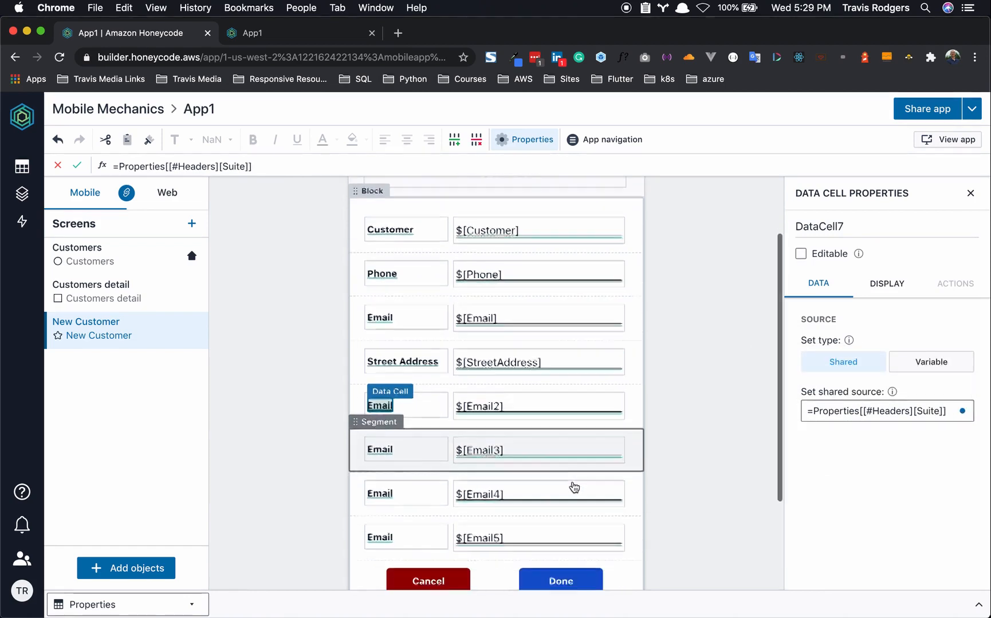
- Label the next two rows City and State with Properties header formulas
click(380, 449)
triple_click(897, 411)
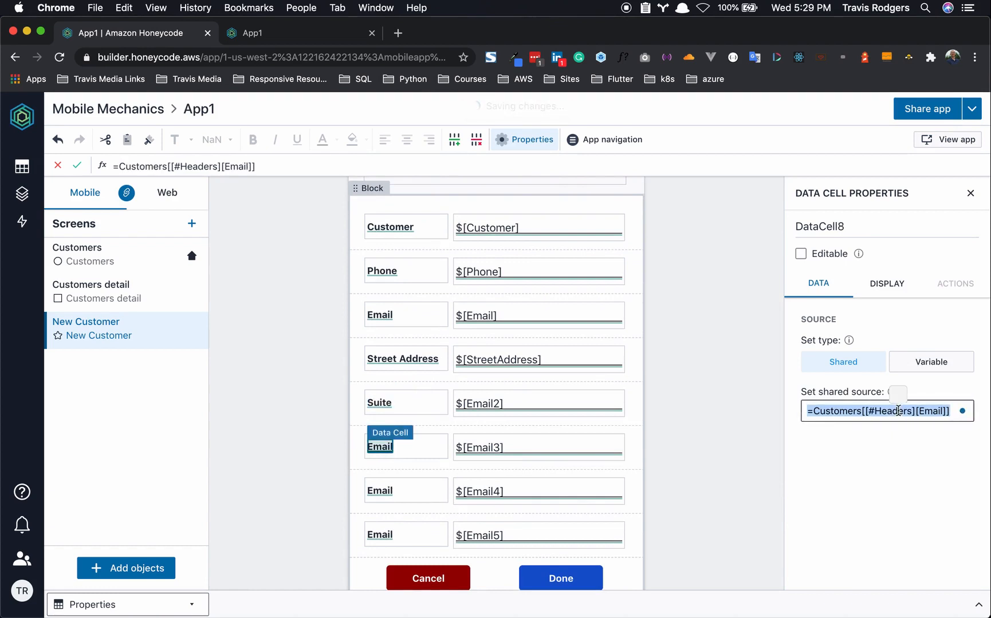
key(super+v)
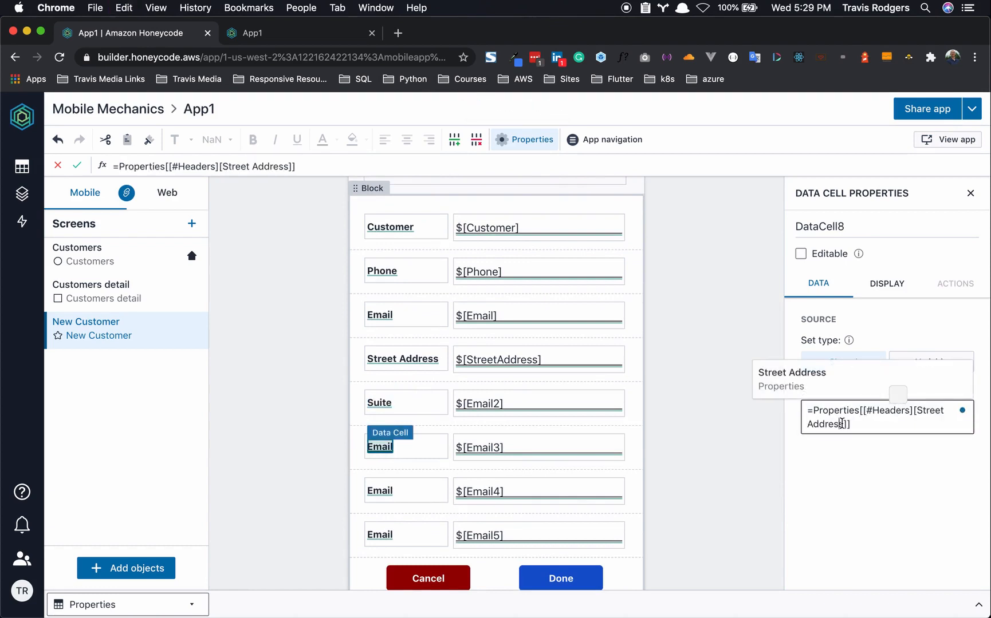
drag(841, 423, 915, 414)
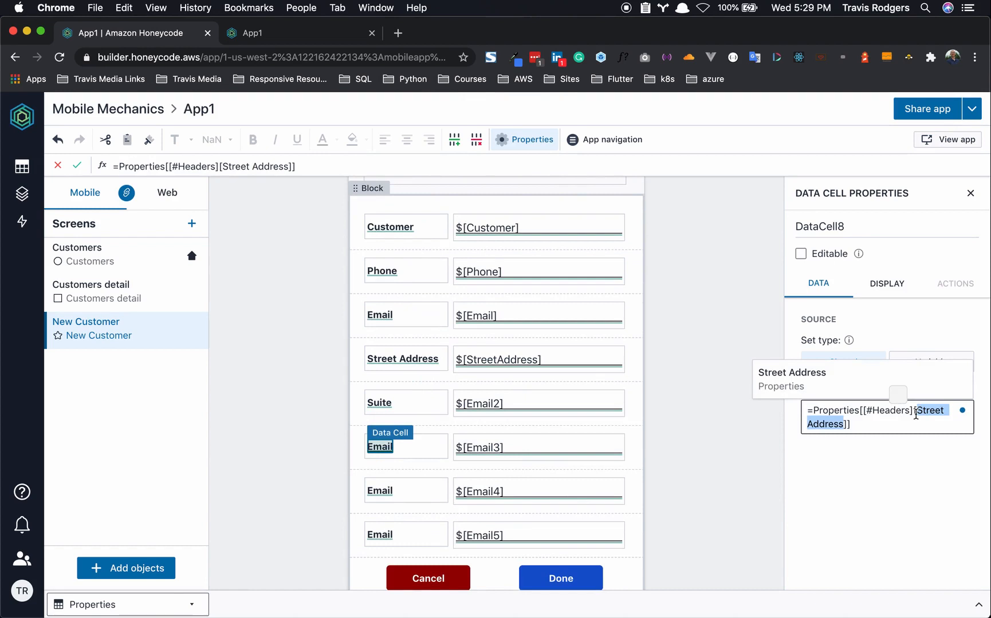
text(City)
click(861, 479)
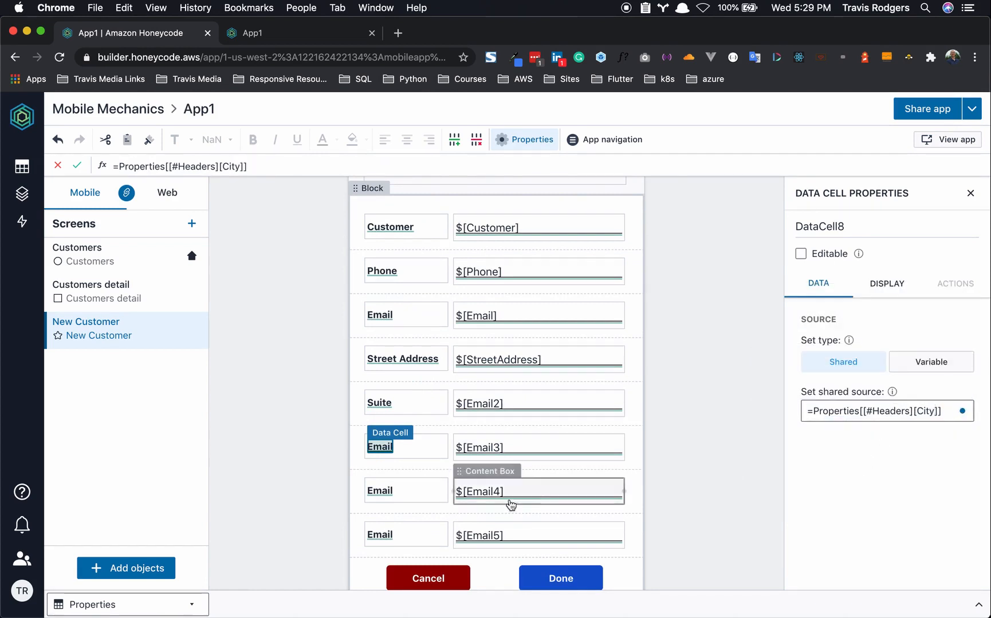
click(380, 491)
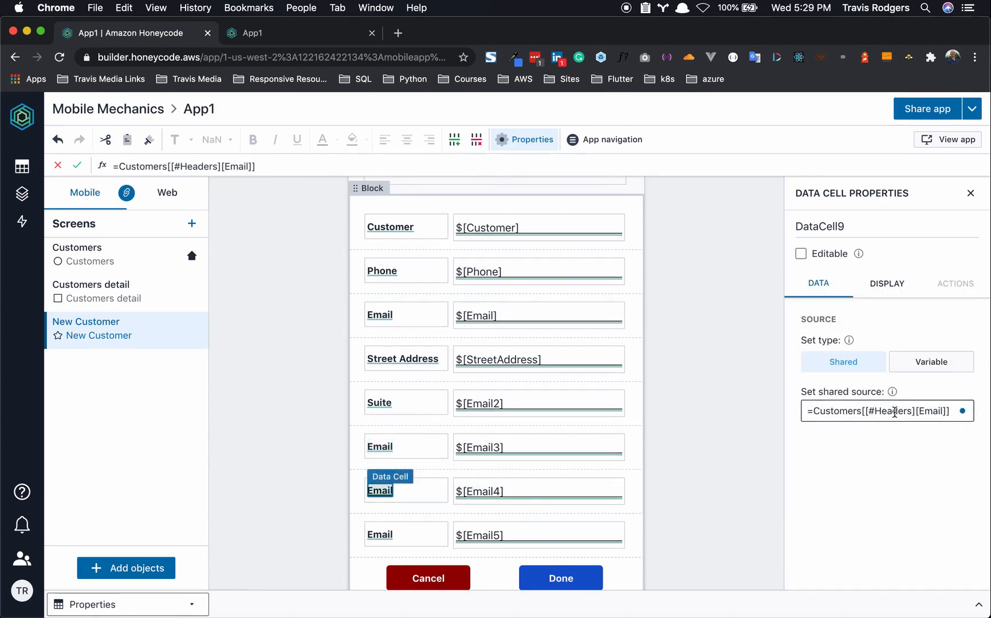
click(890, 407)
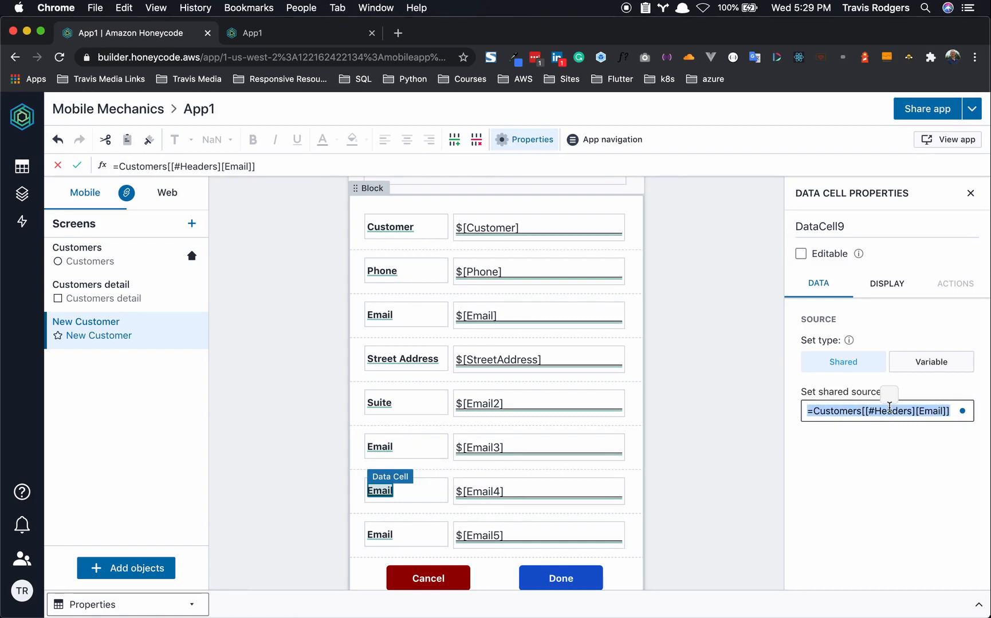
key(super+v)
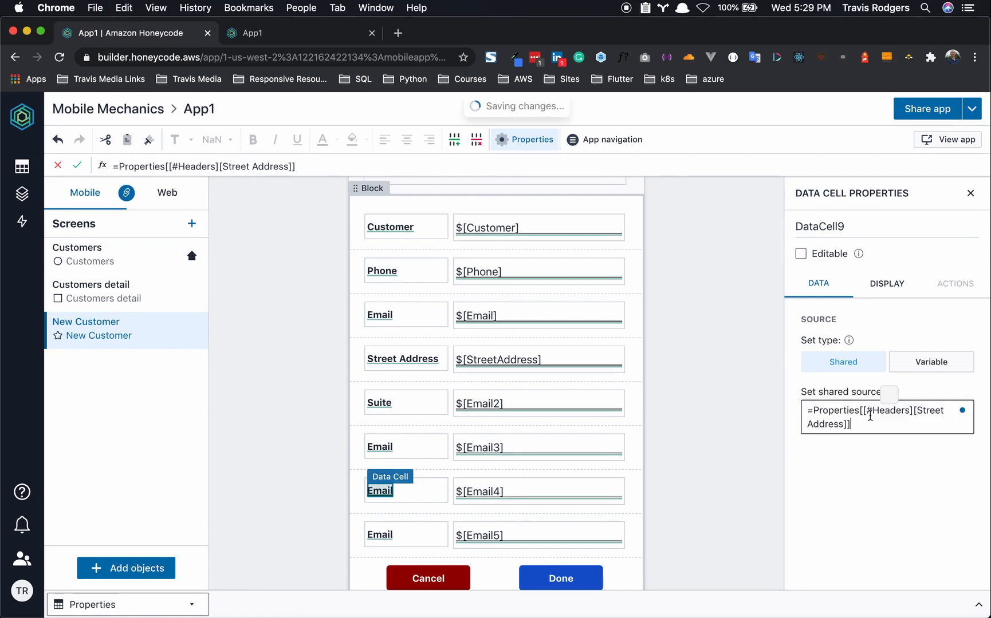
drag(916, 410, 849, 423)
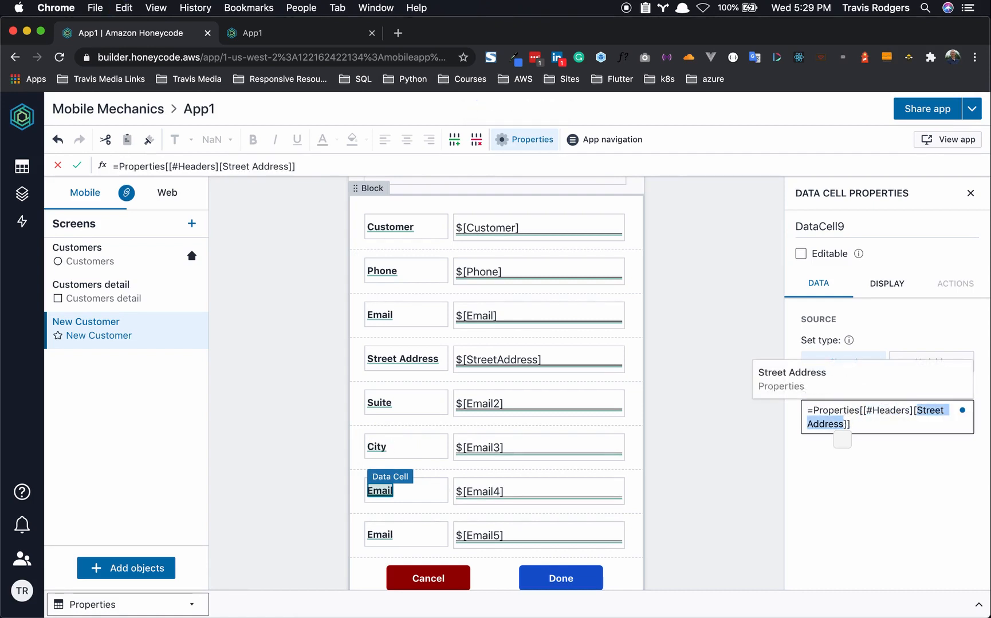
text(State)
click(745, 467)
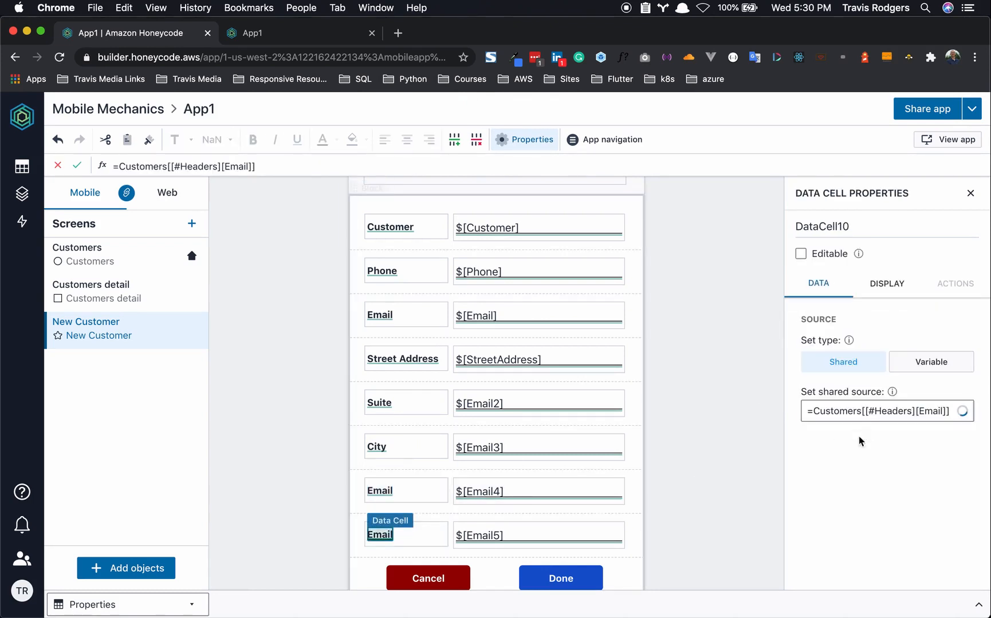
- Set the last row's label formula to the Properties Zip header
triple_click(881, 411)
key(super+v)
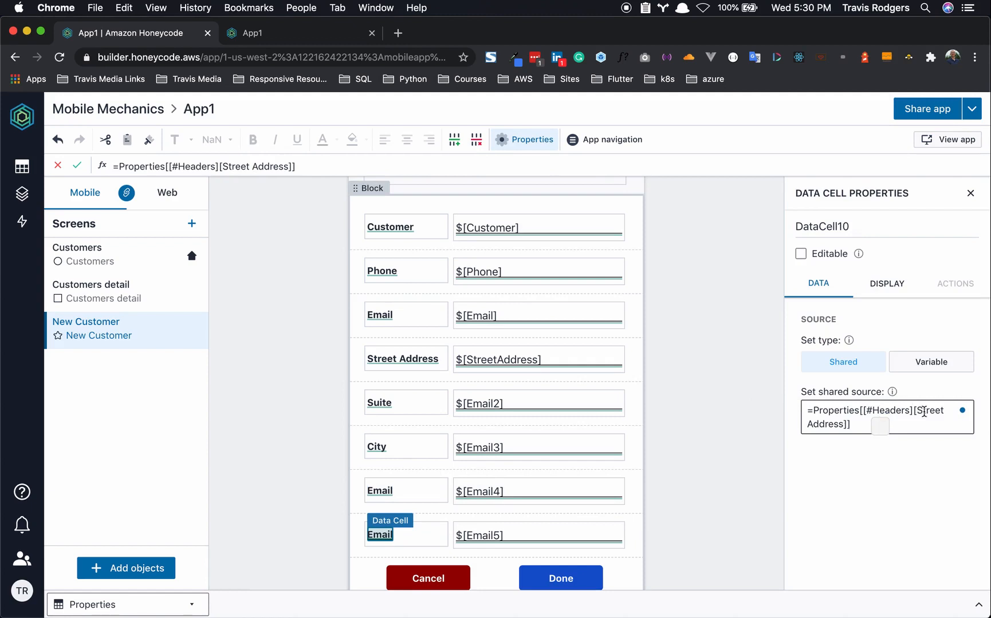
drag(916, 410, 843, 422)
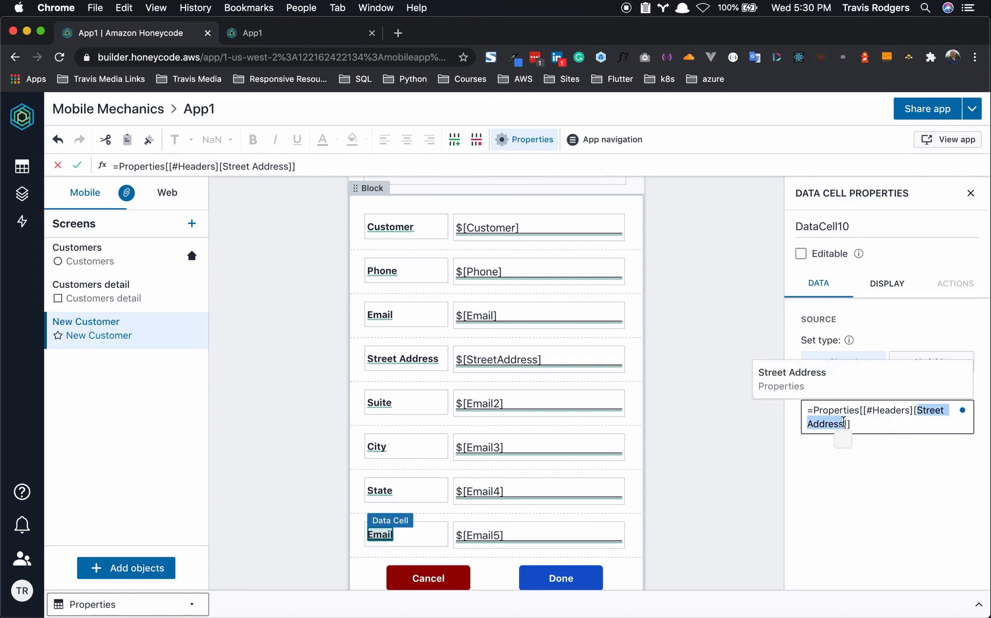
text(Zip)
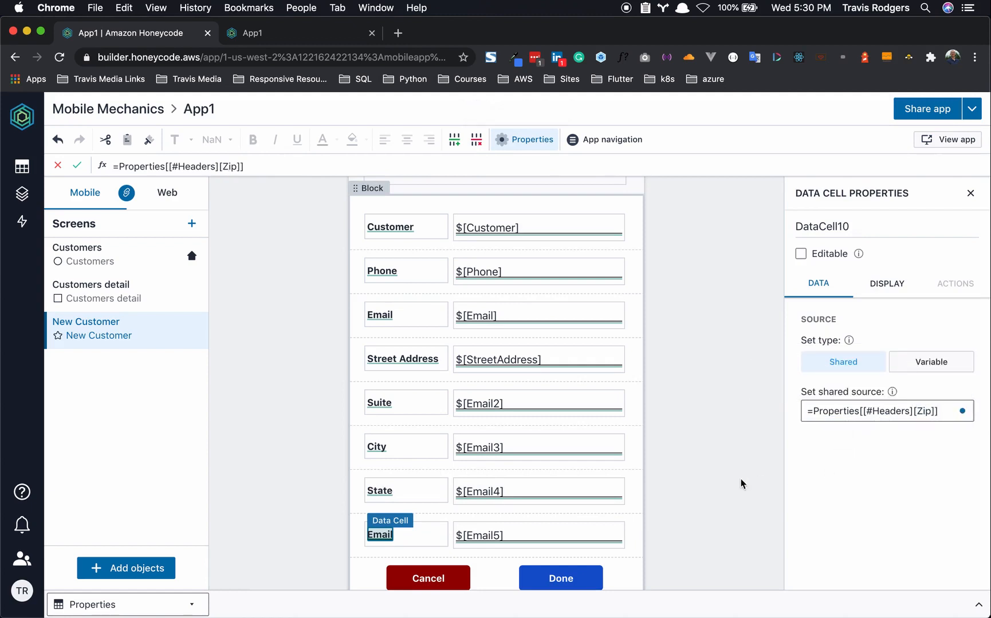
click(741, 480)
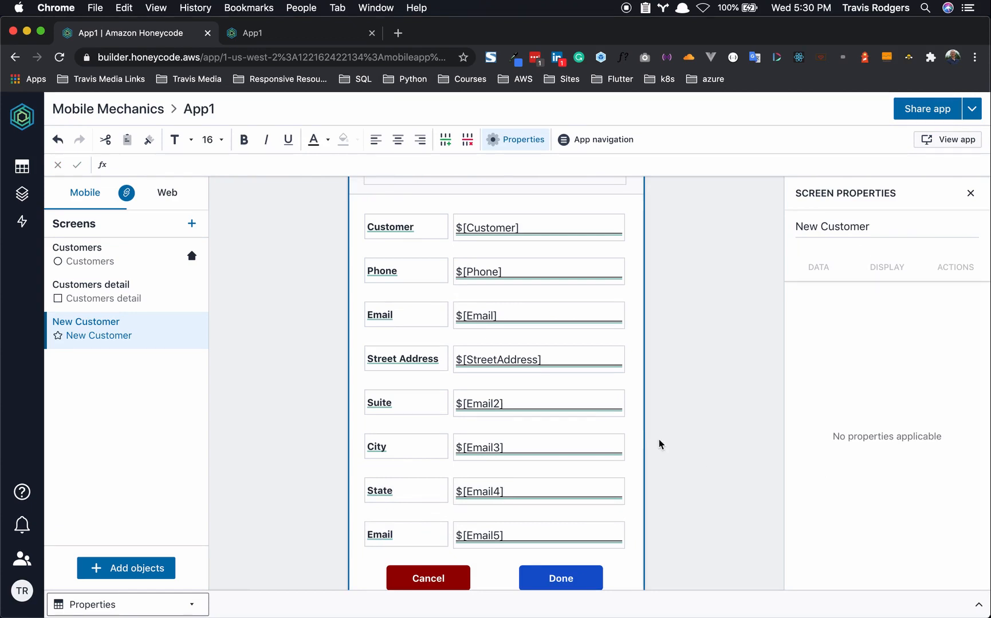
- Rename the Email2 and Email3 input cells to Suite and City
click(492, 408)
click(834, 228)
drag(834, 228, 793, 229)
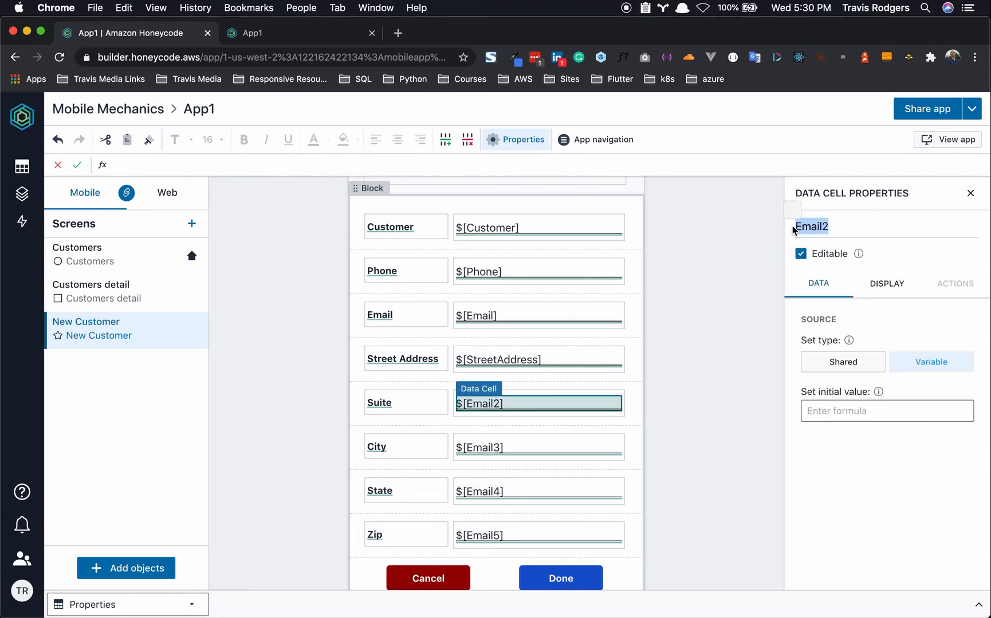
text(Suite)
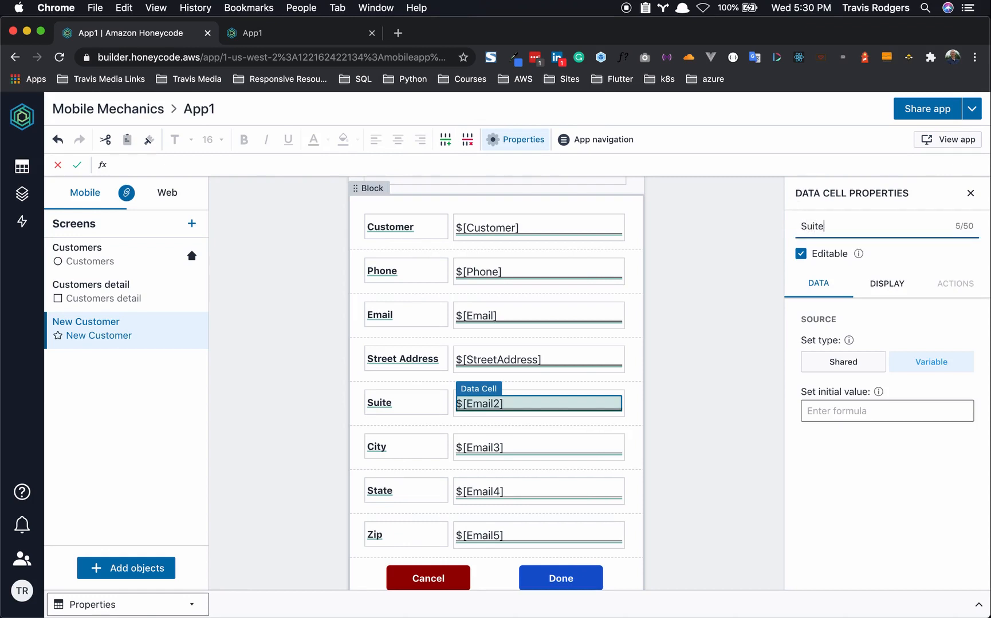
click(483, 447)
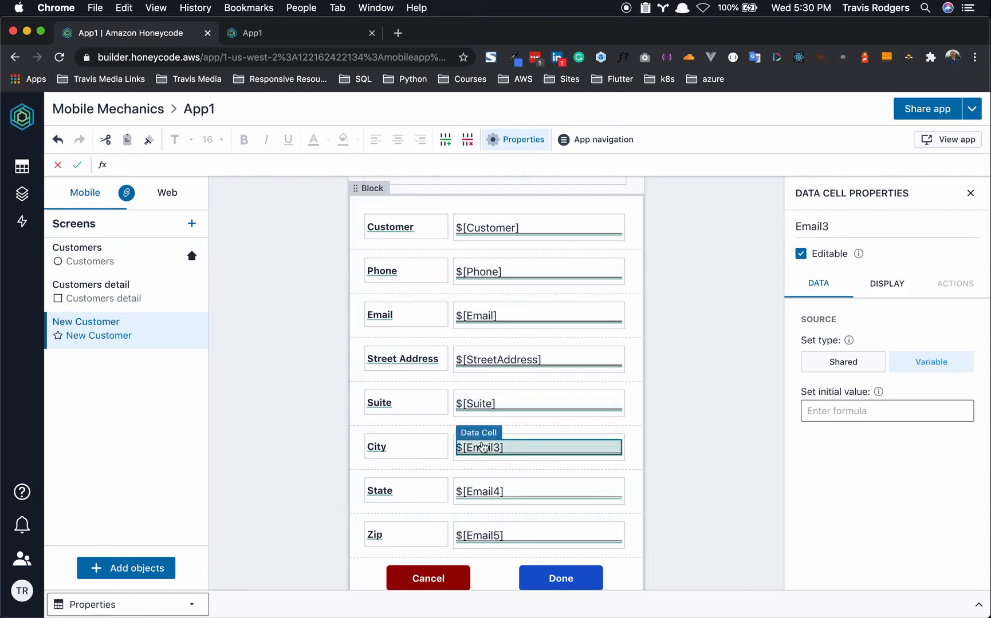
click(841, 224)
key(BackSpace)
key(BackSpace)
key(BackSpace)
key(BackSpace)
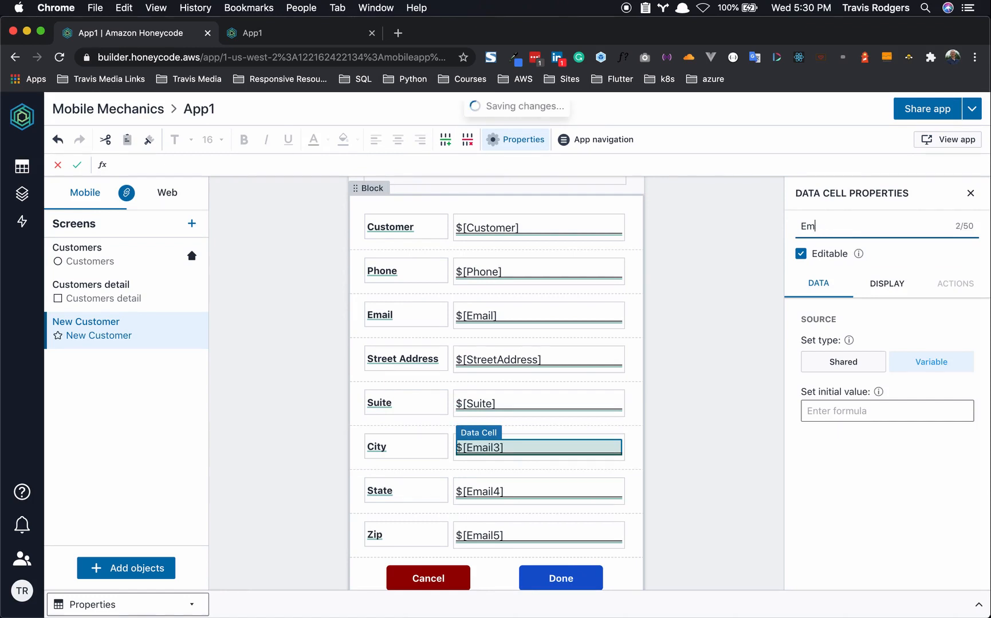
text(a)
key(BackSpace)
key(BackSpace)
key(BackSpace)
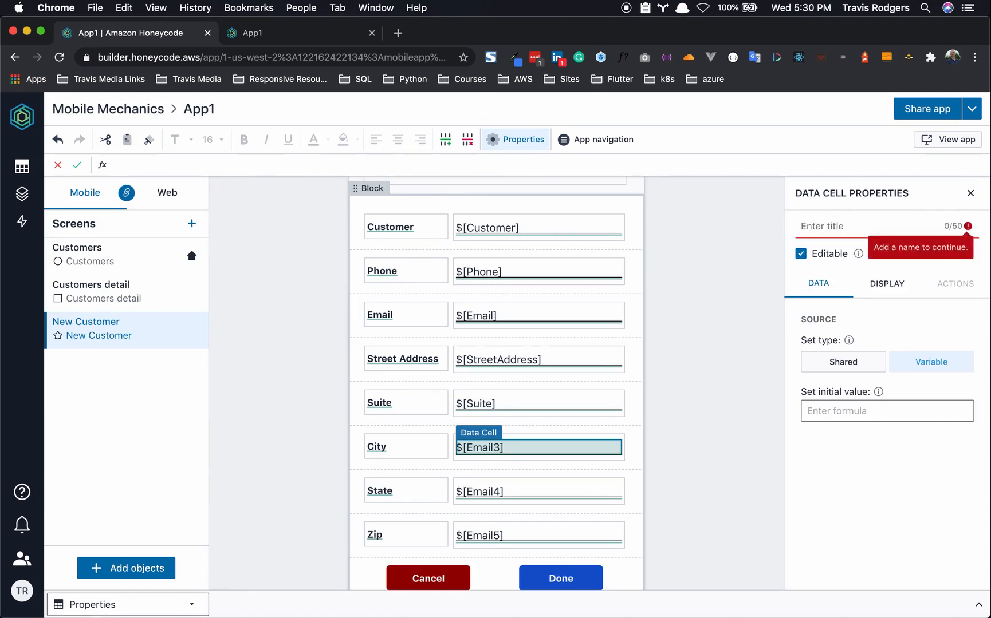
text(City)
click(671, 387)
- Rename the Email4 and Email5 input cells to State and Zip
click(483, 496)
click(840, 226)
key(BackSpace)
key(BackSpace)
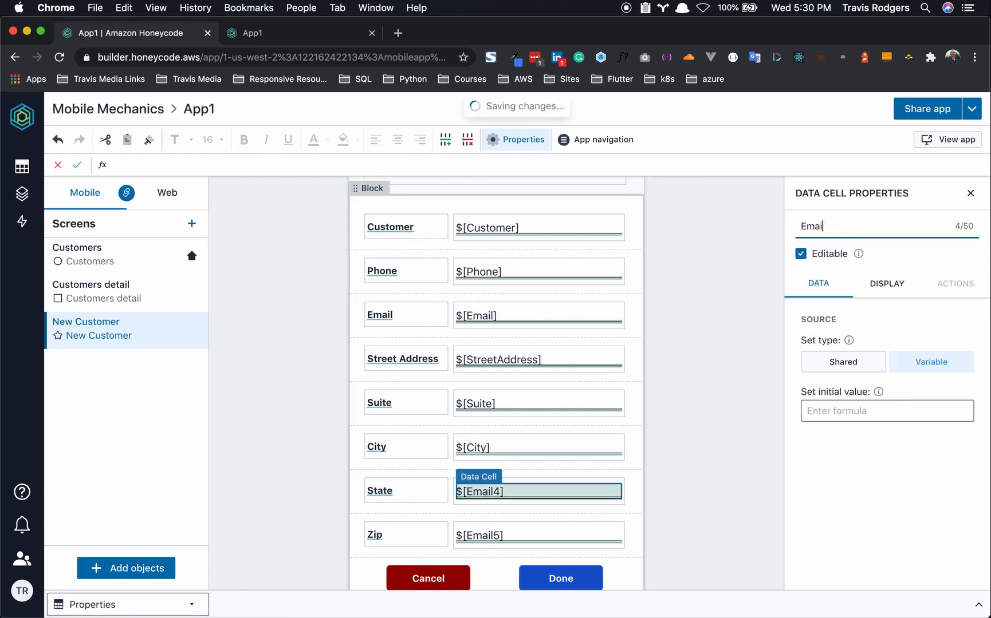
key(BackSpace)
key(BackSpace)
key(BackSpace)
key(BackSpace)
text(State)
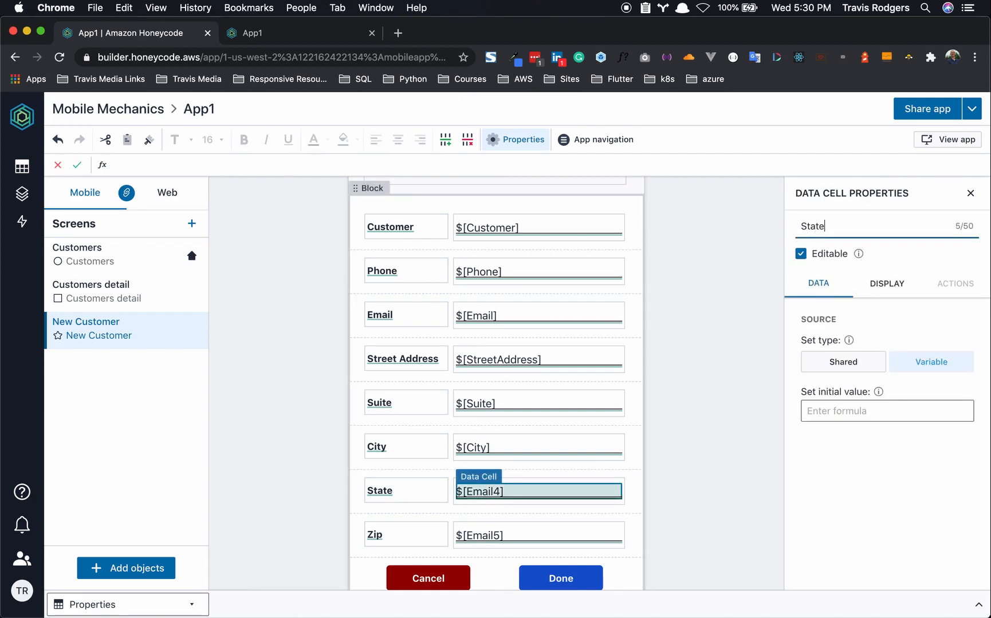
click(479, 537)
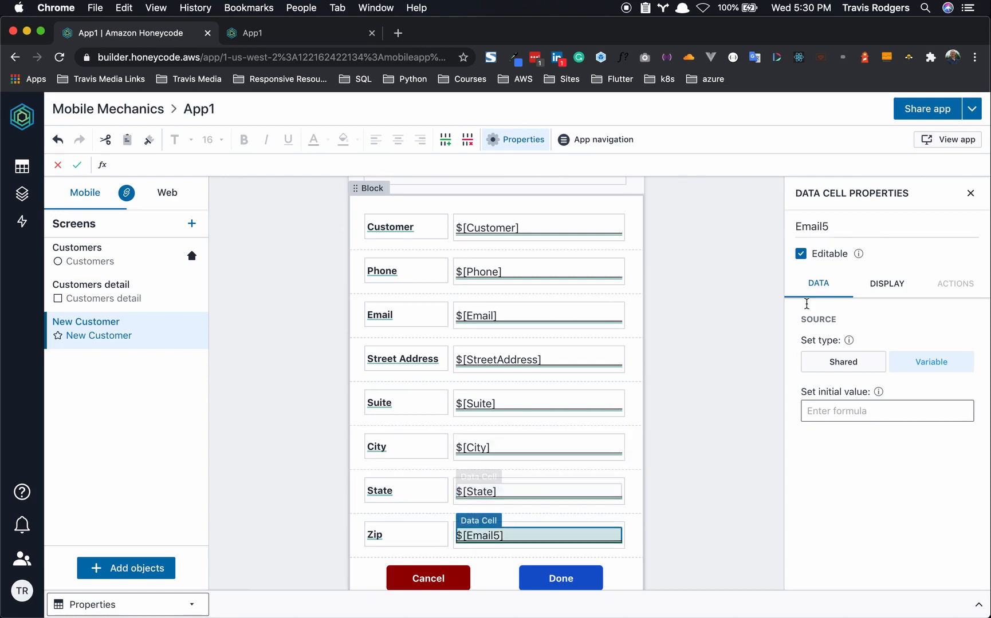
click(840, 227)
key(BackSpace)
key(BackSpace)
key(BackSpace)
key(BackSpace)
key(BackSpace)
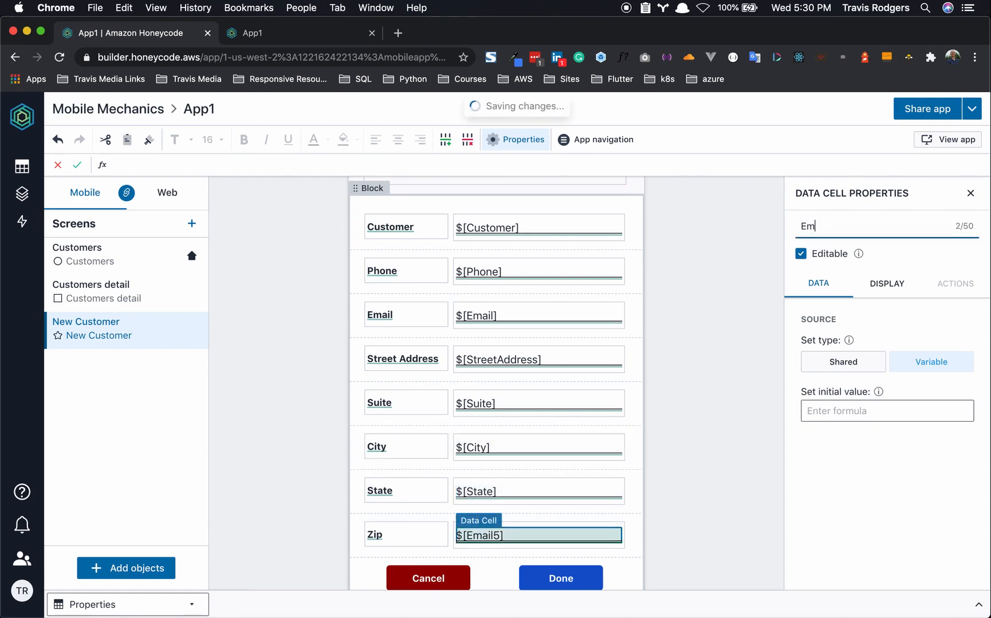
key(BackSpace)
key(BackSpace)
key(BackSpace)
key(BackSpace)
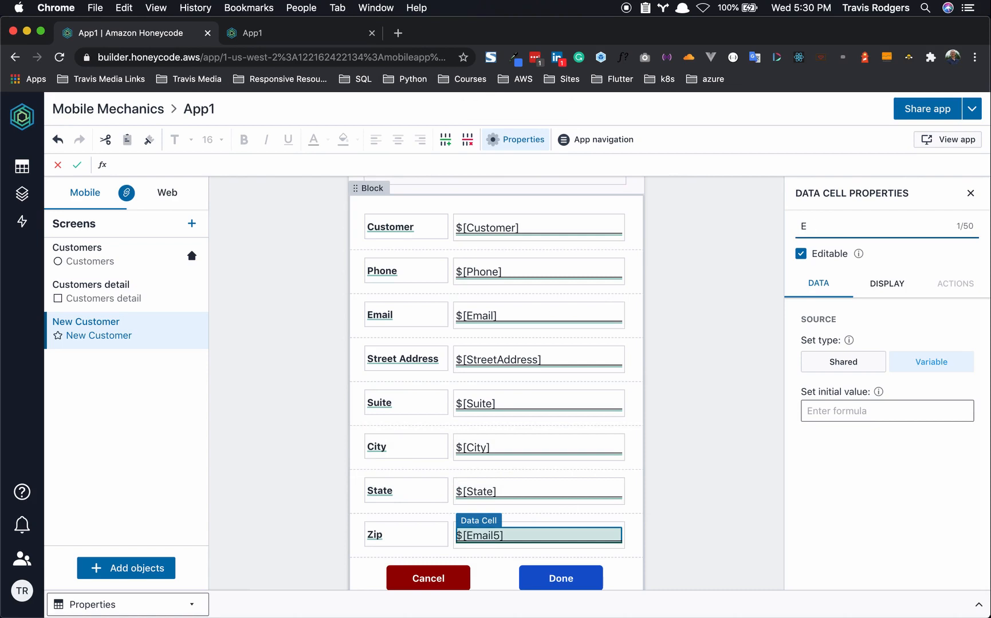
text(Zip)
click(730, 374)
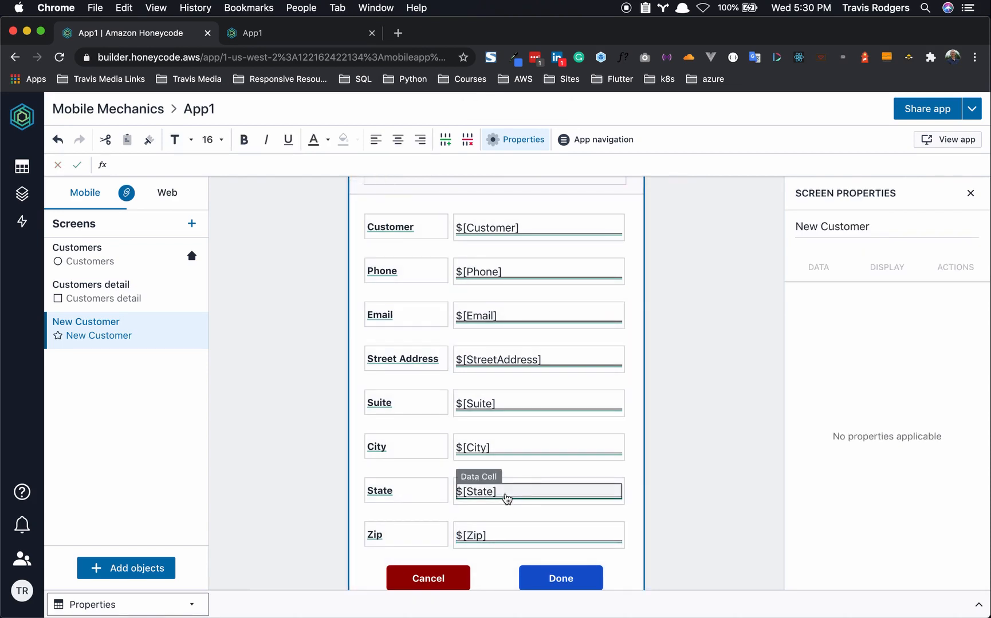
click(507, 502)
click(854, 366)
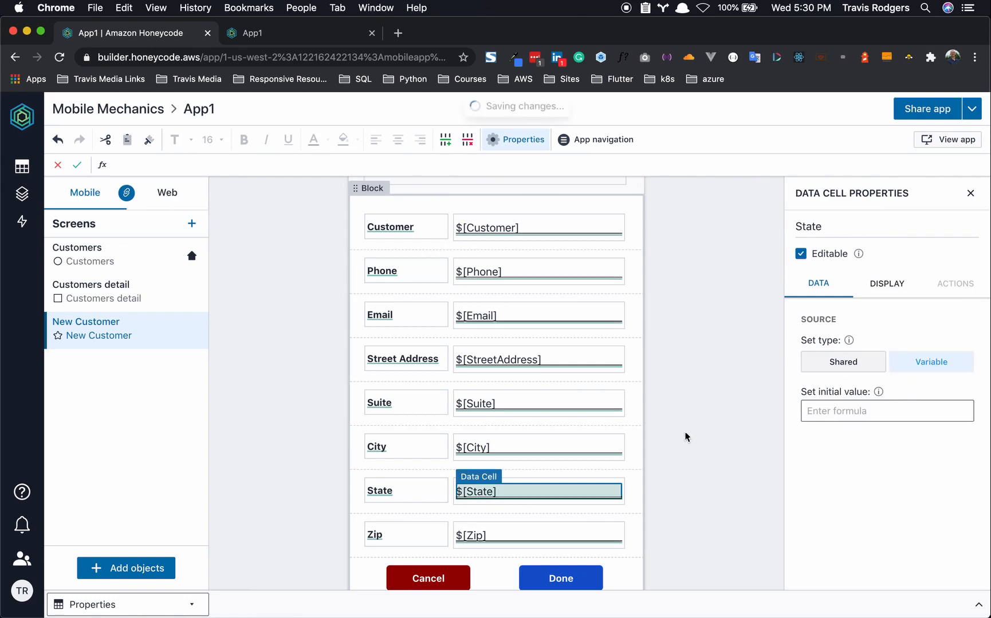
click(684, 436)
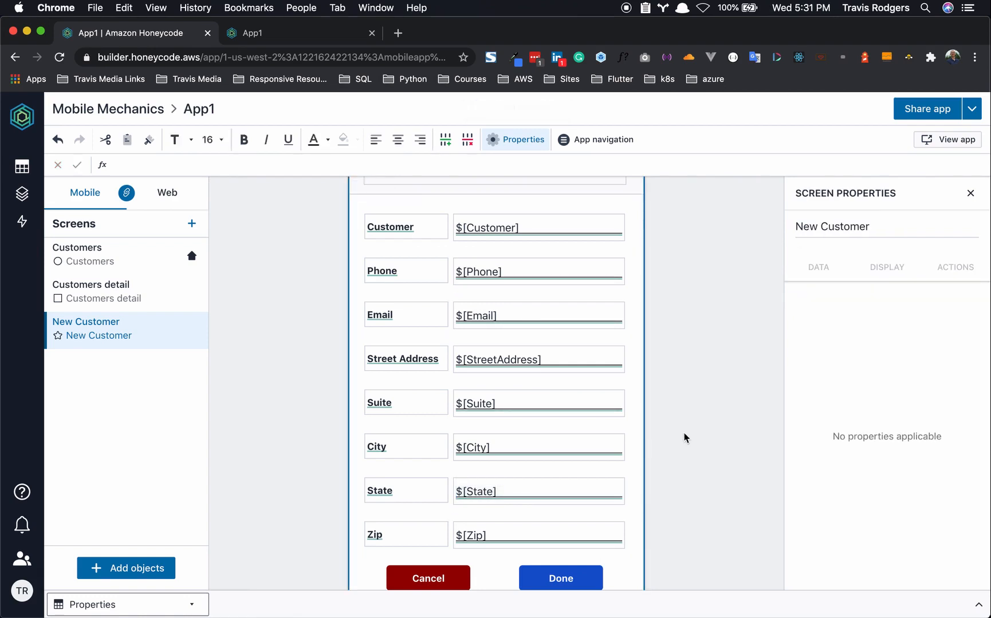
- Scroll to the bottom of the form and select the Done button to view its automation
scroll(541, 325, up, 2)
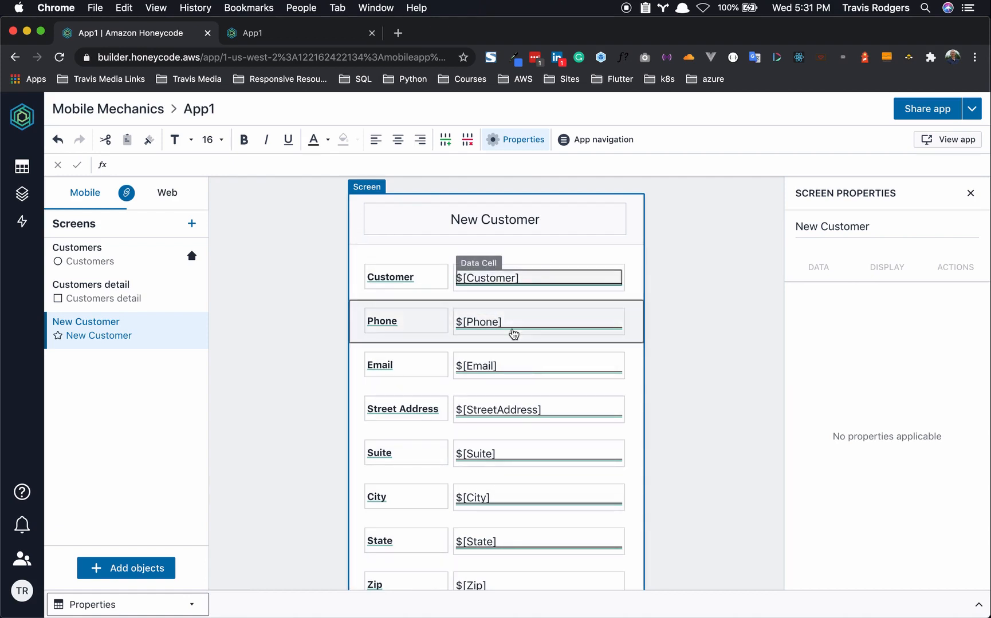
scroll(517, 390, down, 3)
scroll(518, 390, up, 3)
scroll(517, 390, down, 3)
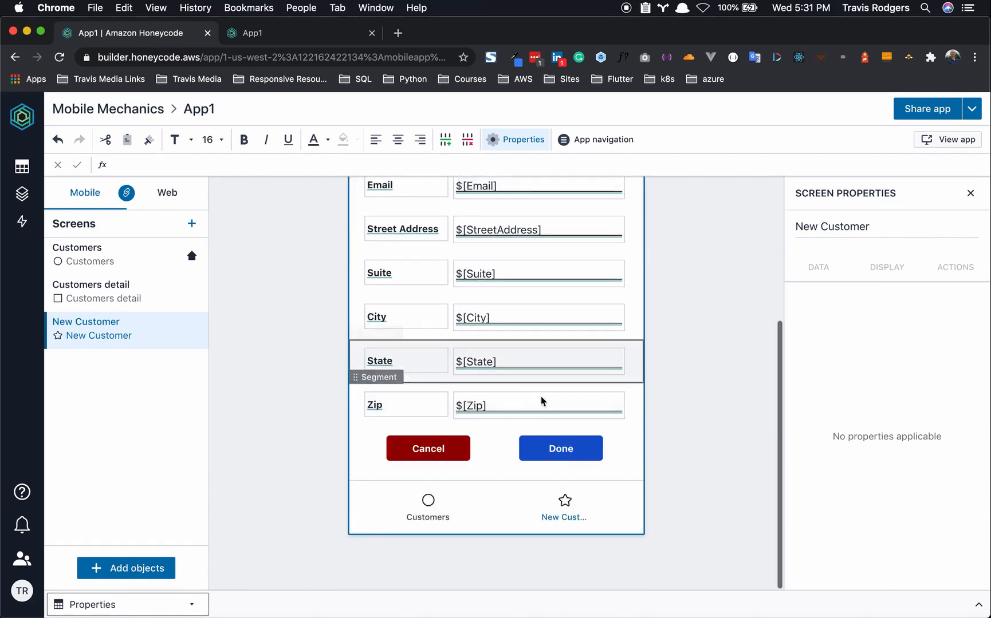
click(533, 453)
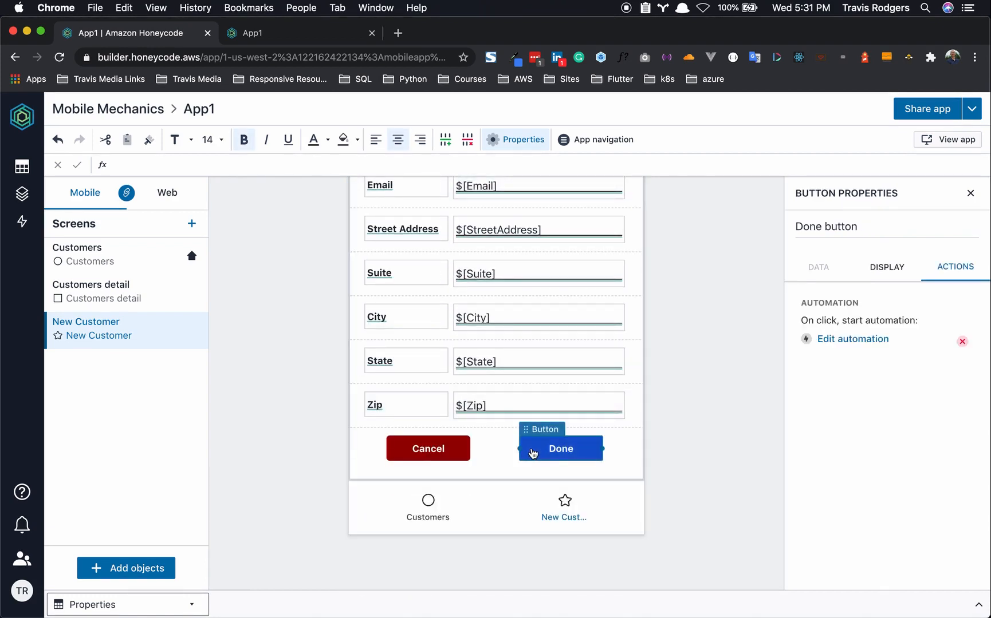
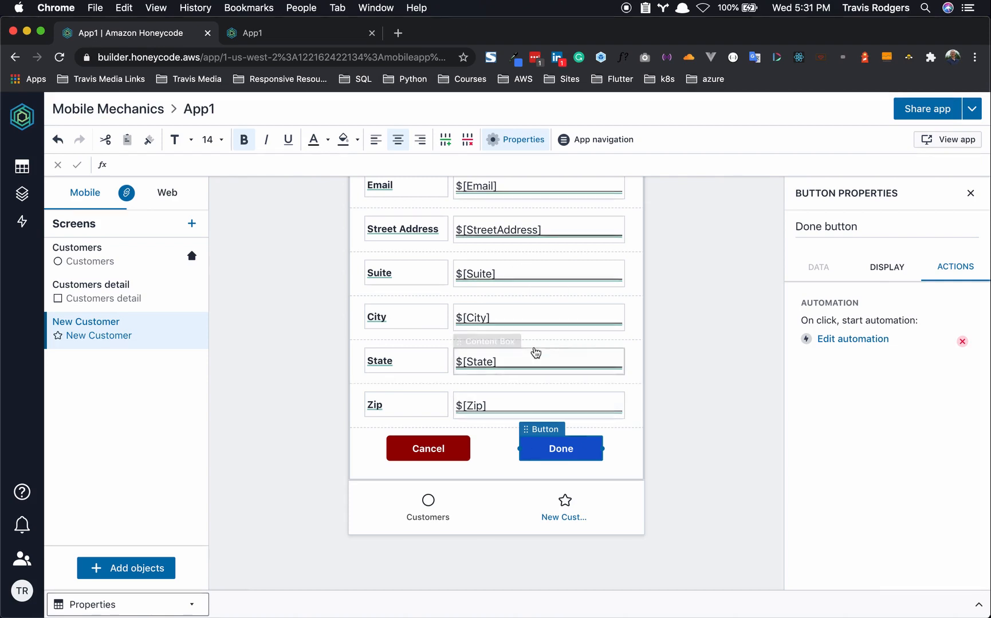
- Review the Done automation: add a Customers row (Customer, Phone, Email), then return to previous screen
click(853, 341)
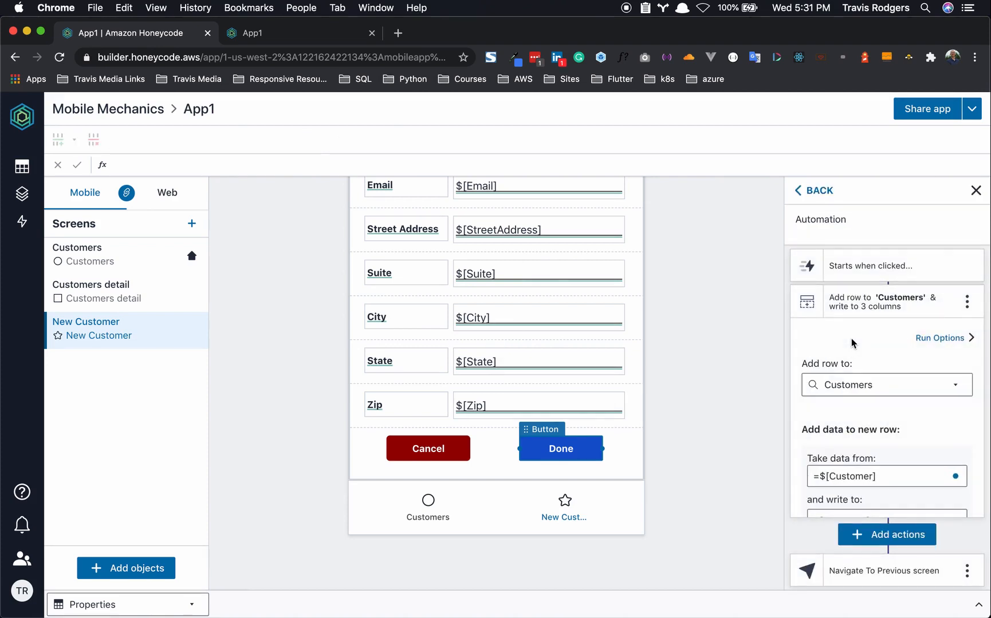
scroll(846, 351, down, 1)
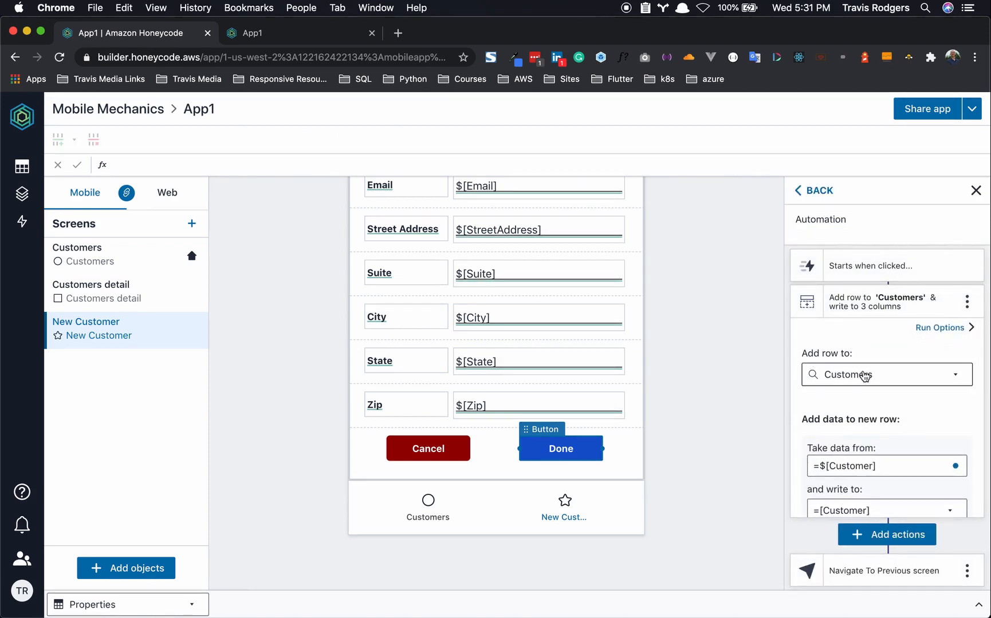
scroll(864, 375, down, 3)
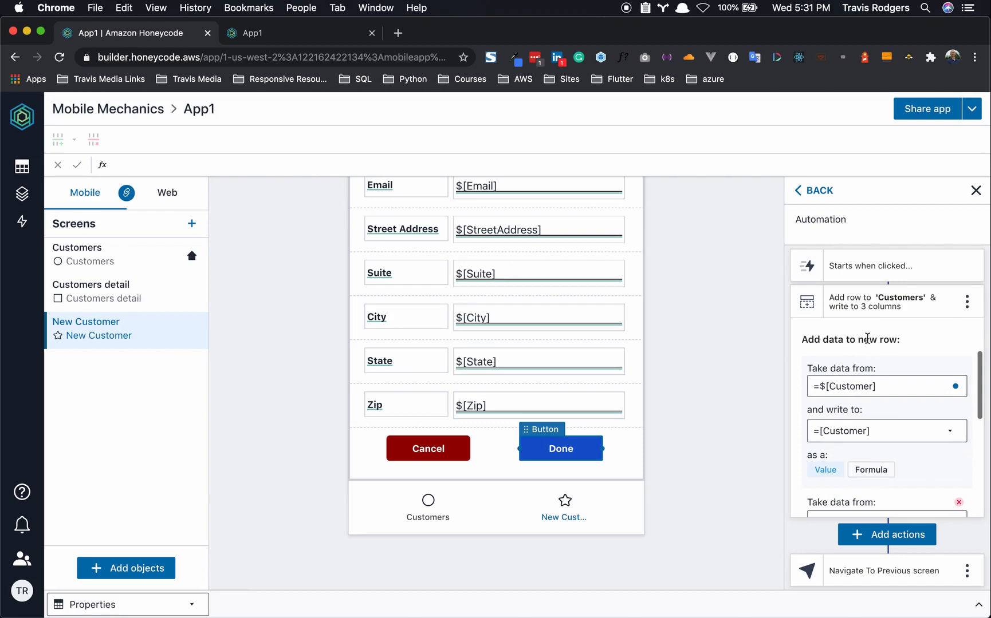
scroll(857, 380, down, 1)
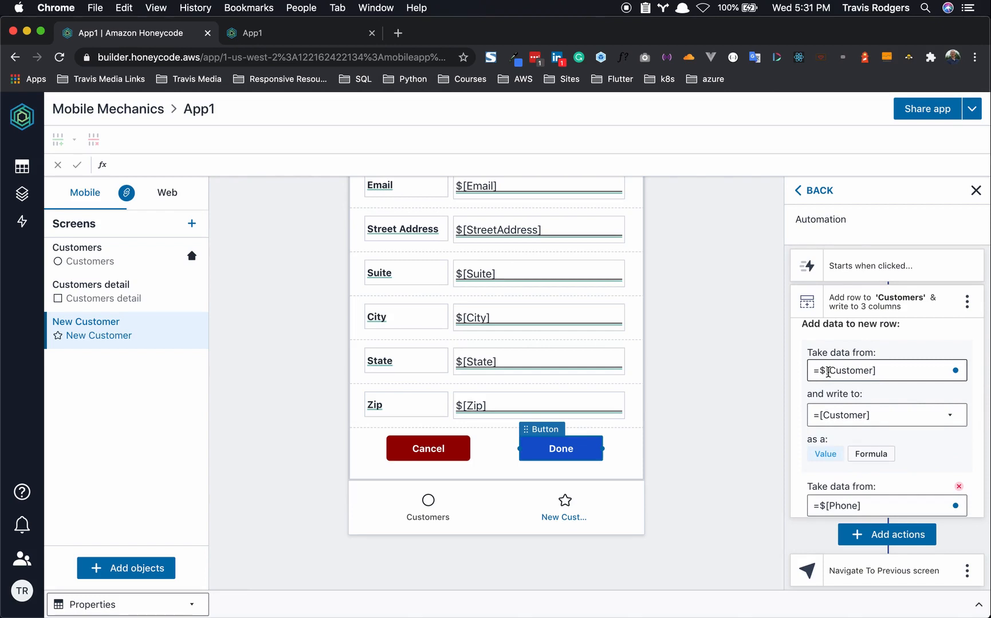
scroll(548, 347, up, 3)
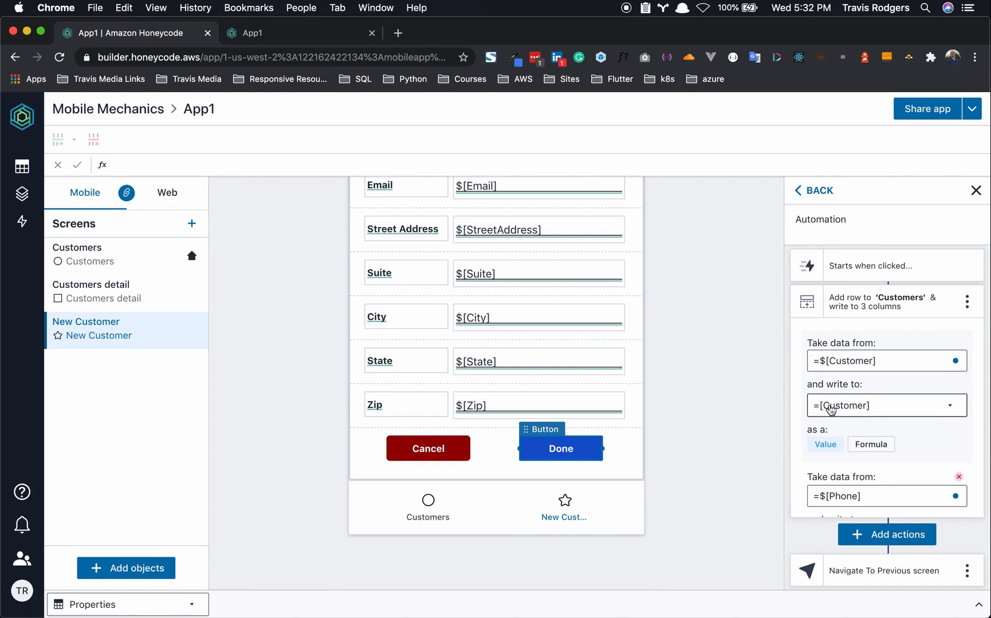
scroll(840, 404, up, 3)
scroll(840, 404, up, 1)
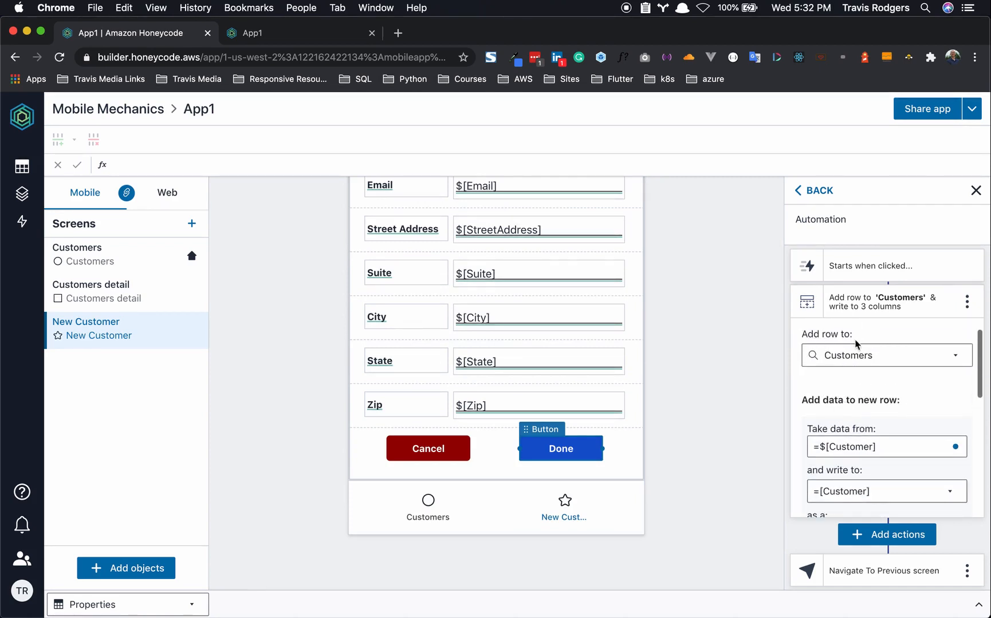
scroll(859, 378, down, 3)
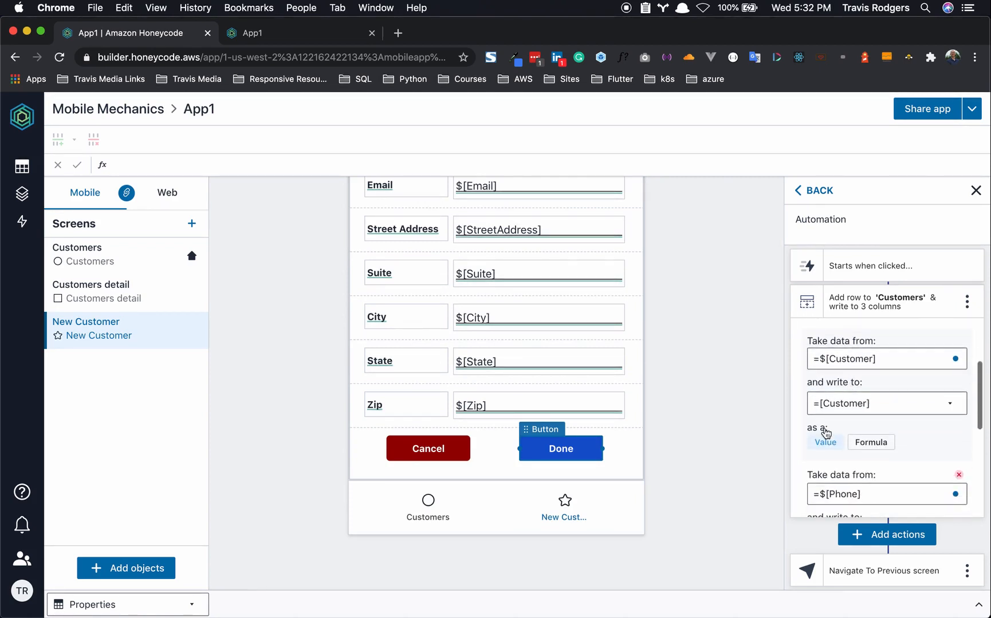
scroll(830, 365, down, 4)
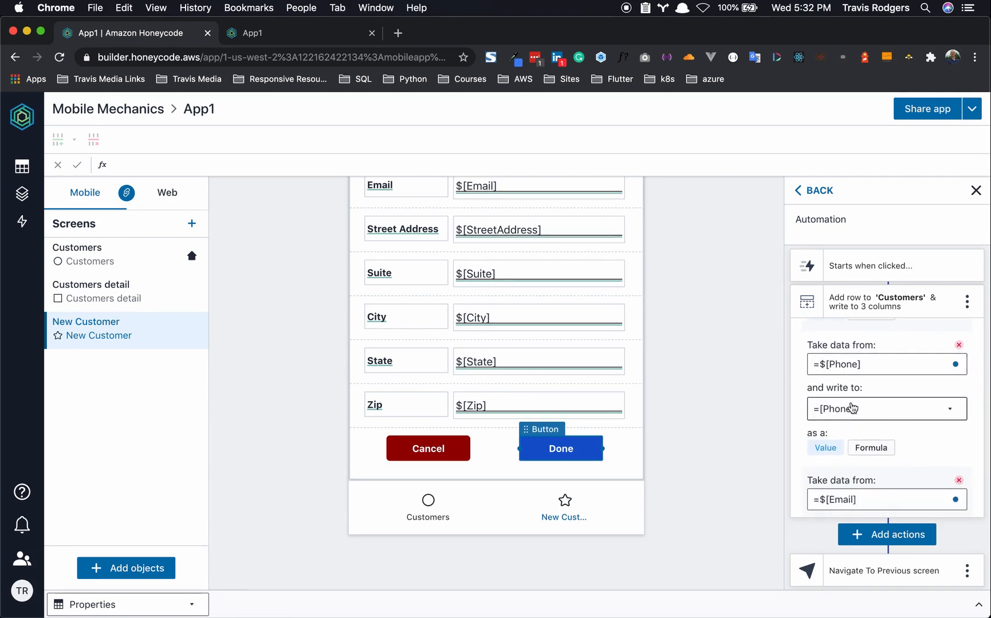
scroll(851, 410, down, 4)
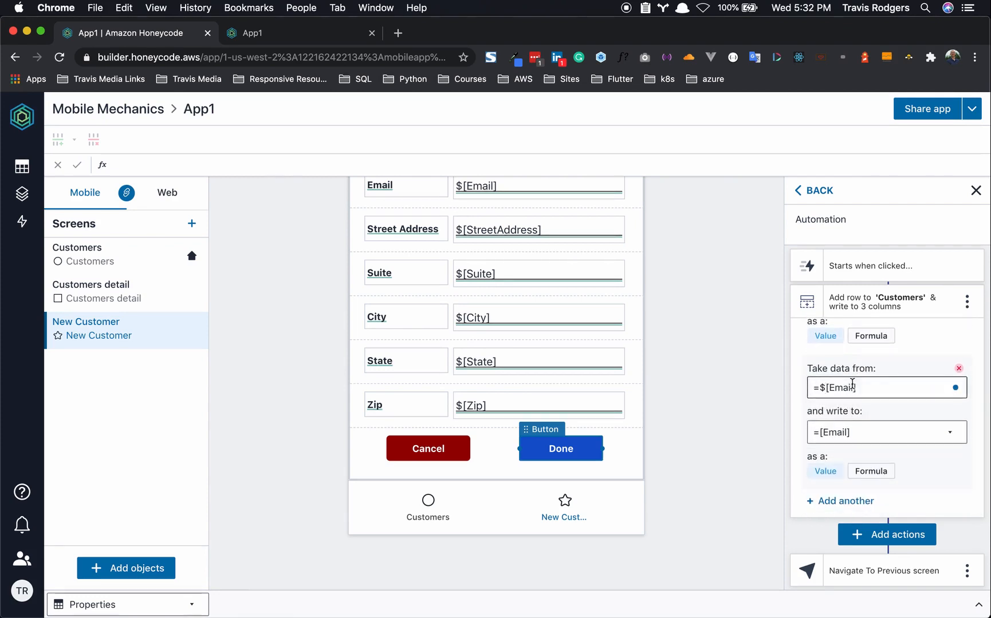
scroll(844, 427, up, 10)
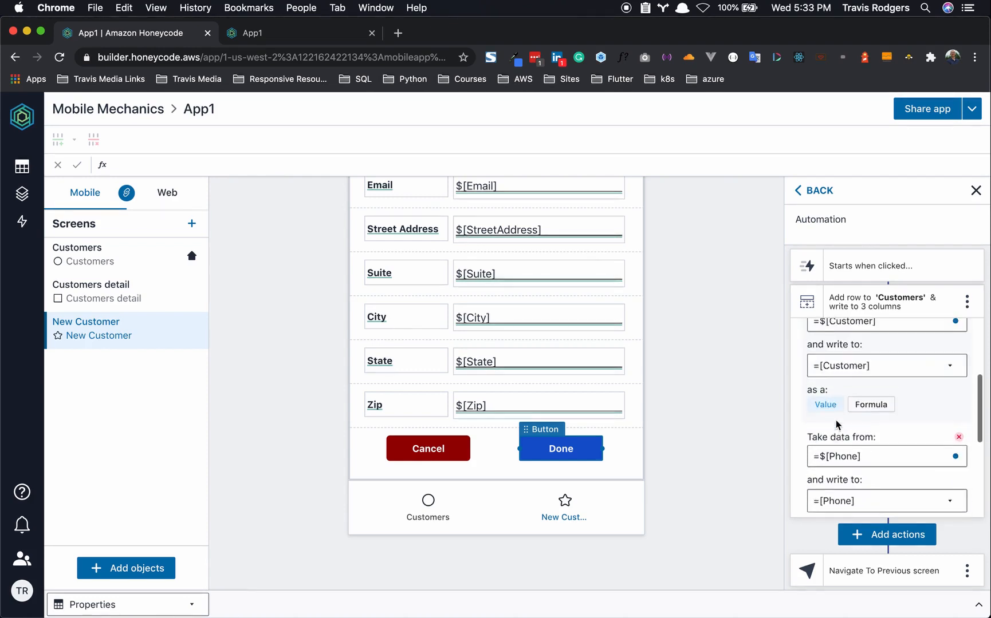
scroll(847, 353, up, 2)
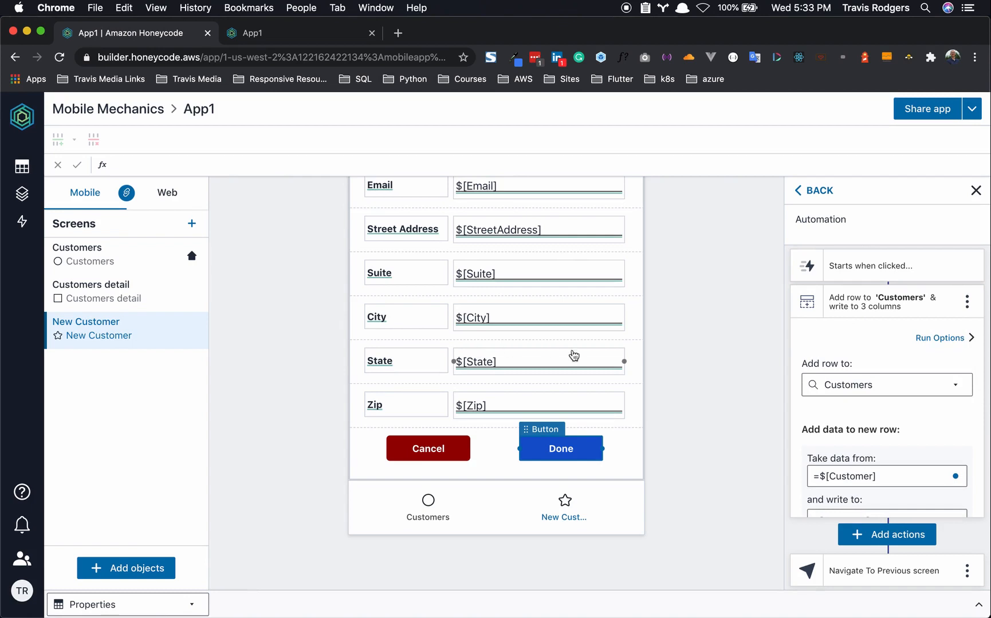
click(875, 307)
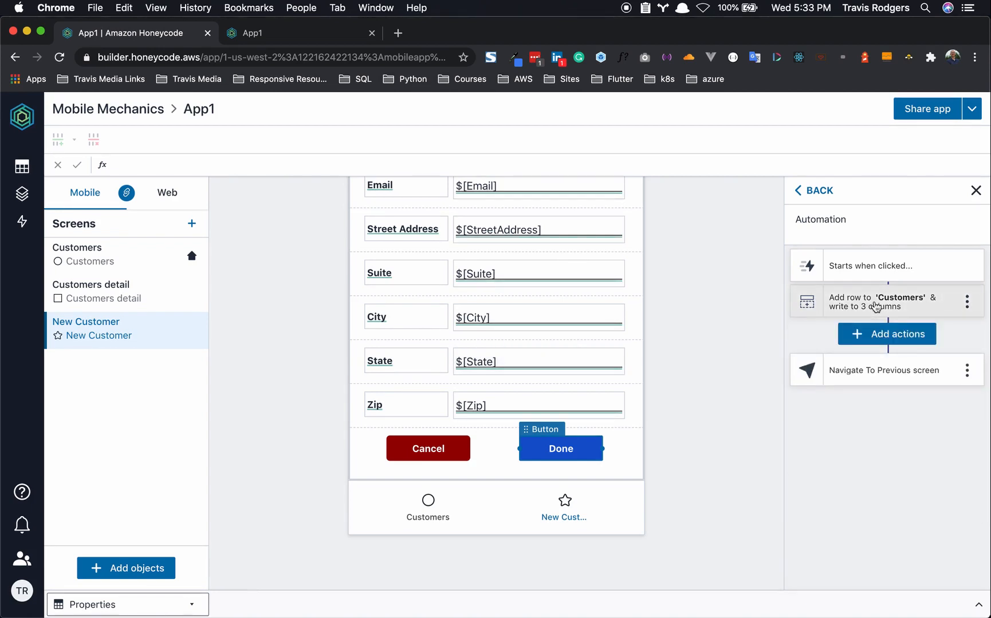
- Add an 'Add row to Properties' action writing =$[StreetAddress] into Street Address, plus a second mapping
click(879, 335)
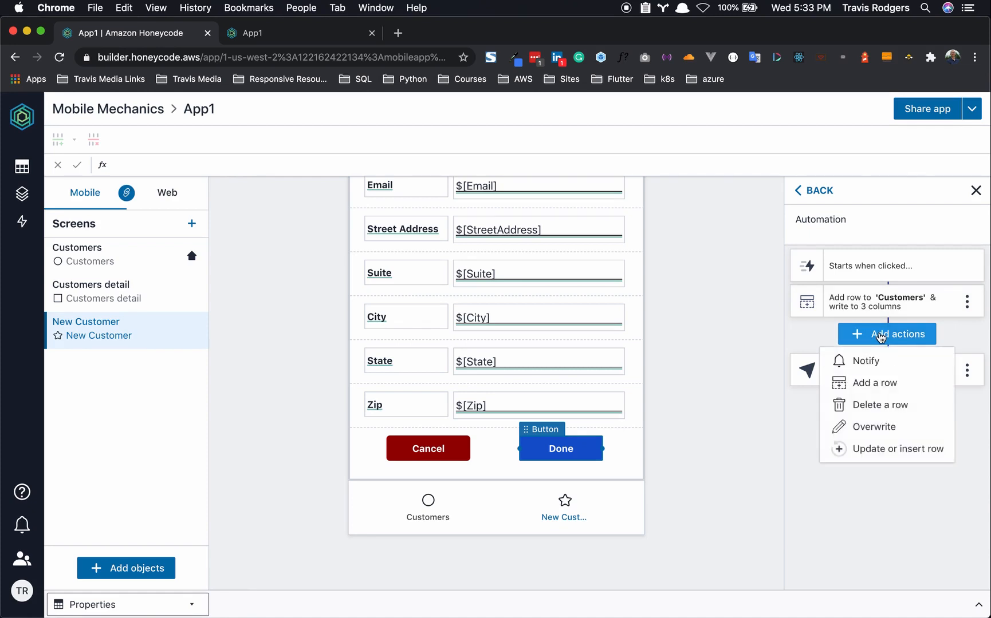
click(874, 383)
click(853, 421)
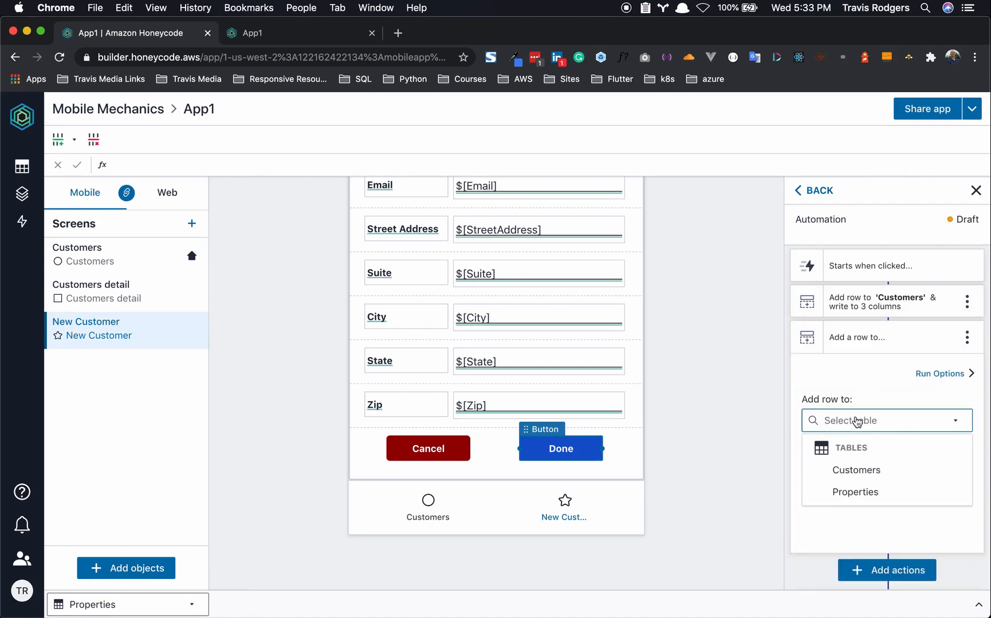
click(855, 491)
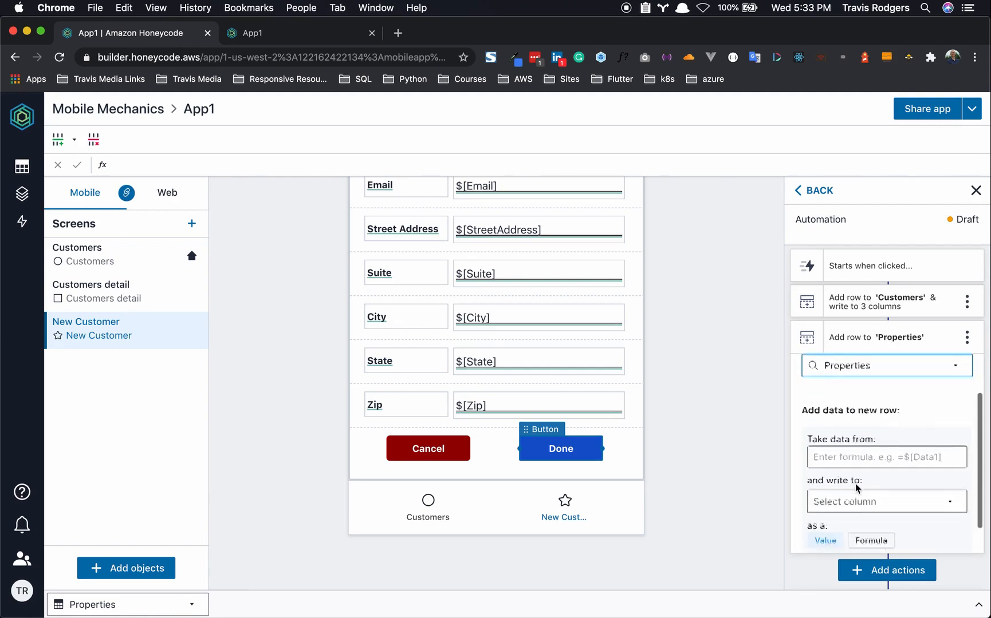
scroll(488, 288, up, 1)
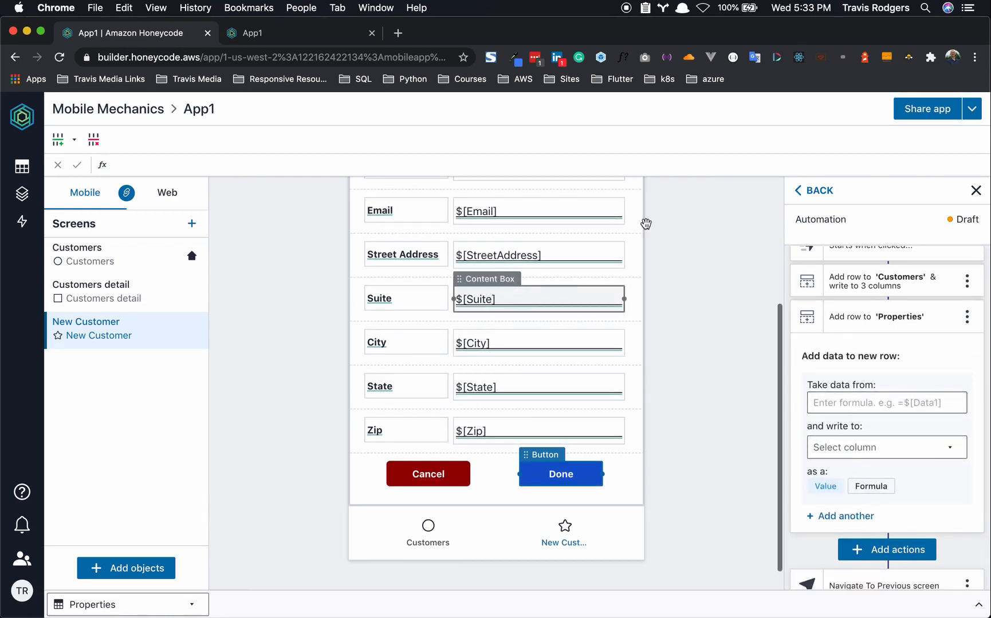
click(858, 403)
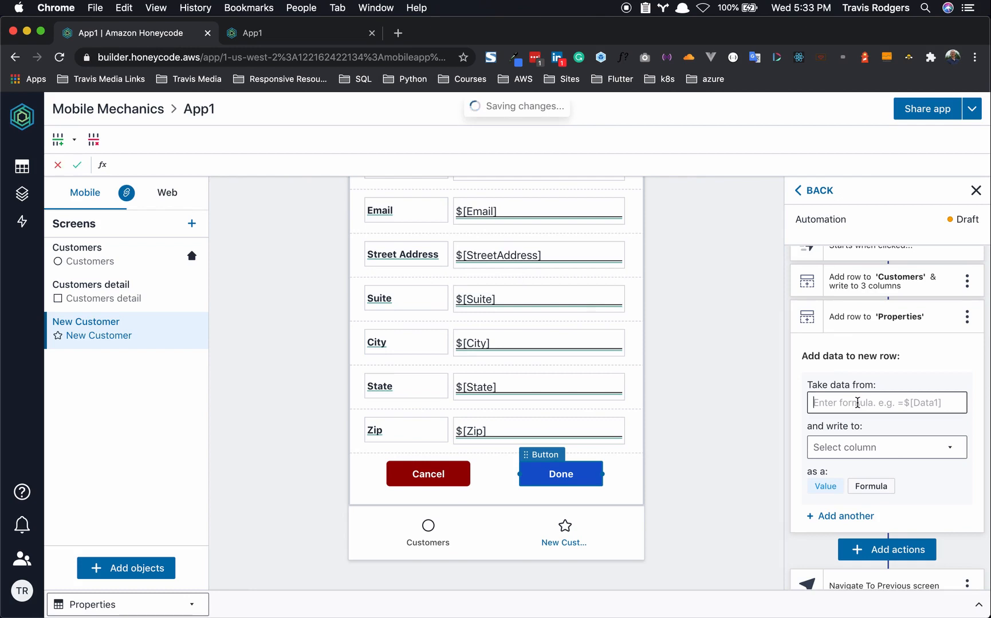
text(=)
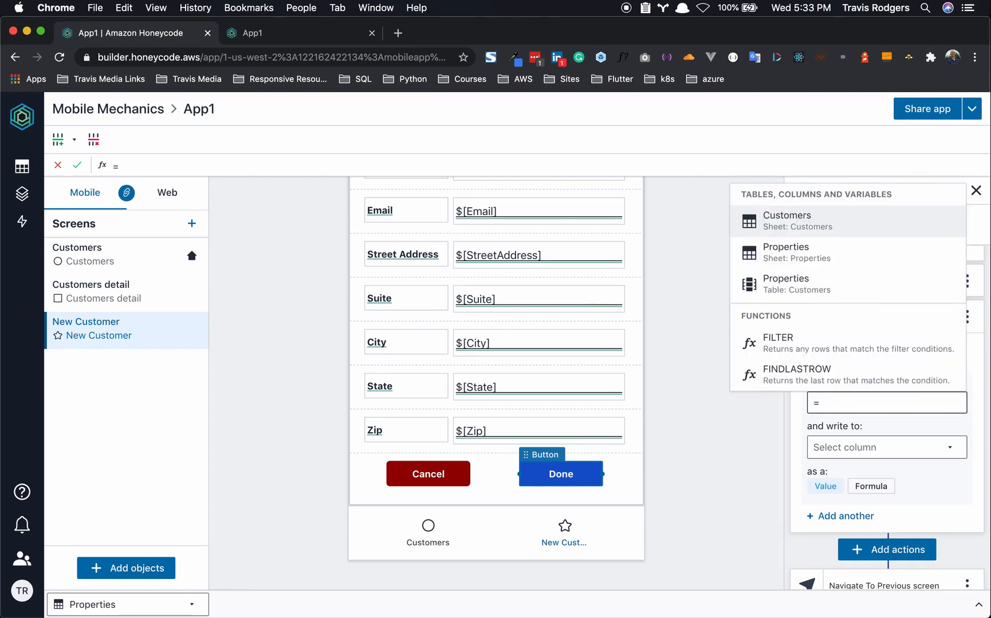
text($)
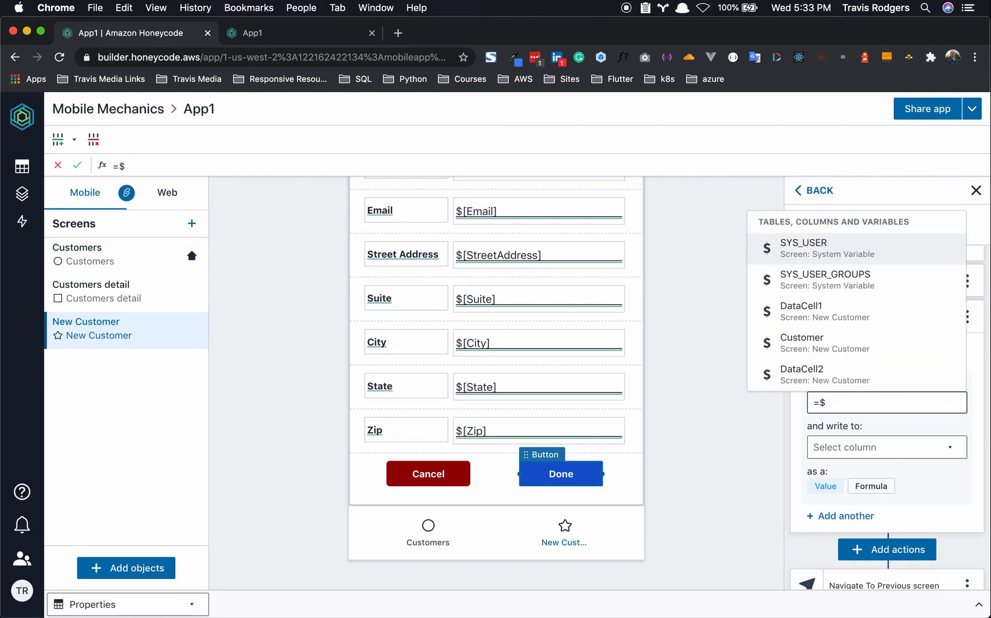
text(St)
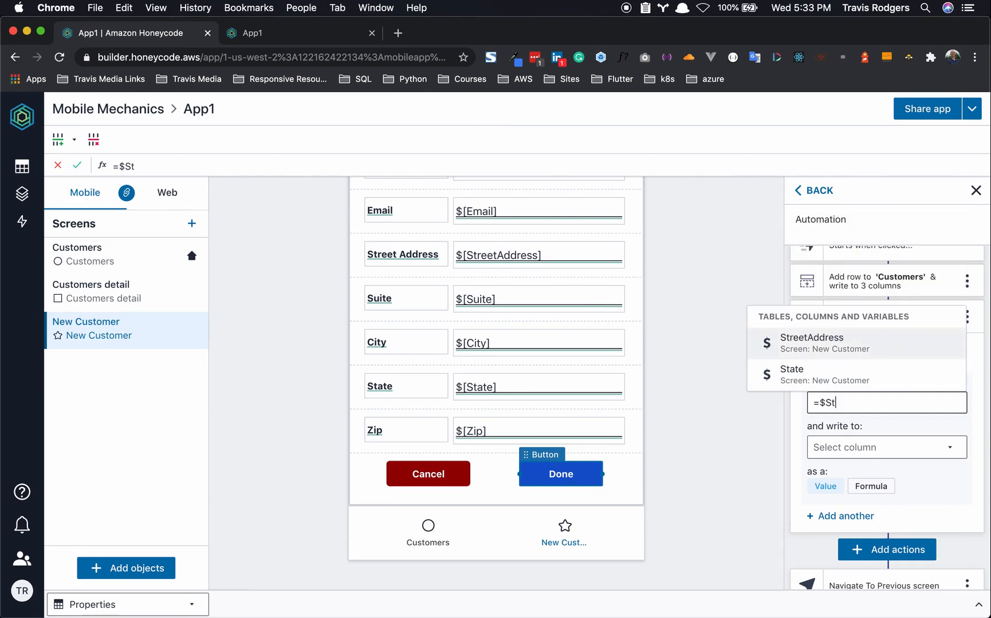
click(842, 342)
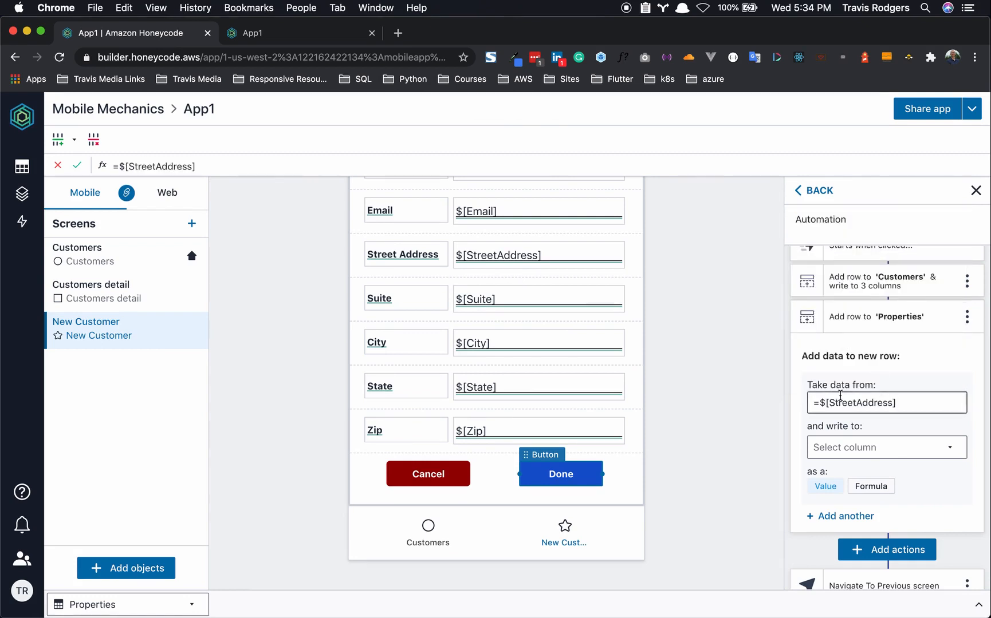
click(871, 453)
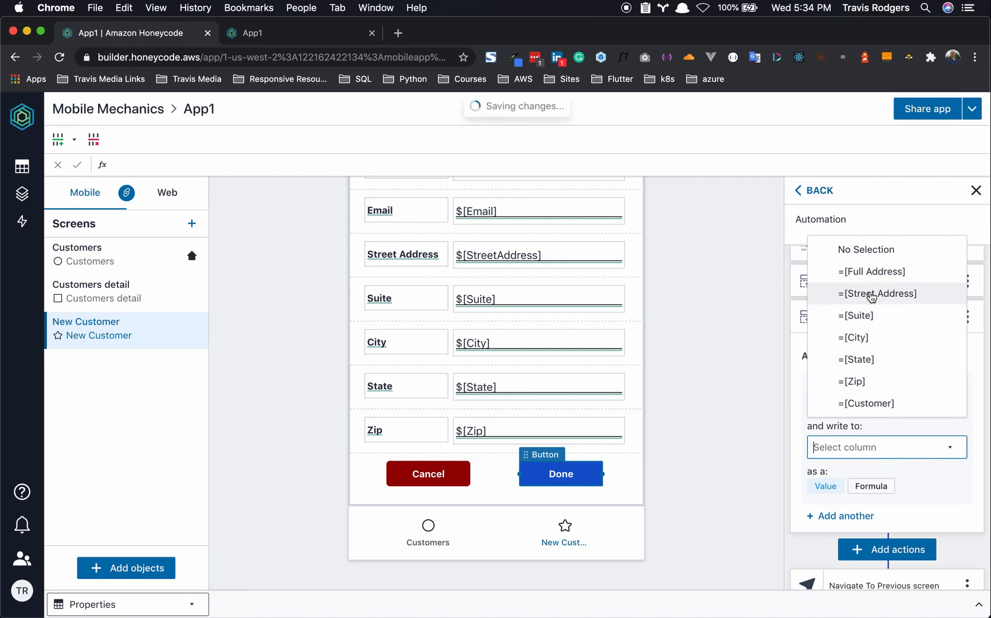
click(870, 295)
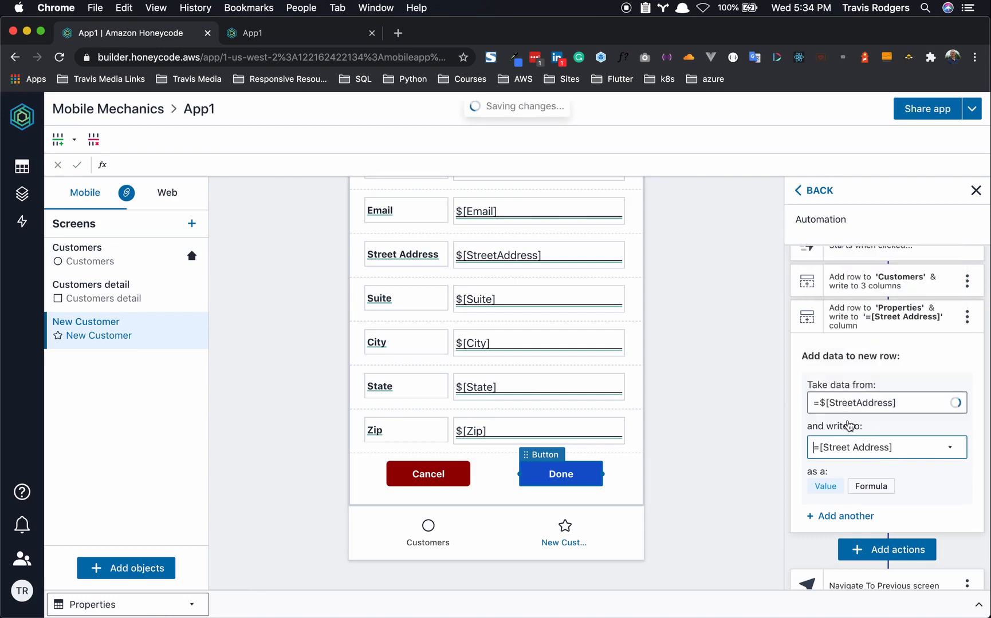
click(854, 503)
- Map the $[Suite] and $[City] screen values to the Suite and City columns
click(861, 387)
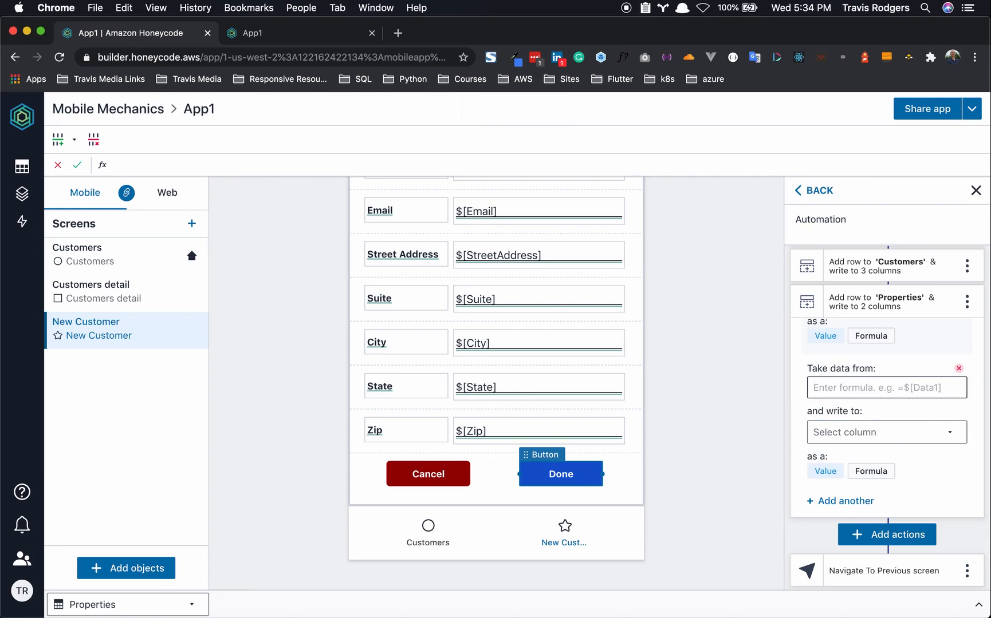
text(=$Sui)
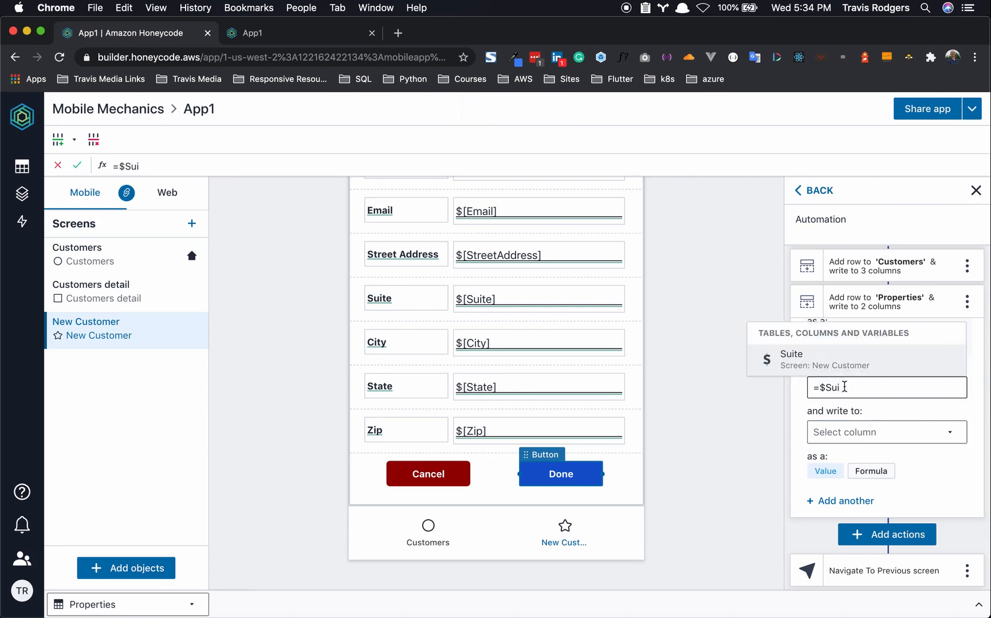
click(813, 362)
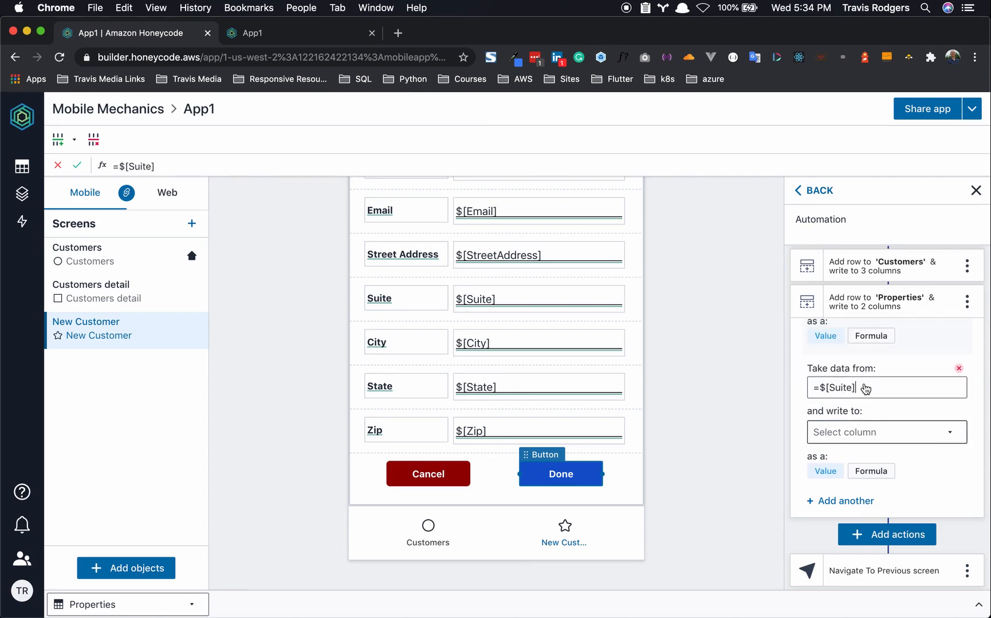
key(Tab)
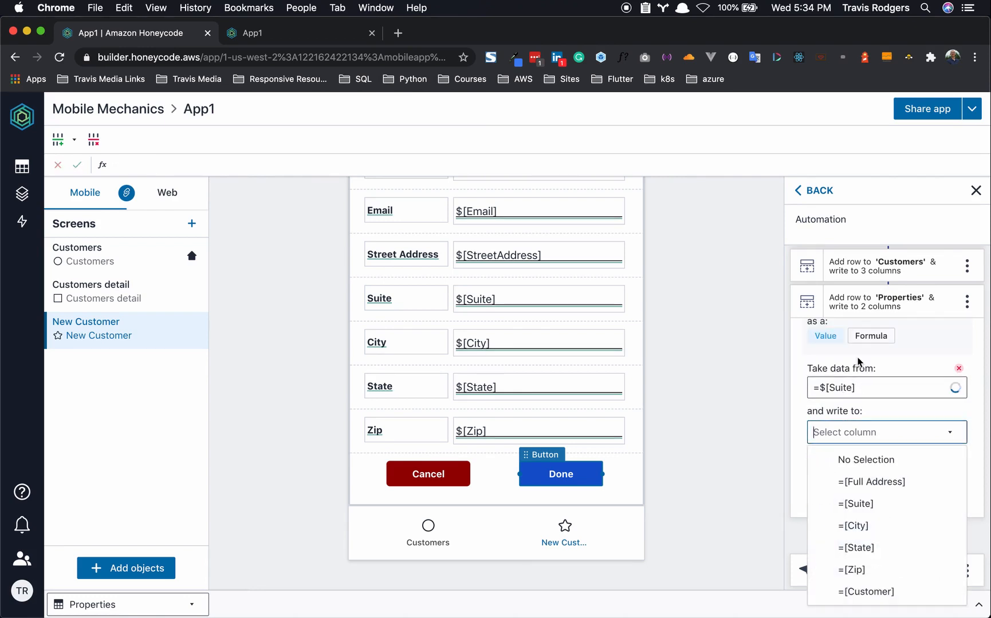
click(857, 505)
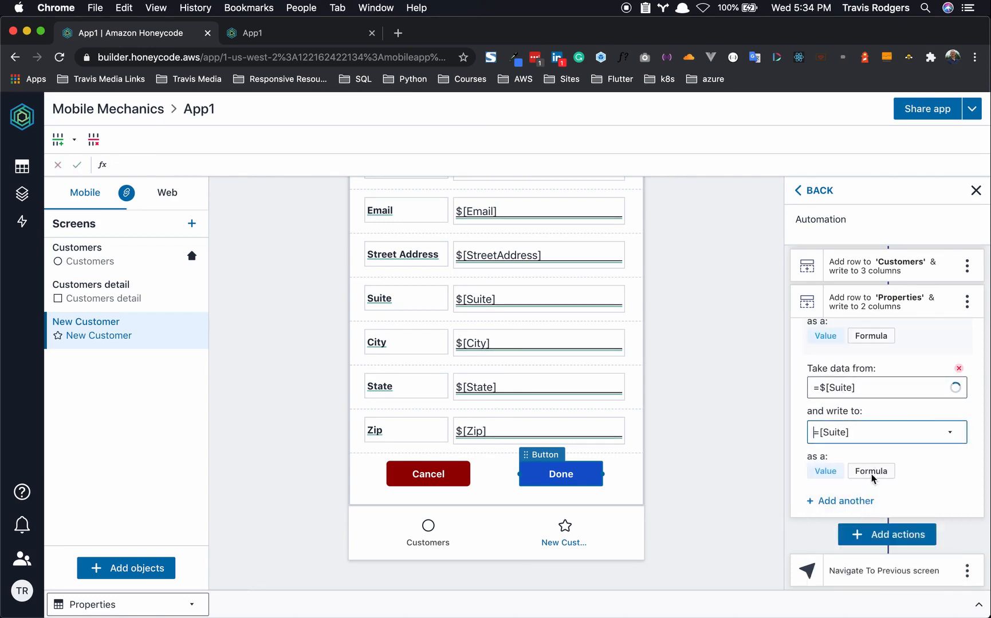
click(857, 501)
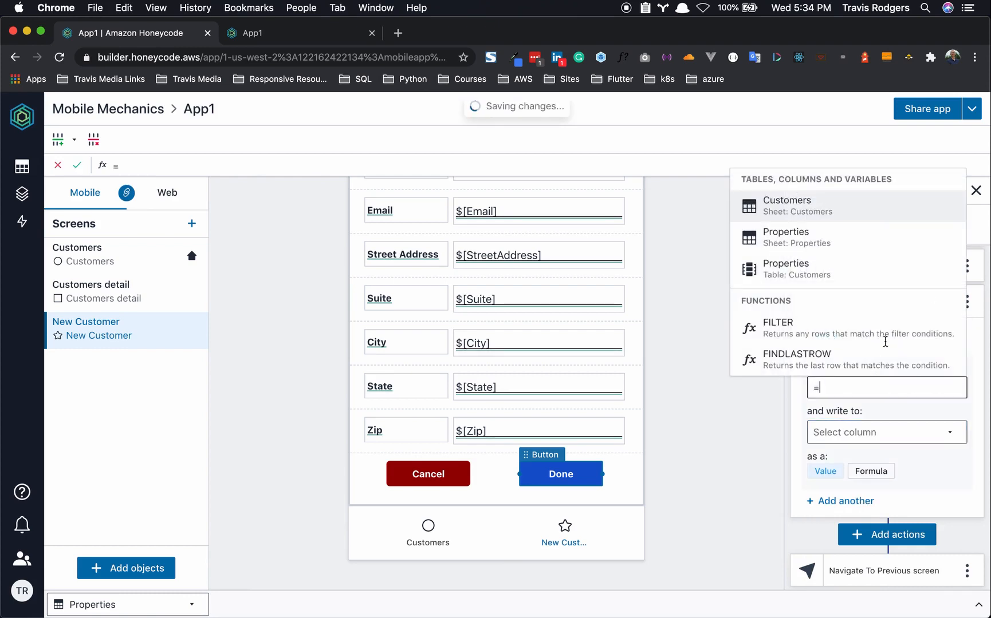
text($C)
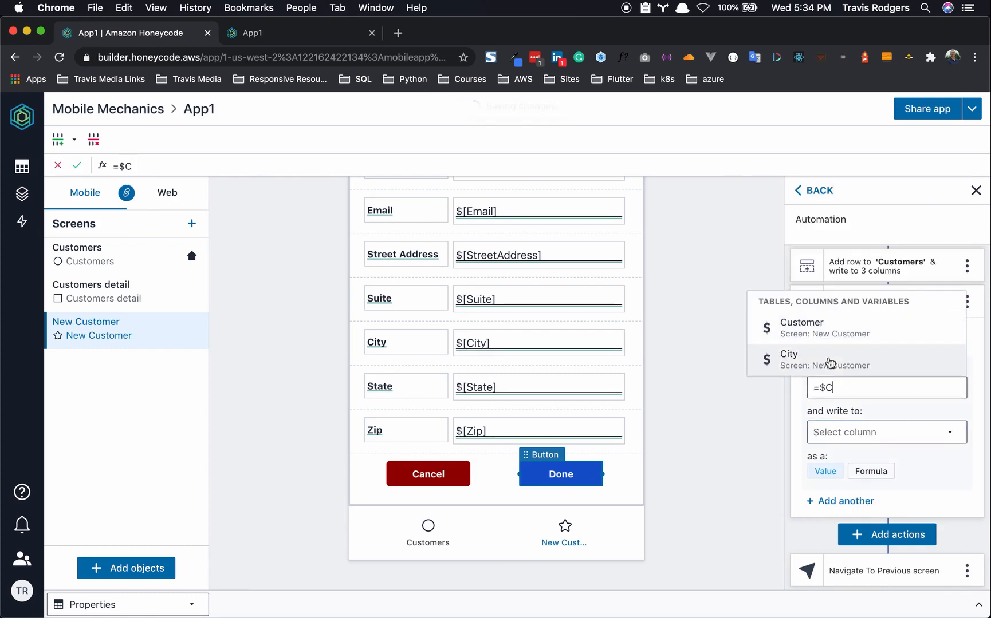
key(Return)
click(850, 434)
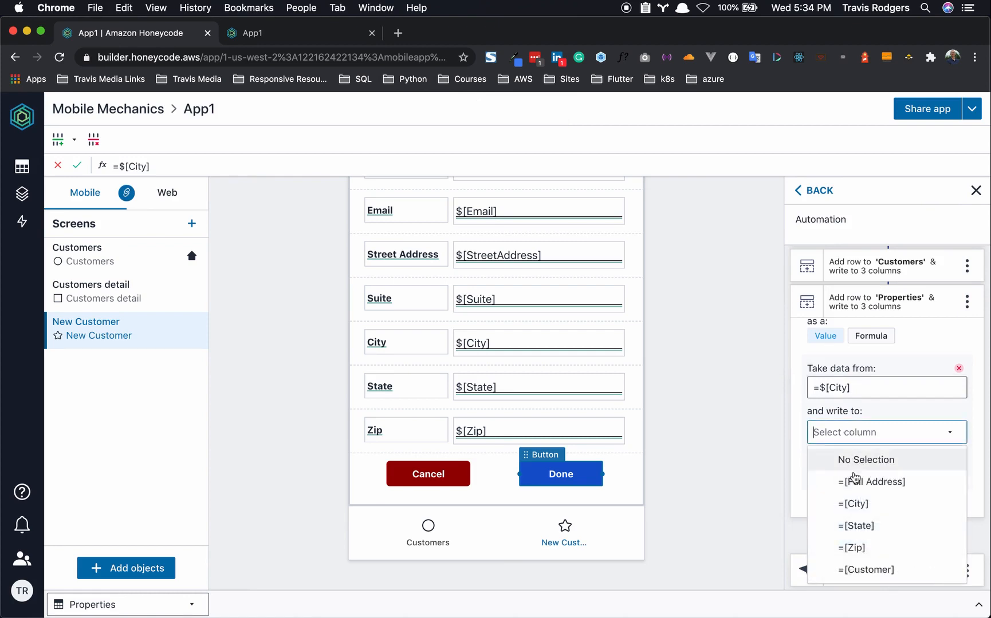
click(855, 504)
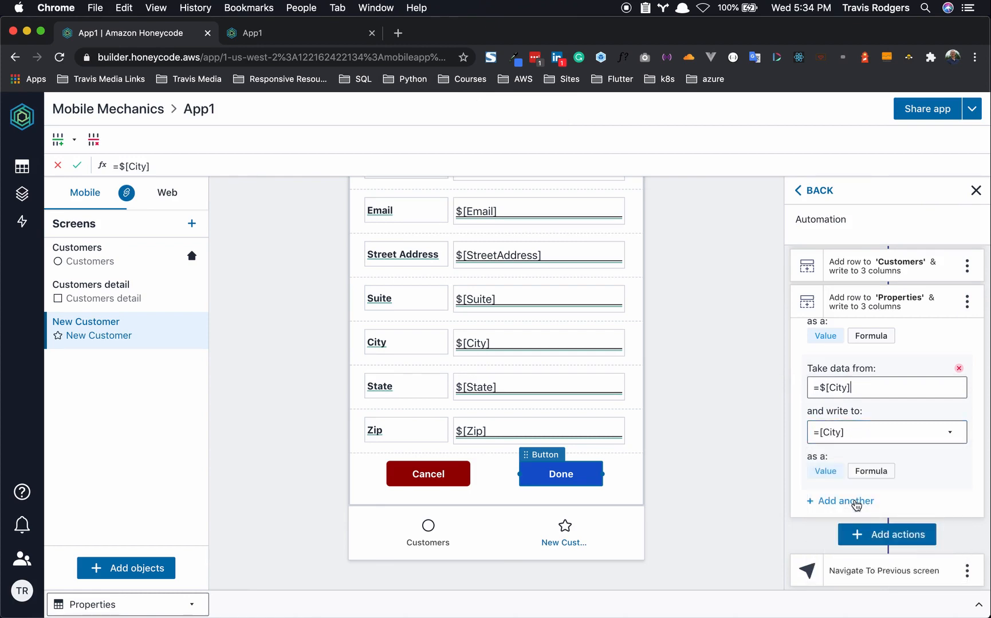
- Map the $[State] and $[Zip] screen values to the State and Zip columns
click(856, 503)
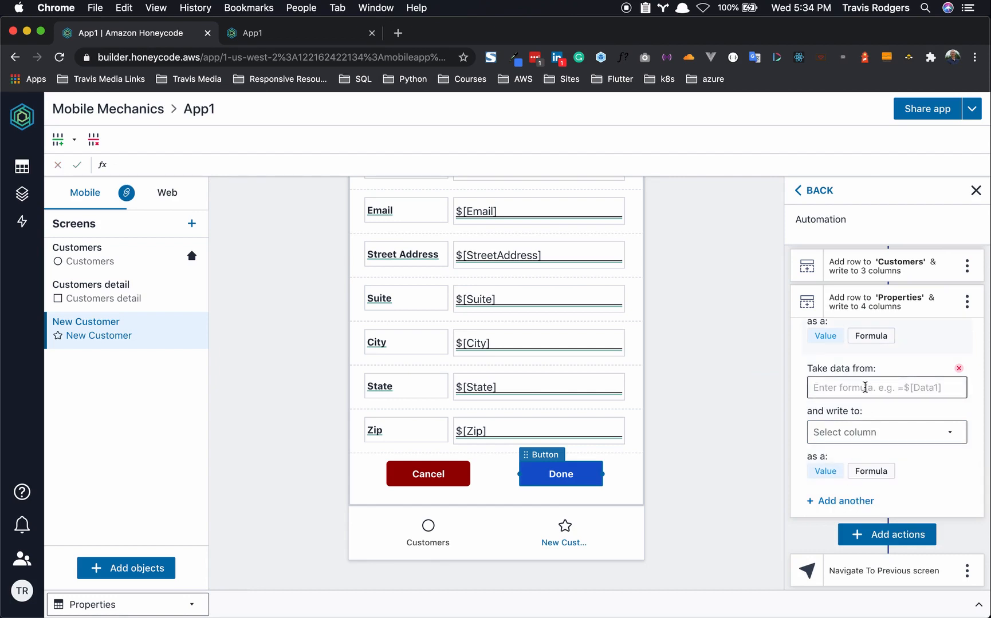
text(=)
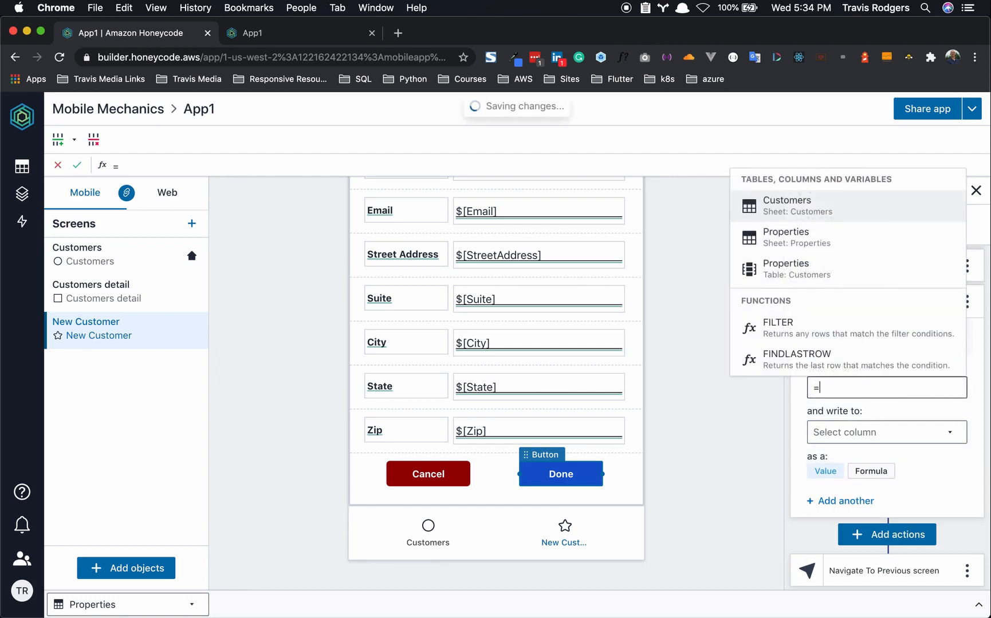
text($Sta)
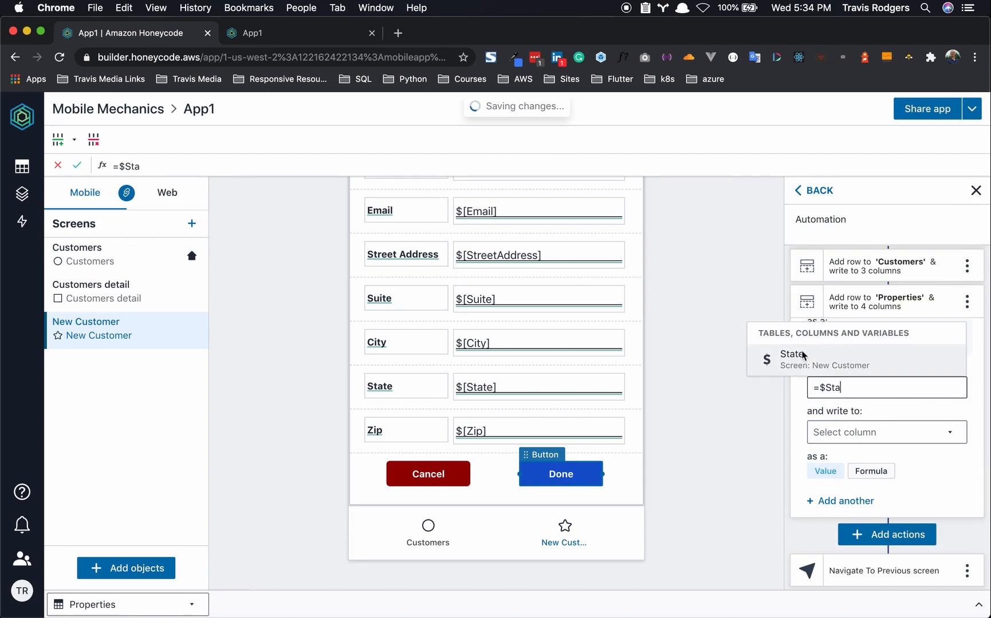
key(Return)
click(865, 434)
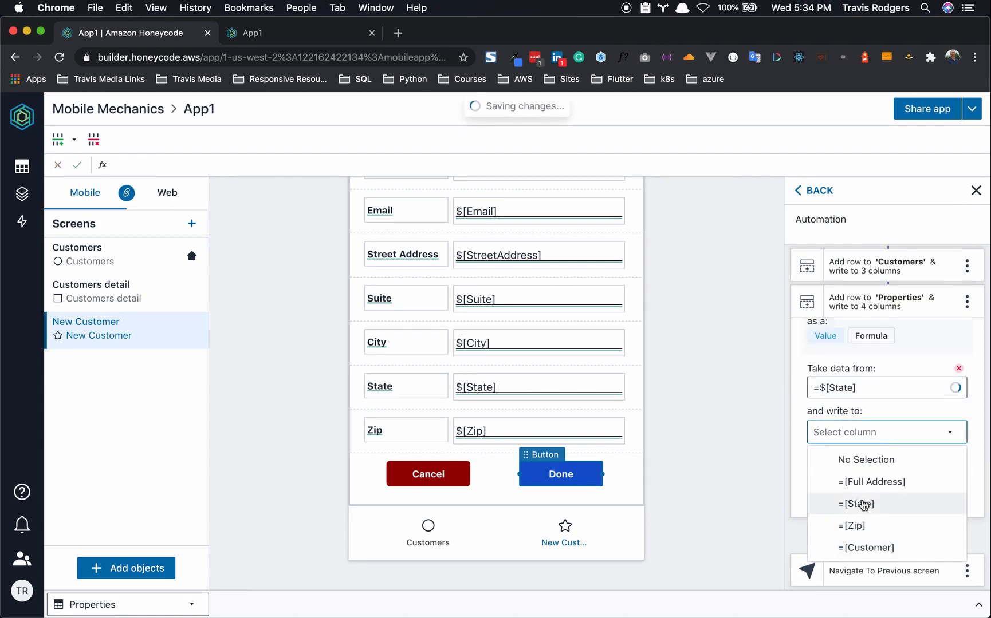
click(864, 504)
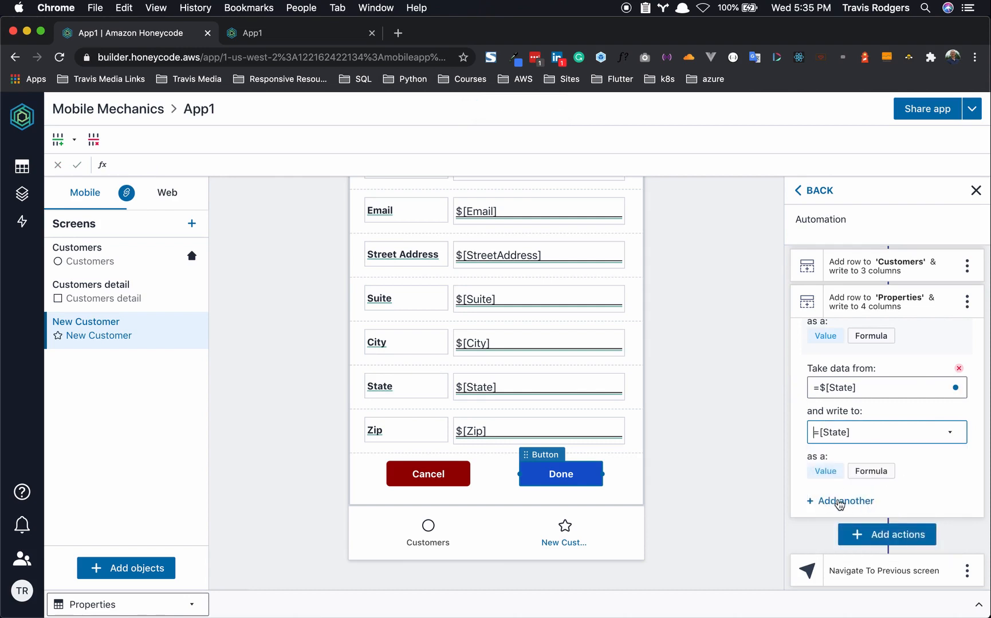
click(839, 503)
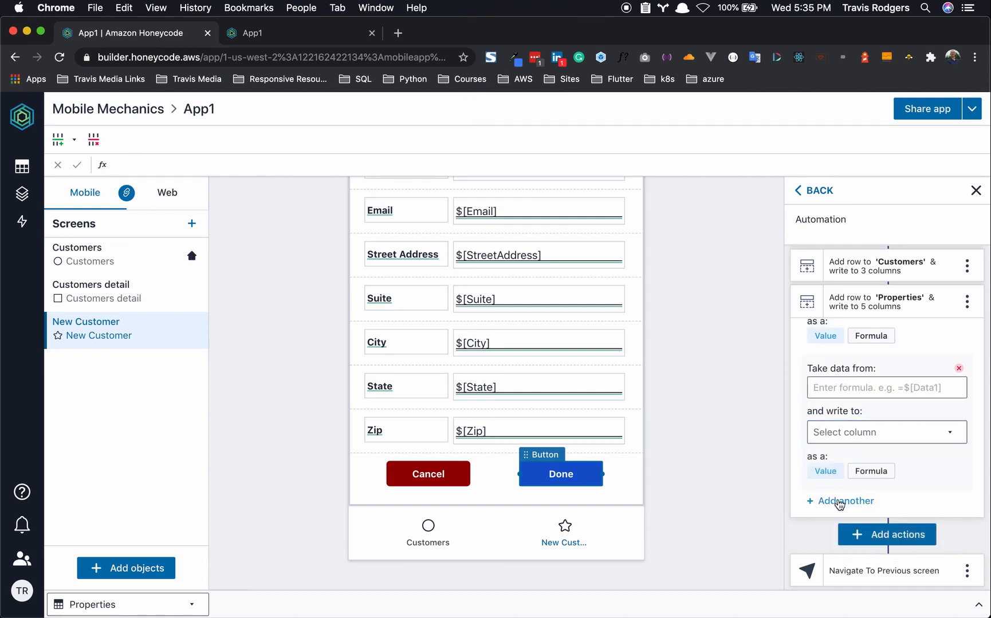
click(857, 387)
text(=$z)
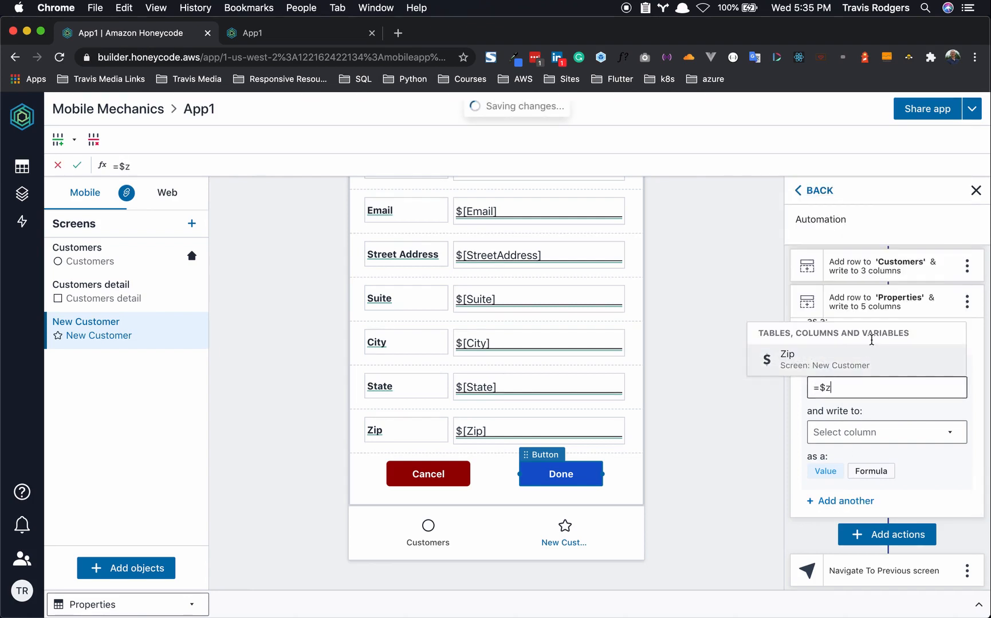
key(Return)
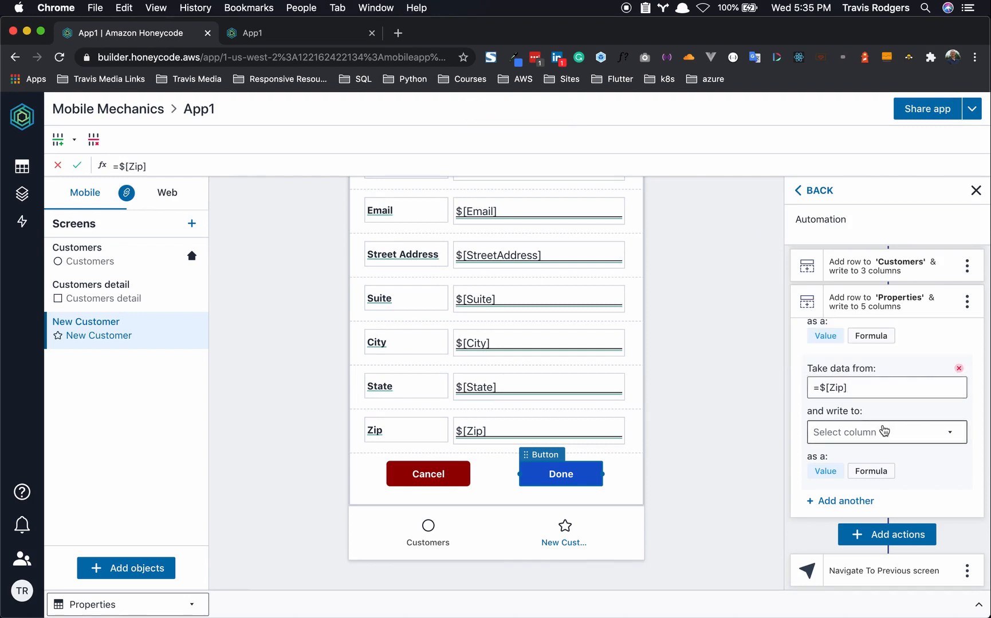
click(883, 431)
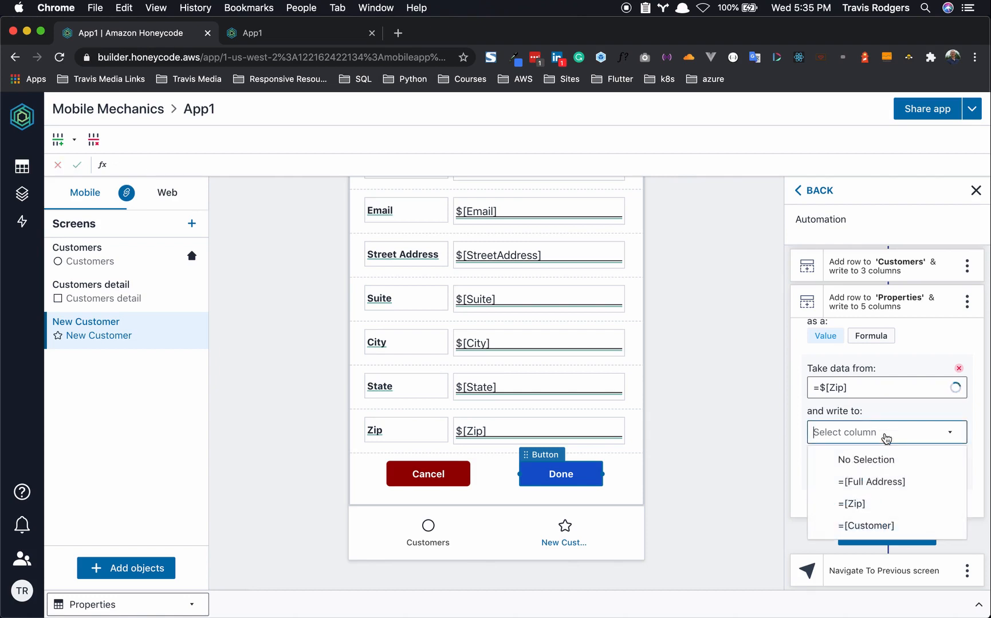
click(853, 504)
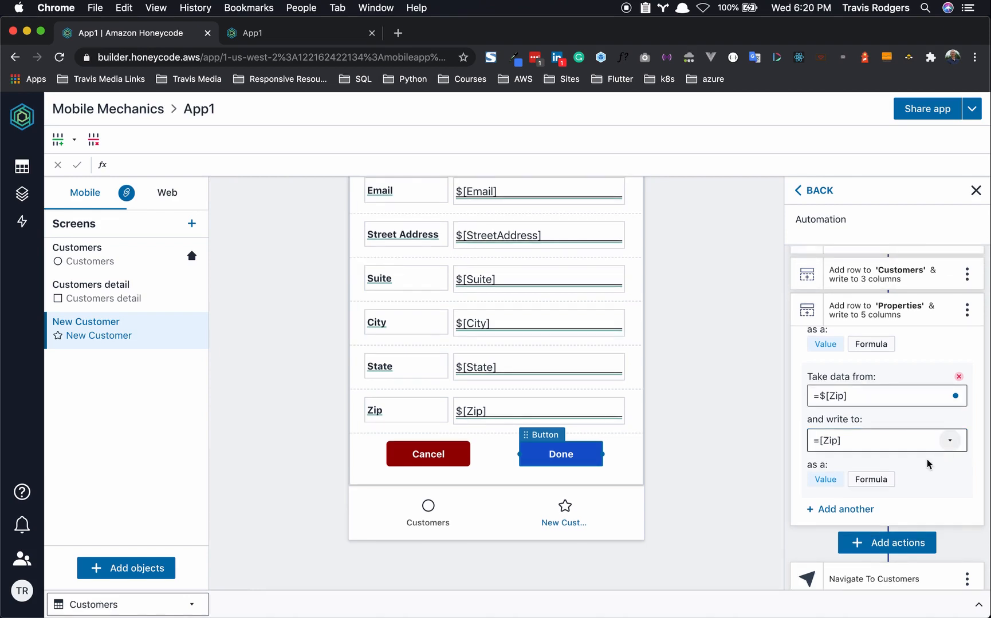
- Add a sixth Properties mapping whose data source starts =FINDLASTROW(Customers
scroll(911, 467, down, 1)
click(852, 504)
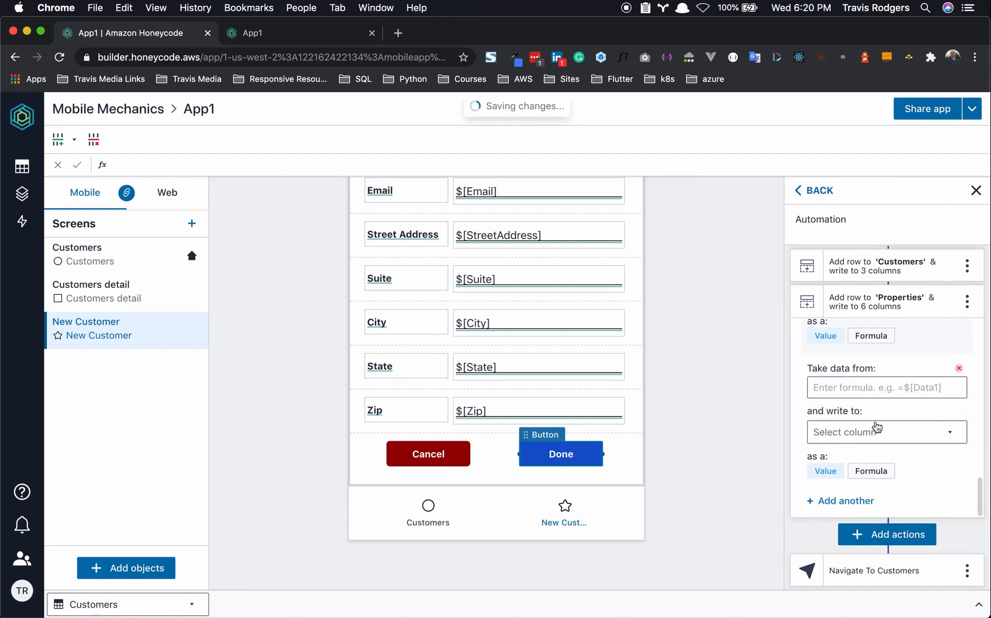
click(845, 387)
text(=)
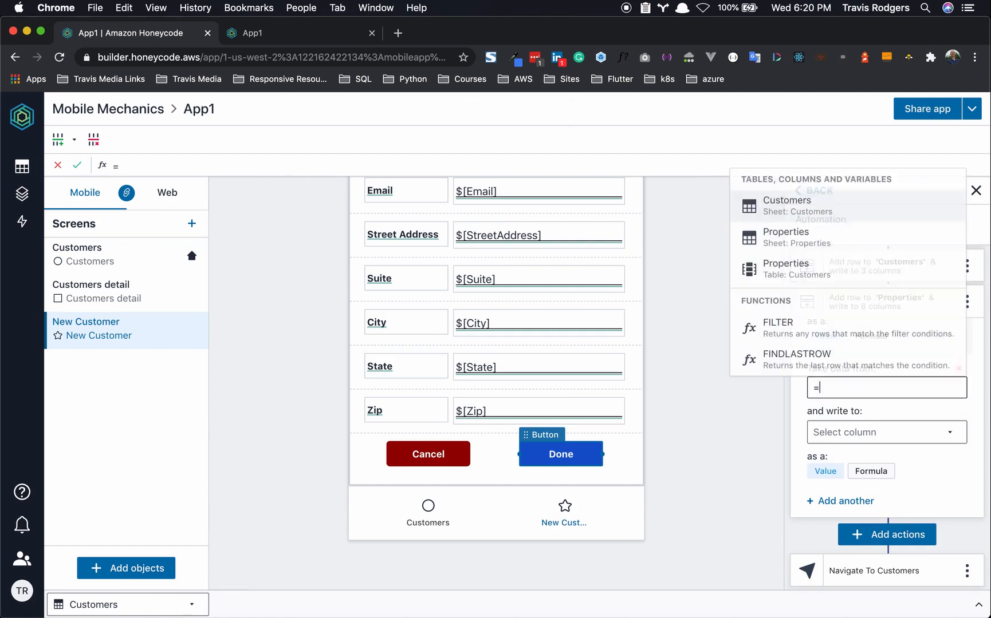
text(F)
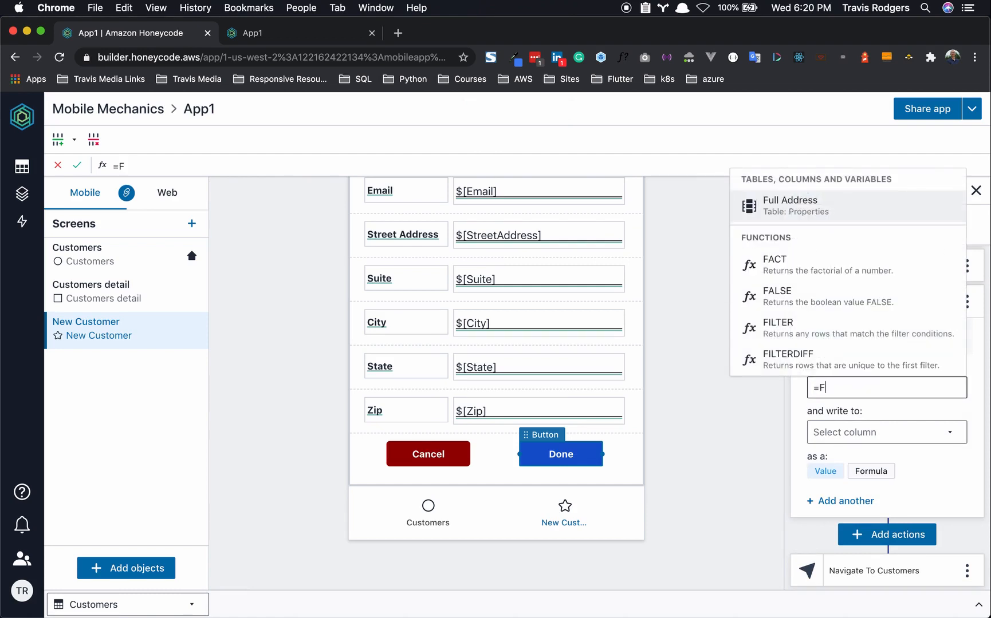
text(IND)
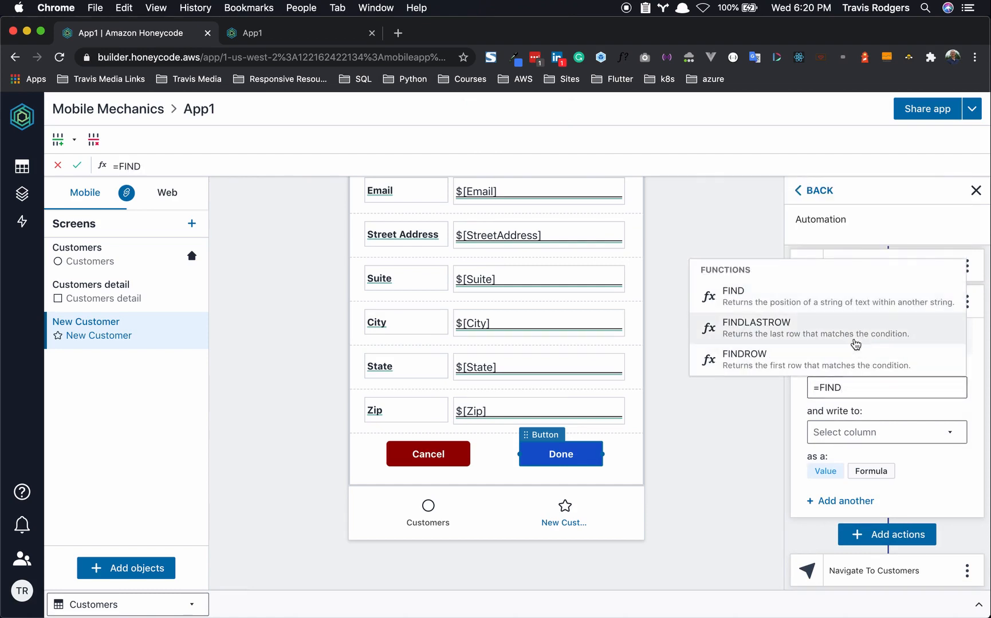
click(823, 328)
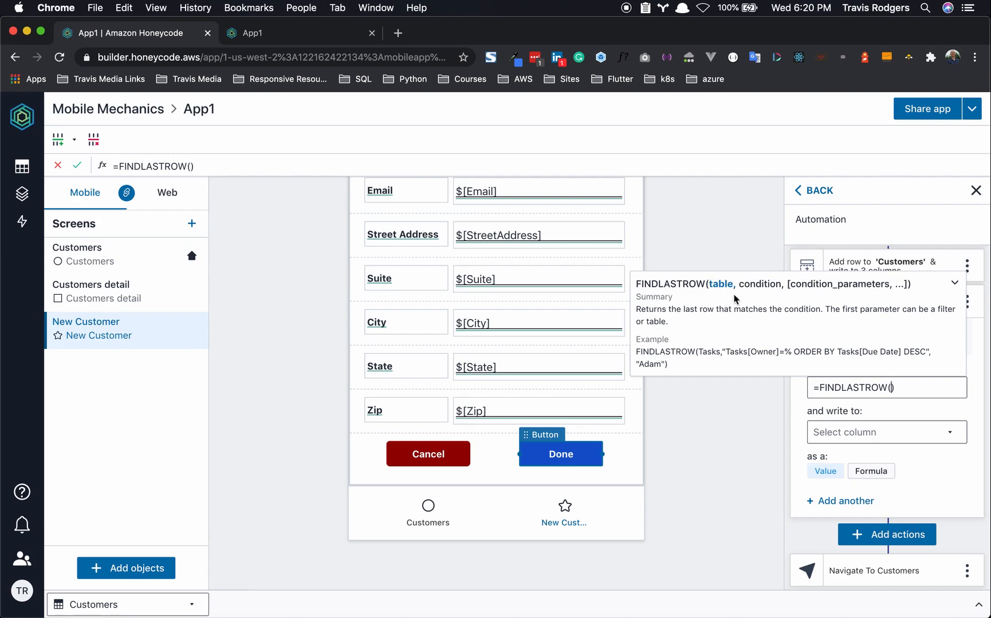
text(Cust)
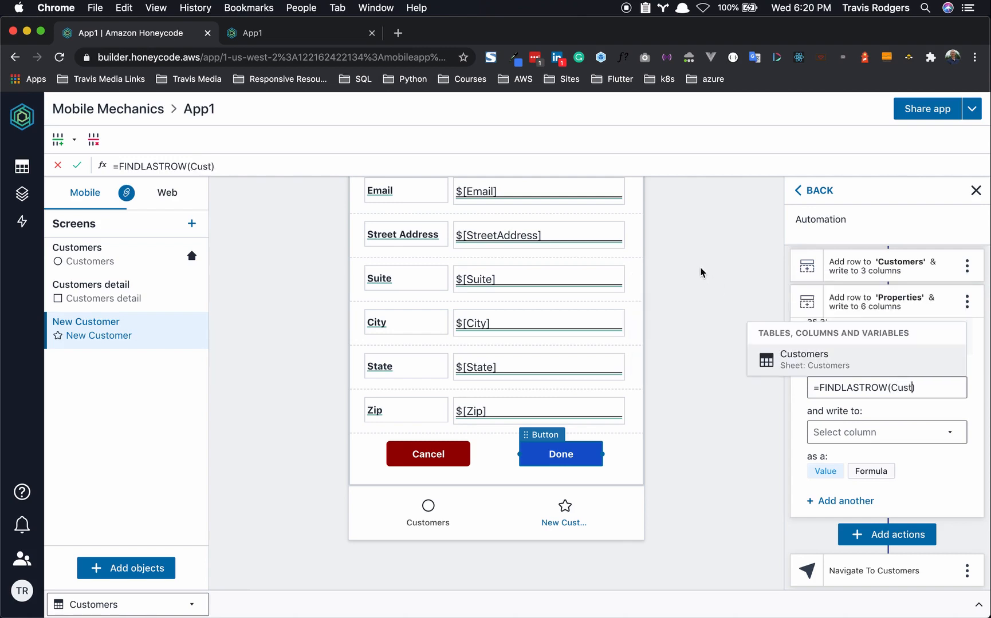
click(800, 360)
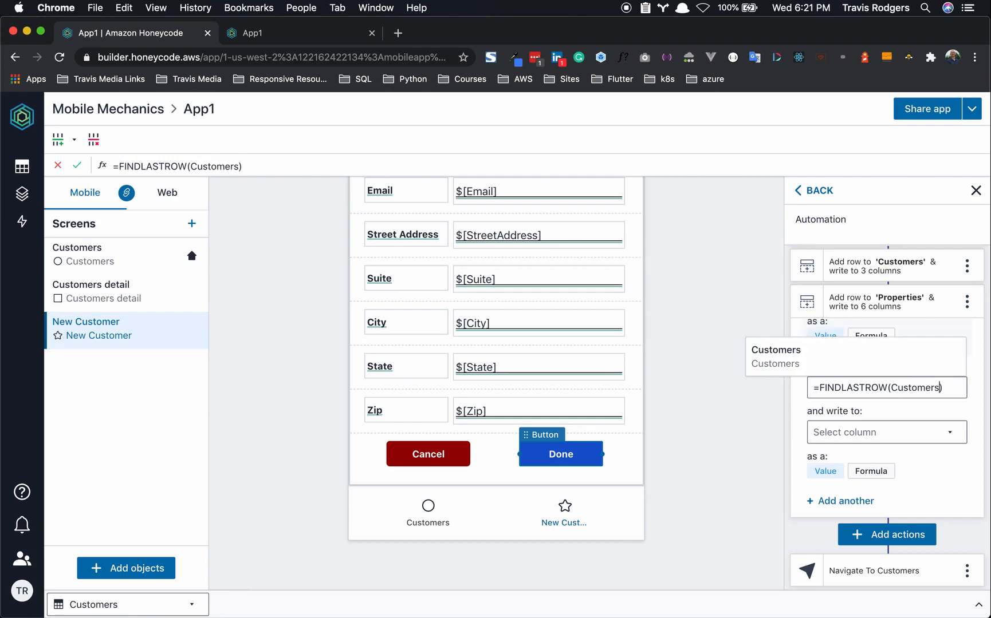
- Complete the FINDLASTROW condition "Customers[Customer]=$[Customer]" for the new mapping
text(, "")
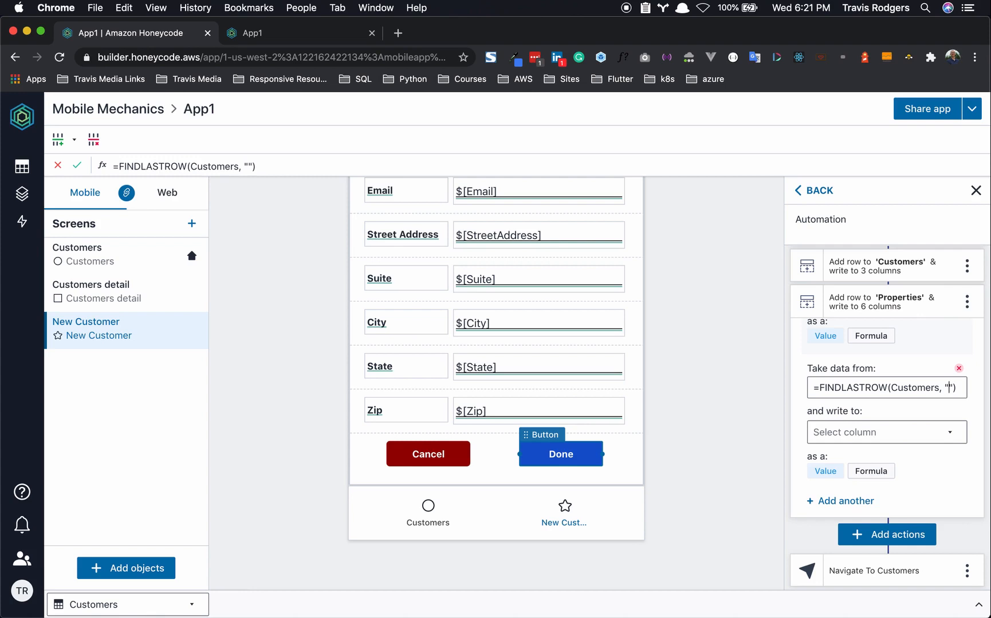
text(Cus)
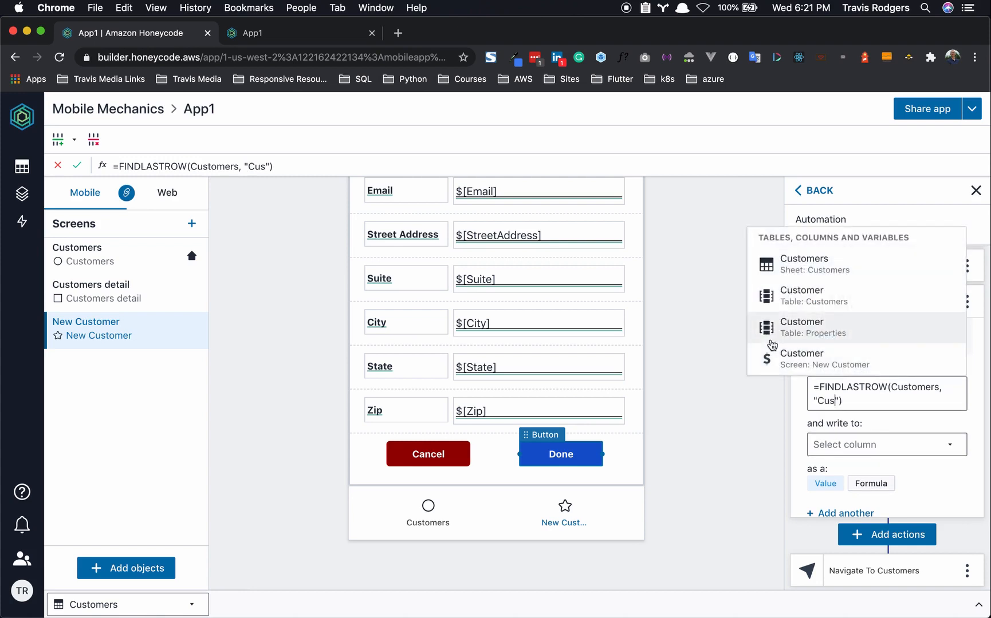
click(823, 267)
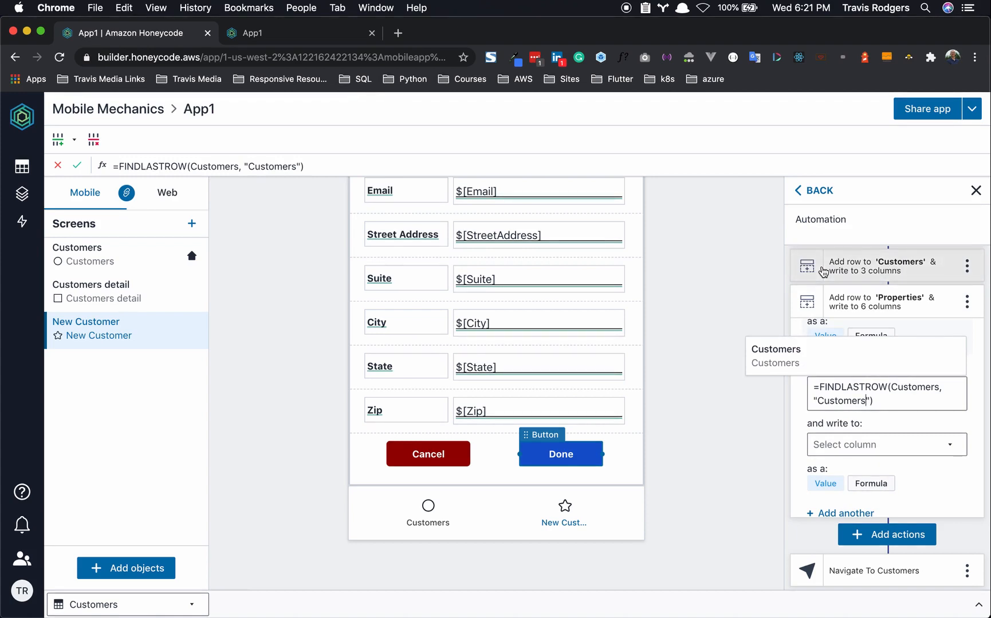
text([)
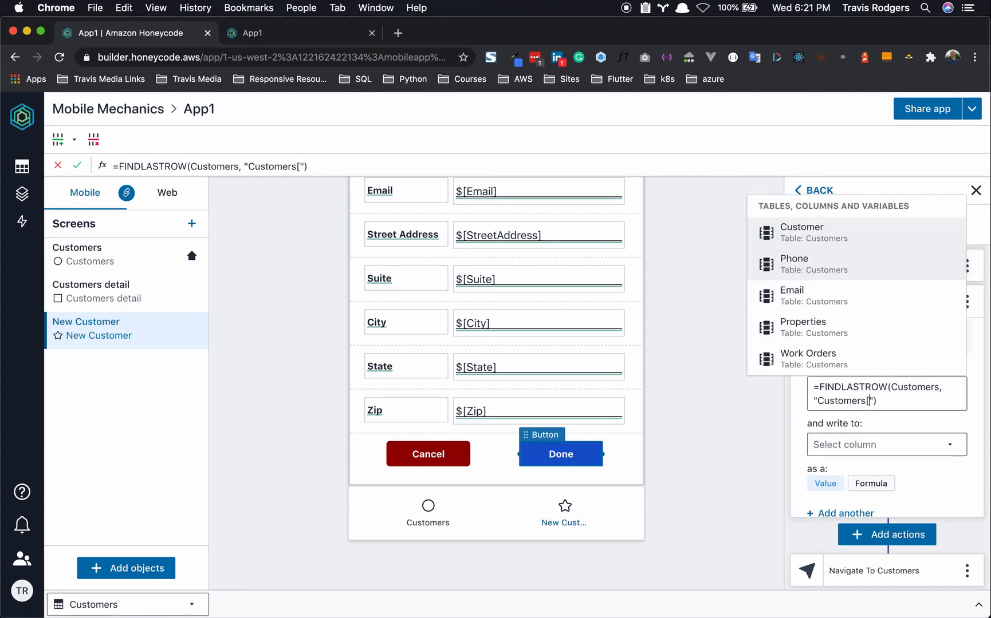
click(820, 239)
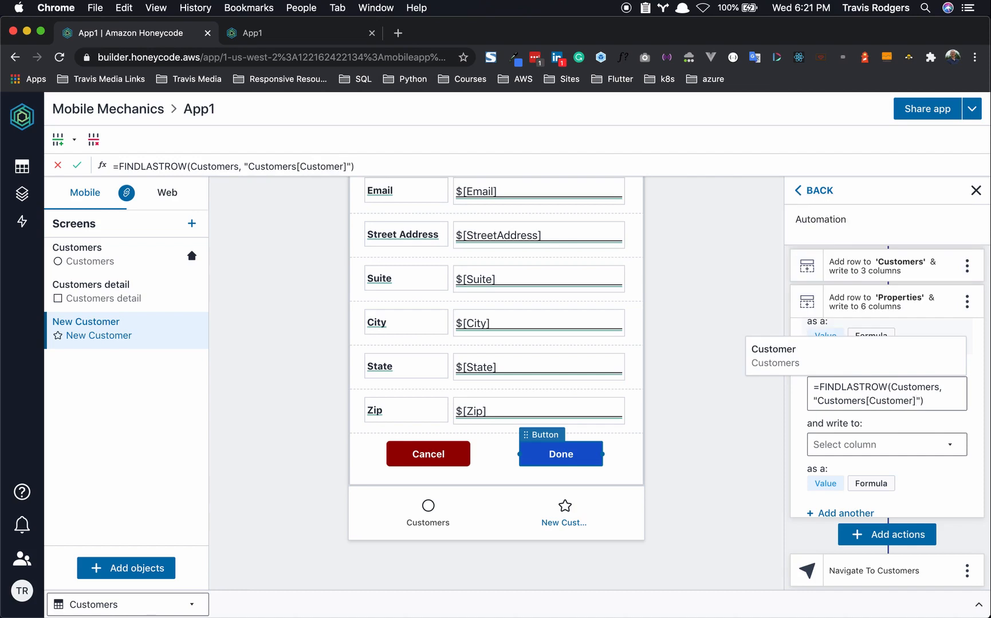
text(=)
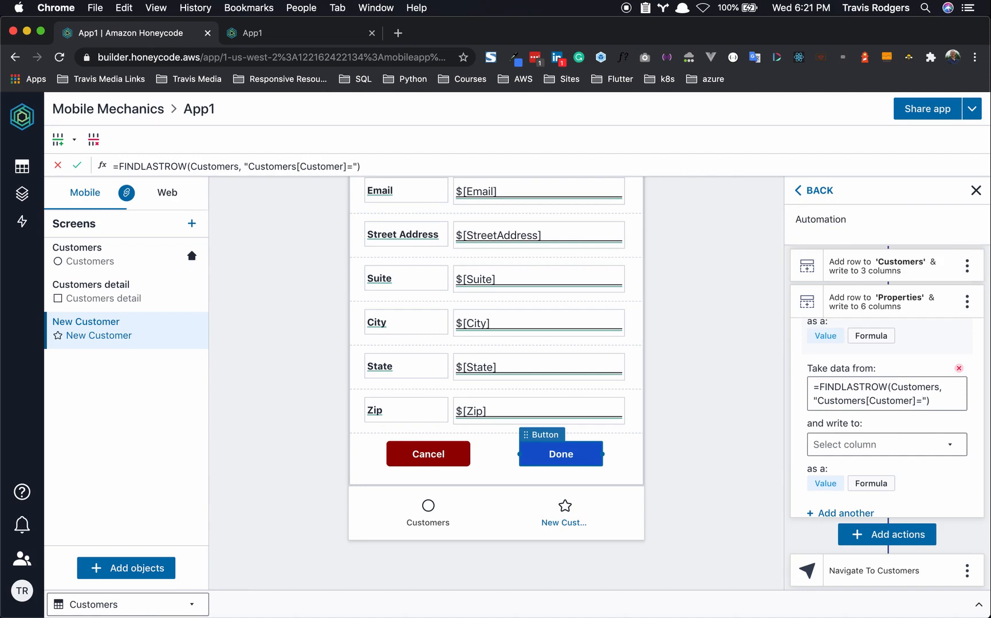
text($)
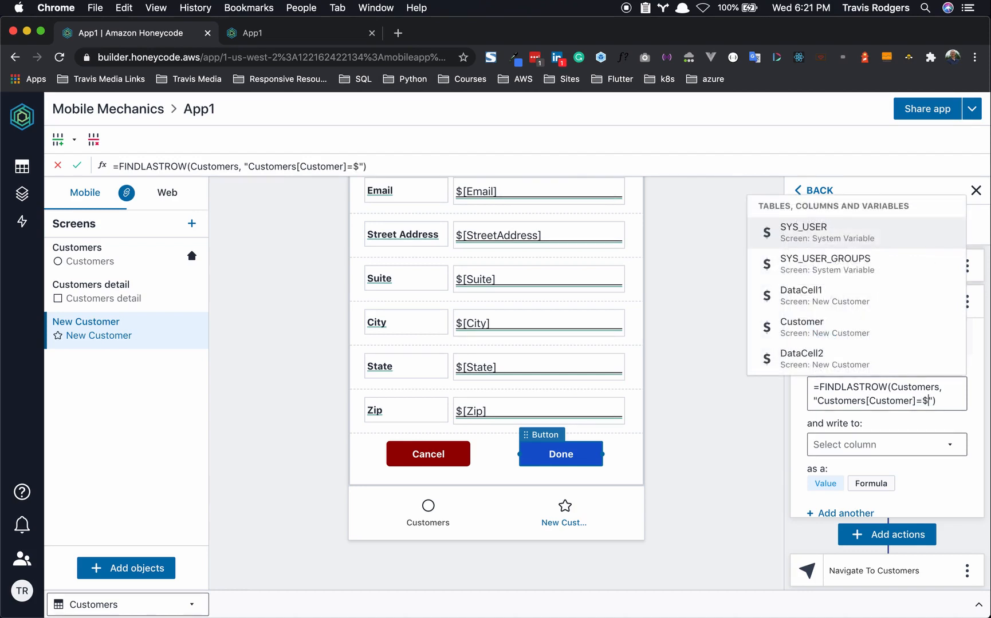
click(817, 340)
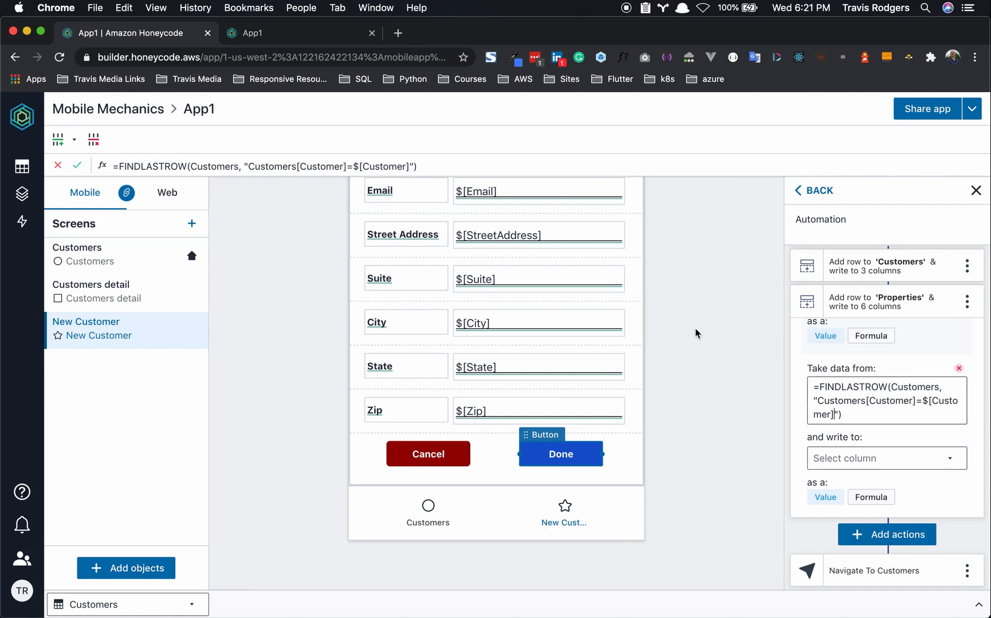
scroll(531, 223, up, 2)
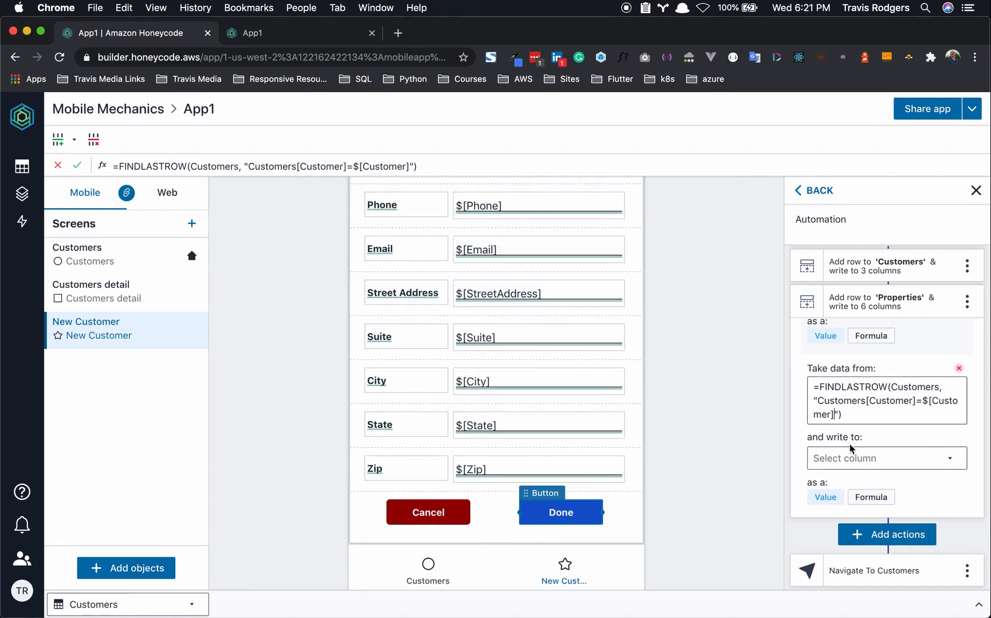
scroll(850, 443, down, 1)
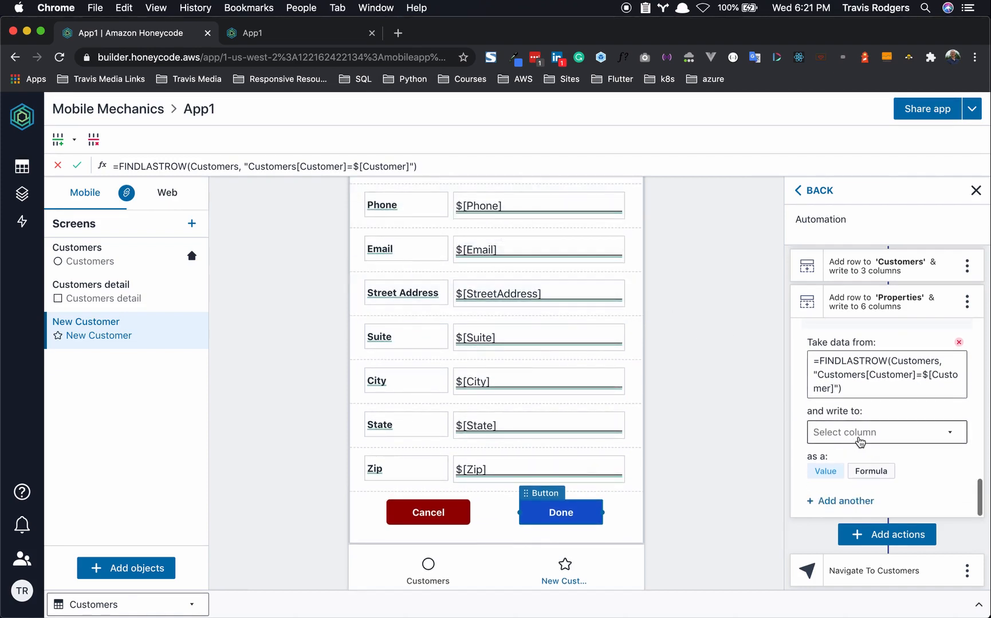
click(859, 440)
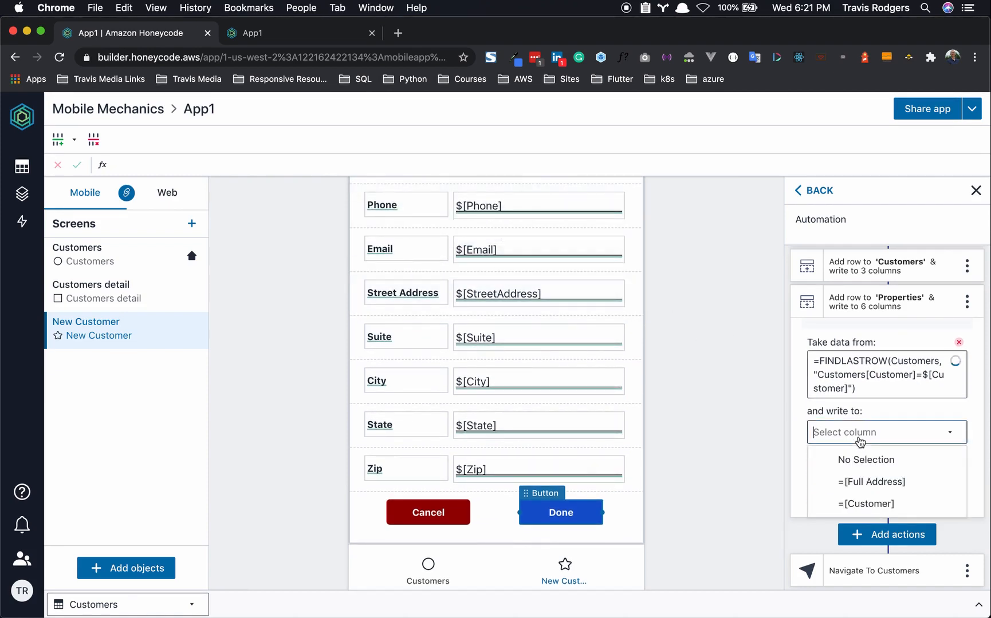
- Write the FINDLASTROW result into the Customer column and inspect the formula's warning
click(871, 505)
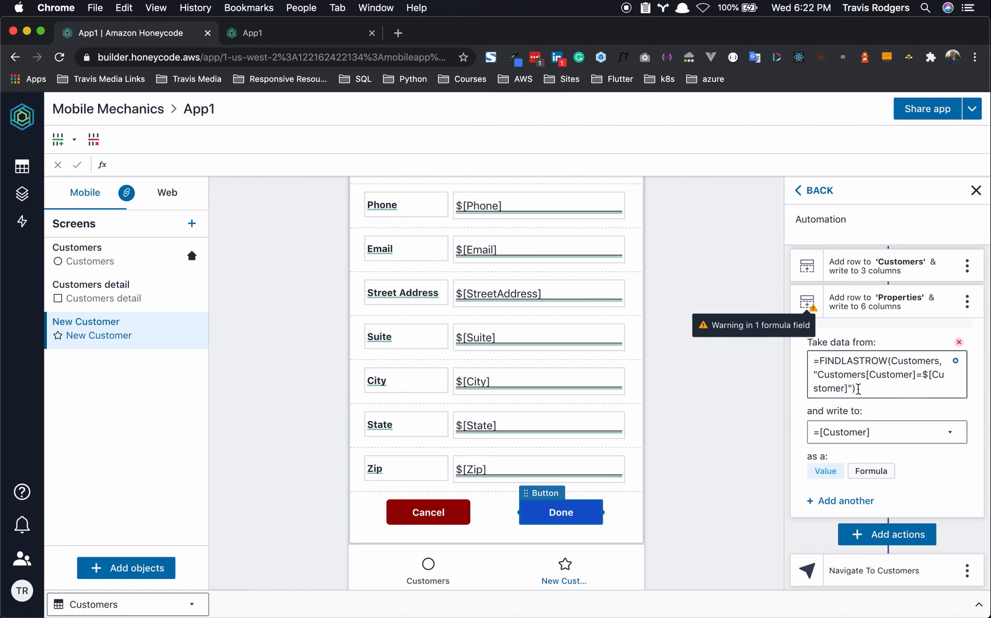
click(890, 375)
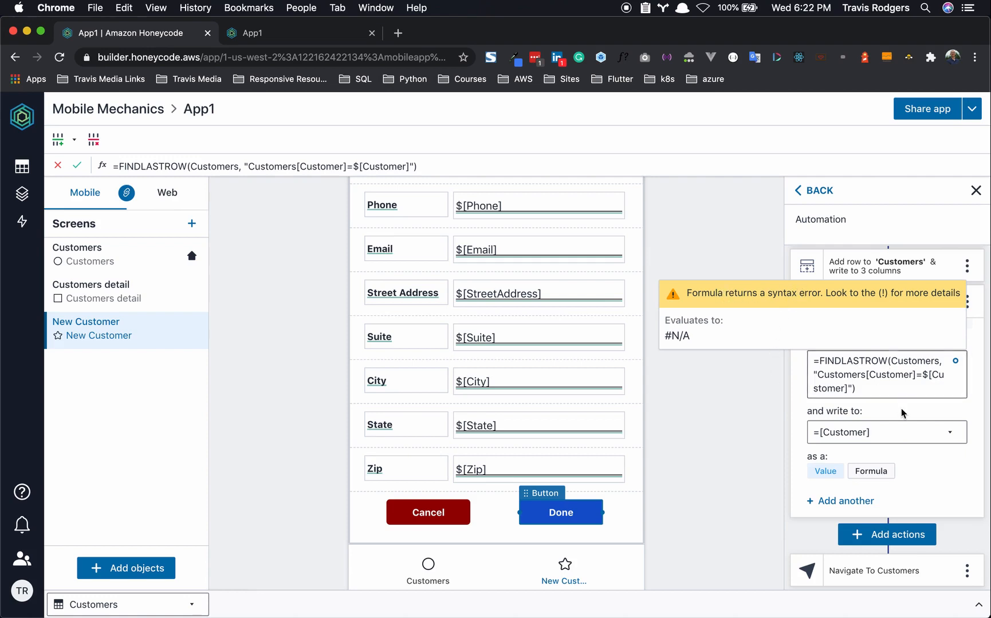
click(930, 307)
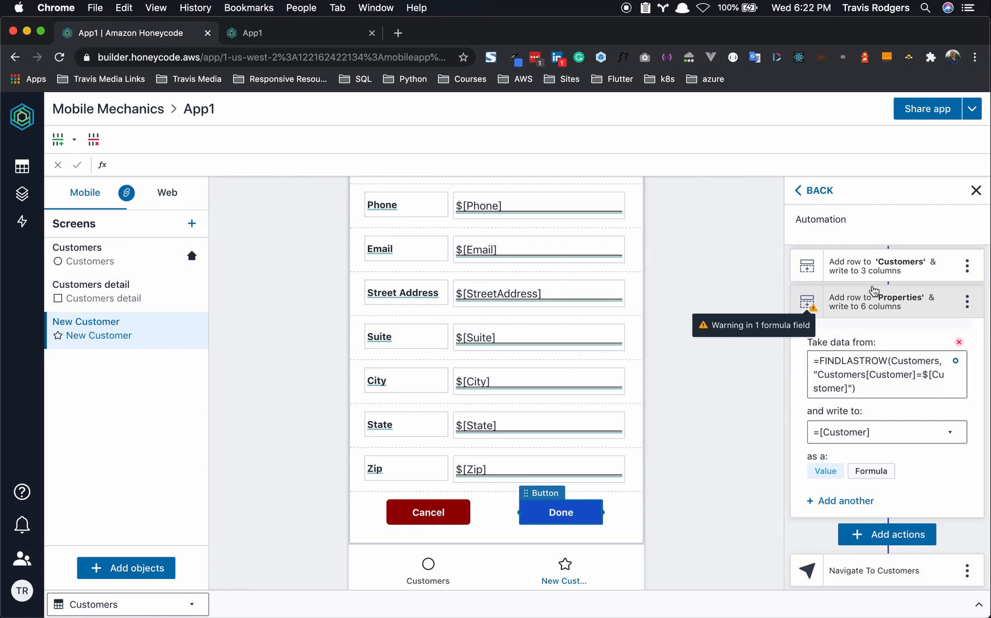
double_click(871, 361)
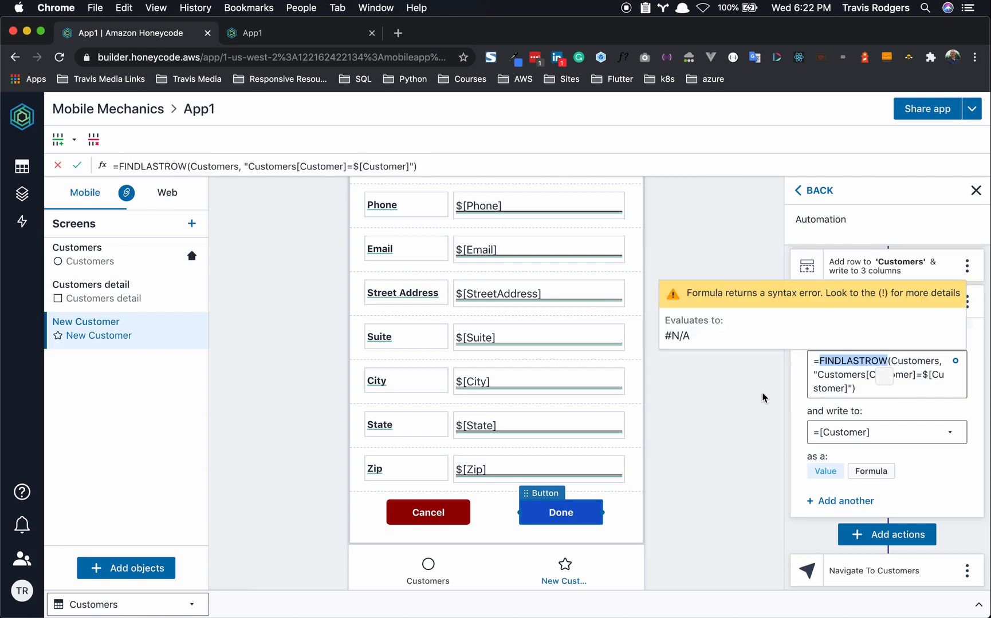
click(762, 397)
- Reload App1 and enter the new customer's name, phone and e-mail in the Add Customer form
click(300, 36)
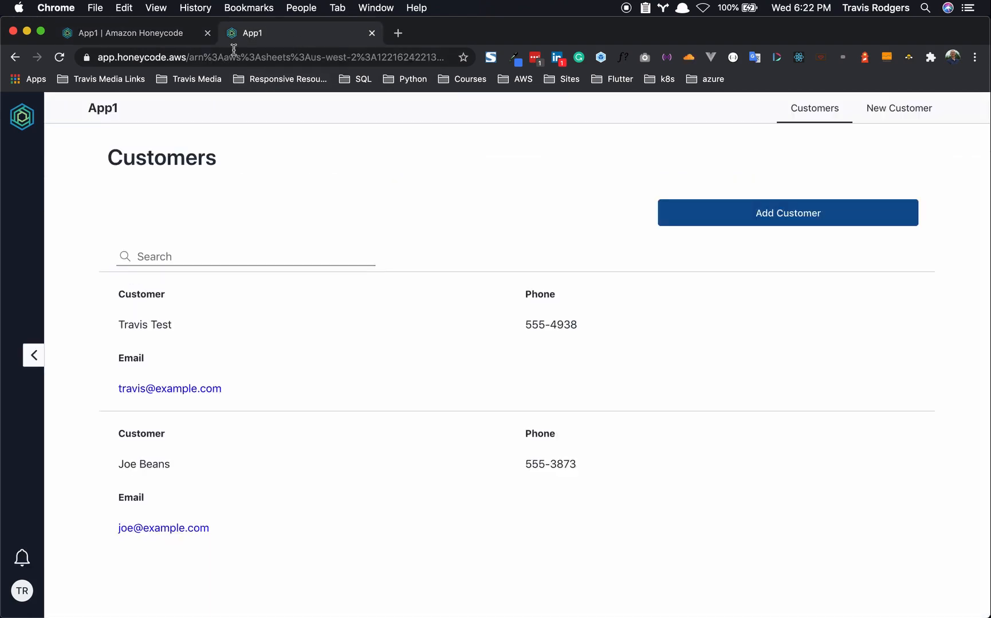
click(59, 57)
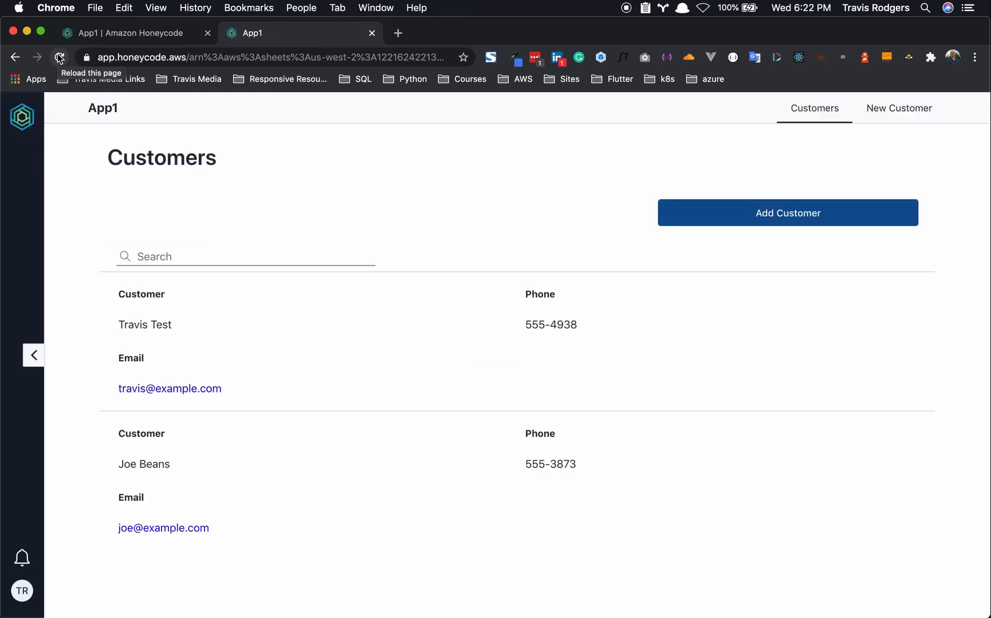
click(770, 213)
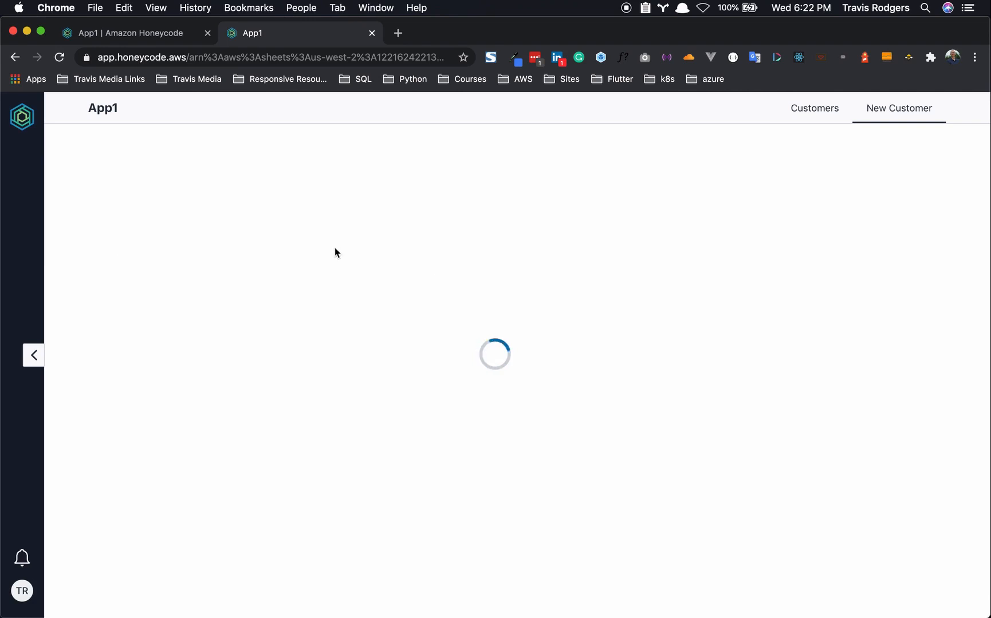
click(466, 206)
text(Bob Jeans)
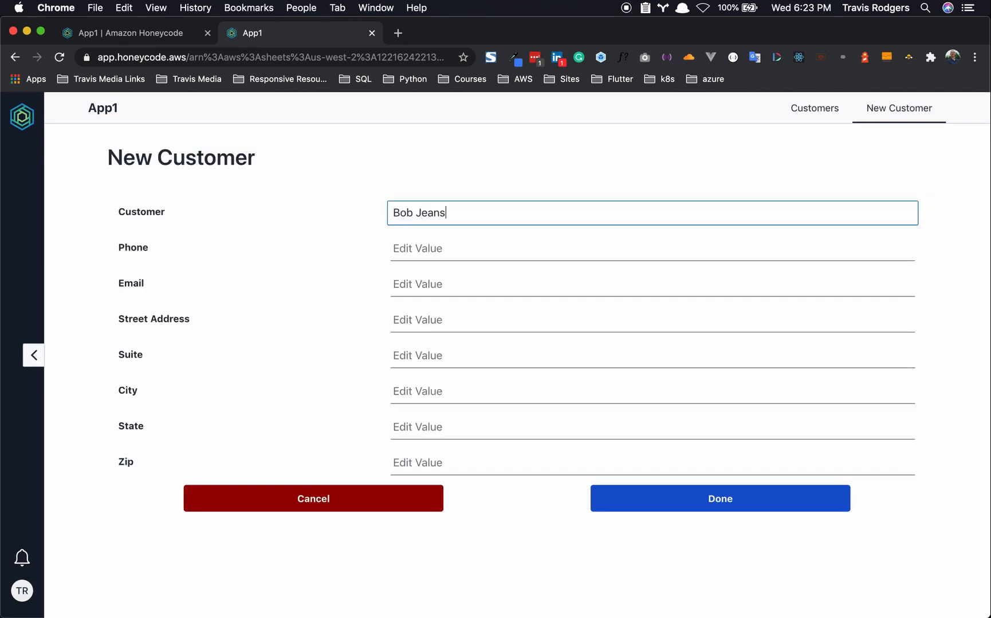
key(Tab)
text(555-3827)
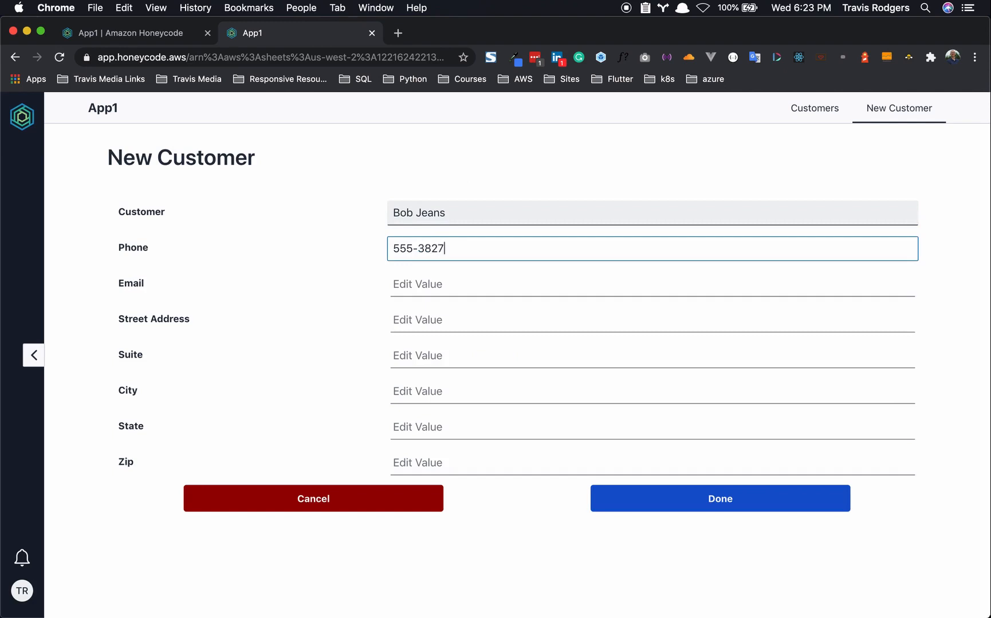
click(464, 277)
text(bo)
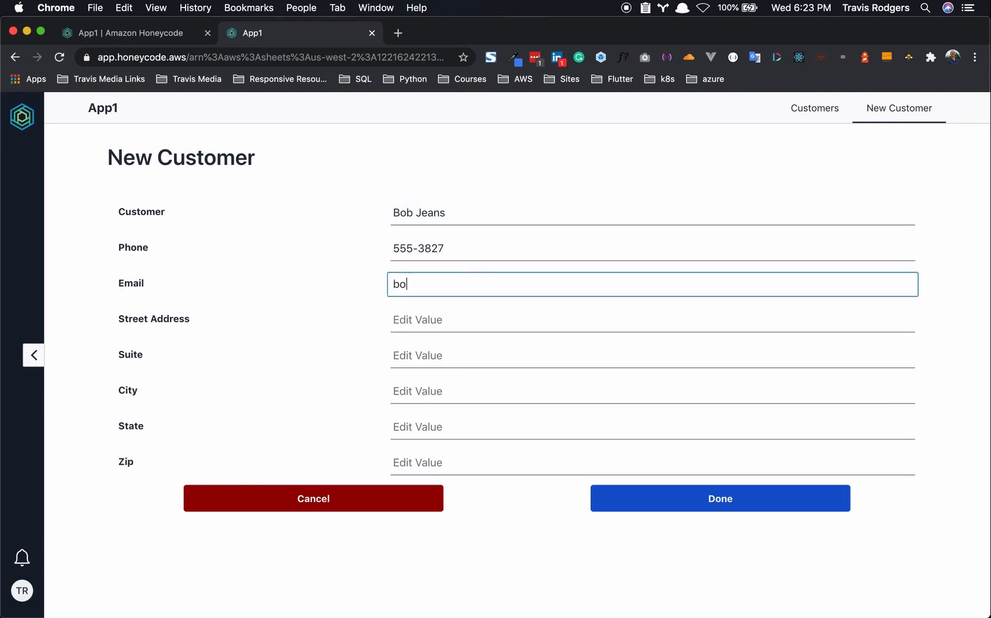
text(b@example.com)
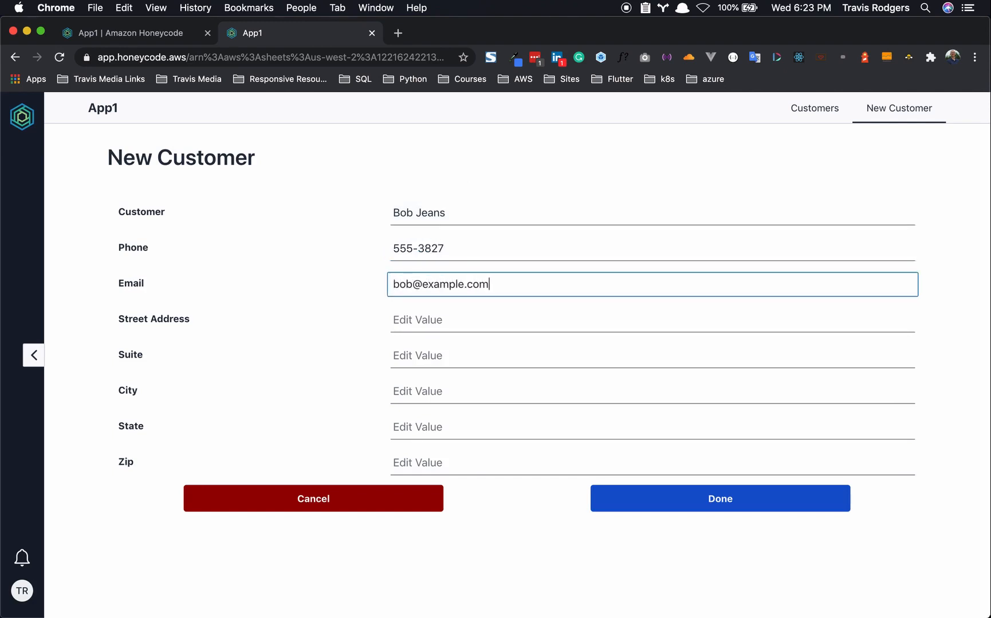
- Fill in the customer's street address, suite, city, state and zip, then submit with Done
key(Tab)
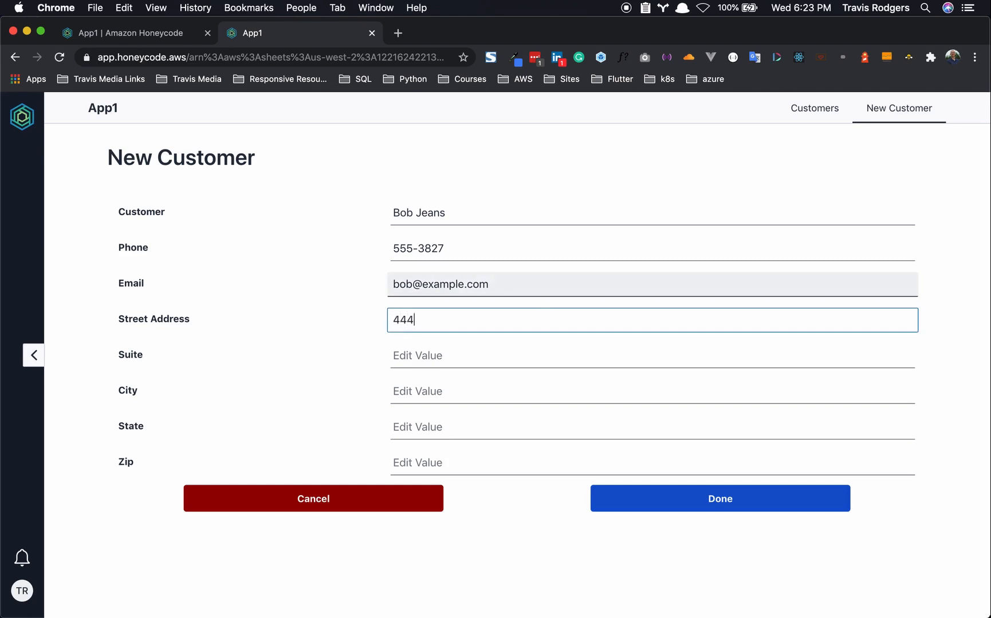
key(Tab)
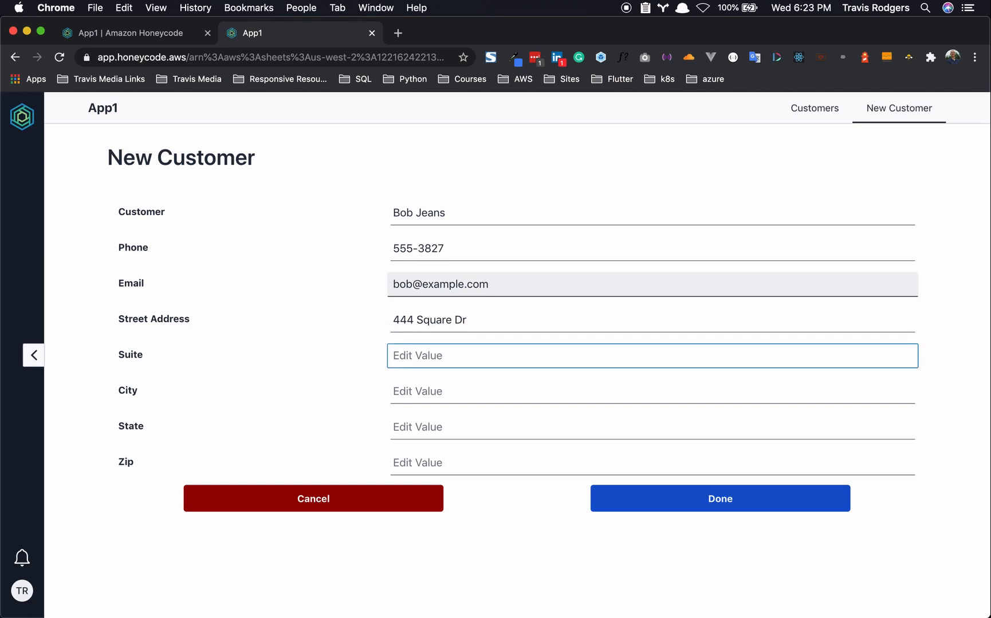
key(Tab)
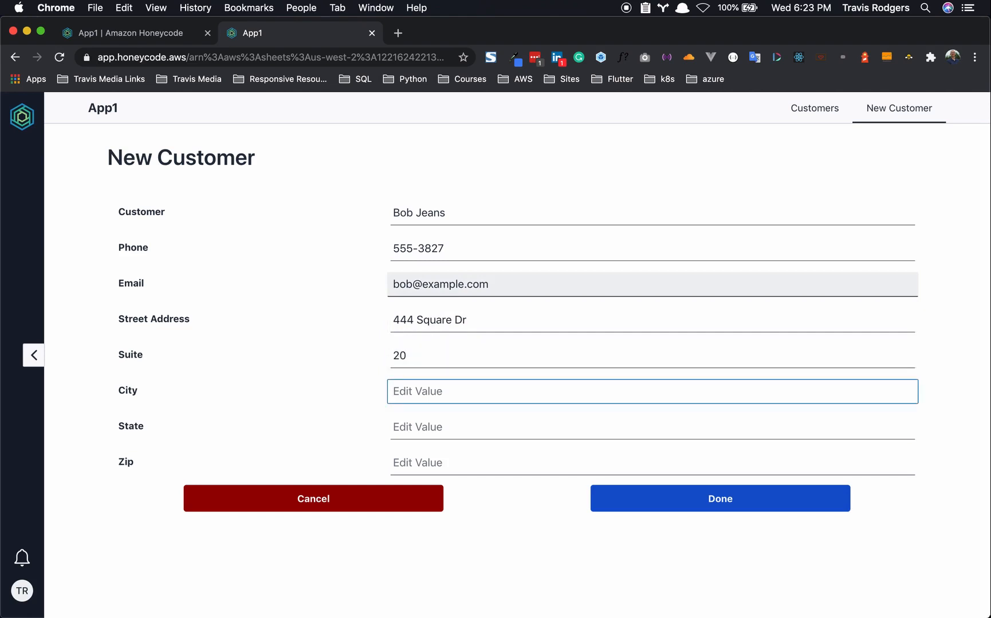
key(Tab)
key(Tab)
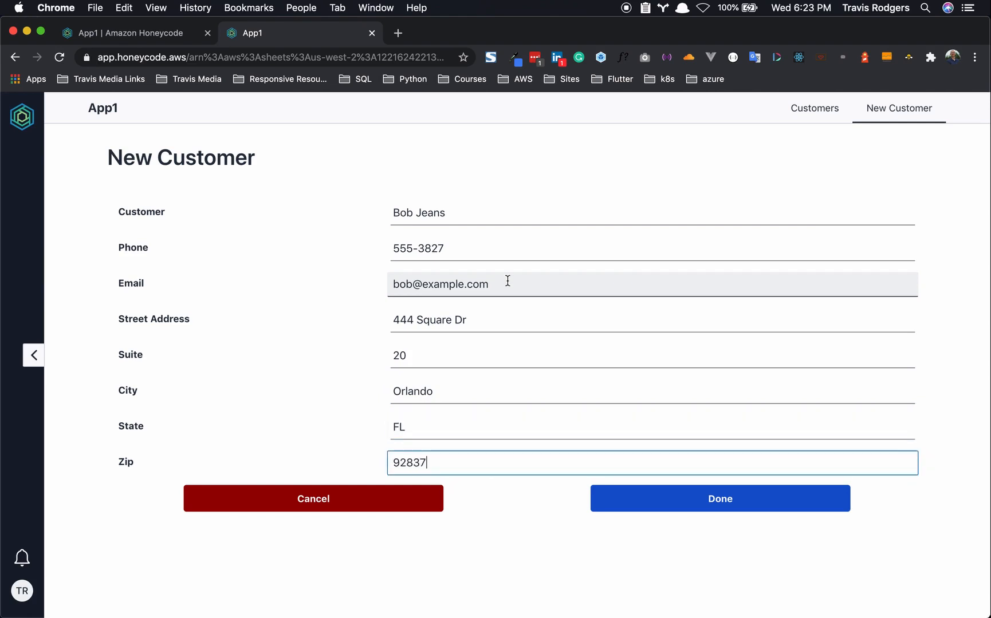
click(669, 504)
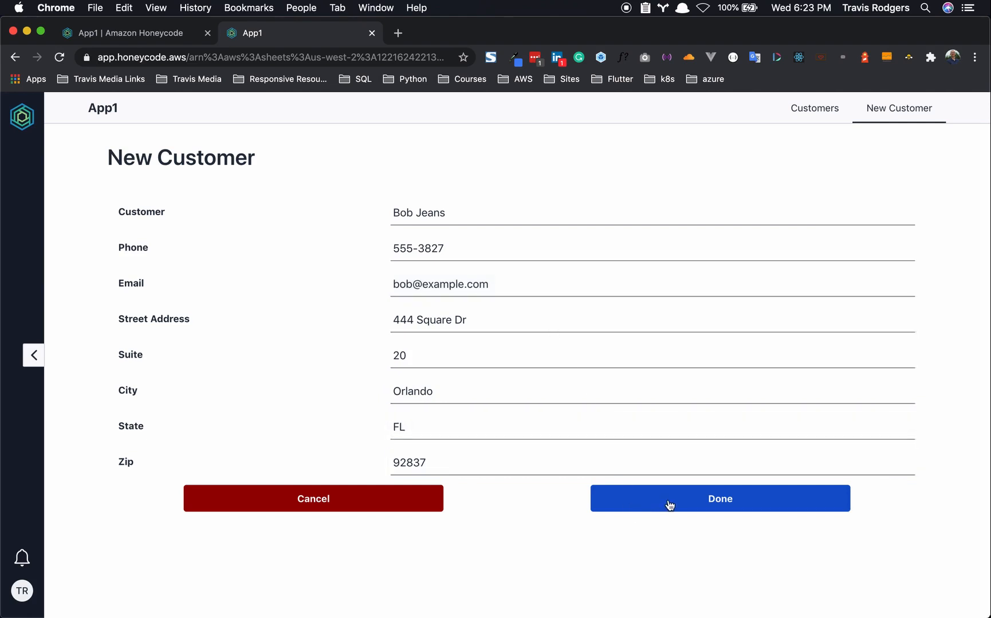
scroll(343, 425, down, 2)
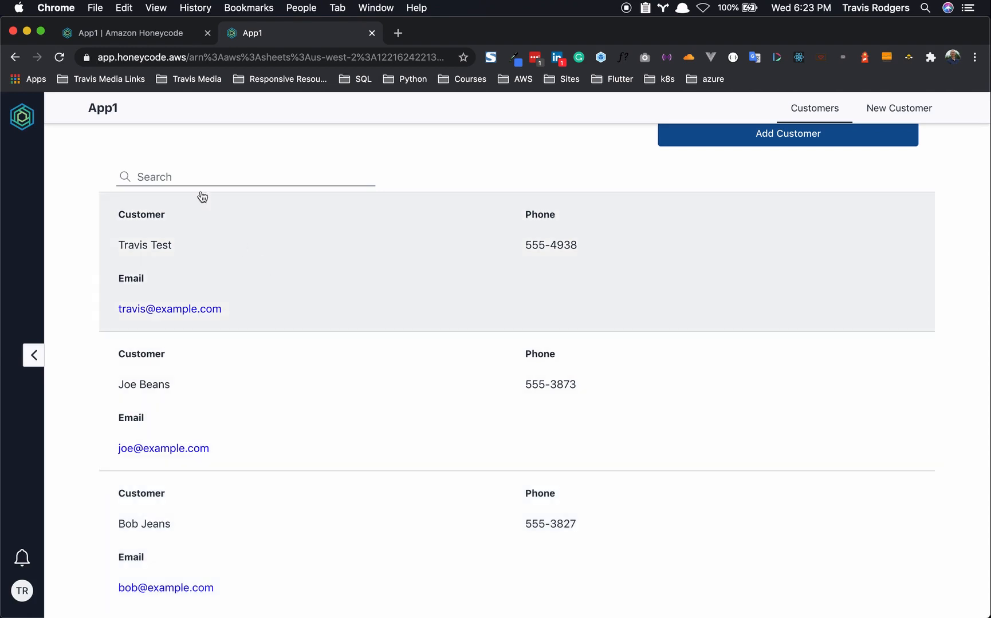
- In the Customers table, view the new customer's linked property rows from cell D4
click(157, 38)
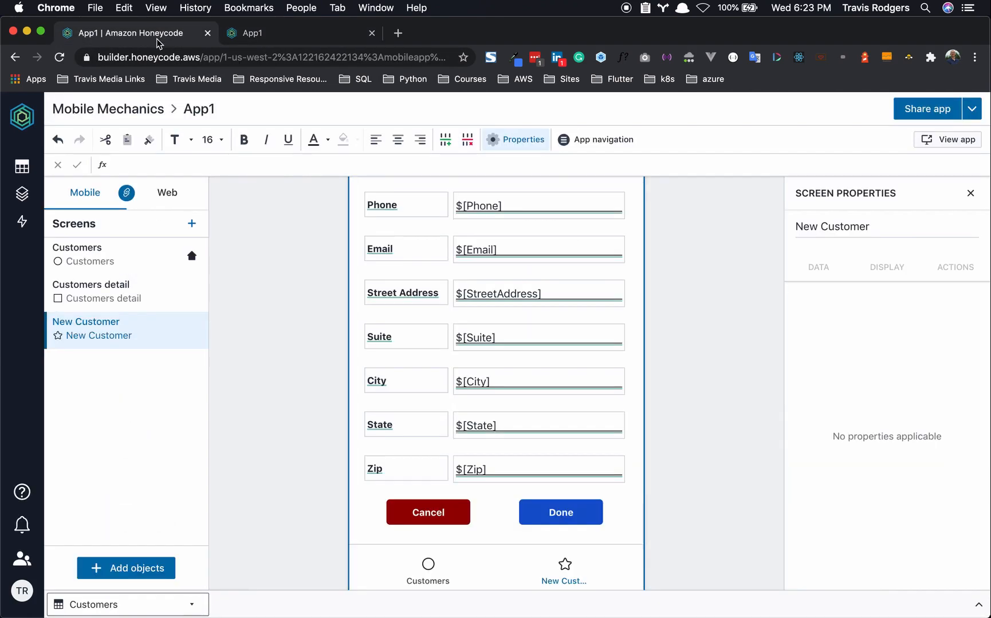
click(21, 169)
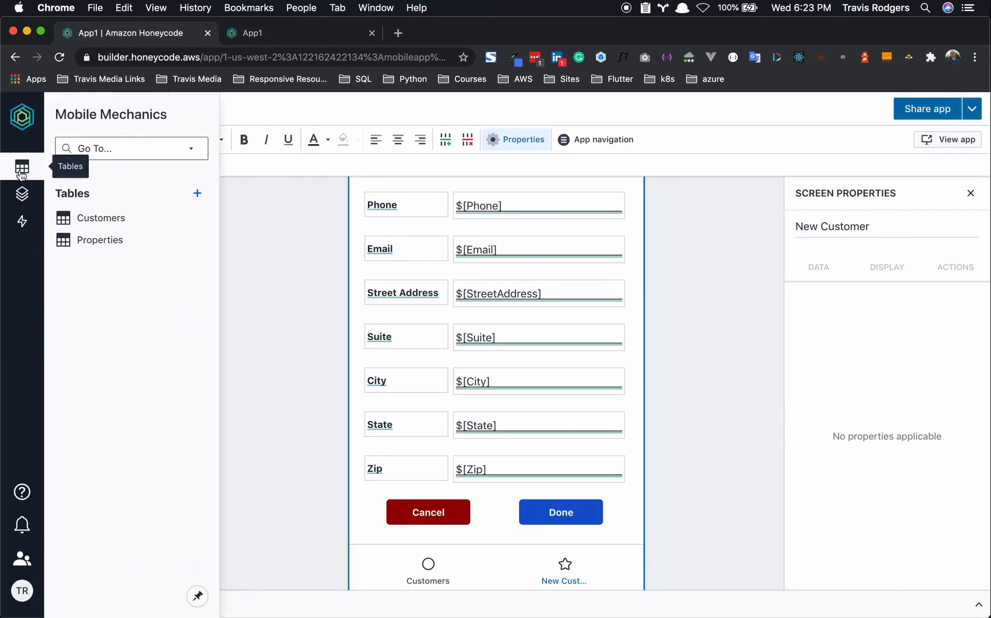
click(106, 224)
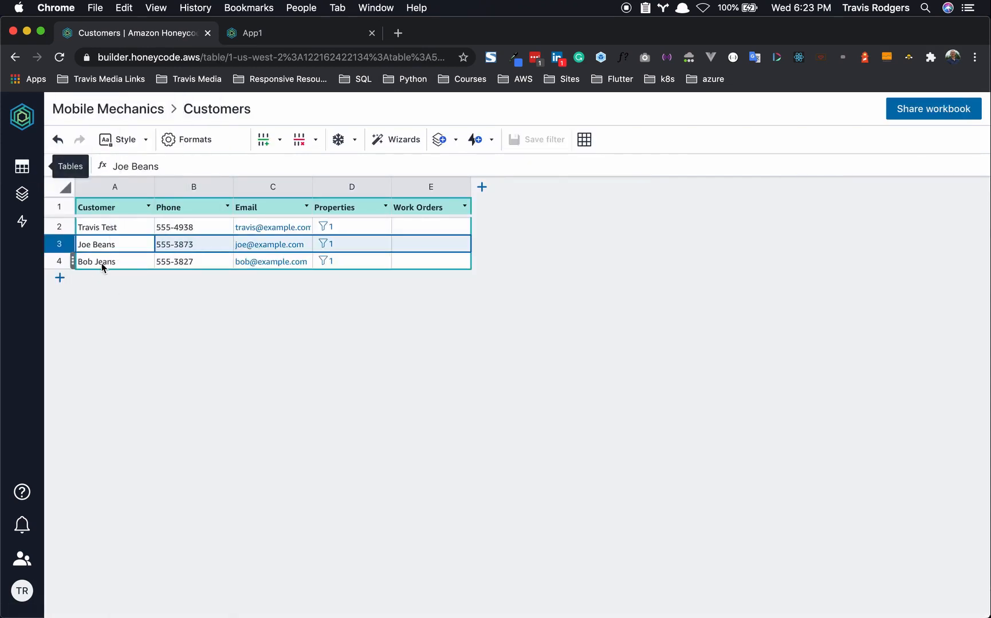
click(329, 263)
click(328, 263)
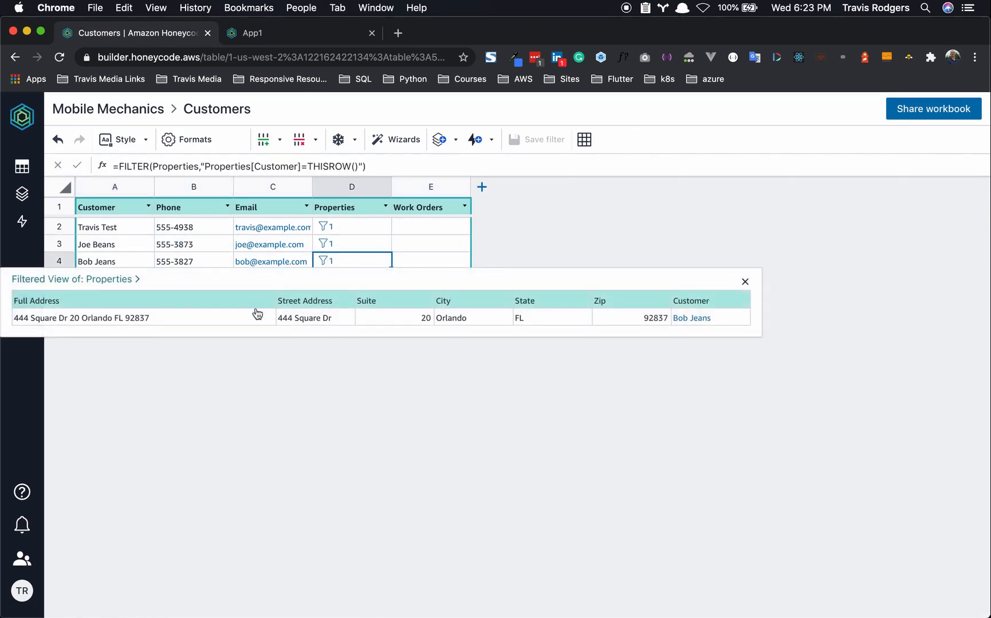
click(483, 212)
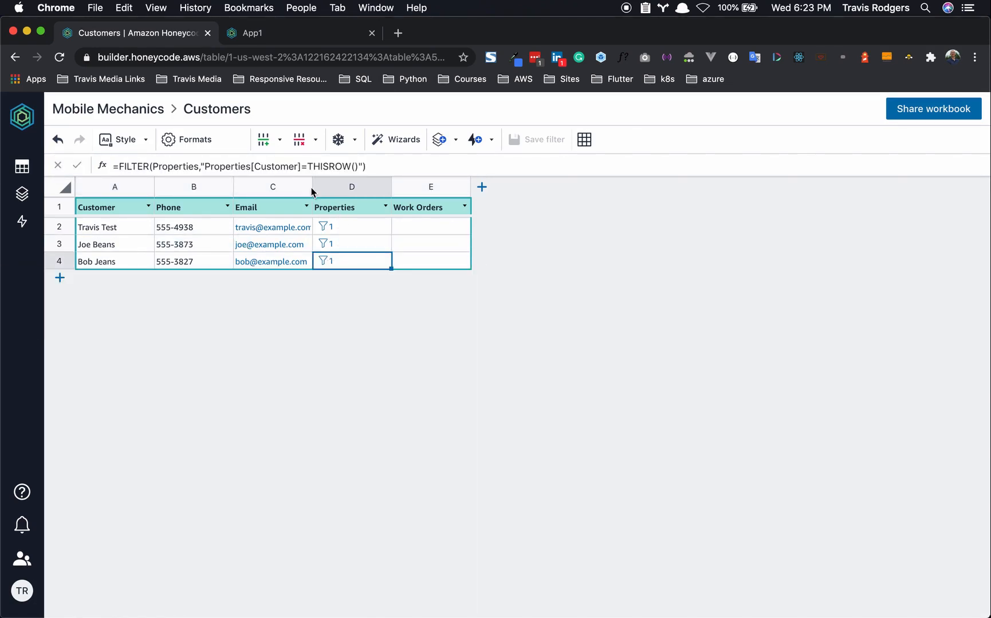
- Check the new address row in the Properties table, then return to the builder
click(22, 167)
click(94, 241)
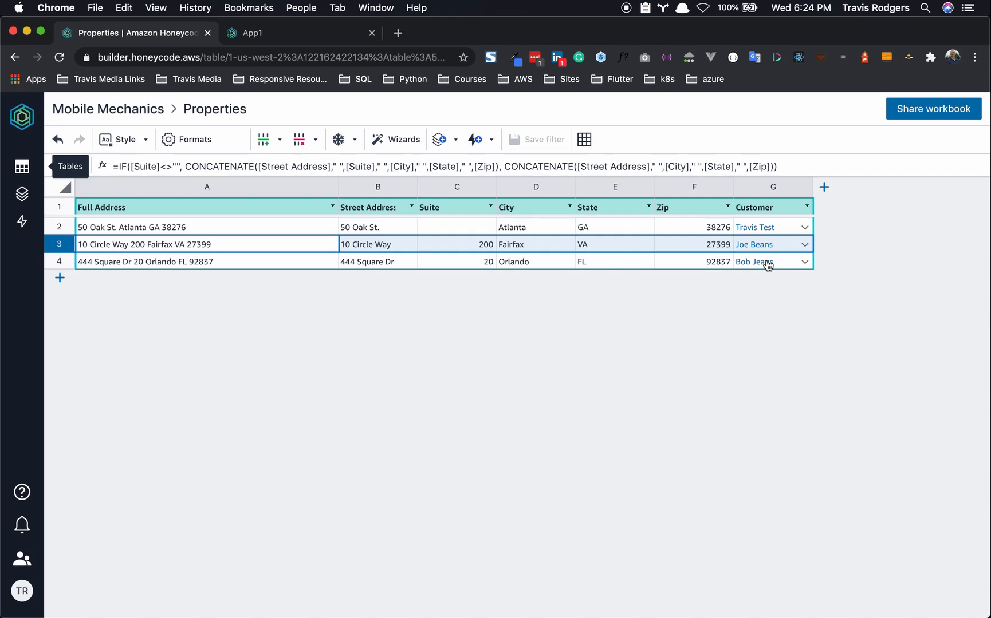
click(21, 194)
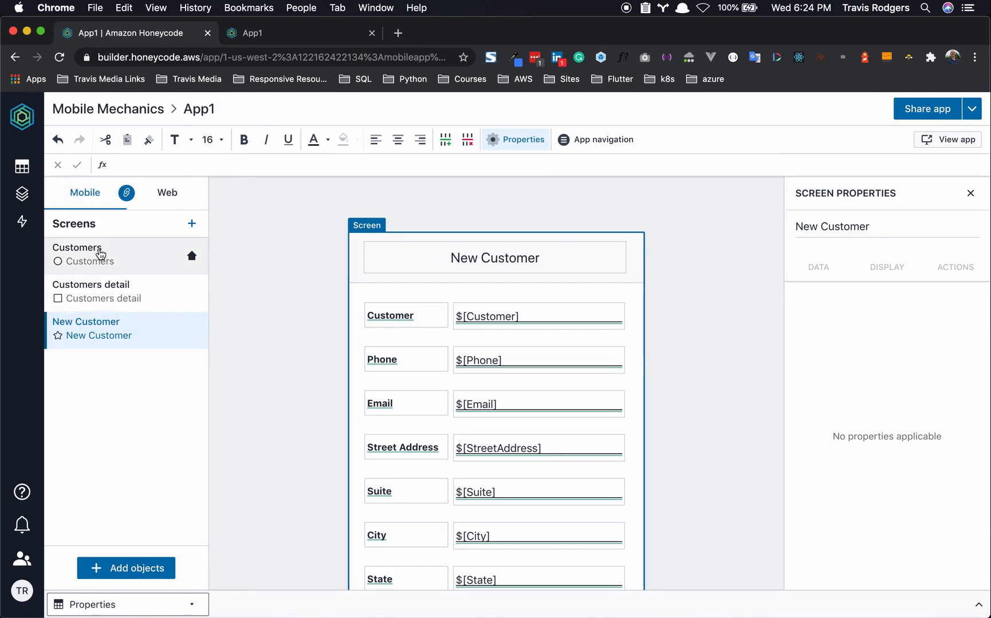
- Select the Customers screen and confirm the new customer's detail page shows 1 property
click(100, 254)
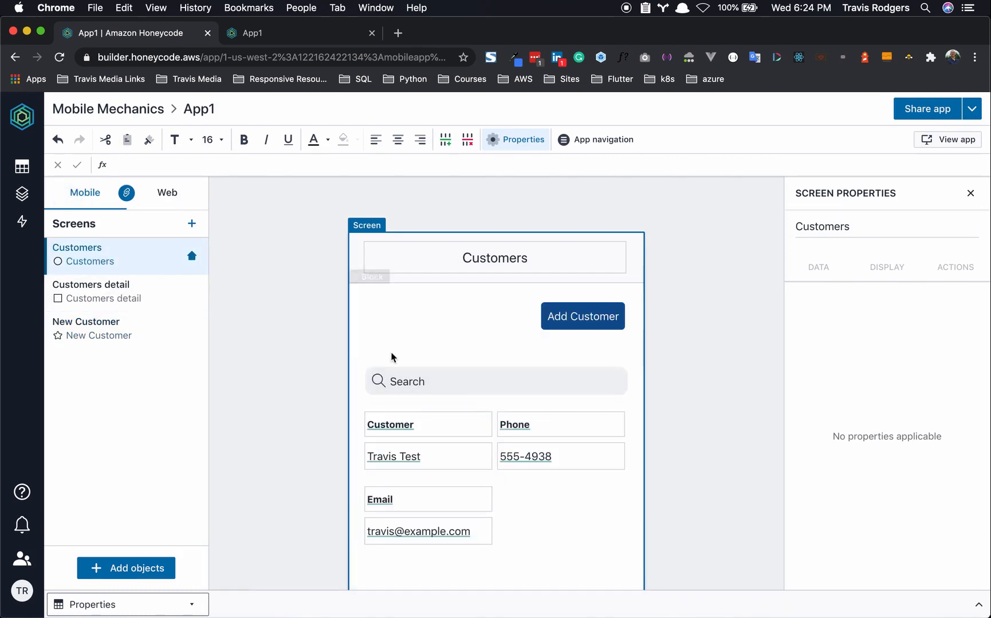
click(320, 37)
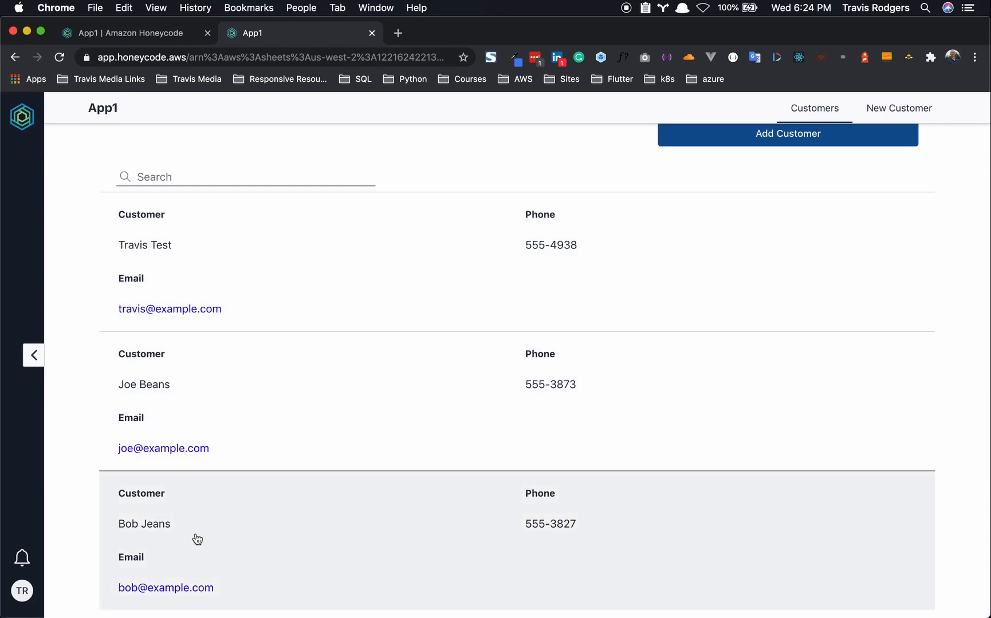
click(197, 540)
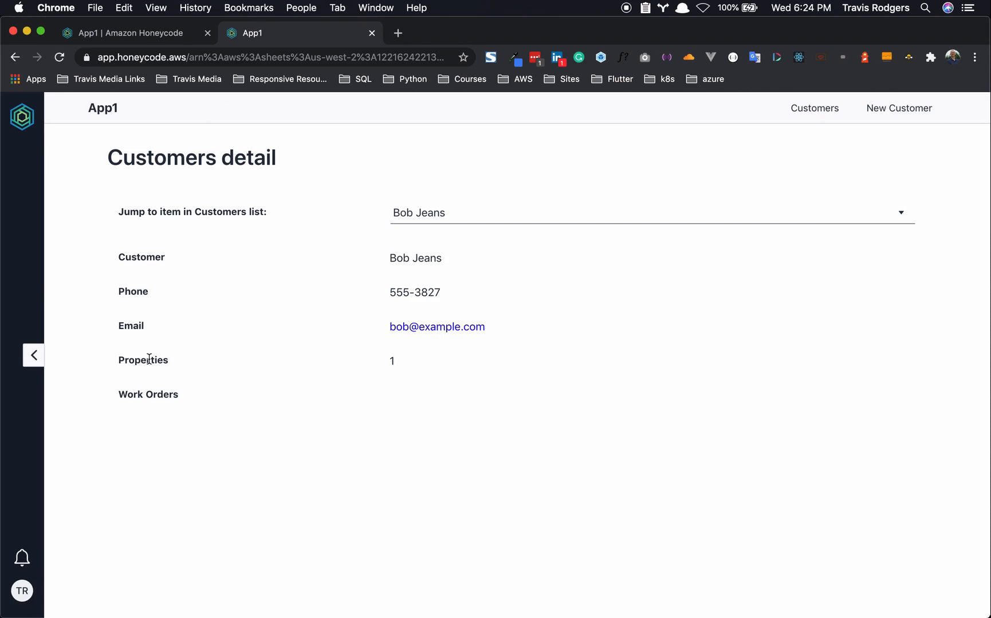
drag(125, 360, 185, 385)
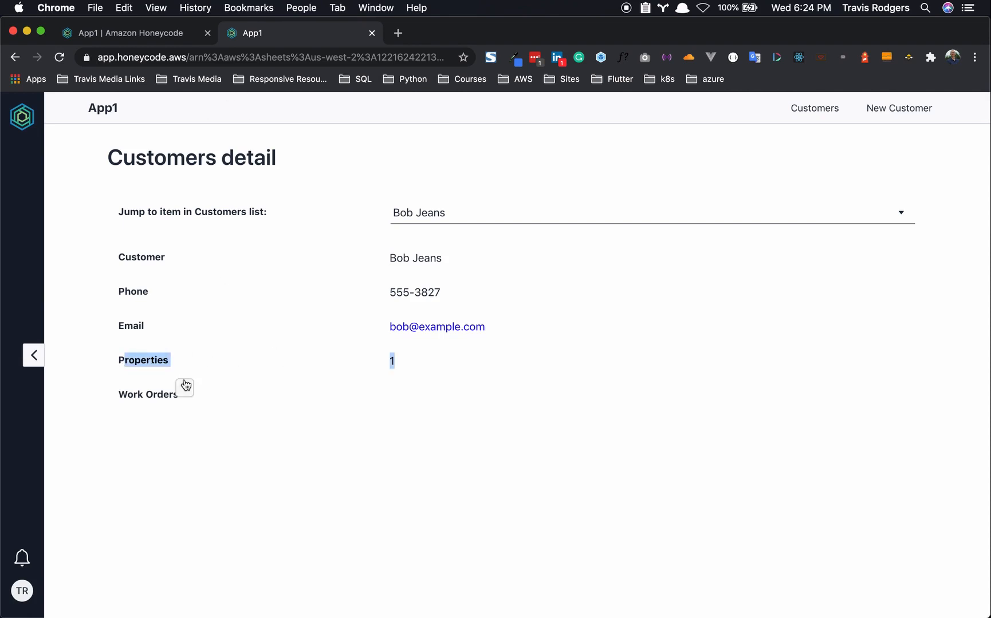
click(194, 35)
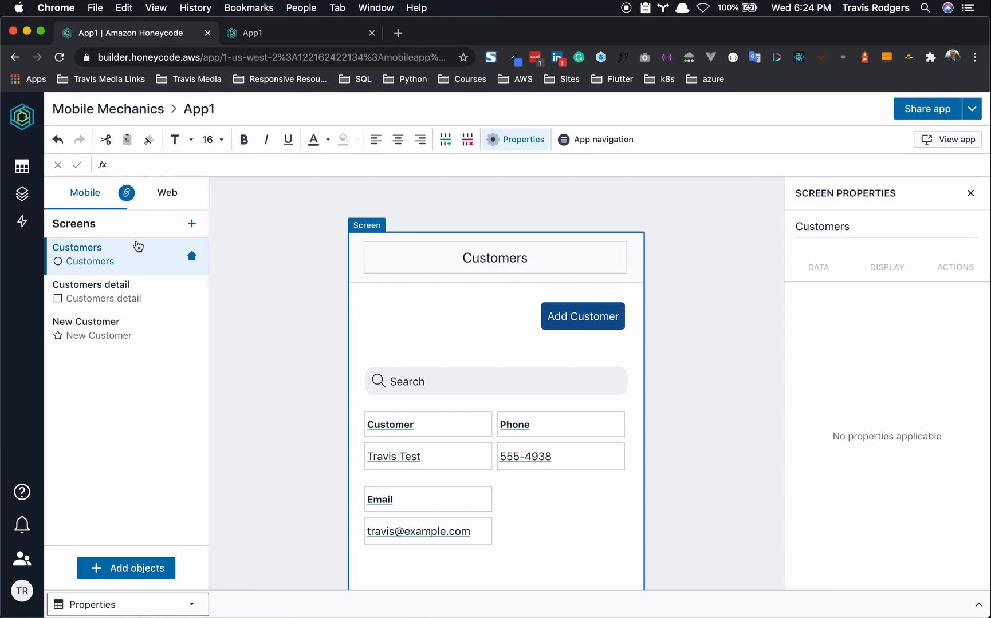
- Delete the Work Orders and Properties rows from the Customers detail screen and preview it
click(121, 286)
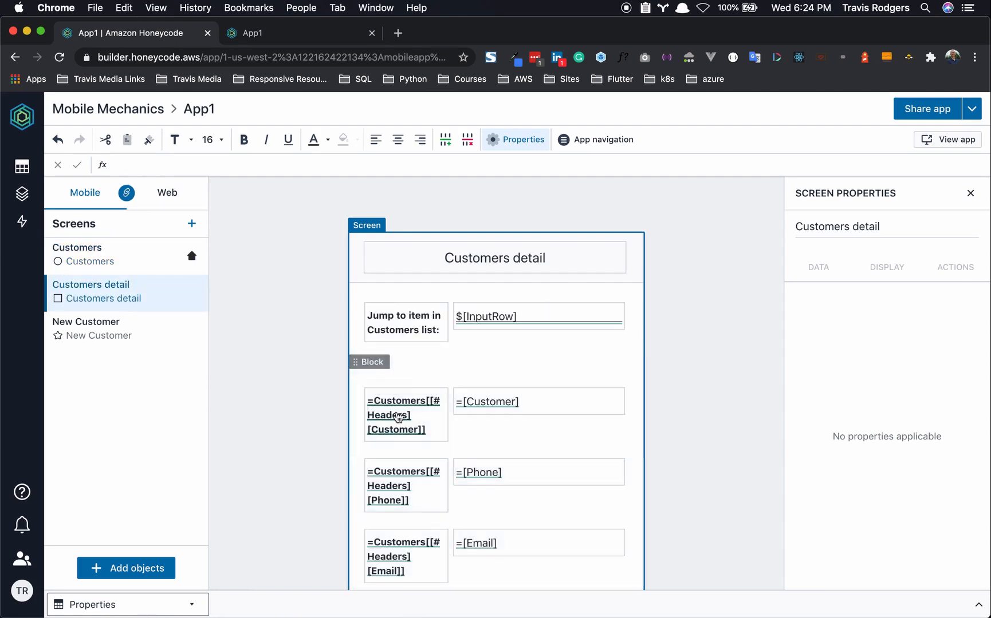
scroll(396, 415, down, 5)
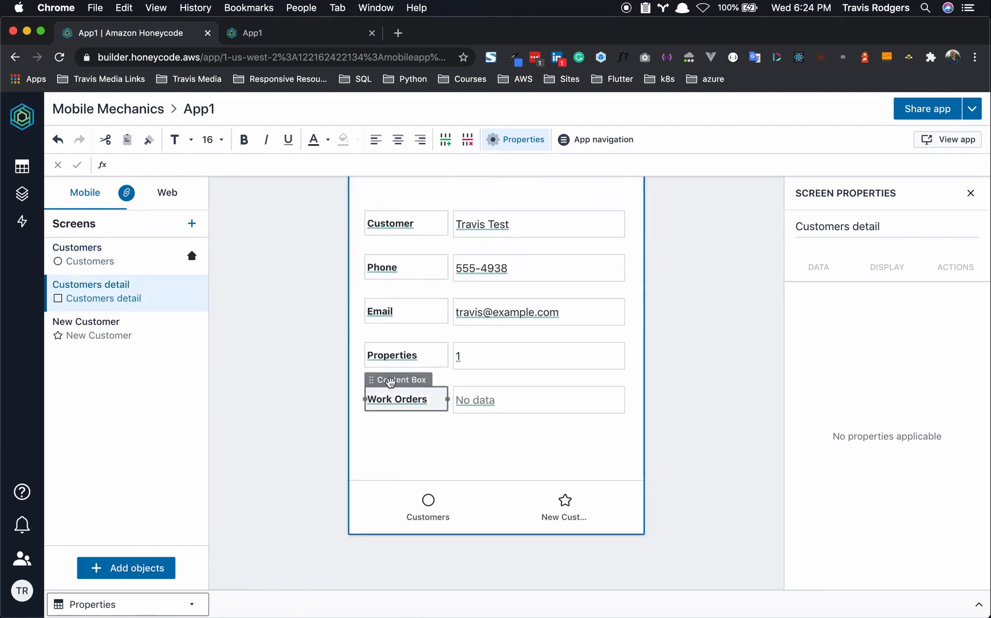
click(359, 373)
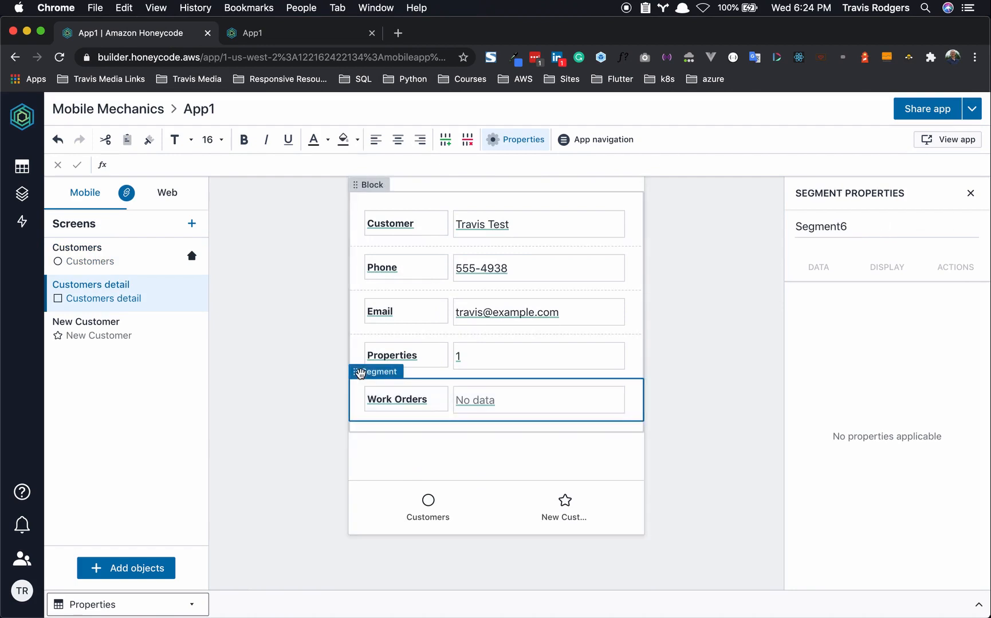
key(Delete)
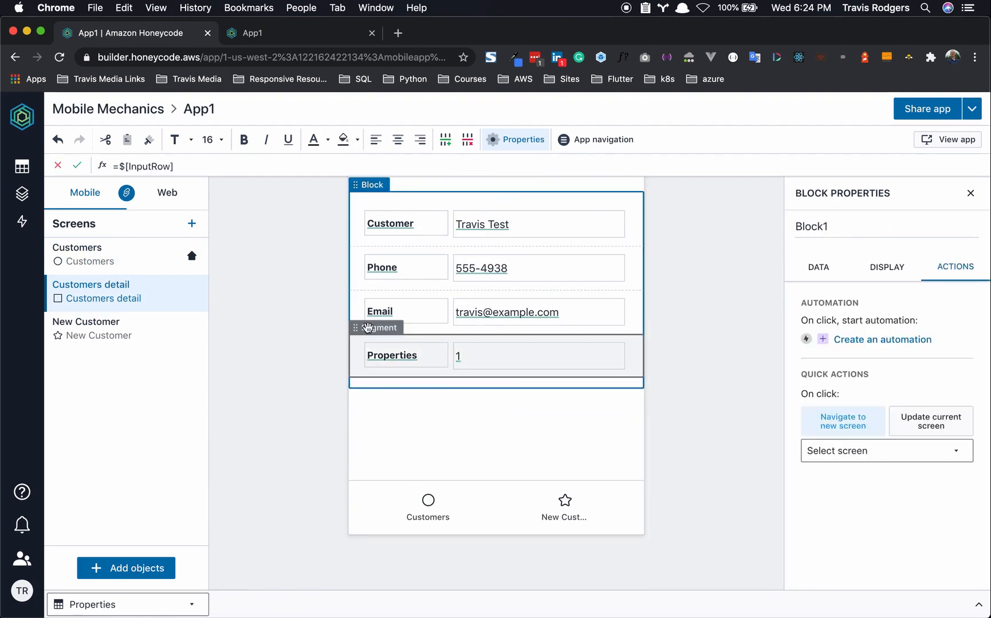
click(367, 327)
key(Delete)
click(289, 354)
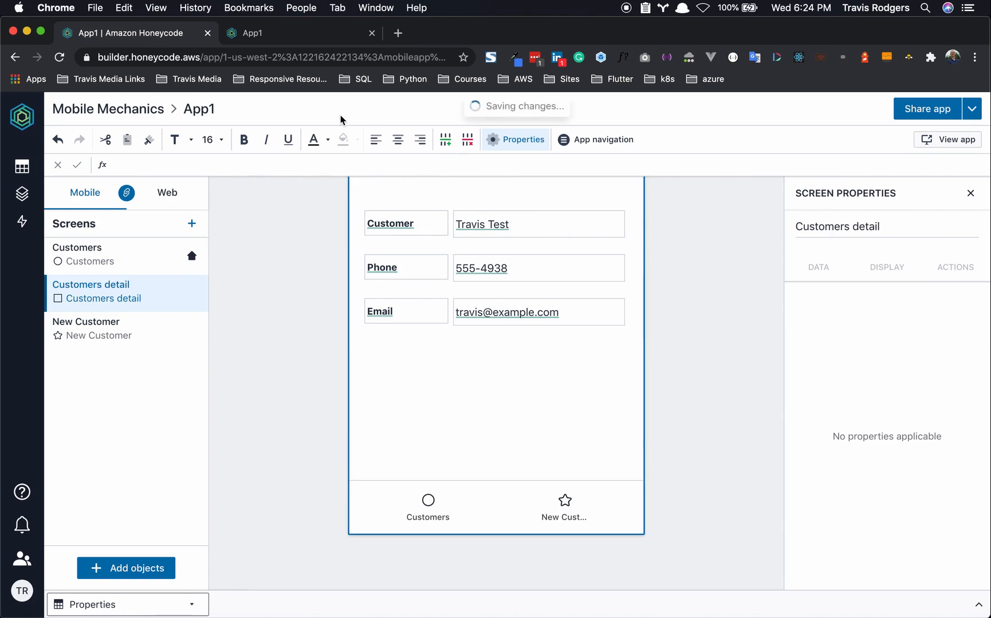
click(306, 44)
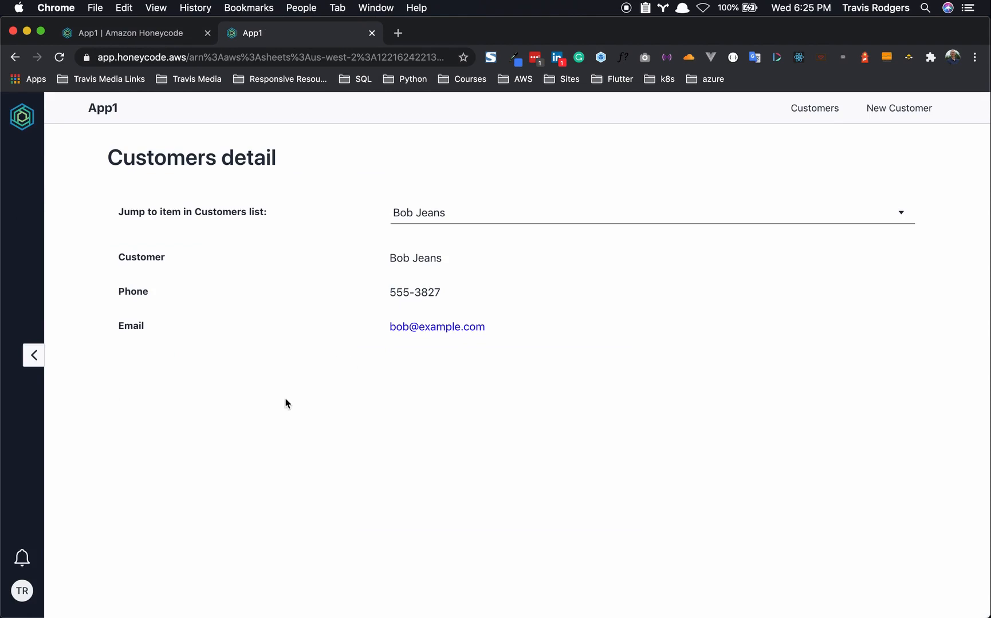
click(146, 32)
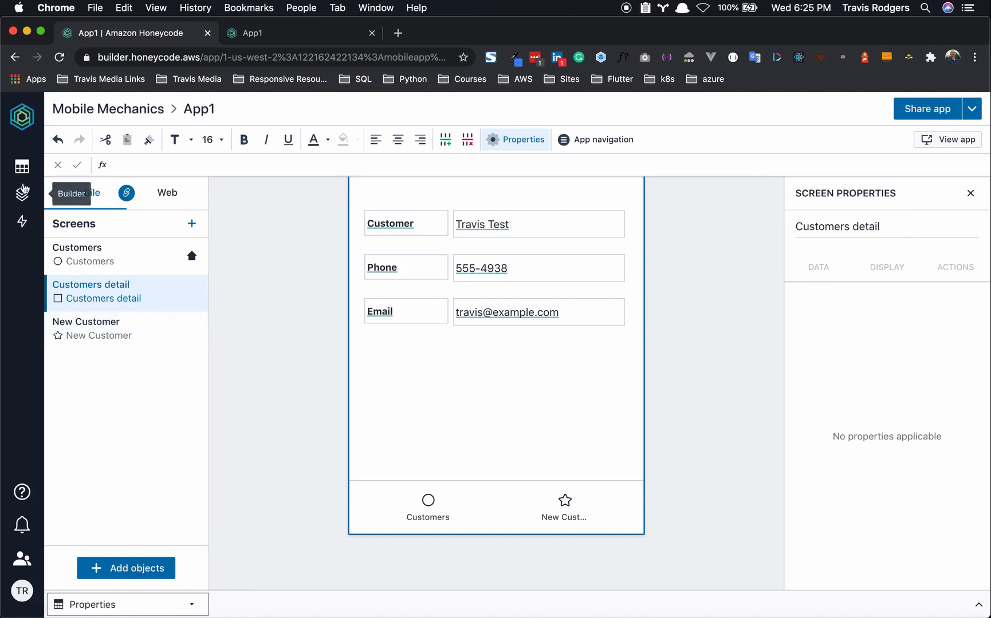
mouse_move(21, 168)
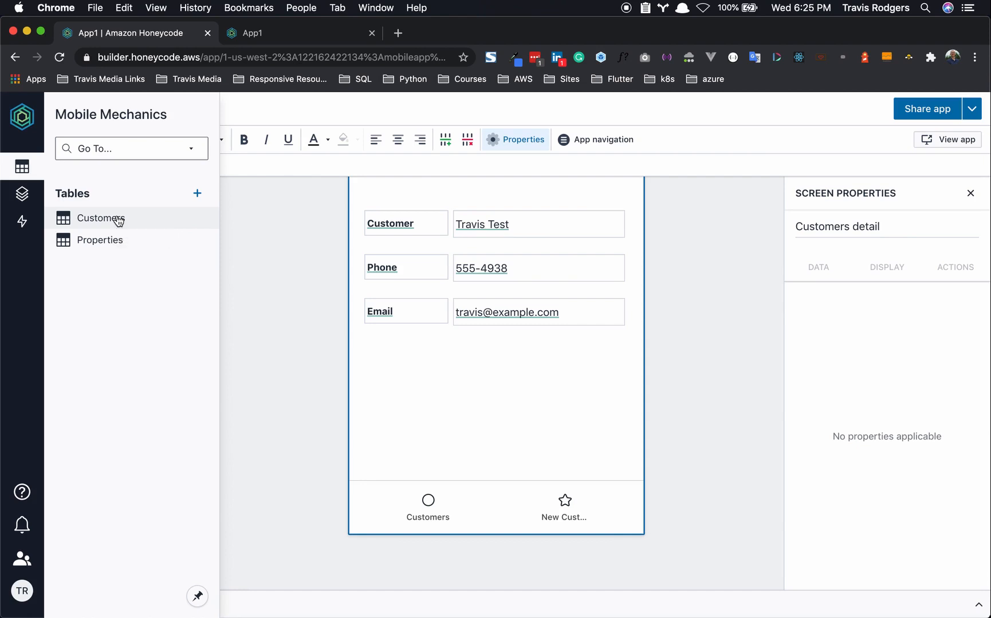
- Add a blank table to the workbook and rename it Status
click(197, 198)
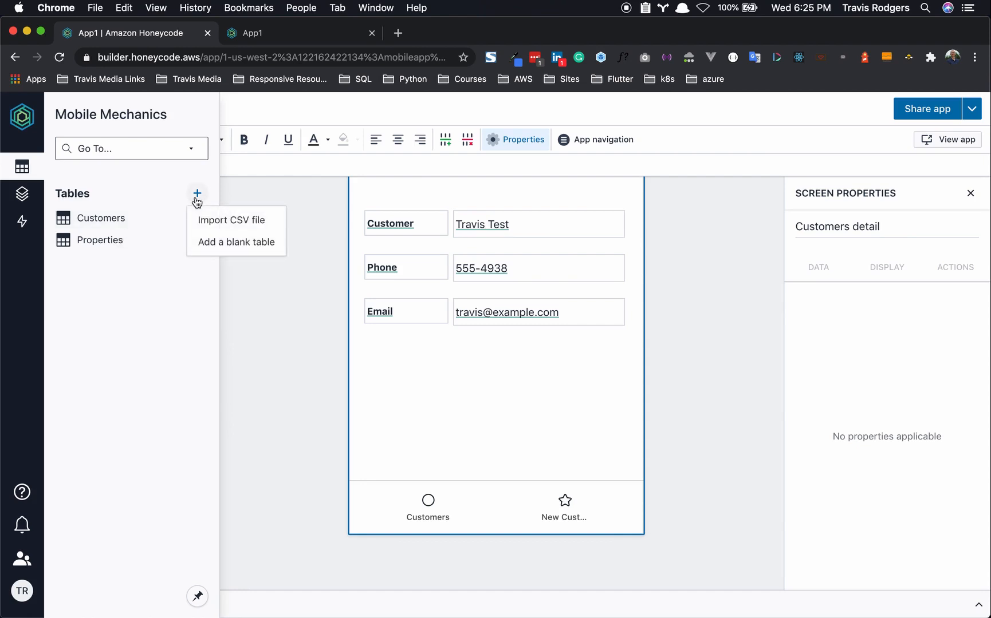
click(212, 242)
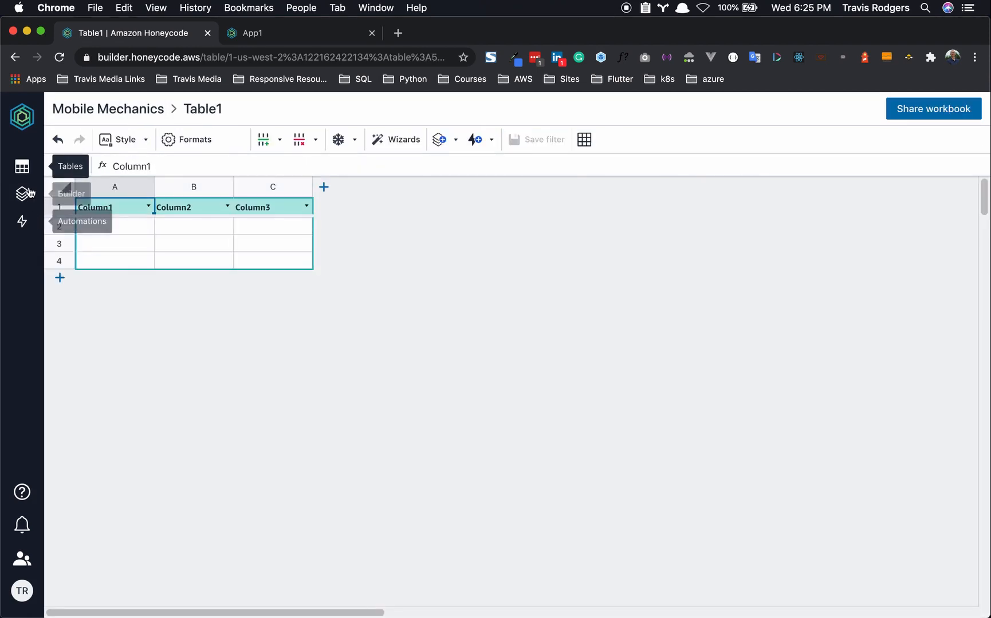
click(22, 166)
right_click(83, 262)
click(107, 272)
text(Status)
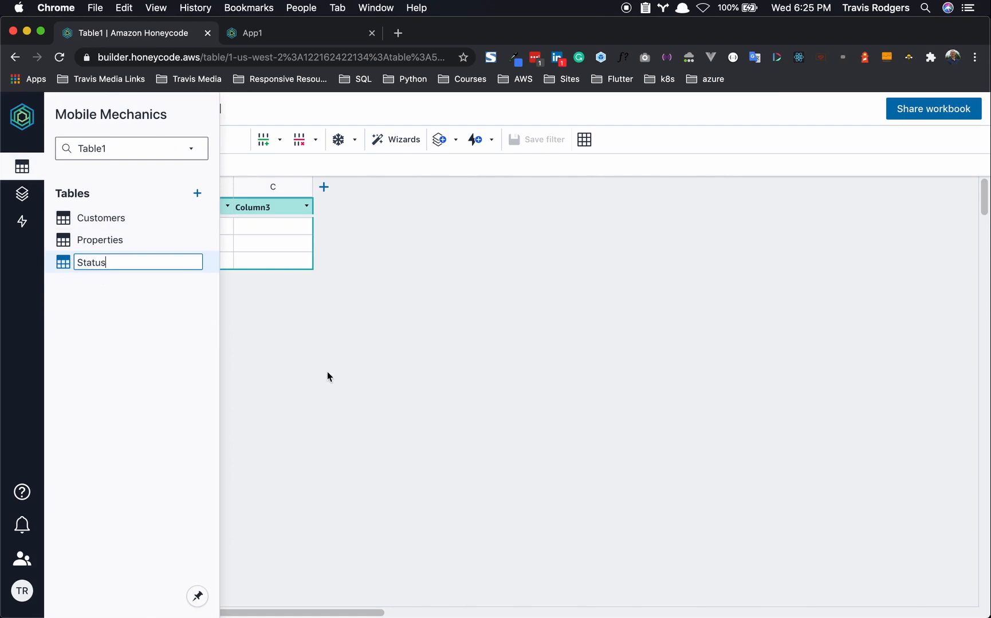
key(Return)
- Keep only the Status column with values Open and Closed, deleting columns B–C and row 4
click(122, 205)
text(Status)
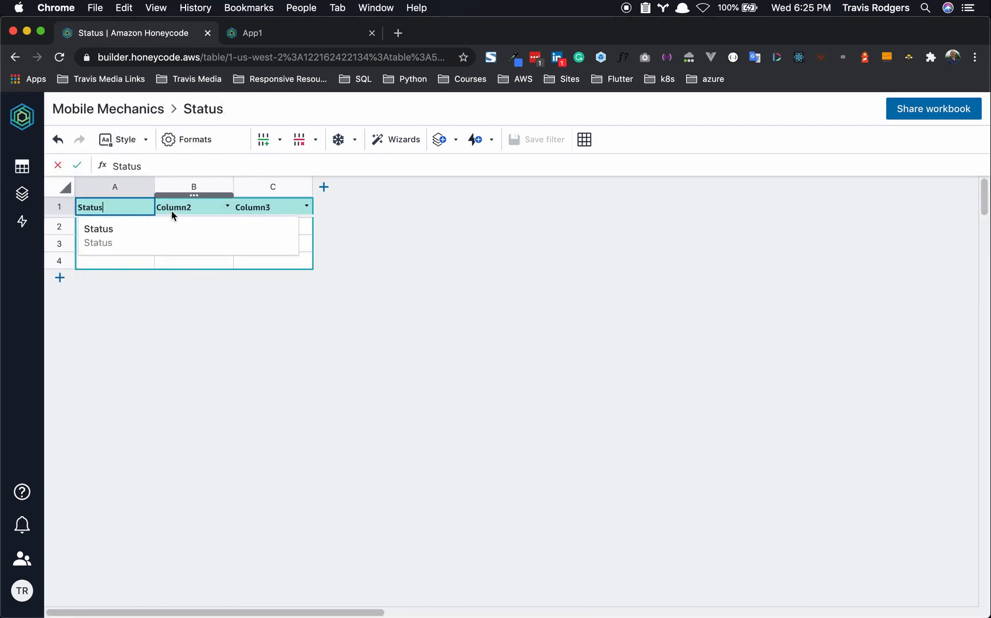
drag(180, 186, 255, 185)
right_click(212, 189)
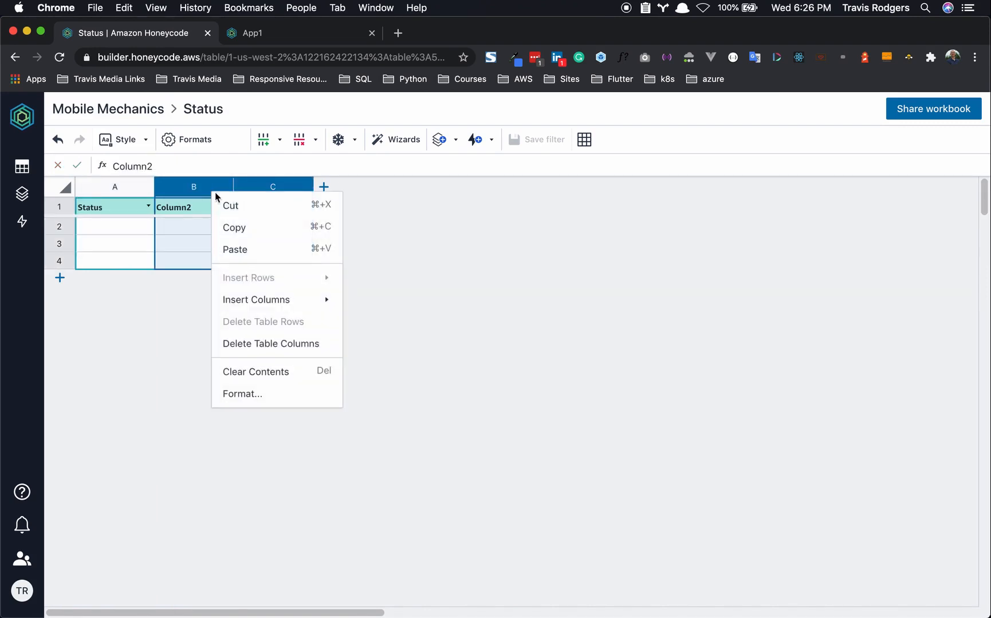
click(263, 342)
text(Open)
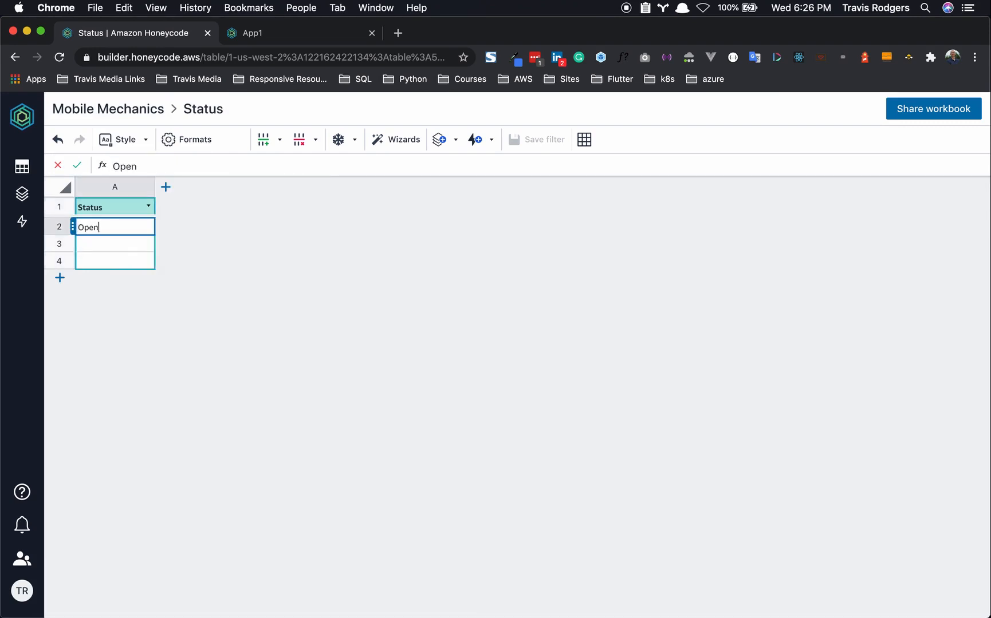
click(114, 248)
text(Closed)
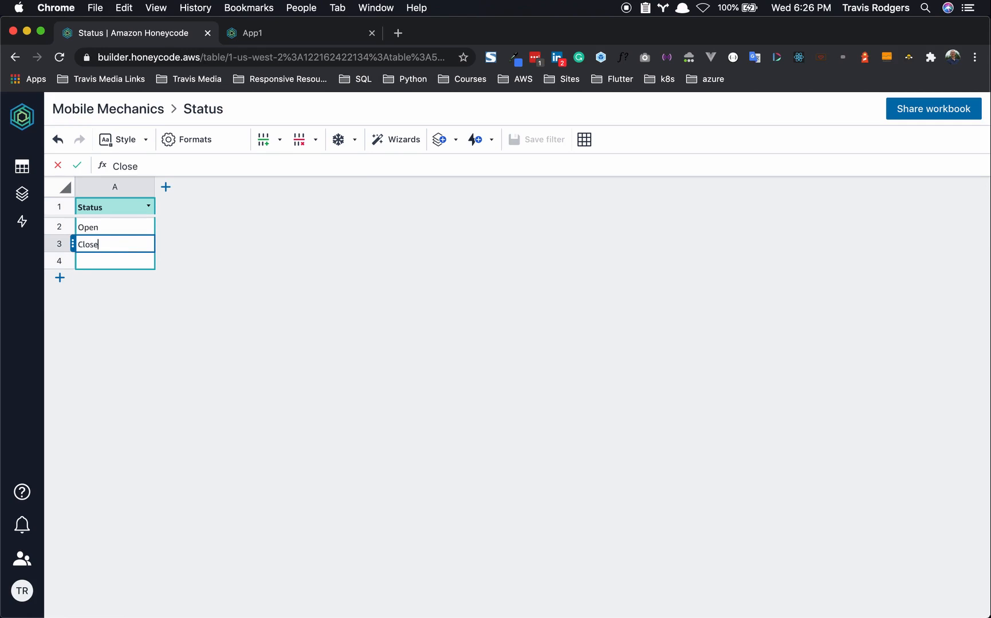
click(61, 264)
right_click(61, 264)
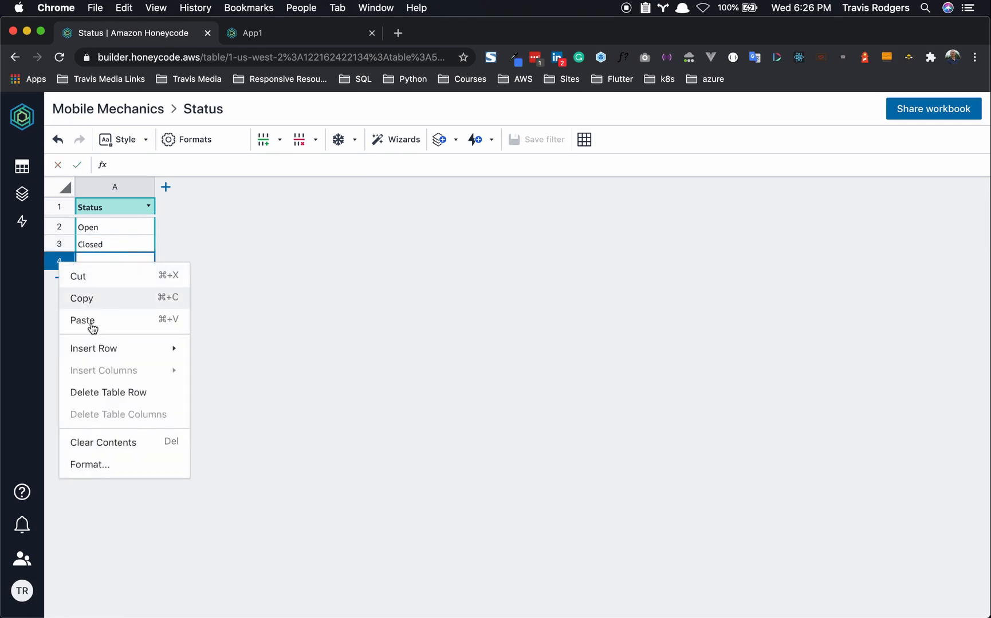
click(112, 395)
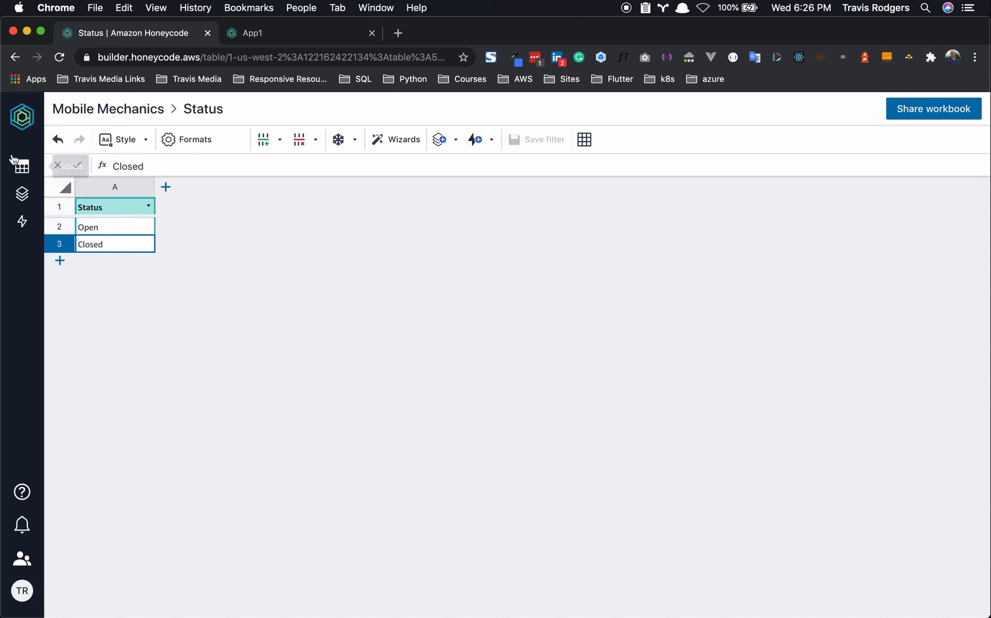
- Add a new blank table and rename it WorkOrders
mouse_move(22, 166)
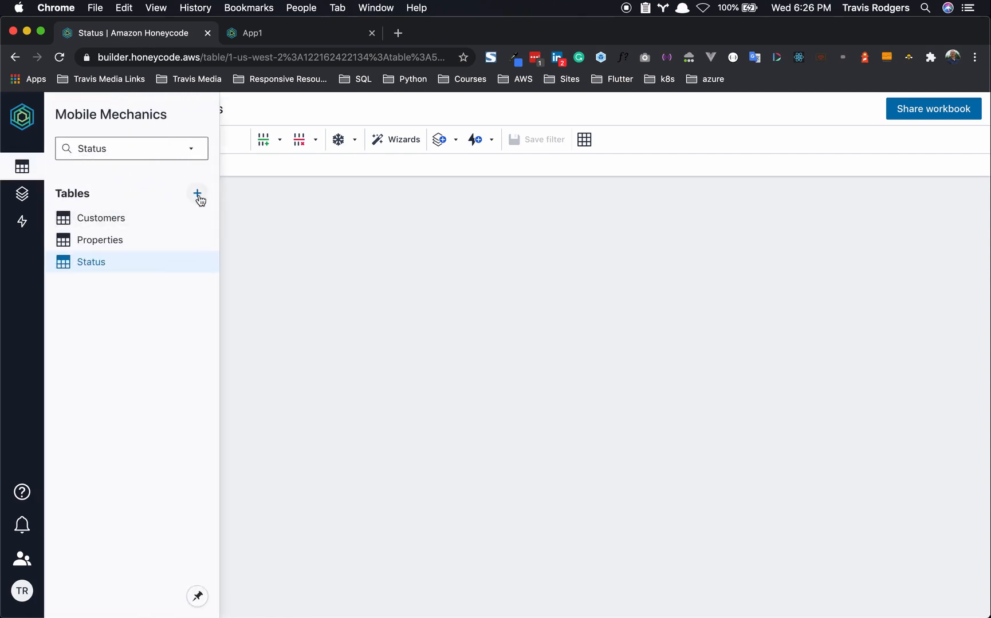
click(197, 194)
click(224, 243)
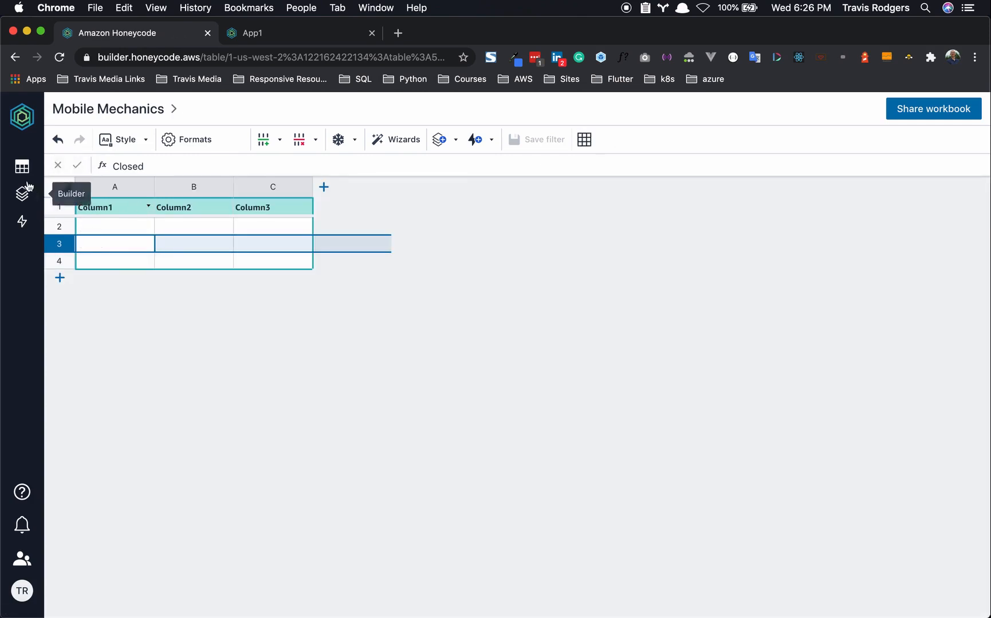
mouse_move(21, 167)
right_click(87, 283)
click(107, 298)
text(Wor)
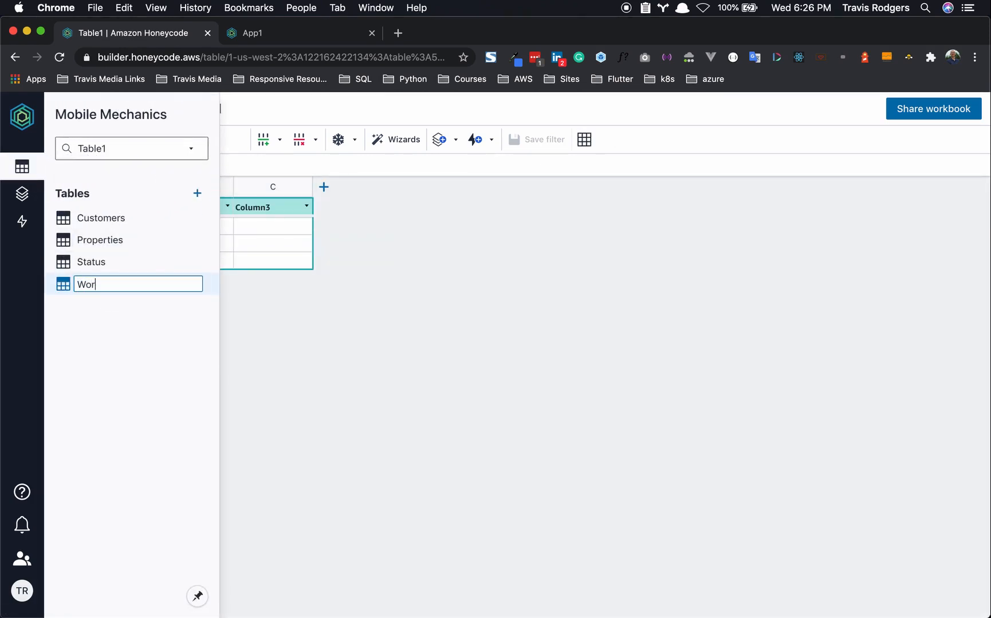
text(kOrders)
key(Return)
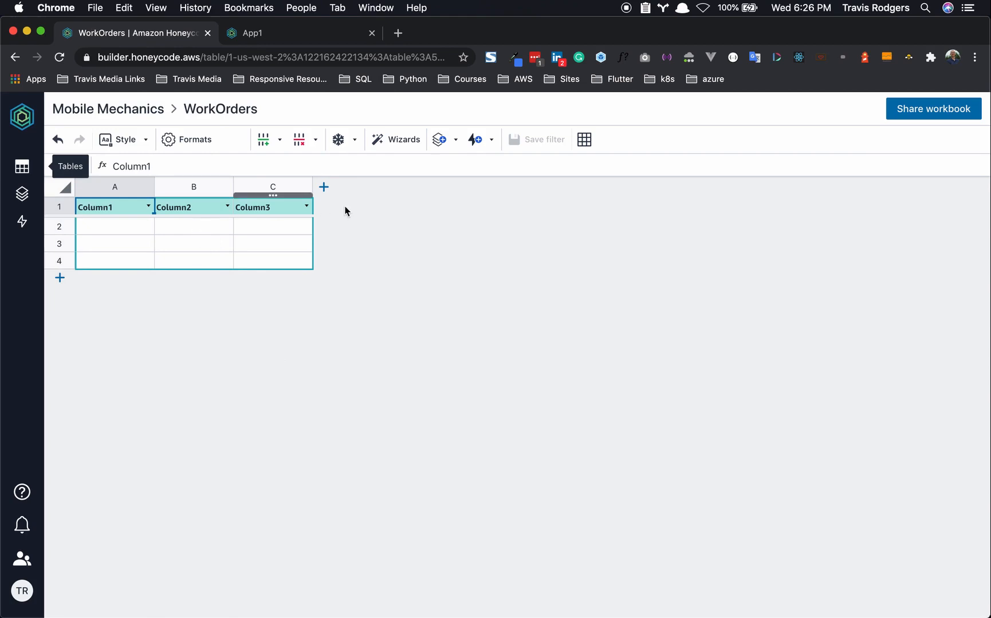
- Add columns D through G and name the first headers Issue, Date, Time and Notes
click(324, 187)
click(402, 187)
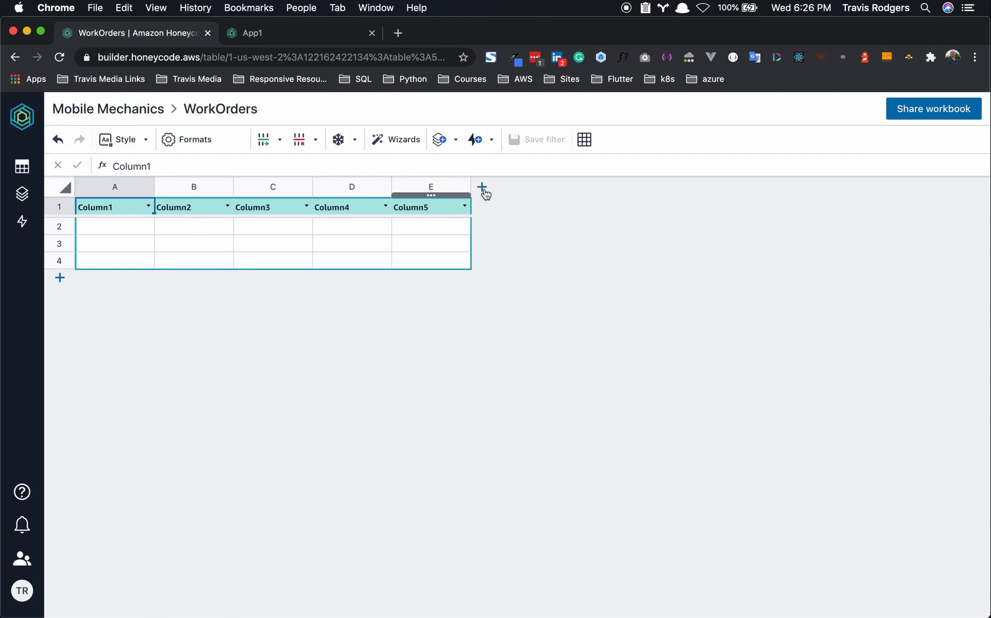
click(481, 187)
click(561, 188)
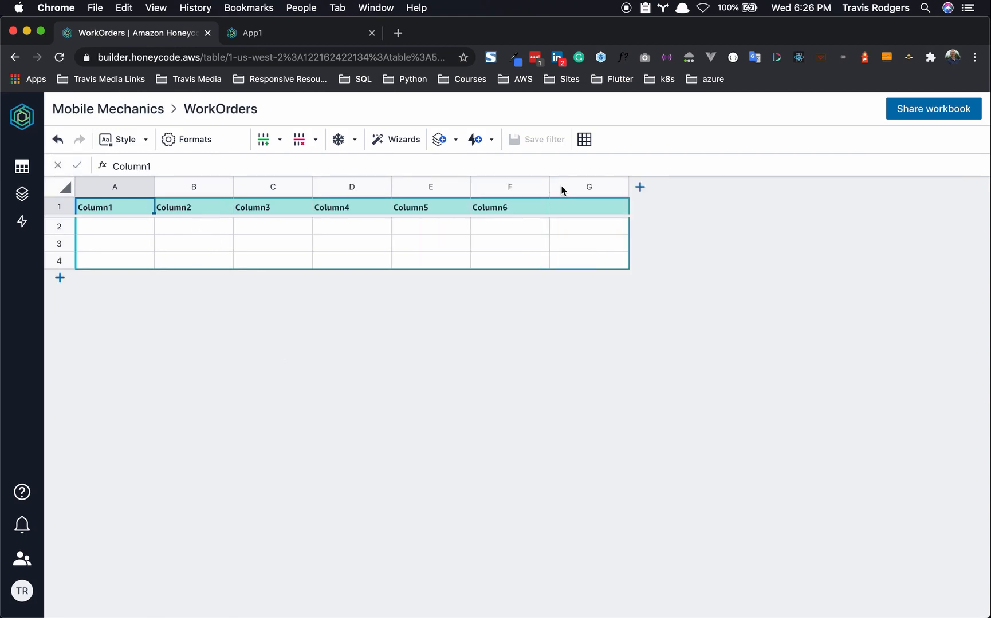
click(114, 207)
text(Issue)
click(187, 206)
text(Date)
click(271, 205)
text(Time)
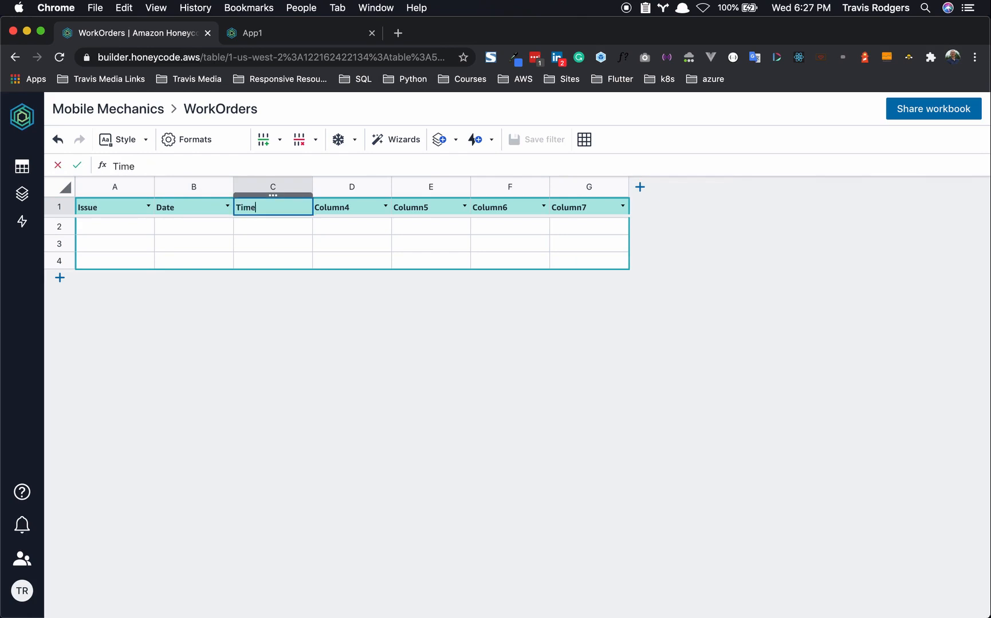
click(352, 206)
text(Notes)
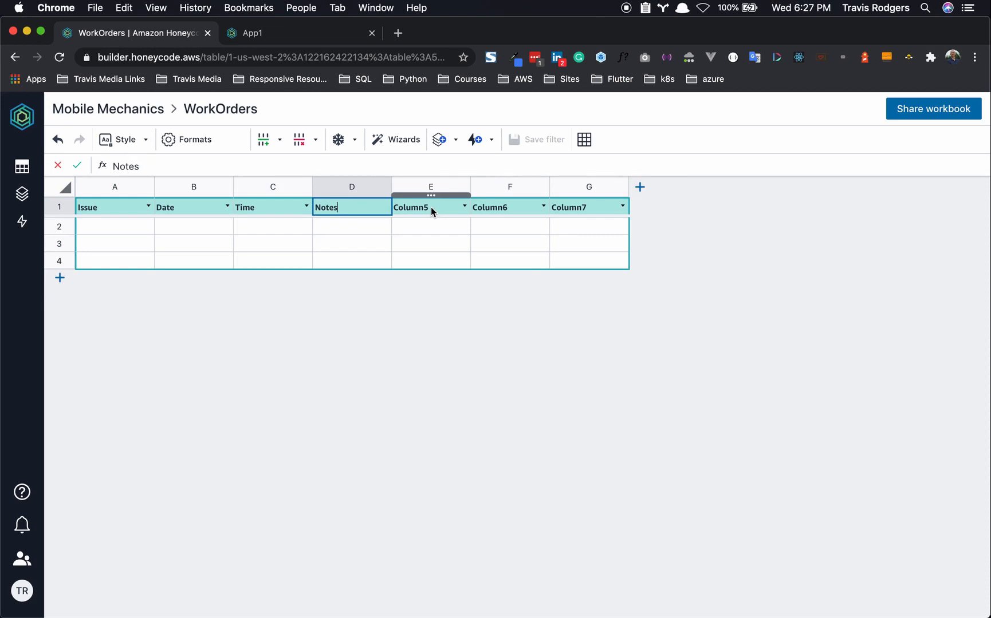
- Add columns H and I and name the remaining headers Agent, Status, Invoice, Customer and Address
click(430, 207)
text(Agent)
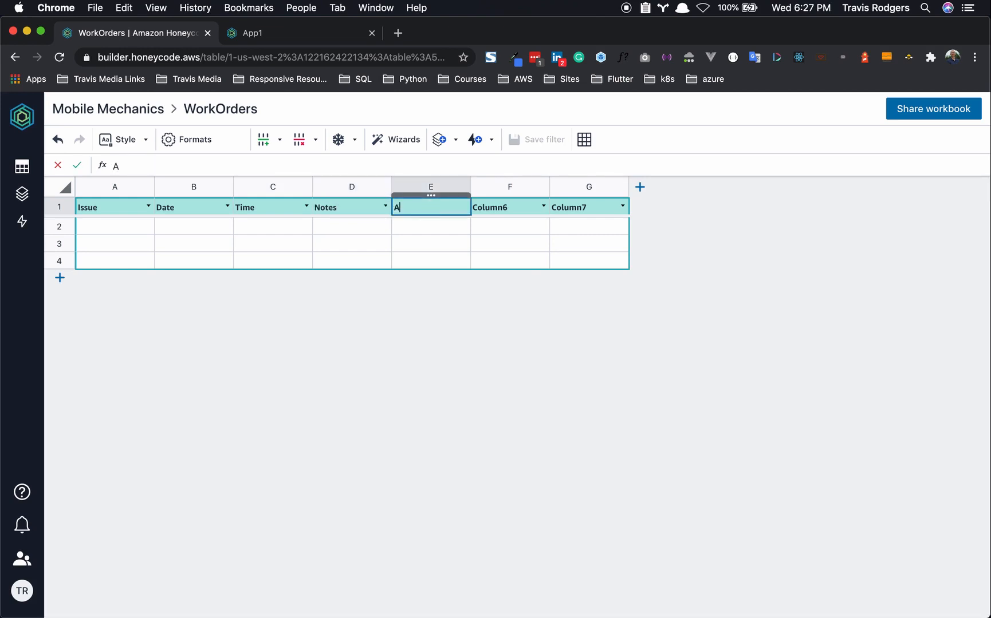
click(516, 212)
text(Status)
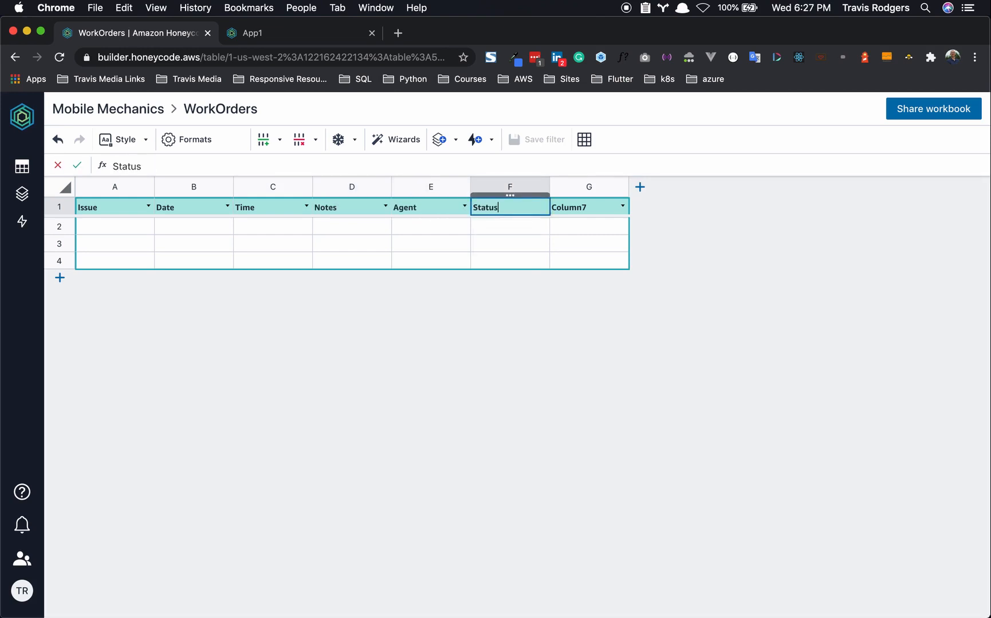
click(572, 214)
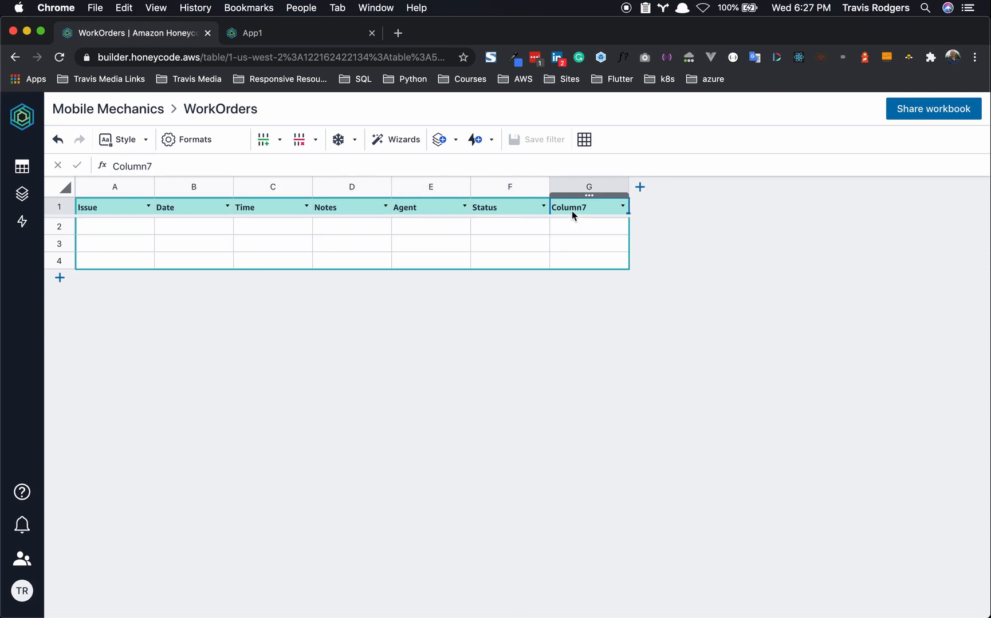
text(Invoice)
click(641, 191)
click(660, 206)
text(Cu)
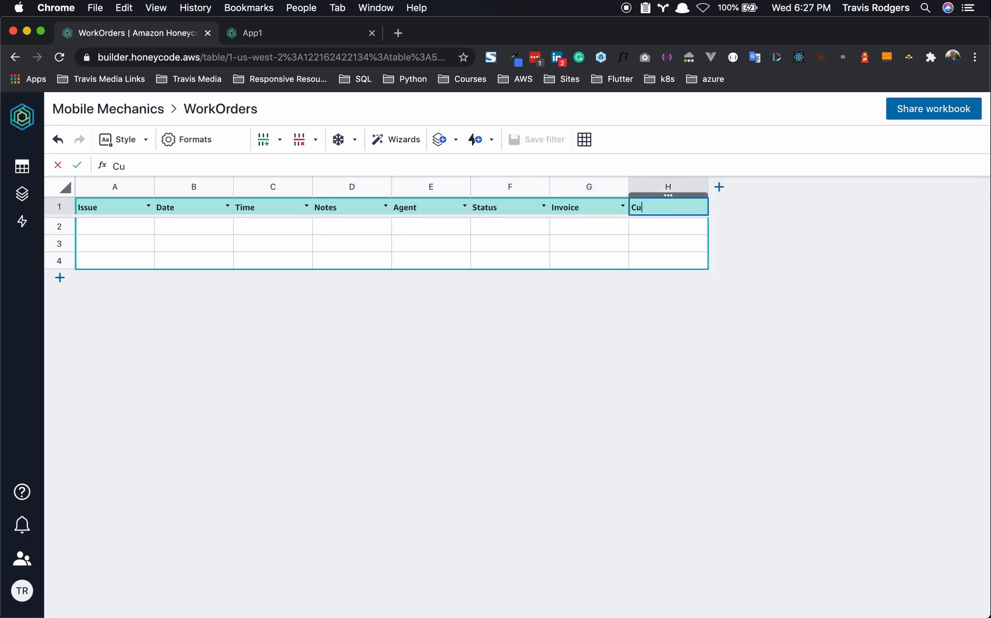
text(stomer)
click(720, 187)
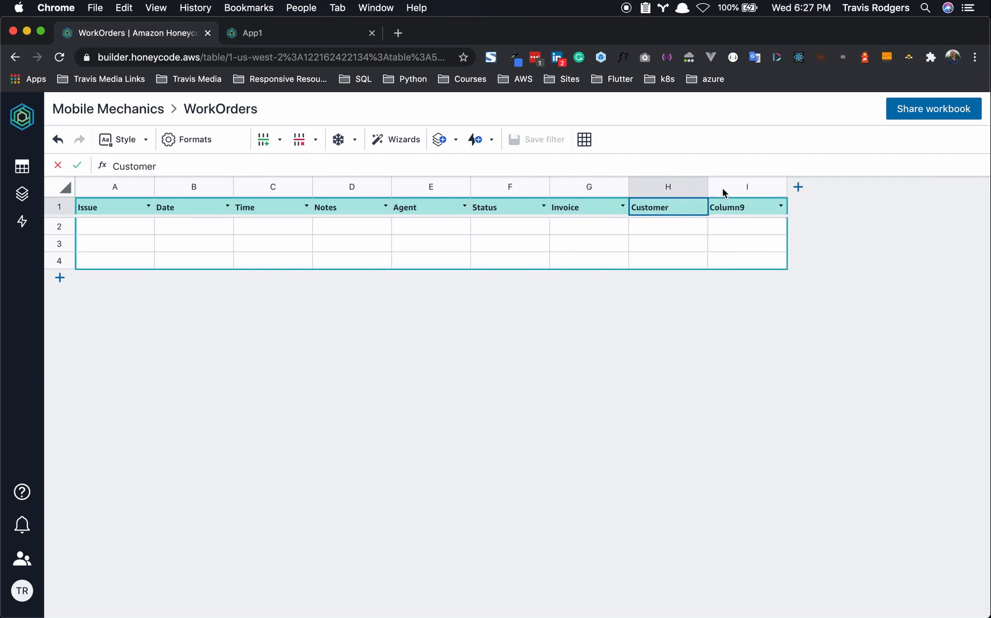
click(738, 205)
text(Address)
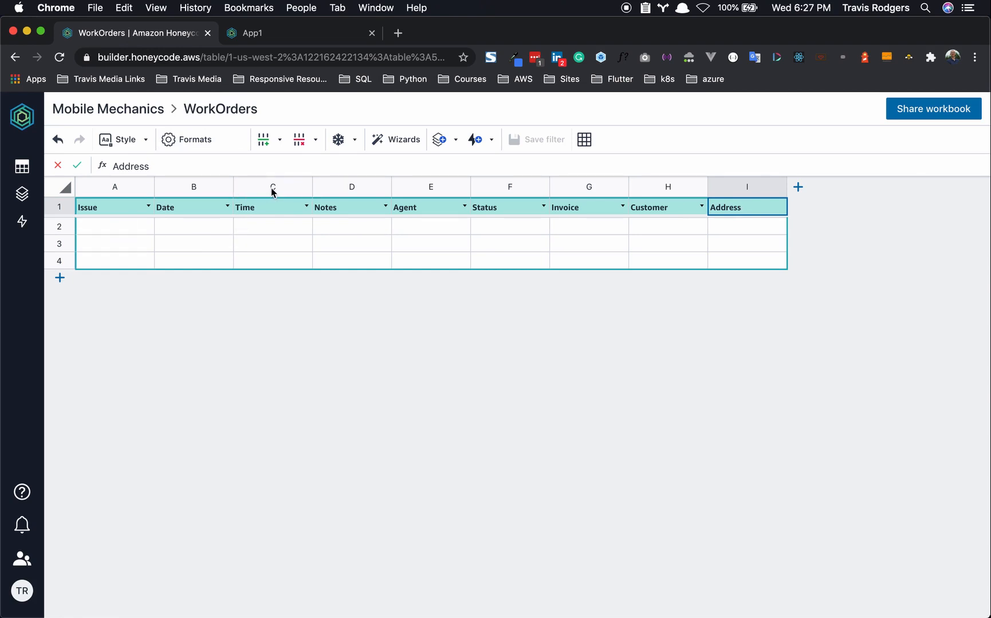
- Open and close the Wizards panel, then select the Status column
click(404, 140)
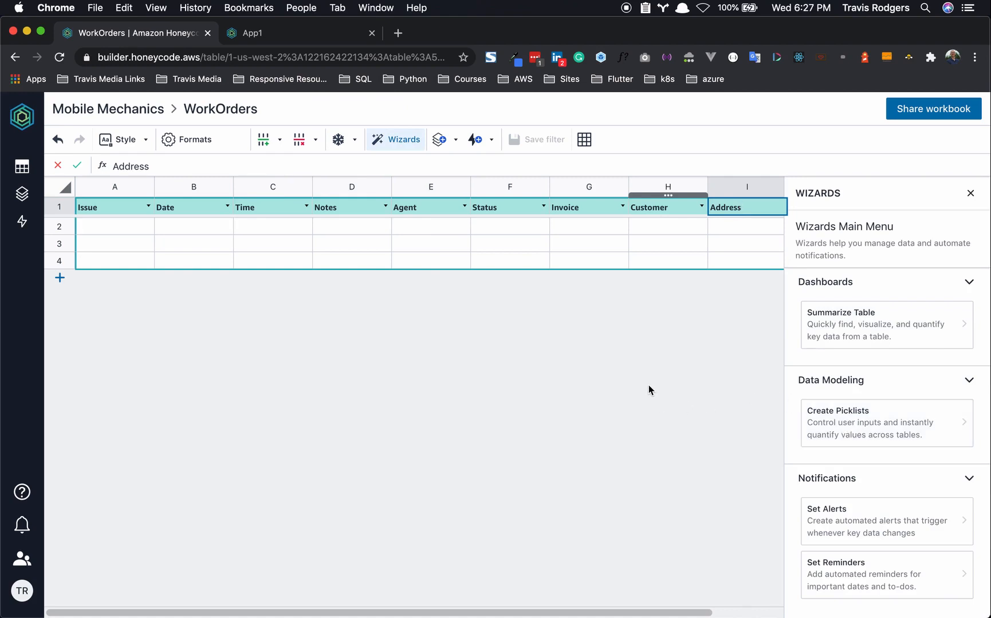
click(969, 193)
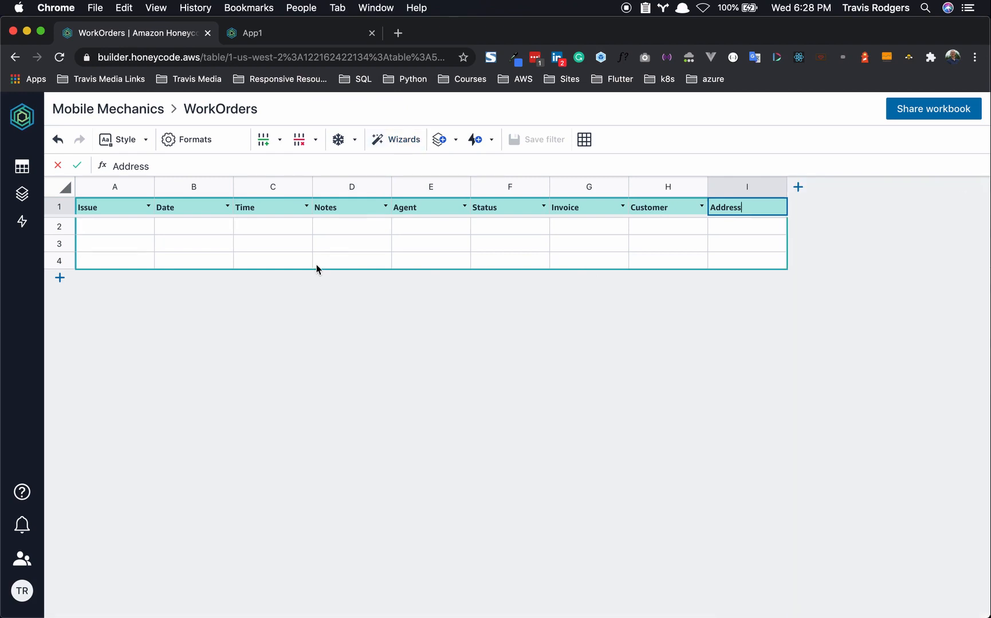
click(509, 189)
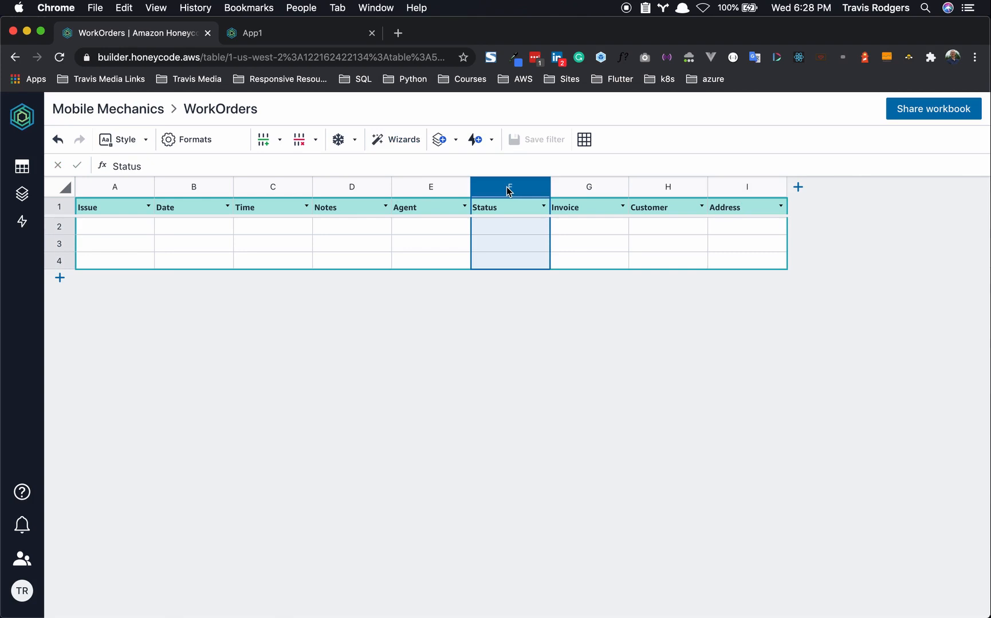
- Format the Status column as Rowlink with a picklist sourced from the Status table
right_click(508, 191)
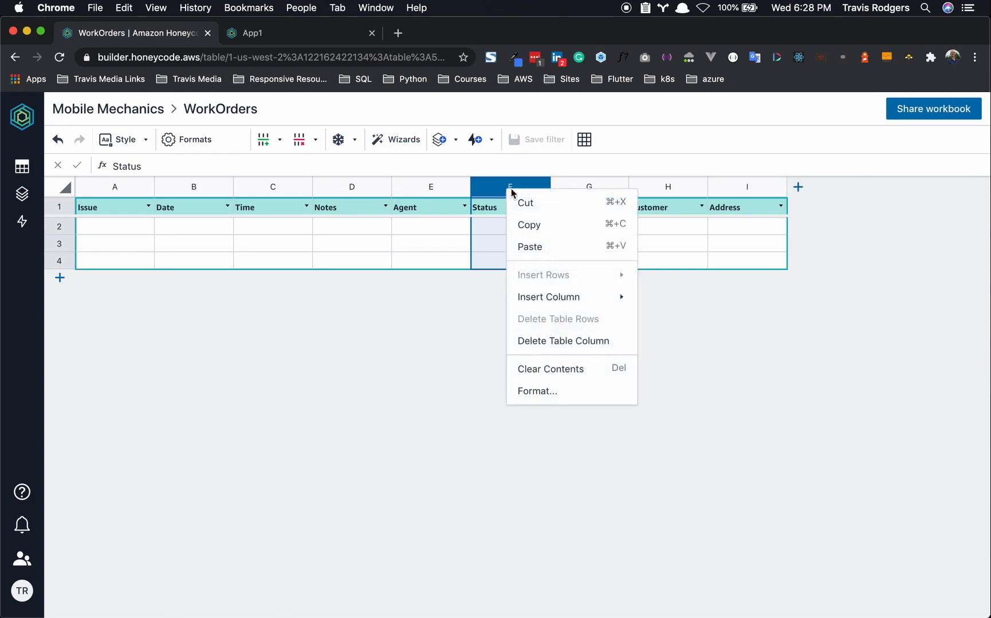
click(533, 391)
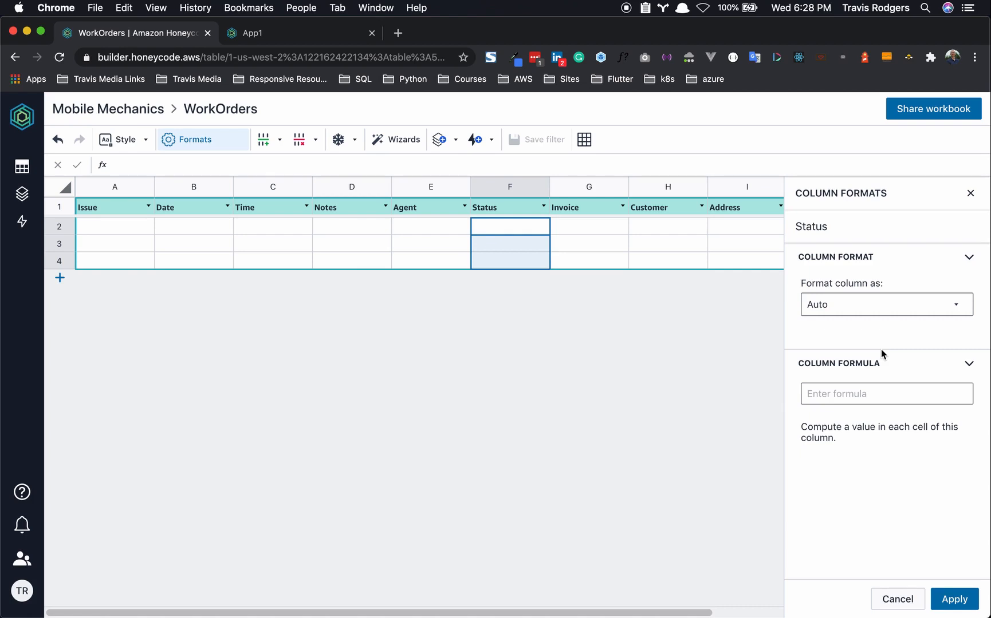
click(870, 309)
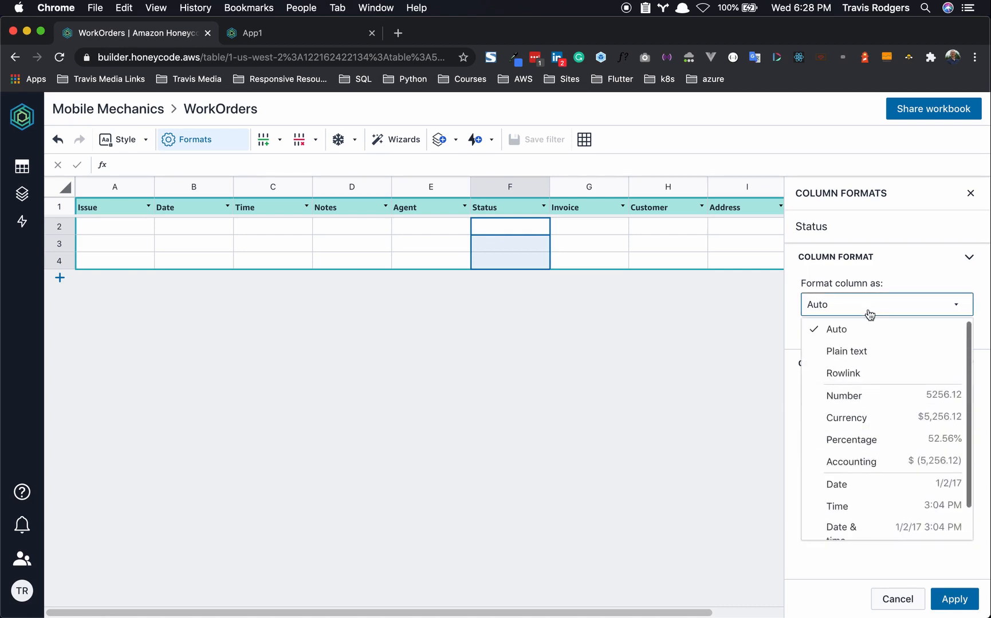
click(863, 374)
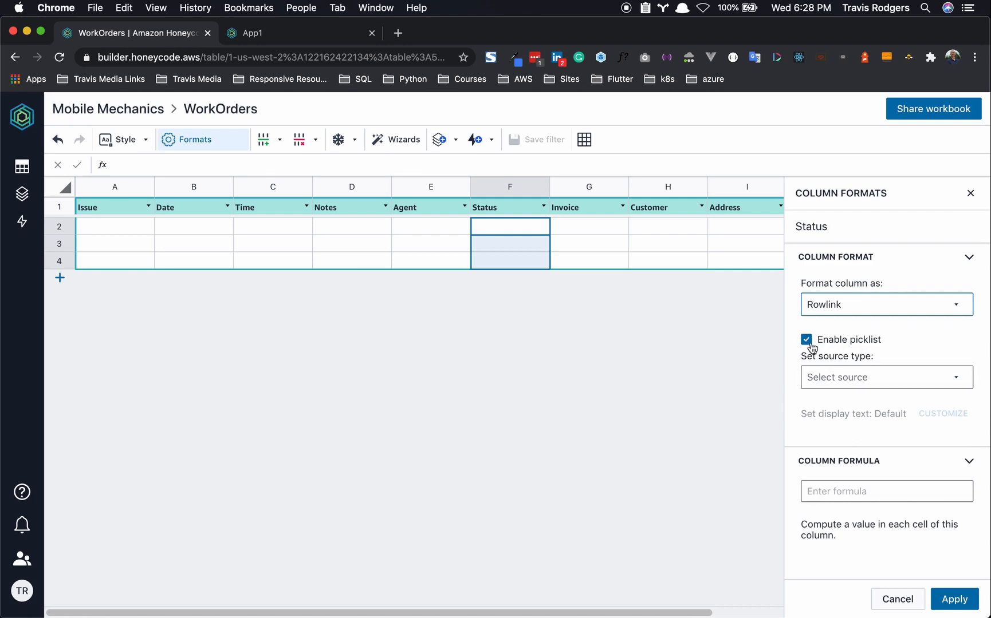
click(819, 377)
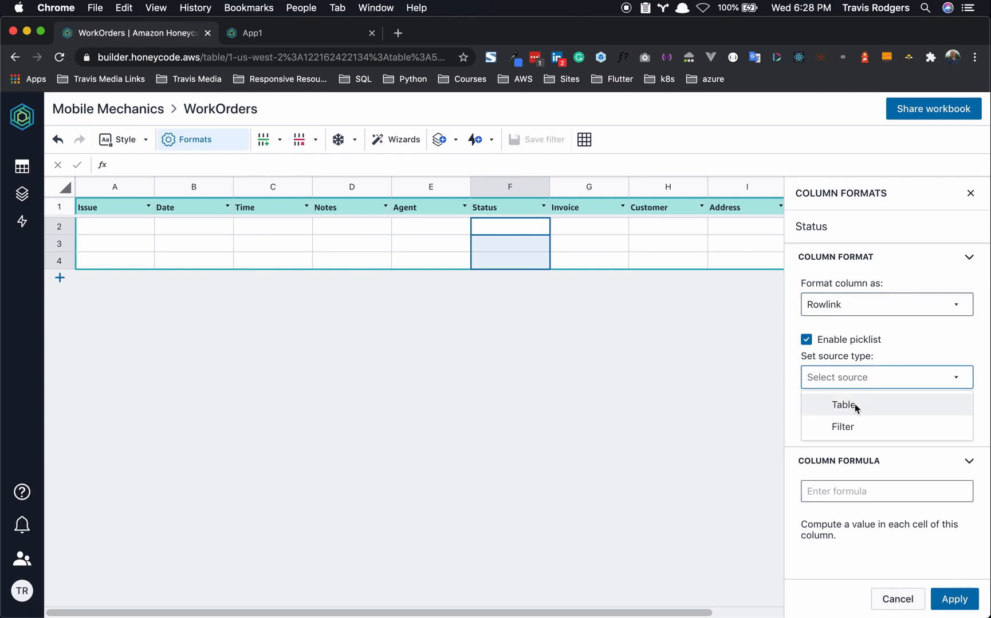
click(854, 405)
click(856, 433)
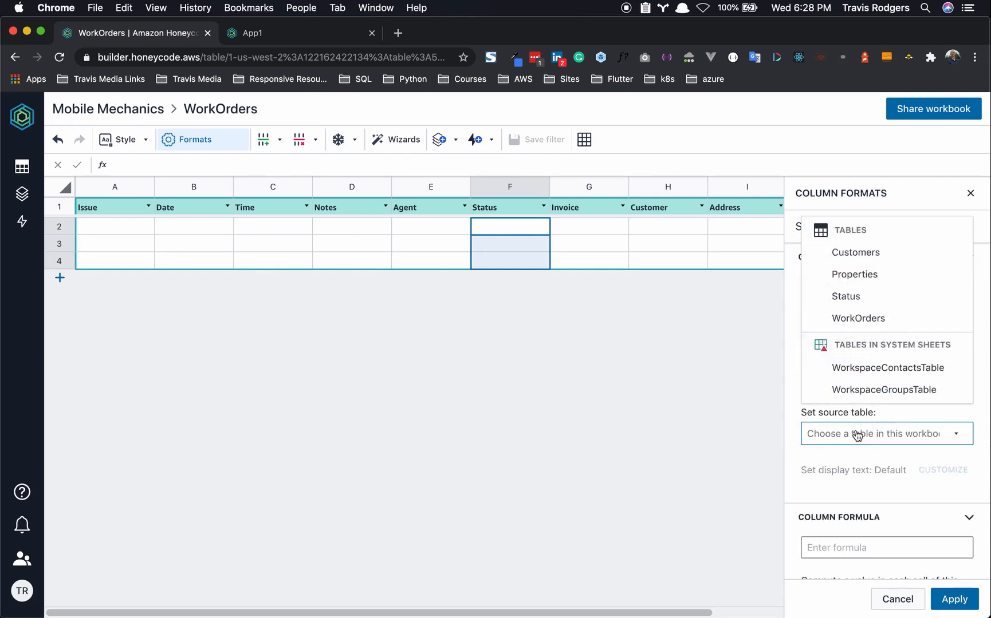
click(856, 308)
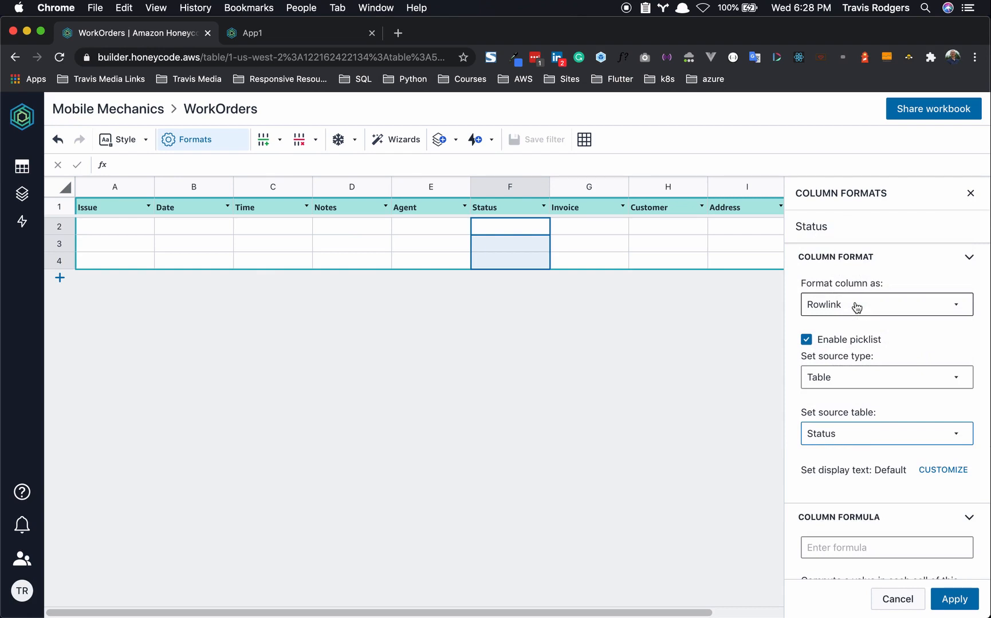
- Keep the default display text, apply the format, and test the picklist in F2
scroll(856, 307, down, 1)
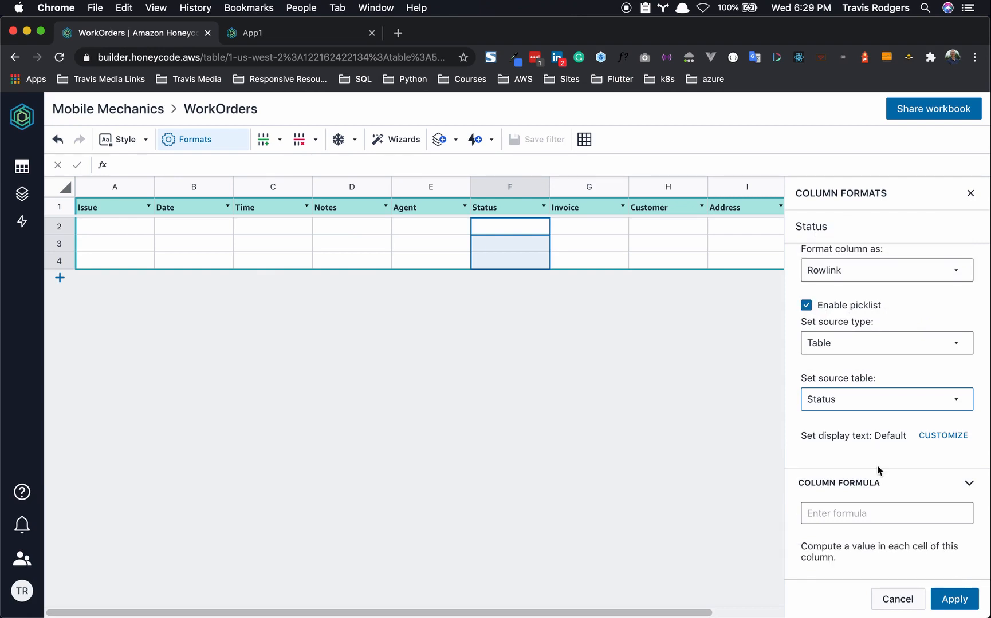
click(951, 436)
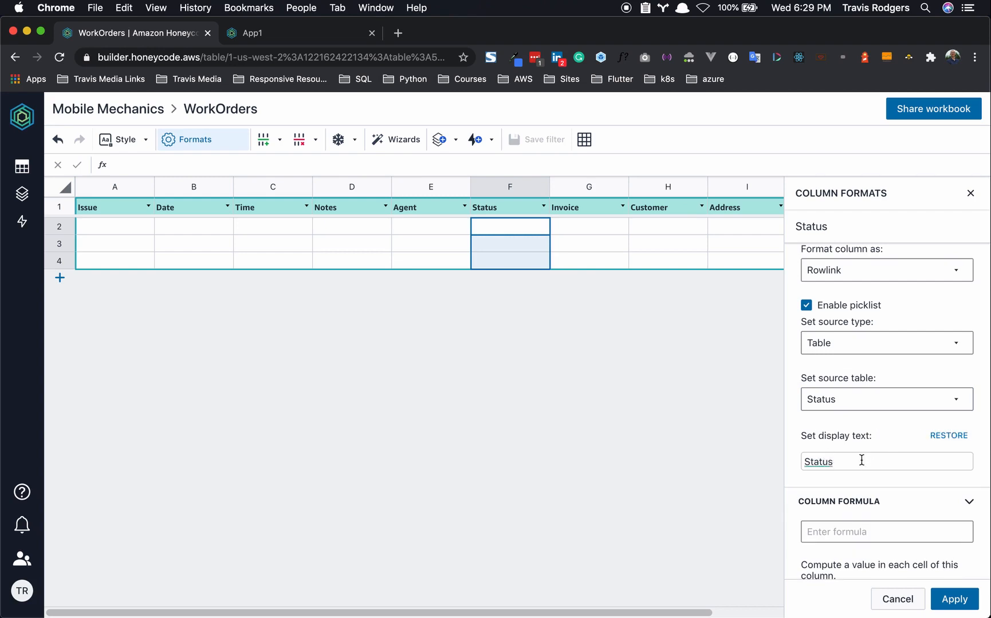
click(935, 440)
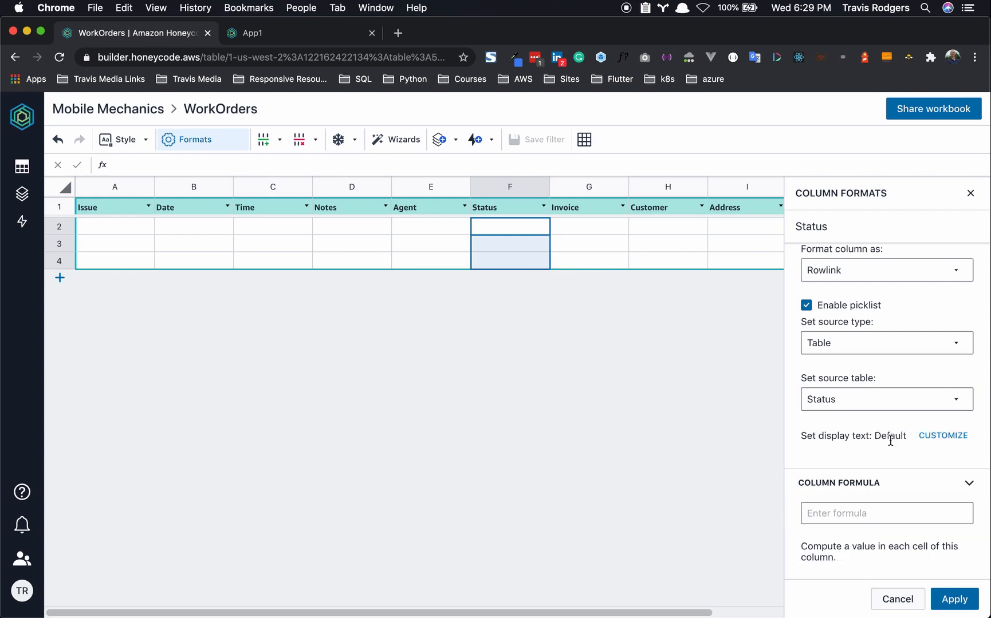
click(950, 600)
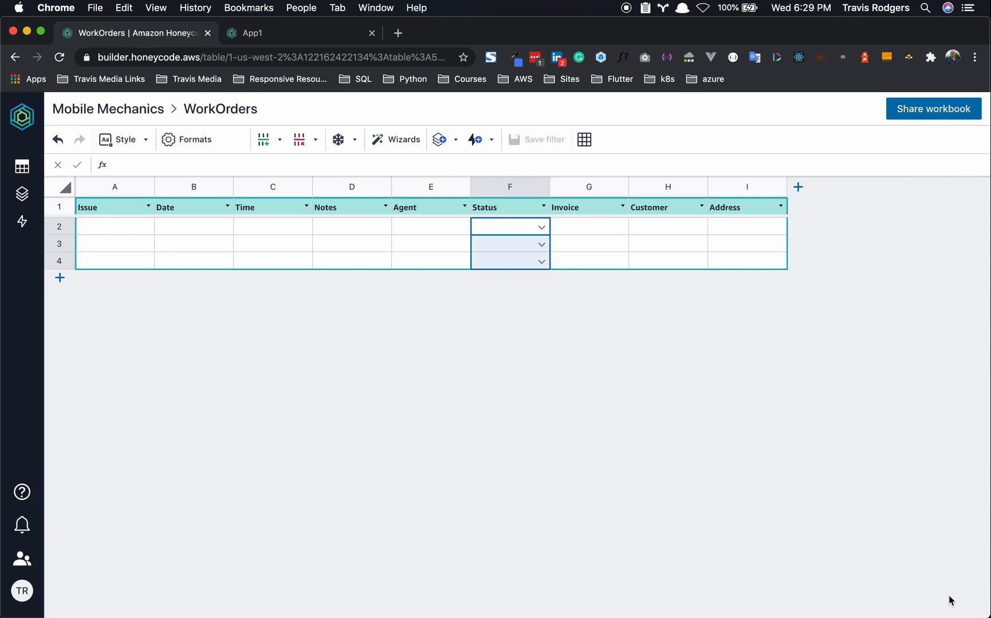
click(542, 226)
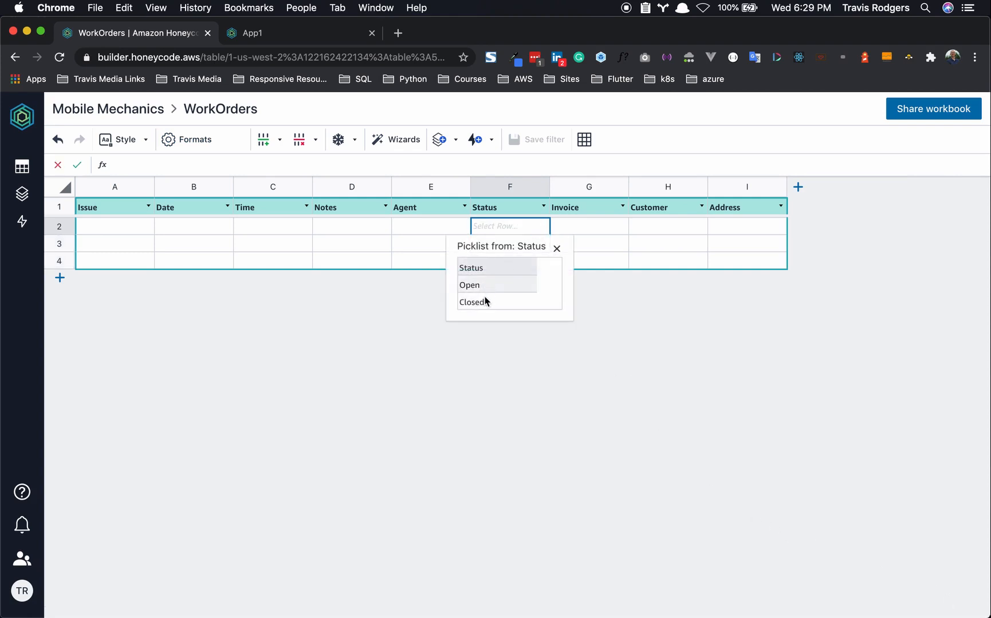
click(531, 369)
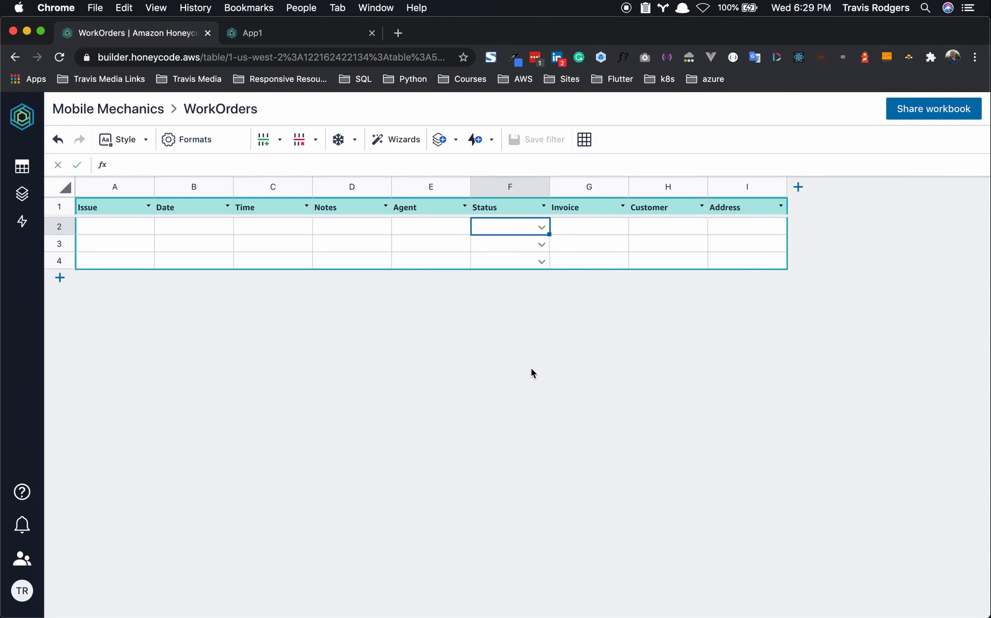
- Format the Agent column as Contact, displayed by full name
click(434, 189)
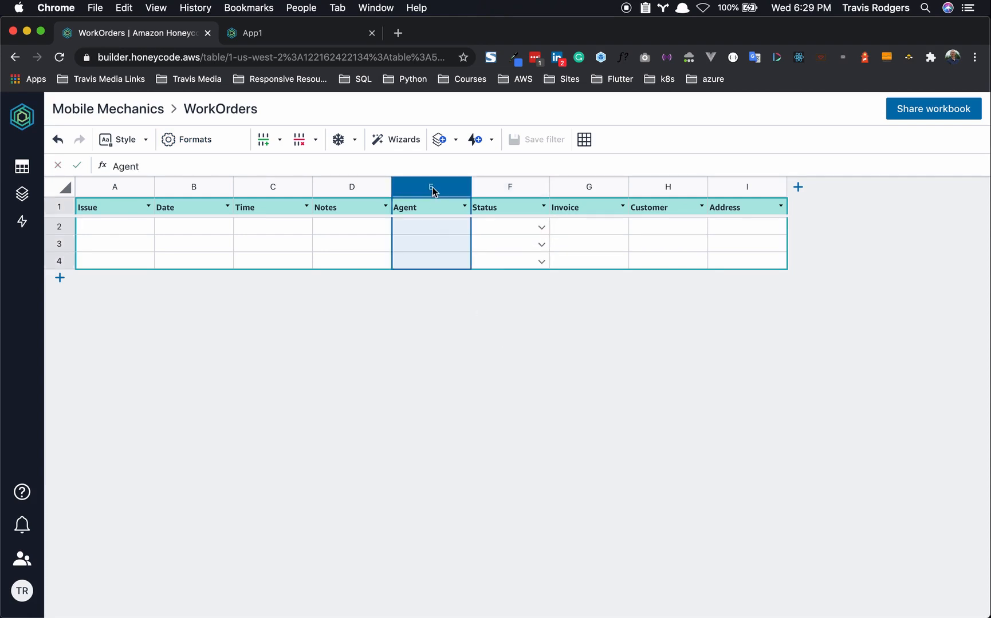
right_click(434, 191)
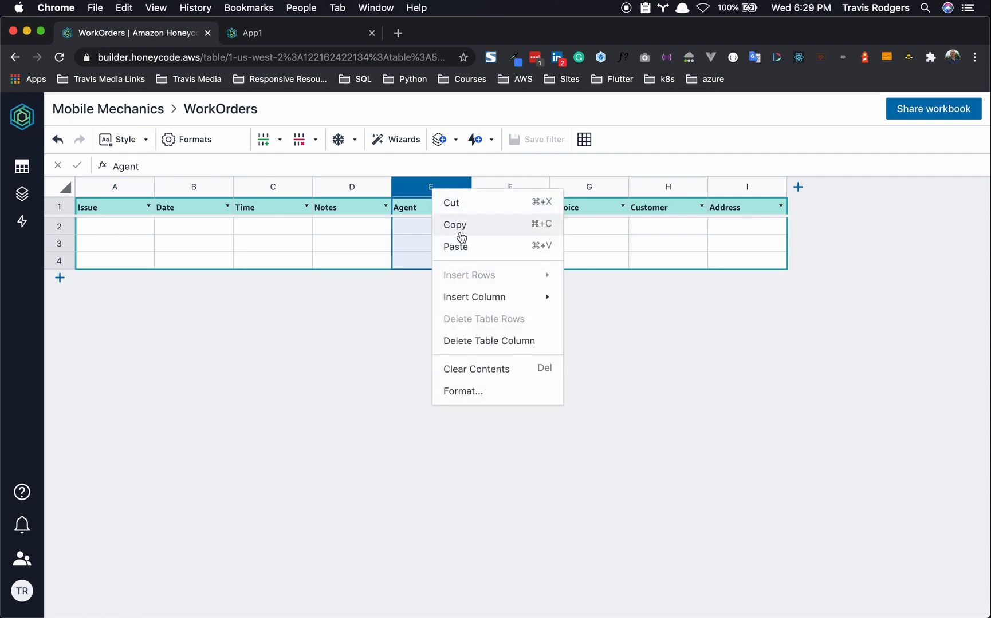
click(460, 388)
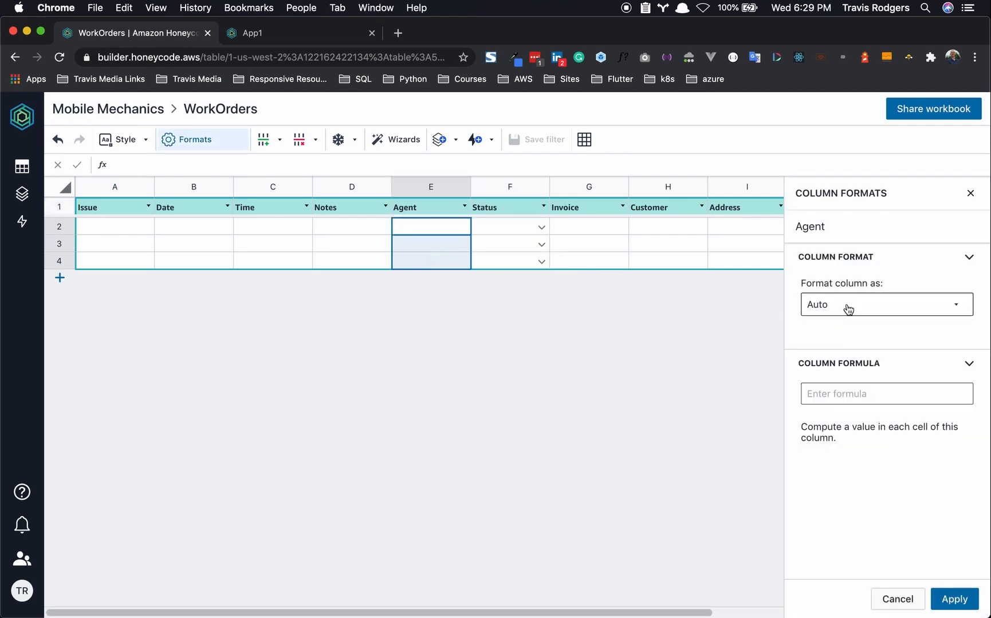
click(845, 307)
scroll(852, 511, down, 1)
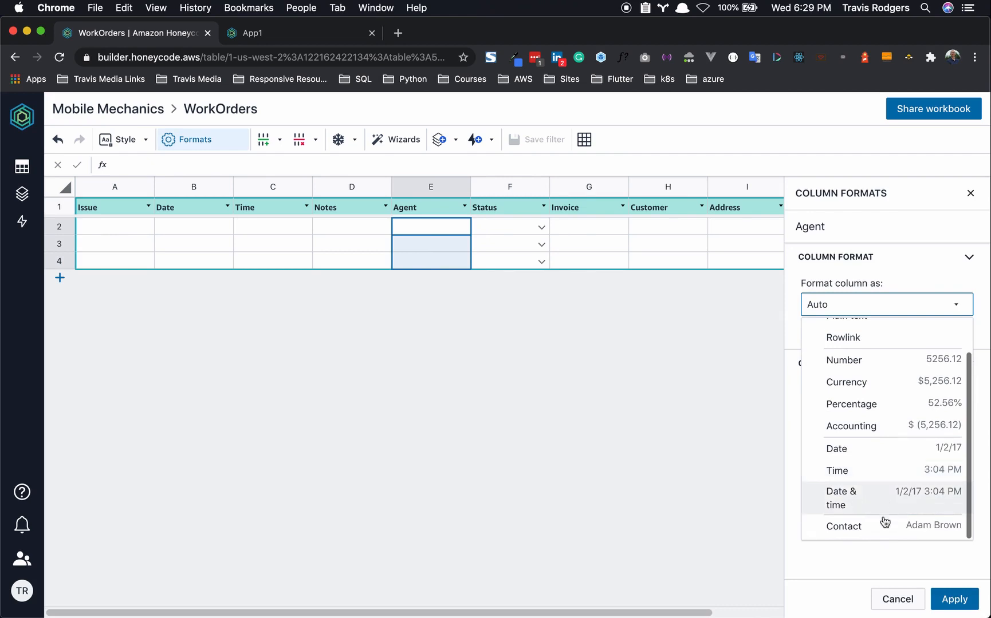
click(868, 527)
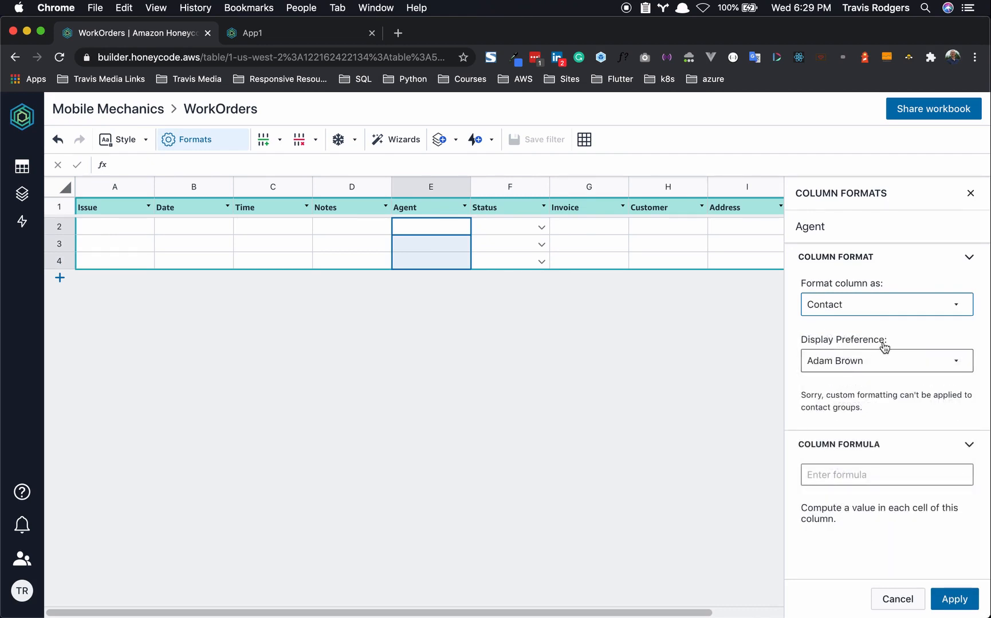
click(863, 367)
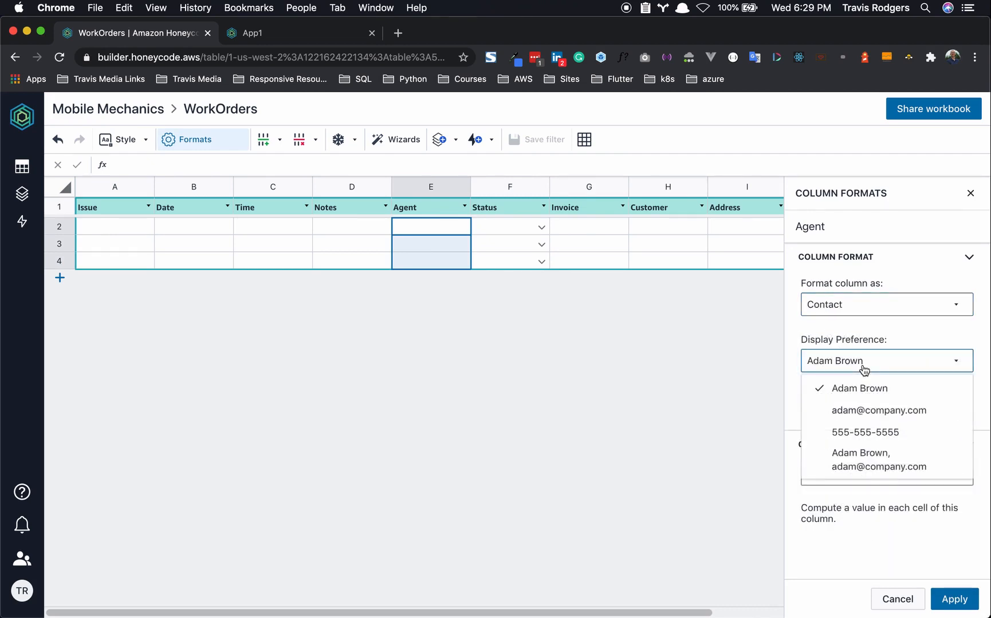
click(896, 327)
click(949, 600)
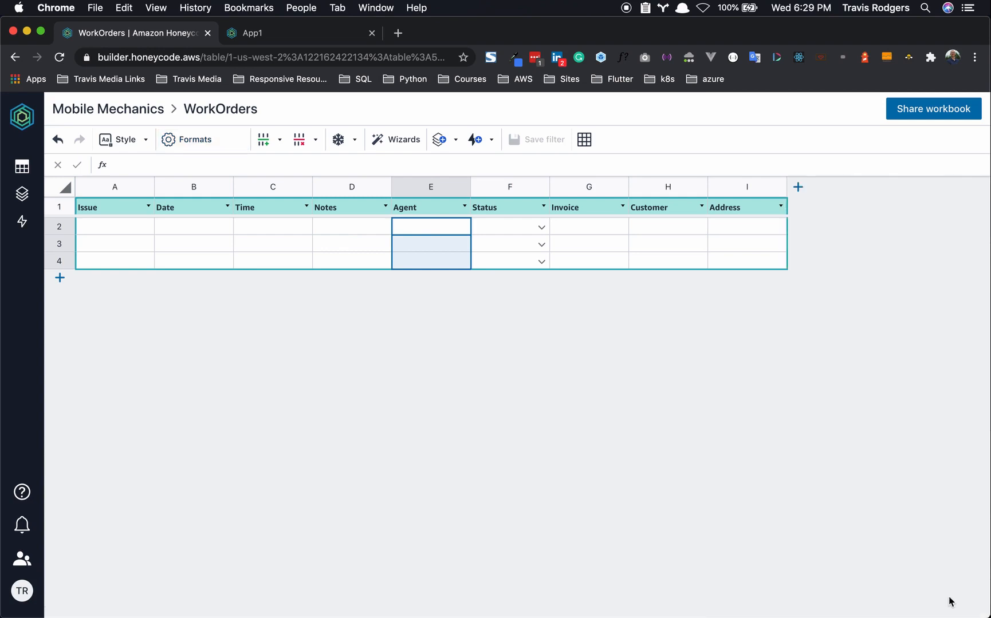
- Check the contact suggestions in Agent cell E2 and review the teams list, then select the Customer column
click(459, 224)
click(459, 225)
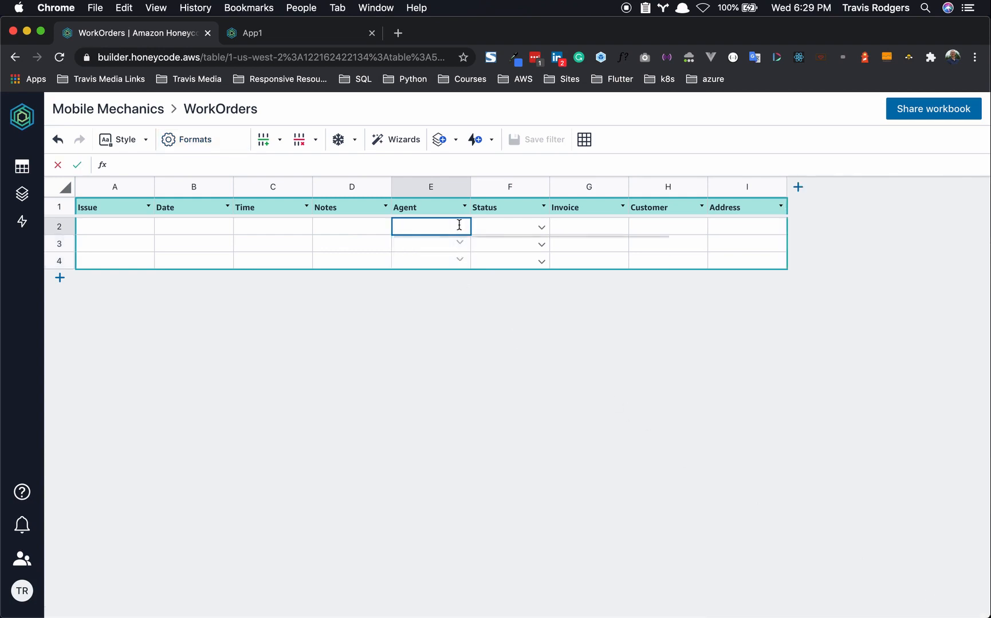
click(408, 447)
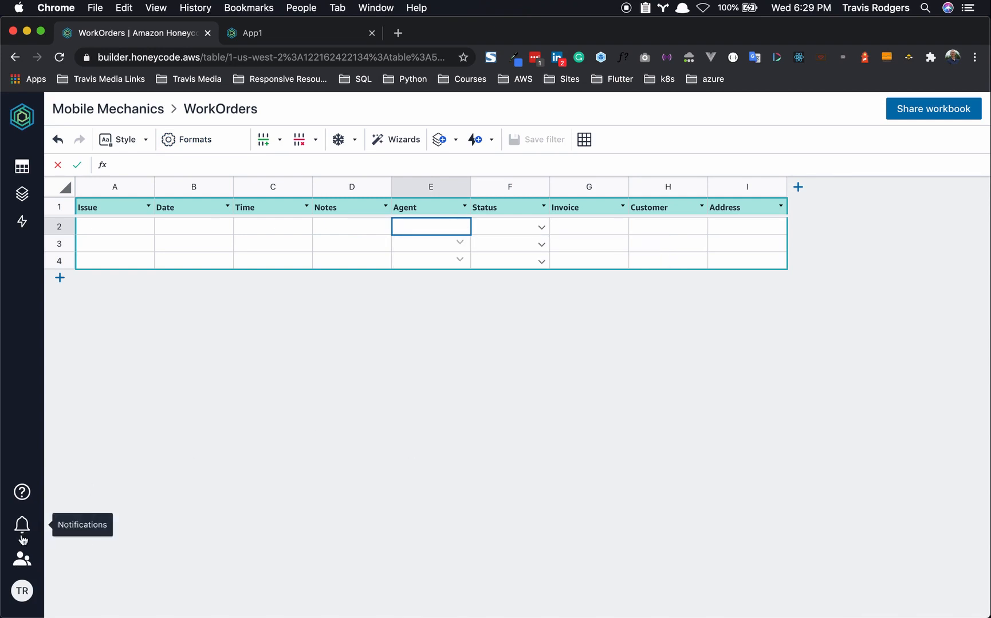
click(22, 559)
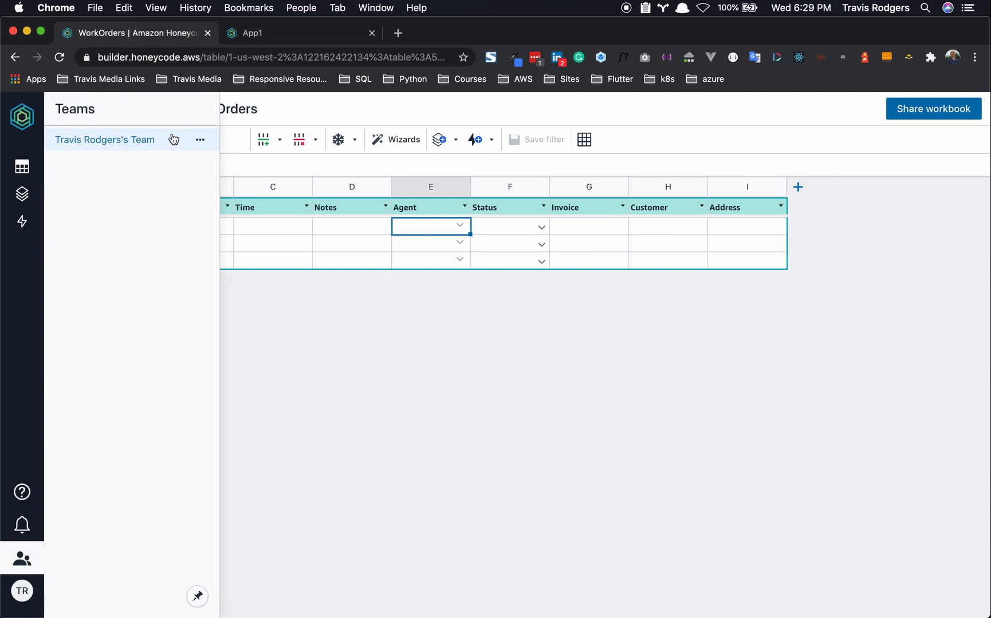
click(23, 593)
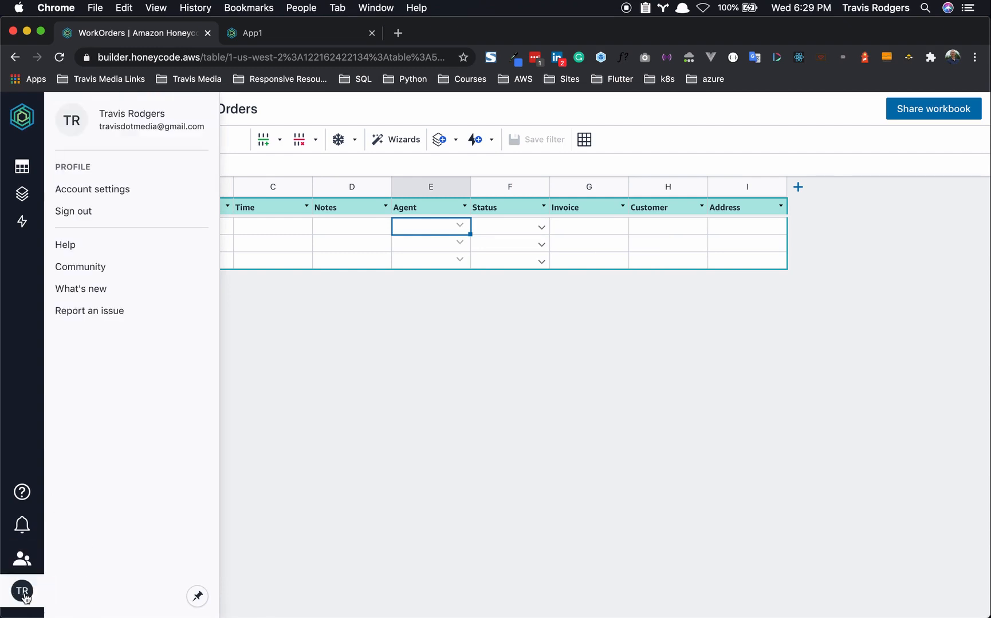
click(22, 559)
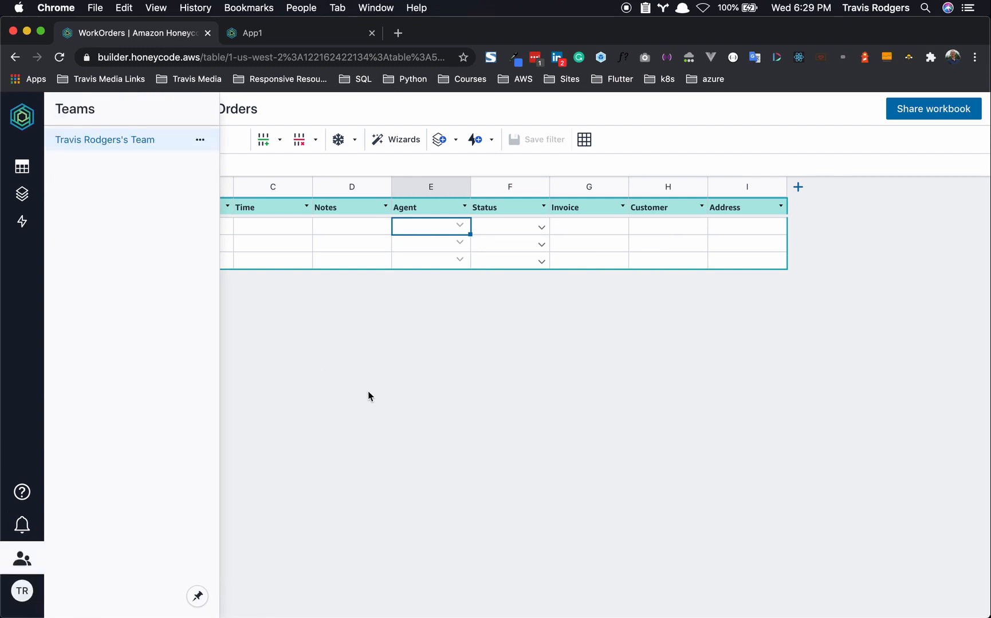
click(369, 396)
click(460, 224)
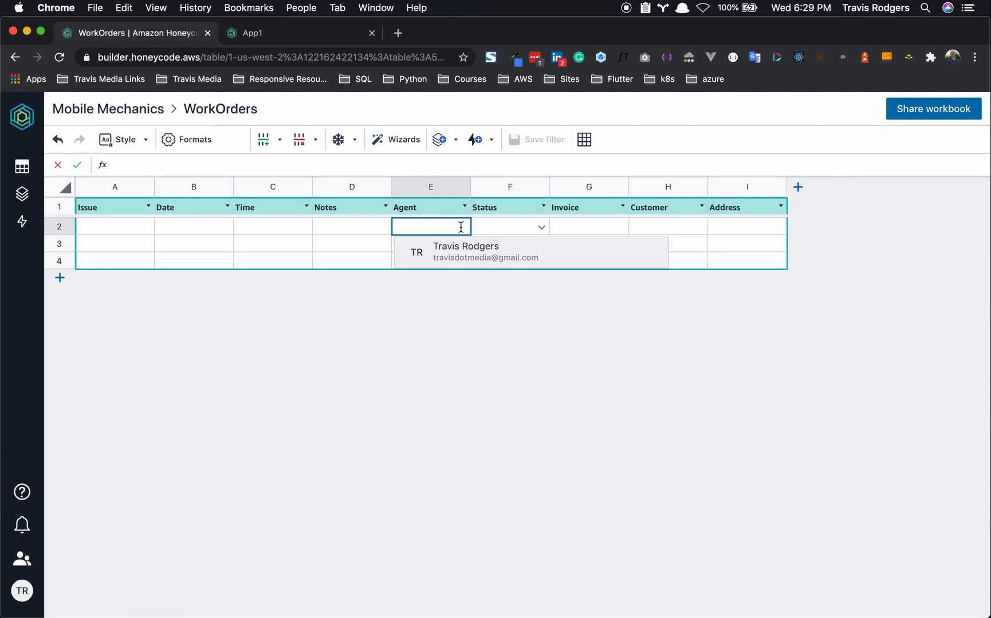
click(456, 341)
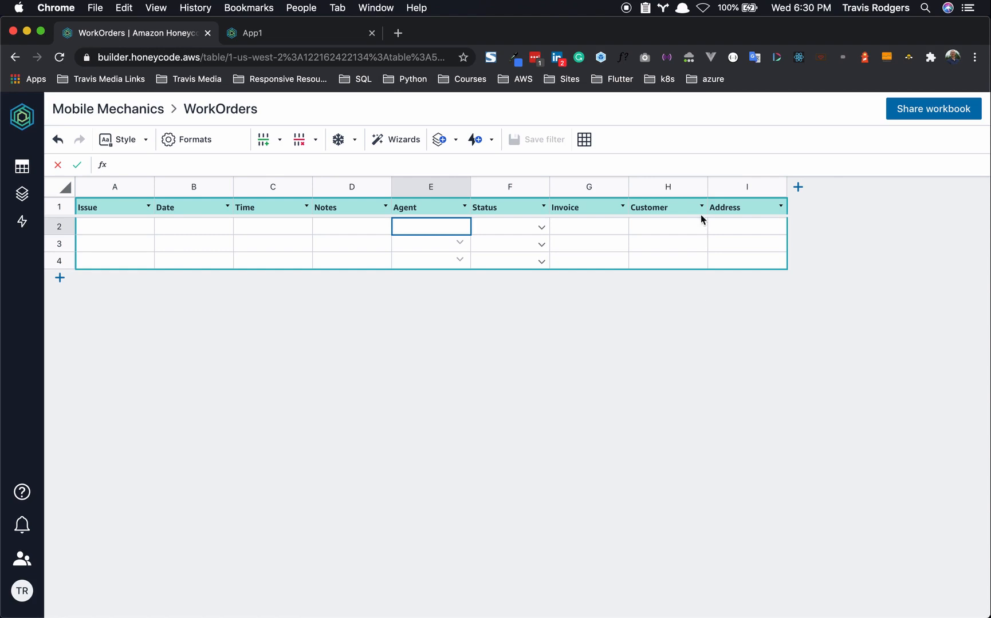
click(677, 189)
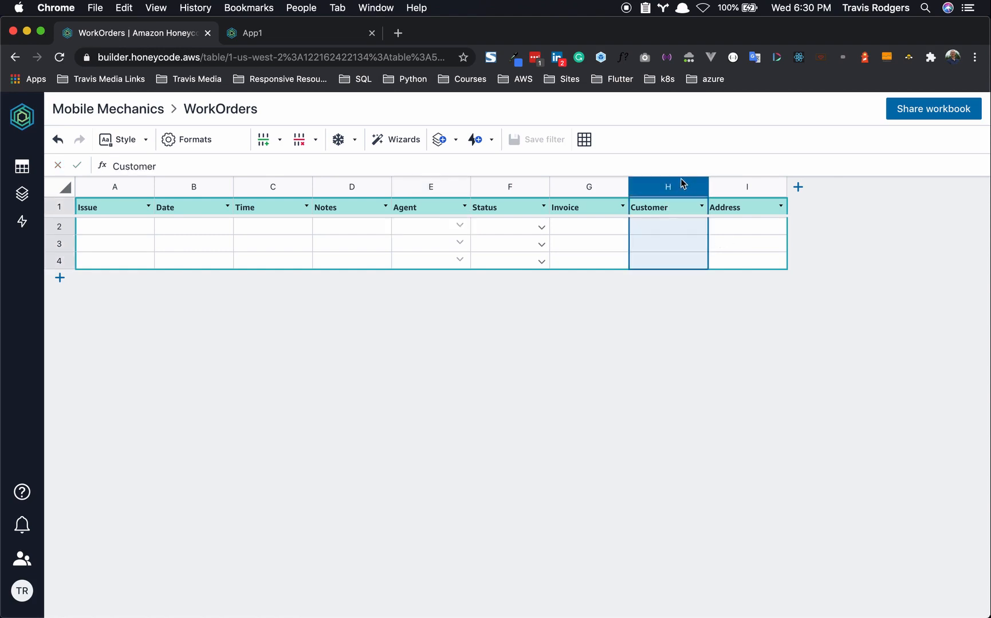
- Format the Customer column as Rowlink with a picklist sourced from the Customers table
right_click(677, 181)
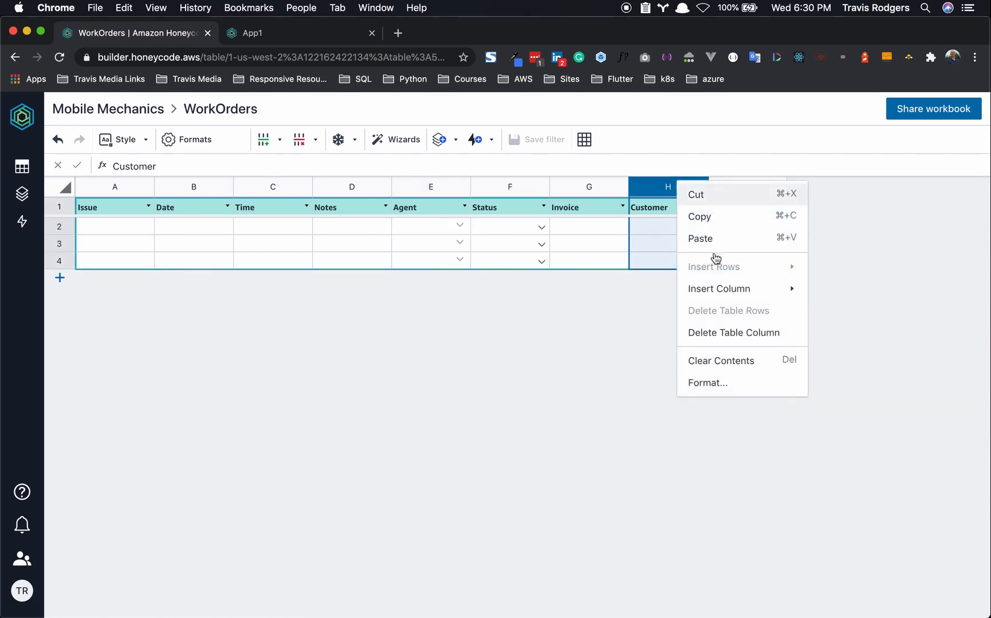
click(721, 388)
click(878, 312)
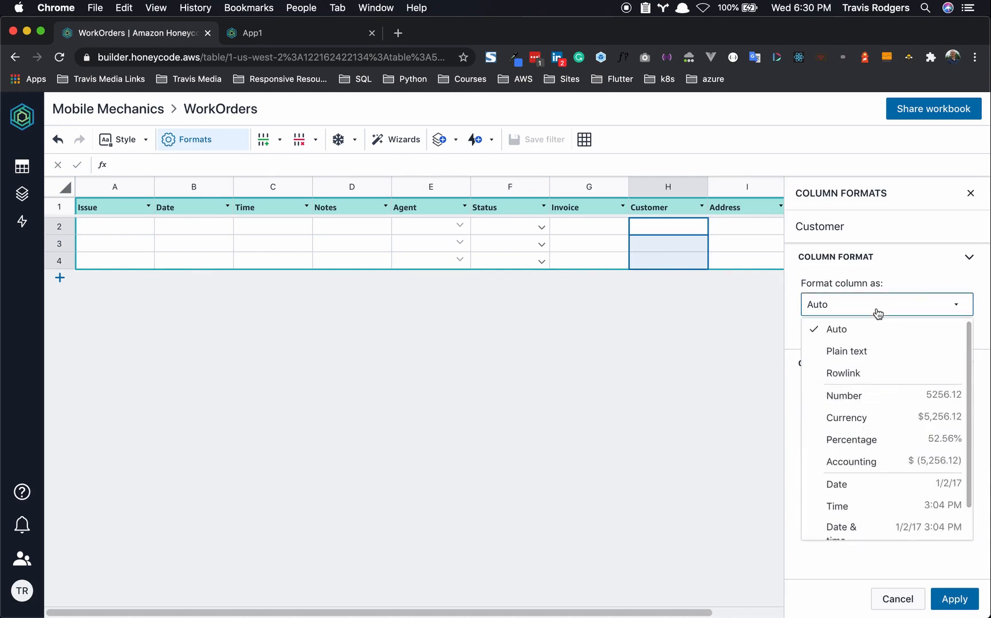
click(857, 381)
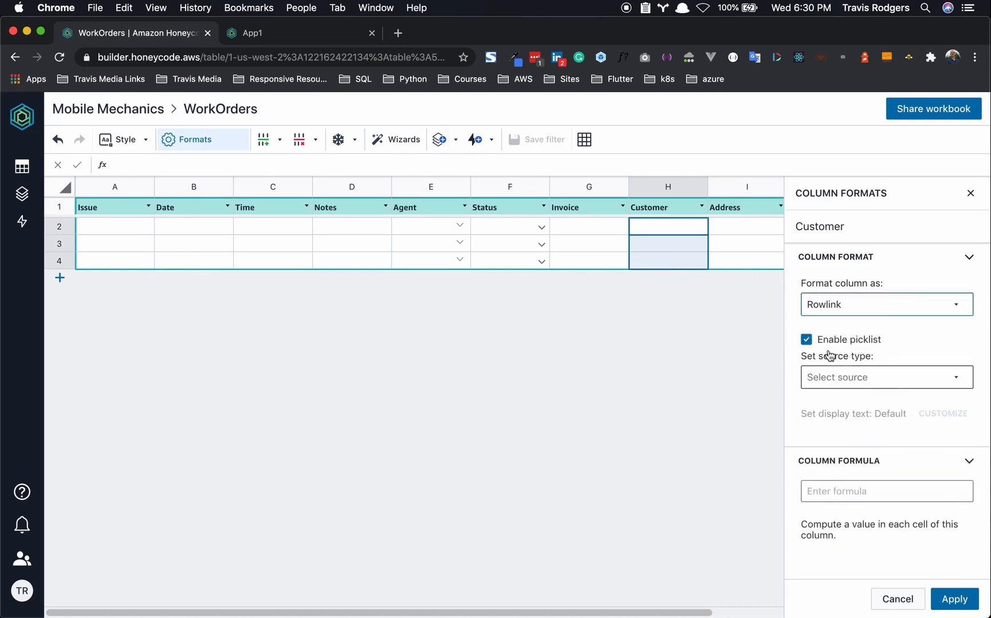
click(843, 378)
click(843, 405)
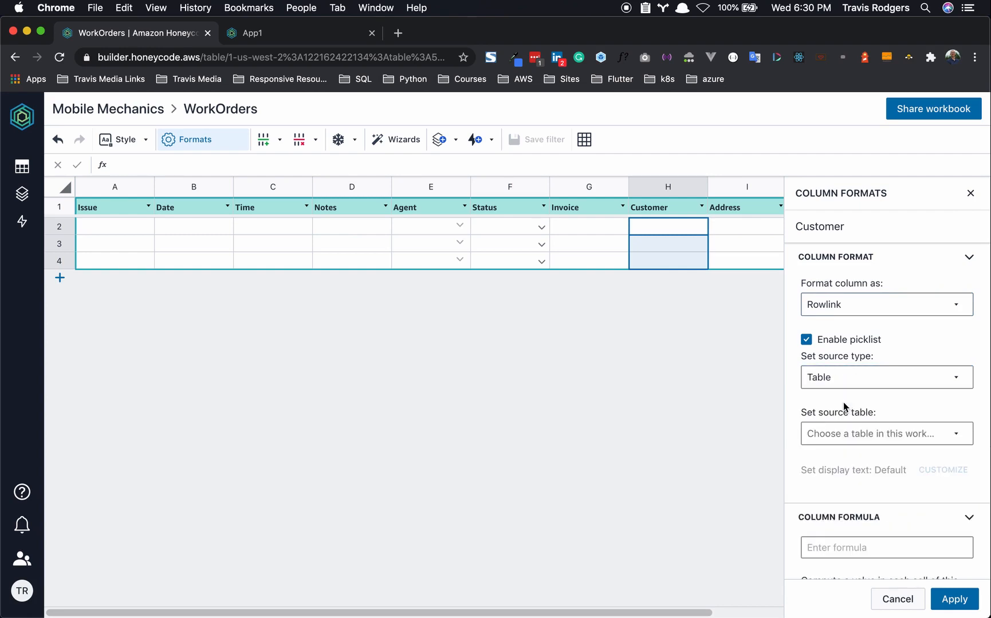
click(852, 434)
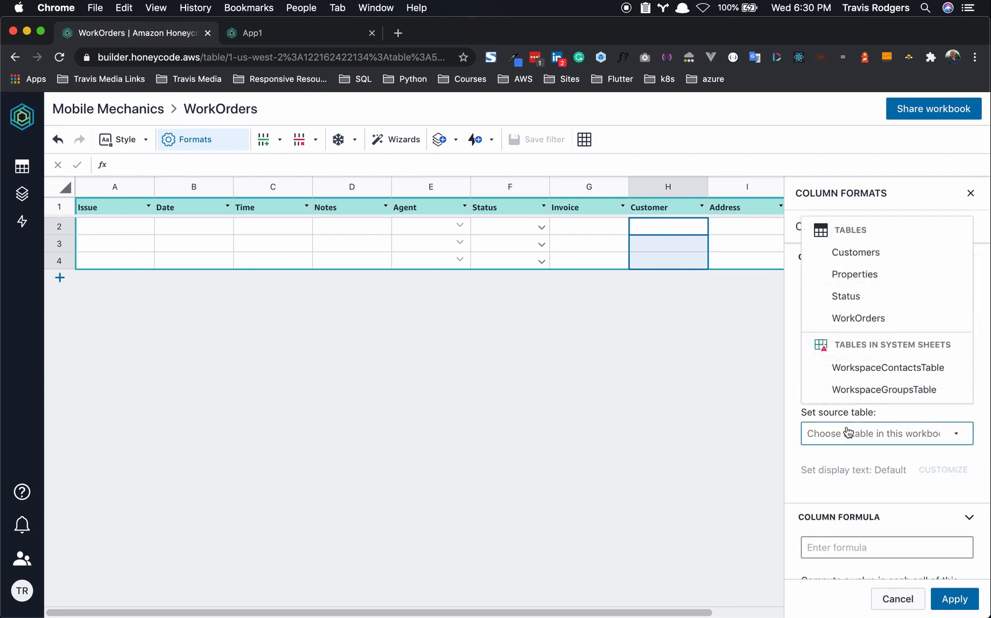
click(851, 252)
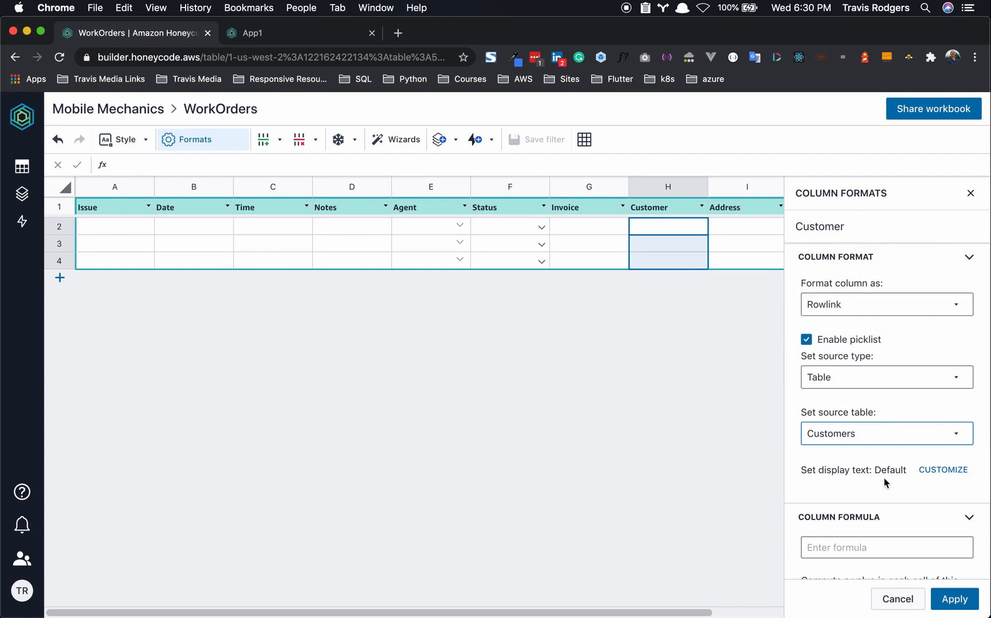
- Keep the default display text, apply the format, and test the customer picklist in H2
click(928, 470)
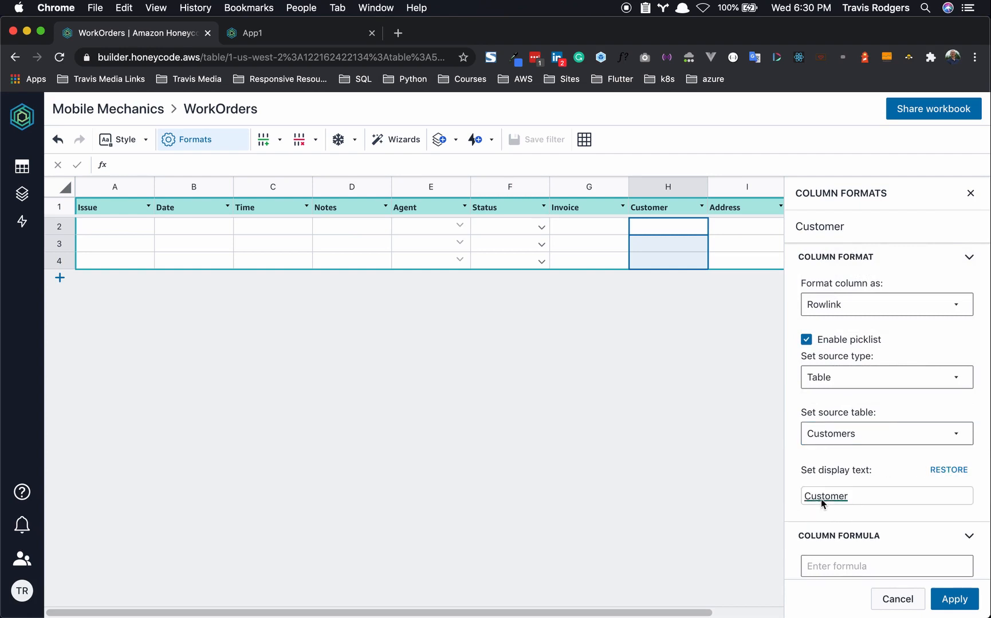
click(952, 476)
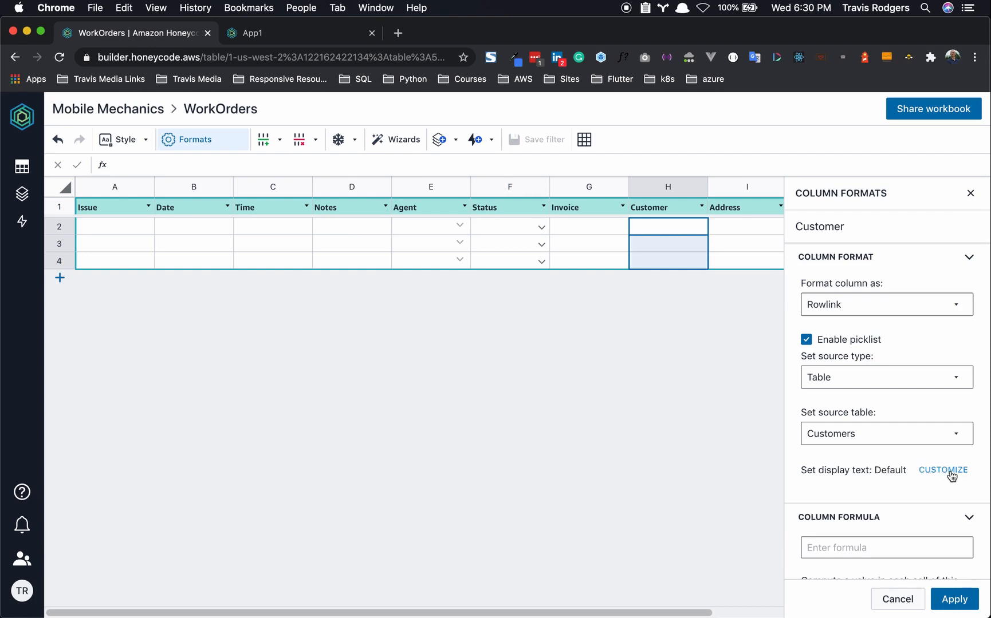
click(963, 603)
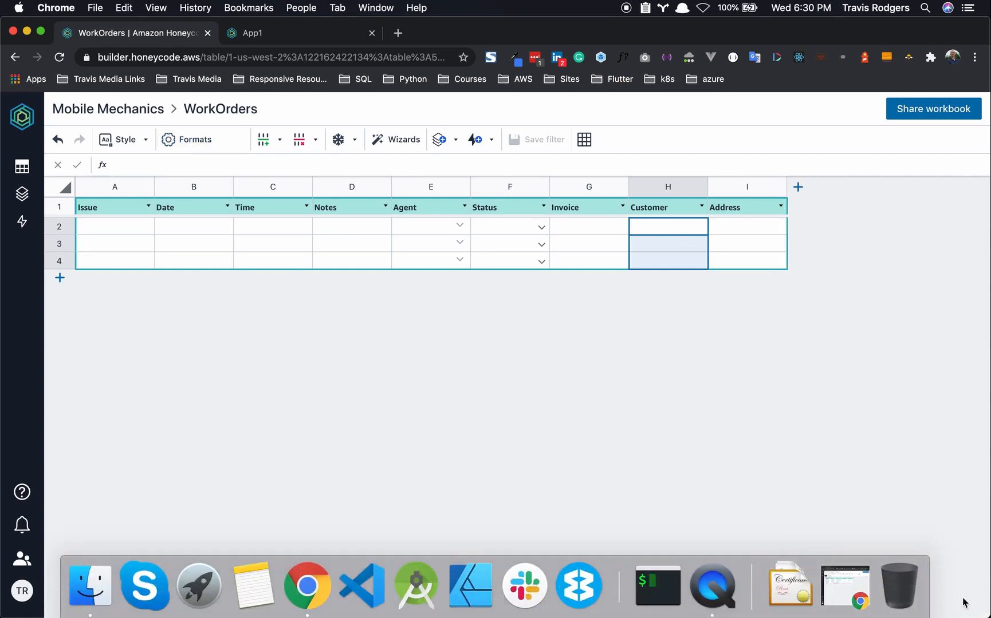
click(704, 225)
click(701, 226)
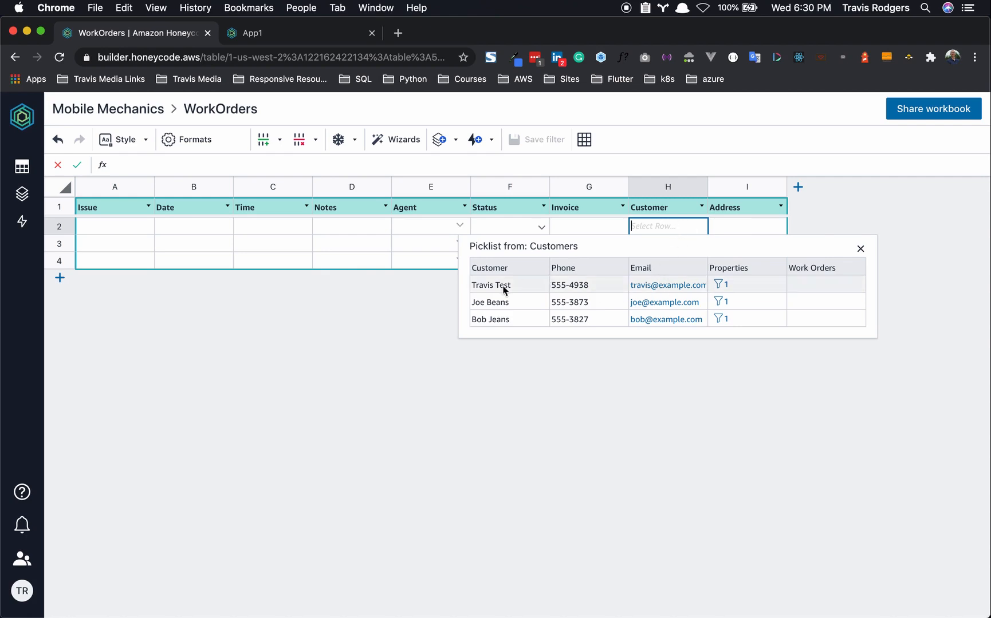
click(537, 427)
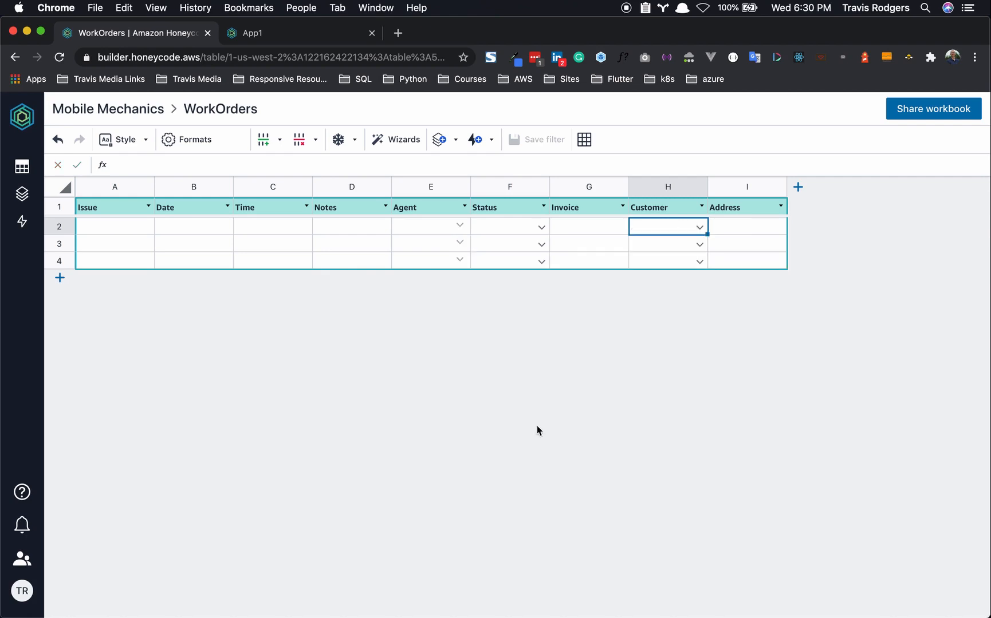
- Format the Date column as Date
click(201, 186)
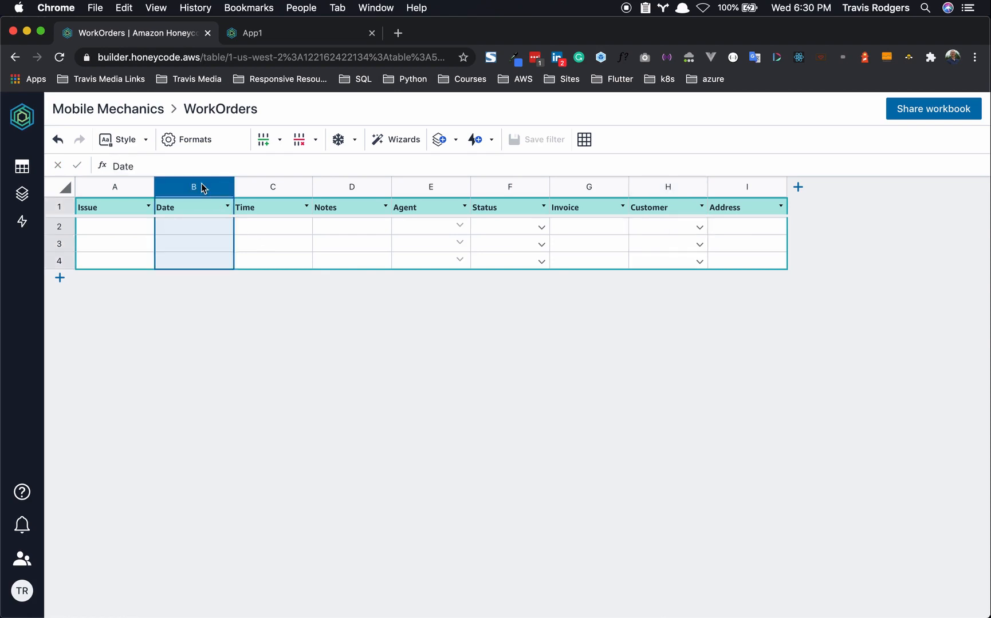
right_click(202, 185)
click(244, 388)
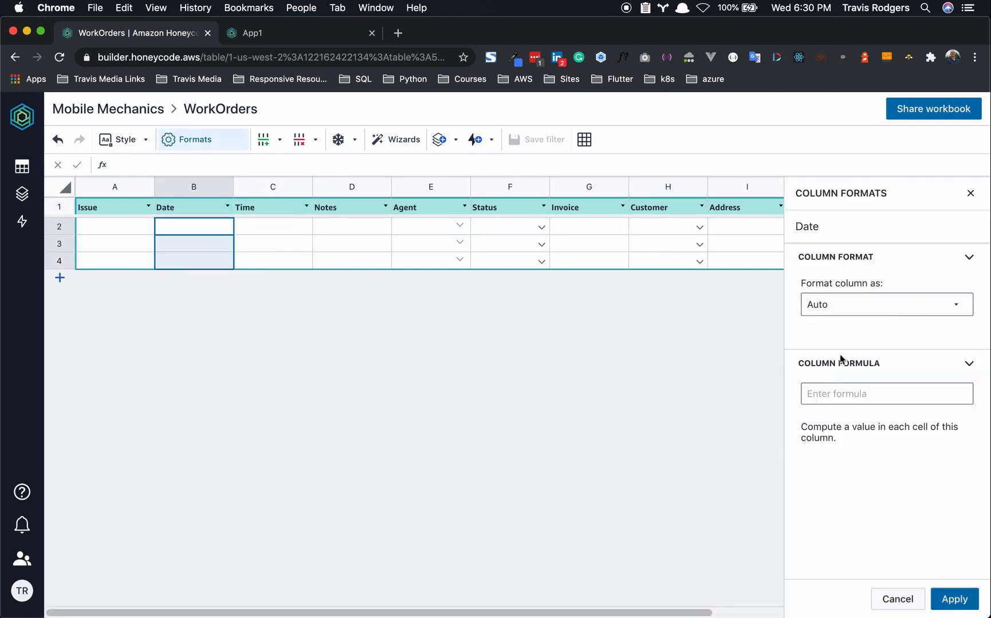
click(873, 306)
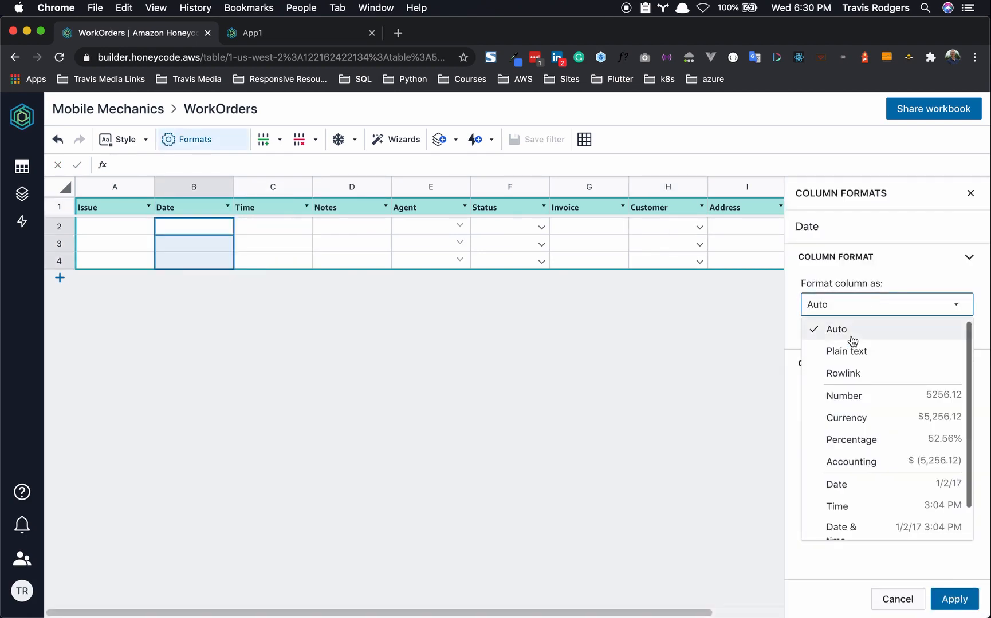
click(858, 485)
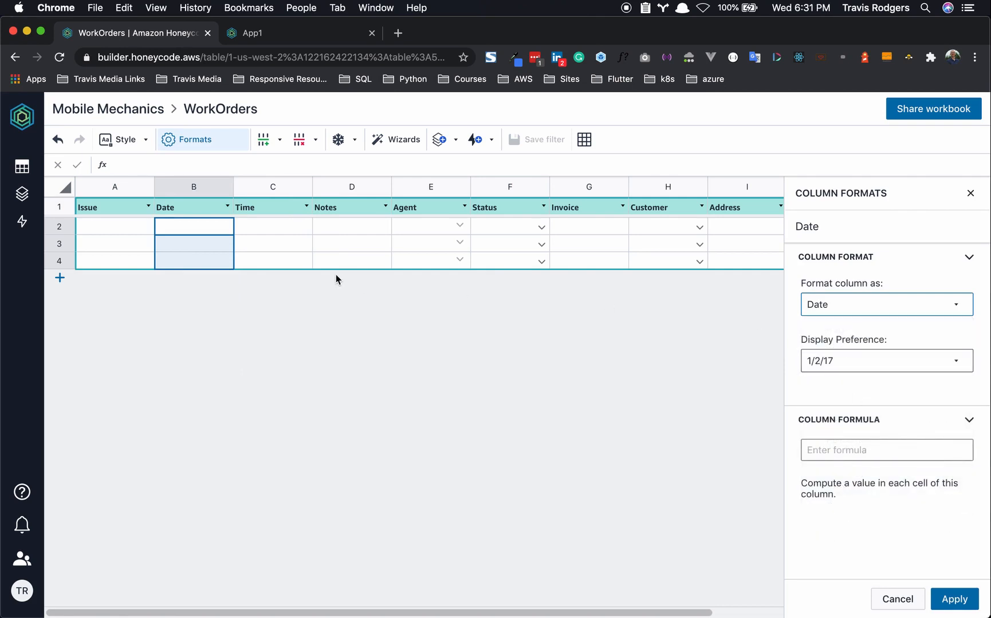
click(948, 599)
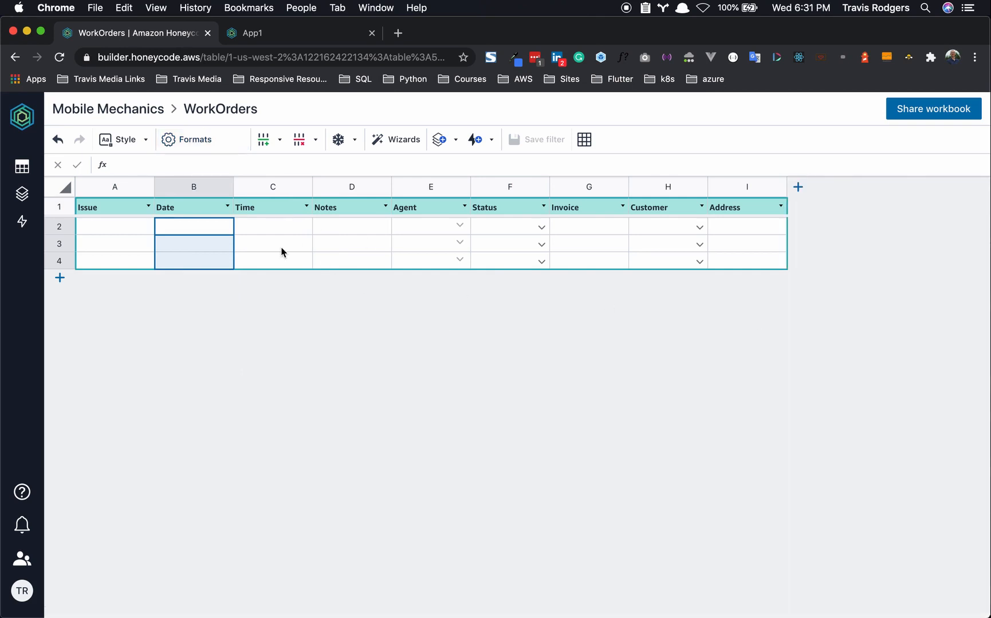
- Format the Time column as Time with the 3:04 PM display
click(269, 187)
right_click(266, 189)
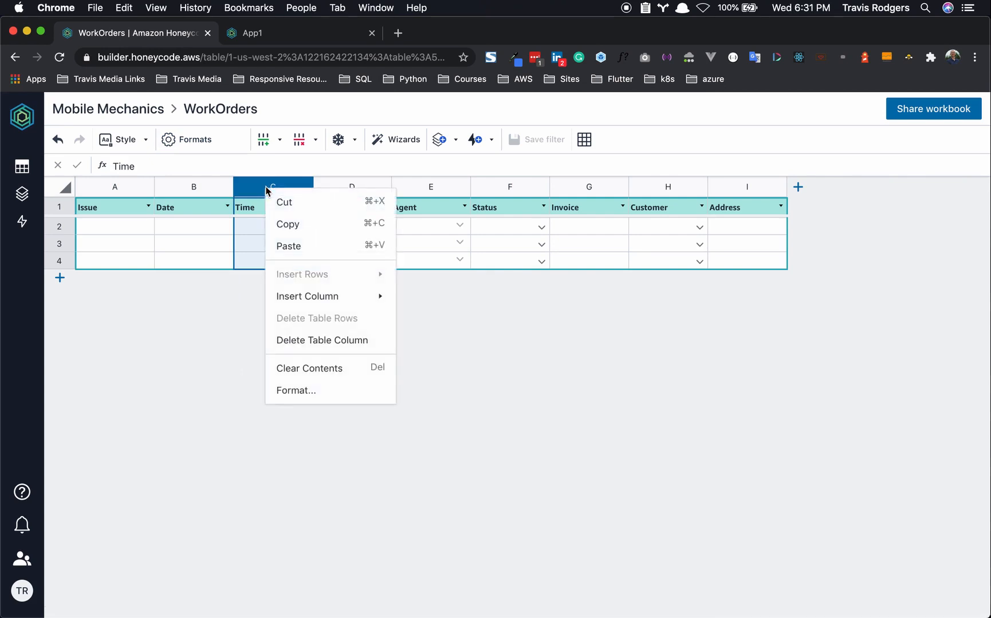
click(310, 390)
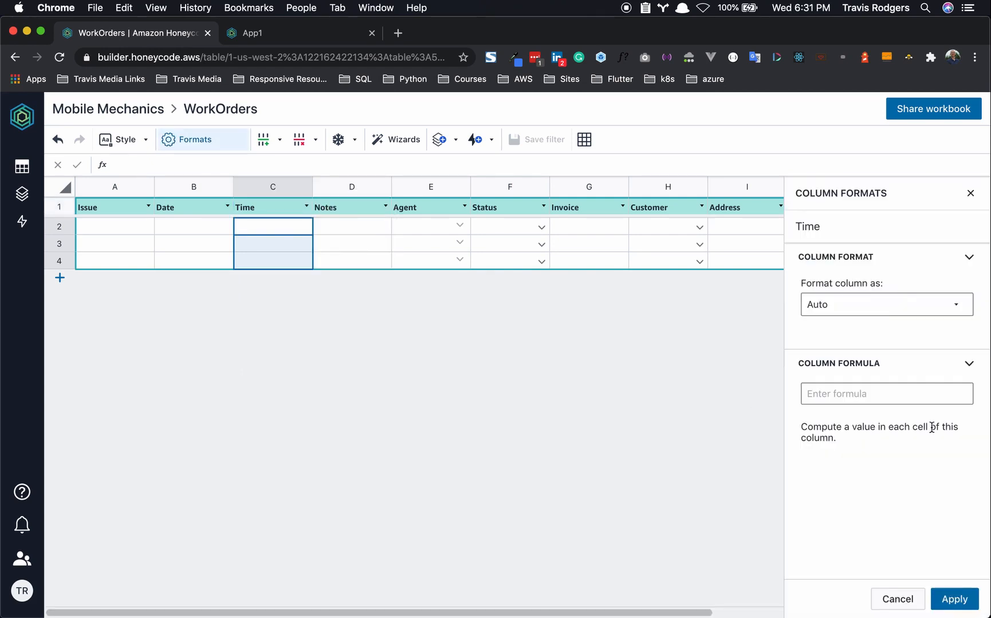
click(869, 309)
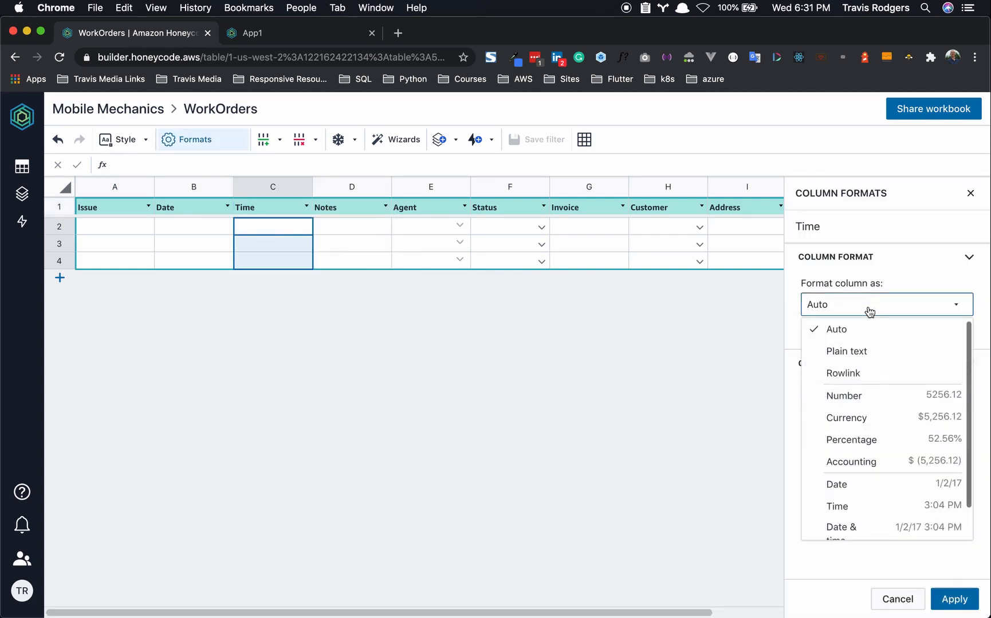
click(871, 506)
click(840, 361)
click(840, 326)
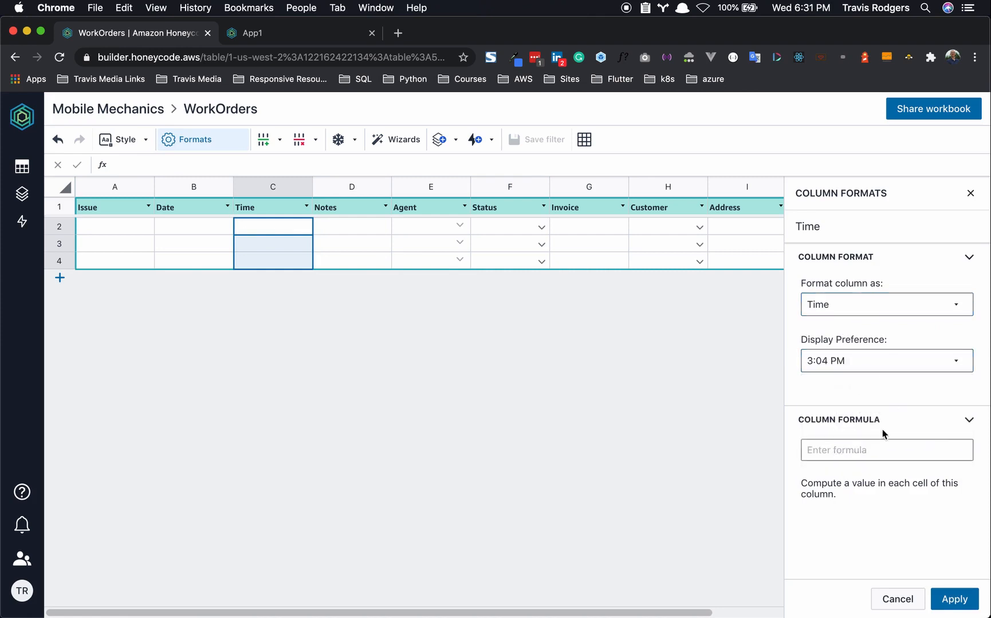
click(955, 599)
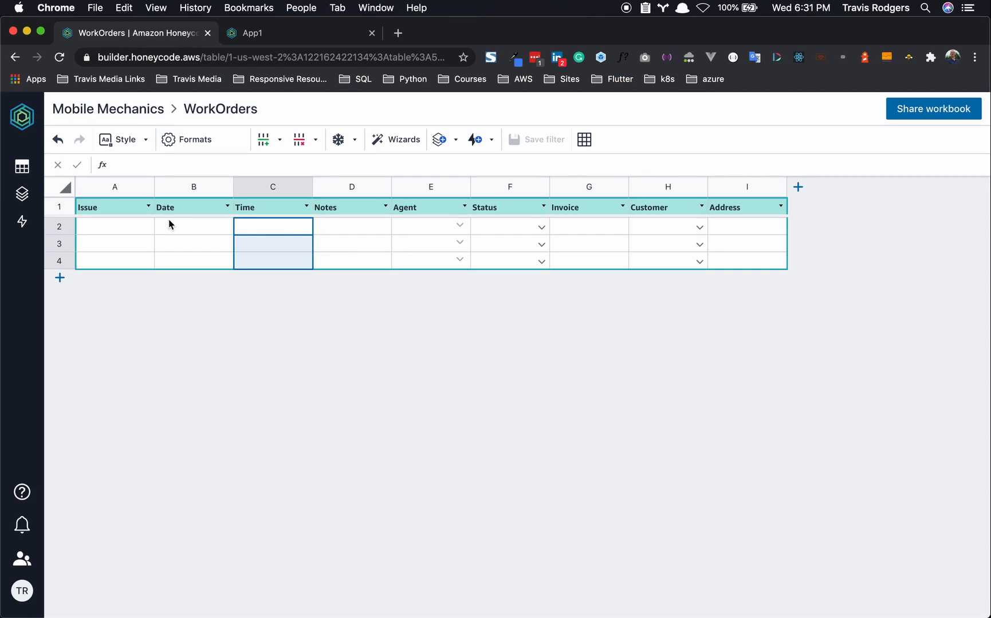
- Enter the first work order: Oil Change, date 7/1/2020, time 9:00AM
click(110, 225)
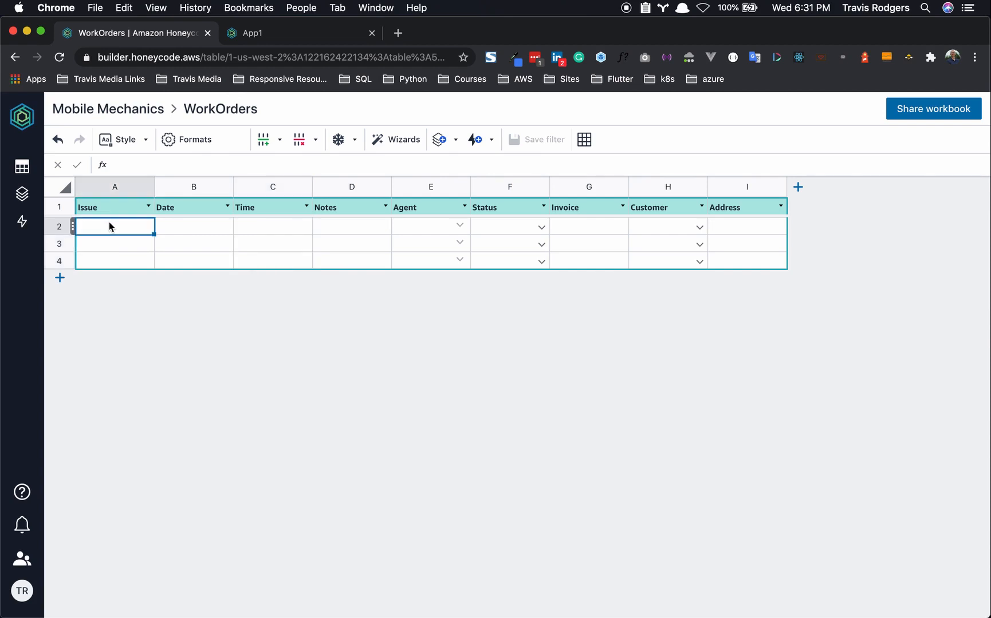
text(Oil Change)
click(181, 225)
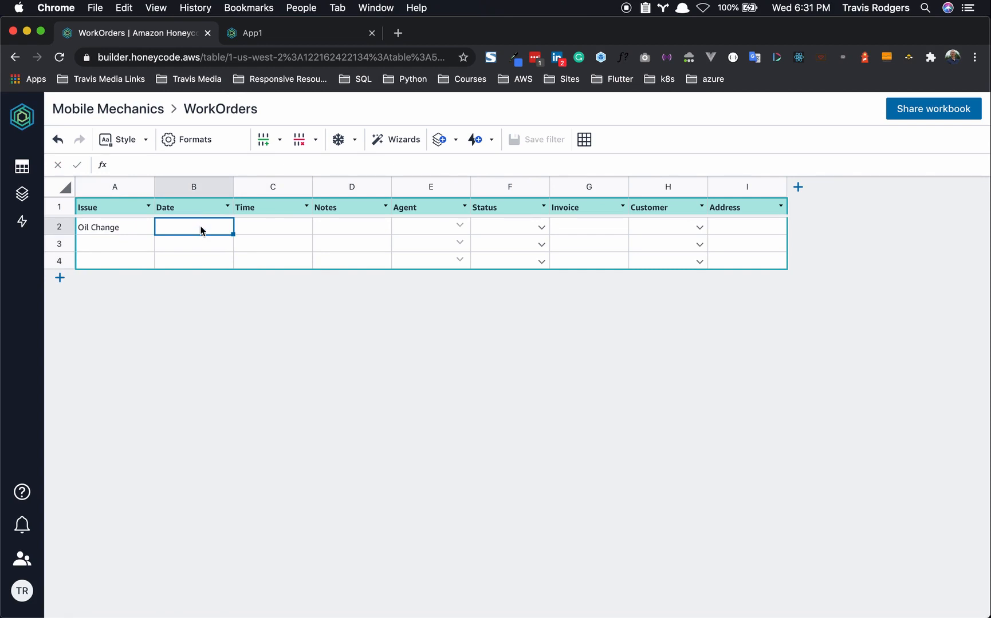
click(794, 6)
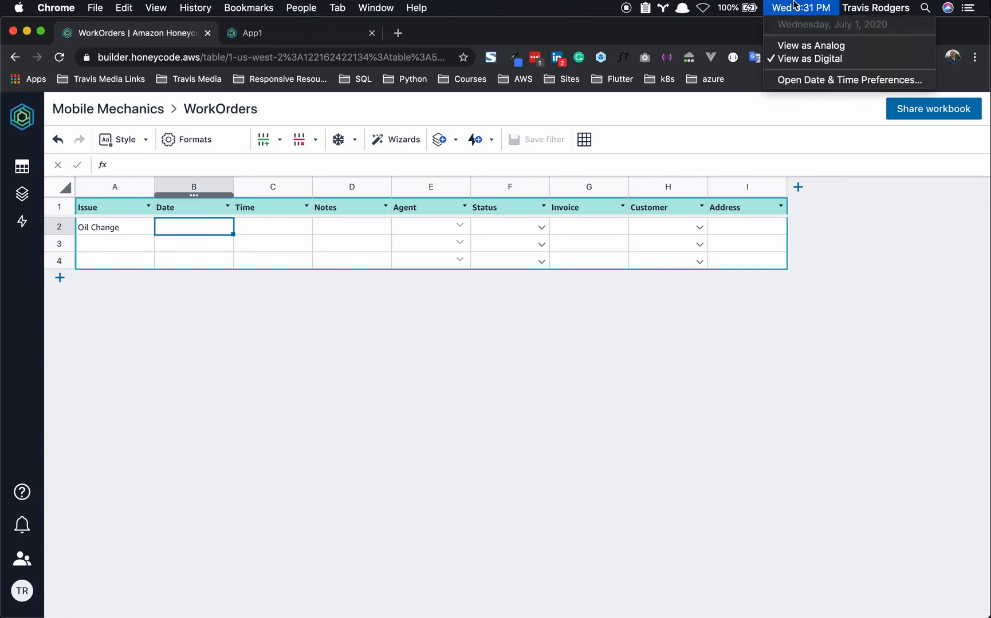
click(794, 6)
double_click(210, 226)
text(7/1/2020)
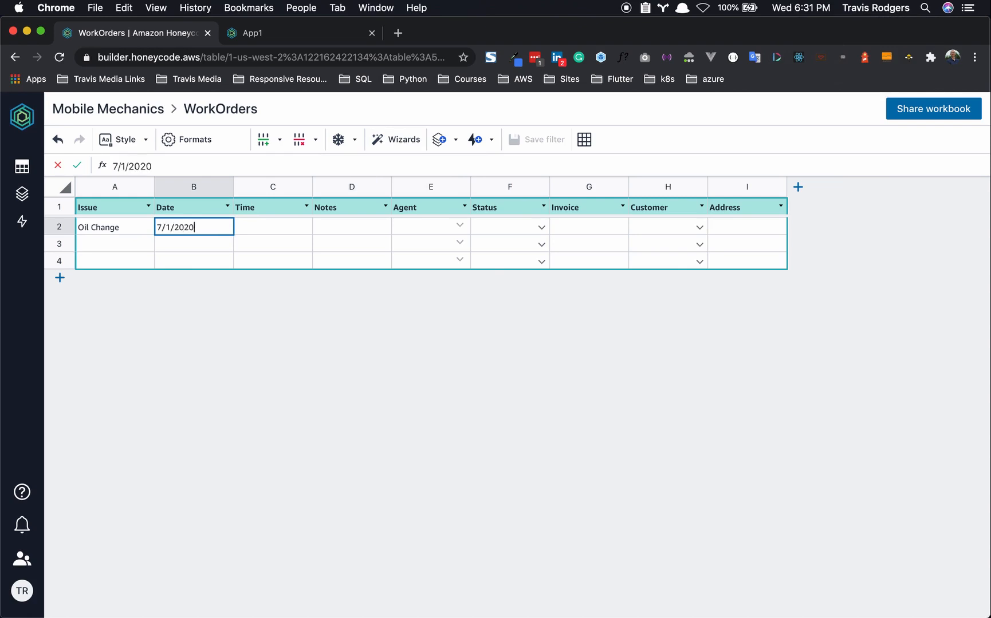
click(275, 226)
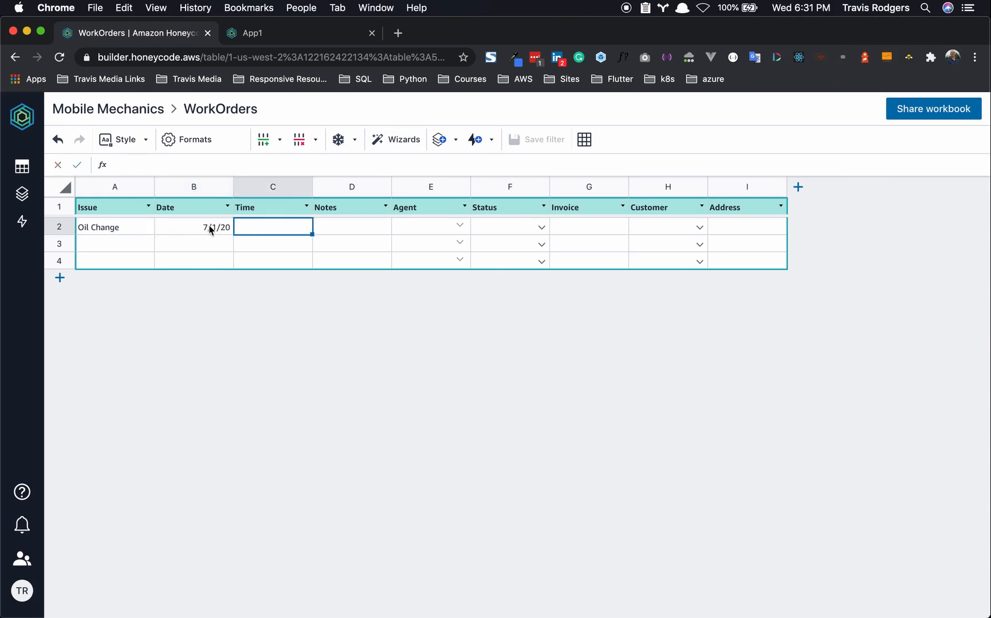
text(9:00AM)
- Assign the workbook owner as agent, set status Open, and choose the second customer
click(459, 226)
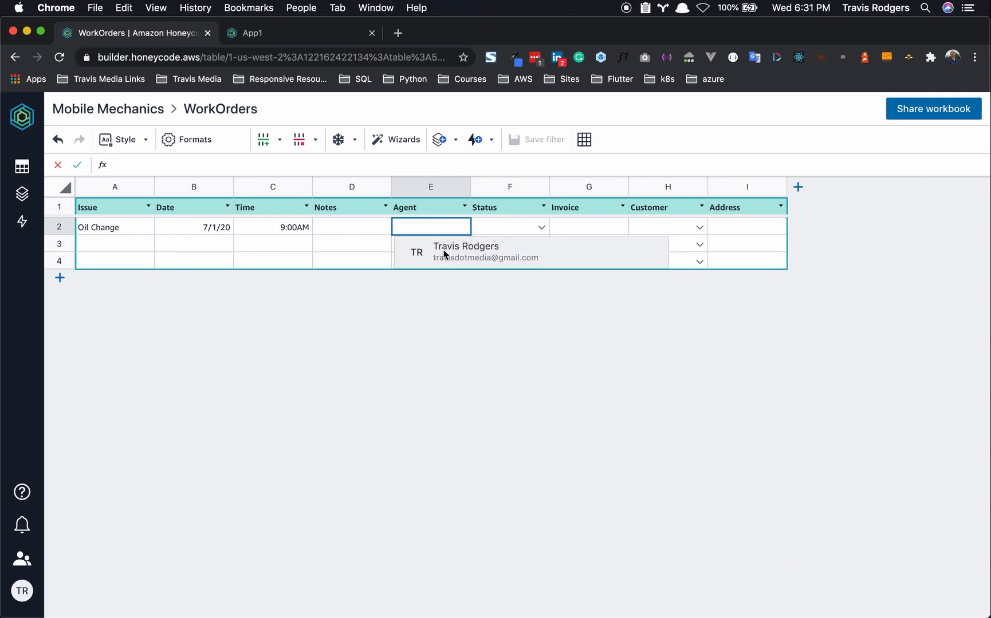
click(444, 252)
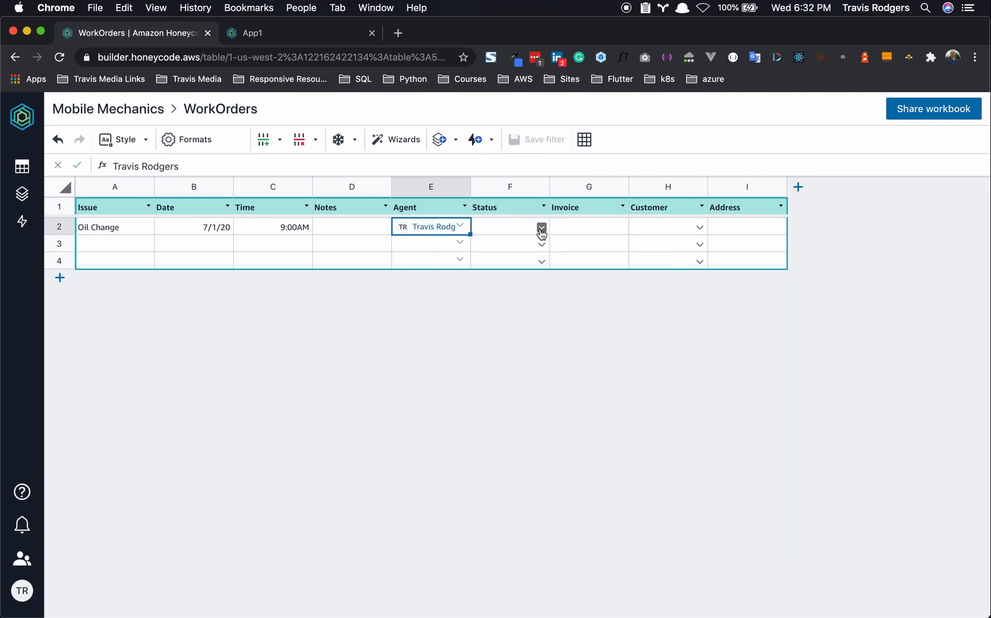
click(541, 228)
click(481, 283)
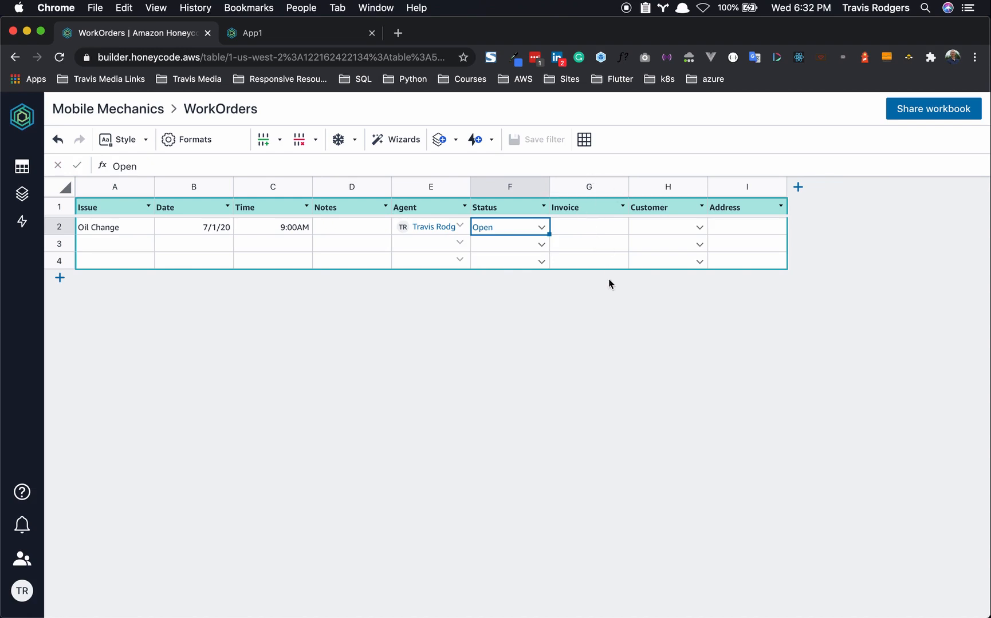
click(698, 230)
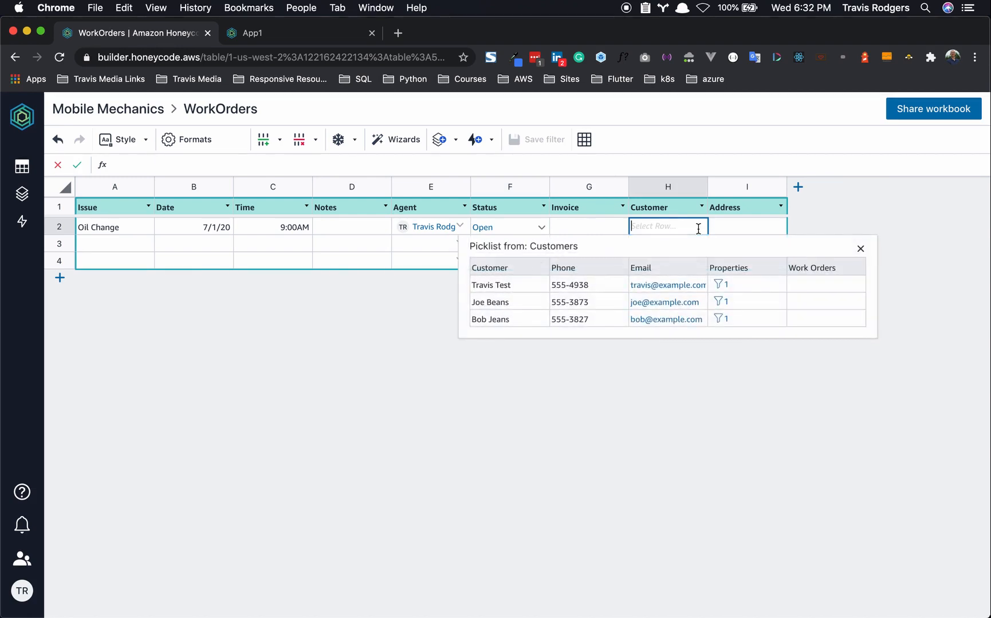
click(532, 298)
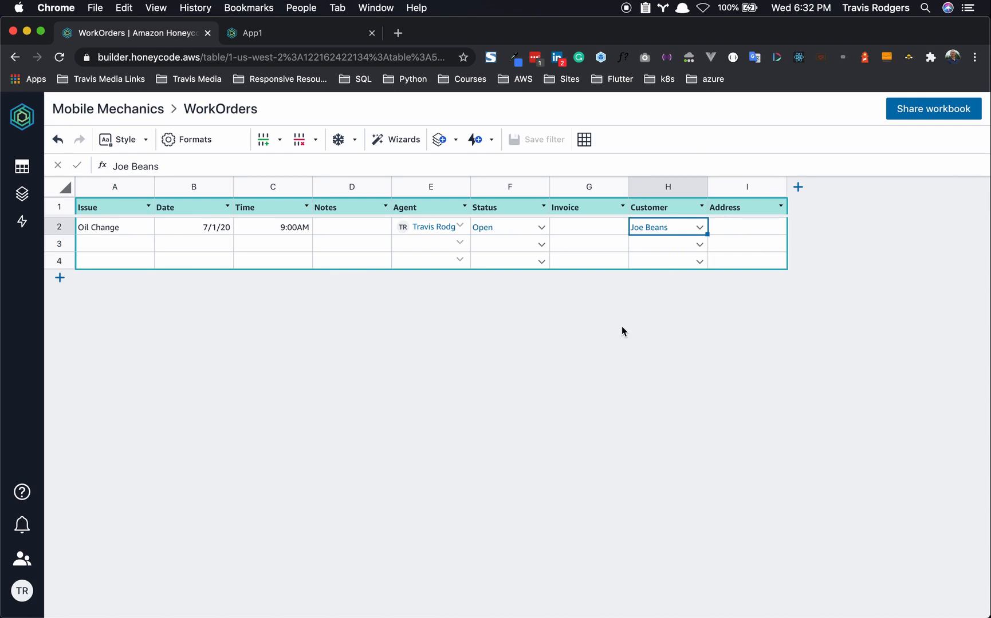
click(751, 187)
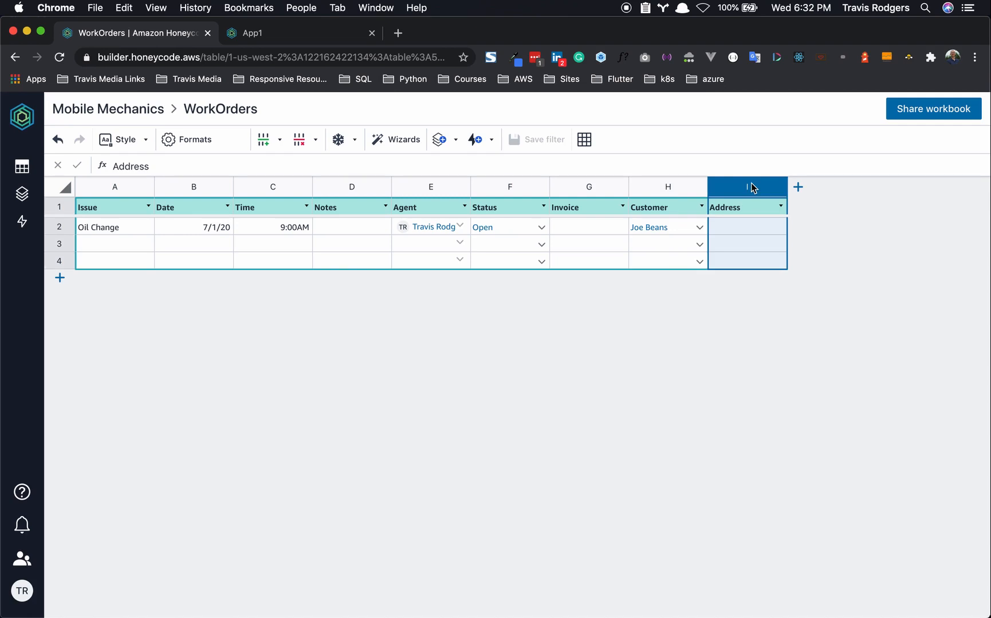
- Format the Address column as Rowlink with a Filter picklist source
right_click(751, 184)
click(783, 385)
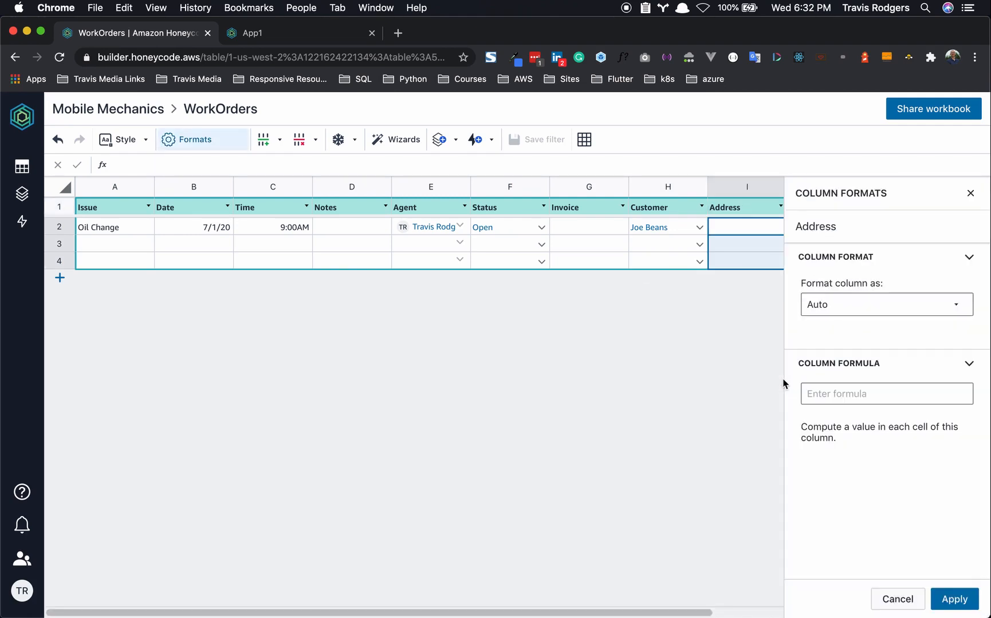
click(862, 307)
click(858, 374)
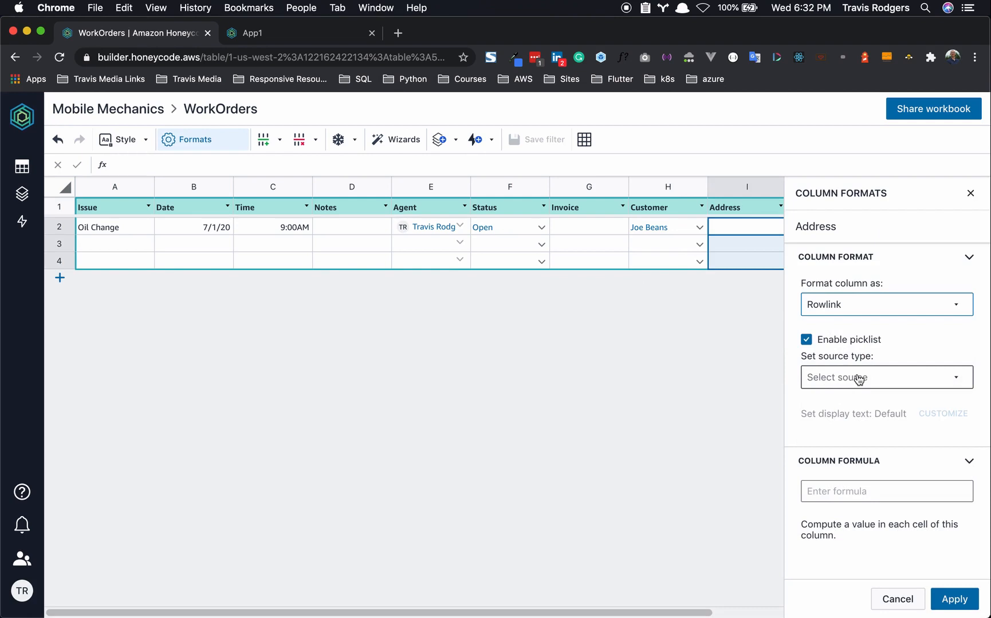
click(836, 379)
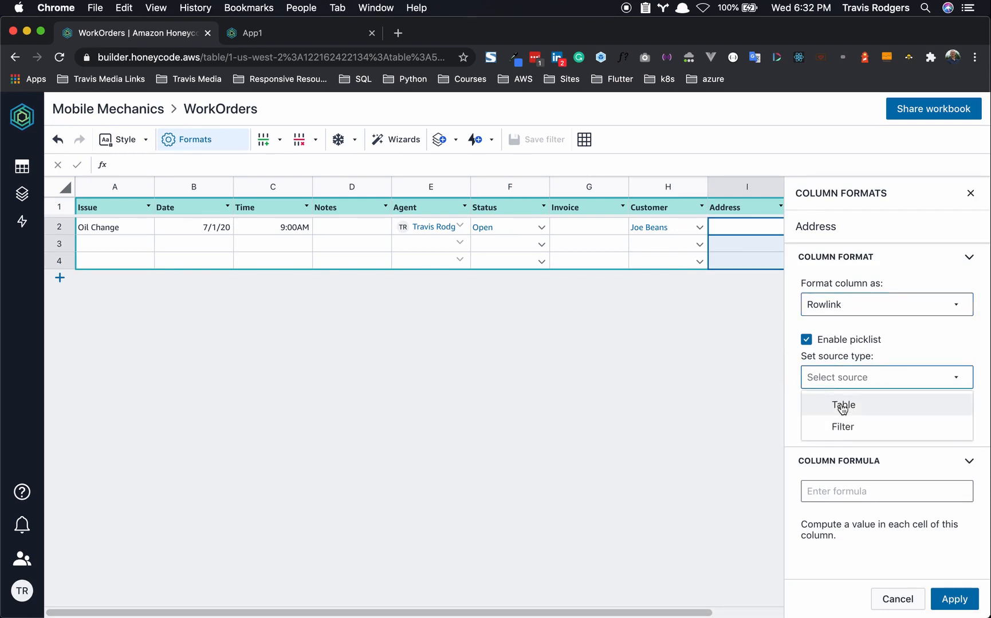
click(842, 428)
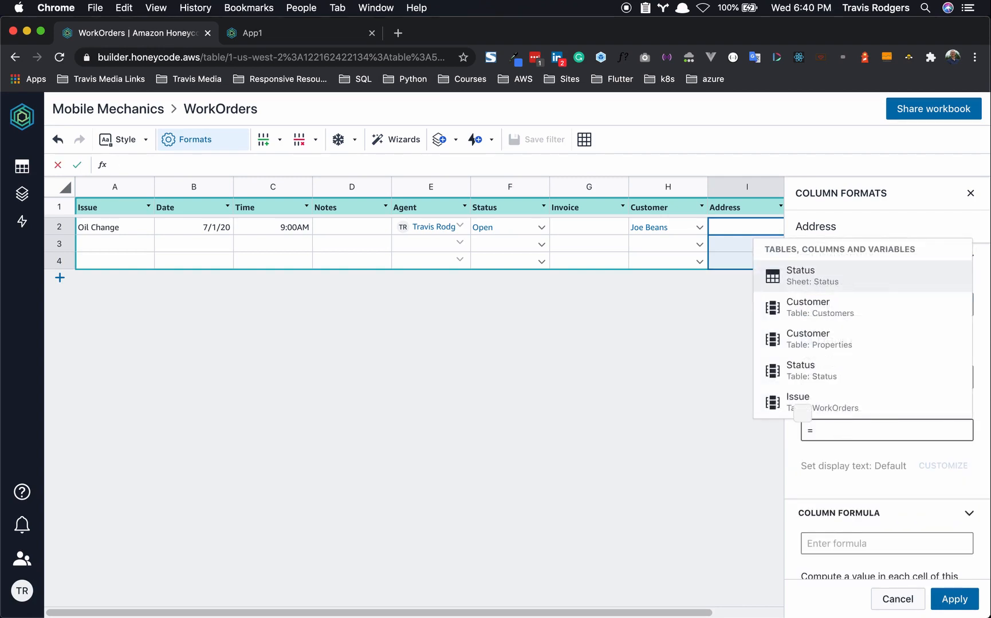
- Enter the source =FILTER(Properties,"Properties[Customer]=[Customer]") and apply the format
text(TER)
click(819, 373)
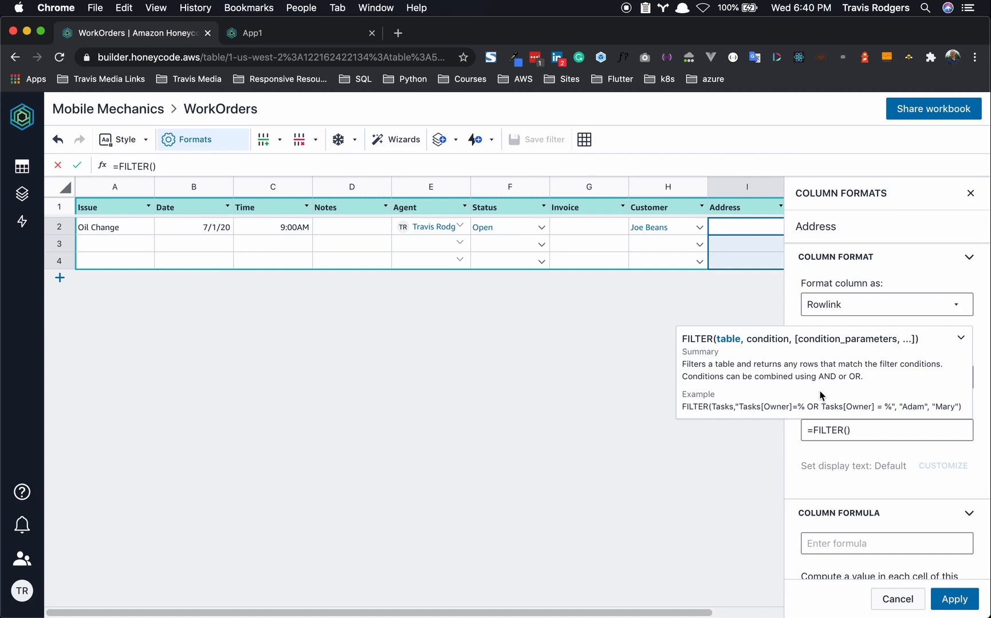
text(Properties)
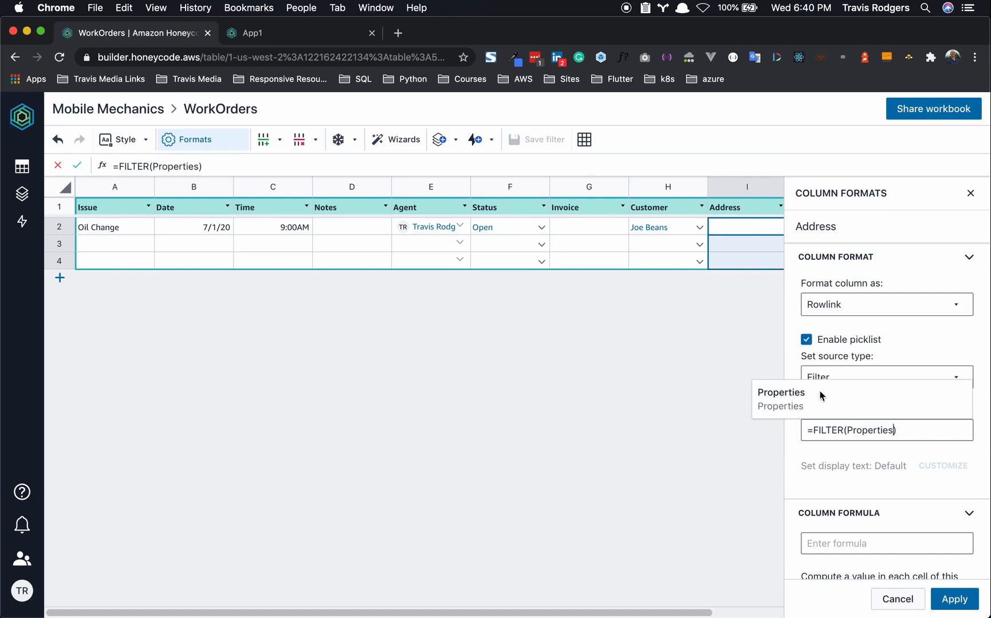
text(,)
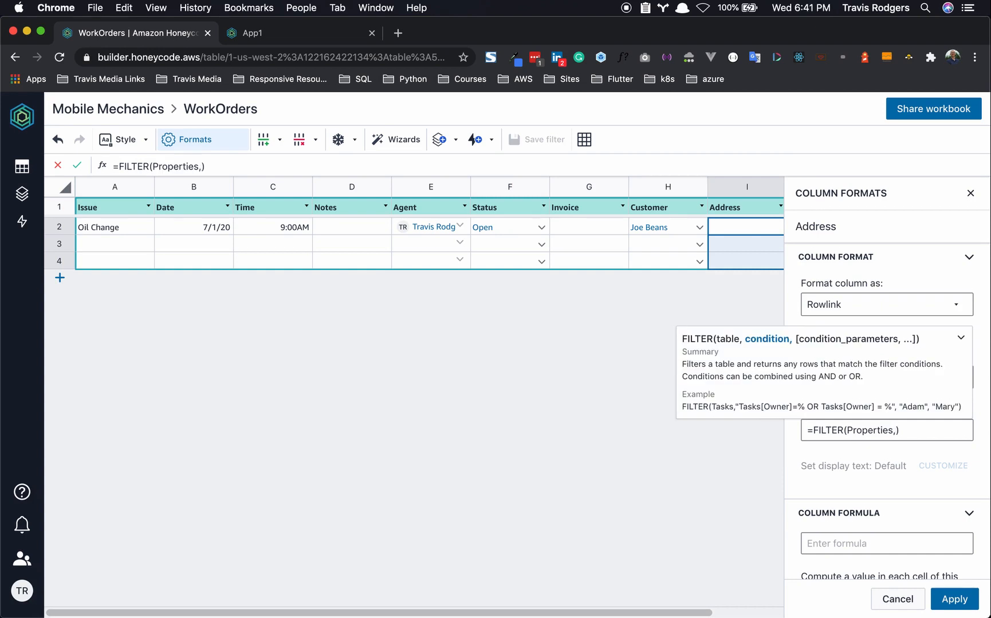
text( "")
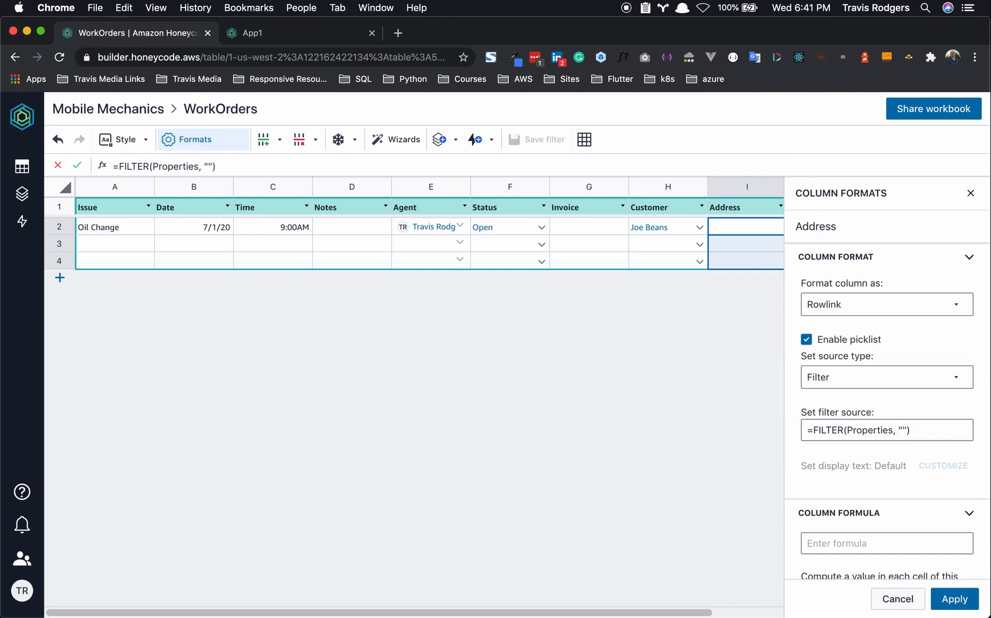
text(Pr)
click(796, 283)
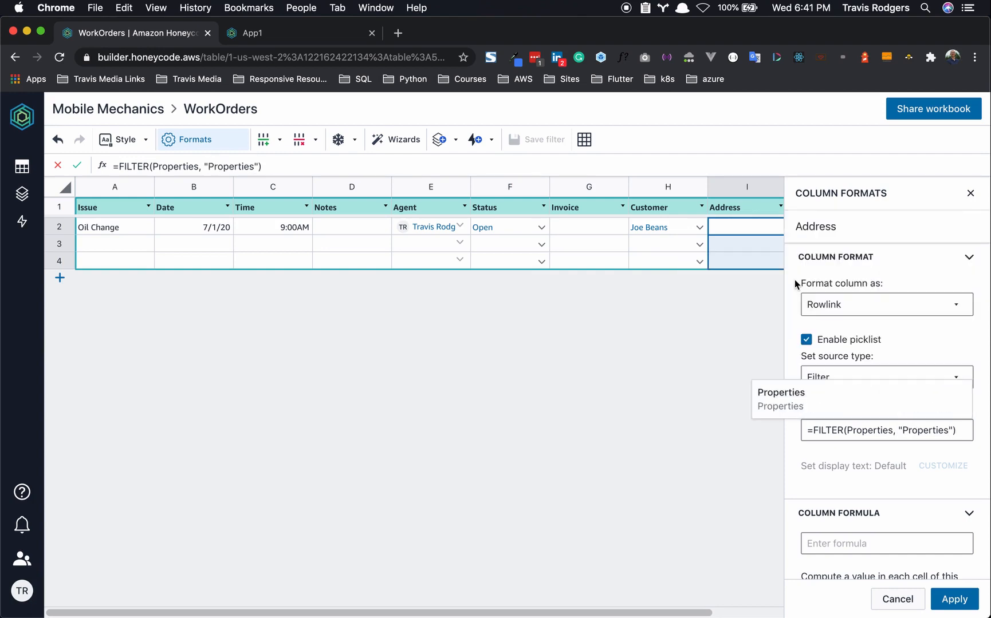
text([)
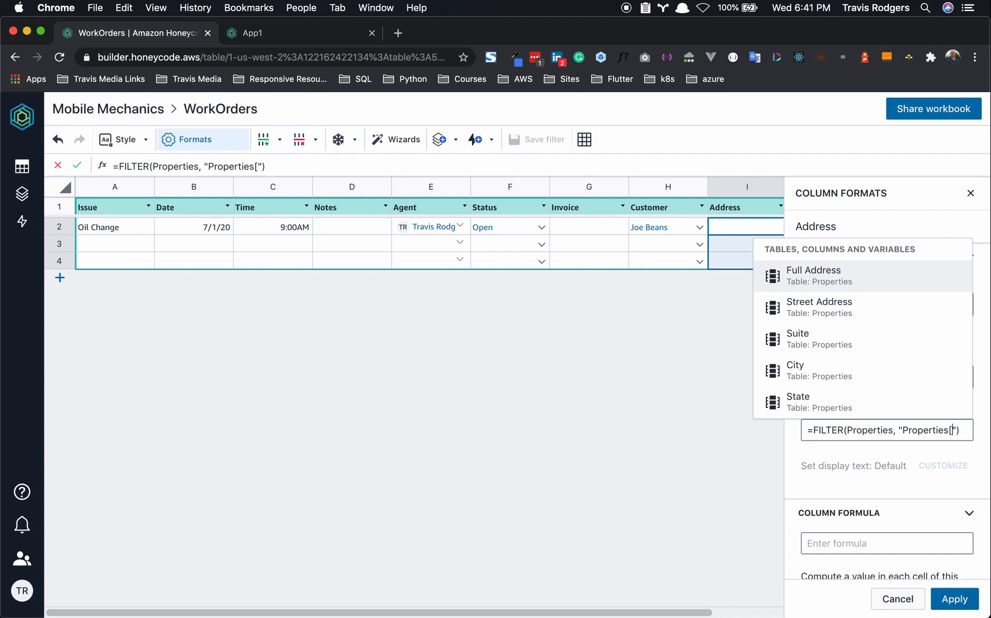
text(Cus)
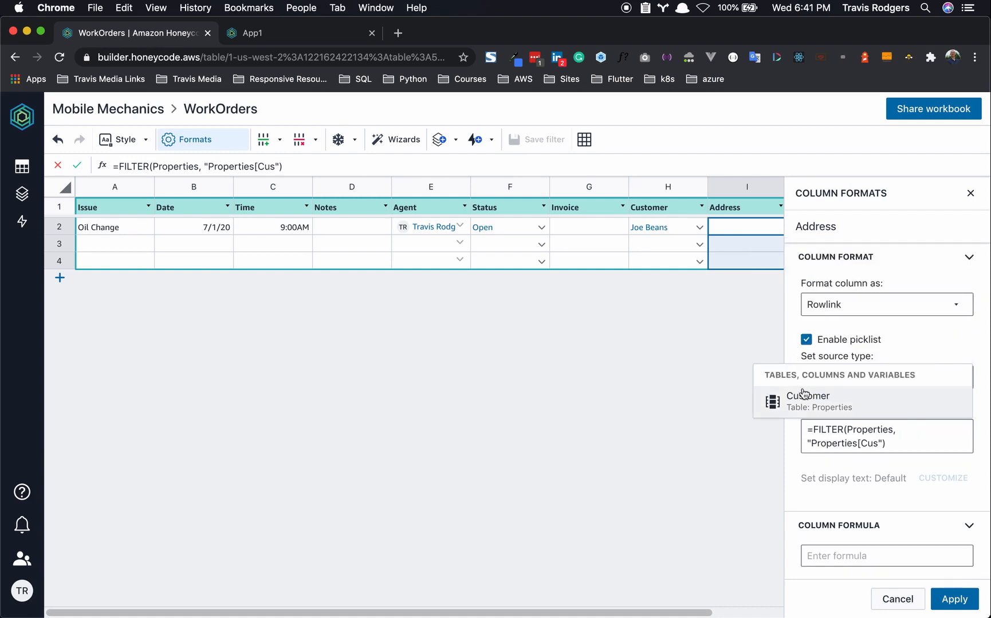
click(806, 401)
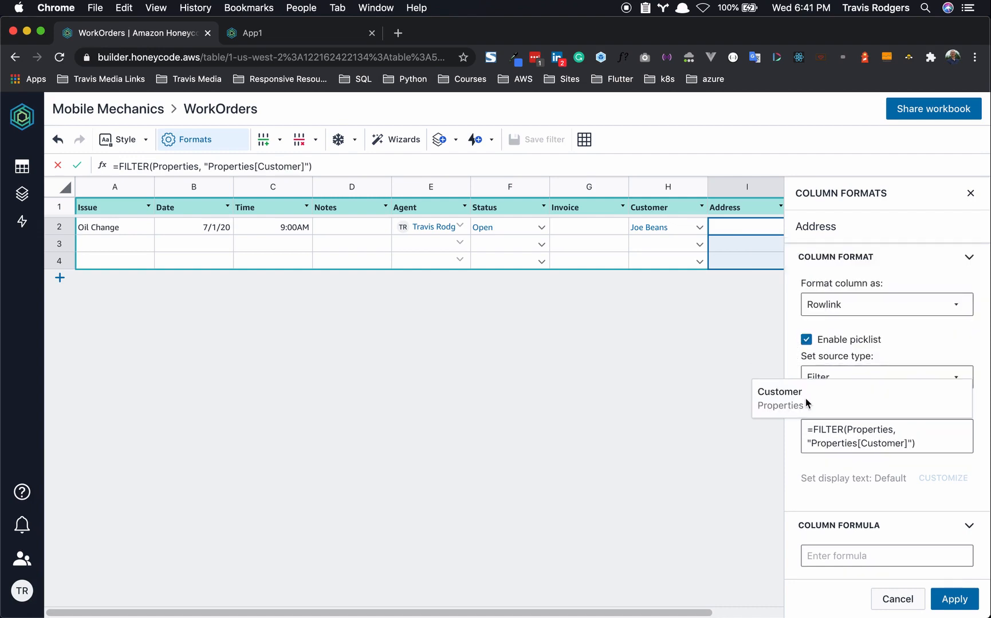
text(=)
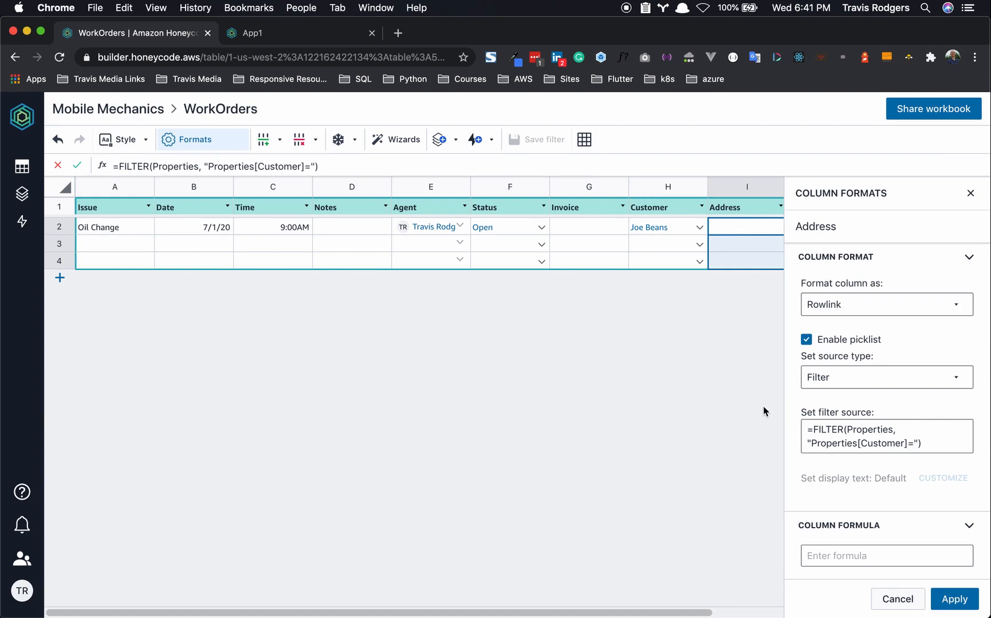
text([C)
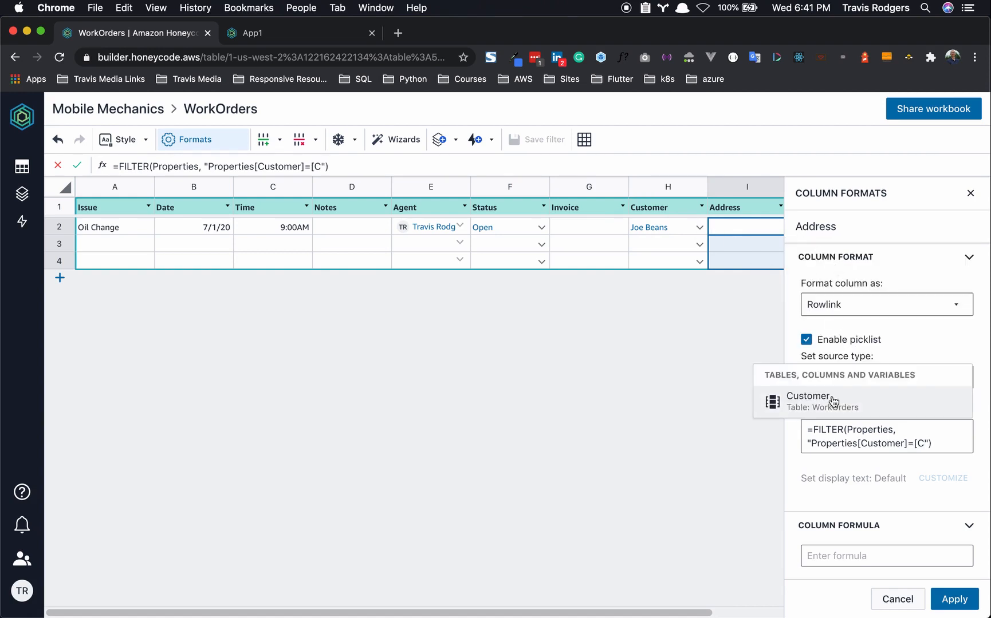
click(839, 412)
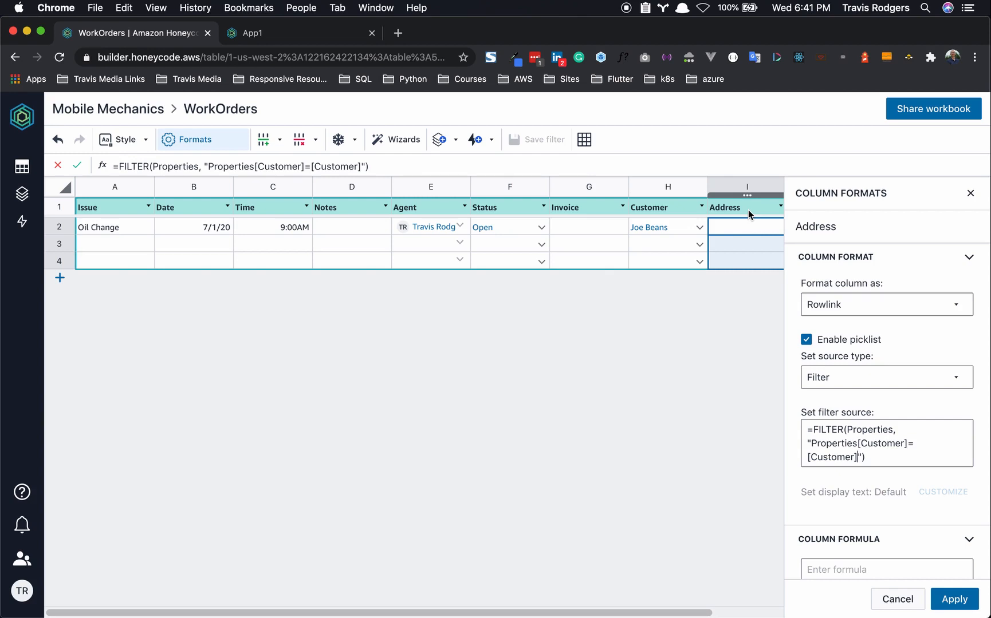
click(886, 457)
click(886, 480)
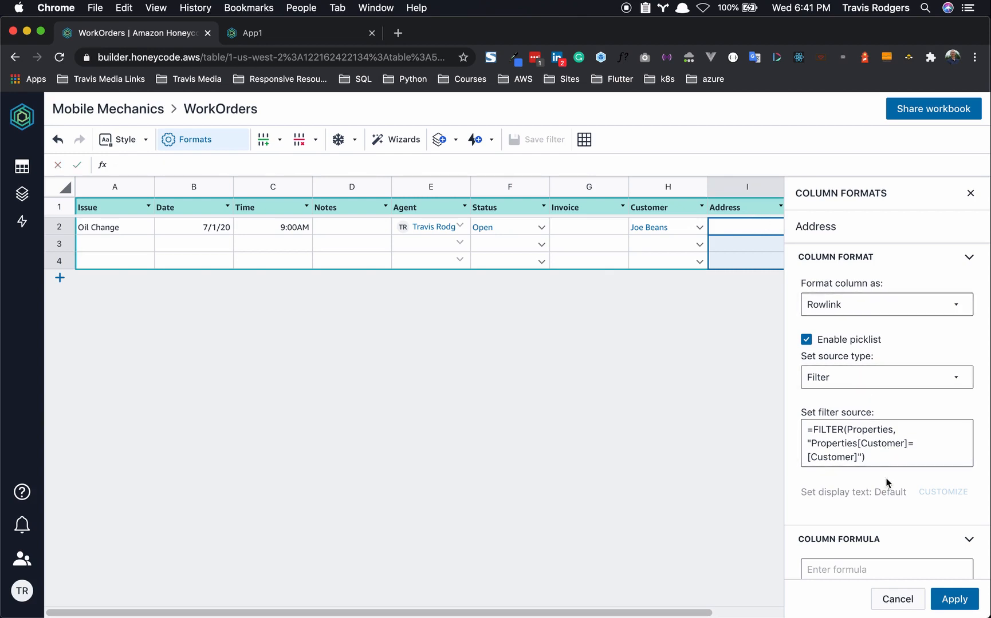
scroll(877, 390, down, 2)
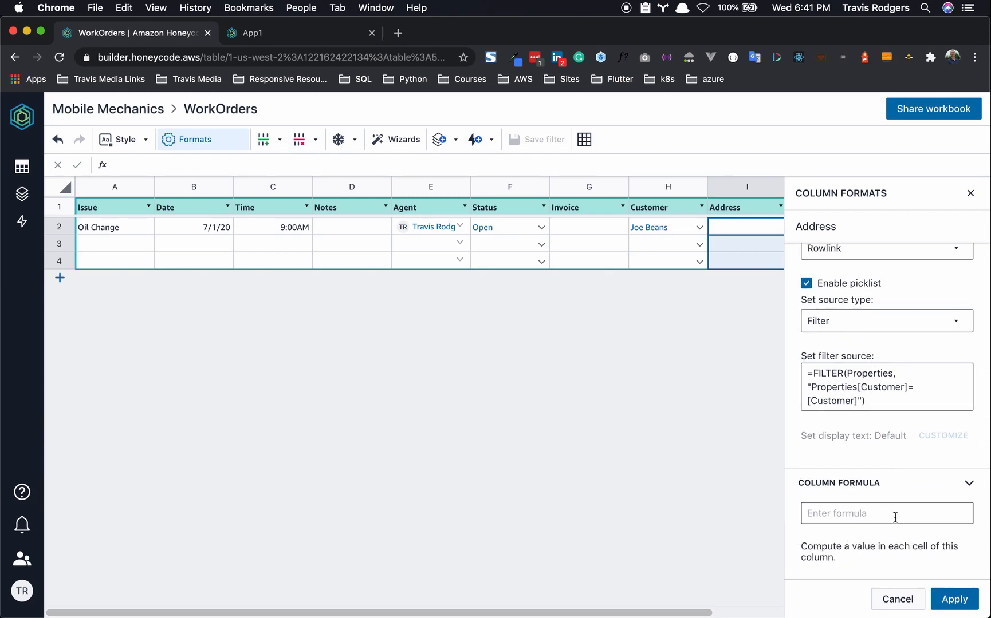
click(949, 602)
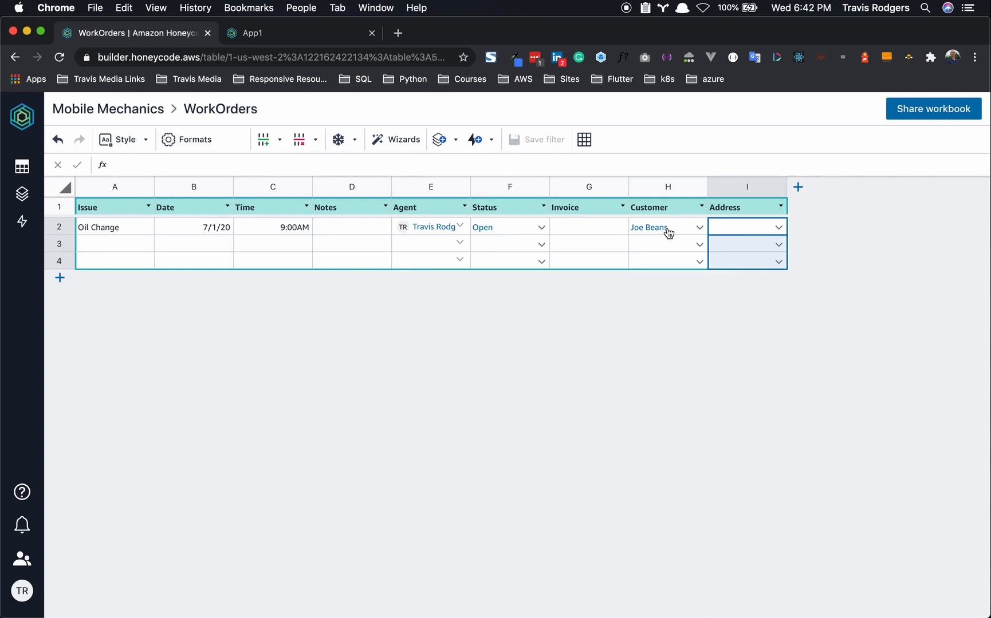
- Set the Oil Change order's Address to its customer's only listed property
click(778, 228)
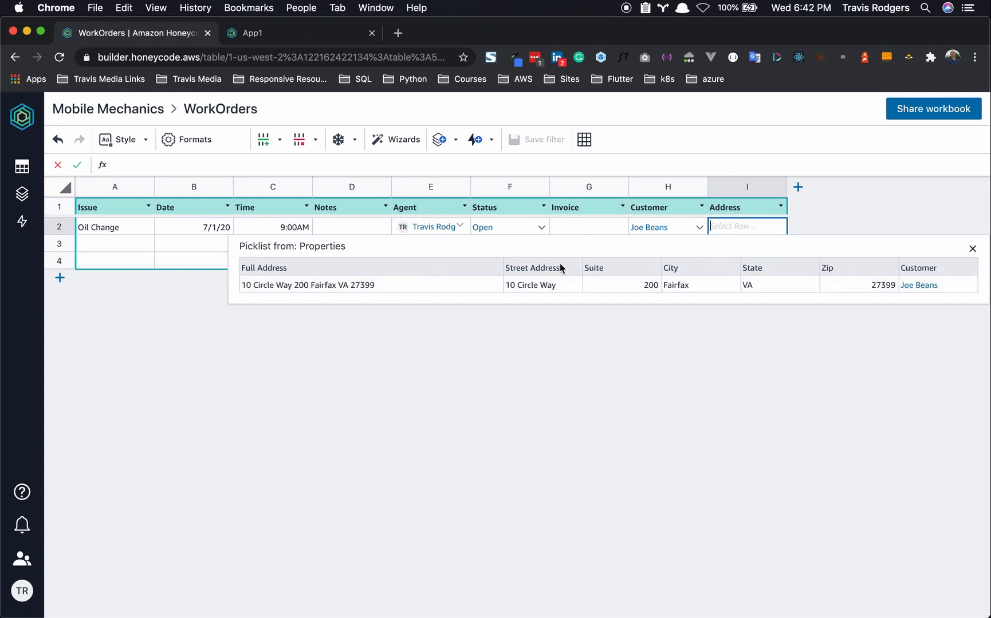
click(862, 218)
click(780, 229)
click(492, 287)
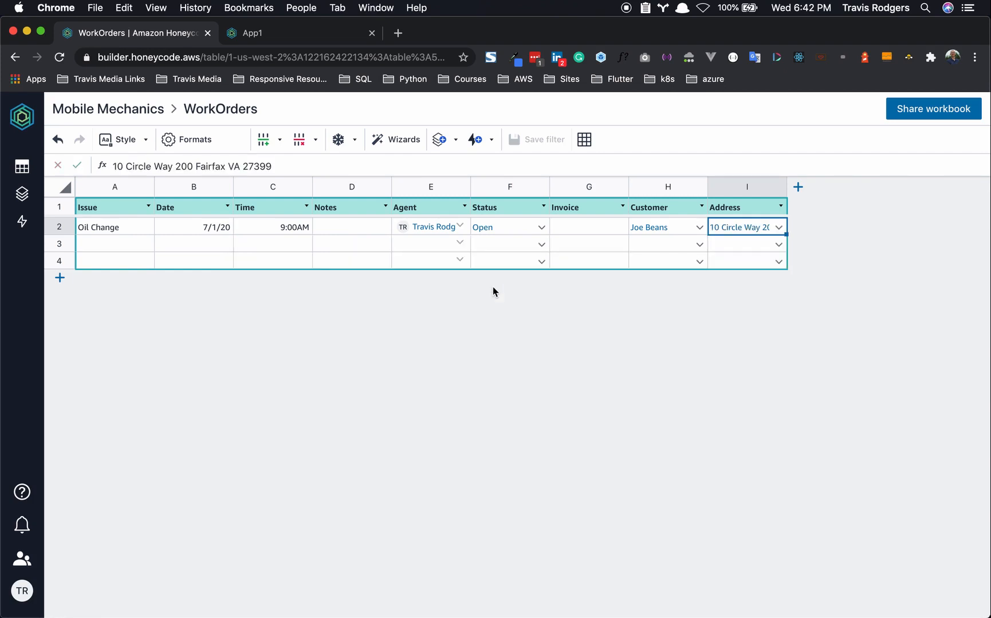
- Add a Flat Tire work order in row 3 dated 7/2/20 at 10:00AM
click(121, 241)
text(Flaat)
key(BackSpace)
key(BackSpace)
text(Tire)
key(BackSpace)
key(BackSpace)
key(BackSpace)
key(BackSpace)
key(BackSpace)
text(t Tire)
click(210, 246)
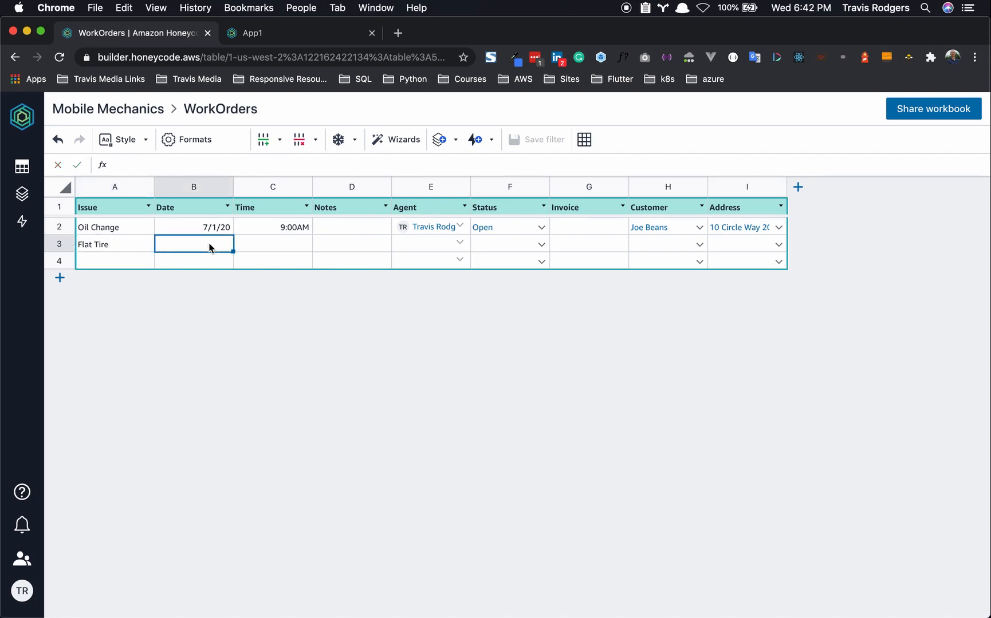
text(7/2/20)
click(289, 244)
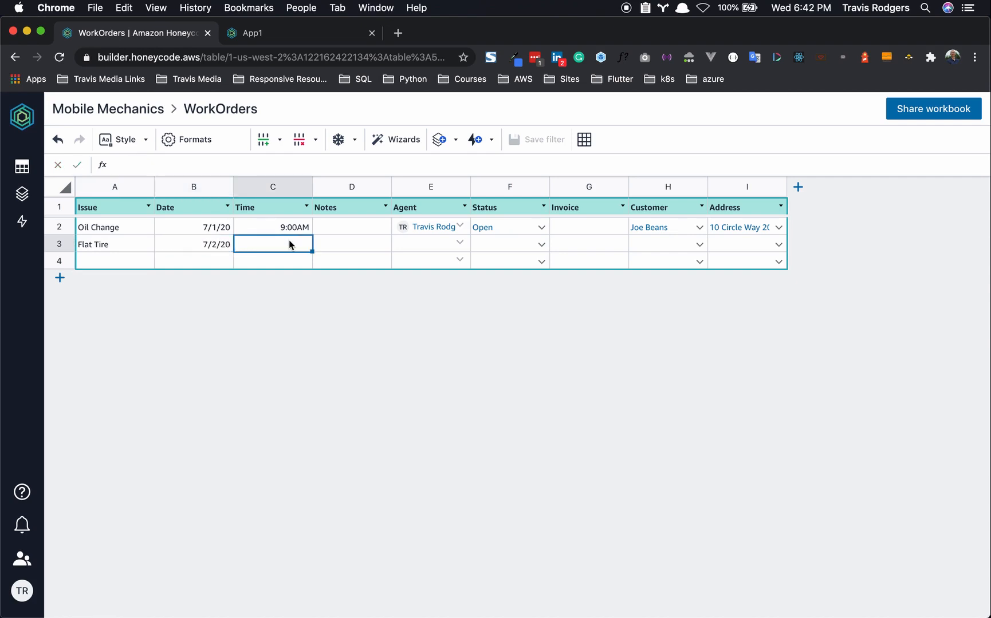
text(10:00AM)
- Assign the workbook's user as the Flat Tire order's agent and set its status to Open
click(453, 246)
click(457, 245)
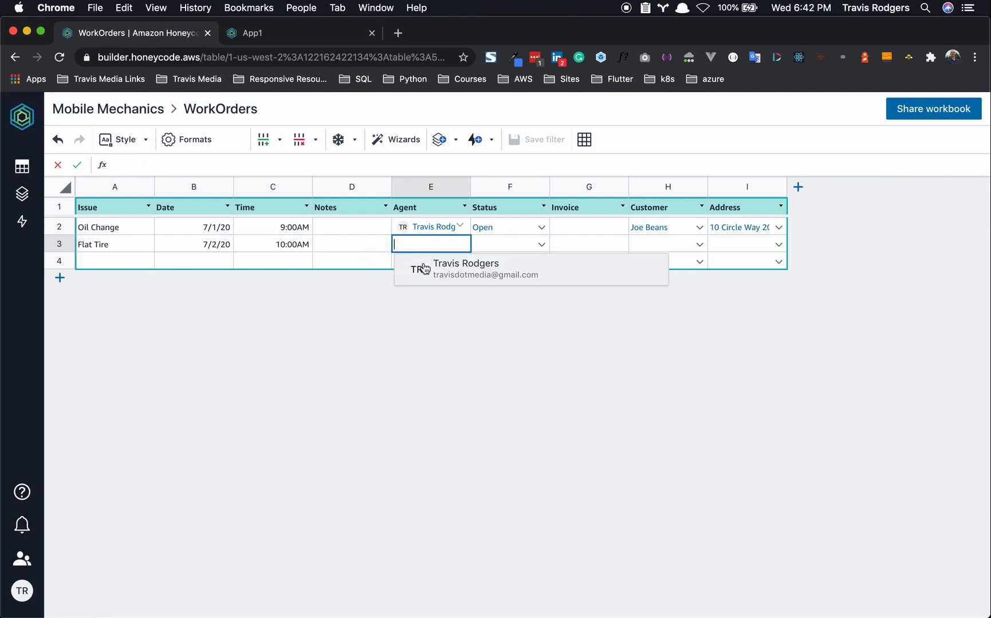
click(418, 267)
click(541, 247)
click(490, 304)
- Set the third customer on the Flat Tire order and pick their only property as the address
click(698, 245)
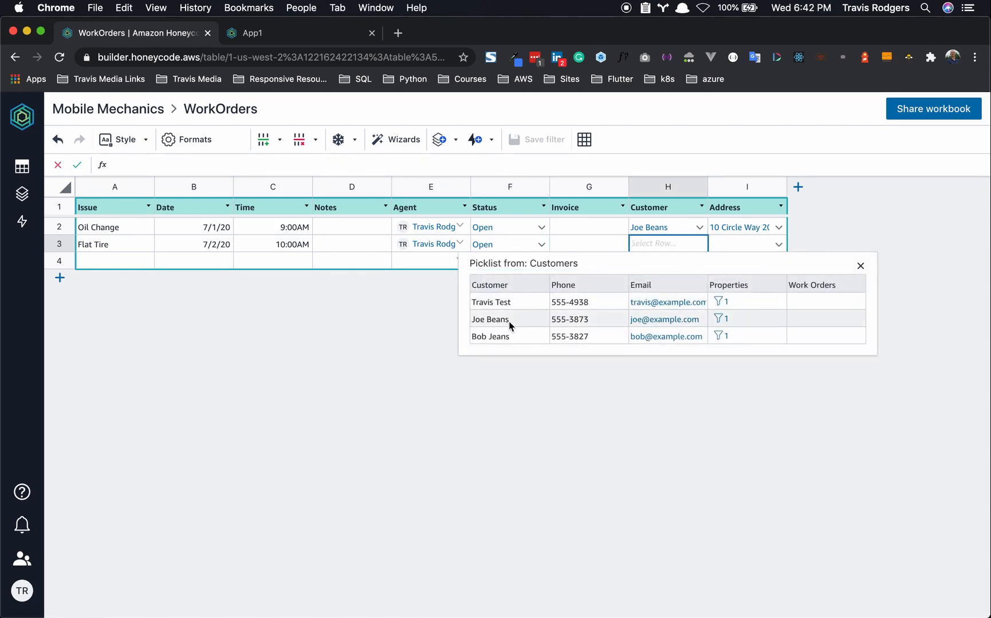
click(500, 338)
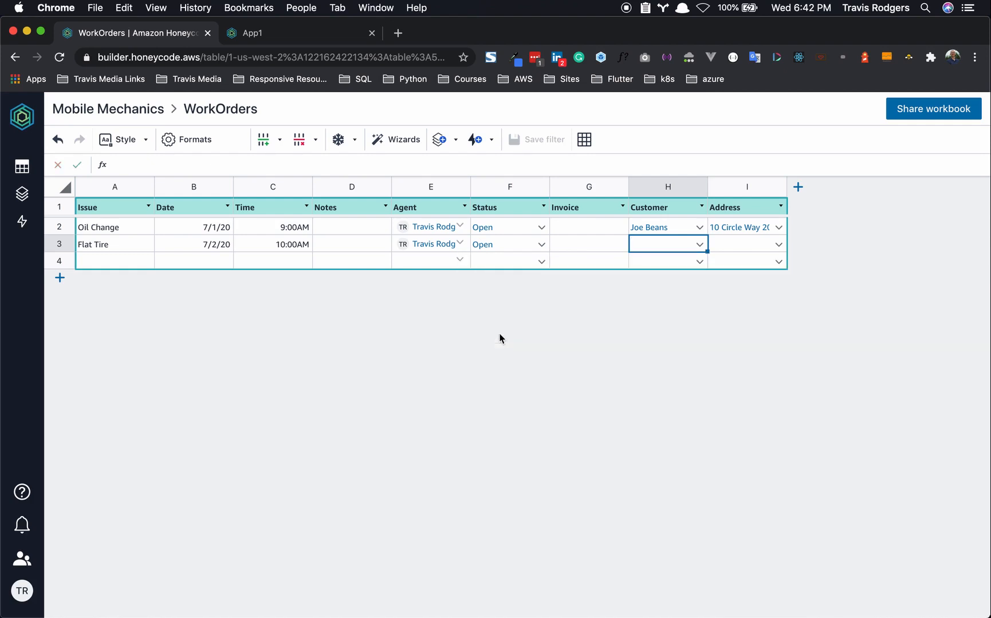
click(778, 245)
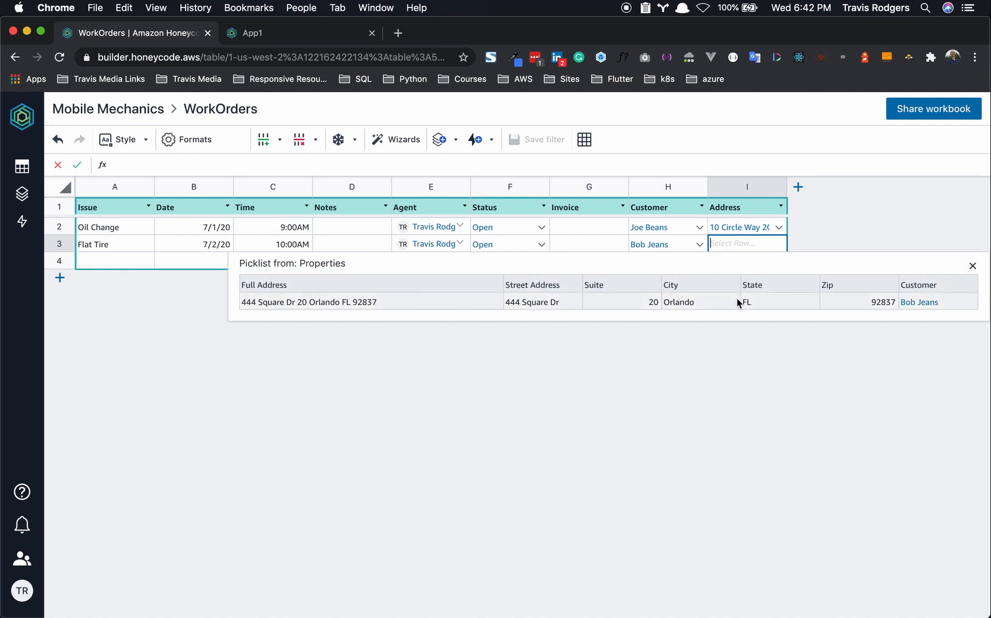
click(826, 306)
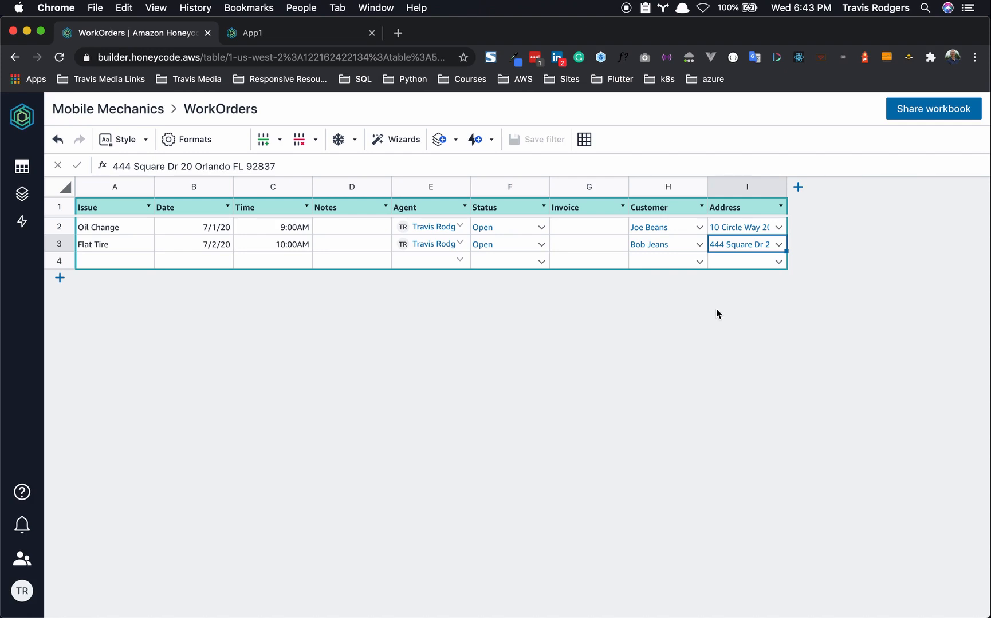
click(22, 166)
- Switch to the Customers table and preview the first customer's filtered properties
click(95, 218)
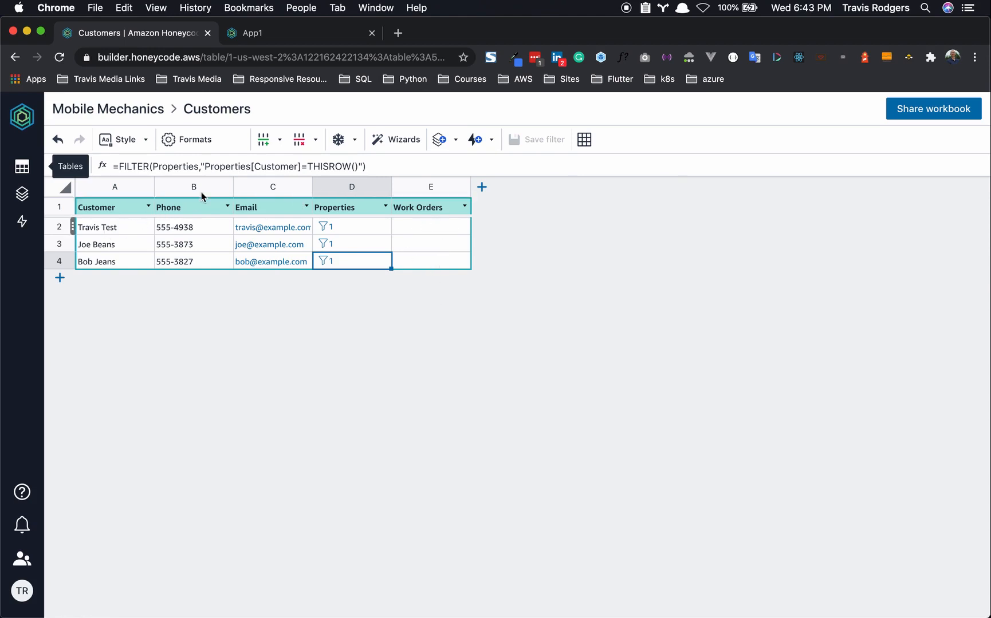
click(325, 229)
click(325, 228)
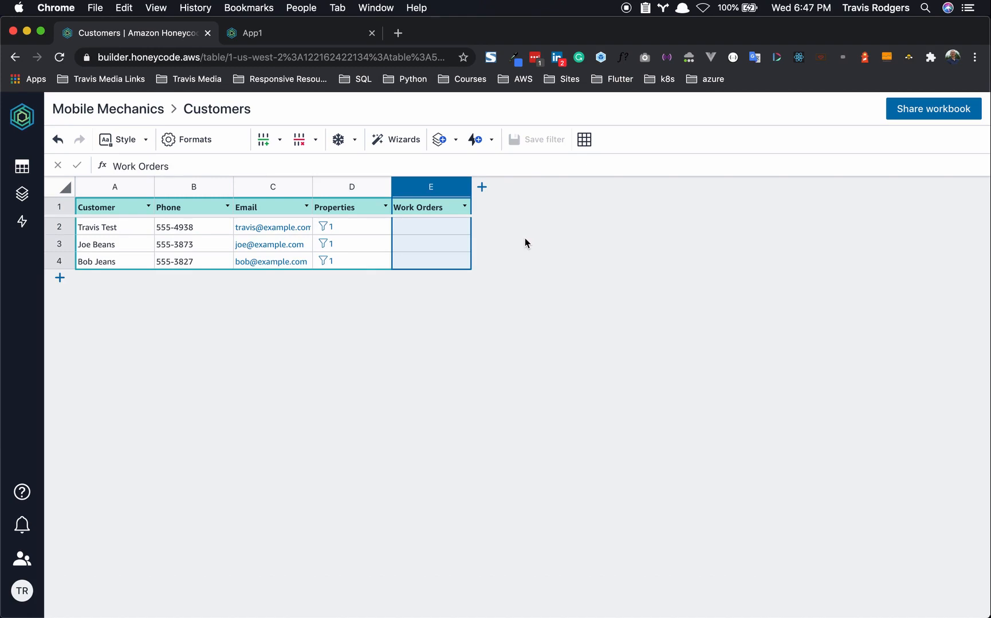
- Open Format settings for the Work Orders column (column E), leaving the format on Auto, and reveal Column Formula
right_click(423, 184)
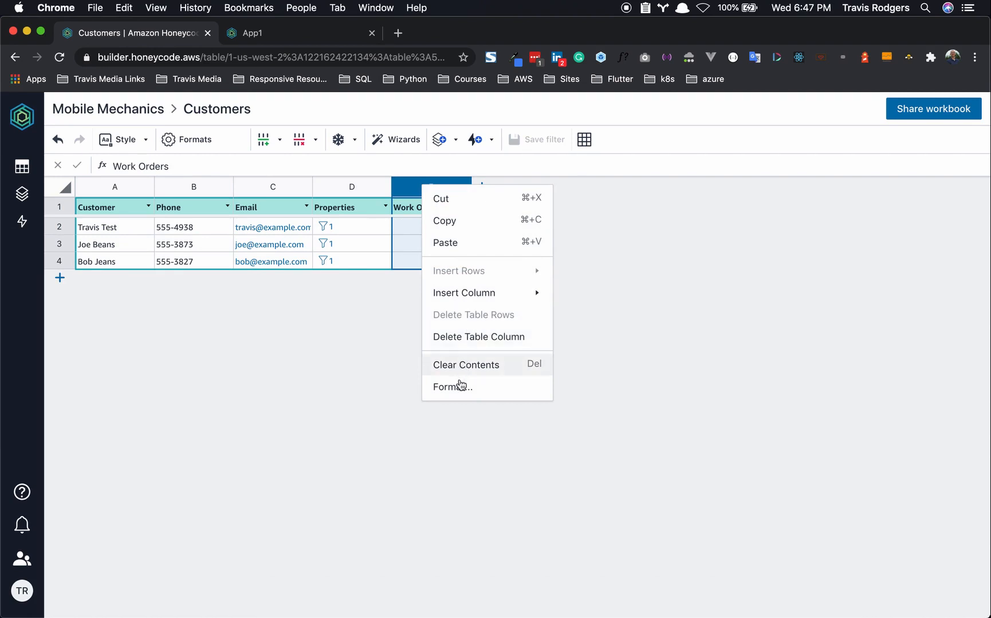
click(461, 387)
click(844, 308)
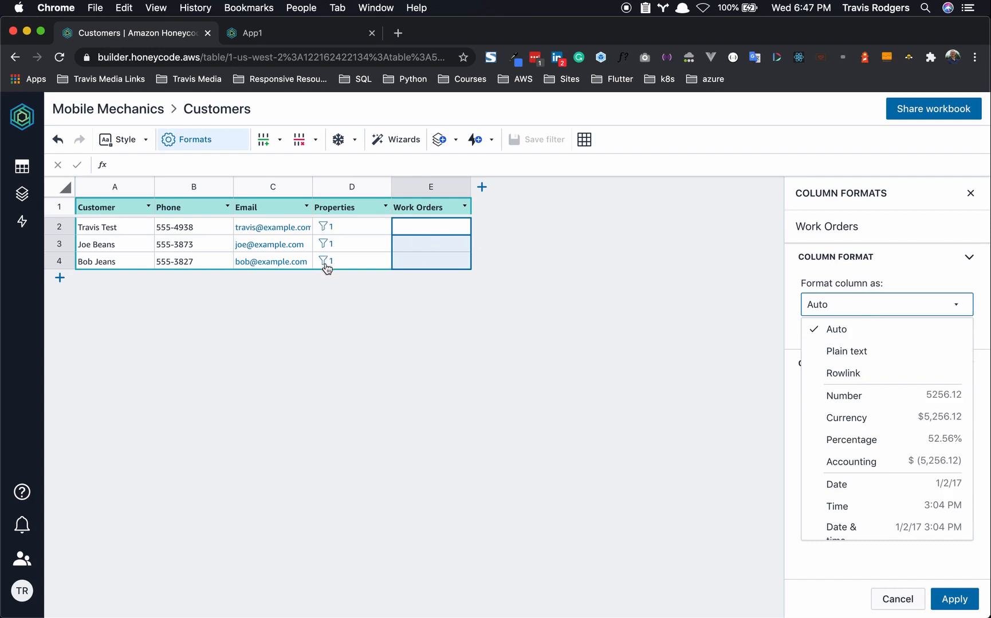
click(879, 271)
click(869, 264)
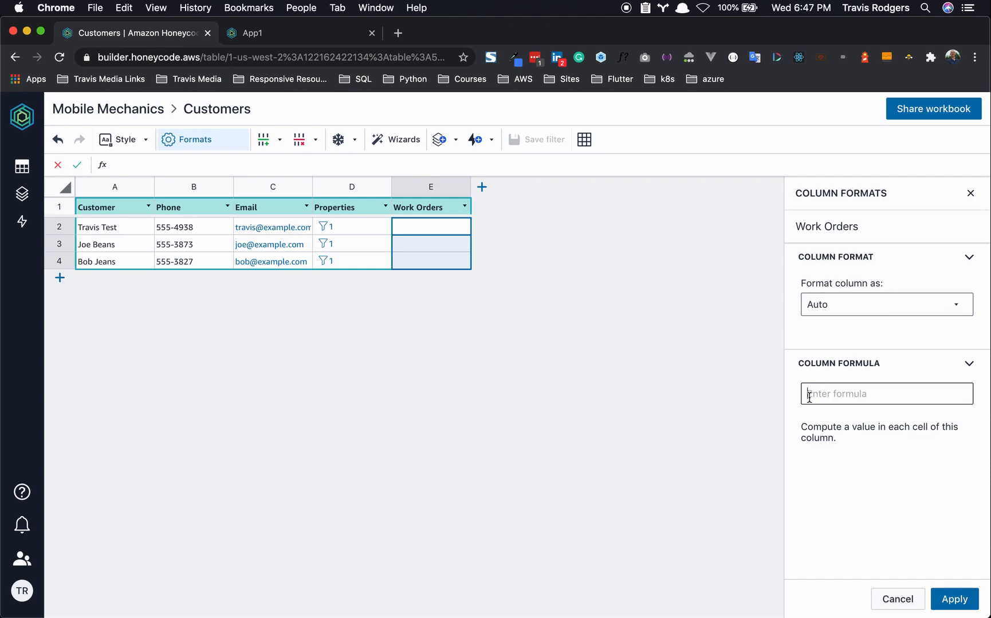
- Apply the column formula =FILTER(WorkOrders, "WorkOrders[Customer]=THISROW()") to the Work Orders column
click(836, 394)
text(=FILTER)
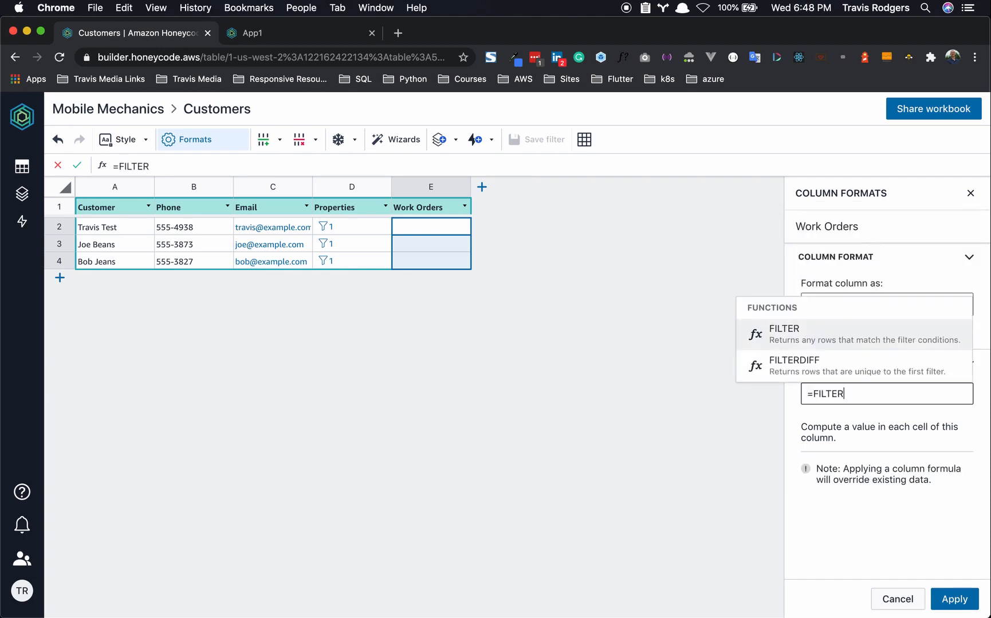
text(()
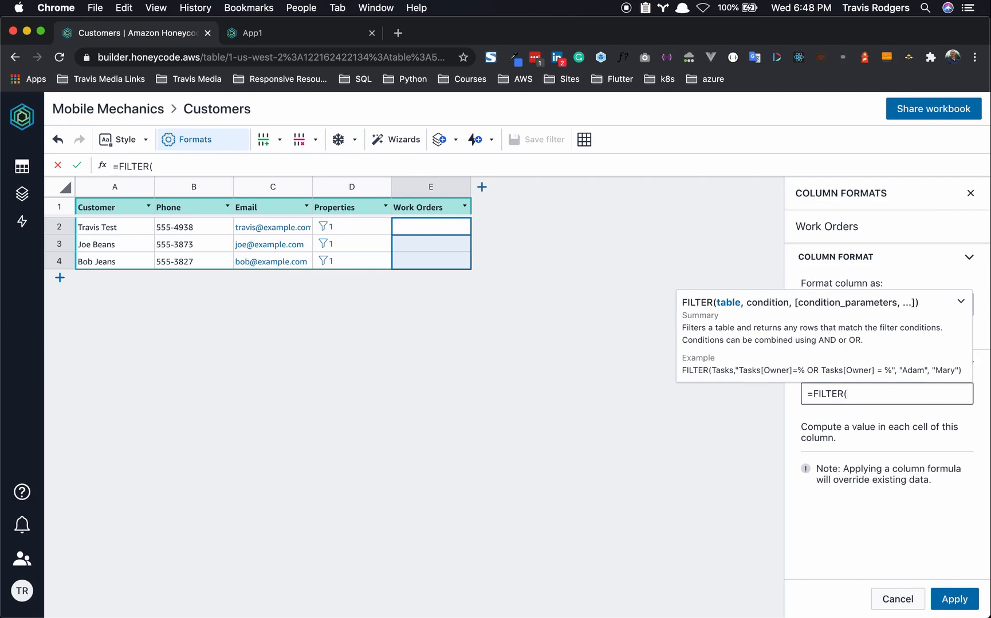
text(Wo)
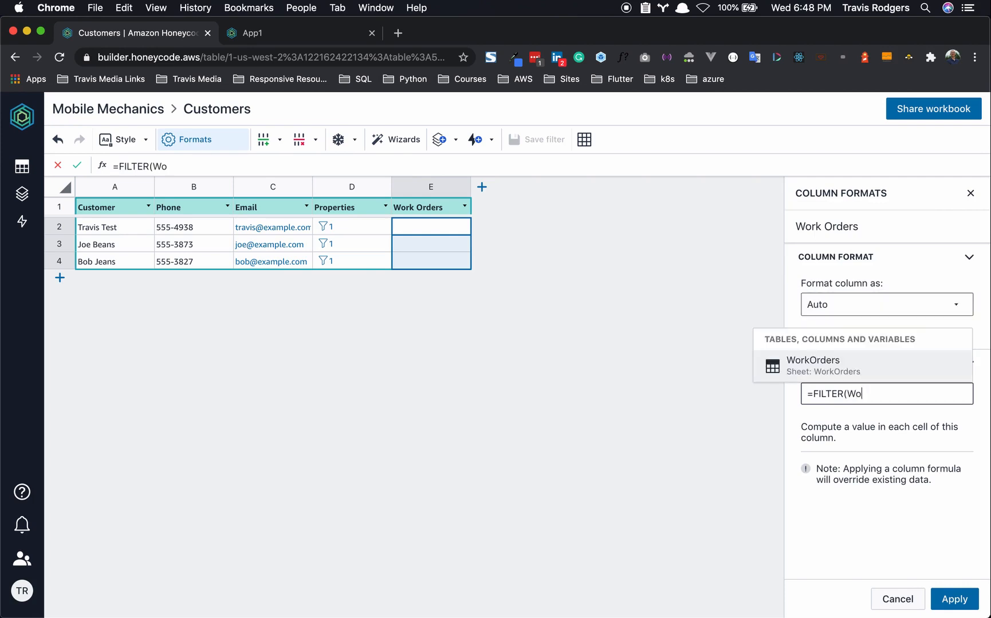
click(840, 372)
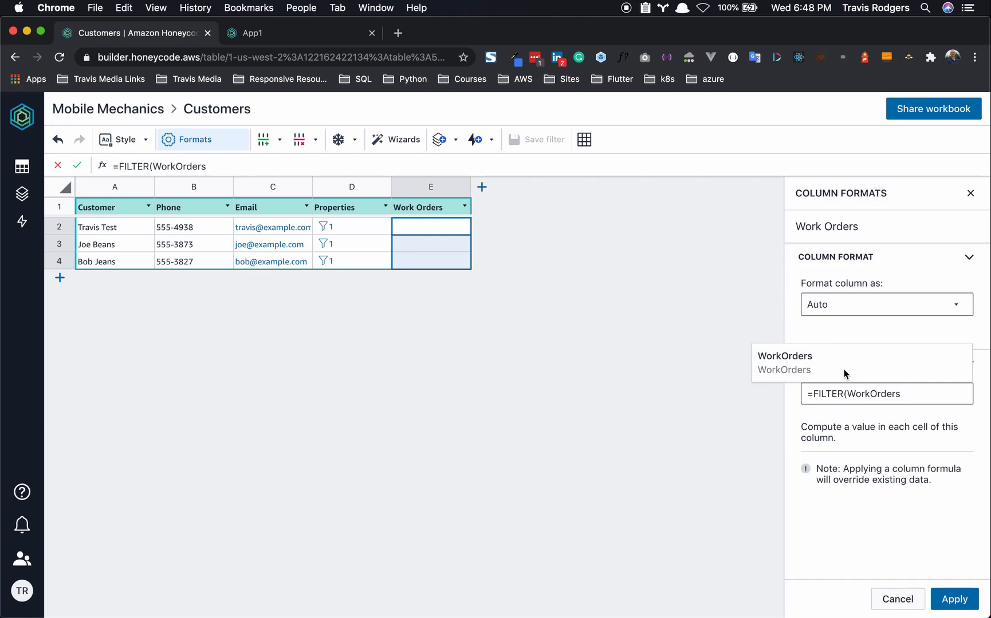
text(,)
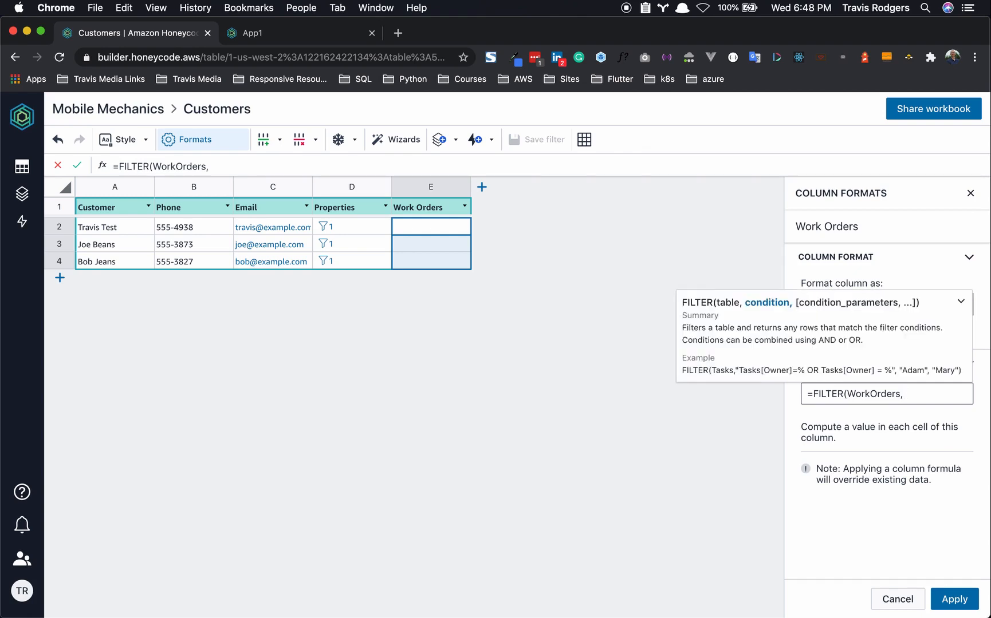
text( ""))
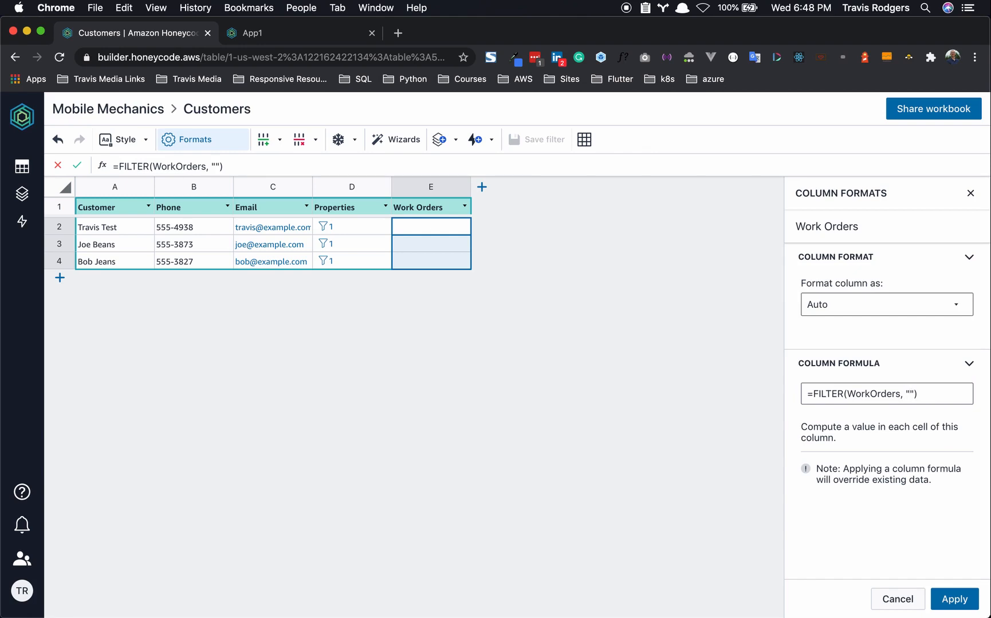
text(Wor)
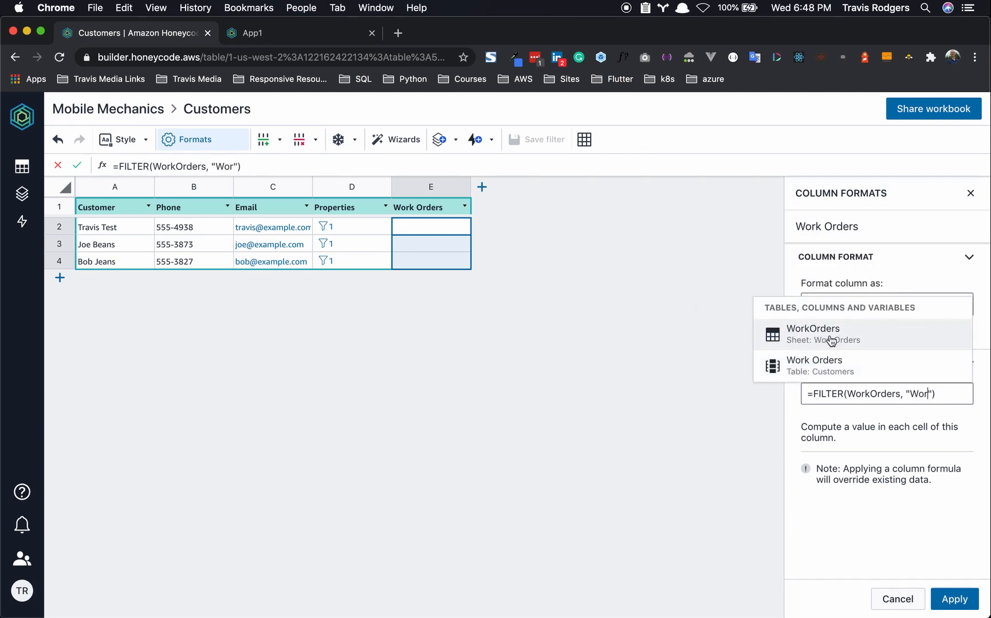
click(831, 342)
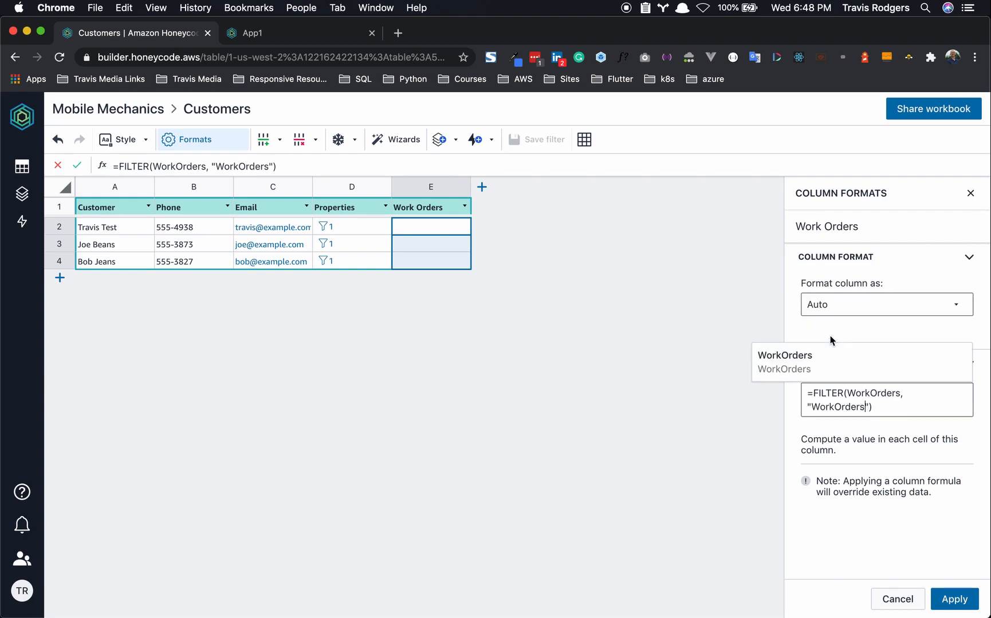
text([Cus)
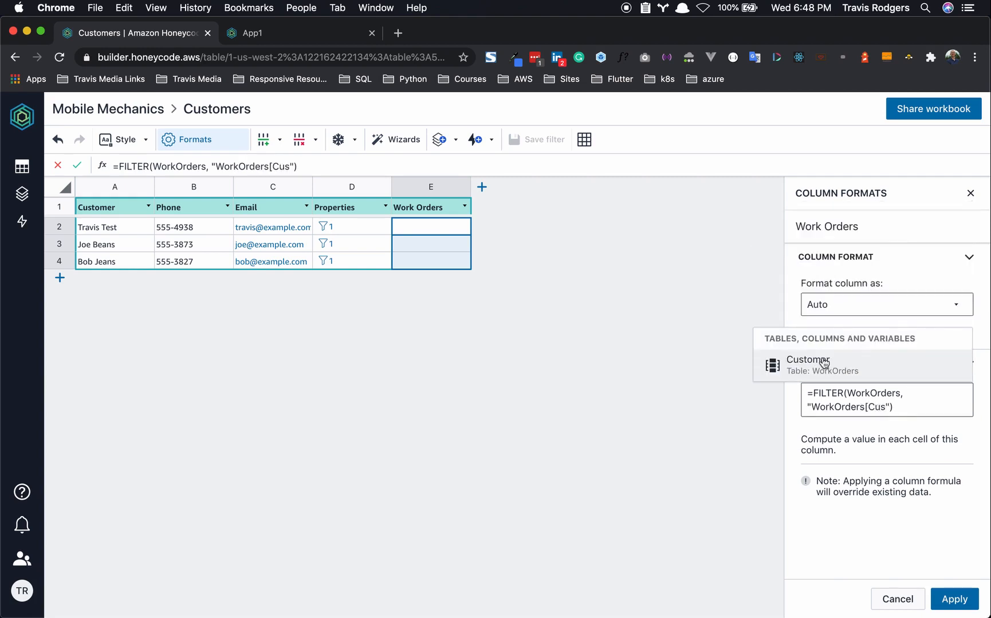
click(823, 361)
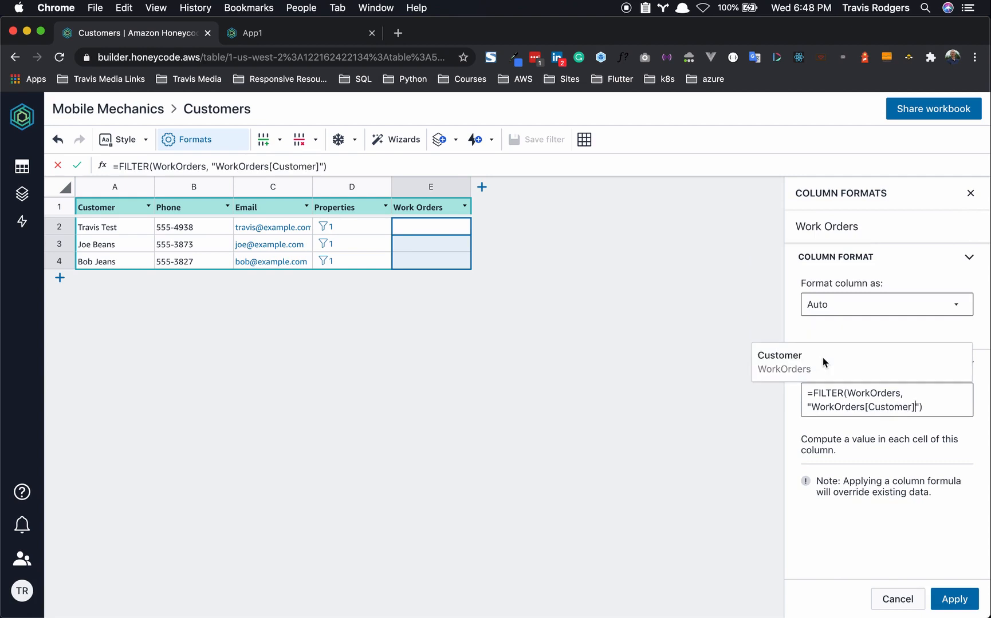
text(=)
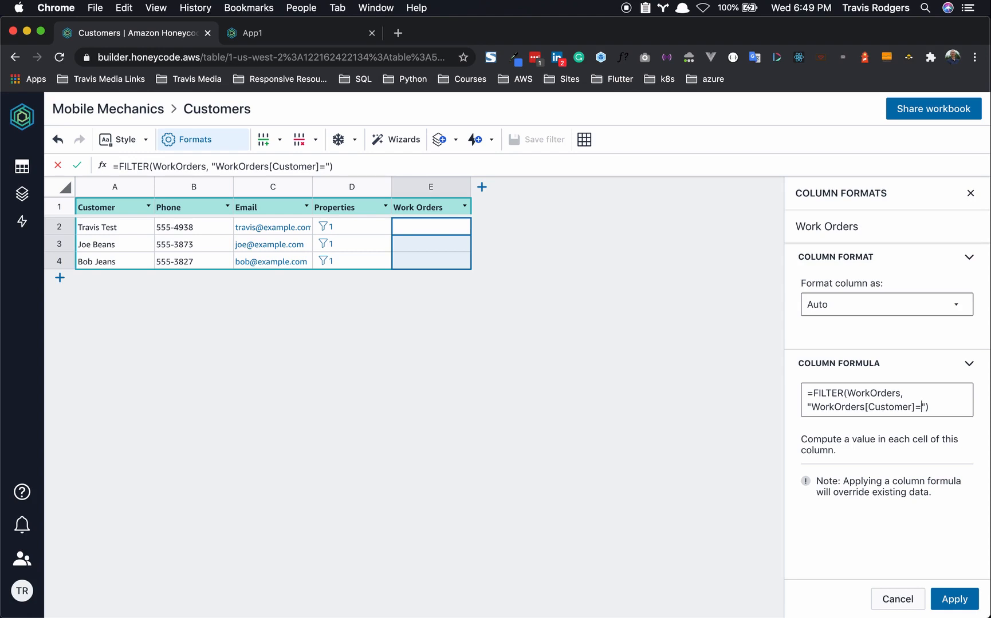
text(this)
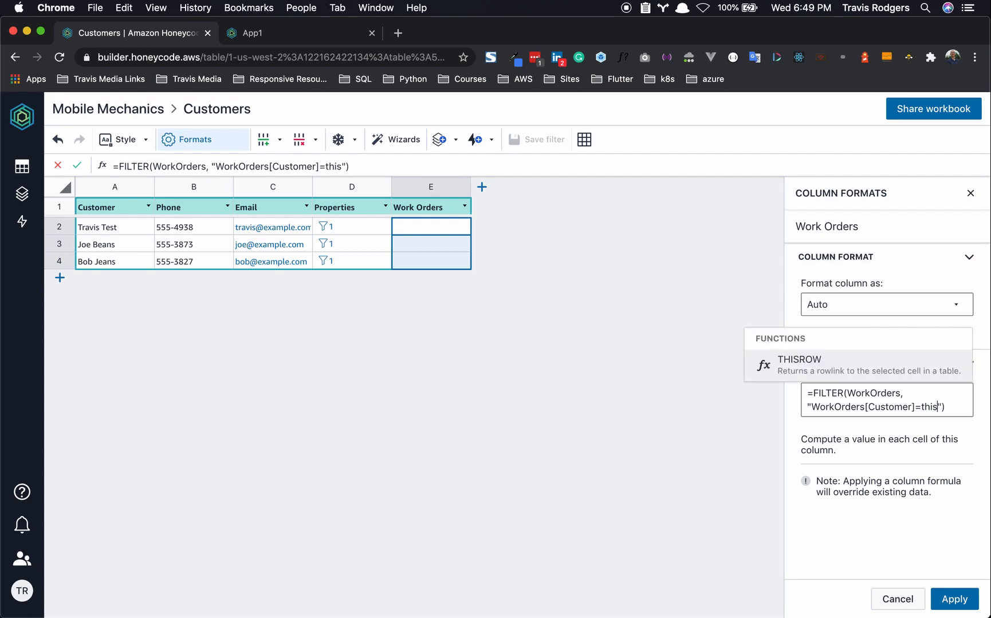
click(877, 375)
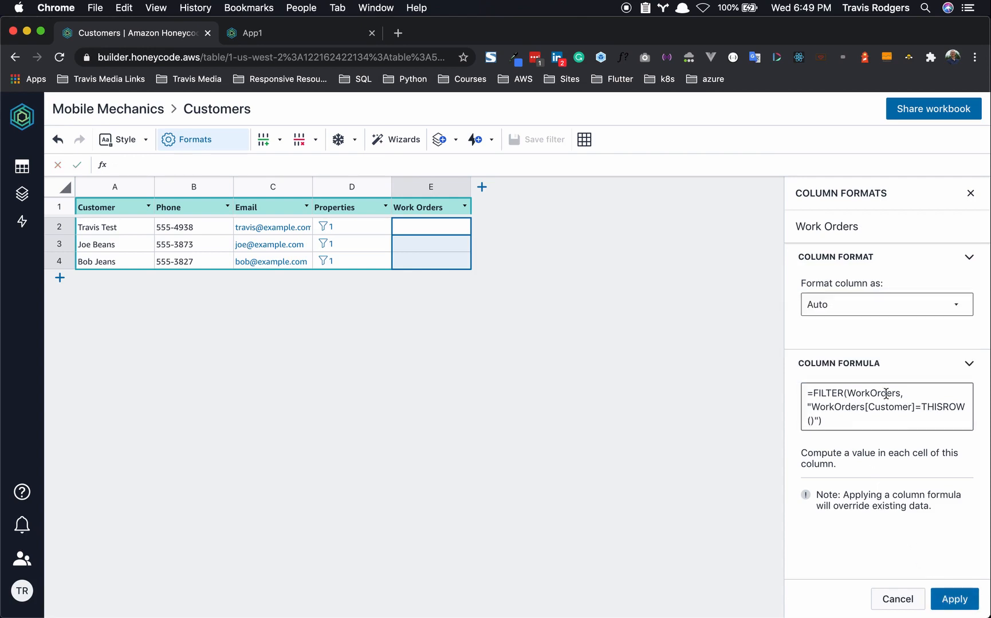
click(955, 599)
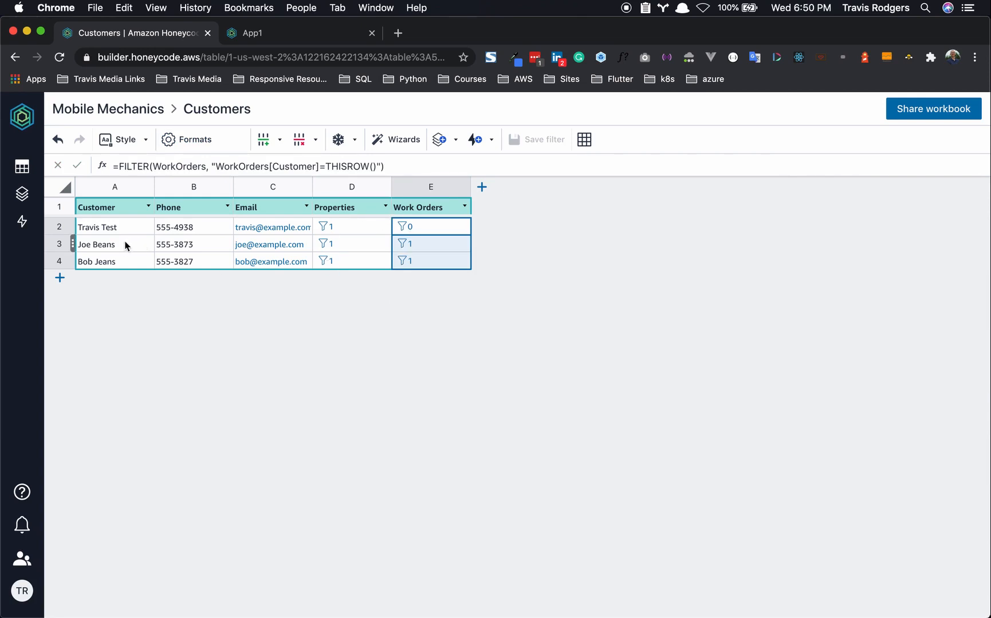
- Preview the matching work orders for the second and third customers
click(406, 246)
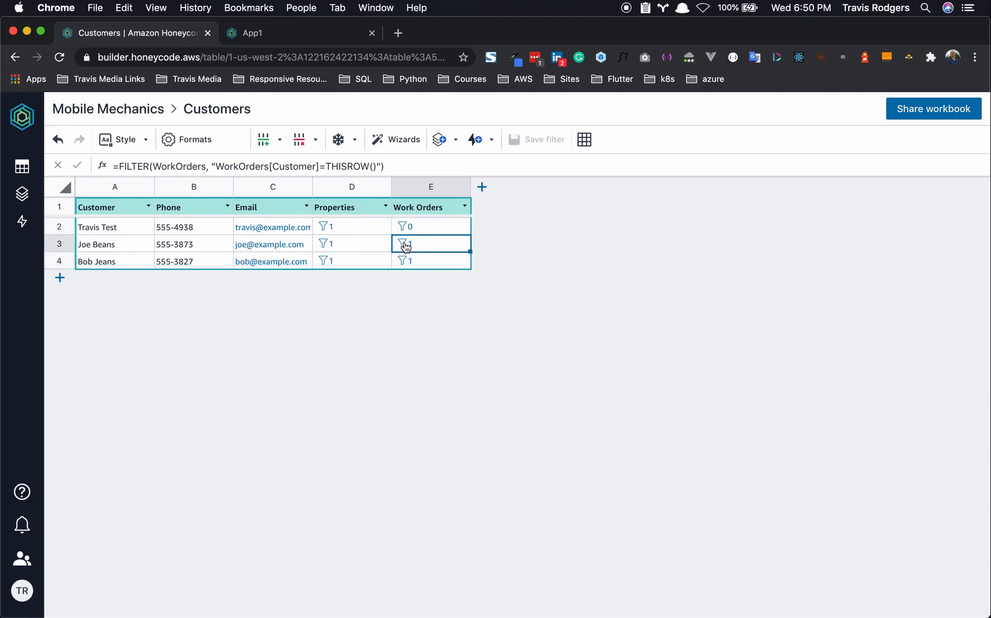
click(404, 245)
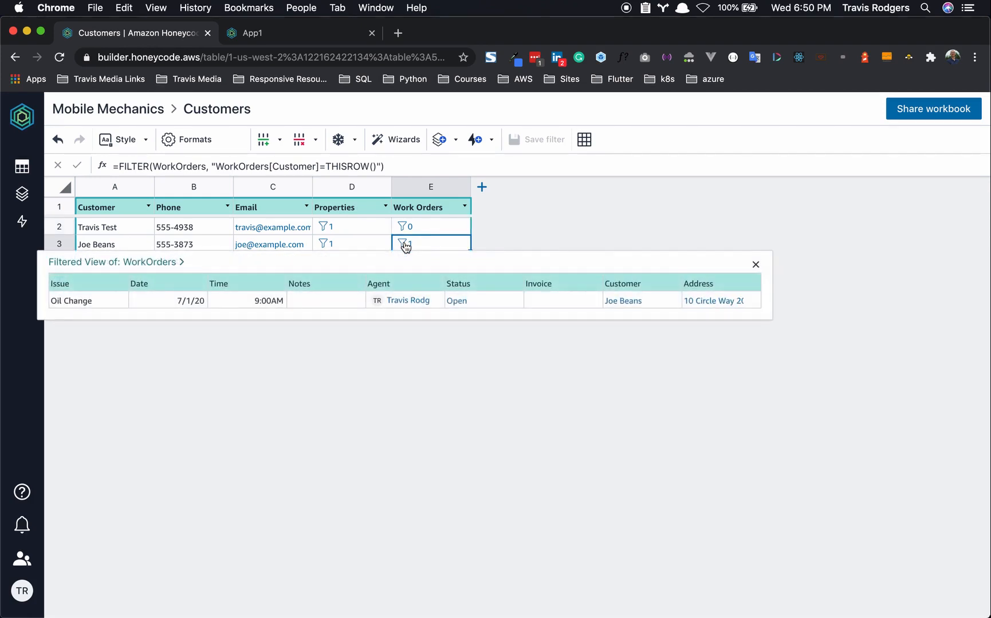
click(593, 221)
click(405, 261)
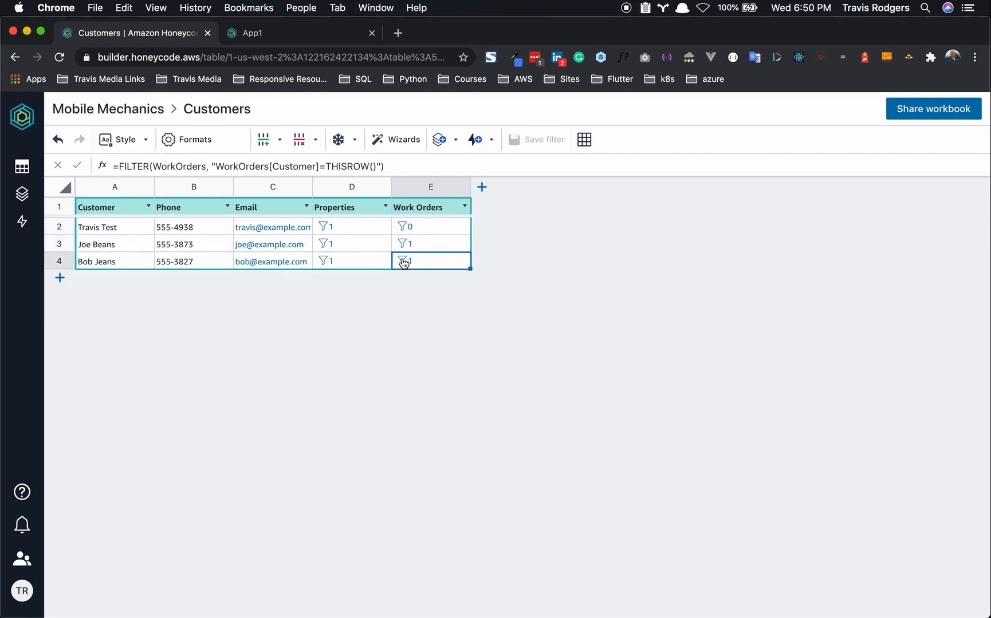
click(403, 262)
click(568, 231)
- Search the Honeycode help panel for "thisrow"
click(22, 493)
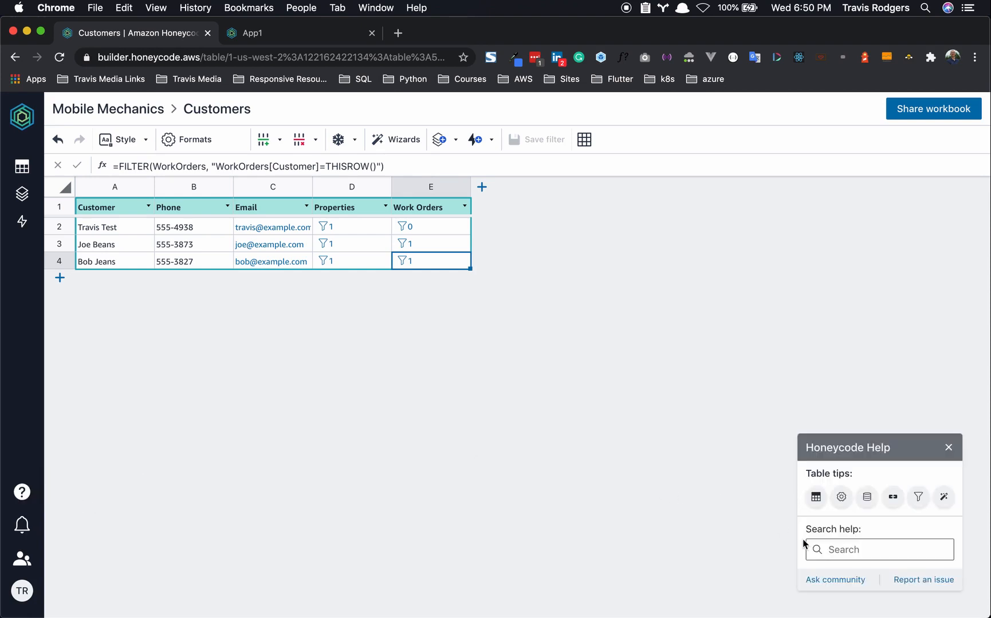
click(831, 548)
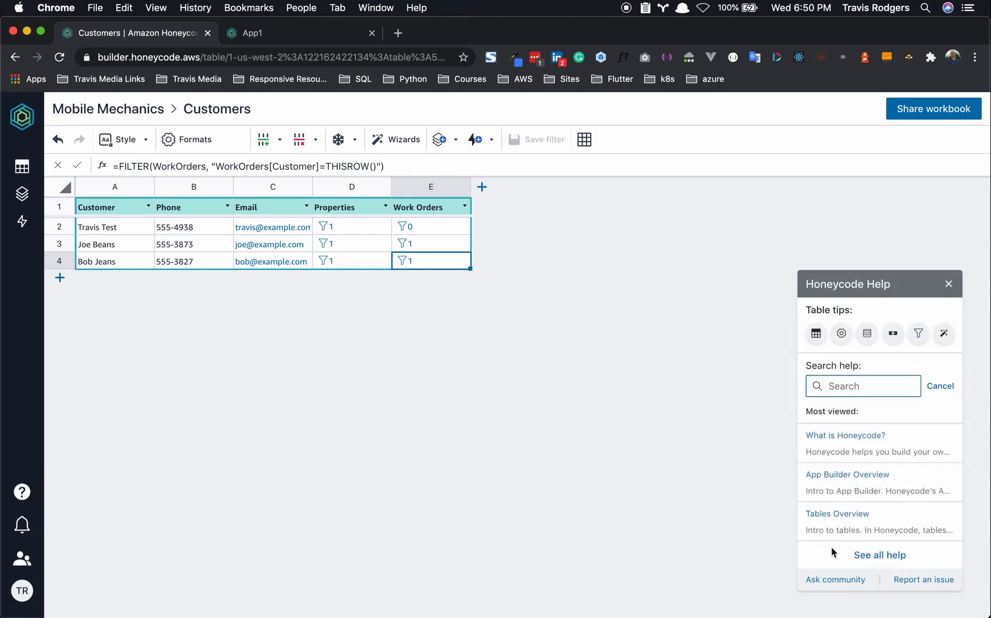
text(thisrow)
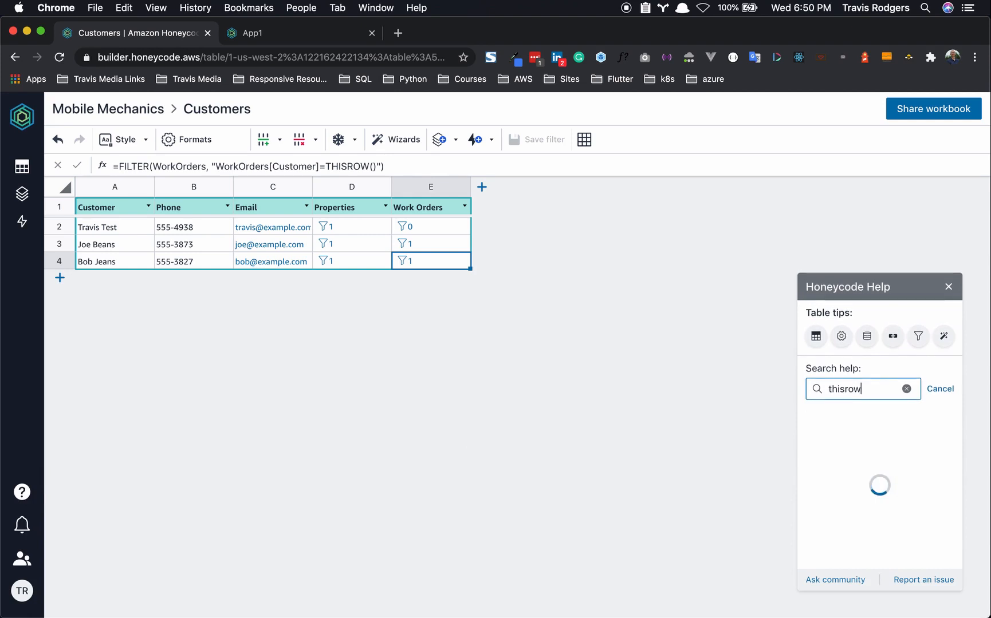
click(834, 446)
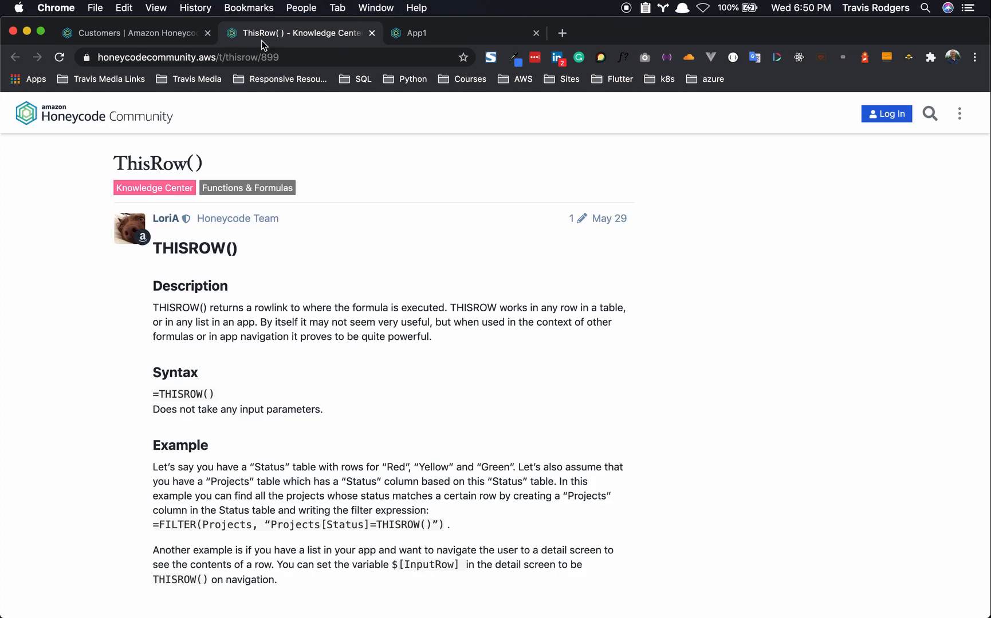
scroll(239, 190, down, 1)
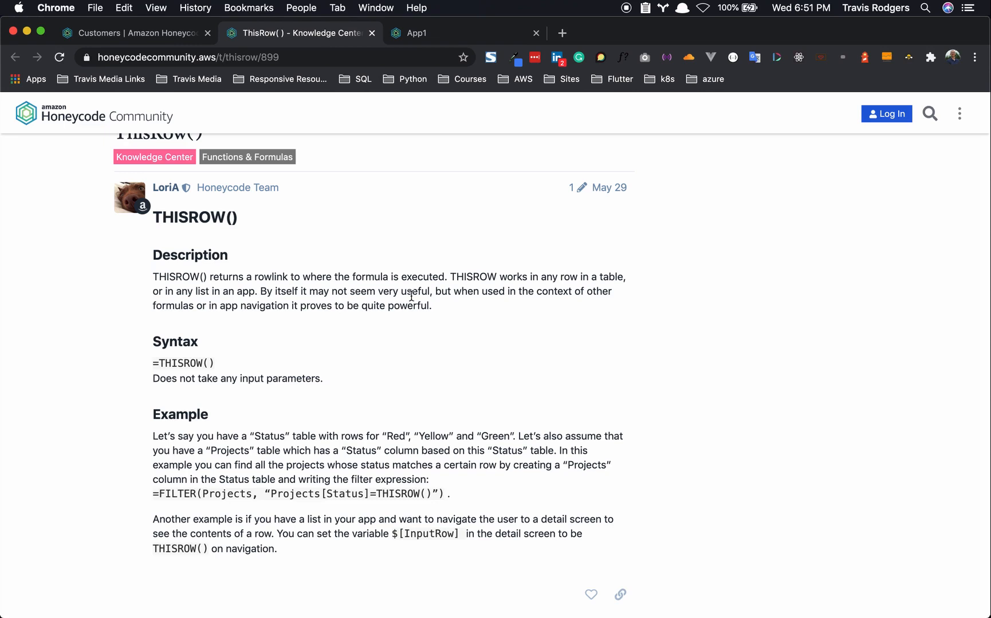
drag(152, 255, 246, 535)
click(240, 494)
drag(161, 414, 317, 551)
click(323, 555)
click(373, 33)
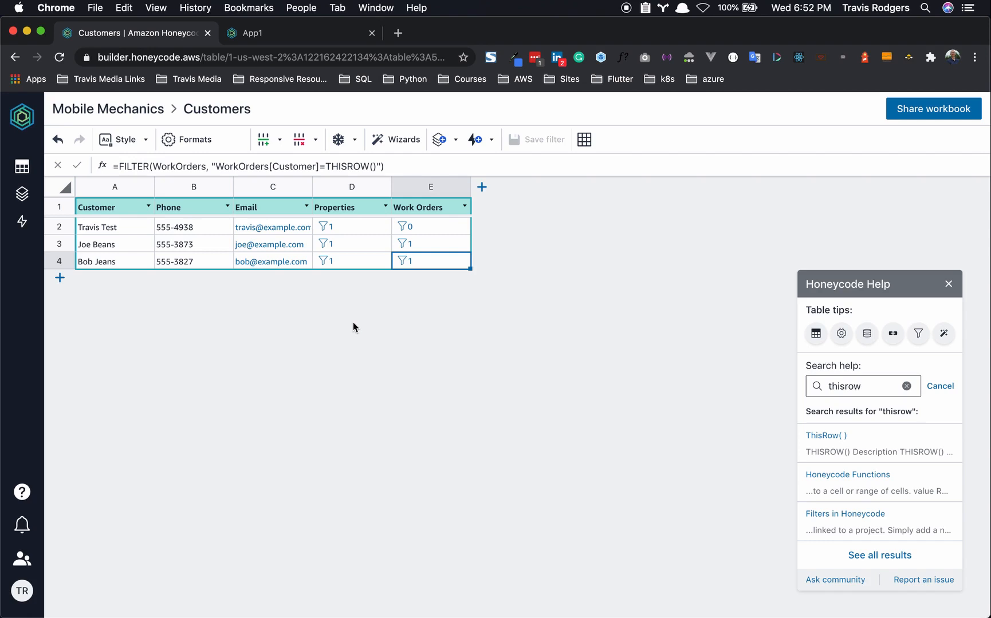
- Add a new blank table and rename it Summary
mouse_move(28, 172)
click(197, 194)
click(228, 243)
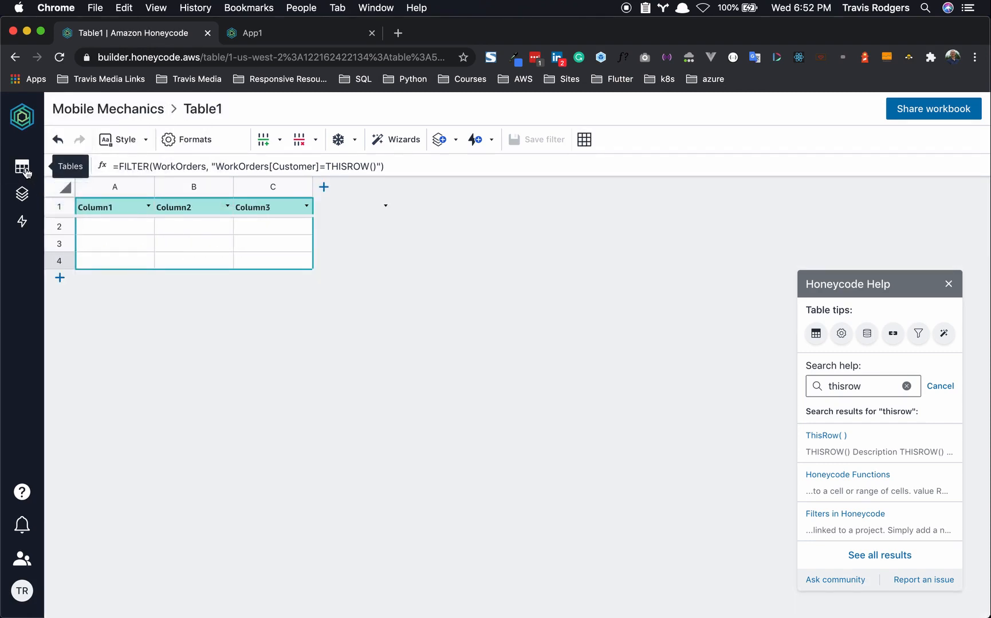
click(22, 168)
right_click(95, 285)
click(111, 296)
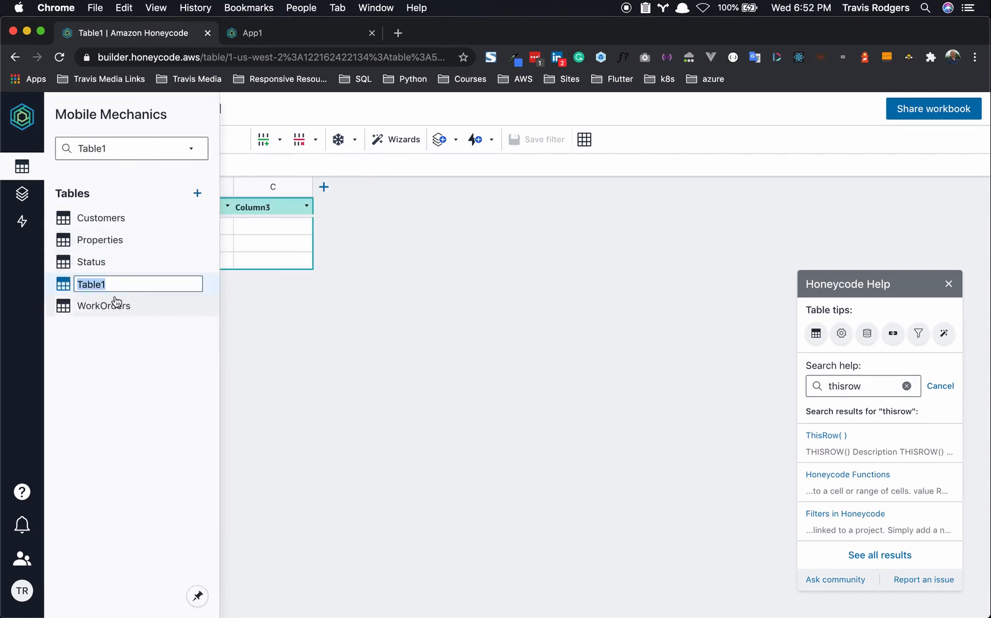
text(Summaary)
key(BackSpace)
key(BackSpace)
key(BackSpace)
text(ry)
key(Return)
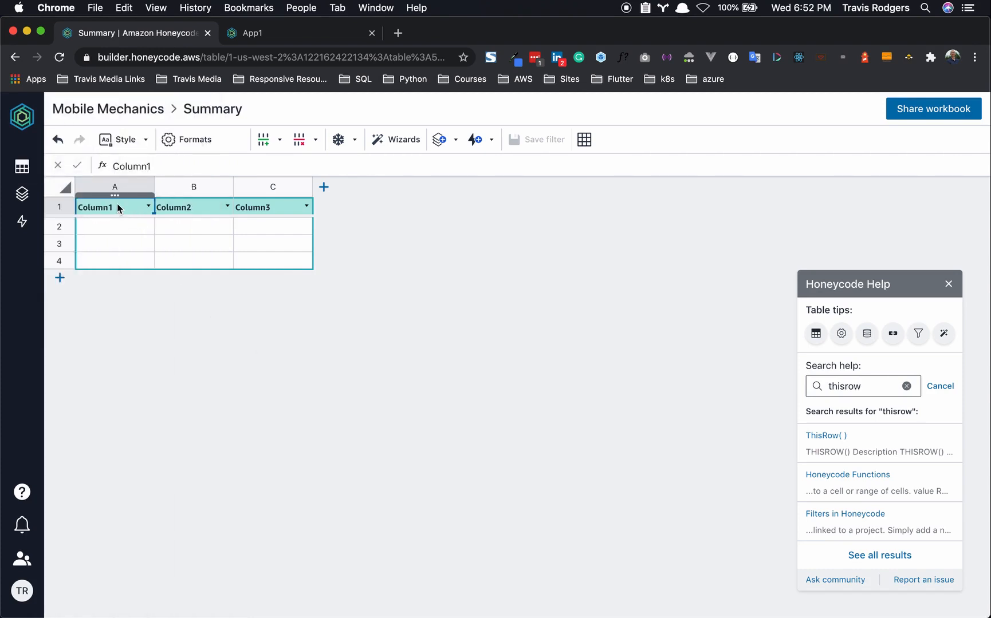
- Set header A1 to Summary and enter TODAY, UPCOMING and ALL in A2:A4
text(Summary)
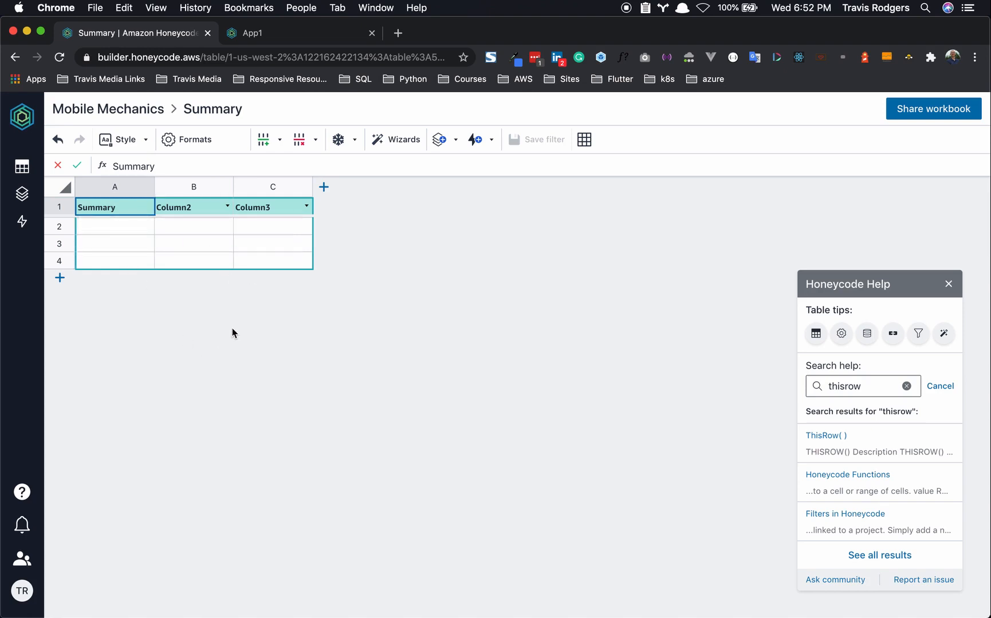
click(269, 260)
click(131, 224)
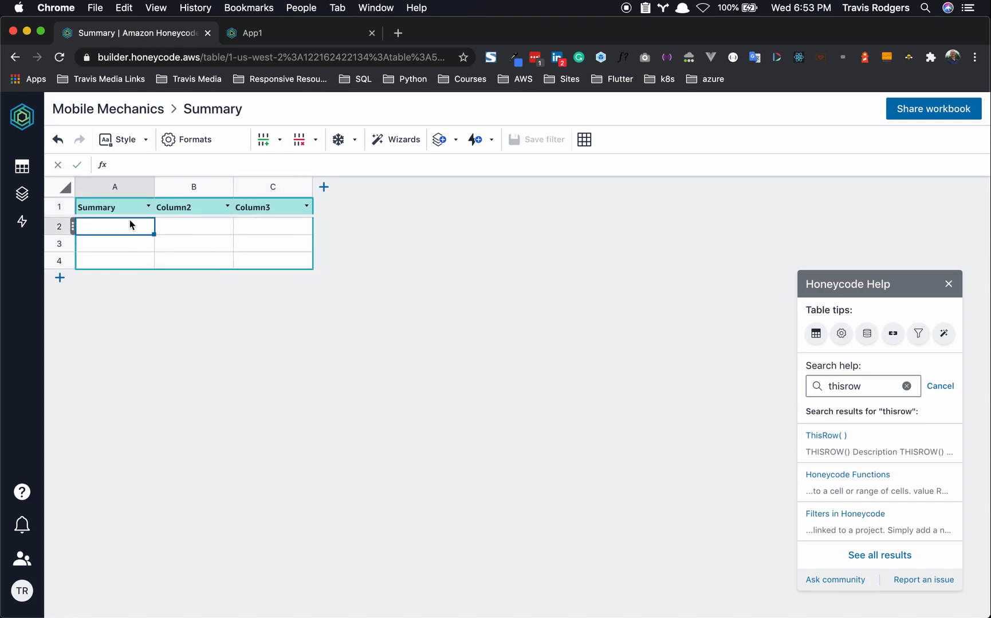
text(TODAY)
click(119, 246)
text(UPCOMING)
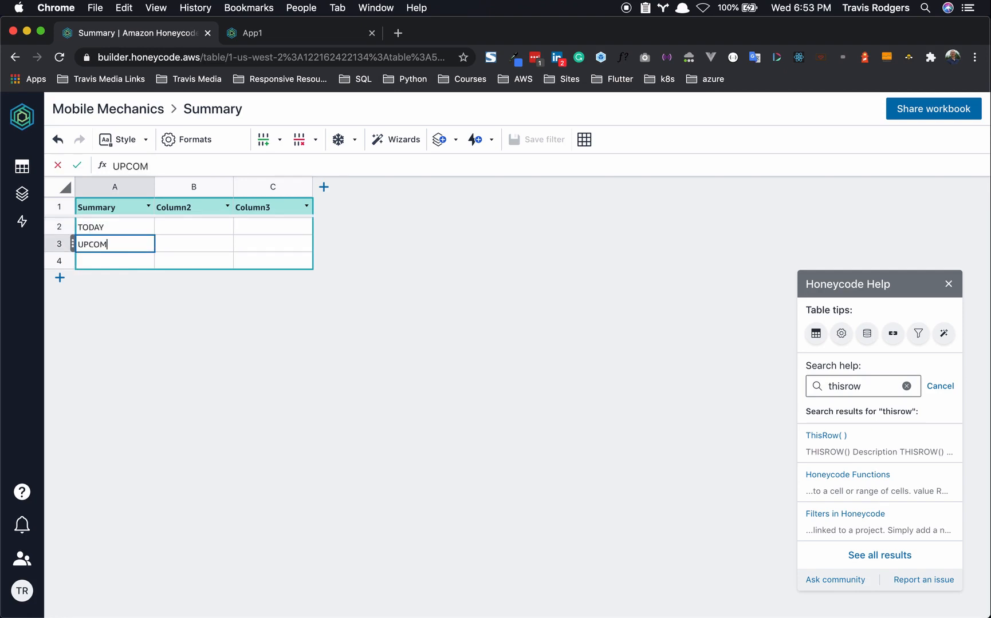
click(107, 264)
text(ALL)
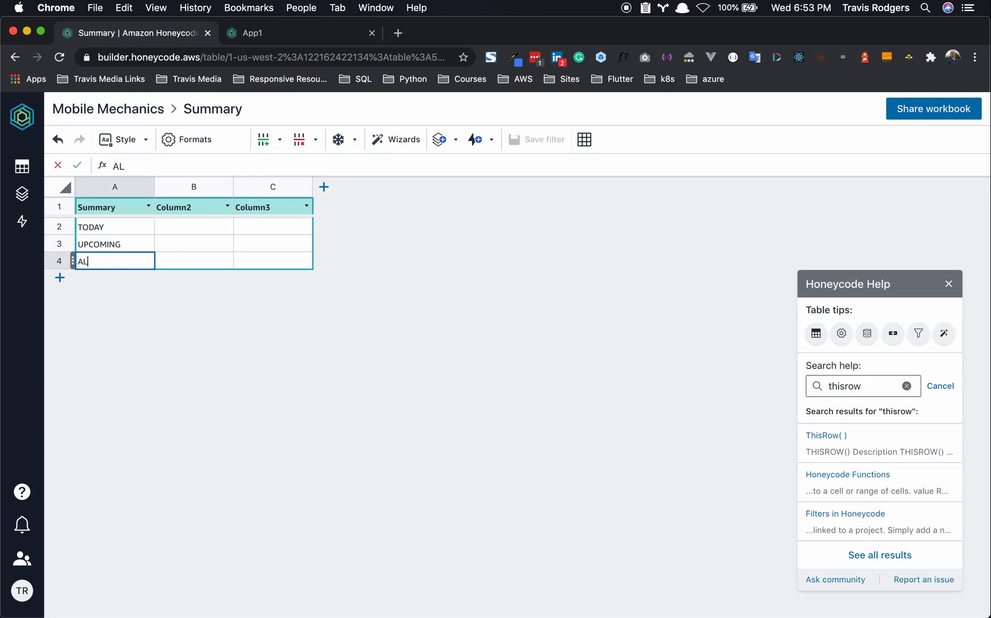
- Delete the unused columns B and C
drag(181, 192, 270, 189)
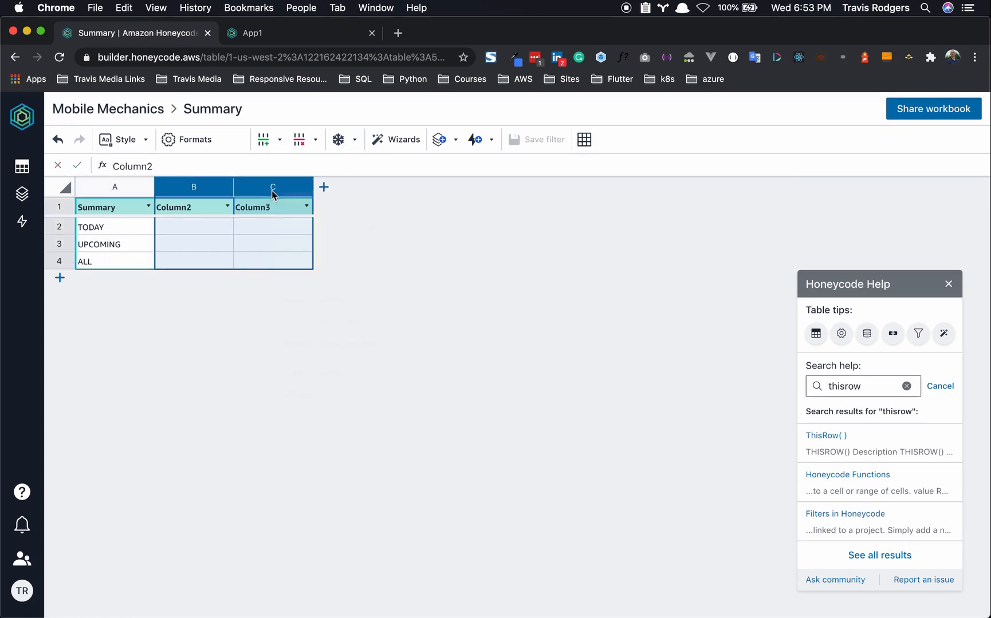
right_click(273, 191)
click(327, 344)
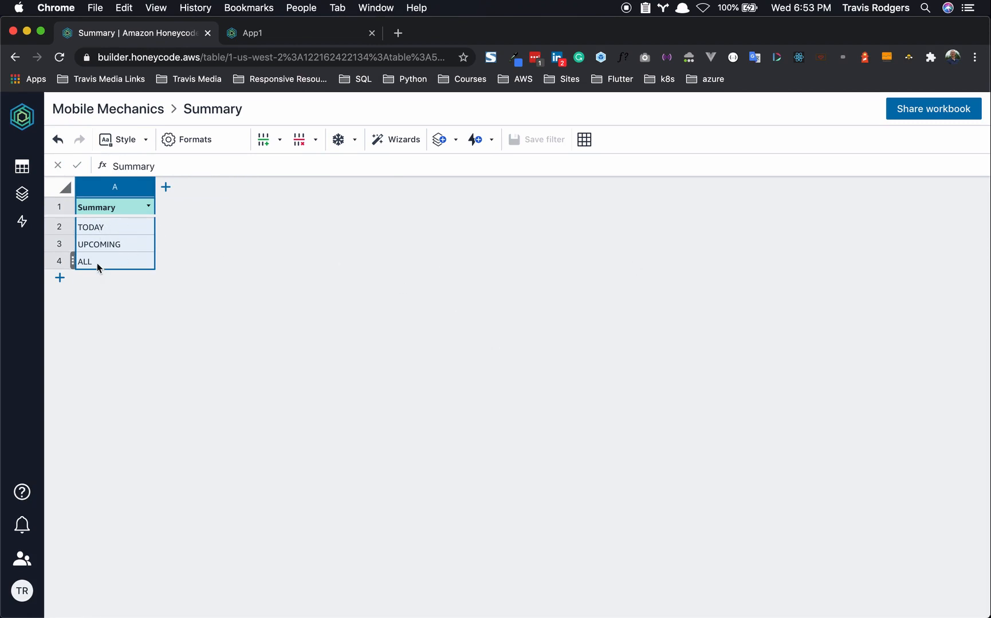
- Add a second column headed Work Orders to the Summary table
click(165, 189)
click(189, 188)
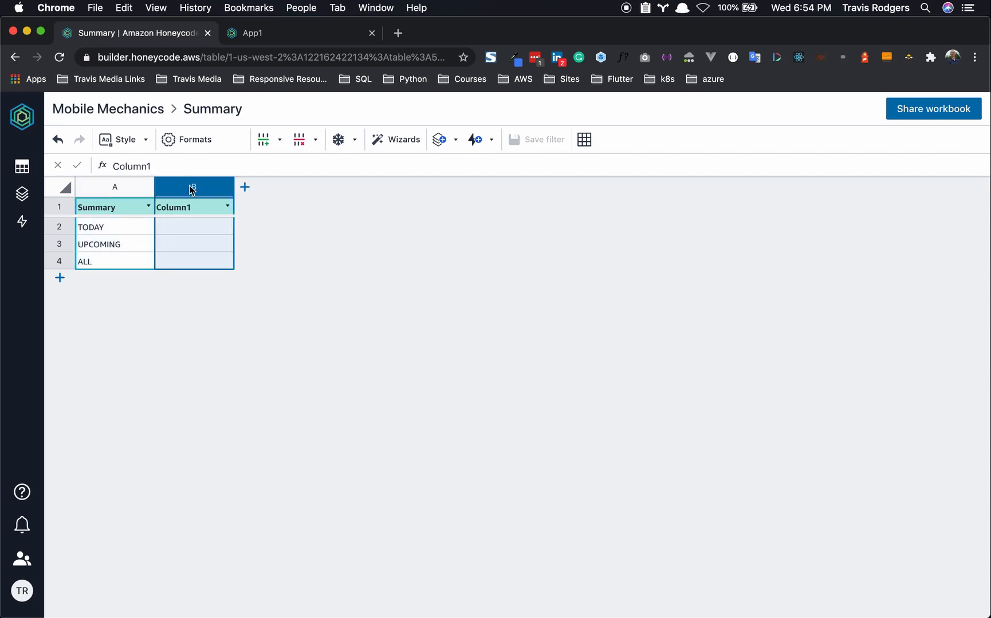
text(Work)
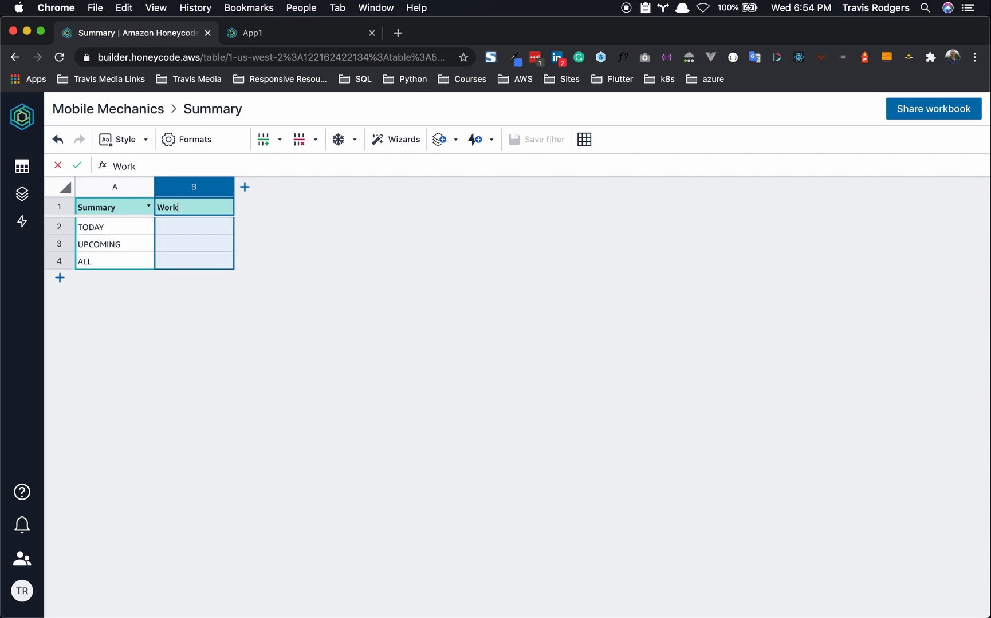
text(ers)
click(211, 230)
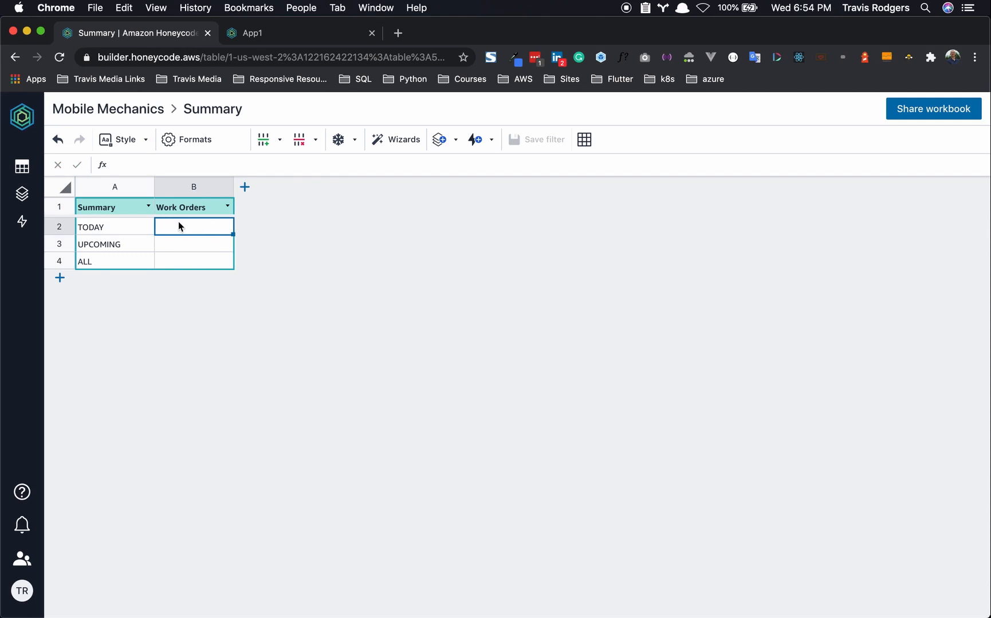
click(193, 249)
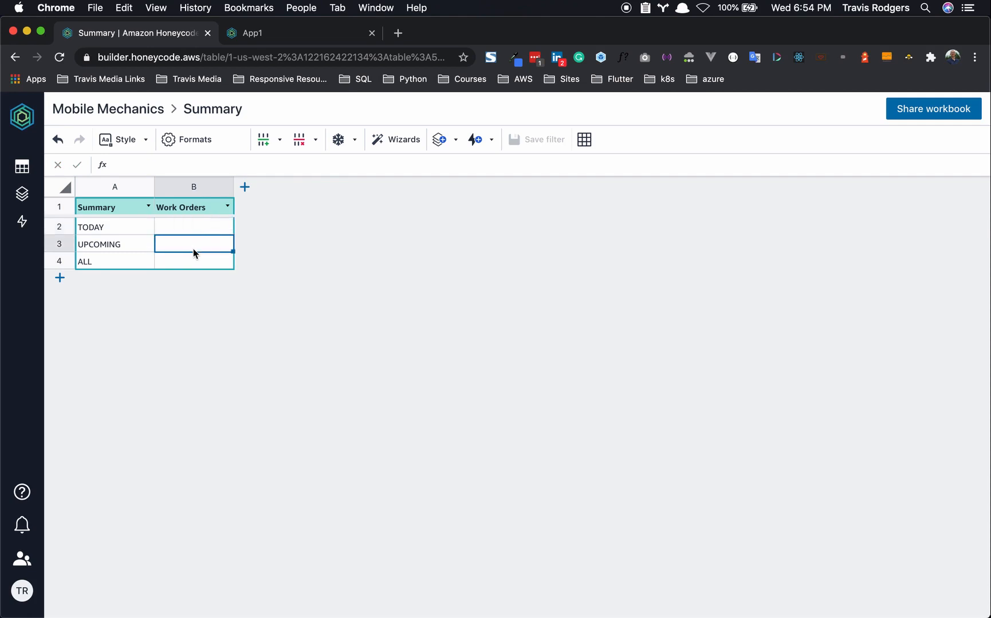
click(190, 267)
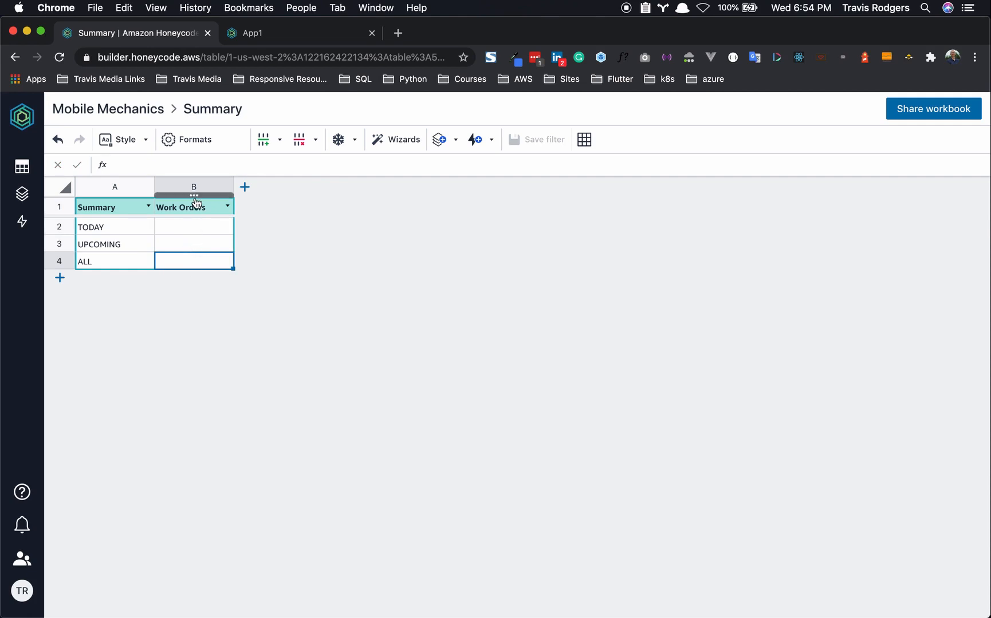
click(186, 227)
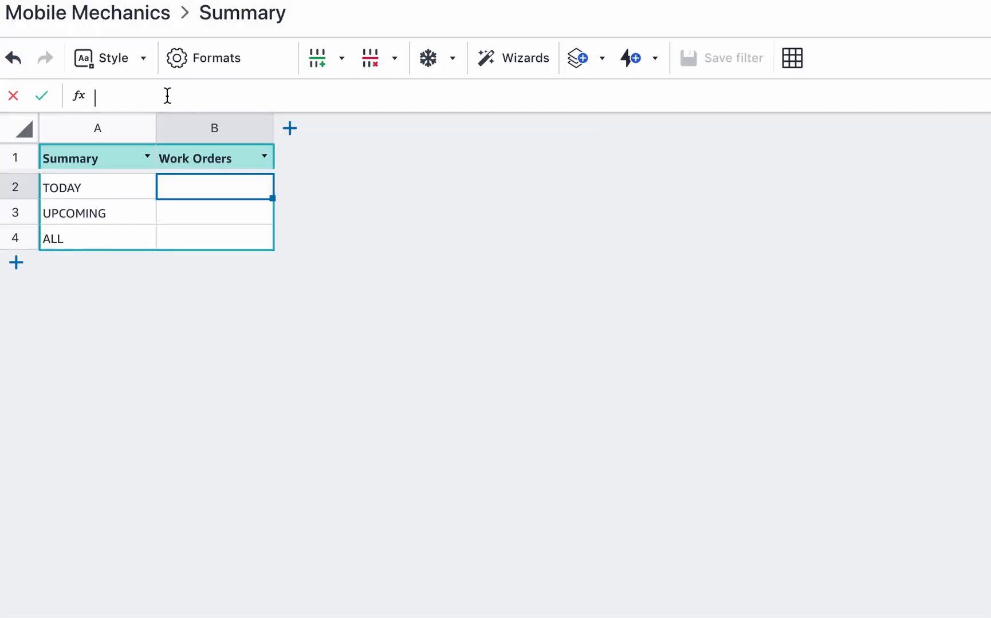
- Enter =FILTER(WorkOrders, "WorkOrders[Date]=TODAY()") in cell B2 for the TODAY row
click(167, 96)
text(=FILTER)
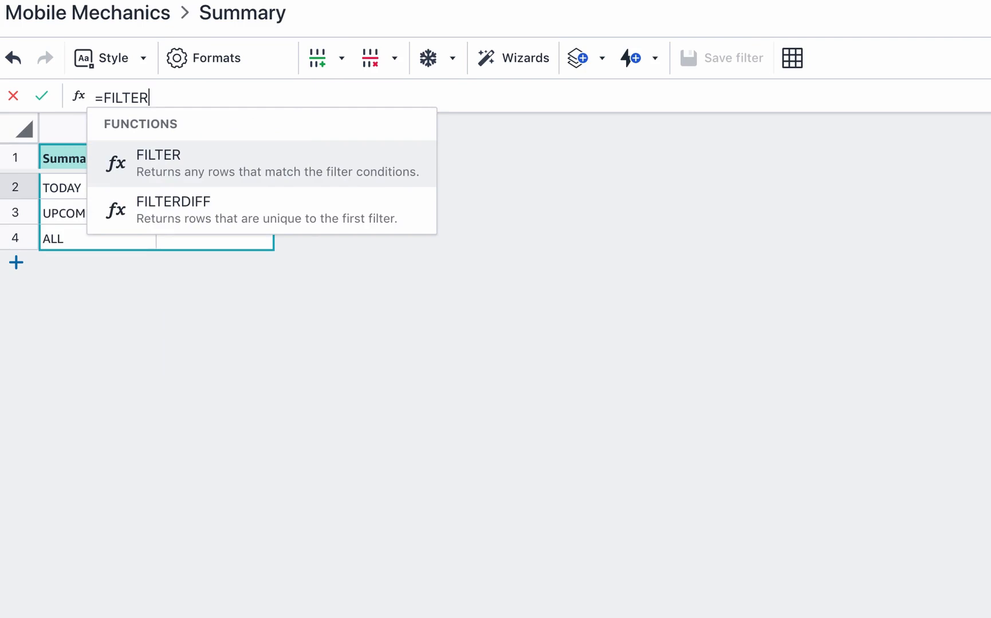
text((Wo)
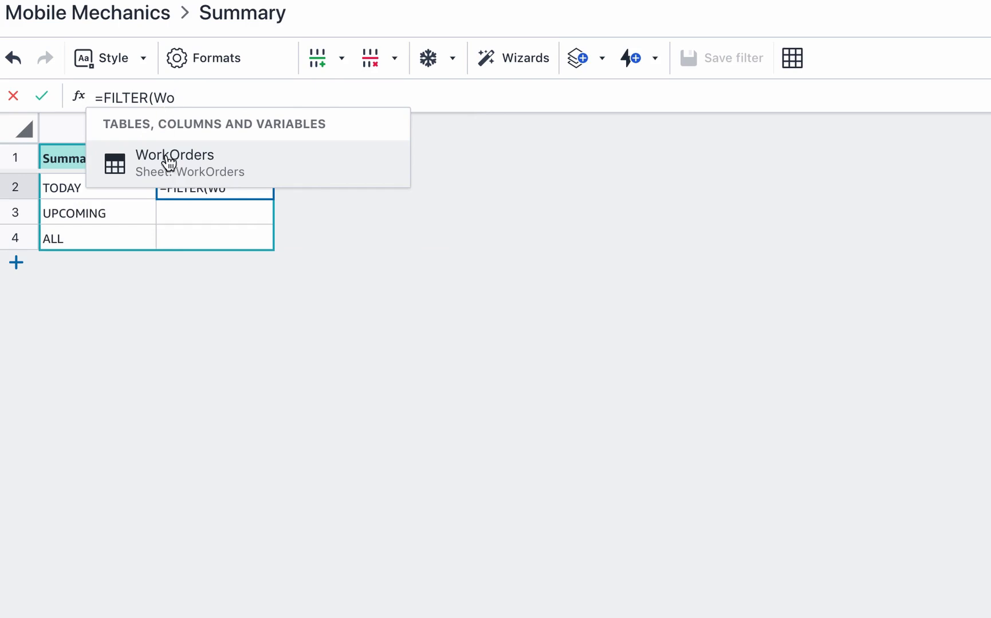
click(169, 163)
text(, "")
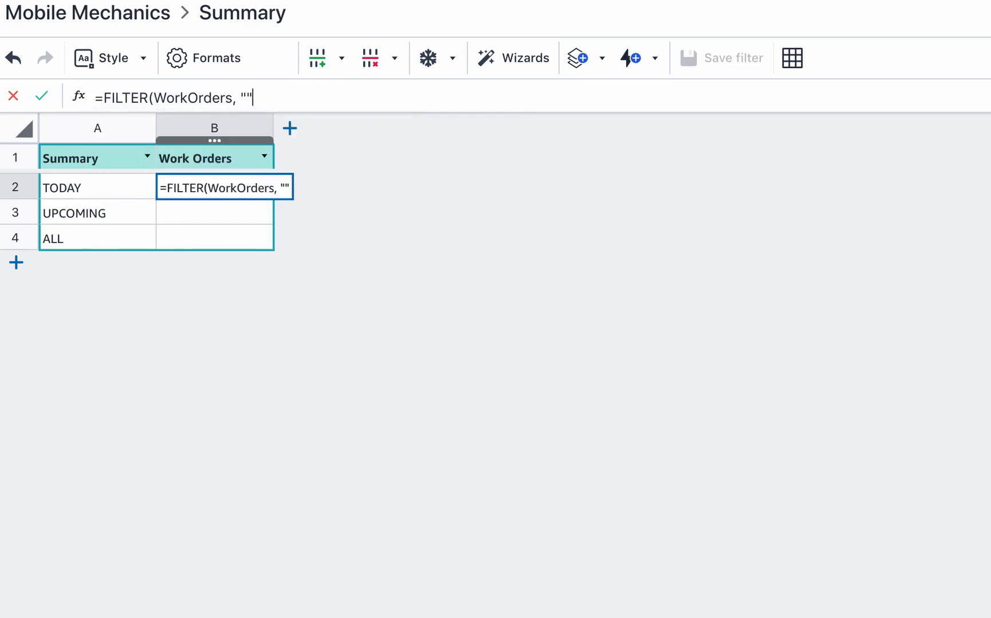
text())
text(Wor)
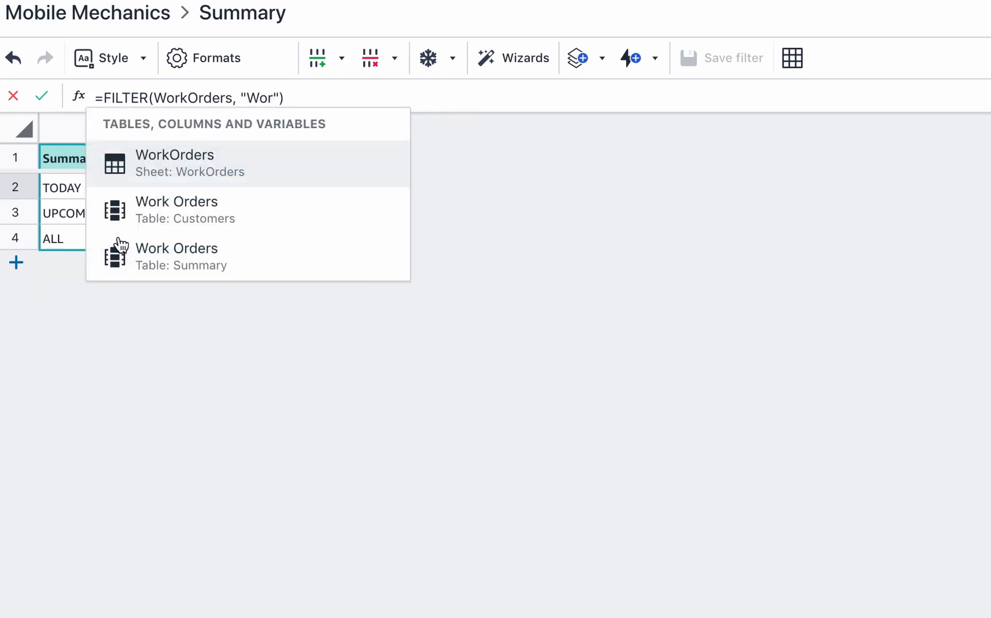
click(206, 163)
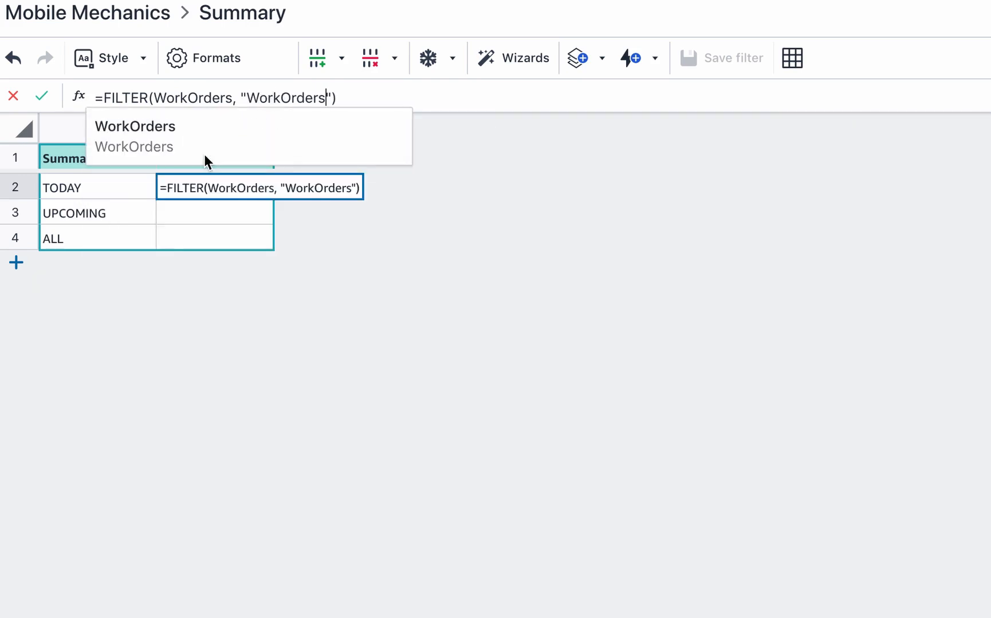
text([D)
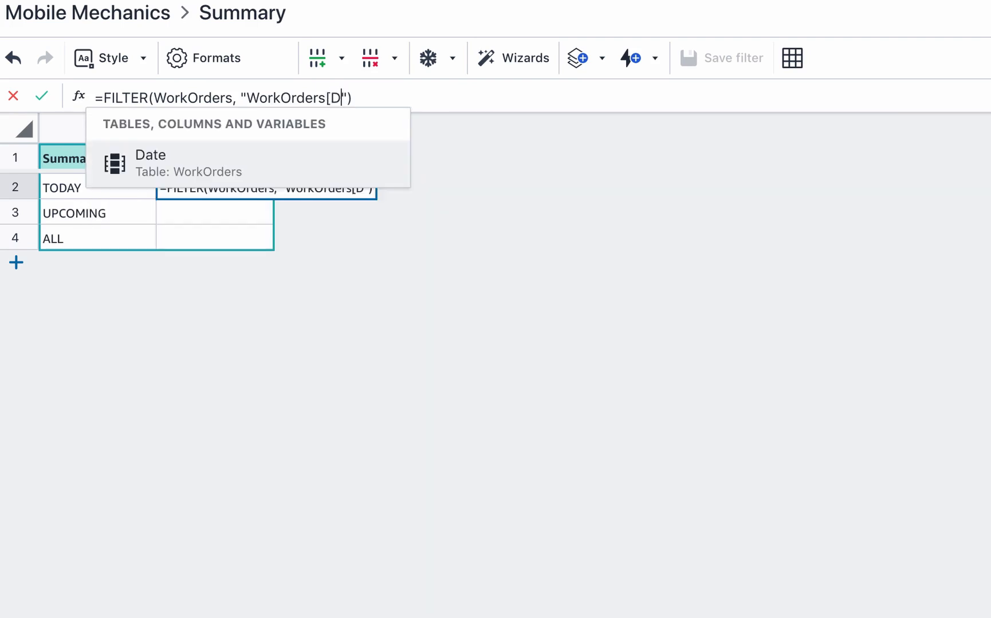
click(198, 164)
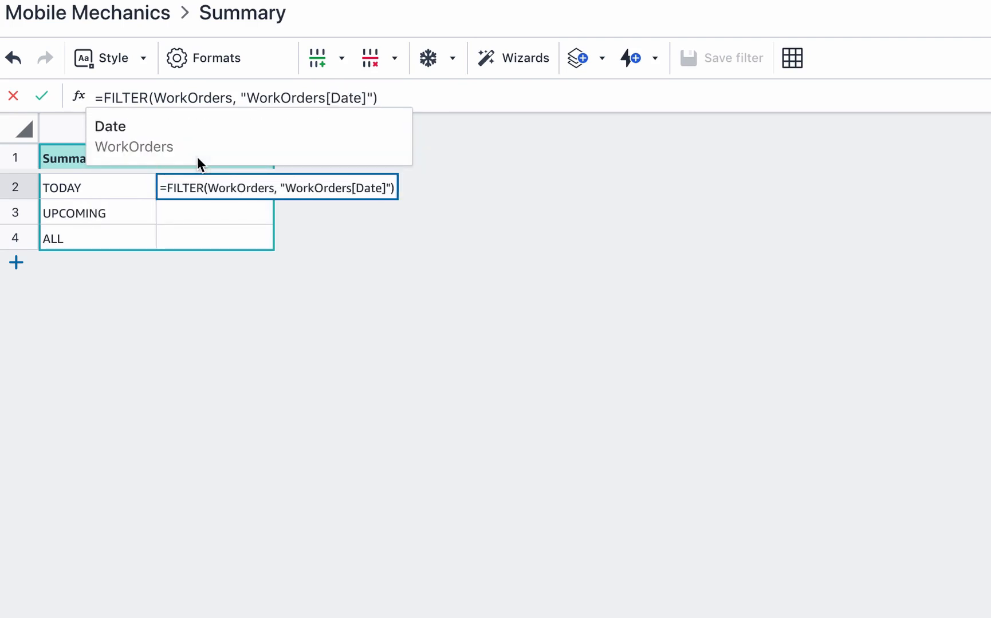
text(=)
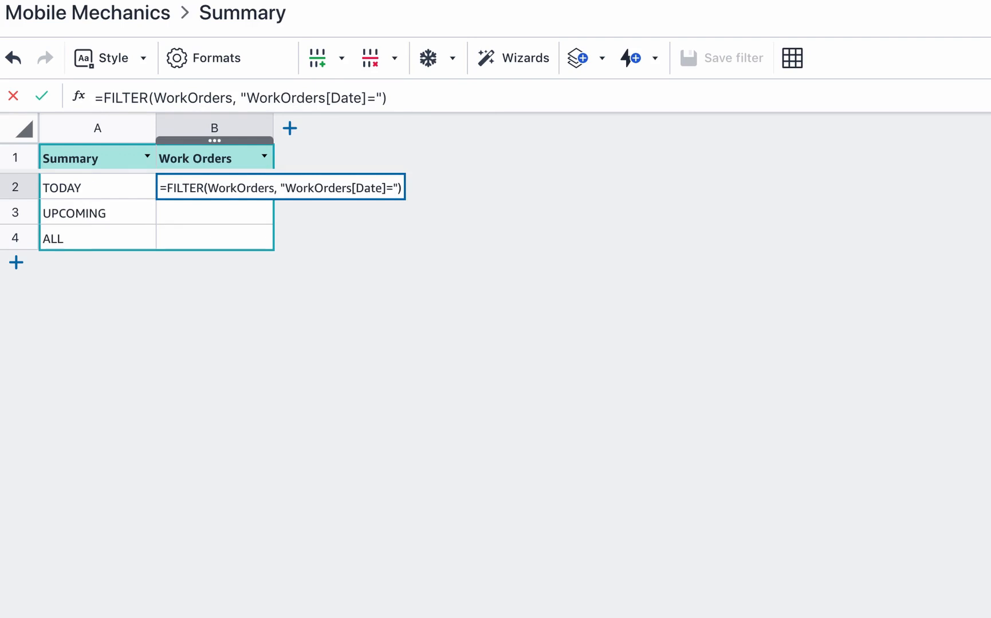
text(TODAY)
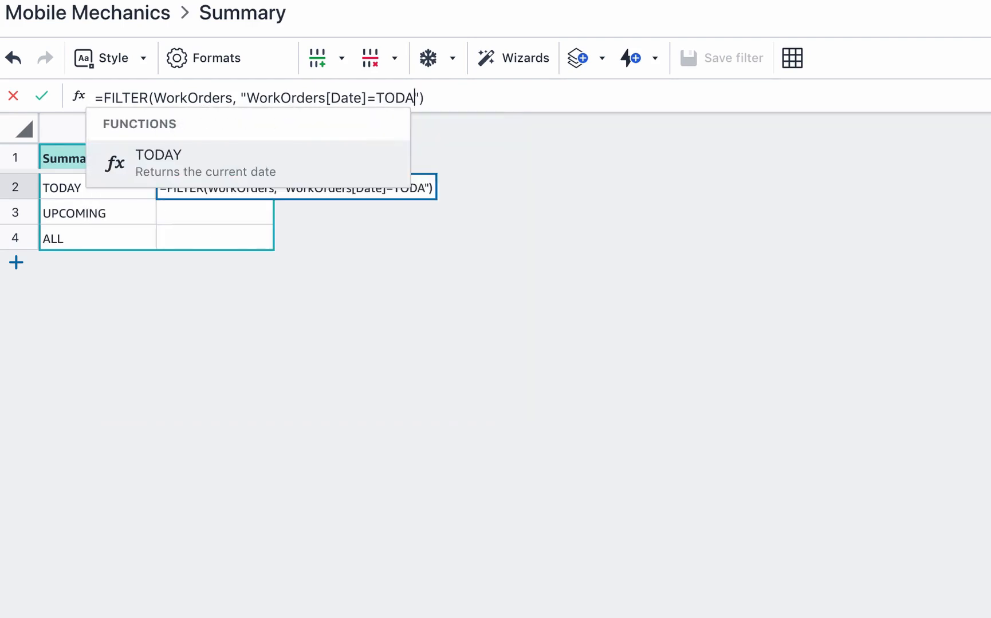
click(197, 160)
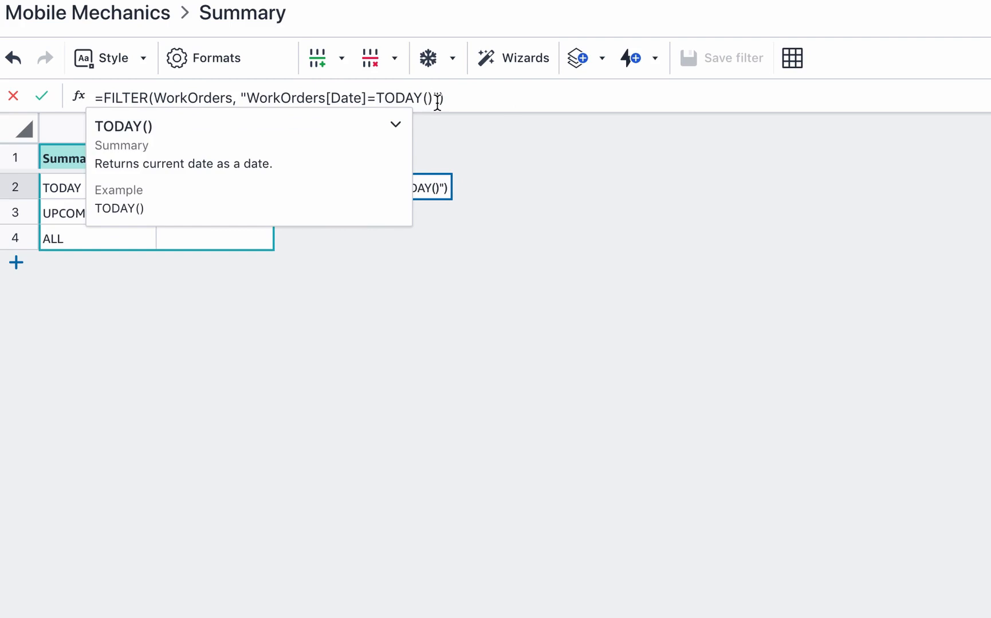
click(491, 135)
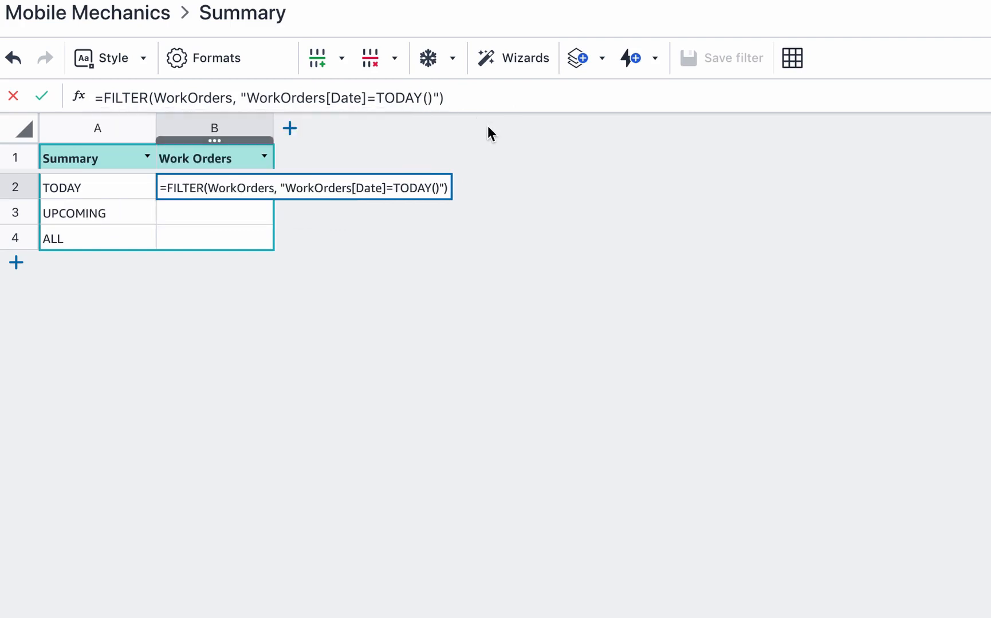
click(42, 97)
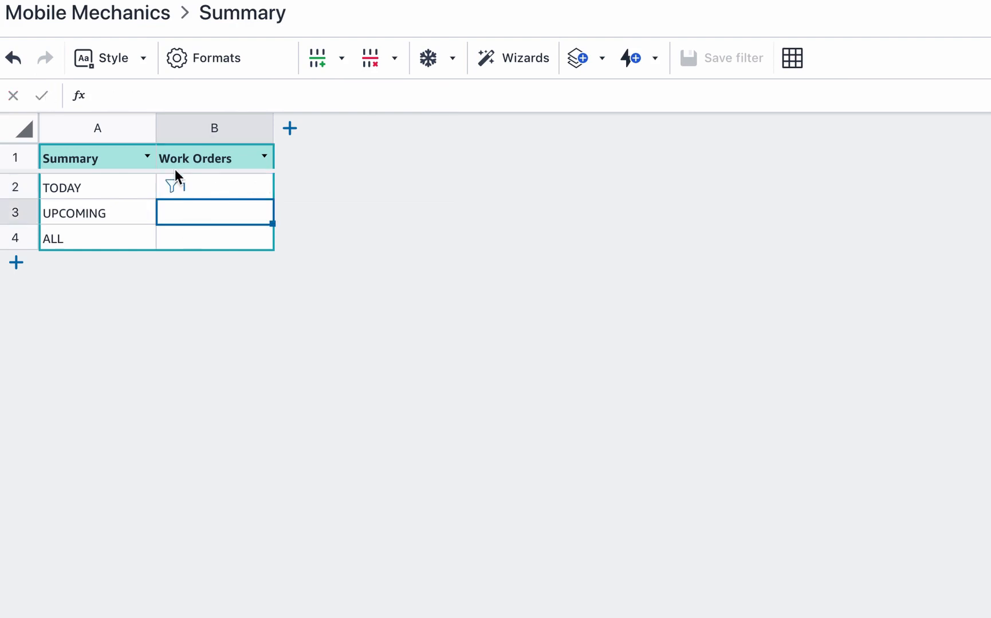
click(216, 188)
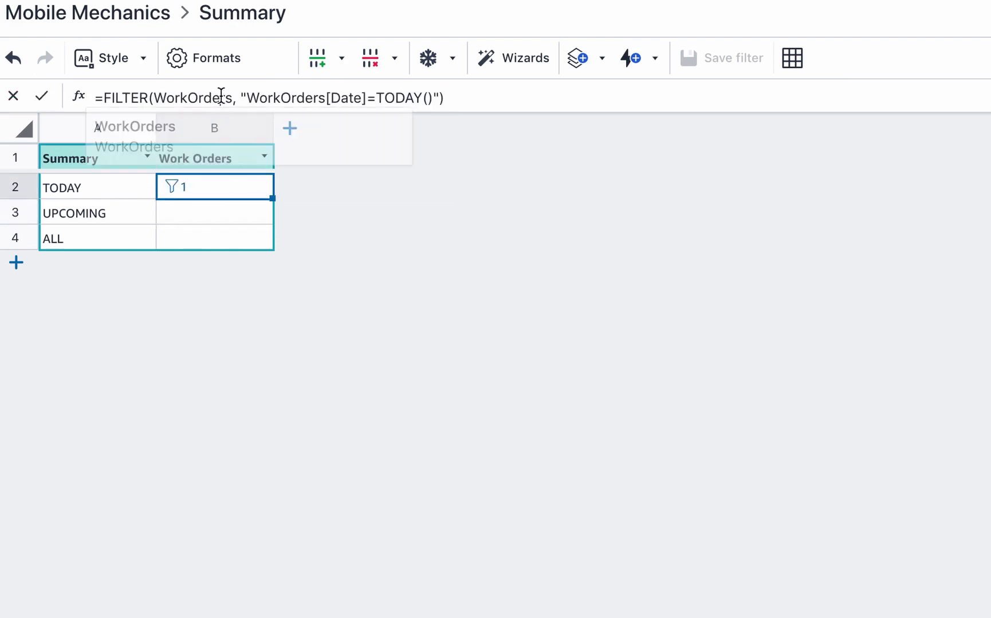
- Copy the B2 formula into B3 and change its condition to WorkOrders[Date]>TODAY()
triple_click(221, 96)
key(ctrl+c)
click(210, 212)
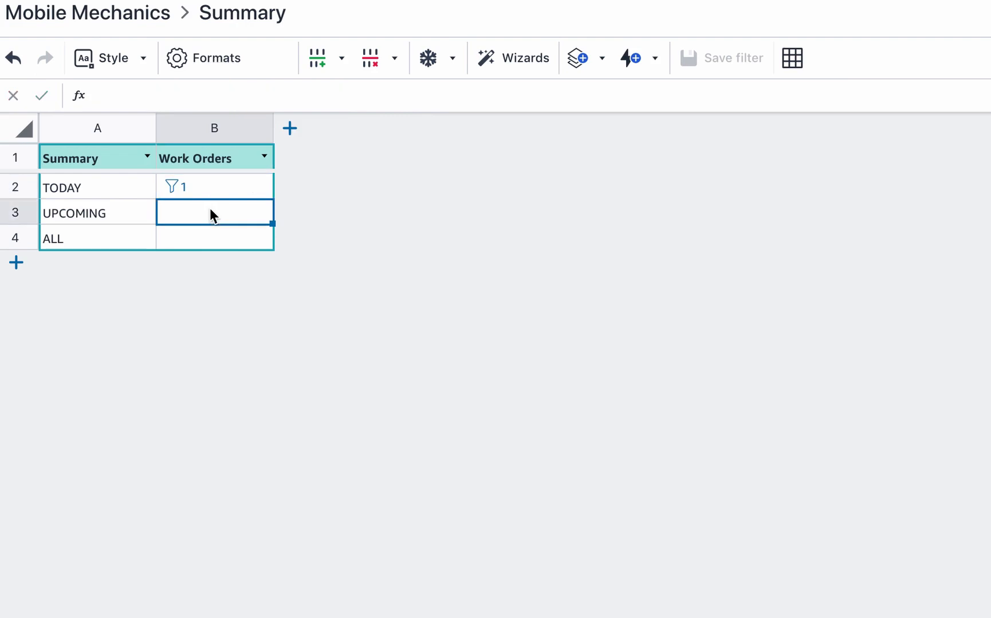
key(ctrl+v)
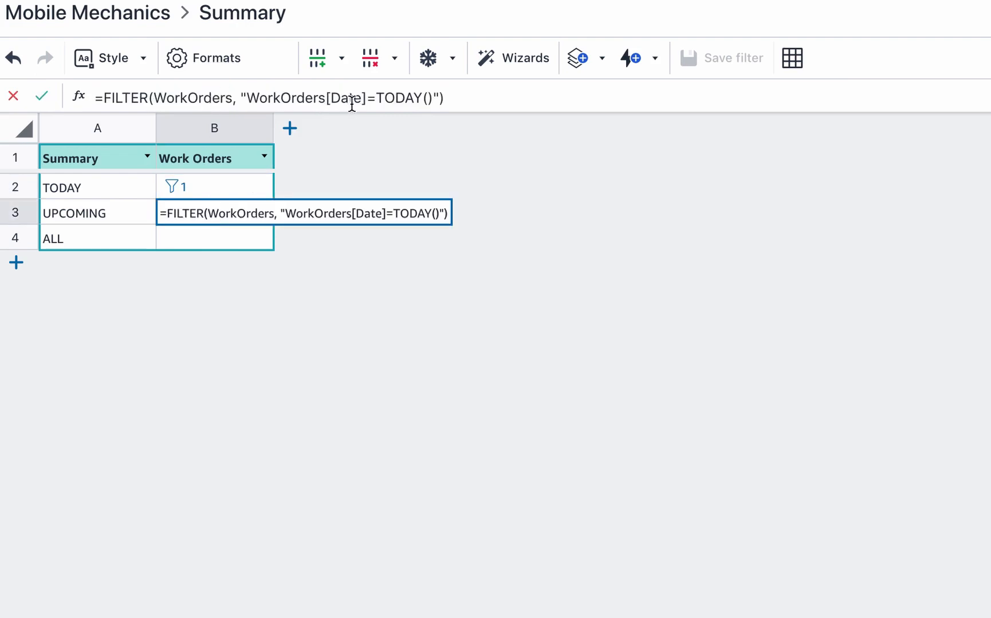
click(375, 97)
key(BackSpace)
text(>)
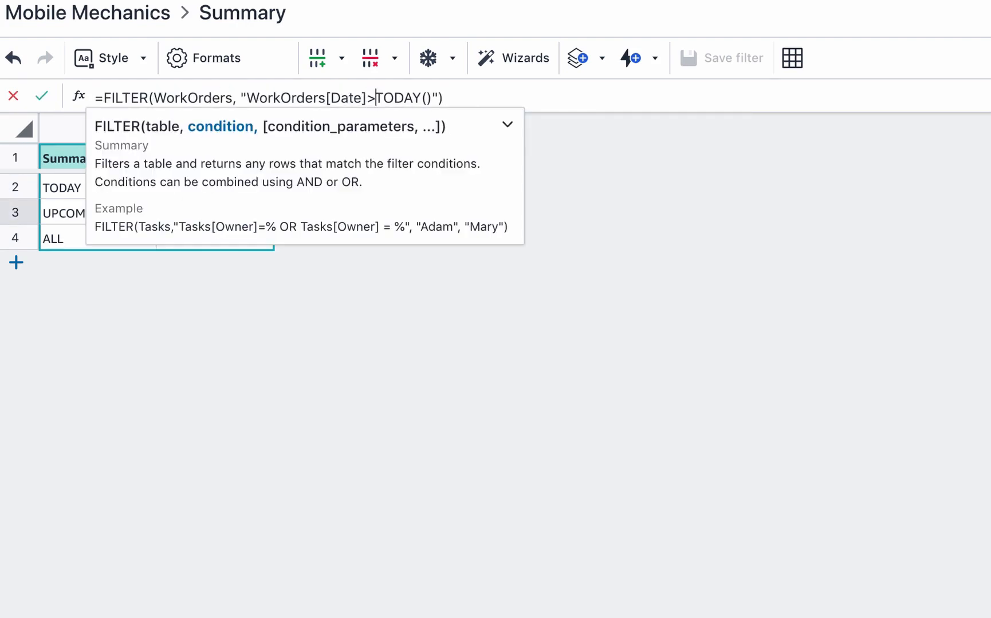
click(596, 184)
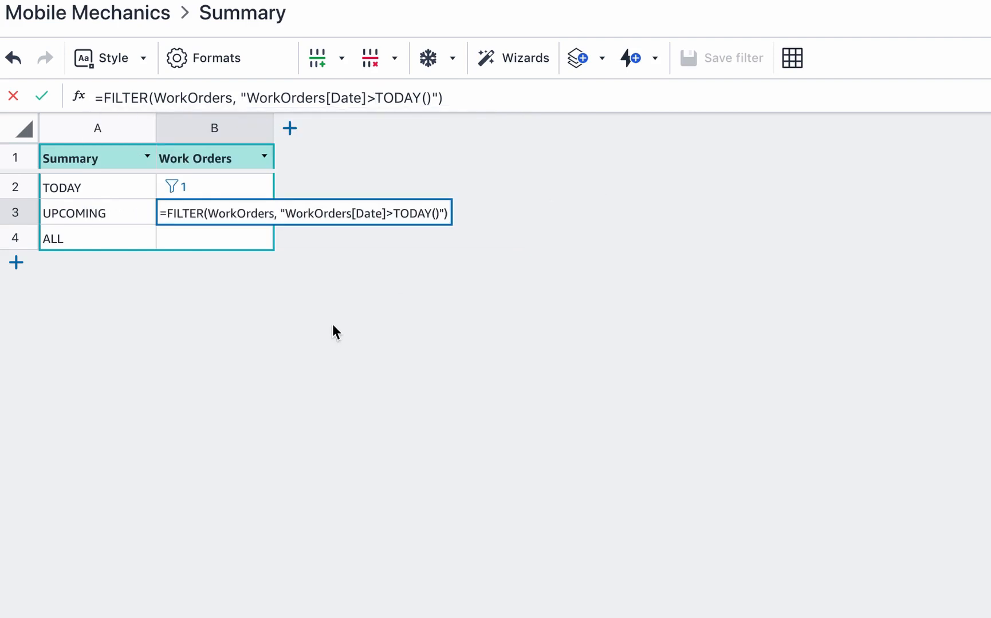
click(43, 97)
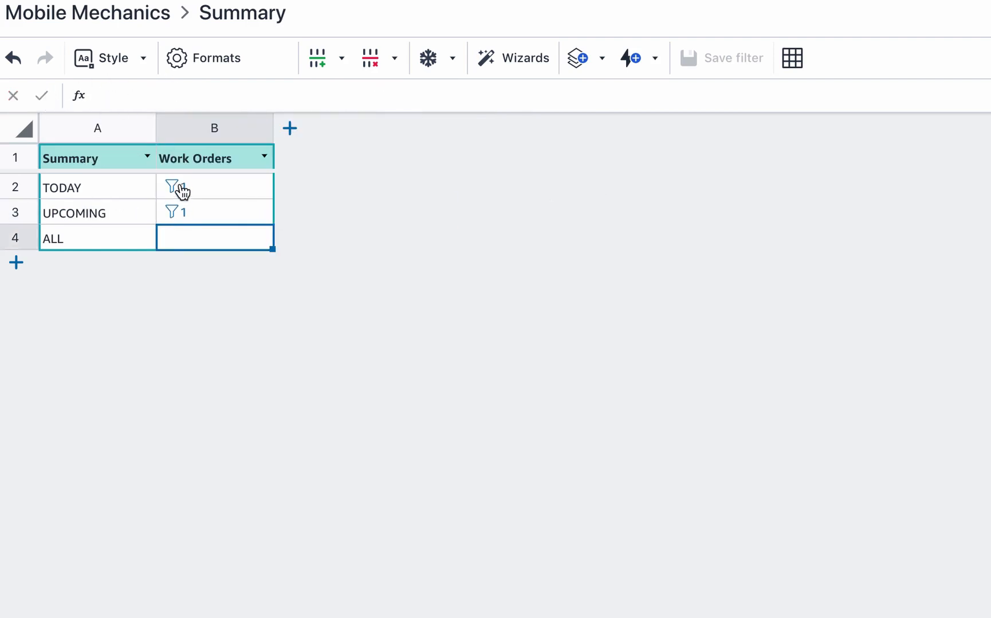
click(181, 189)
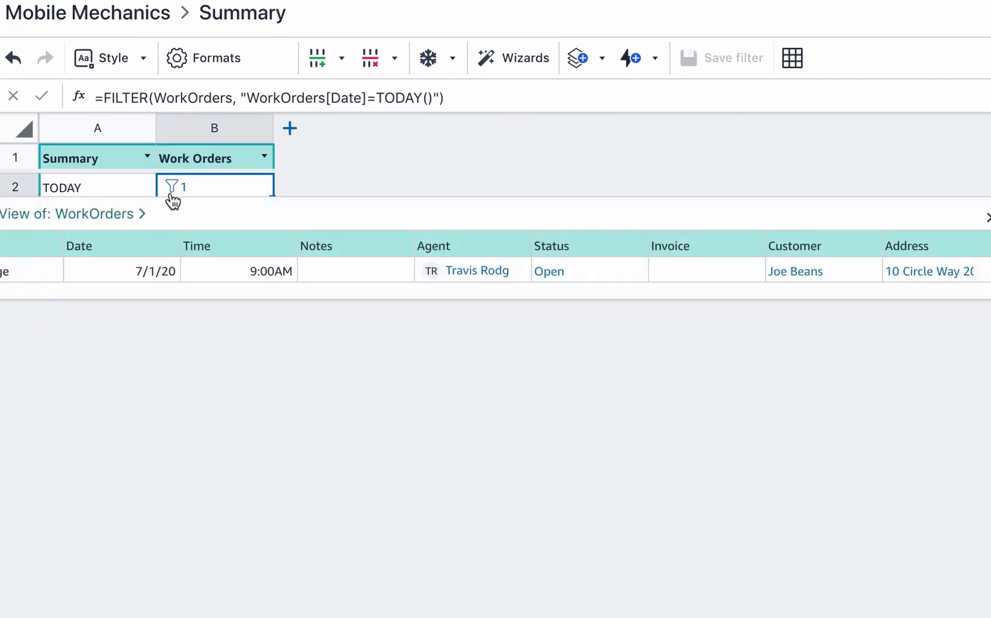
click(176, 221)
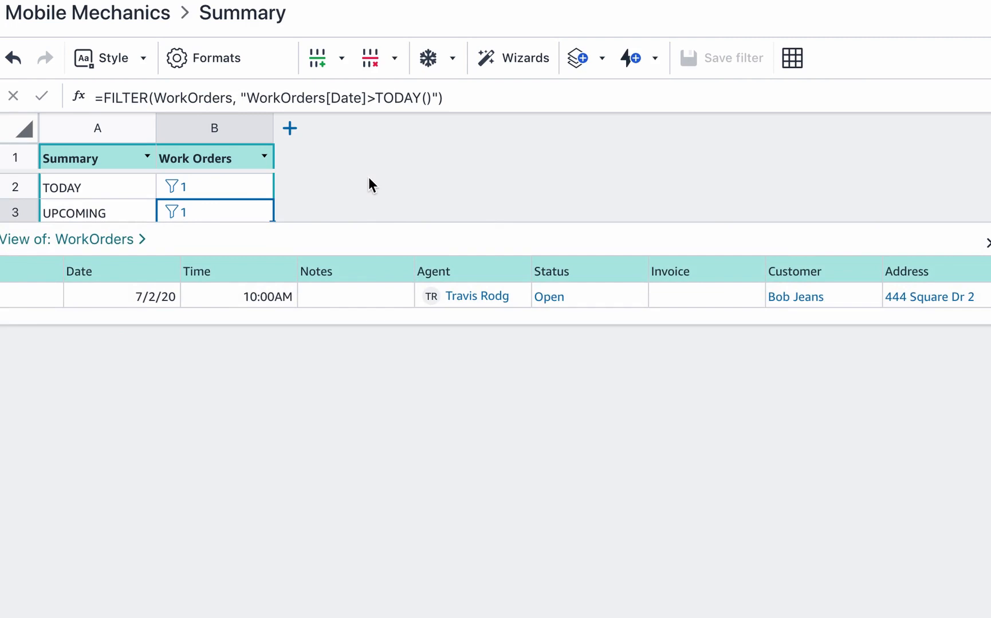
- Set B4 to =FILTER(WorkOrders) so ALL returns every work order
click(203, 246)
click(227, 91)
key(ctrl+v)
drag(232, 102, 433, 65)
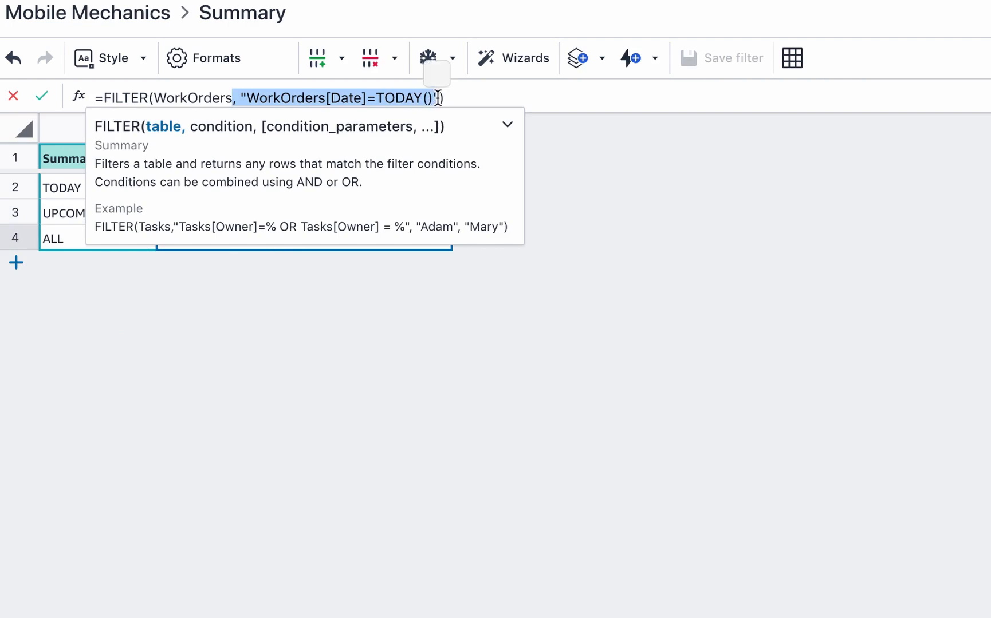
key(BackSpace)
click(582, 218)
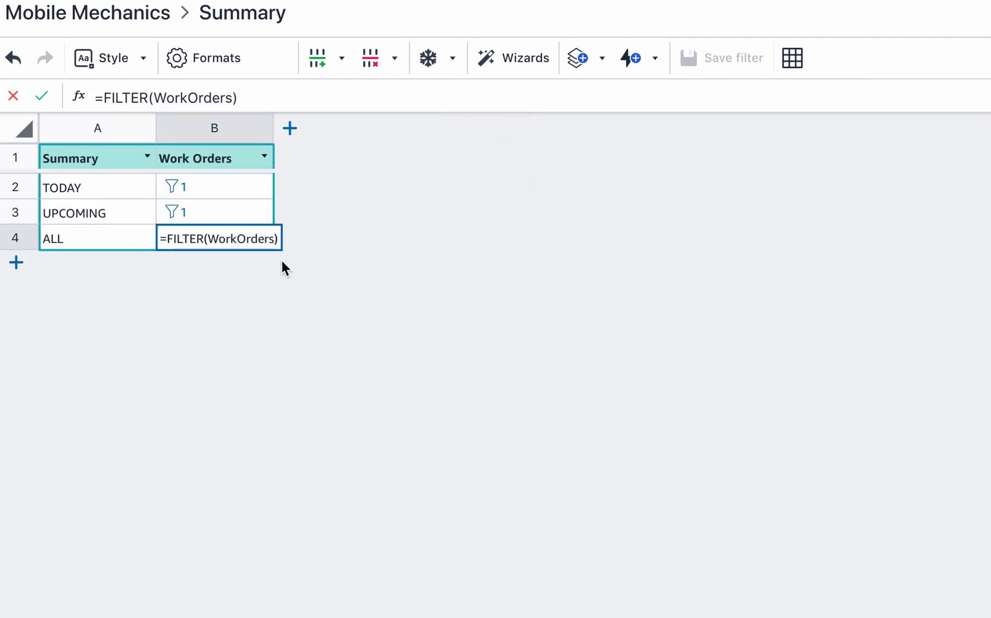
click(41, 96)
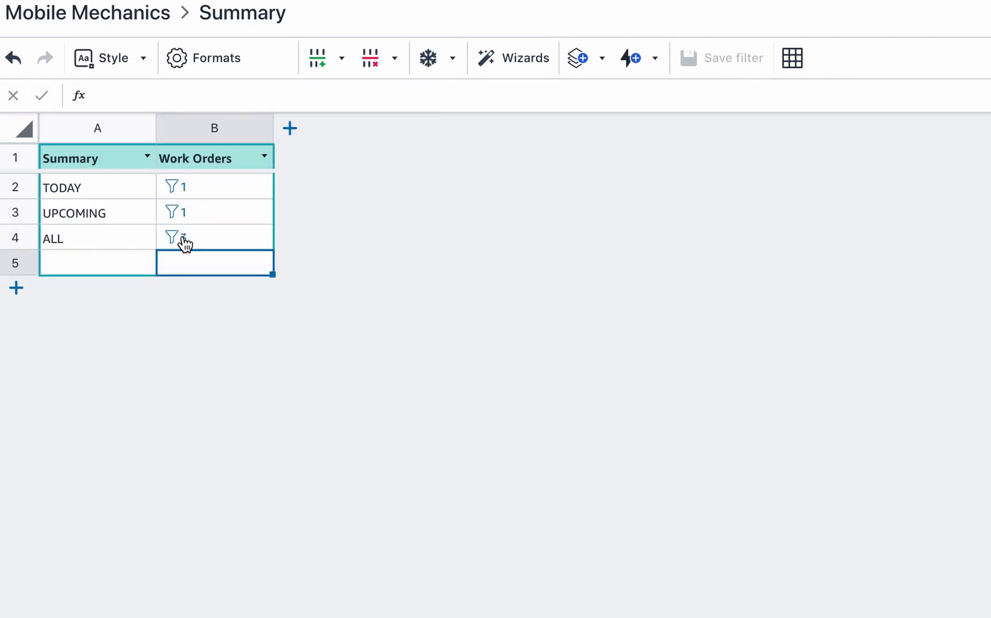
click(177, 243)
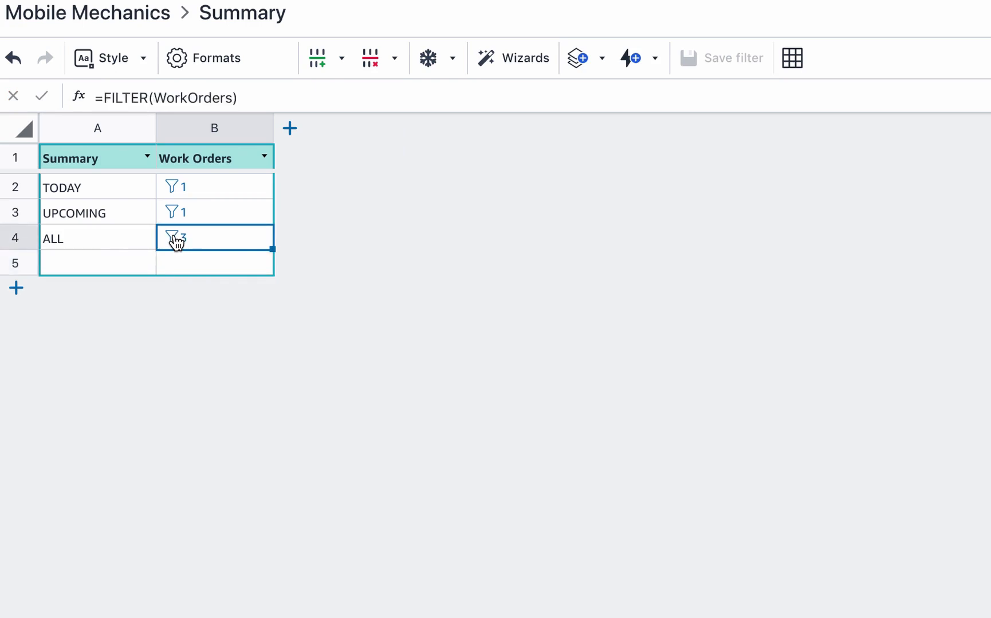
click(399, 199)
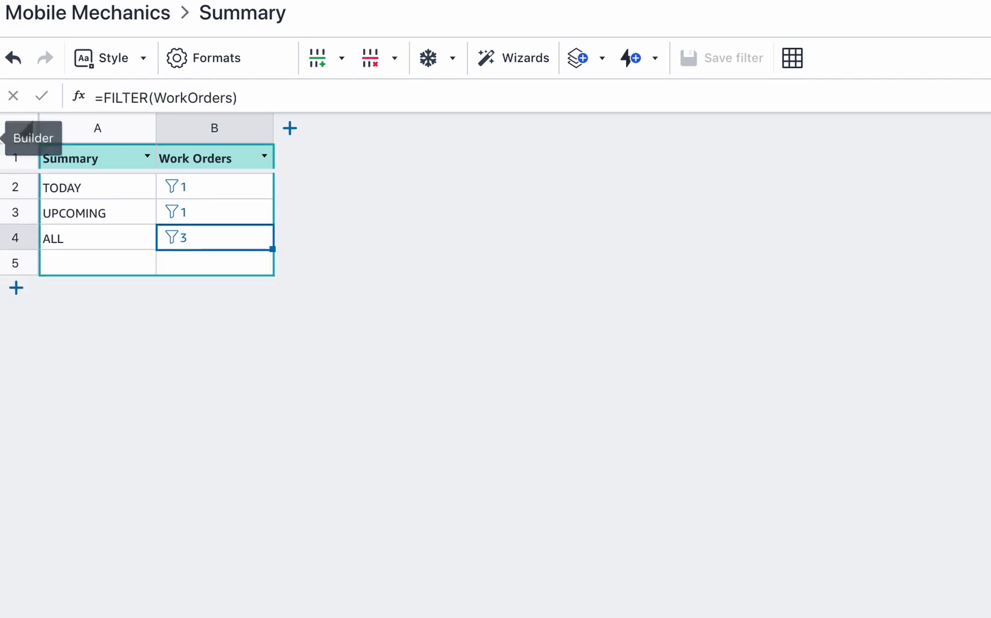
click(1, 98)
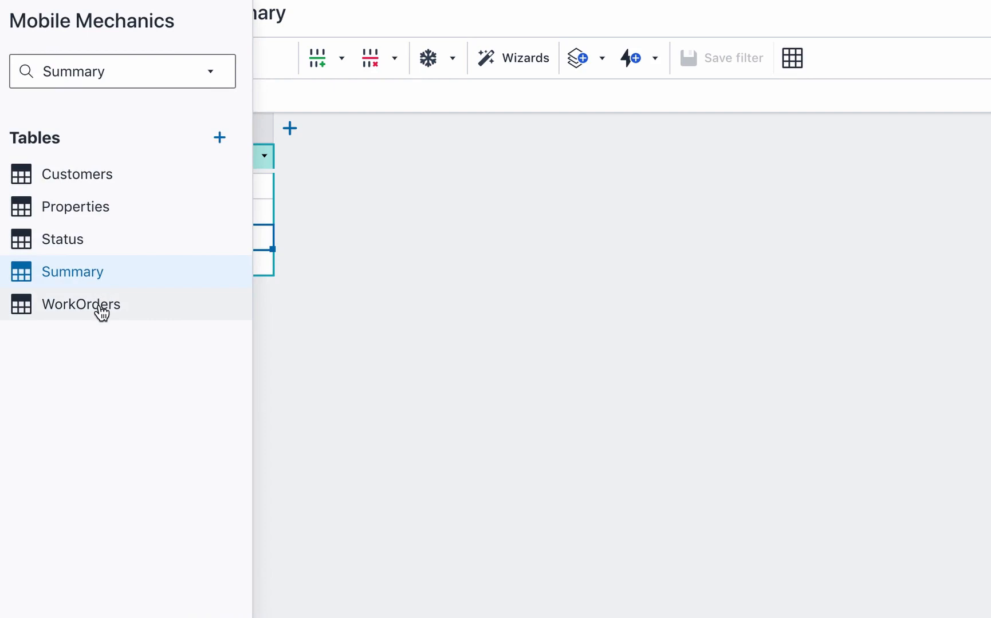
- Delete the empty row 4 from the WorkOrders table
click(101, 309)
click(13, 242)
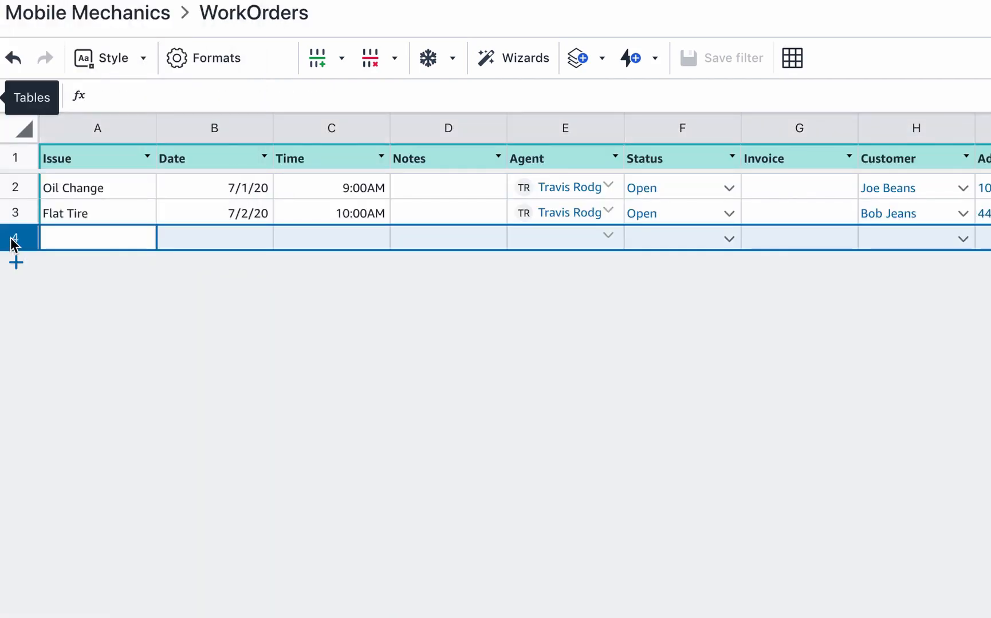
right_click(13, 242)
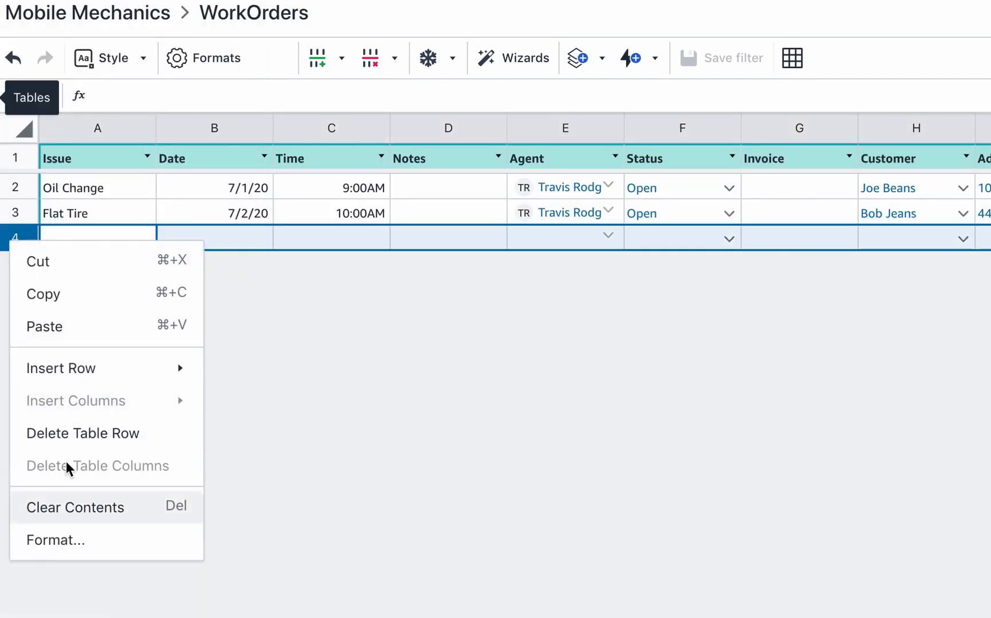
click(71, 439)
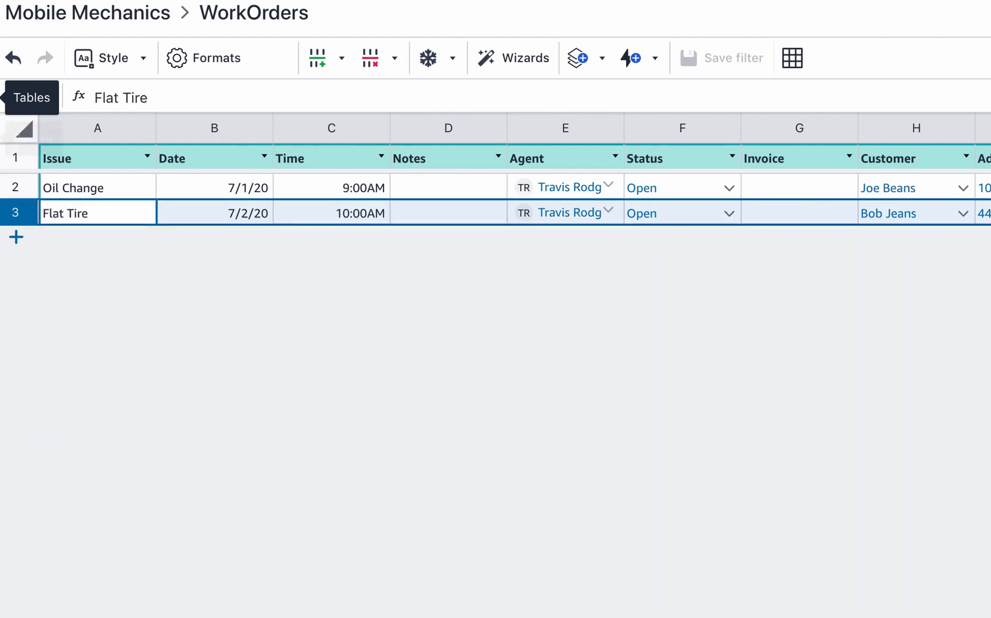
- Delete the empty row 5 from the Summary table
click(1, 97)
click(89, 278)
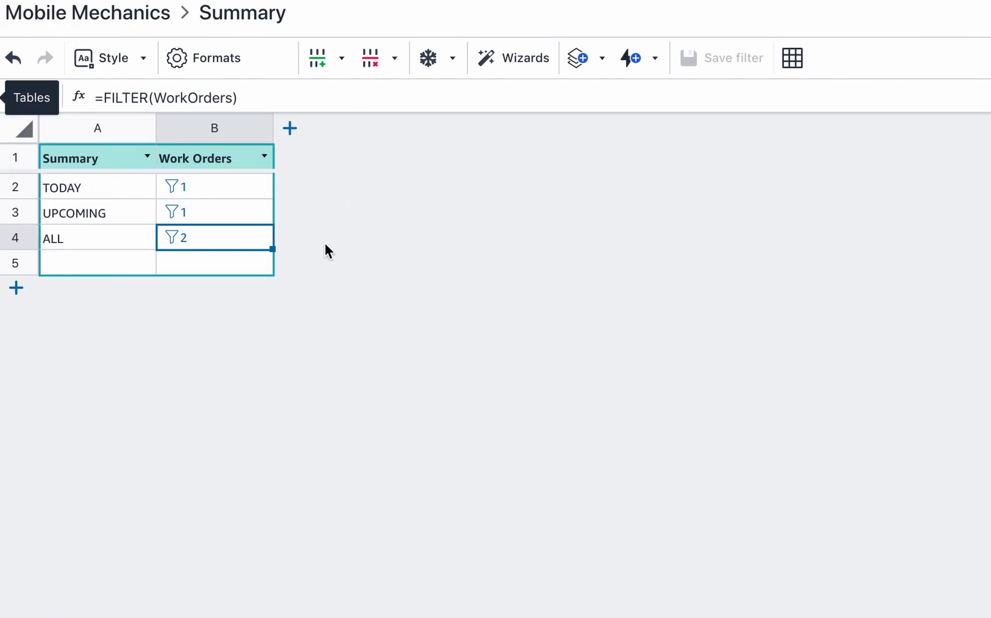
right_click(13, 265)
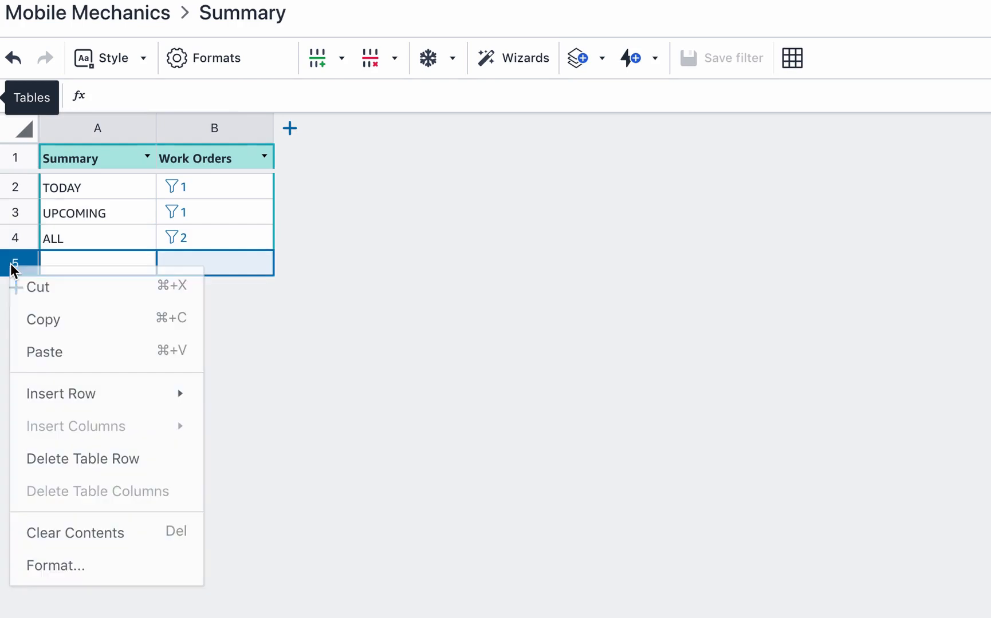
click(75, 464)
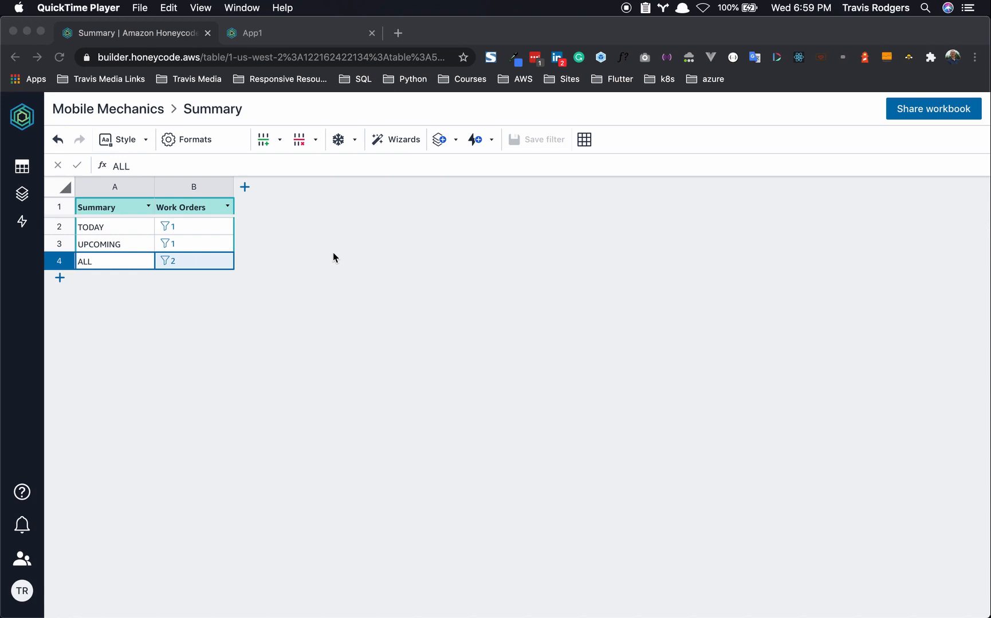
click(28, 189)
- Open App1 and add a new blank screen with the header Work Orders
click(23, 194)
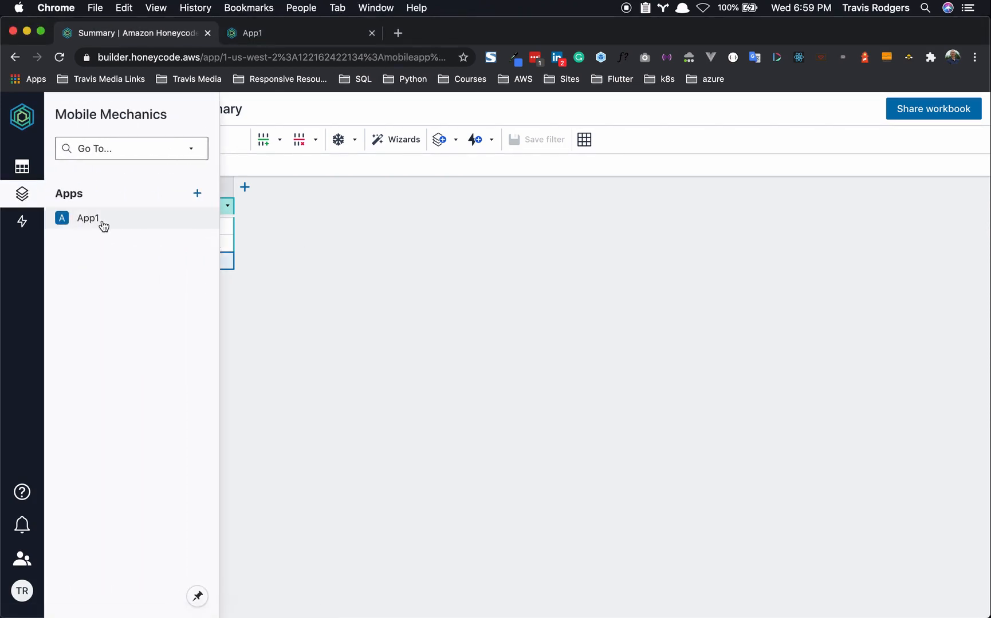
click(101, 222)
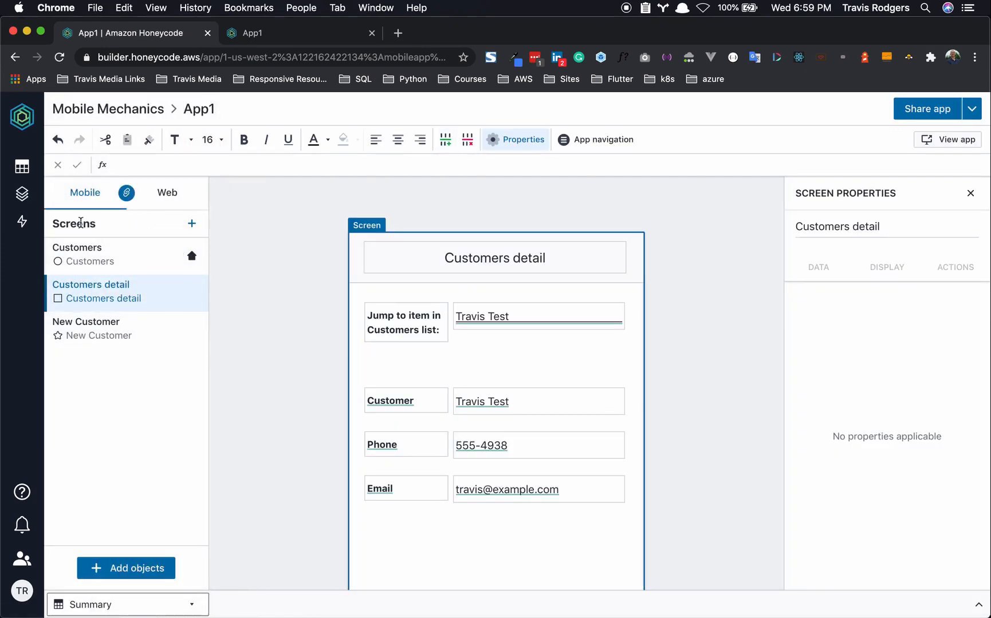
click(192, 223)
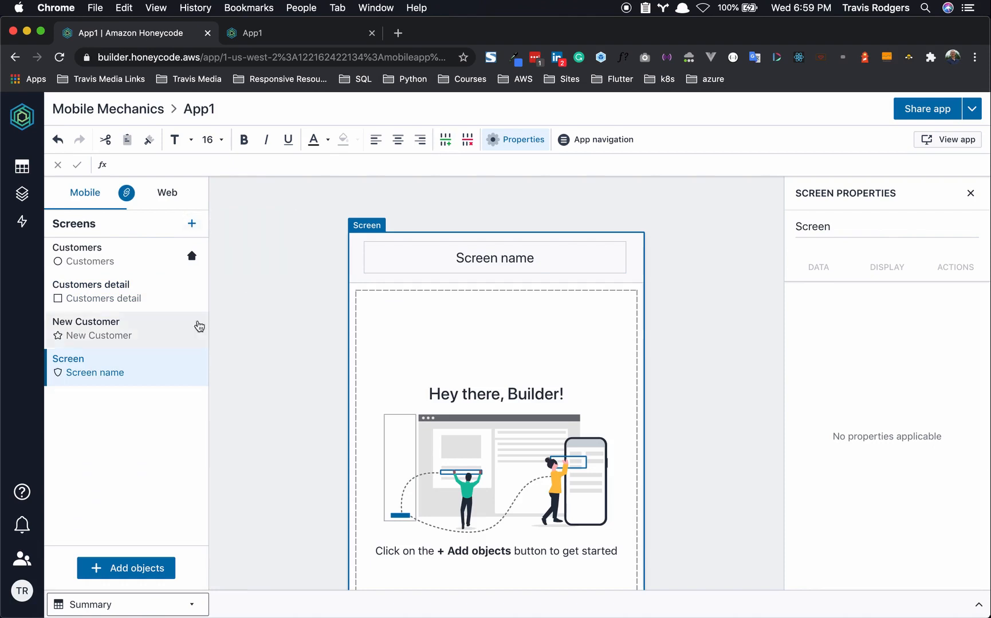
double_click(517, 258)
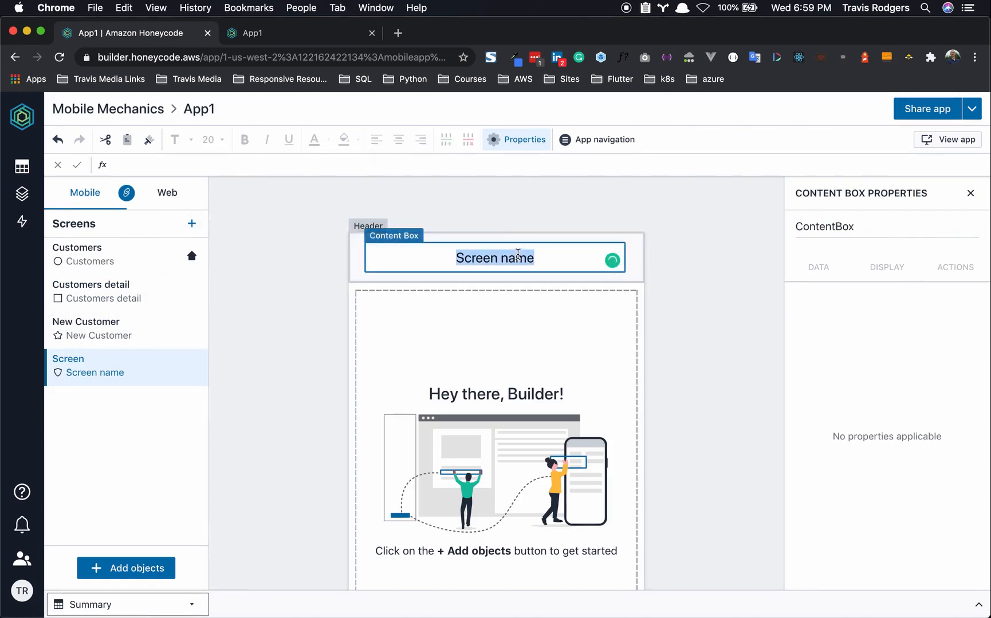
text(Work Orders)
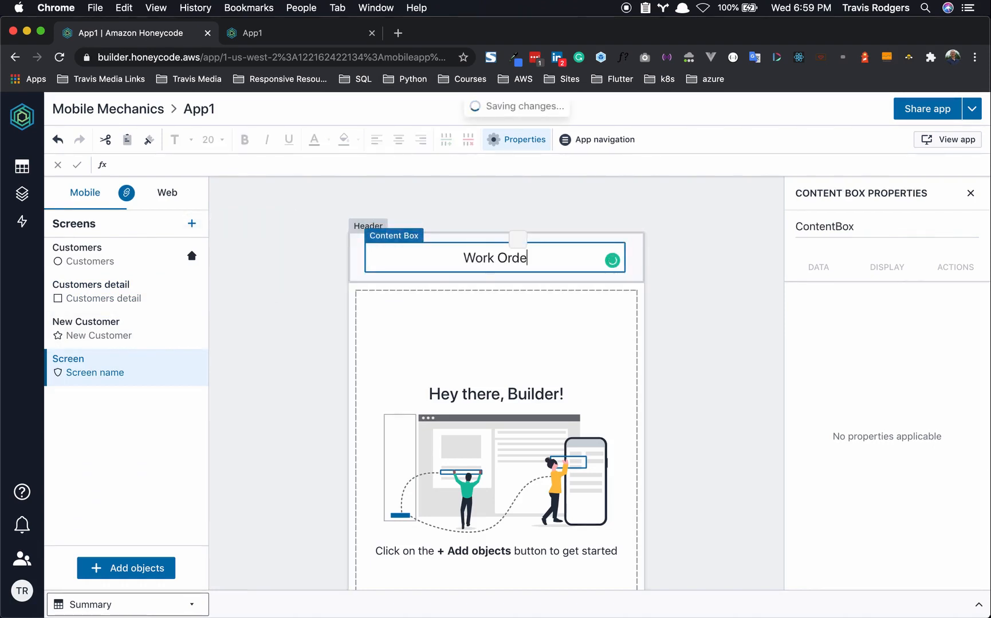
click(285, 375)
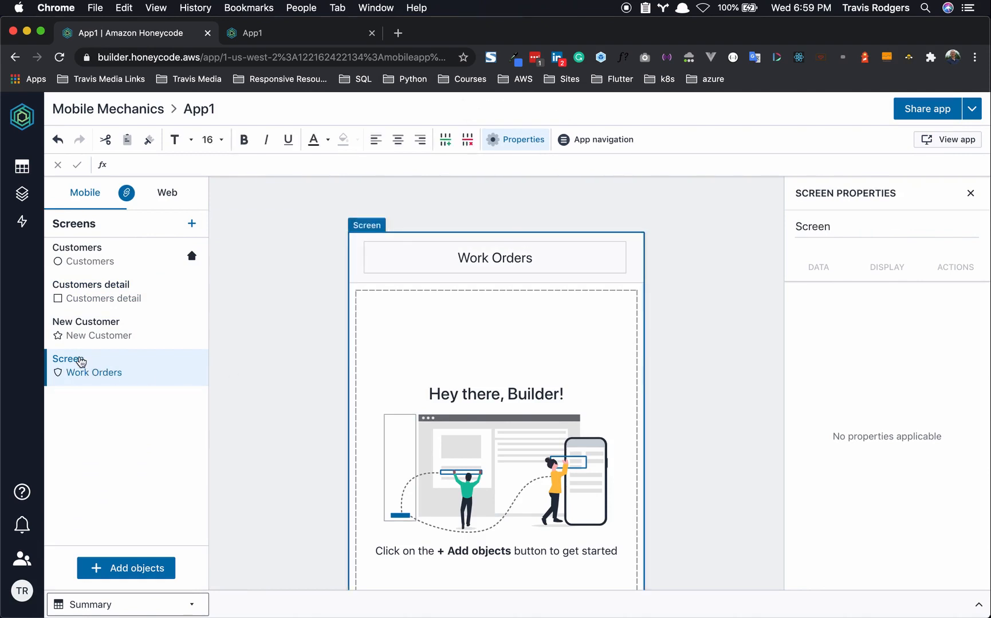
- Rename the new screen to Work Orders and list the objects available to add
right_click(81, 362)
click(112, 400)
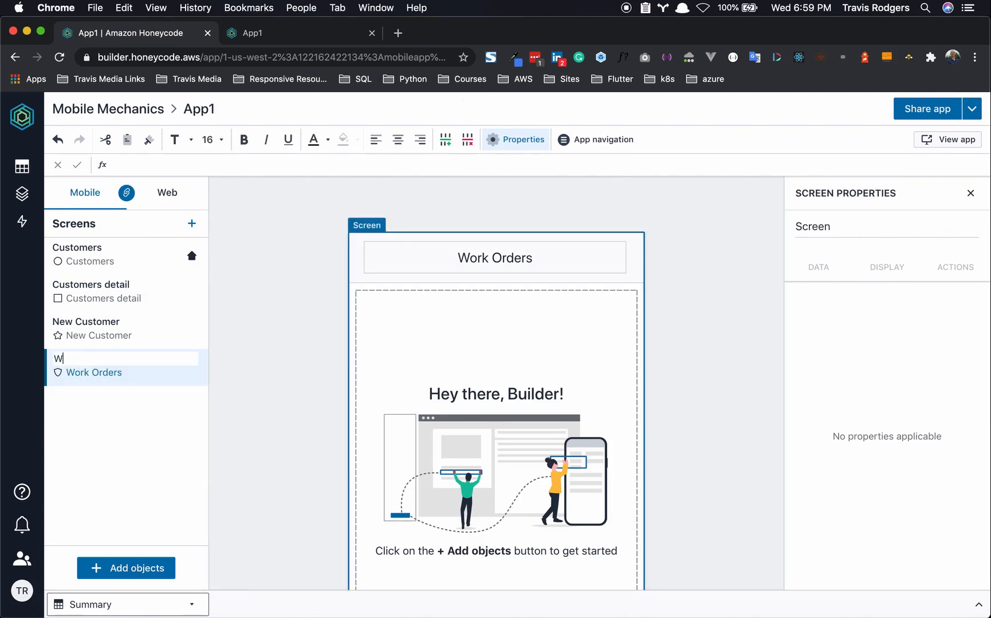
text(Work Orders)
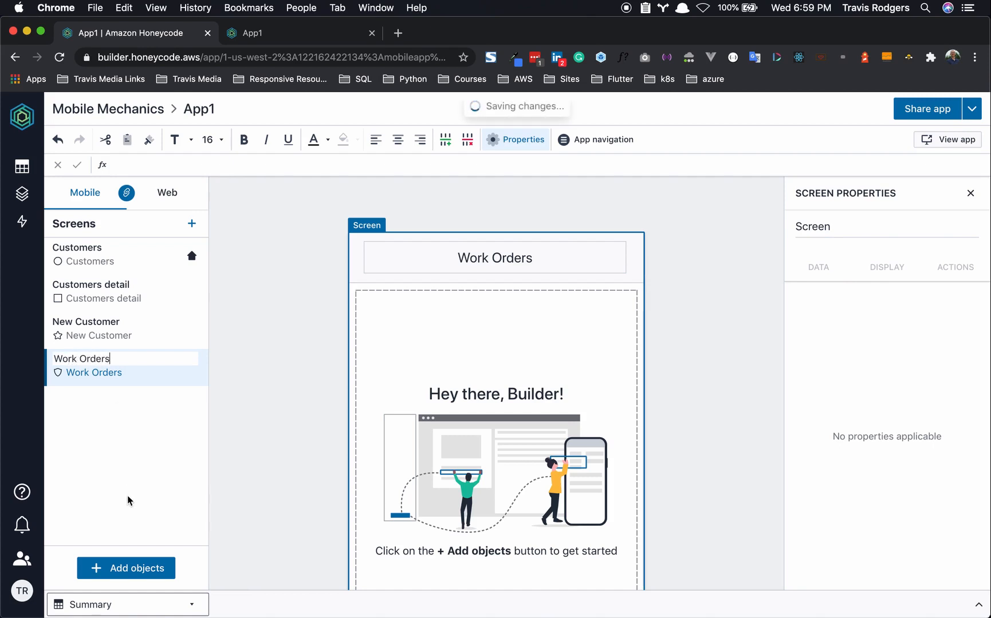
click(127, 498)
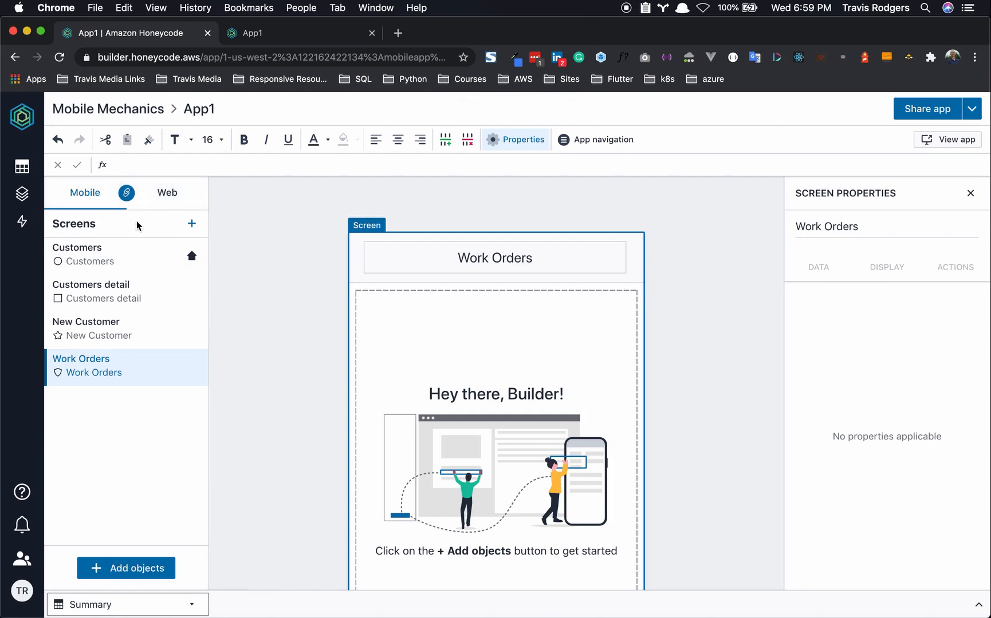
click(96, 571)
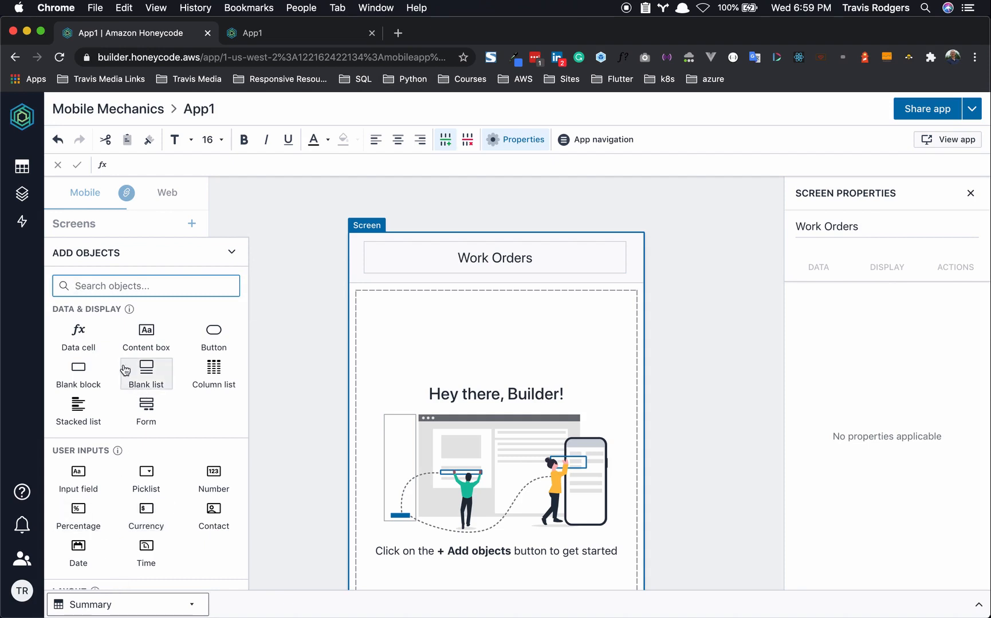
- Add a segment block with three buttons arranged side by side in one row
scroll(130, 458, down, 2)
click(87, 552)
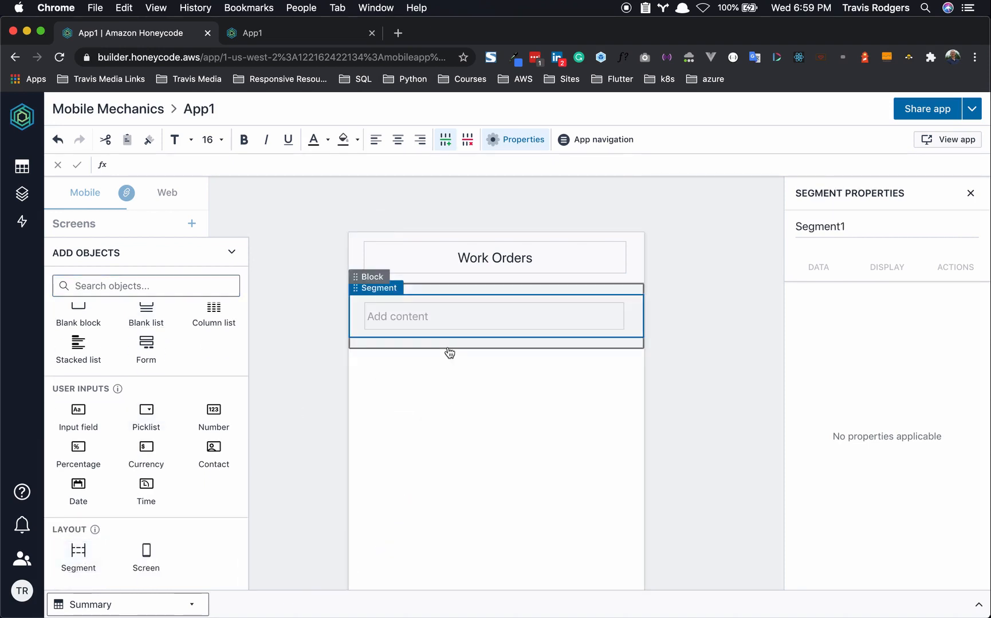
click(456, 327)
key(BackSpace)
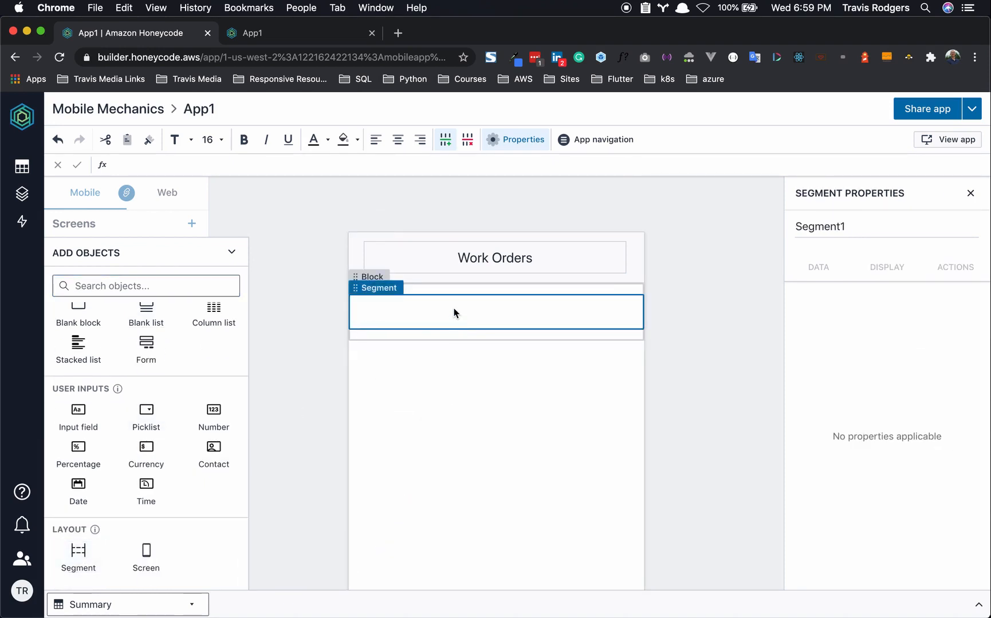
scroll(189, 387, up, 2)
click(217, 338)
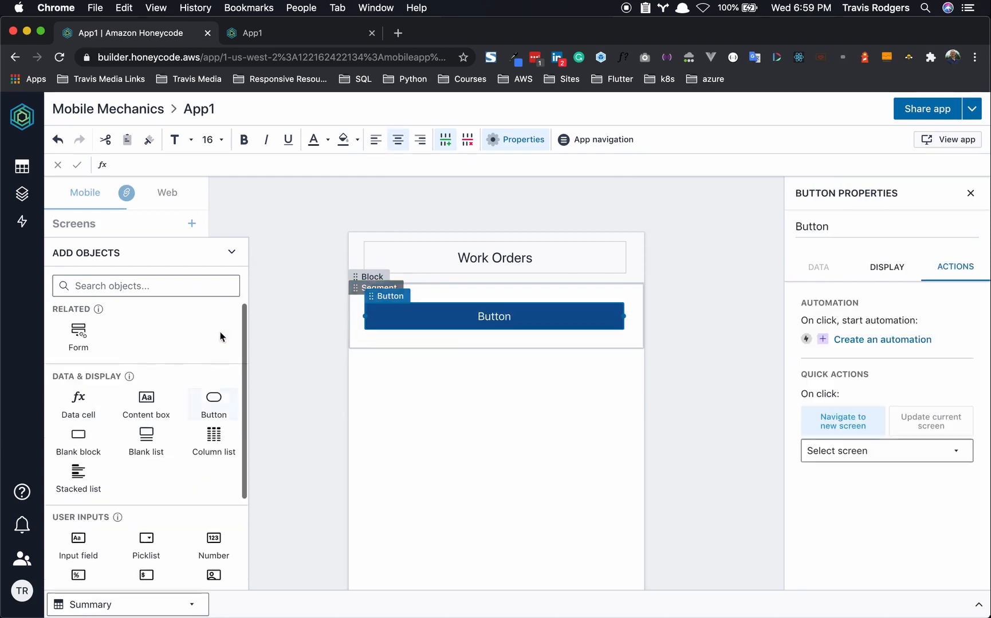
click(213, 407)
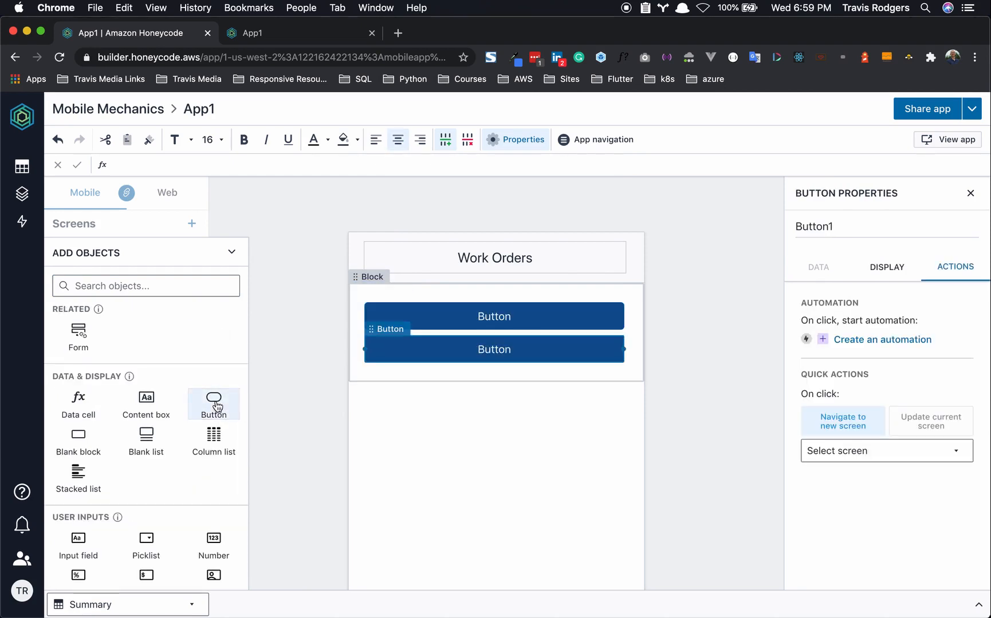
click(213, 408)
drag(622, 310, 452, 323)
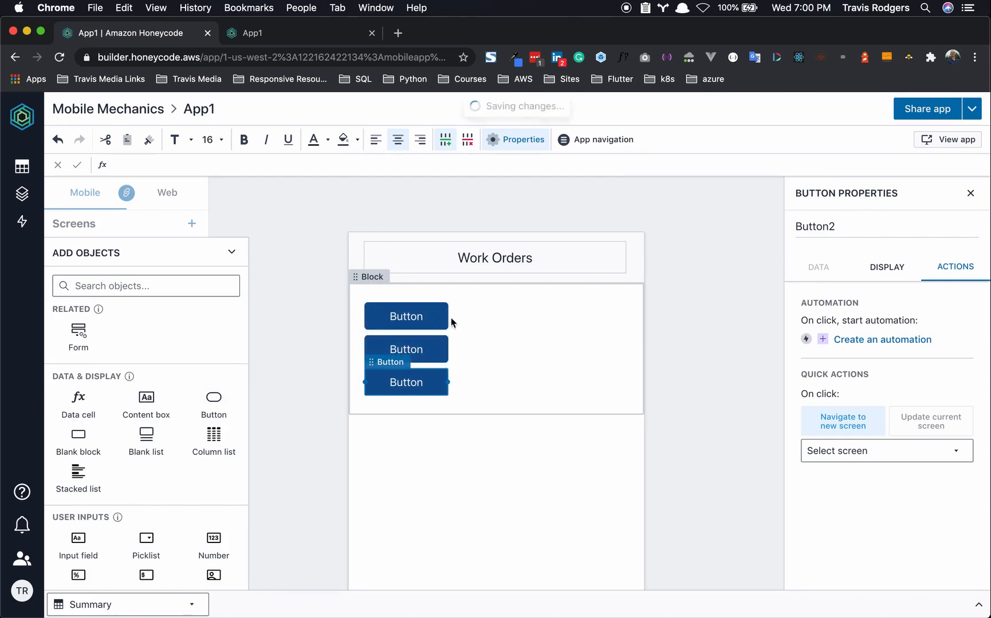
click(424, 350)
drag(401, 344, 471, 325)
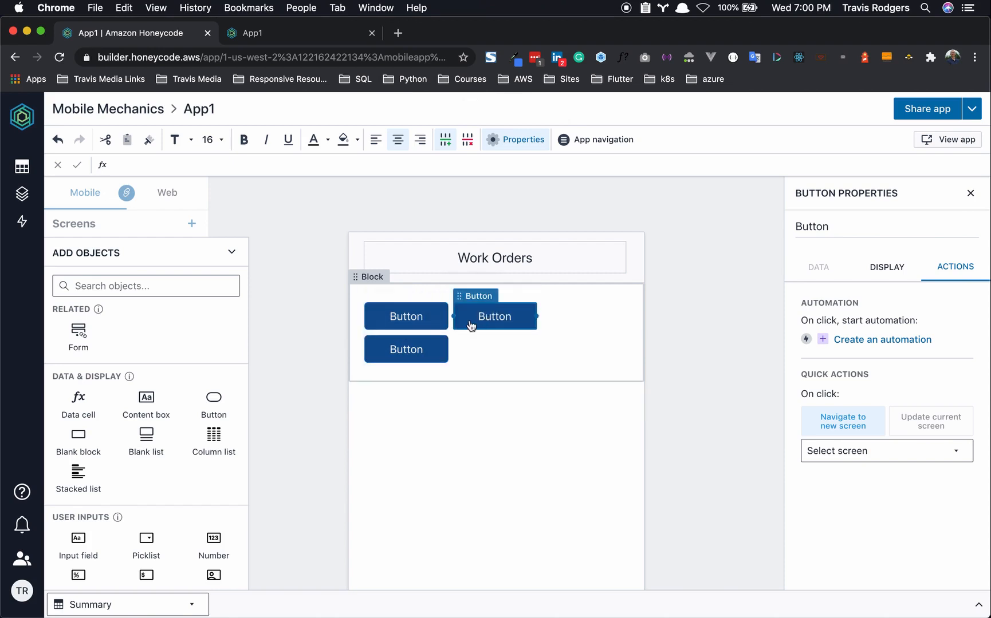
click(423, 347)
drag(400, 326, 570, 319)
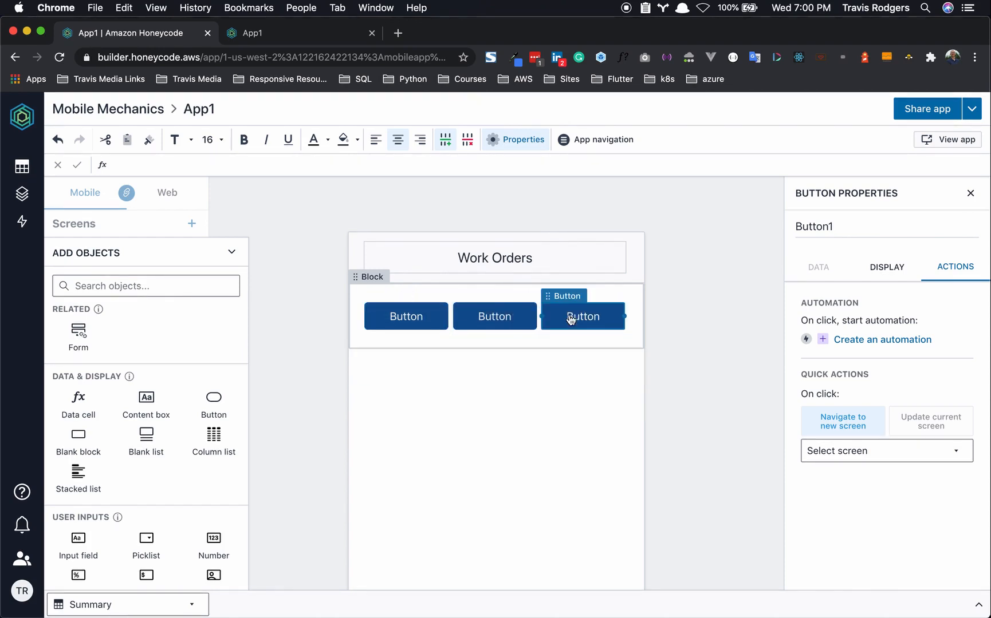
- Label the three buttons Today, Upcoming and All
double_click(417, 315)
text(TODAY)
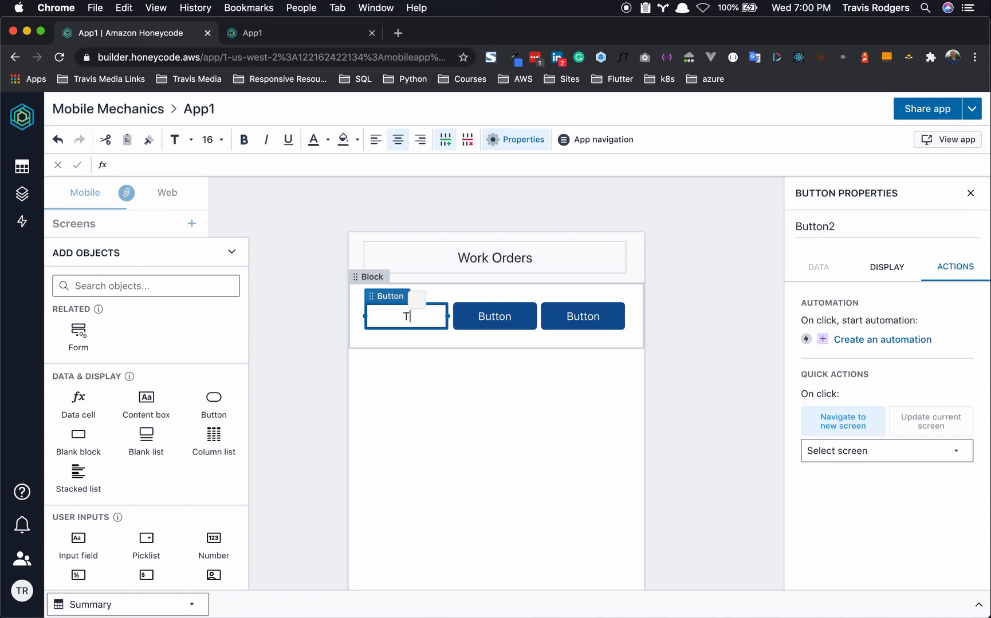
key(BackSpace)
key(BackSpace)
key(BackSpace)
key(BackSpace)
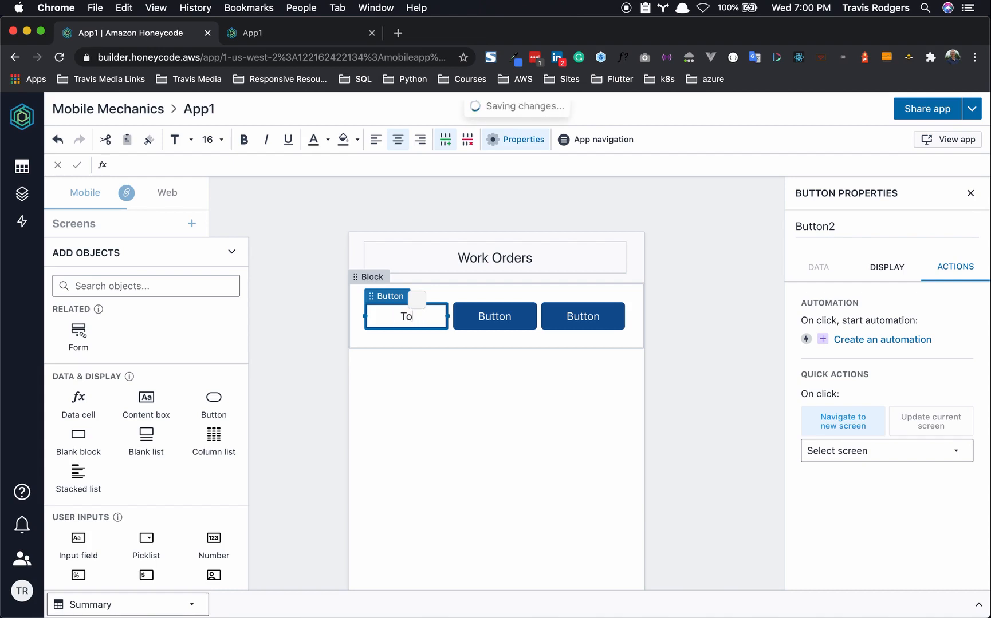
text(oday)
double_click(502, 316)
text(Upcoming)
click(589, 320)
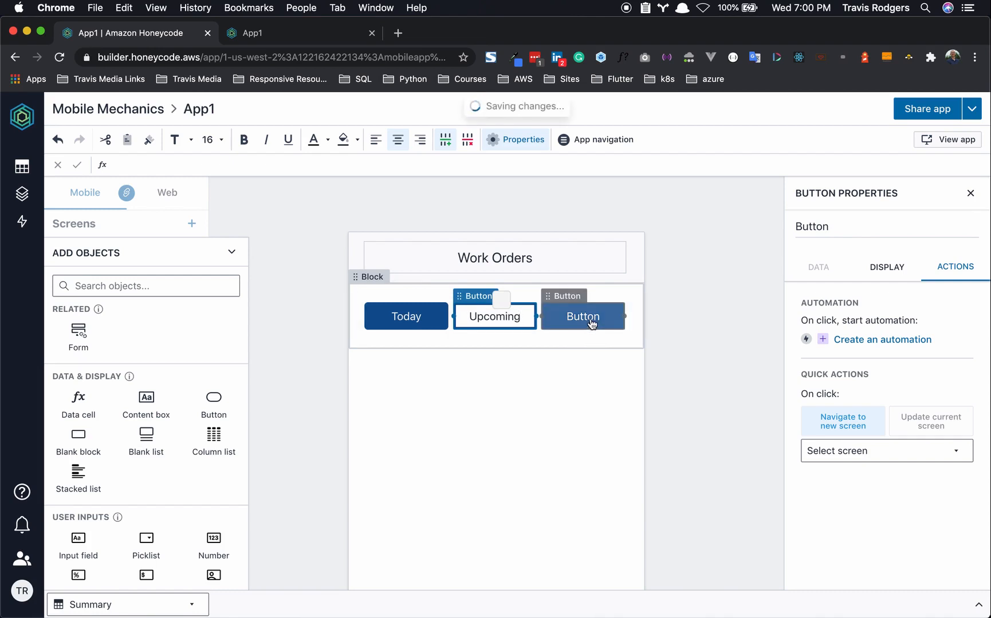
double_click(588, 321)
text(All)
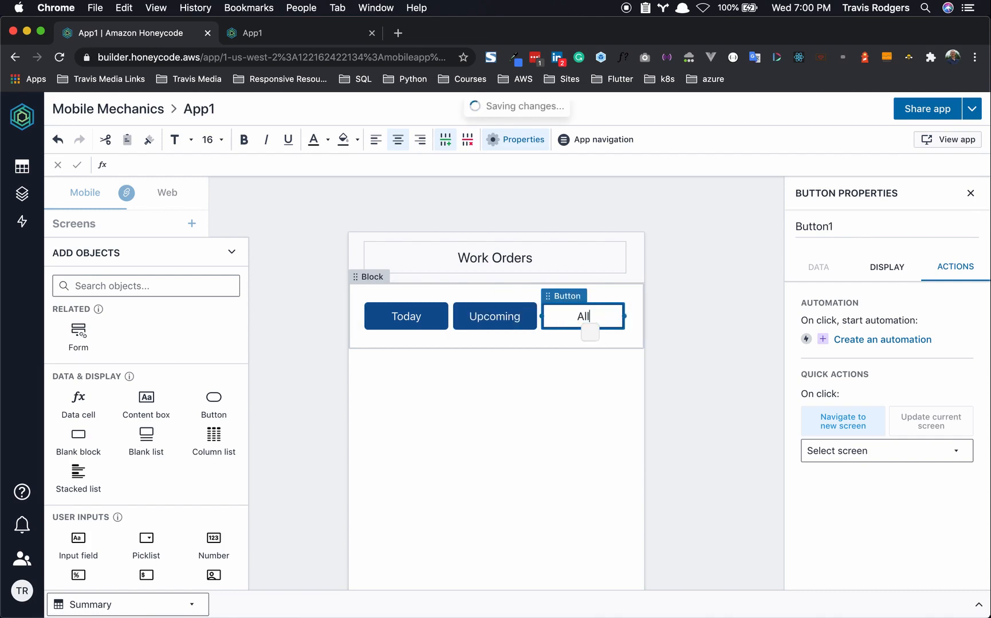
click(681, 343)
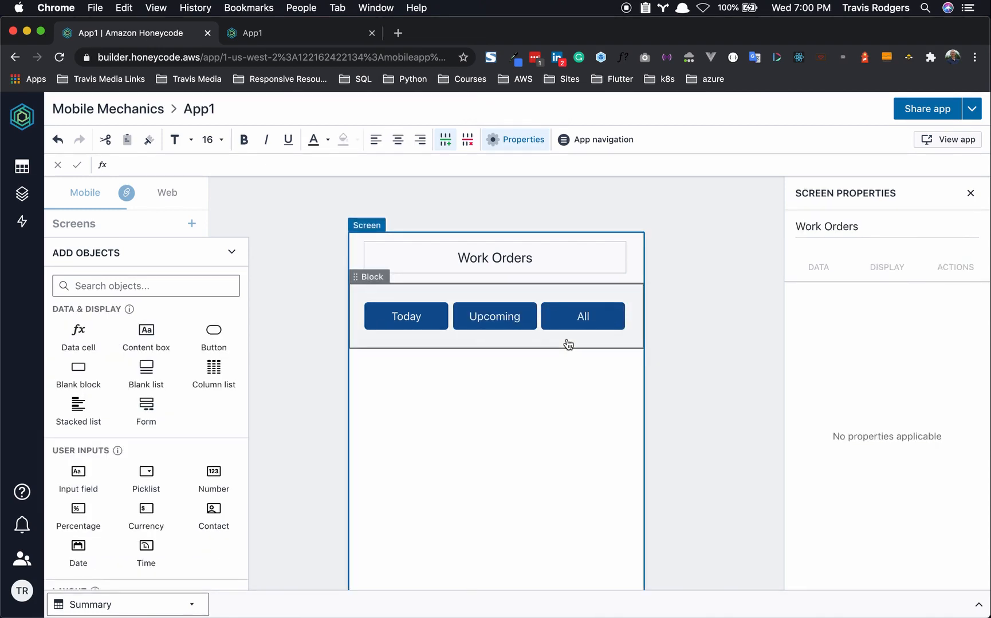
- Resize the buttons so Upcoming is the widest
drag(447, 317, 426, 316)
drag(542, 318, 554, 317)
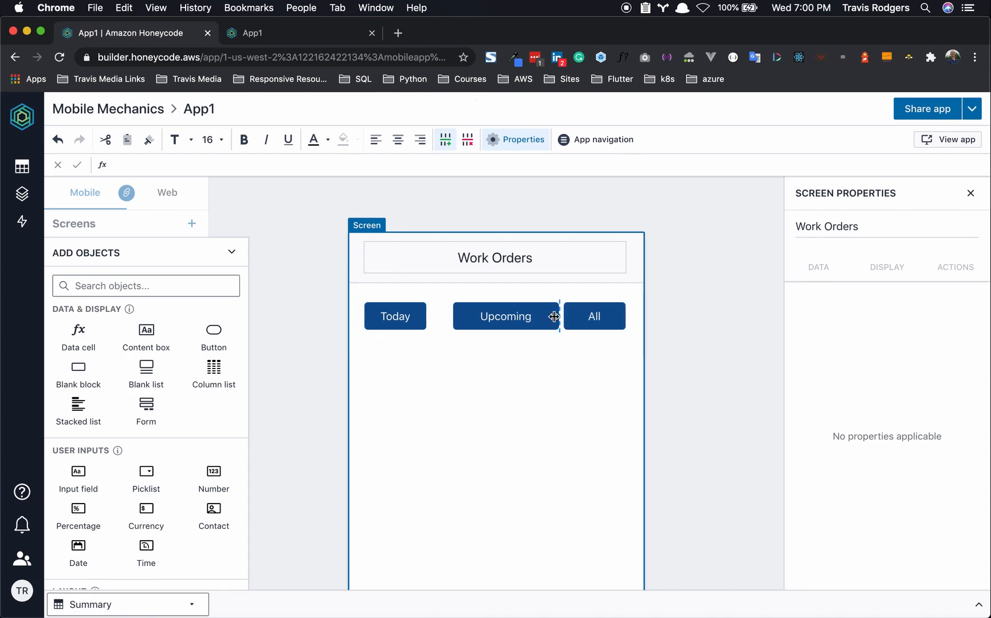
drag(454, 312, 439, 310)
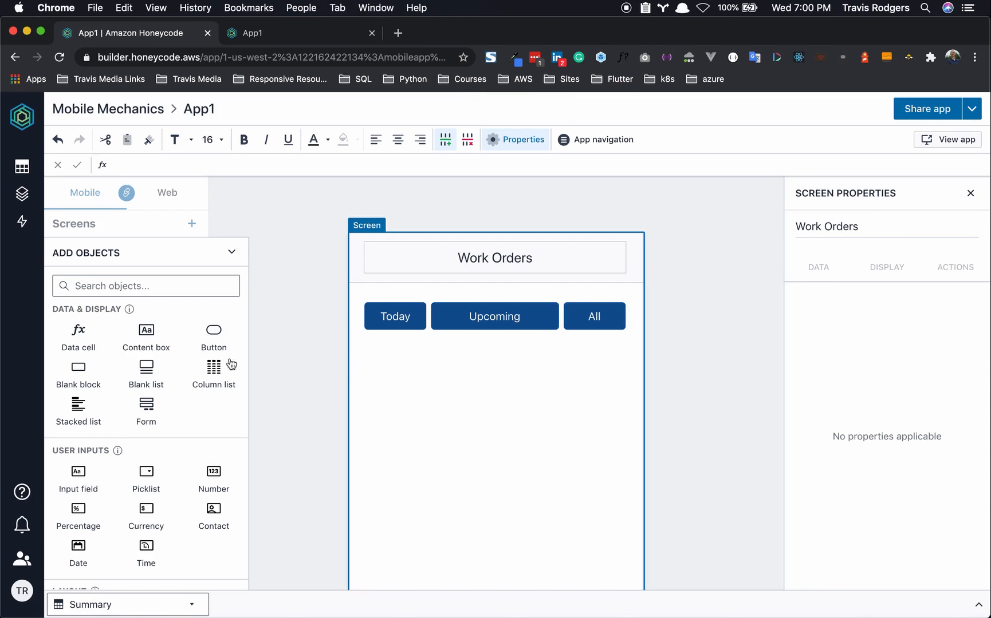
- Insert a stacked list sourced from the WorkOrders table, with a detail screen
click(168, 289)
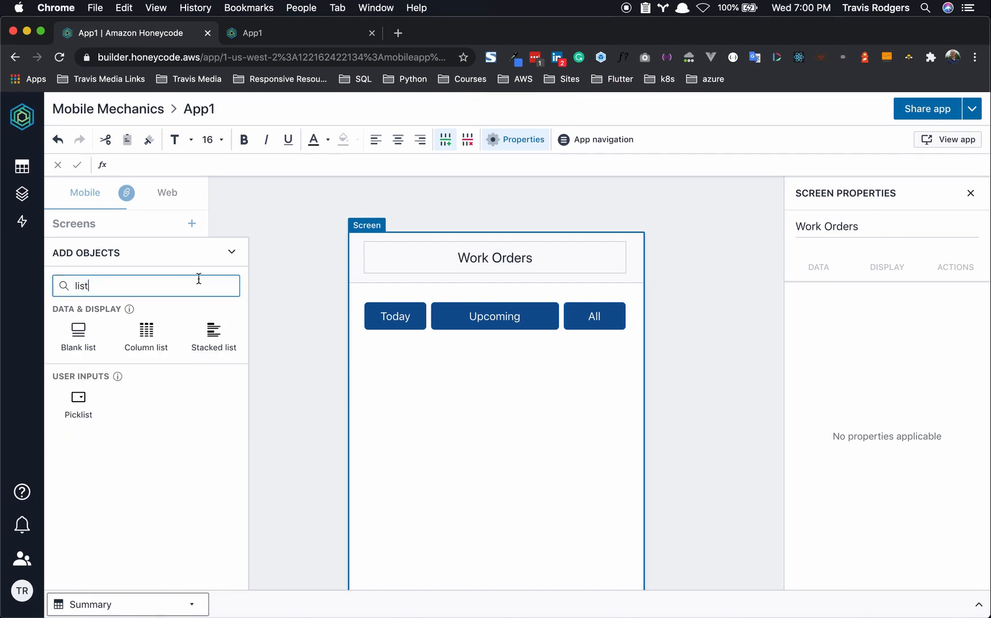
click(214, 334)
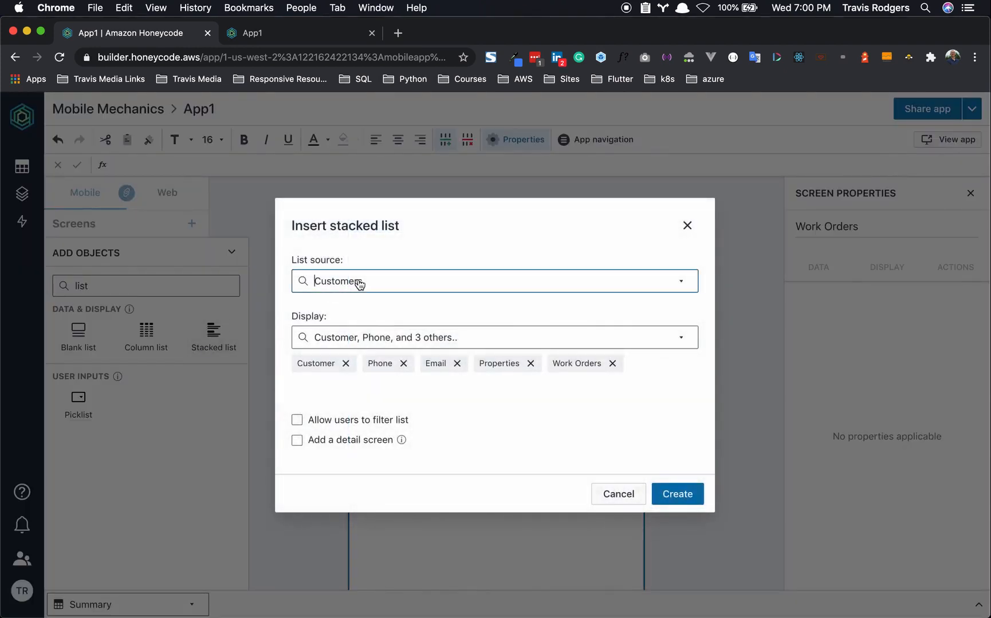
click(358, 283)
click(371, 375)
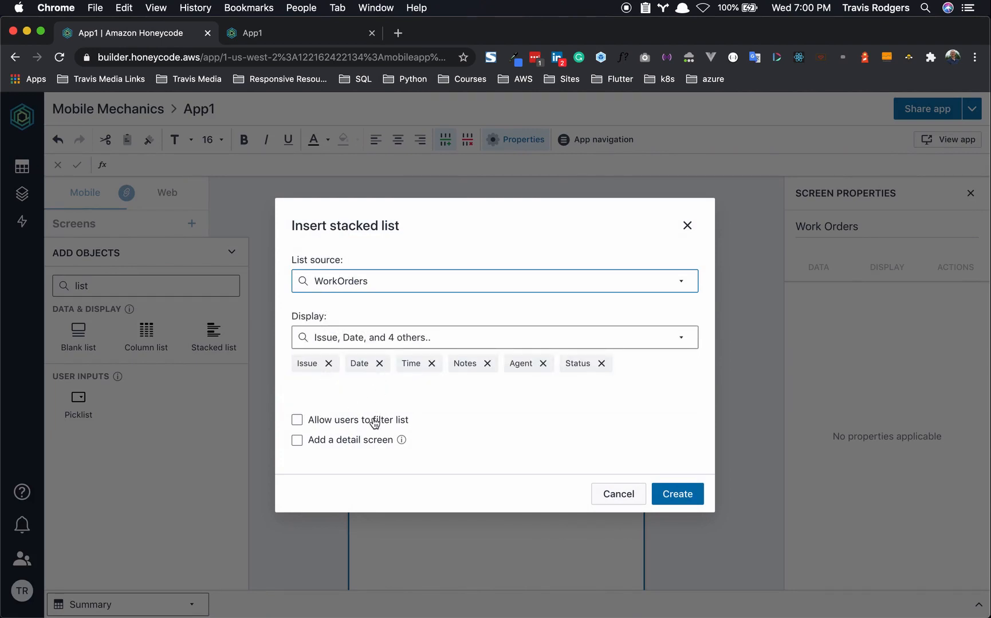
click(298, 441)
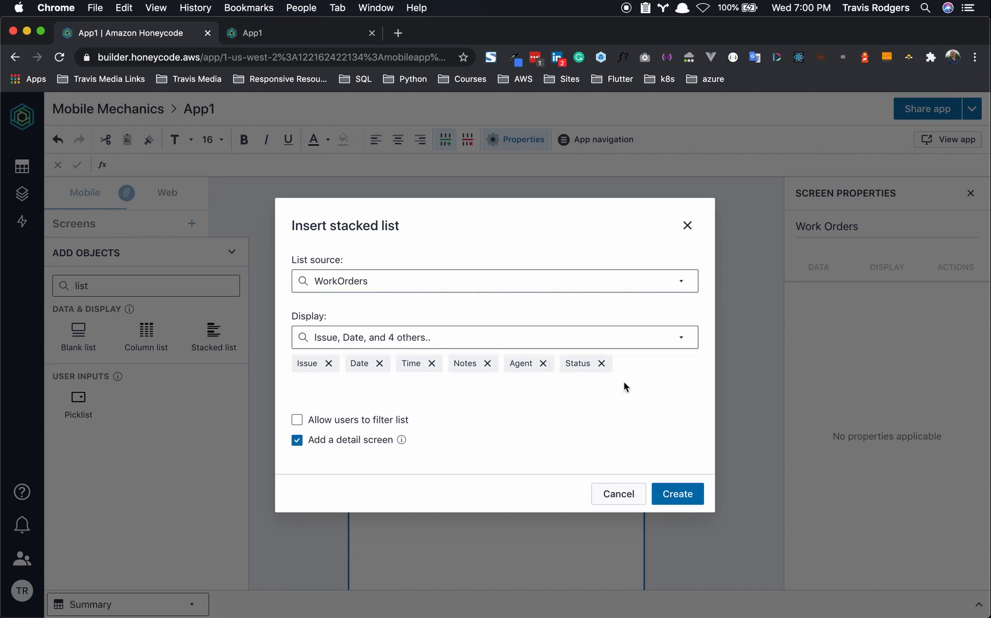
click(684, 496)
- Preview the Work Orders page in the running App1
click(311, 35)
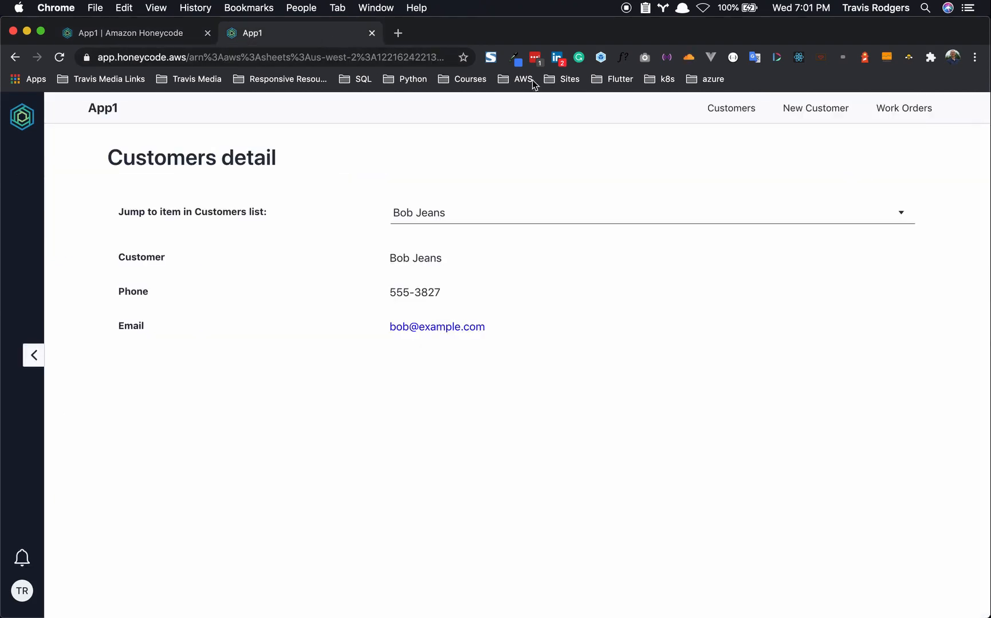
click(910, 118)
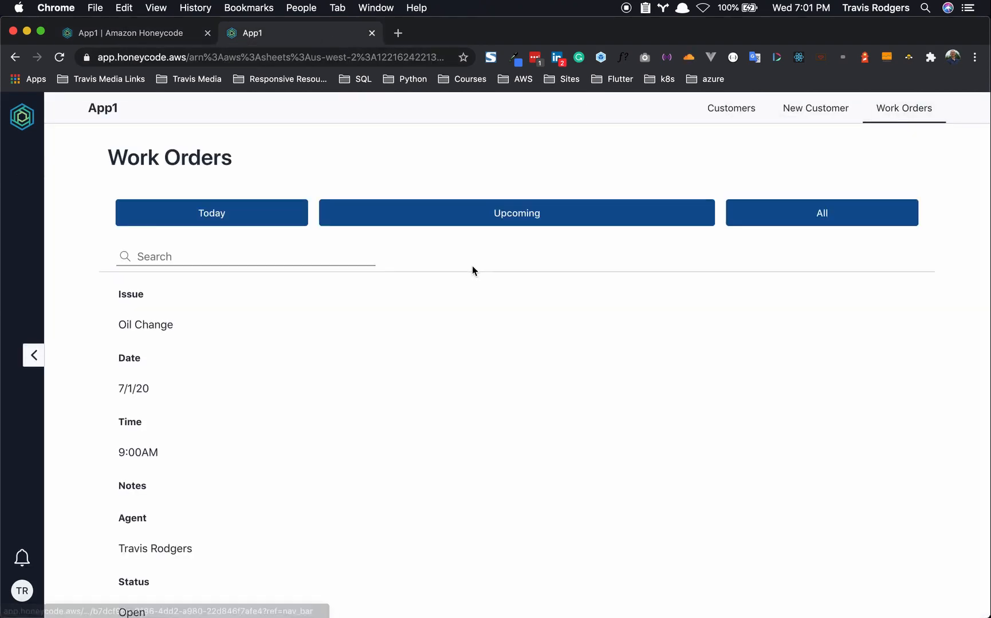
scroll(161, 419, down, 6)
scroll(162, 418, up, 5)
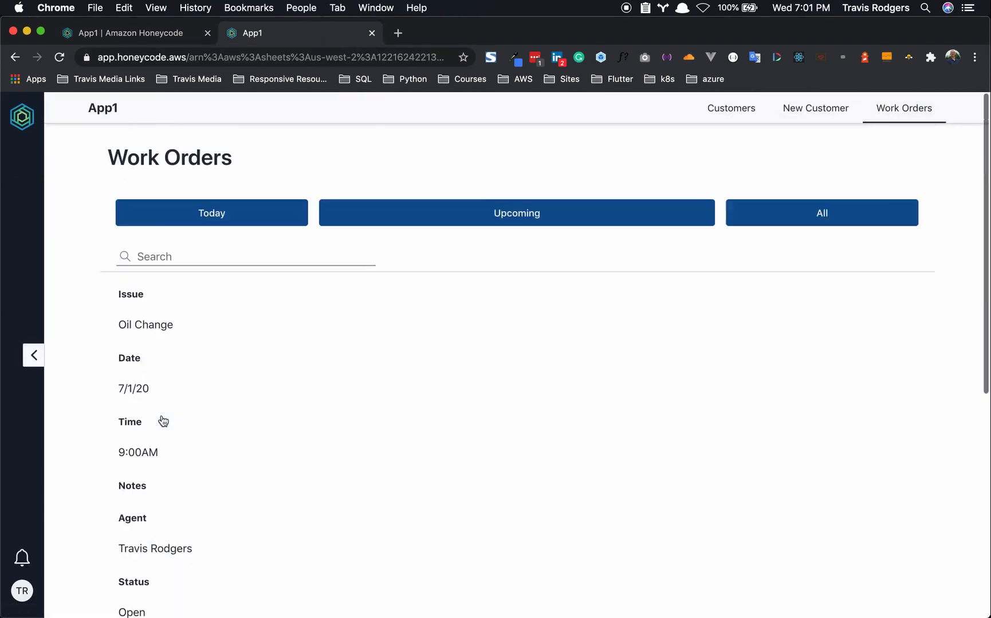
click(145, 32)
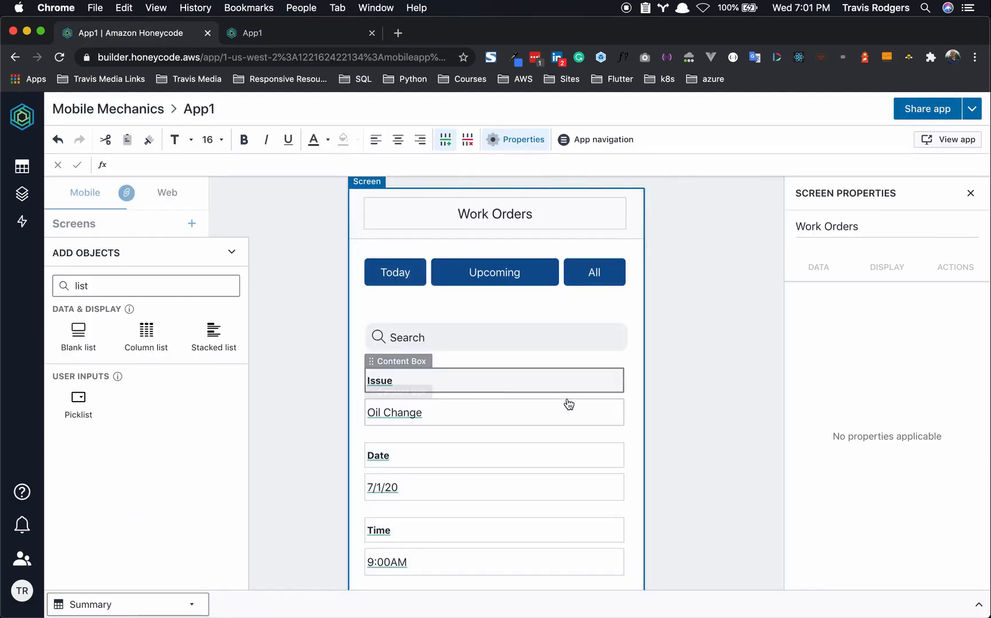
- Narrow the Issue, Date, Time, Notes, Agent and Status label and value boxes to half width
drag(620, 393, 490, 394)
drag(623, 470, 503, 472)
scroll(501, 476, down, 3)
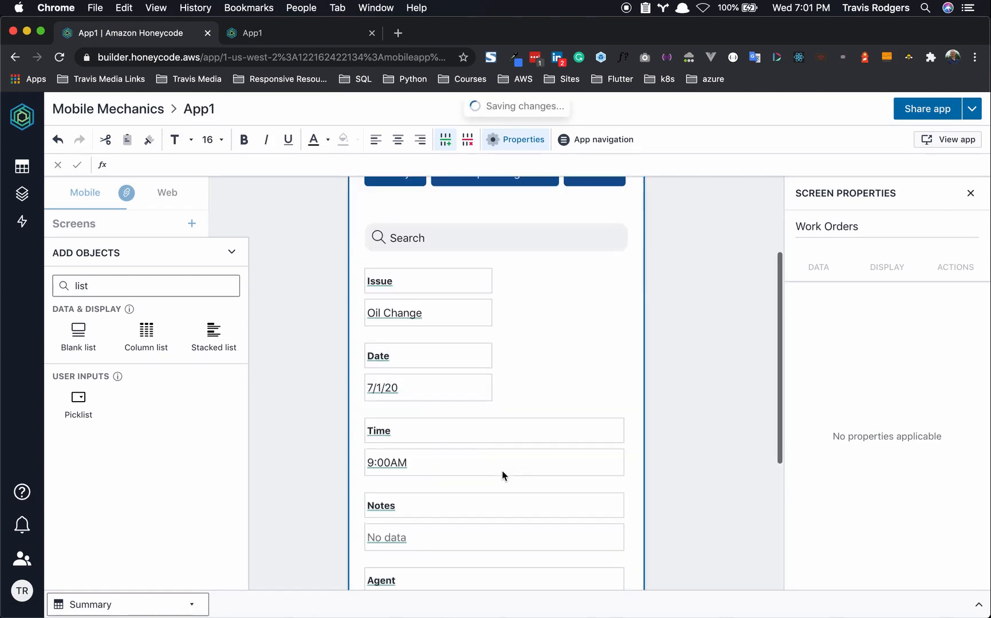
drag(624, 450, 493, 447)
drag(628, 520, 492, 521)
scroll(485, 521, down, 3)
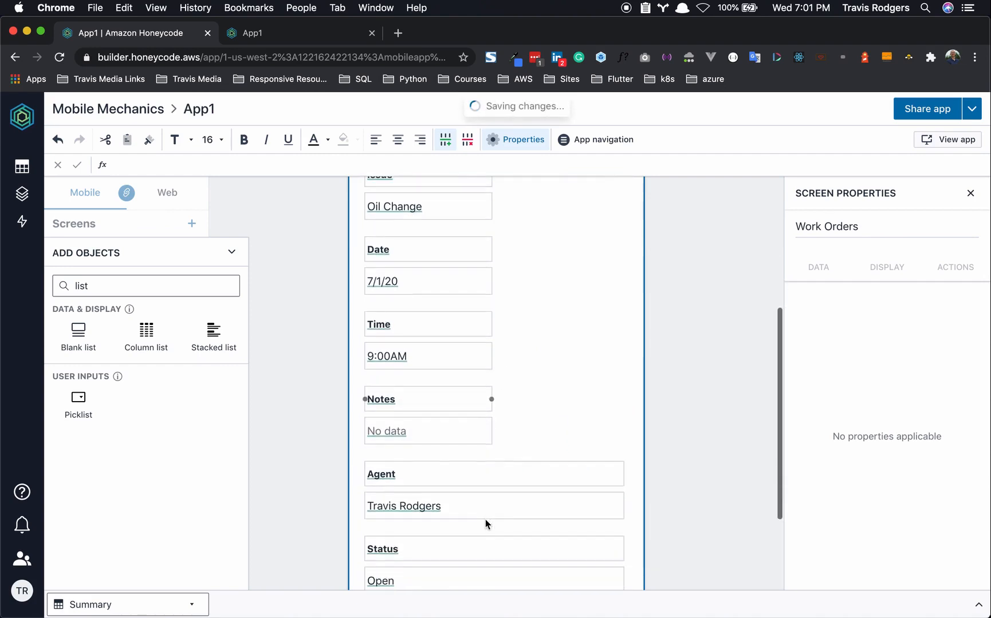
drag(626, 491, 498, 490)
scroll(499, 495, down, 3)
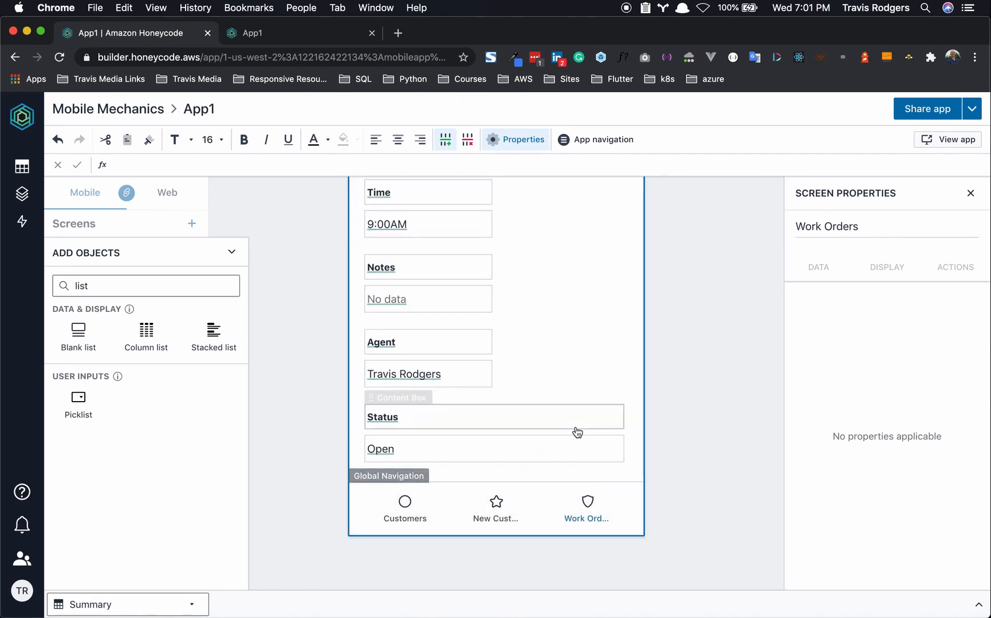
drag(623, 431, 494, 431)
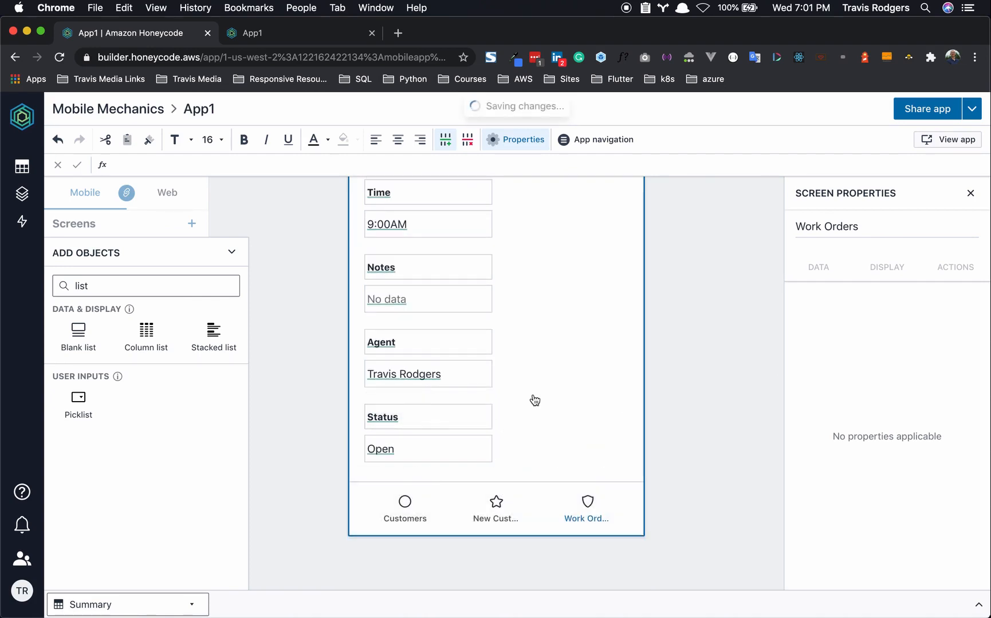
scroll(533, 395, up, 10)
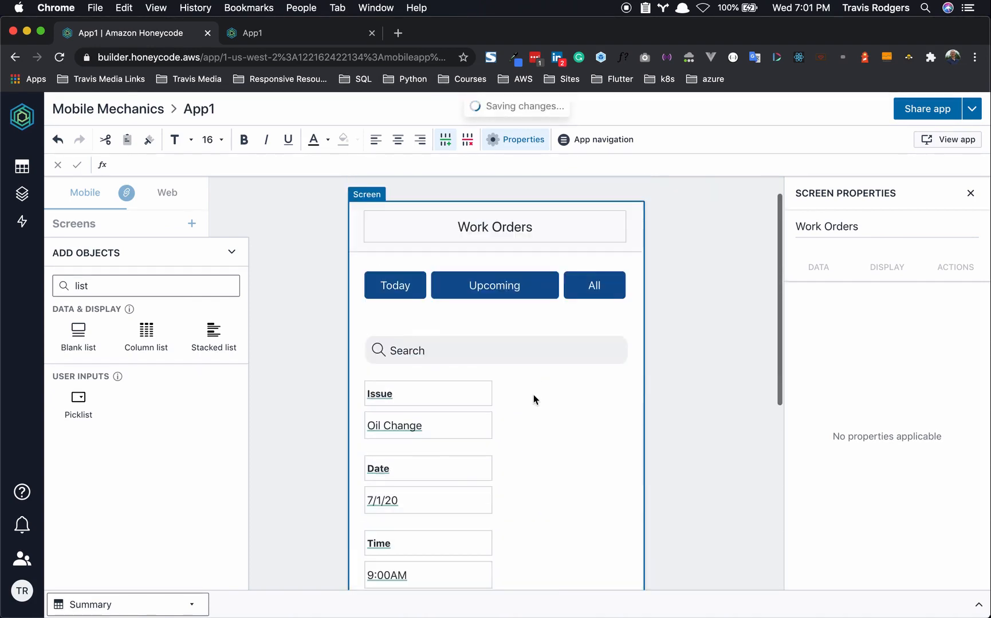
- Move the Date label and 7/1/20 value beside Issue and delete the emptied segment
click(404, 450)
click(420, 444)
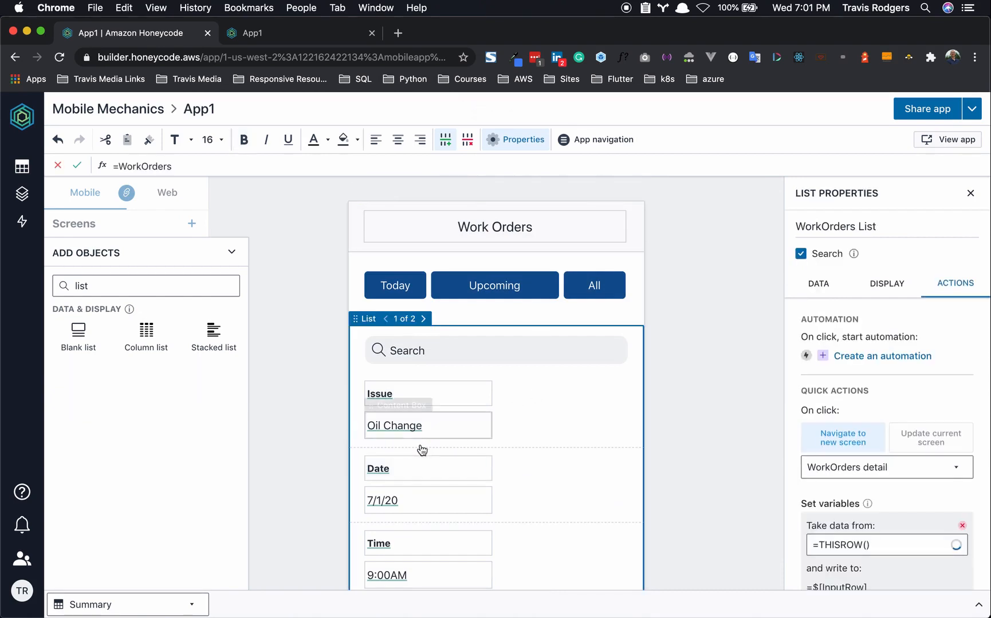
click(420, 445)
click(420, 472)
drag(414, 459, 549, 381)
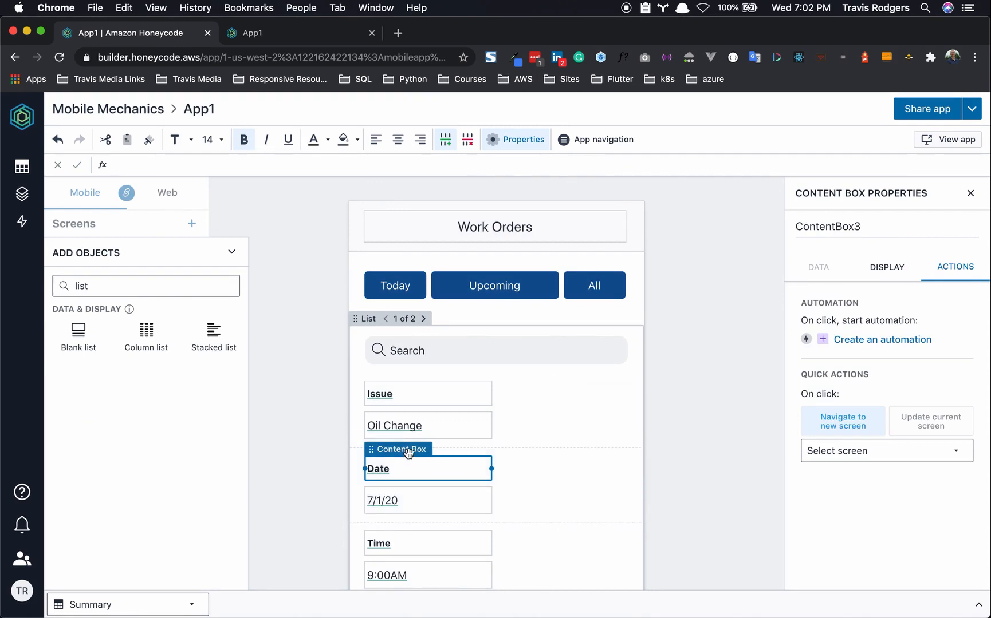
drag(406, 453, 557, 390)
click(421, 467)
drag(422, 450, 549, 419)
scroll(490, 441, down, 2)
click(485, 407)
key(Delete)
- Move Notes beside Time and Status beside Agent, then delete the leftover empty segments
click(425, 475)
drag(414, 460, 539, 429)
click(432, 475)
scroll(499, 438, down, 3)
click(449, 460)
drag(422, 442, 544, 403)
click(434, 465)
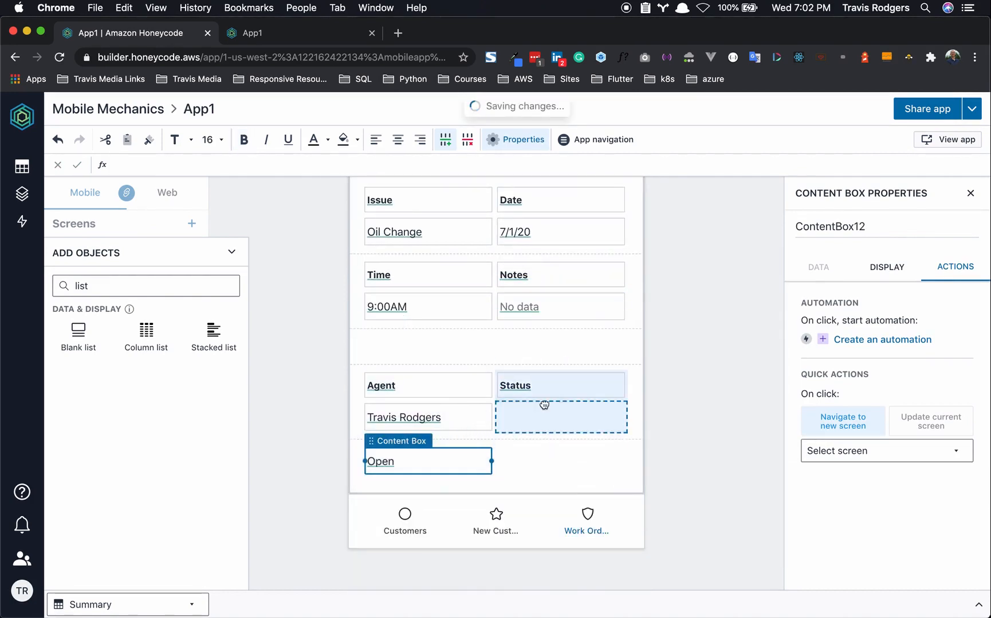
click(510, 355)
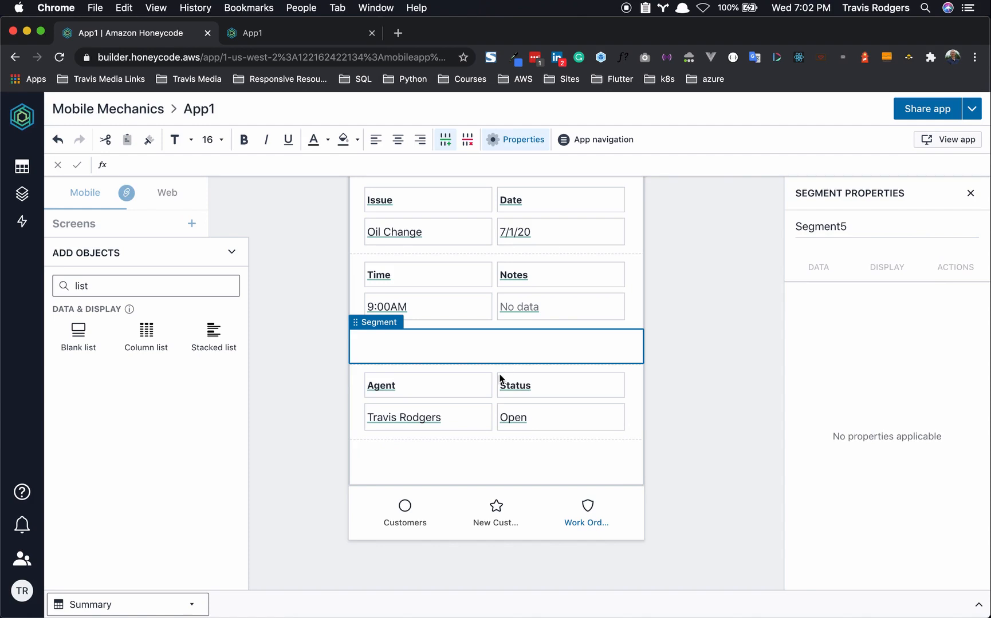
key(Delete)
click(485, 453)
key(Delete)
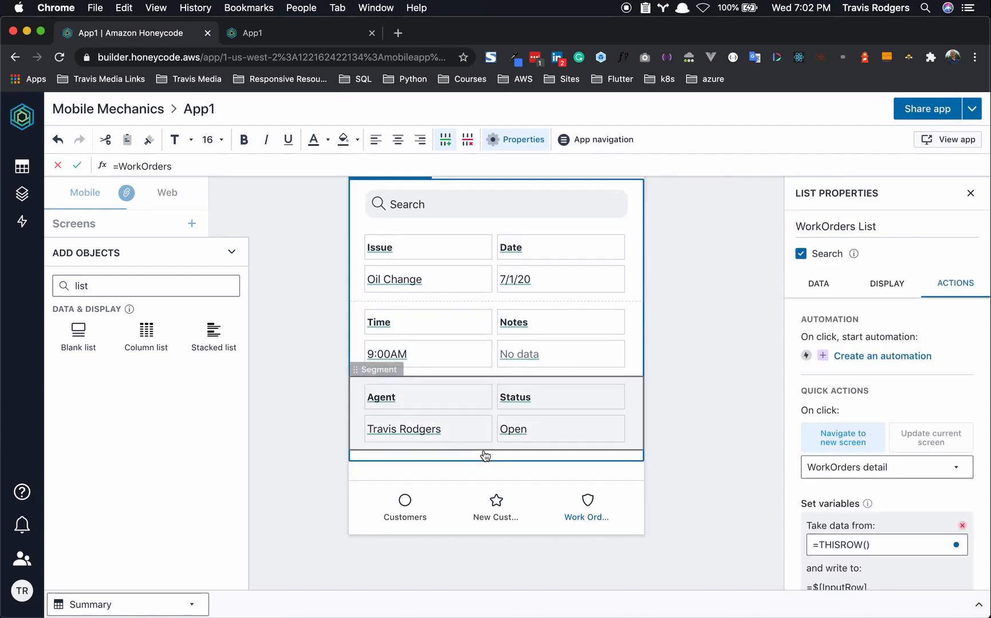
click(308, 385)
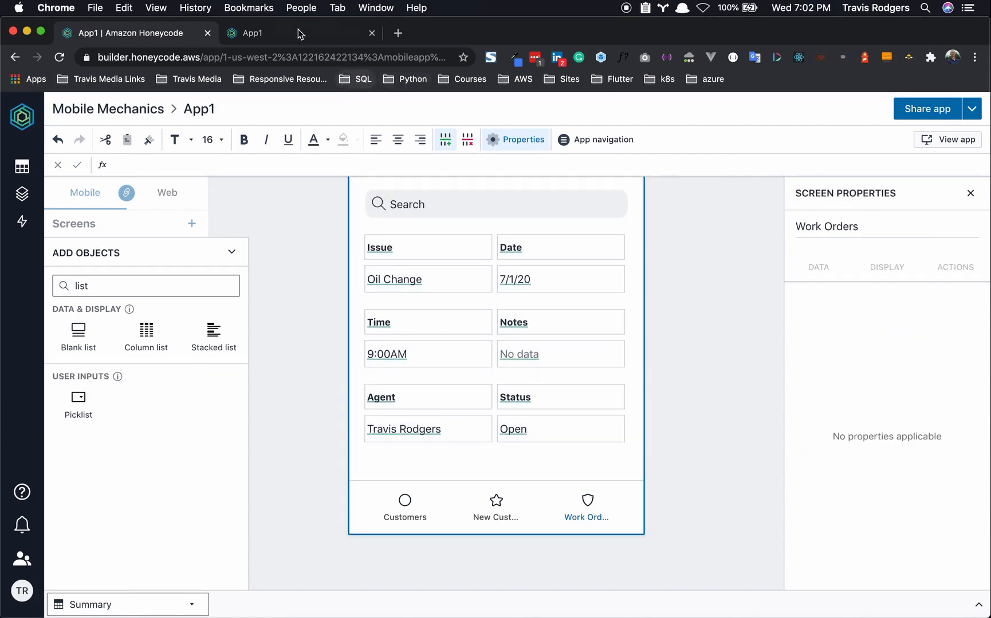
- Scroll the App1 preview to check the two-column Oil Change and Flat Tire records
click(298, 30)
scroll(250, 351, down, 2)
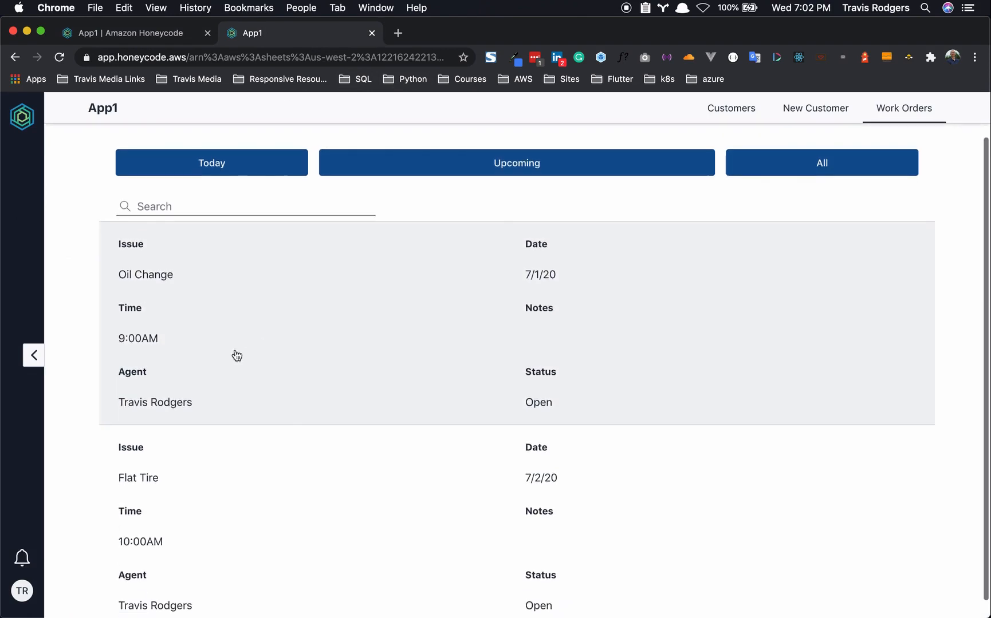
scroll(219, 320, down, 1)
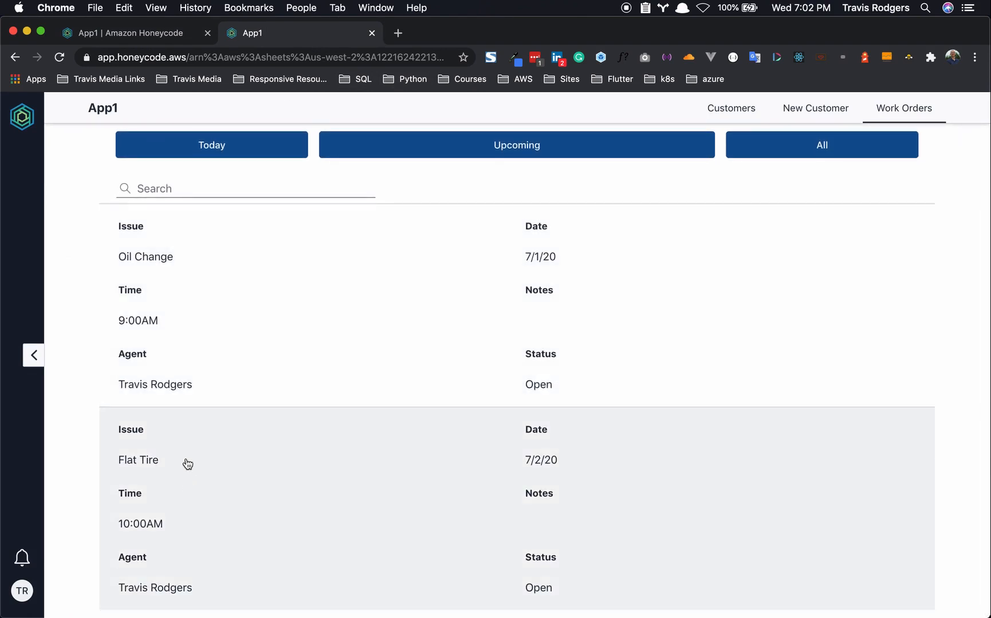
scroll(232, 265, up, 3)
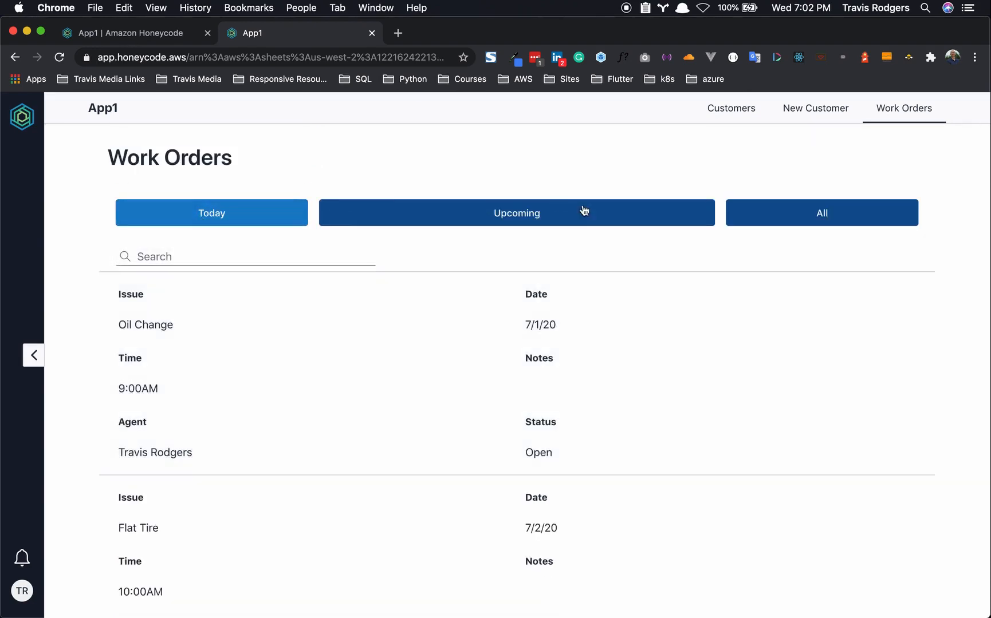
- Back in the builder, turn off Search in the Work Orders list's properties
click(152, 39)
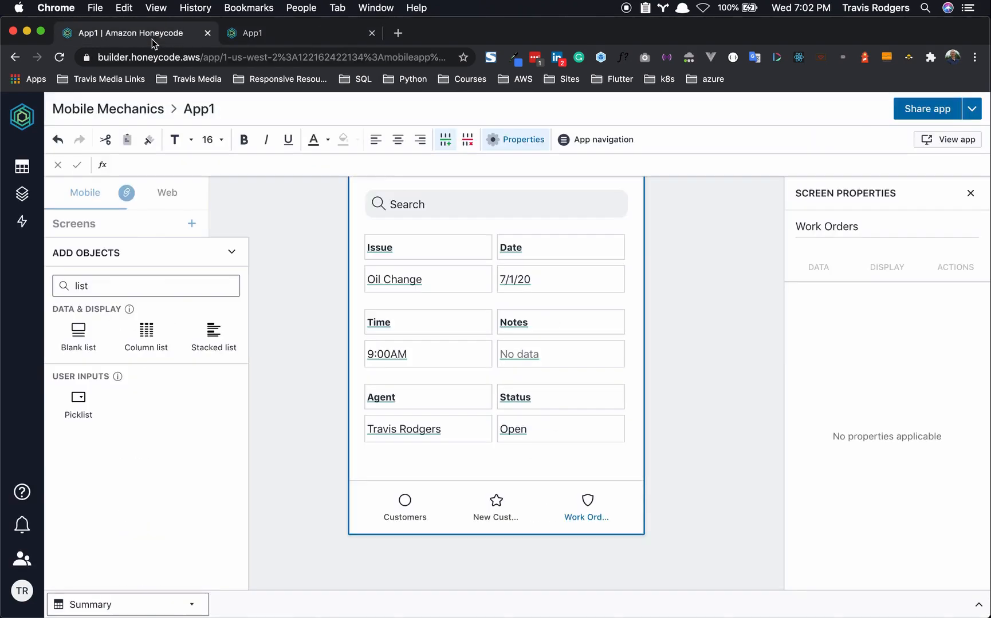
scroll(585, 293, up, 3)
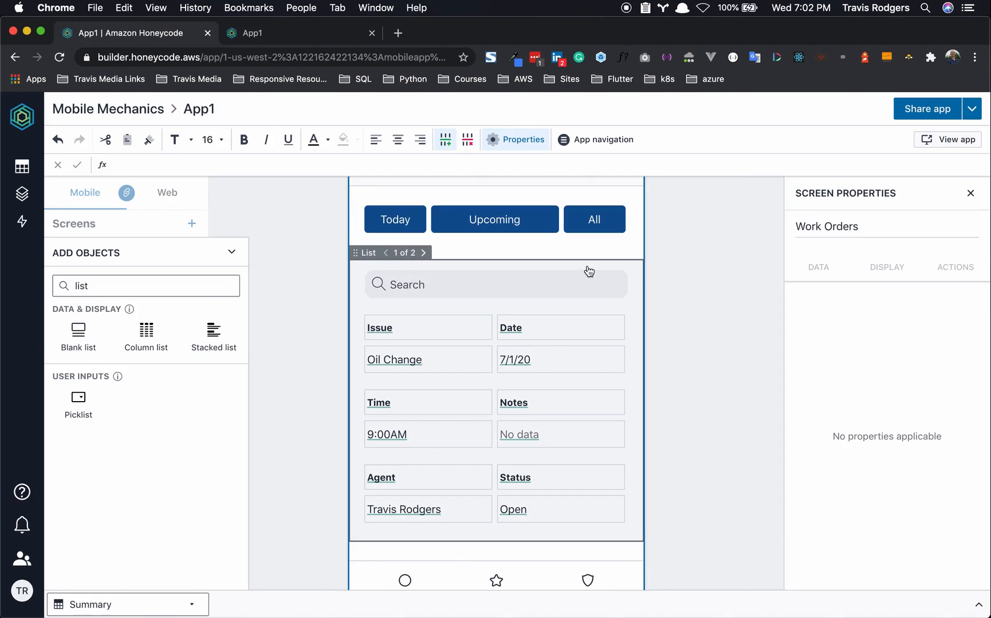
click(586, 272)
click(806, 256)
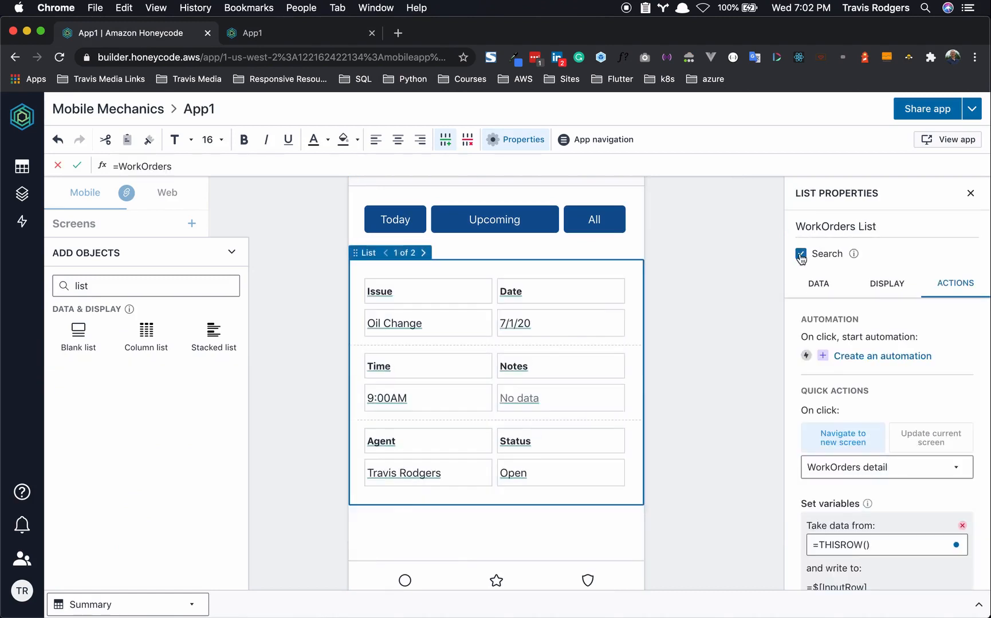
click(720, 293)
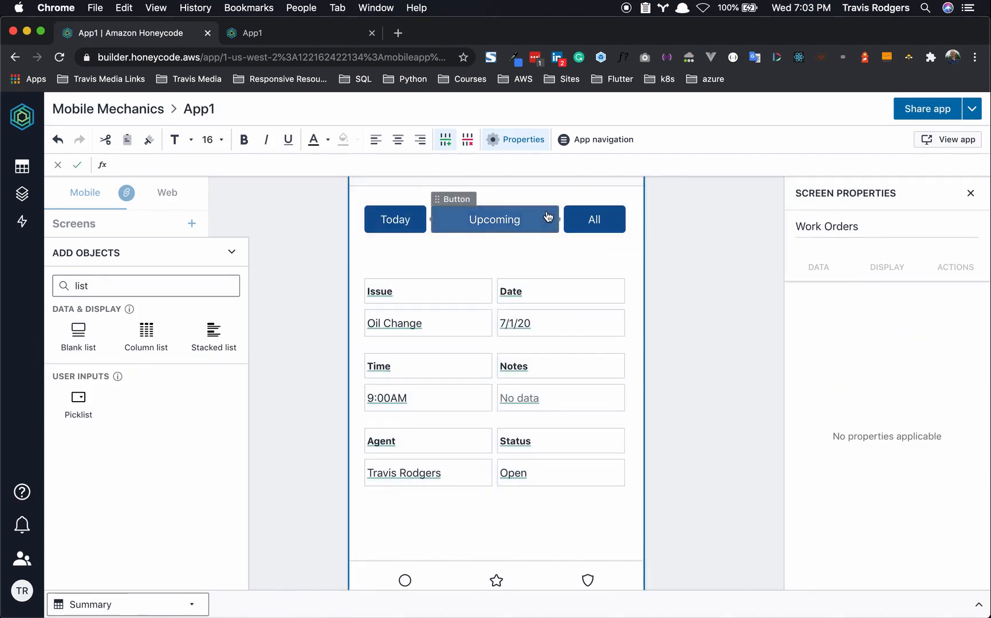
scroll(548, 216, up, 1)
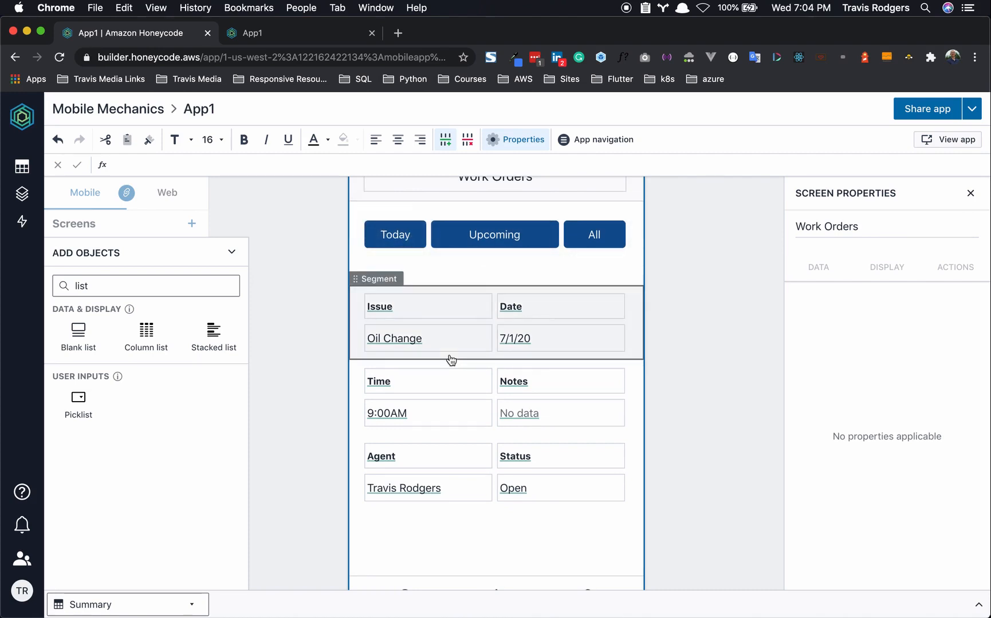
click(640, 248)
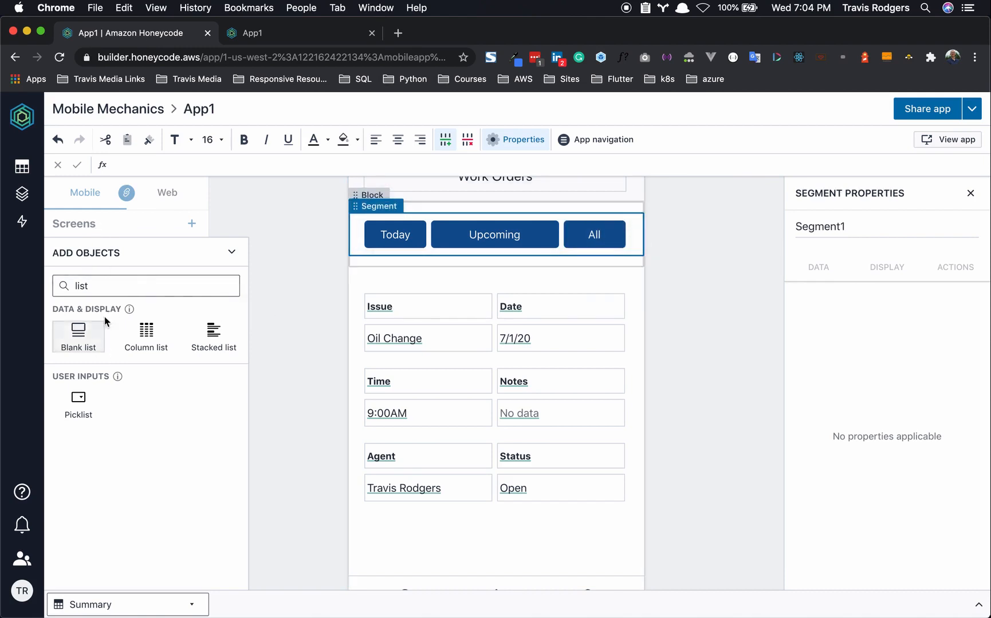
- Add a Data cell below the All button, name it WorkOrdersCriteria, and make it a Variable
double_click(111, 292)
key(BackSpace)
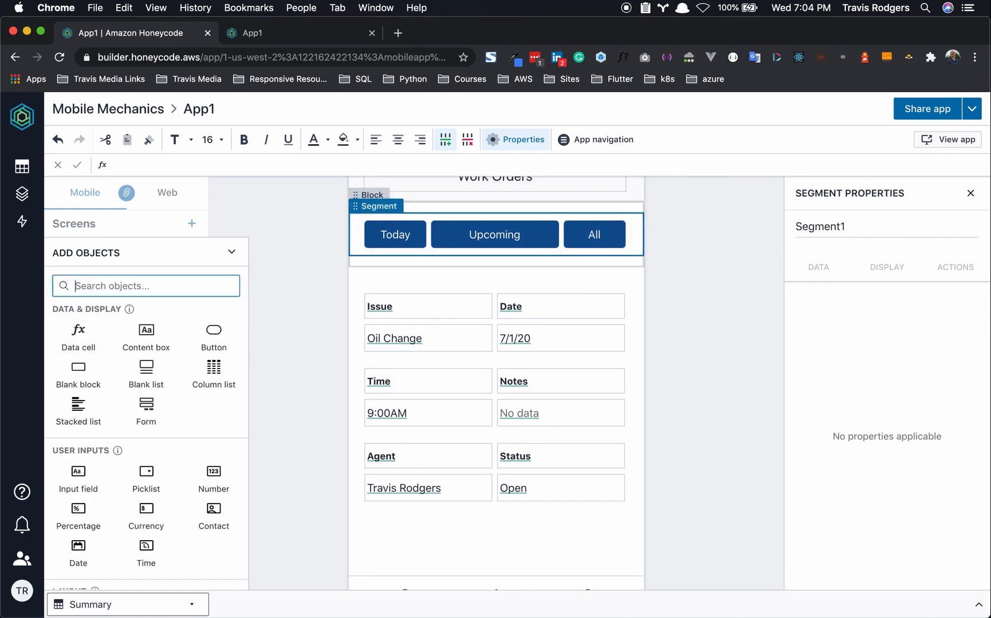
click(78, 338)
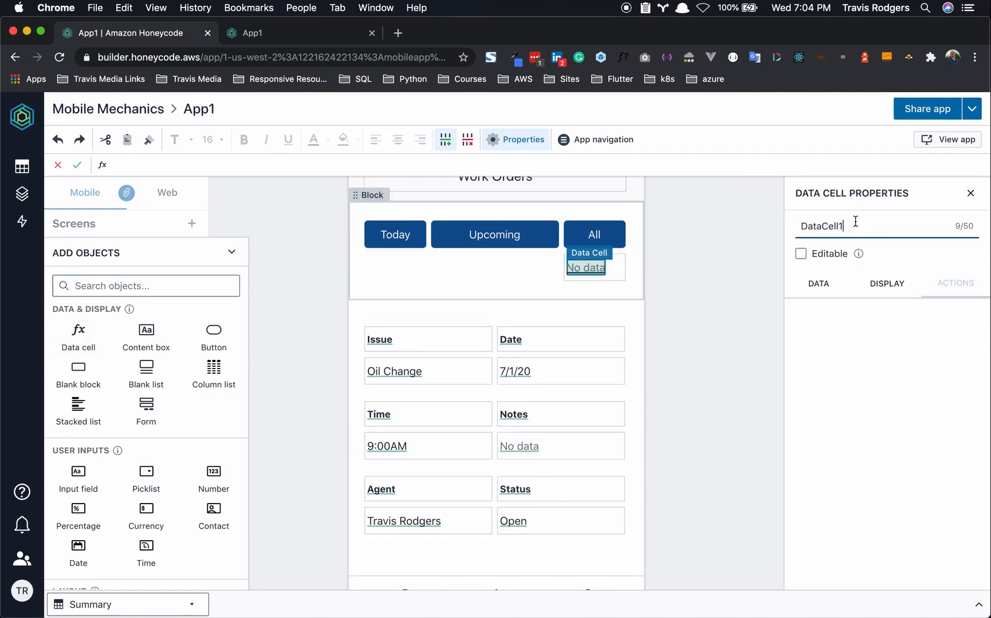
key(BackSpace)
key(BackSpace)
key(BackSpace)
key(BackSpace)
key(BackSpace)
key(BackSpace)
key(BackSpace)
text(DataCell1Work)
key(BackSpace)
key(BackSpace)
key(BackSpace)
key(BackSpace)
key(BackSpace)
key(BackSpace)
key(BackSpace)
key(BackSpace)
text(WorkOrdersCriteria)
click(818, 285)
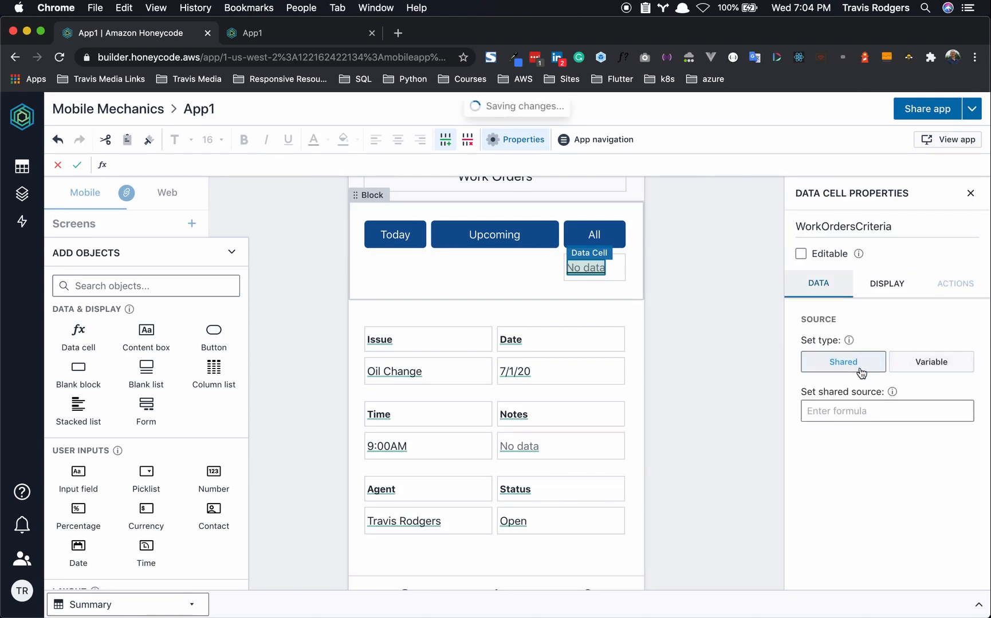
click(934, 365)
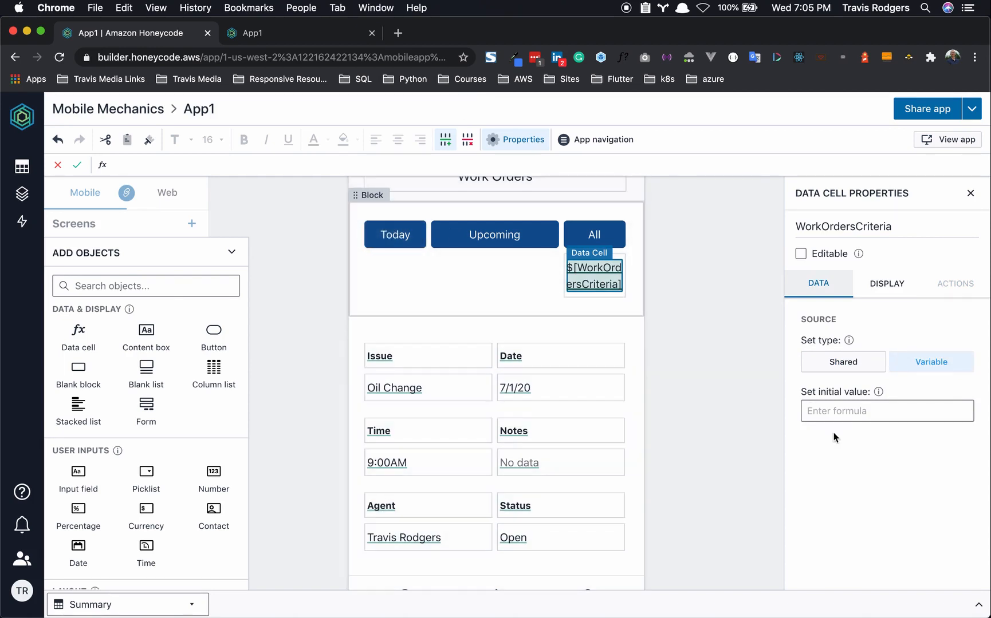
- Give WorkOrdersCriteria the initial value =FINDROW(Summary), which shows TODAY
click(840, 408)
text(=Fin)
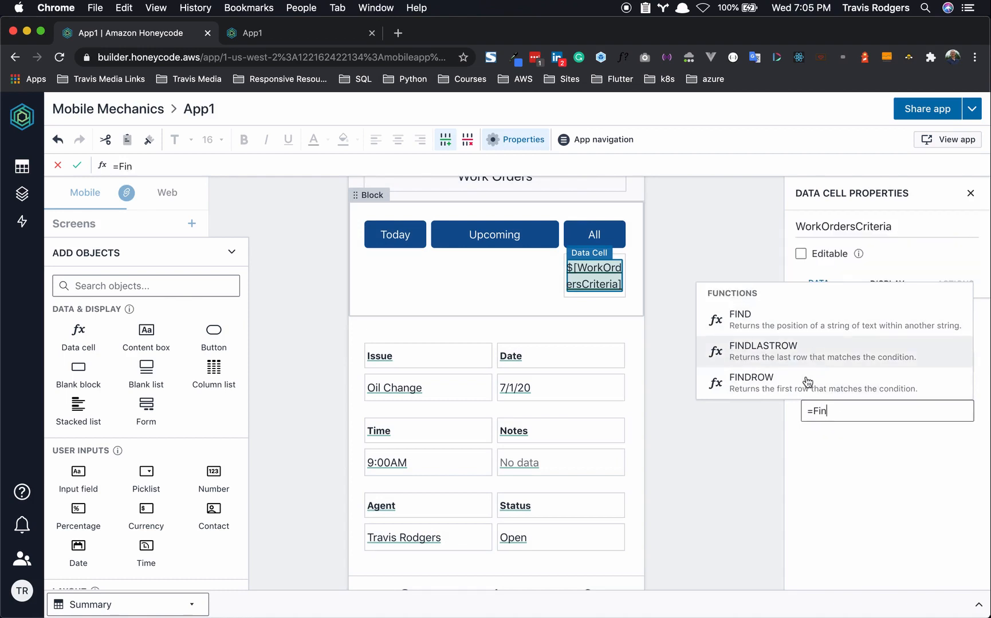
click(808, 383)
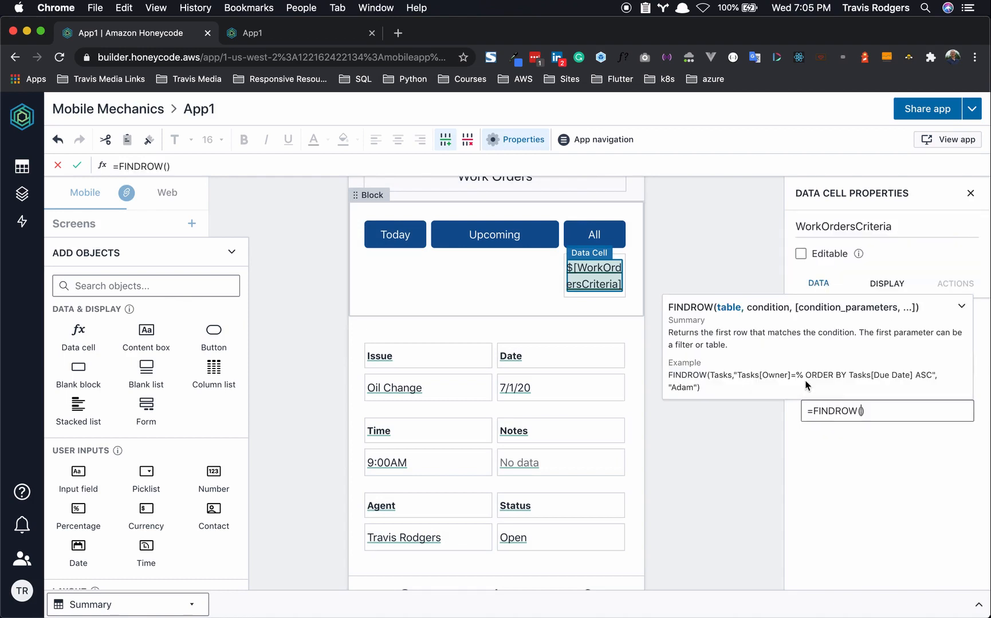
text(Summary)
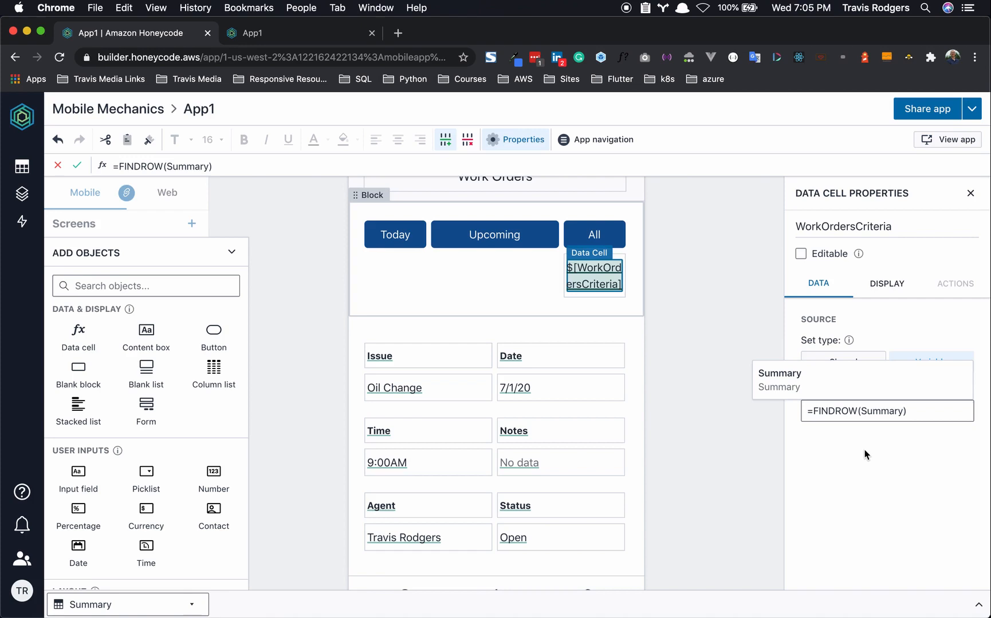
key(Return)
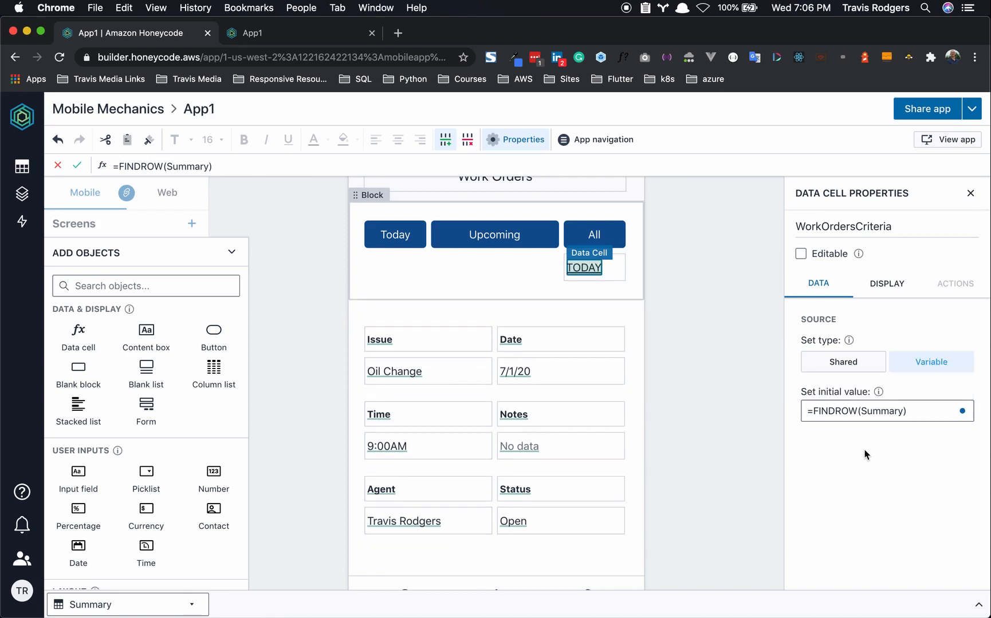
click(846, 411)
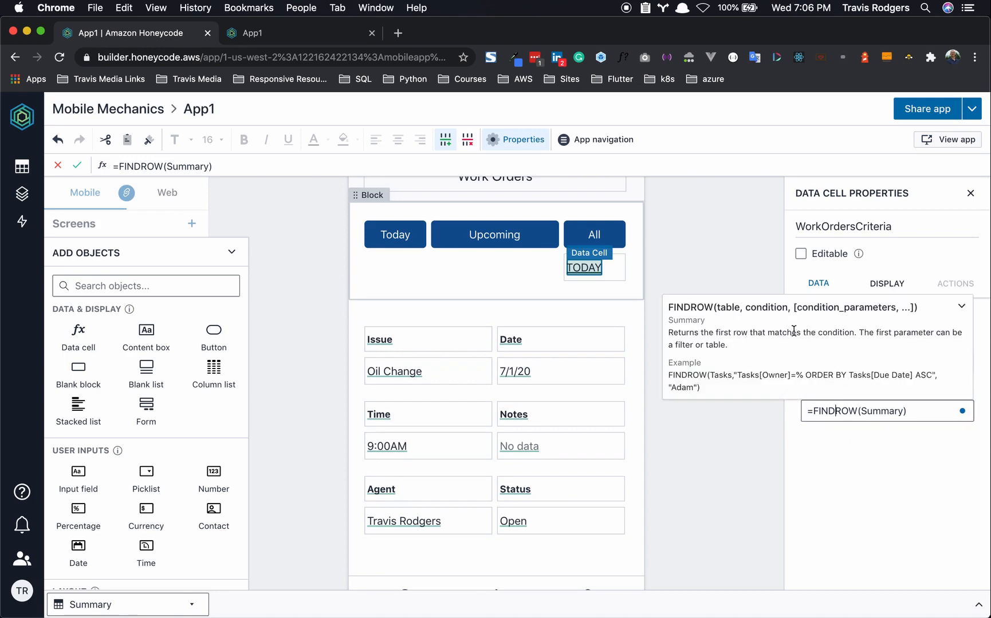
click(669, 307)
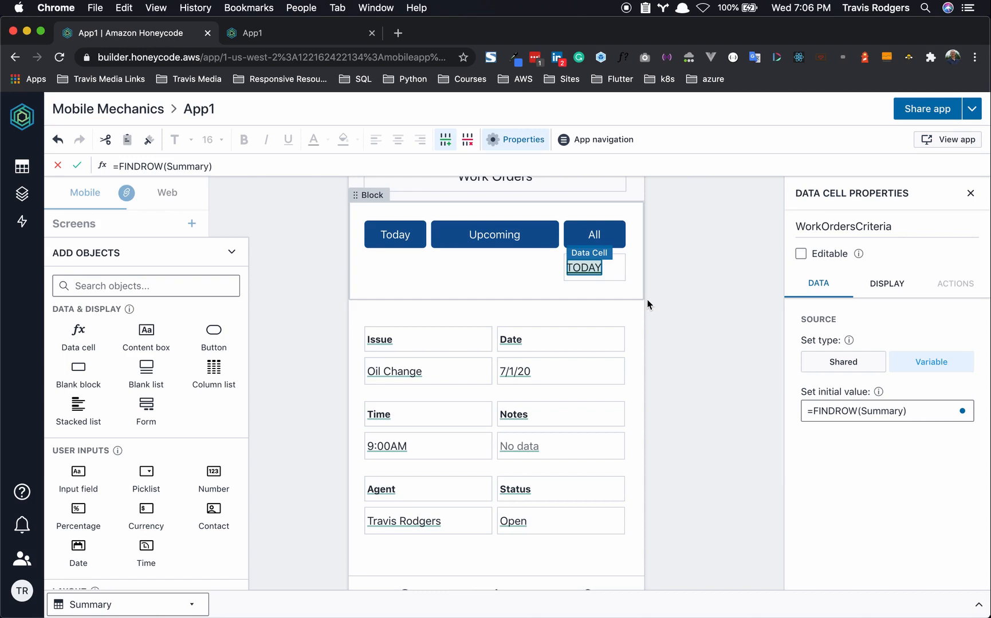
- Hide the content box holding the data cell by setting its visibility to =FALSE
click(887, 289)
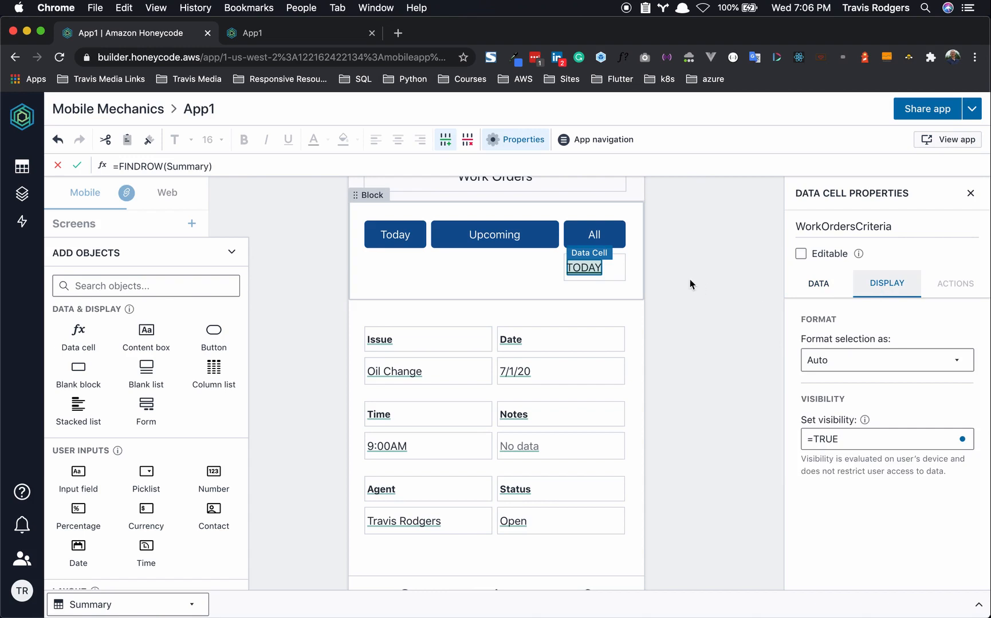
click(620, 273)
click(828, 342)
drag(815, 342, 869, 343)
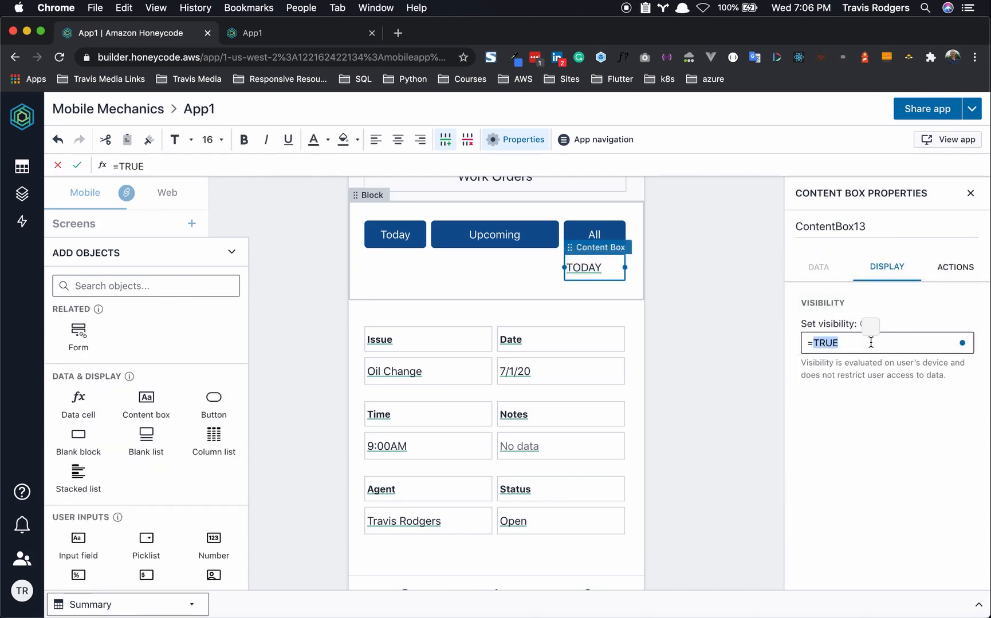
text(FA)
click(879, 409)
click(682, 352)
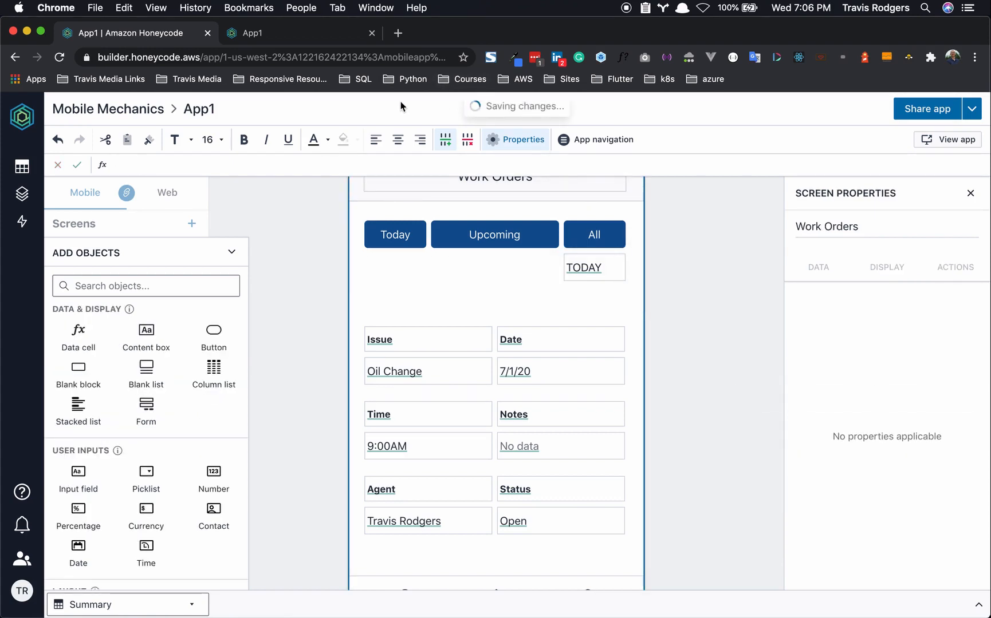
click(298, 32)
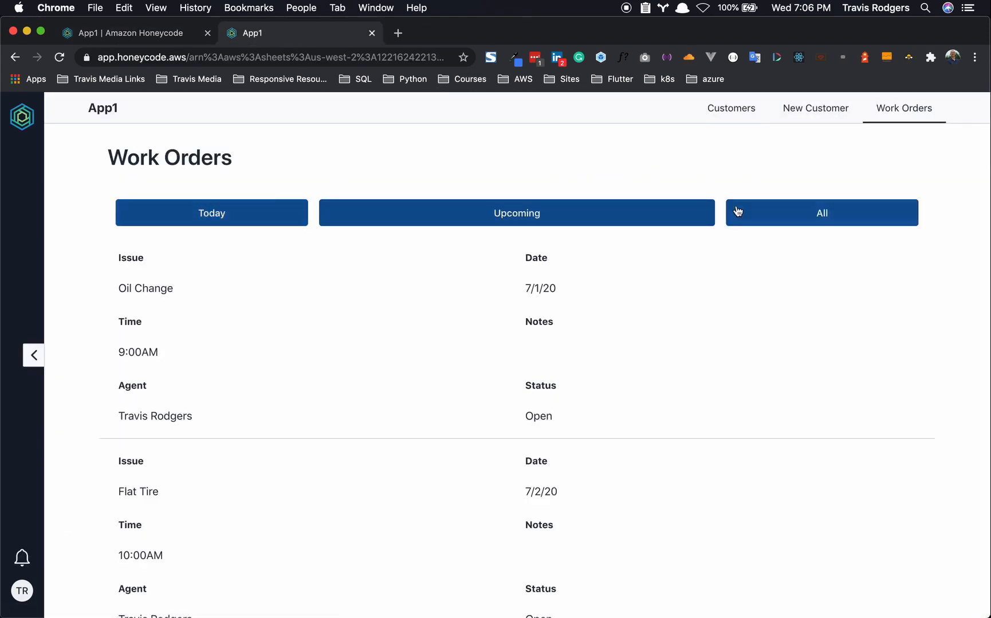
click(182, 36)
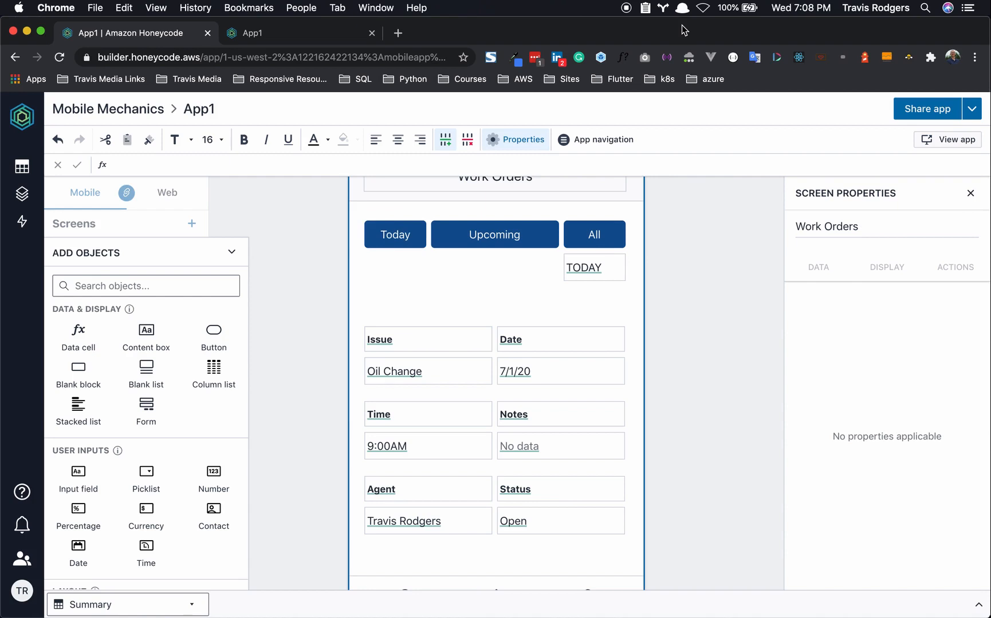
- Copy and paste the Today, Upcoming and All buttons into a second row below the originals
click(416, 243)
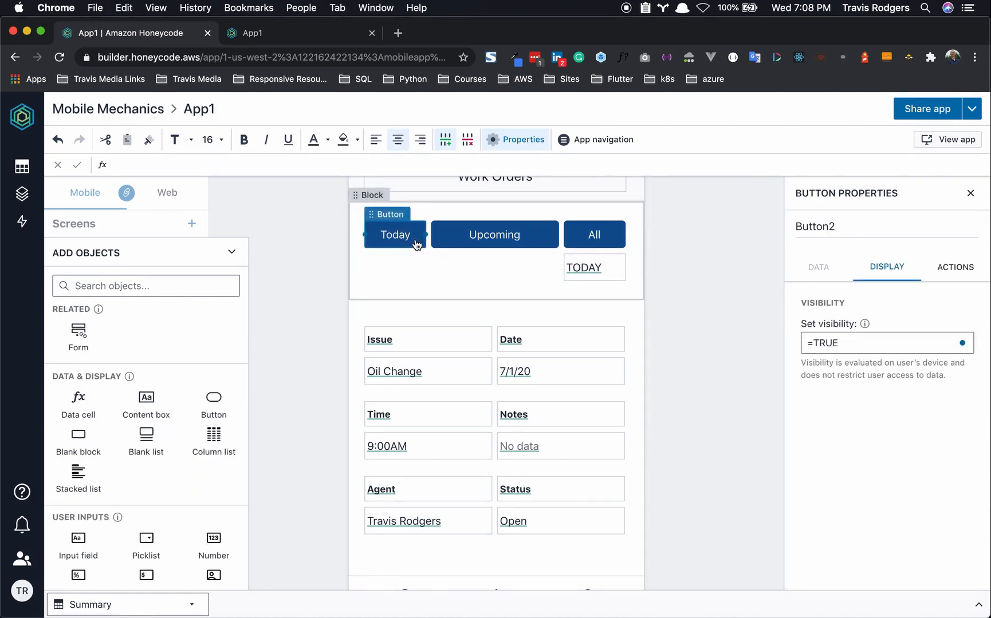
key(super+v)
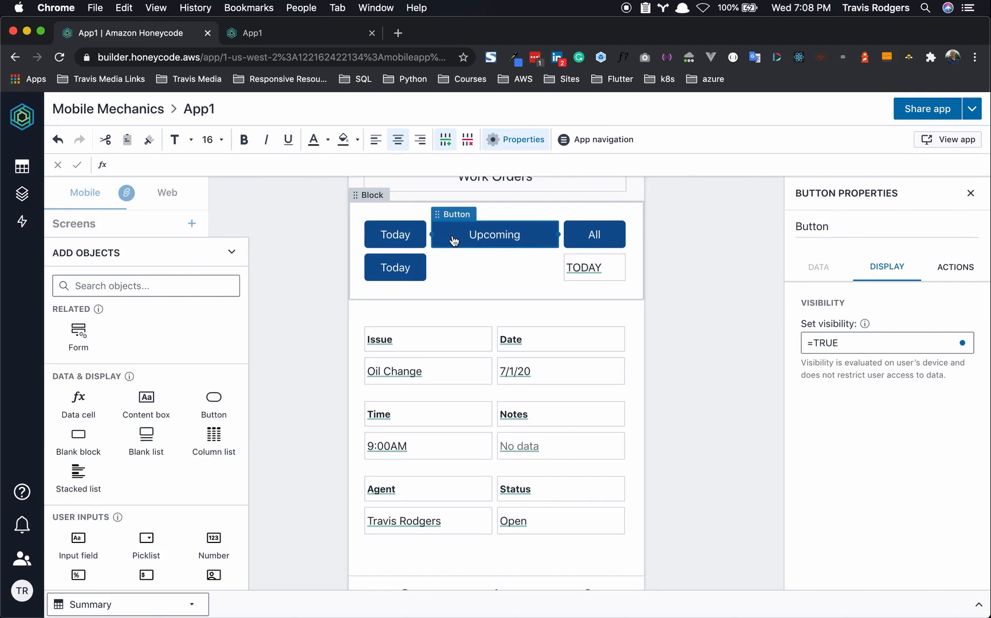
key(super+v)
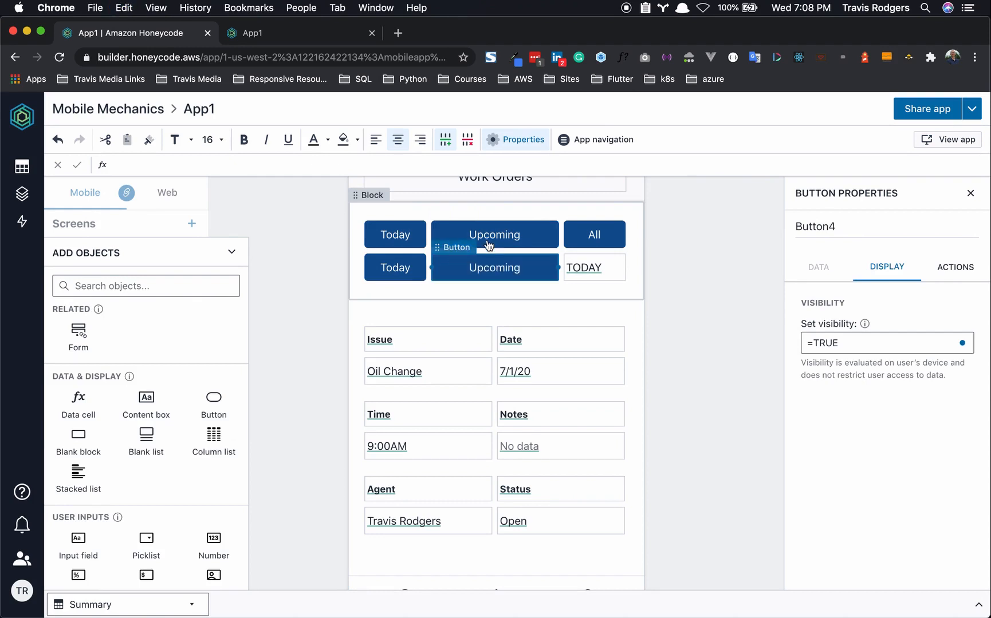
click(579, 237)
key(super+c)
key(super+v)
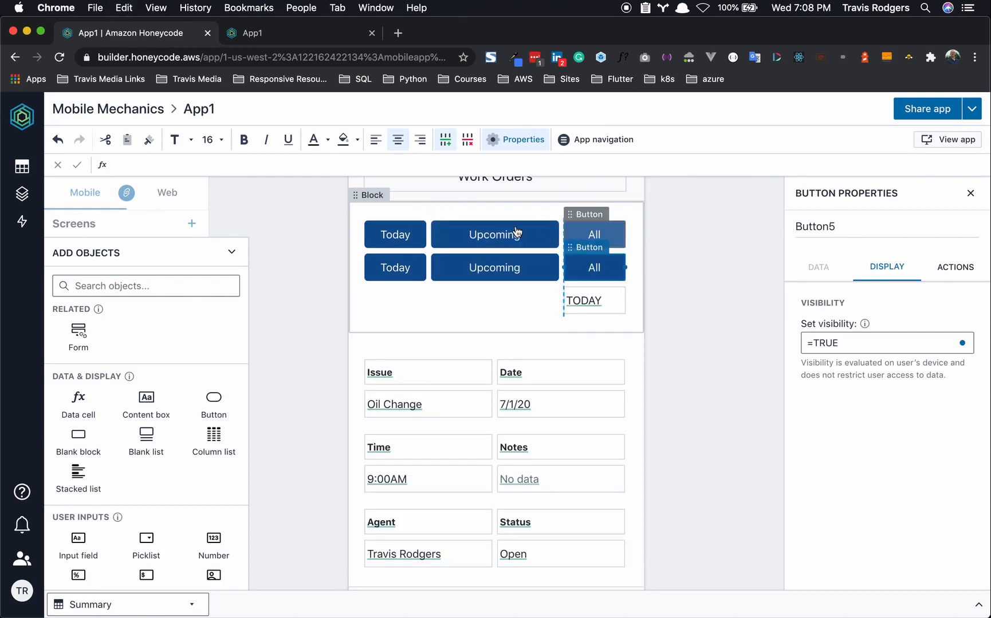
click(412, 235)
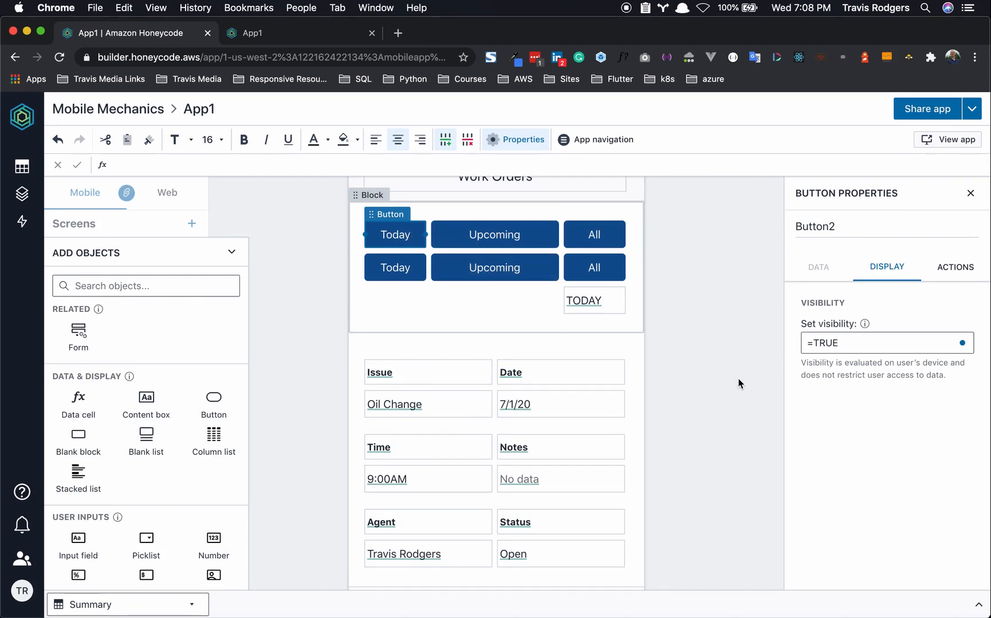
click(851, 342)
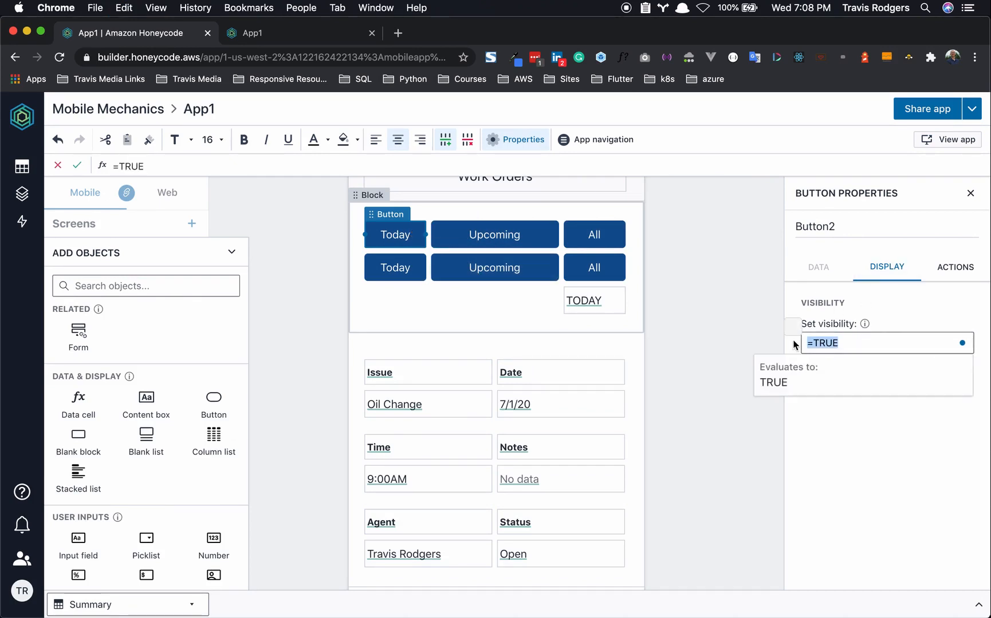
- Set the top-row Today button's visibility to =$[WorkOrdersCriteria]="Today" and copy the formula
text(=)
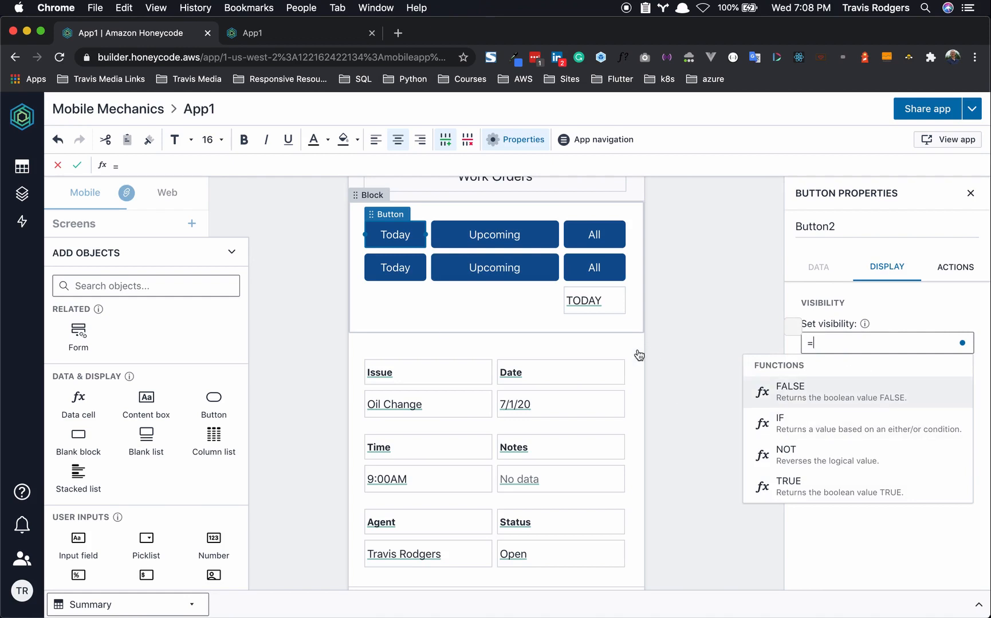
click(590, 304)
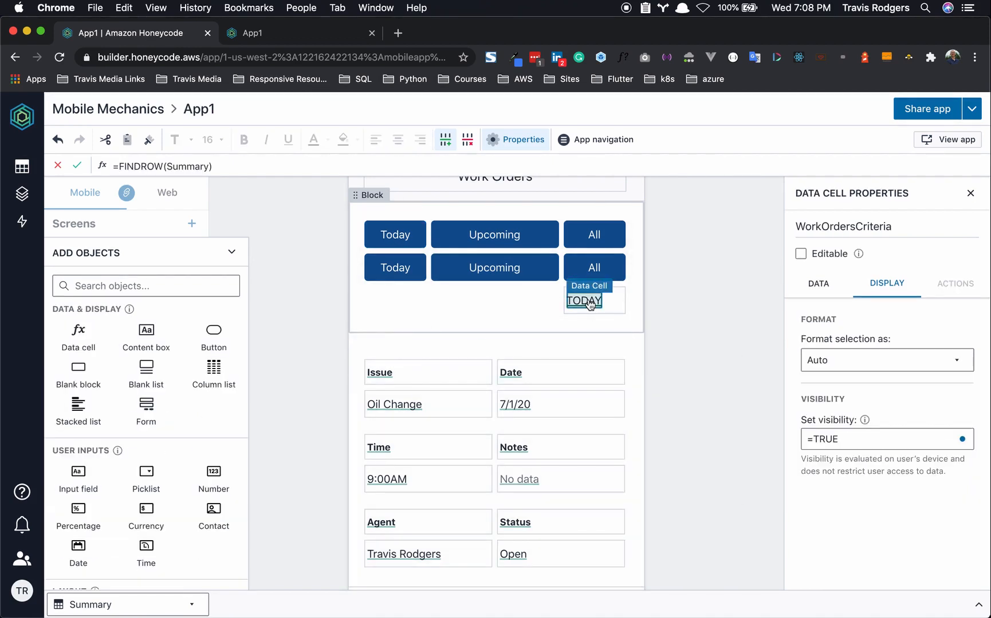
click(396, 232)
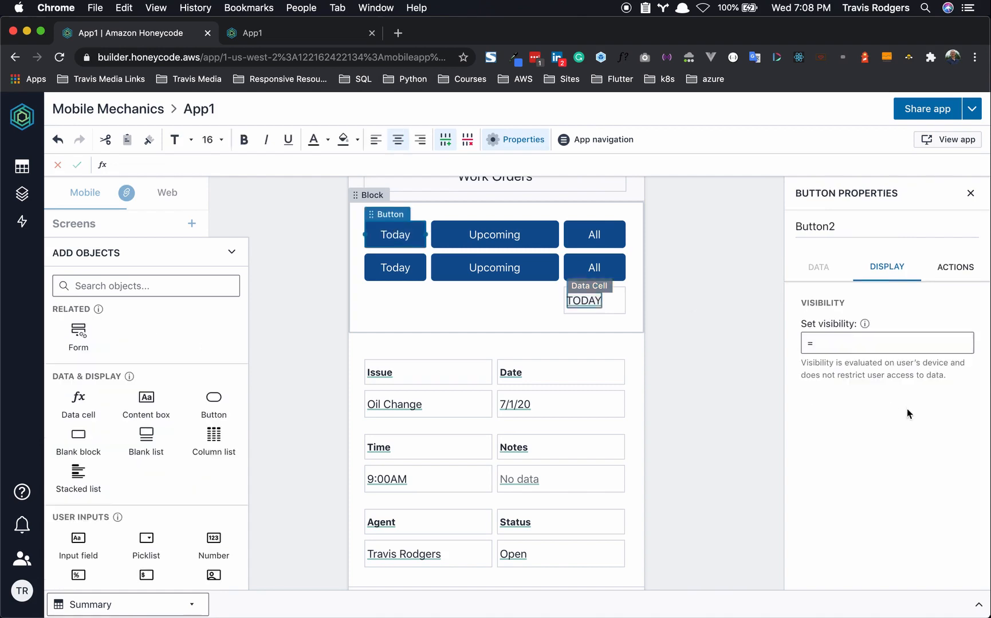
click(852, 345)
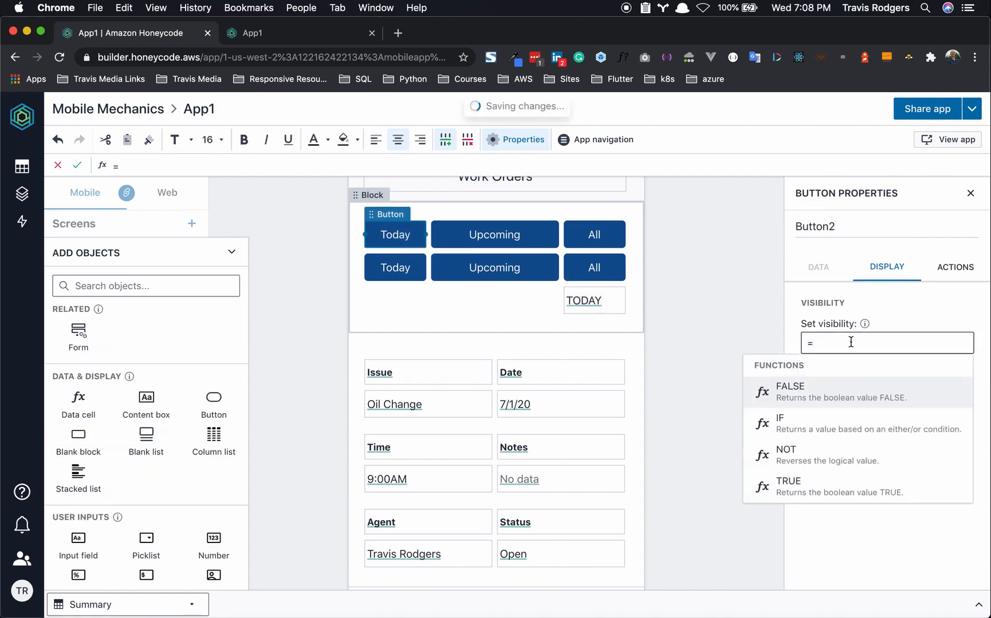
text($W)
click(846, 389)
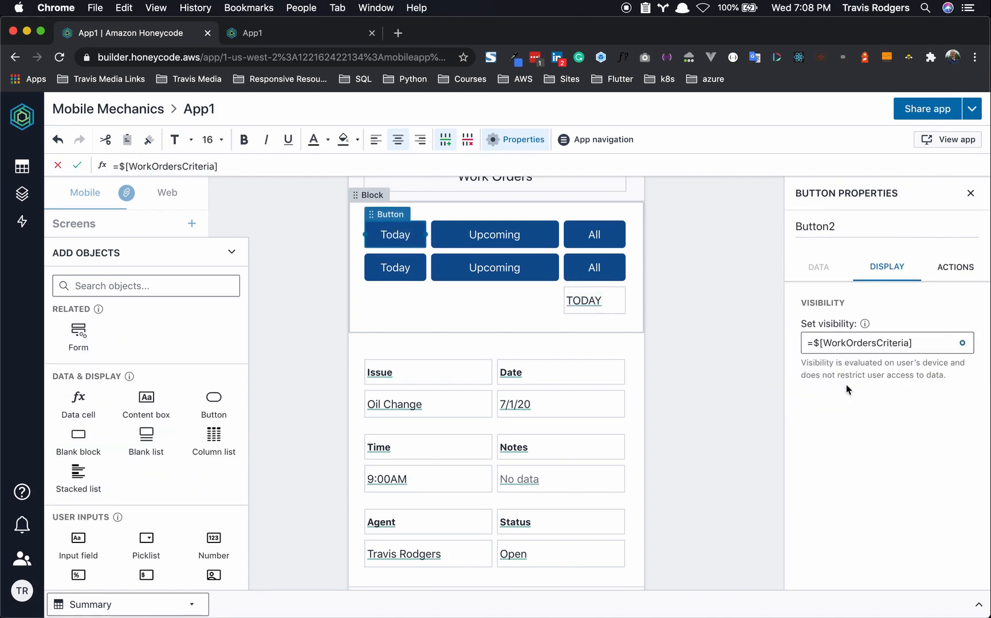
text(="Today")
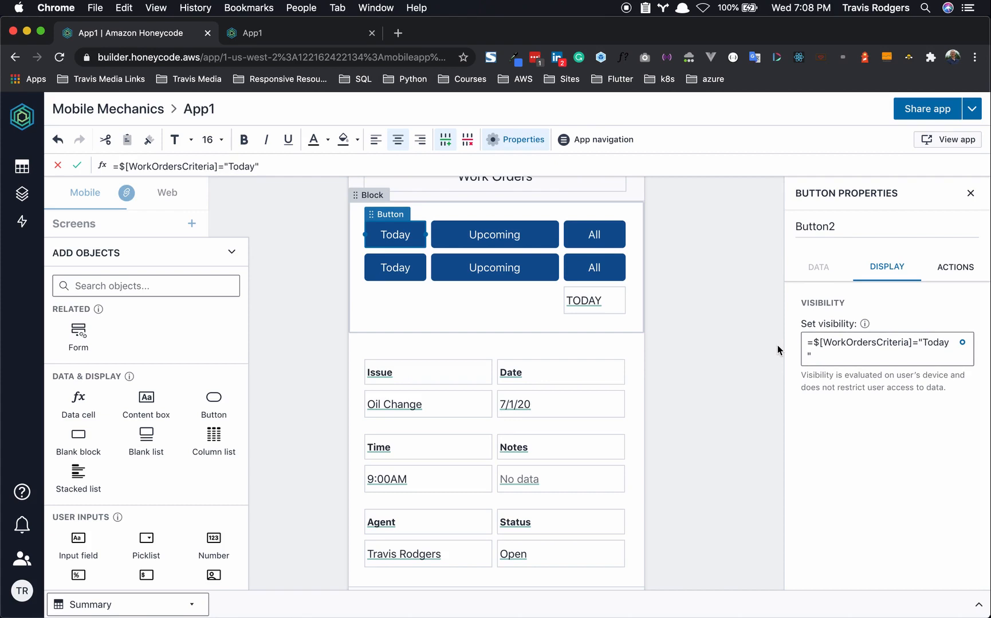
triple_click(831, 354)
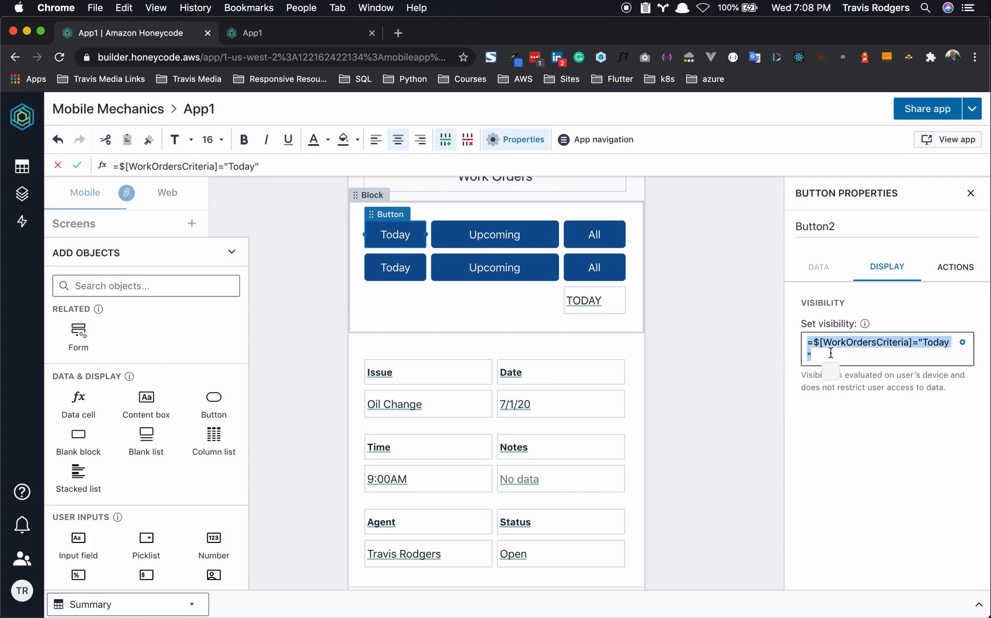
text(c)
key(super+z)
key(super+c)
- Paste the formula into the top-row Upcoming and All buttons, using "Upcoming" and "All"
click(542, 242)
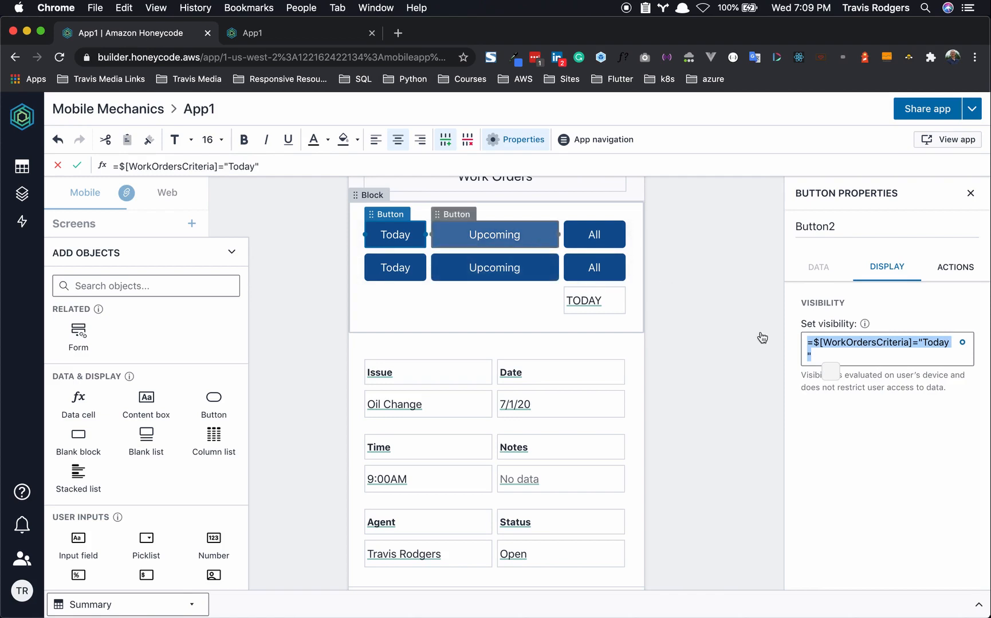
triple_click(830, 348)
key(super+v)
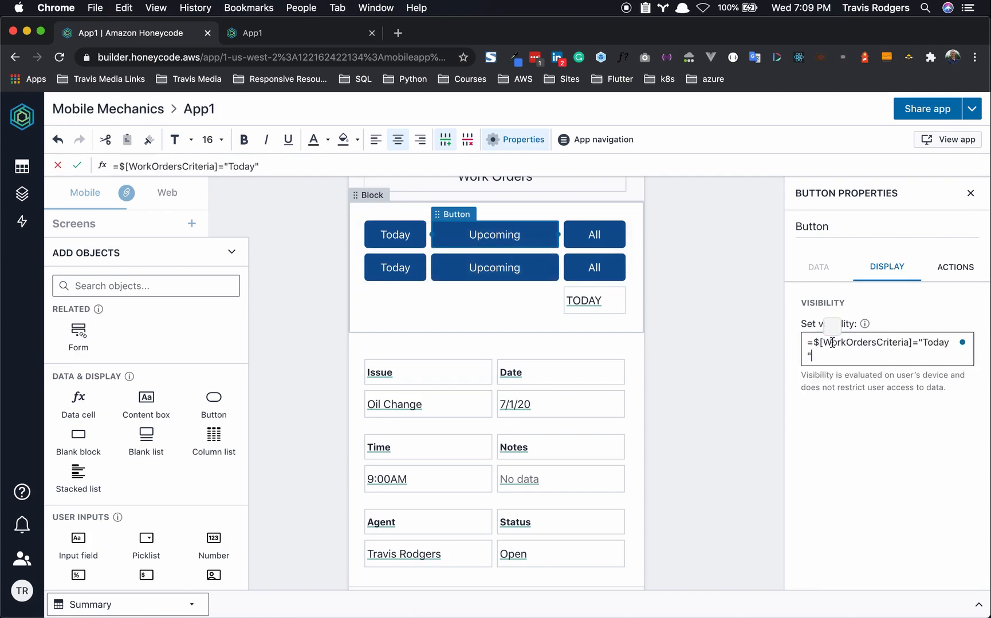
drag(922, 343, 949, 342)
text(Upcoming)
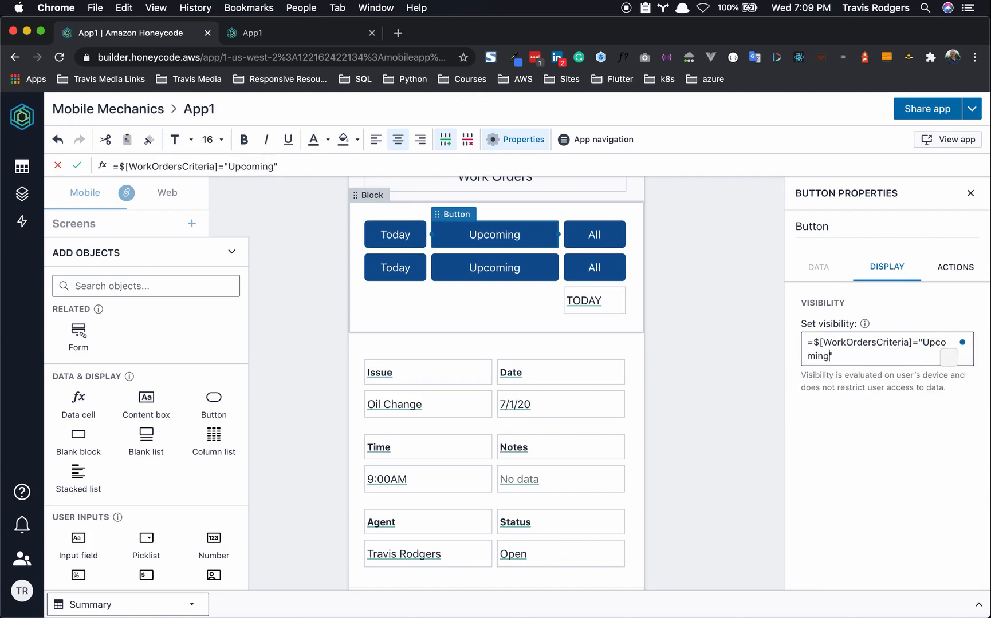
click(615, 239)
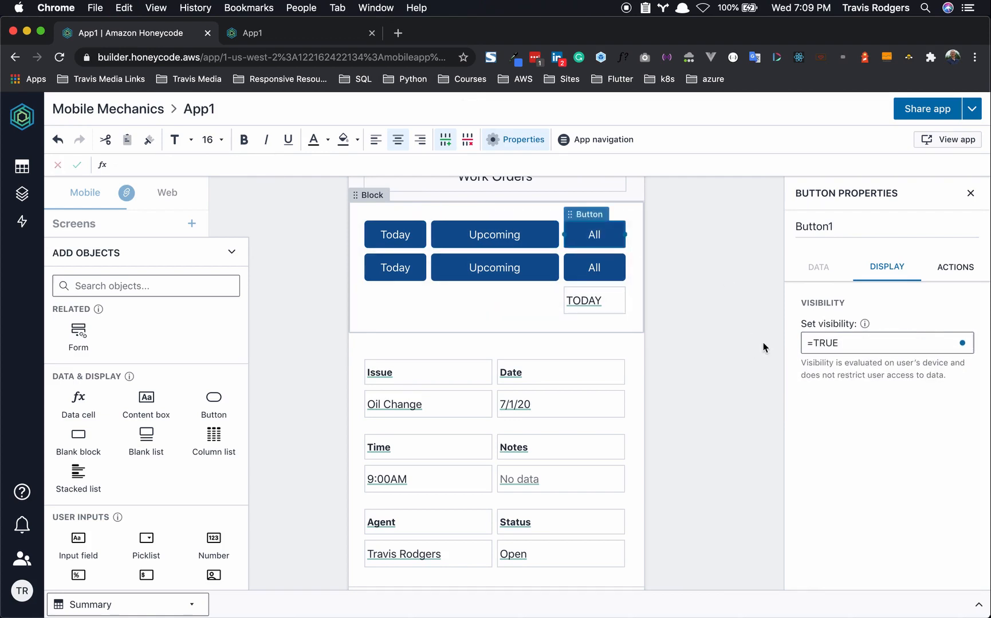
click(836, 351)
key(super+a)
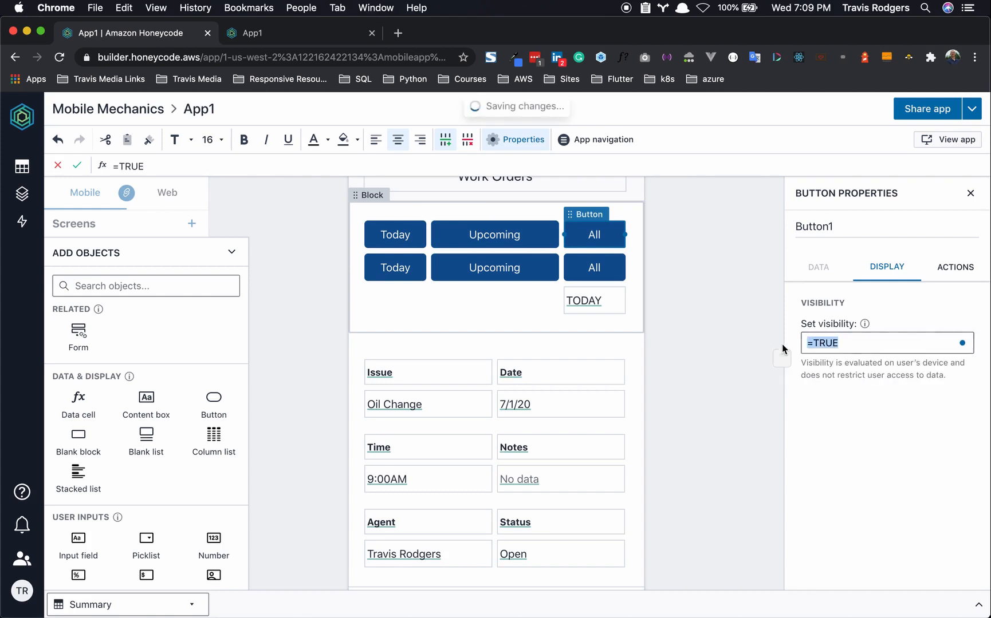
key(super+v)
drag(922, 342, 948, 346)
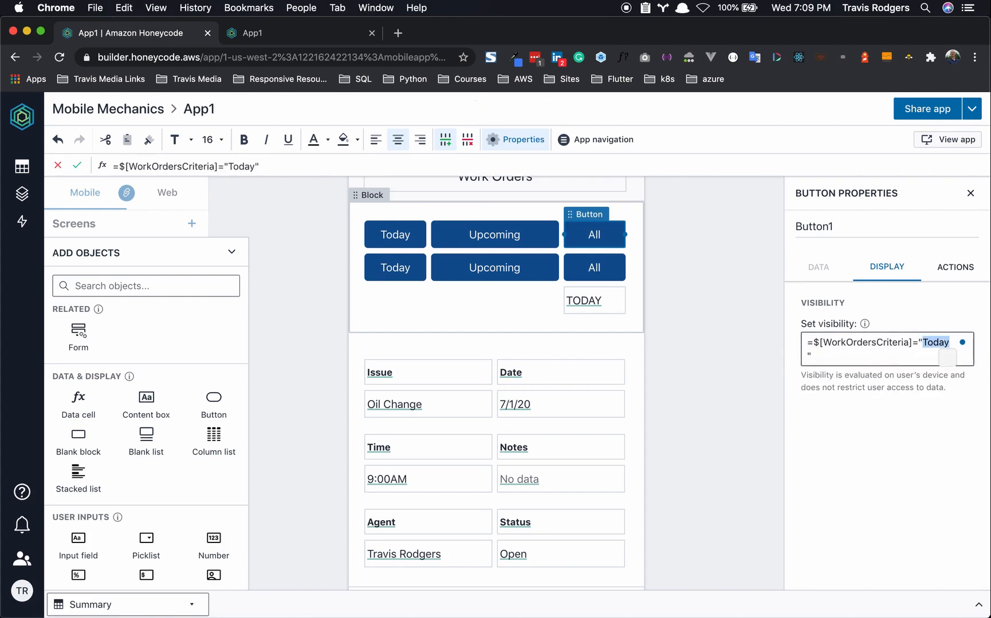
text(All)
click(889, 304)
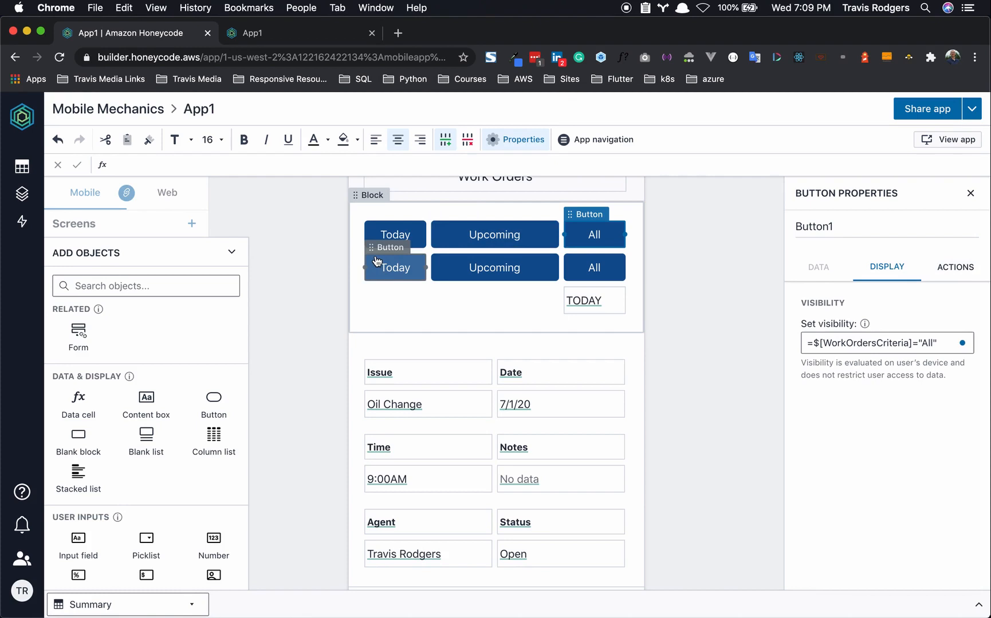
- Set the bottom-row Today button's visibility to =$[WorkOrdersCriteria]<>"Today"
click(376, 262)
click(838, 344)
triple_click(838, 343)
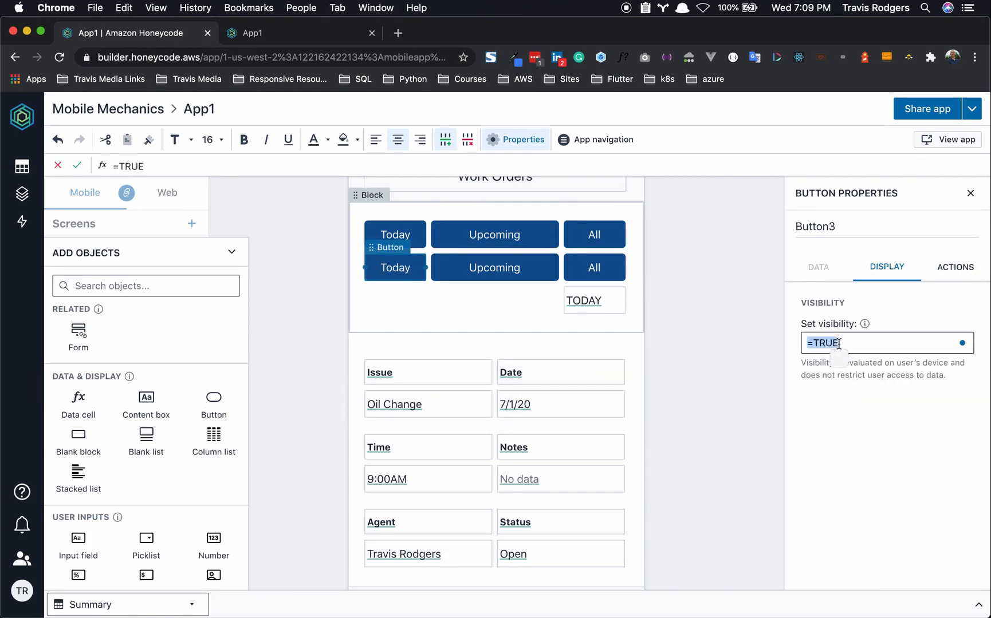
key(ctrl+v)
click(921, 346)
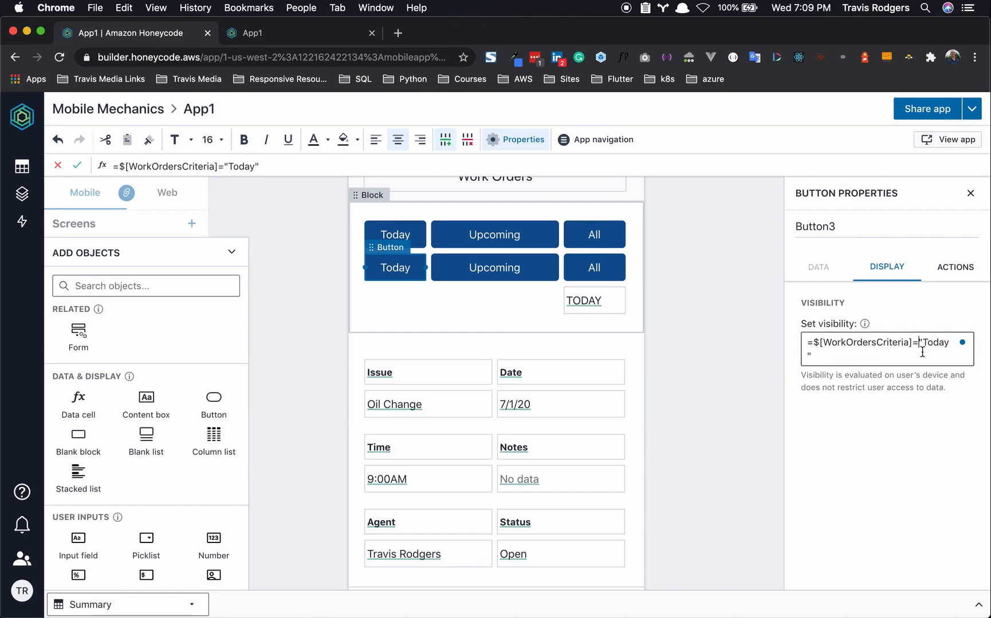
key(BackSpace)
text(,.)
key(BackSpace)
key(BackSpace)
text(<>)
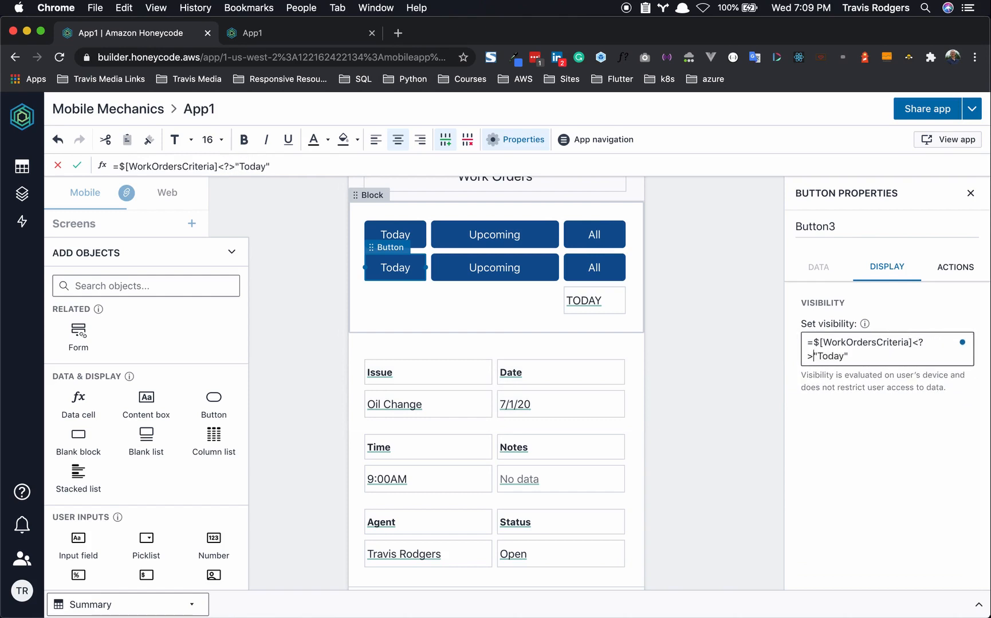
drag(879, 355, 800, 338)
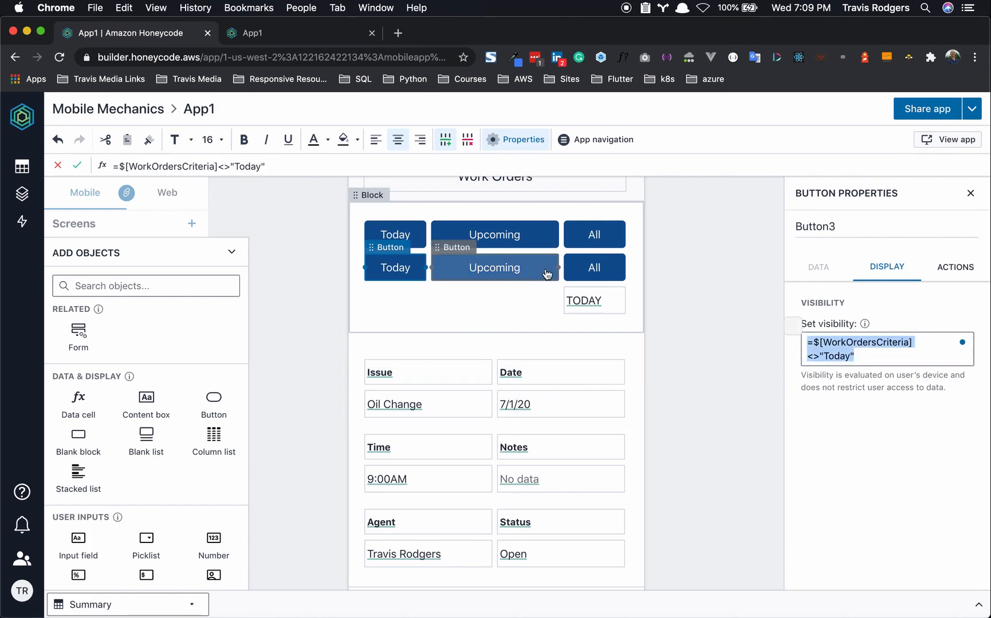
- Set the bottom-row Upcoming button's visibility to =$[WorkOrdersCriteria]<>"Upcoming"
click(545, 274)
click(863, 343)
key(ctrl+a)
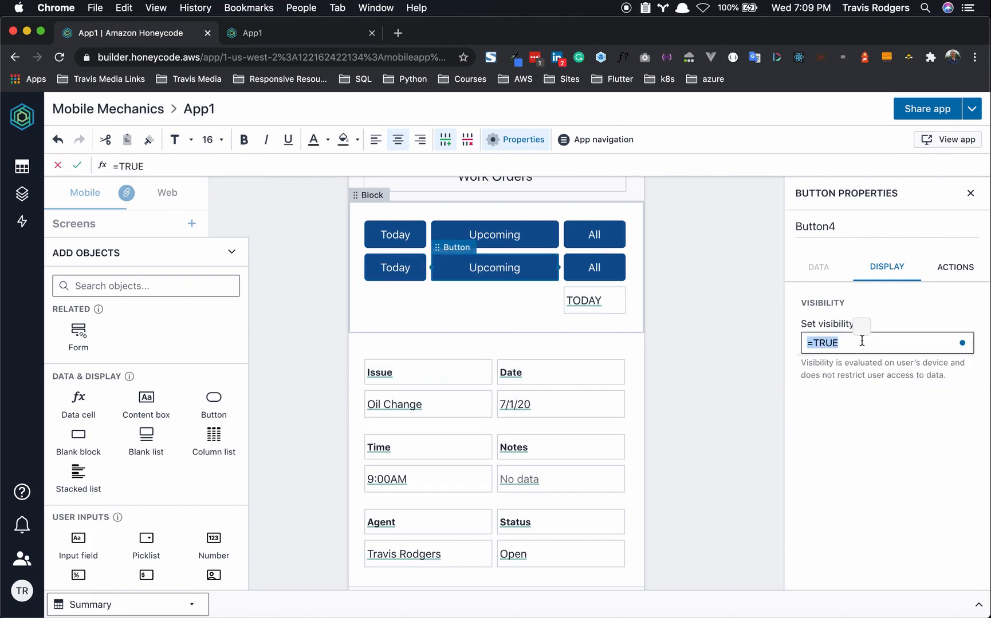
key(ctrl+v)
click(853, 357)
key(BackSpace)
key(BackSpace)
key(BackSpace)
key(BackSpace)
key(BackSpace)
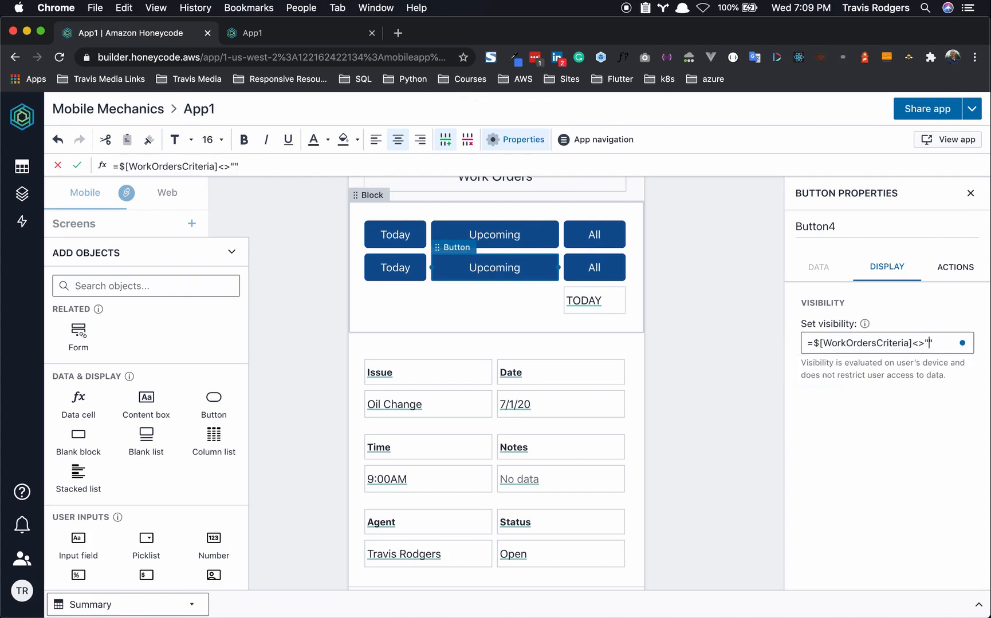
text(Upcoming)
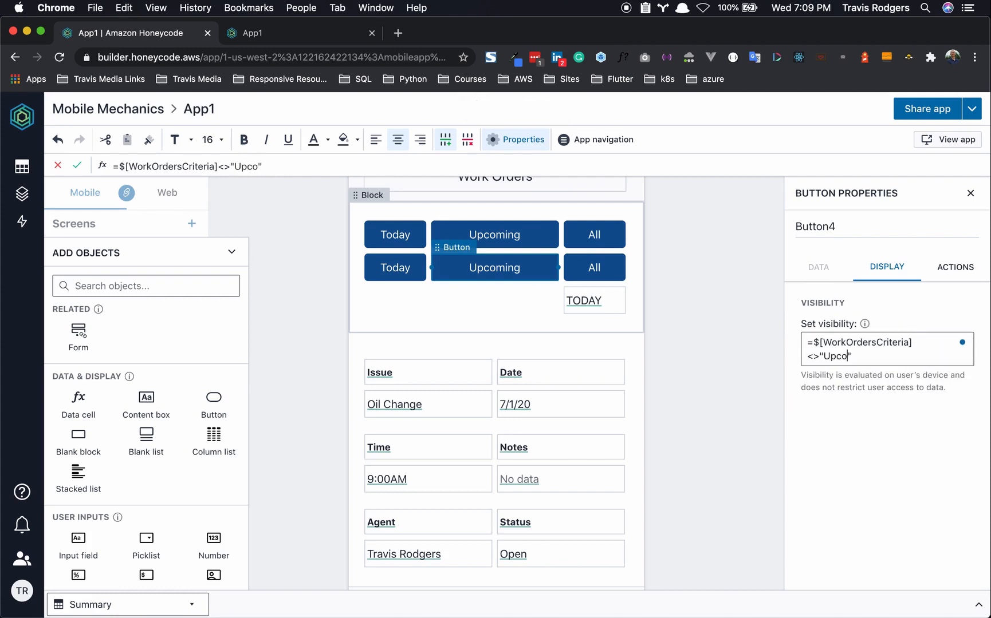
- Set the bottom-row All button's visibility to =$[WorkOrdersCriteria]<>"All"
click(578, 270)
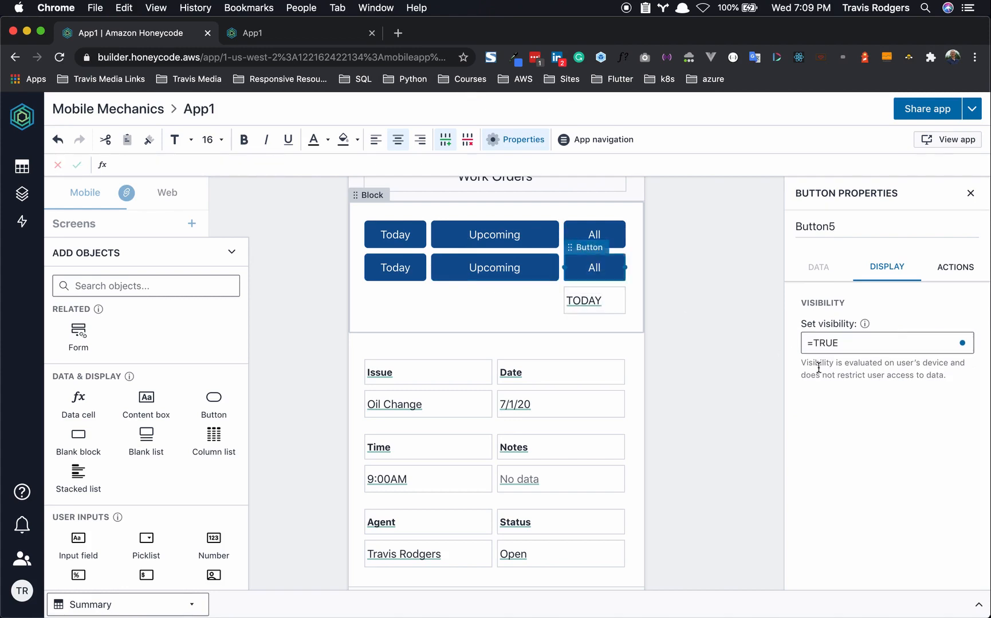
triple_click(876, 344)
key(super+c)
key(super+v)
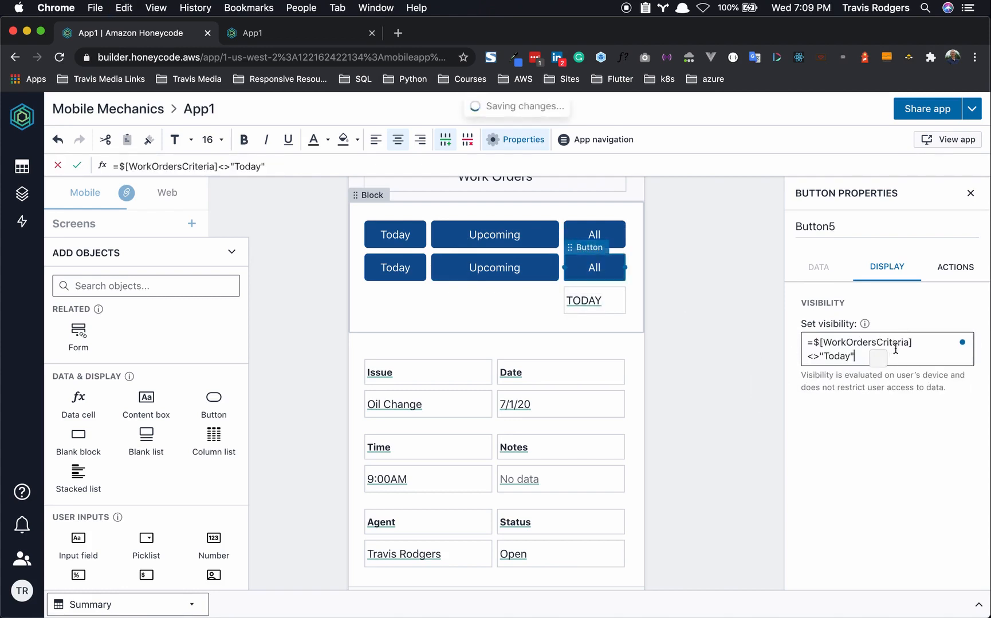
drag(823, 357, 845, 359)
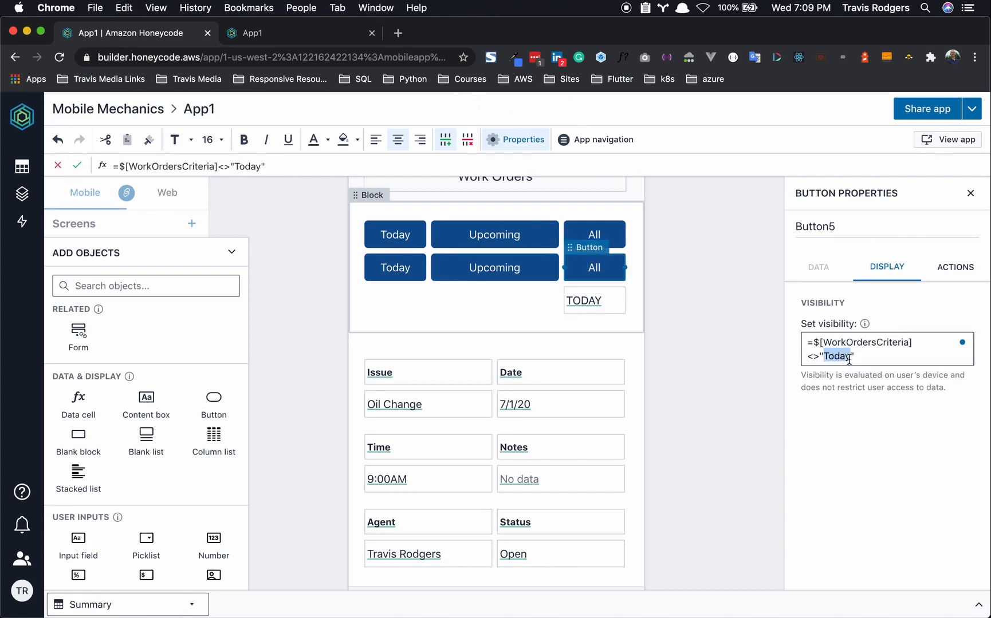
text(All)
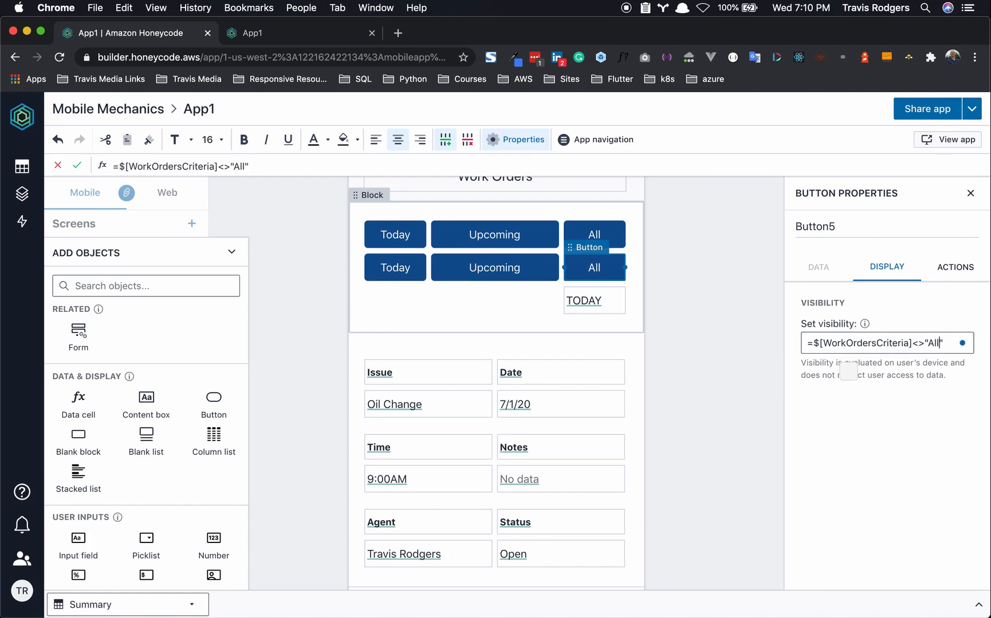
click(859, 437)
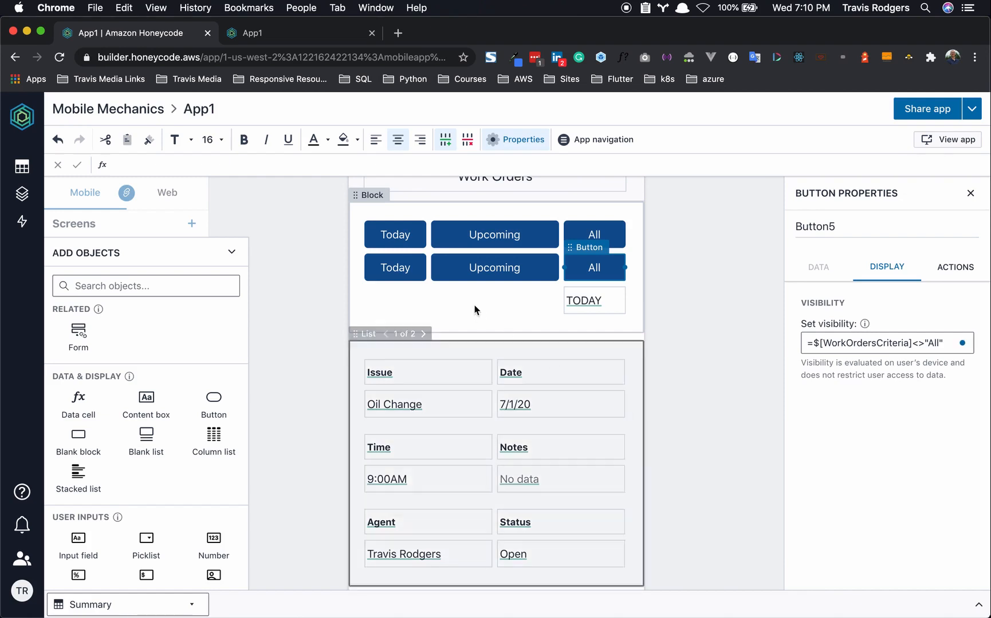
click(422, 277)
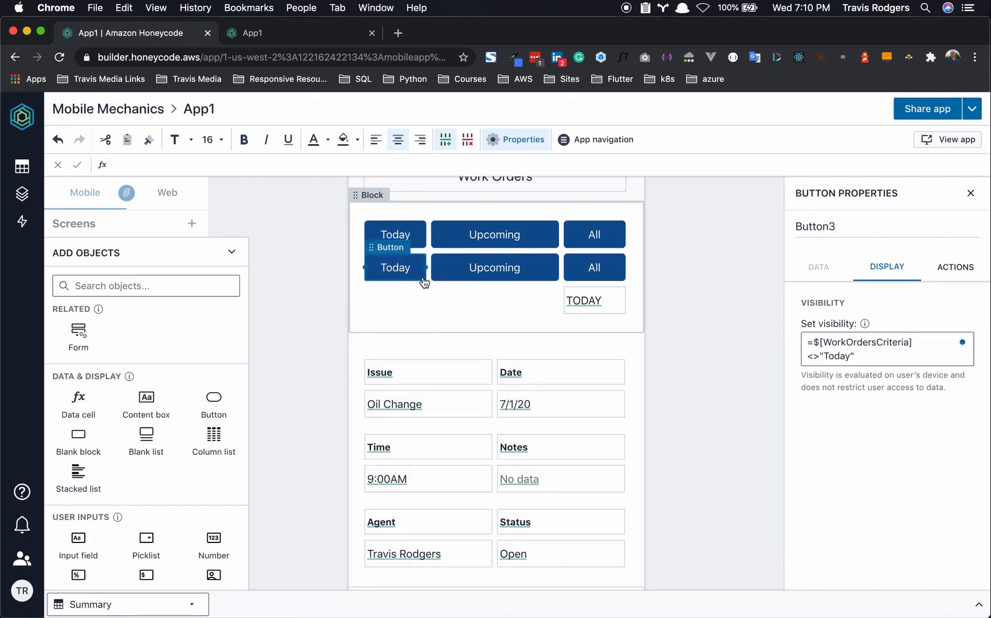
click(974, 268)
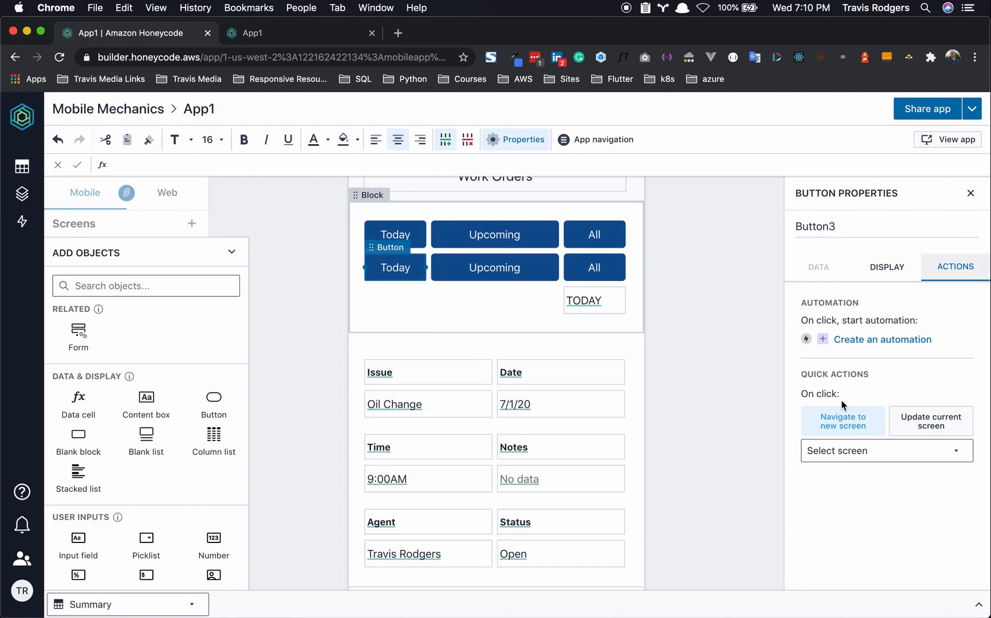
- Add an on-click action to the Today button that sets the variable $[WorkOrdersCriteria]
click(915, 431)
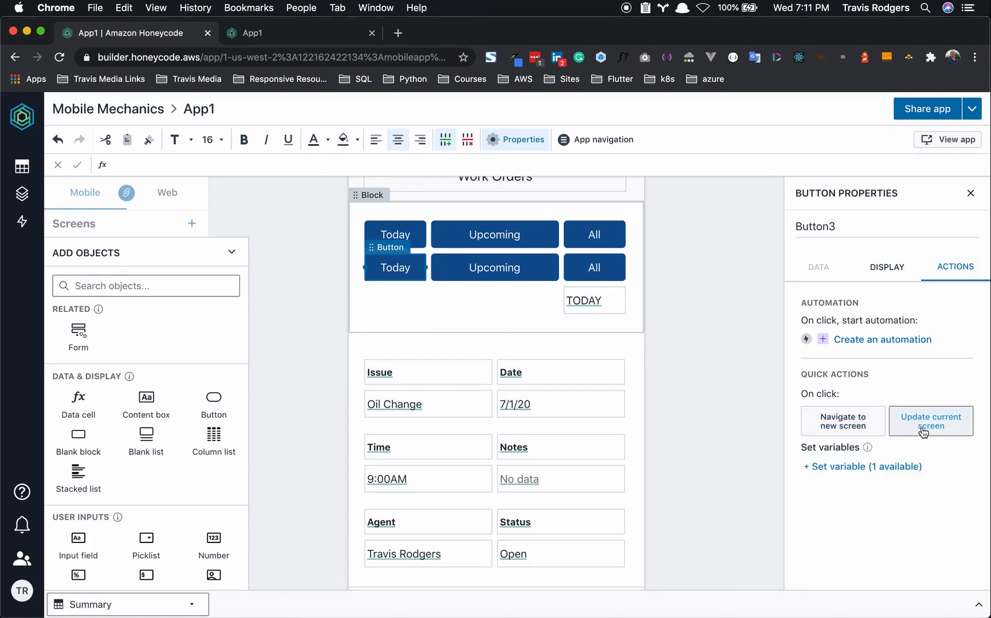
click(876, 468)
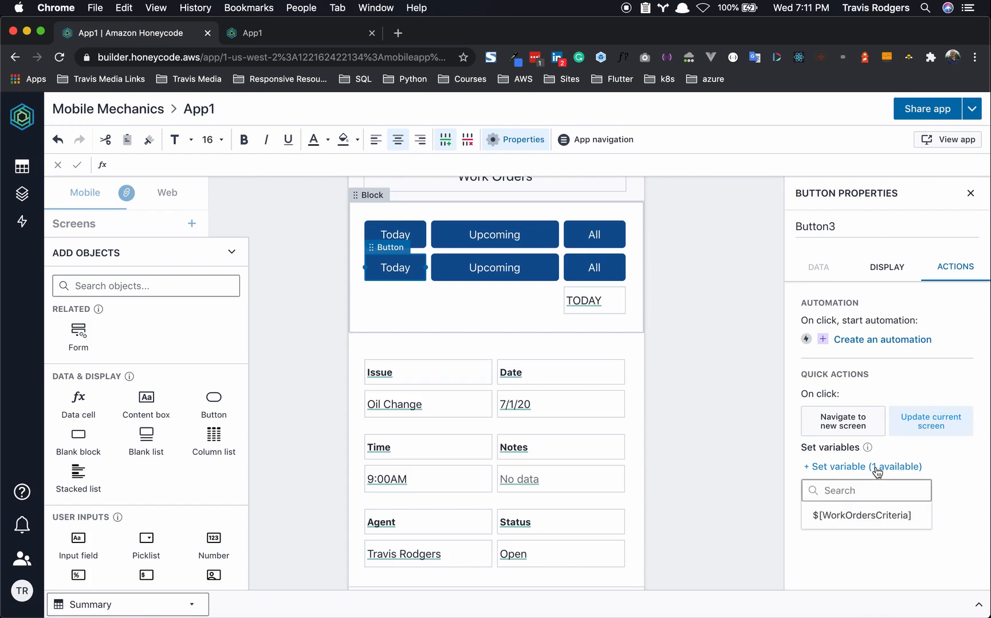
click(871, 517)
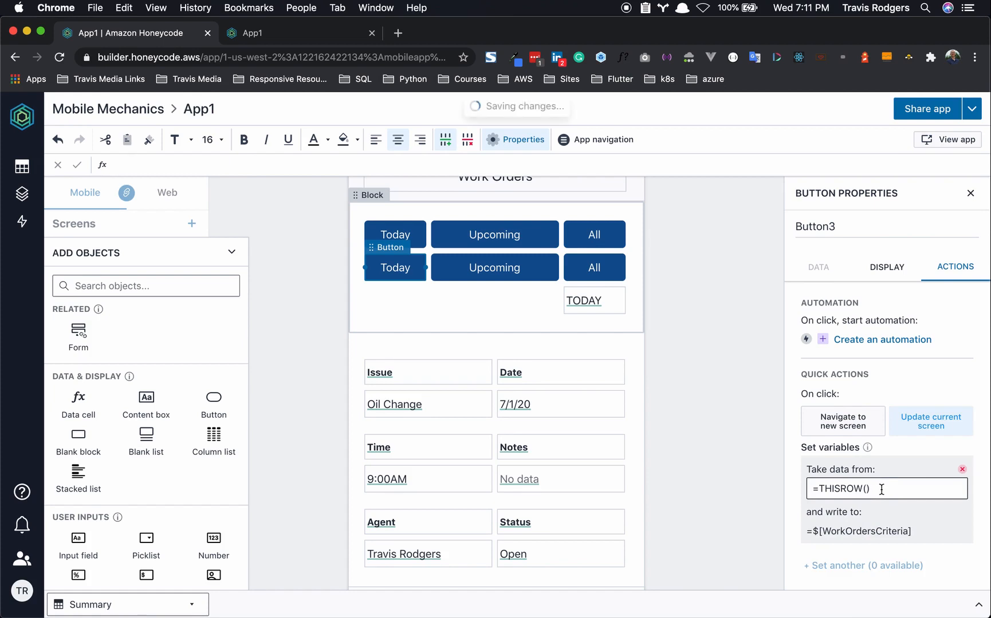
click(879, 488)
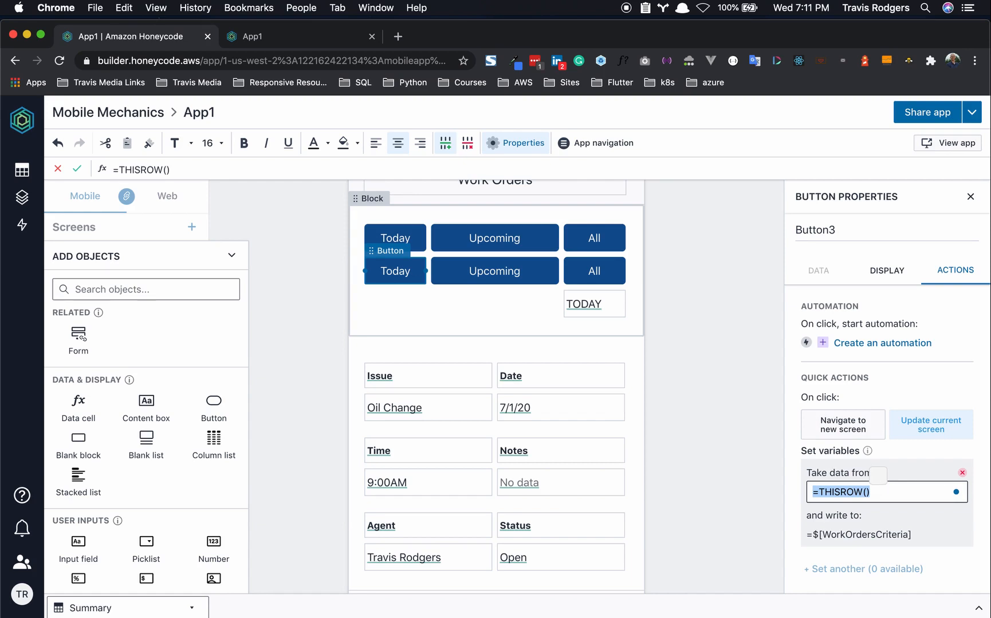
- Draft a =FINDROW(Summary, ...) source formula, then clear it back to empty
text(=FIND)
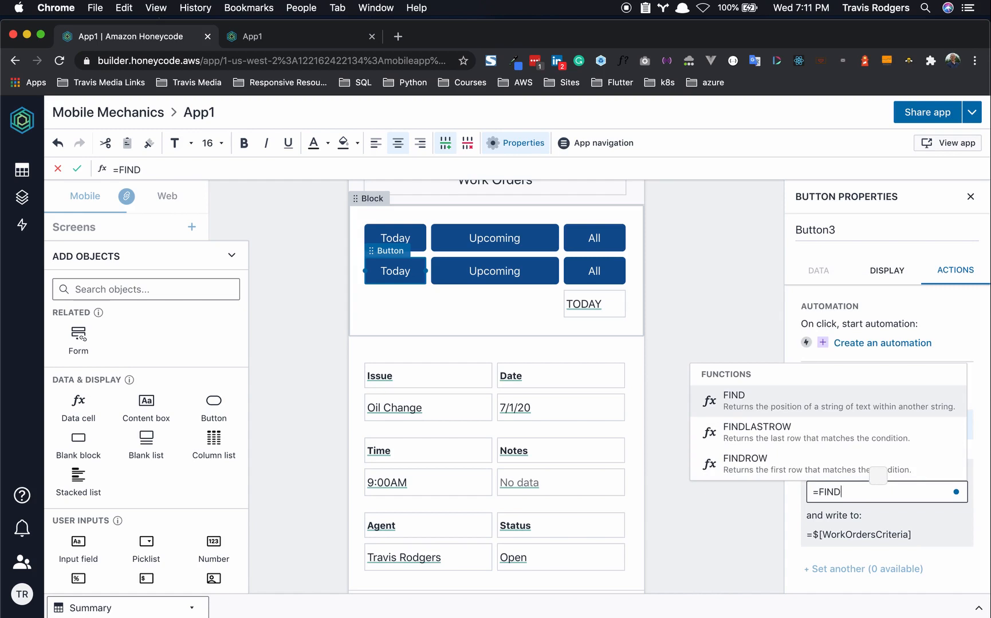
click(815, 461)
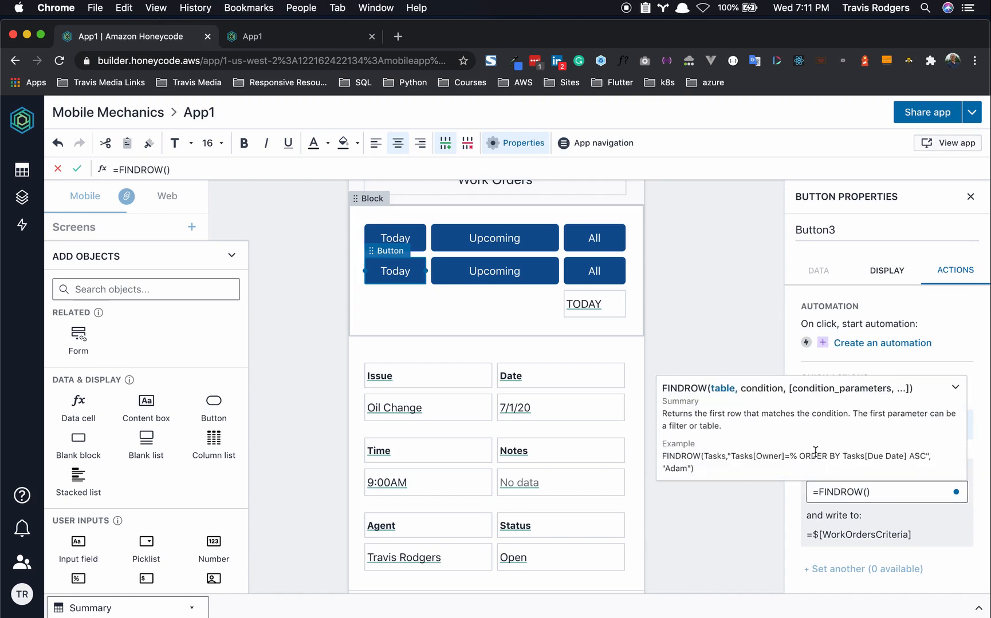
text(Summar)
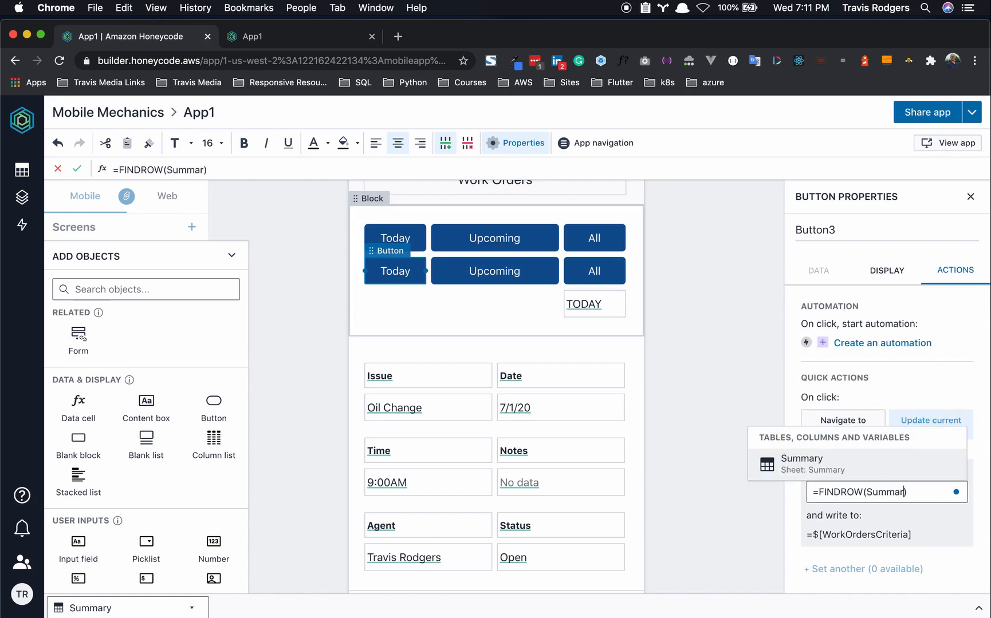
click(785, 454)
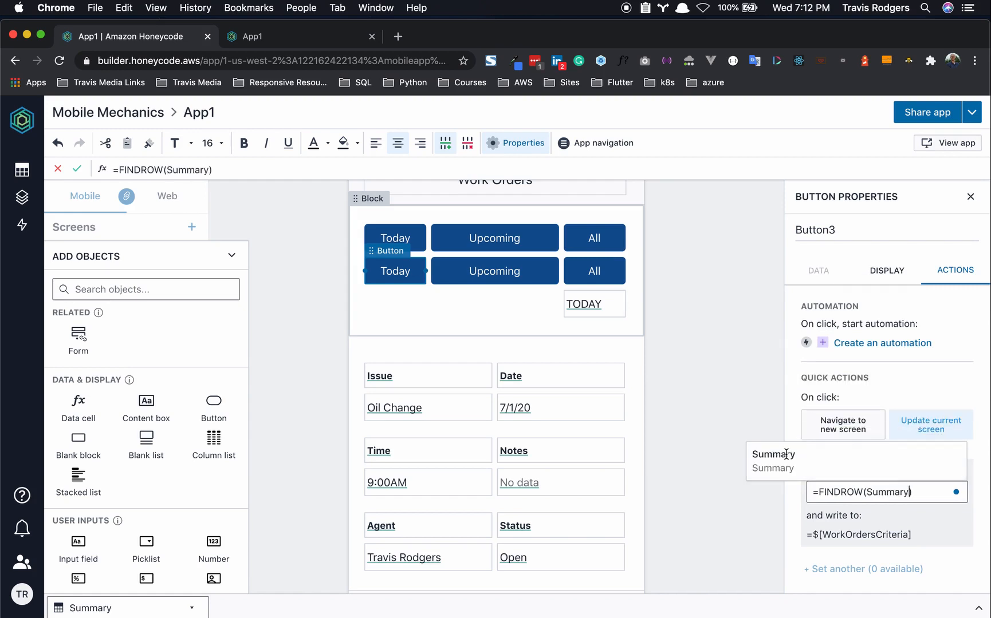
text(,)
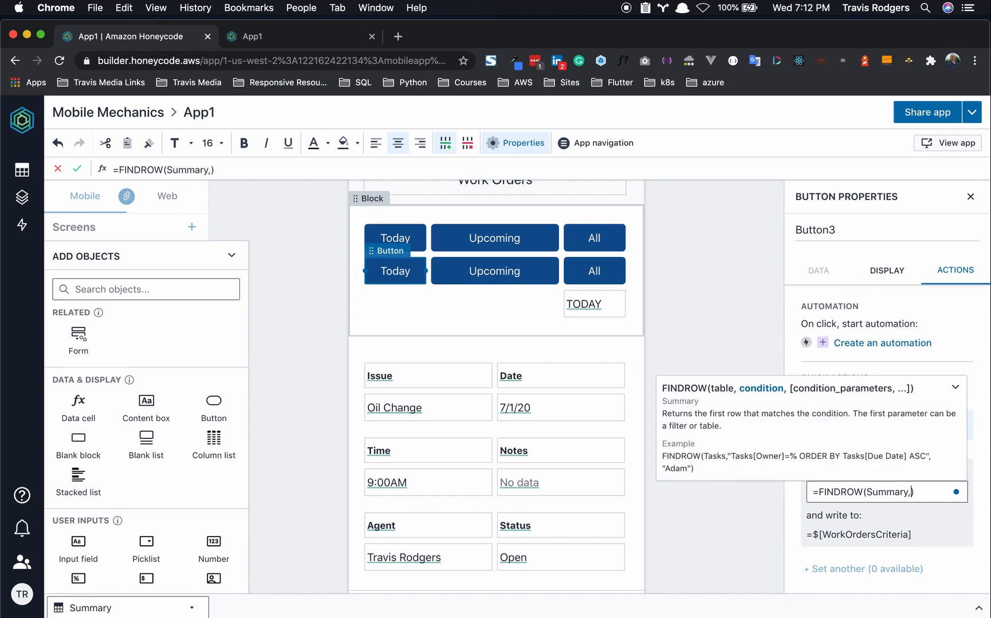
text( "")
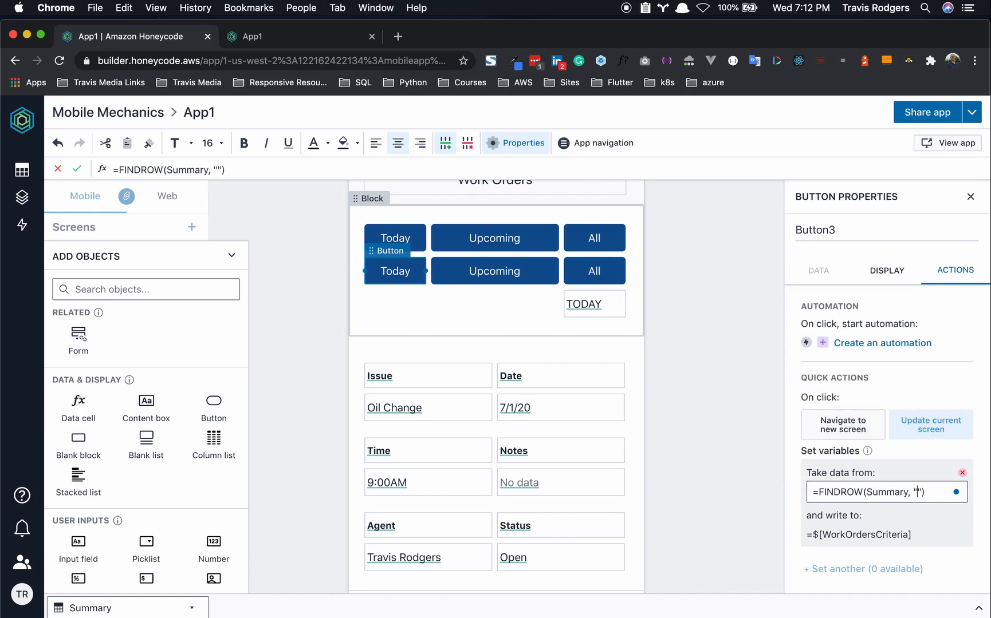
text(Summ)
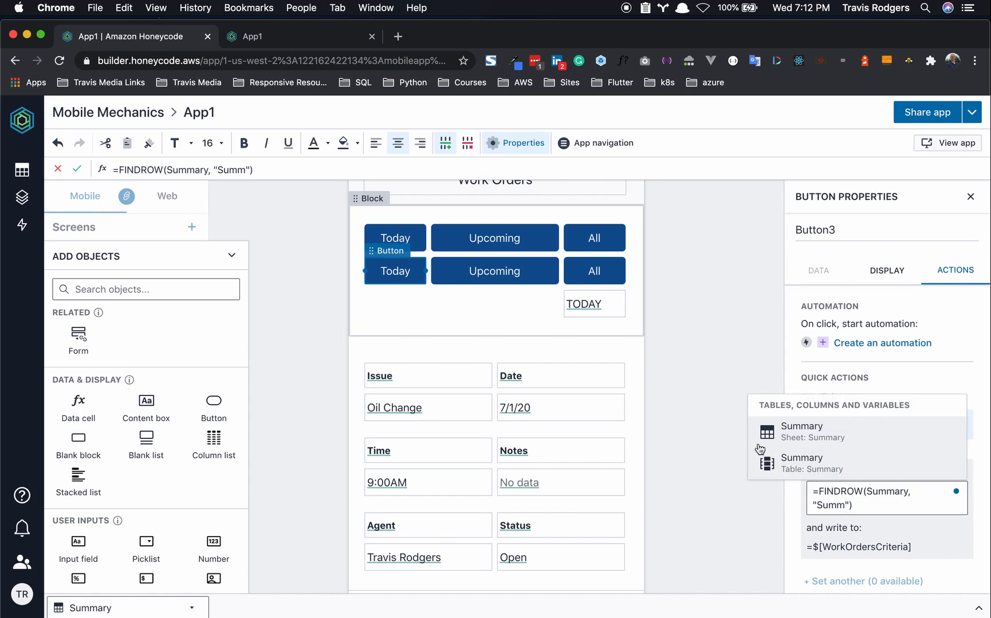
click(806, 437)
text([)
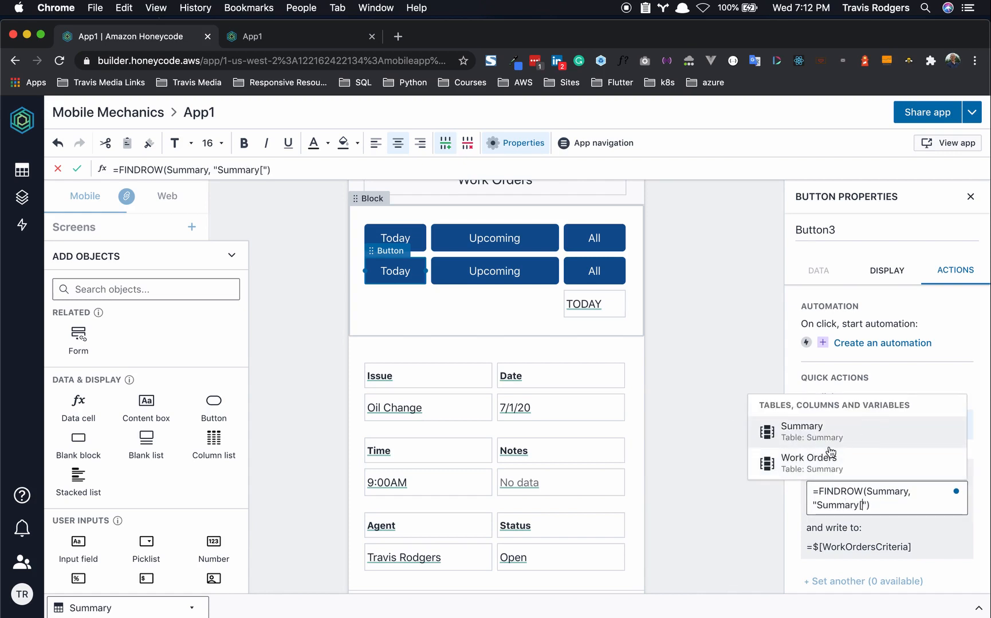
key(super+a)
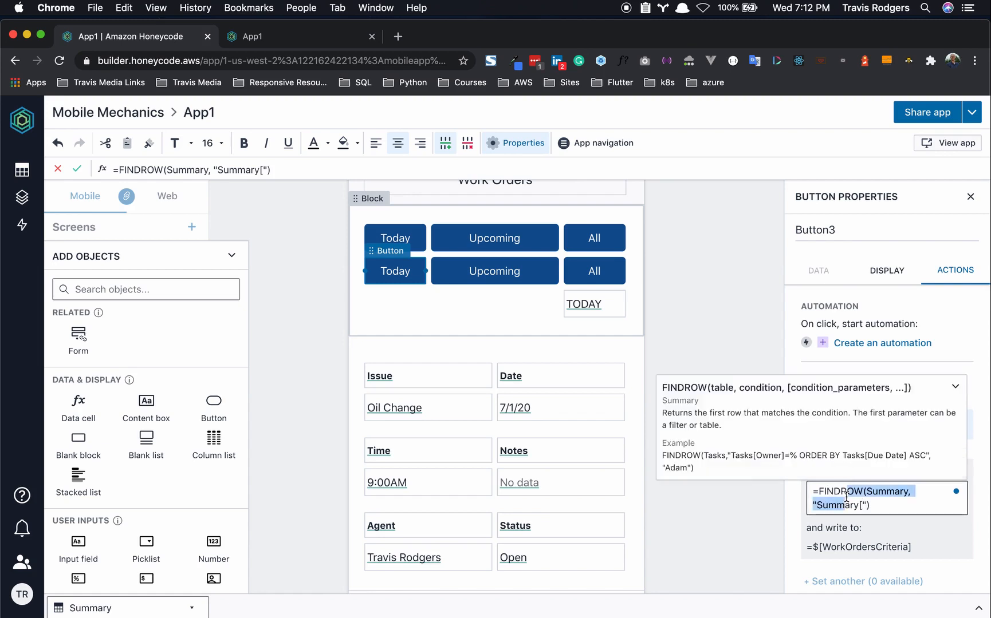
key(BackSpace)
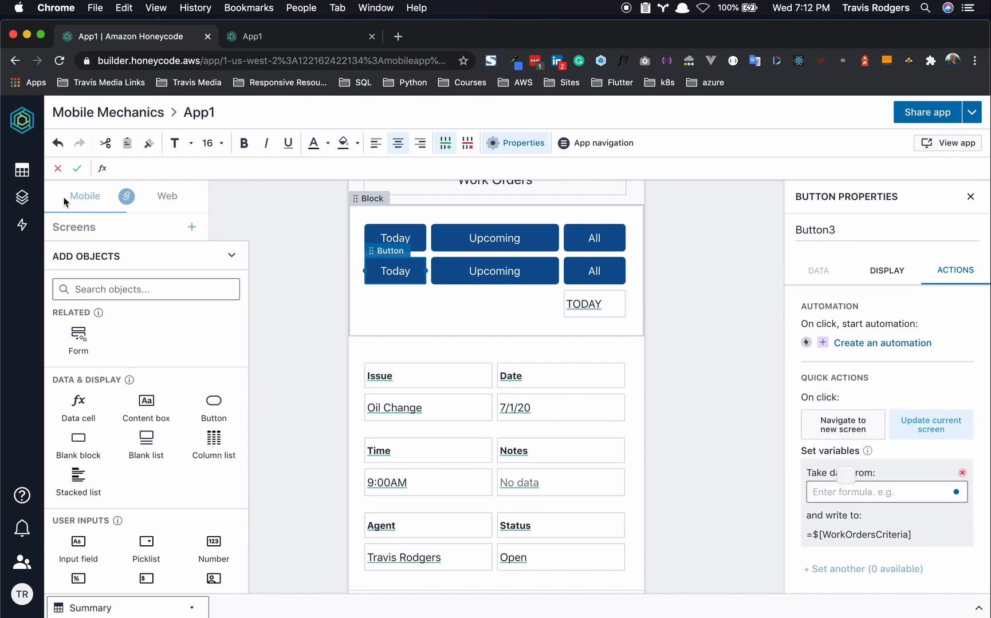
click(22, 170)
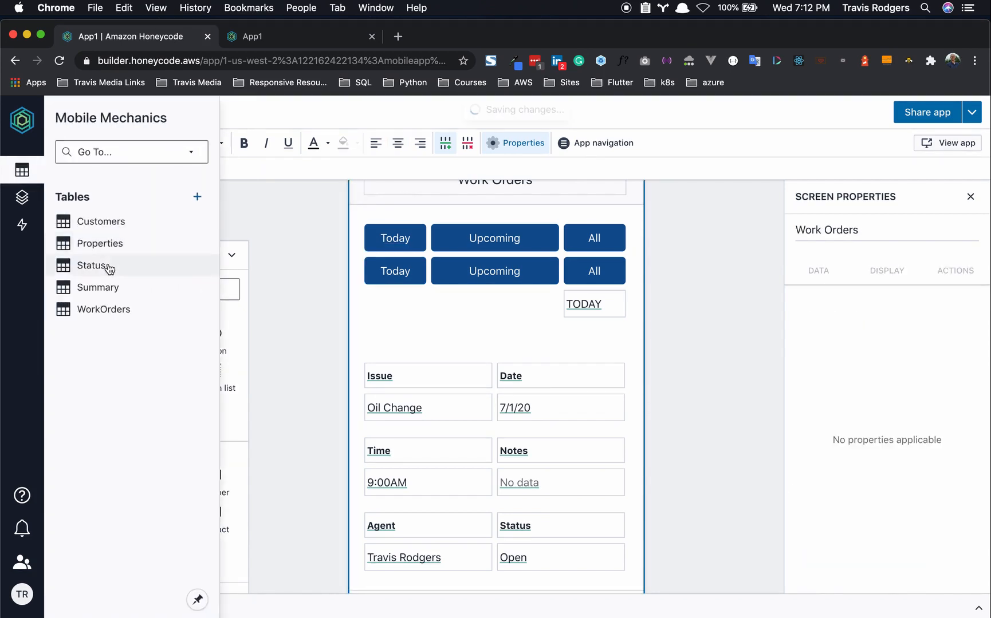
- Rename the Summary table's first column header to Day, then return to App1 in the builder
click(109, 287)
click(141, 264)
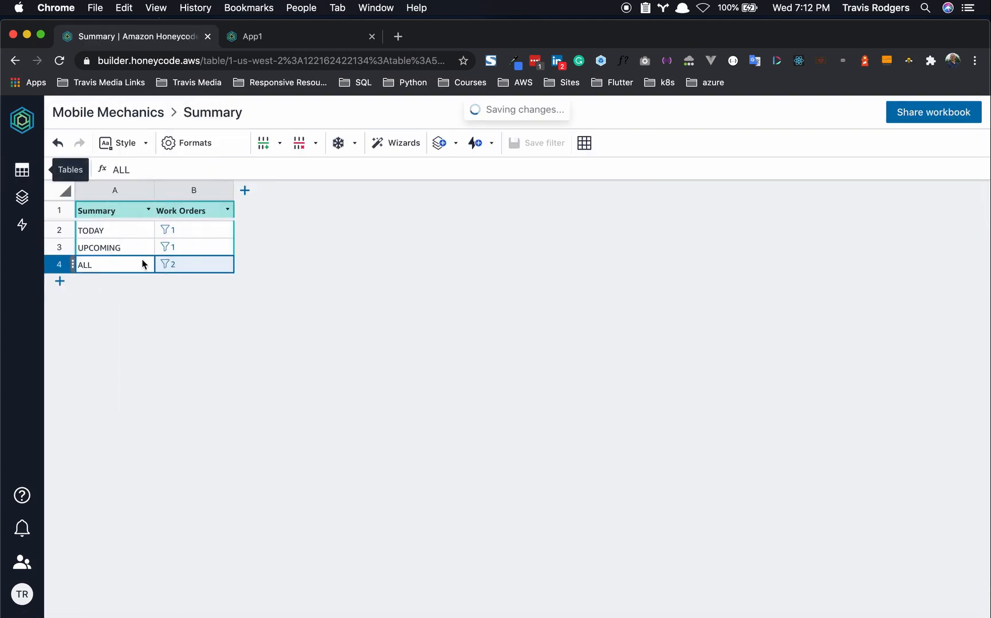
click(104, 213)
double_click(104, 213)
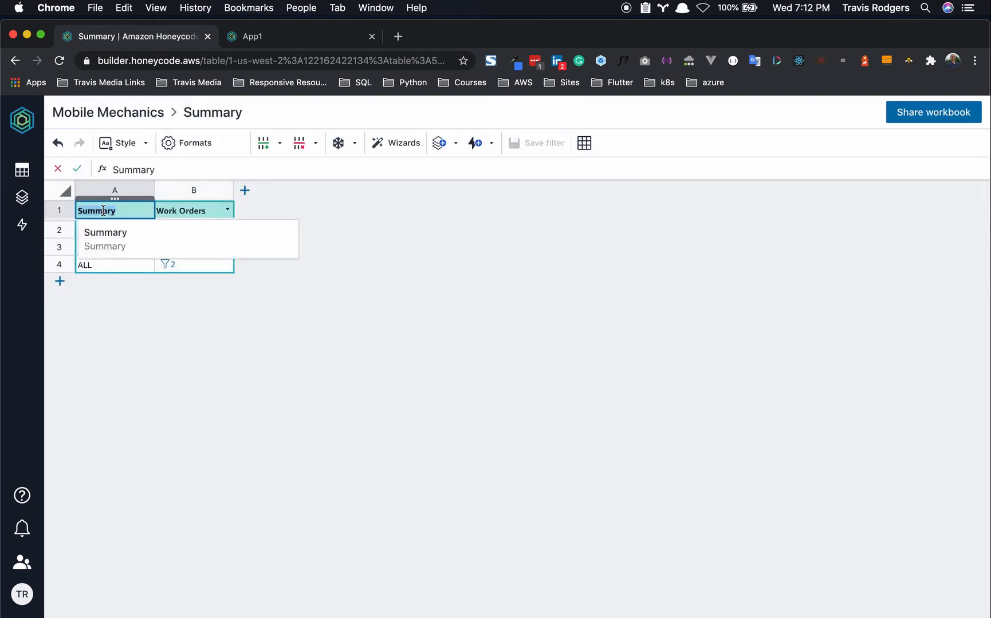
text(Day)
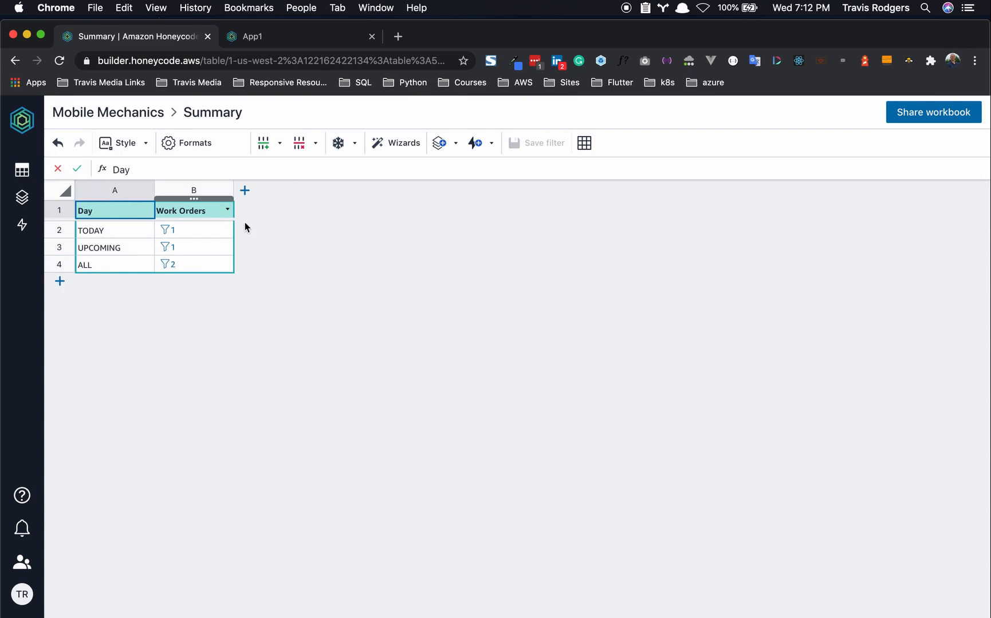
click(22, 197)
click(85, 224)
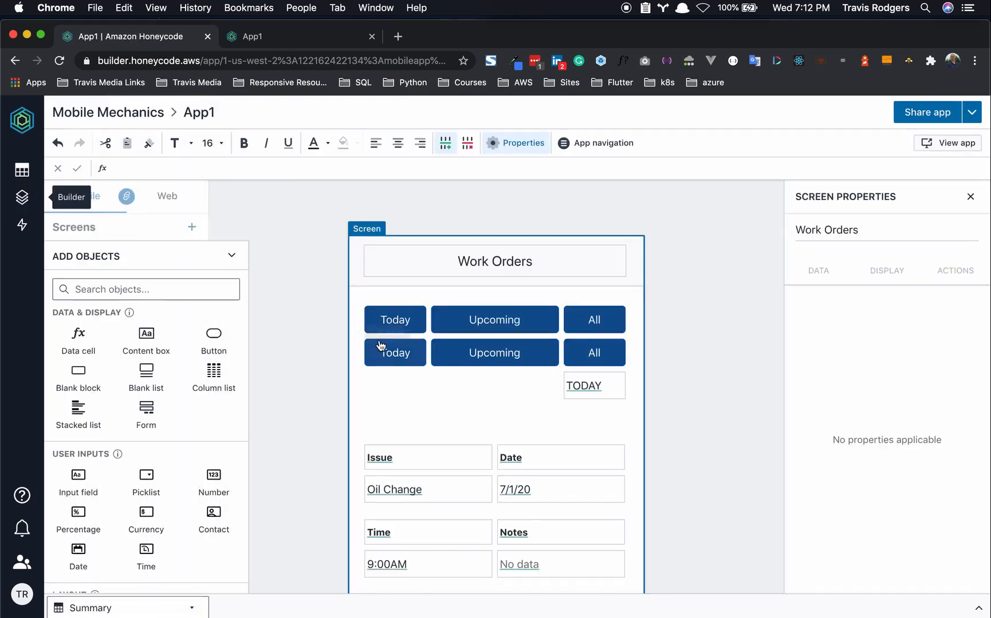
- Make the Today button set its variable from =FINDROW(Summary, "Summary[Day]=""Today"""), then copy that formula
click(376, 353)
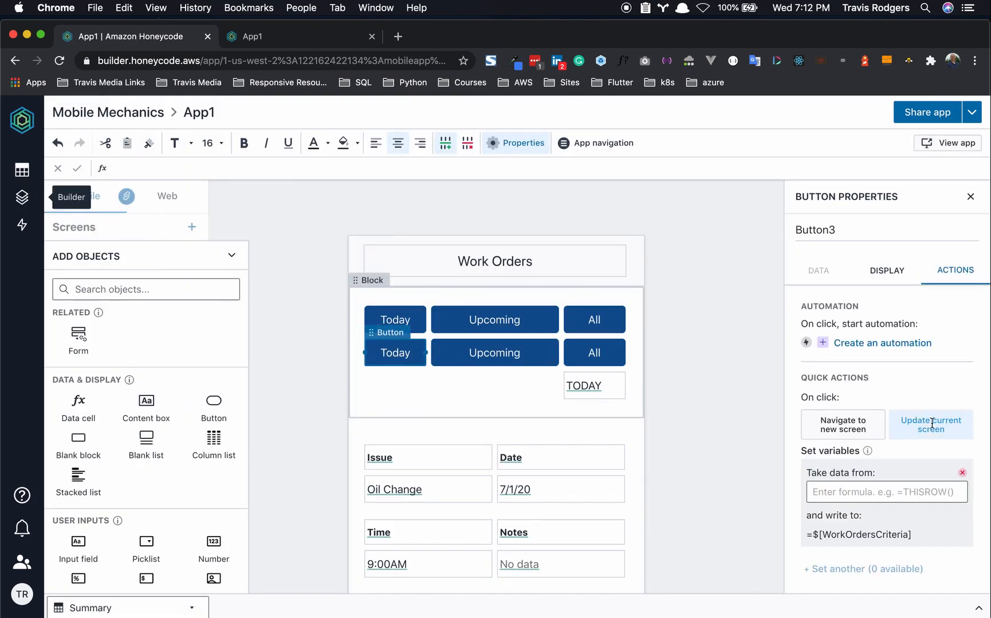
click(888, 488)
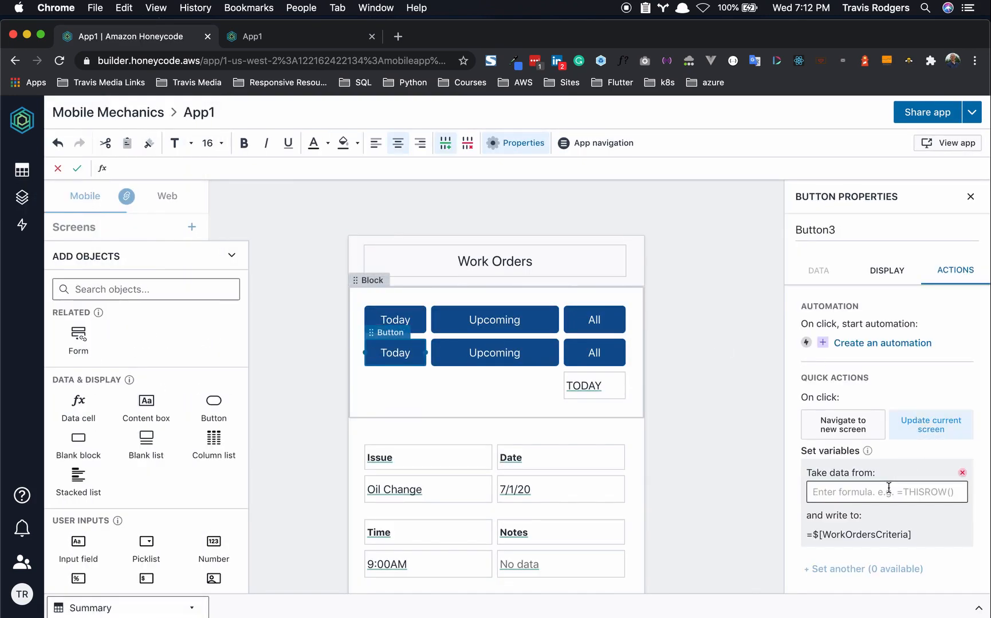
text(=Find)
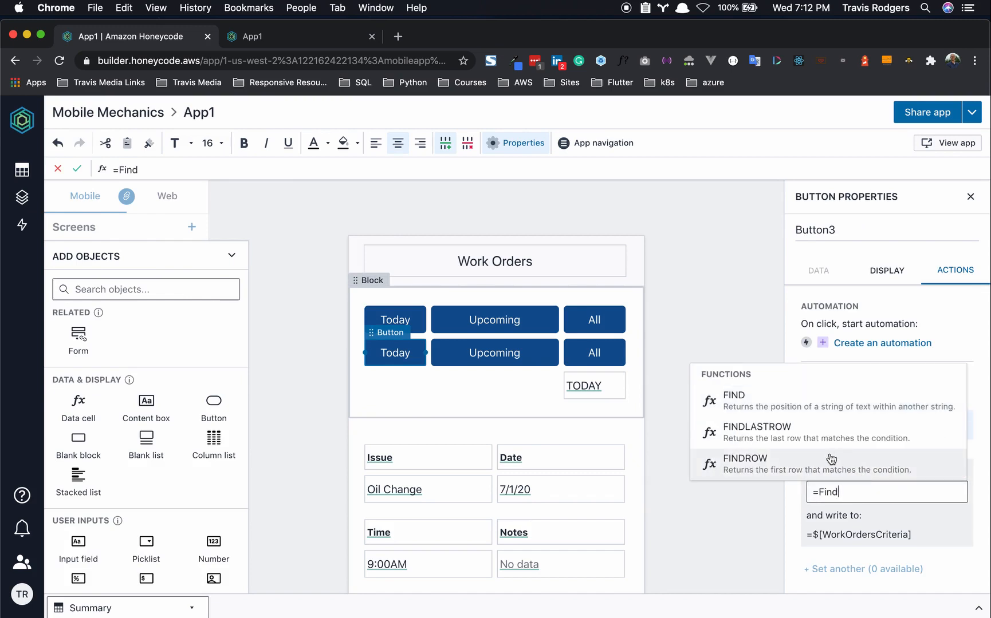
click(837, 458)
text(Summary)
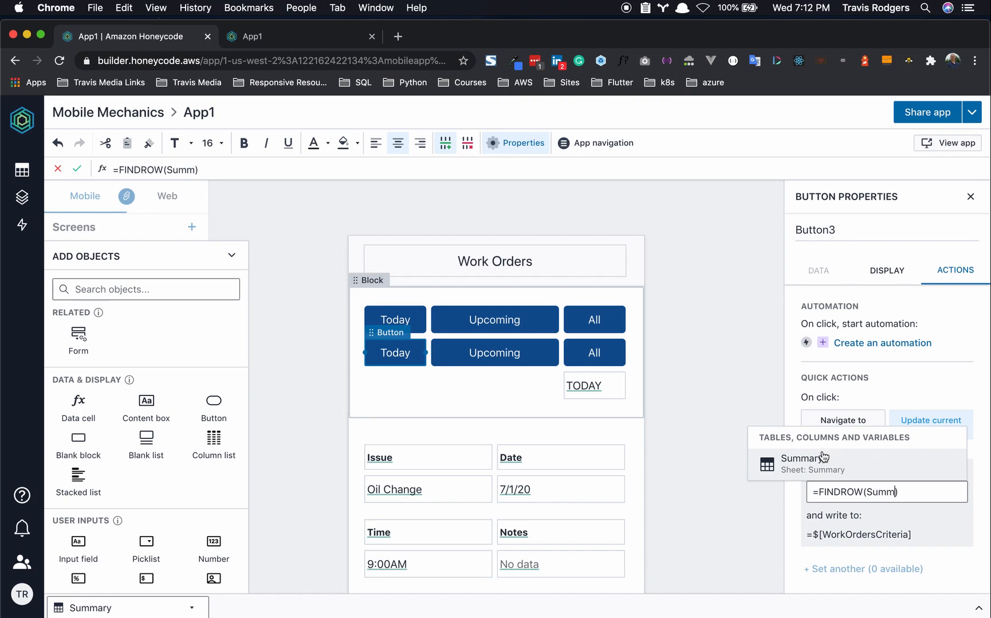
text(, ")
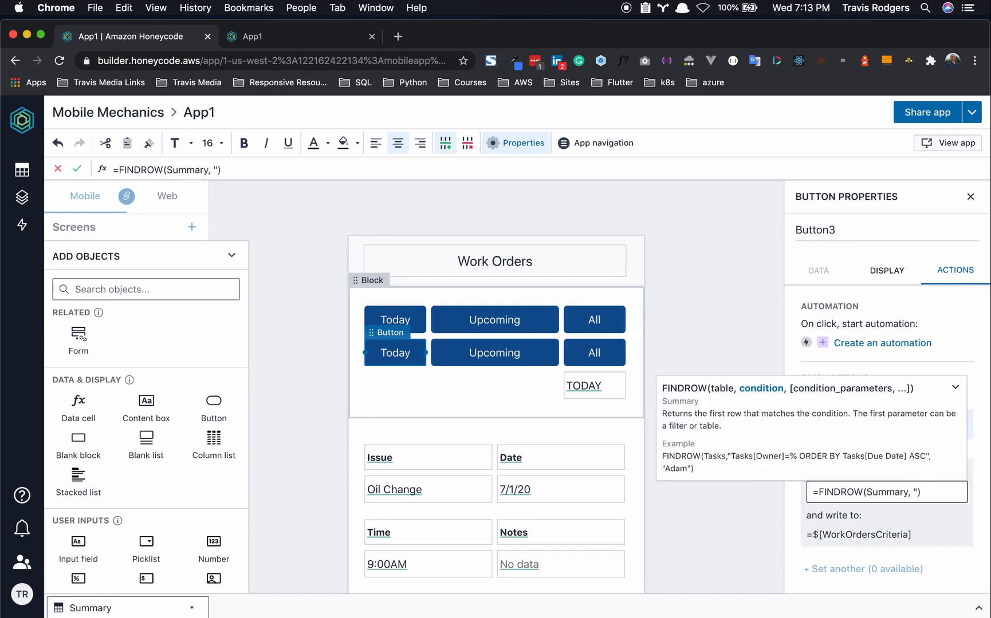
text(Summary)
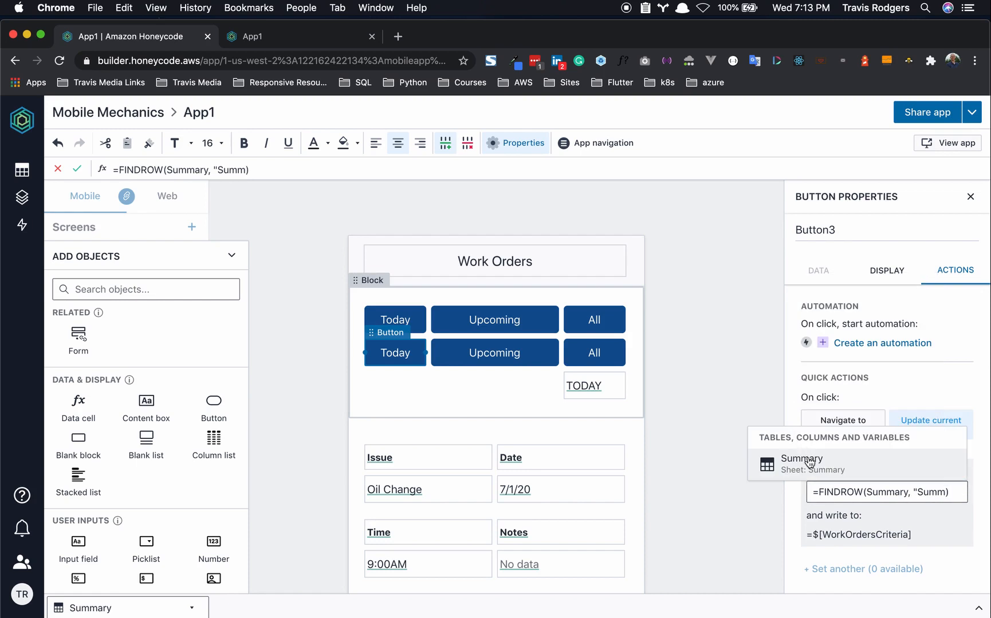
text([Day])
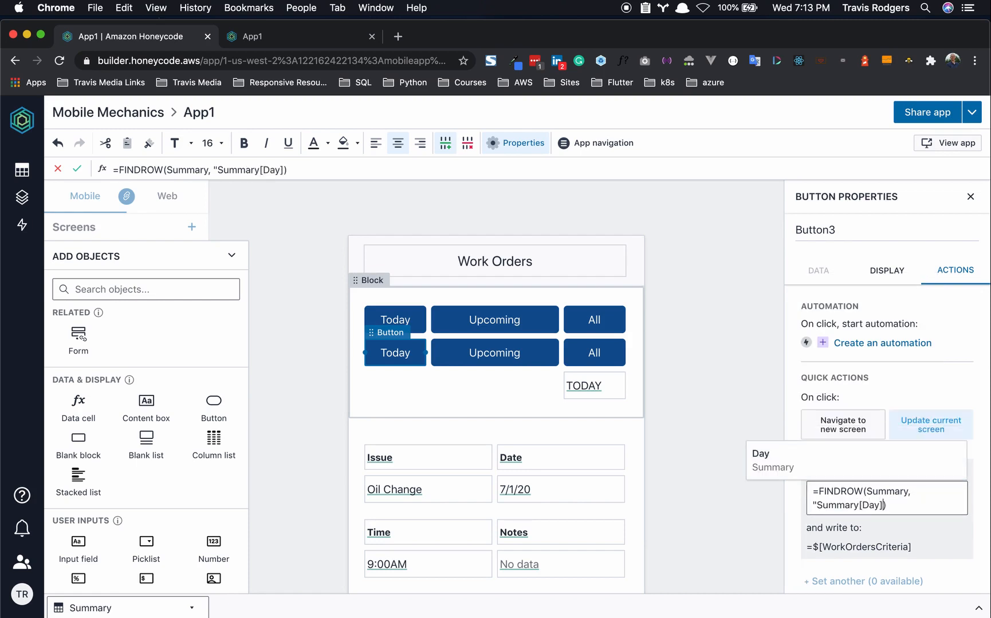
text(=)
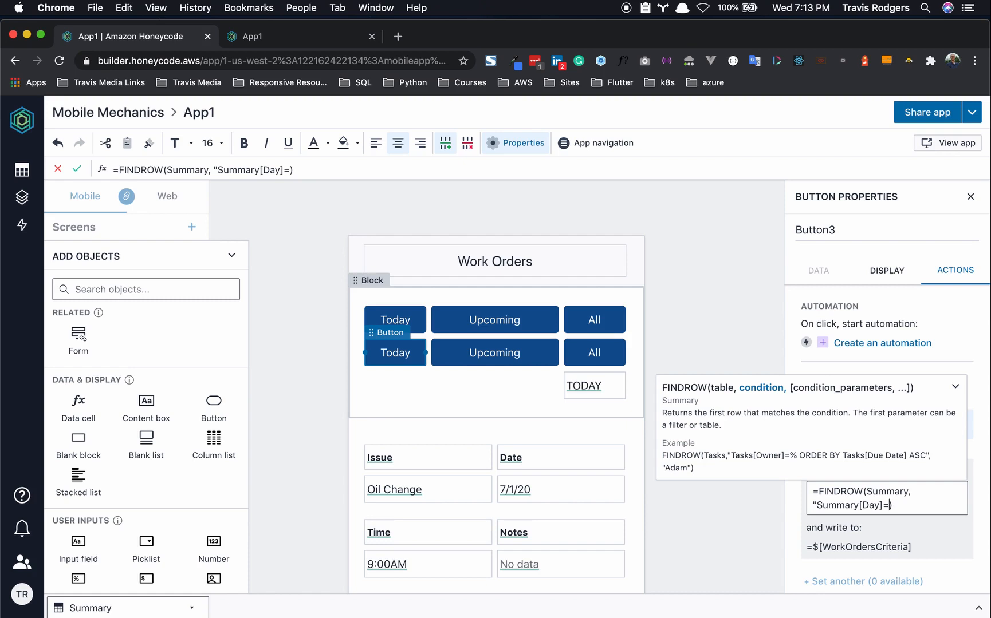
text(")
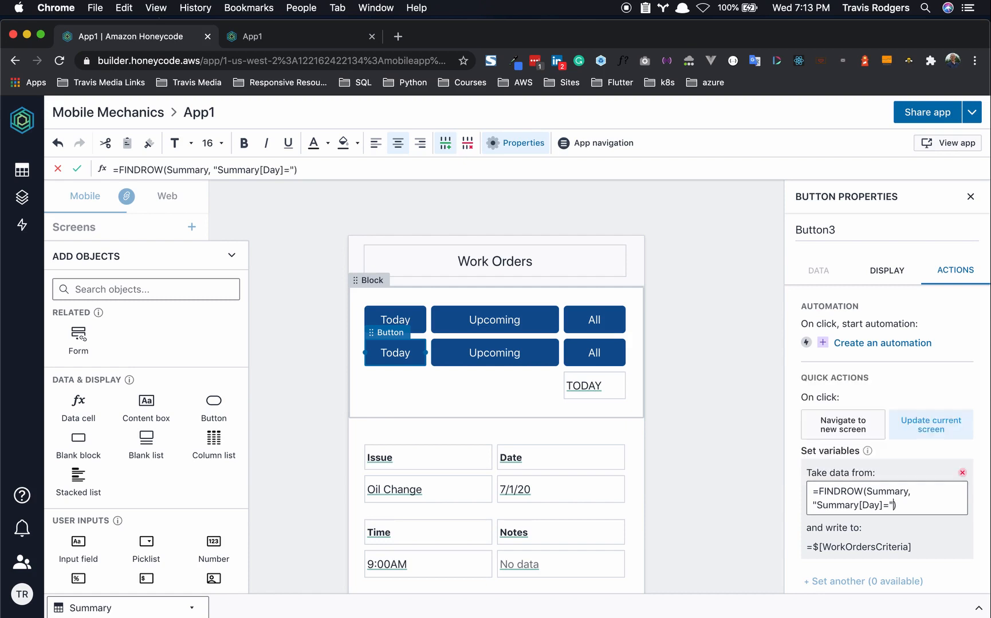
text(Today")
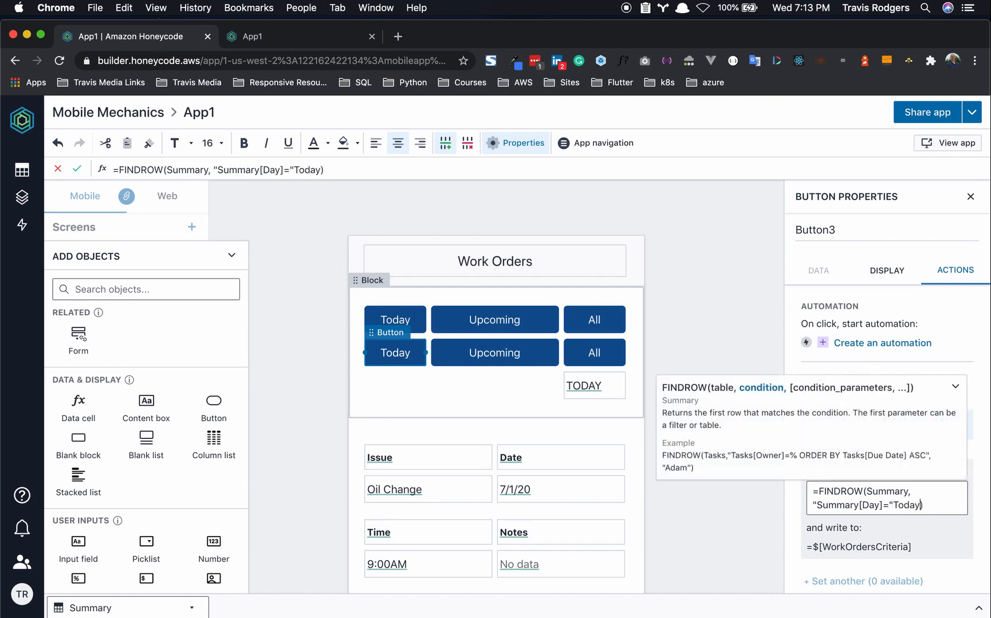
text(")
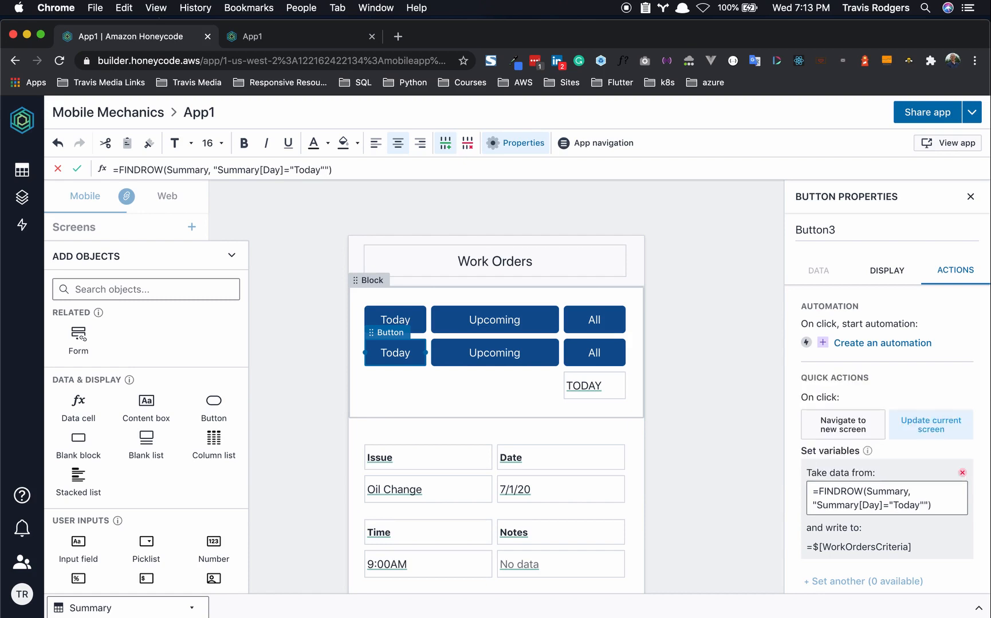
text(")
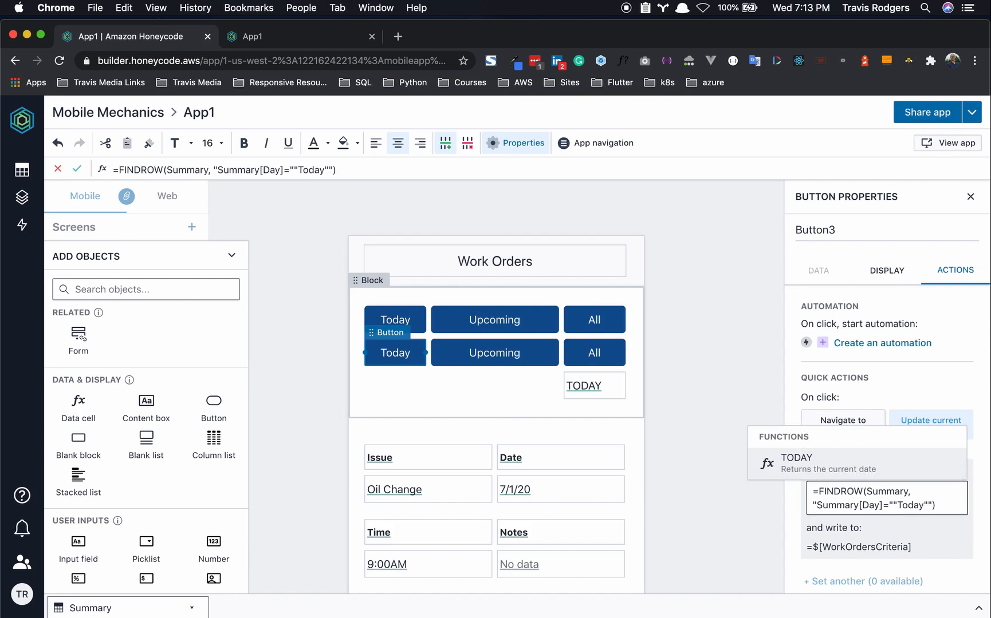
text(")
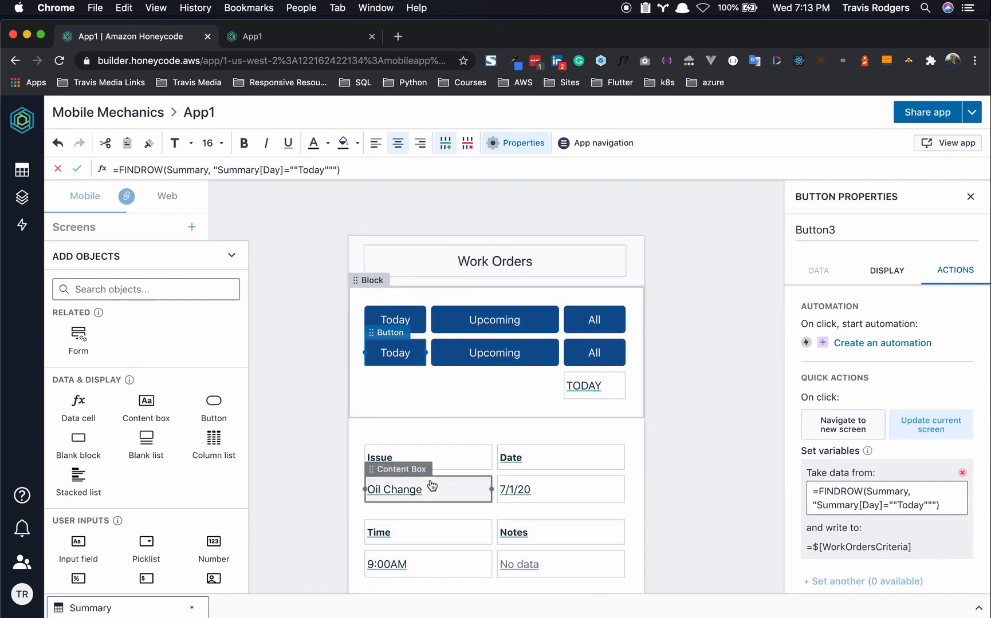
click(966, 572)
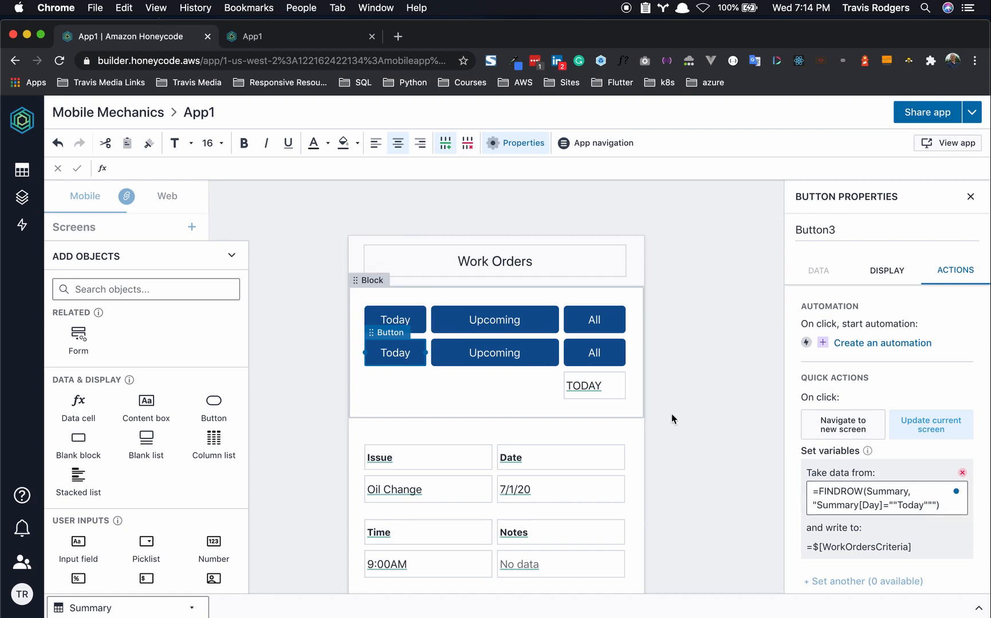
click(883, 491)
key(cmd+c)
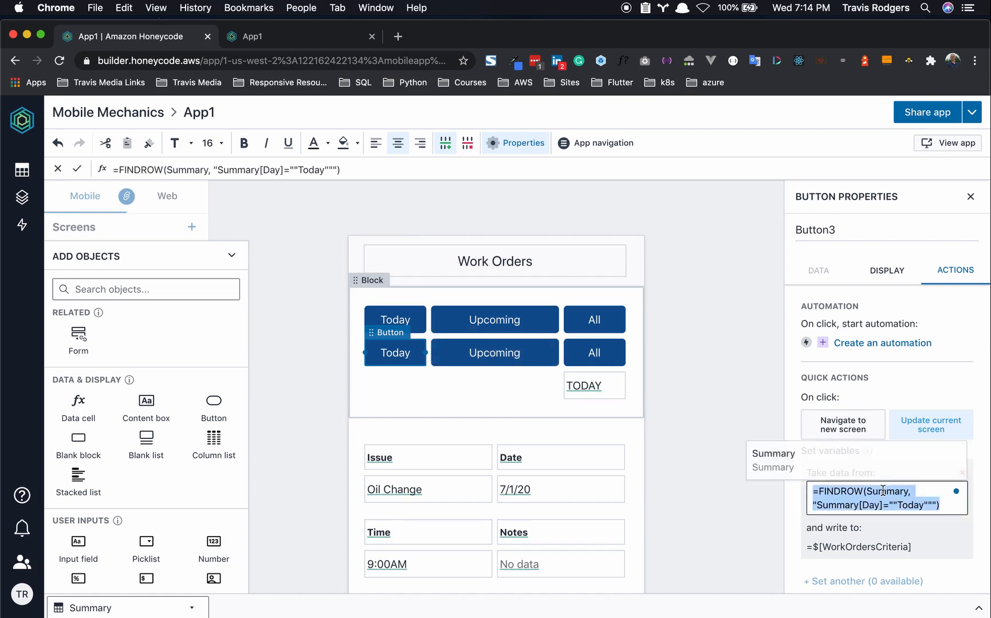
- Make the Upcoming button set $[WorkOrdersCriteria] with the FINDROW formula using Upcoming instead of Today
click(551, 362)
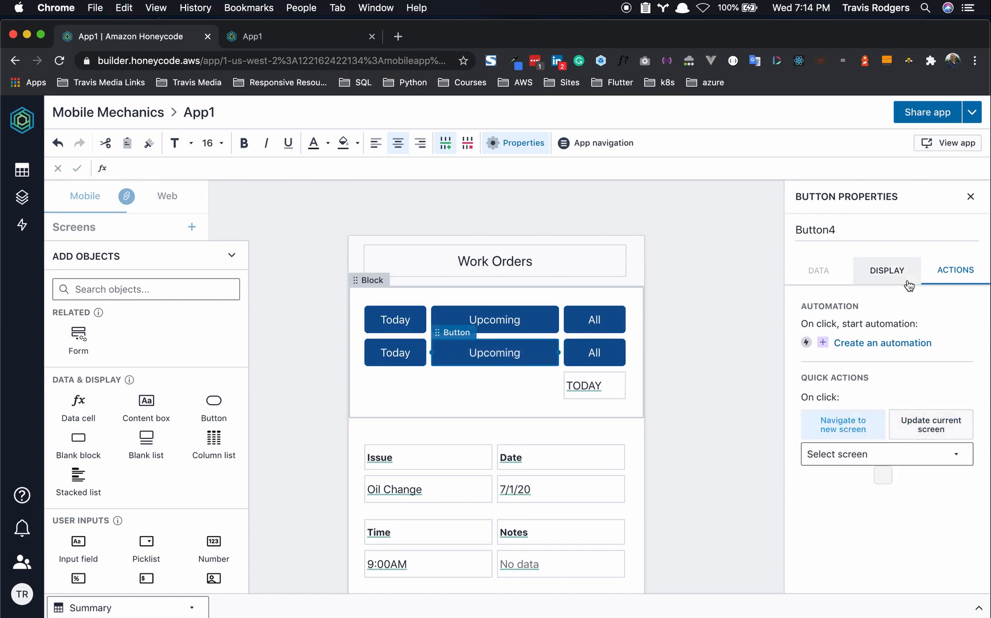
click(914, 423)
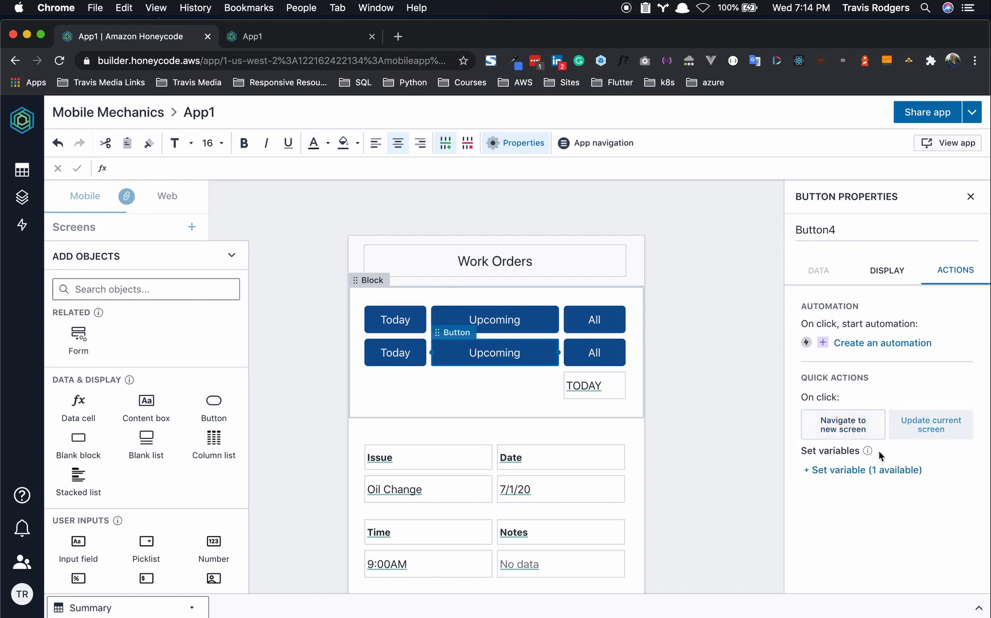
click(873, 471)
click(859, 519)
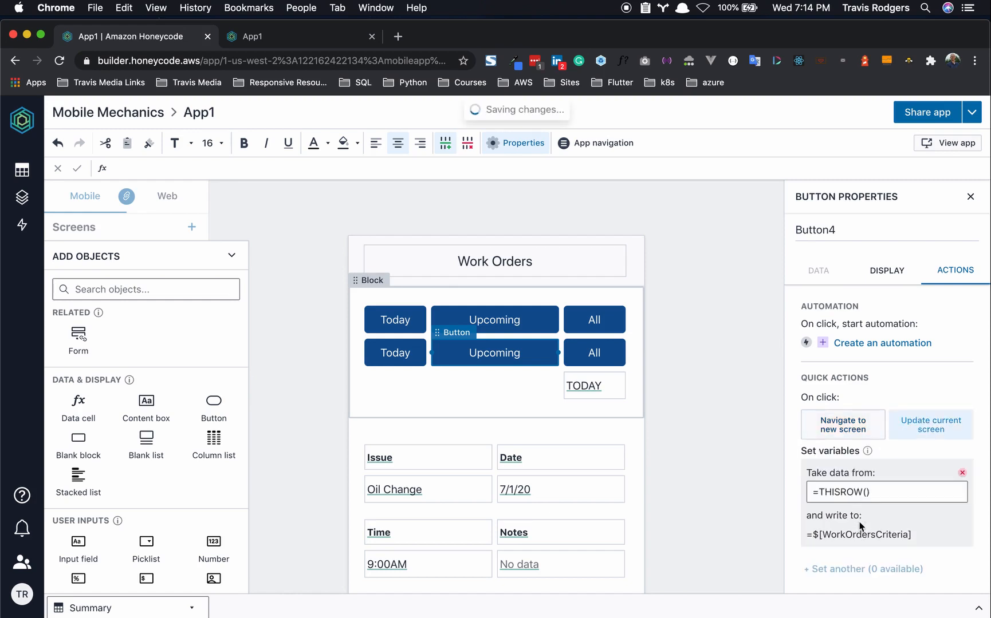
click(875, 492)
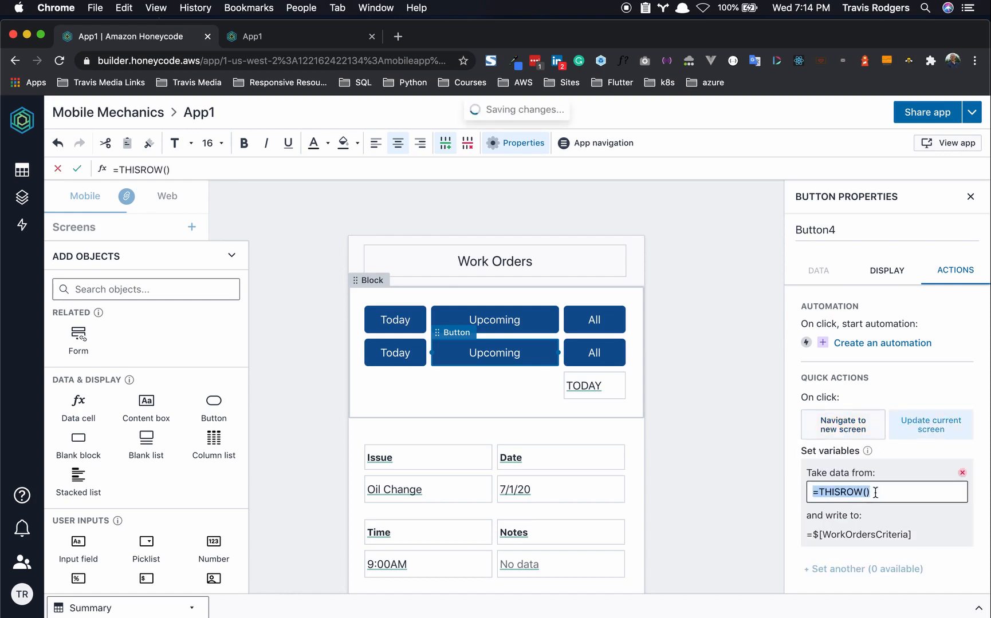
key(cmd+v)
drag(897, 505, 924, 505)
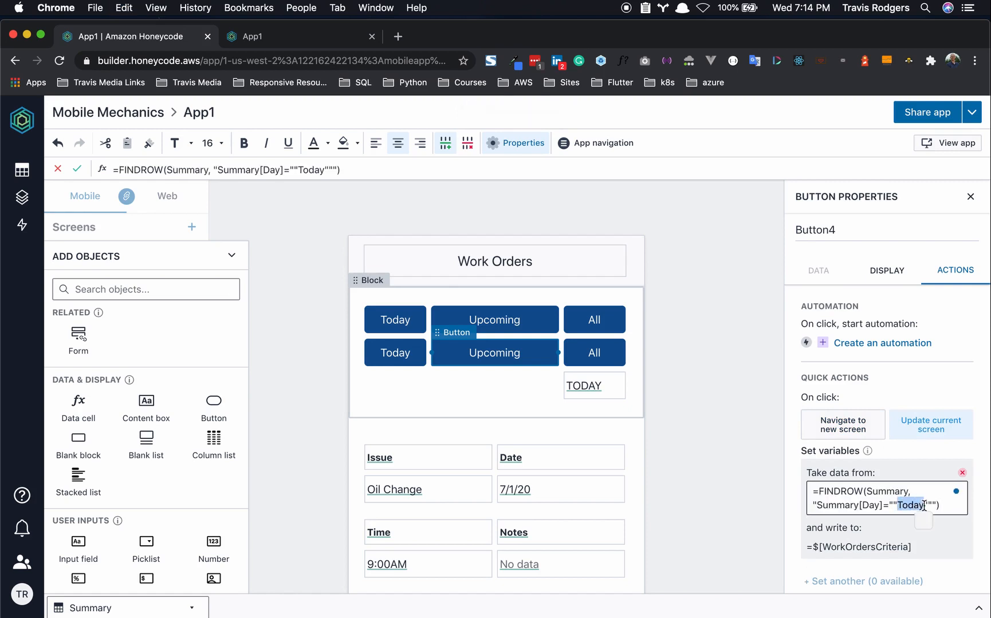
text(Upcoming)
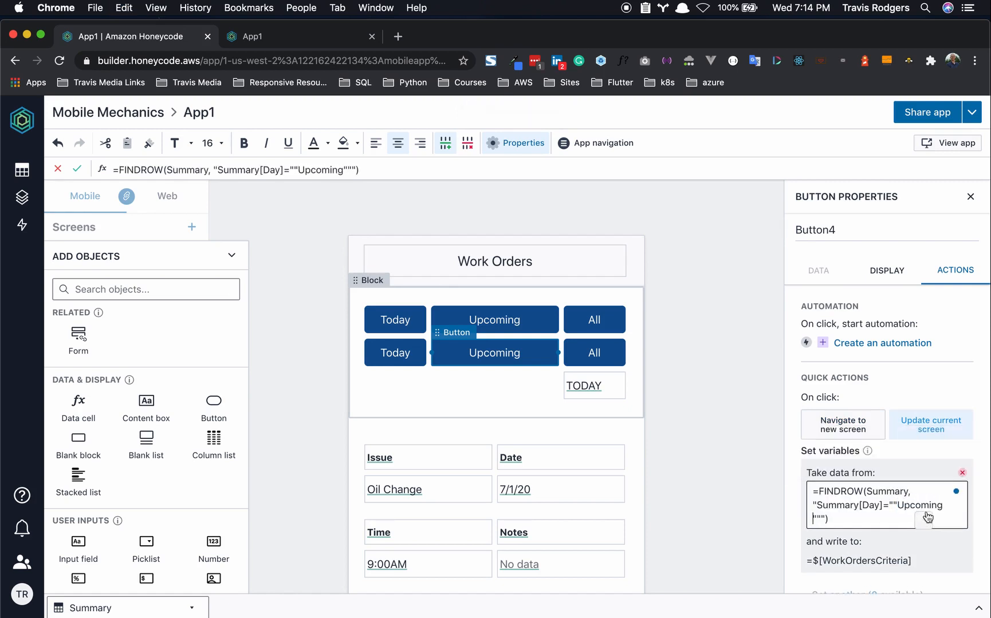
click(940, 564)
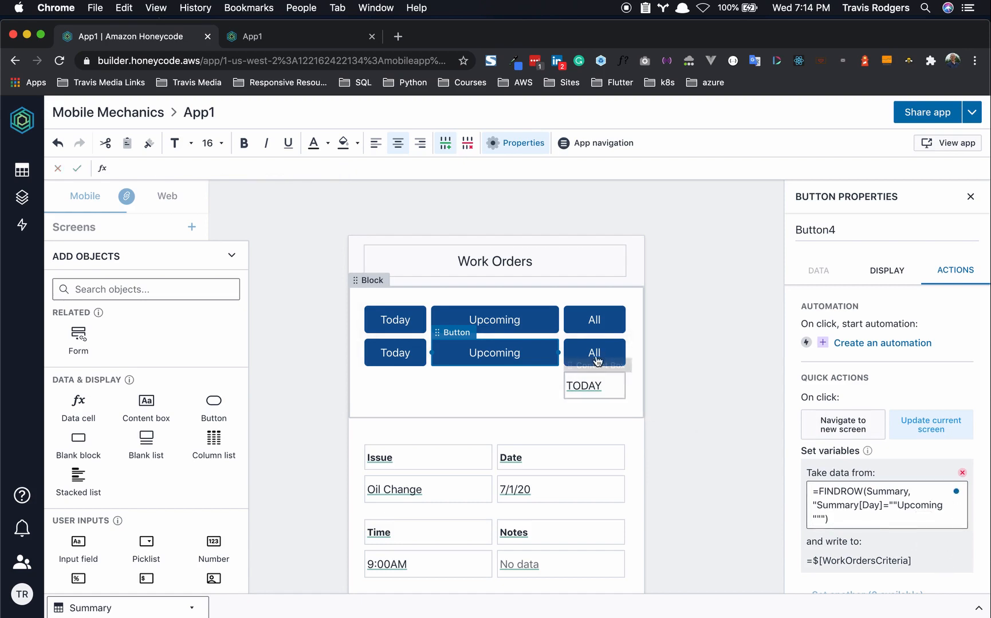
- Make the All button set $[WorkOrdersCriteria] with the FINDROW formula using All instead of Today
click(577, 359)
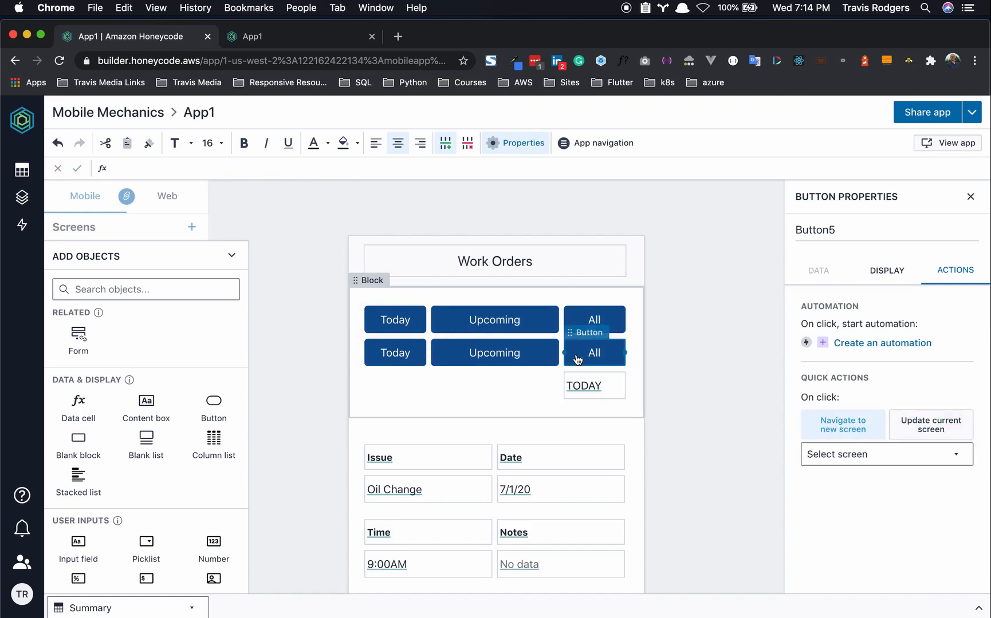
click(862, 459)
click(888, 494)
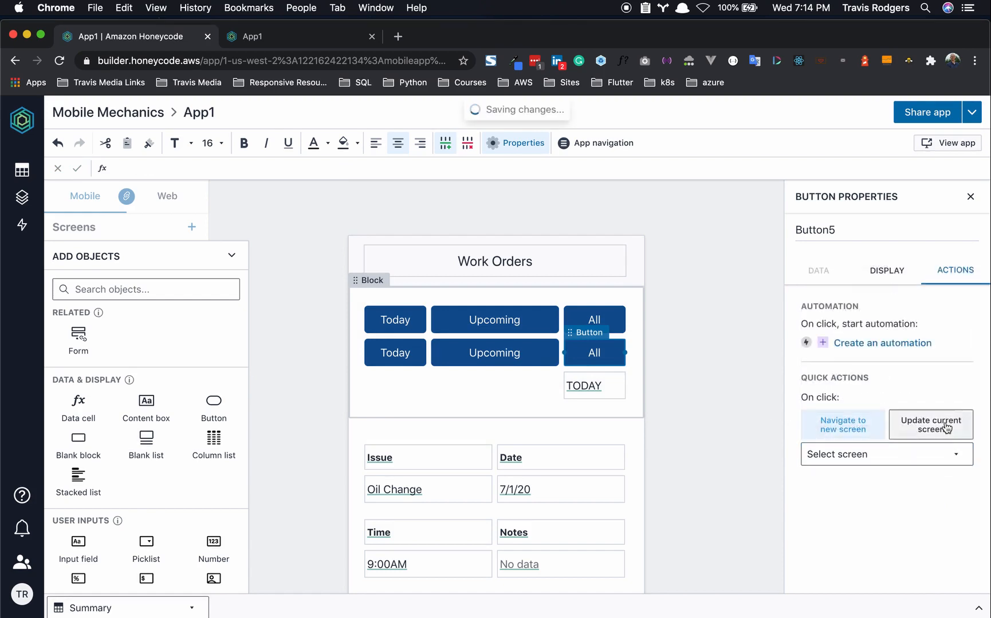
click(893, 430)
click(892, 467)
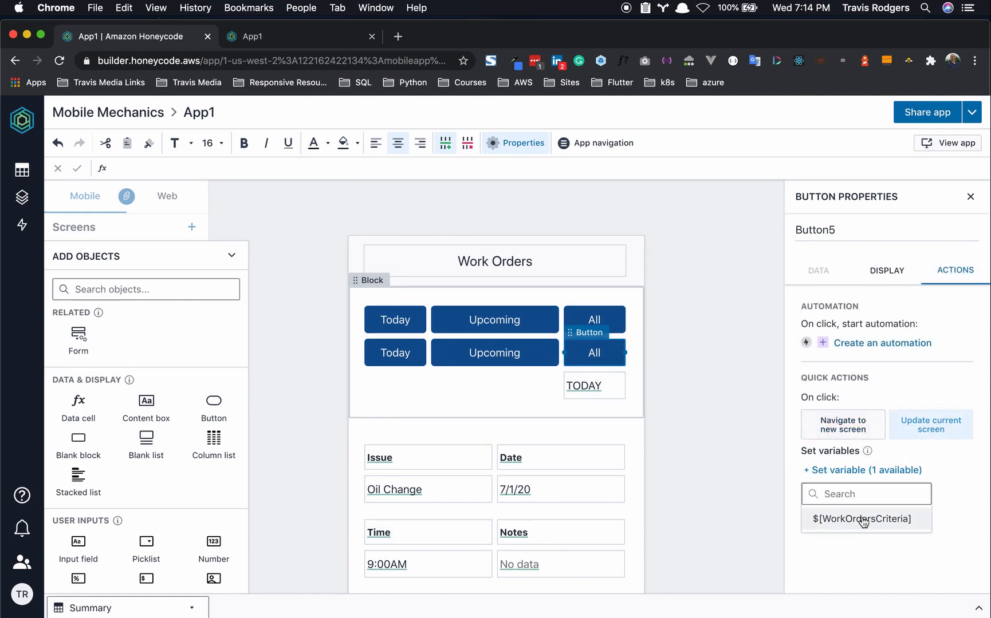
click(869, 515)
click(871, 494)
key(ctrl+a)
key(ctrl+v)
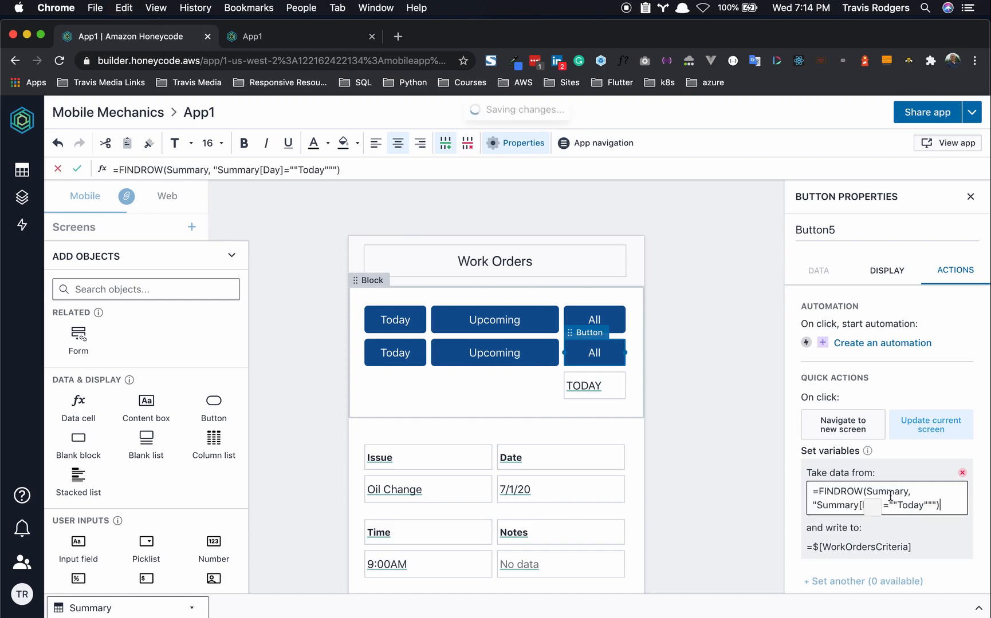
drag(913, 506, 923, 507)
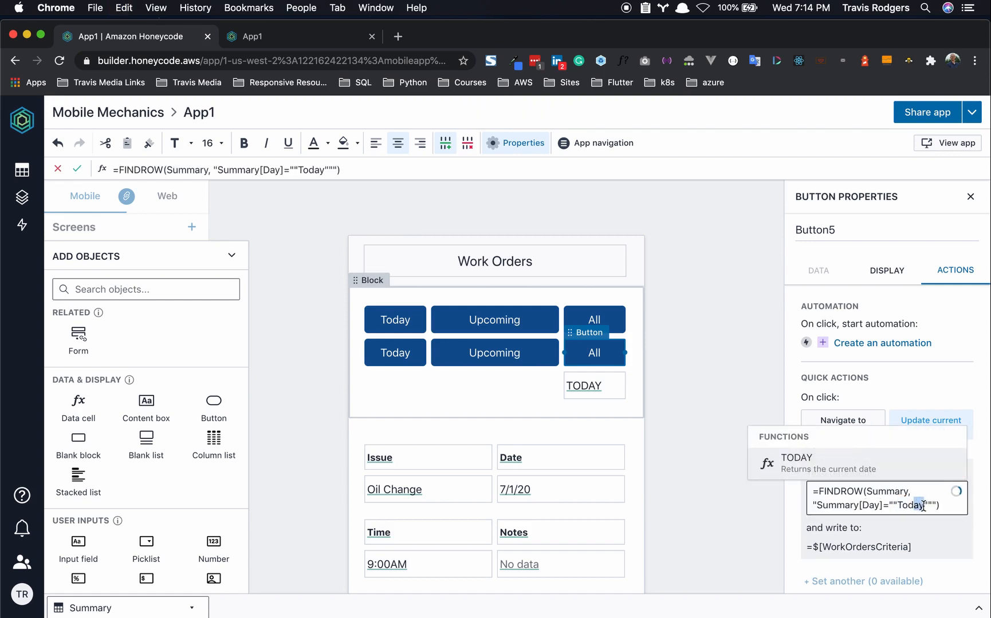
key(BackSpace)
key(BackSpace)
key(BackSpace)
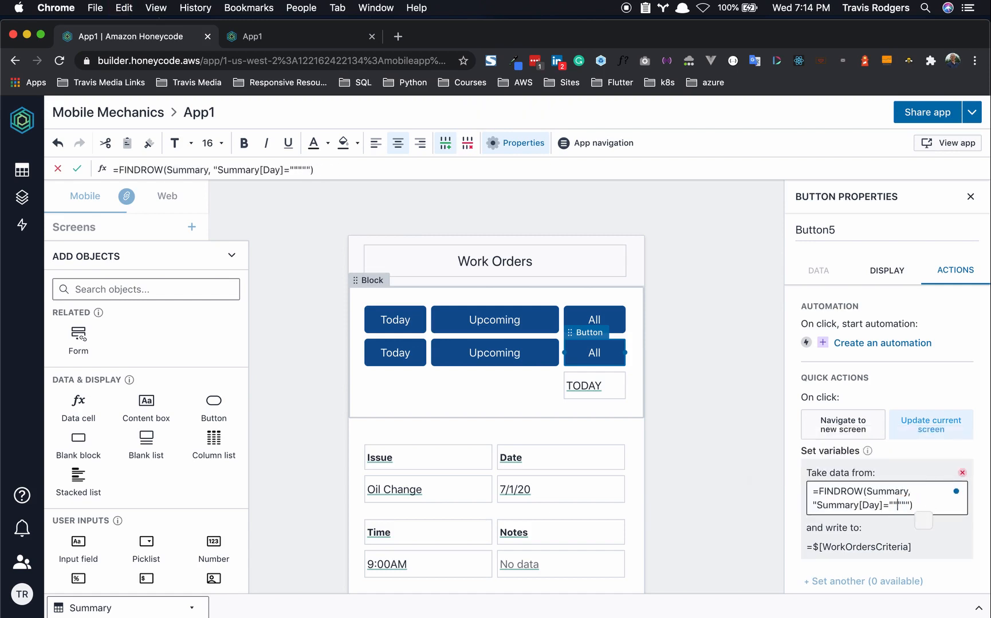
text(All)
click(944, 542)
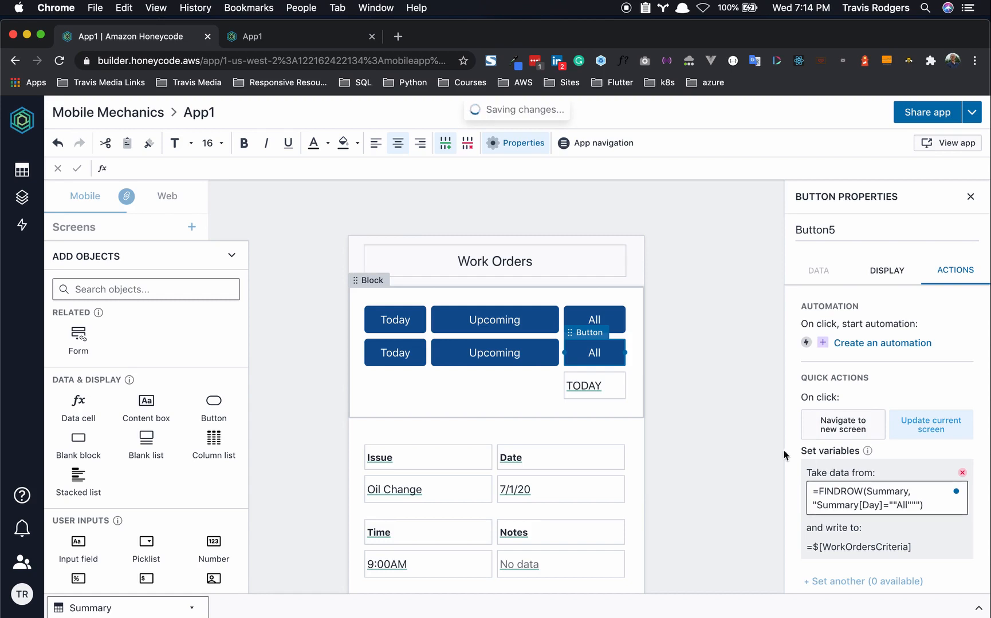
click(692, 435)
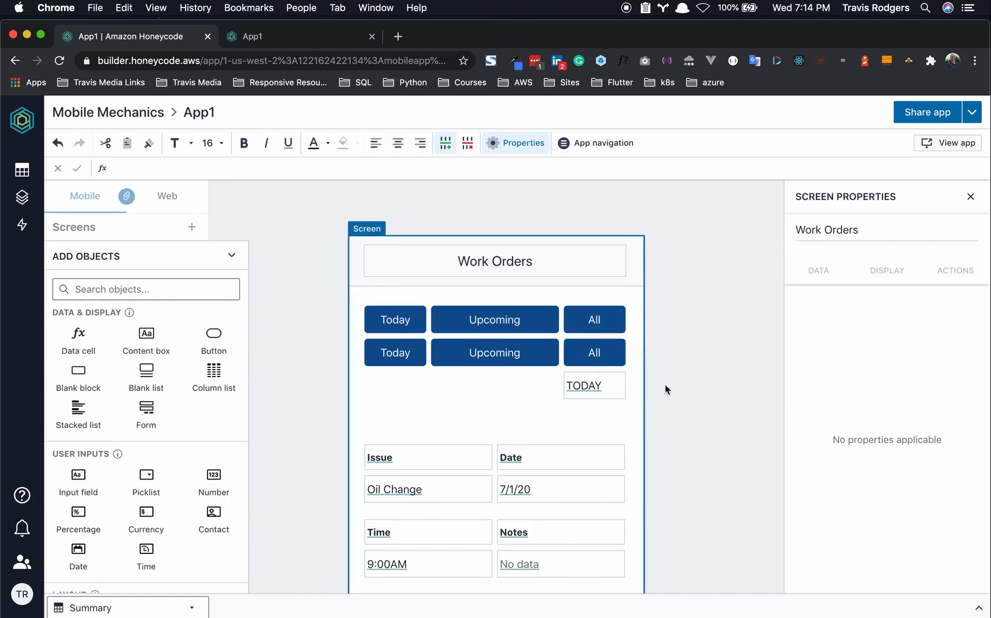
- Set the work orders list source to =$[WorkOrdersCriteria][Work Orders] and reload the live App1
scroll(665, 391, down, 2)
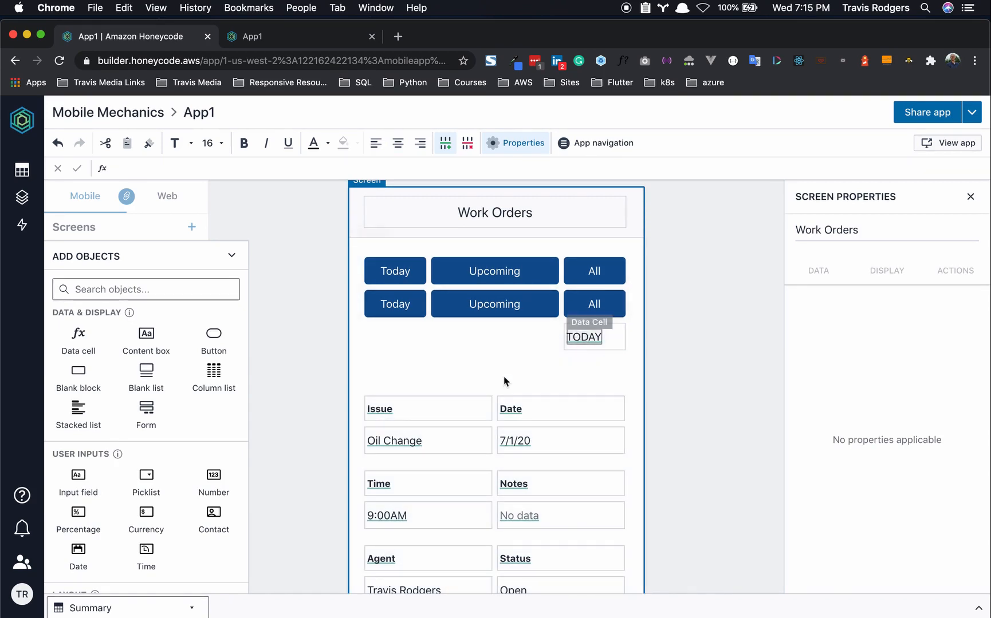
click(493, 392)
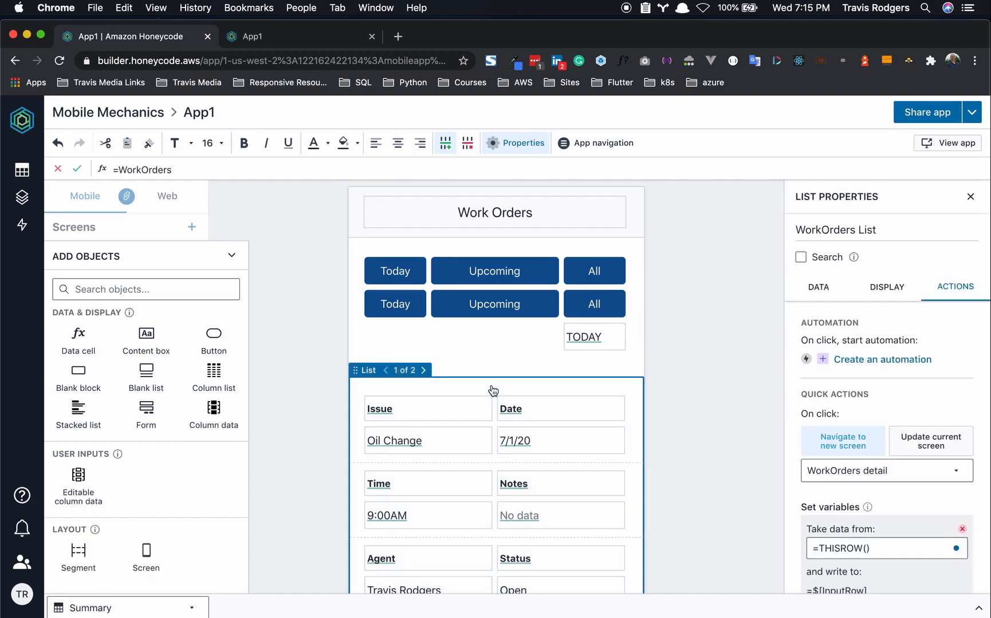
click(818, 287)
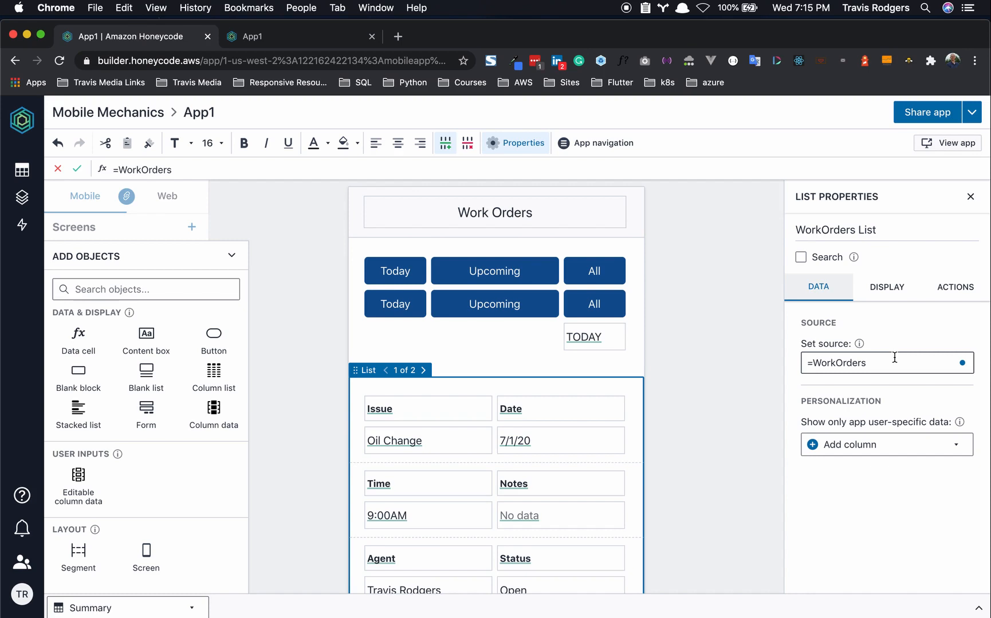
drag(813, 363, 897, 363)
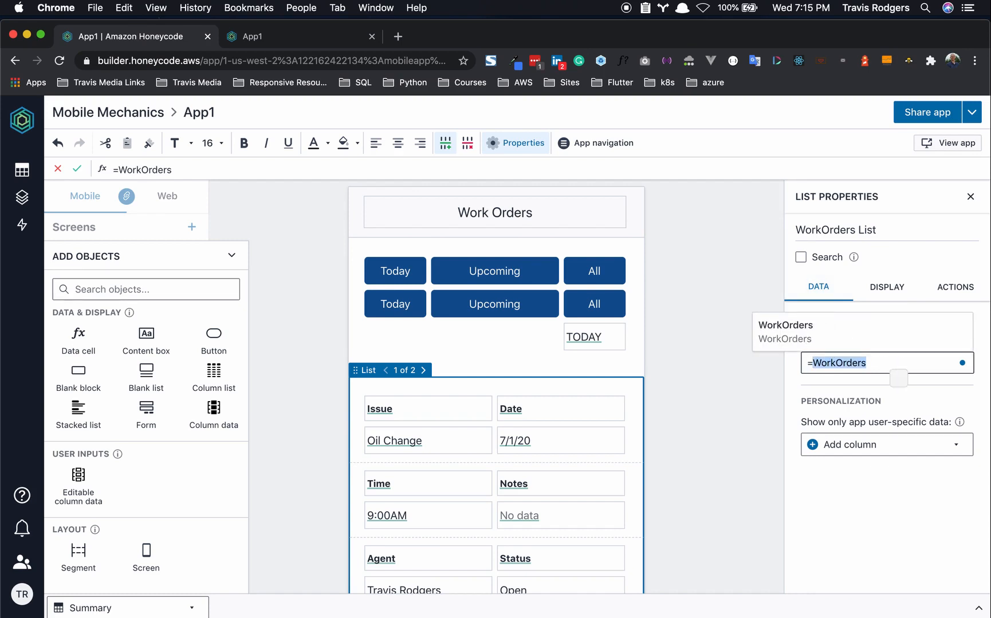
key(BackSpace)
key(BackSpace)
text(=)
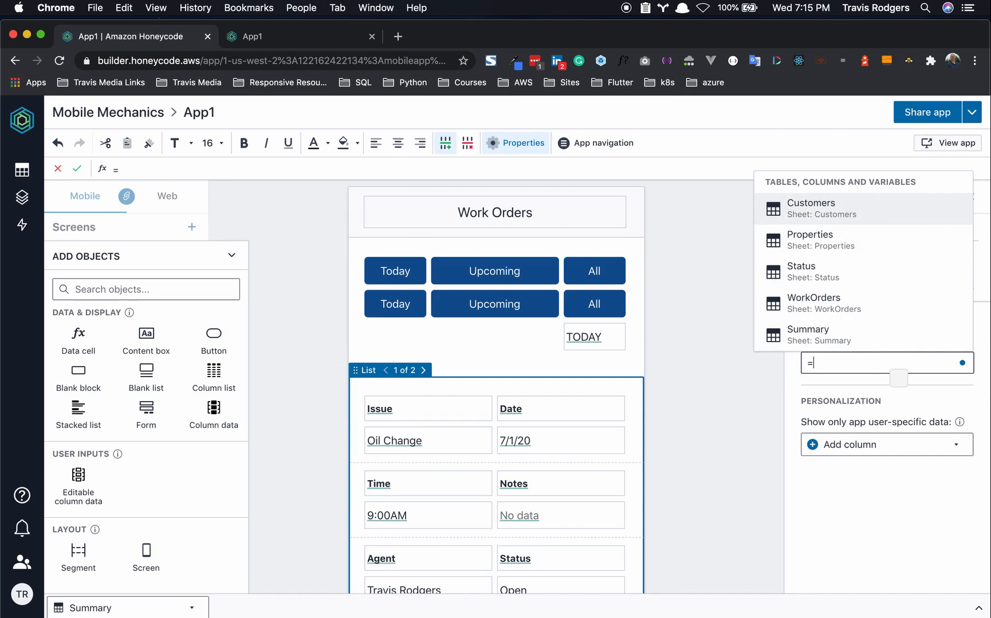
text($)
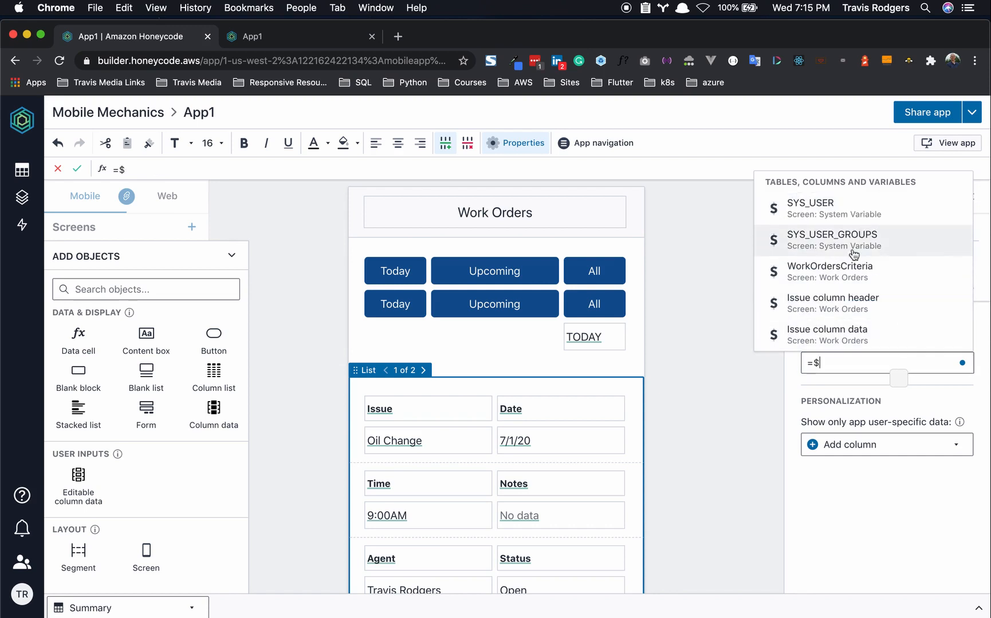
click(844, 281)
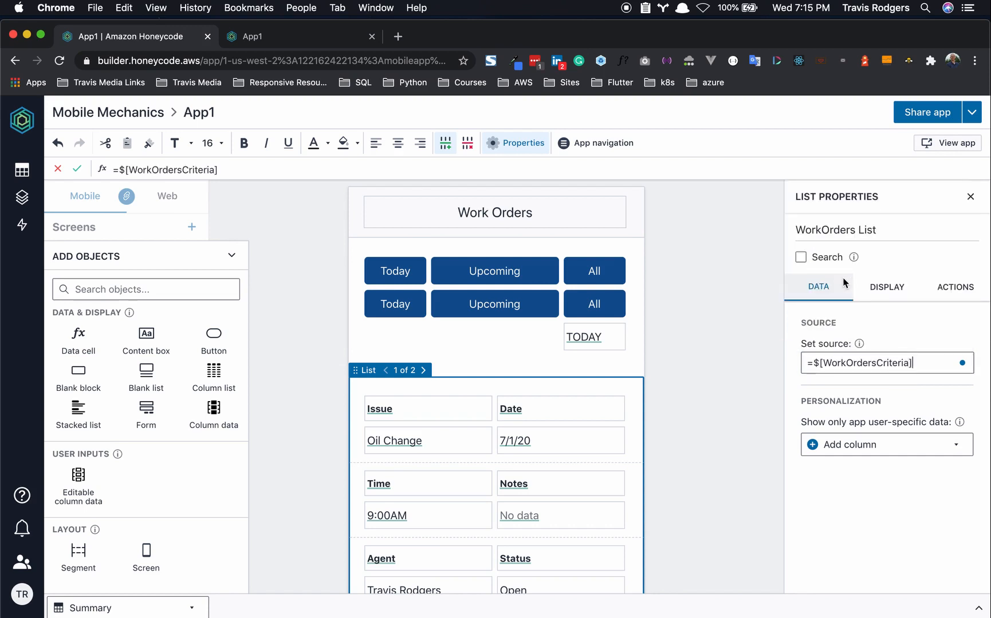
text([W)
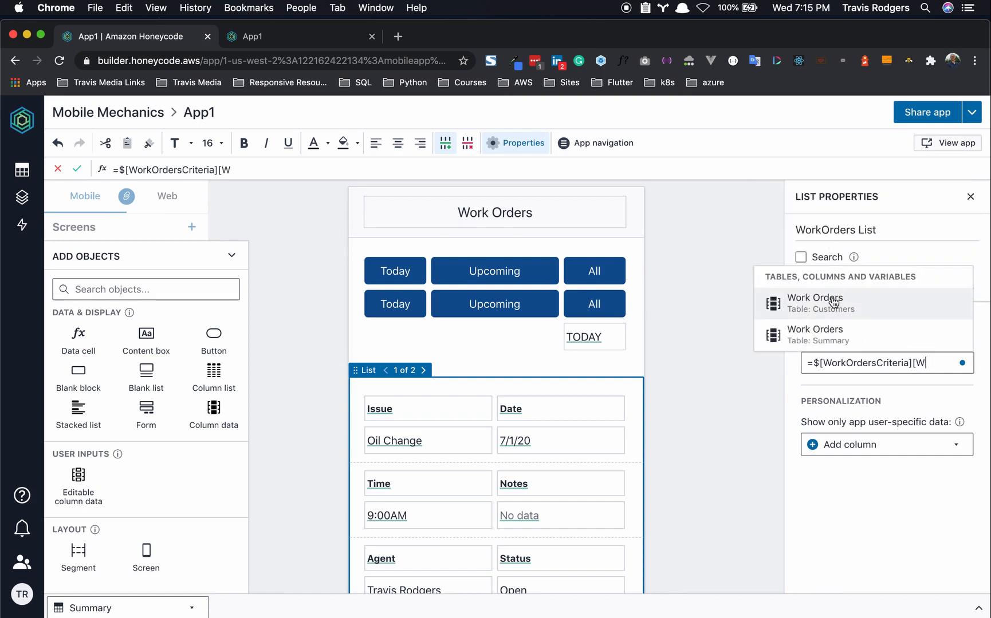
click(829, 338)
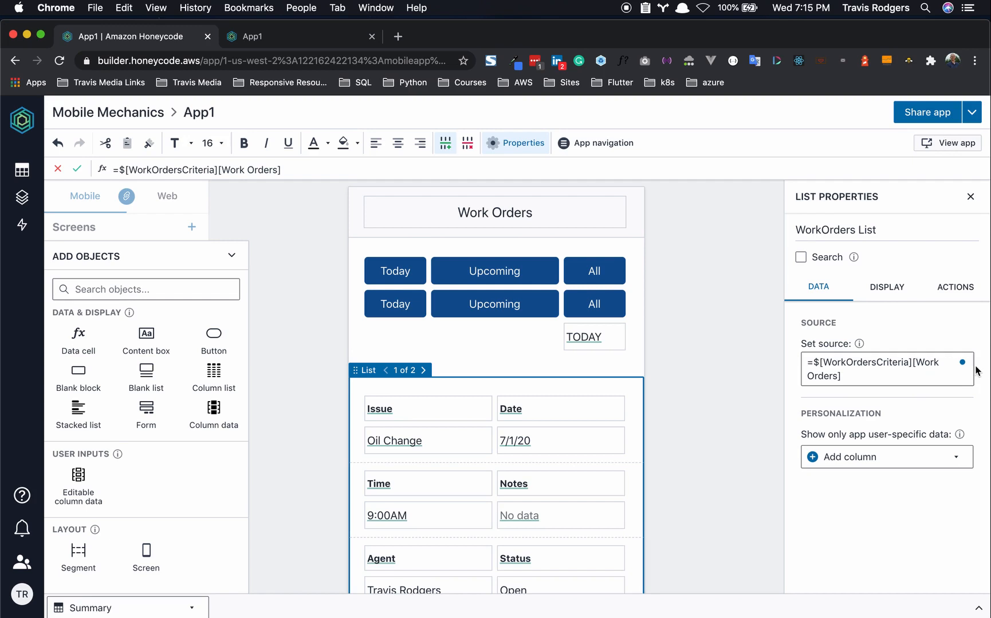
click(725, 357)
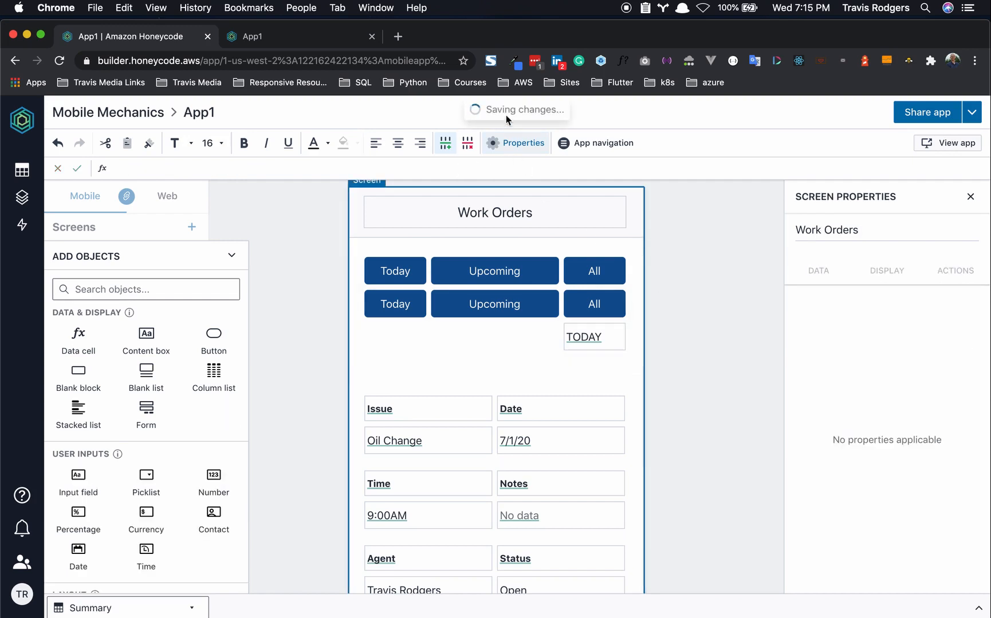
click(298, 36)
click(57, 62)
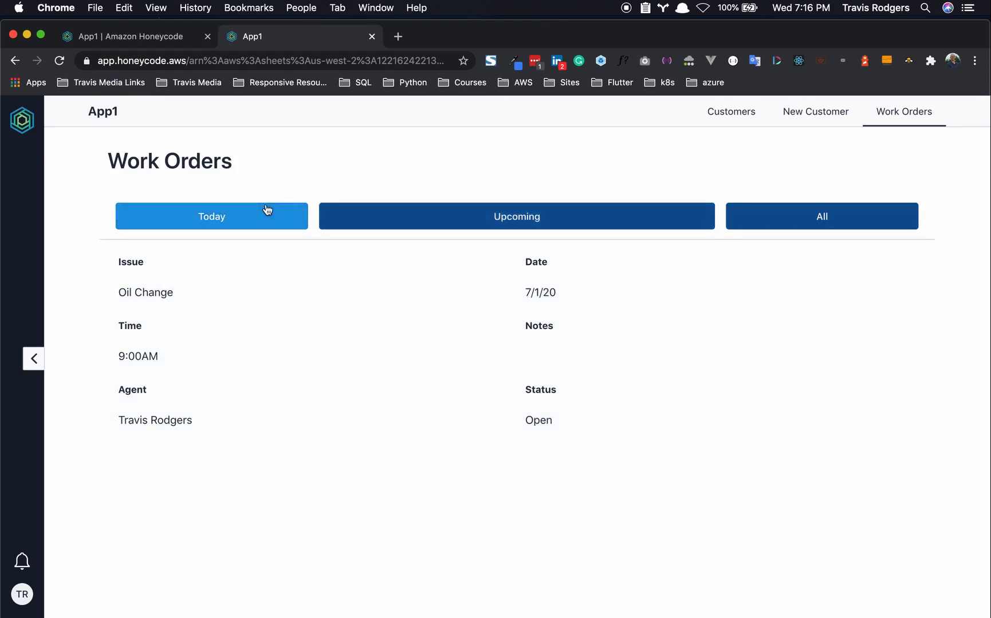
- In the live app, filter work orders by Upcoming, then by All to see Oil Change and Flat Tire
click(379, 222)
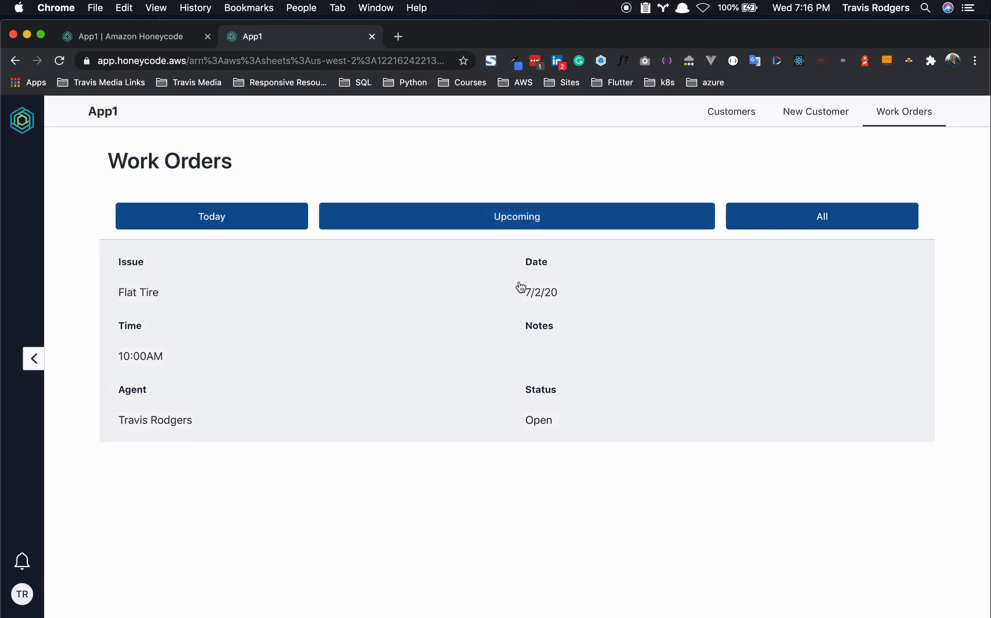
click(805, 218)
scroll(546, 369, down, 1)
scroll(546, 369, up, 1)
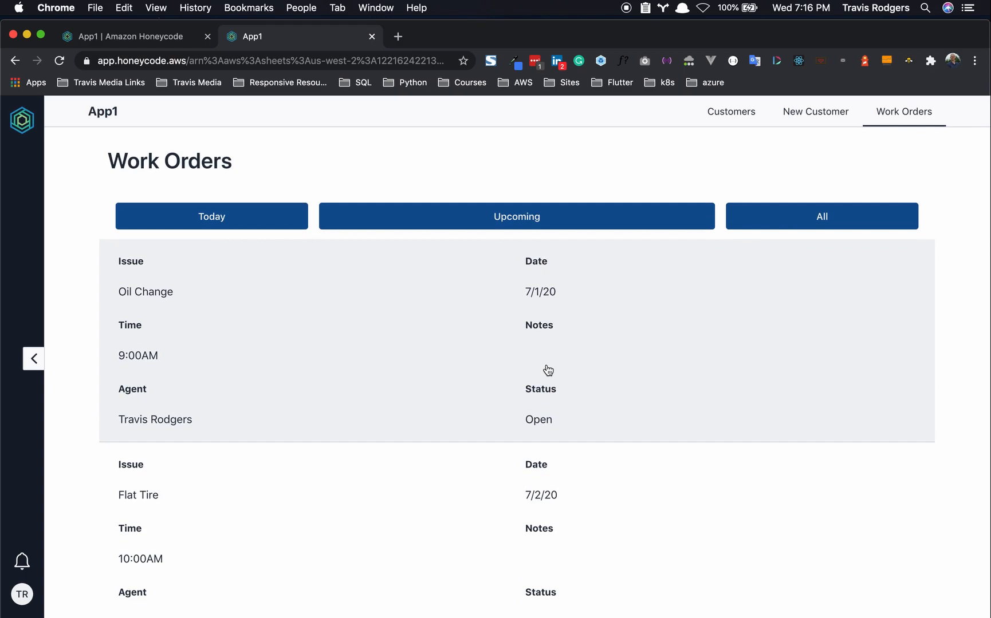
- Back in the builder, add a new blank table, Table1, from the Tables panel
click(111, 37)
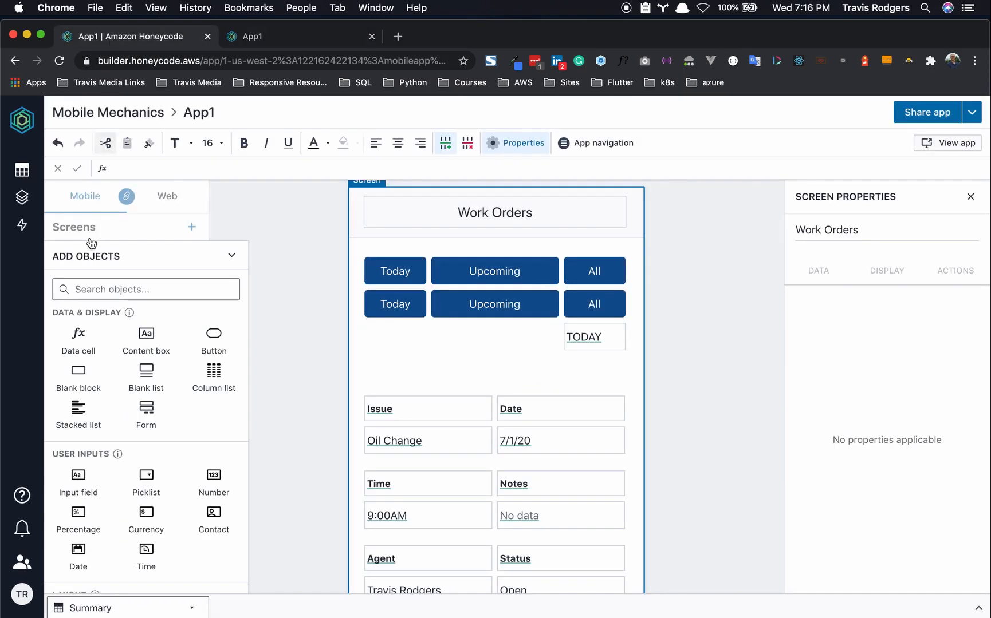
click(82, 226)
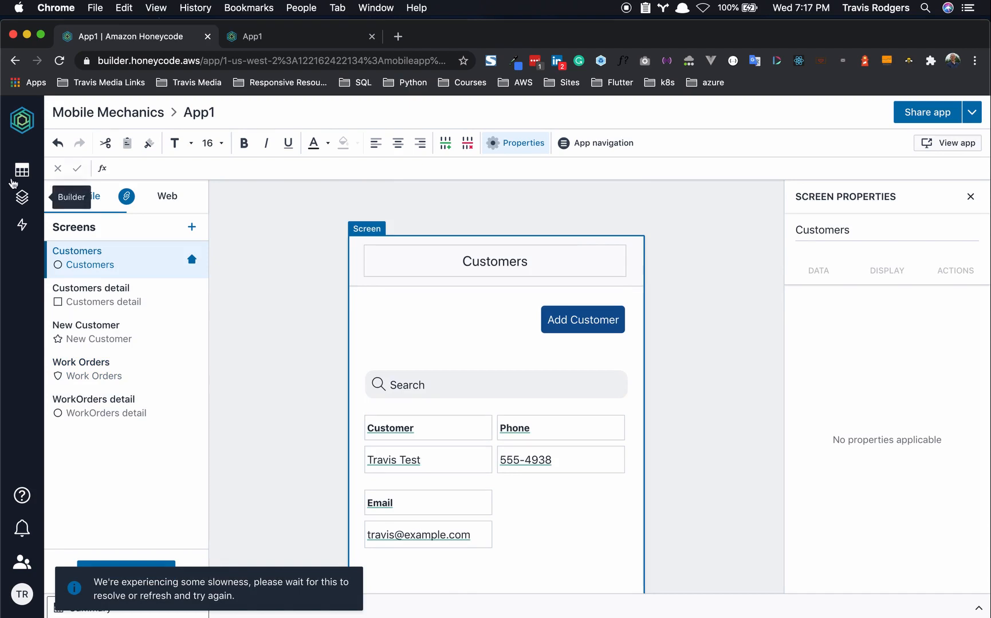
click(22, 170)
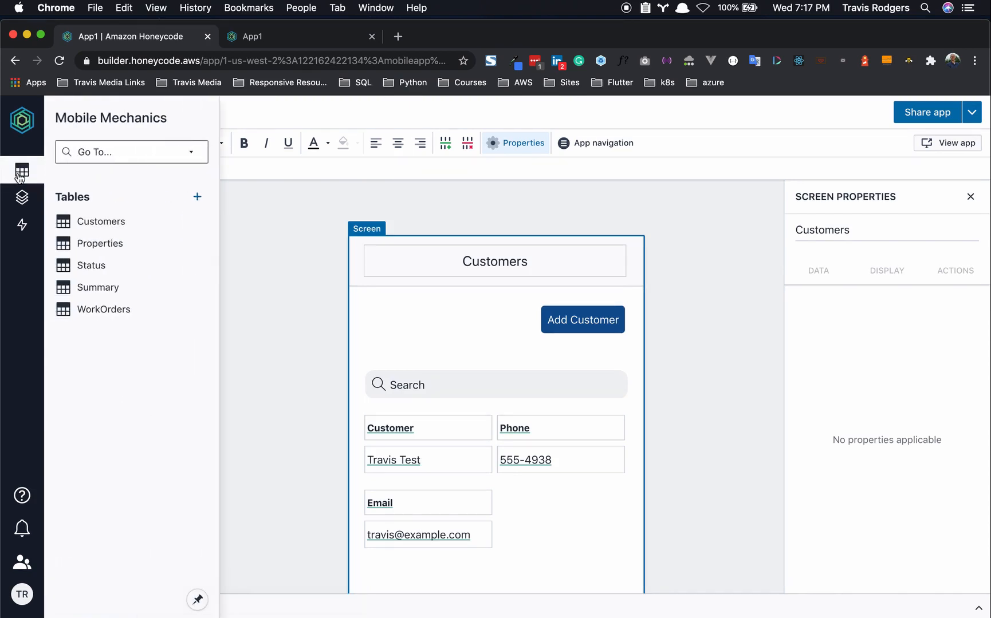
click(197, 197)
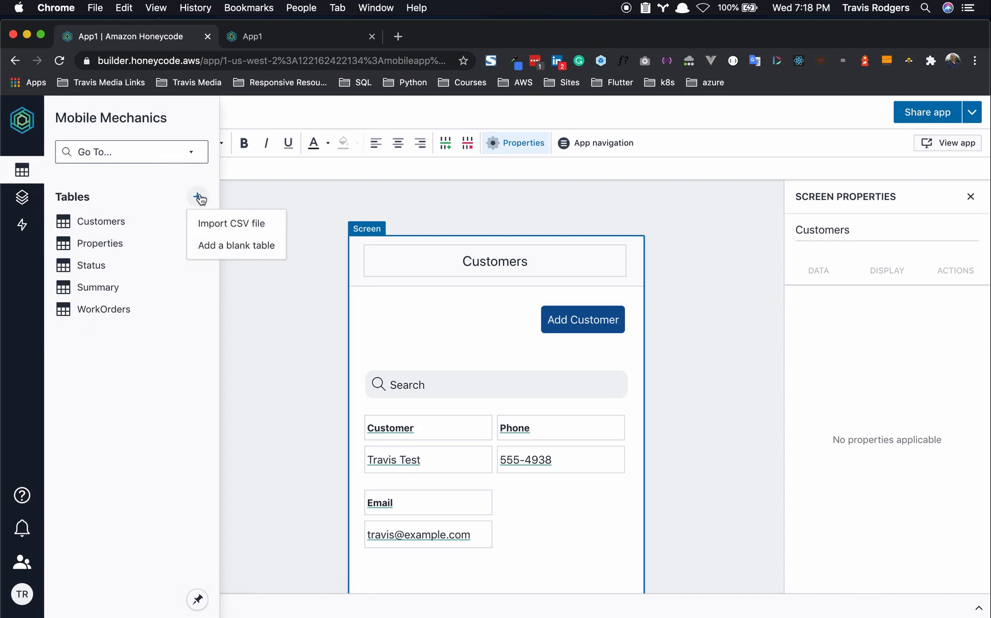
click(223, 244)
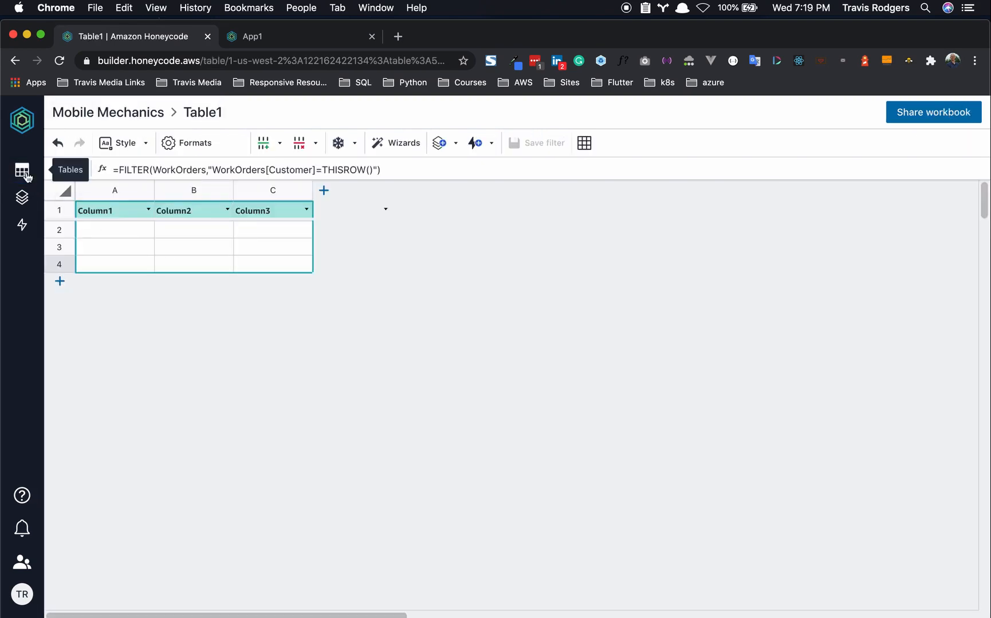
- Rename Table1 to Invoice and add four more columns, making seven in total
click(27, 175)
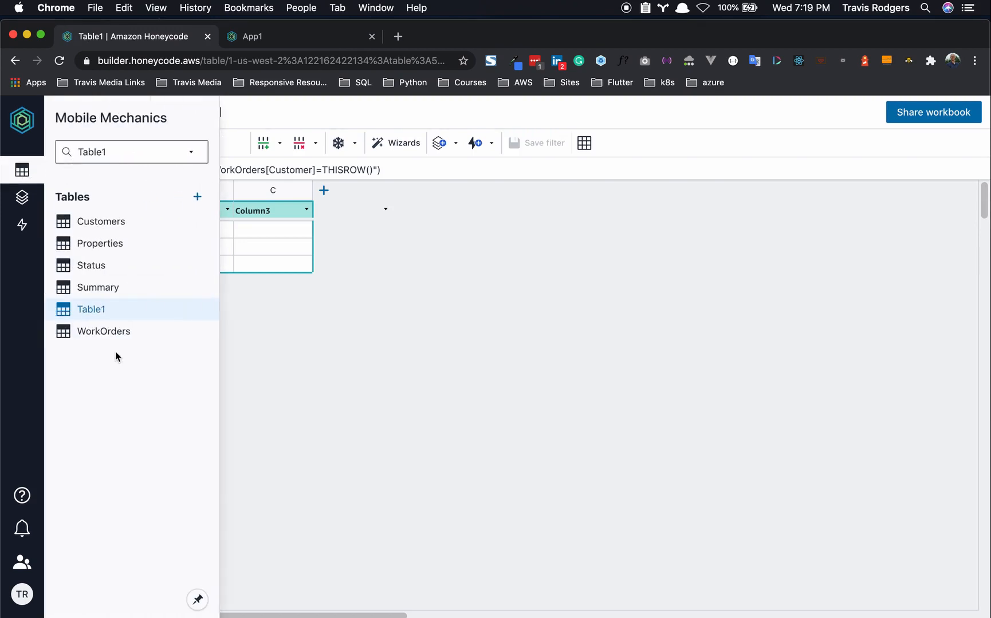
right_click(98, 311)
click(114, 324)
text(Invoice)
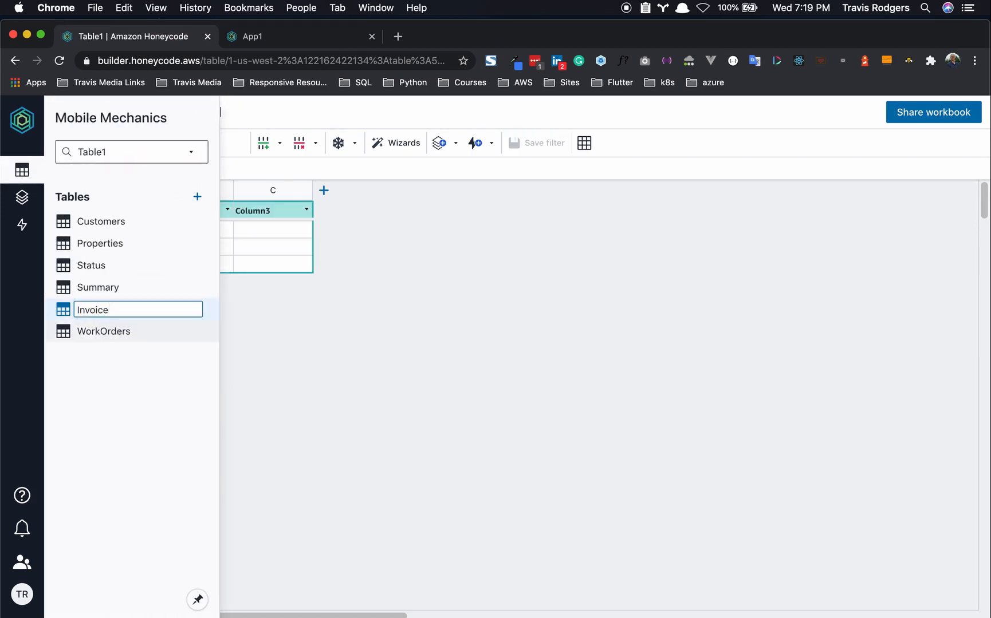
click(229, 364)
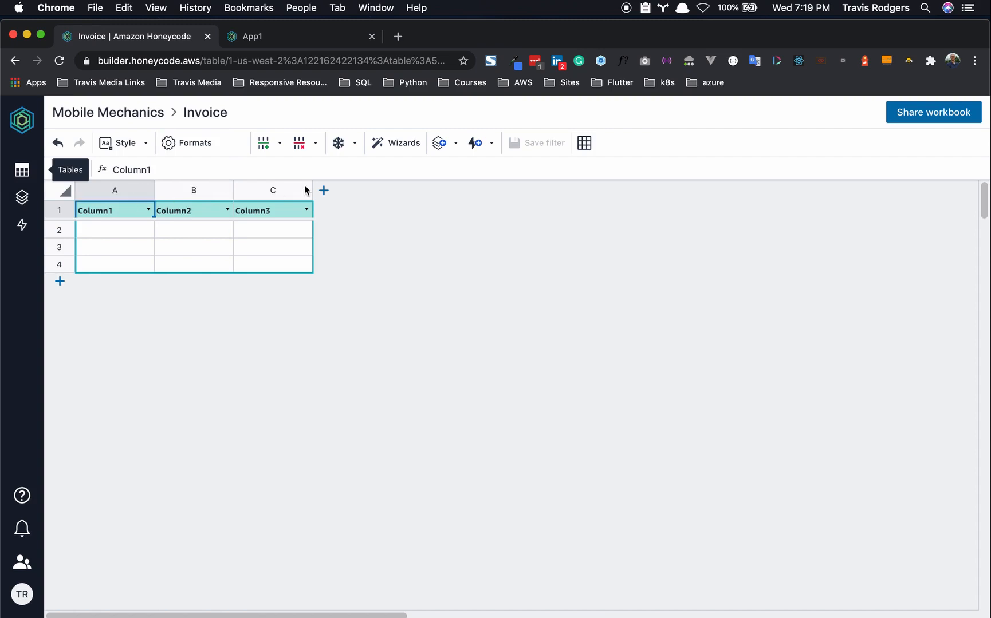
click(324, 190)
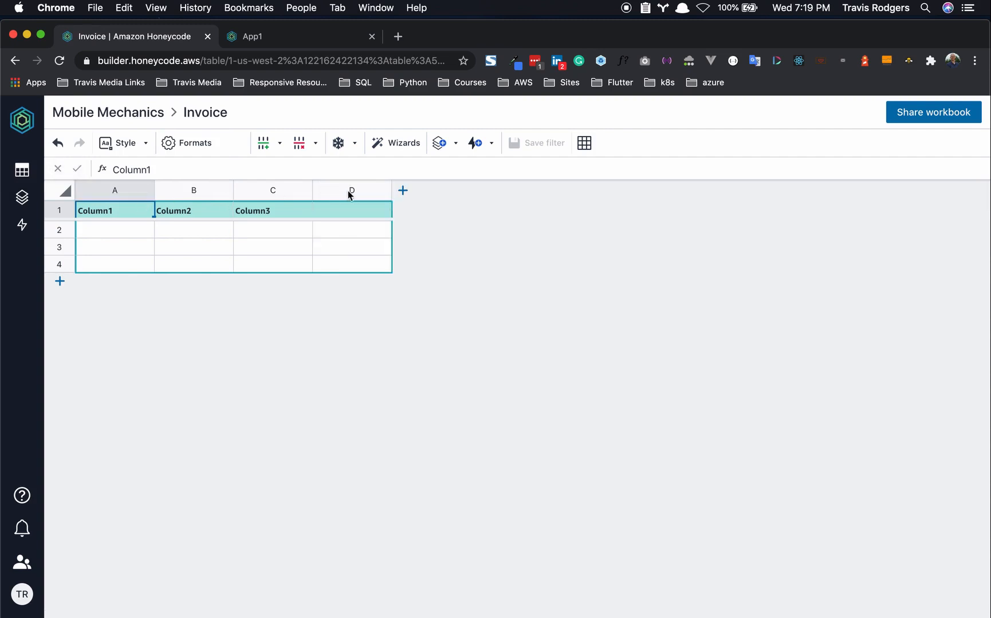
click(402, 190)
click(482, 191)
click(561, 190)
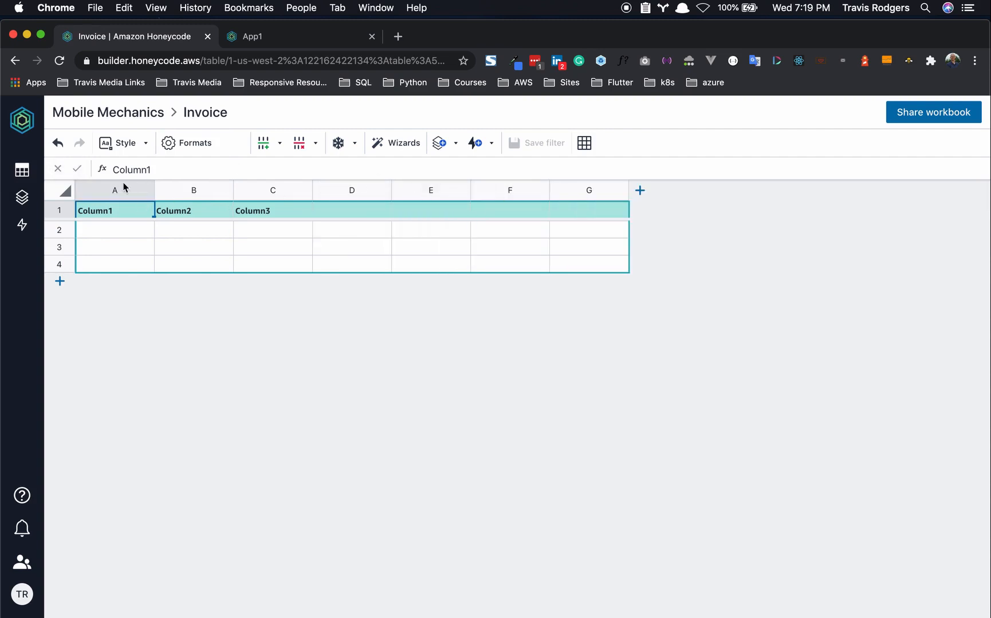
- Name the column headers Title, Notes, Unit Cost, Quantity, Labor, Total and Work Order
text(Title)
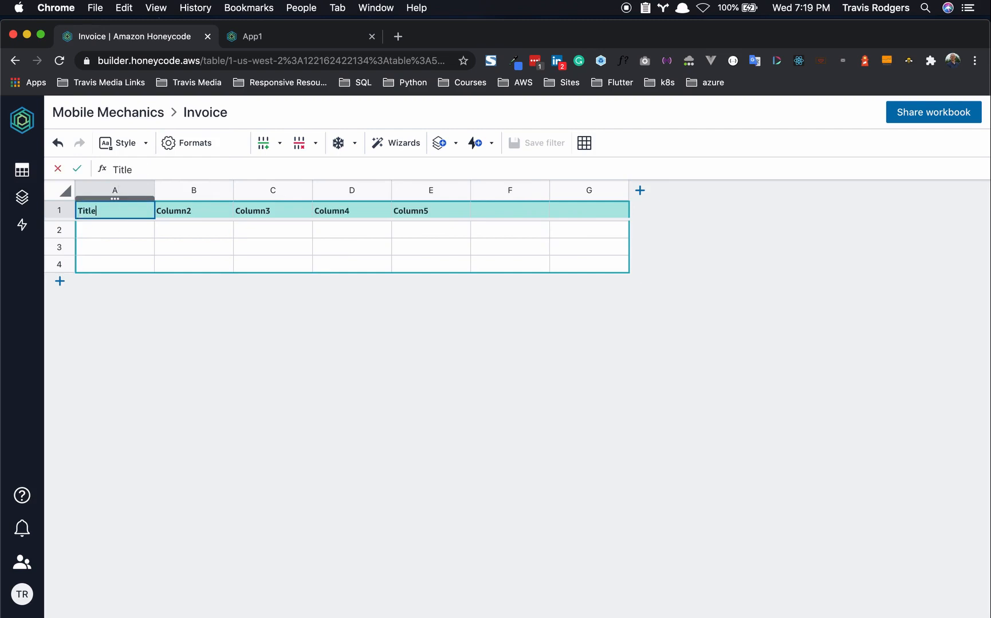
click(172, 211)
text(Notess)
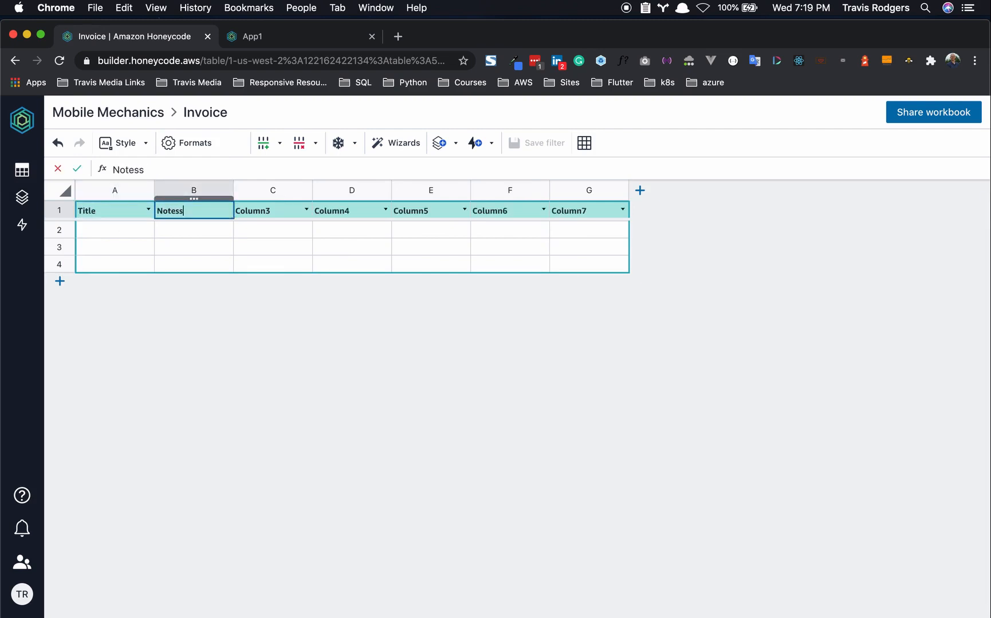
key(BackSpace)
click(258, 210)
text(Unit Cost)
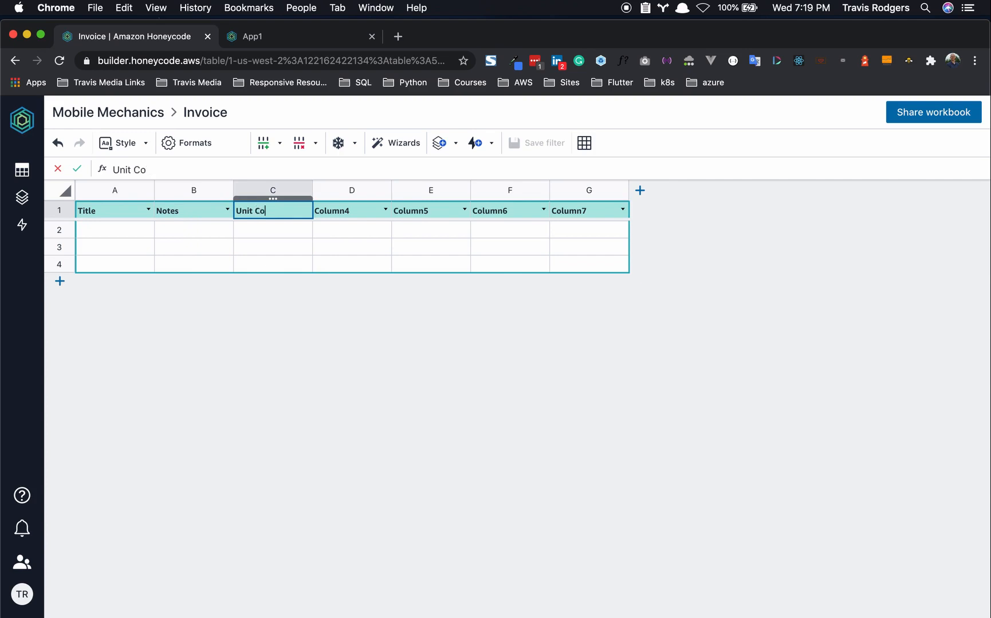
click(347, 209)
text(Quantity)
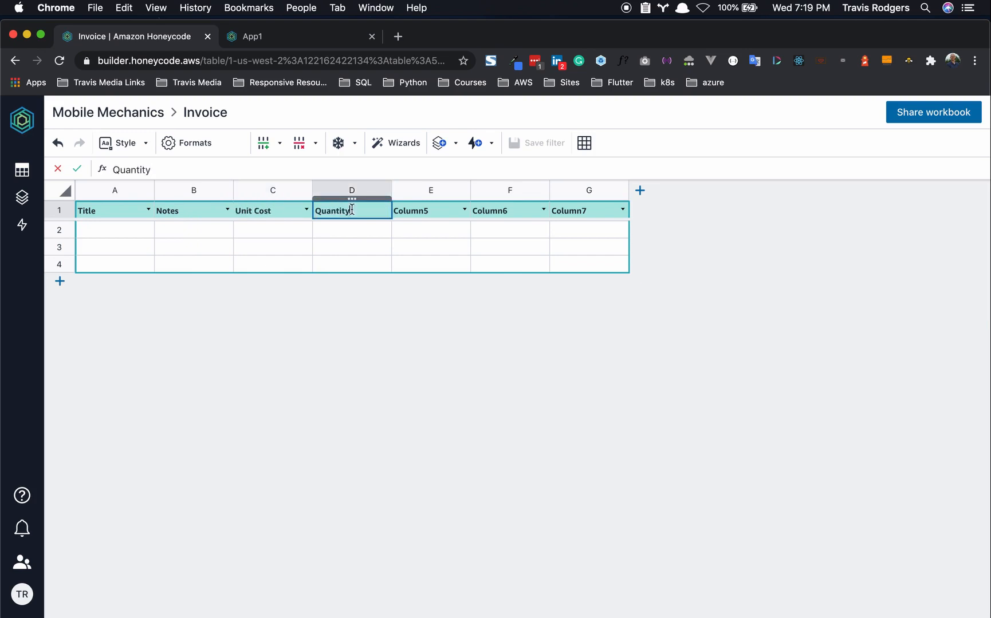
click(441, 213)
text(Labor)
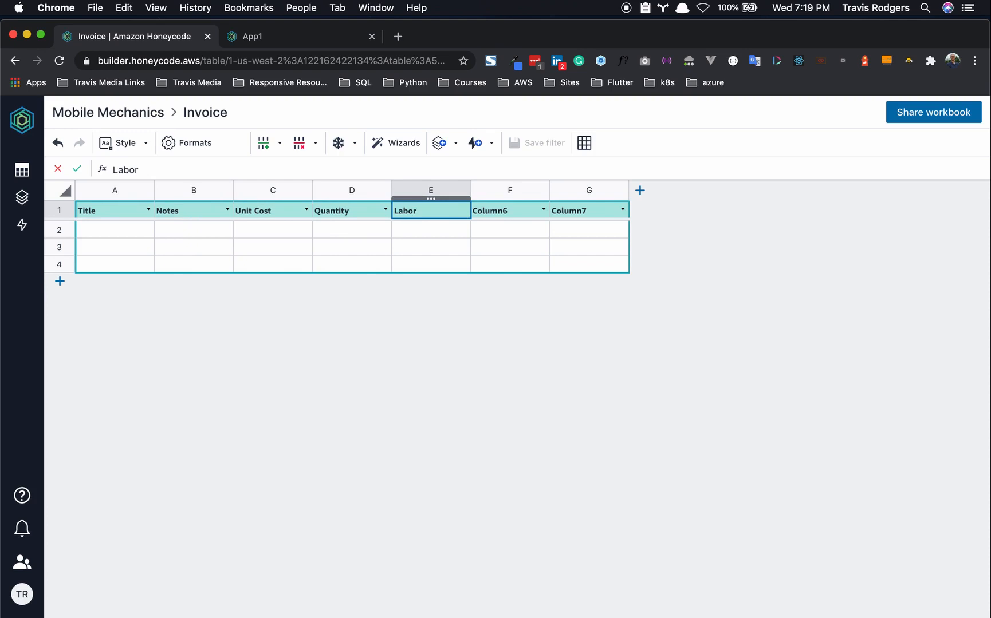
click(493, 213)
text(T)
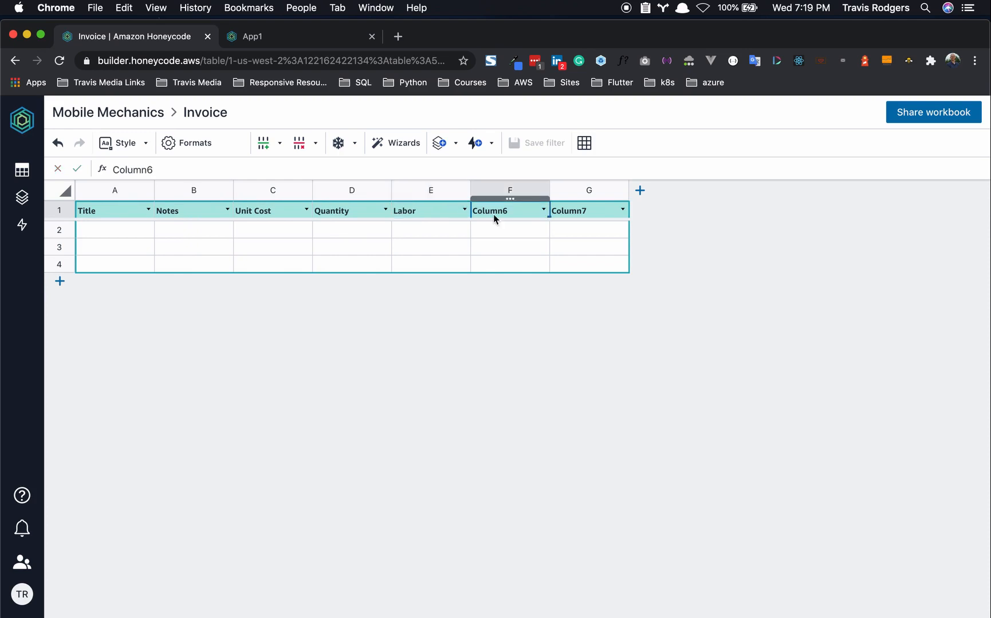
text(otal)
click(574, 212)
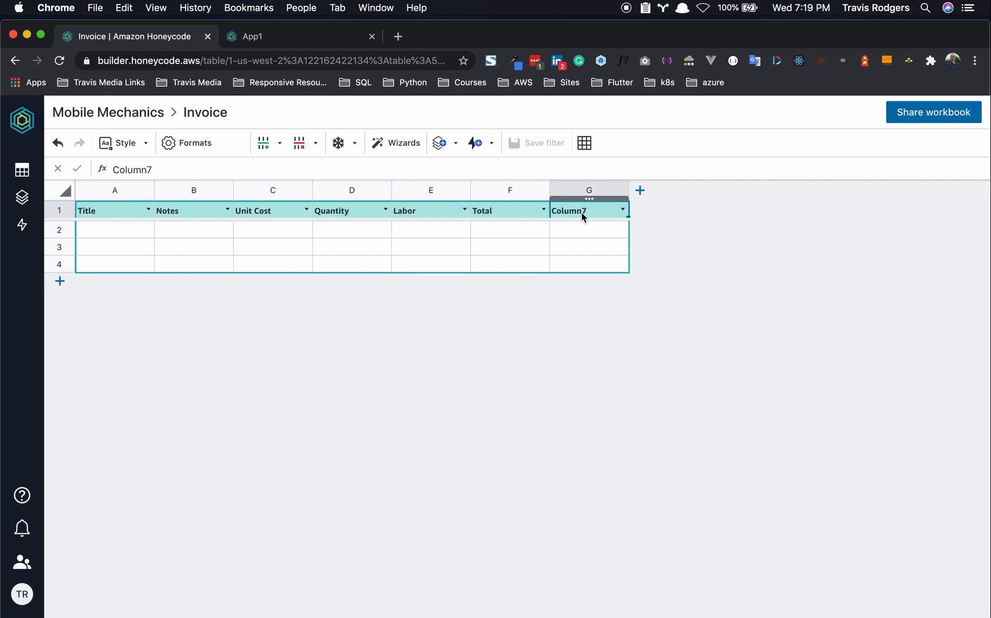
text(Work Order)
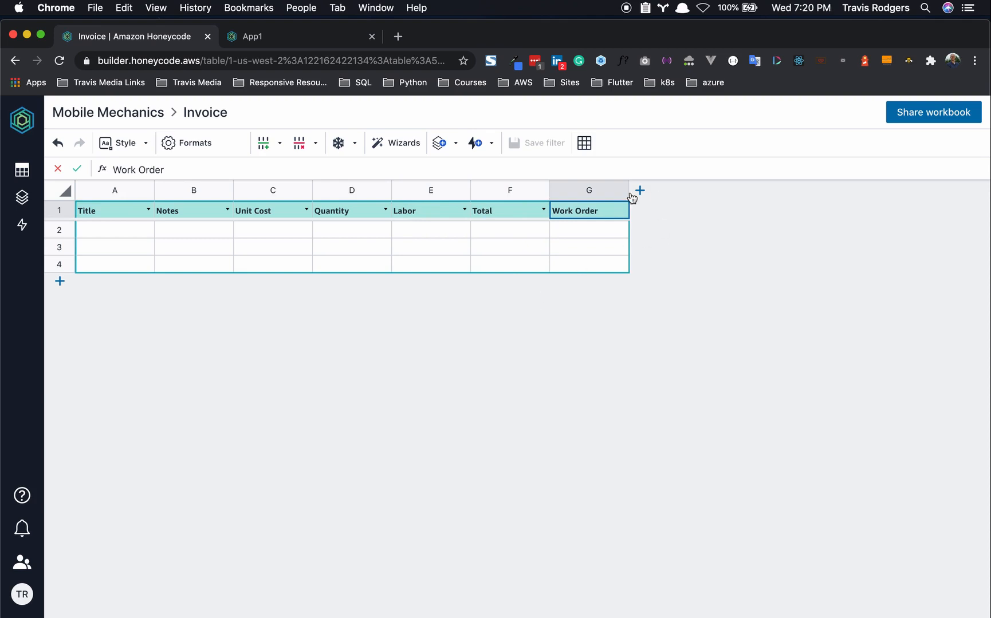
click(604, 197)
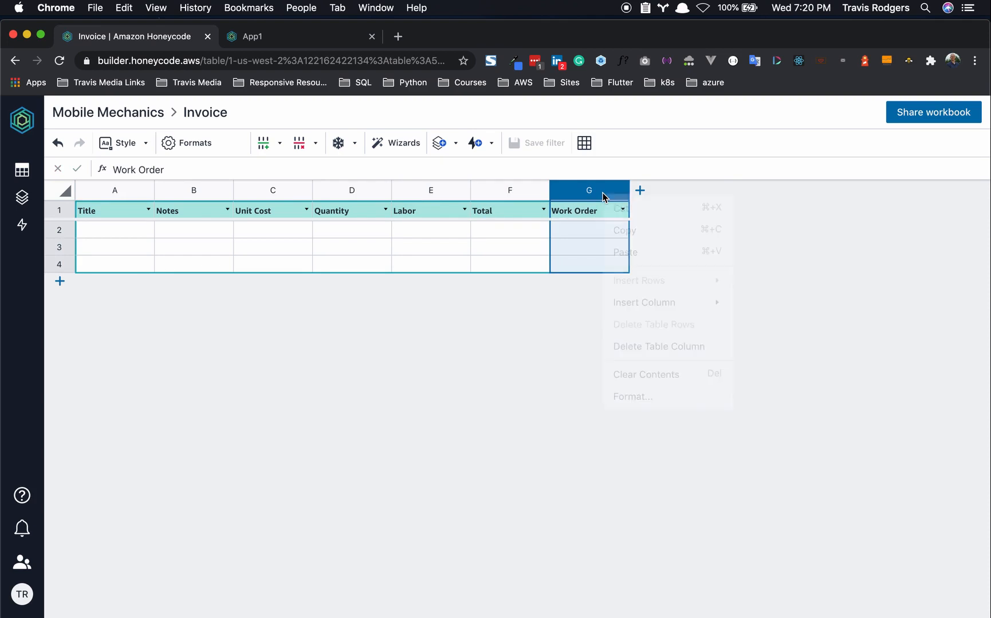
- Format the Work Order column as a Rowlink picklist sourced from the WorkOrders table
right_click(602, 196)
click(637, 397)
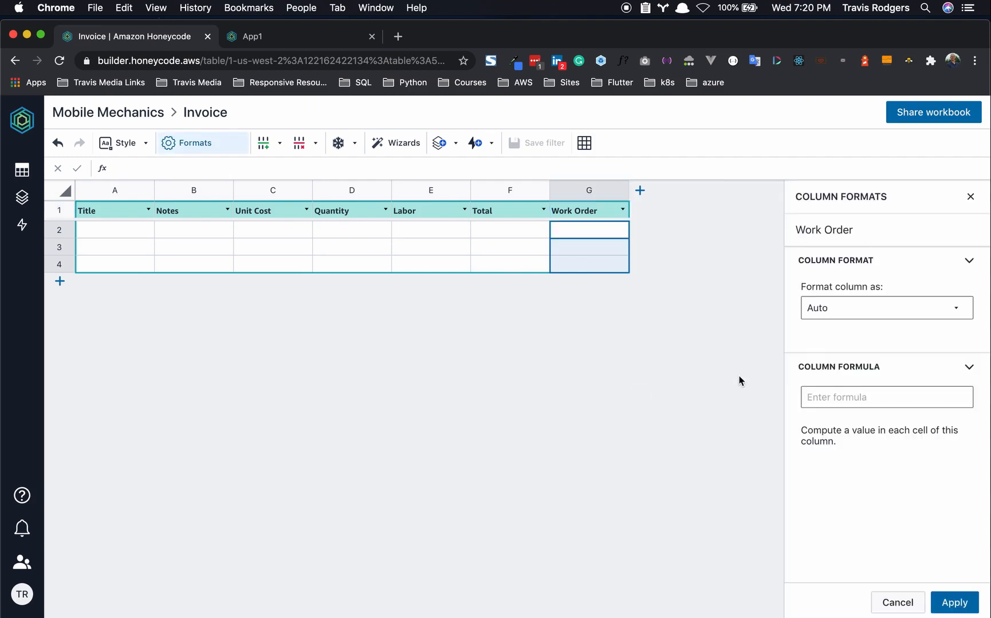
click(869, 307)
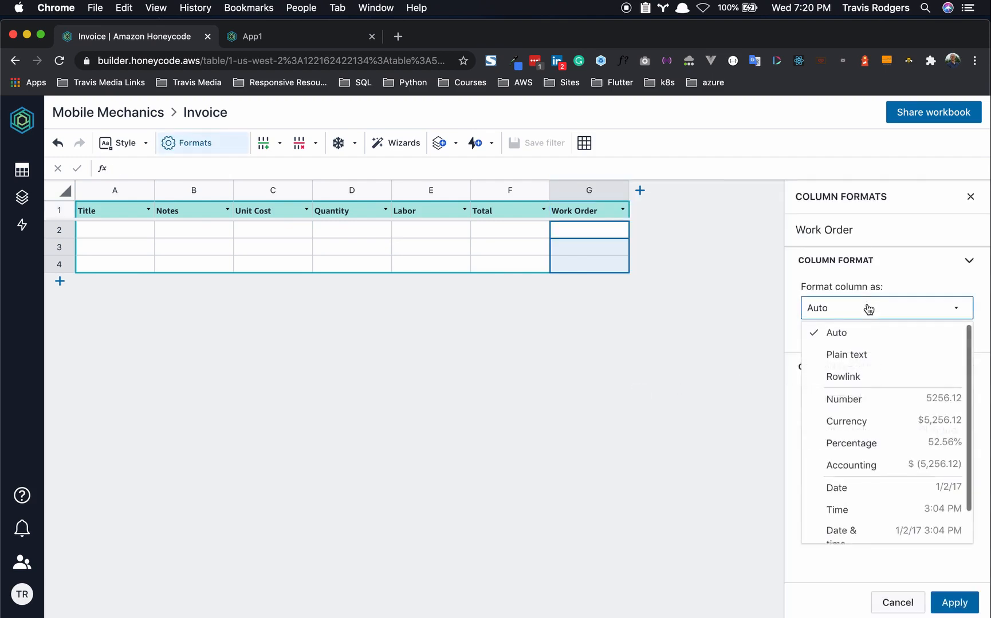
click(866, 380)
click(855, 380)
click(852, 405)
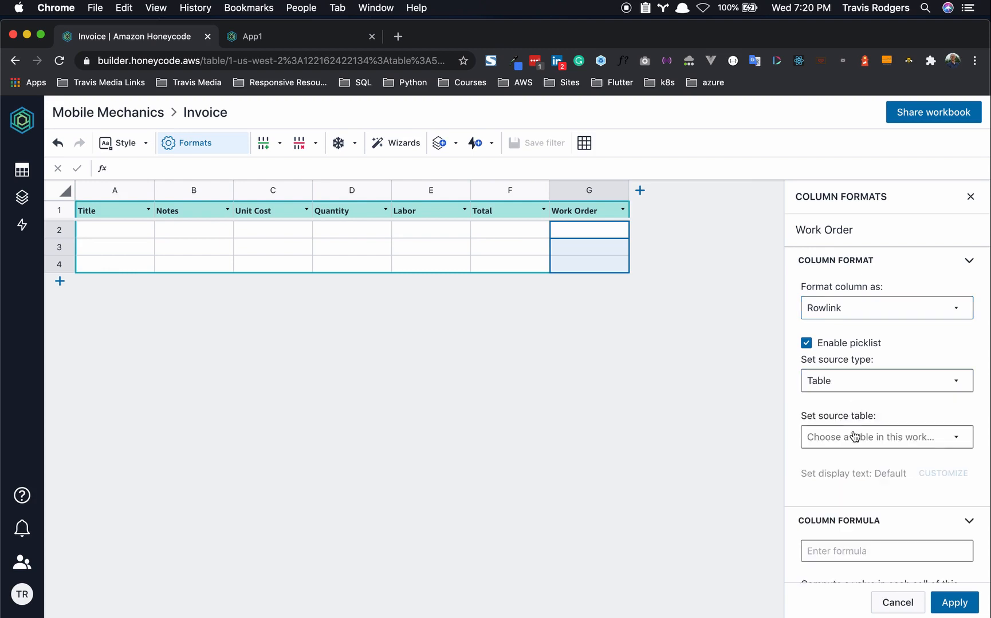
click(853, 430)
click(869, 331)
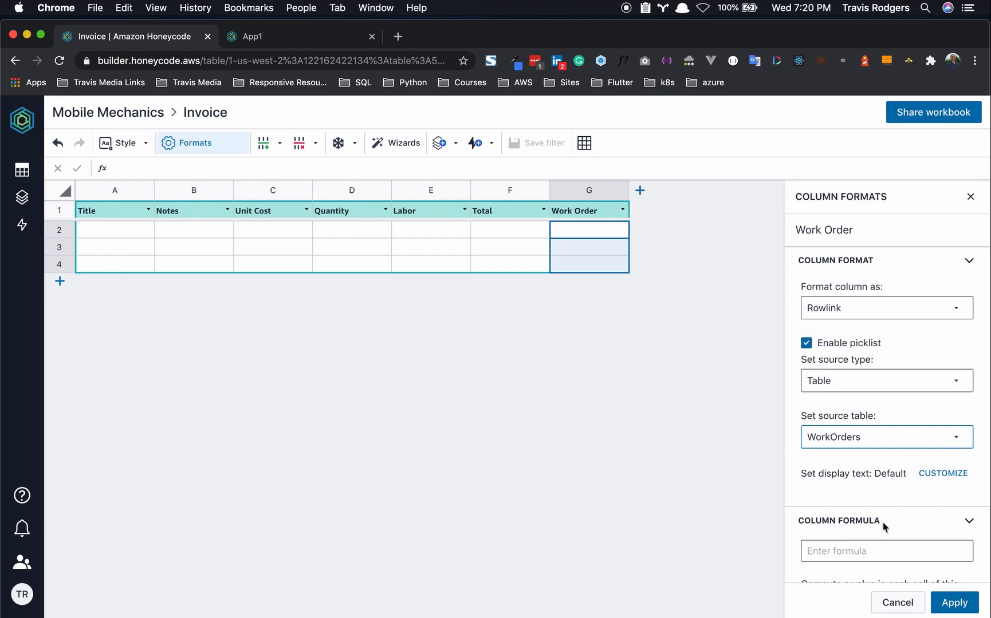
click(959, 603)
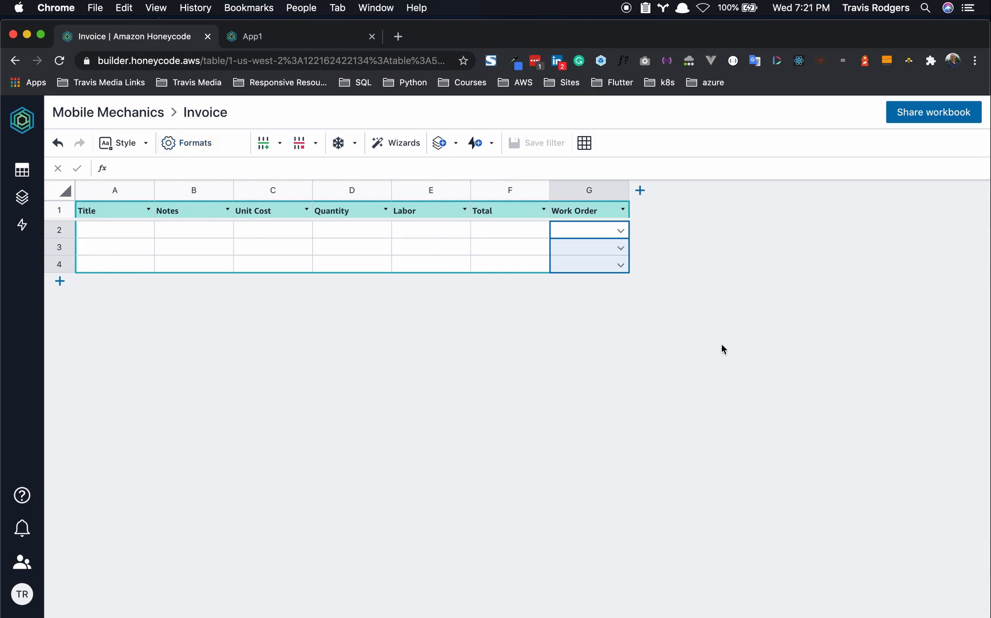
- Enter the first line item: Title Oil, Unit Cost 5, Quantity 4, Labor 10
click(622, 232)
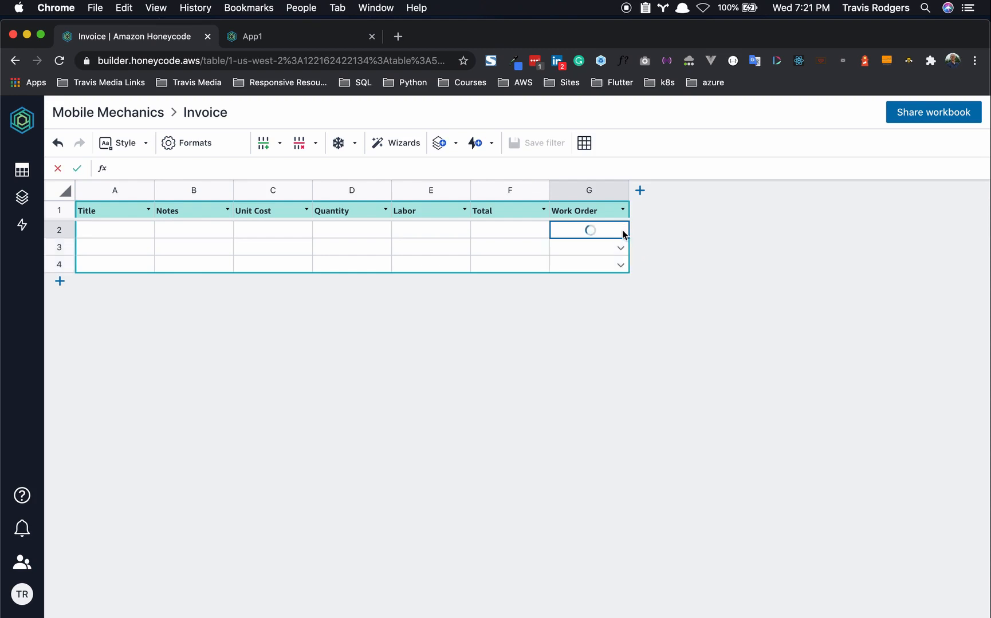
click(439, 403)
click(124, 225)
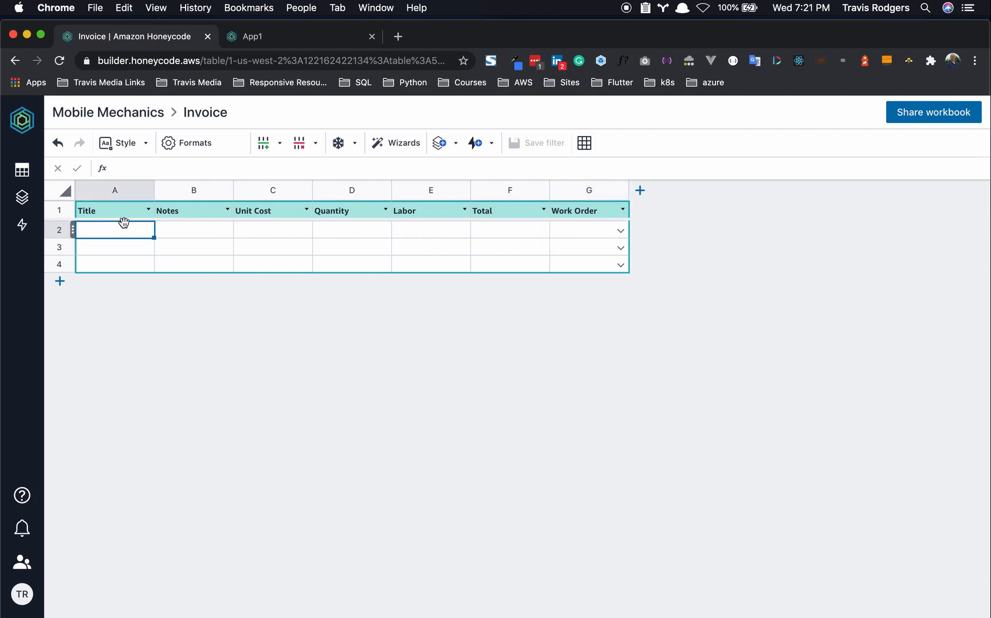
text(Oil)
click(202, 231)
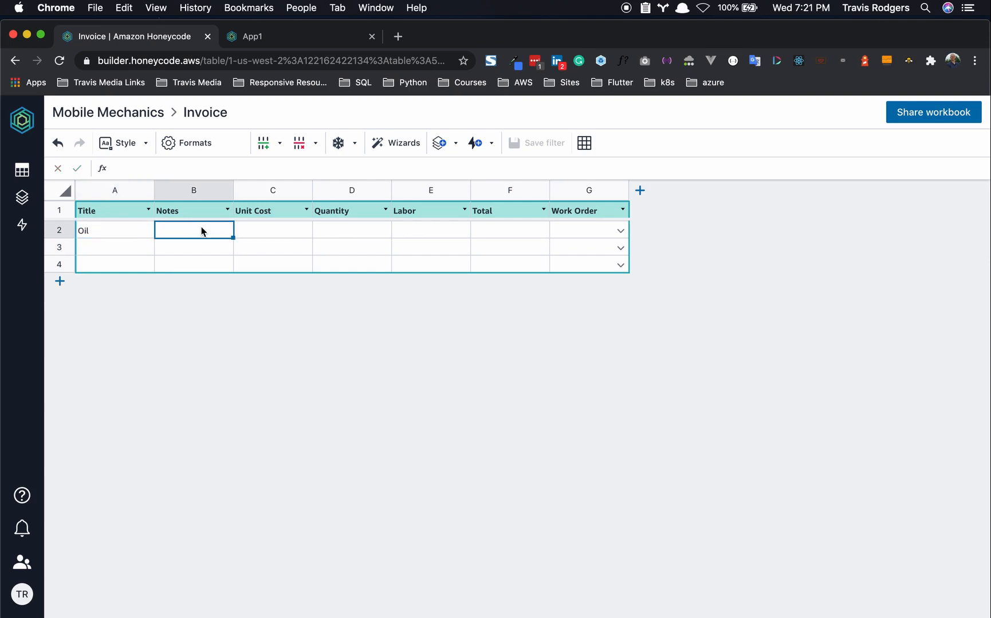
click(255, 232)
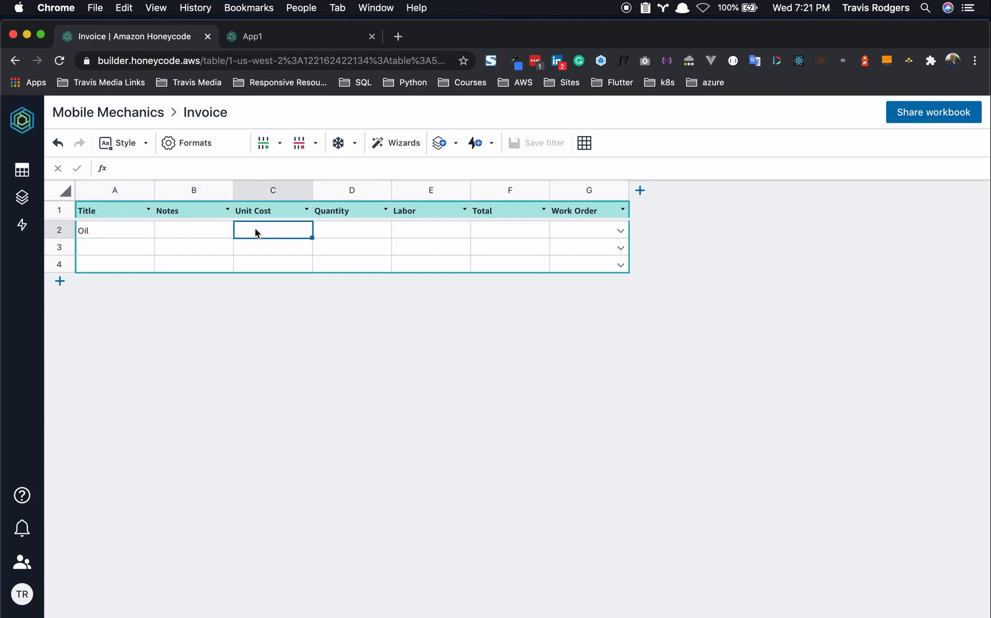
text(5)
click(346, 231)
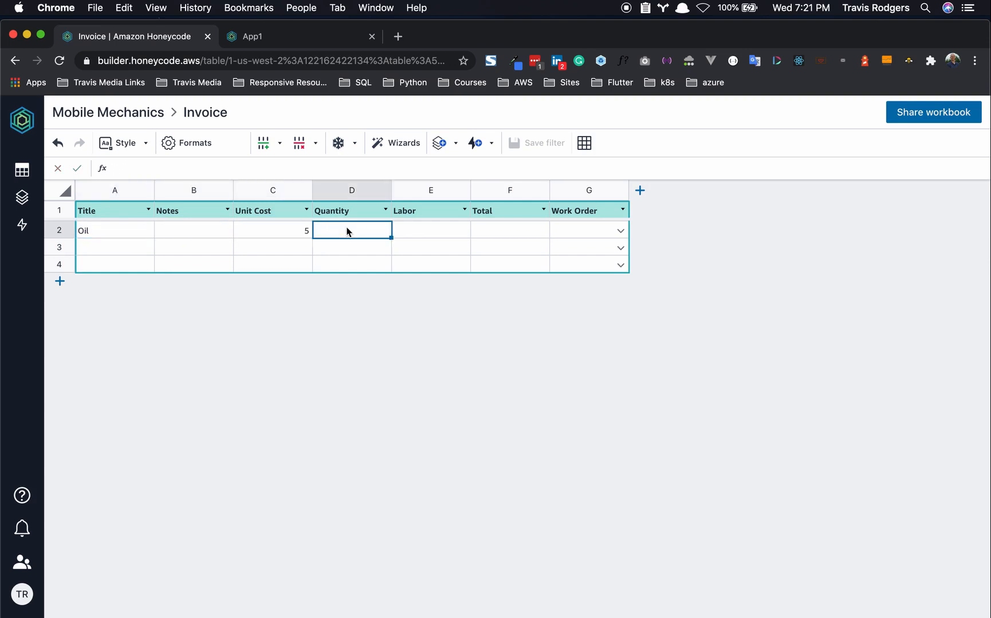
text(4)
click(422, 230)
text(10)
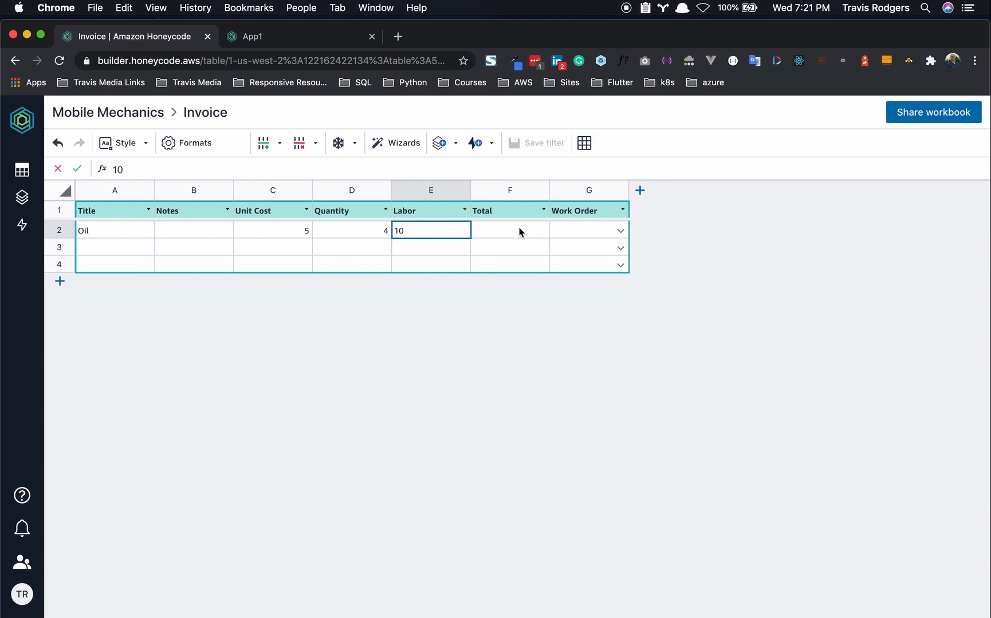
click(511, 191)
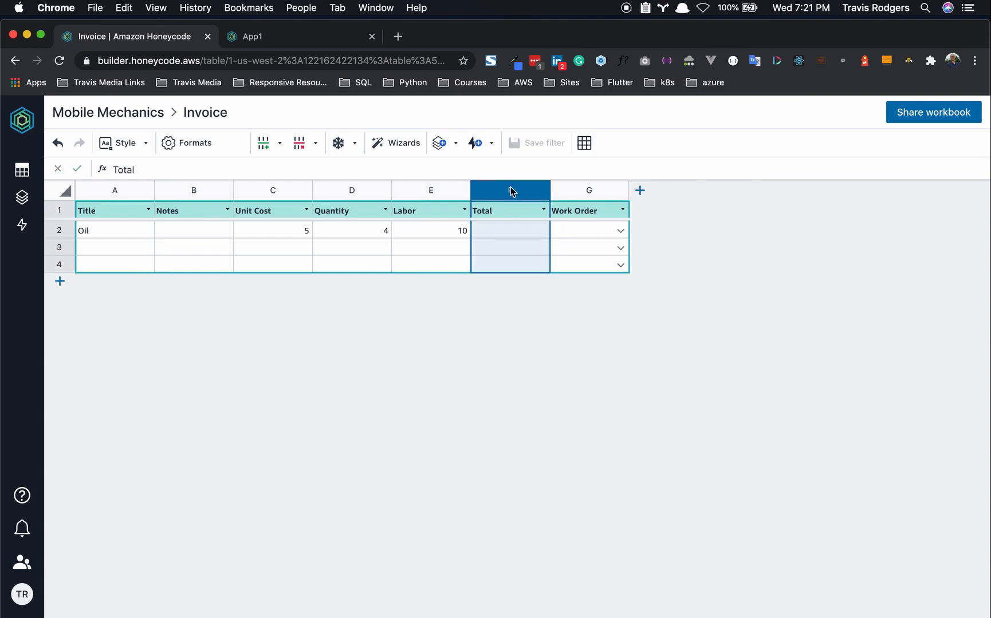
- Give the Total column the formula =[Unit Cost]*[Quantity]+[Labor], so Oil totals 30
right_click(510, 193)
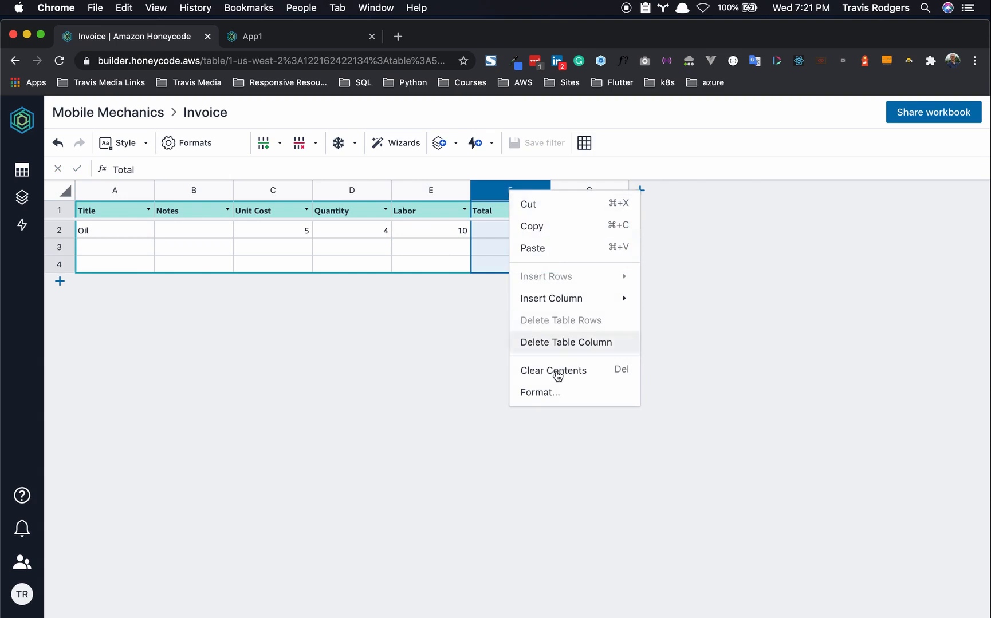
click(554, 394)
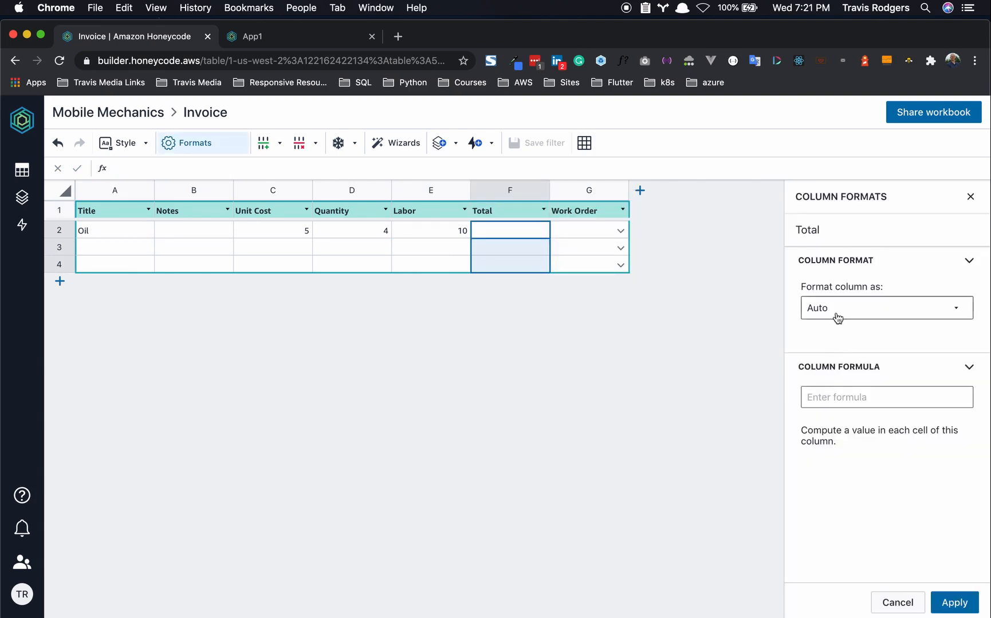
click(848, 399)
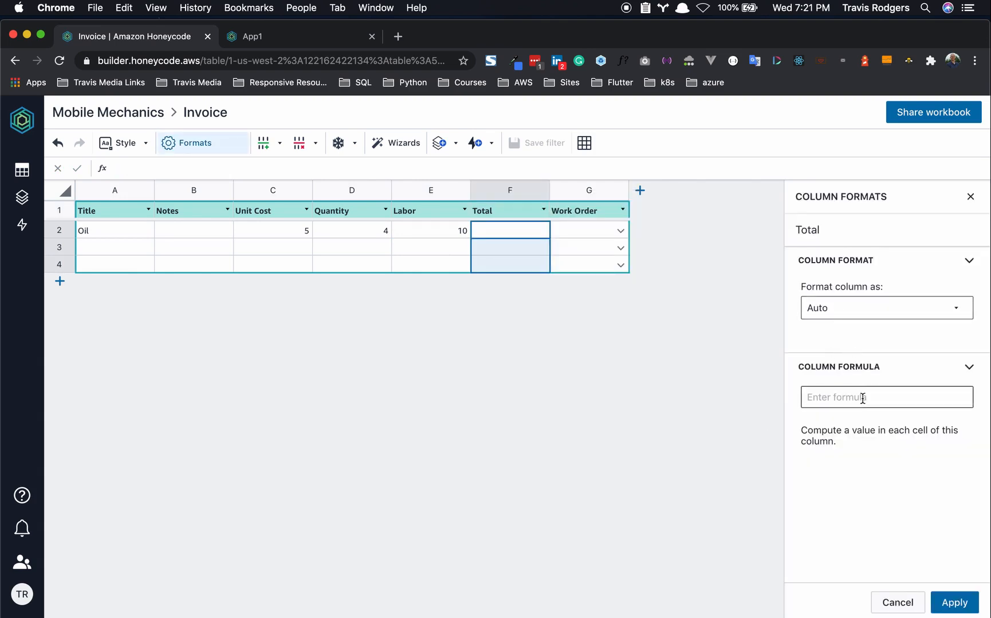
text(=[Uni)
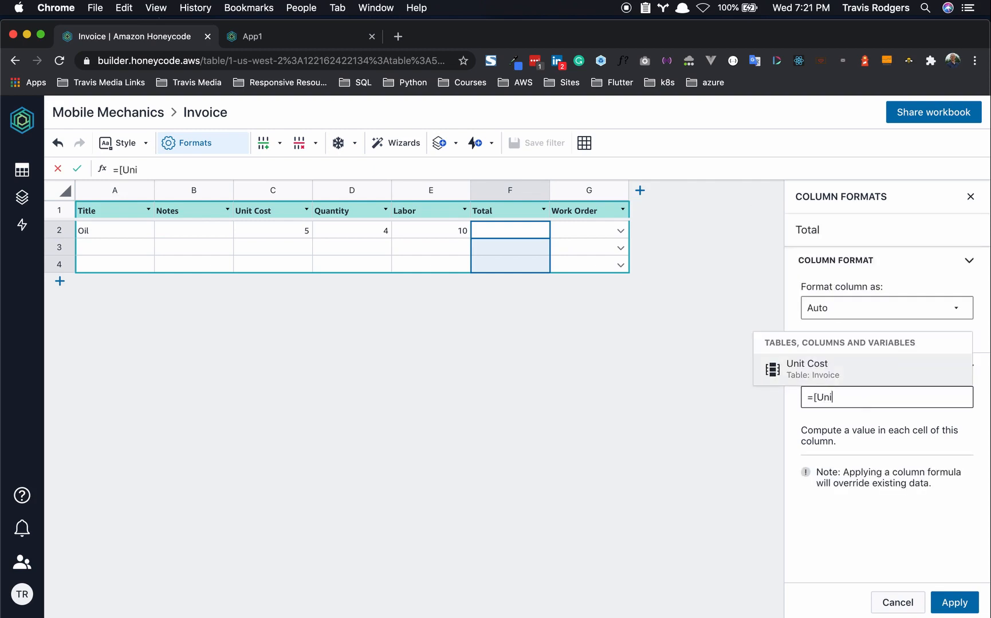
click(848, 372)
text(*)
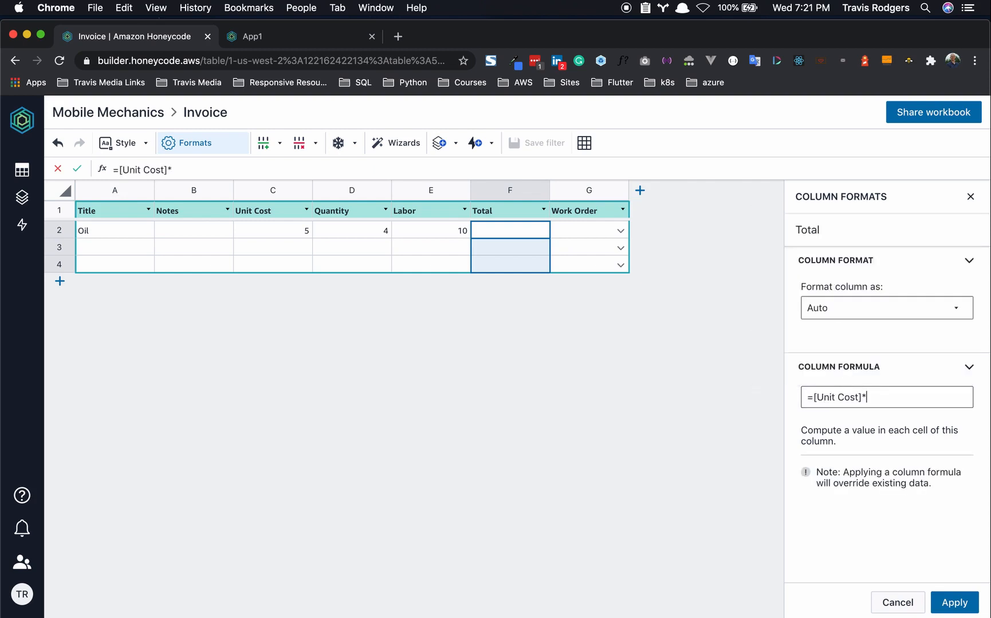
text([Q)
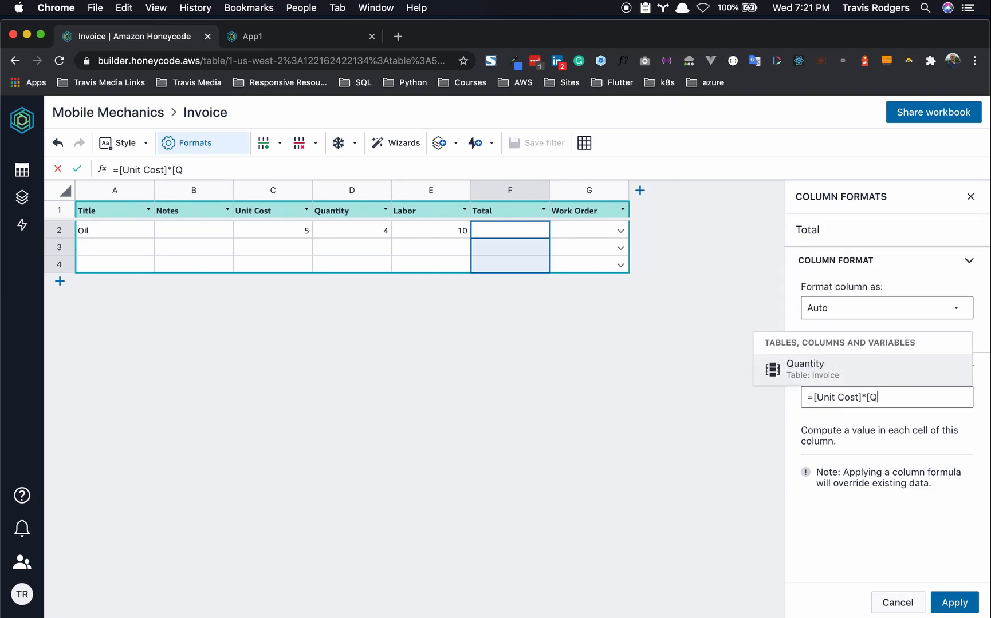
click(840, 372)
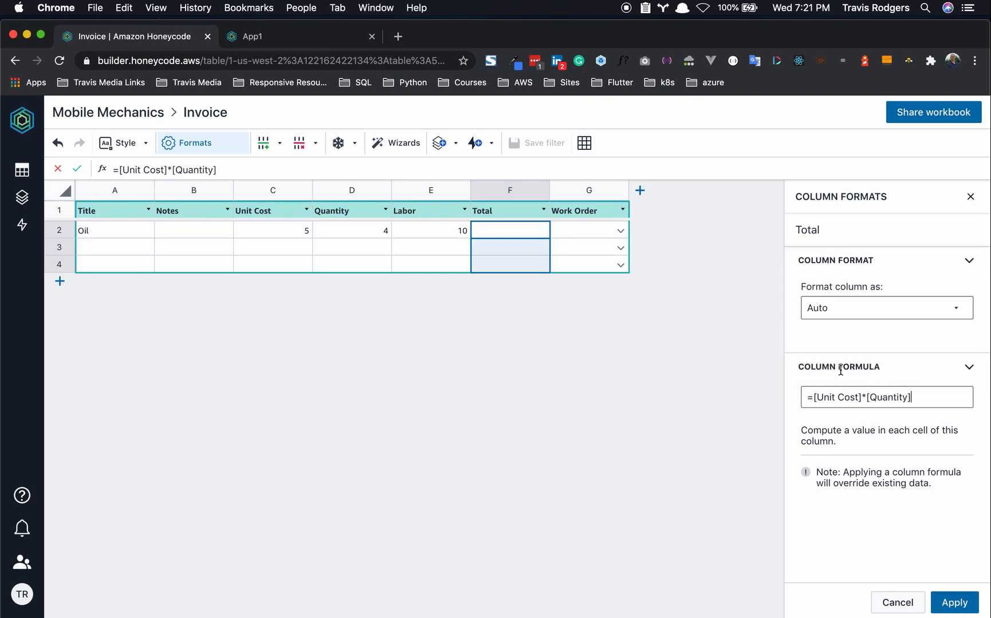
text(+[L)
click(840, 371)
click(954, 603)
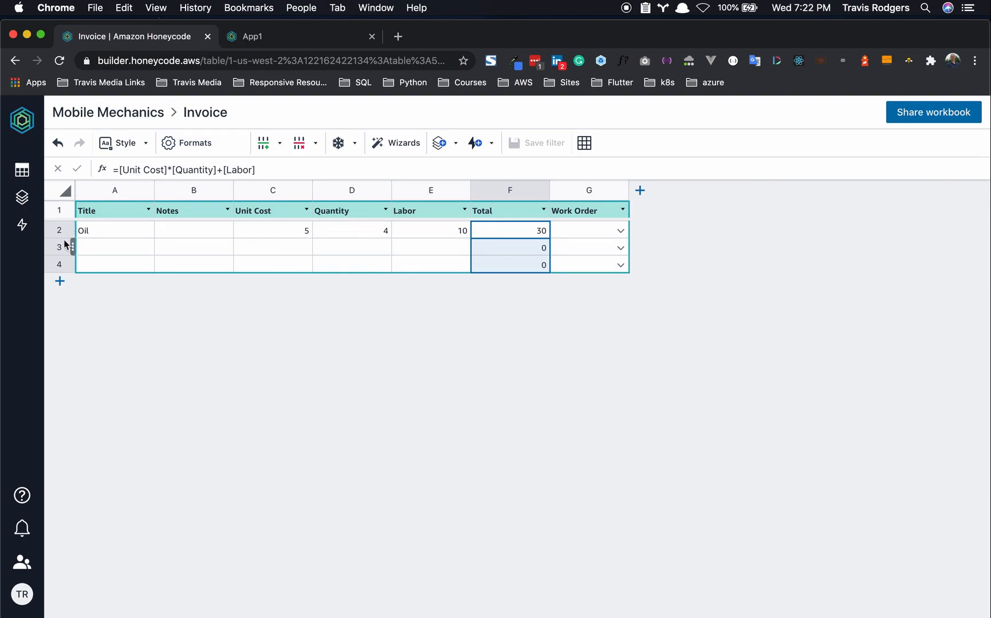
- Enter a Tire line item in row 3 with Unit Cost 100, Quantity 2 and Labor 20
click(104, 247)
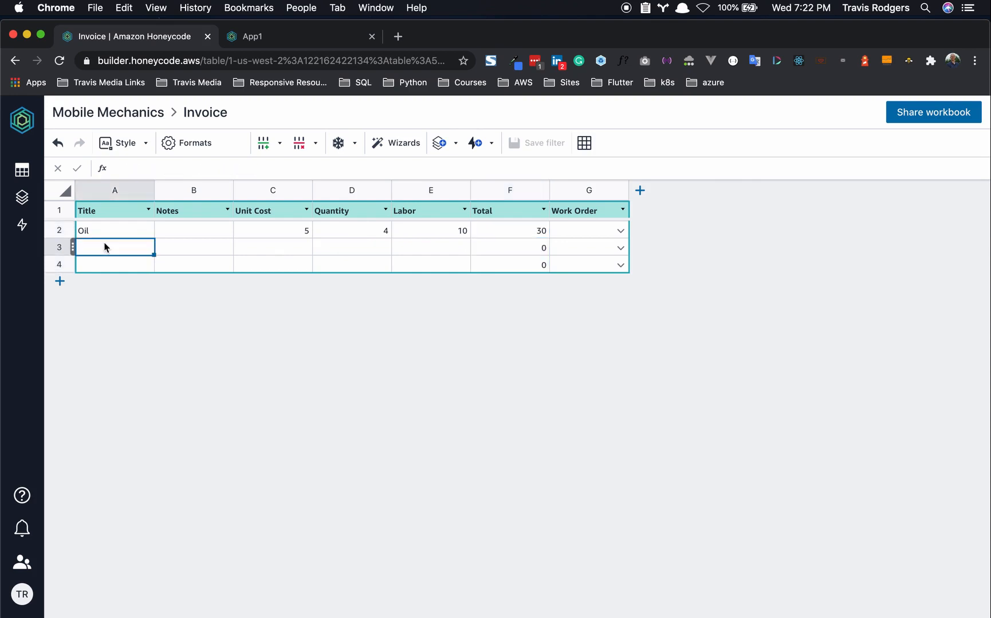
text(Tire)
click(293, 245)
text(2)
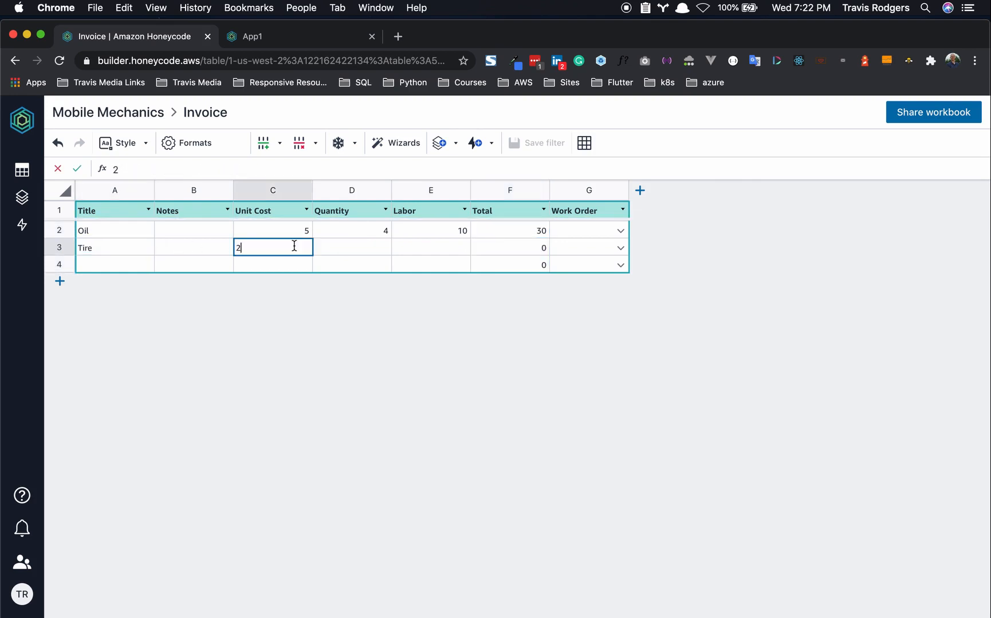
double_click(294, 245)
text(100)
click(351, 247)
text(2)
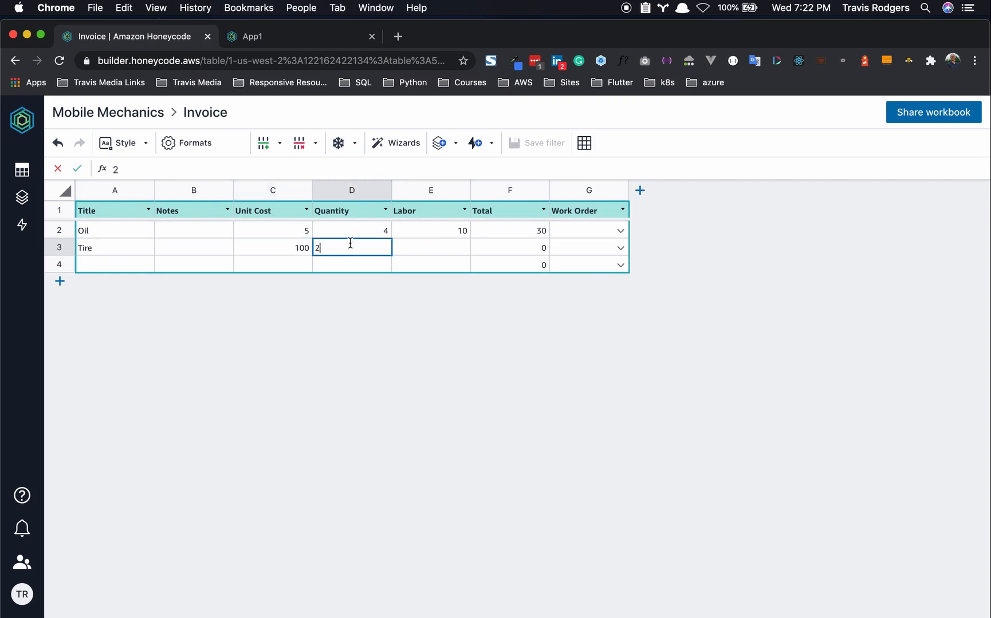
click(426, 248)
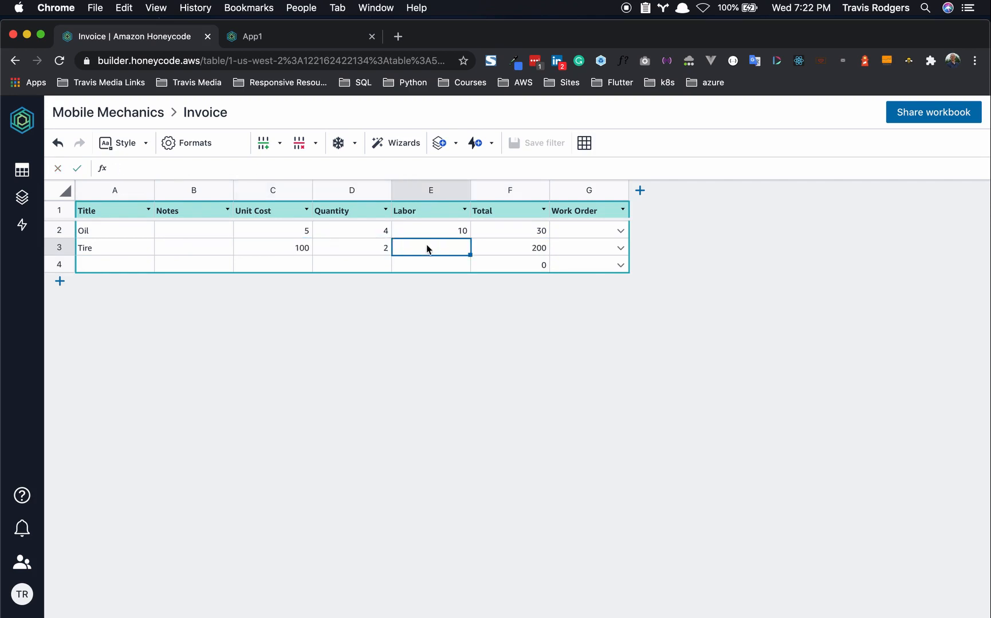
text(20)
key(Tab)
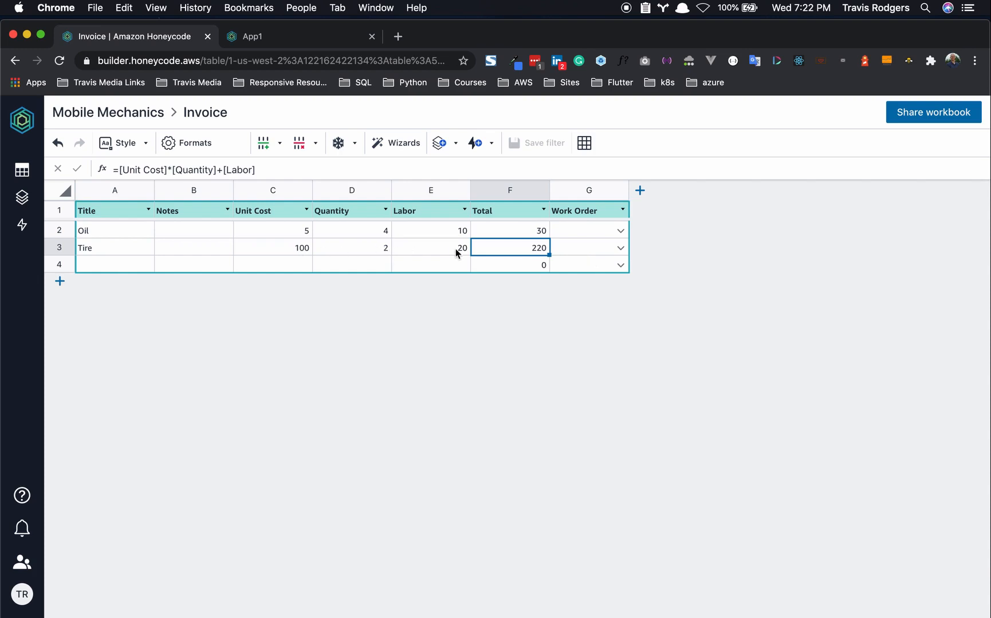
- Link the Tire row to the Flat Tire work order and the Oil row to Oil Change
click(622, 250)
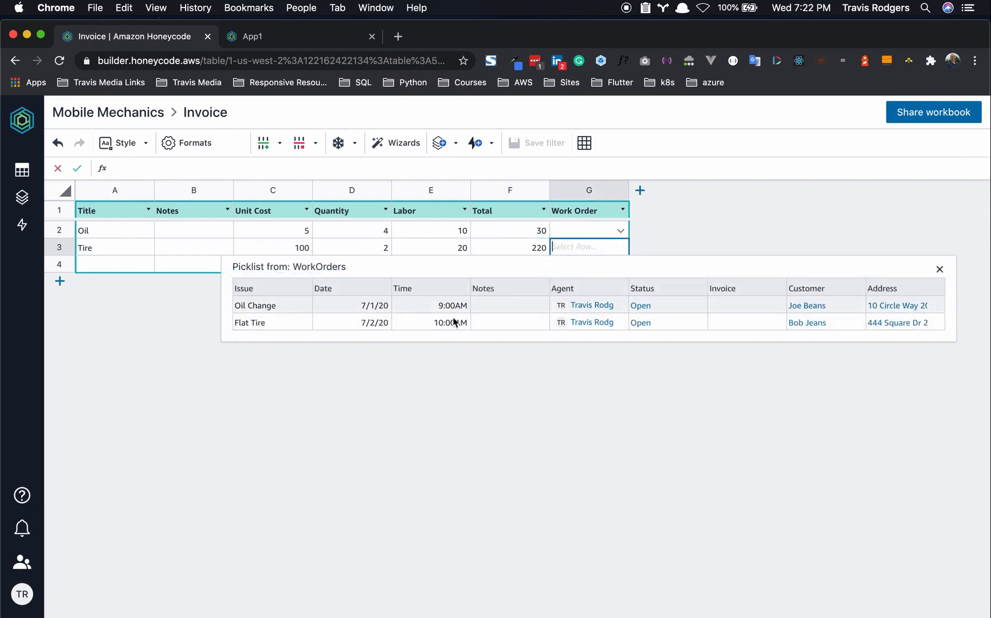
click(274, 322)
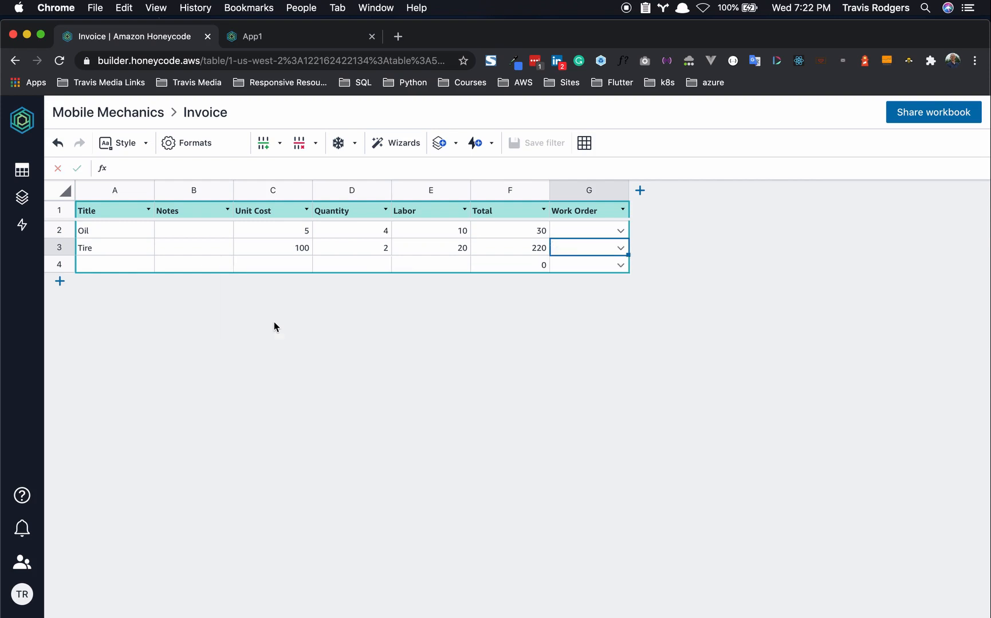
click(620, 232)
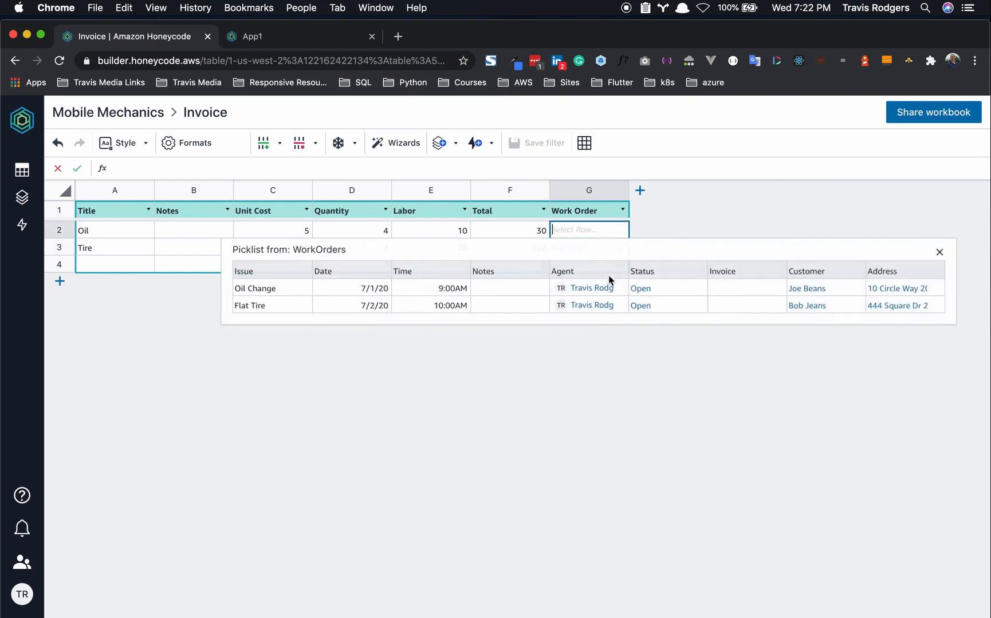
click(261, 286)
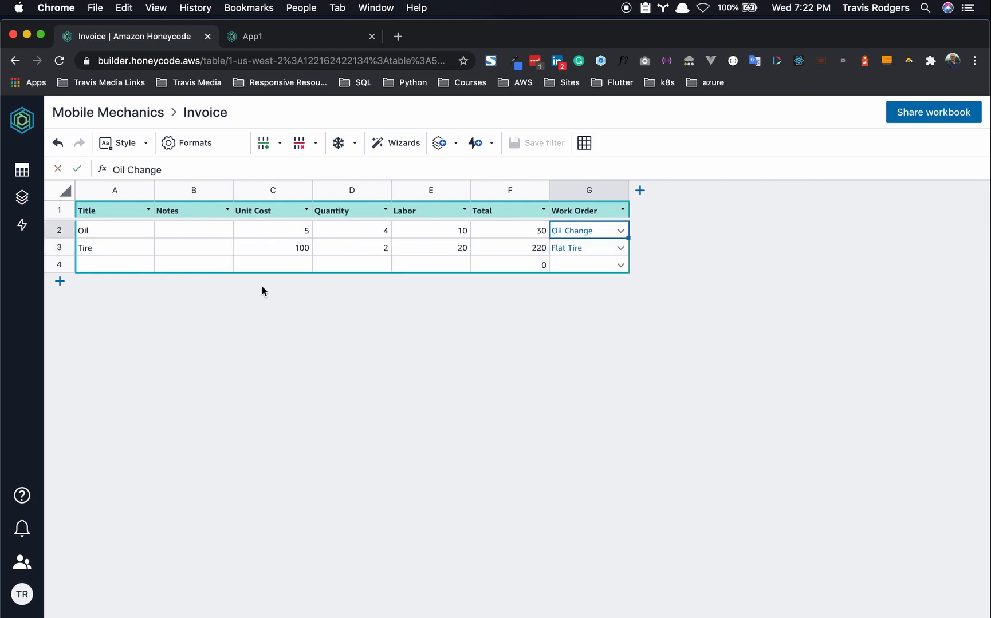
- Delete the empty row 4 and the Tire row, keeping Oil linked to Oil Change
right_click(64, 262)
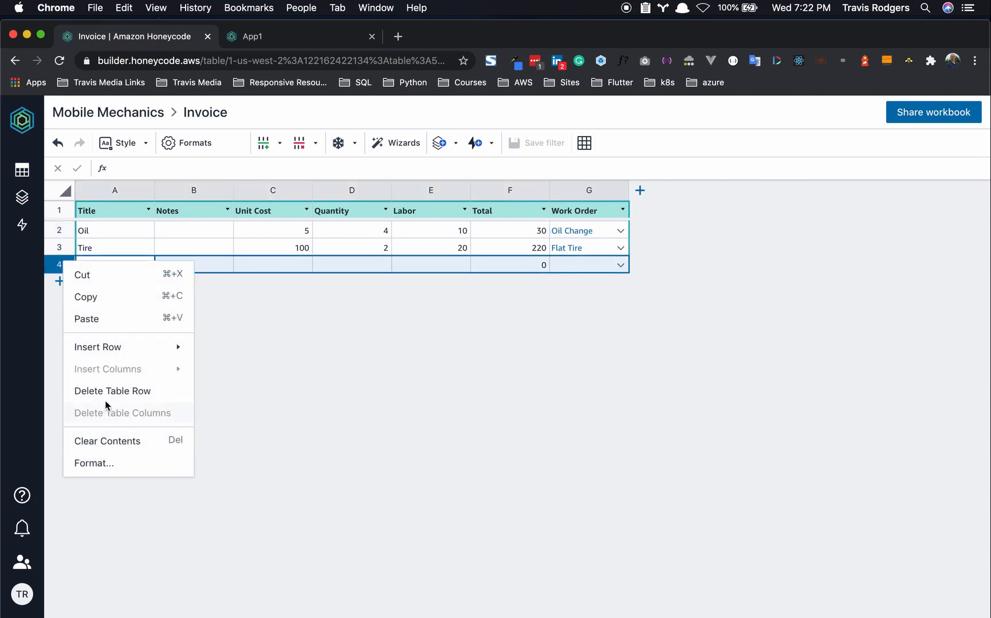
click(105, 392)
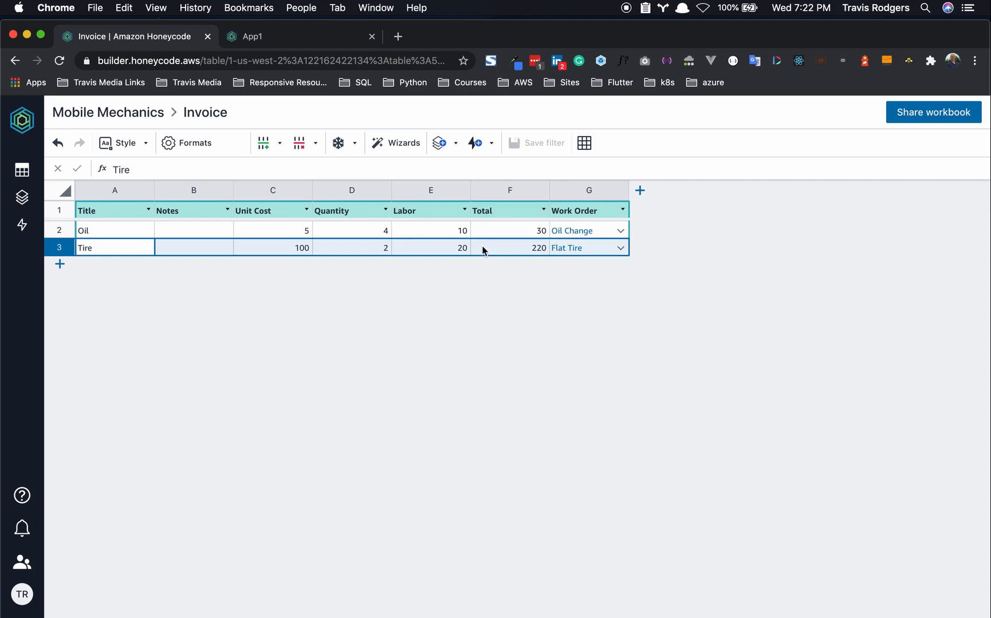
click(621, 232)
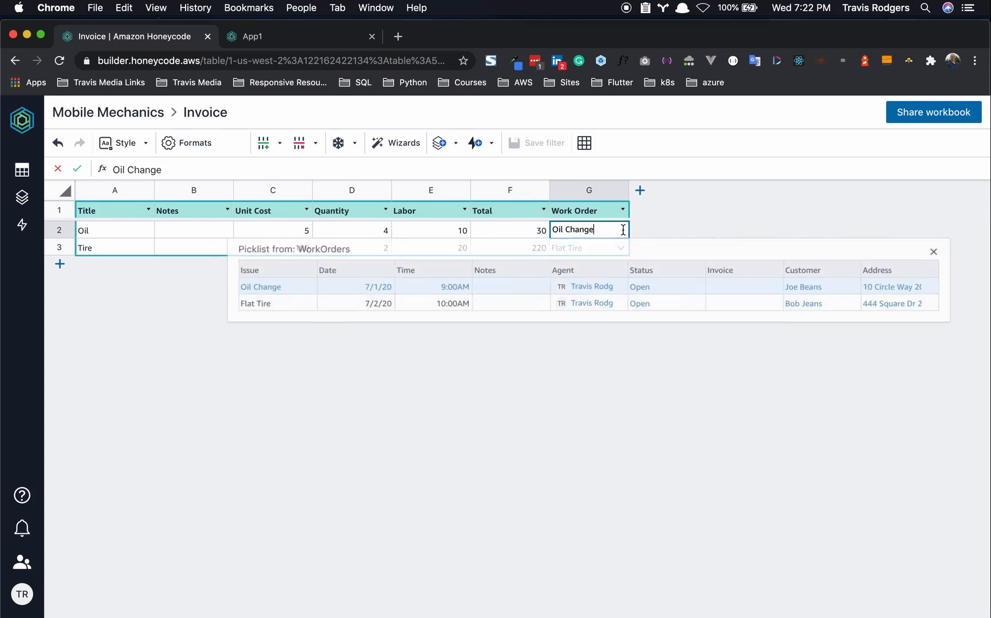
click(348, 293)
right_click(58, 249)
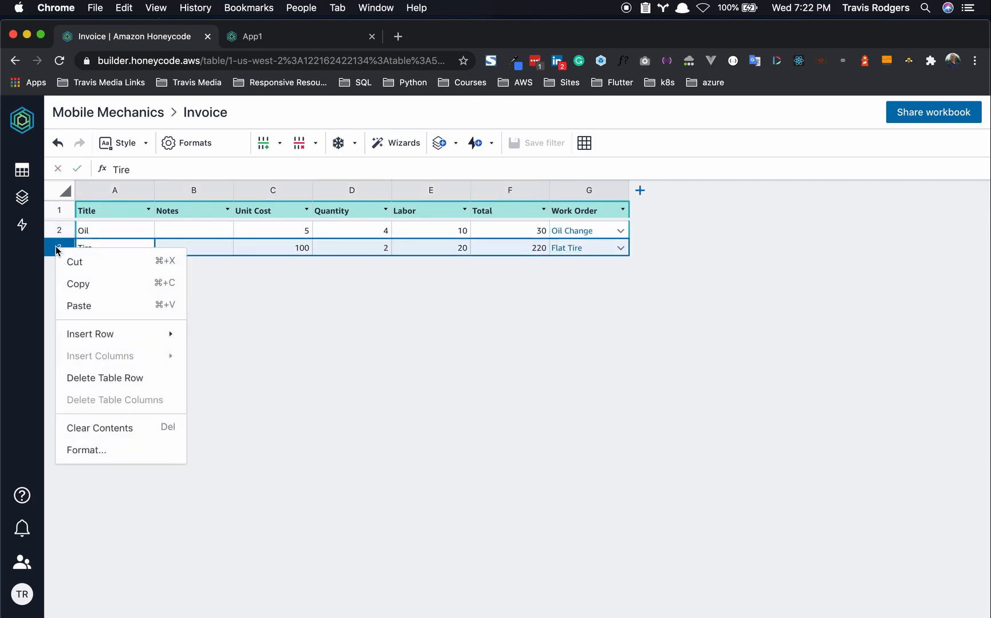
click(112, 381)
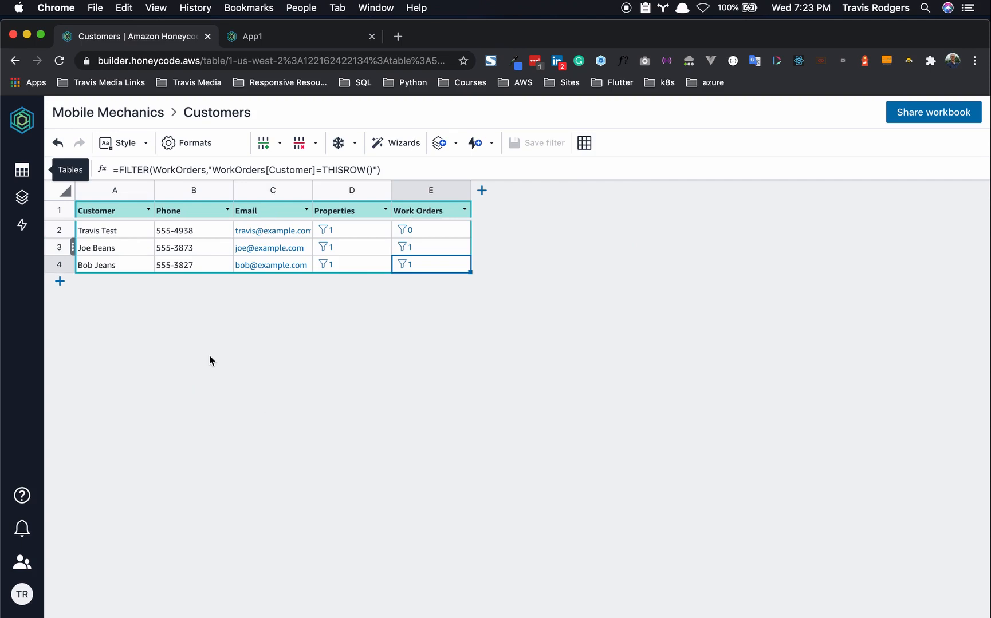
- Open App1 from the Apps list and view the WorkOrders detail screen with its Invoice field
click(23, 172)
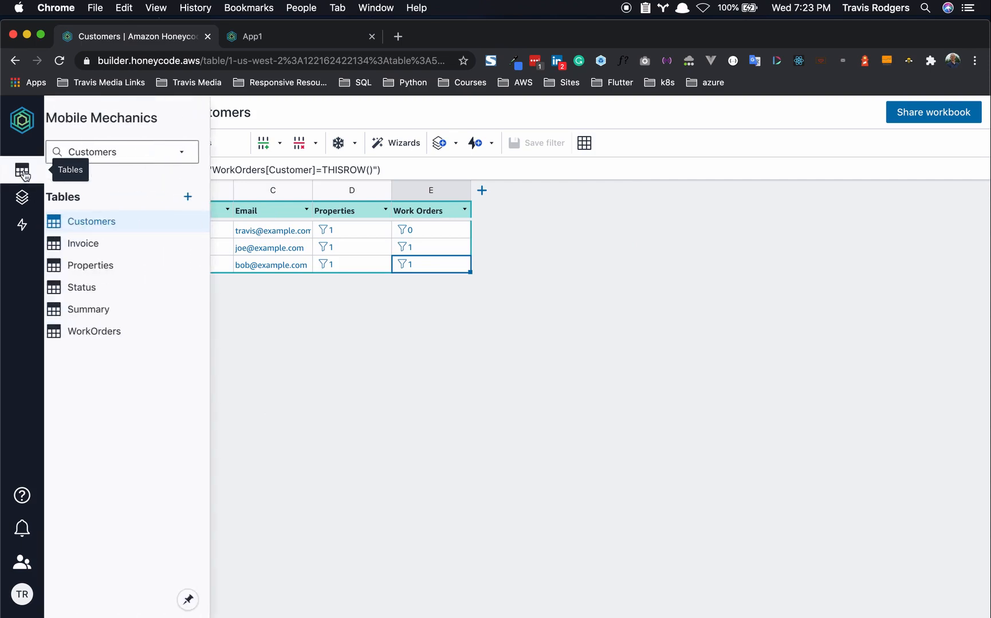
click(22, 197)
click(82, 224)
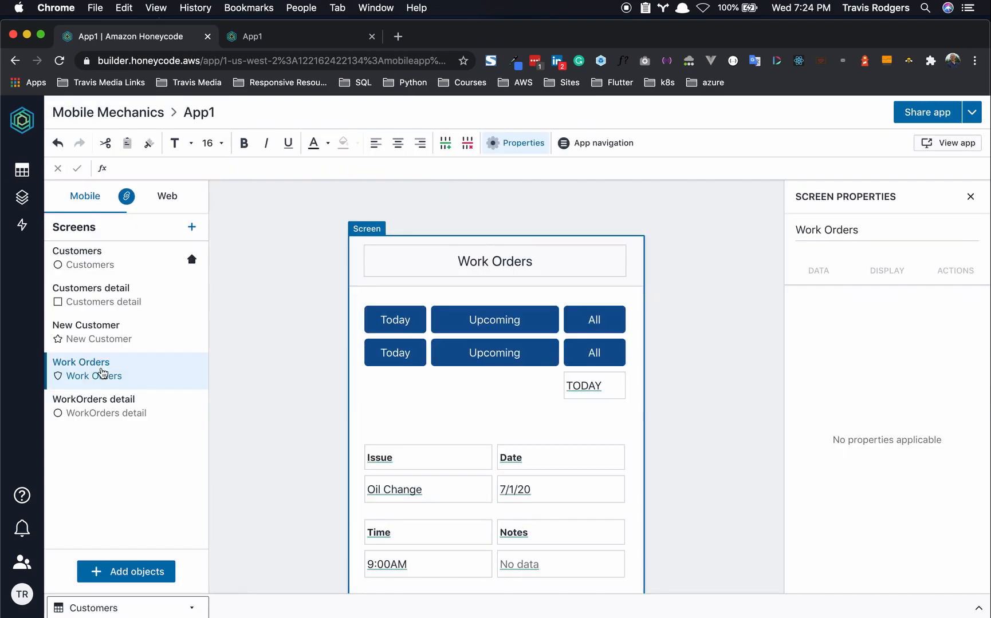
scroll(372, 392, down, 3)
scroll(372, 392, up, 3)
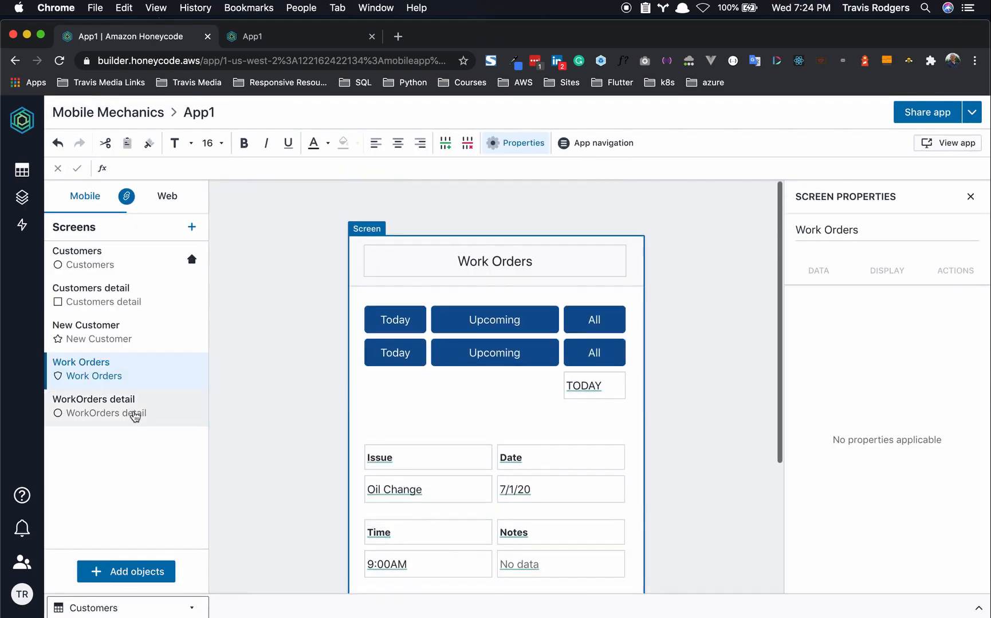
click(111, 414)
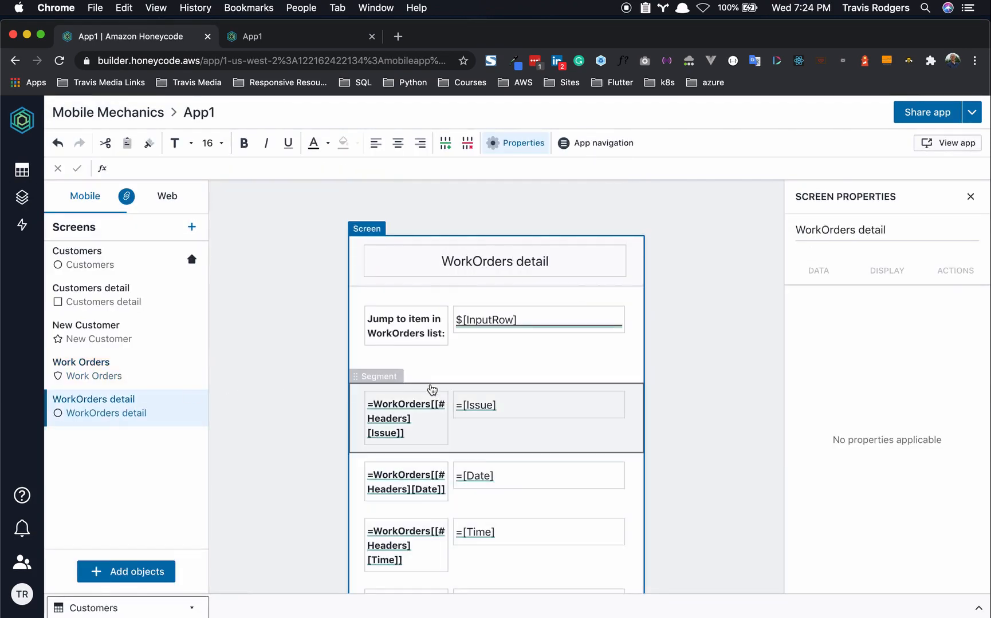
scroll(432, 390, down, 5)
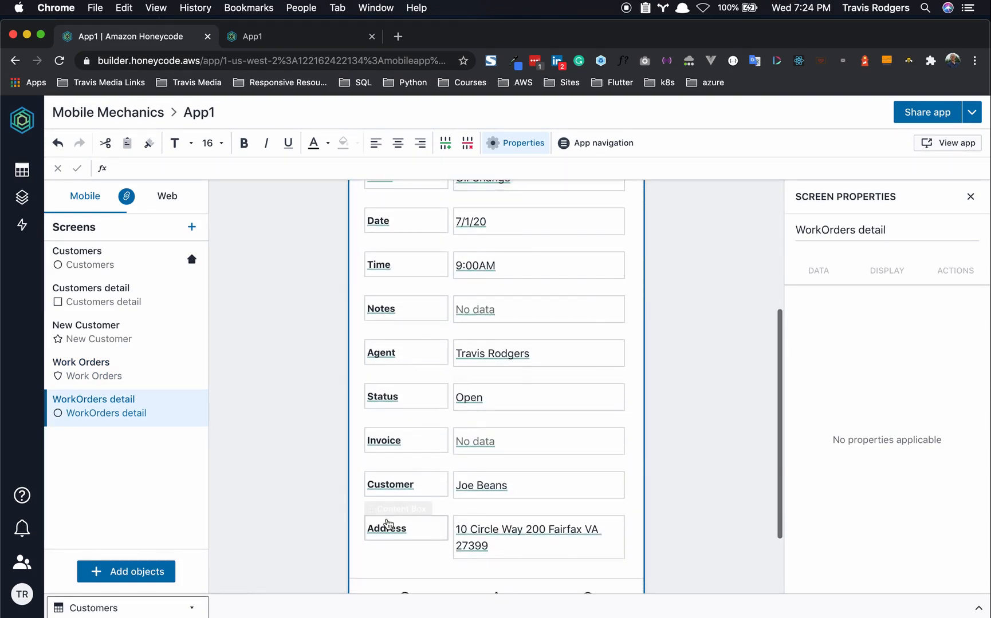
scroll(387, 524, down, 2)
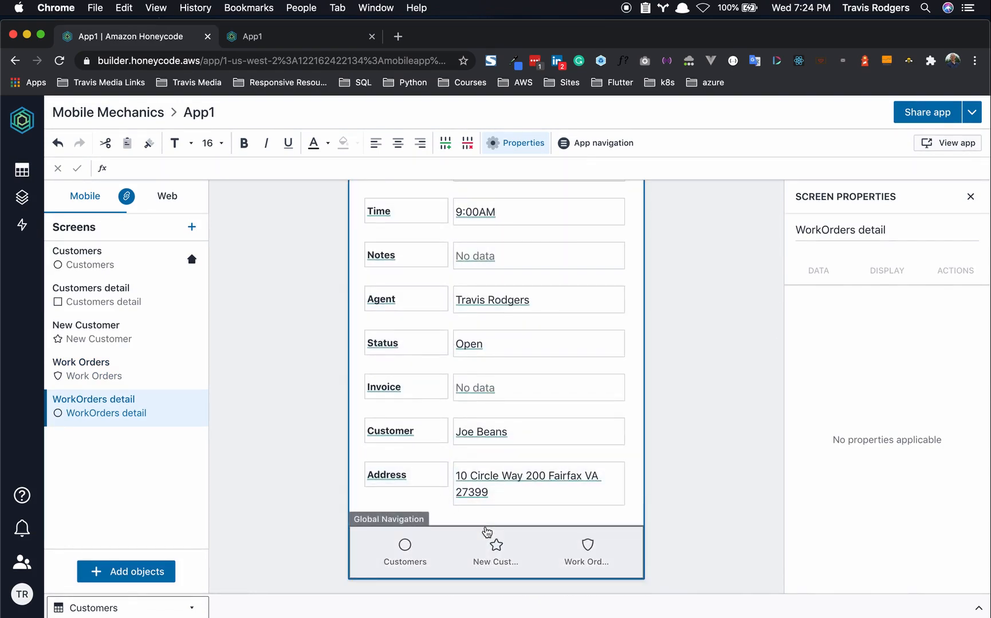
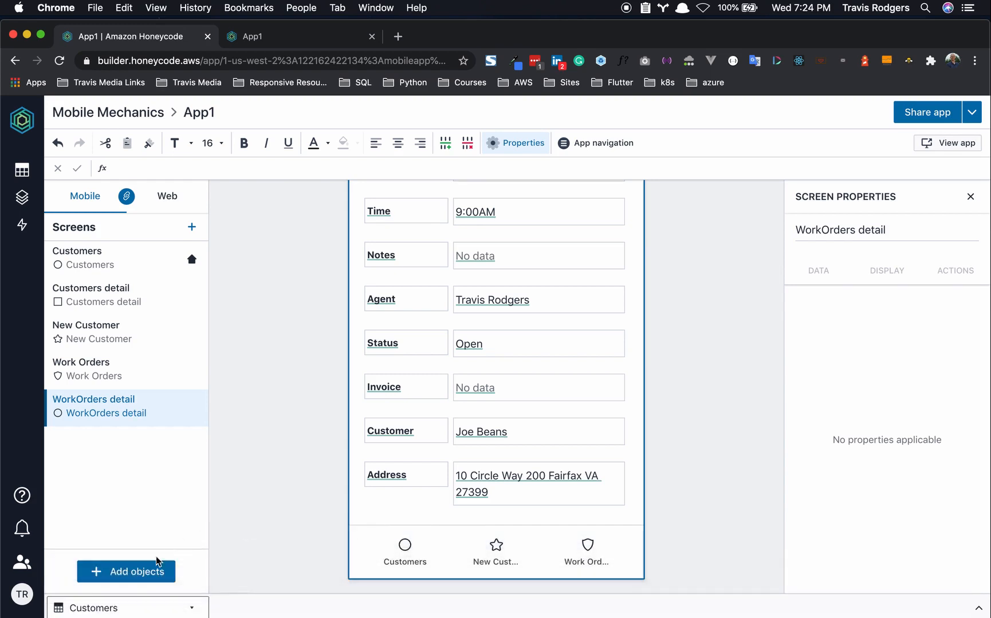
- Add a blank screen after WorkOrders detail from the Screens list
click(142, 572)
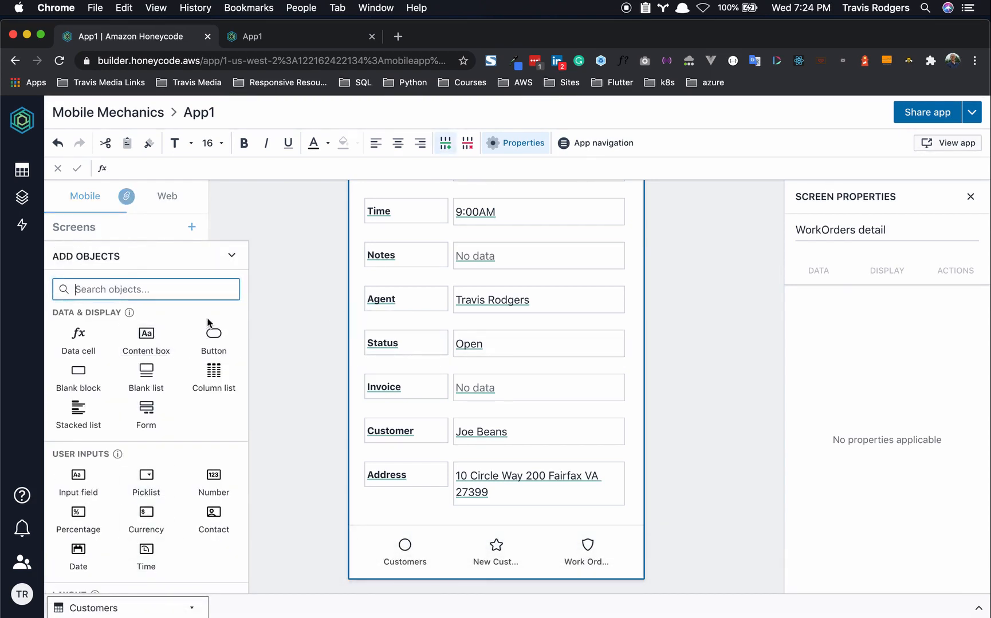
click(229, 255)
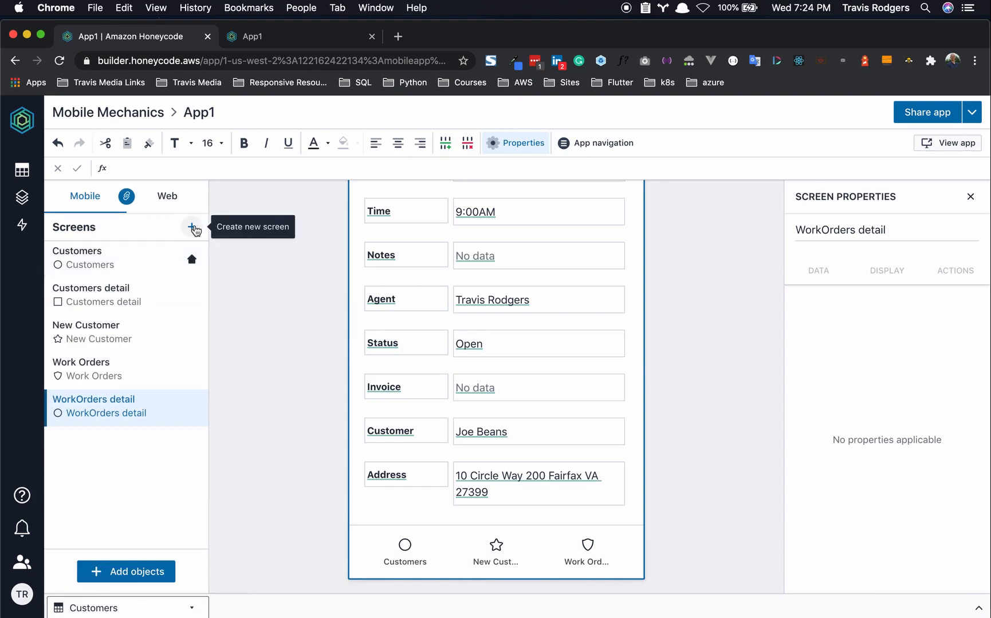
click(192, 228)
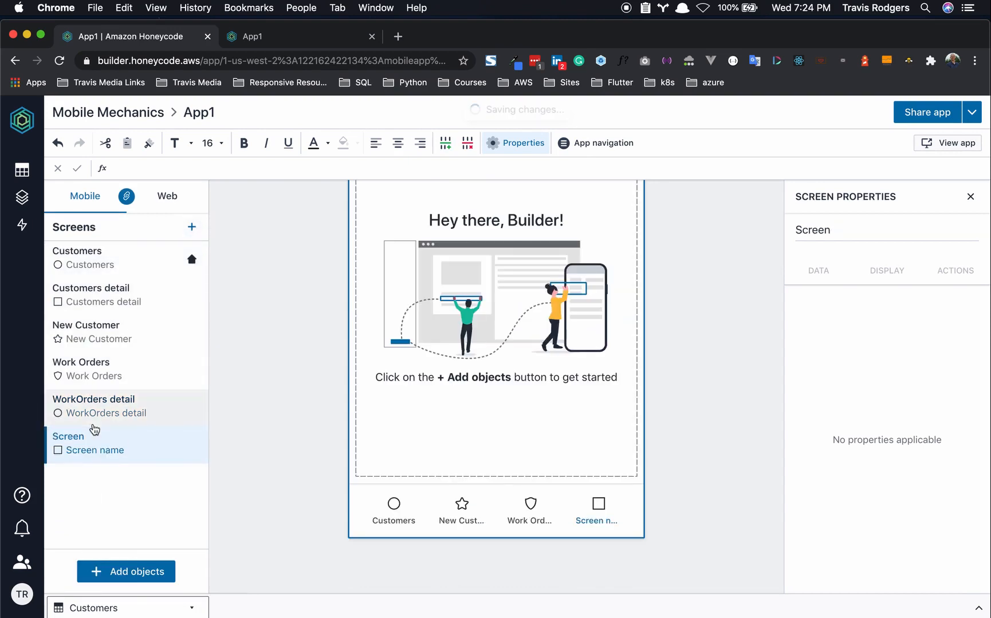
- Rename the new screen to 'New Work Order'
double_click(80, 437)
key(BackSpace)
key(BackSpace)
key(BackSpace)
key(BackSpace)
key(BackSpace)
key(BackSpace)
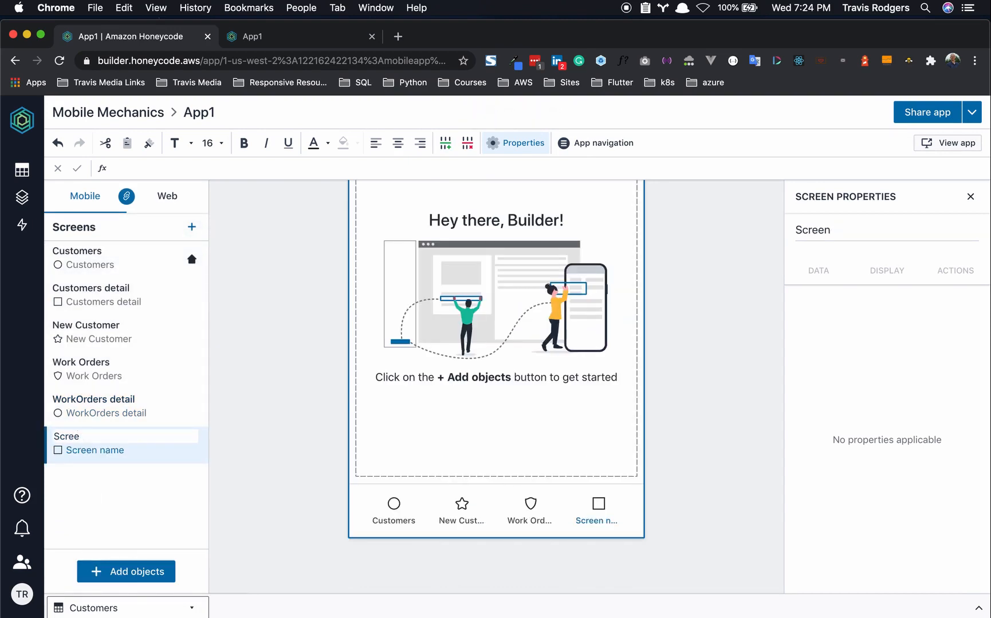
text(New Work Order)
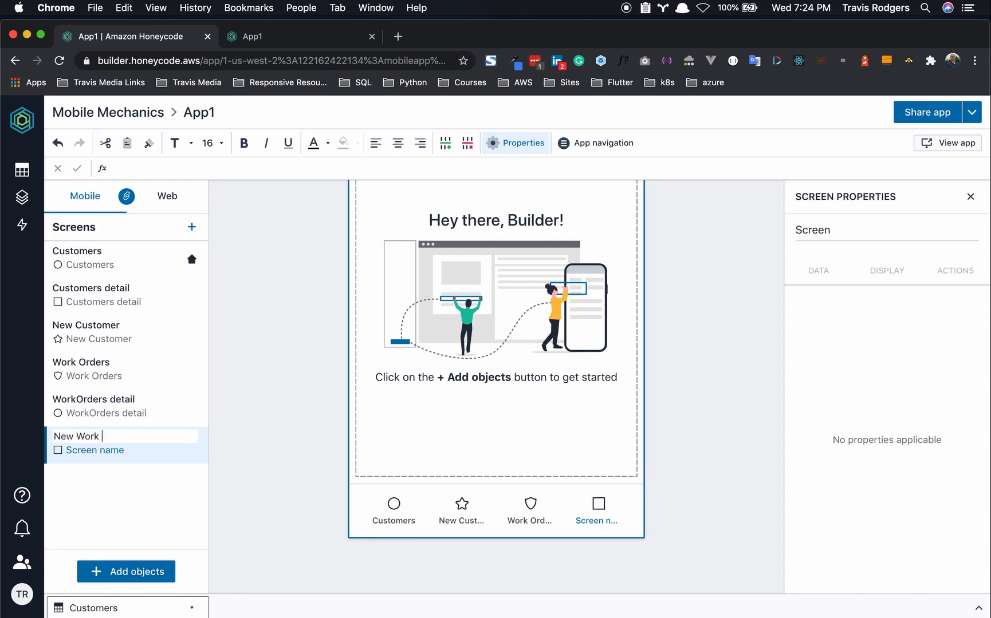
click(108, 480)
- Change the screen's header text to 'New Work Order'
scroll(471, 218, up, 3)
double_click(471, 231)
text(New Work Order)
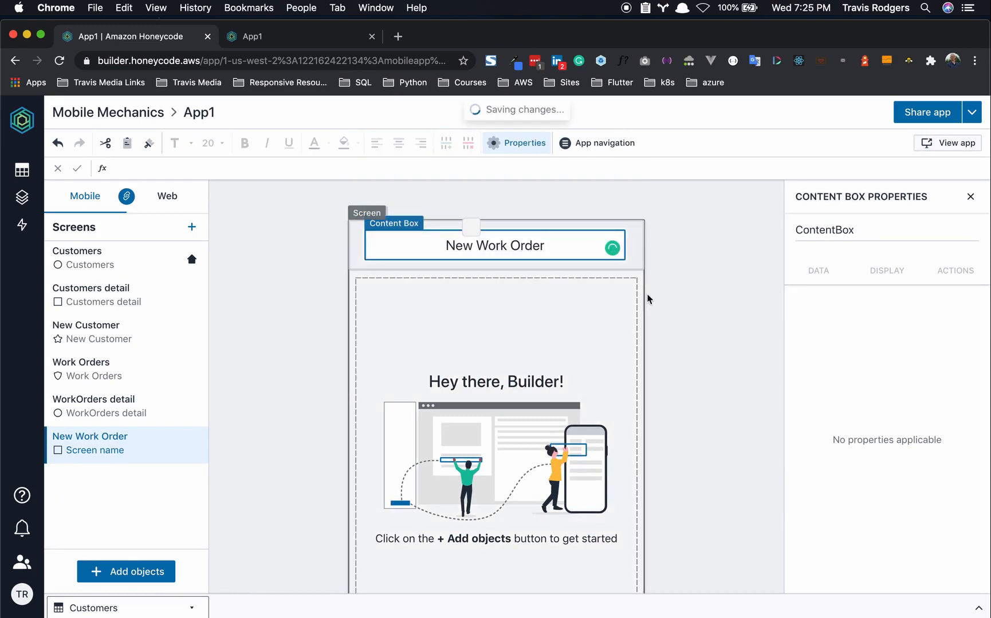
click(685, 306)
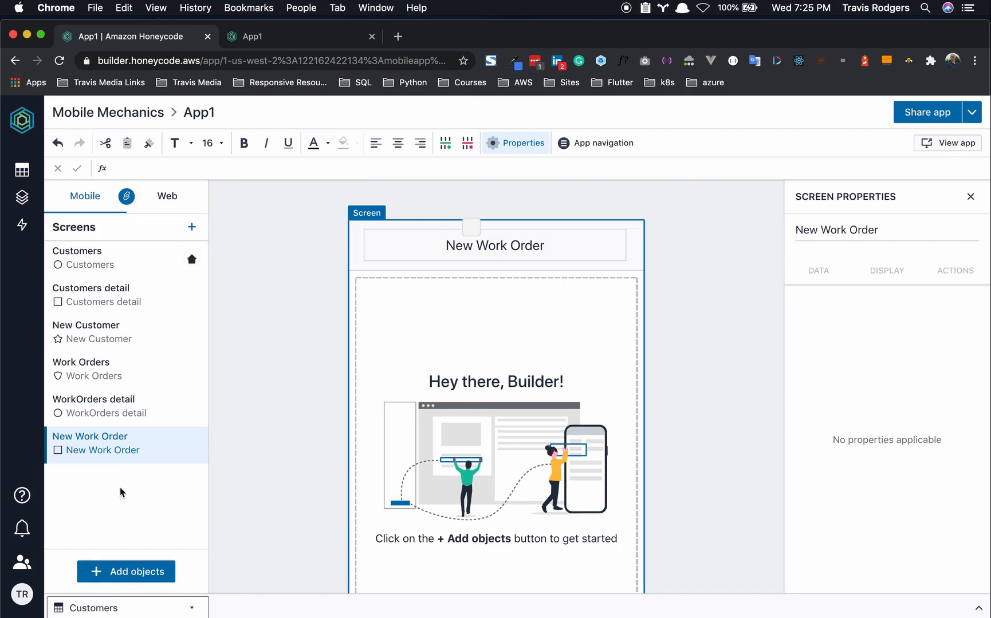
click(117, 572)
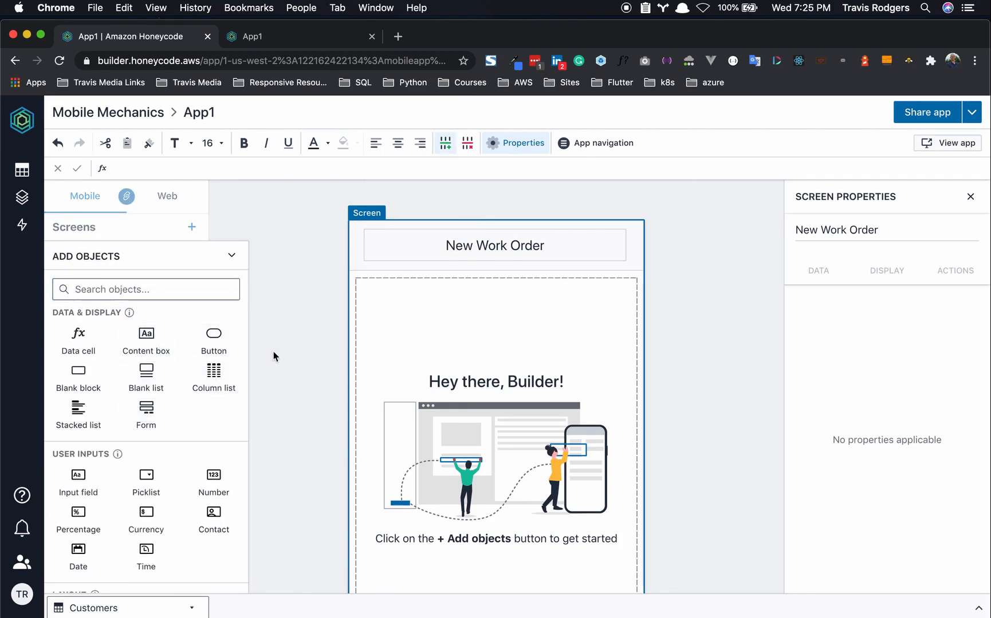
- Insert a form bound to the WorkOrders table into the current screen
click(146, 413)
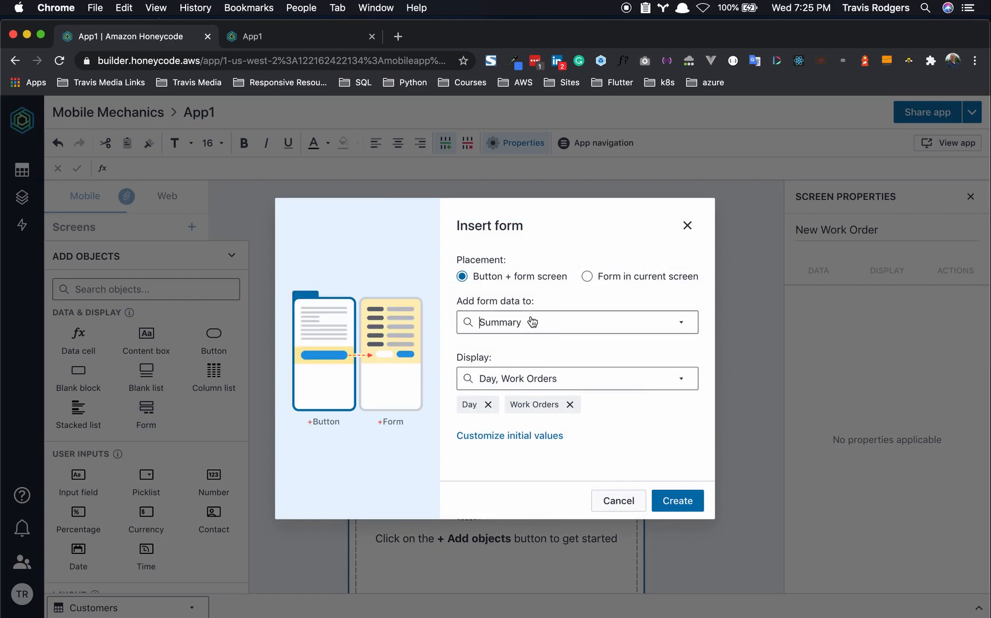
click(533, 324)
click(514, 460)
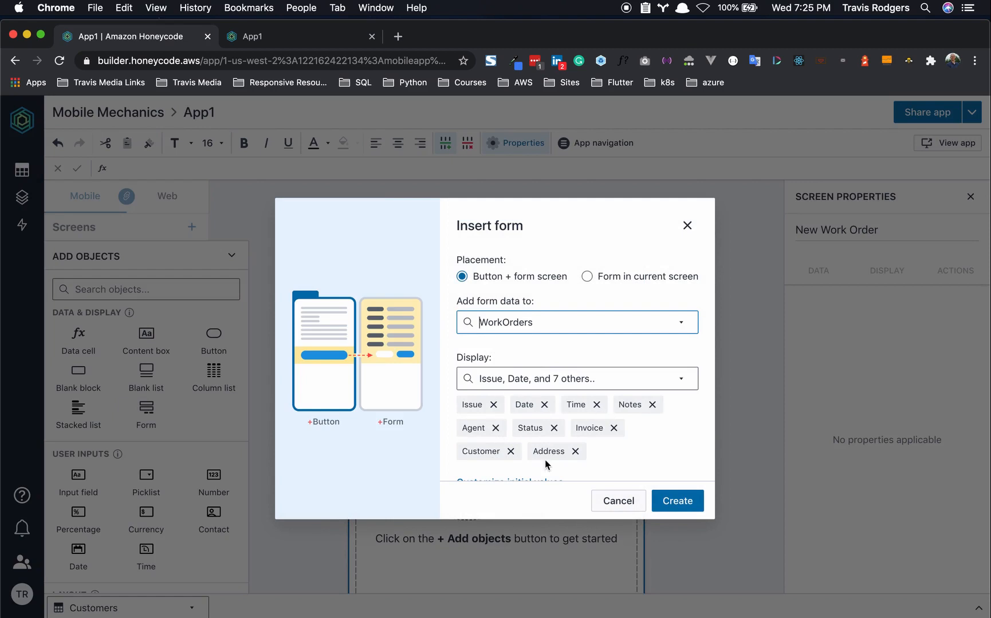
scroll(542, 466, down, 1)
scroll(543, 465, up, 1)
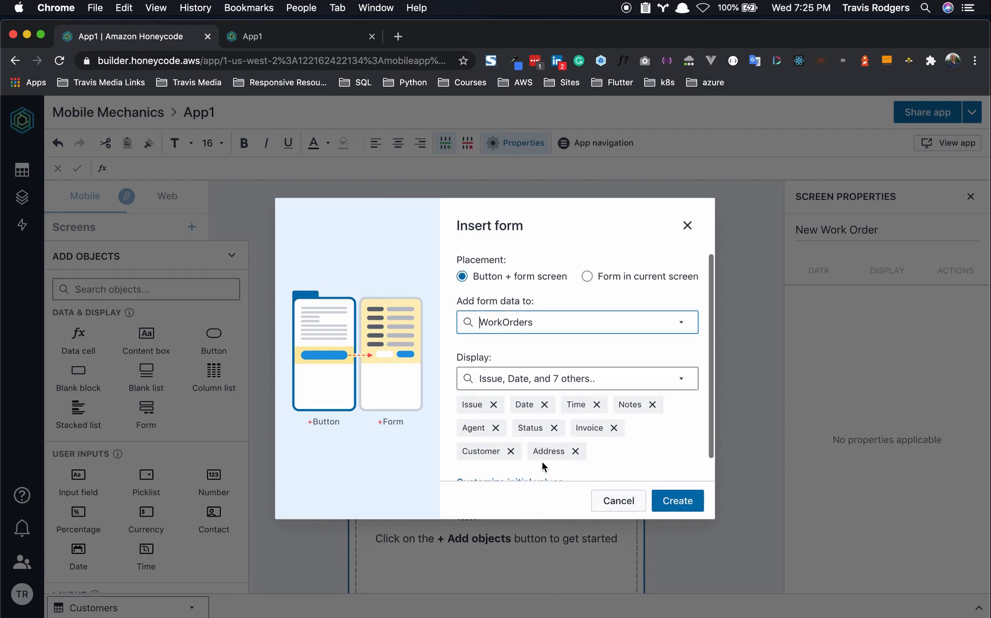
click(587, 277)
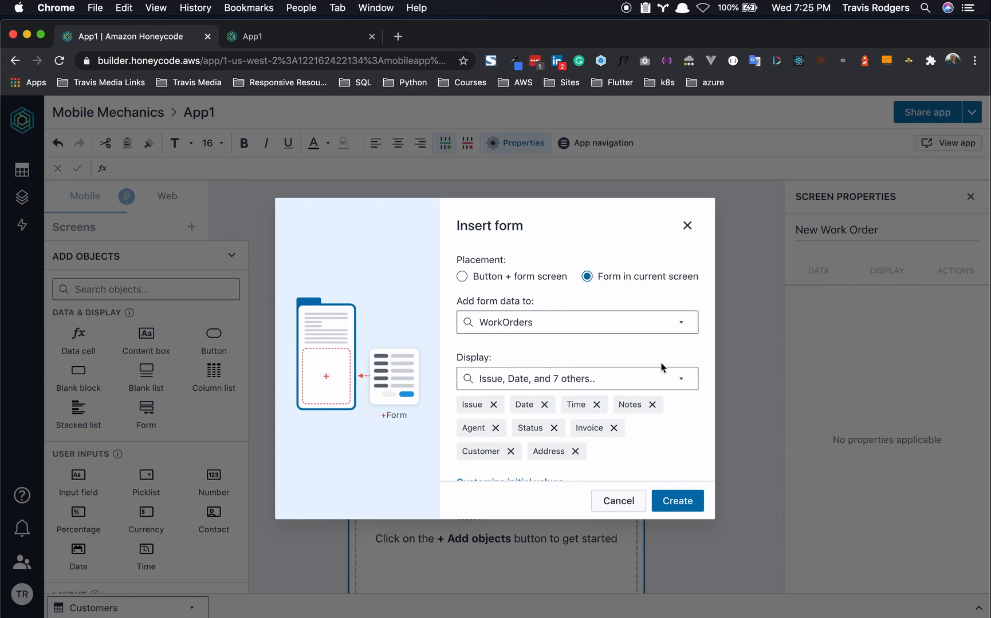
click(675, 504)
click(676, 489)
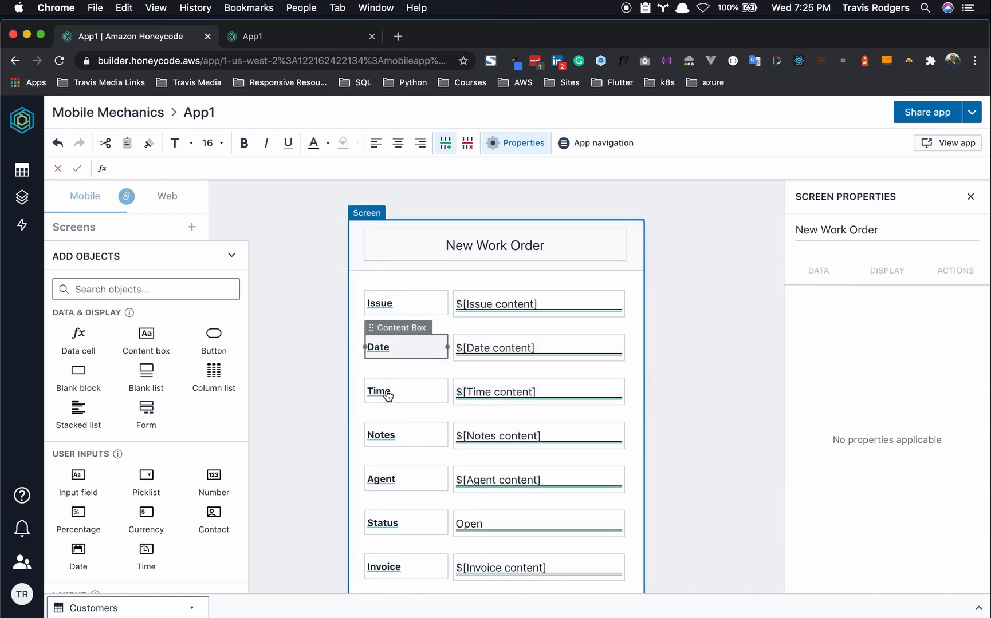
scroll(388, 395, down, 2)
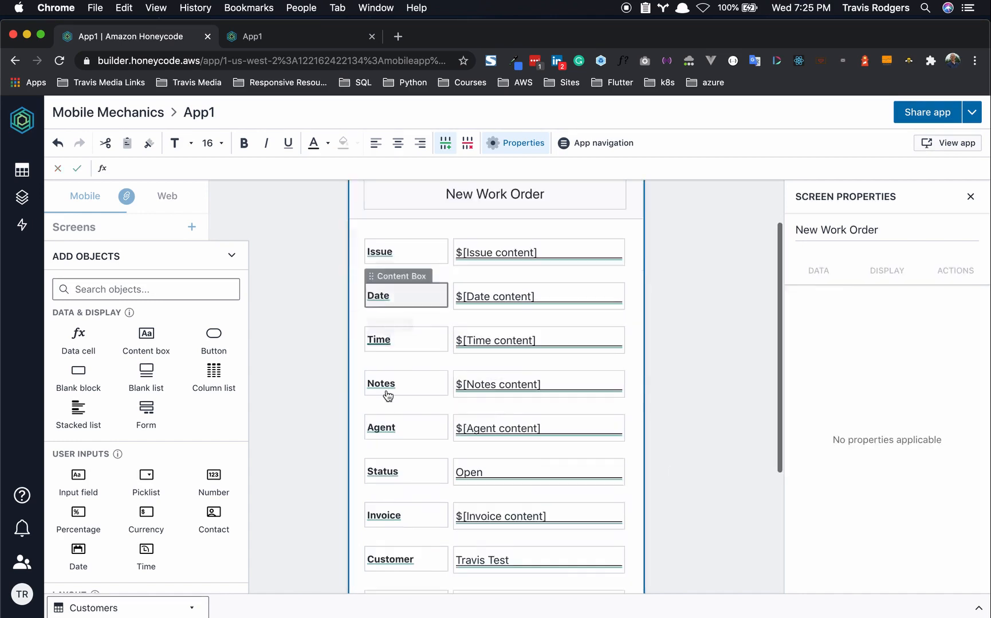
- Move the Customer row to the top of the form, with Address directly below it
click(358, 555)
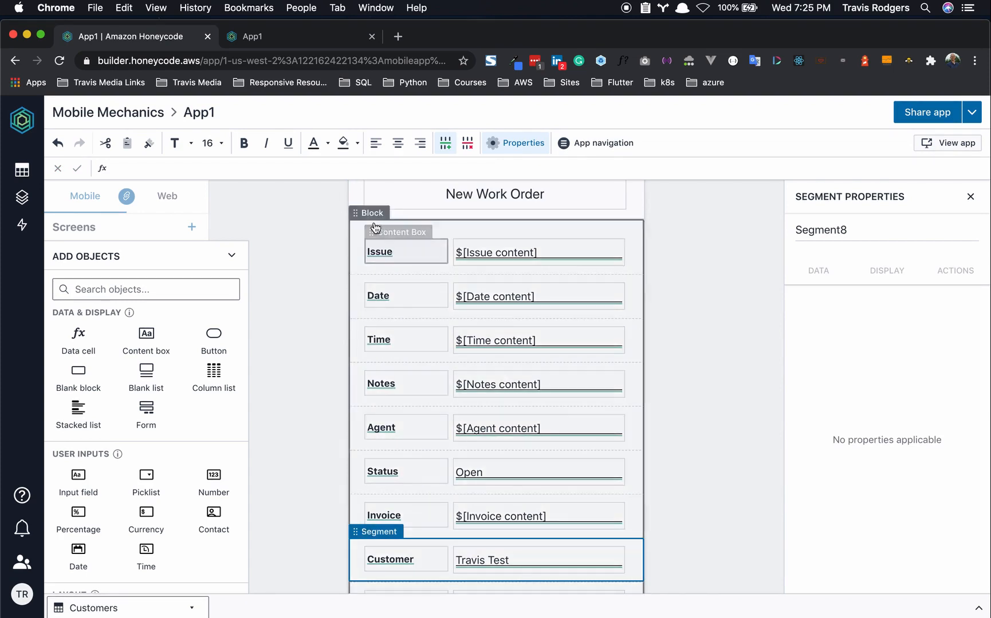
click(358, 534)
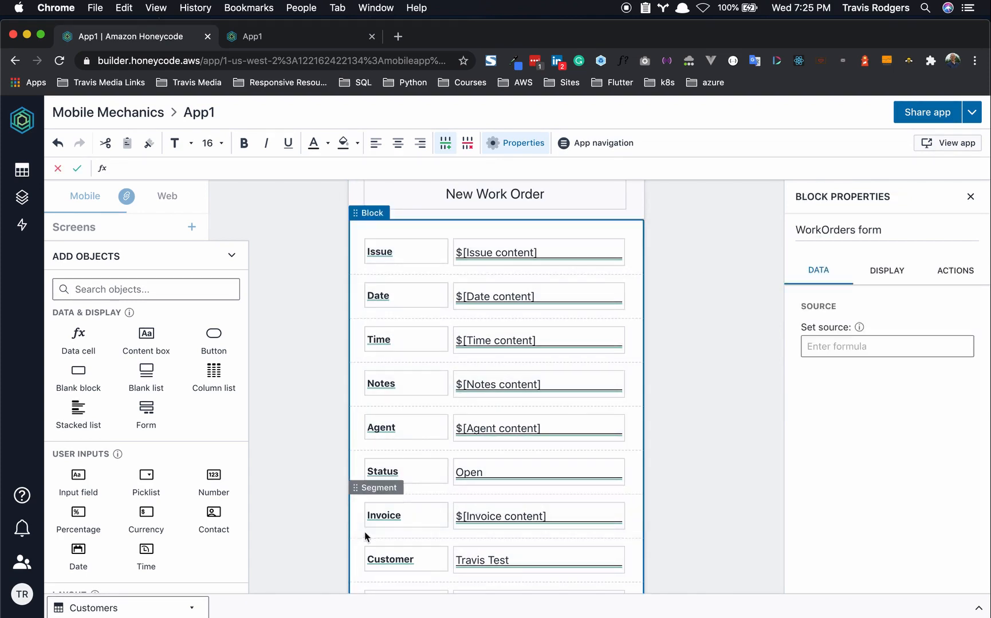
click(359, 541)
drag(363, 537, 369, 217)
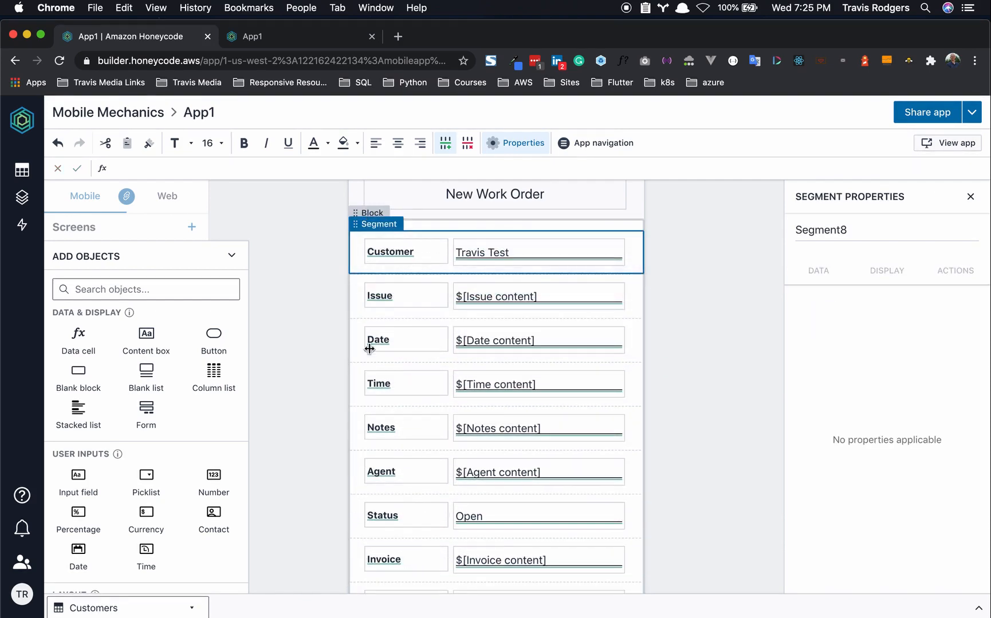
scroll(360, 552, down, 2)
click(358, 541)
drag(365, 522, 372, 222)
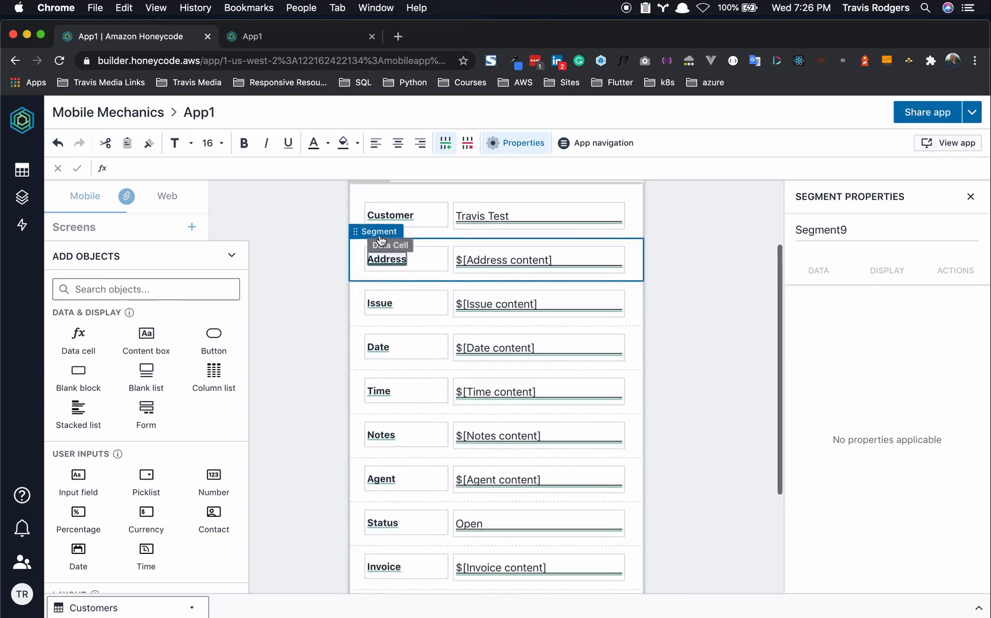
scroll(449, 296, up, 3)
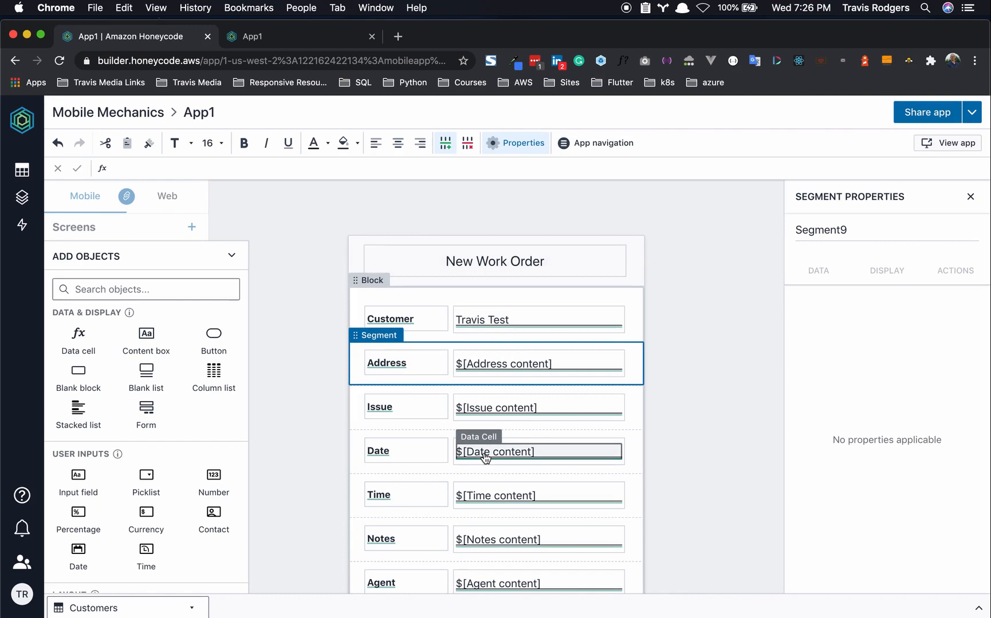
- Keep the Customer cell's format as Rowlink and switch its source type to a filter
click(511, 327)
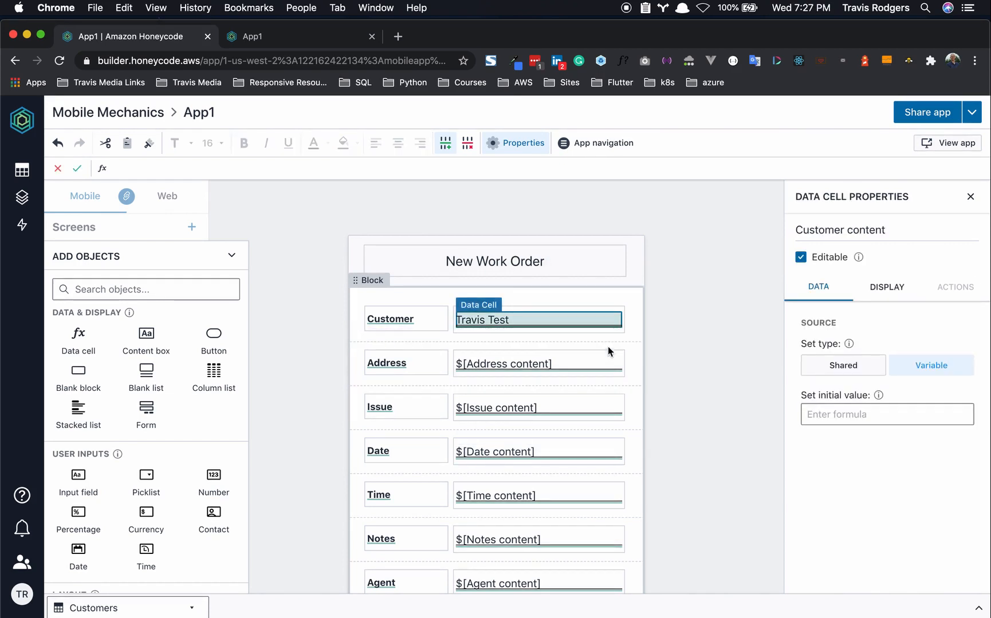
click(873, 300)
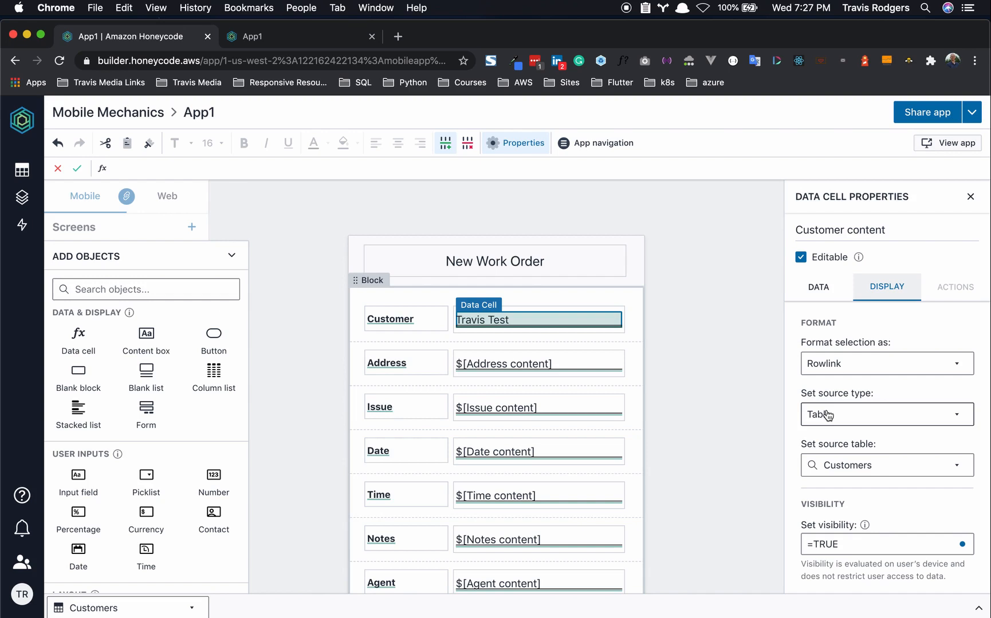
click(858, 366)
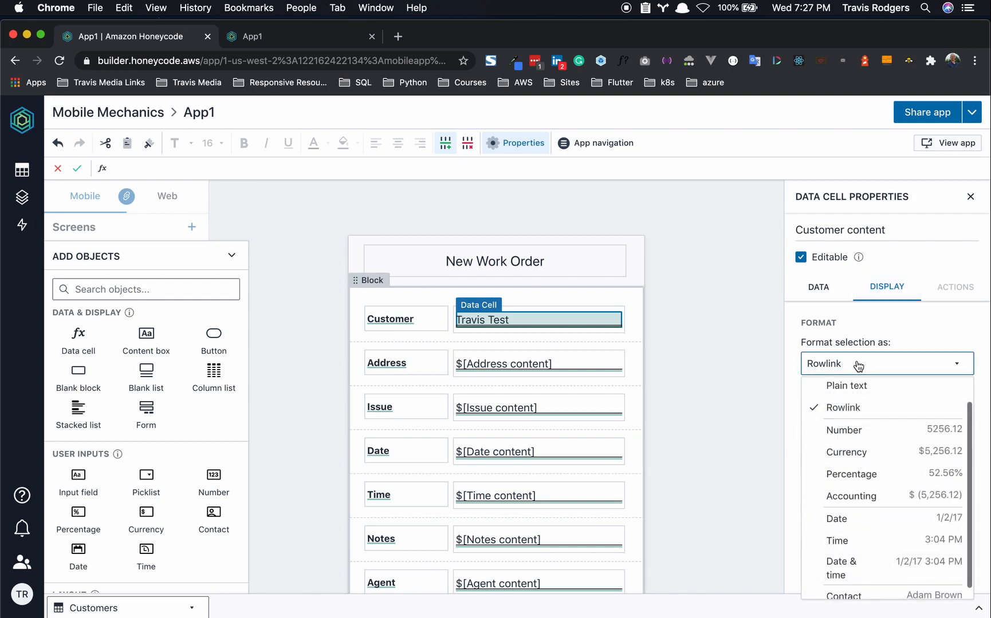
click(858, 366)
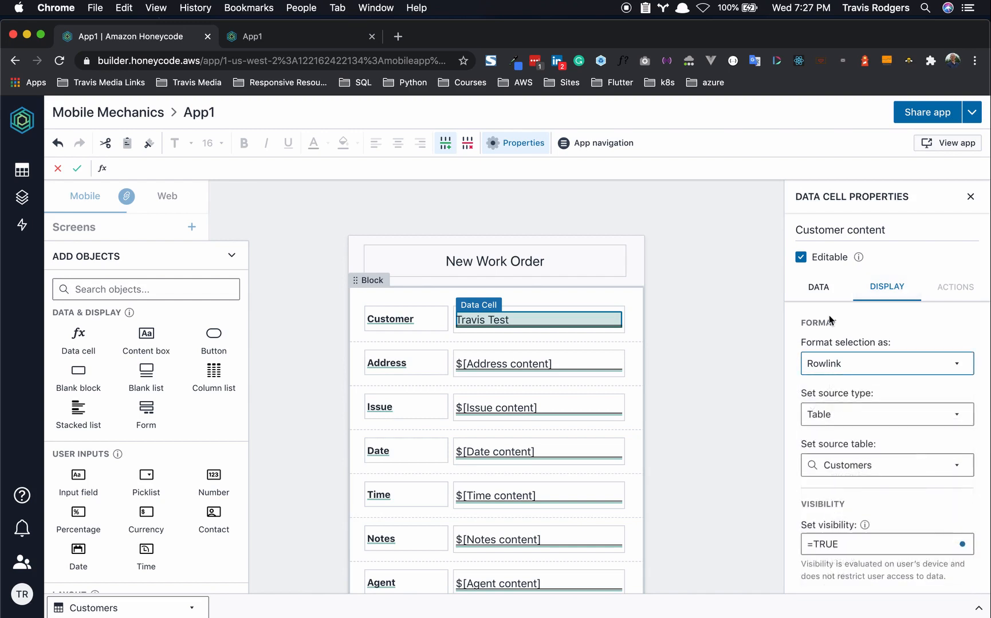
click(845, 418)
click(847, 463)
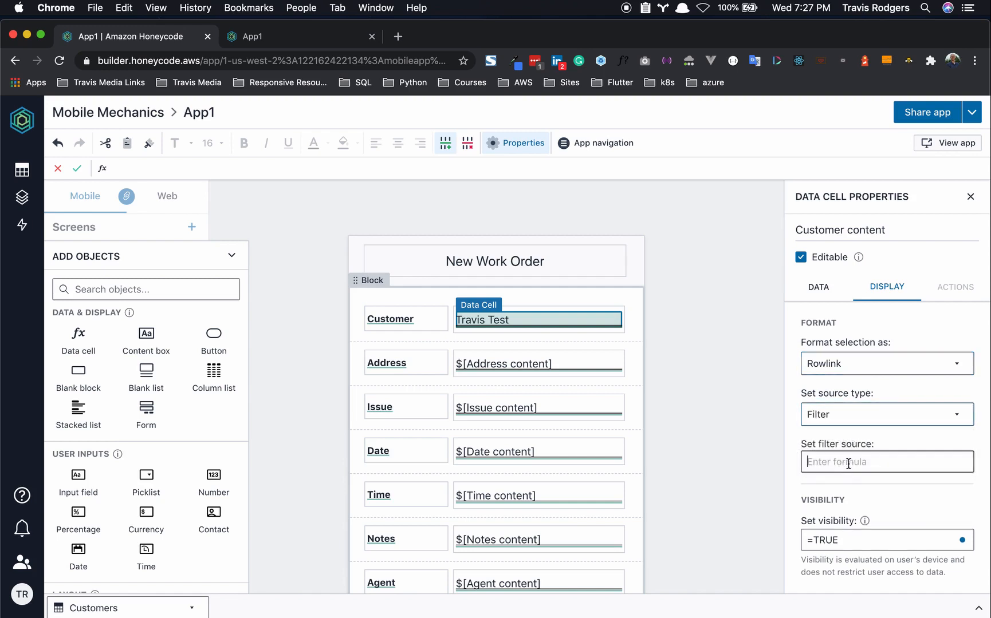
- Enter =FILTER(Customers, "ORDER BY Customers[Customer]") as the filter source and commit it
text(=FIL)
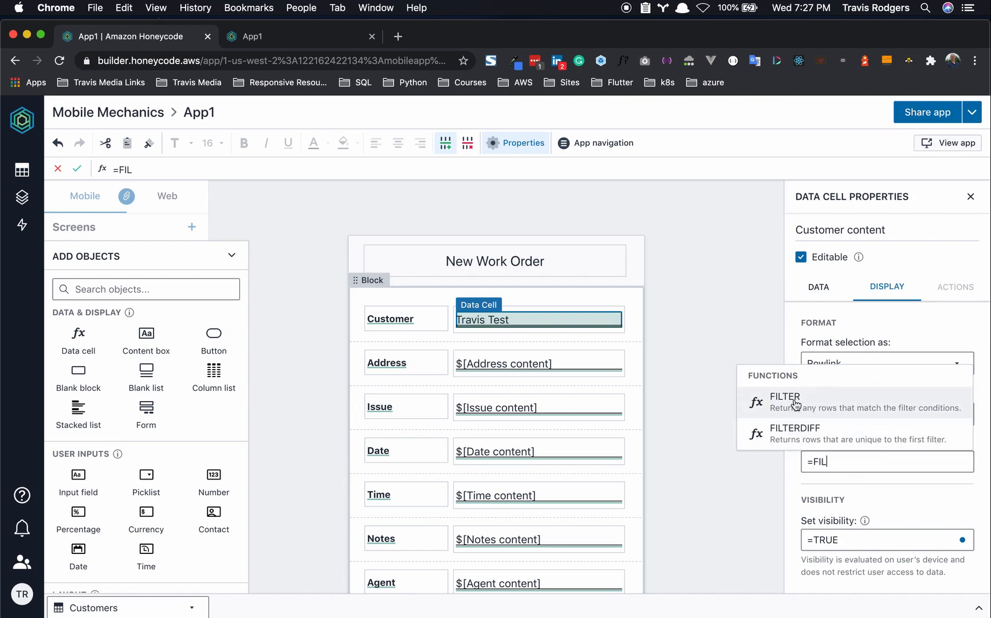
click(795, 405)
text(Cust)
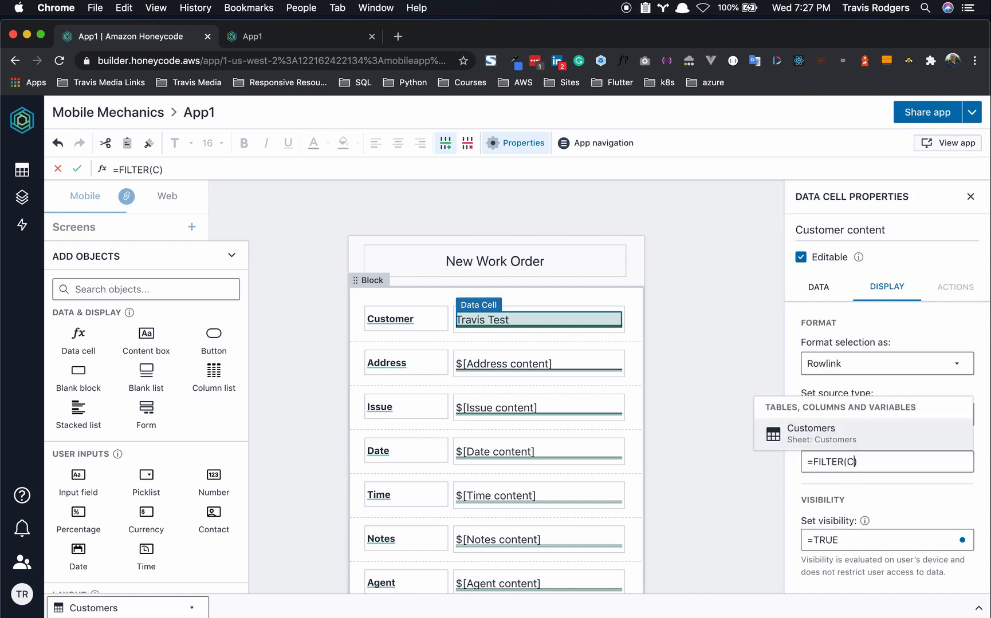
click(803, 433)
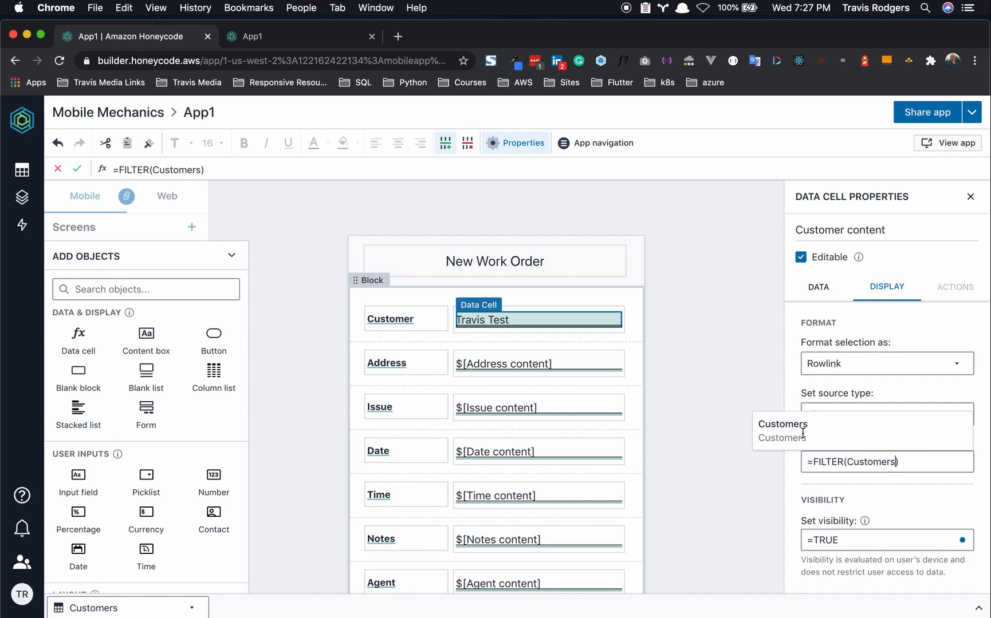
text(,)
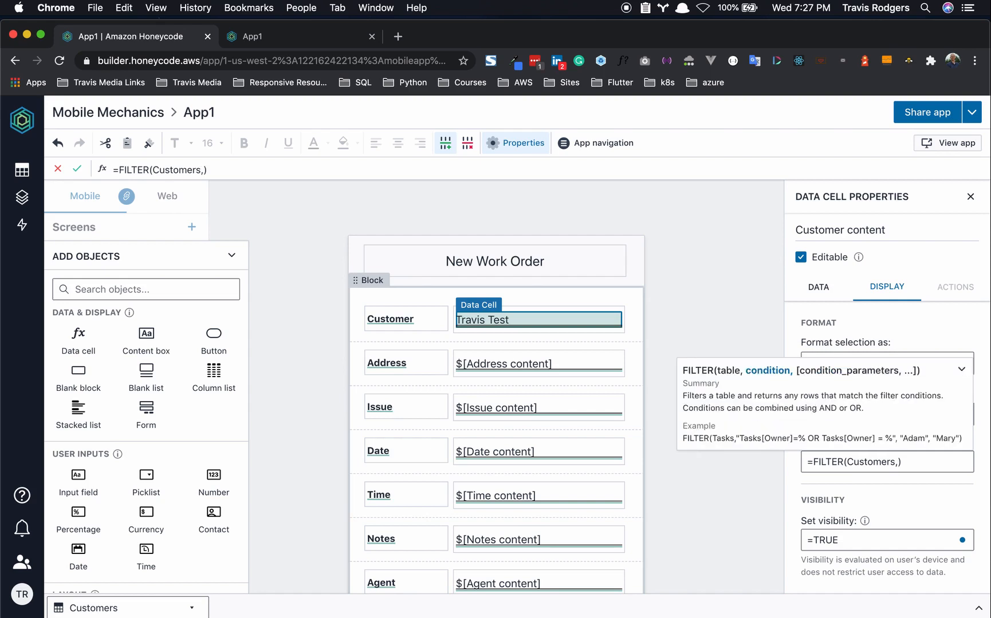
text( "")
text(ORDER BY)
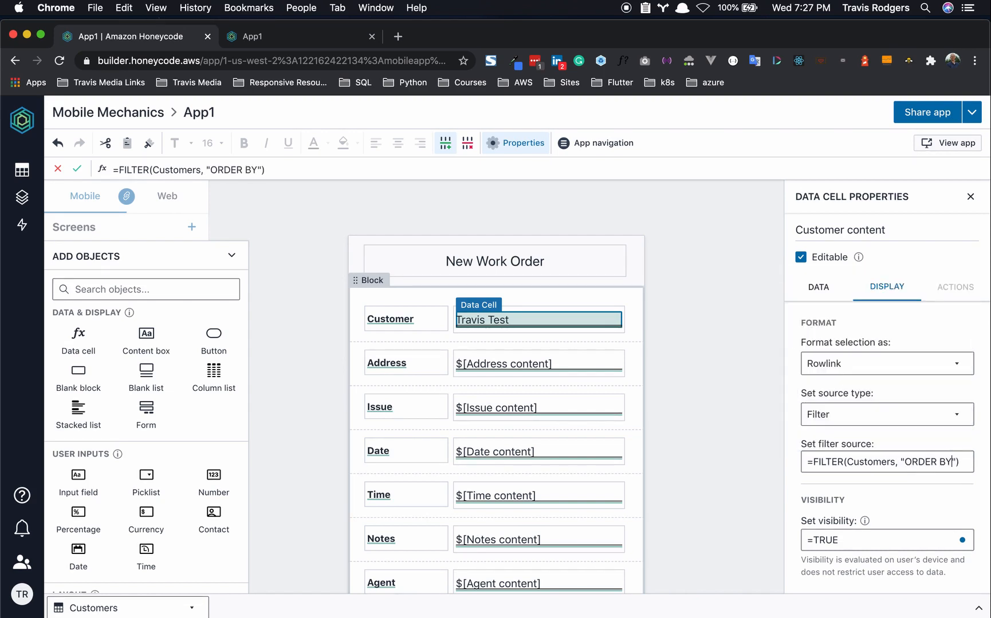
text( Cus)
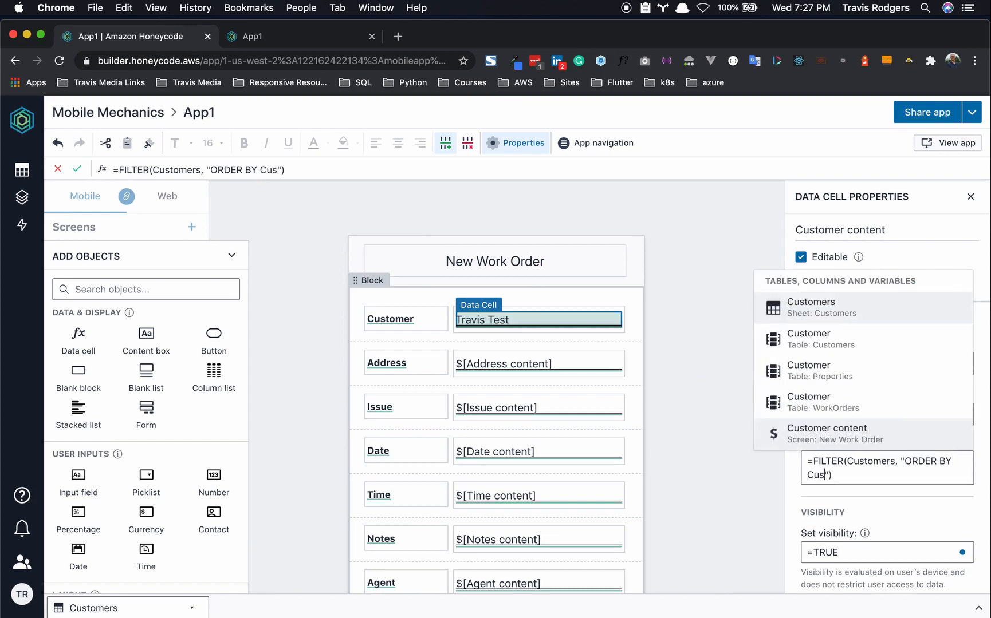
click(824, 313)
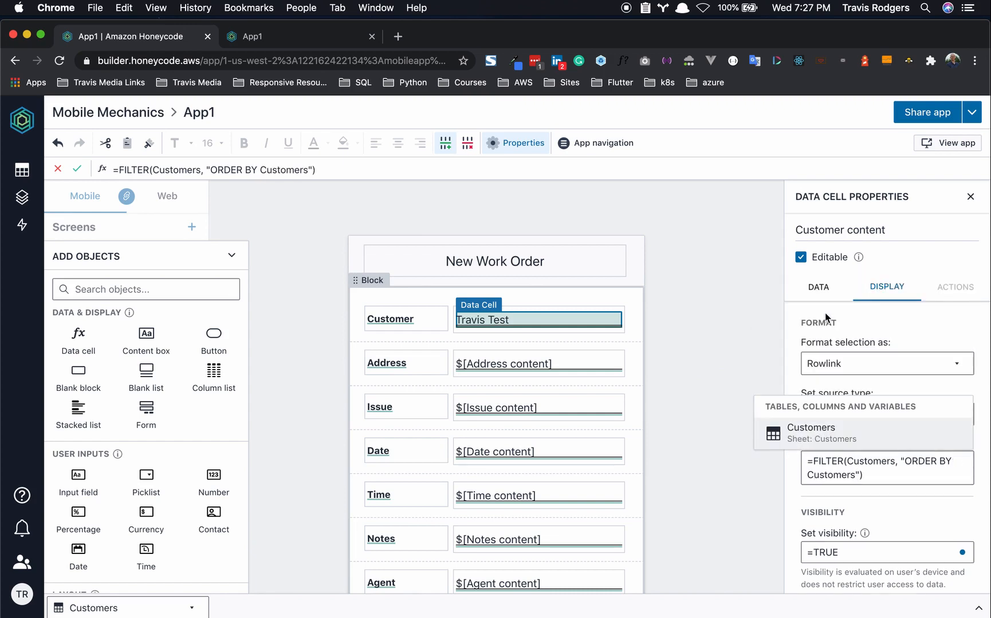
text([Cust)
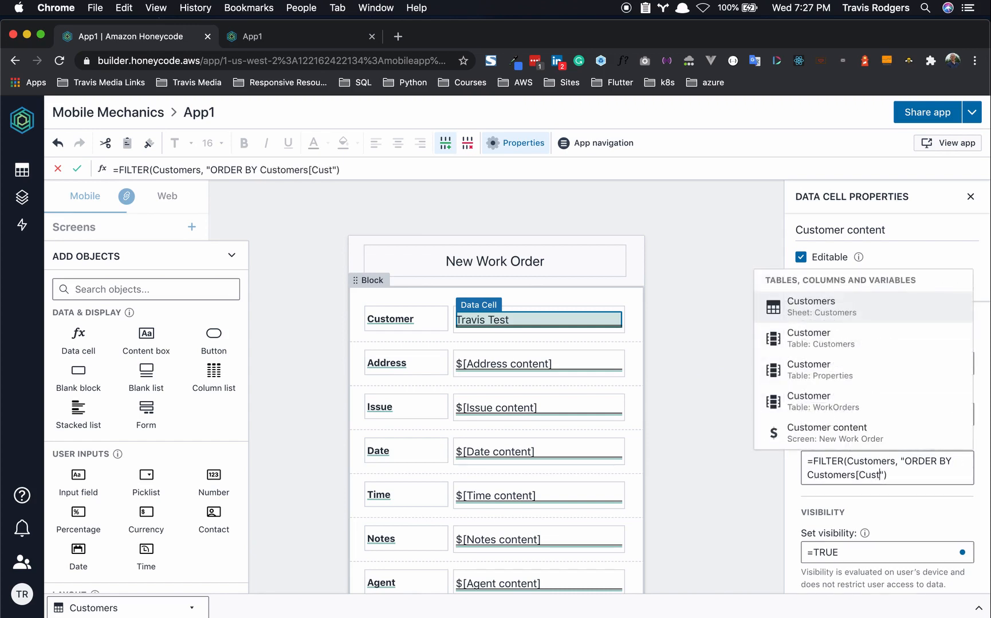
text(omer])
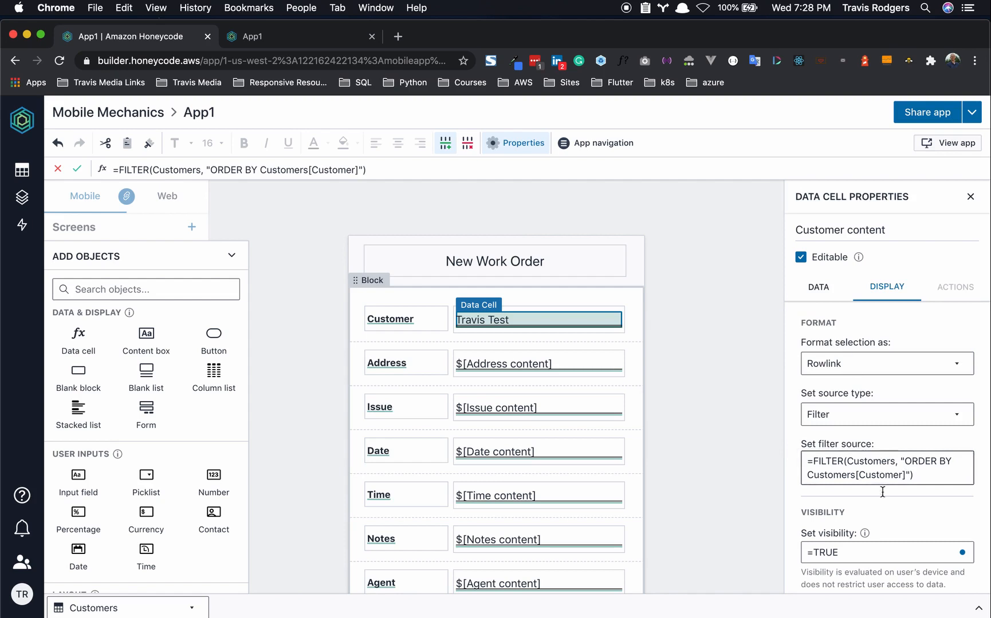
click(889, 515)
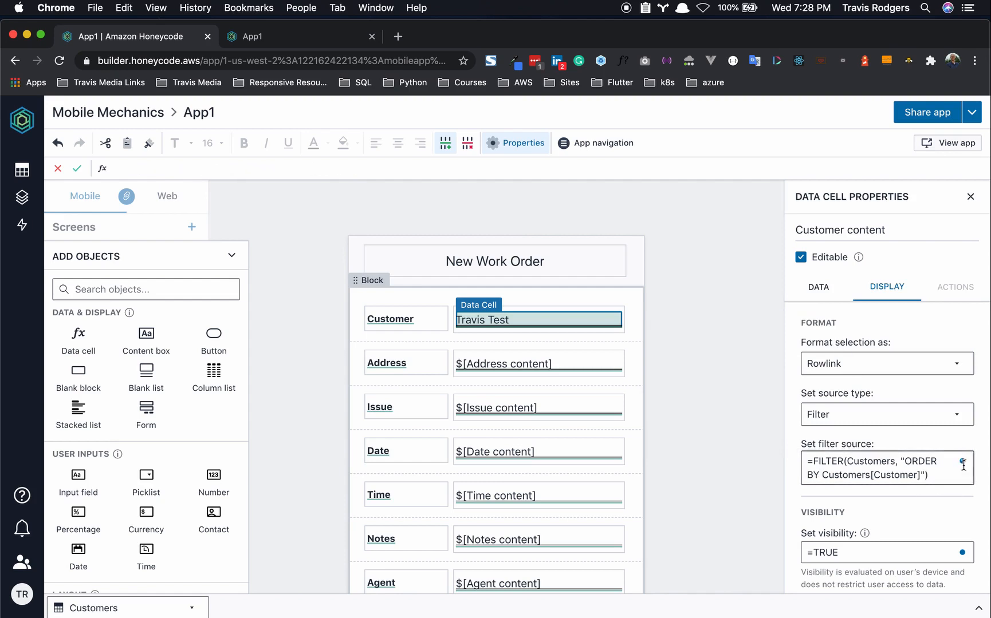
click(667, 399)
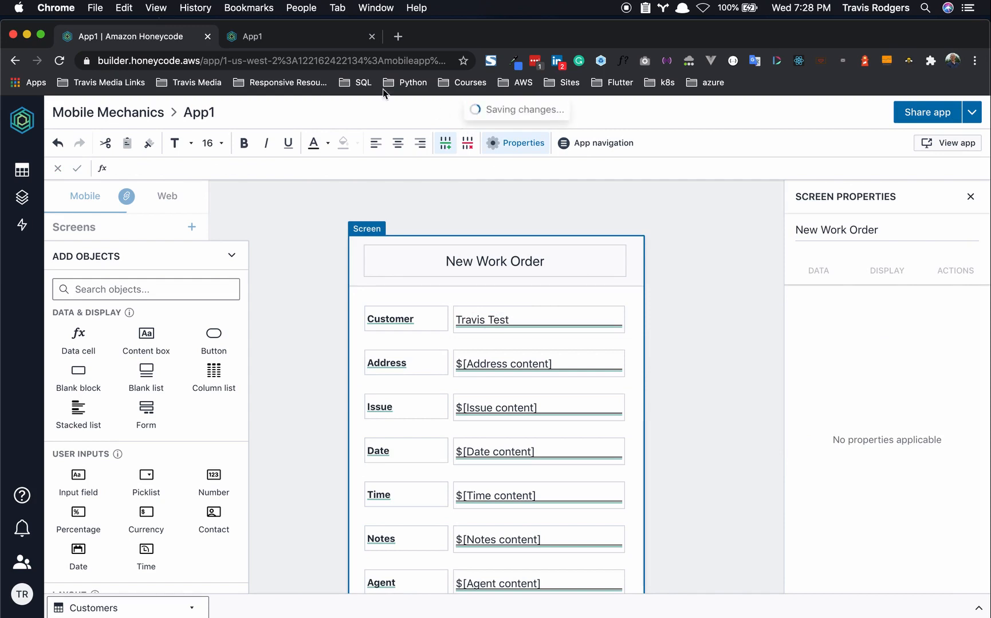
click(284, 40)
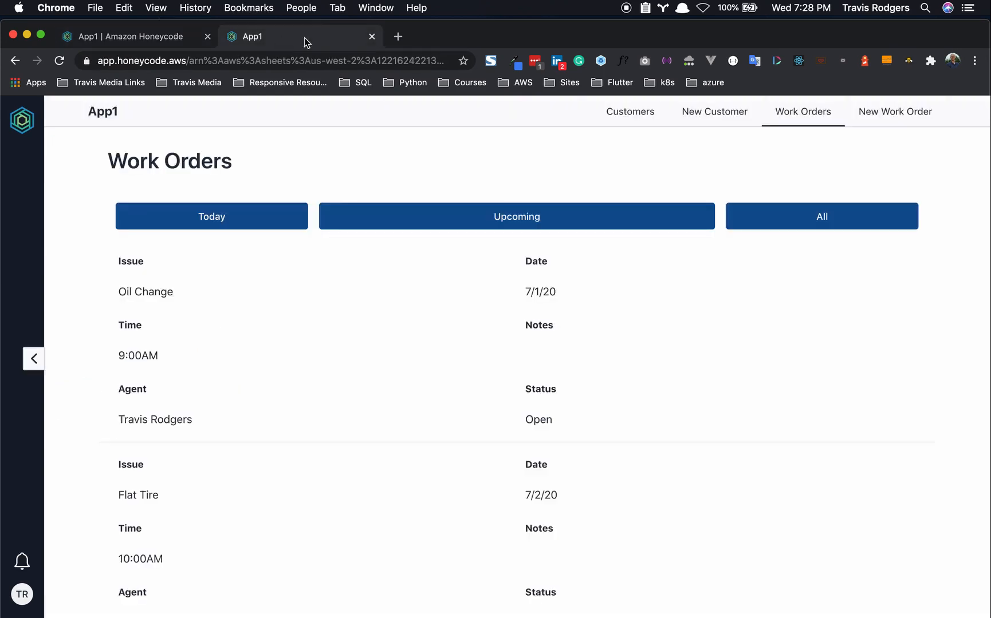
click(892, 122)
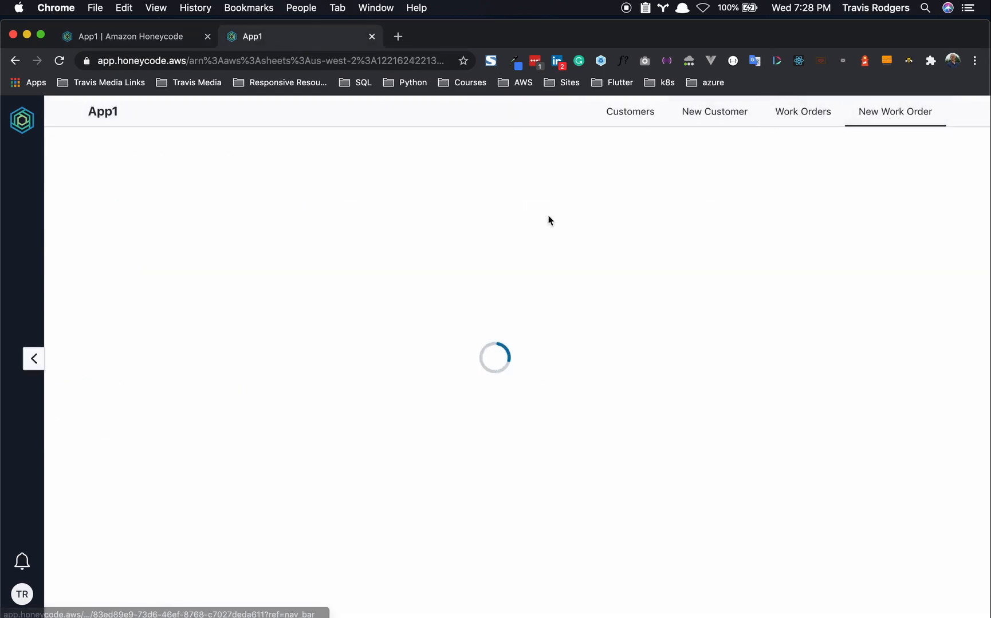
click(494, 221)
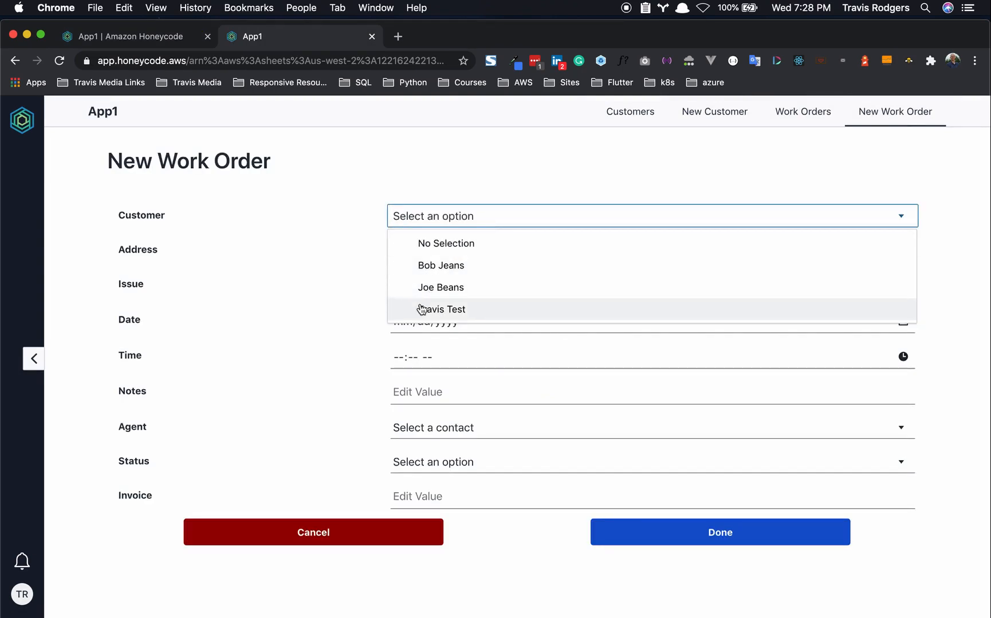
click(522, 147)
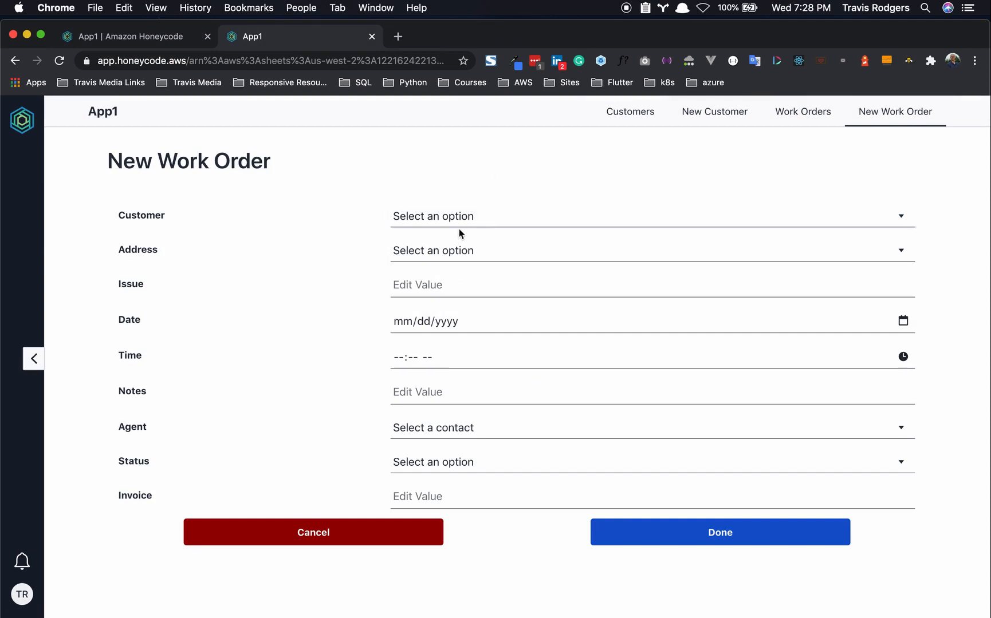
click(443, 252)
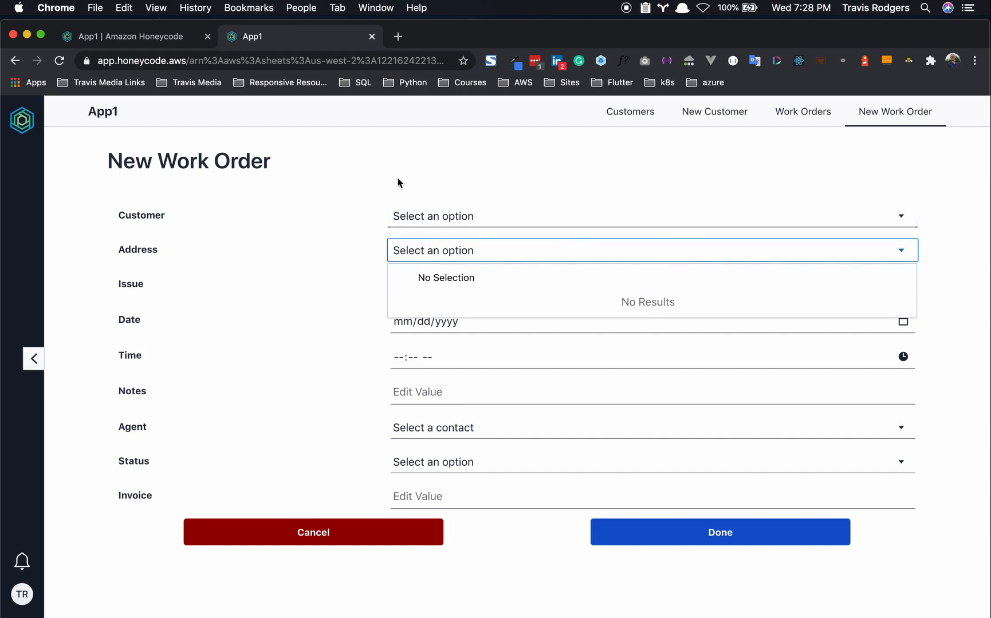
click(146, 37)
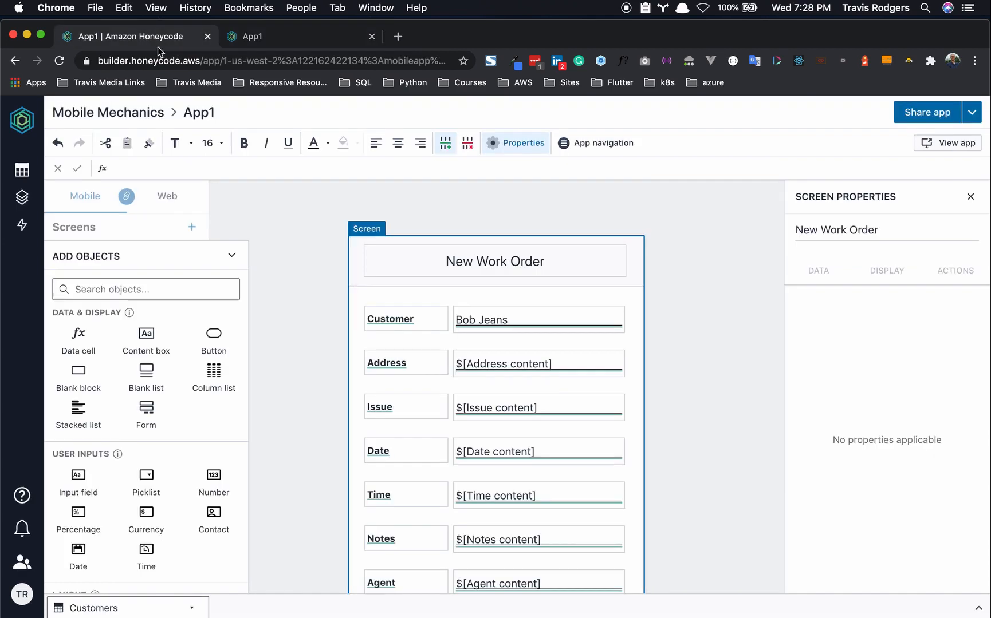
- Rename the Customer data cell from 'Customer content' to 'Customer'
click(559, 367)
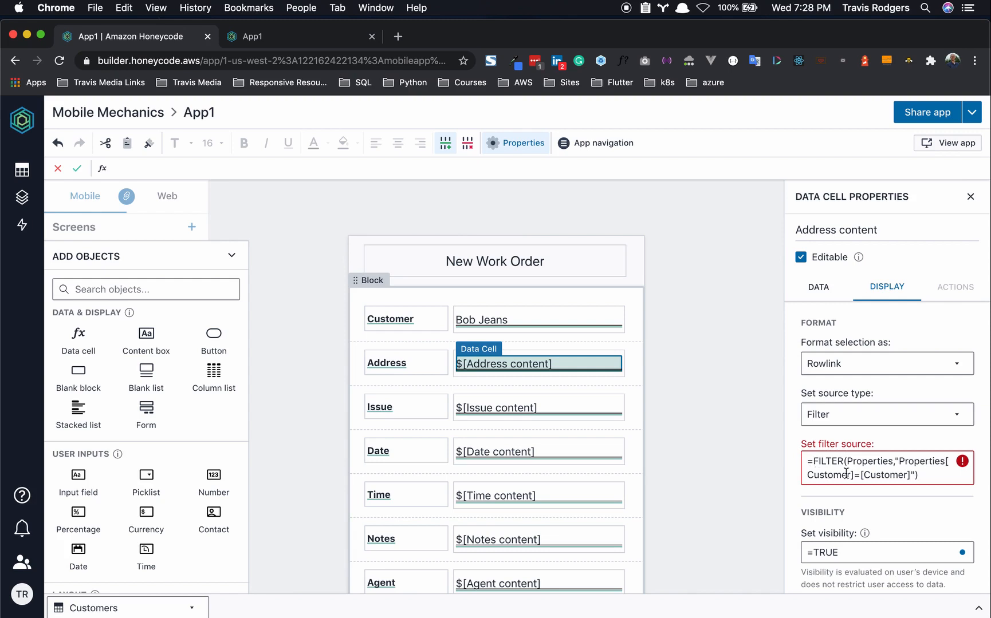
click(531, 319)
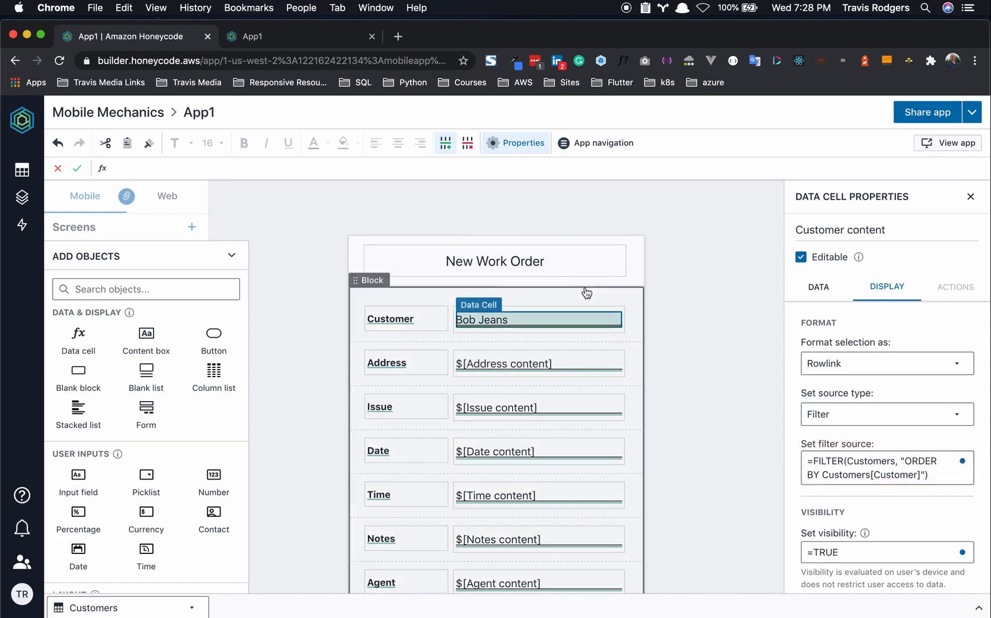
click(897, 223)
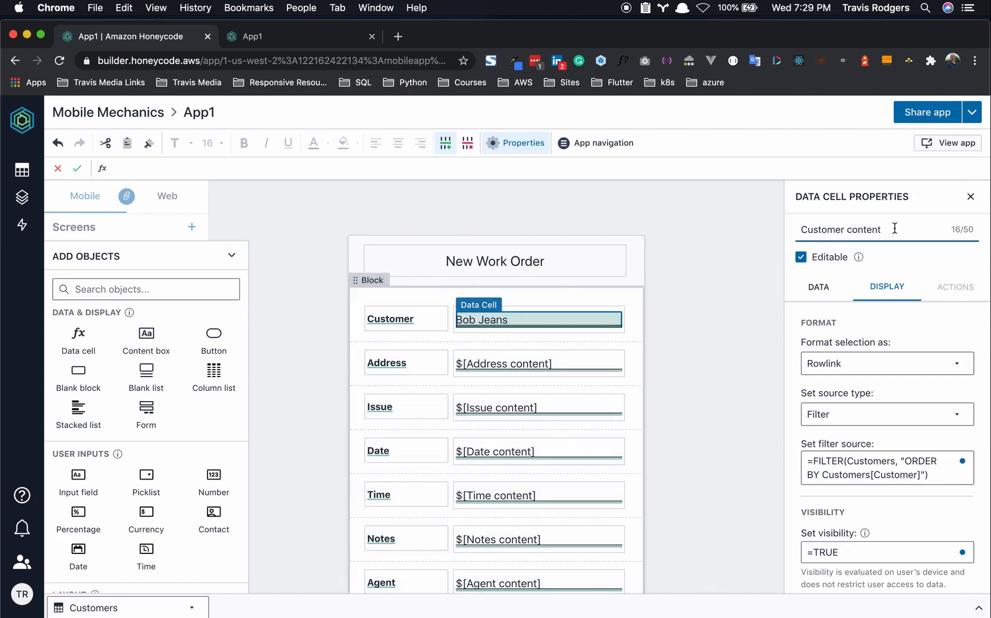
key(BackSpace)
key(BackSpace)
key(BackSpace)
key(BackSpace)
key(BackSpace)
key(BackSpace)
key(BackSpace)
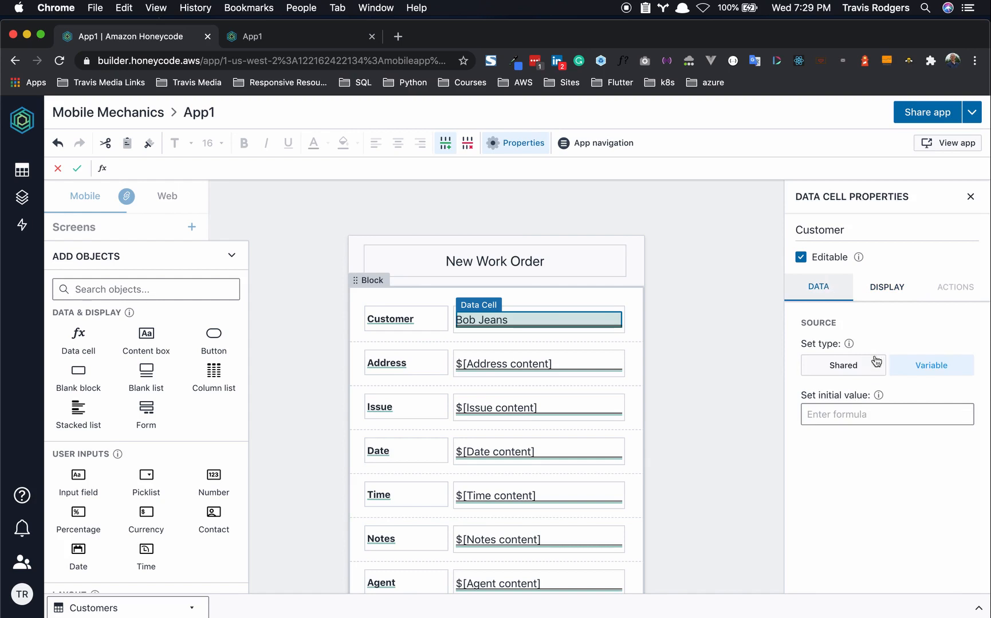
click(550, 368)
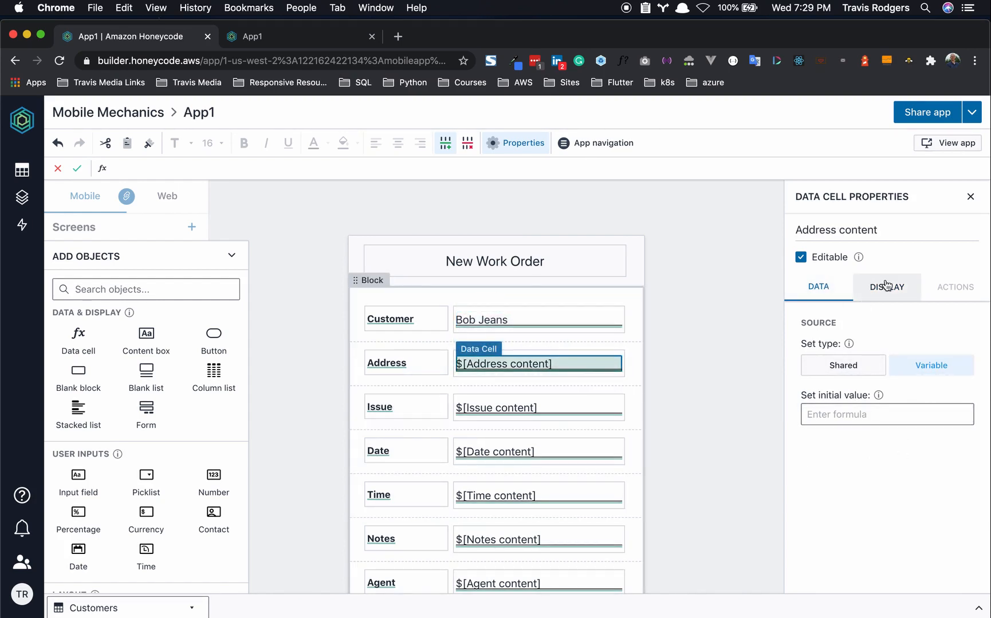
- Change the Address filter condition to Properties[Customer]=$[Customer] and commit it
click(866, 292)
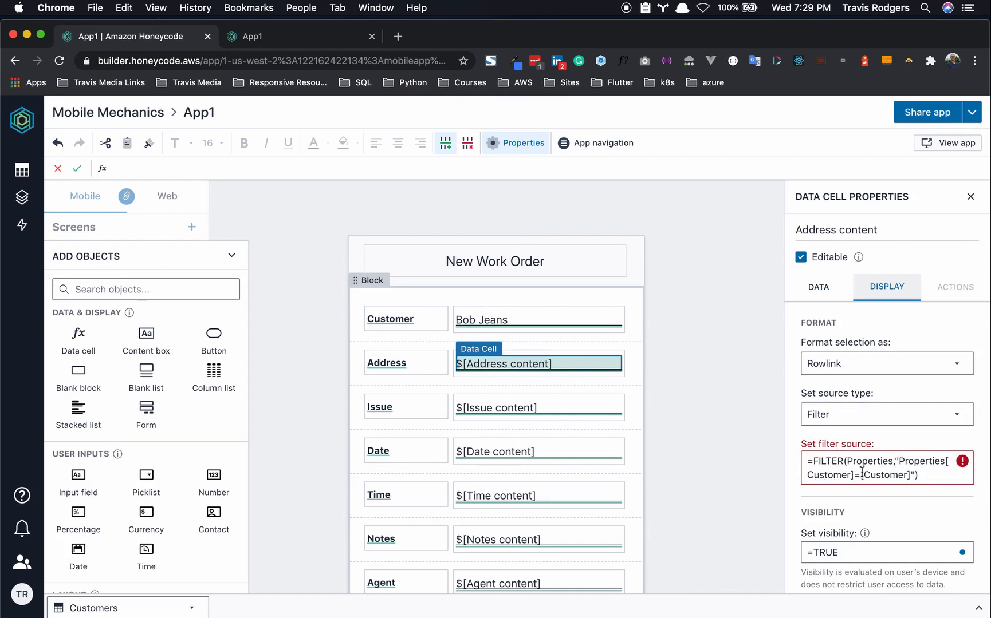
drag(860, 475, 912, 475)
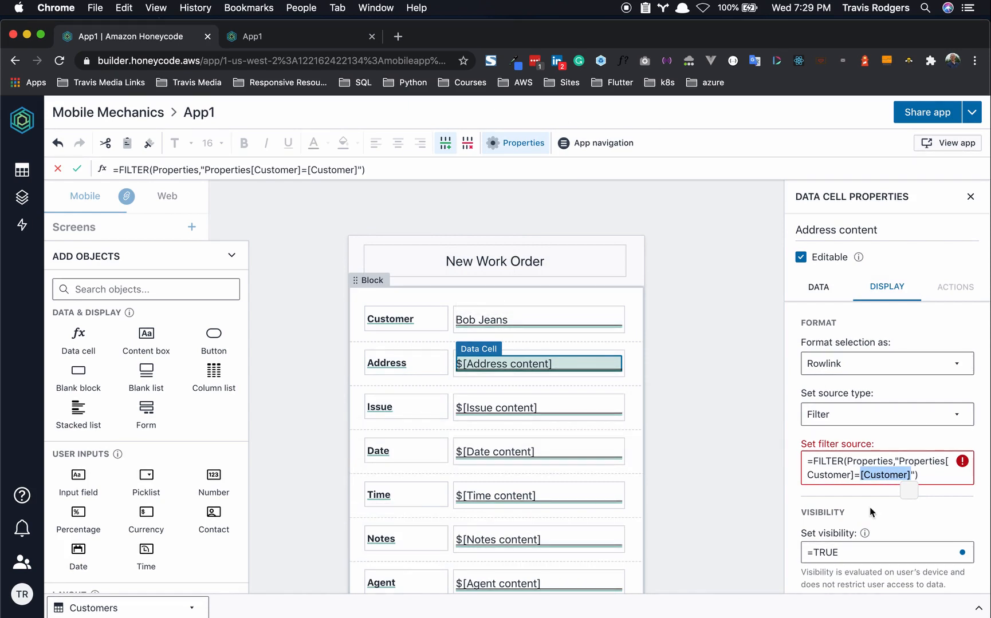
click(863, 474)
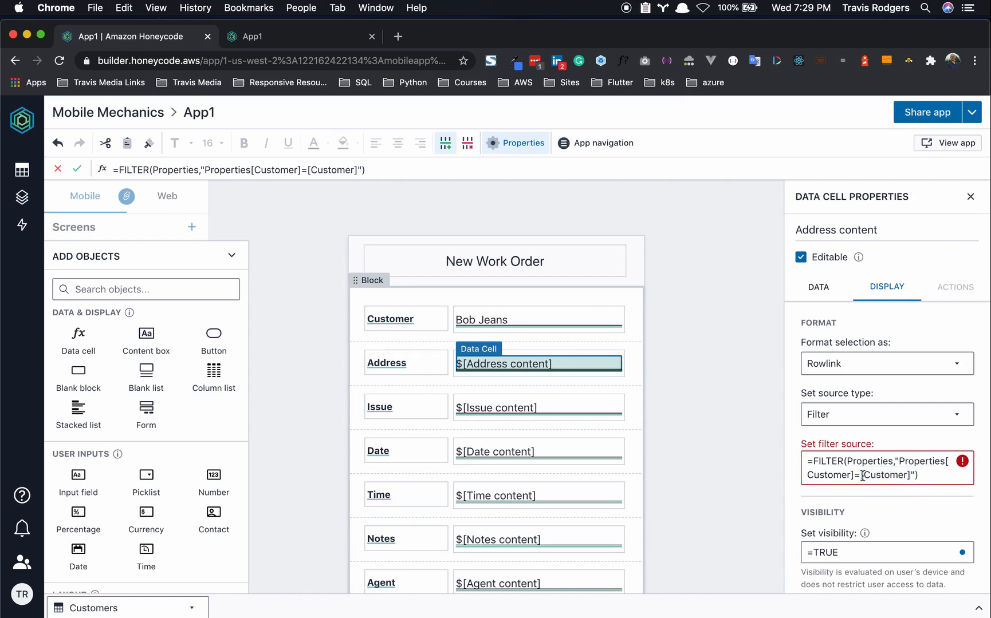
drag(871, 476, 915, 476)
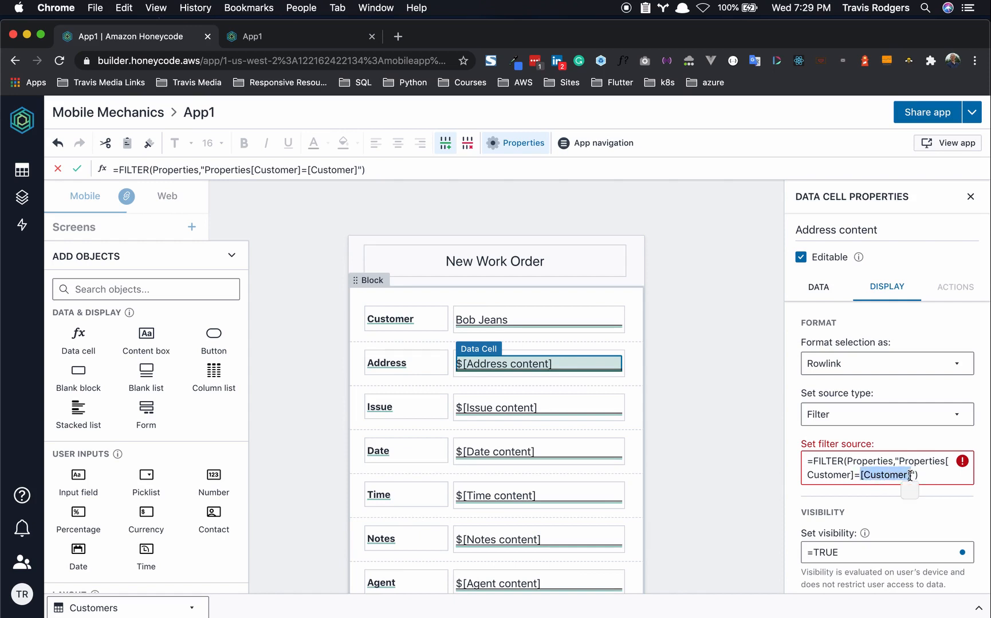
key(BackSpace)
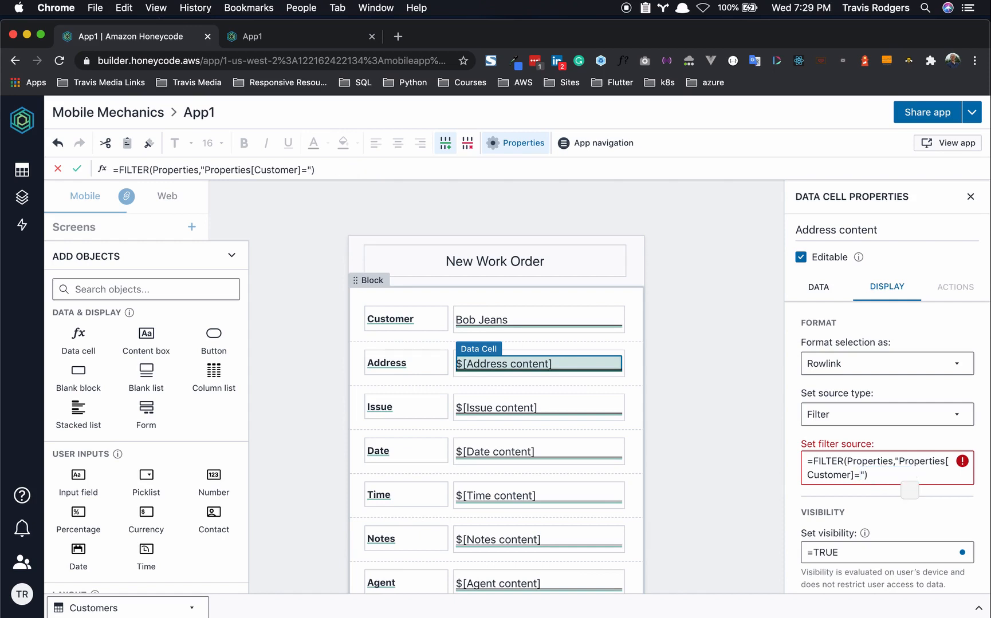
text($[[Customer])
click(891, 502)
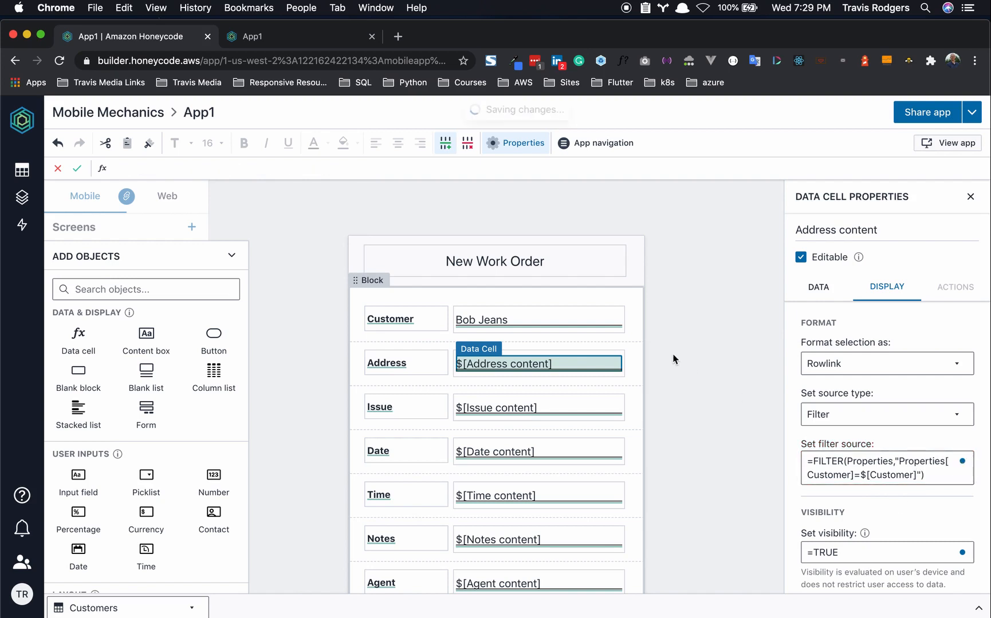
click(687, 362)
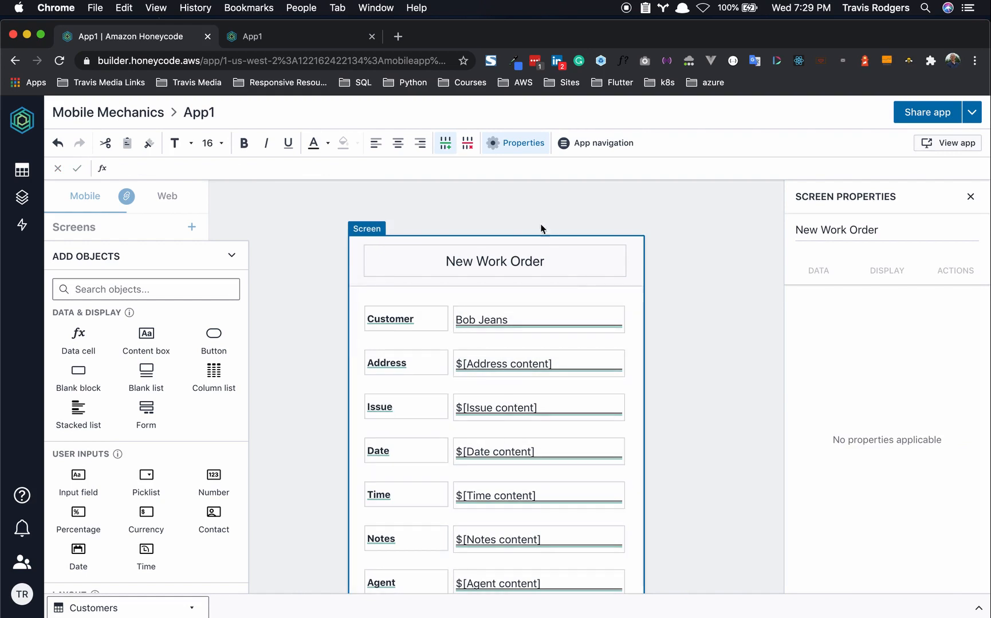
click(278, 36)
- In the live app, pick two different customers and confirm Address lists only each one's property
click(445, 217)
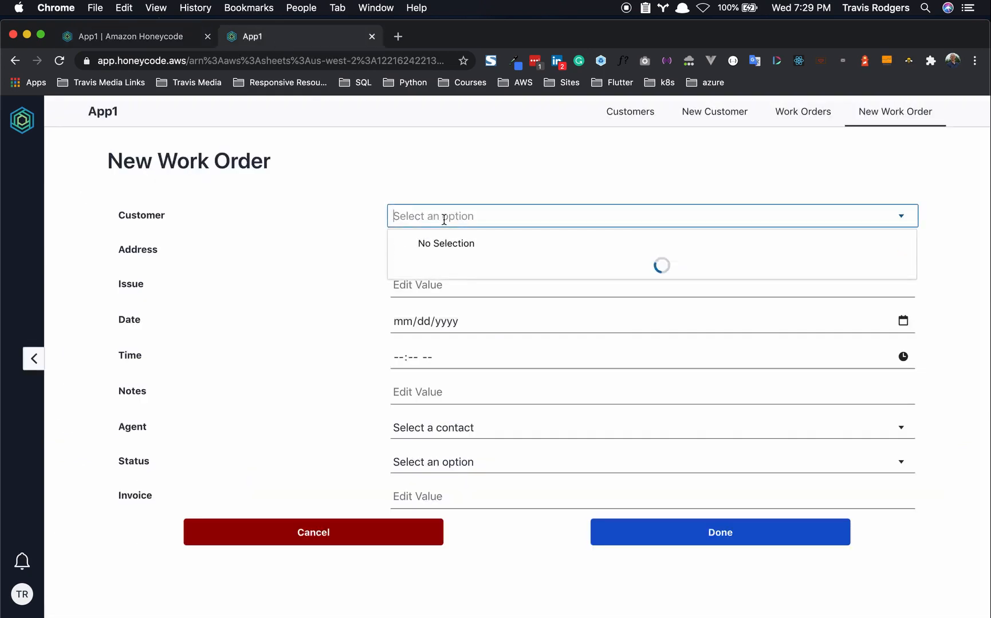
click(456, 309)
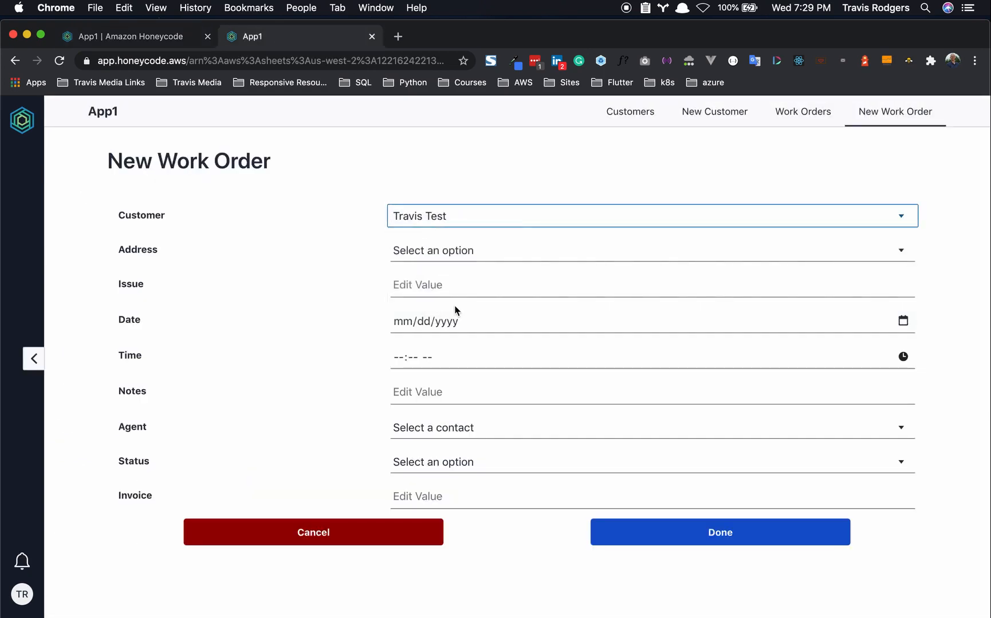
click(456, 253)
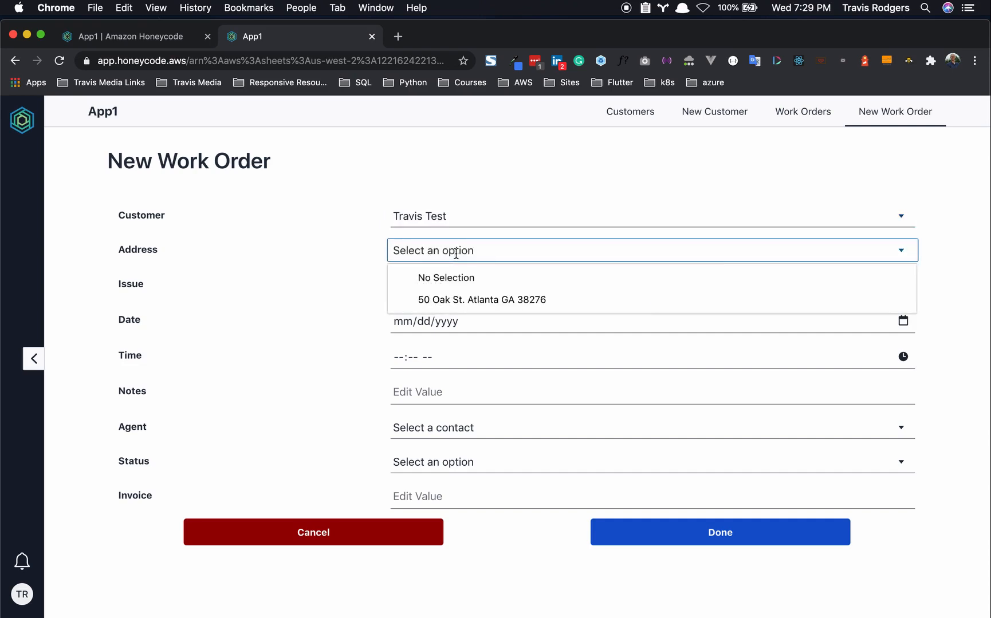
click(450, 216)
click(453, 263)
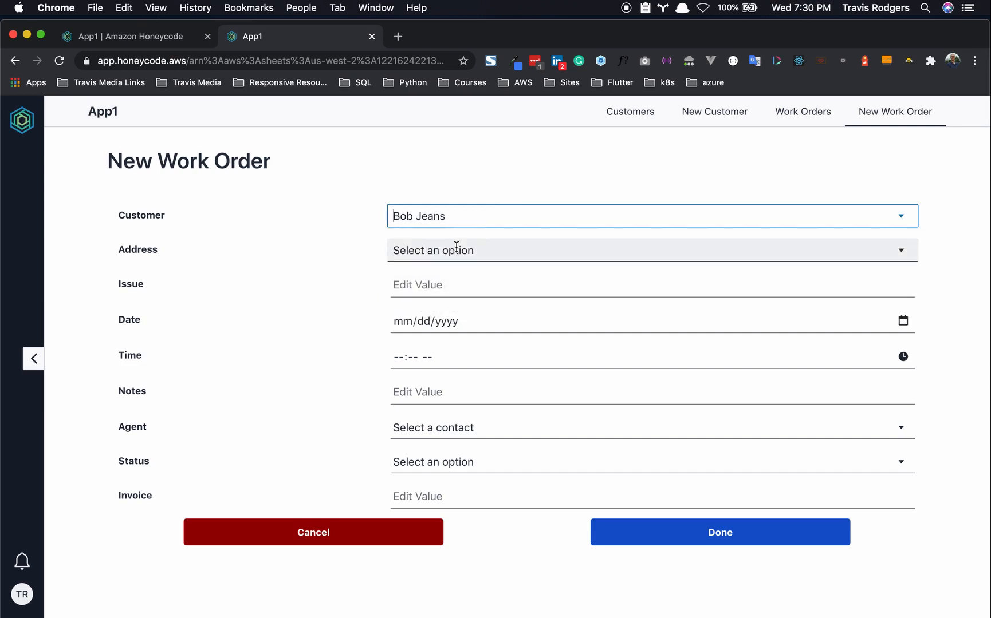
click(457, 249)
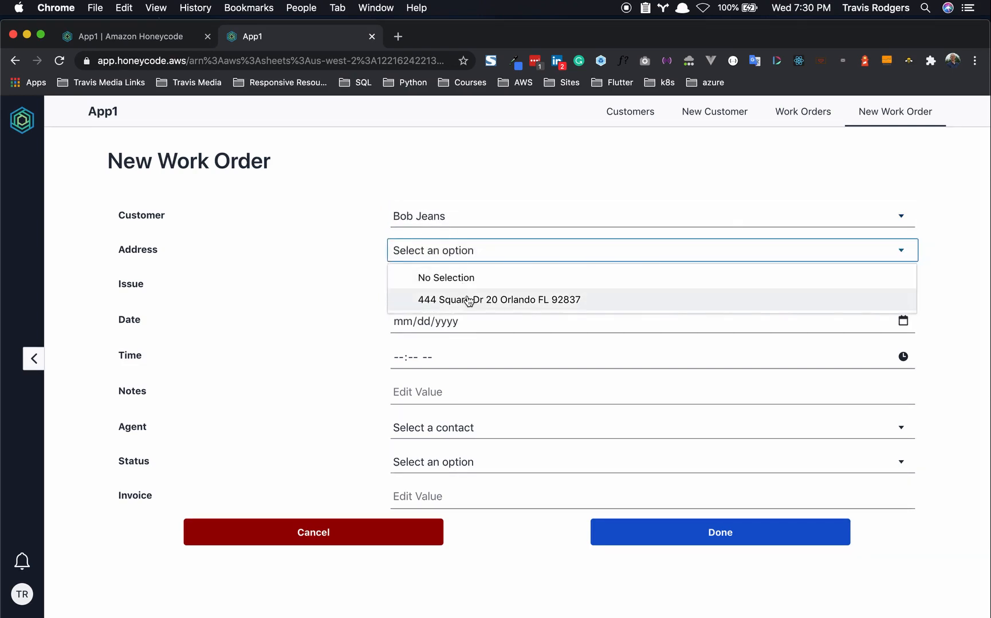
click(482, 217)
click(194, 36)
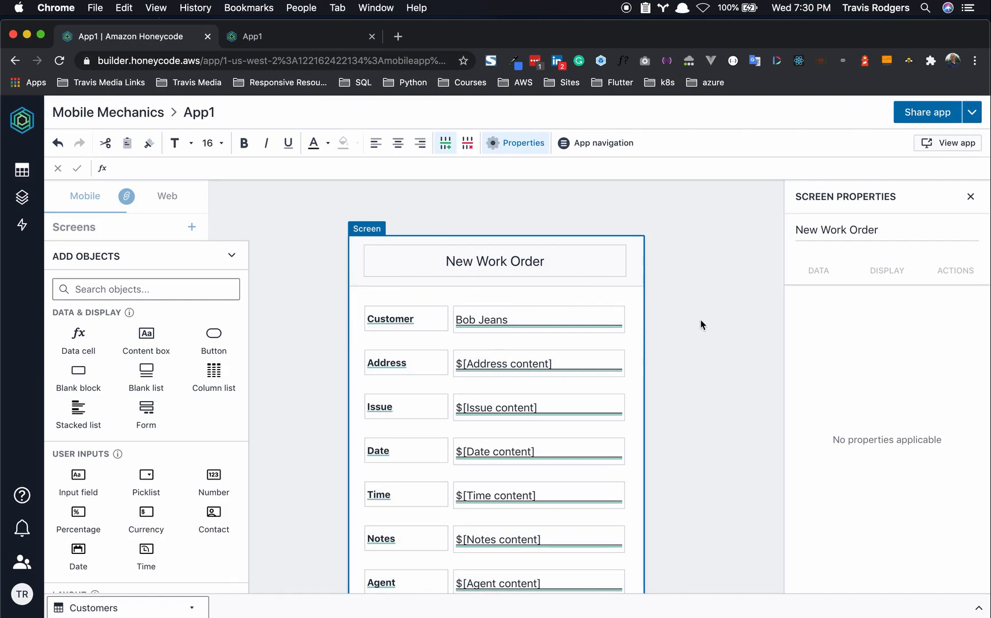
- Move the Invoice row out of the form and review the Date and Time cells
scroll(537, 407, down, 5)
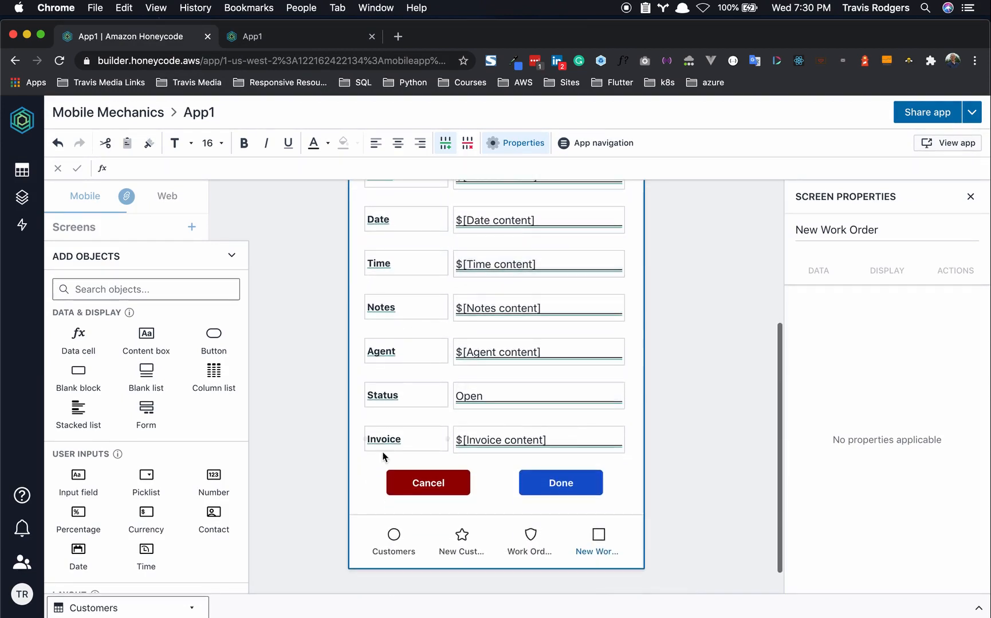
click(362, 427)
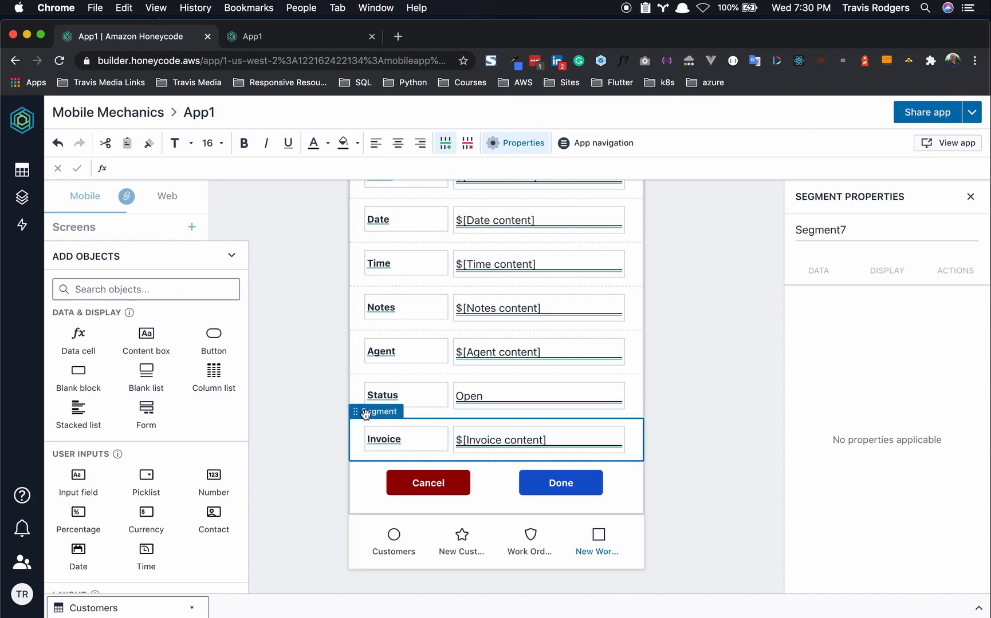
drag(365, 414, 365, 415)
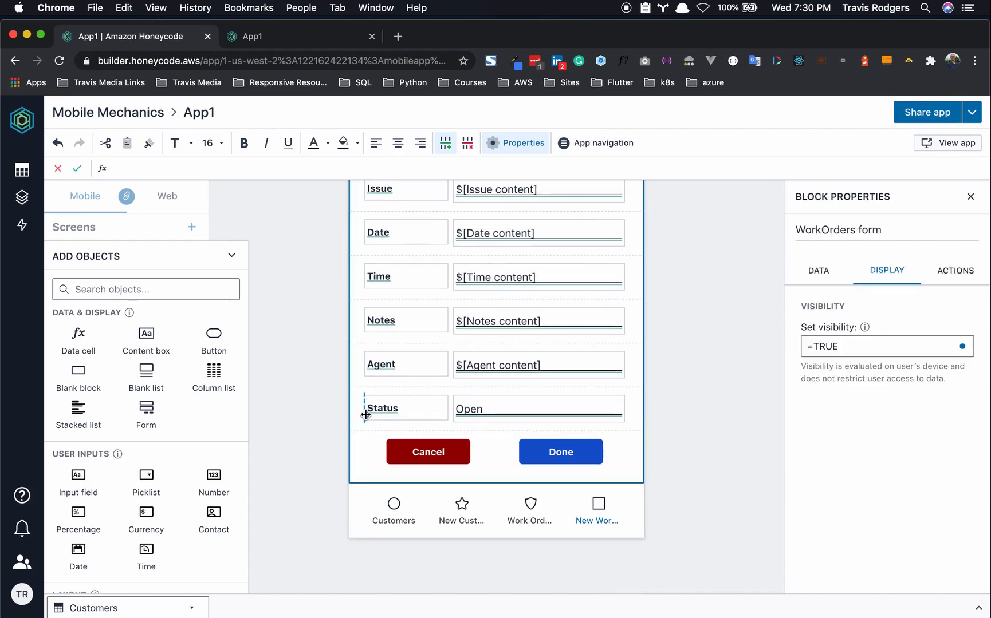
click(515, 233)
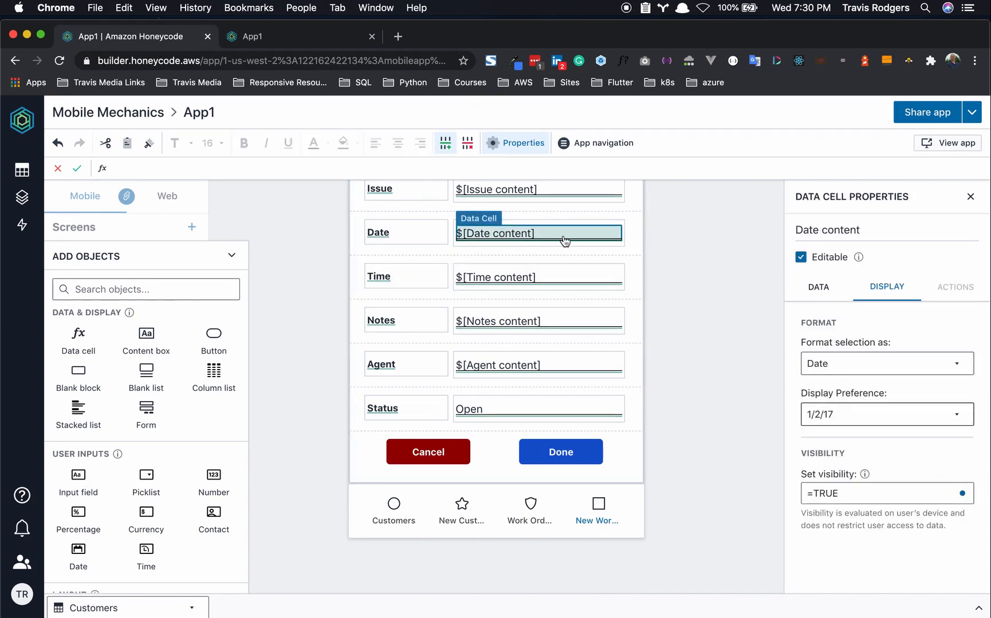
click(535, 278)
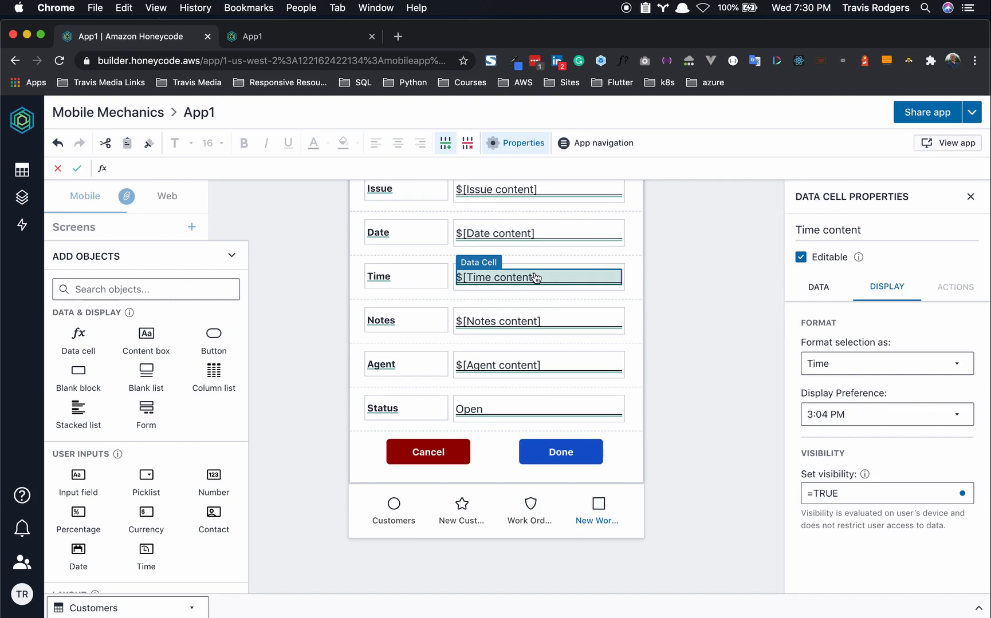
- Display the Done button's on-click action settings
click(561, 453)
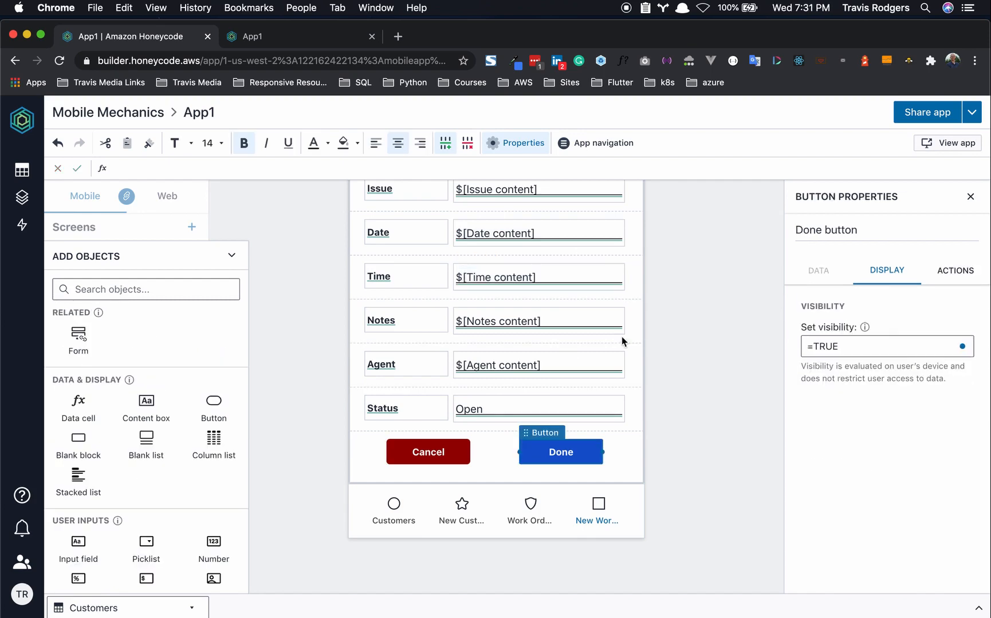
scroll(602, 365, up, 1)
scroll(549, 415, up, 2)
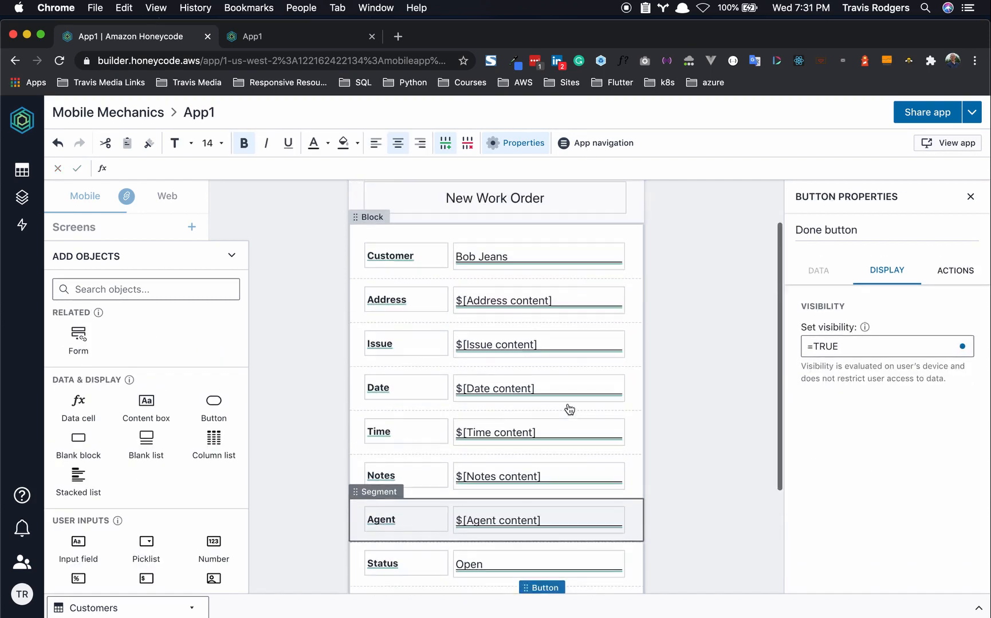
scroll(502, 441, down, 3)
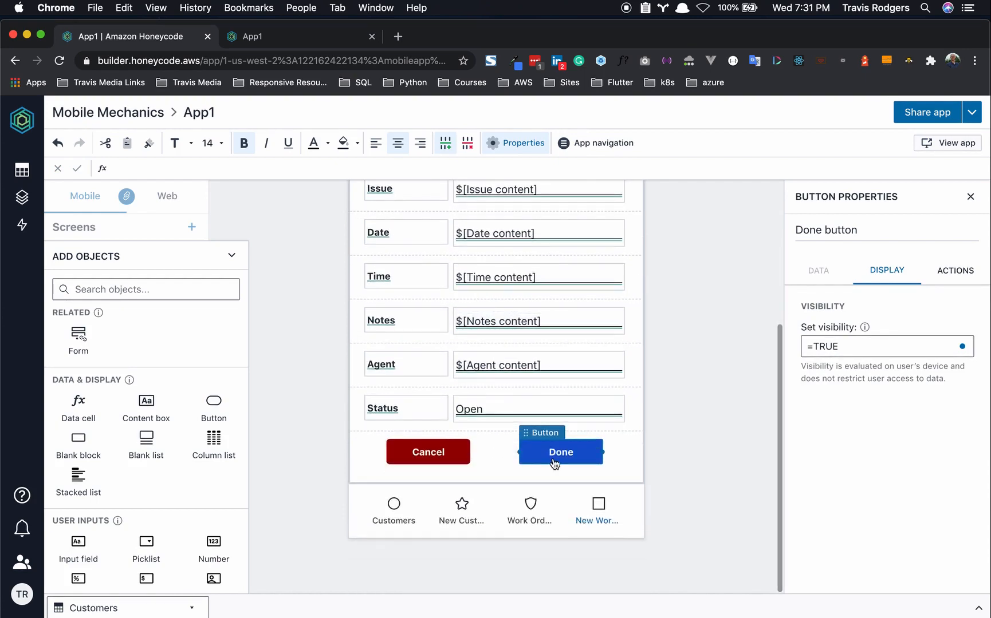
click(959, 279)
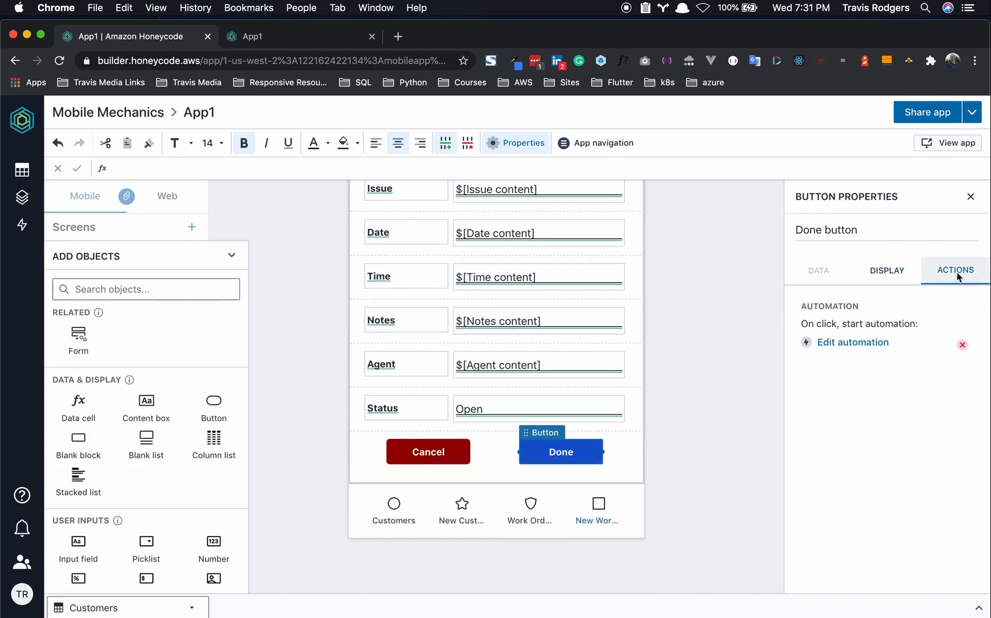
- Remove the Invoice column mapping from the Done button's add-row automation
click(852, 344)
scroll(848, 368, down, 1)
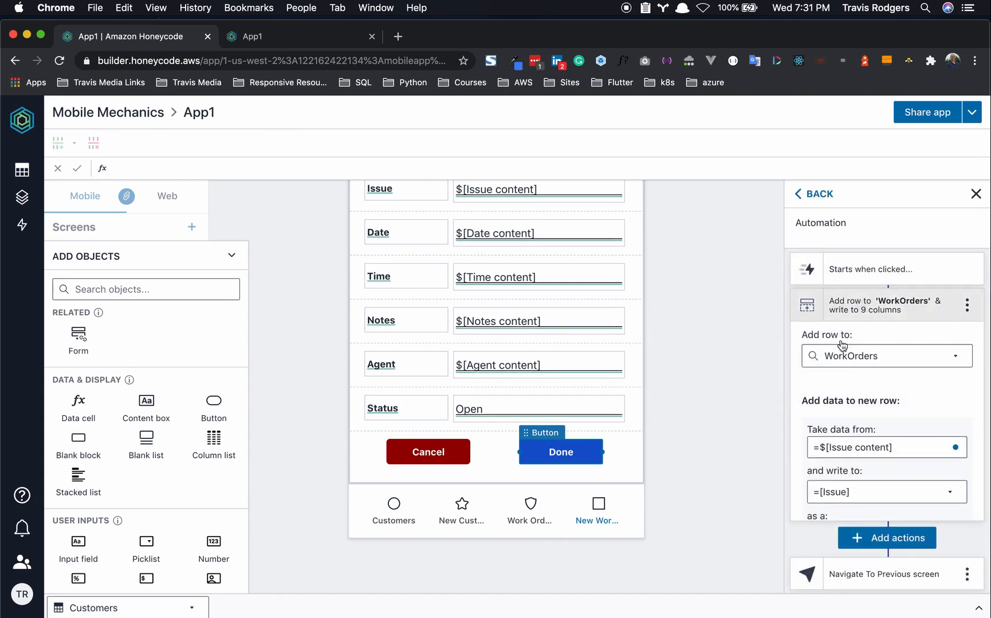
scroll(864, 365, down, 2)
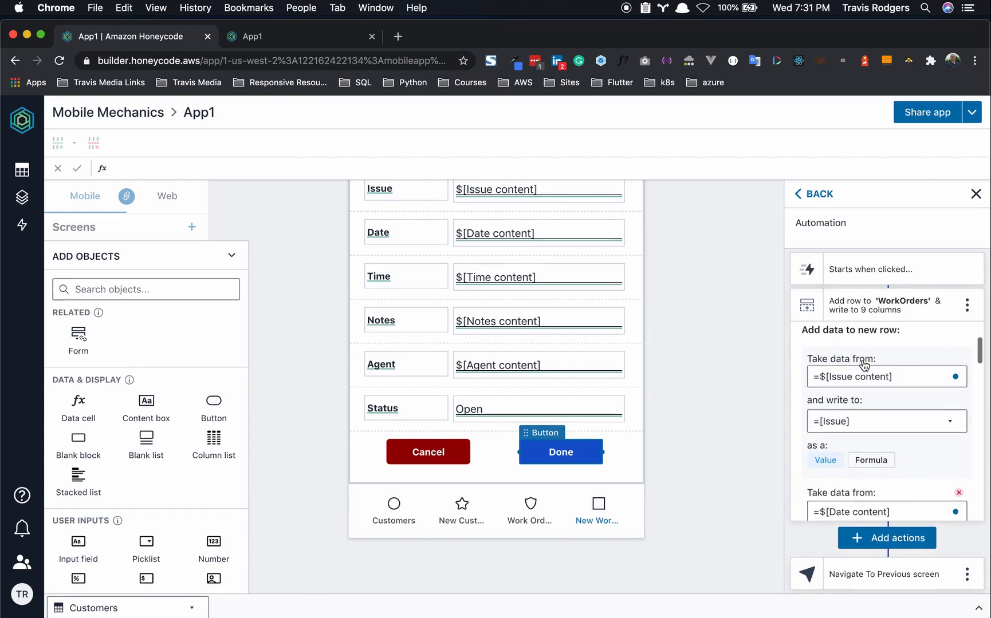
scroll(866, 363, down, 6)
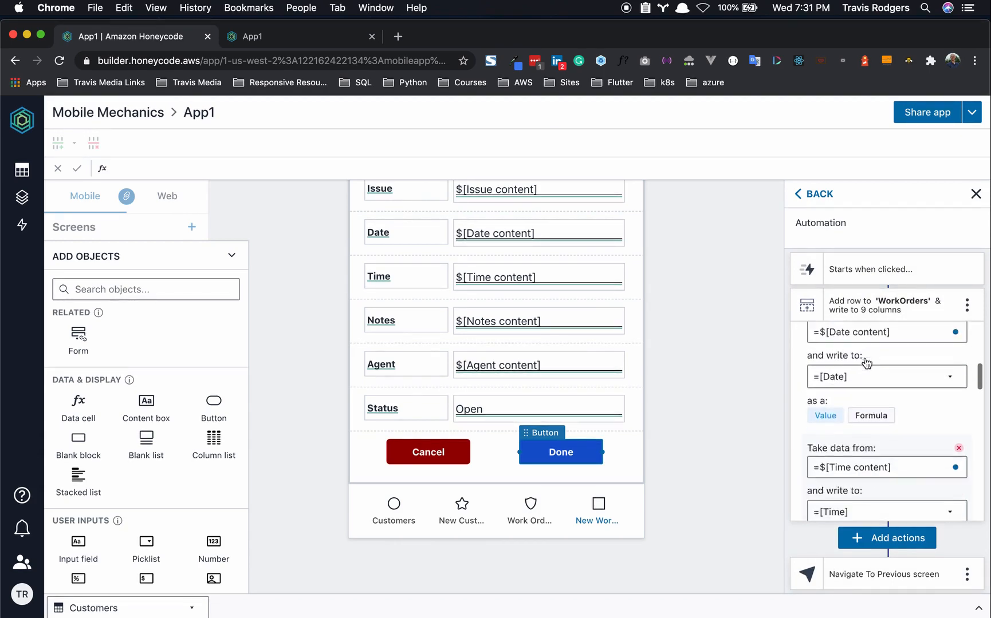
scroll(865, 362, up, 6)
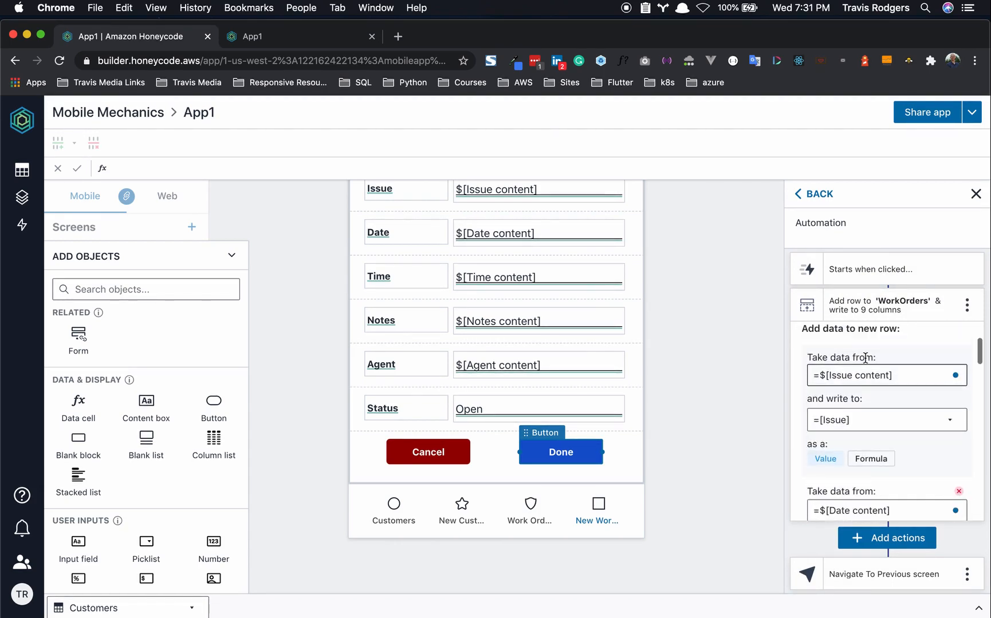
scroll(643, 336, up, 3)
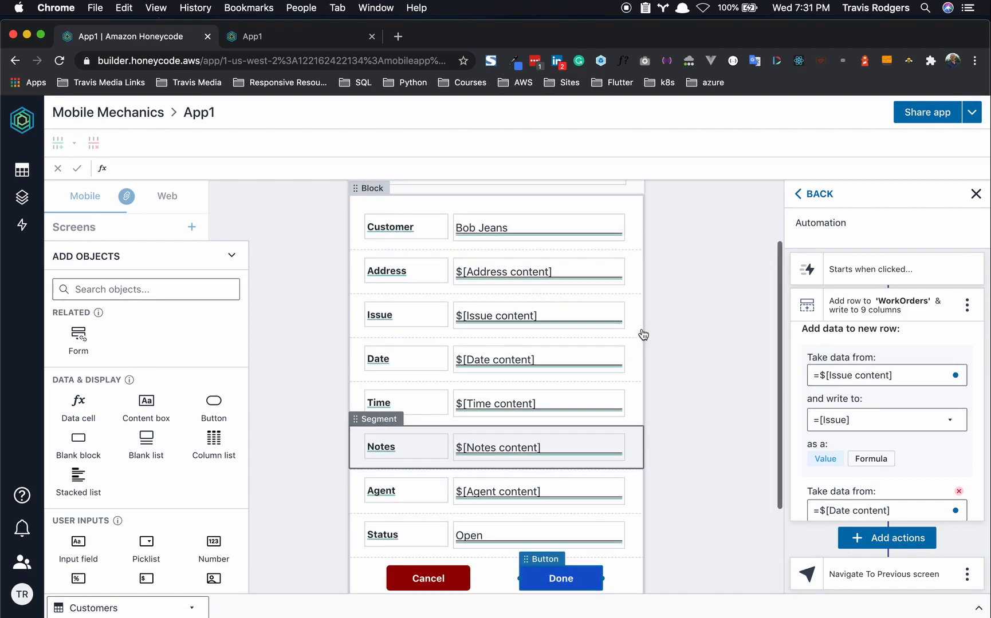
scroll(643, 336, down, 3)
scroll(928, 433, down, 3)
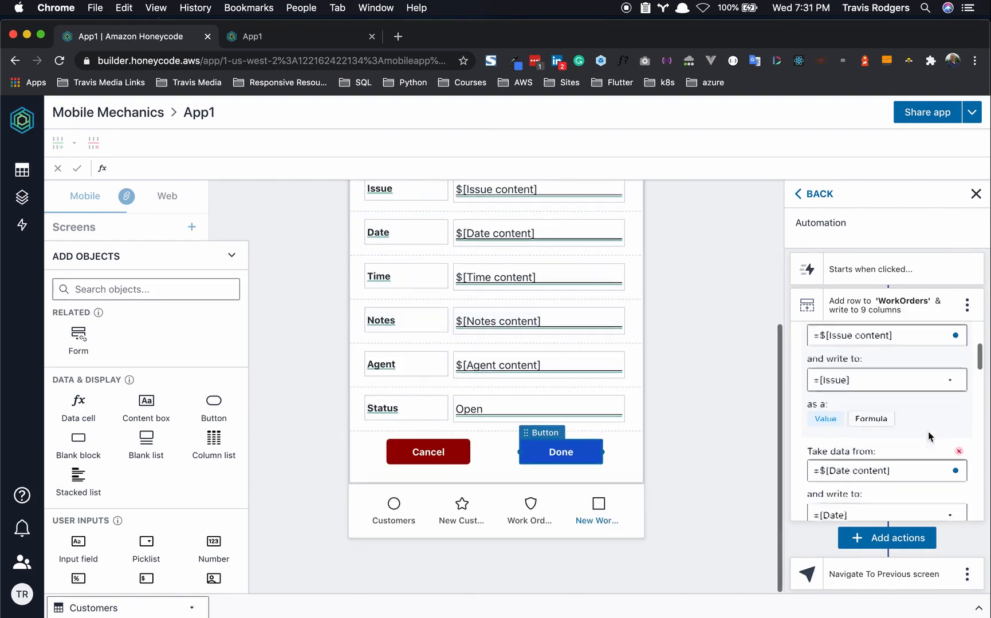
scroll(928, 434, down, 8)
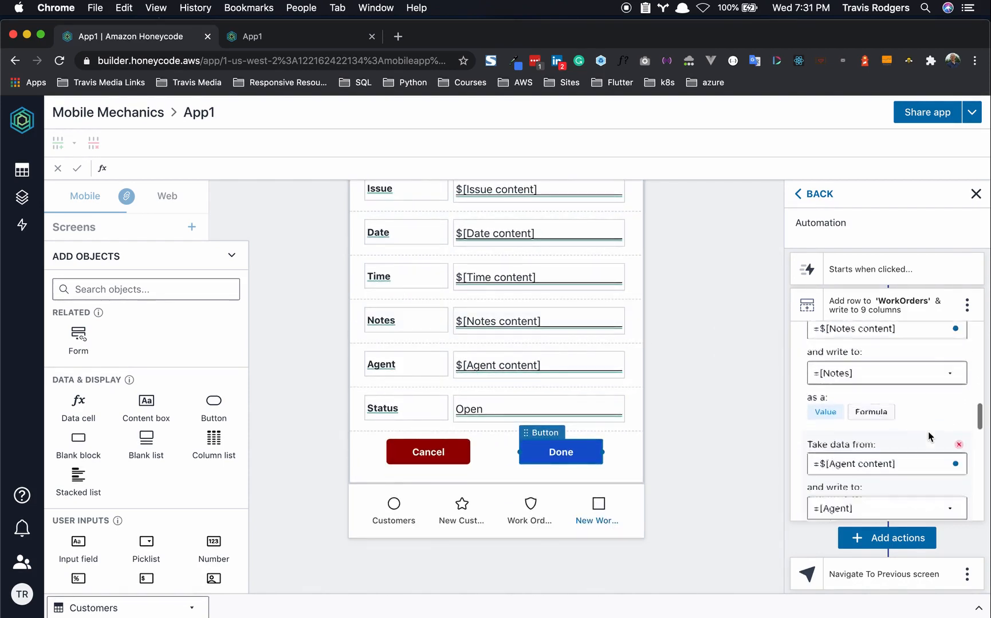
scroll(928, 436, down, 8)
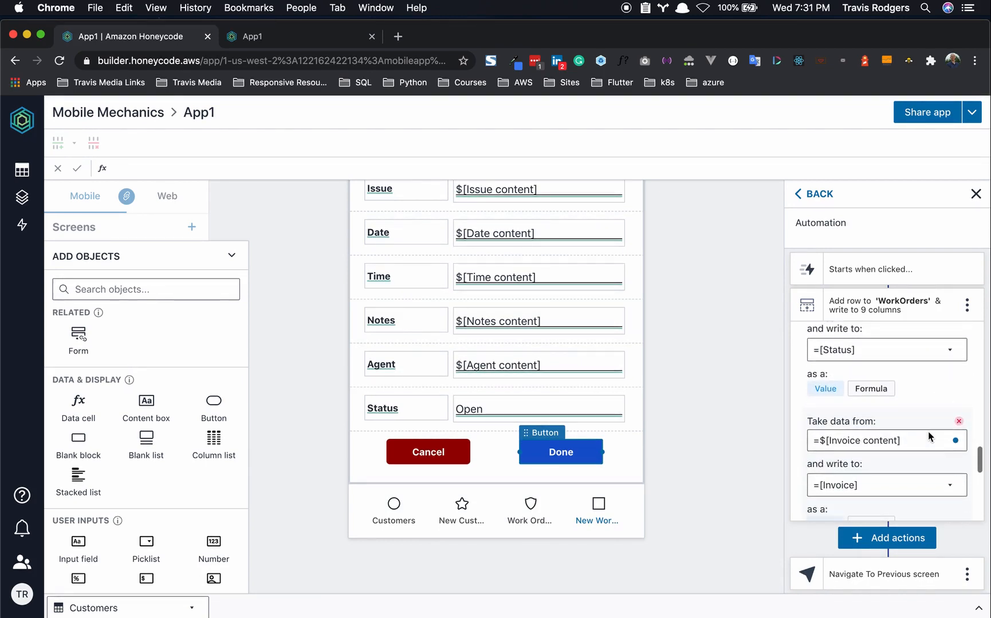
scroll(939, 401, up, 2)
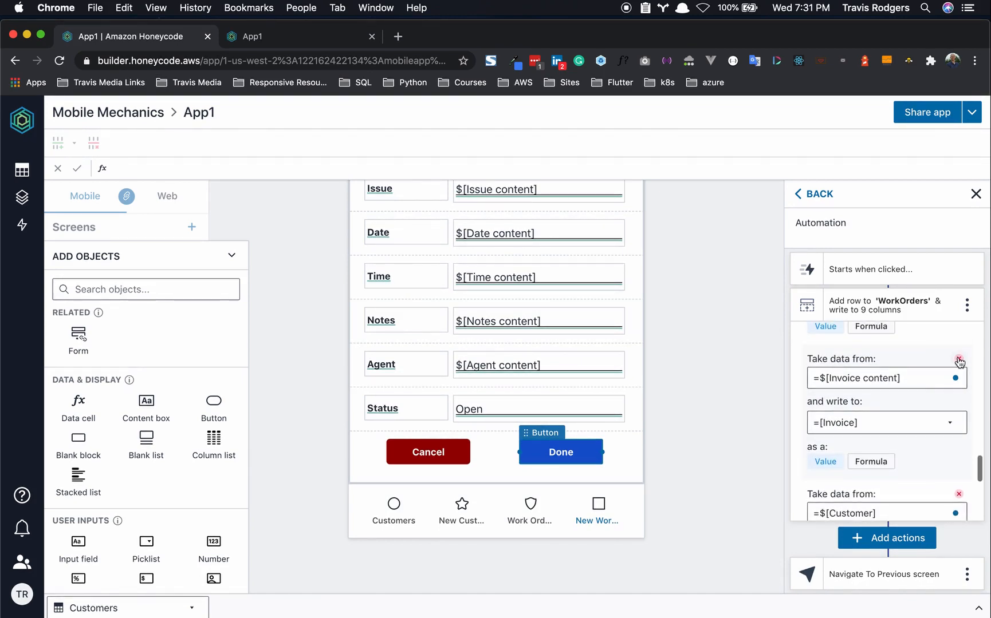
click(959, 361)
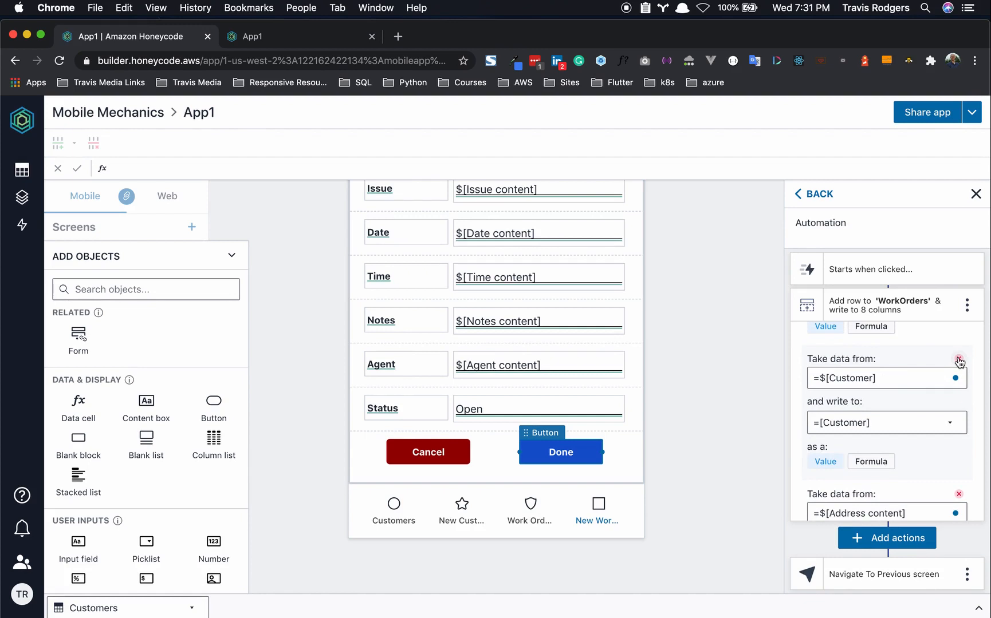
- Make the automation navigate to the Work Orders screen after adding the row
scroll(878, 401, down, 2)
scroll(876, 401, down, 1)
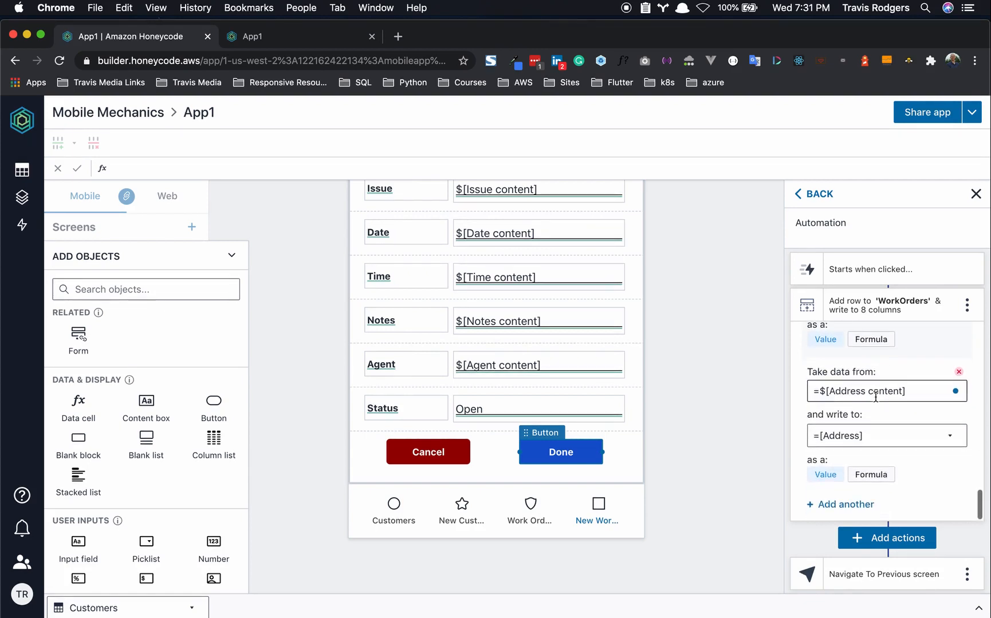
click(850, 579)
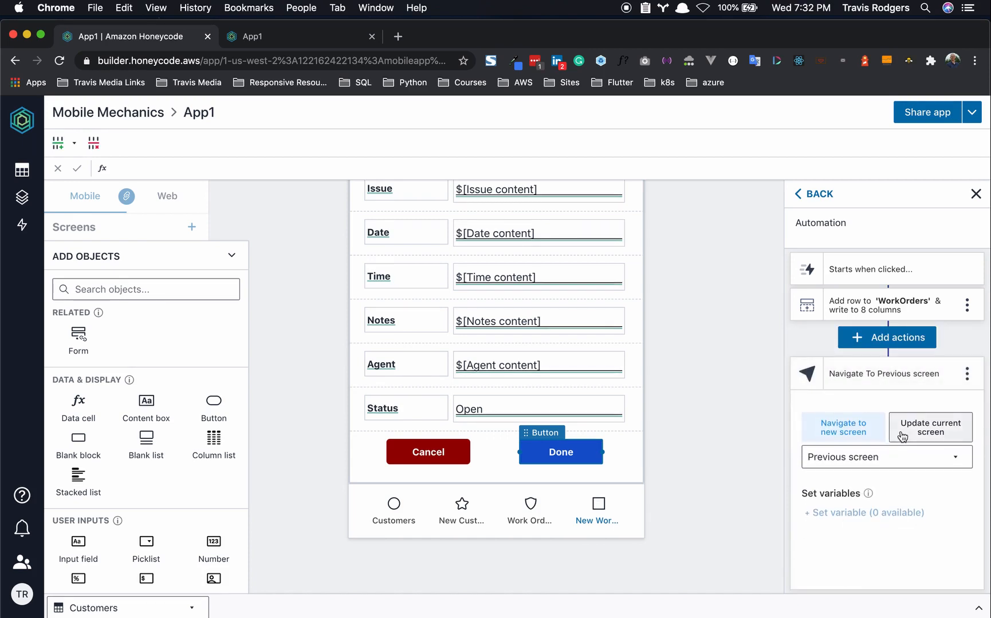
click(870, 461)
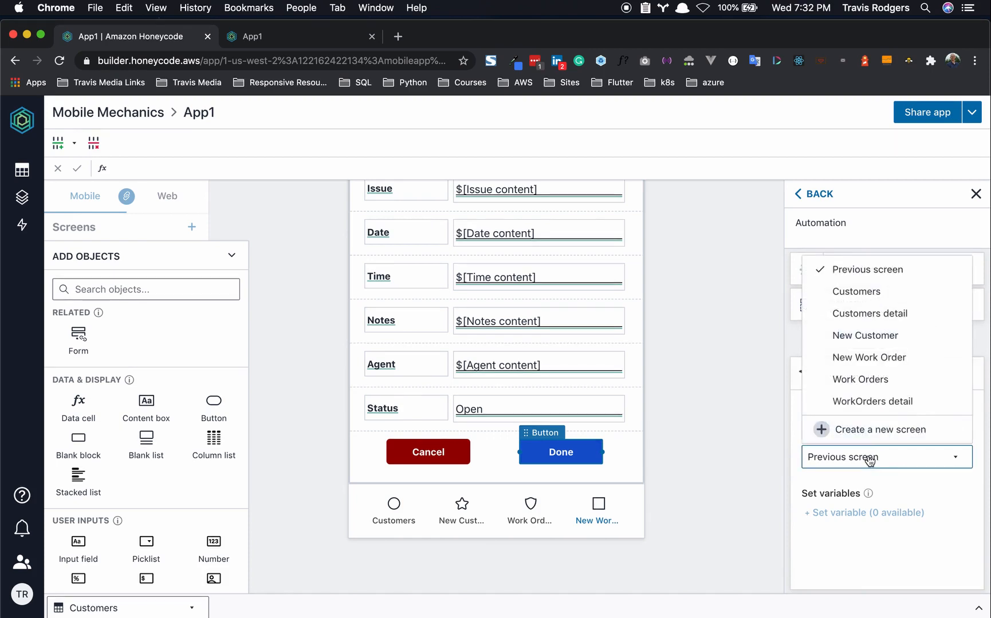
click(861, 381)
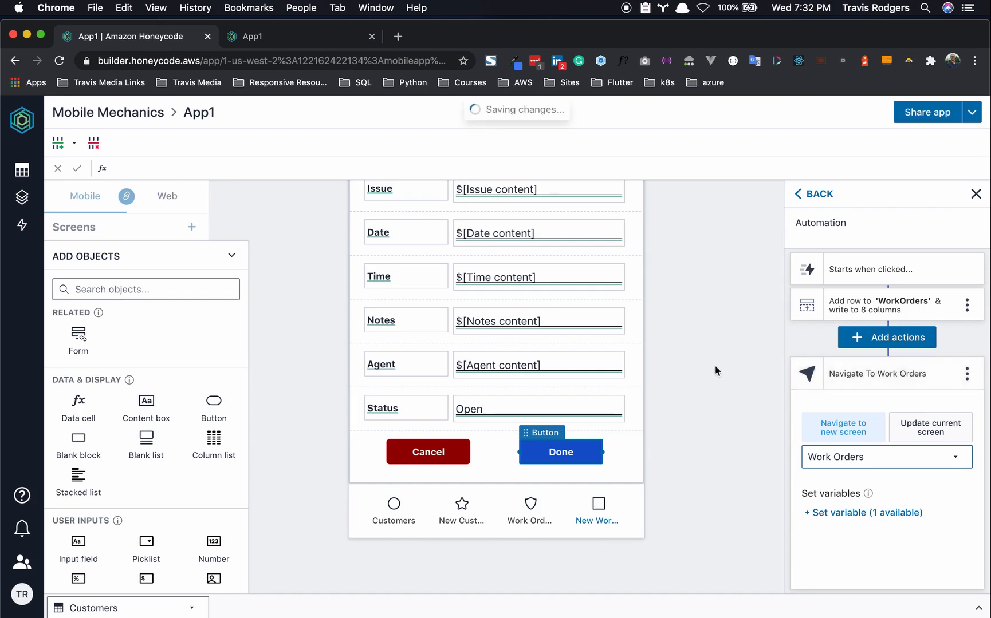
click(530, 111)
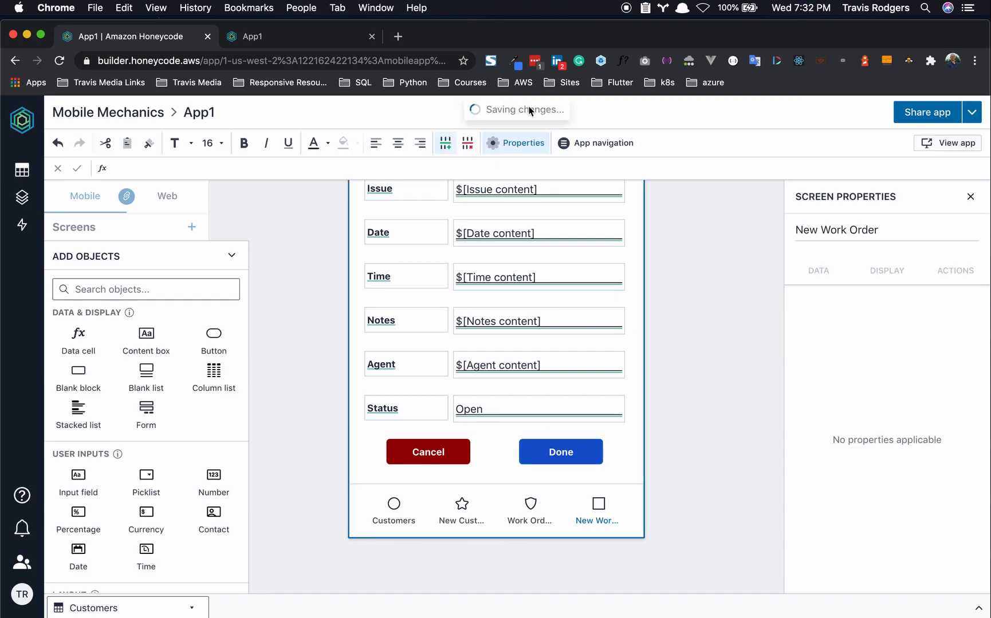
- Check the upcoming work orders in the running app, then return to the New Work Order form
click(318, 34)
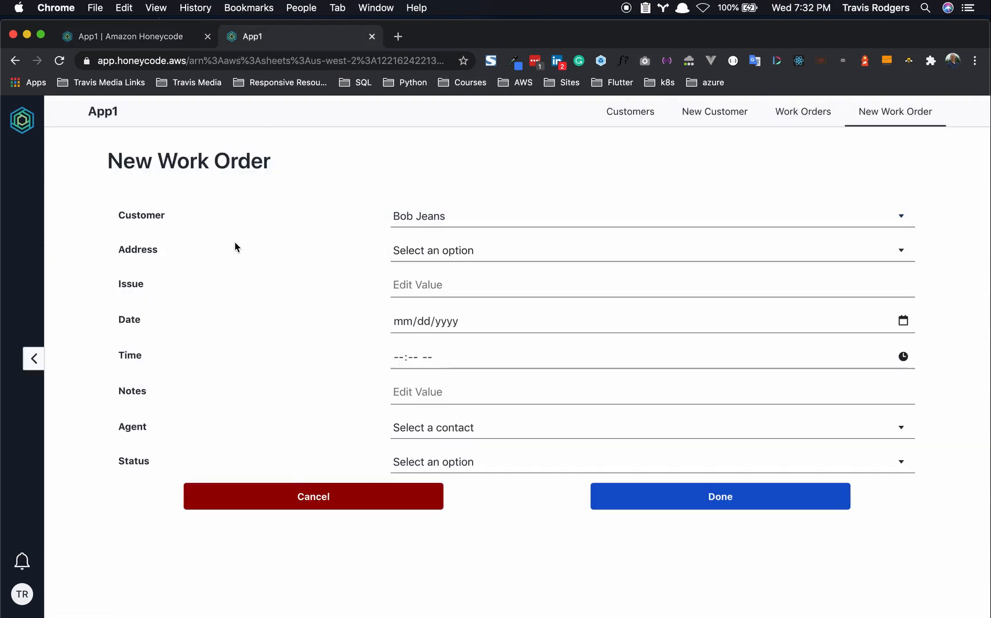
click(789, 110)
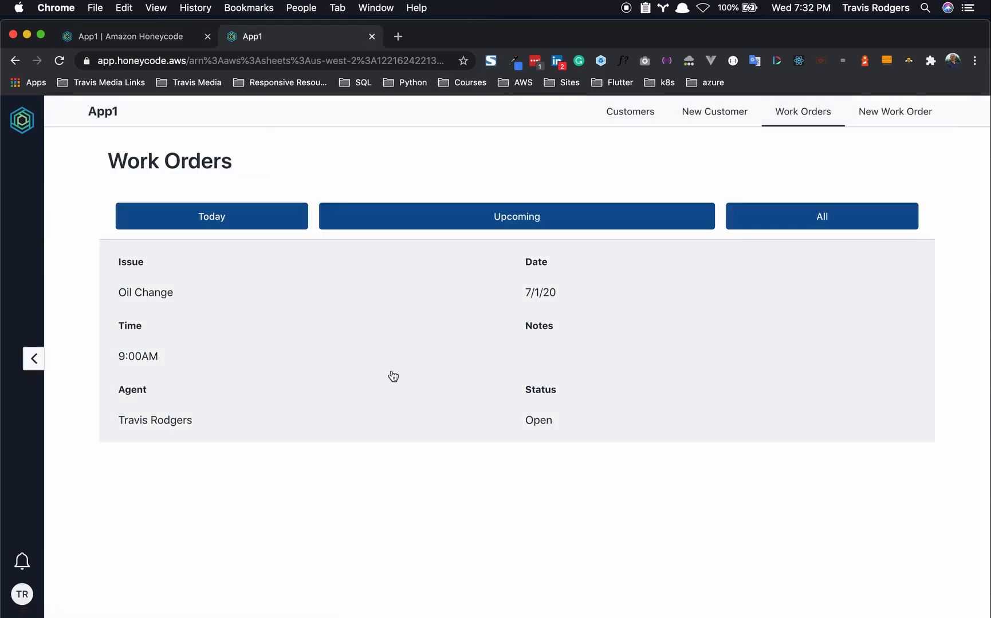
click(422, 225)
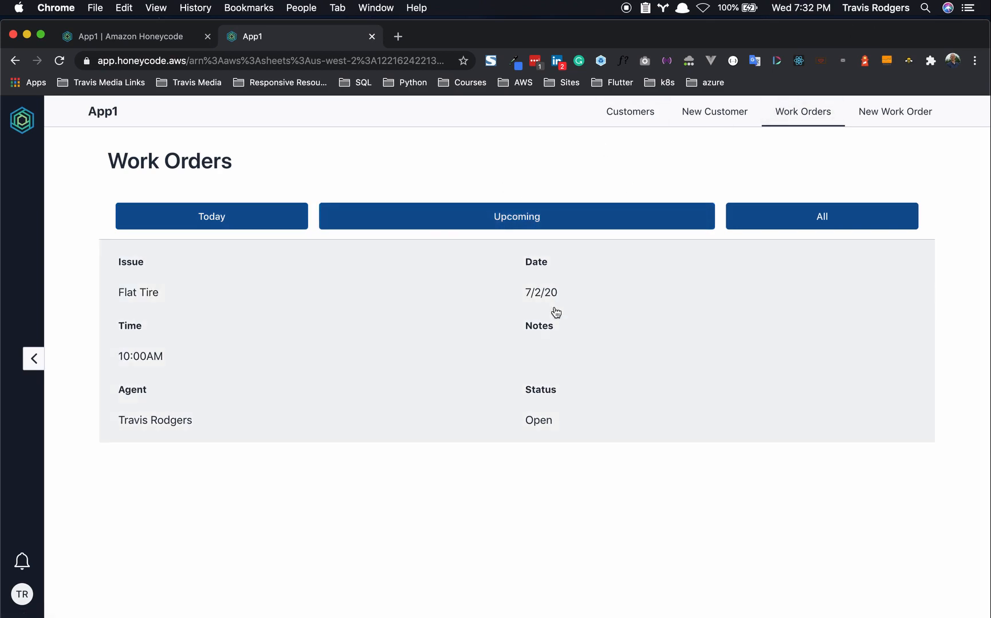
click(907, 111)
- Choose a different customer and their address, and start the issue text 'Windshie'
click(484, 217)
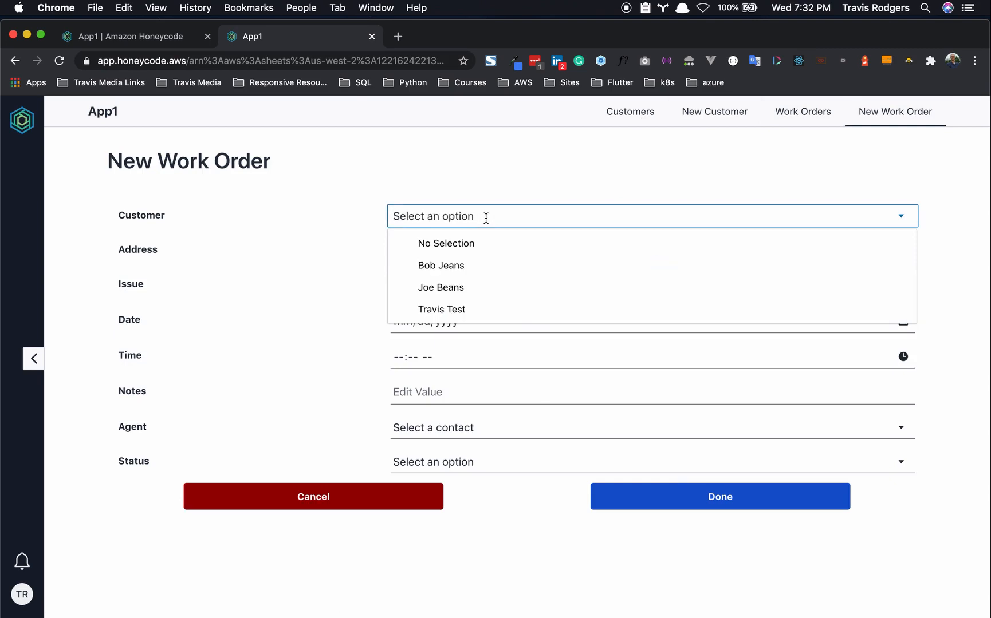
click(470, 287)
click(462, 247)
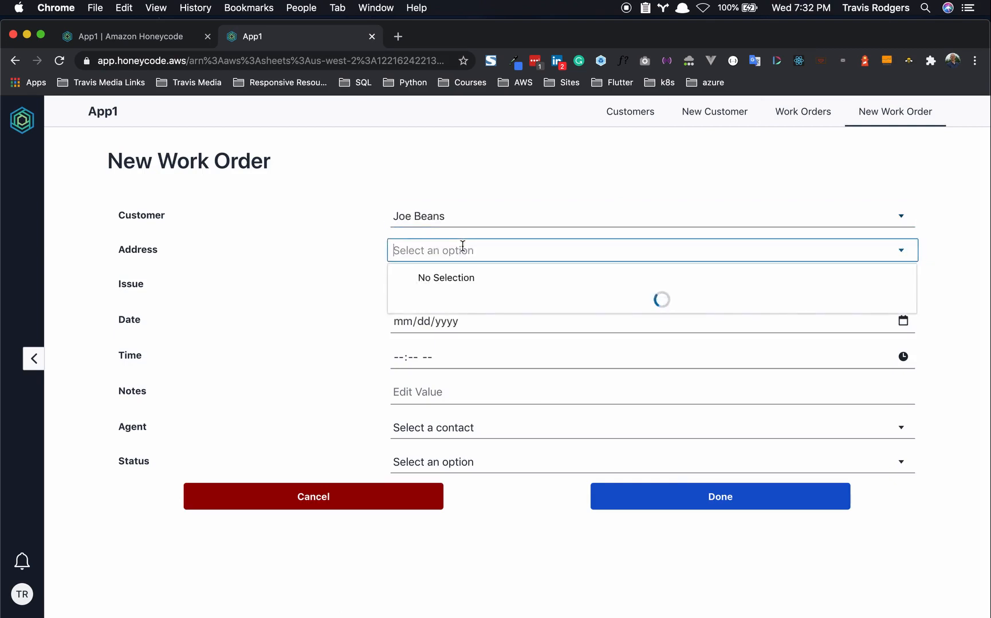
click(464, 299)
click(460, 288)
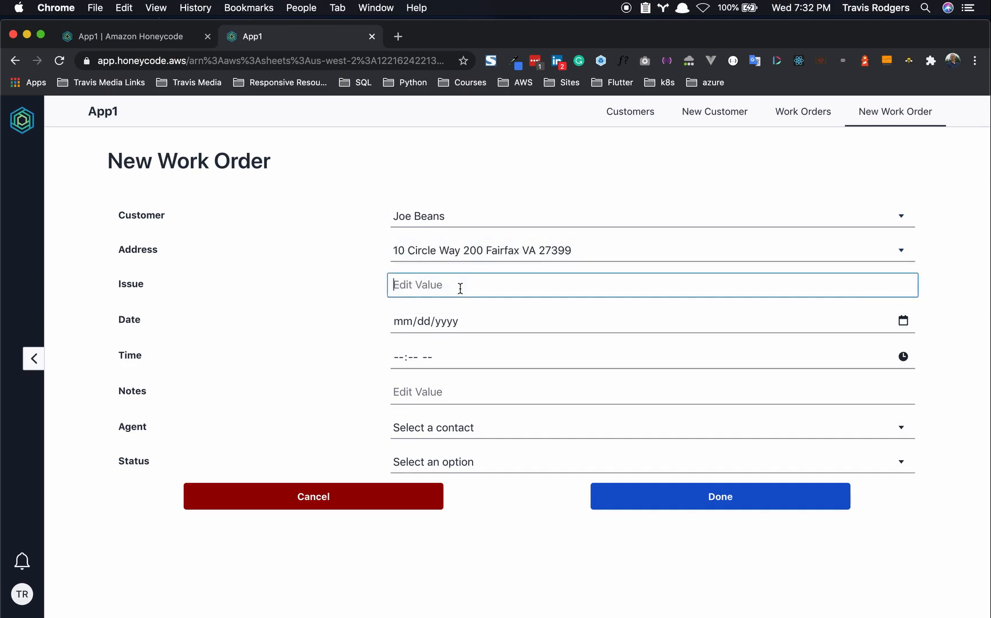
text(Windshield wiper blades shot)
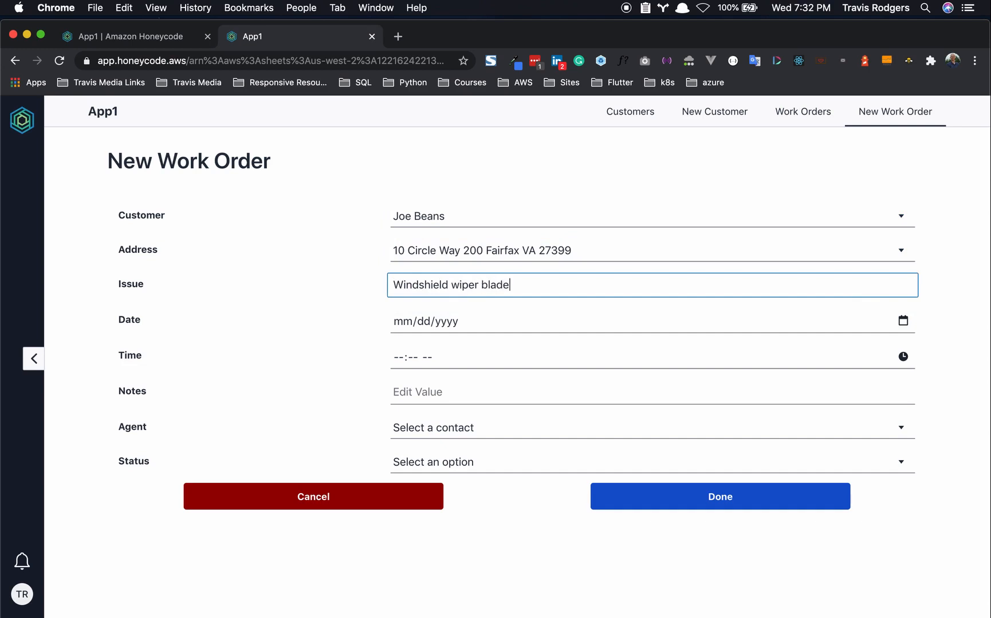
- Set the work order date to 07/03/2020 and the time to 09:00 AM
click(471, 324)
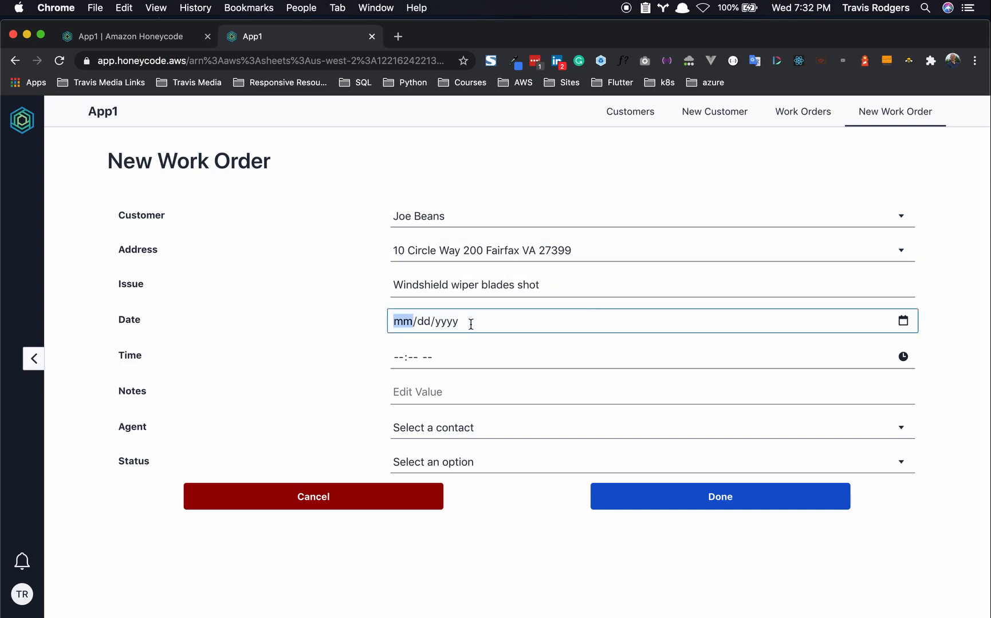
click(904, 322)
click(877, 409)
click(906, 364)
click(903, 360)
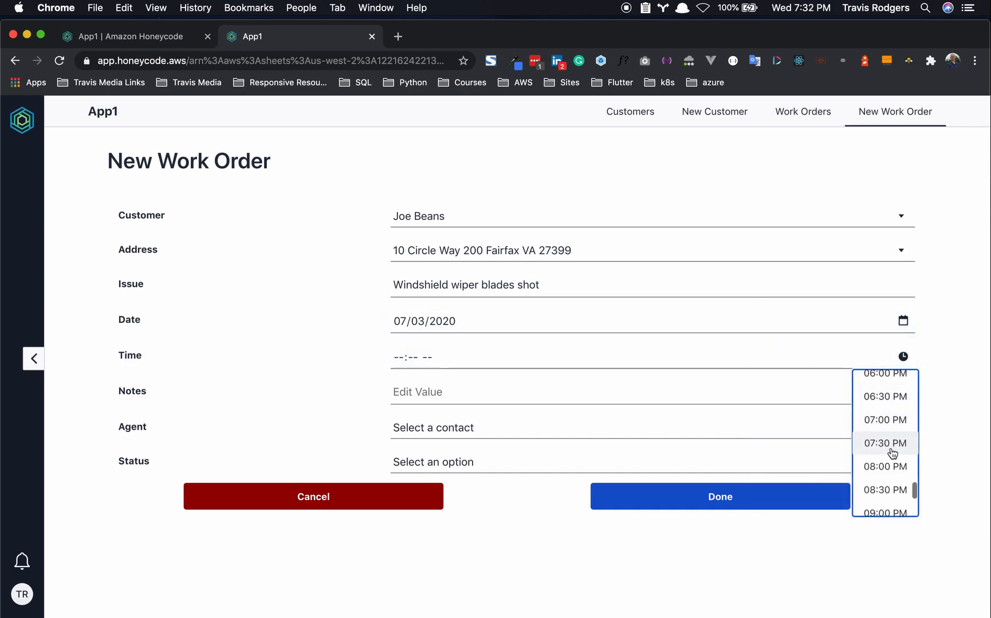
scroll(887, 481, up, 10)
scroll(885, 464, down, 5)
scroll(884, 464, up, 6)
scroll(884, 465, down, 2)
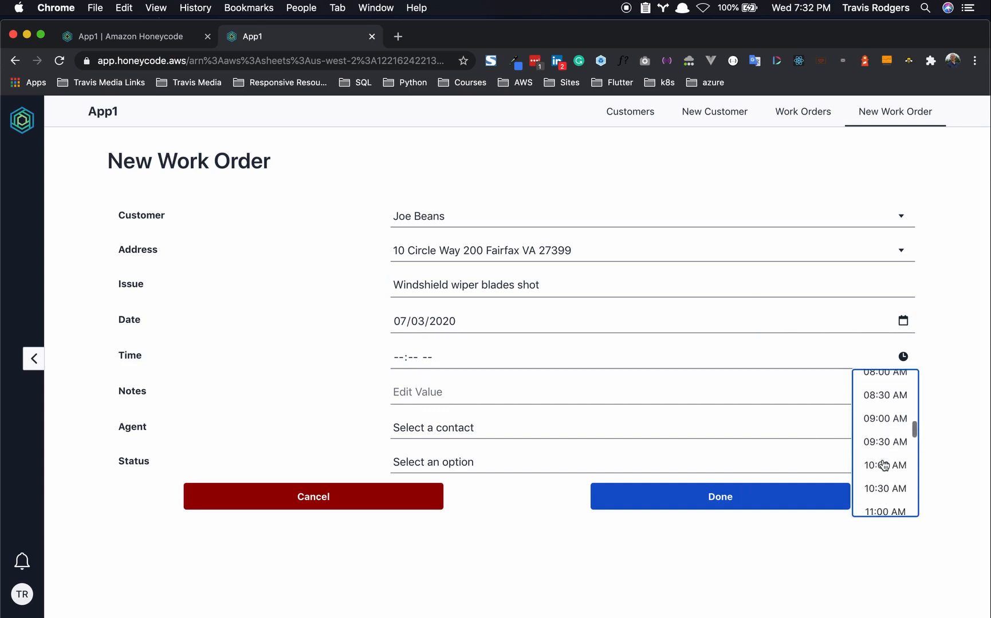
click(884, 417)
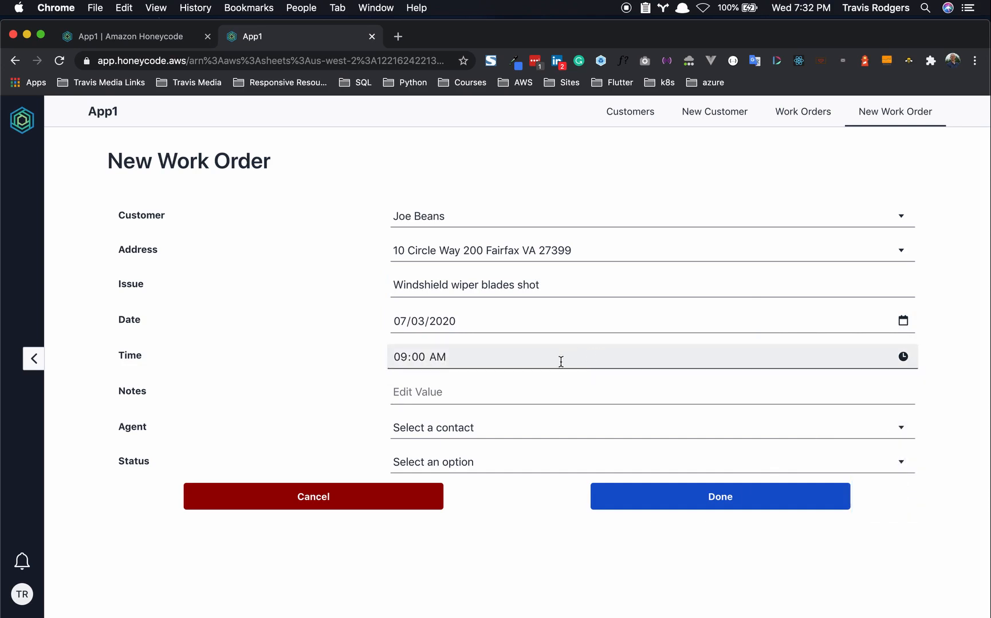
- Assign the available contact as agent and set the status to Open
click(490, 423)
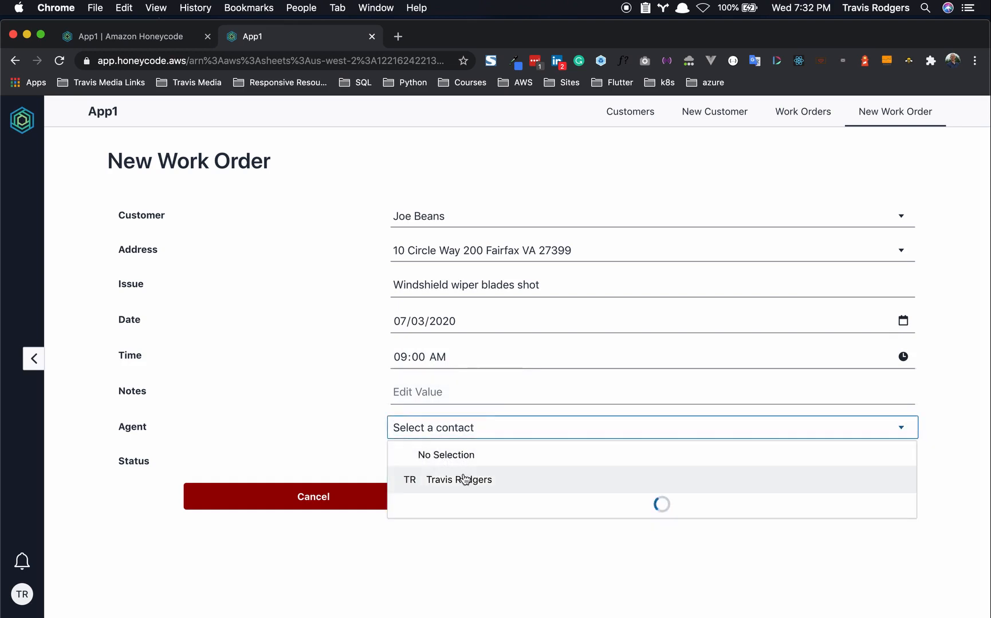
click(486, 477)
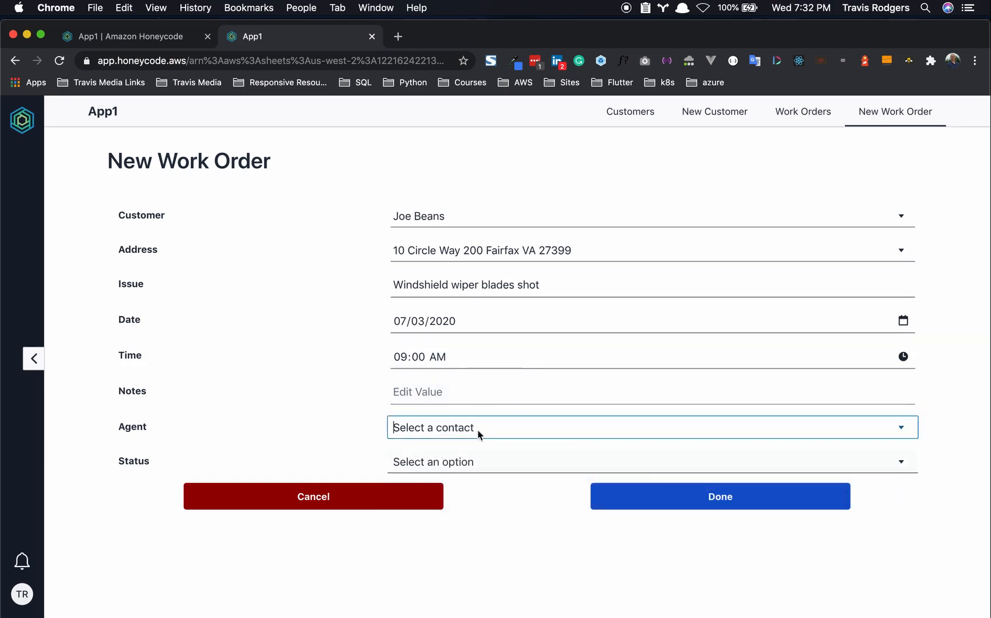
click(465, 462)
click(453, 510)
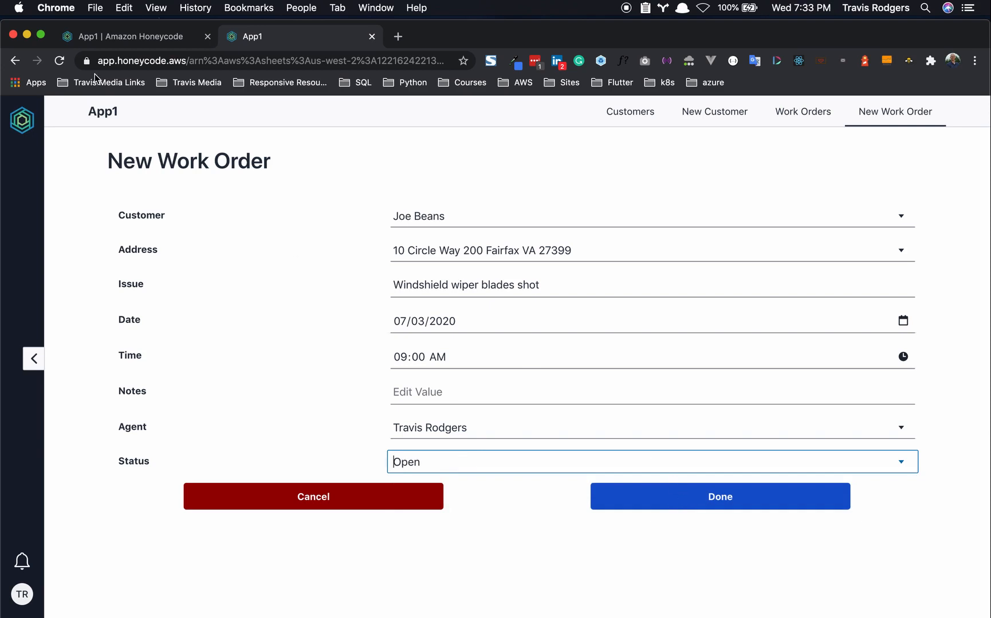
- Open the WorkOrders table from the builder's Tables panel
click(109, 38)
click(22, 171)
click(99, 332)
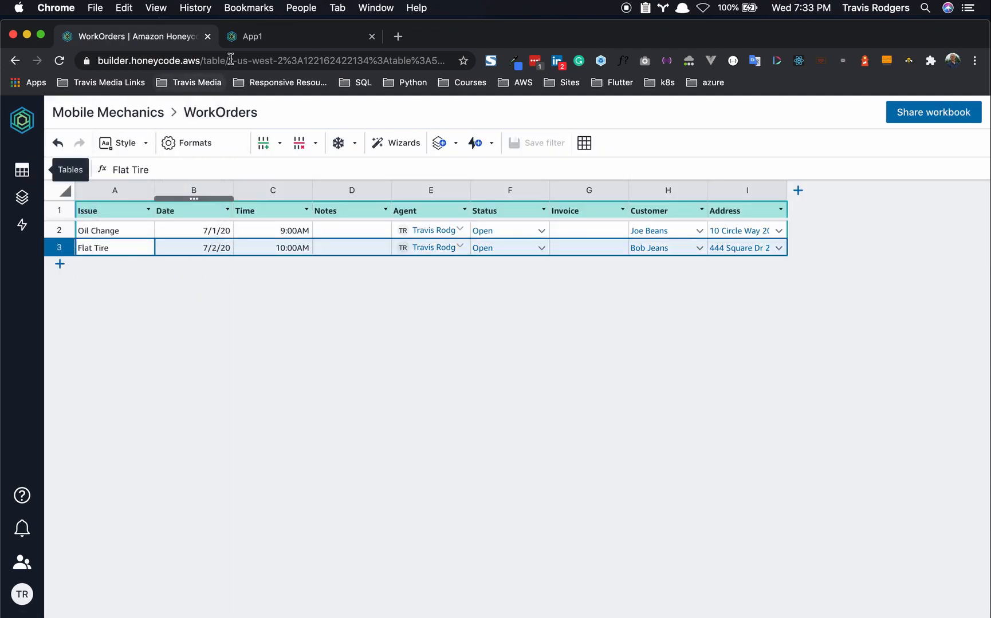
- Submit the new Windshield wiper work order and find it under Upcoming
click(248, 39)
click(629, 497)
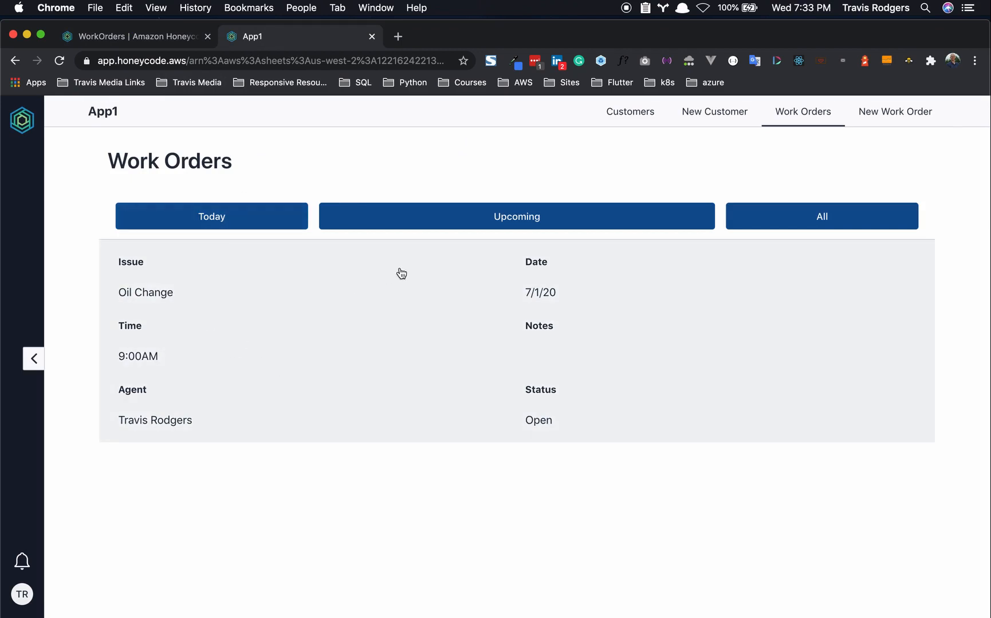
click(402, 216)
scroll(338, 360, down, 1)
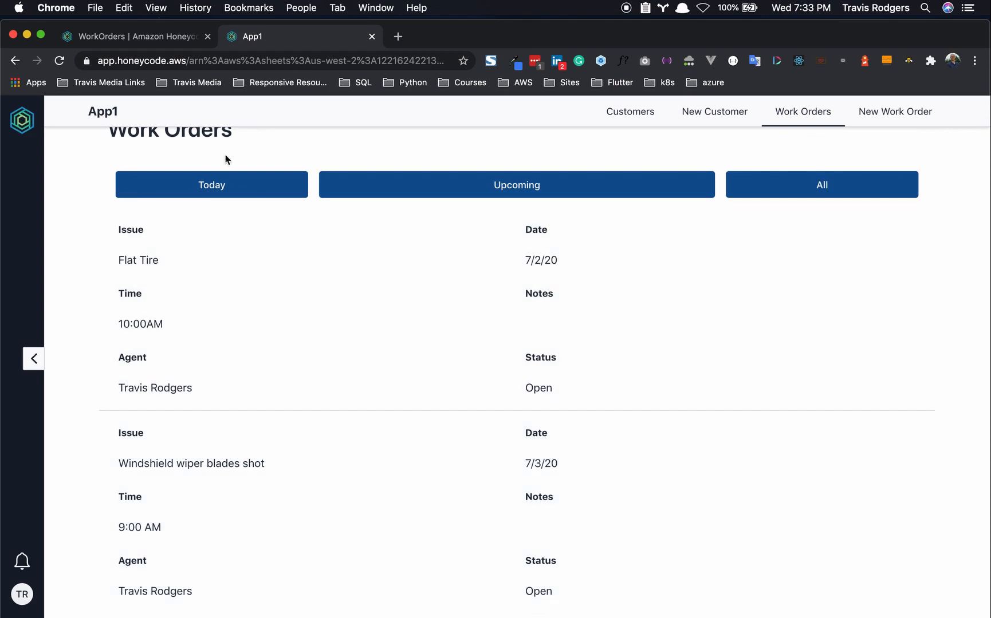
- Compare the new WorkOrders table row with the order's detail page in the app
click(129, 36)
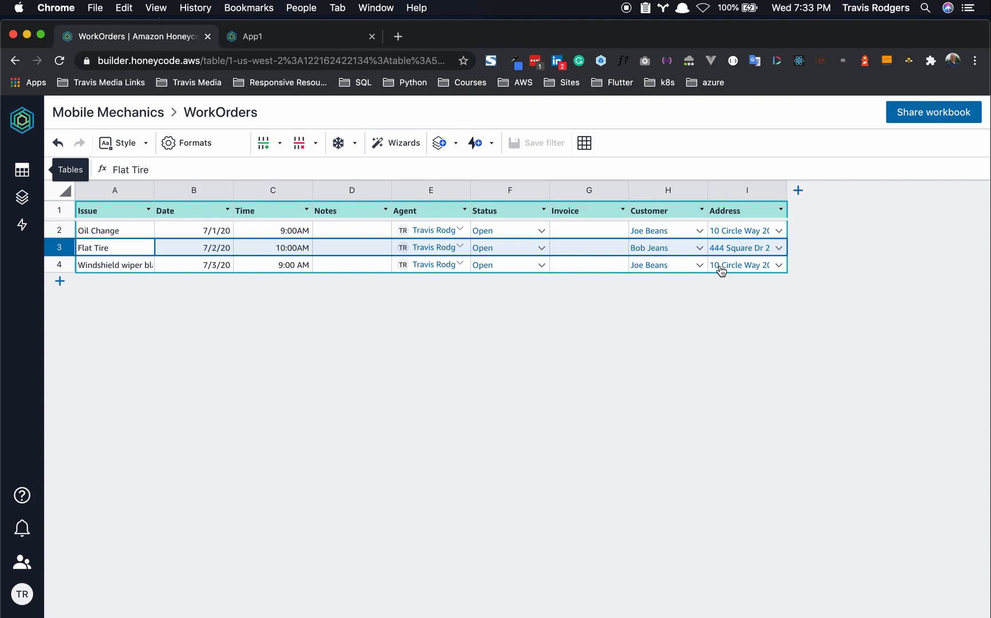
click(299, 43)
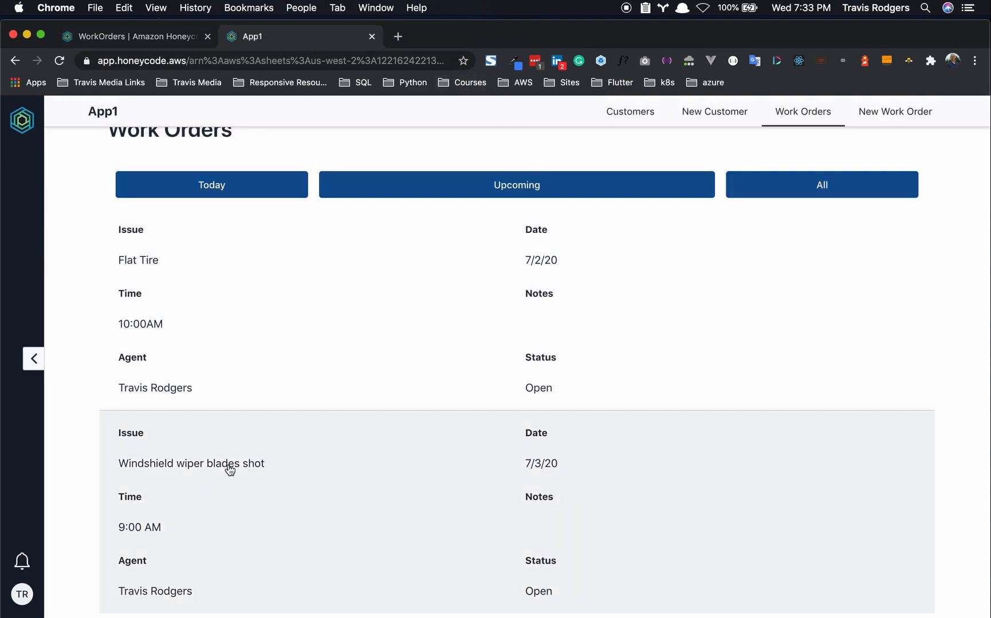
click(229, 467)
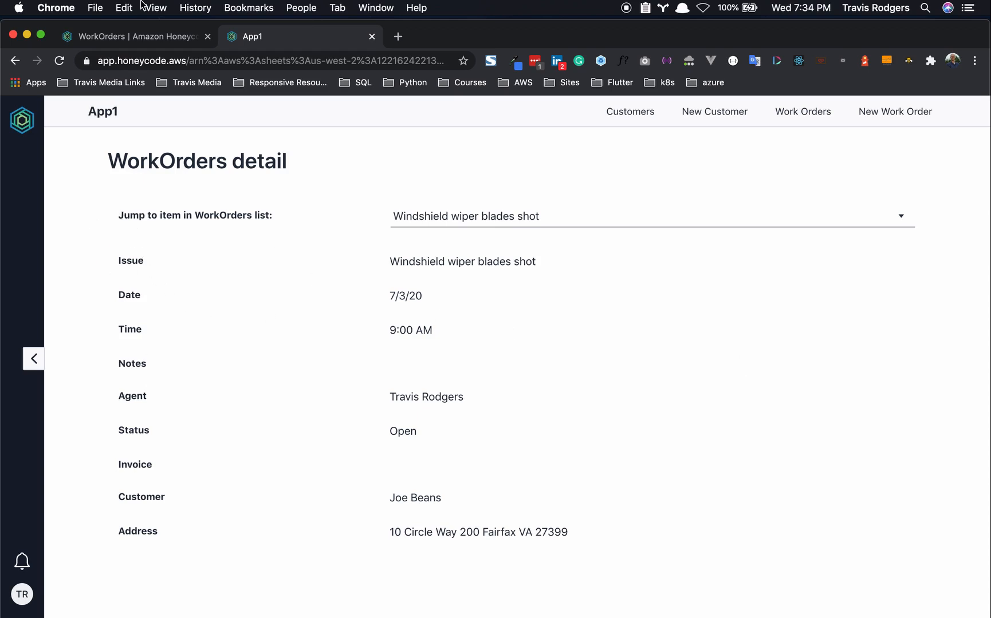
click(135, 37)
click(248, 38)
click(136, 39)
- In App1's navigation, put Work Orders first, New Work Order above New Customer, and hide New Customer
click(21, 210)
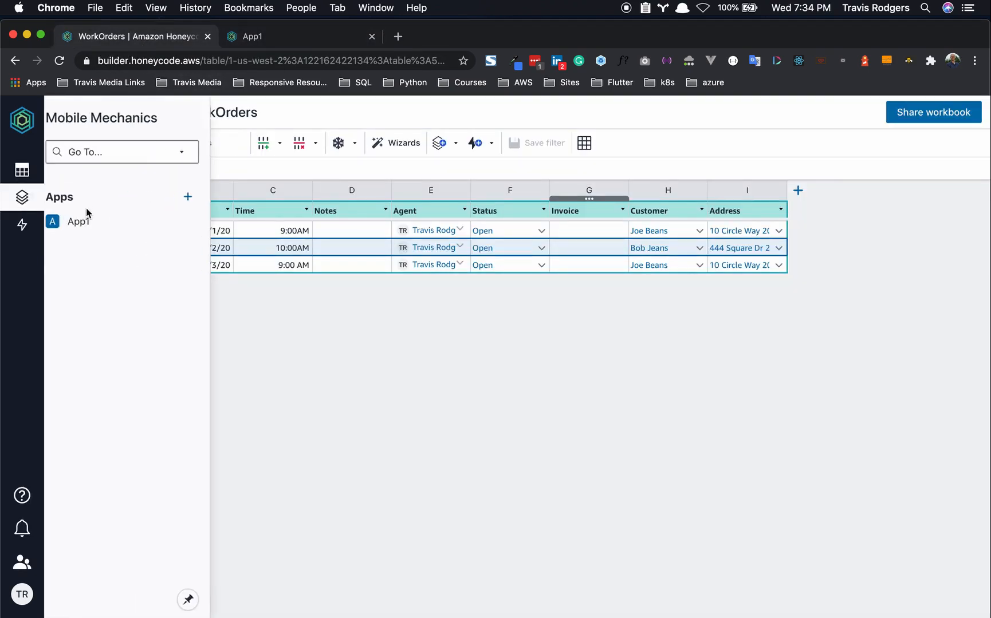
click(89, 223)
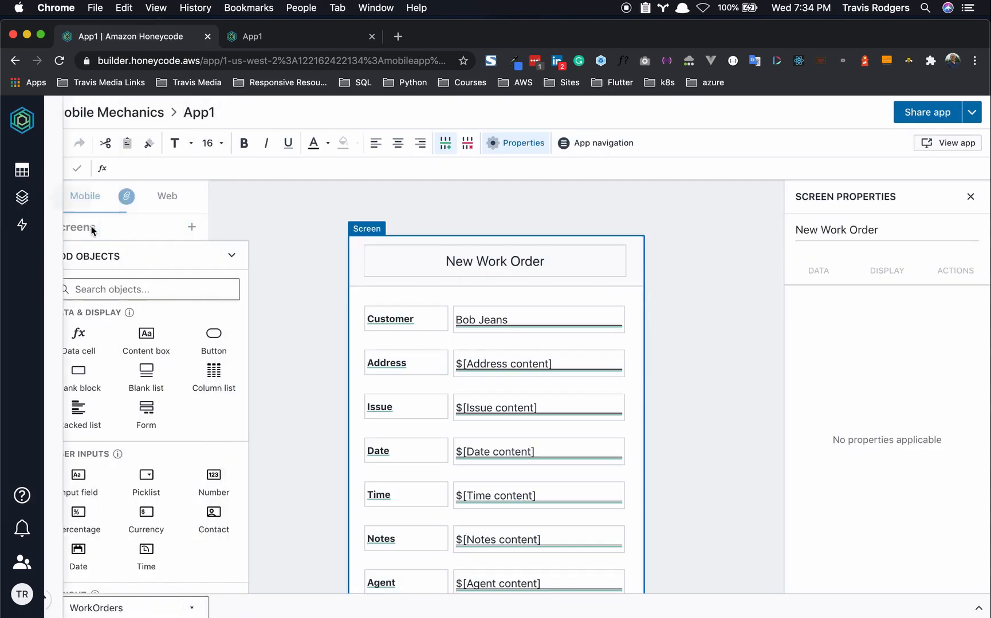
click(597, 145)
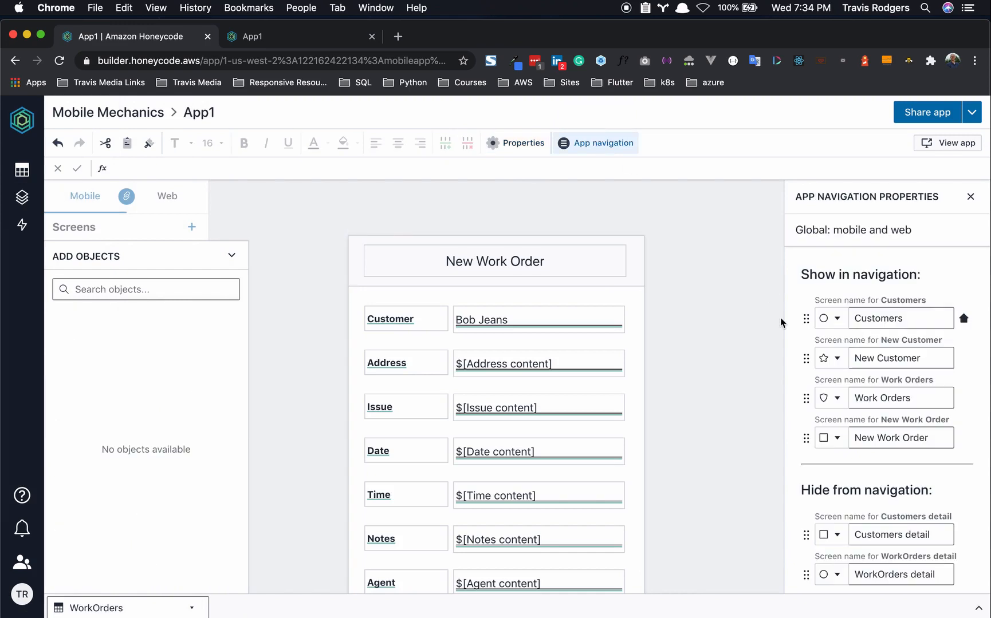
scroll(564, 440, down, 5)
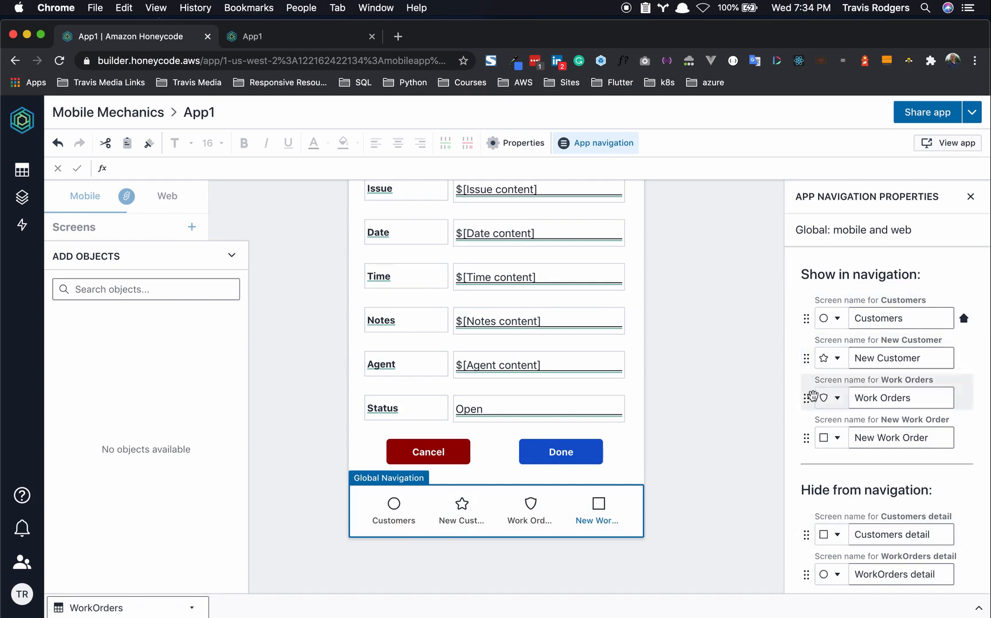
drag(808, 396, 808, 315)
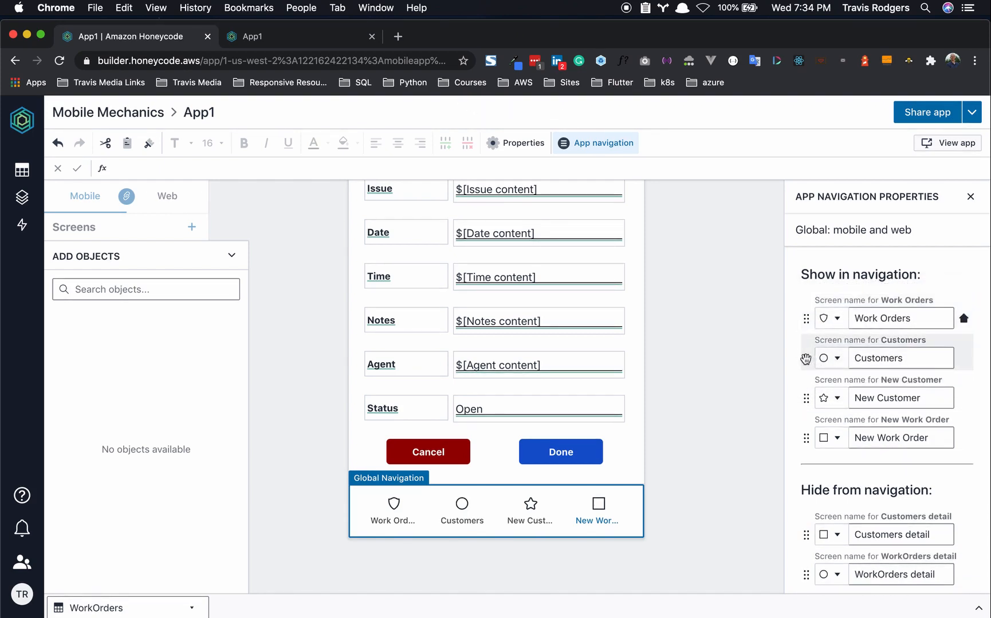
drag(811, 438, 808, 398)
drag(808, 435, 803, 527)
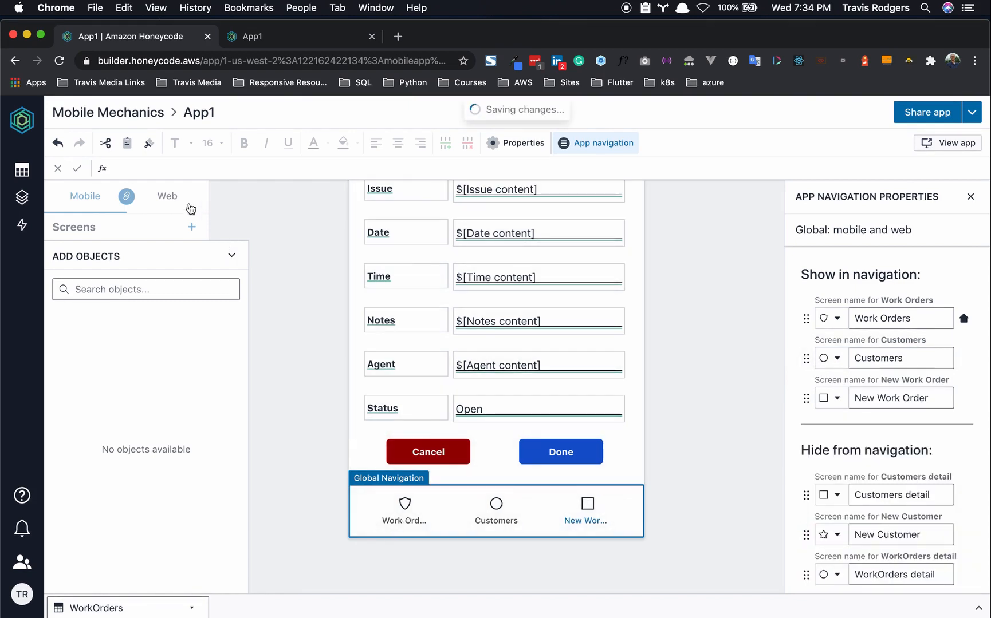
- Browse App1's screen list in the web version, then back in the mobile version
click(177, 204)
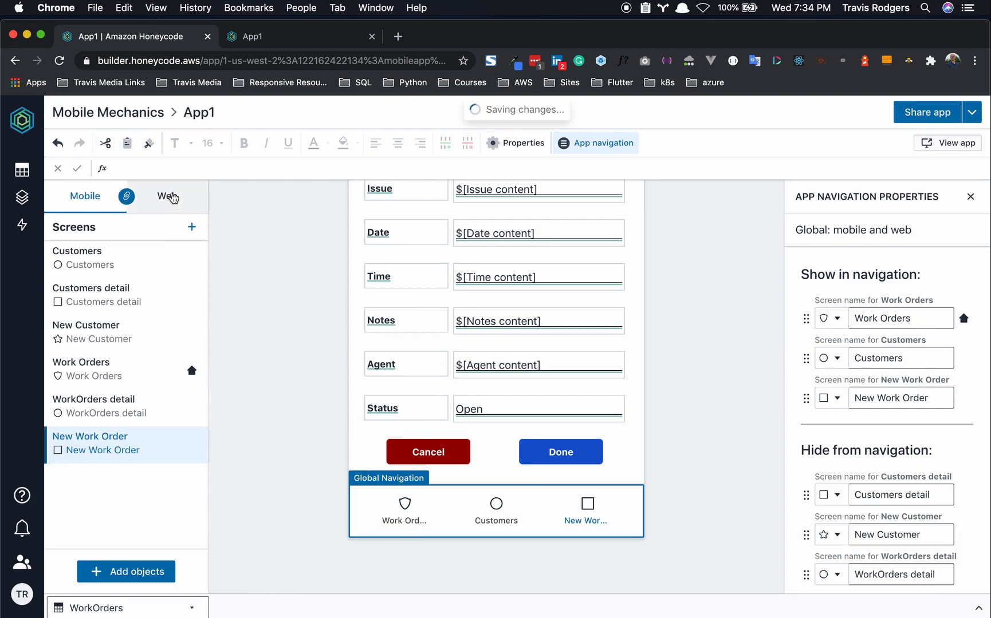
click(172, 196)
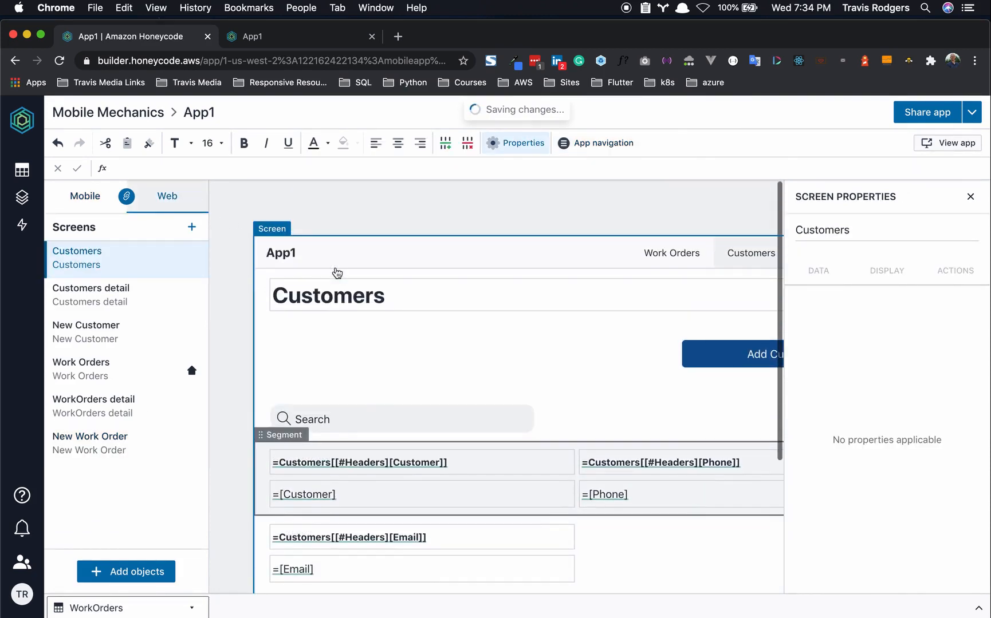
click(78, 197)
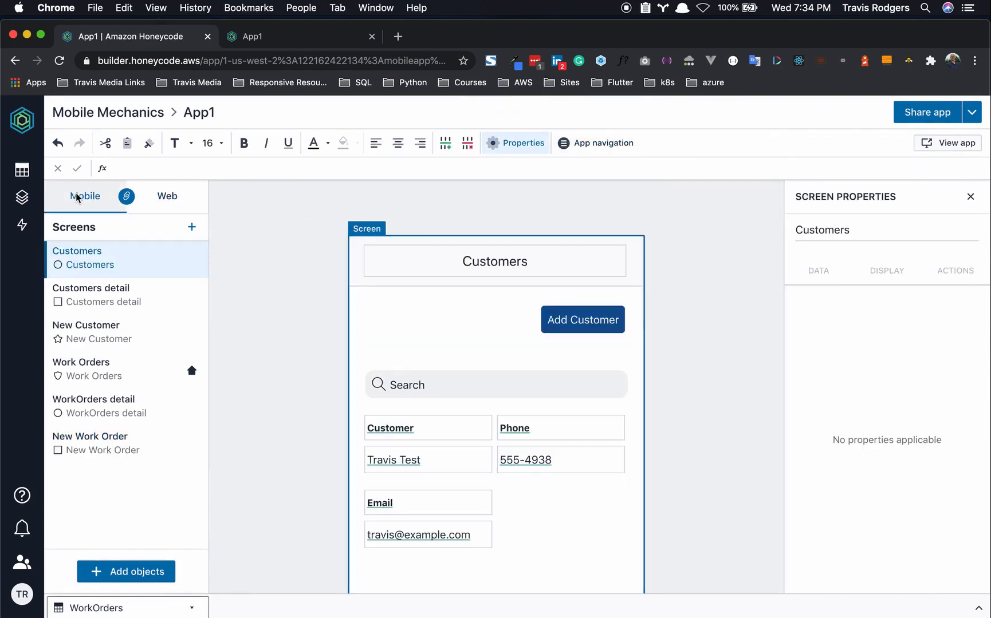
scroll(688, 396, down, 3)
scroll(688, 395, up, 3)
- Review the running app's detail page fields, including the 9:00 AM time and Open status
click(316, 39)
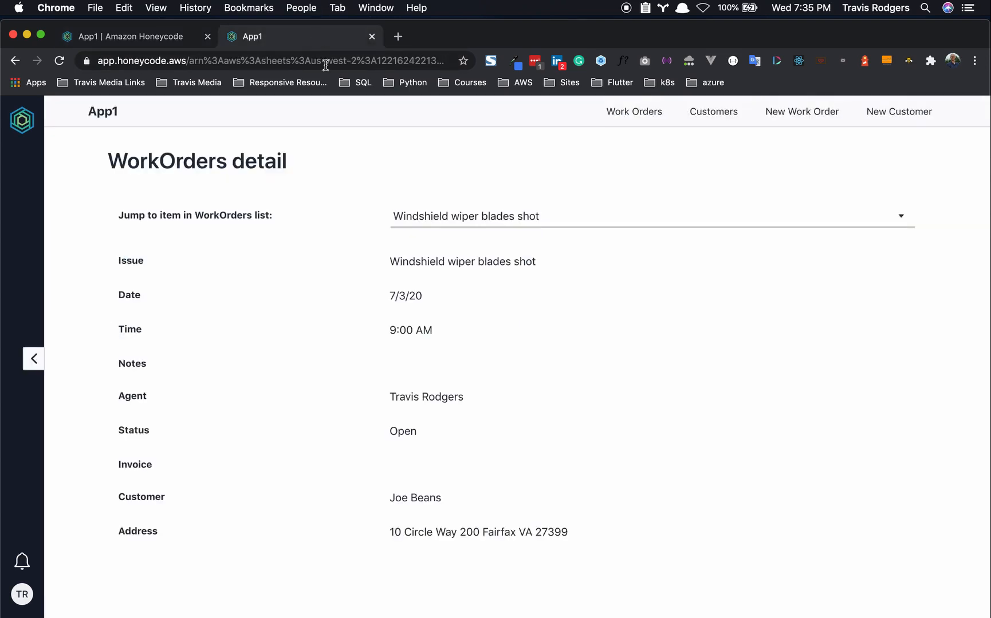
drag(117, 273, 151, 491)
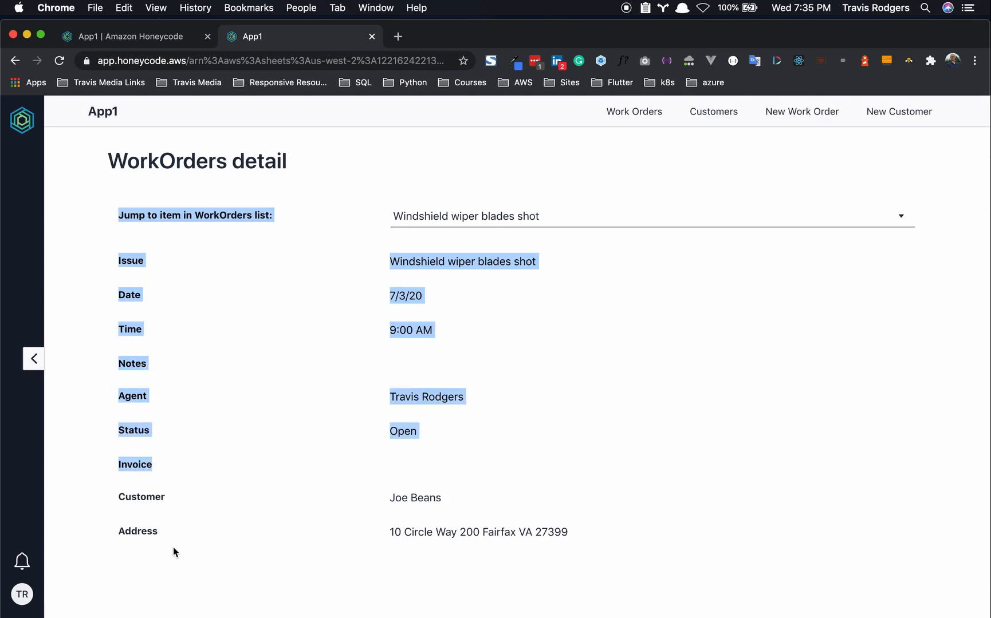
click(291, 362)
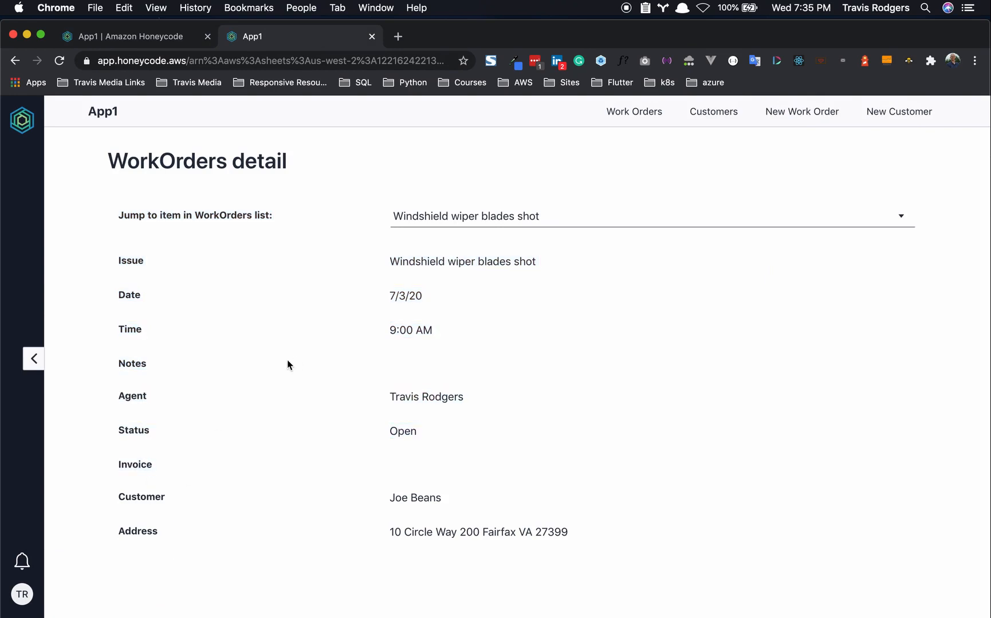
drag(391, 331, 458, 345)
click(458, 344)
drag(389, 434, 457, 440)
click(544, 416)
- Visit the Customers, Add Customer, Work Orders and New Work Order pages
click(714, 111)
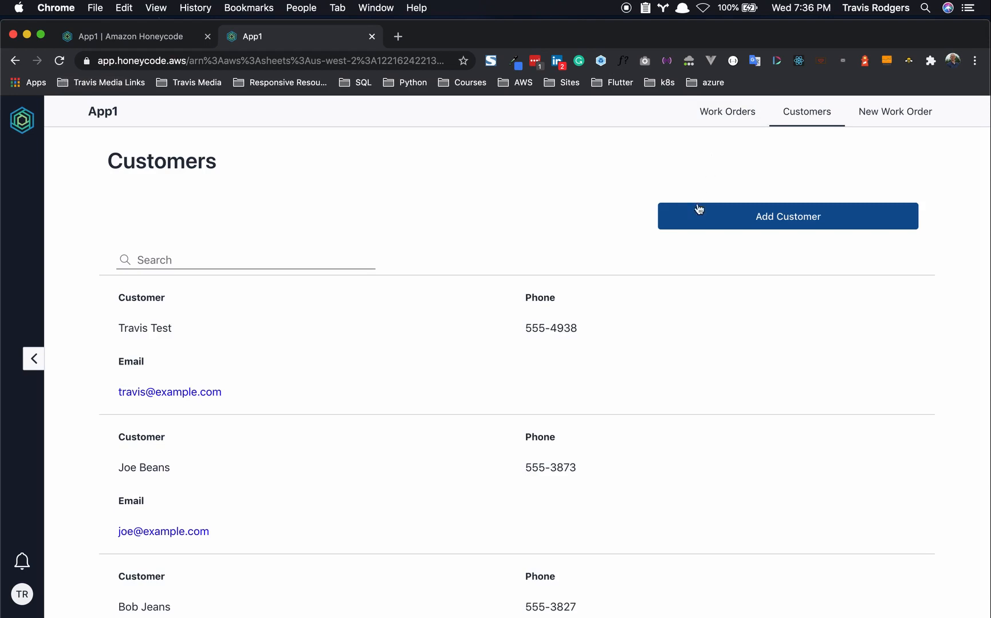
click(710, 217)
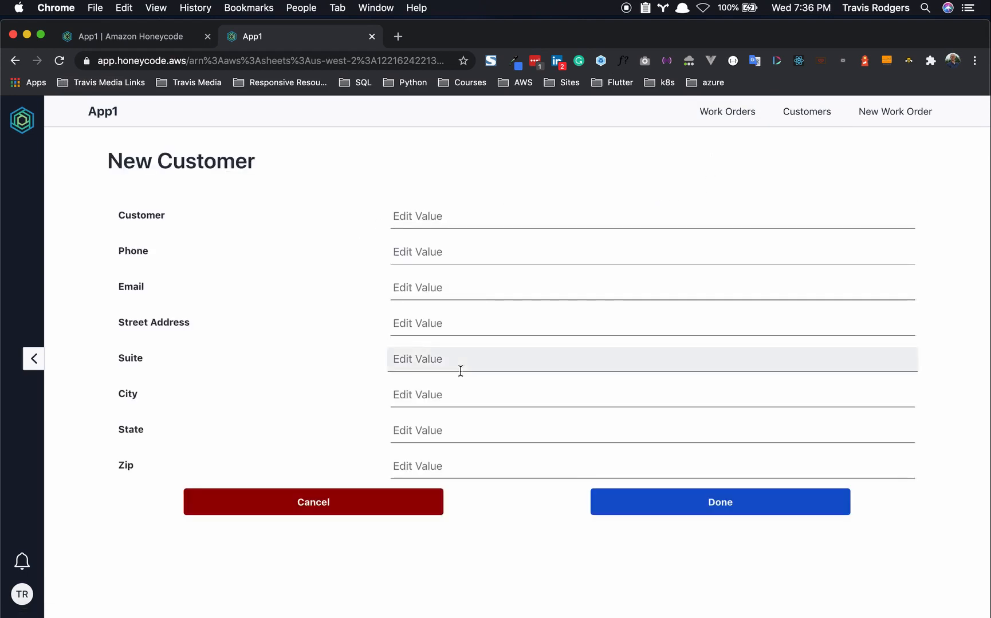
click(731, 120)
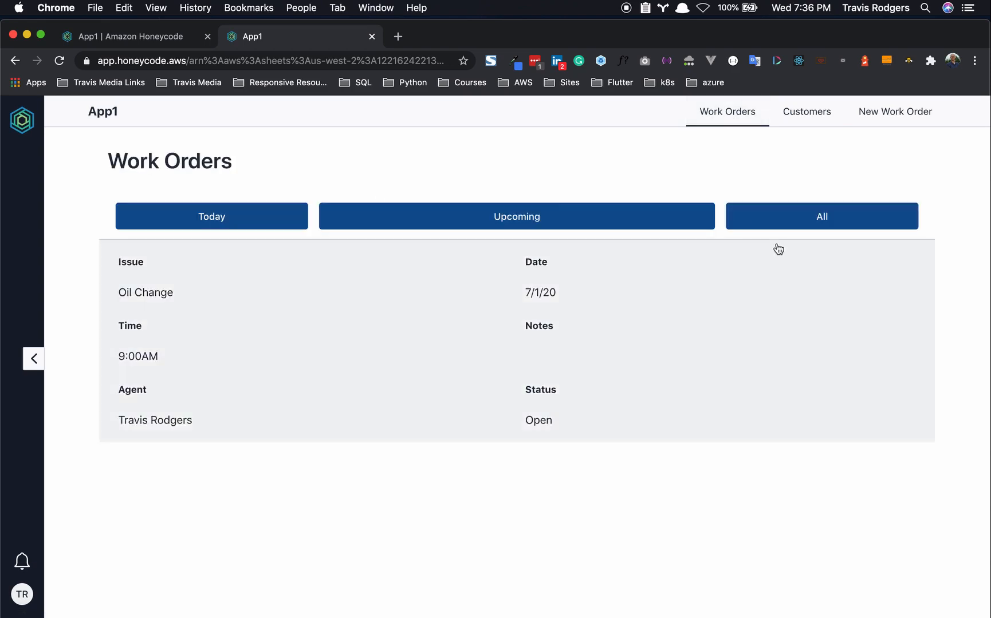
click(894, 116)
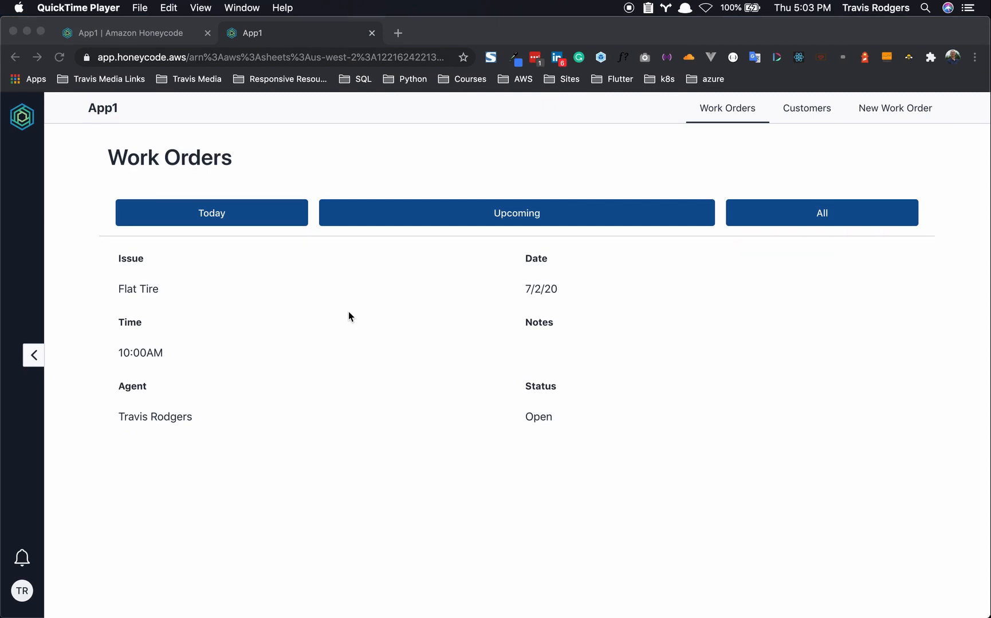
- Filter Work Orders by Upcoming, then All, and open the Flat Tire order's details
click(218, 214)
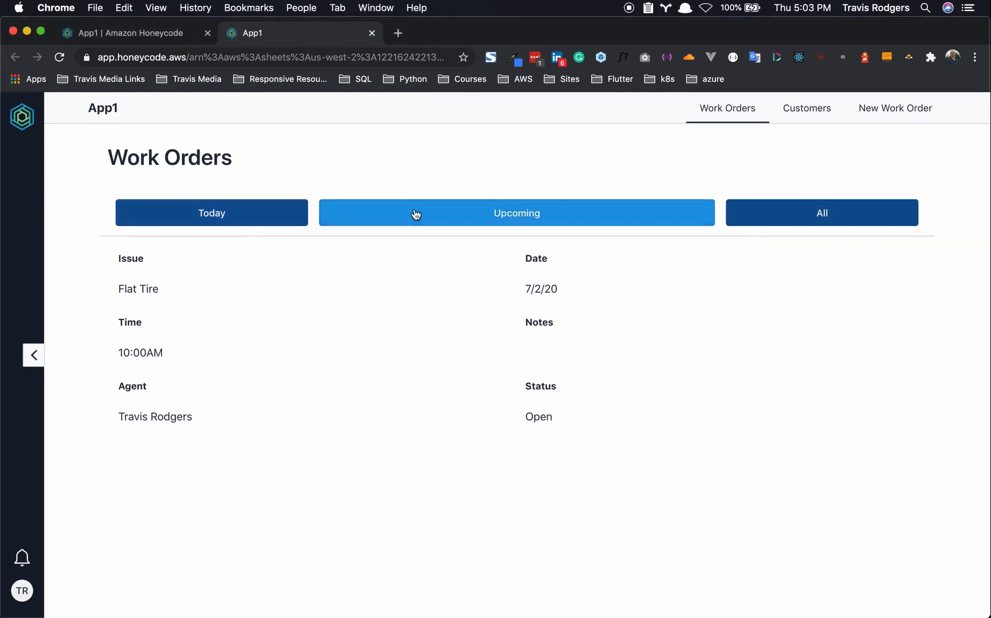
click(415, 214)
click(739, 217)
scroll(342, 400, down, 5)
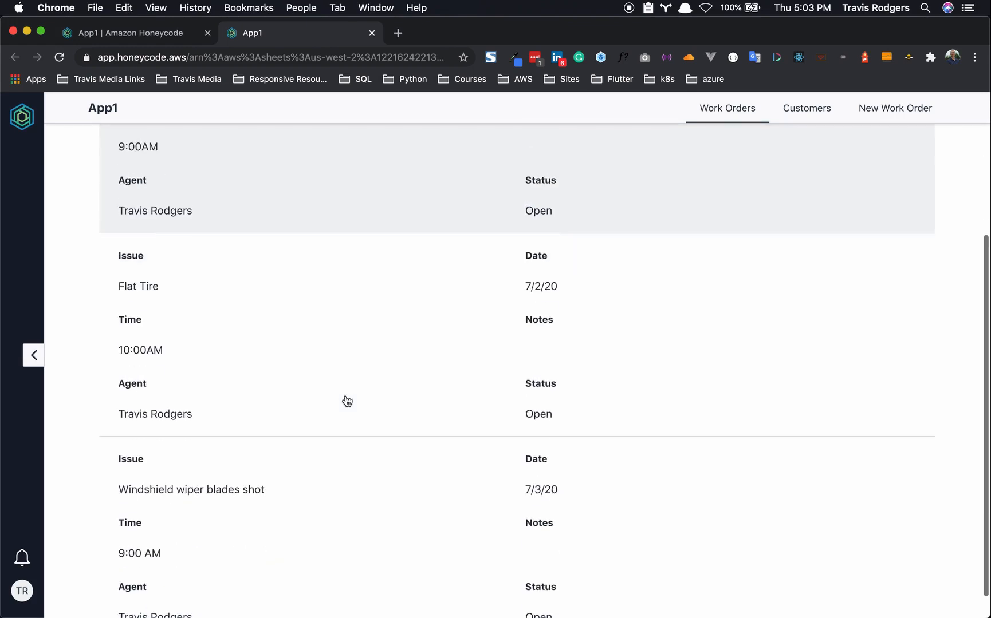
click(356, 318)
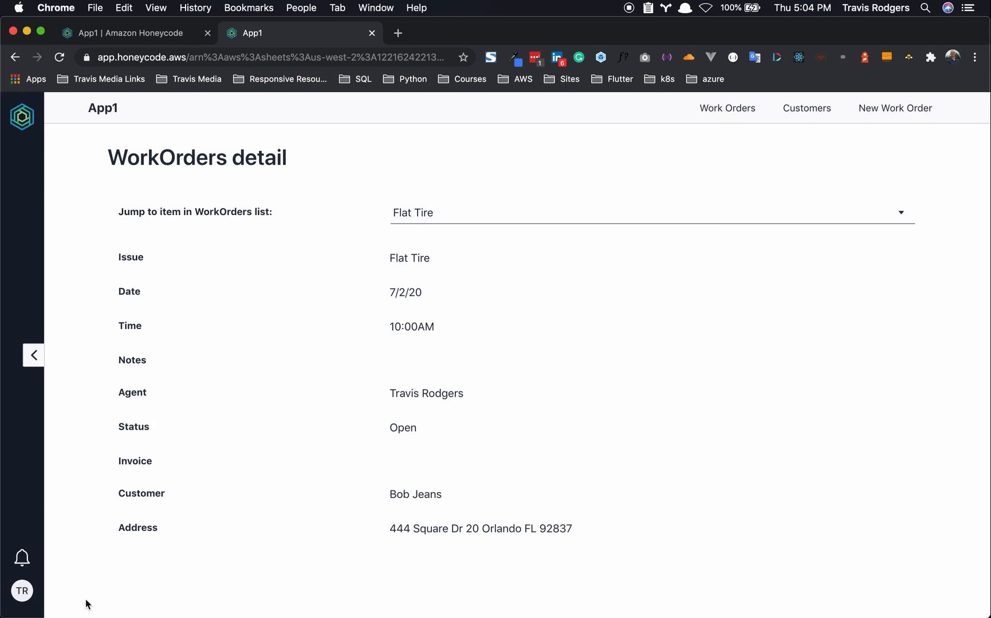
- In the builder, inspect the Work Orders list's tap action targeting =$[InputRow]
key(ctrl+shift+Tab)
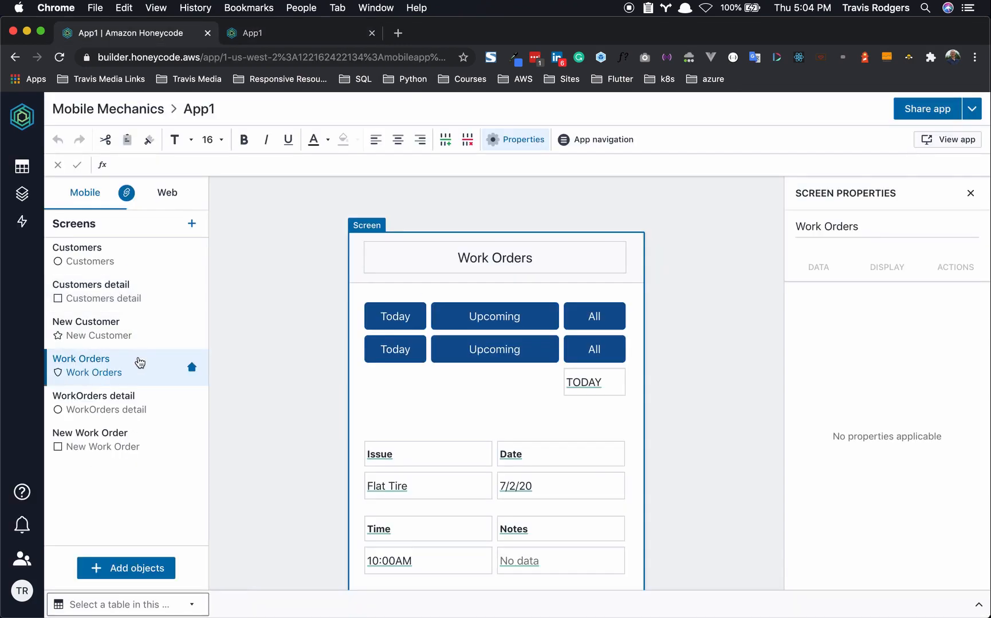
click(119, 402)
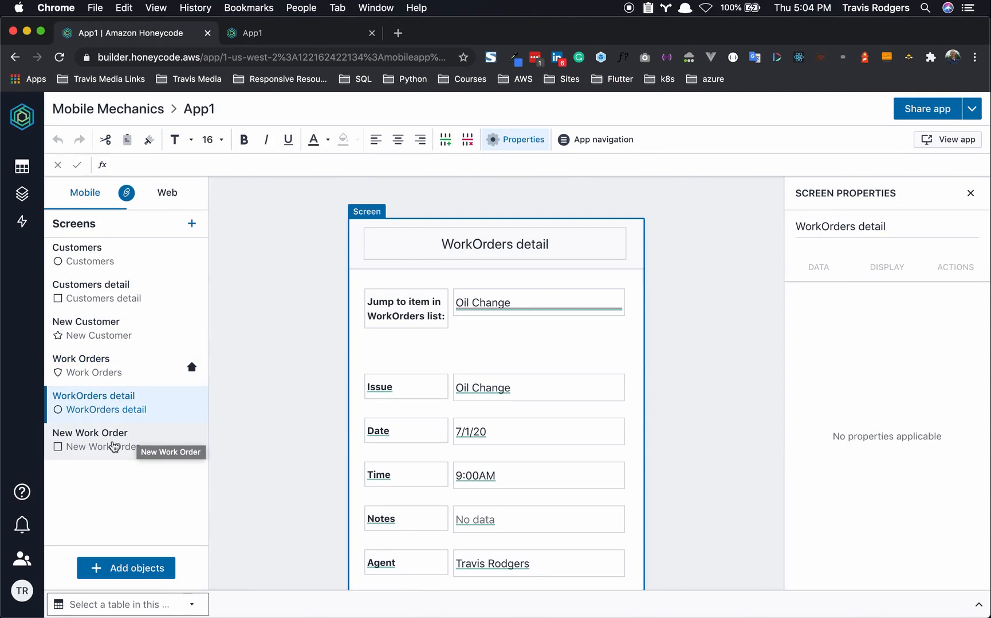
click(114, 446)
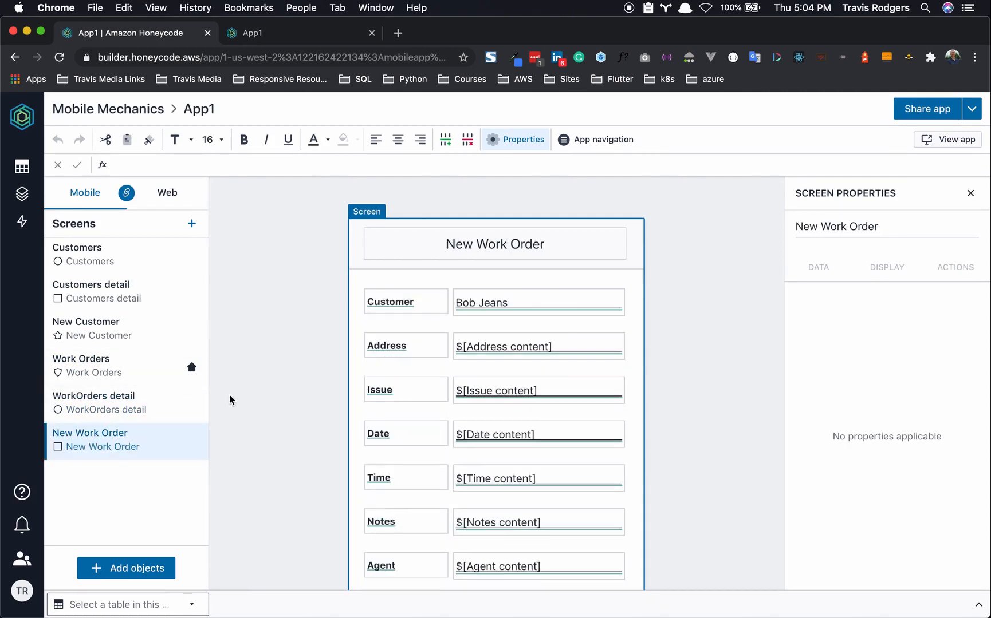
click(104, 370)
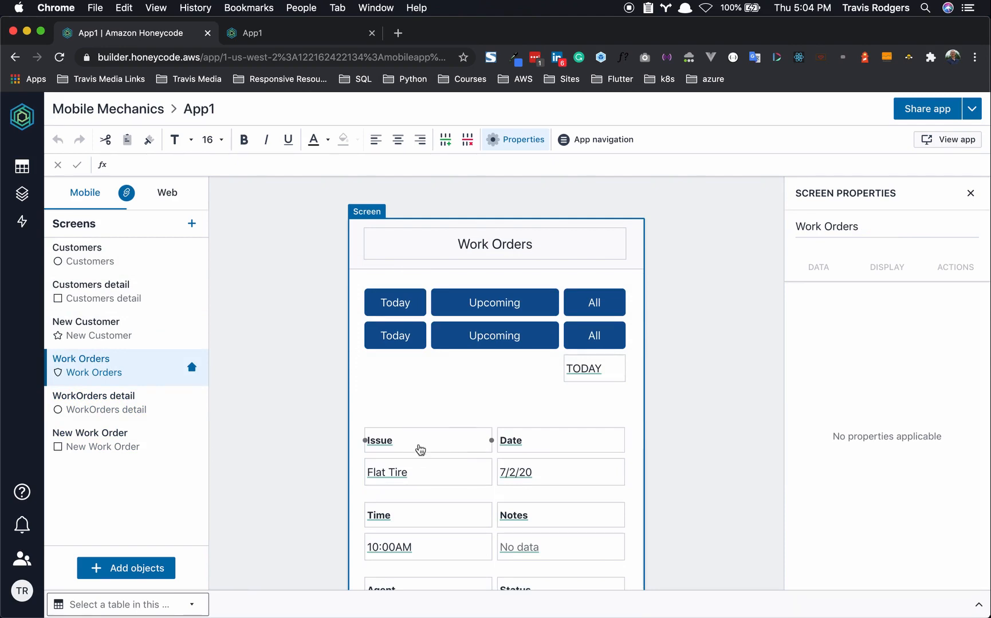
click(363, 416)
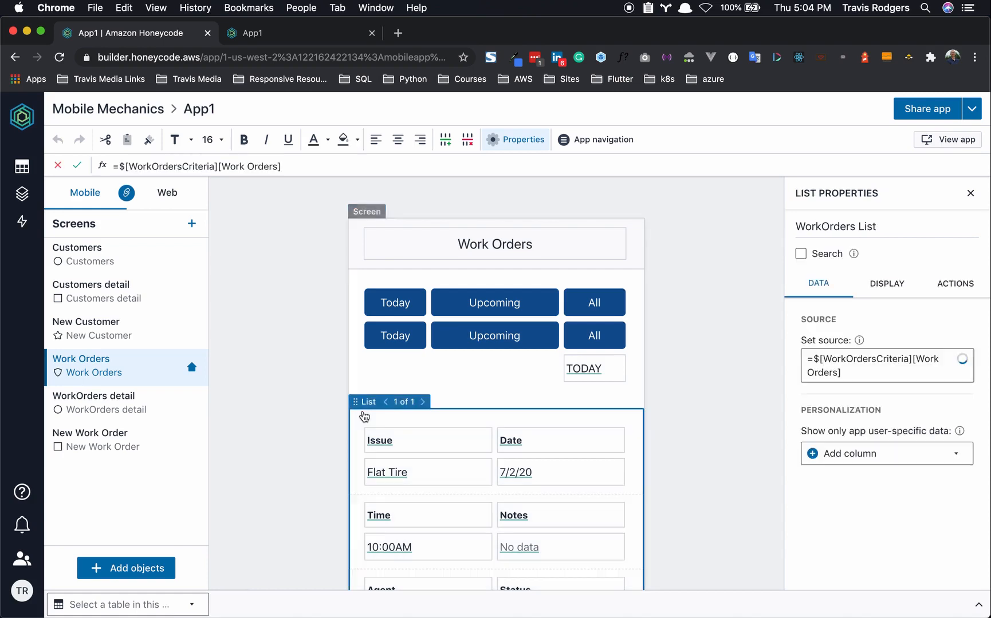
click(956, 284)
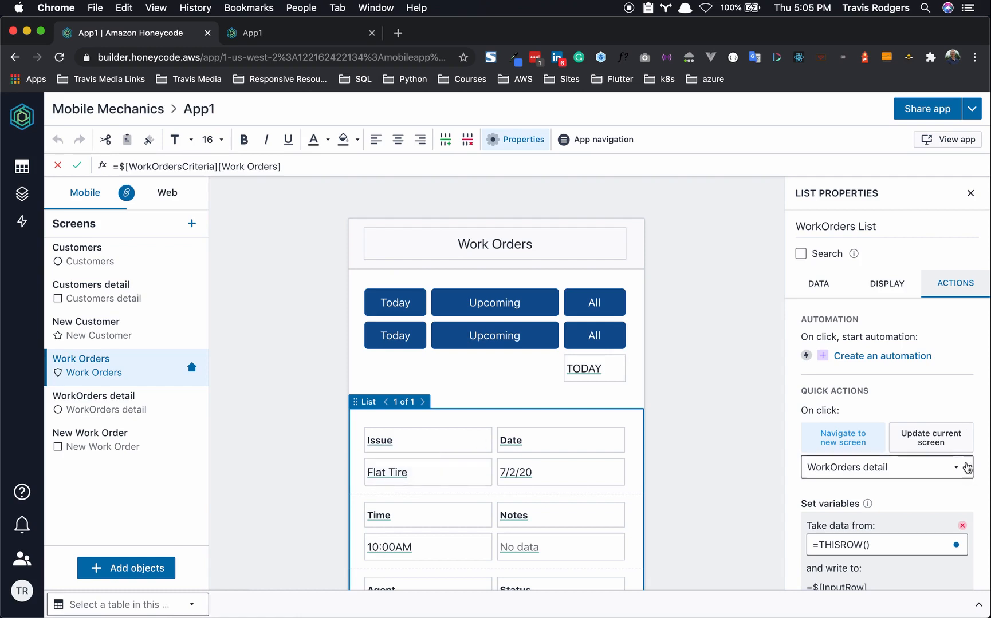
scroll(934, 411, down, 3)
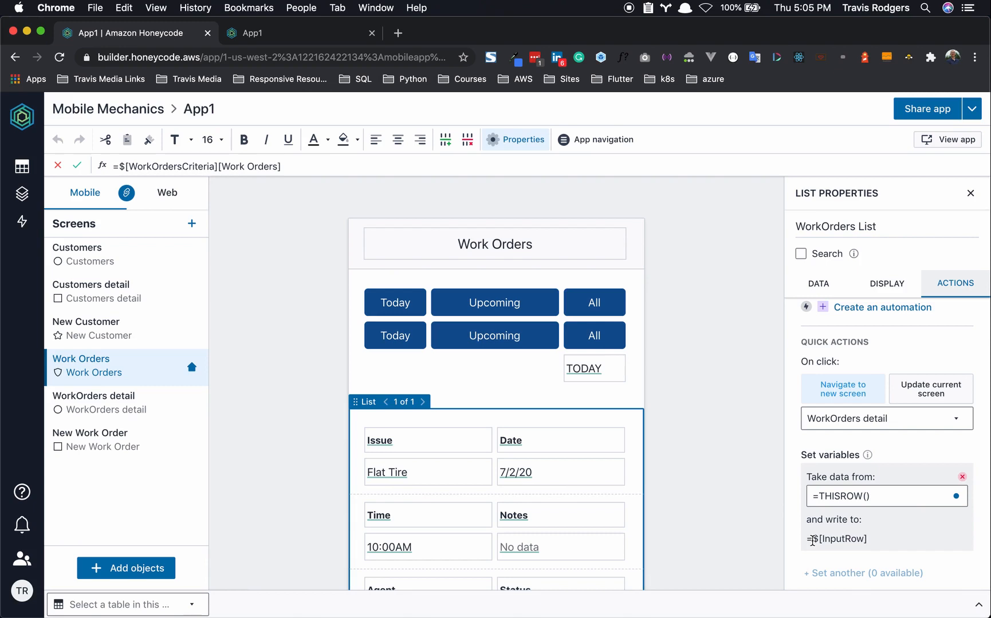
drag(812, 540, 865, 540)
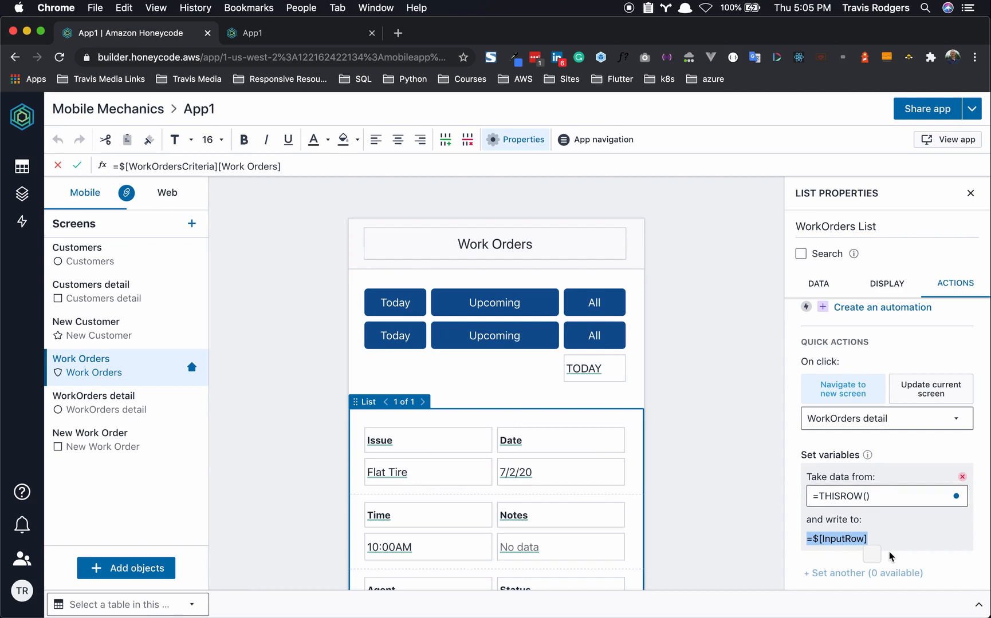
click(150, 413)
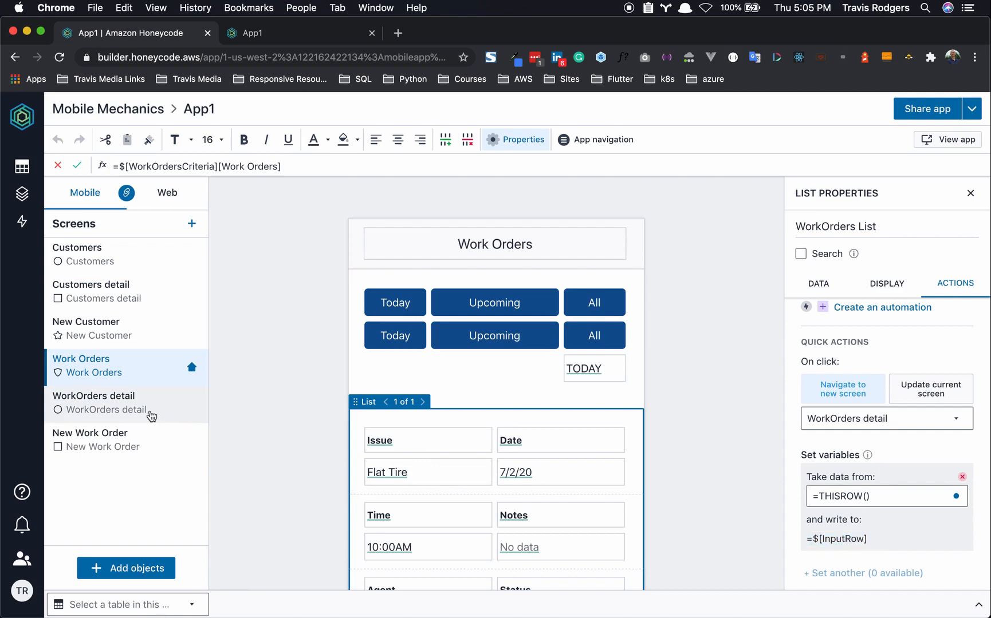
- Inspect the display settings of the detail screen's Oil Change jump-to-item data cell
click(150, 414)
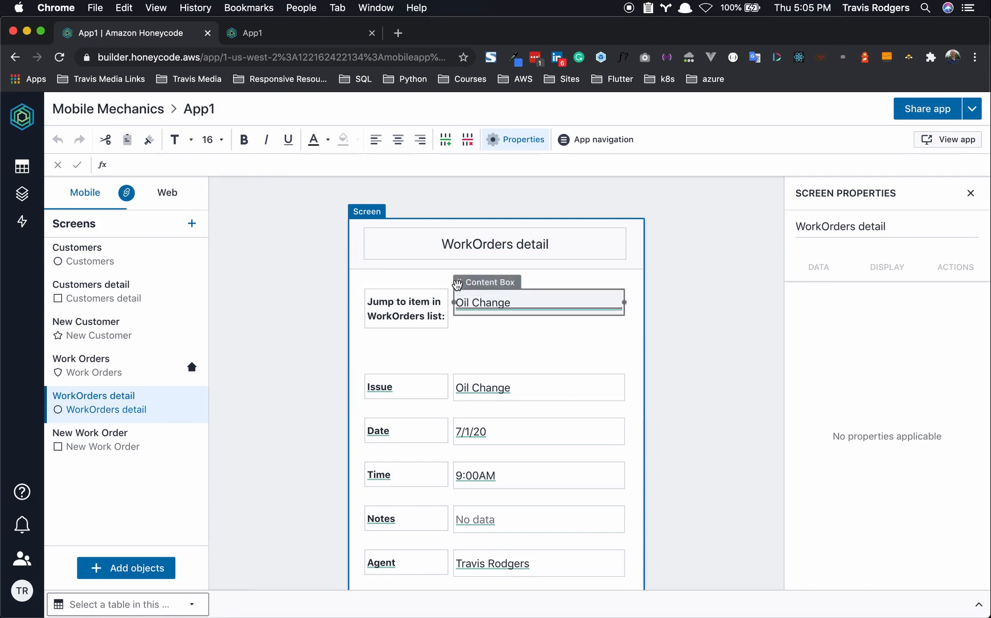
click(501, 310)
click(886, 283)
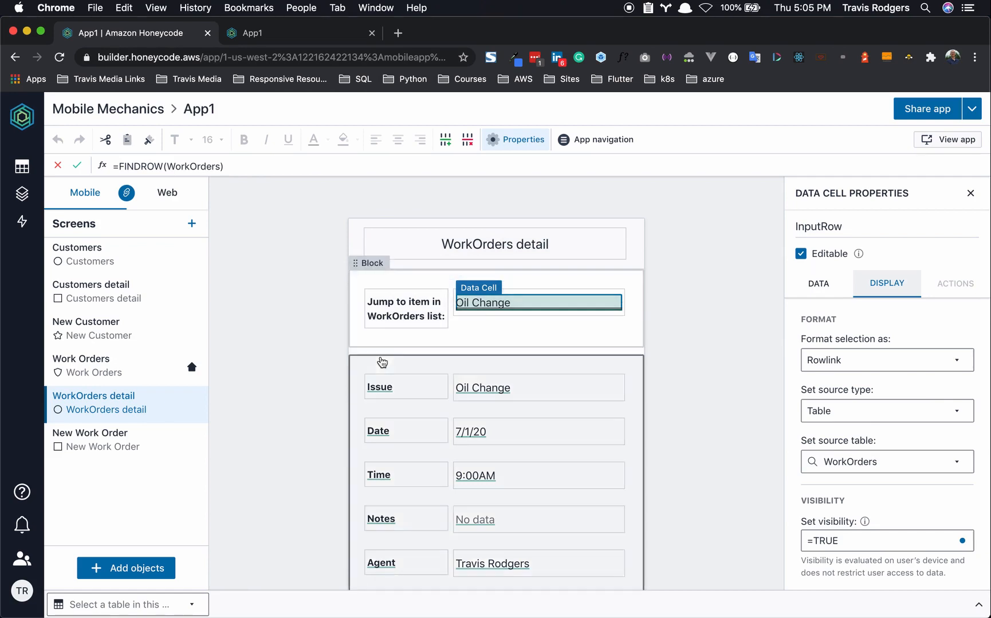
- In the running app, open the Windshield wiper blades shot work order
click(300, 34)
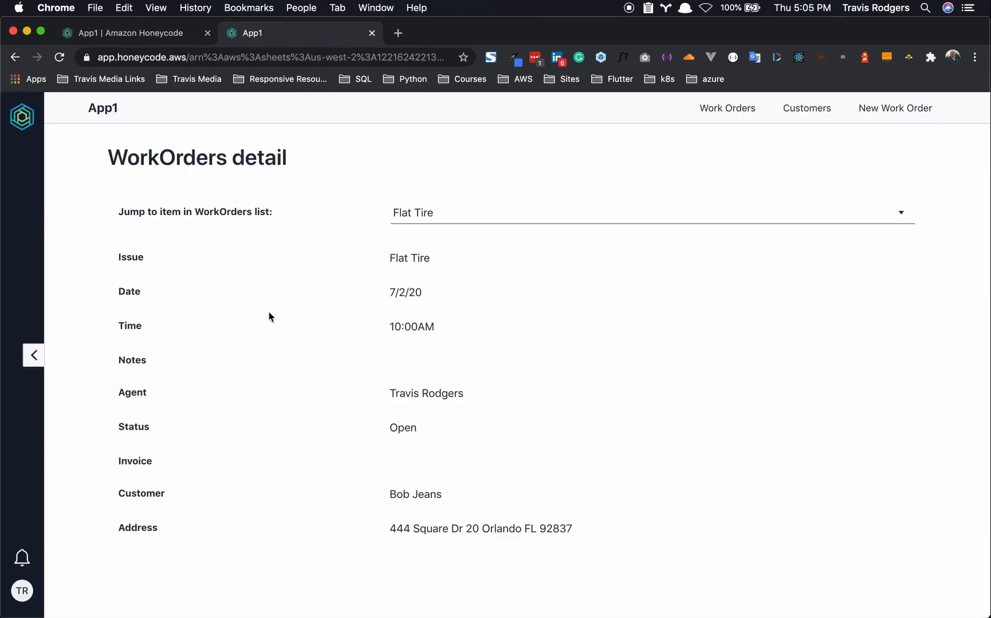
click(14, 57)
scroll(259, 406, down, 5)
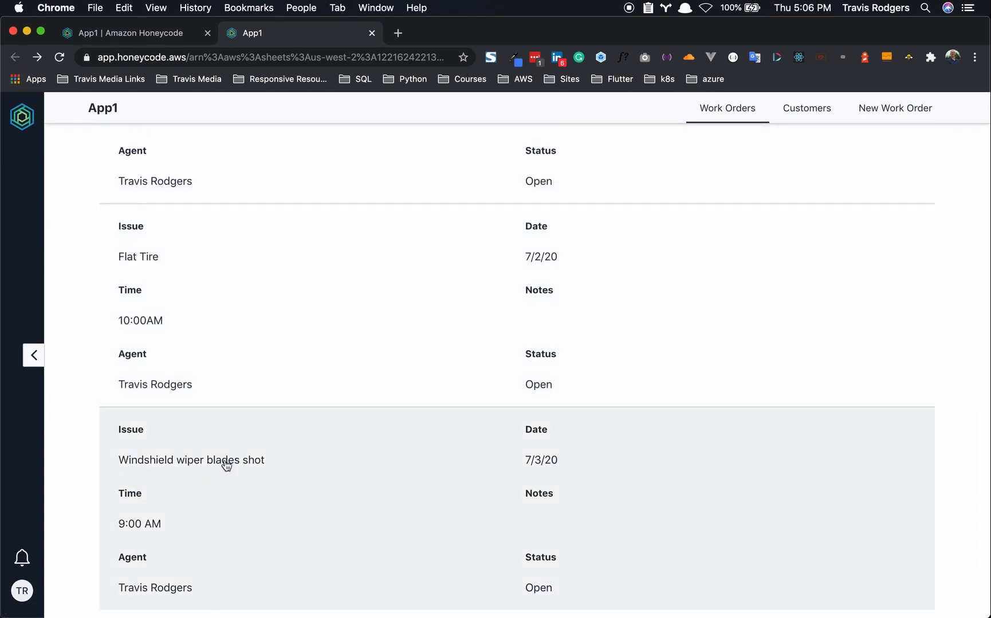
click(267, 481)
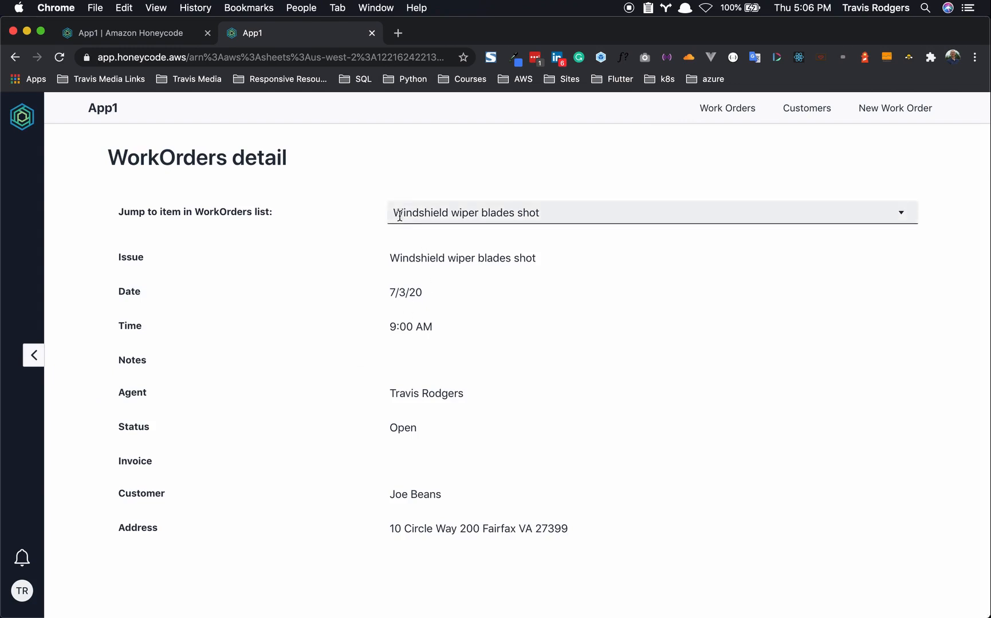
click(514, 217)
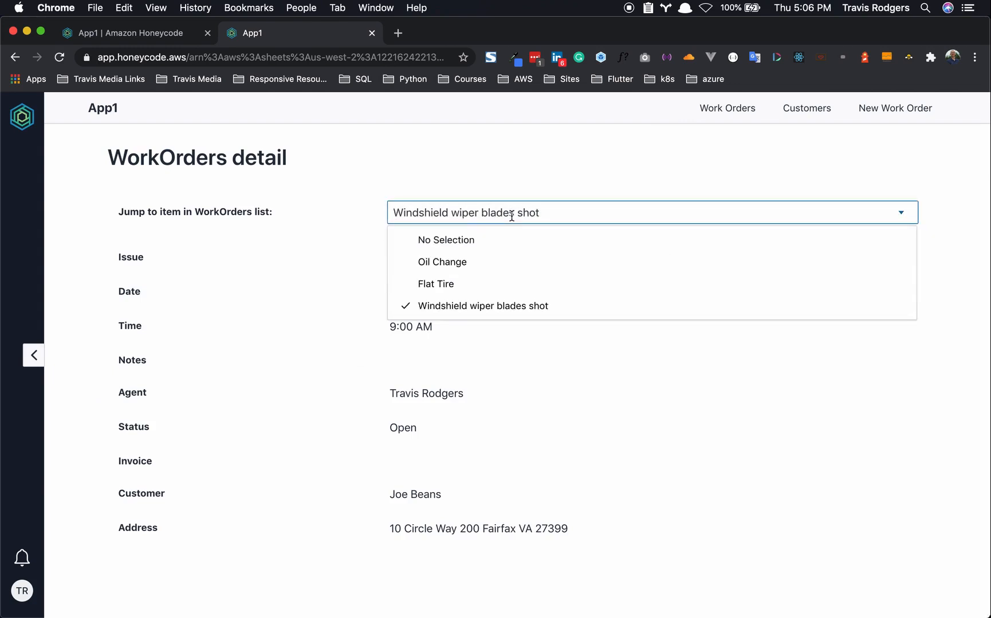
click(489, 217)
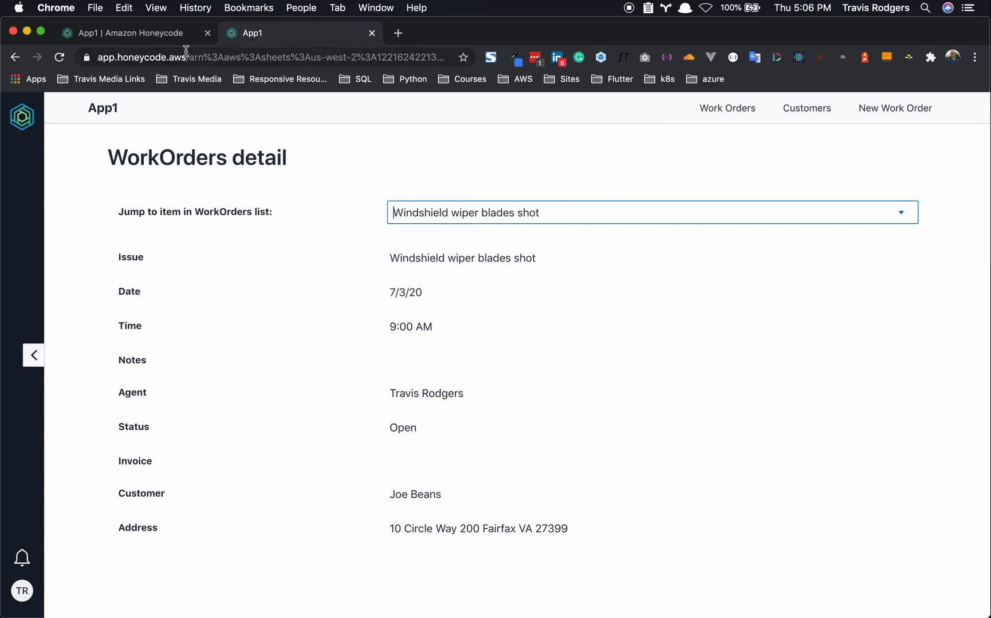
click(177, 34)
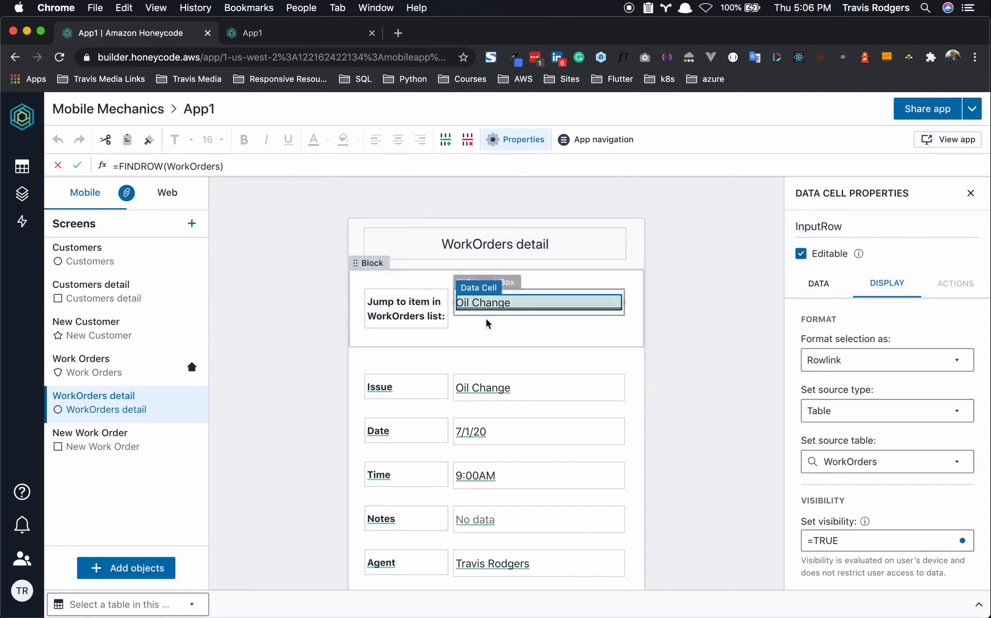
drag(844, 227, 781, 228)
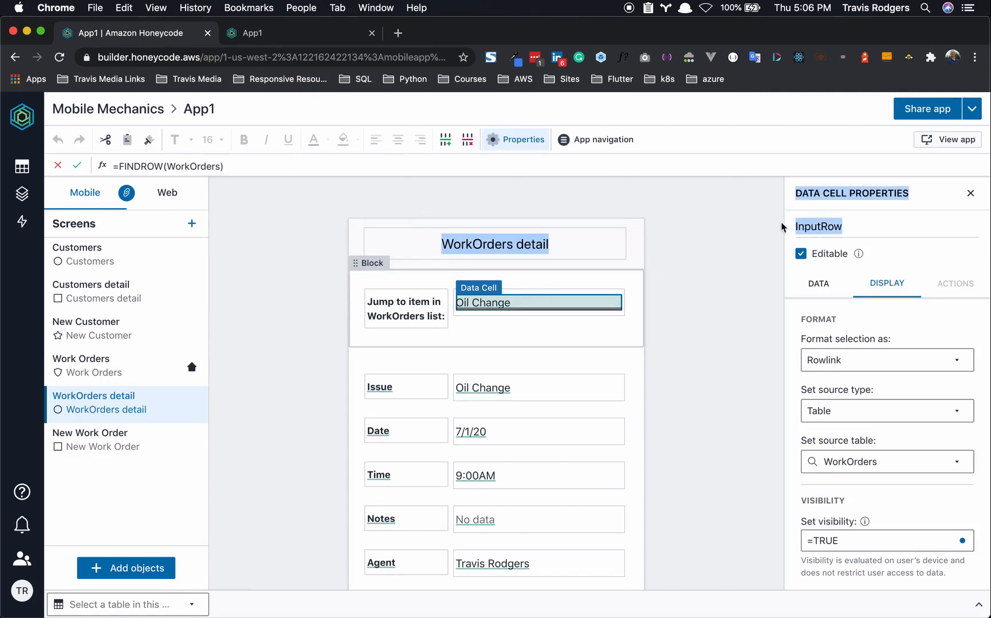
click(731, 271)
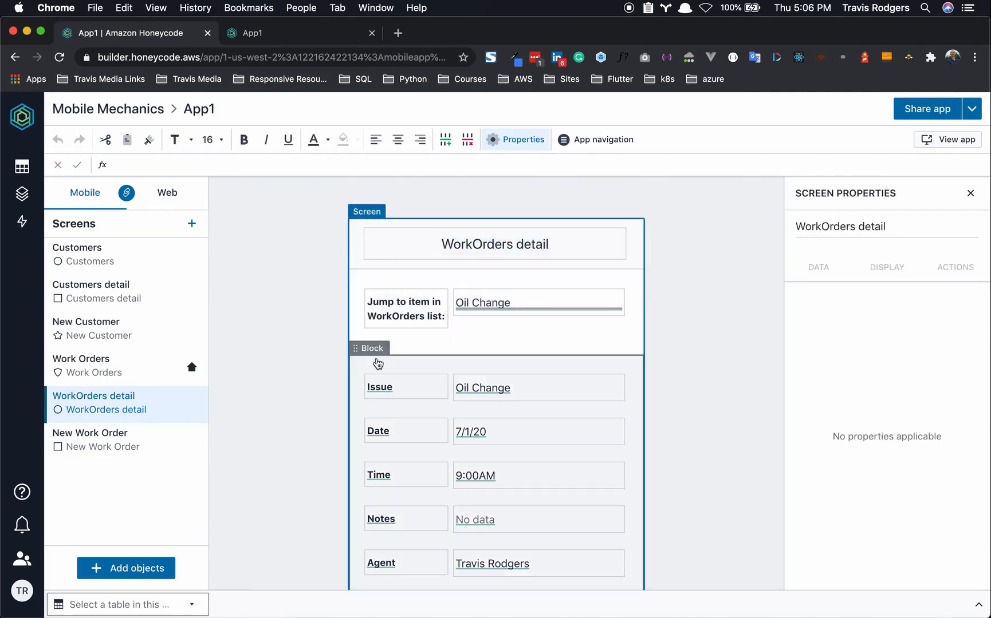
click(377, 364)
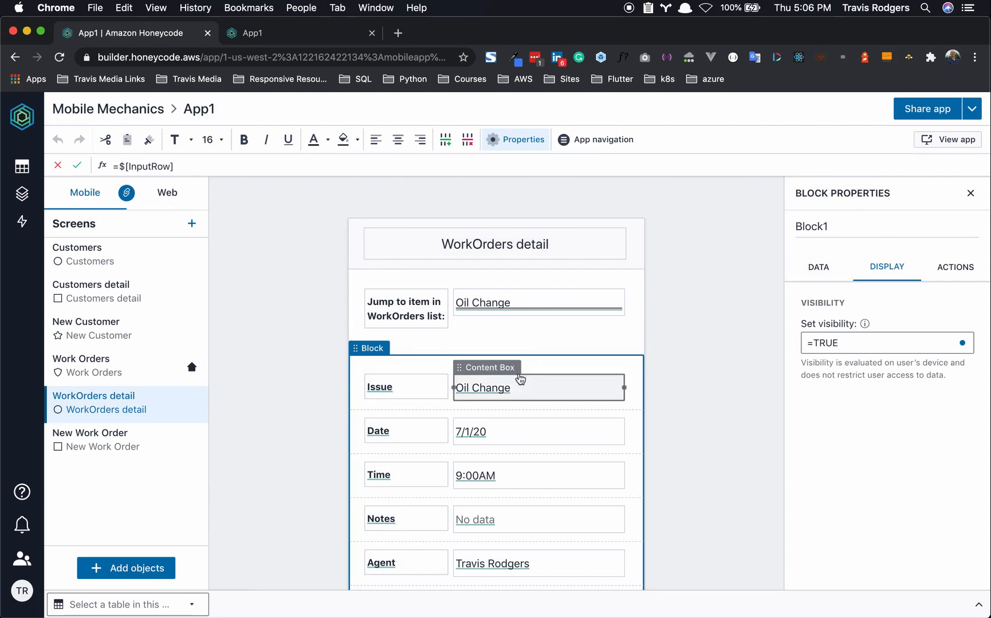
click(823, 272)
click(814, 343)
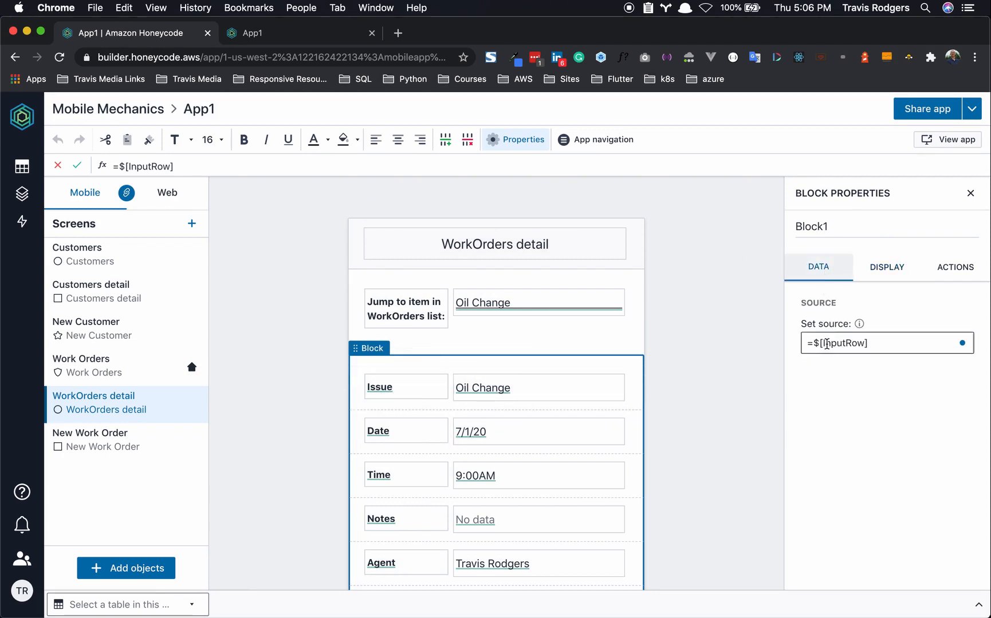
drag(808, 344, 879, 344)
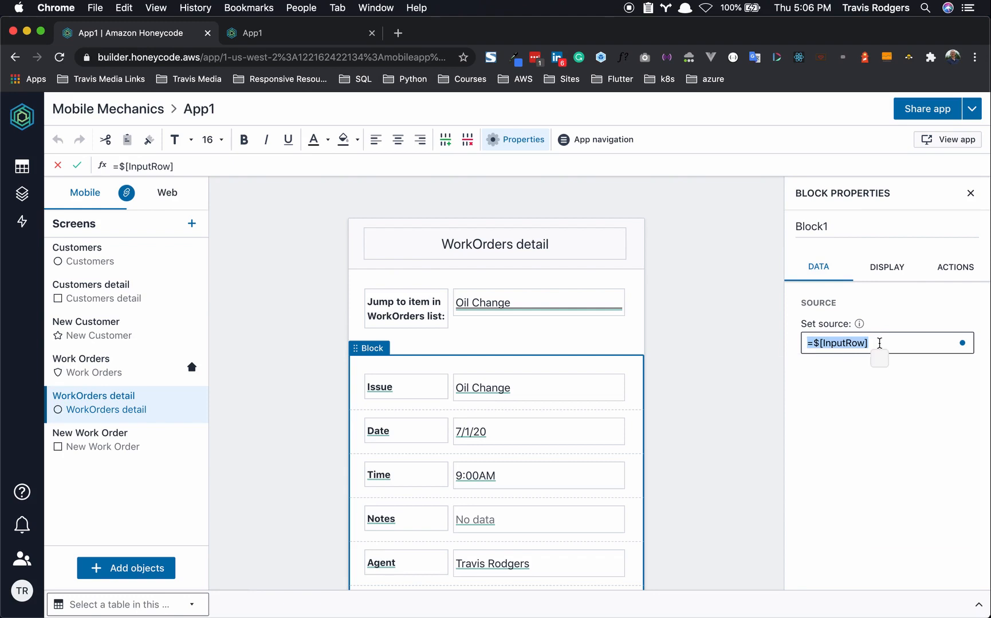
click(634, 361)
scroll(417, 473, down, 1)
scroll(418, 472, down, 4)
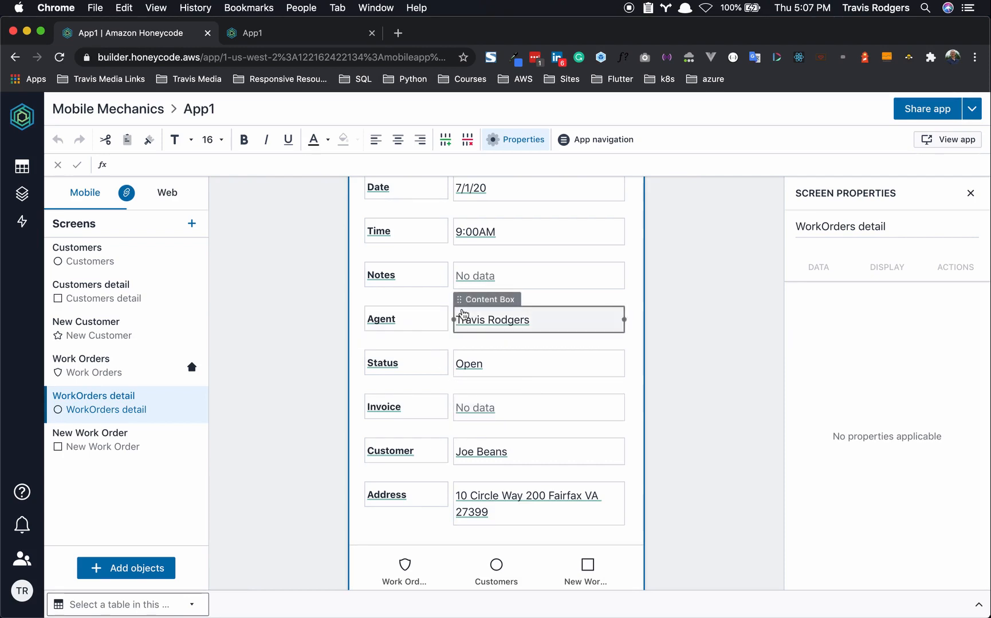
scroll(464, 325, up, 5)
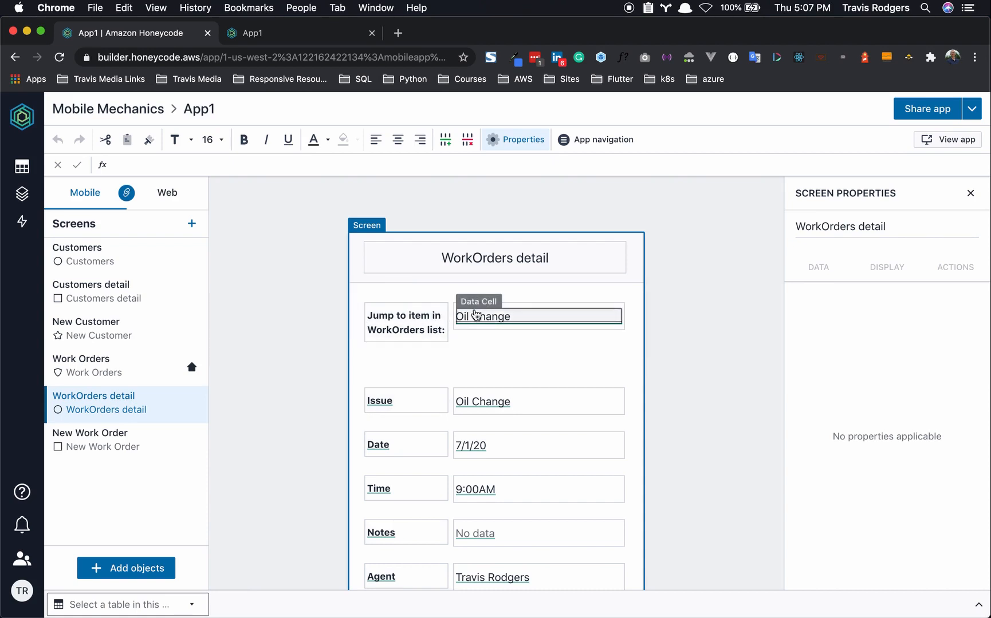
- Check the jump-to-item work order list in the running app without changing it
click(321, 33)
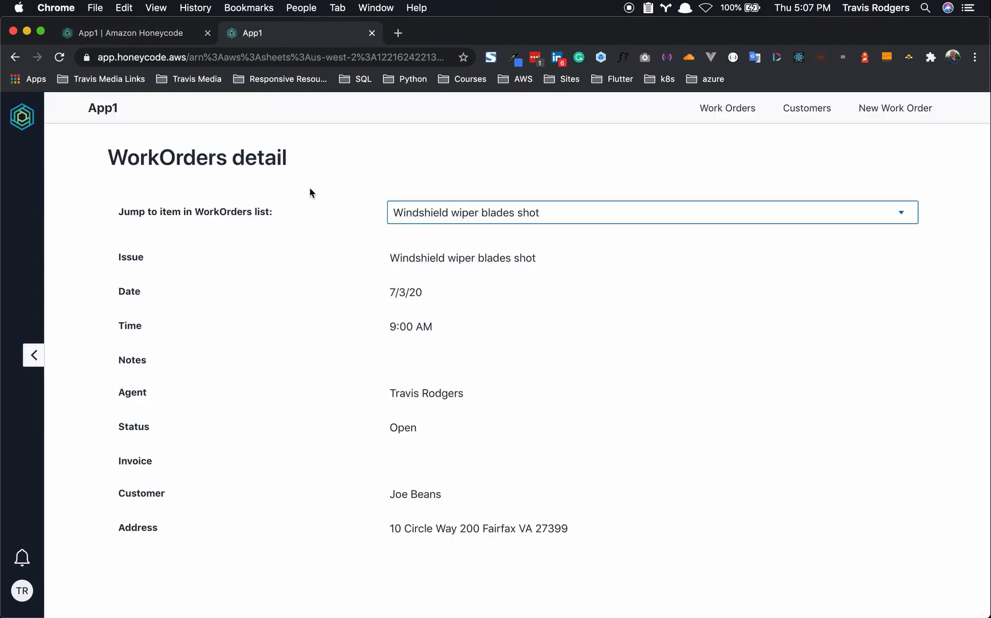
click(419, 208)
click(453, 184)
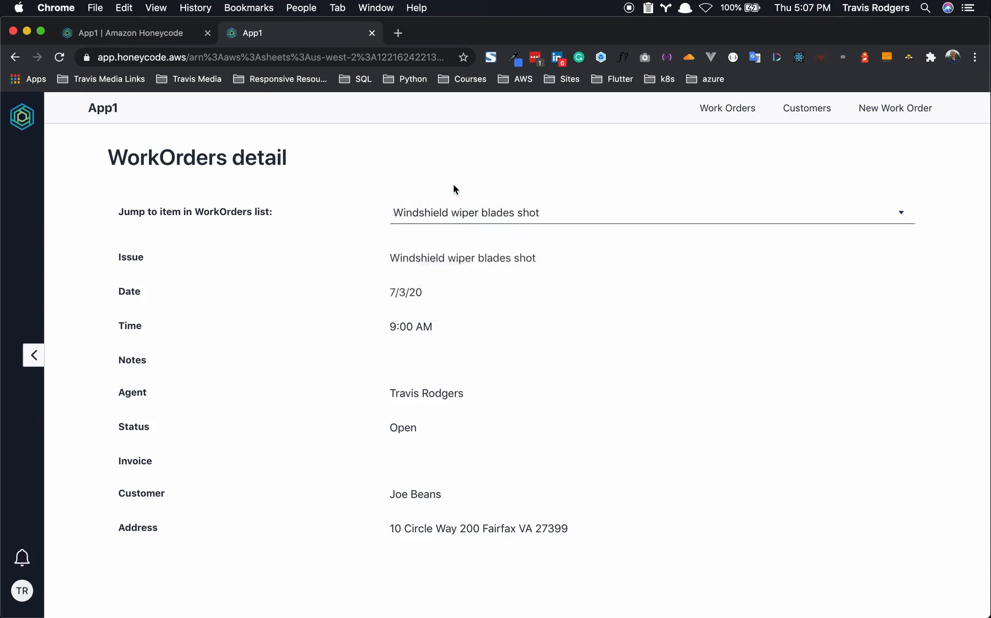
click(162, 35)
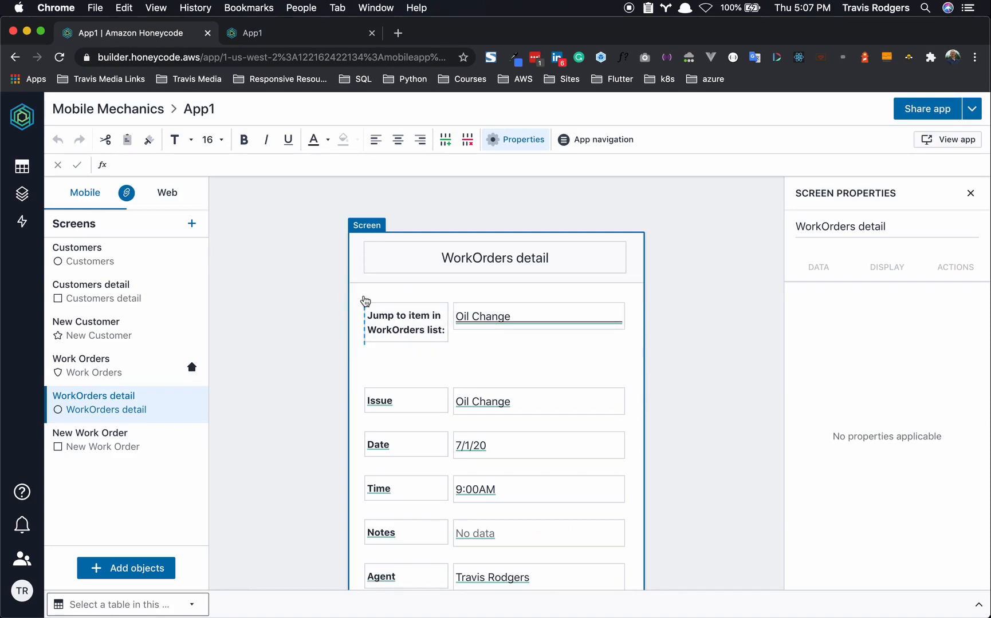
- Set the Jump to item block's visibility to =FALSE and verify it's hidden in the app
click(419, 290)
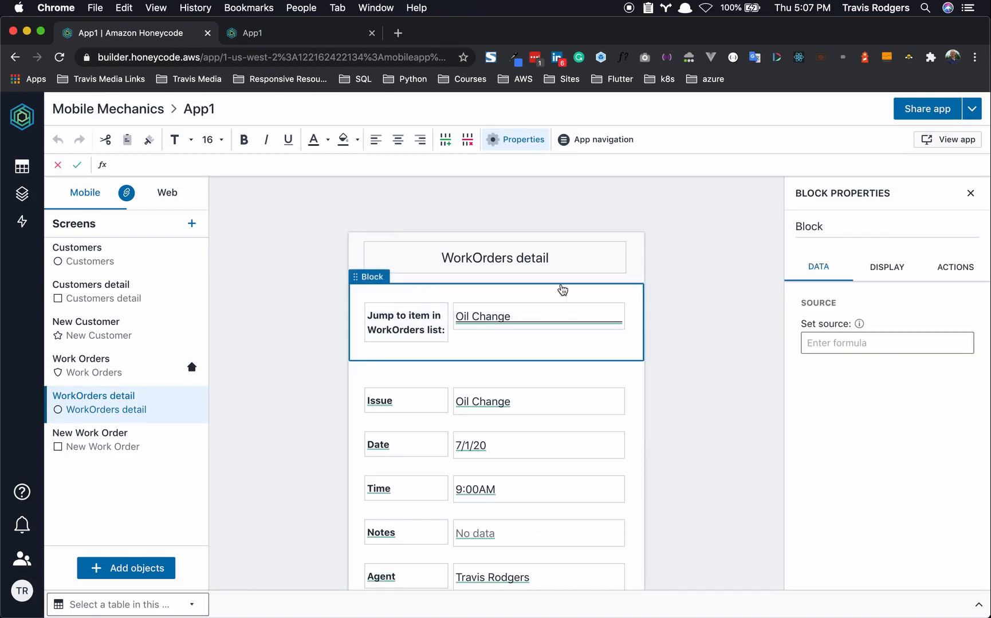
click(873, 268)
click(817, 338)
text(=FALSE)
key(Return)
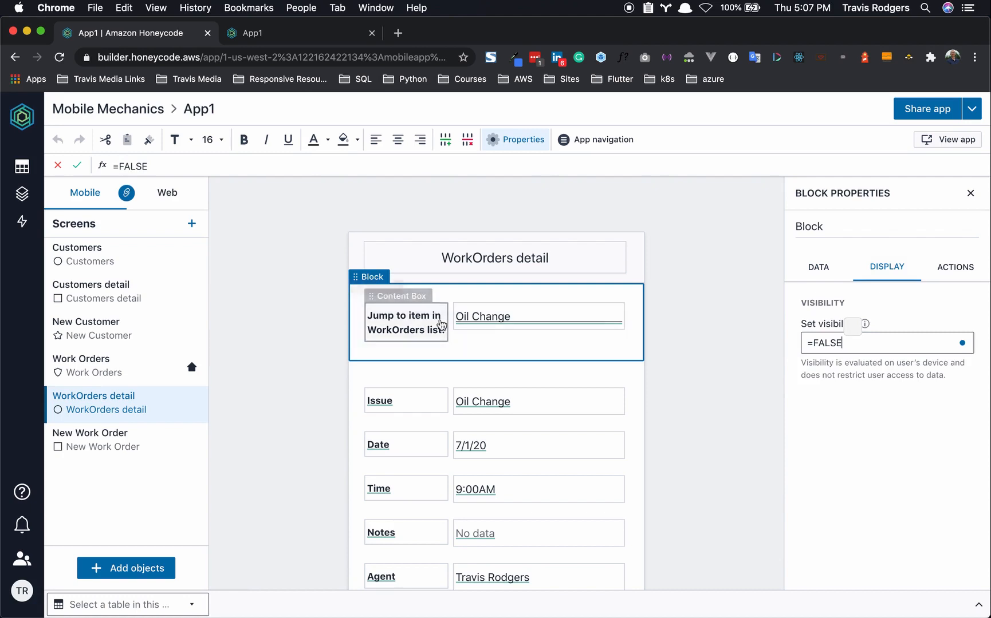
click(735, 385)
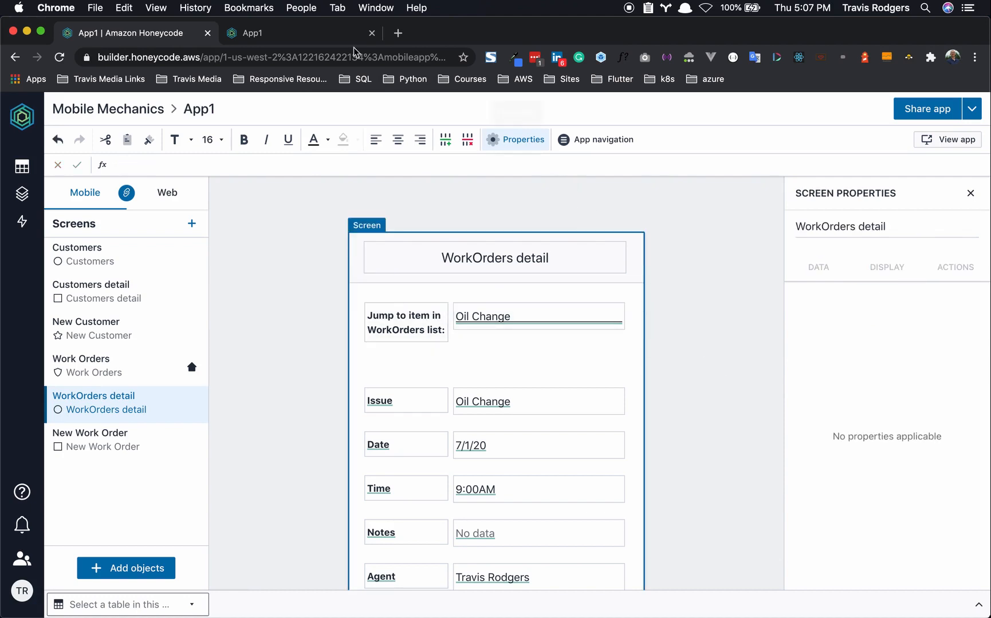
click(277, 35)
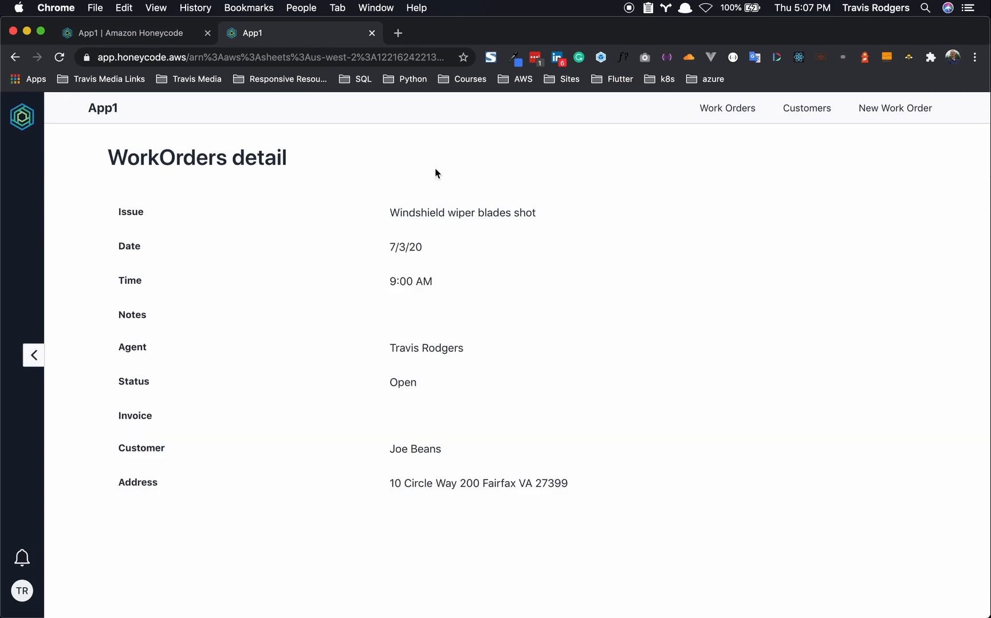
click(140, 36)
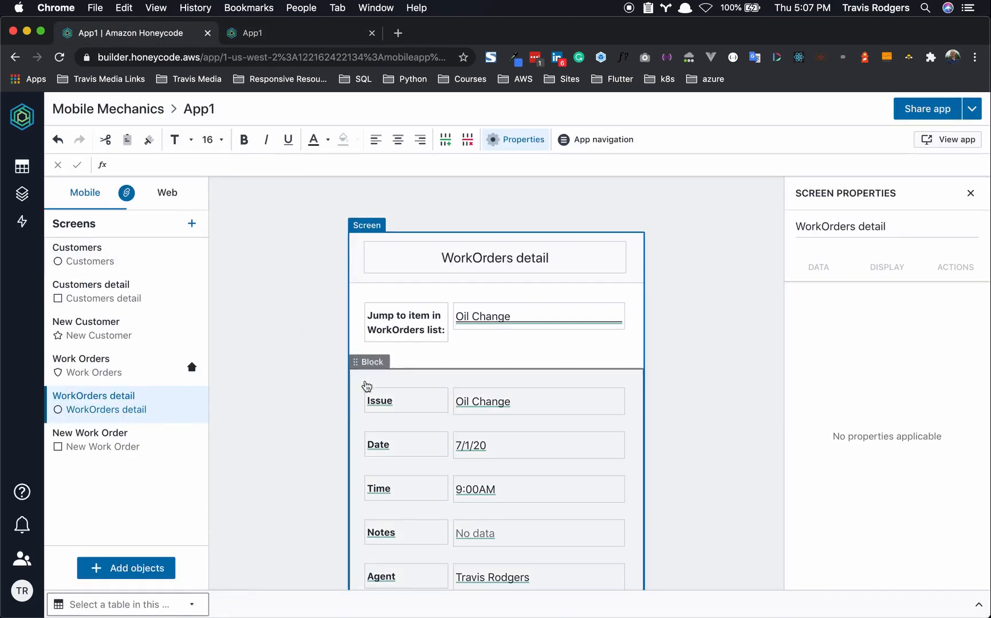
- Add an empty segment to the fields block and drag it to the top, above Issue
click(437, 378)
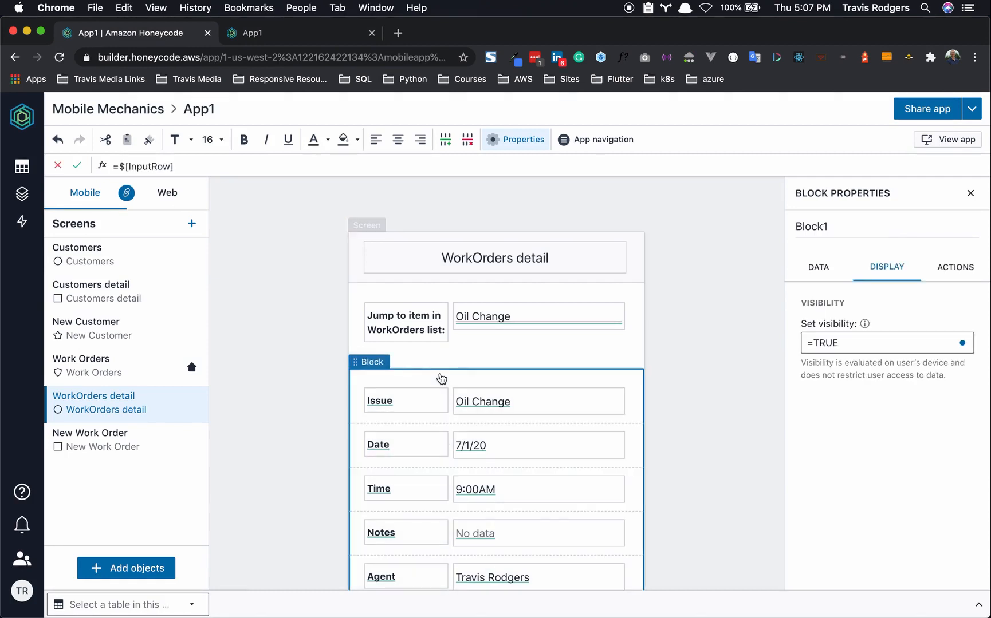
click(114, 563)
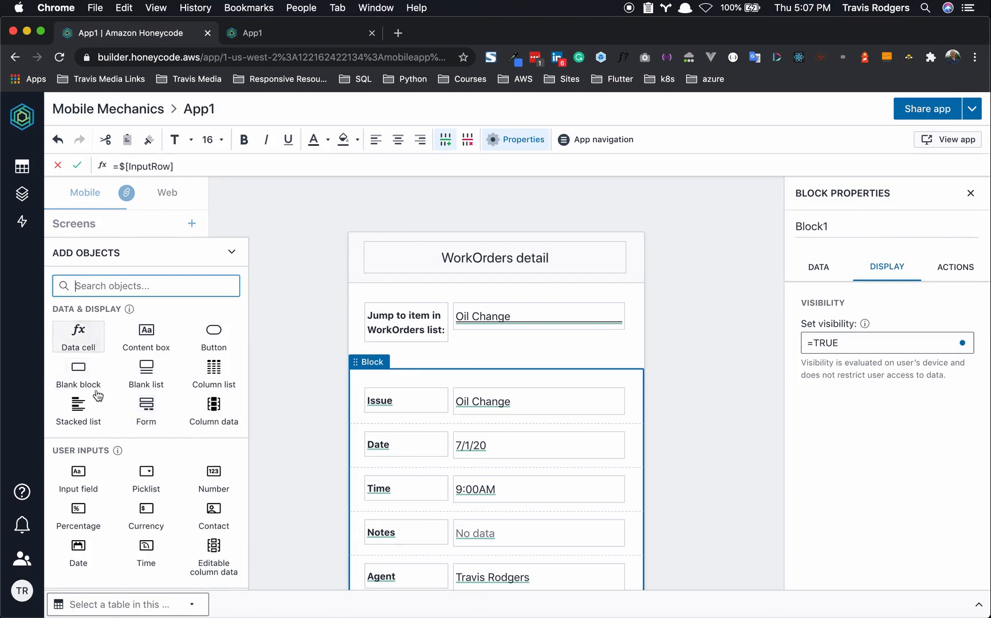
scroll(143, 481, down, 3)
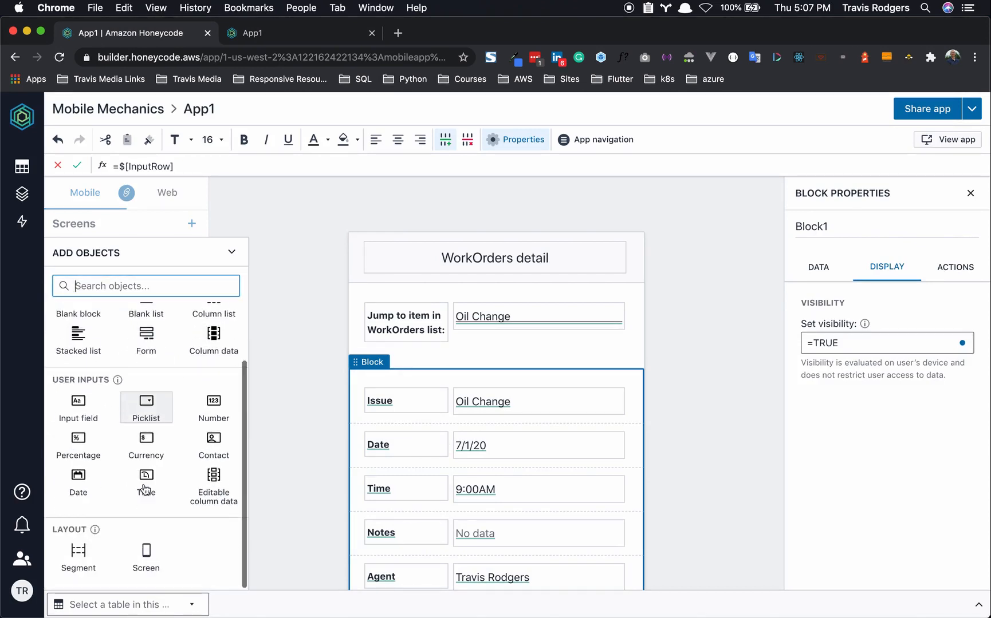
click(78, 554)
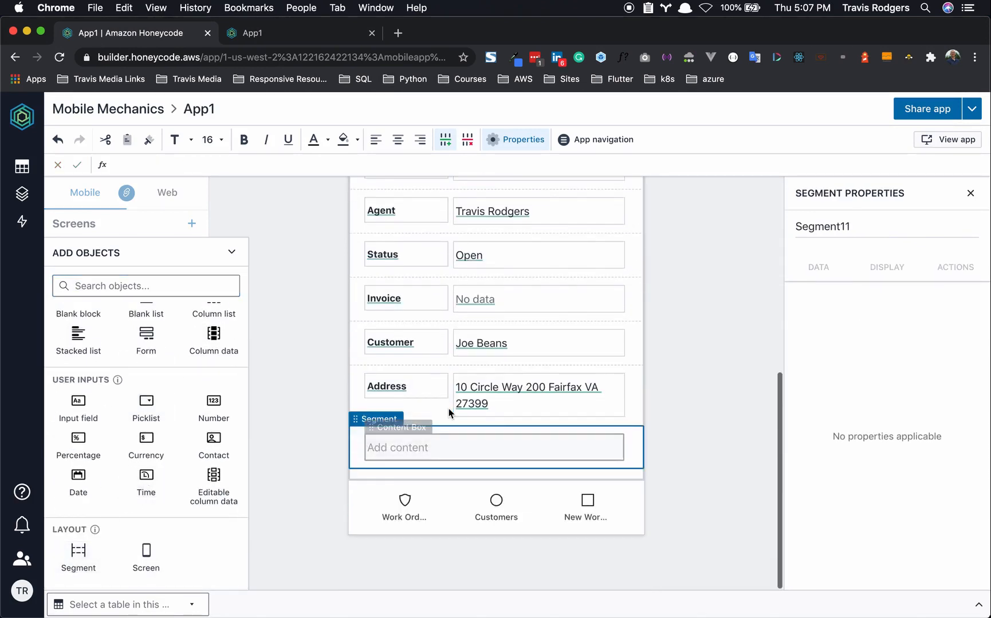
scroll(449, 412, up, 3)
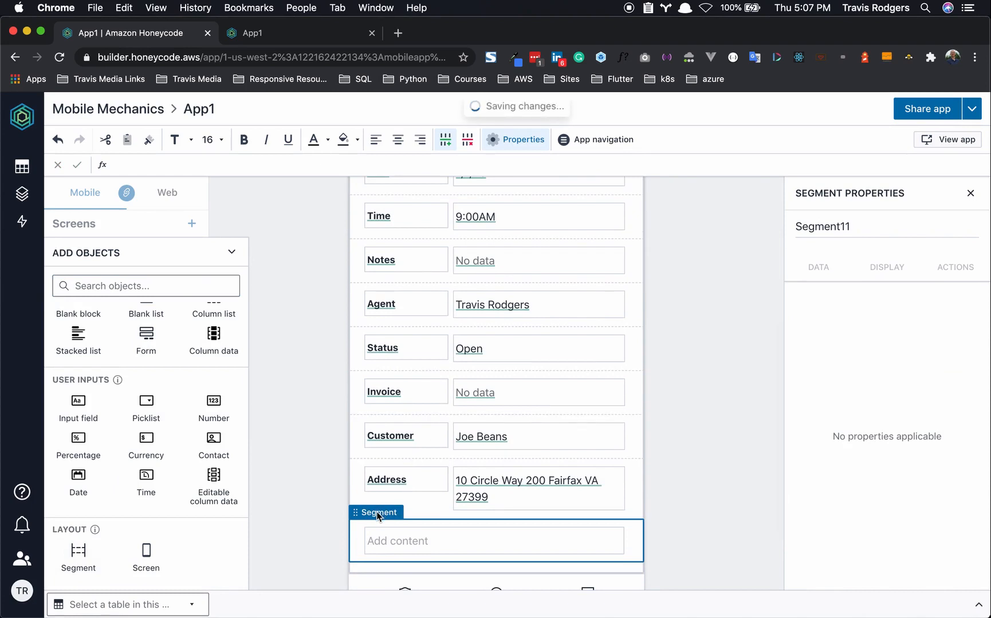
click(380, 488)
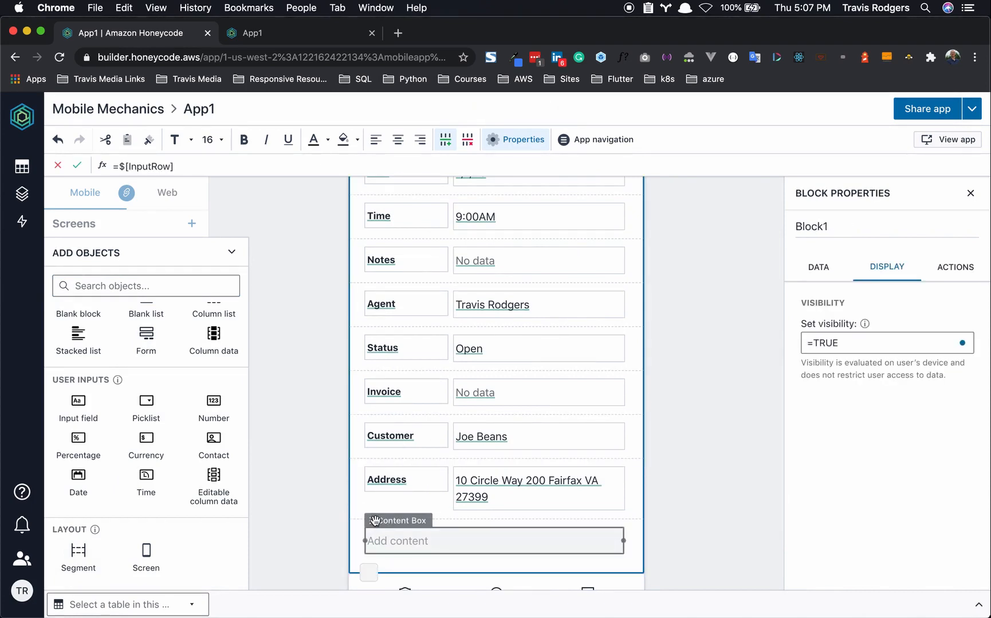
click(369, 510)
drag(370, 511, 384, 284)
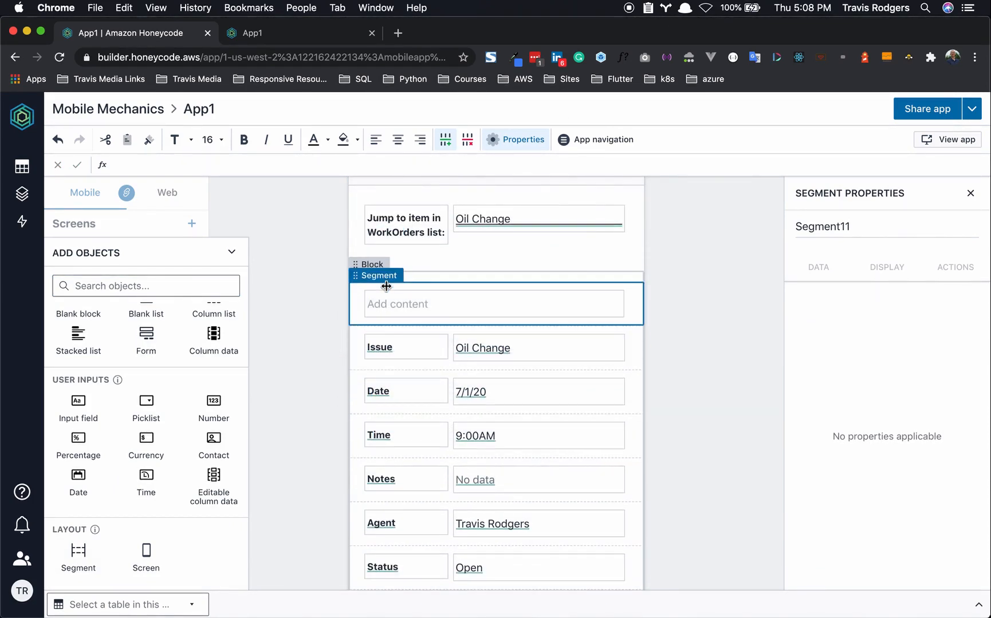
- Remove the placeholder box and stack the 7/1/20 date and 9:00AM time in the top segment
click(448, 309)
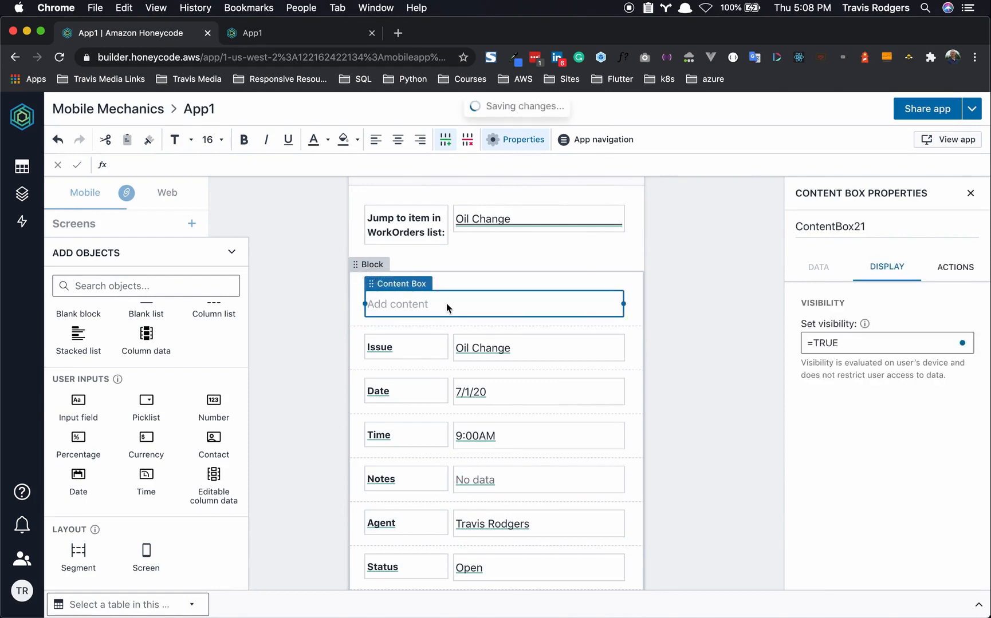
key(Delete)
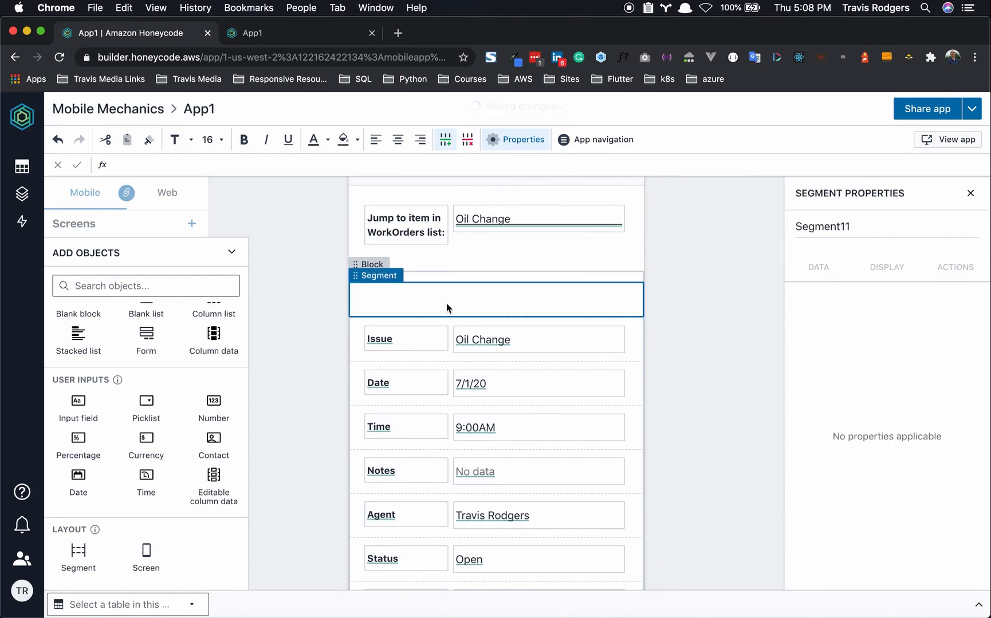
click(499, 383)
drag(495, 365, 408, 295)
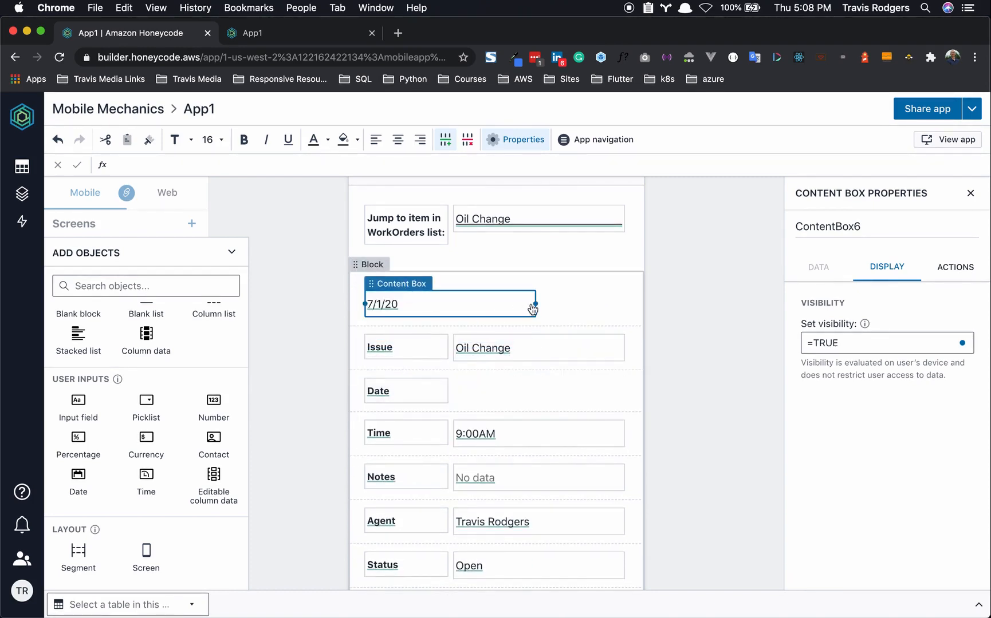
drag(533, 304, 425, 304)
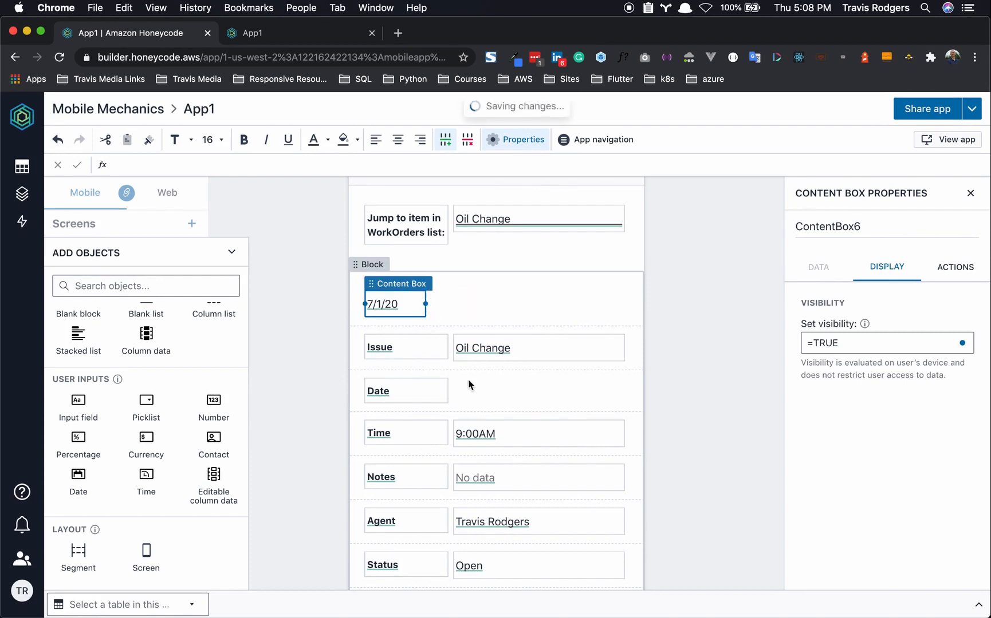
click(510, 436)
drag(494, 415, 400, 312)
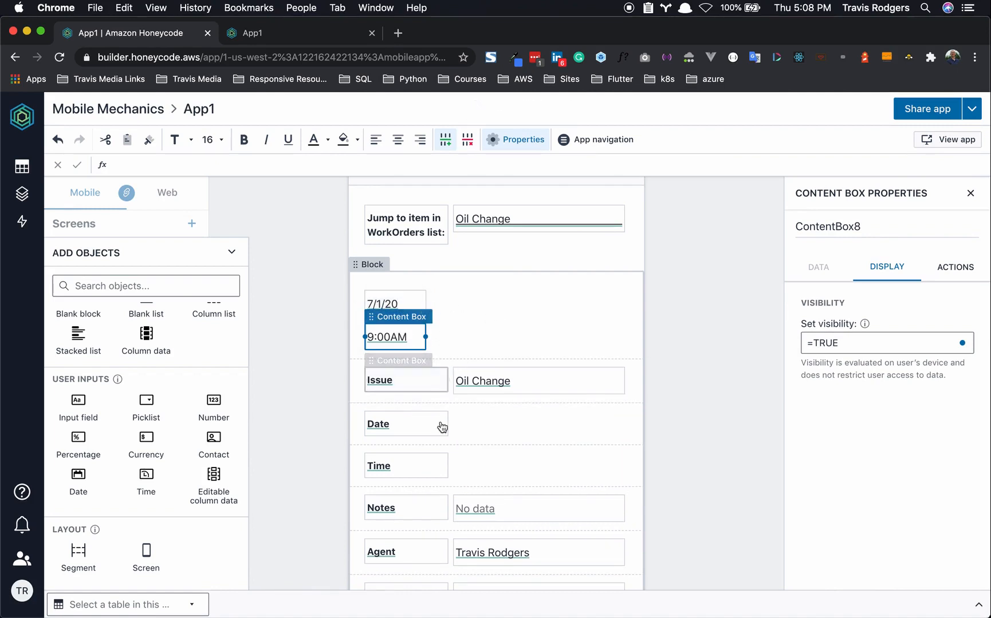
- Delete the empty Time and Date rows, then select the header date cell
click(476, 462)
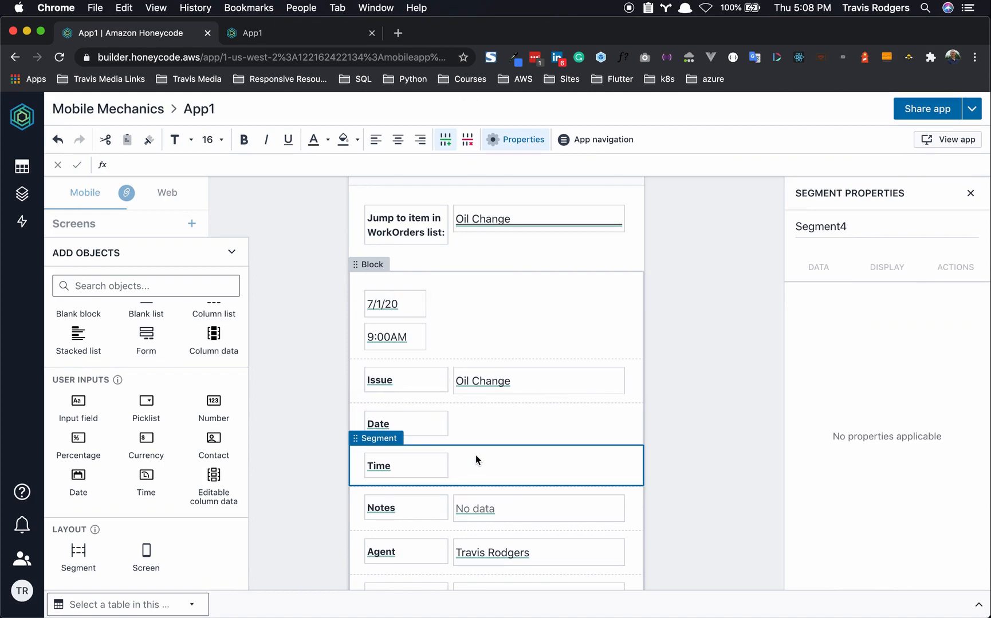
key(Delete)
click(485, 424)
key(Delete)
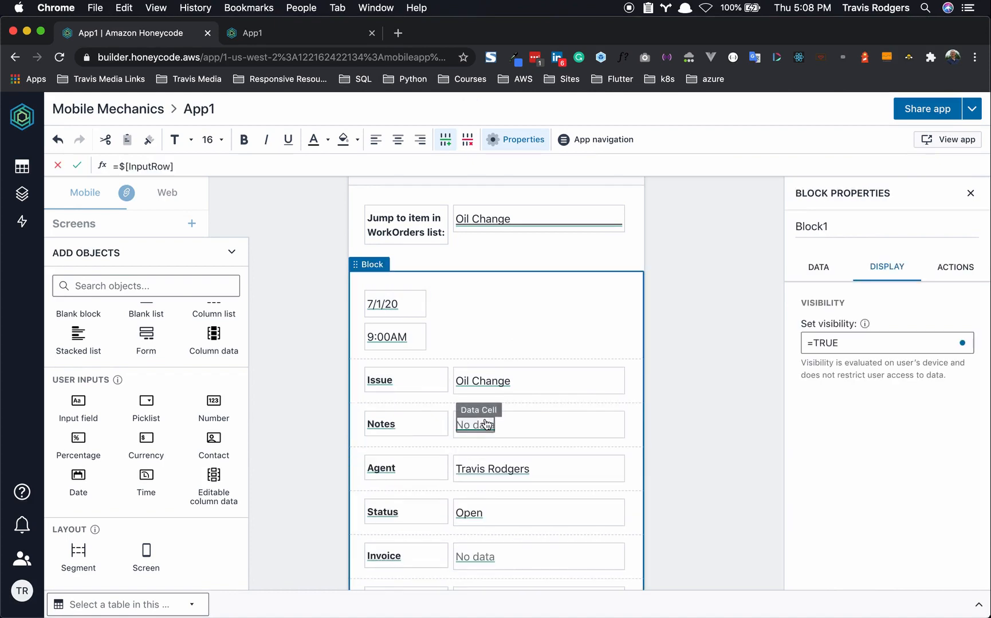
click(469, 322)
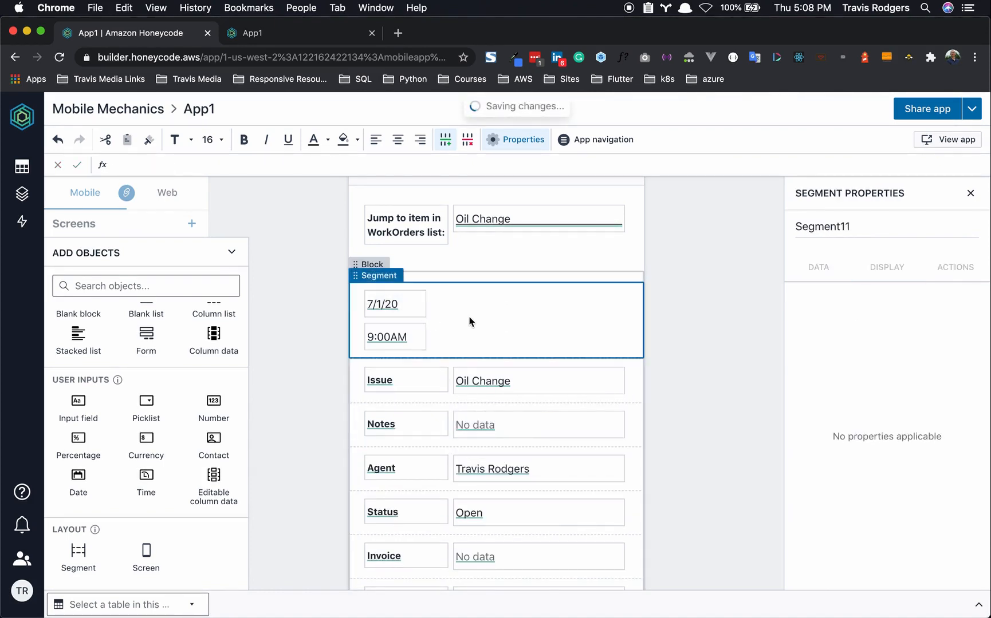
double_click(409, 313)
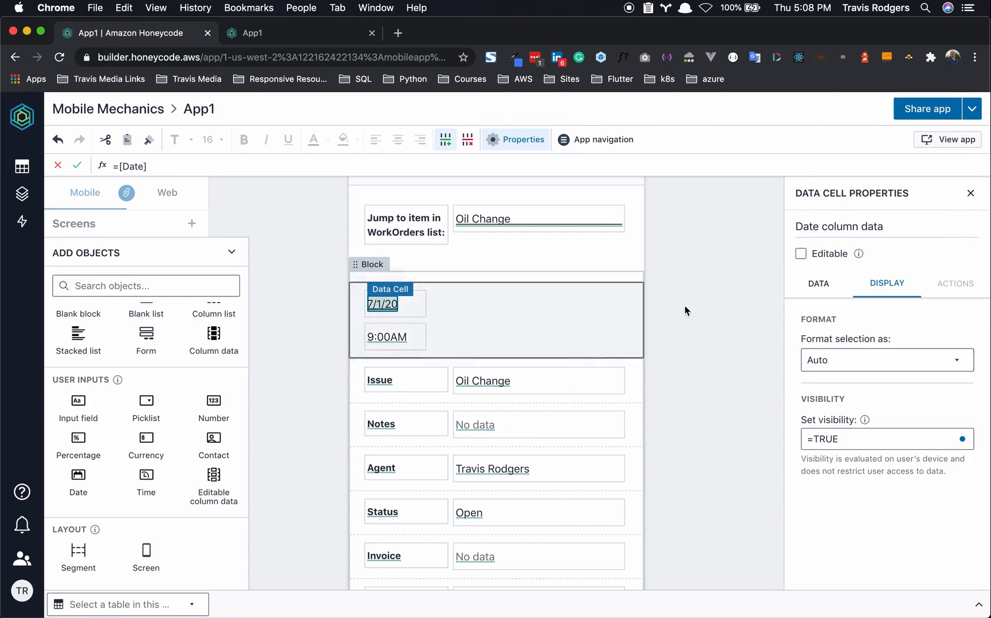
- Format the header date as a Date in 'January 2, 2017' style and check it in the app
click(839, 359)
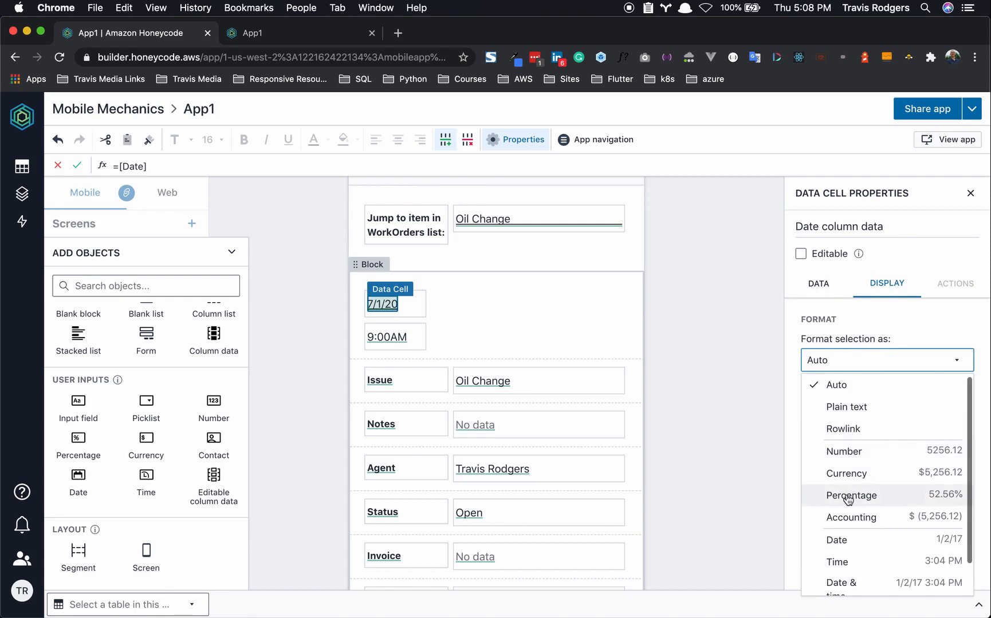
click(841, 541)
click(854, 410)
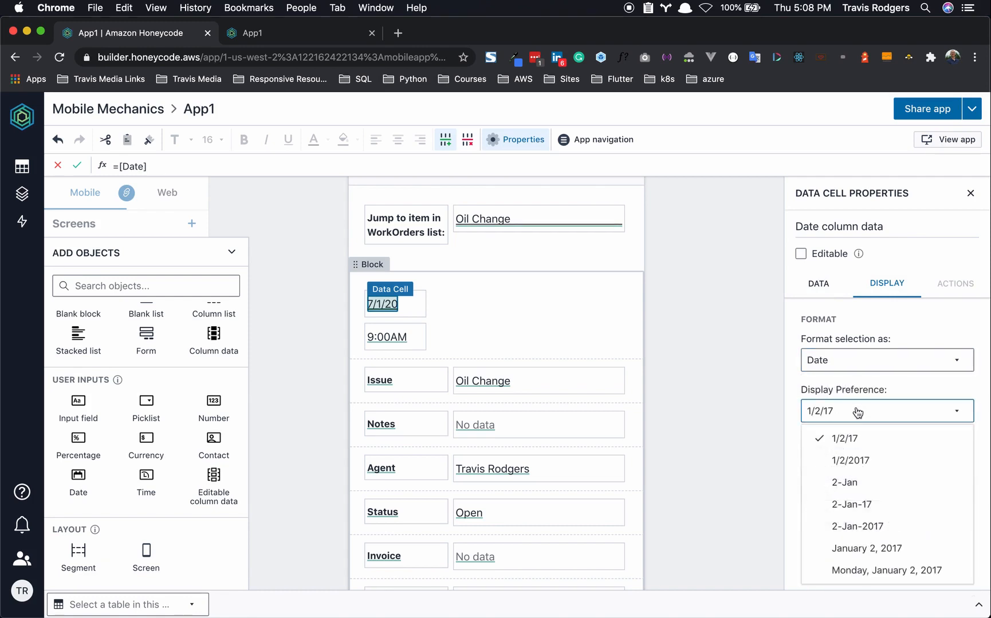
click(861, 546)
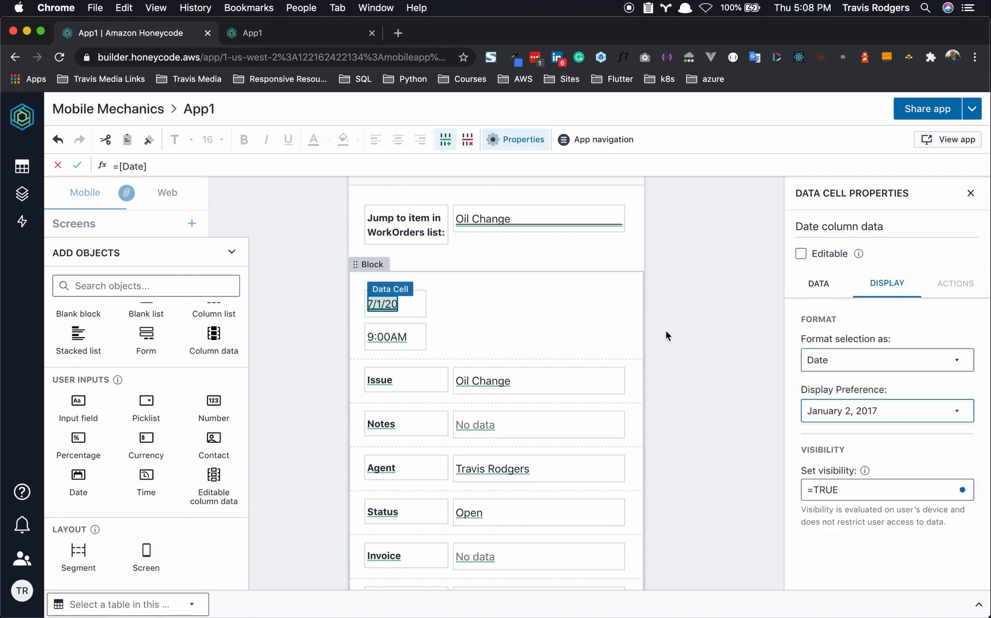
click(600, 315)
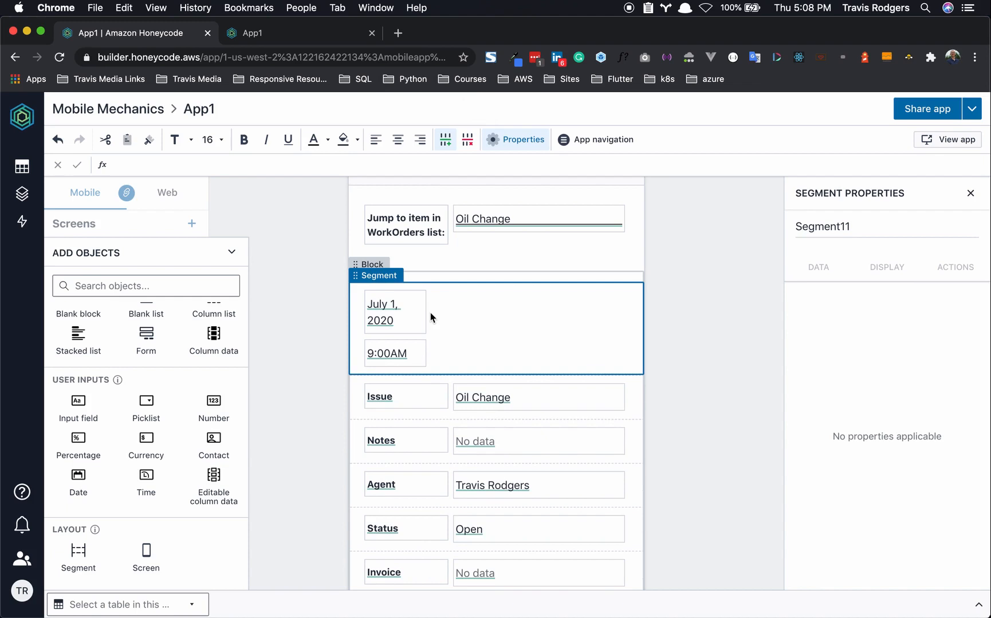
click(301, 41)
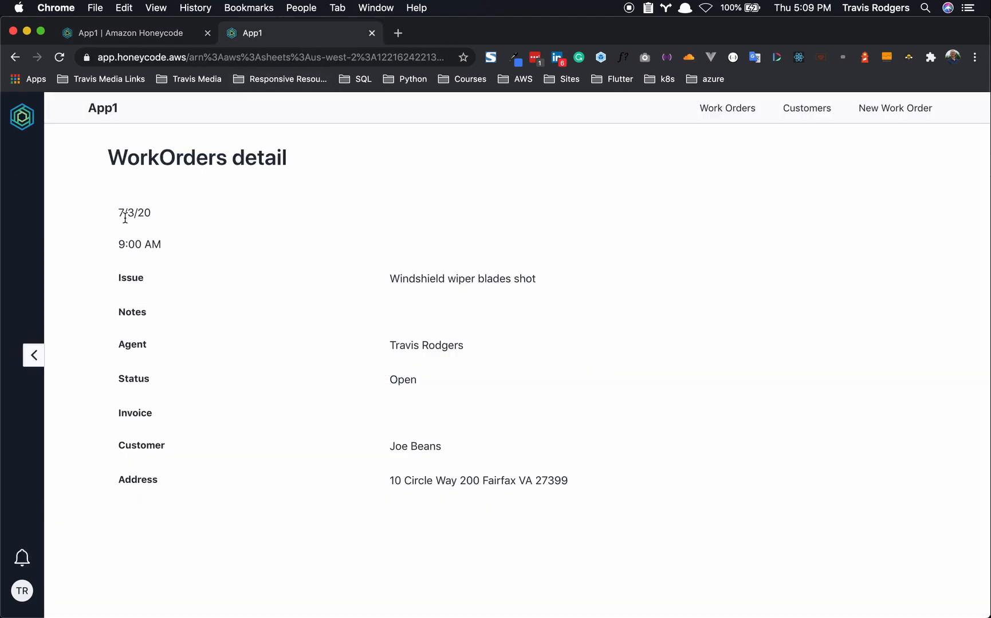
- Give the header date box a dark grey fill with white text
click(152, 33)
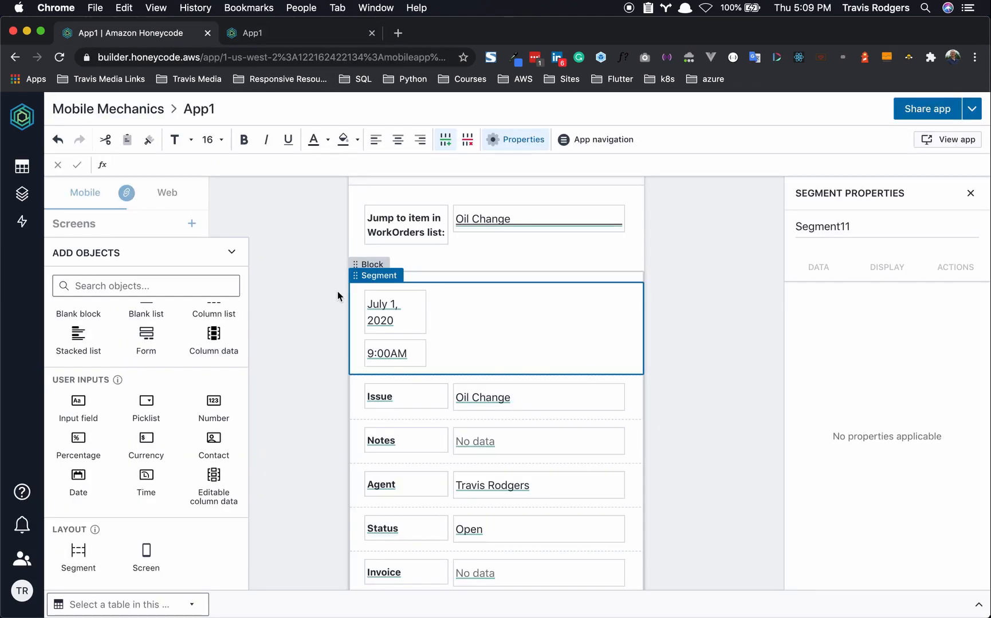
click(422, 299)
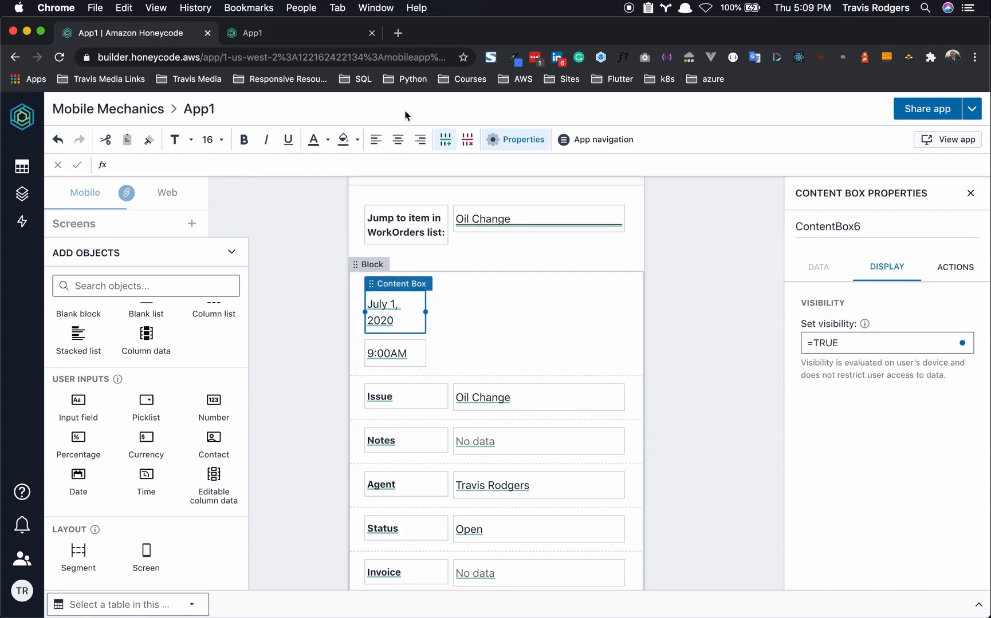
click(357, 141)
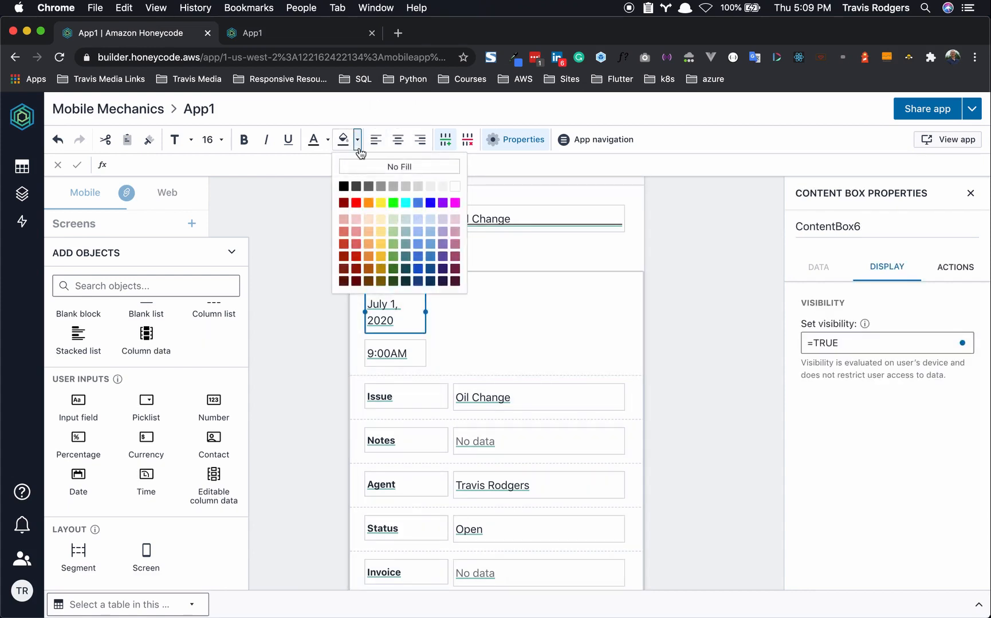
click(368, 187)
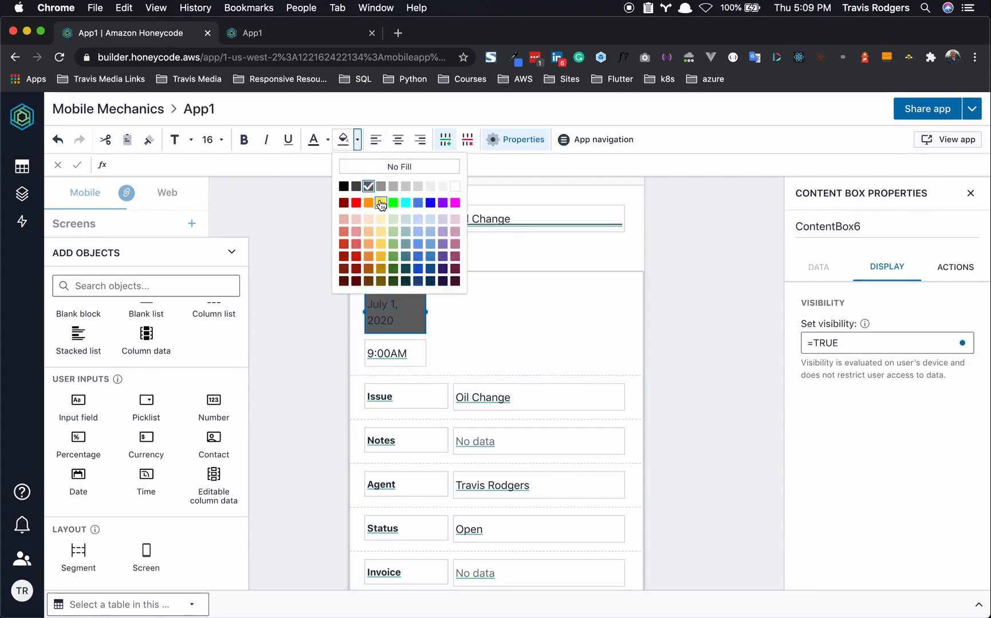
click(327, 140)
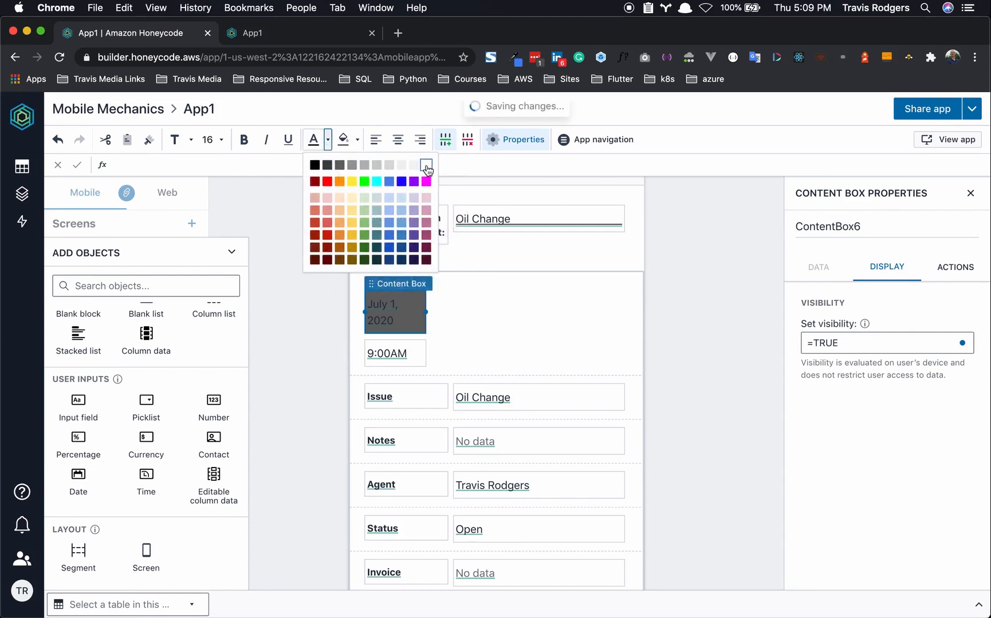
click(427, 167)
- Give the 9:00AM time box a light grey fill and check the header in the running app
click(420, 353)
click(358, 140)
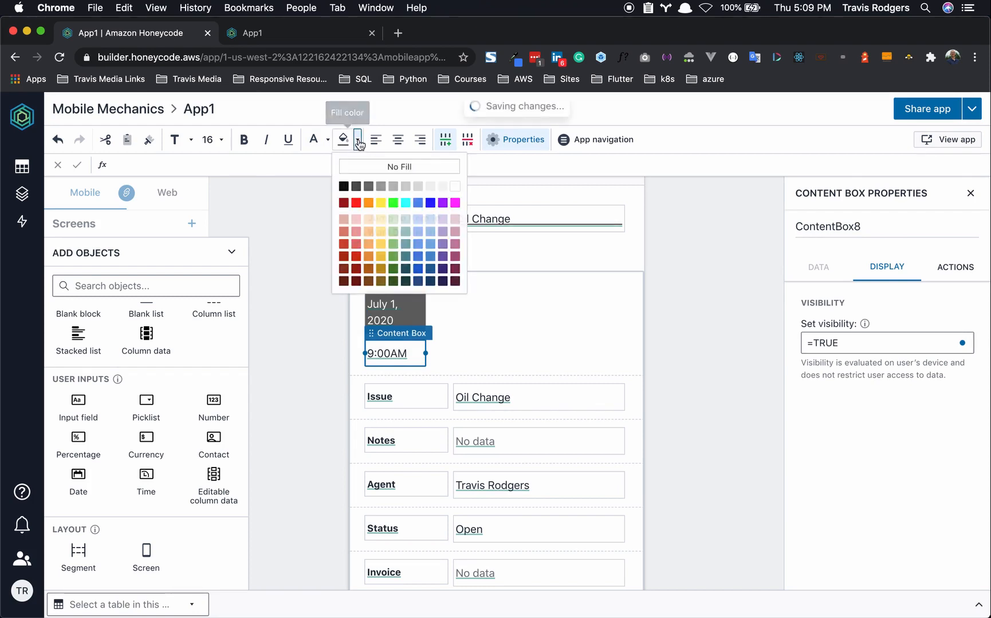
click(430, 187)
click(326, 323)
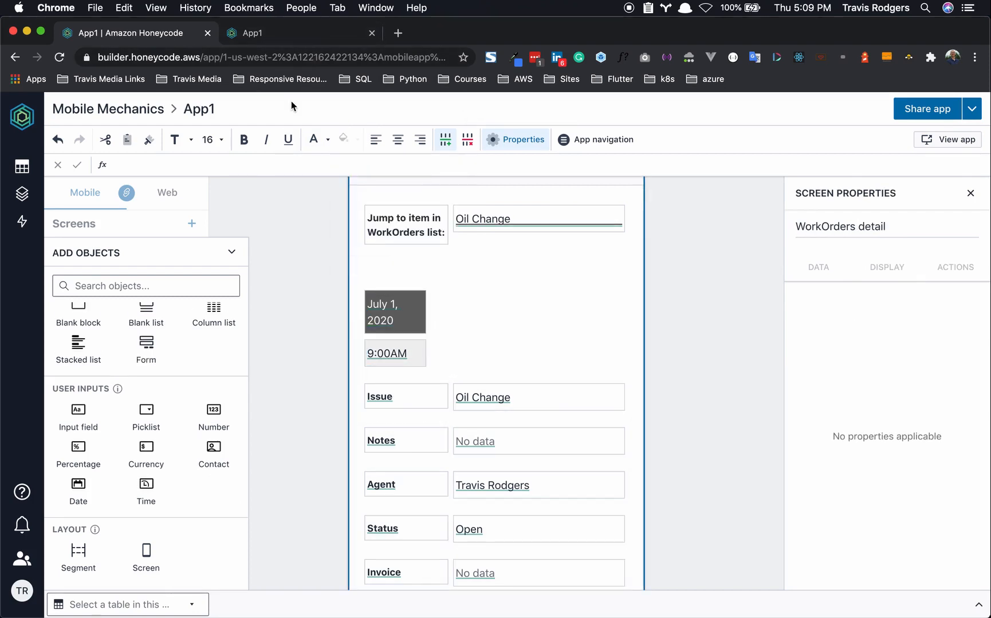
click(303, 33)
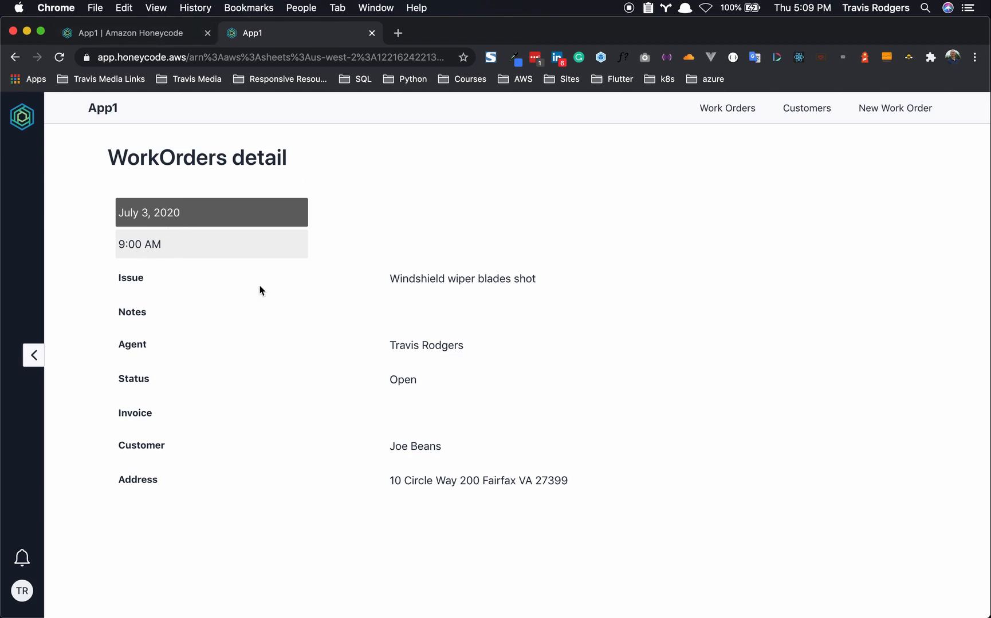
click(145, 26)
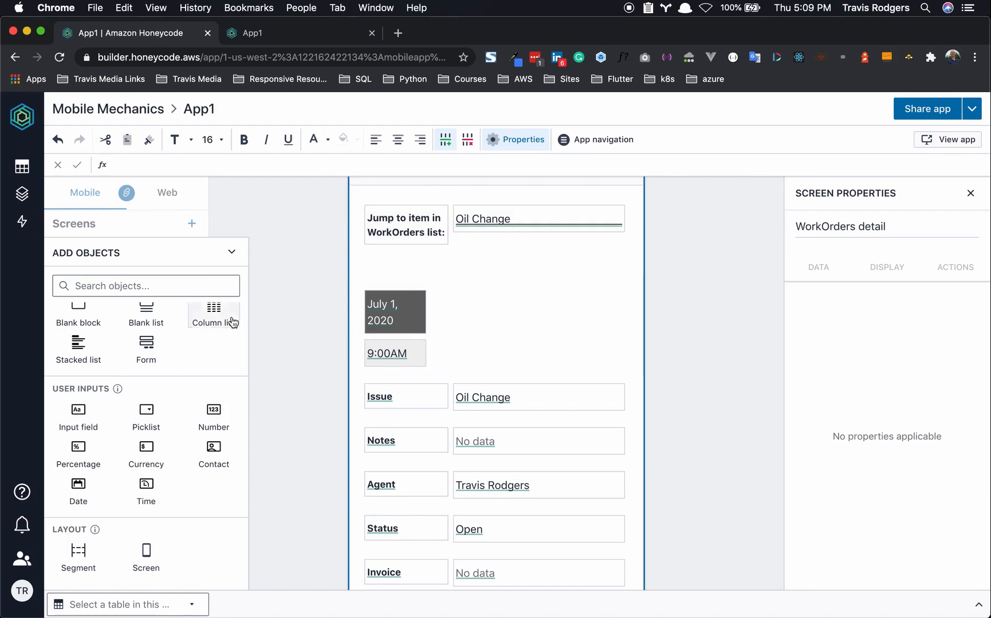
- Add a button on the right side of the date and time header labelled Edit
click(487, 293)
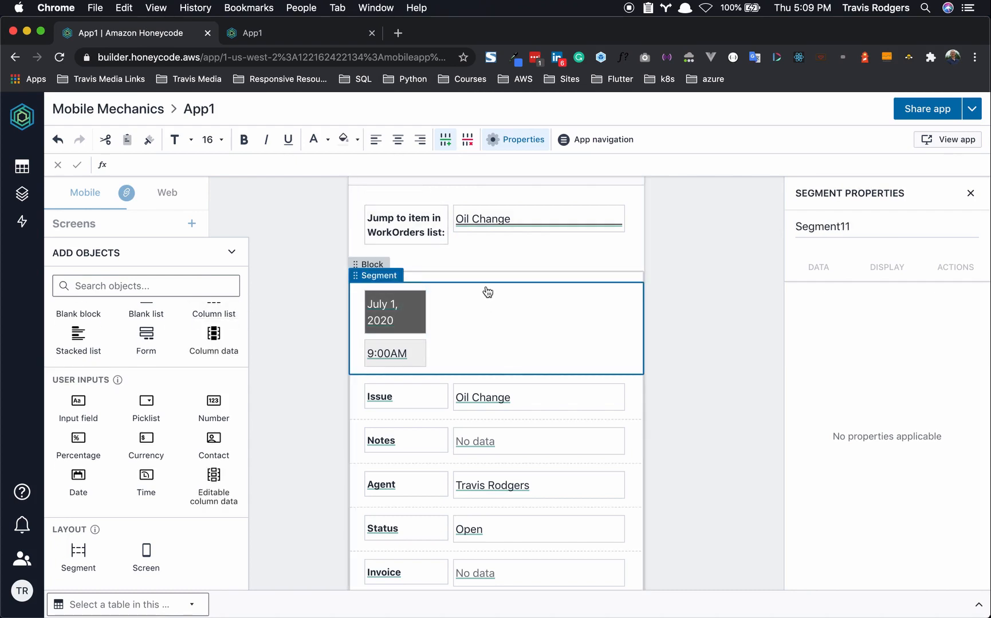
scroll(78, 370, up, 3)
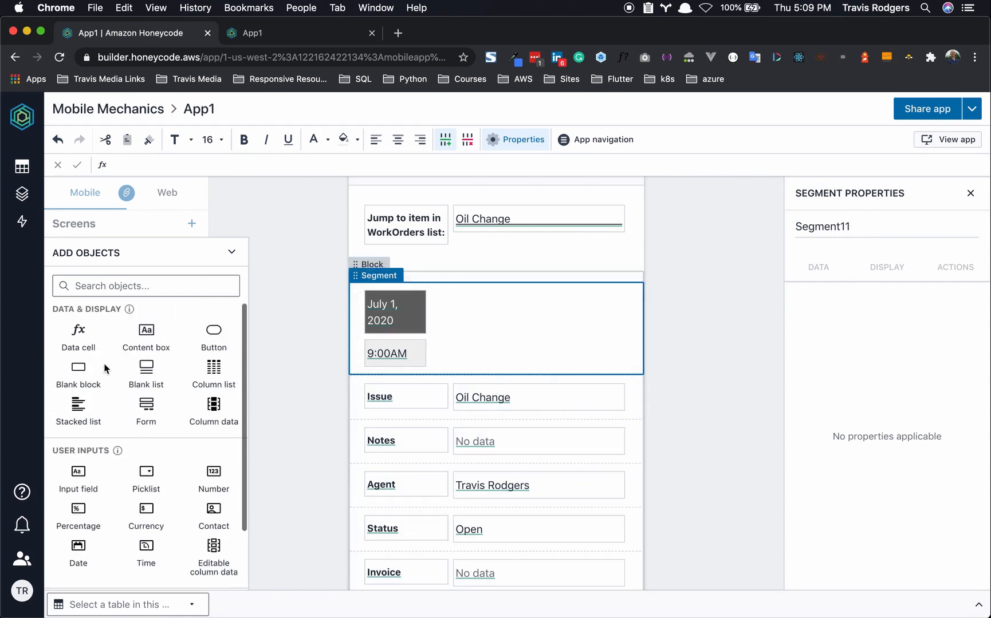
click(213, 332)
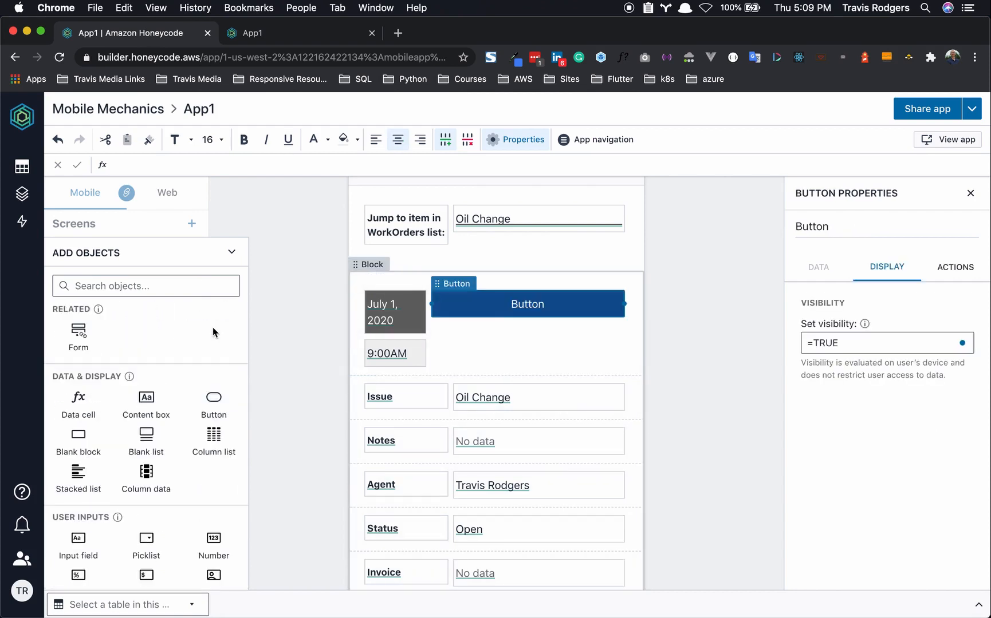
drag(432, 303, 586, 302)
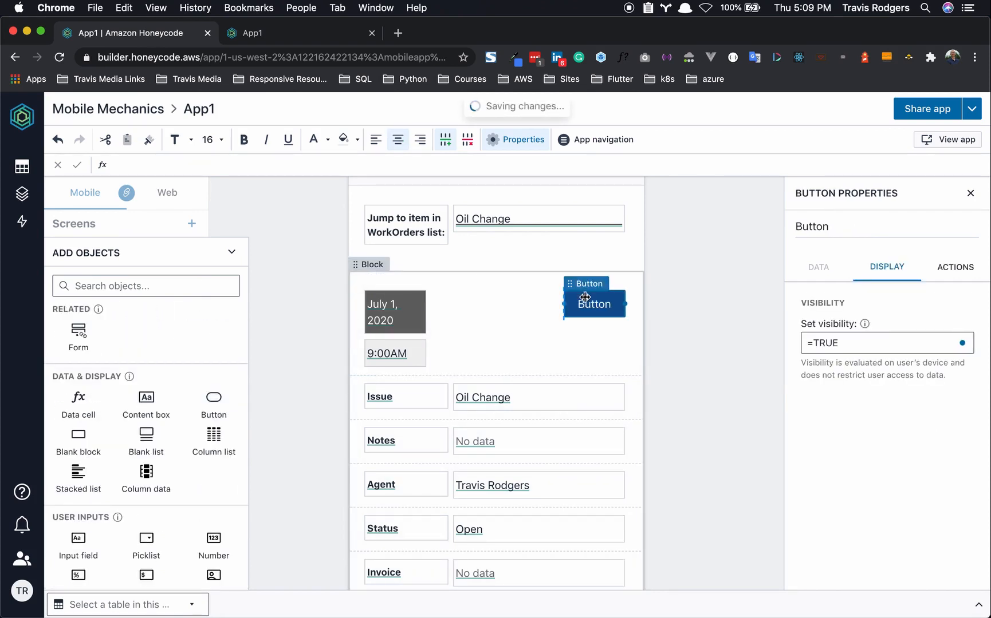
click(600, 305)
double_click(600, 305)
text(Edit)
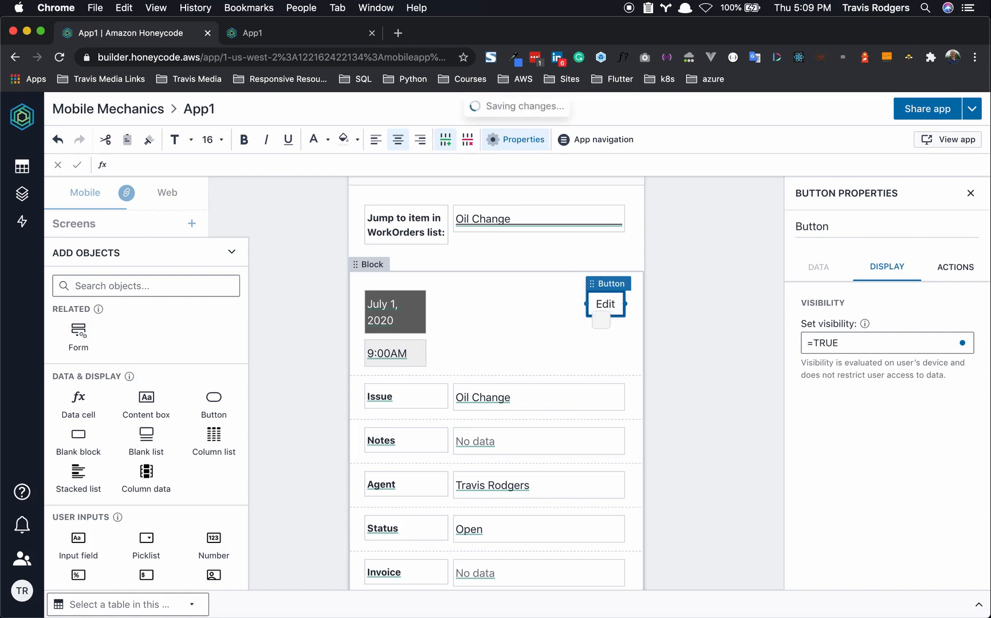
- Set the Edit button's text size to 12
click(357, 140)
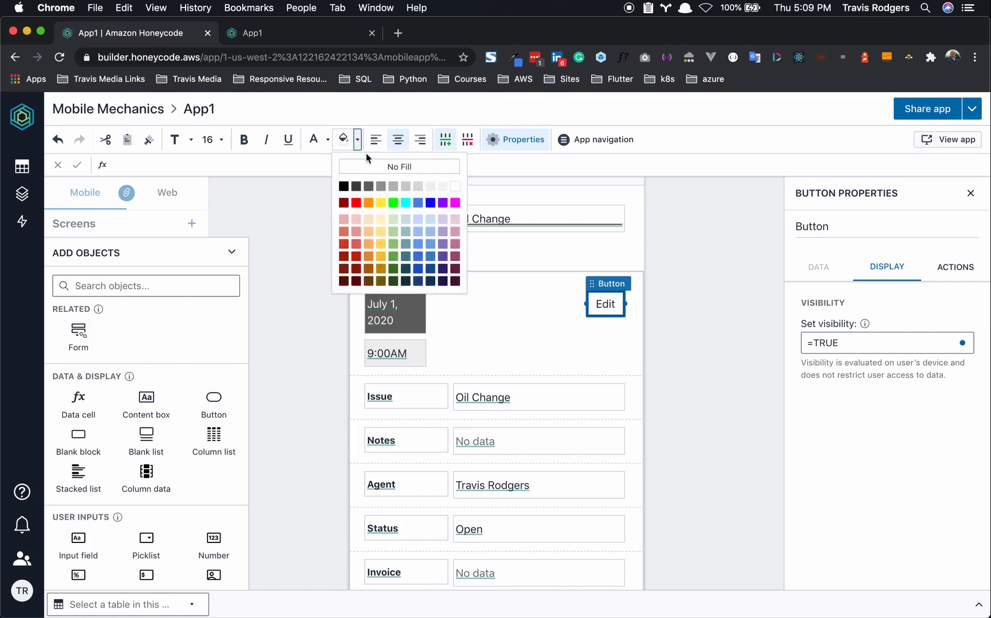
click(329, 140)
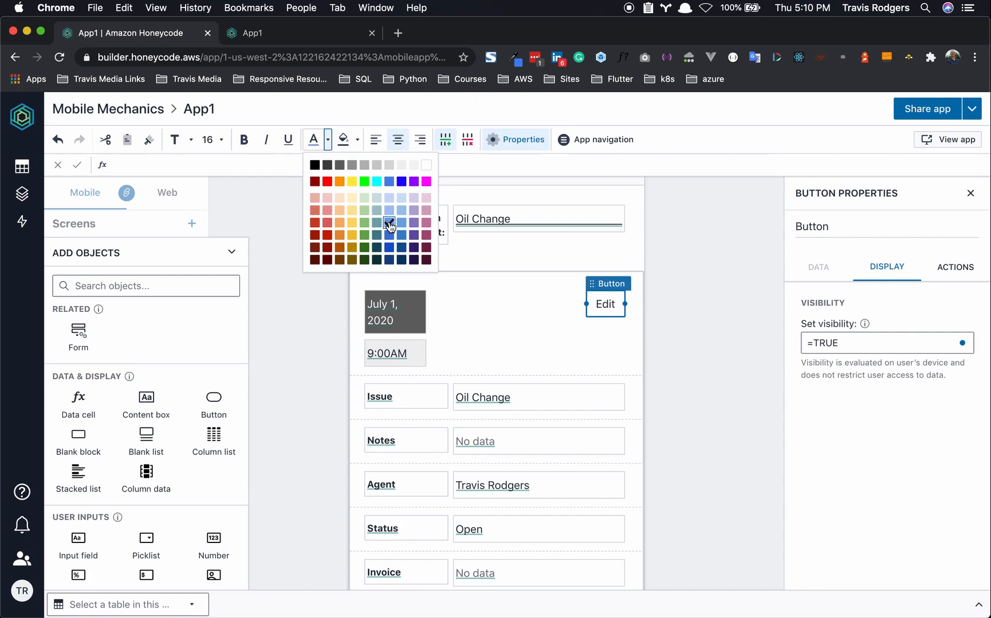
click(213, 140)
click(235, 252)
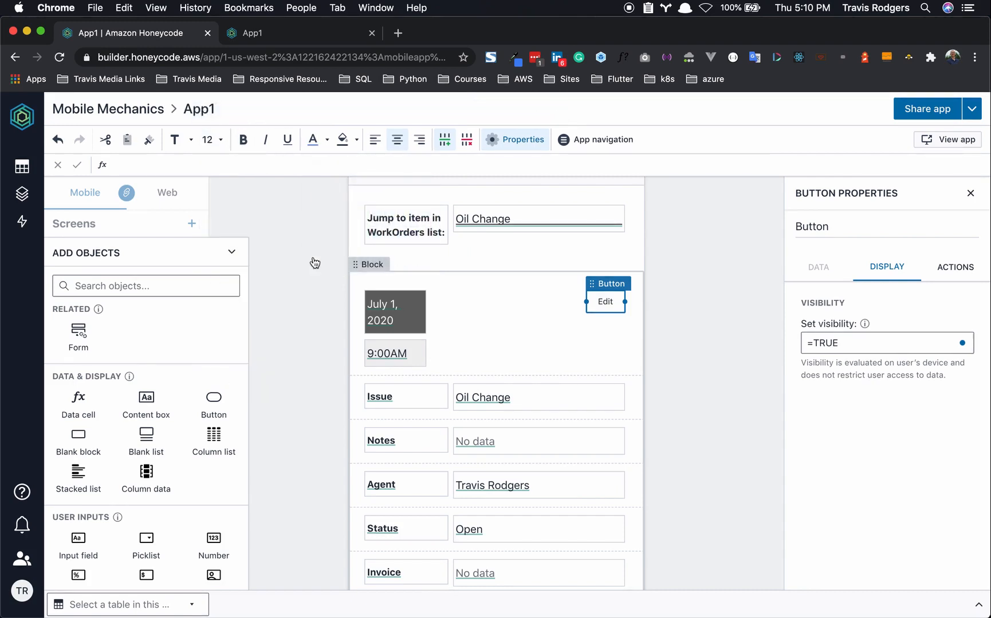
click(665, 322)
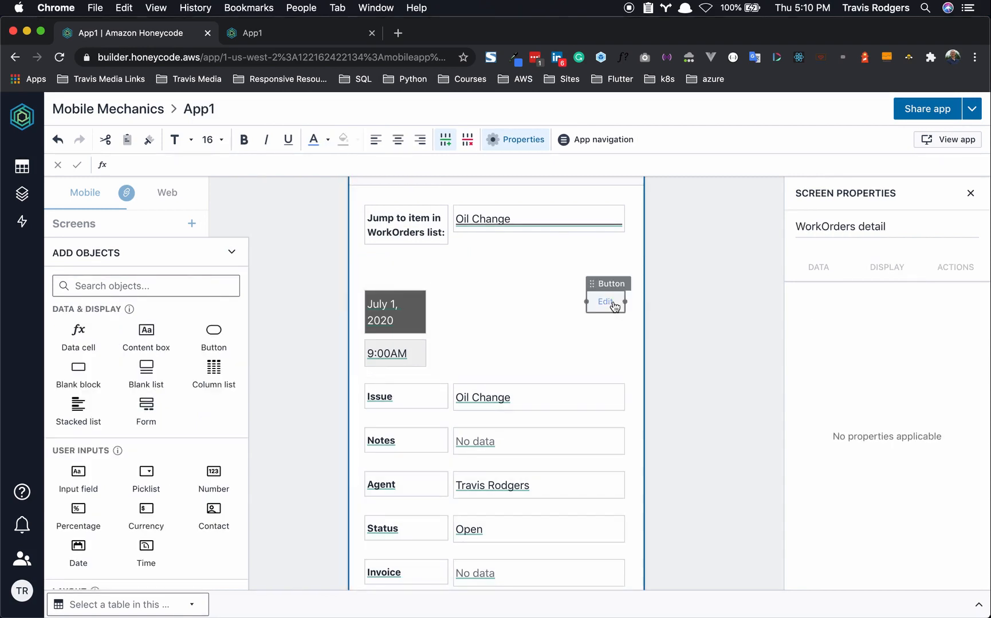
click(612, 304)
click(677, 311)
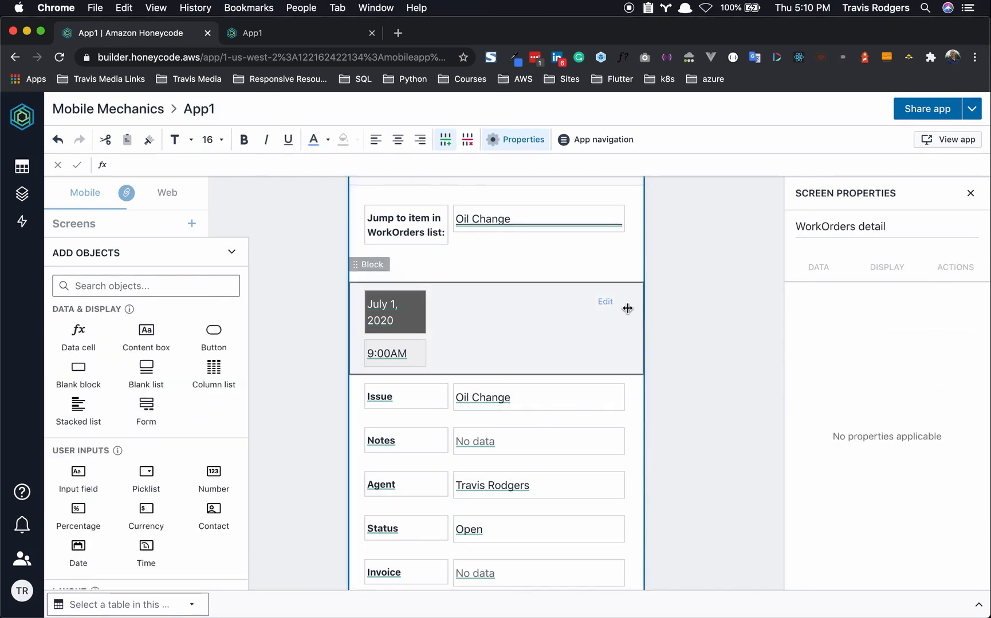
click(612, 307)
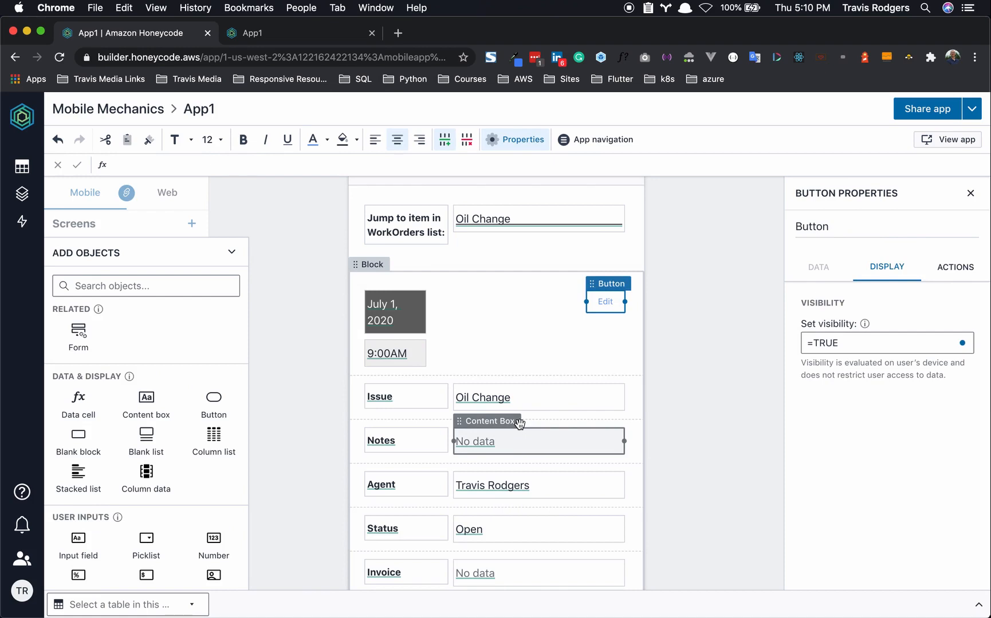
- Duplicate the Edit button and rename the copy below it to Done
click(614, 288)
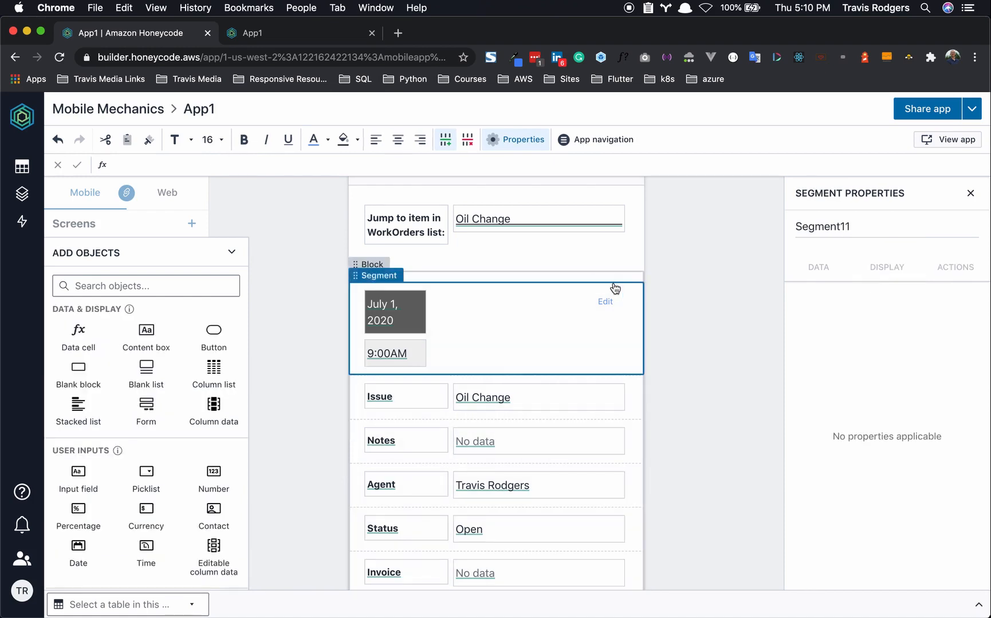
click(611, 304)
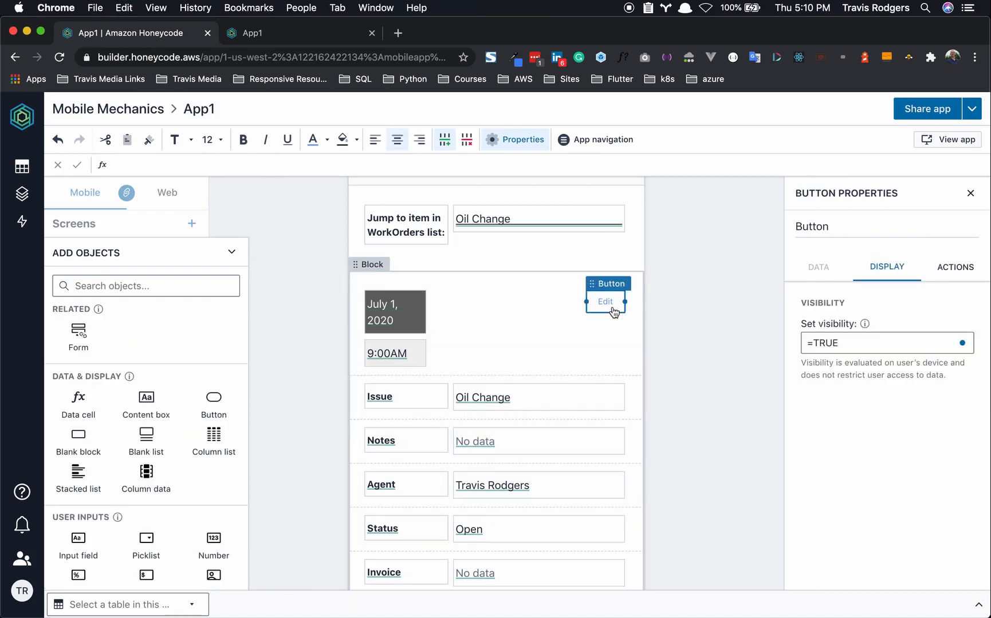
key(super+v)
click(613, 333)
double_click(612, 331)
text(Don)
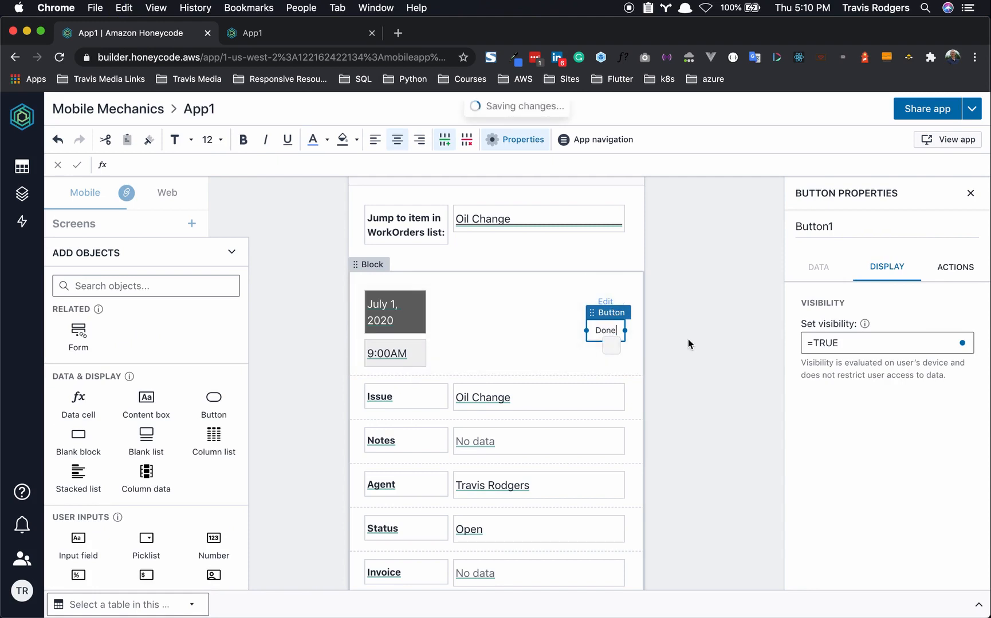
click(688, 340)
click(610, 330)
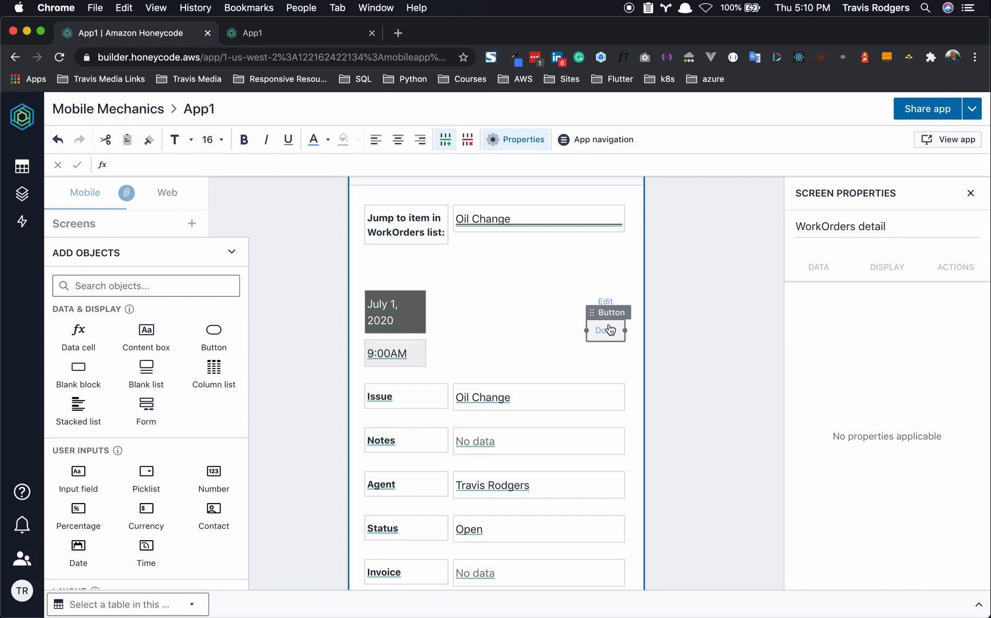
scroll(573, 343, up, 3)
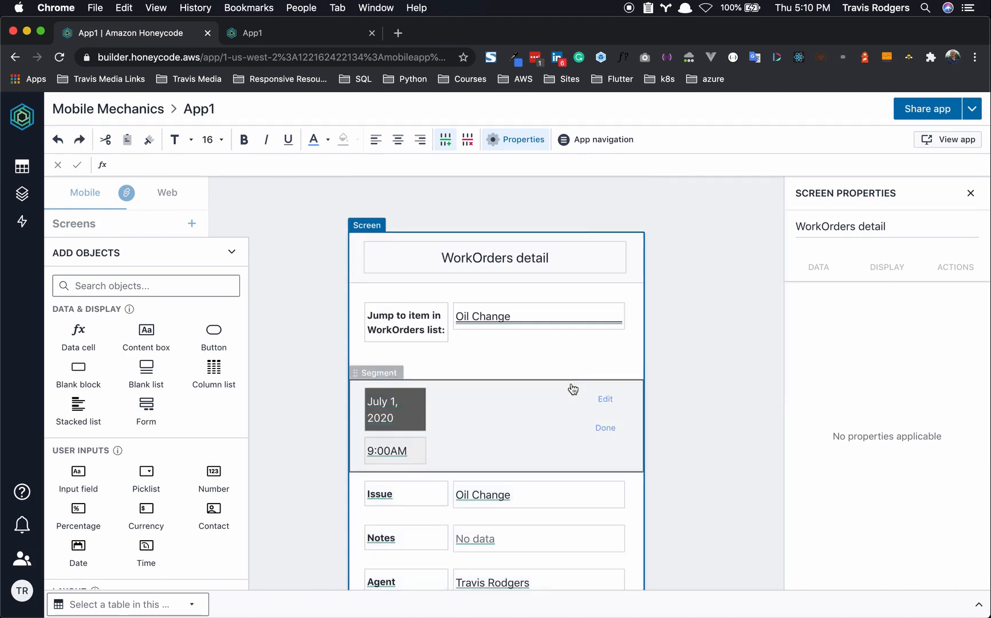
- Add a data cell to the date and time header and name it IsEdit
click(550, 409)
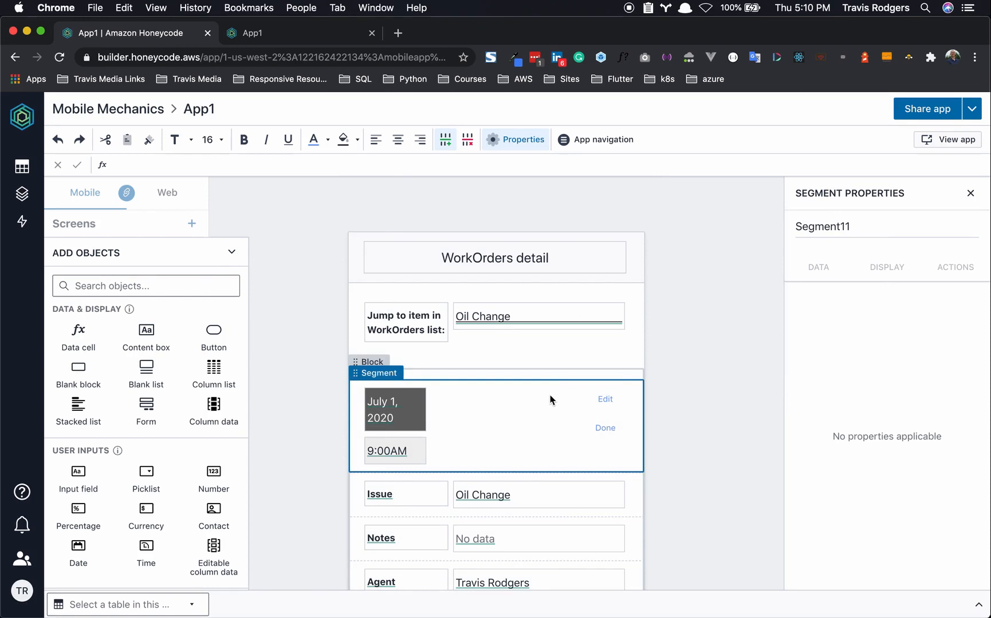
click(86, 335)
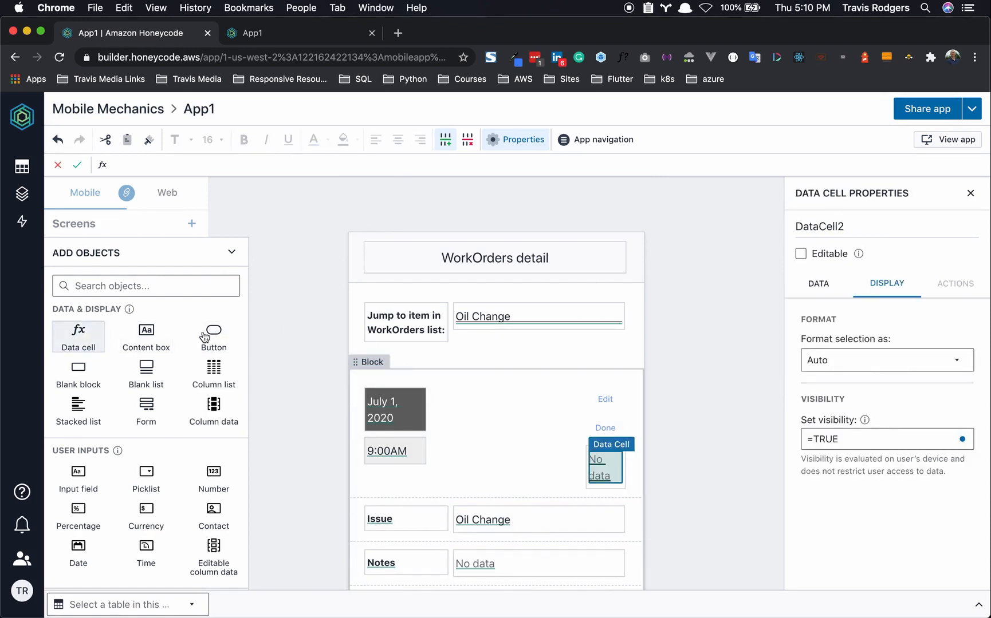
double_click(820, 221)
double_click(820, 220)
key(BackSpace)
text(IsEdit)
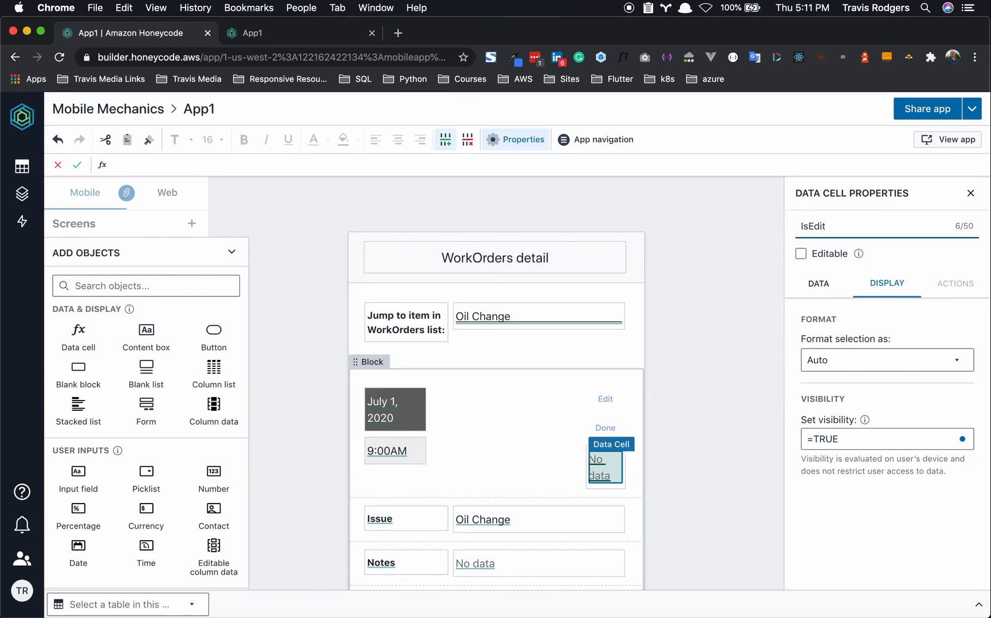
- Set the IsEdit cell's source to =FALSE and make it a variable
click(820, 284)
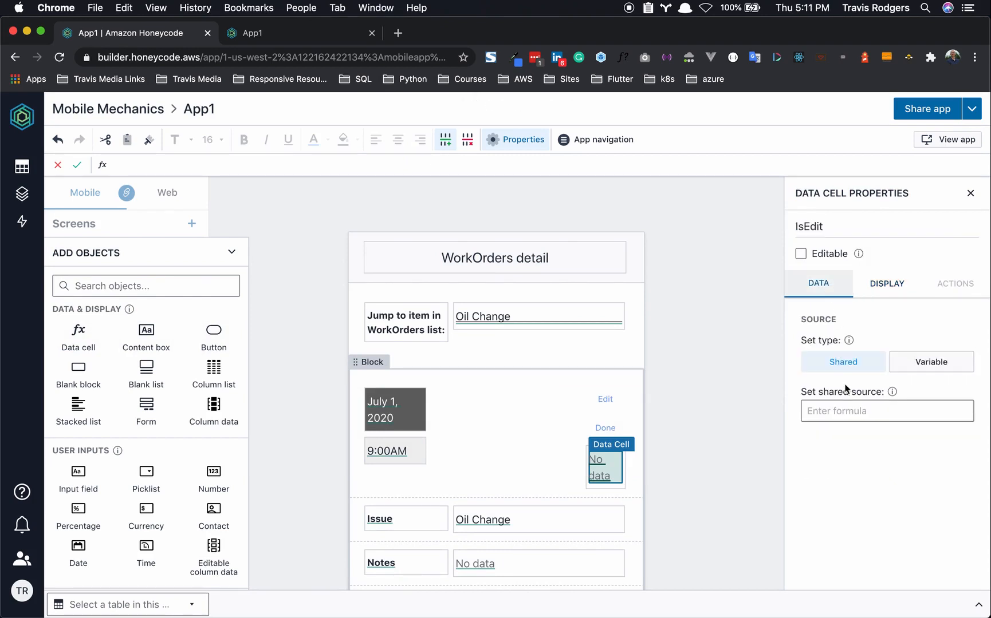
click(841, 409)
text(=FALSE)
key(Return)
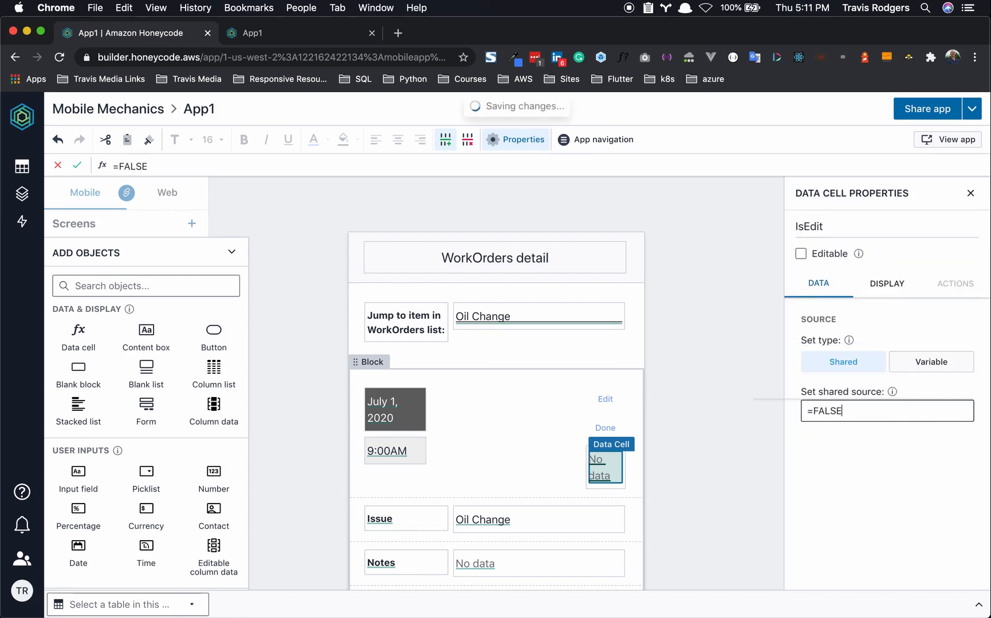
click(938, 366)
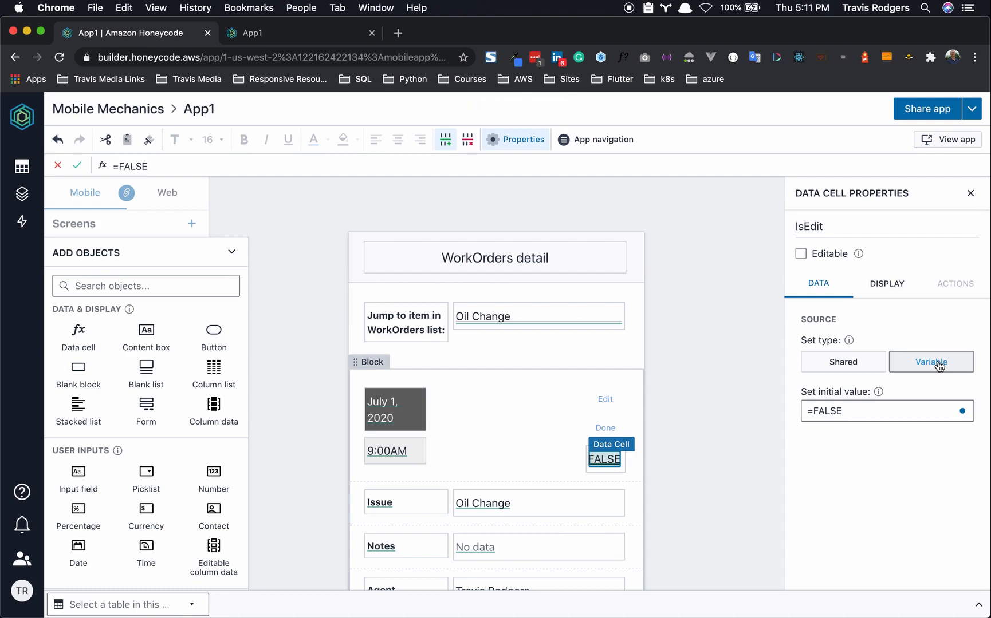
- Hide the IsEdit cell by setting its display visibility to =FALSE
click(885, 286)
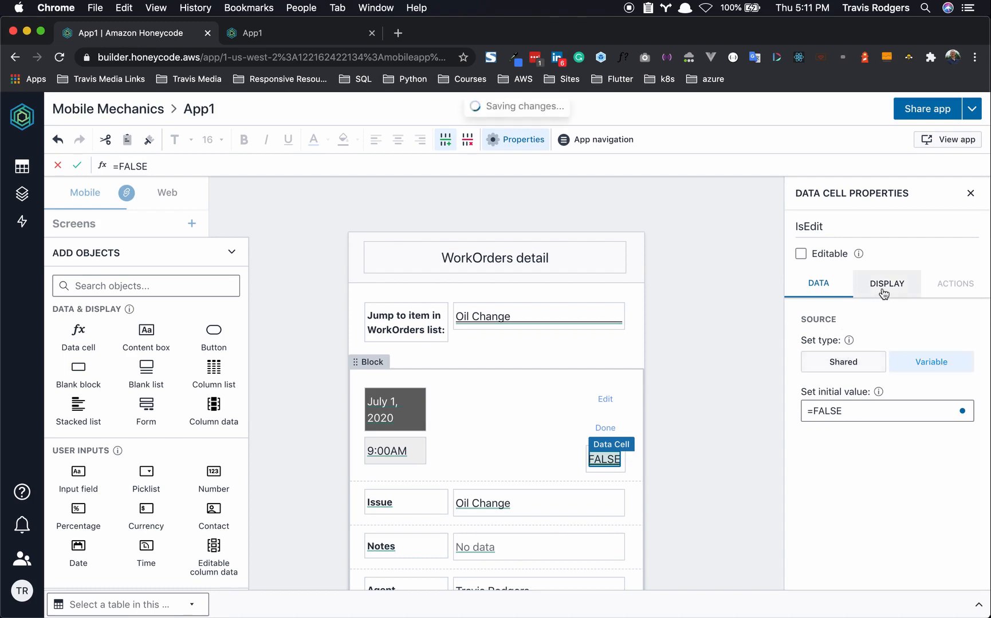
click(819, 439)
key(ctrl+a)
text(=FA)
click(843, 419)
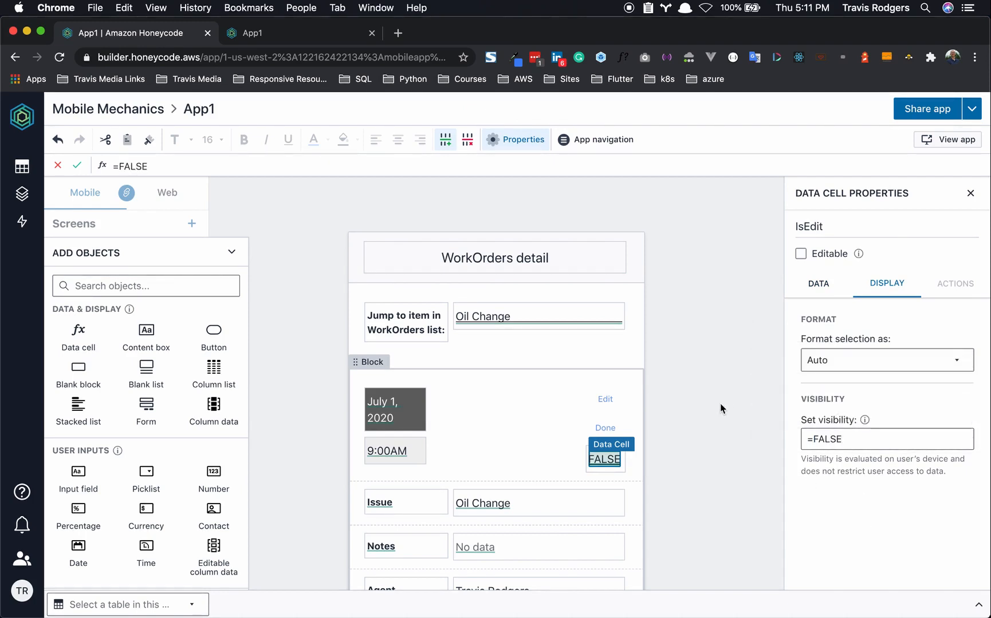
click(719, 429)
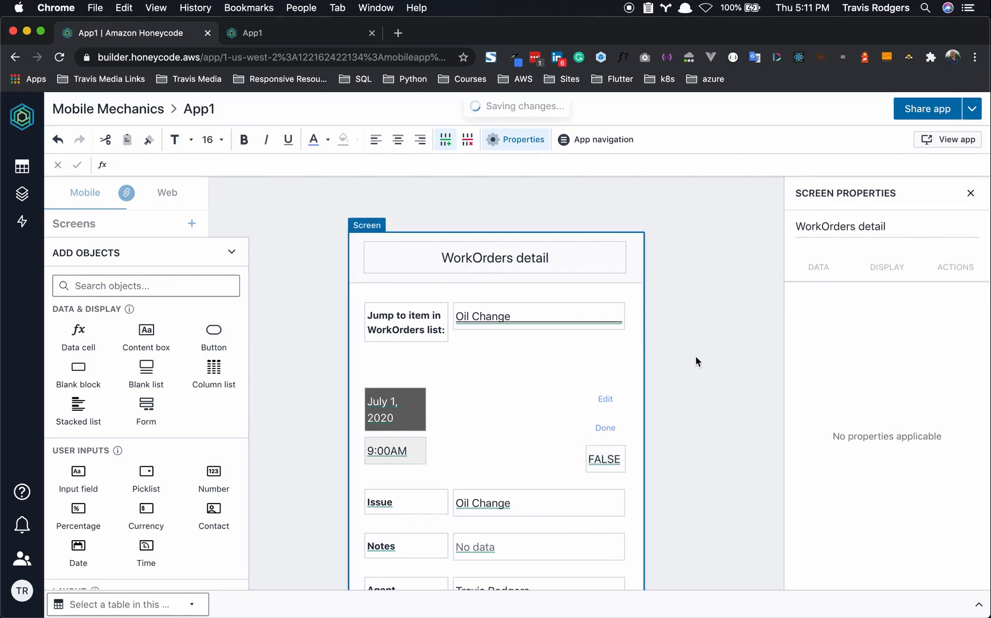
click(324, 38)
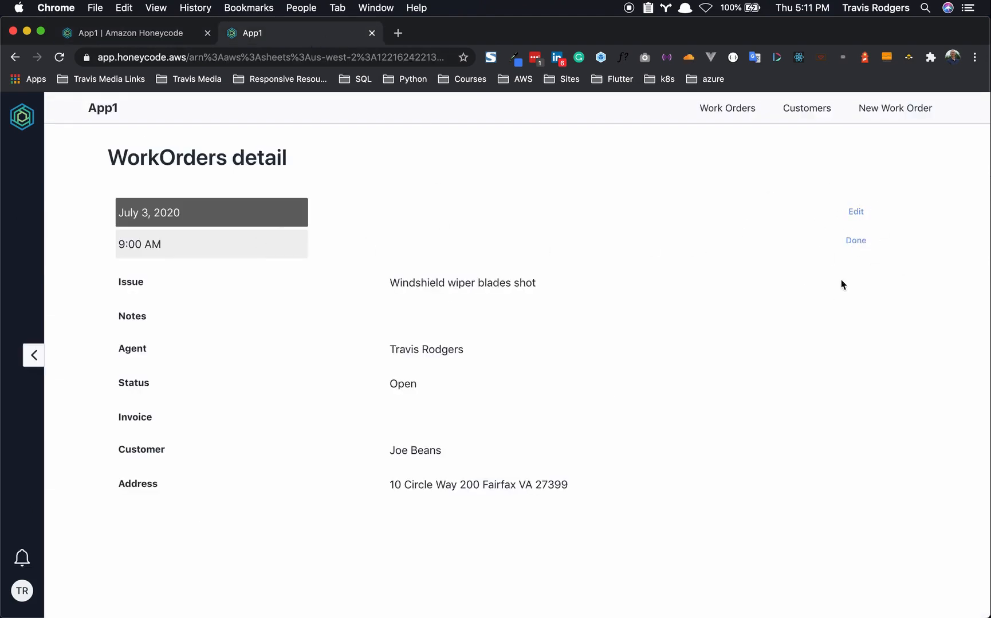
click(162, 41)
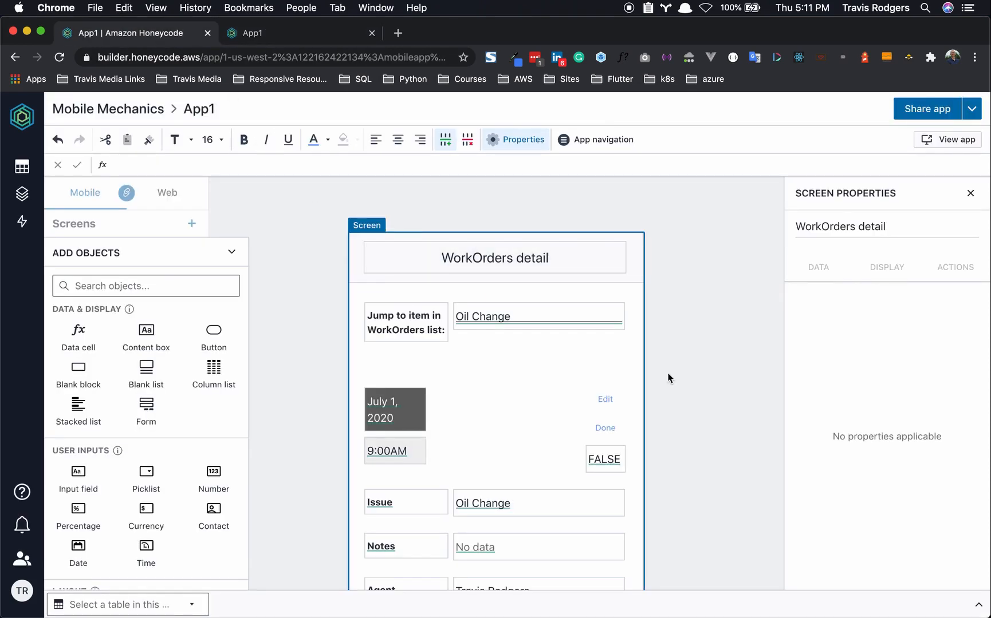
click(323, 41)
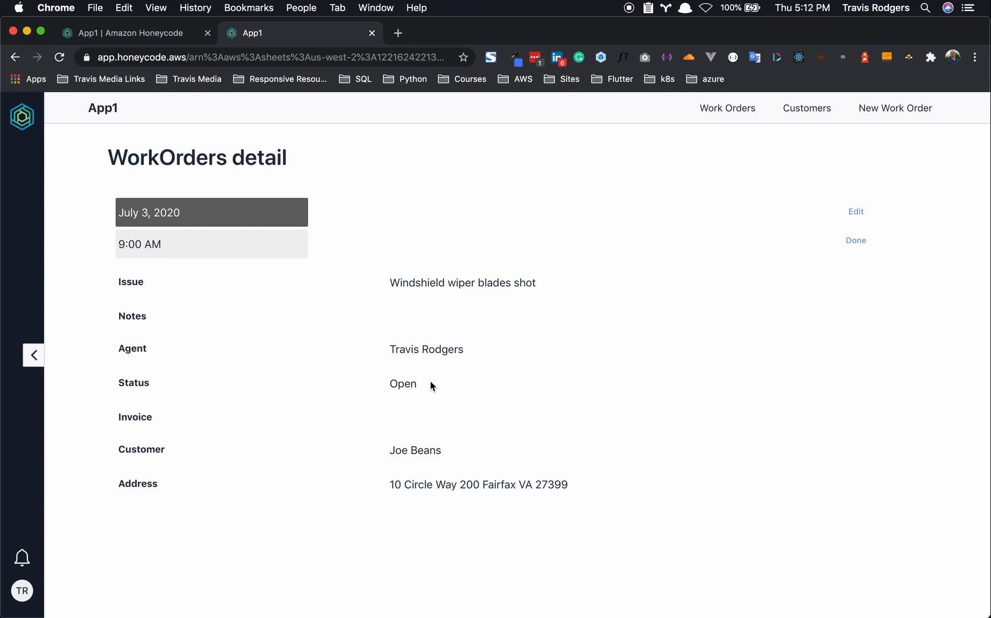
- Duplicate the July 1, 2020 date box and the 9:00AM time box in the header
click(155, 40)
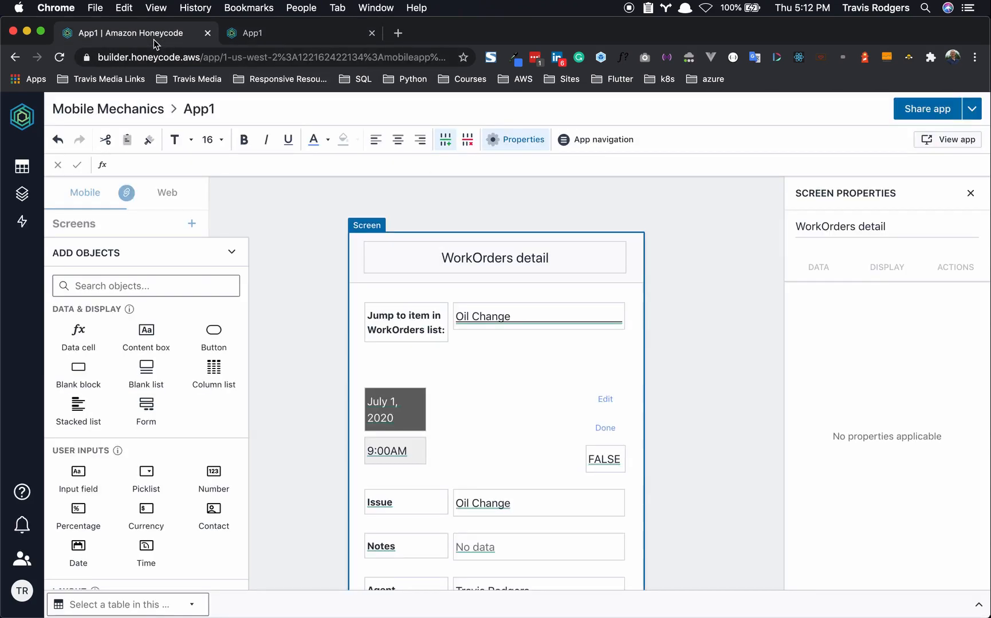
click(422, 396)
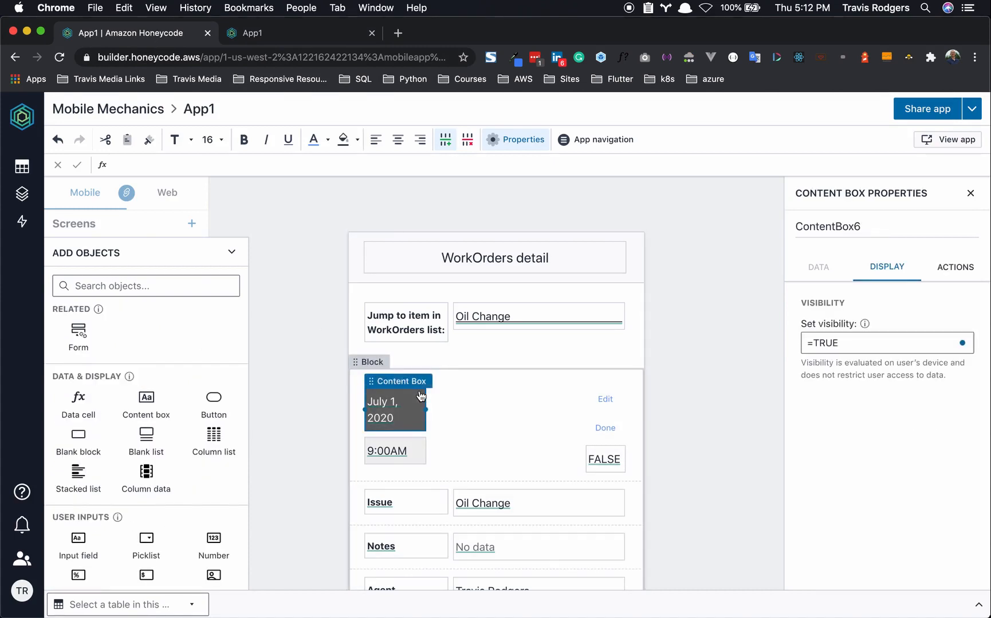
key(super+v)
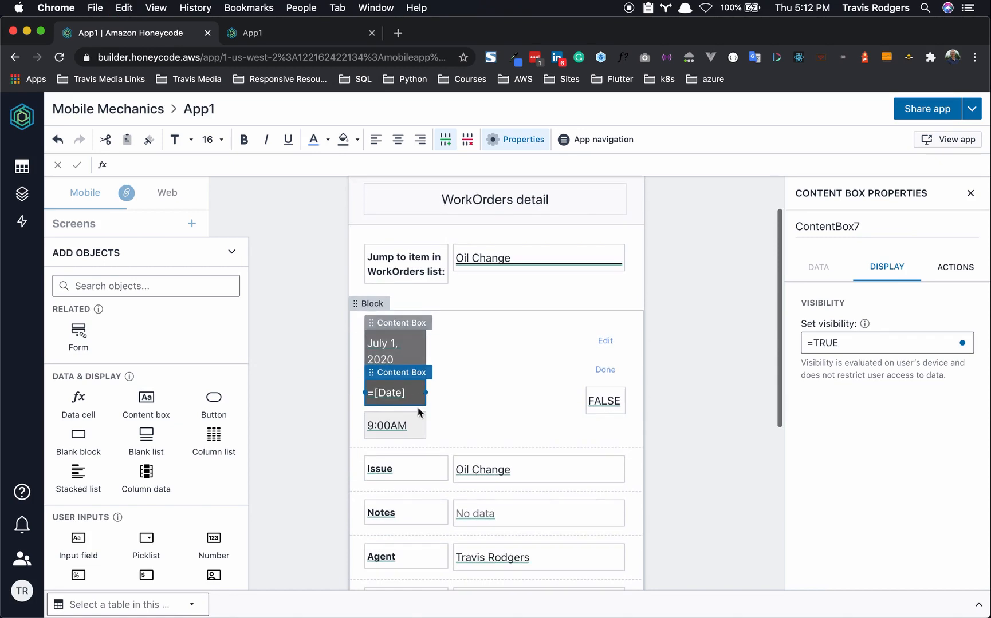
click(418, 423)
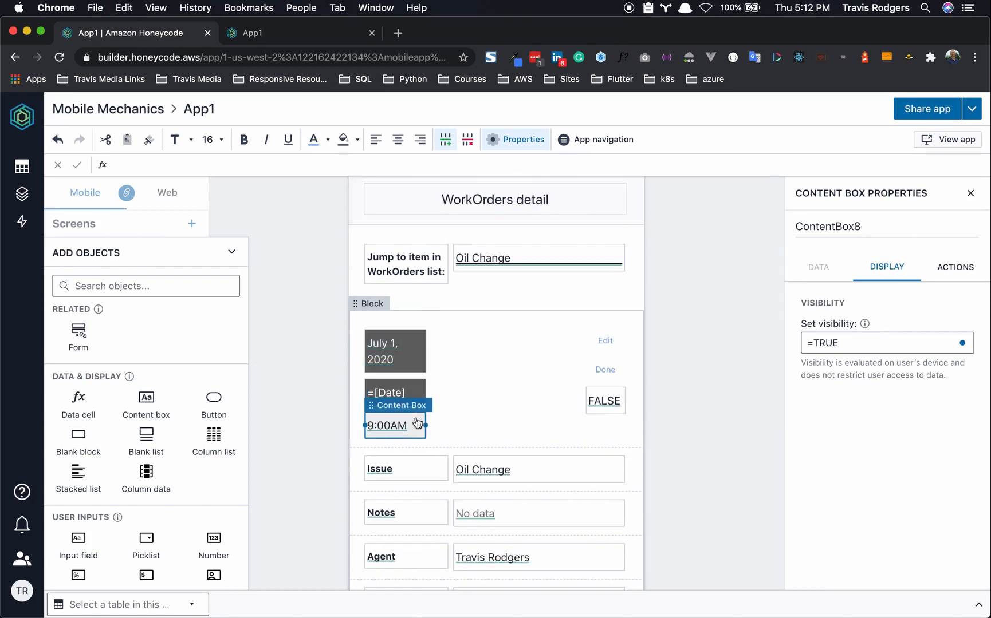
key(super+v)
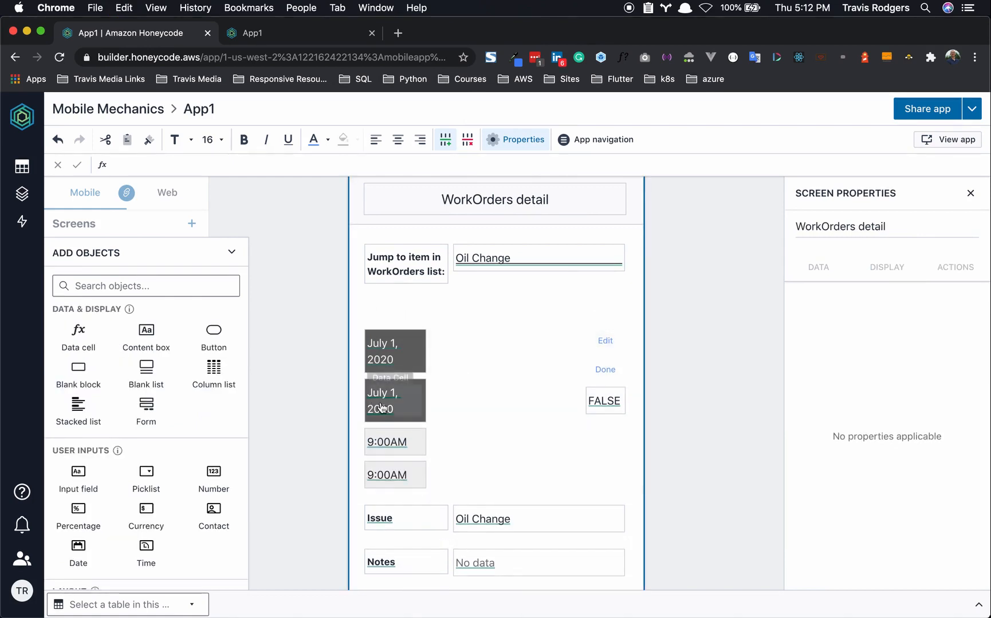
- Mark the duplicated date and time data cells as Editable
click(423, 385)
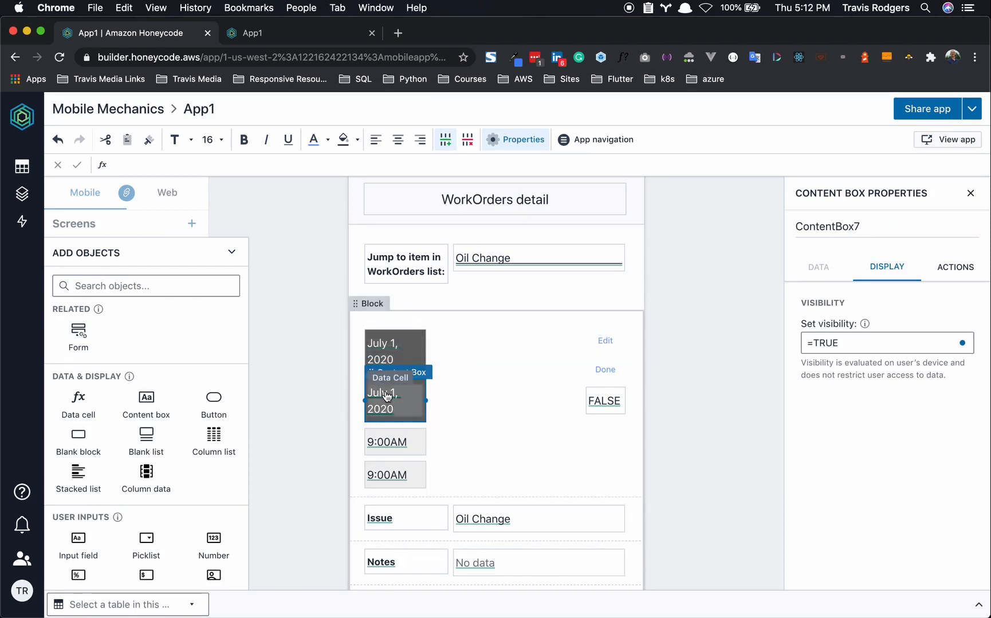
click(387, 396)
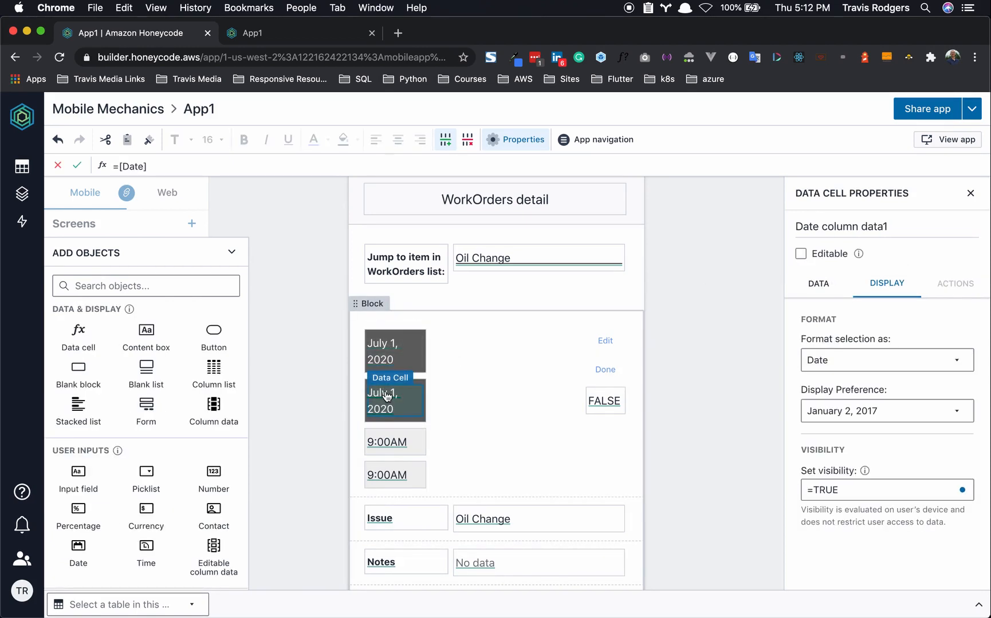
click(801, 255)
click(387, 476)
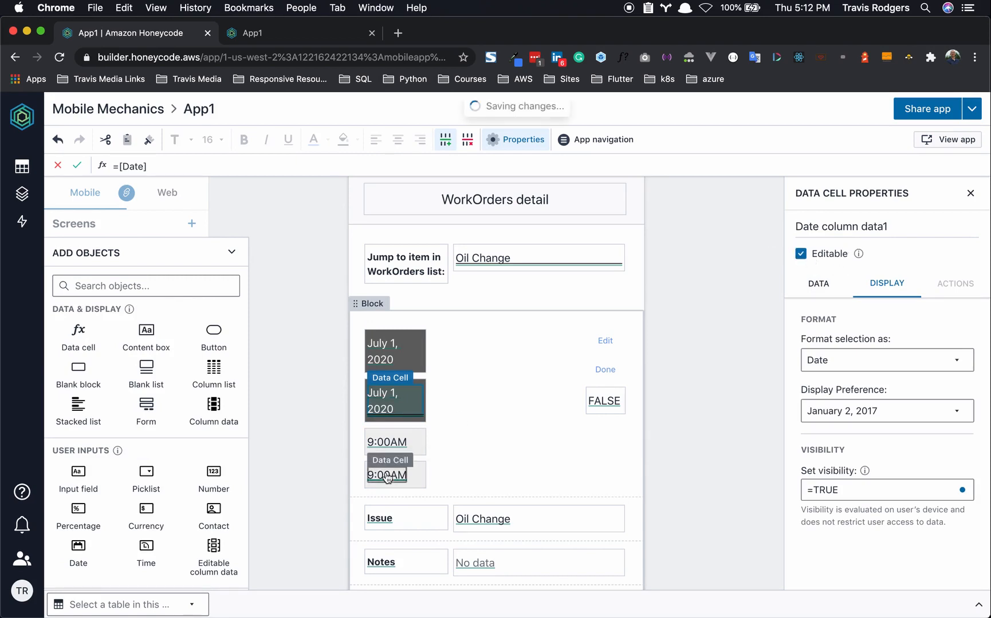
click(802, 254)
click(690, 405)
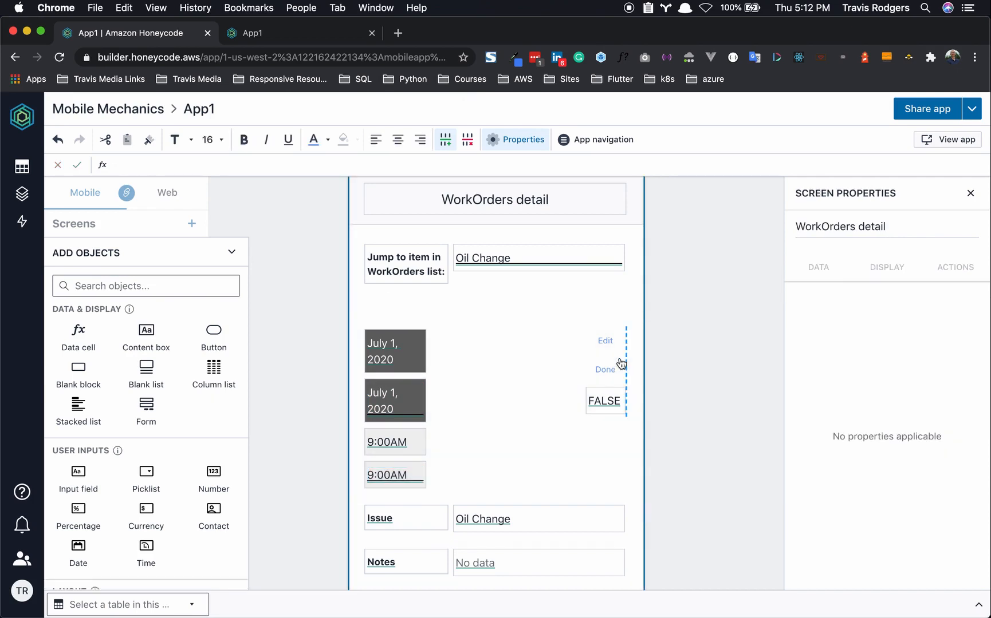
click(604, 343)
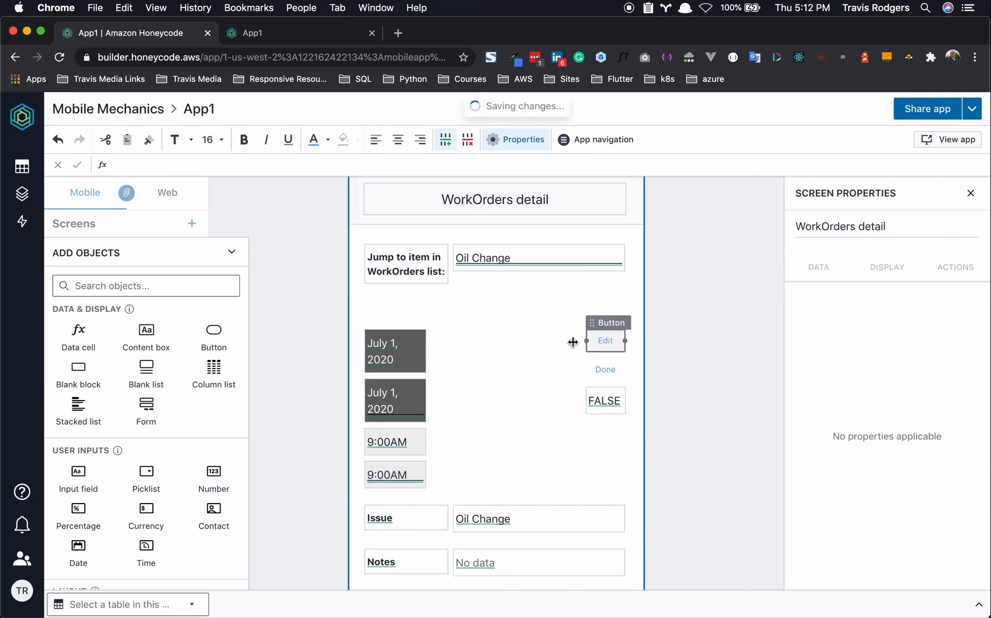
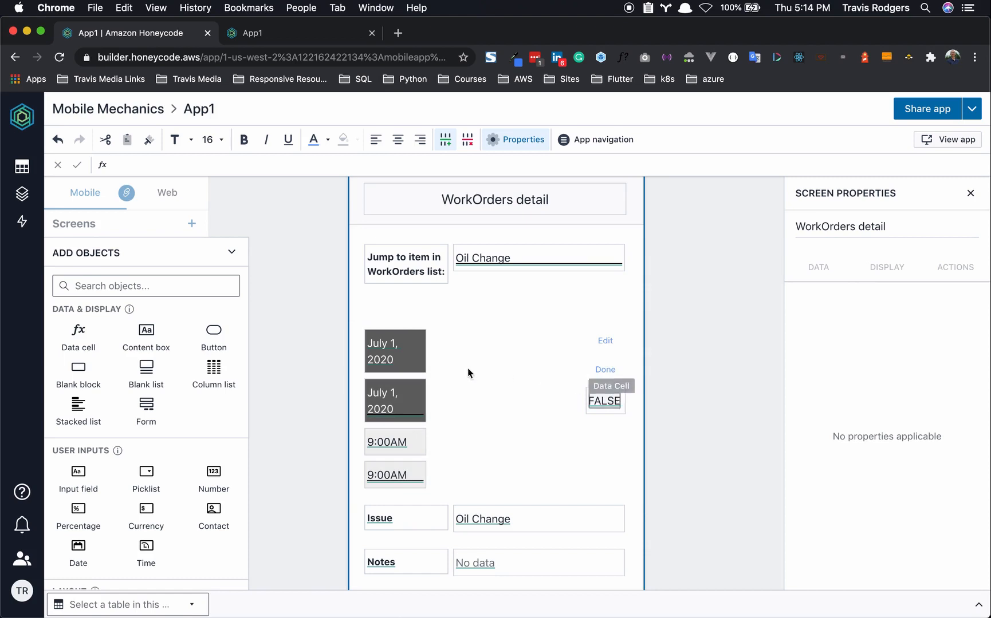
- Set the Edit button's visibility formula to =NOT($[IsEdit])
click(605, 341)
click(846, 347)
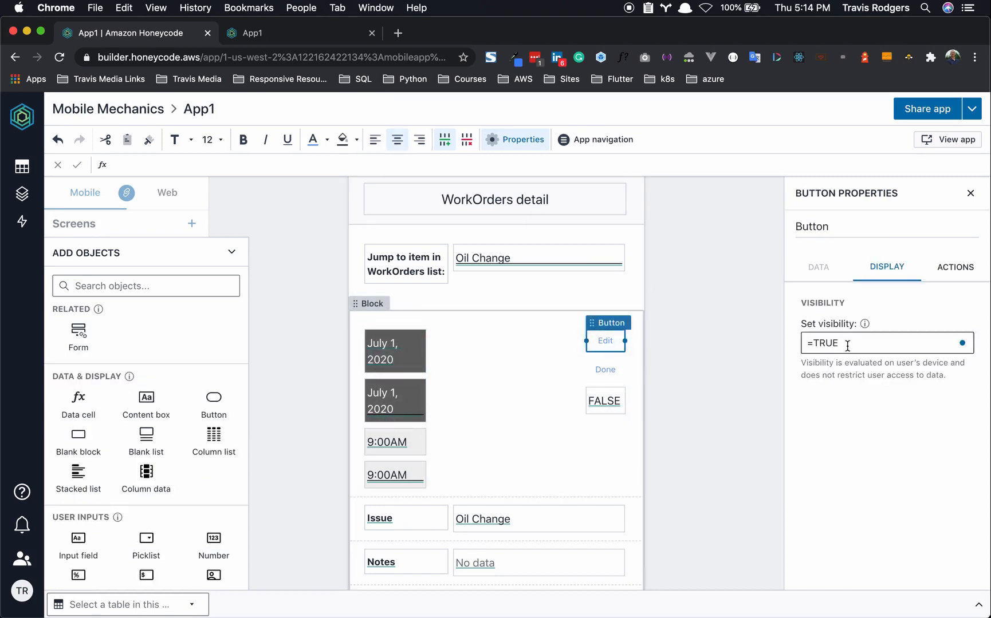
key(BackSpace)
key(BackSpace)
key(BackSpace)
key(BackSpace)
key(BackSpace)
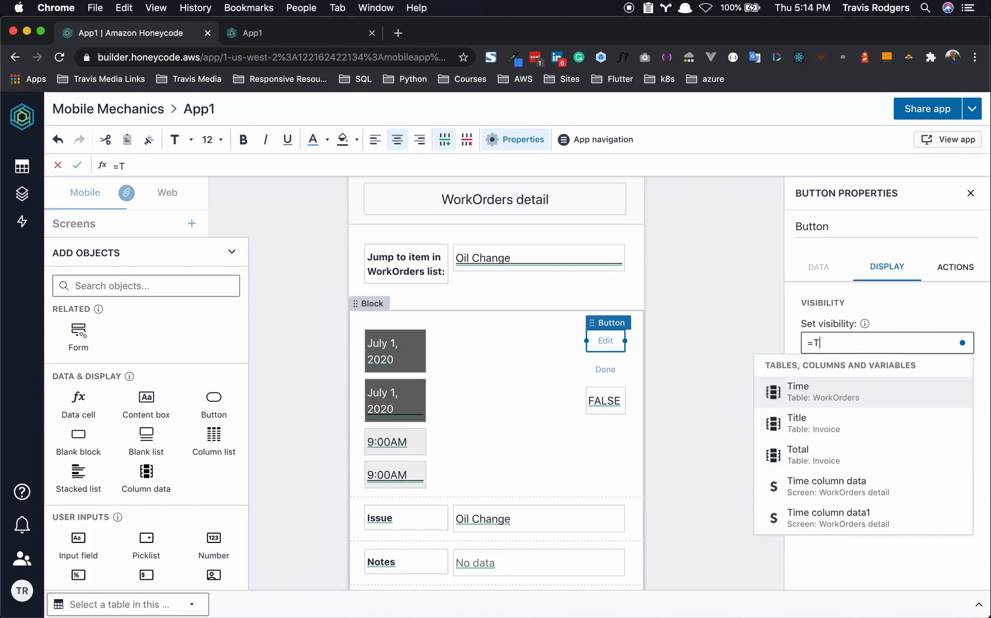
text(=)
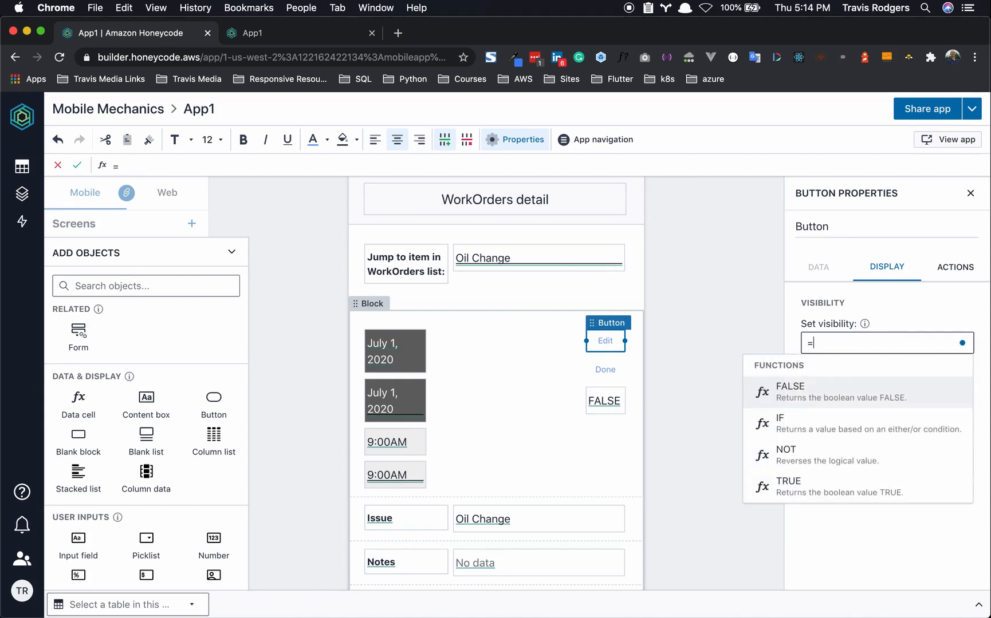
text(NOT)
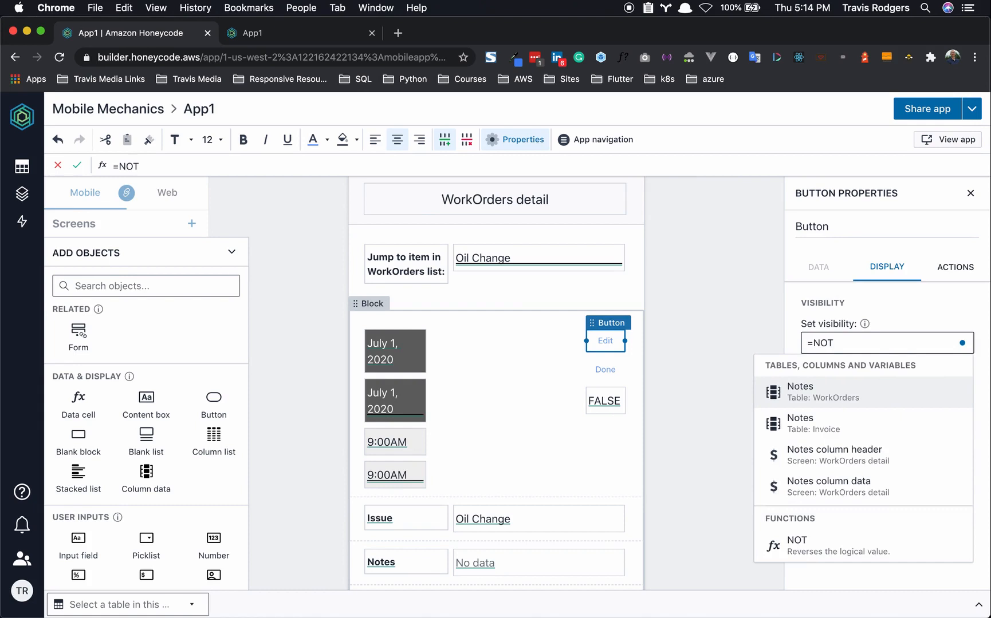
text(())
key(Left)
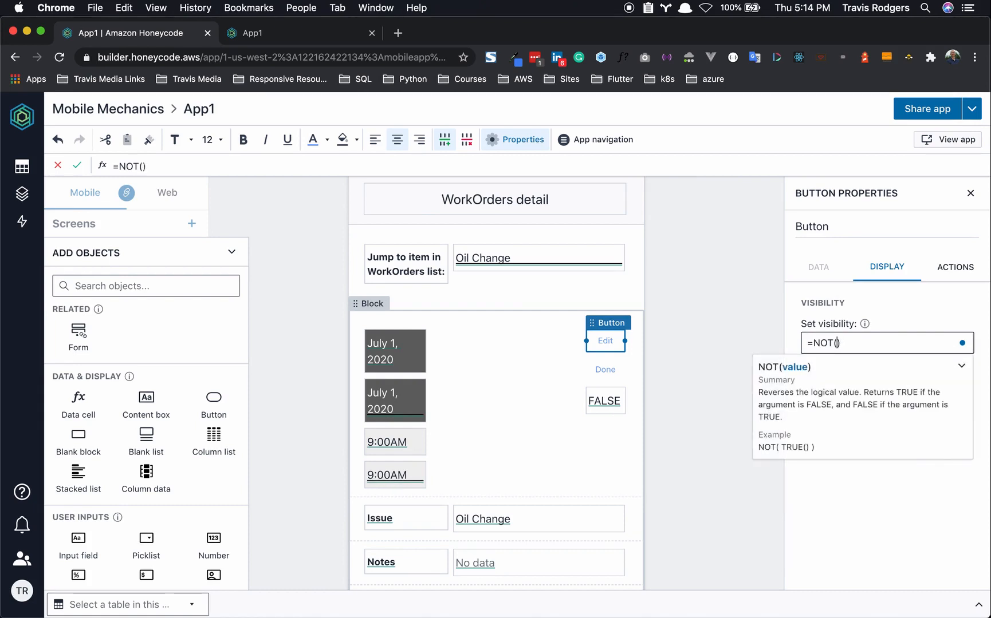
text($)
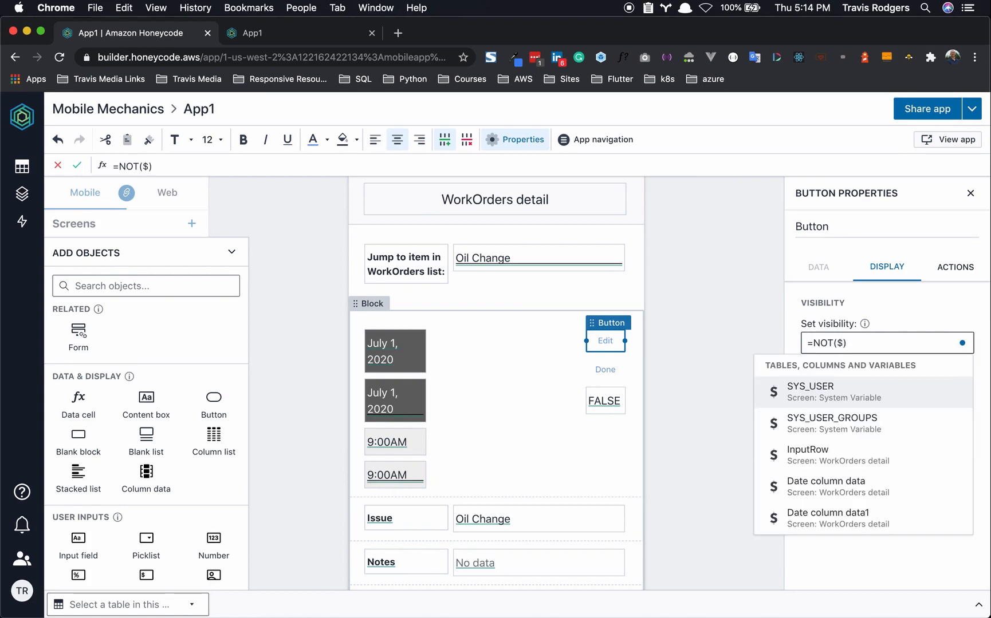
text([IsE)
click(835, 387)
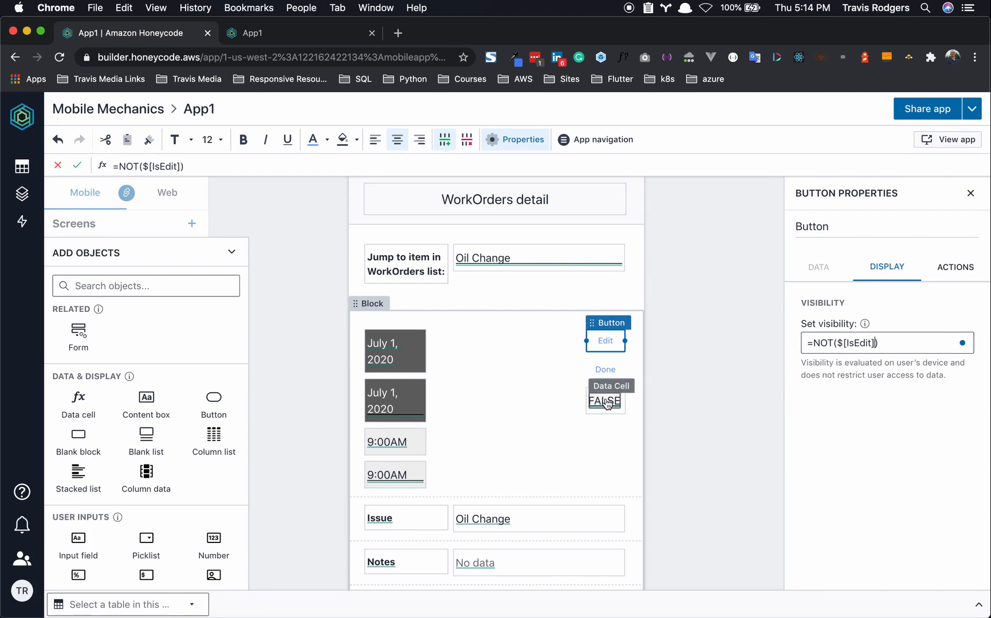
- Copy that formula into the first July 1 date box's visibility
click(905, 339)
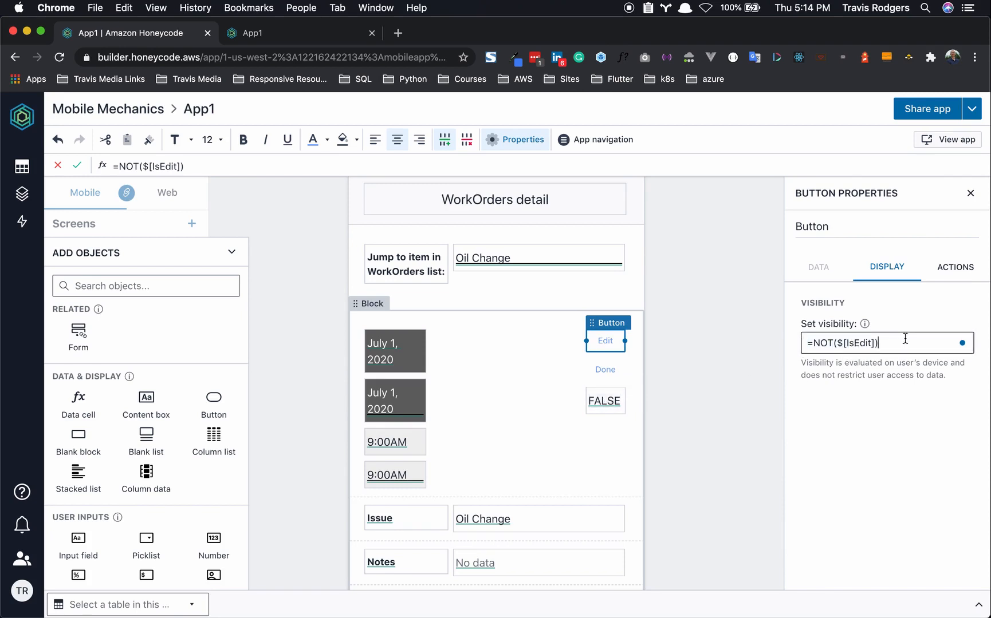
triple_click(883, 343)
key(ctrl+c)
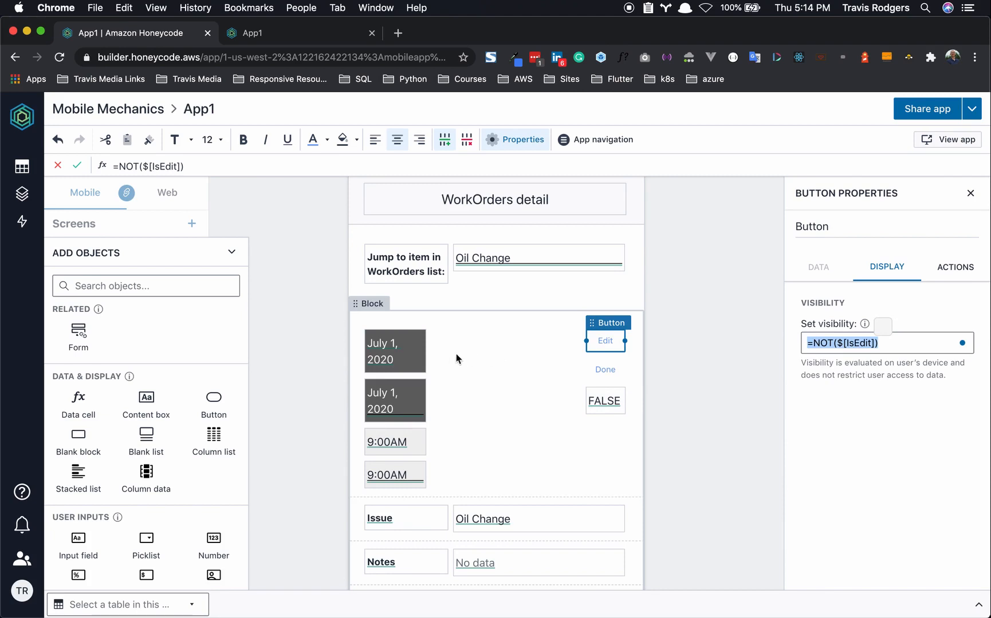
click(424, 337)
triple_click(855, 343)
key(ctrl+v)
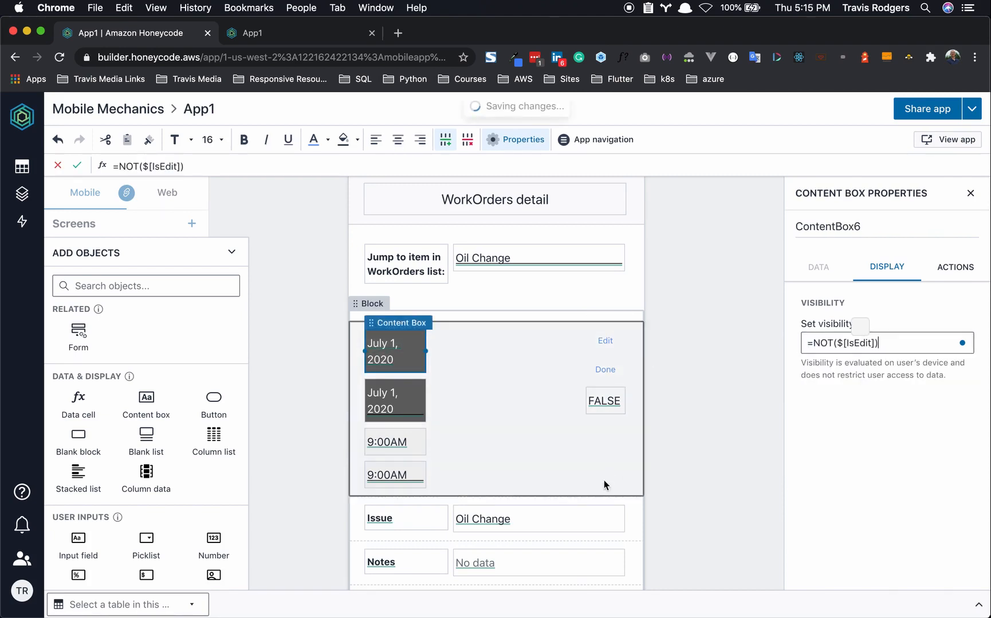
- Give the first 9:00AM time box the visibility formula =NOT($[IsEdit])
click(419, 440)
triple_click(843, 343)
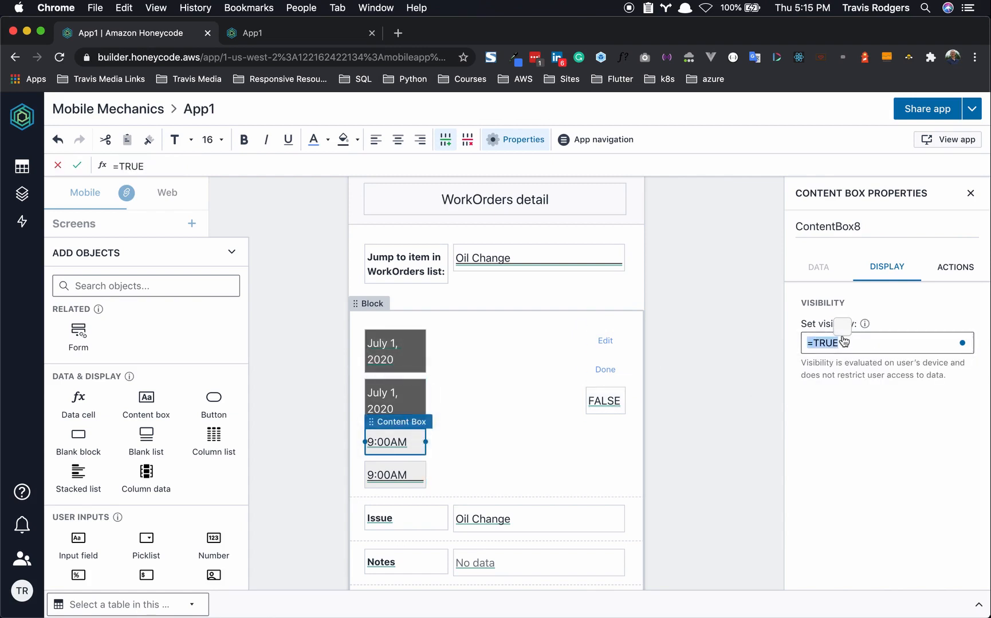
text(v)
click(871, 437)
drag(819, 344, 801, 344)
key(super+v)
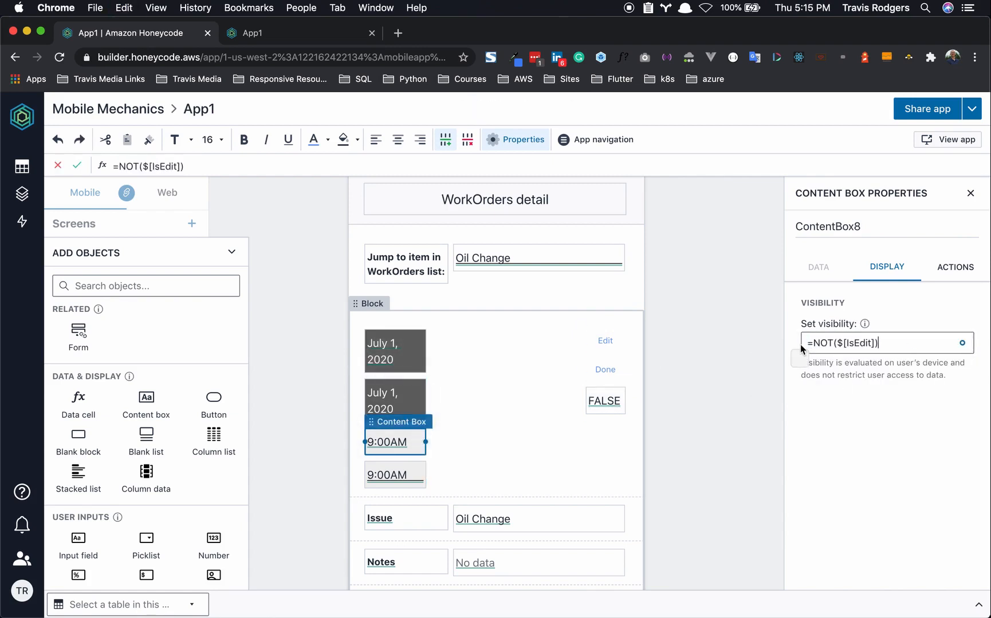
click(839, 430)
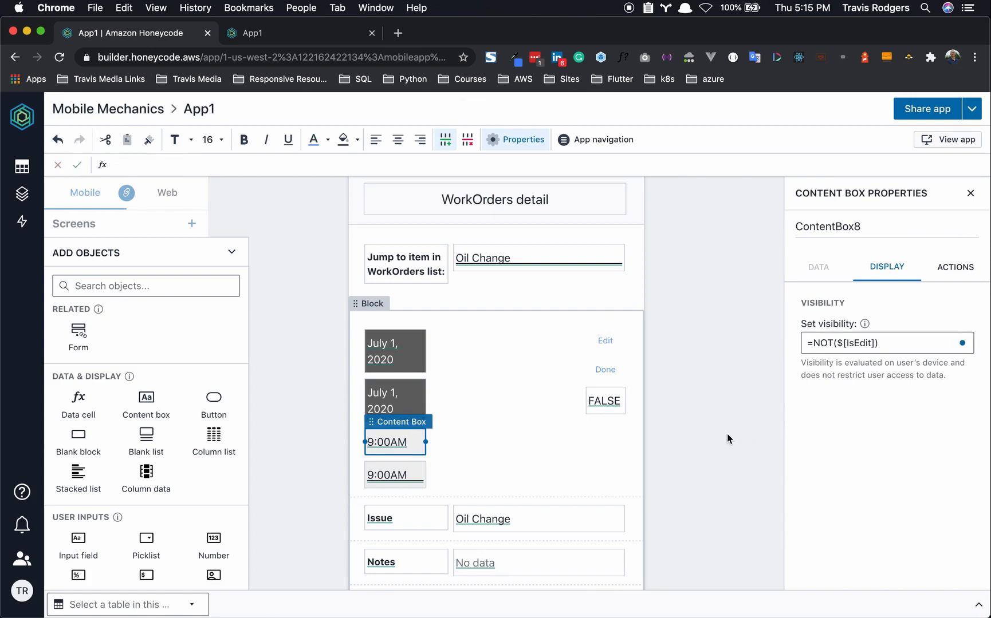
- Set the Done button's visibility formula to =$[IsEdit] and copy it
click(605, 369)
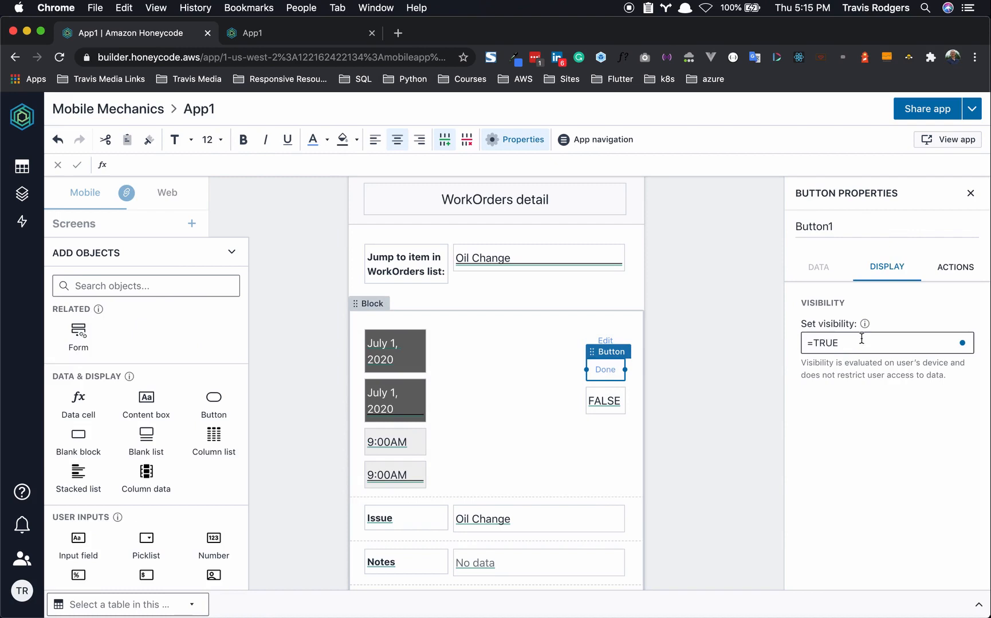
drag(861, 338, 786, 339)
key(super+v)
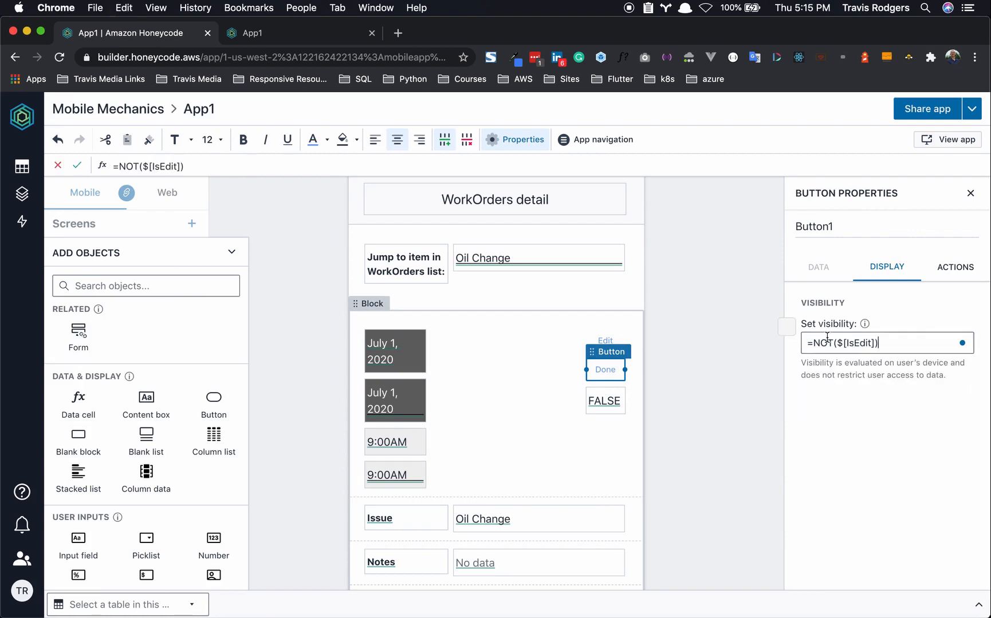
drag(899, 340, 769, 338)
text(=)
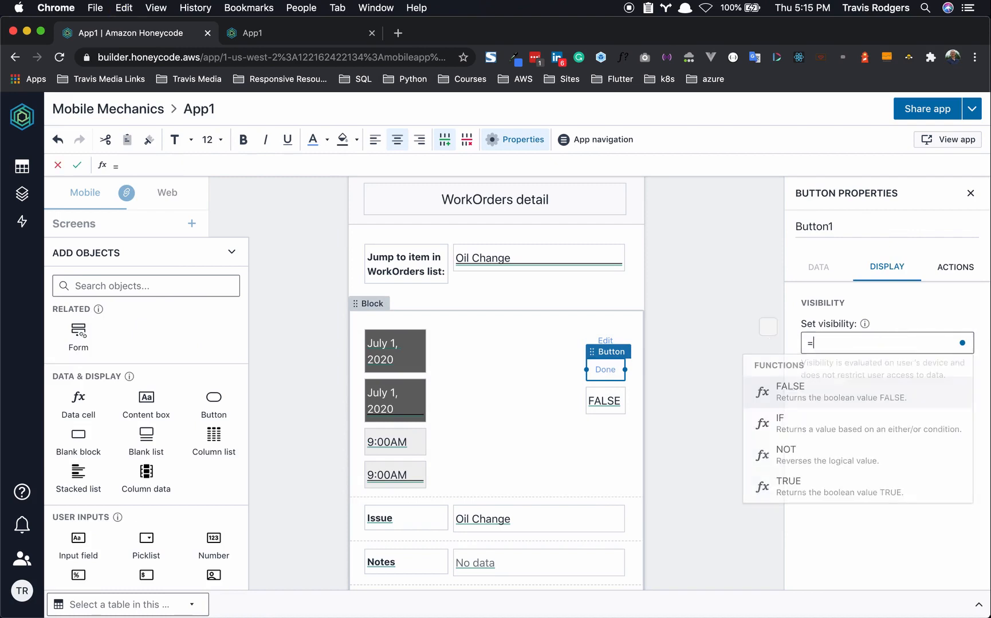
text($[IsE)
click(803, 387)
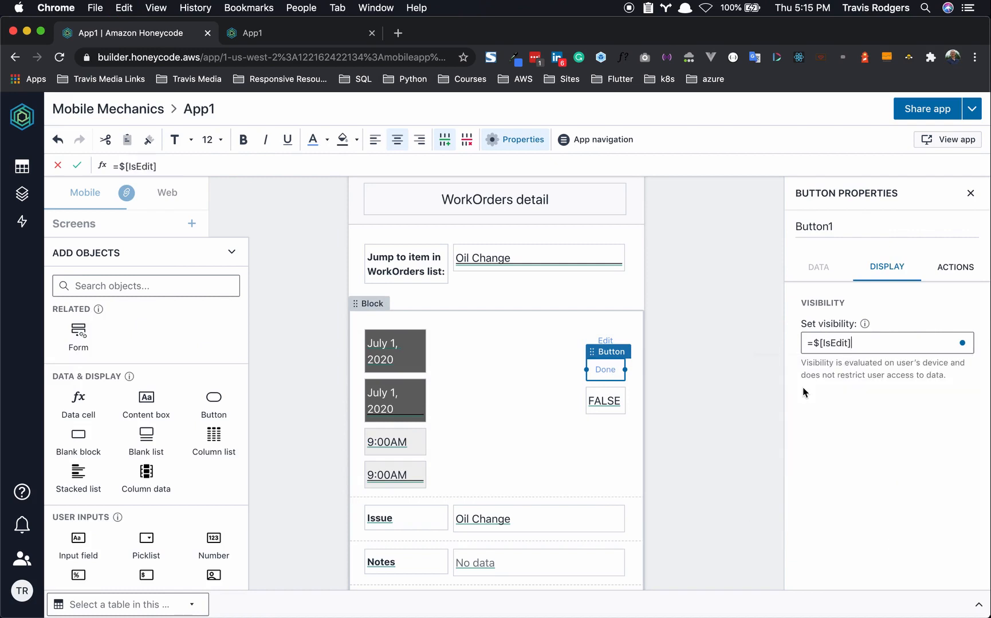
drag(803, 343, 852, 346)
key(ctrl+c)
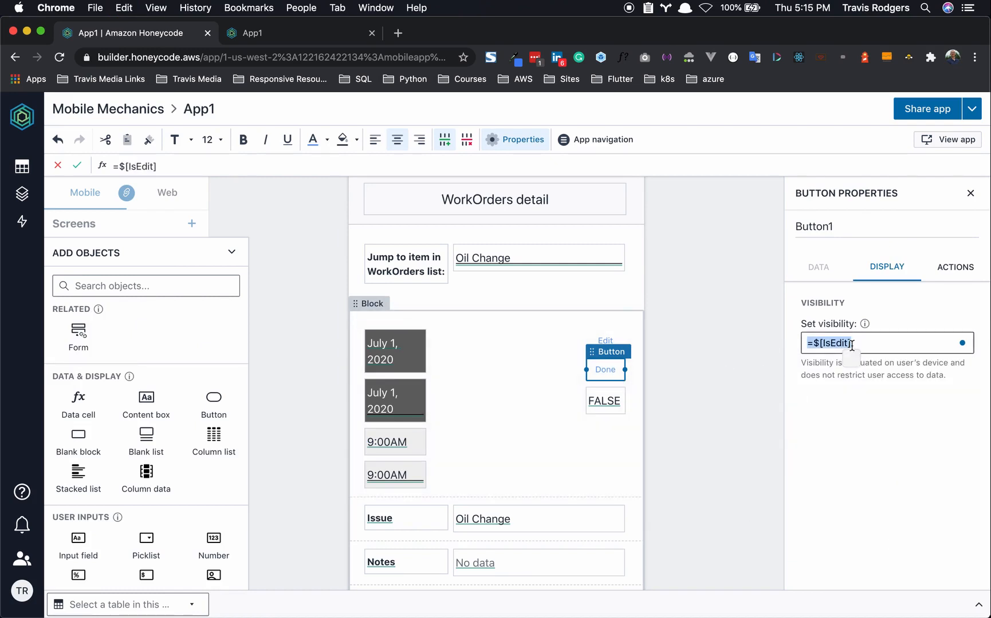
- Paste =$[IsEdit] as the visibility of the second date box and second 9:00AM box
click(421, 394)
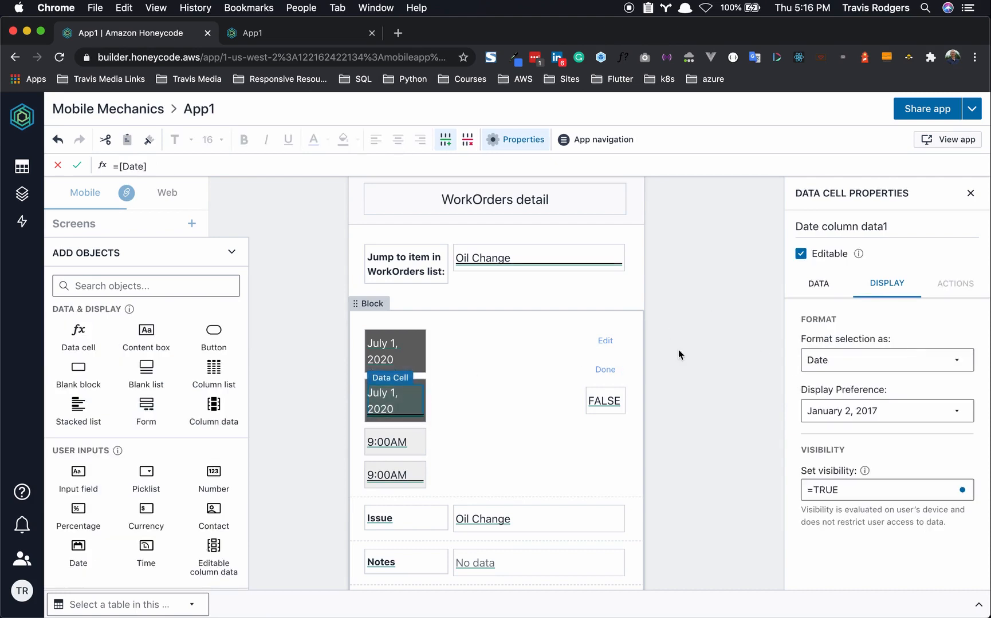
click(421, 385)
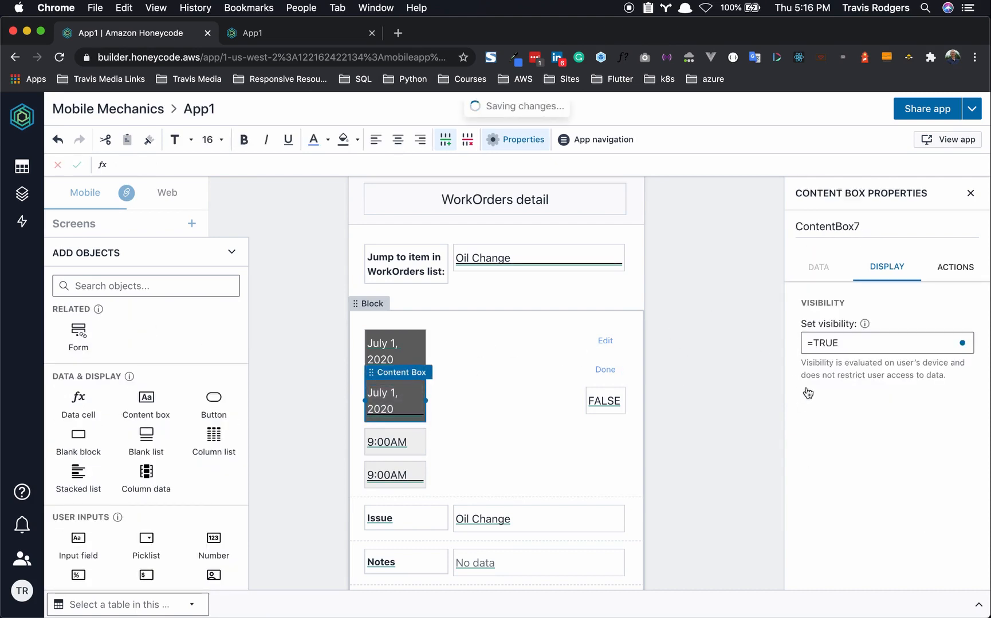
click(823, 343)
double_click(821, 343)
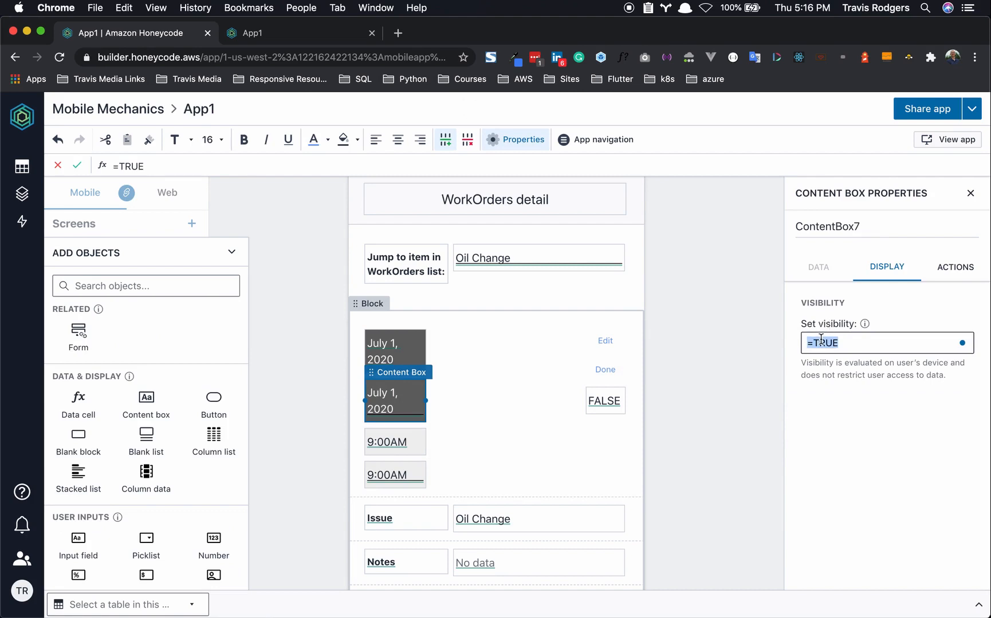
key(ctrl+v)
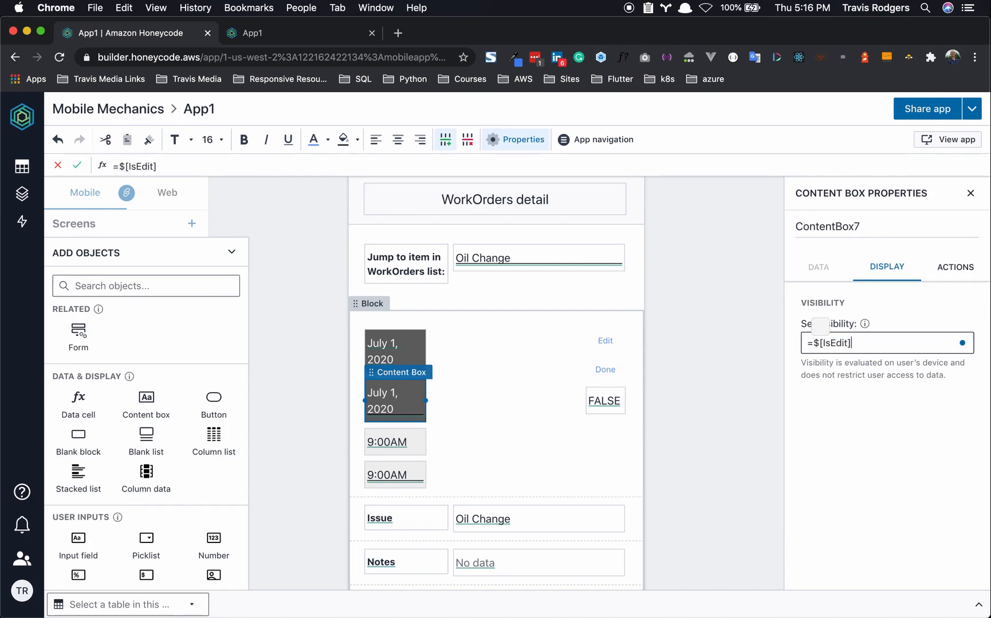
click(422, 472)
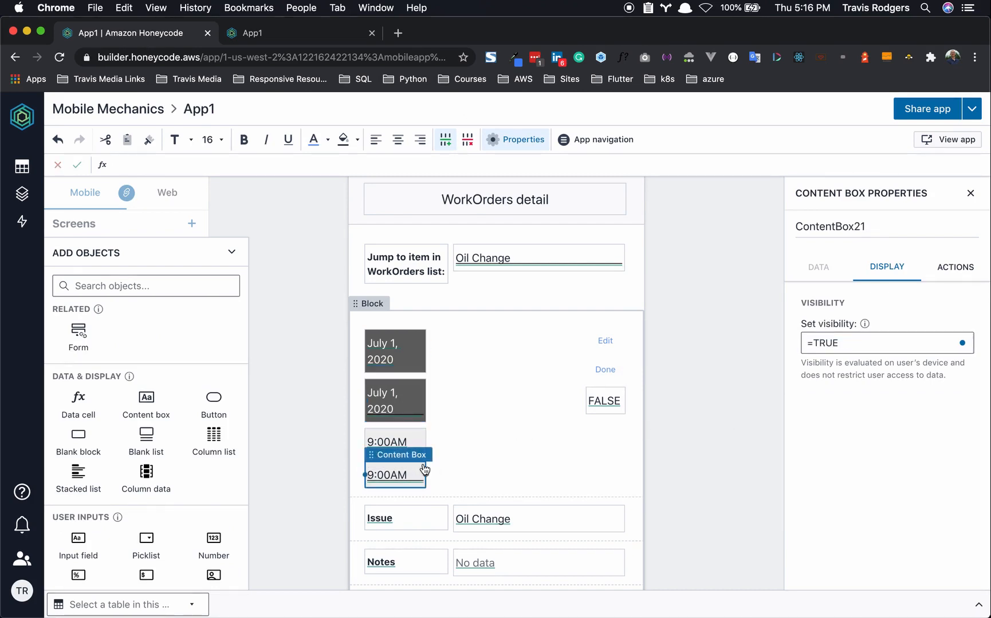
drag(859, 336, 779, 343)
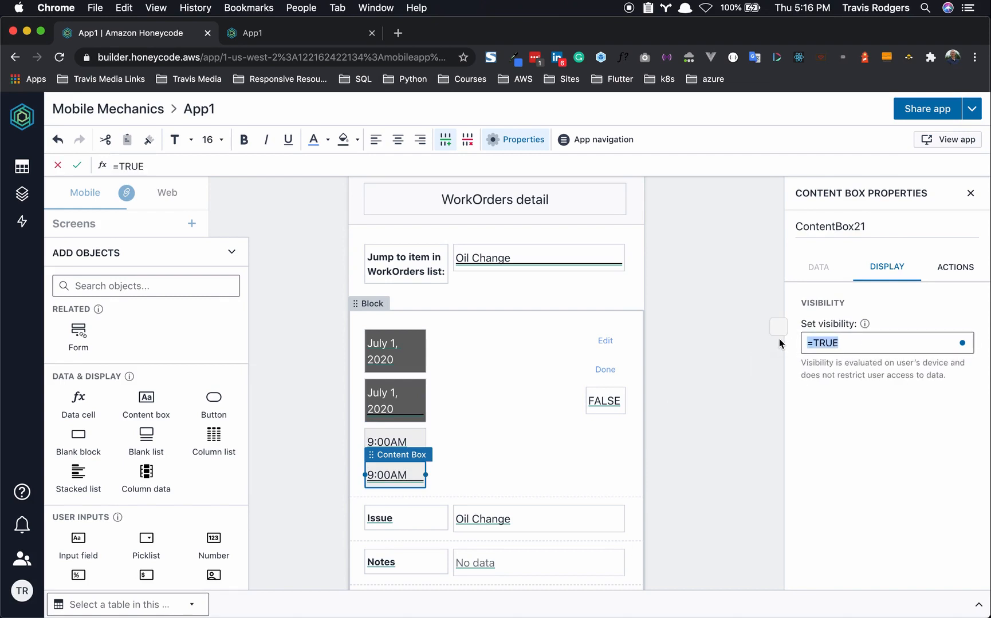
key(ctrl+v)
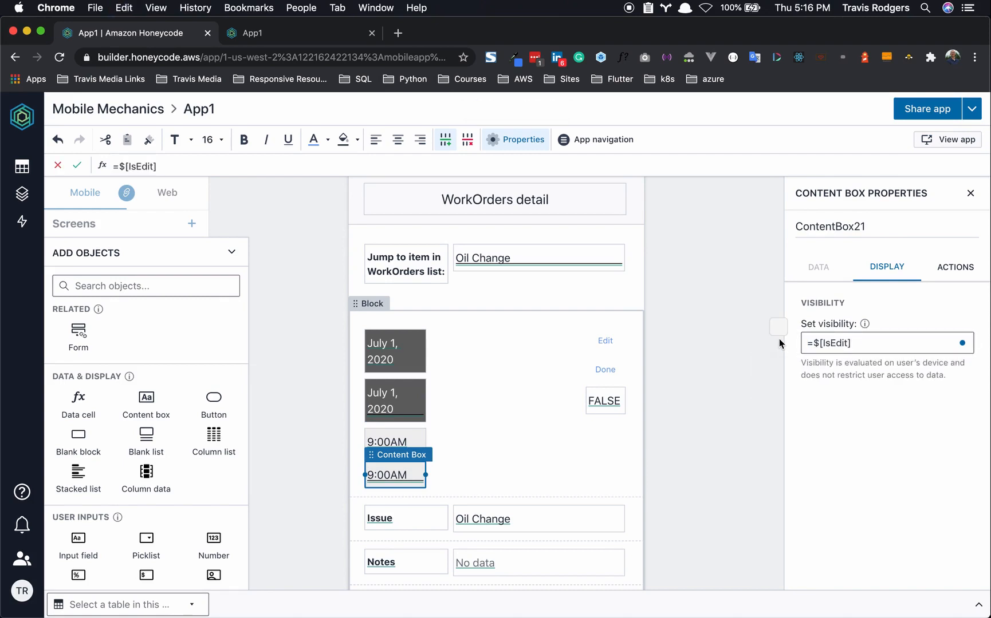
click(779, 344)
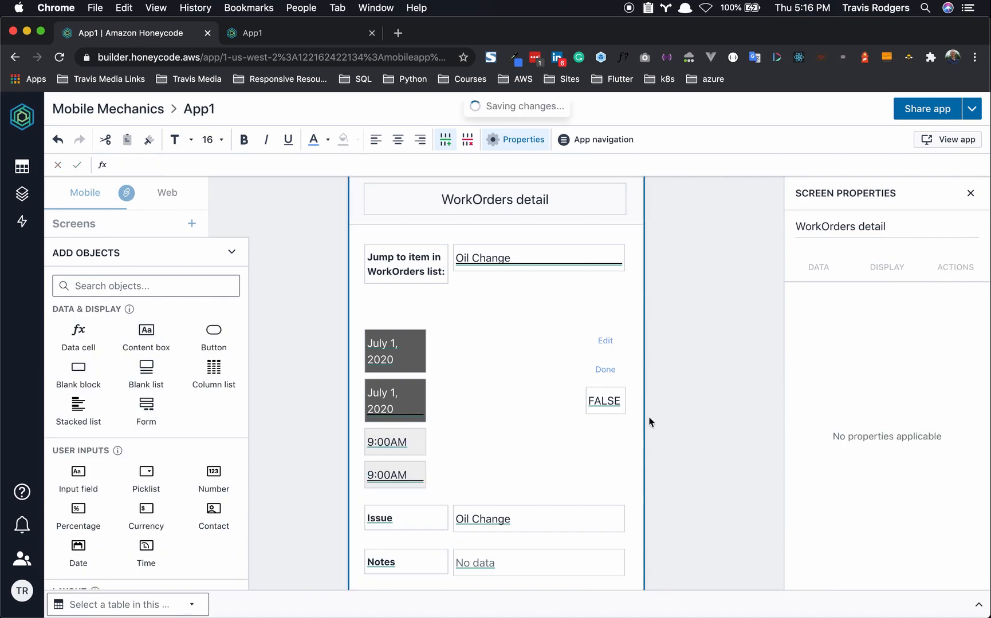
click(258, 35)
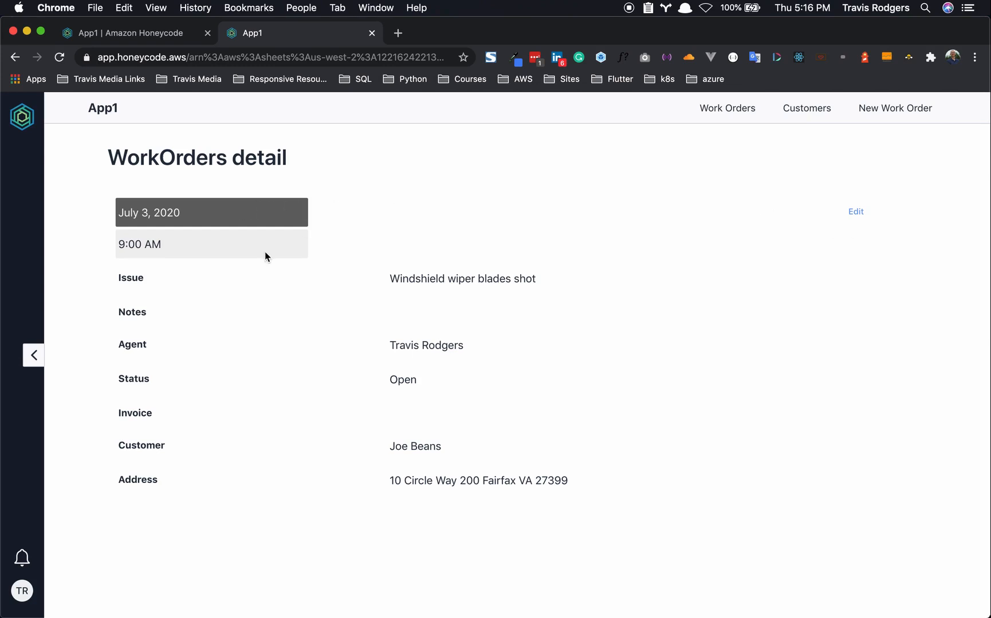
click(153, 39)
- Make the Edit button update the current screen, setting $[IsEdit] to =TRUE
click(607, 347)
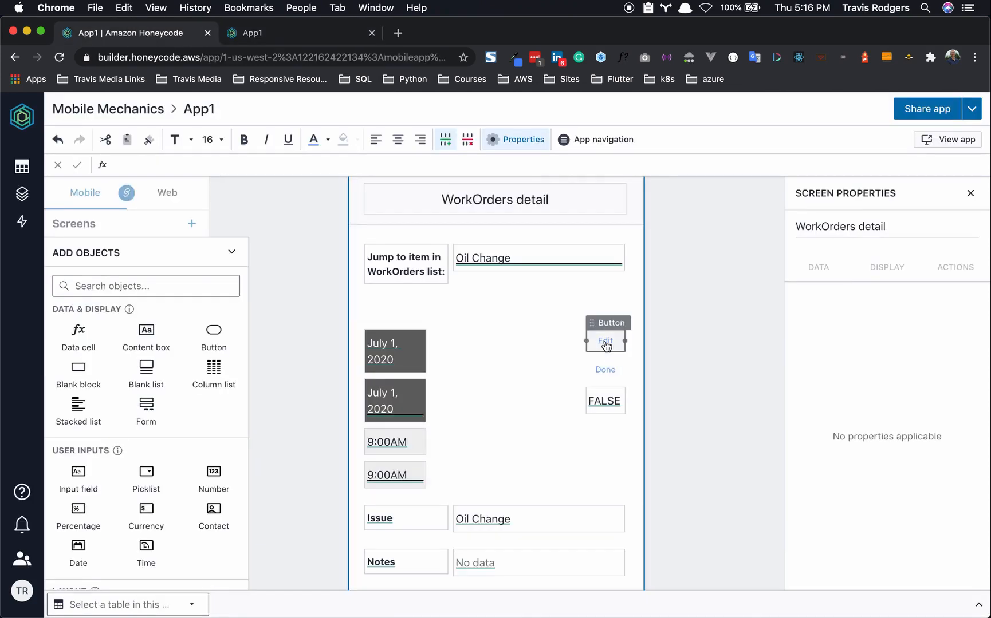
click(955, 268)
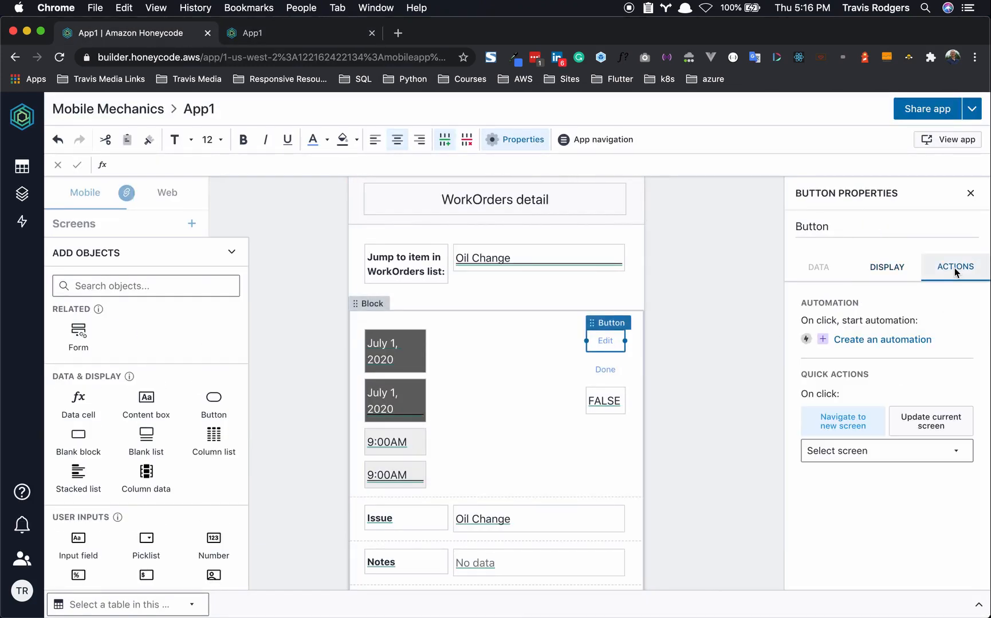
click(928, 424)
click(888, 467)
click(840, 539)
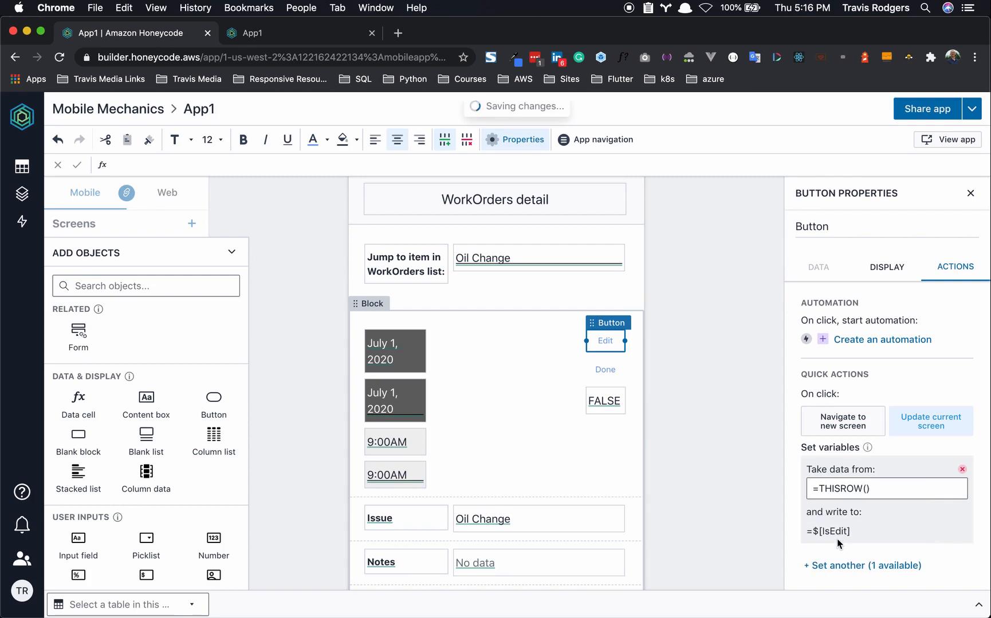
click(853, 489)
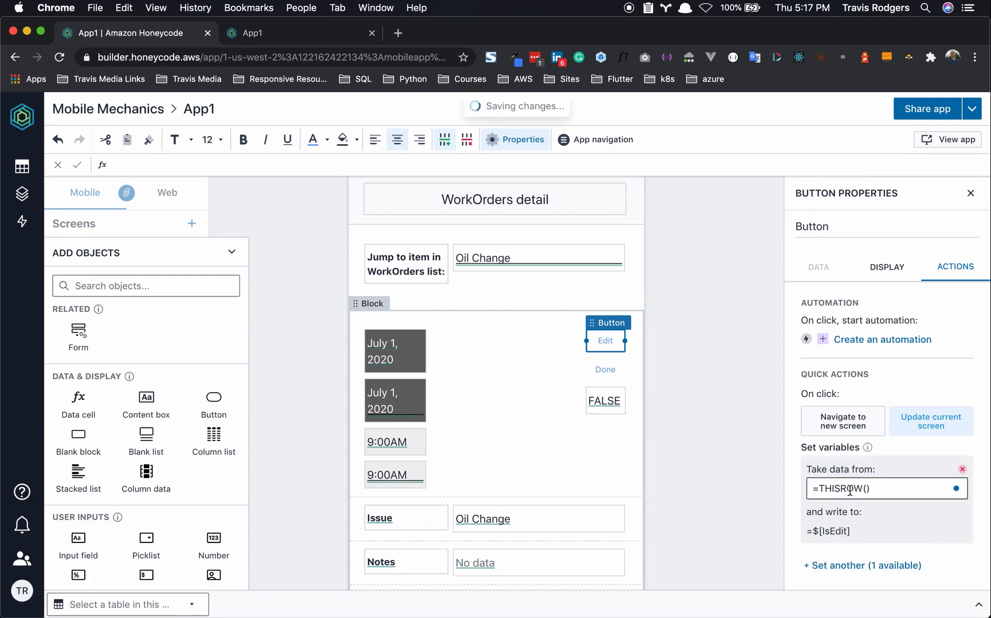
drag(885, 488, 823, 487)
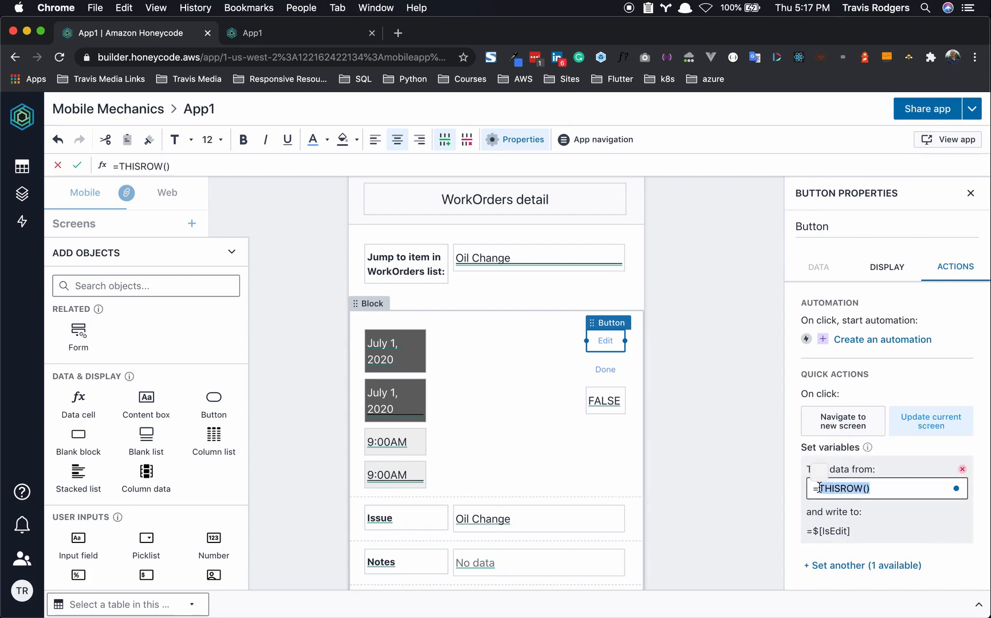
text(RUE)
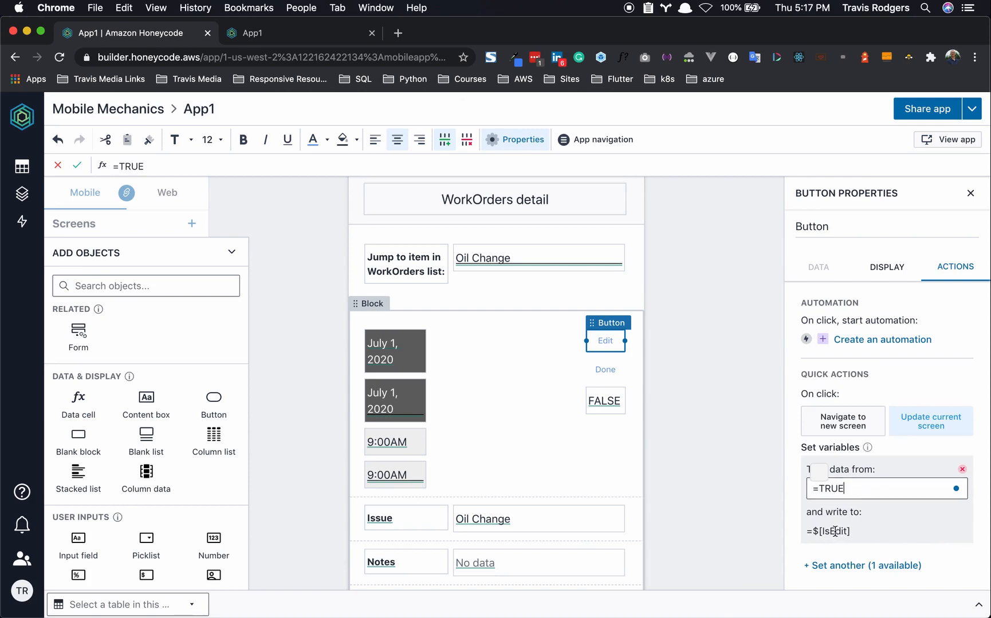
click(854, 516)
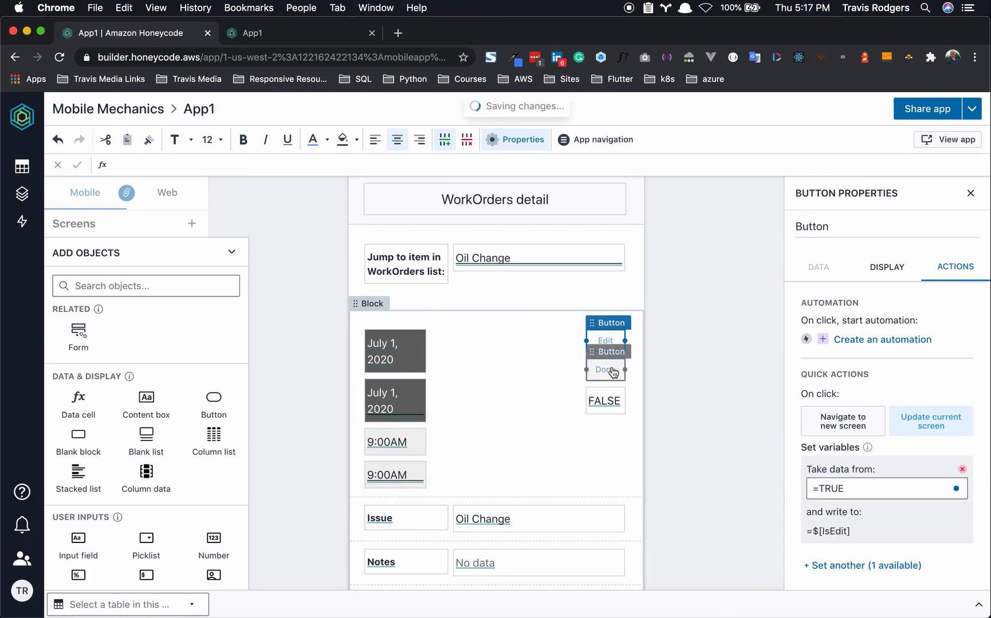
- Make the Done button update the current screen, setting $[IsEdit] to =FALSE
click(613, 372)
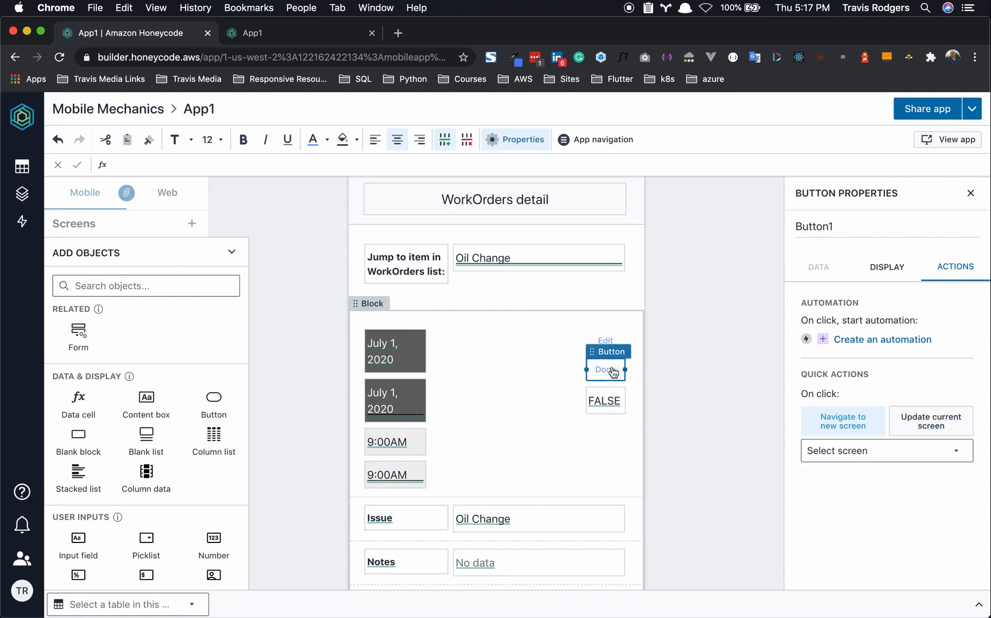
click(930, 427)
click(868, 468)
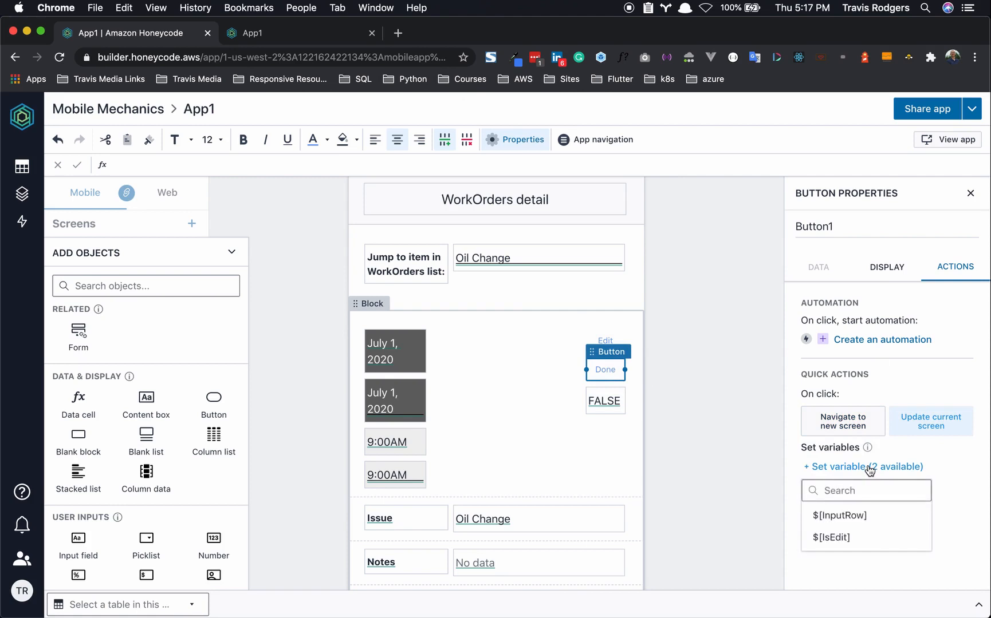
click(846, 537)
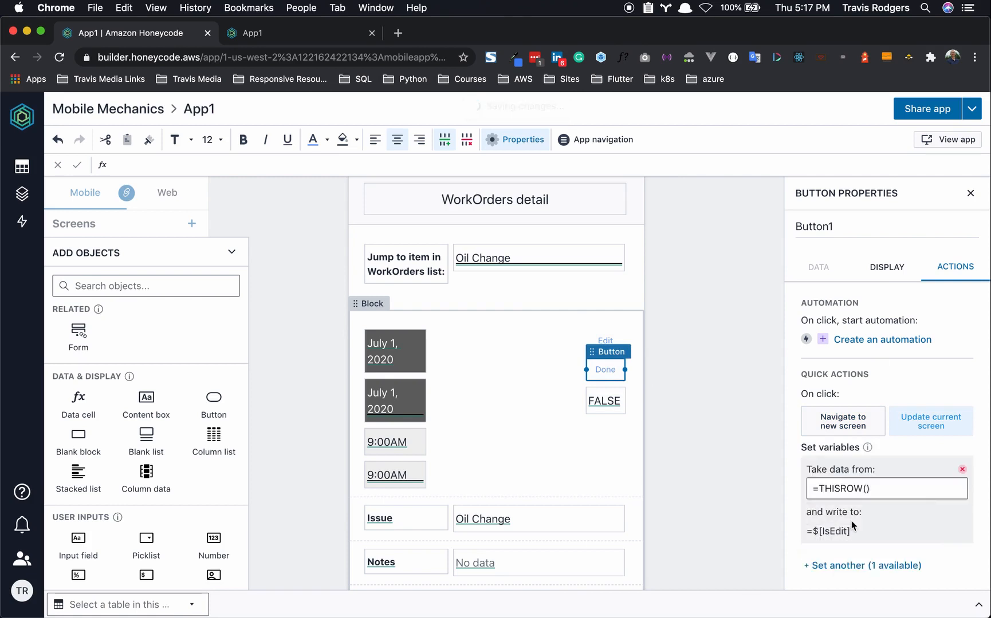
drag(877, 489, 796, 490)
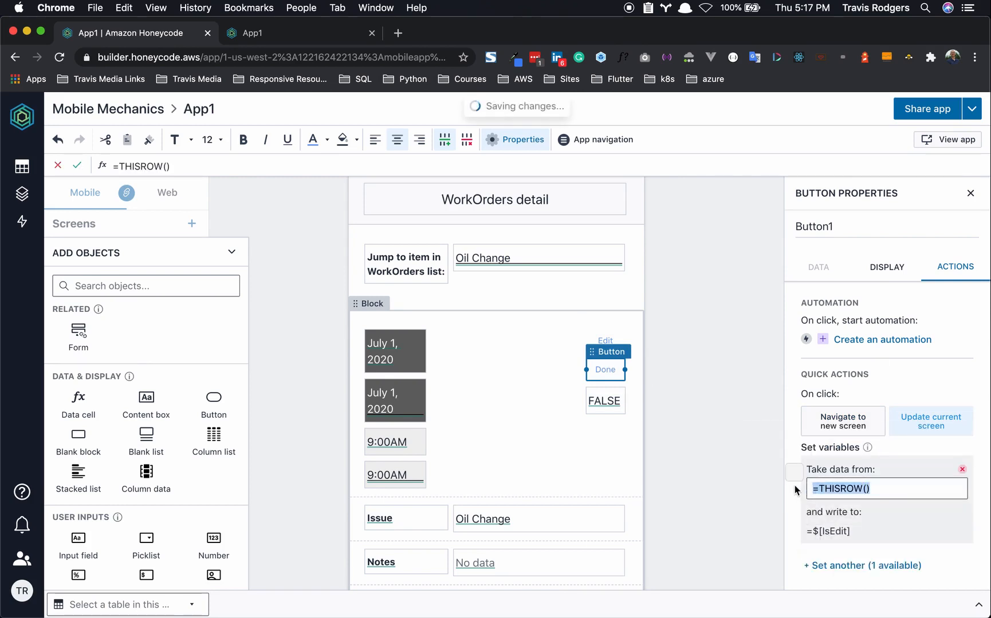
text(_FALS)
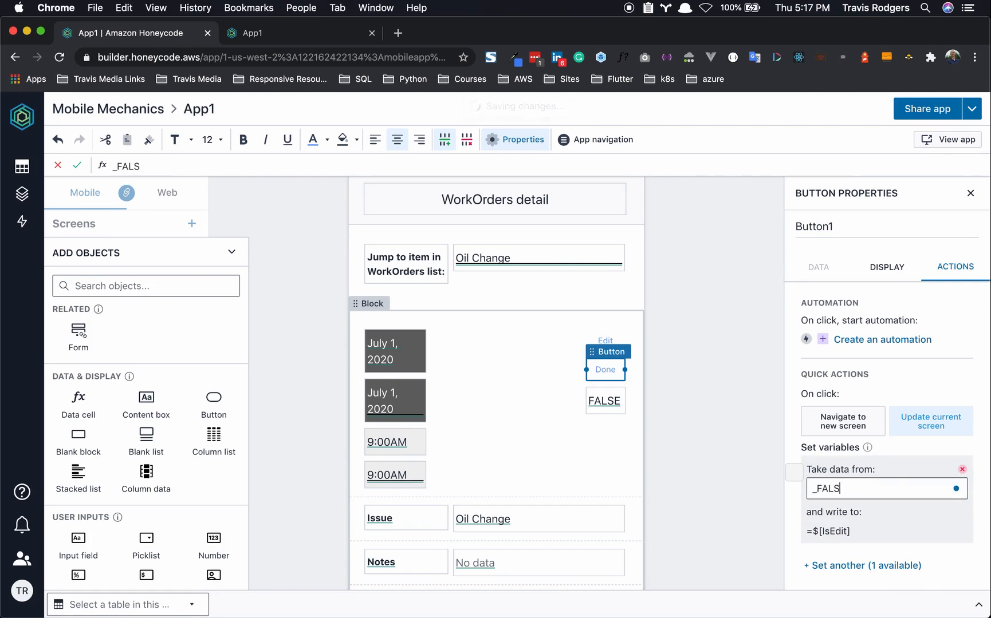
key(BackSpace)
key(BackSpace)
key(BackSpace)
key(BackSpace)
key(BackSpace)
text(=FALSE)
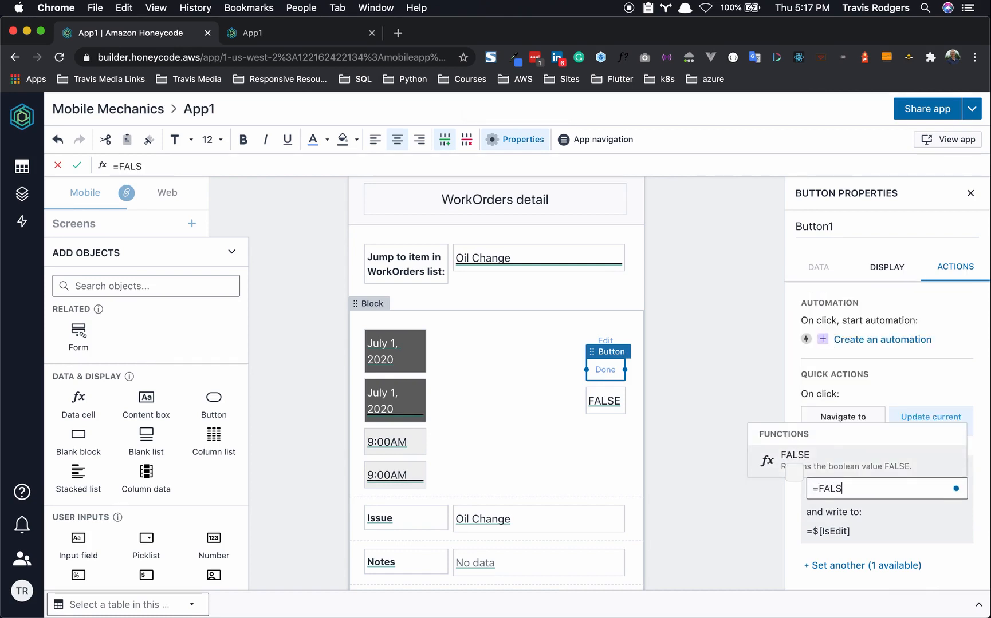
click(890, 537)
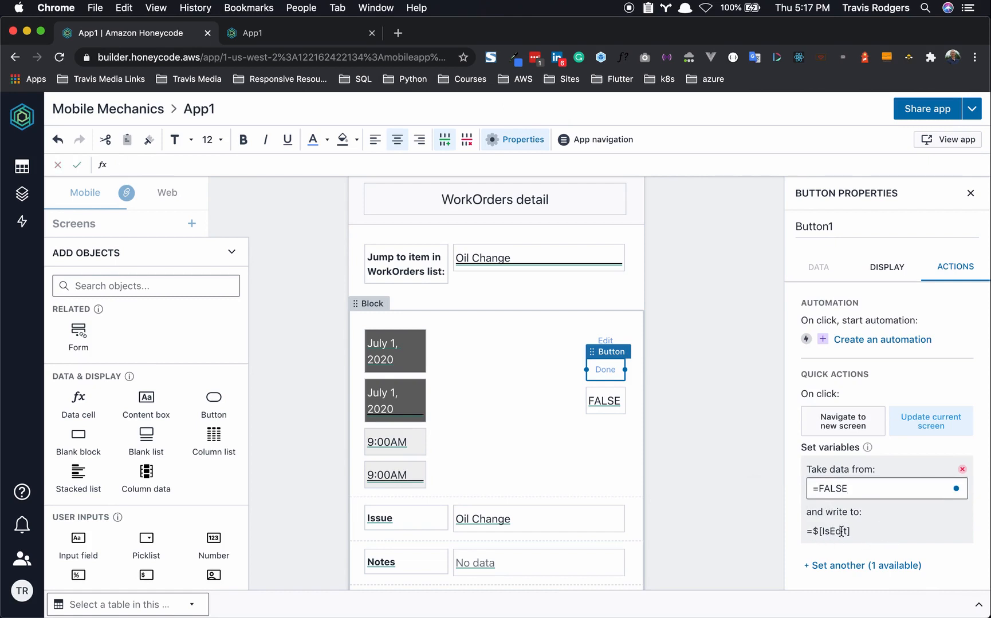
click(698, 429)
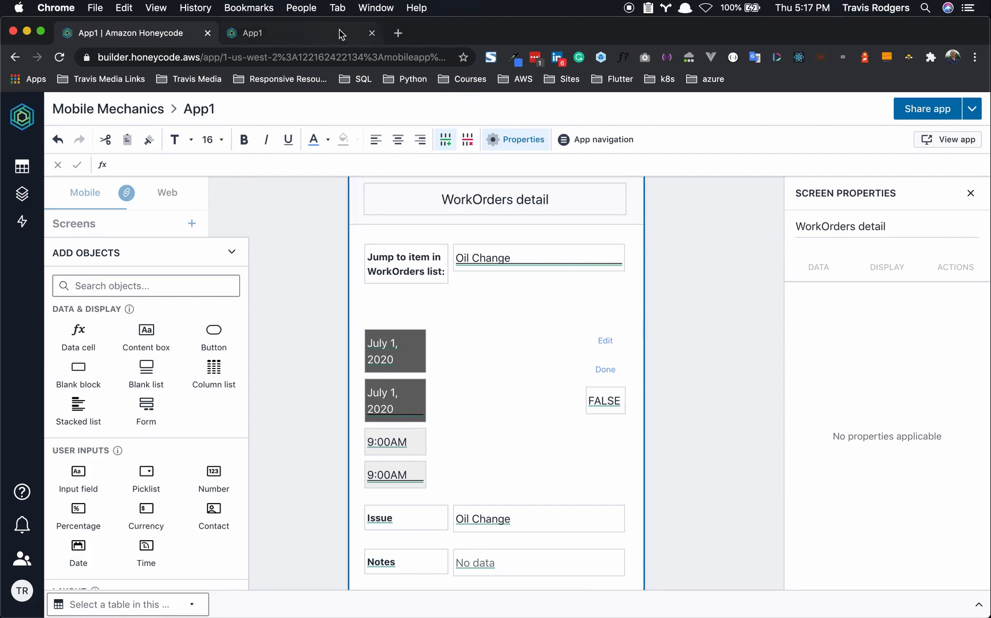
- In the live App1, edit the work order to July 4 at 10:00 AM and save with Done
click(319, 33)
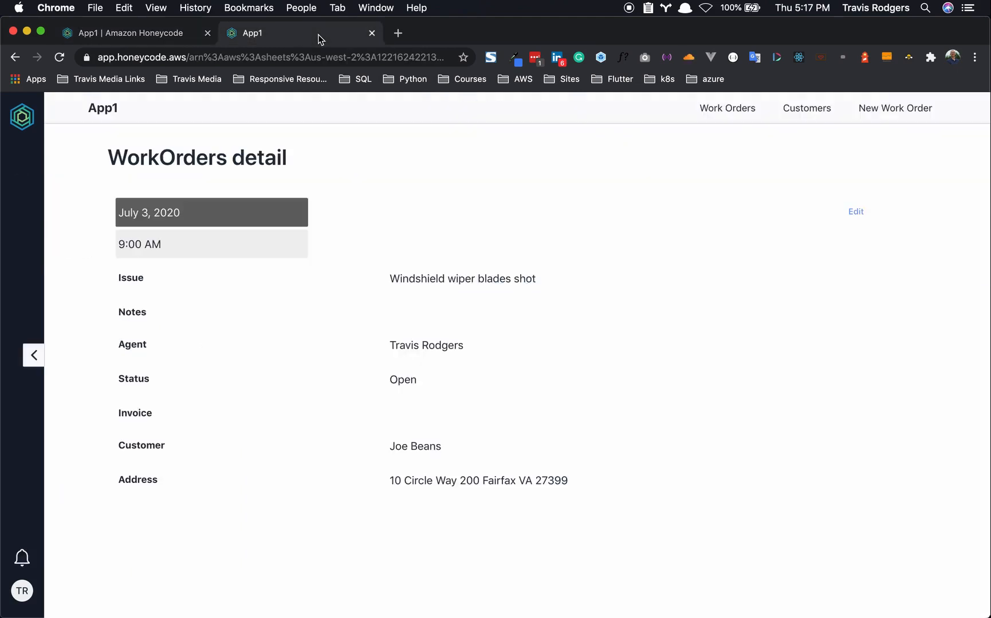
click(856, 212)
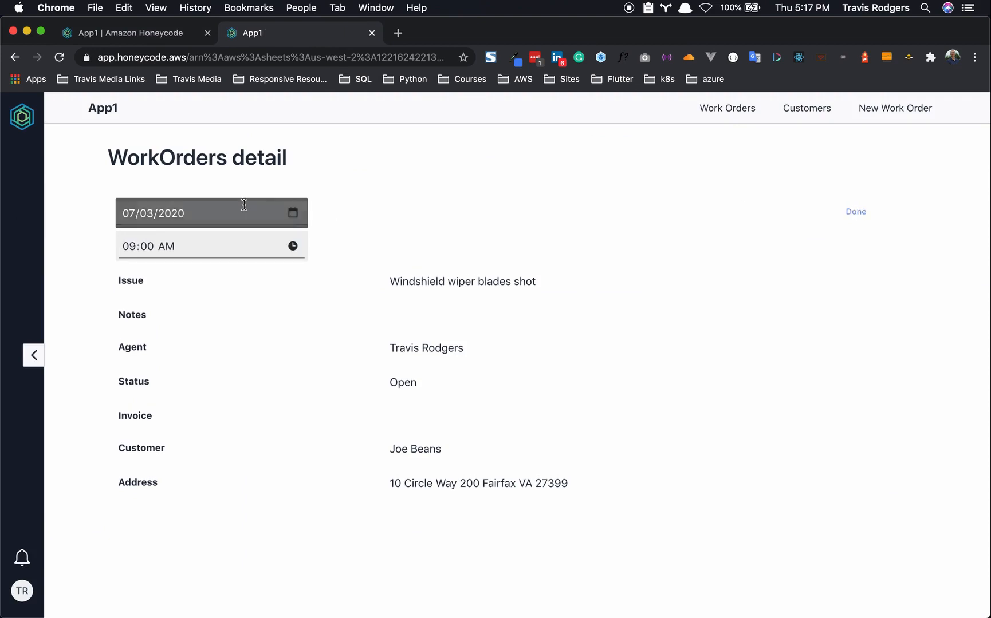
click(293, 214)
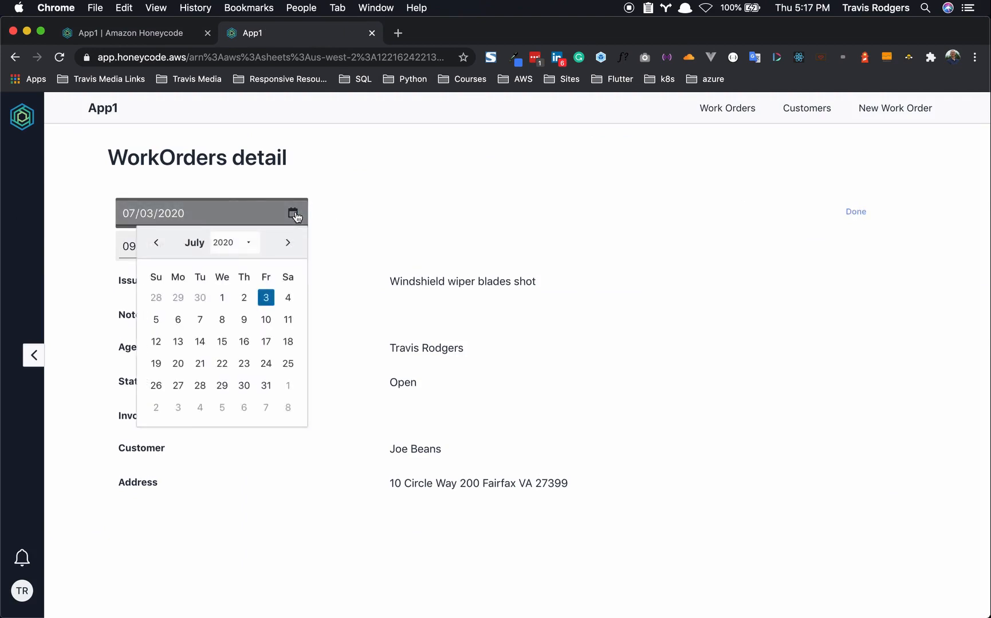
click(288, 299)
click(293, 247)
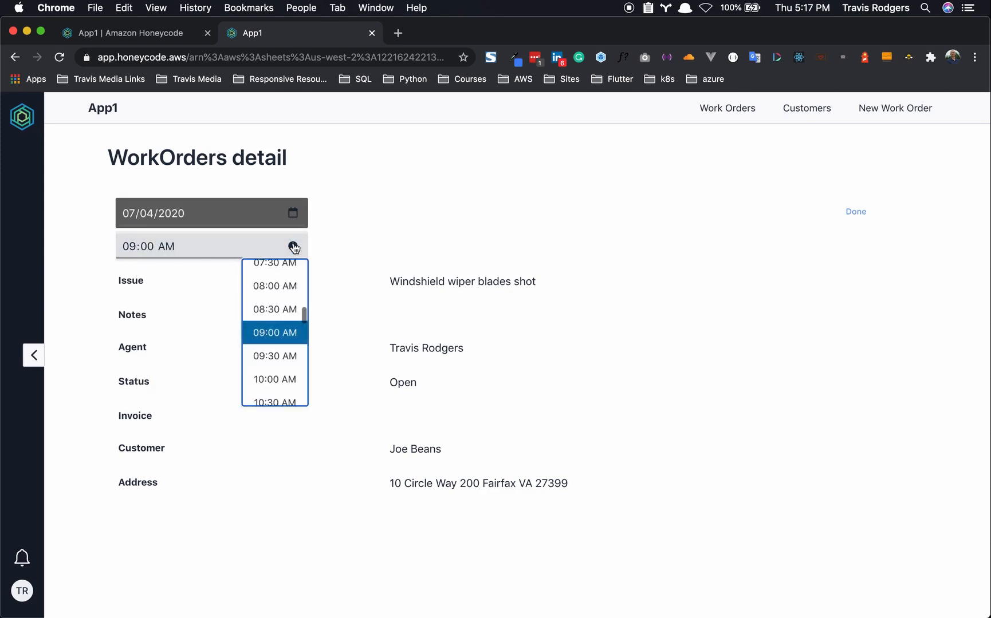
click(275, 379)
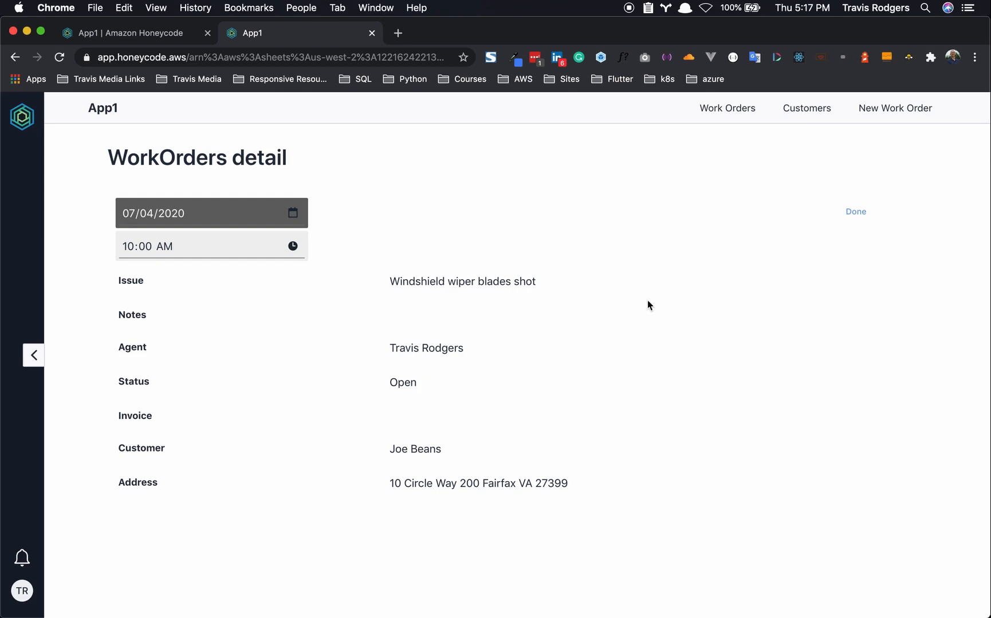
click(856, 213)
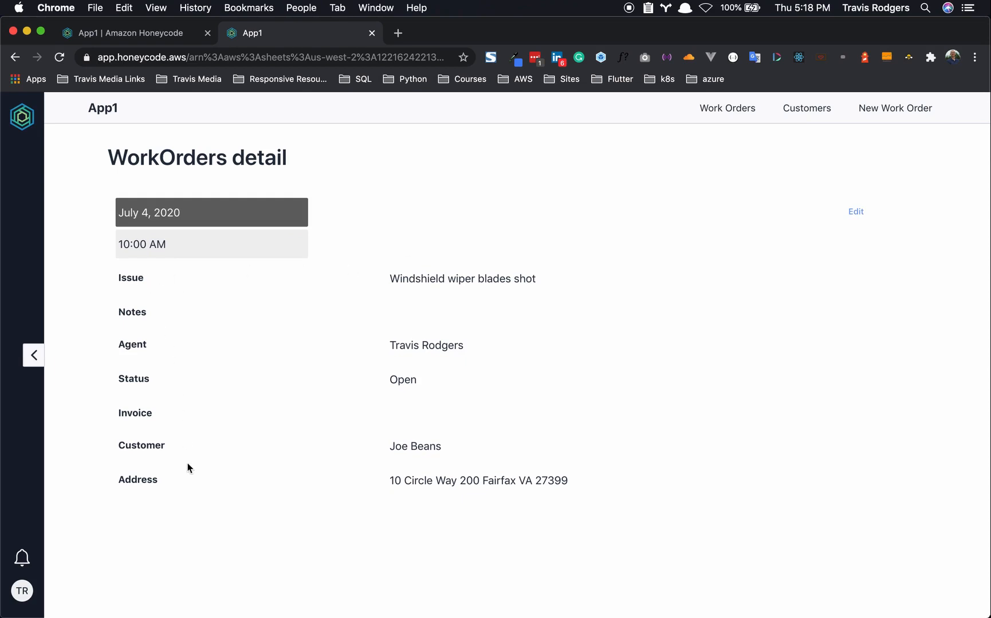
- Highlight the customer name, customer address and agent name text on the detail page
drag(393, 447, 460, 449)
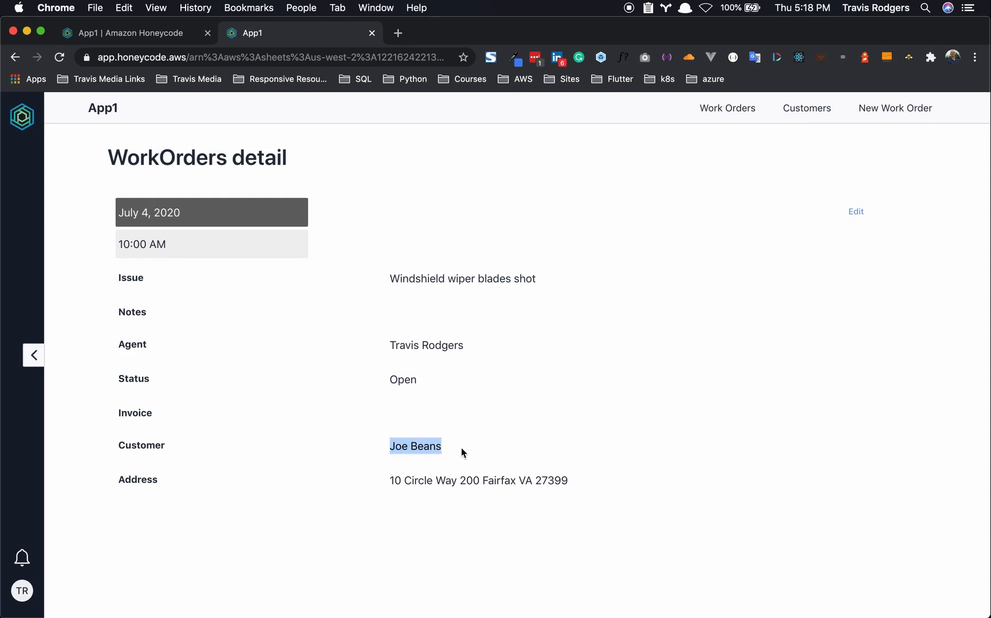
click(501, 433)
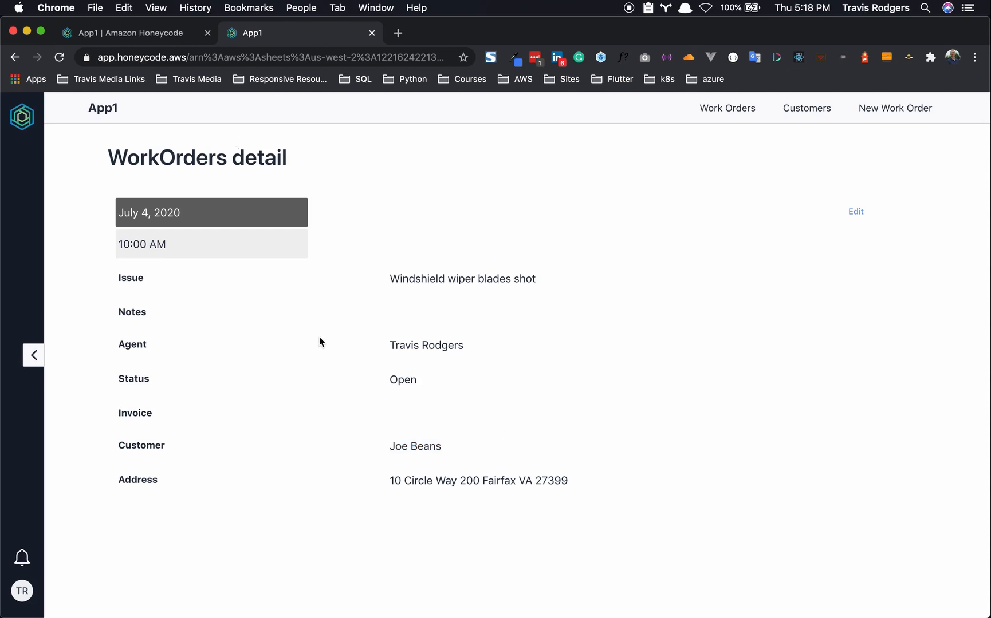
drag(387, 481, 586, 481)
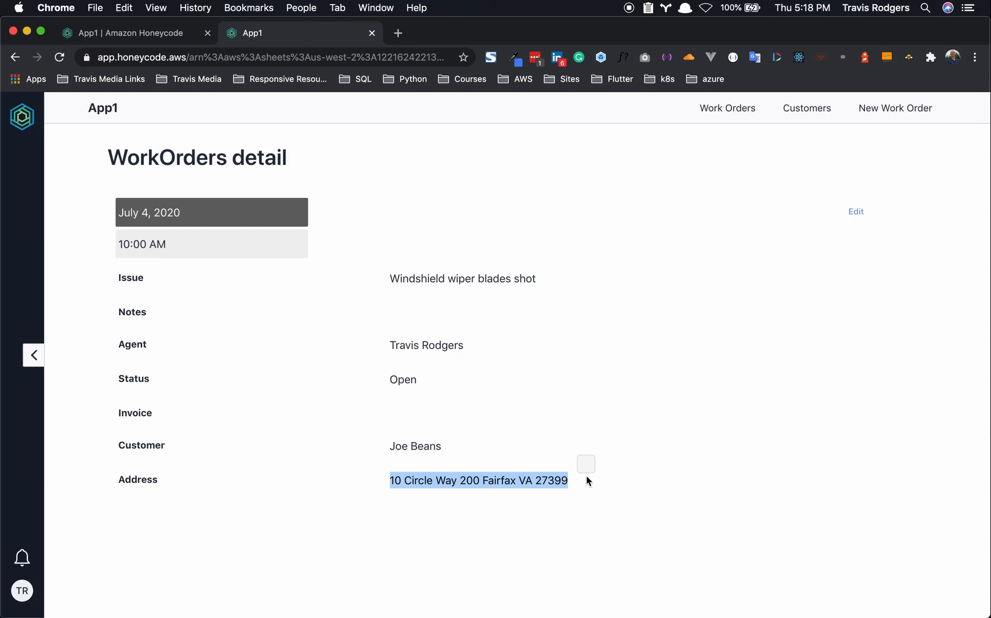
click(501, 486)
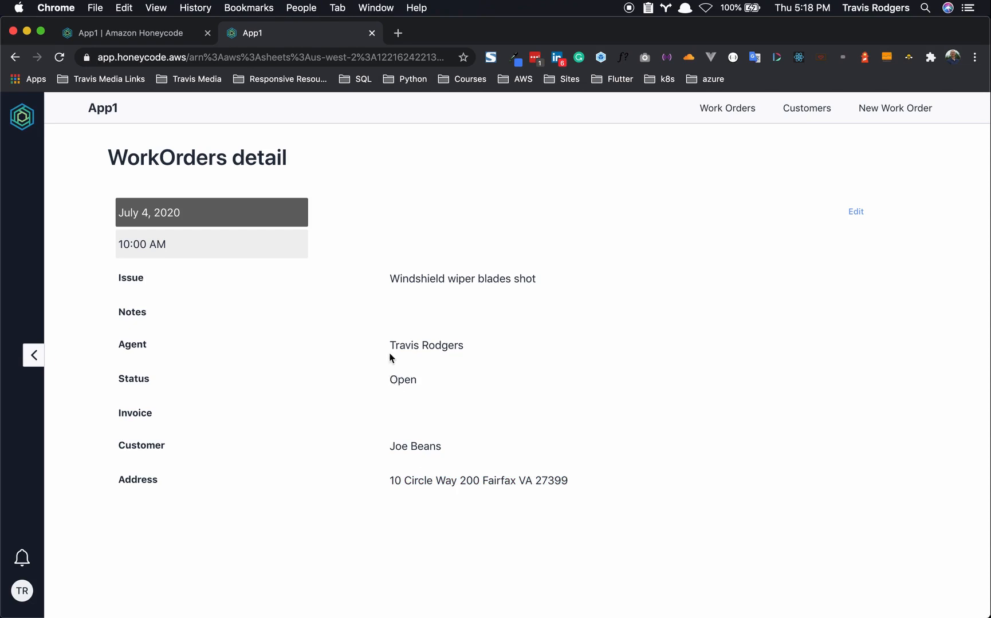
drag(391, 344, 489, 351)
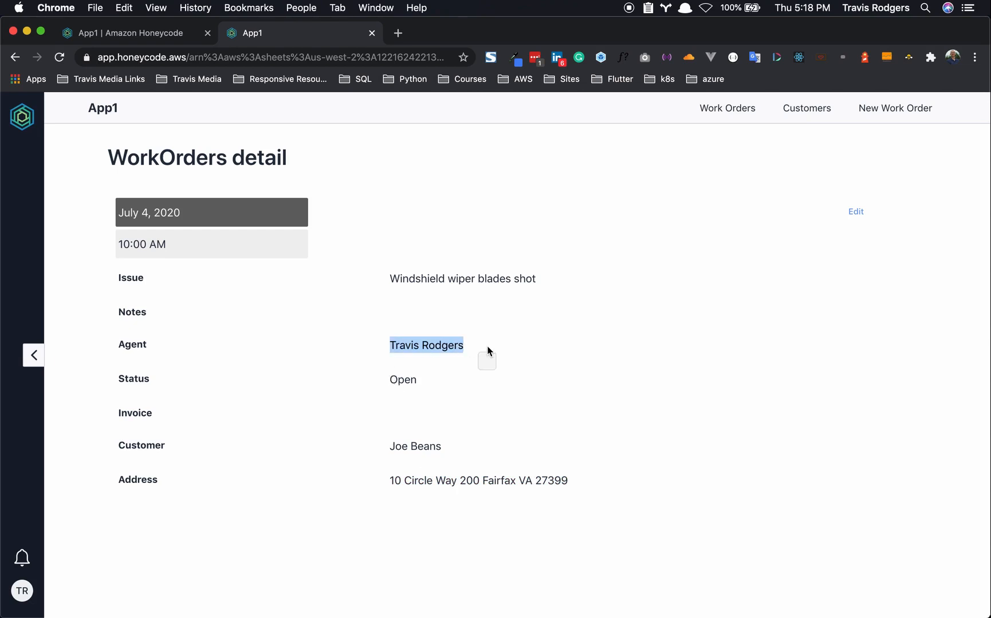
click(549, 351)
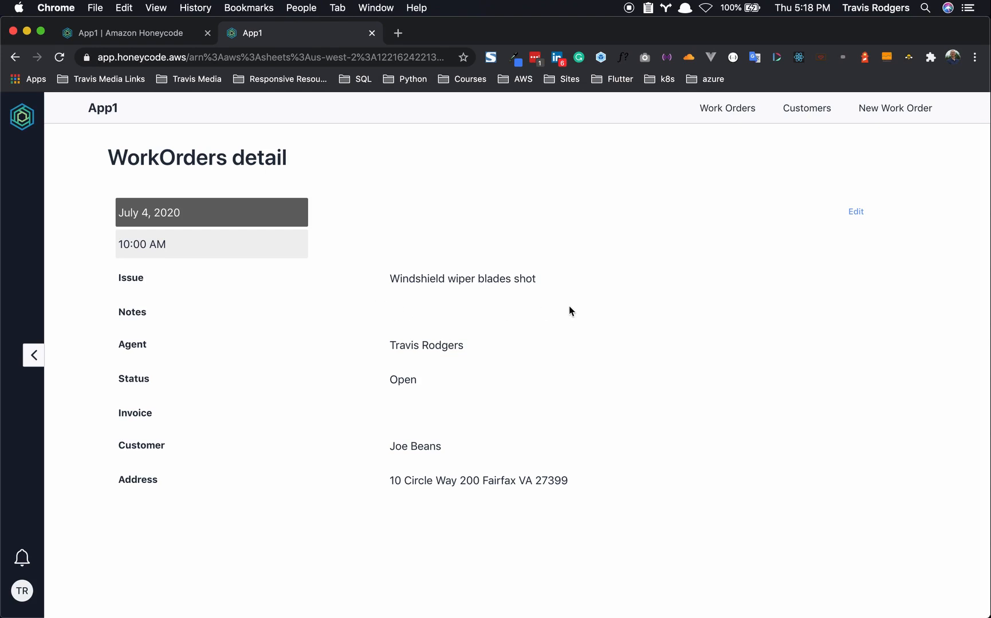
- Back in the builder, move the Customer and Address rows above the Issue row
click(122, 32)
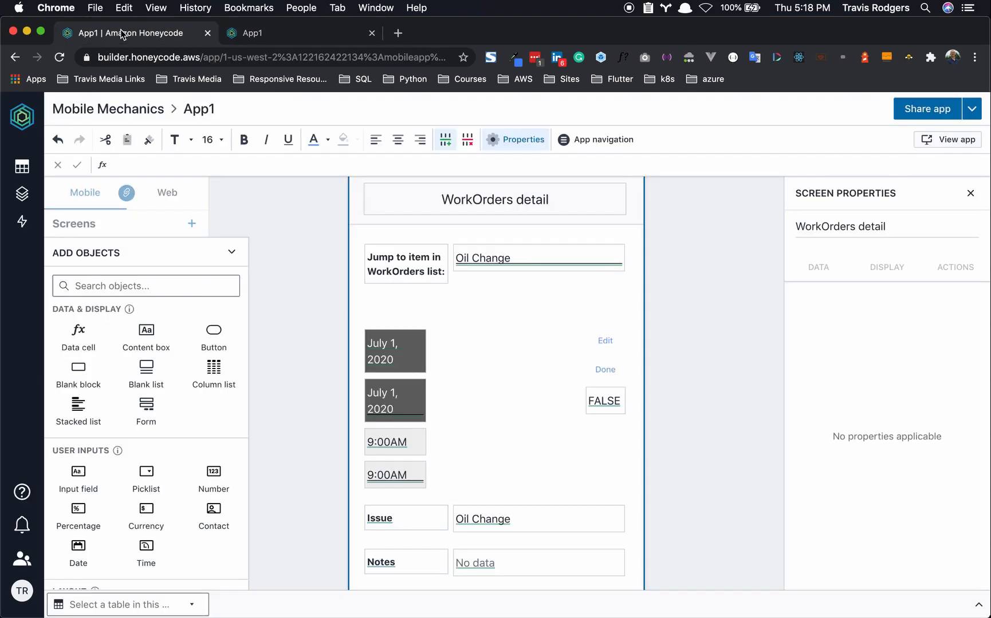
scroll(331, 334, down, 4)
scroll(330, 334, down, 1)
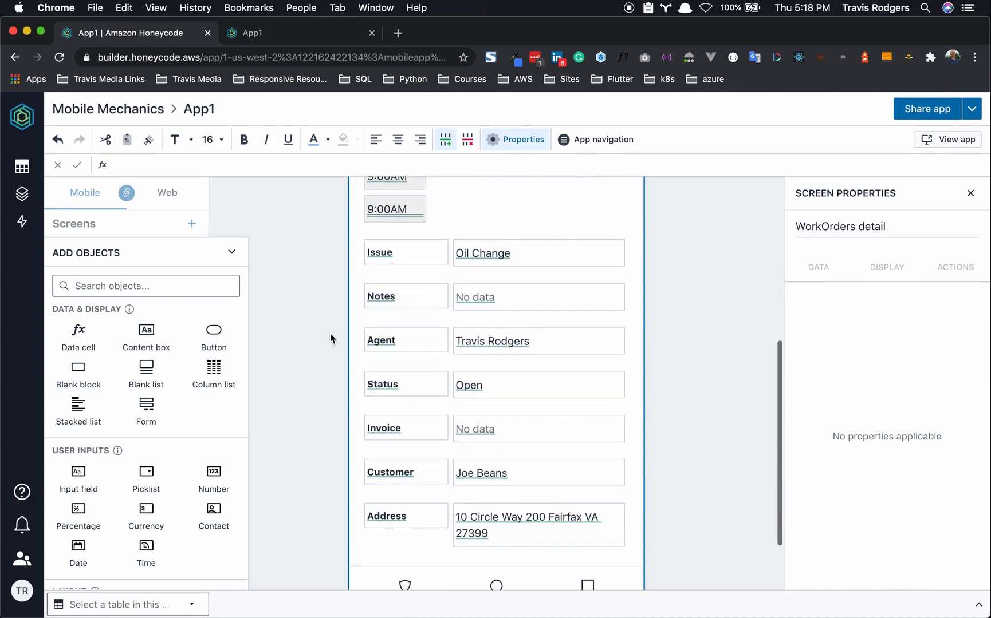
click(366, 447)
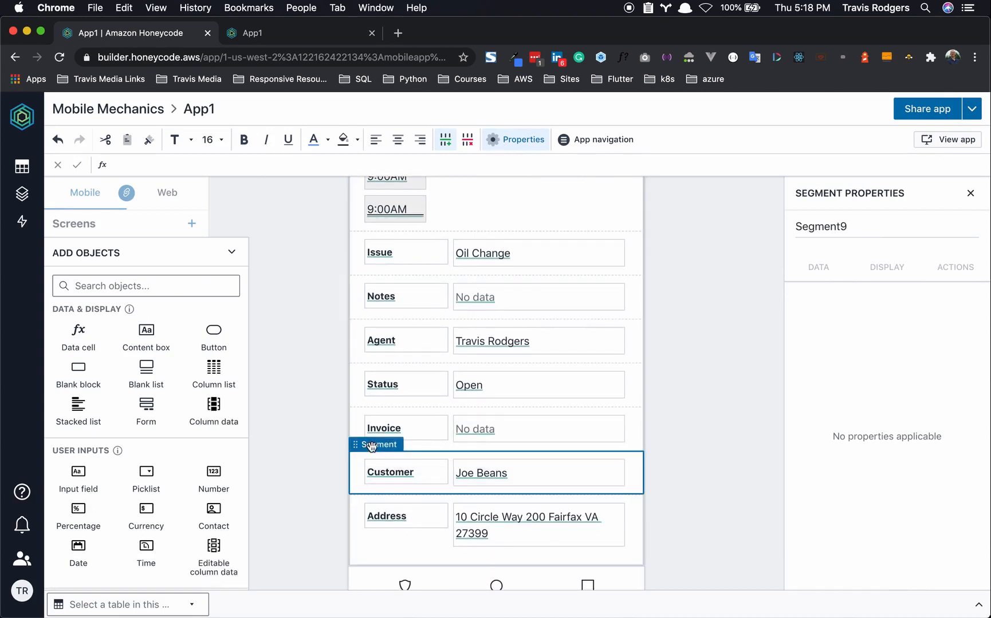
drag(372, 446, 376, 232)
click(360, 493)
drag(364, 491, 367, 345)
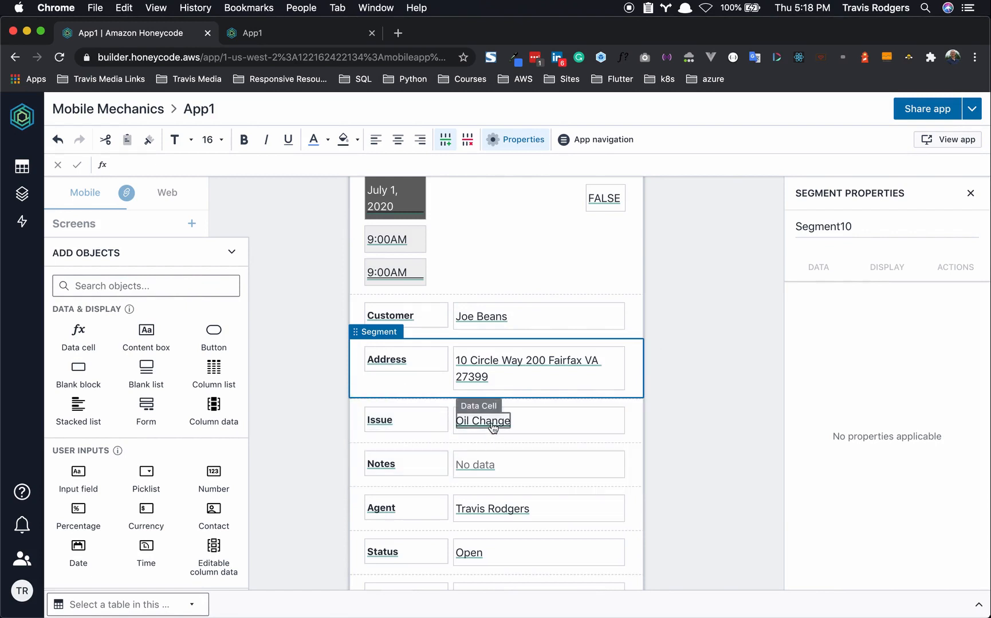
- Move the Oil Change content box into the top block and make its text bold
click(513, 438)
drag(504, 434, 488, 269)
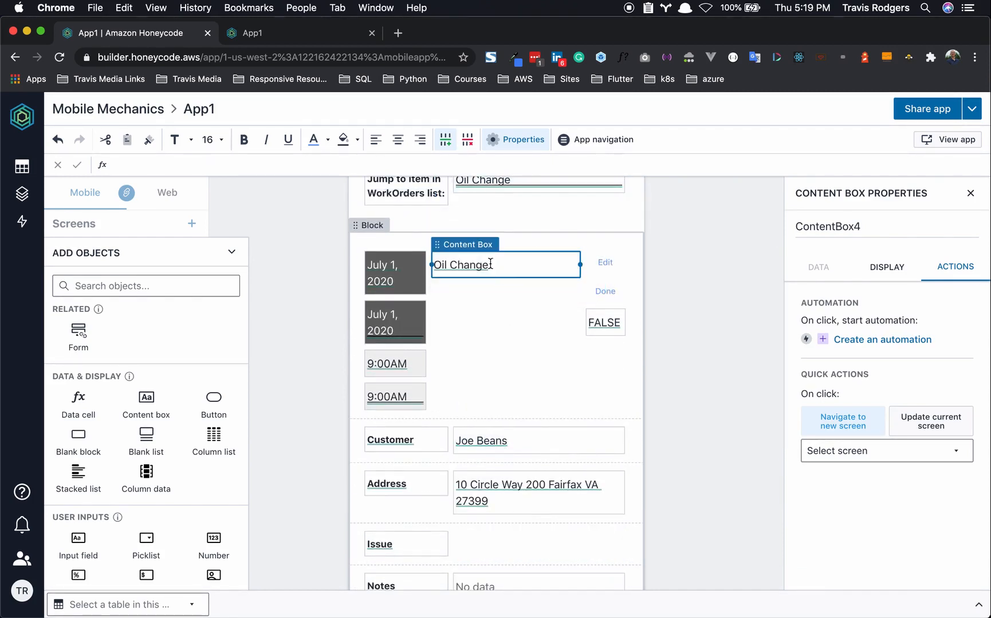
key(super+a)
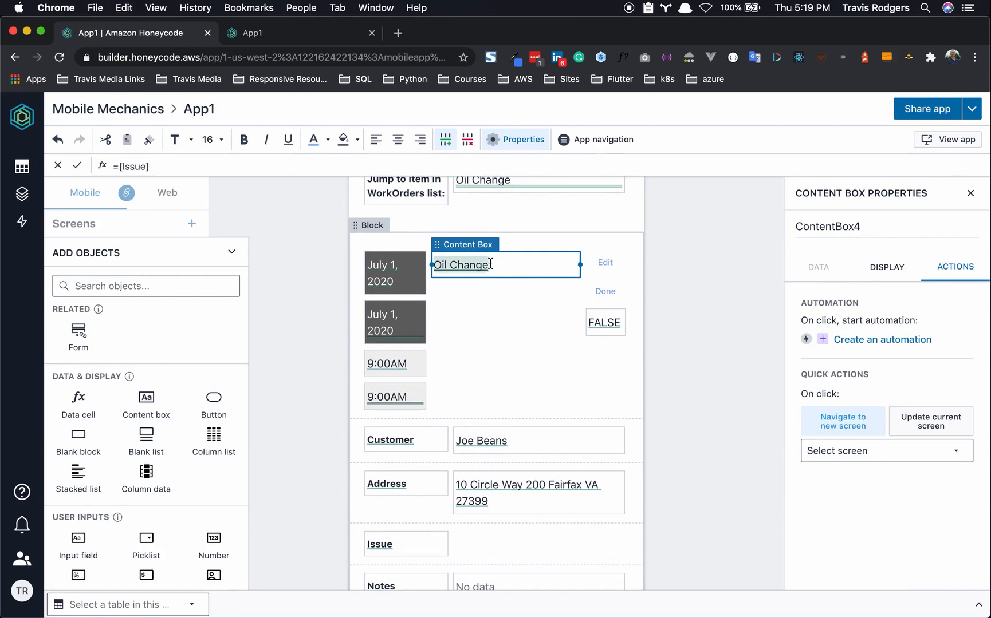
click(244, 141)
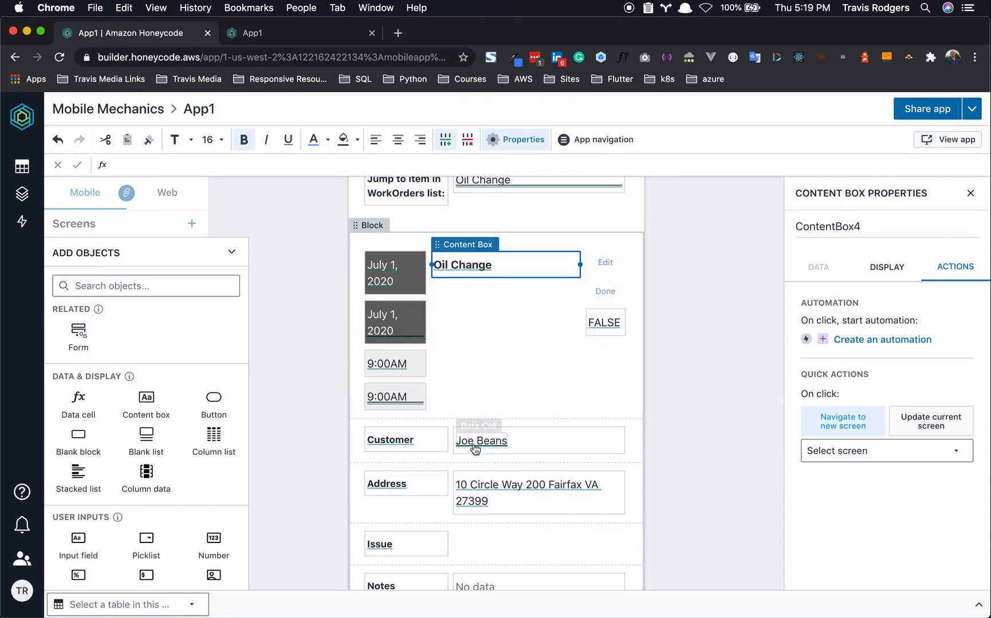
click(679, 423)
scroll(679, 424, down, 5)
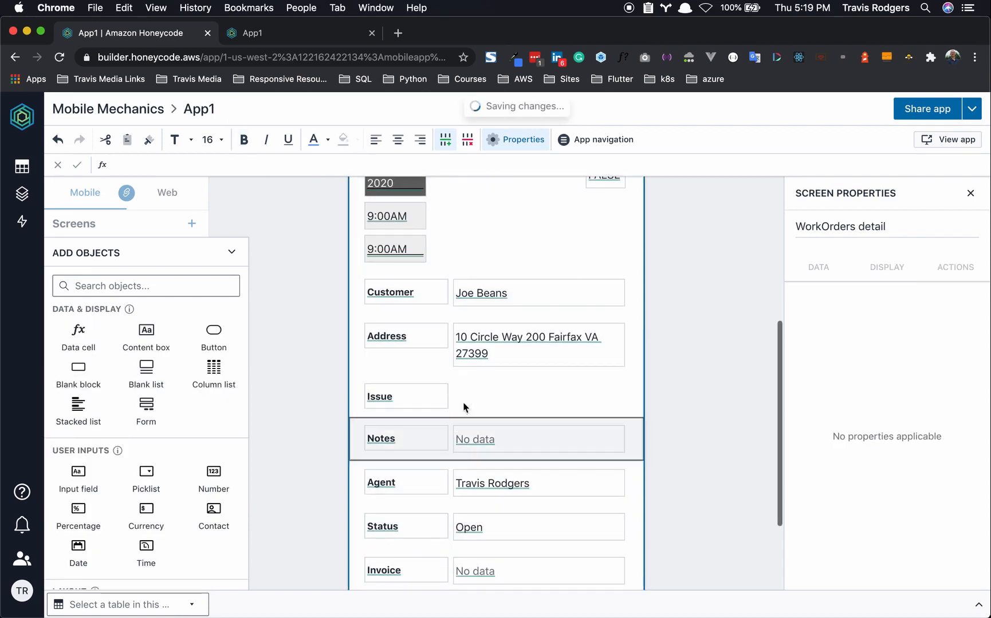
- Delete the Issue and Status rows
click(425, 382)
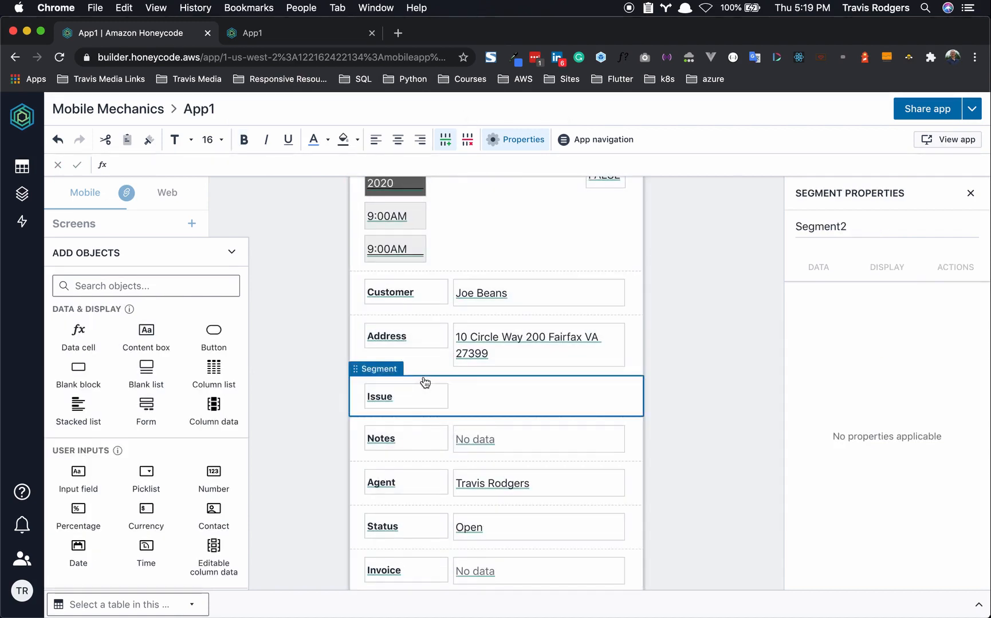
key(Delete)
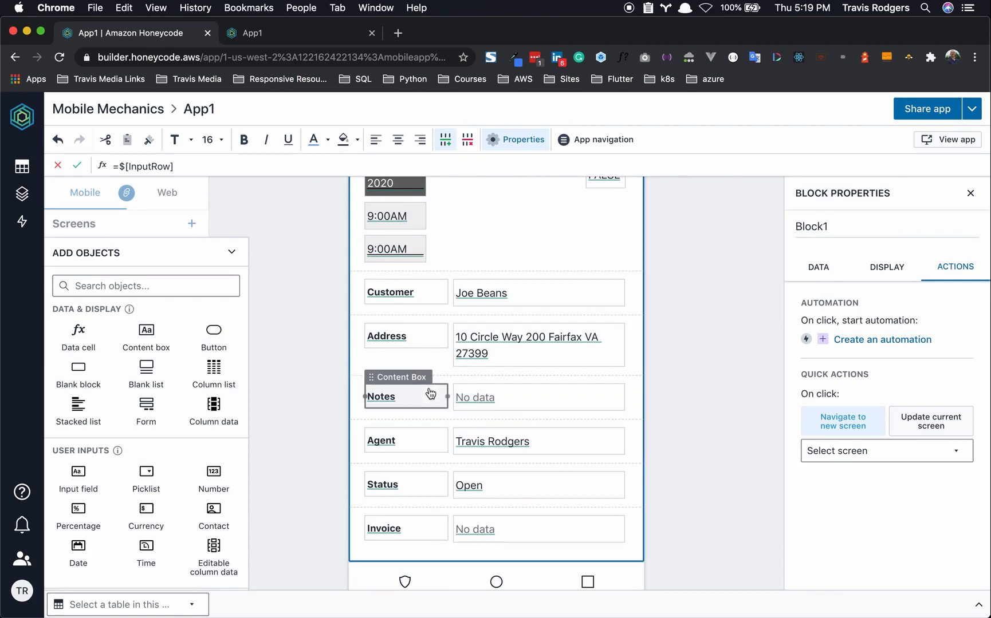
click(406, 470)
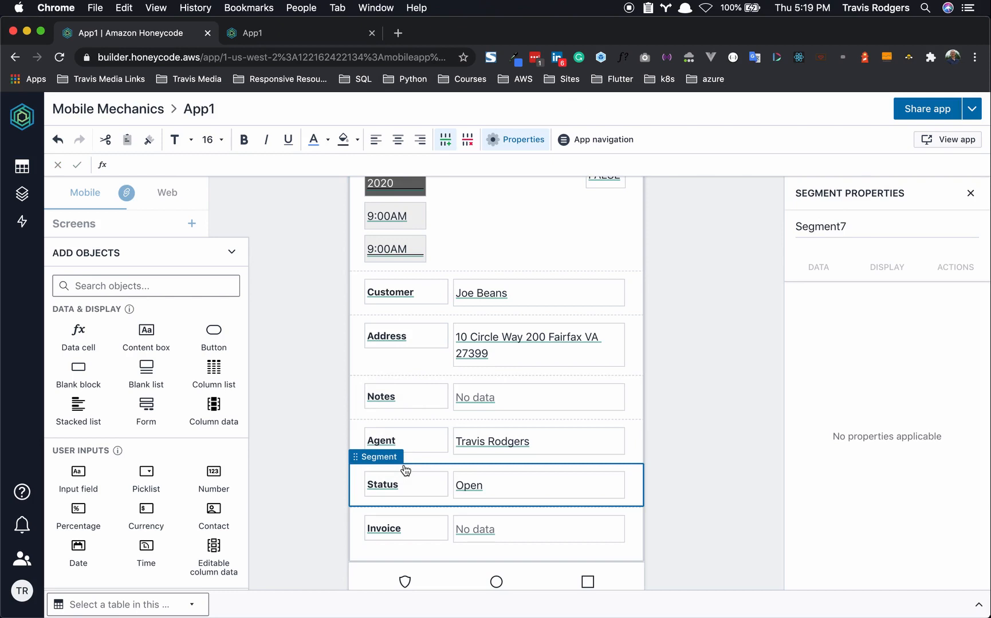
key(Delete)
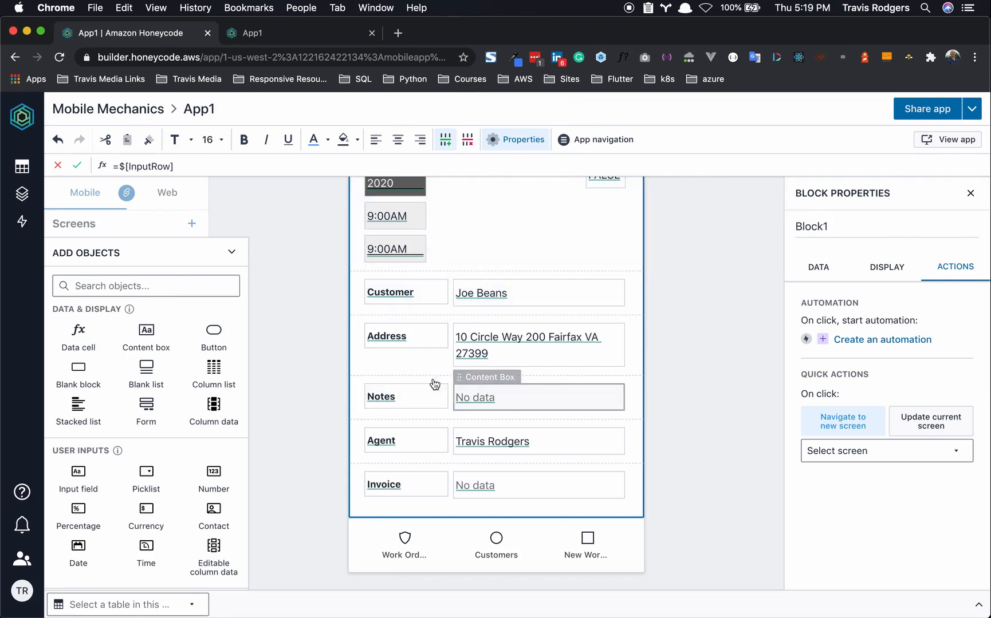
- Move the Customer, Address, Notes and Agent value boxes below their labels
click(514, 286)
drag(499, 272, 416, 316)
click(500, 353)
drag(500, 352, 427, 389)
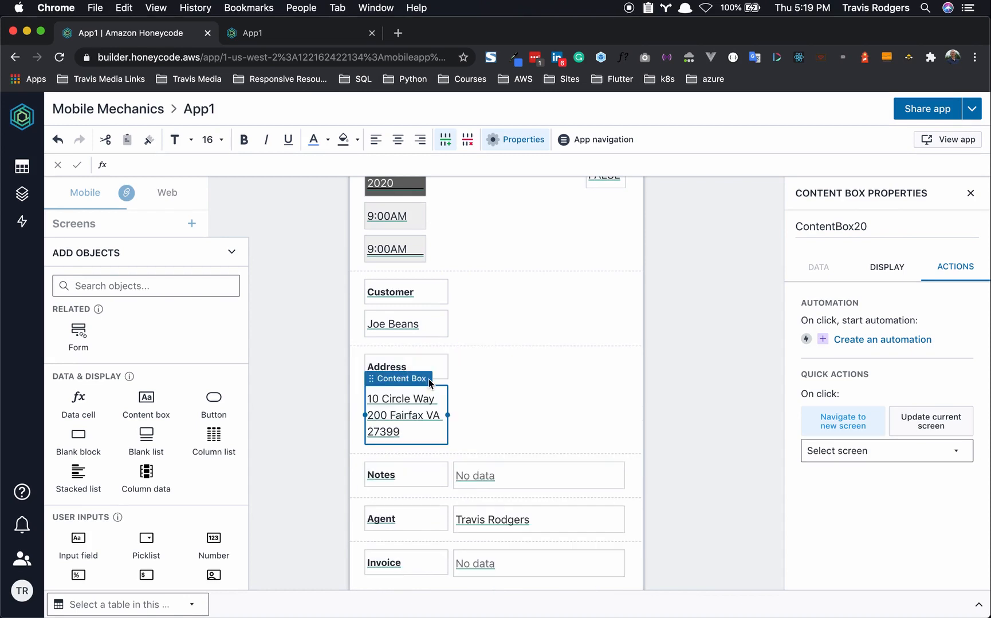
click(493, 453)
drag(492, 454, 413, 493)
scroll(524, 445, down, 3)
click(501, 385)
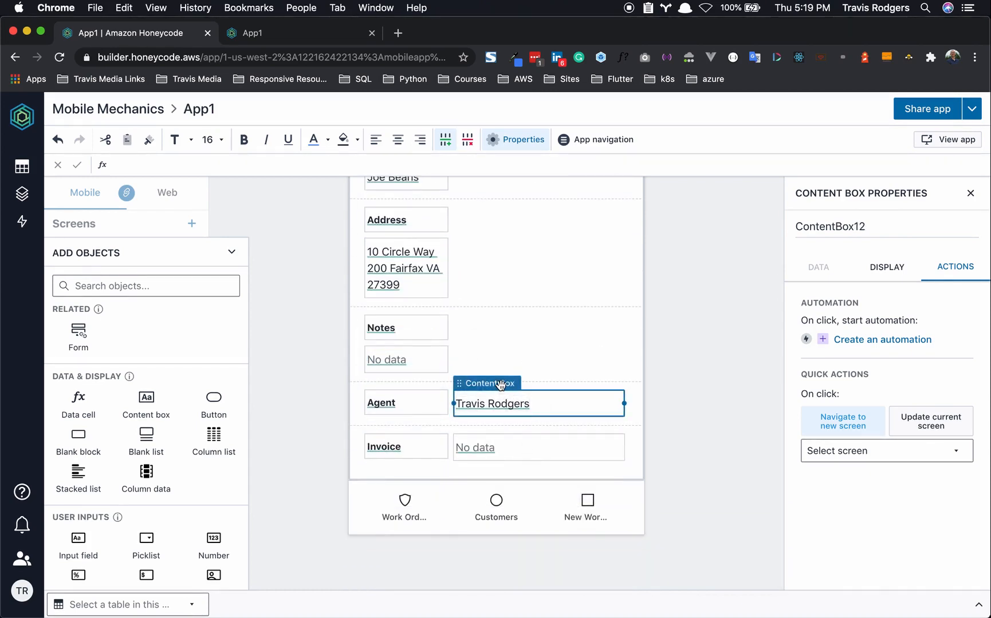
drag(501, 385, 431, 422)
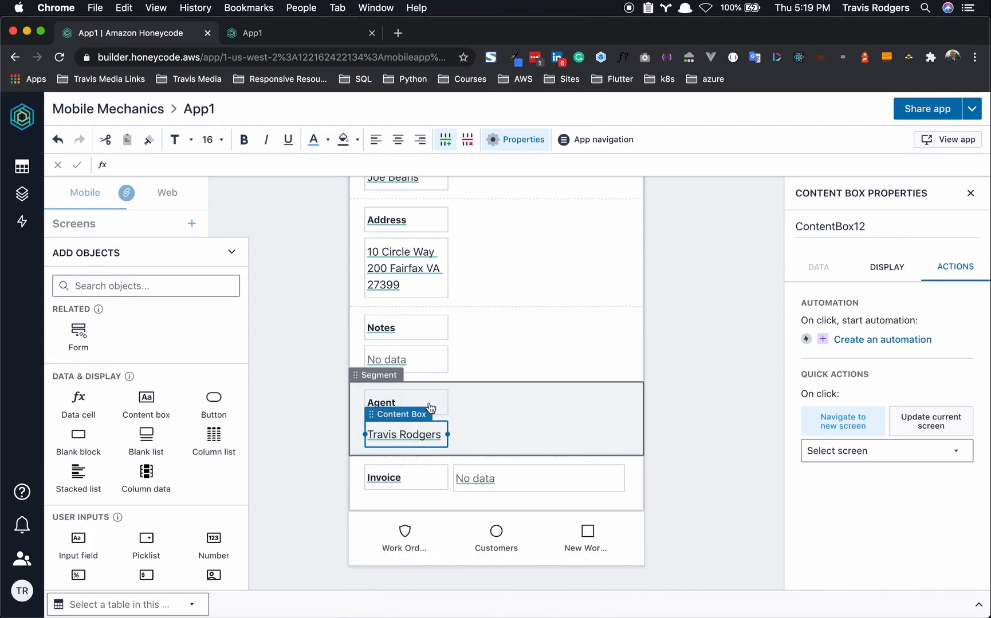
- Duplicate the Notes and Agent value boxes so each row has a second box
scroll(460, 436, up, 2)
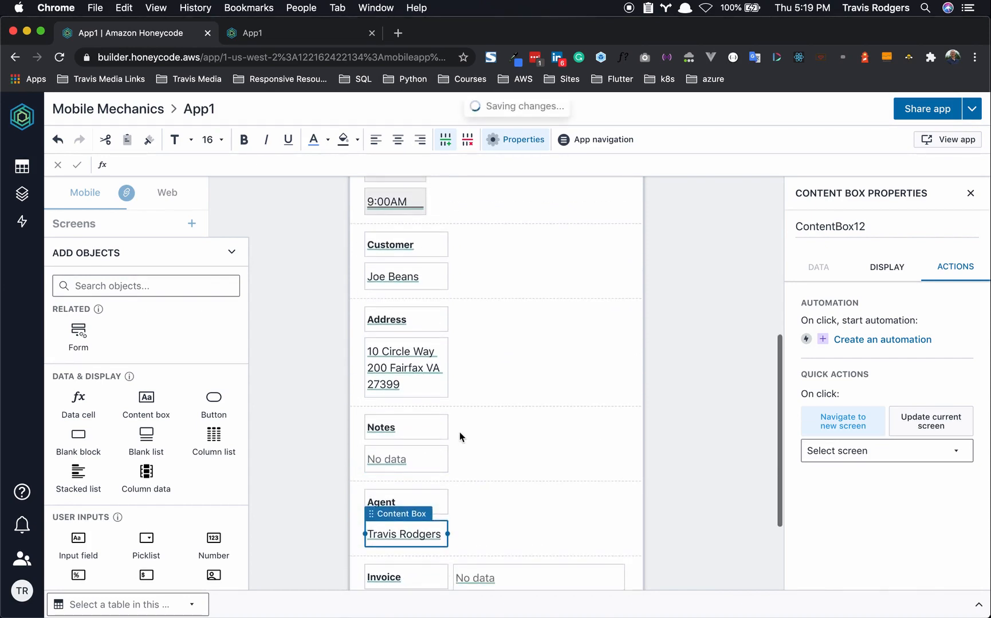
scroll(467, 389, up, 1)
scroll(466, 367, down, 2)
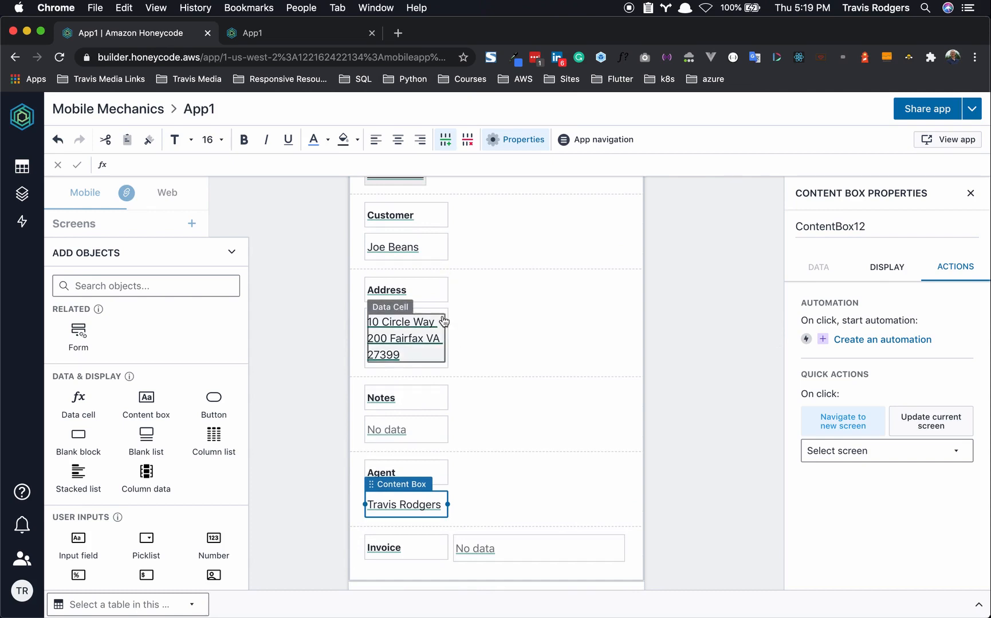
scroll(444, 321, down, 2)
click(440, 347)
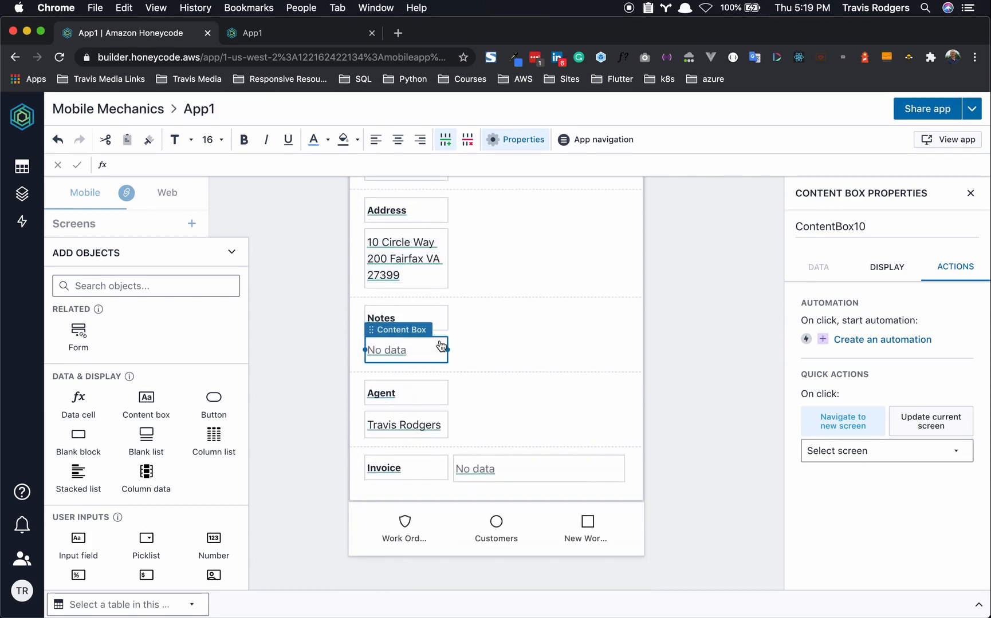
key(super+v)
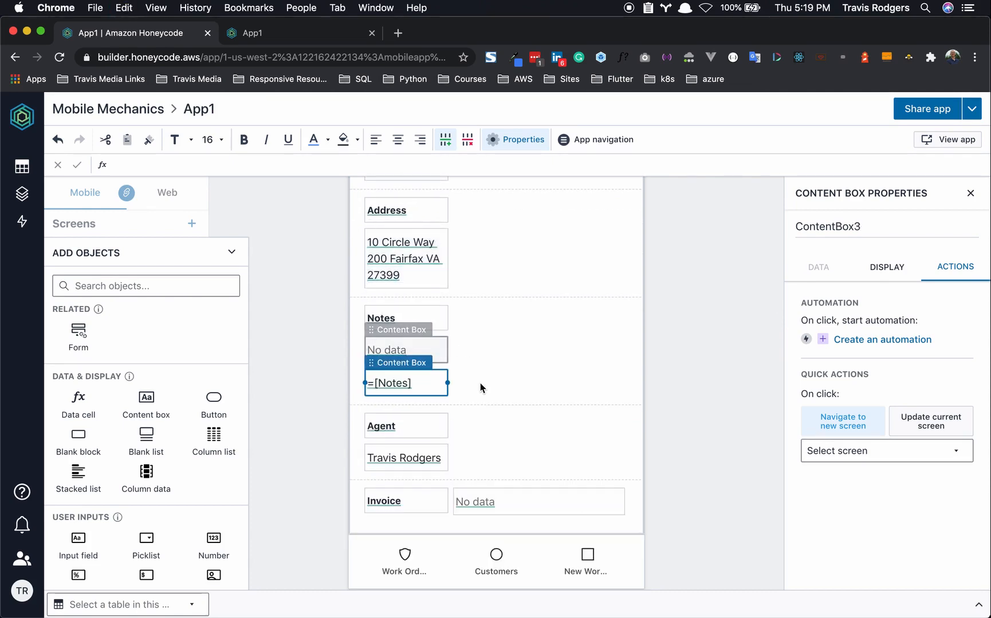
scroll(481, 385, down, 2)
click(439, 399)
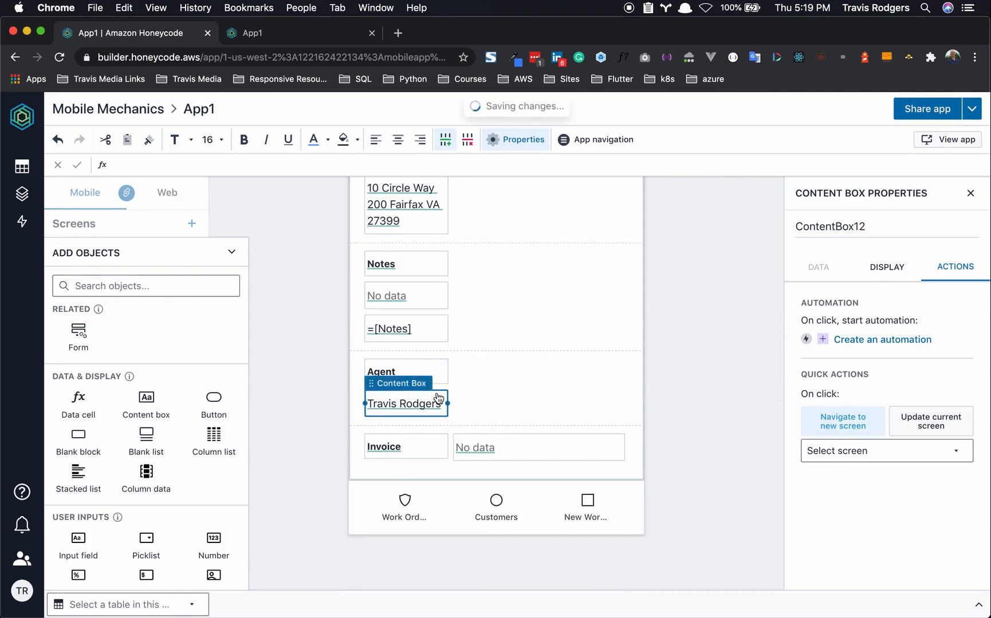
key(super+c)
key(super+v)
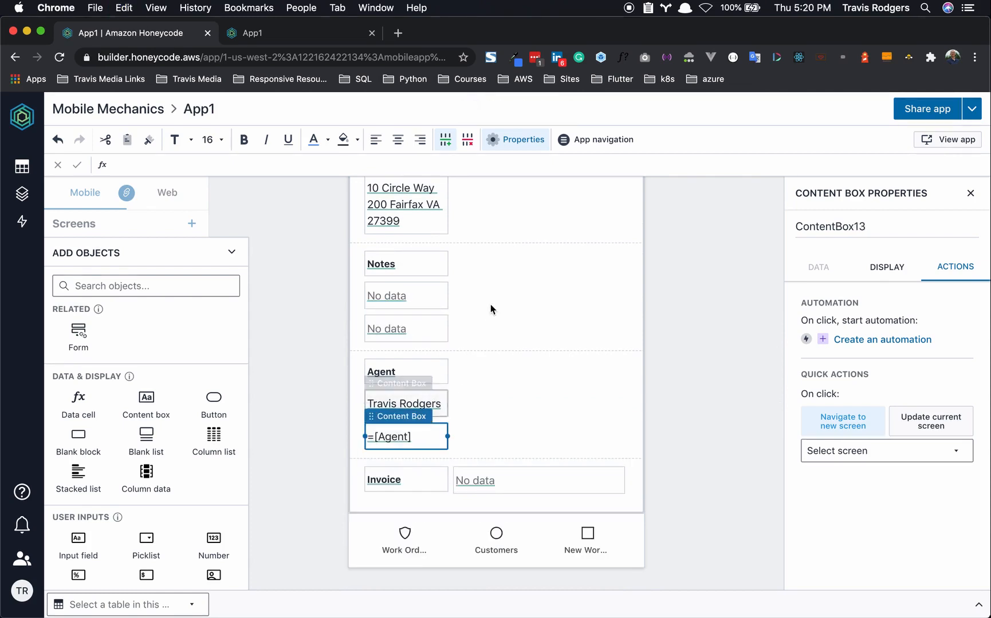
click(445, 298)
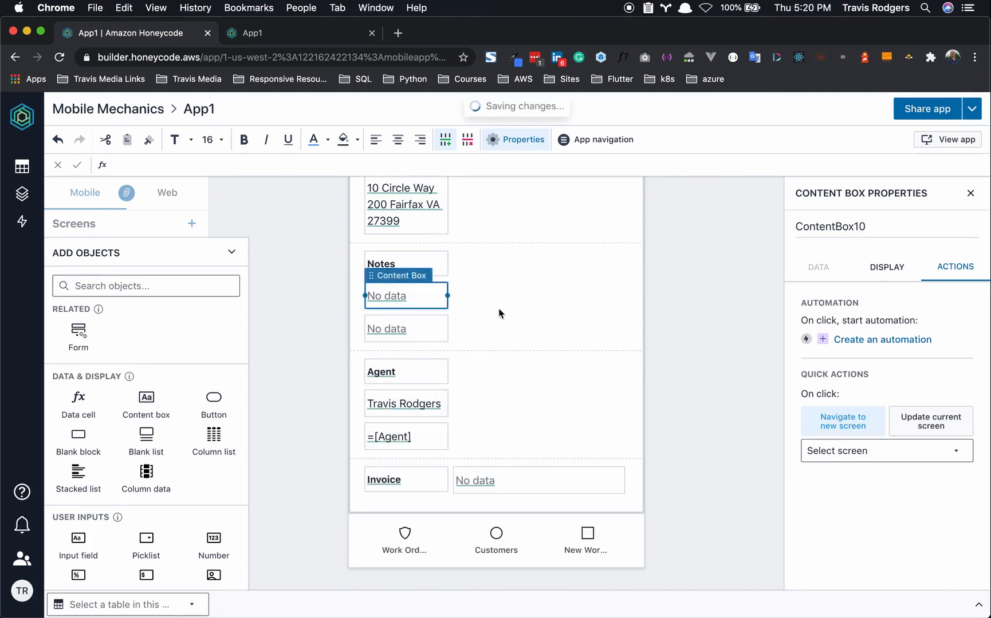
scroll(509, 308, up, 6)
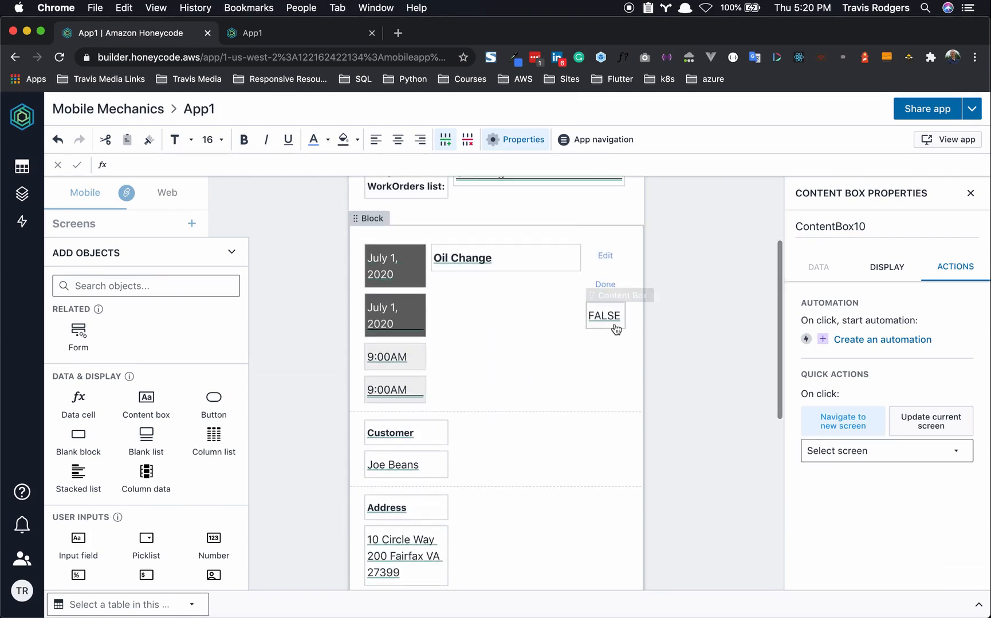
scroll(581, 379, down, 2)
scroll(581, 379, down, 5)
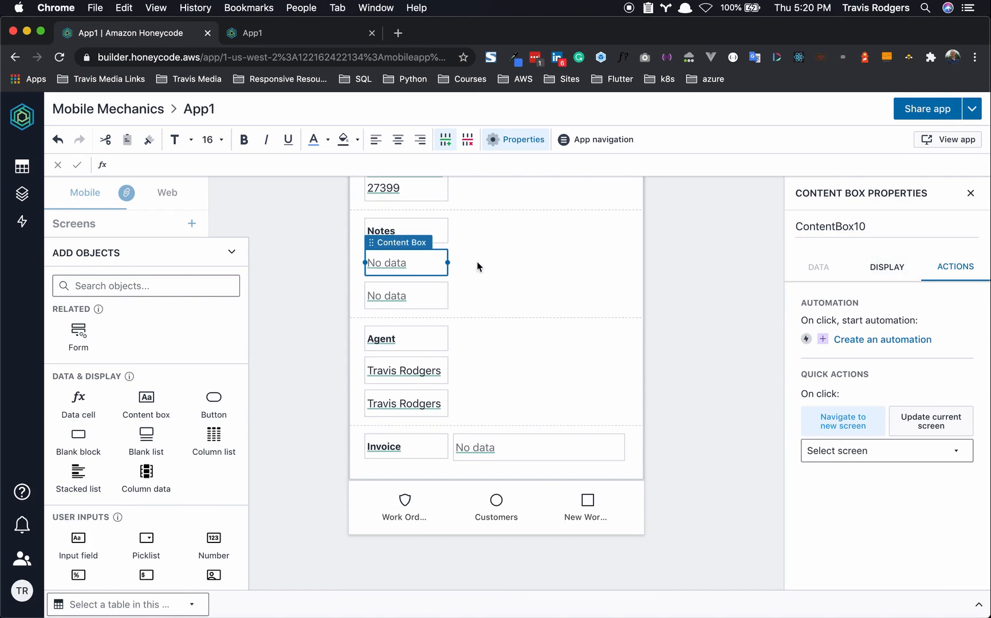
- Set the first Notes and first Agent boxes' visibility to =NOT($[IsEdit])
click(885, 267)
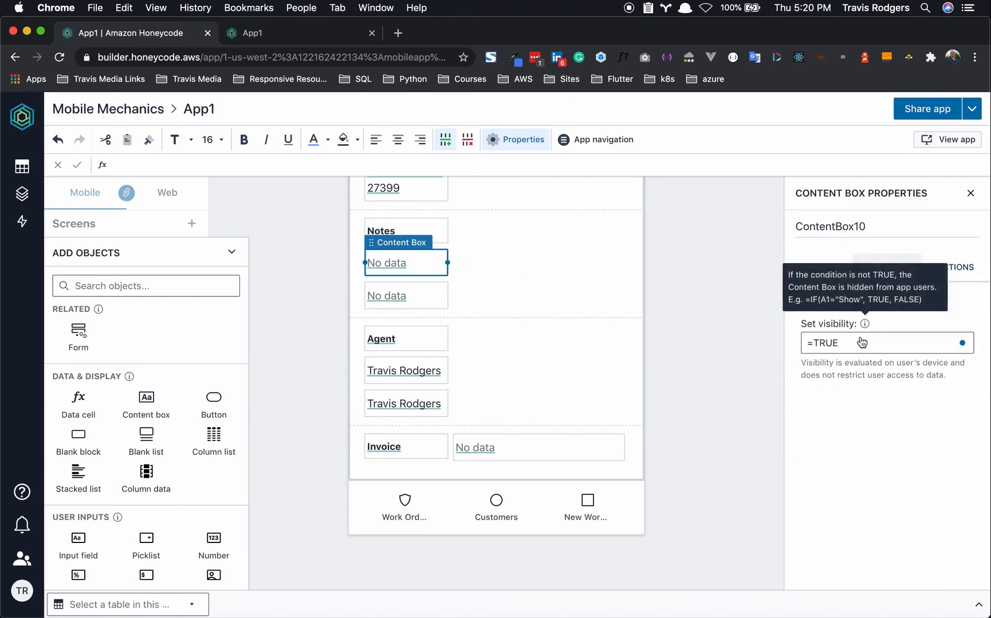
click(802, 343)
text(=NOT)
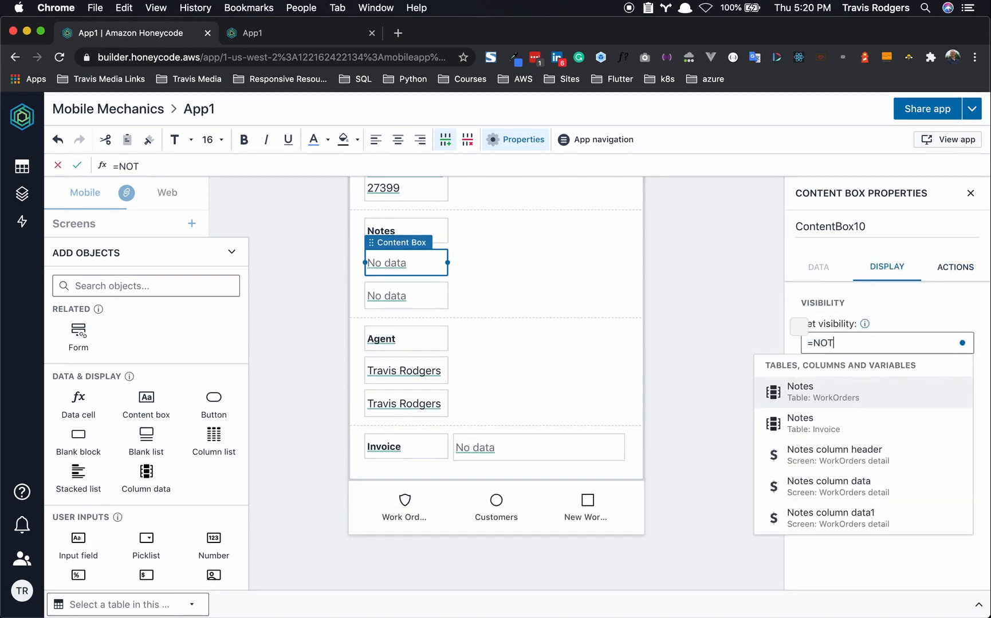
text(($I)
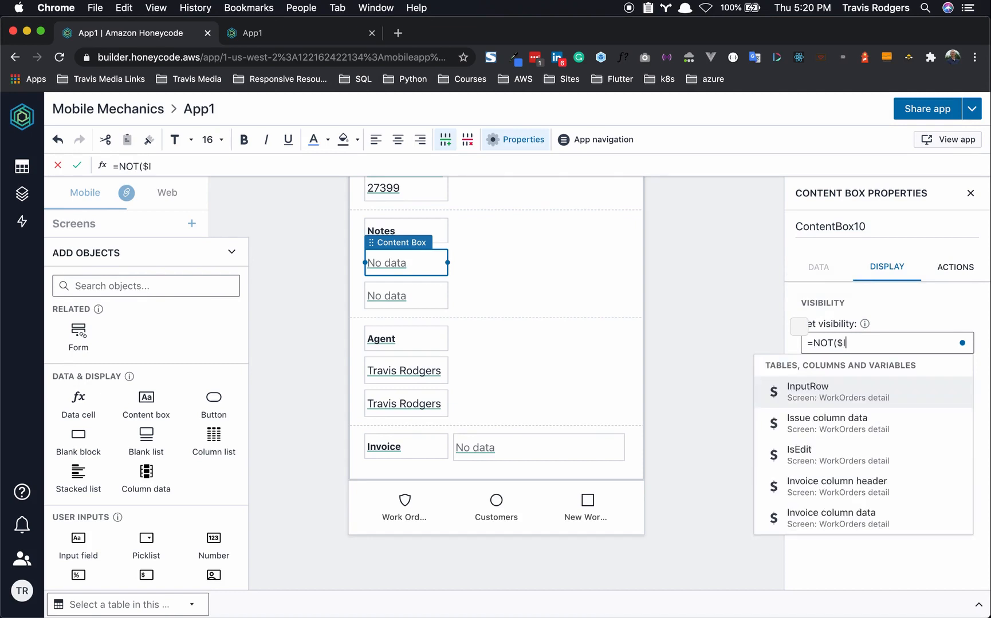
click(809, 452)
triple_click(868, 342)
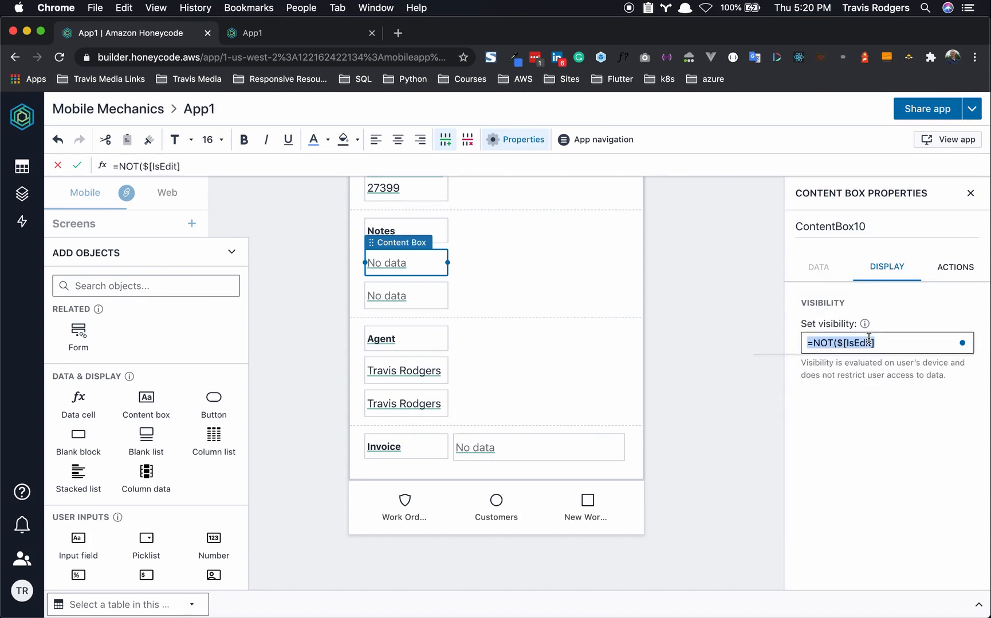
click(447, 365)
triple_click(801, 343)
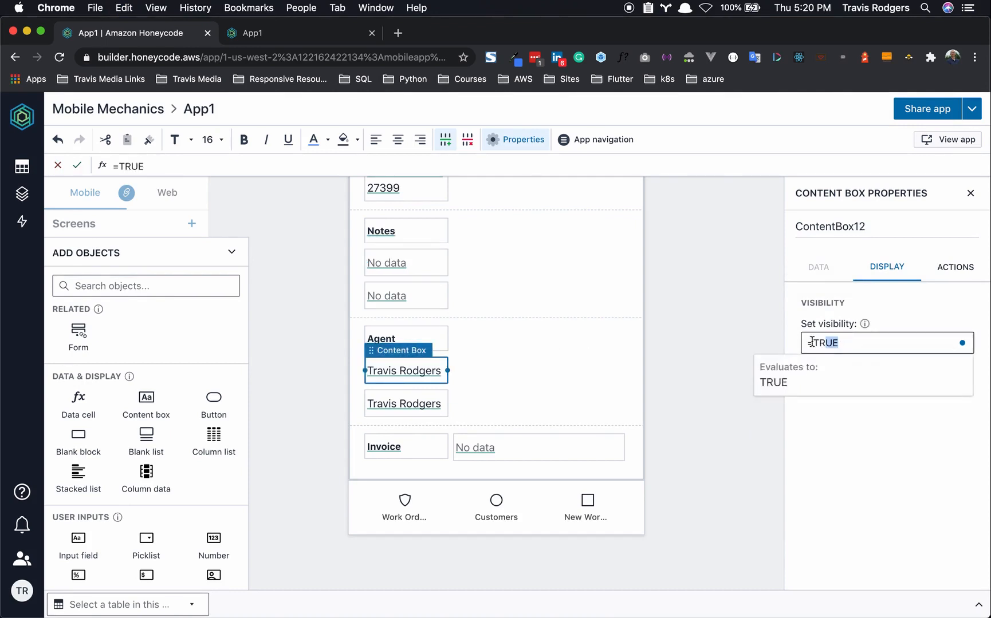
key(super+v)
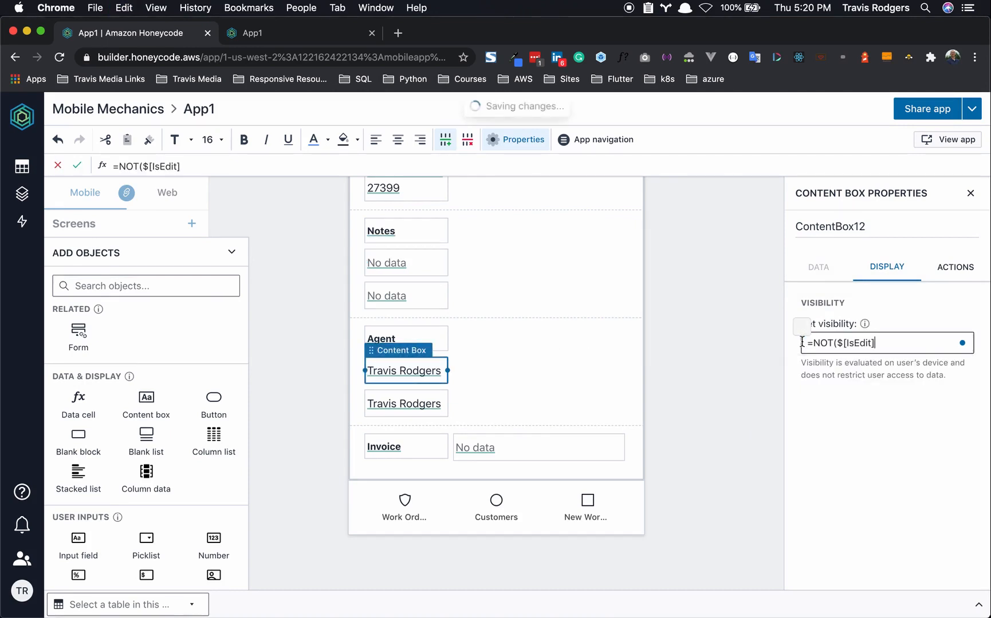
click(841, 427)
- Set the second Notes box's visibility to =$[IsEdit]
click(397, 295)
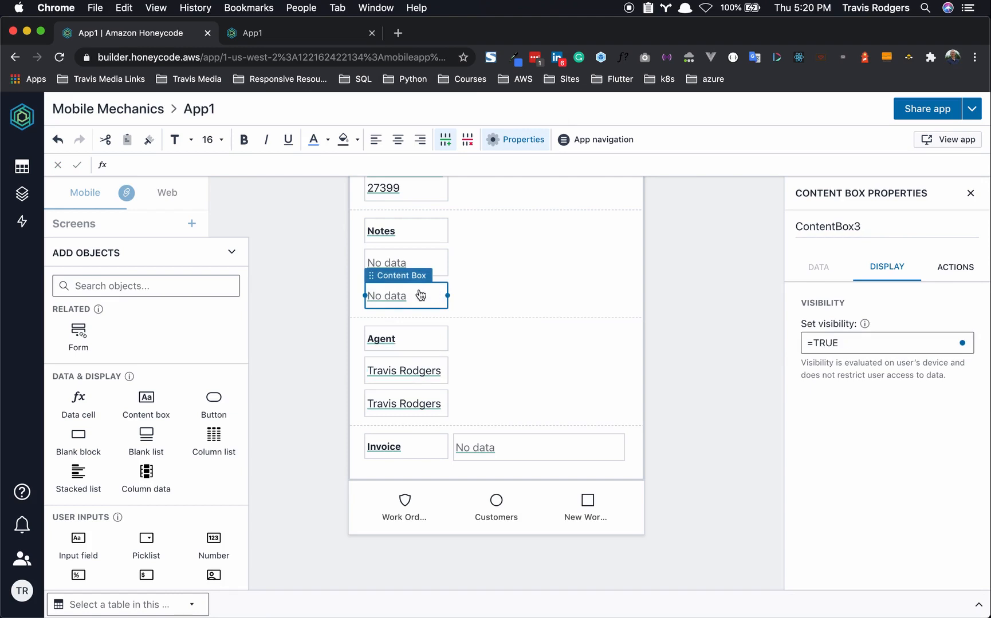
click(396, 295)
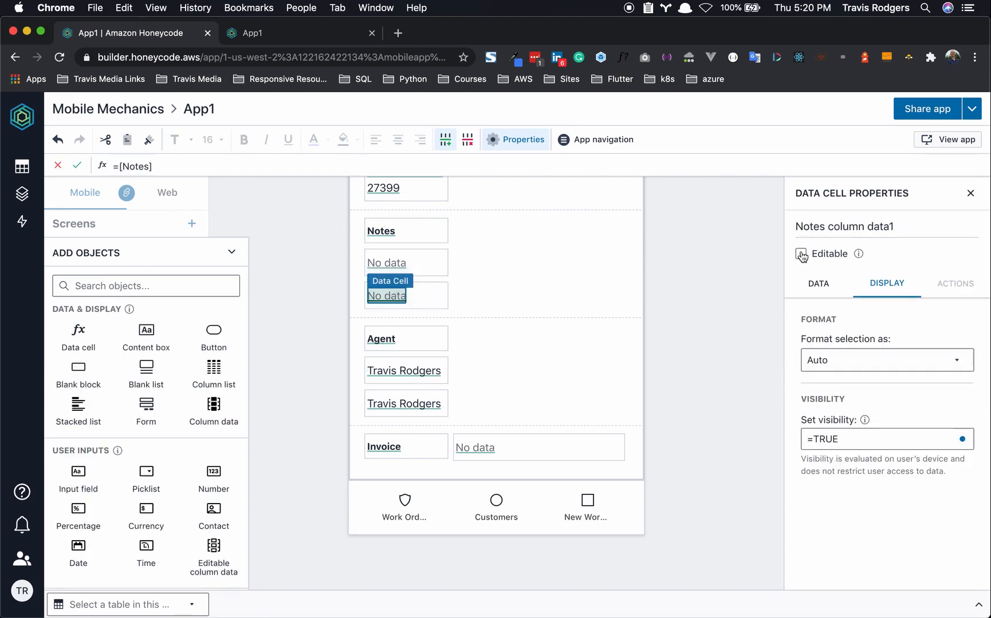
click(437, 289)
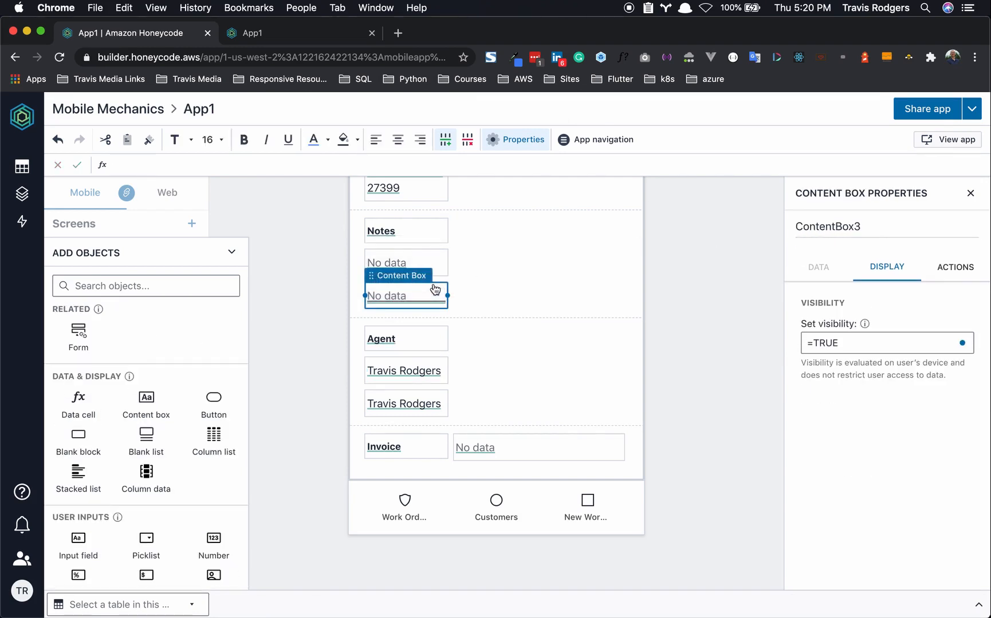
click(834, 342)
drag(834, 342, 801, 342)
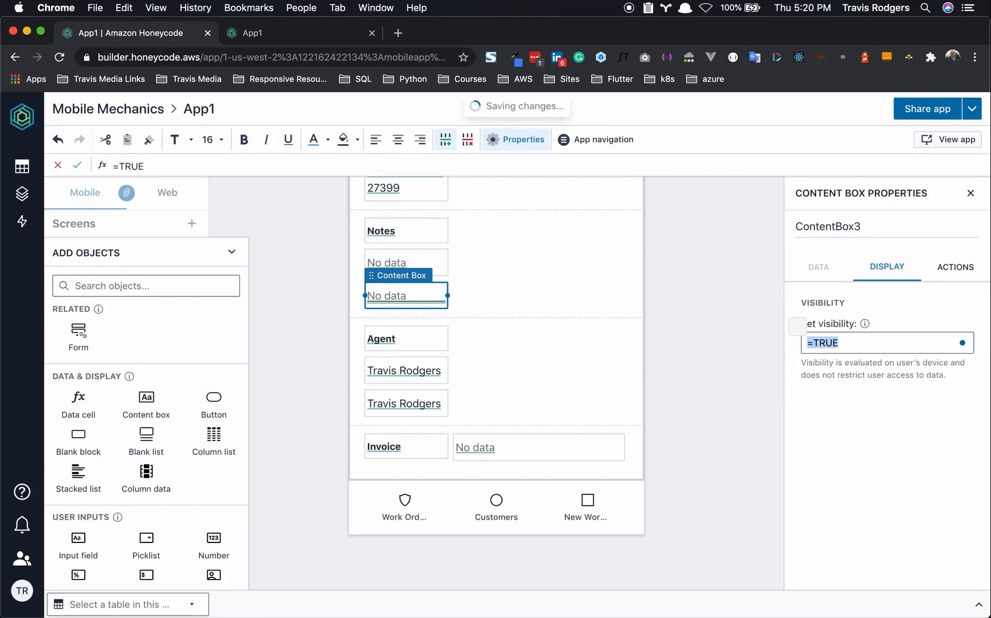
text(=)
text($[)
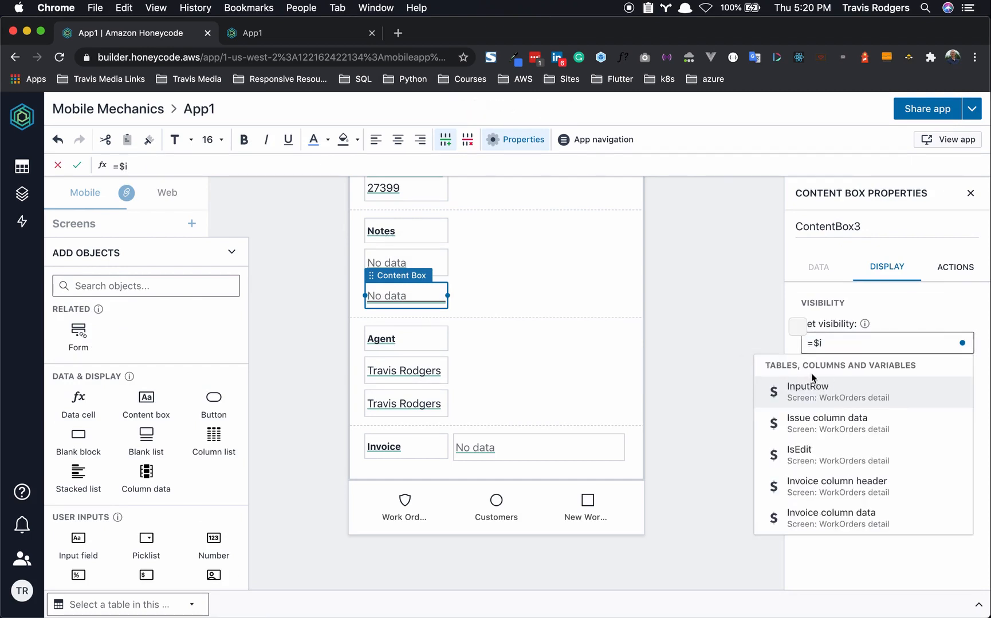
click(810, 448)
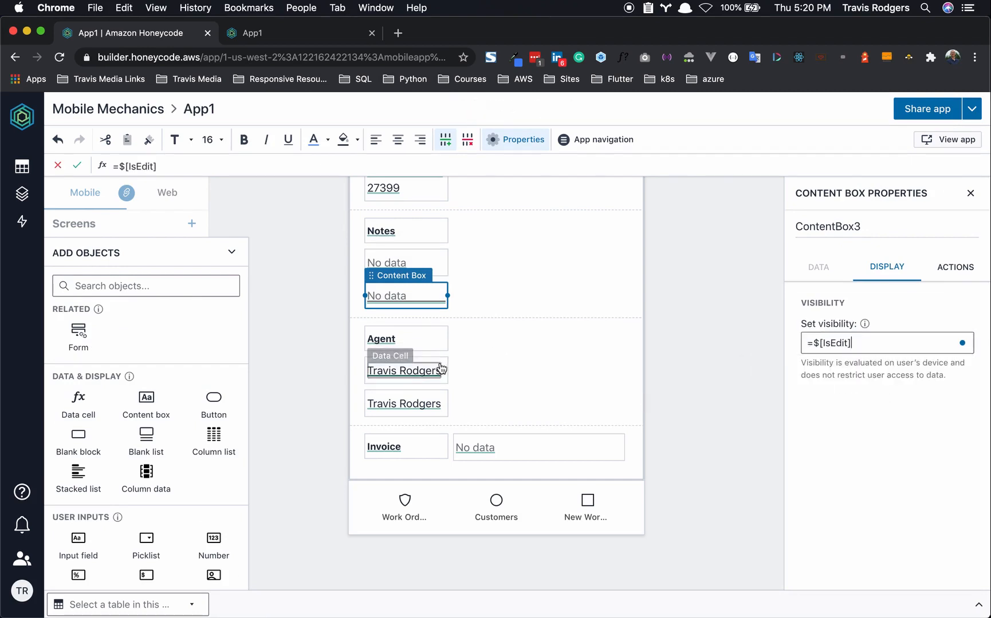
- Set the second Agent box's visibility to =$[IsEdit] and make its data cell Editable
click(440, 400)
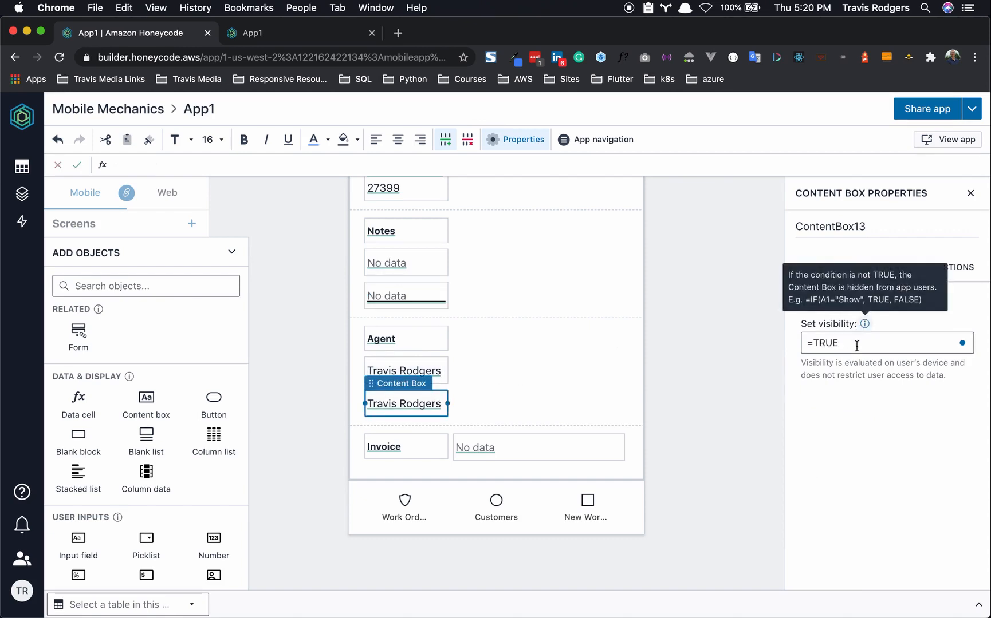
drag(841, 343, 782, 351)
text(=$)
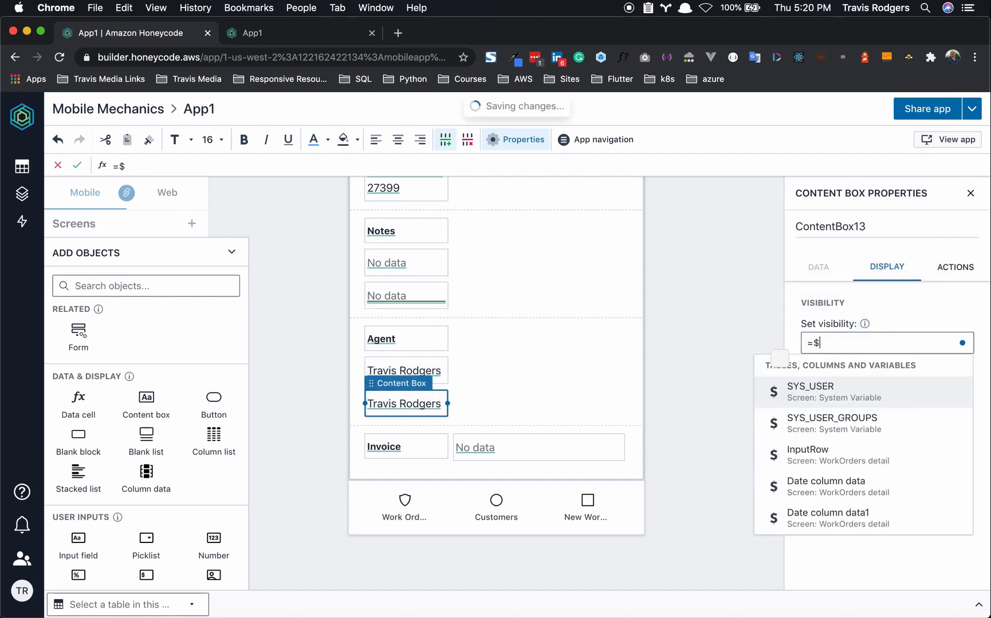
text([I)
click(802, 451)
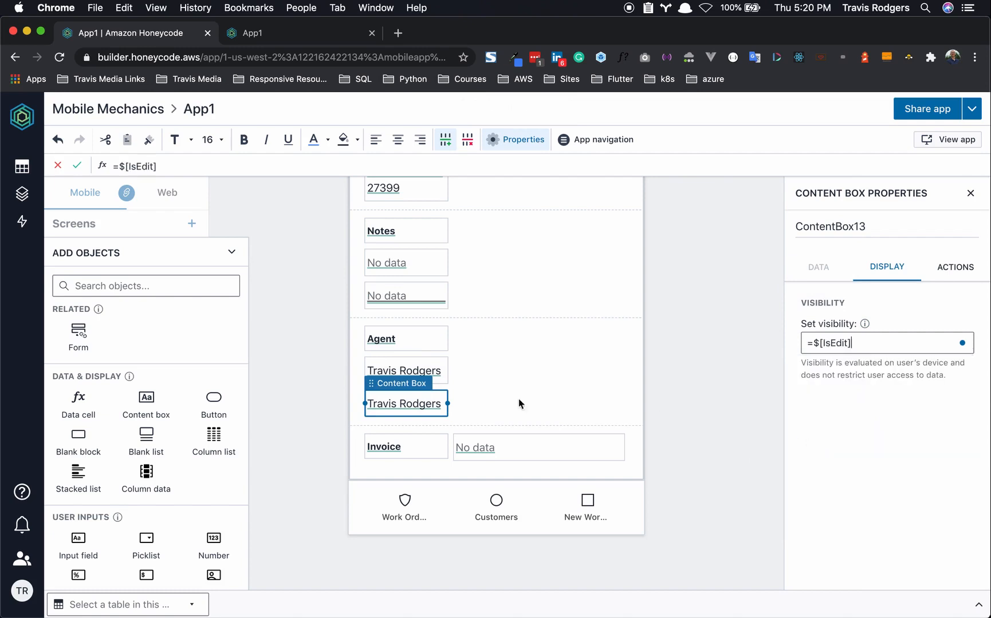
click(429, 404)
click(801, 255)
click(687, 342)
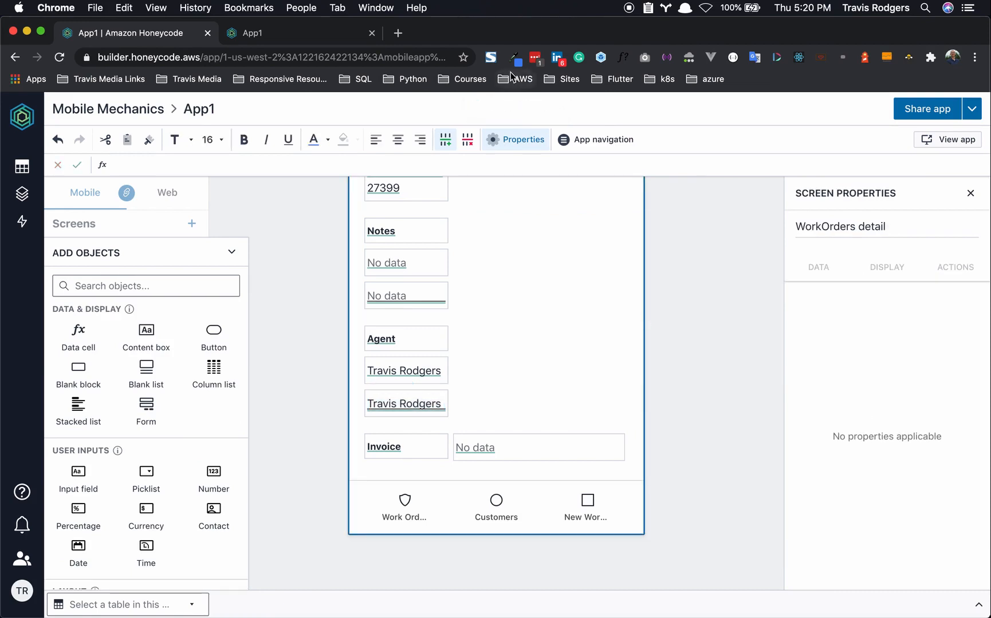
- In live App1, add a note about buying a quart of oil, pick an agent, save with Done
click(327, 36)
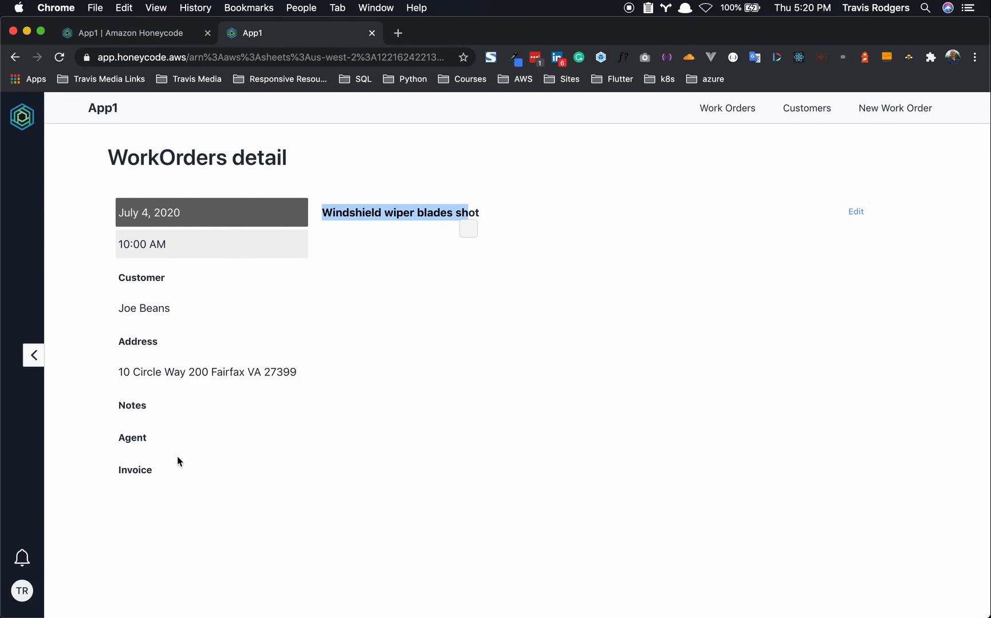
click(855, 213)
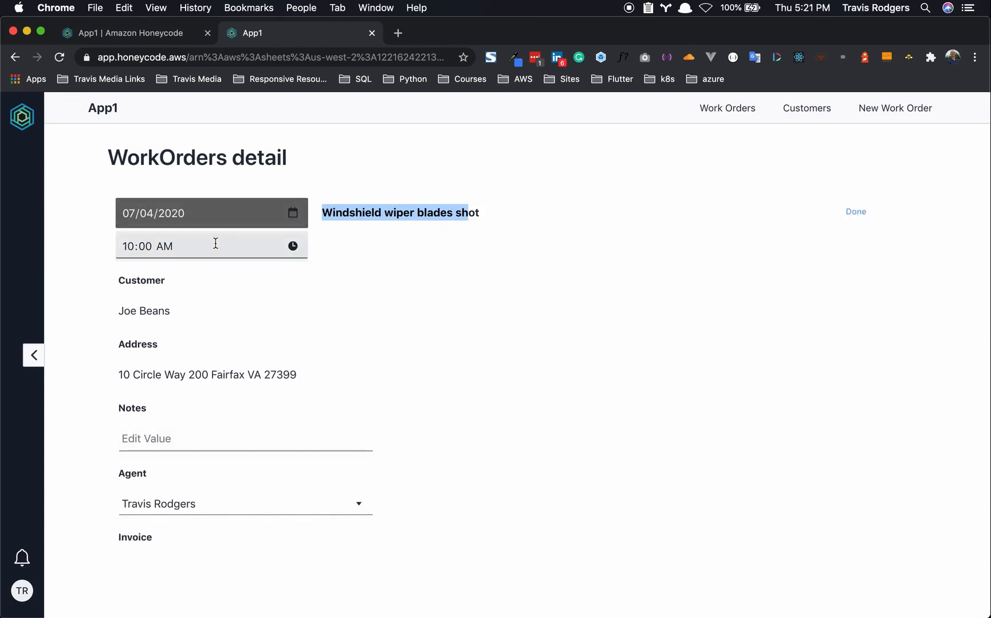
click(161, 437)
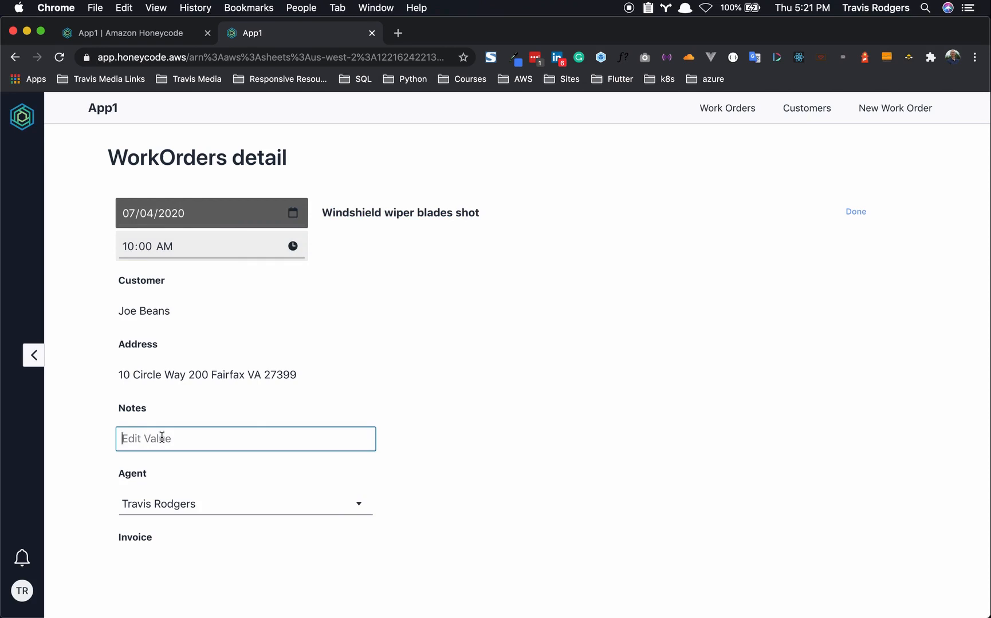
text(Also bought a )
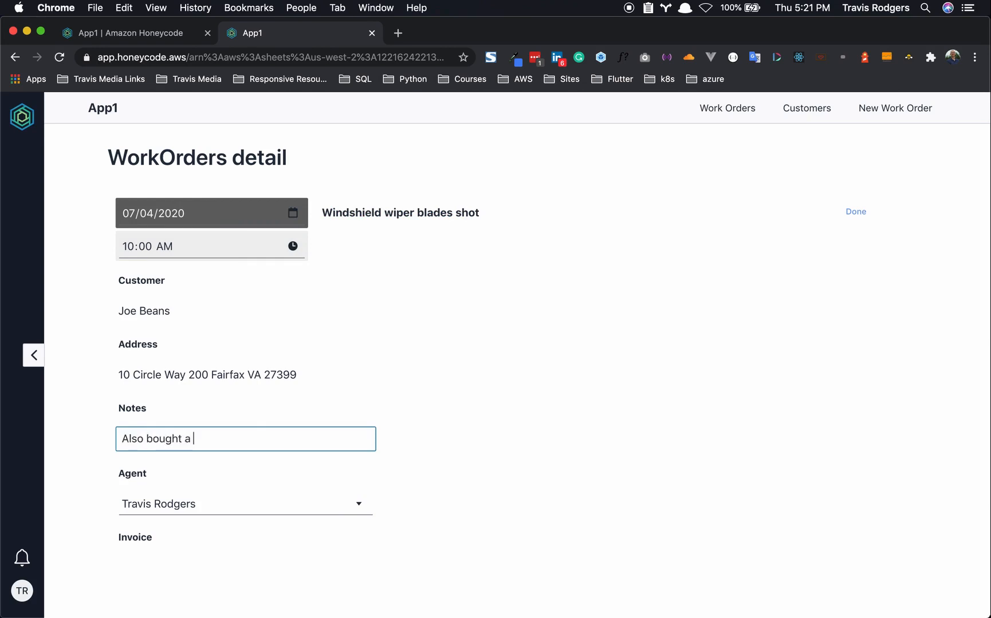
text(quart of oil)
click(413, 447)
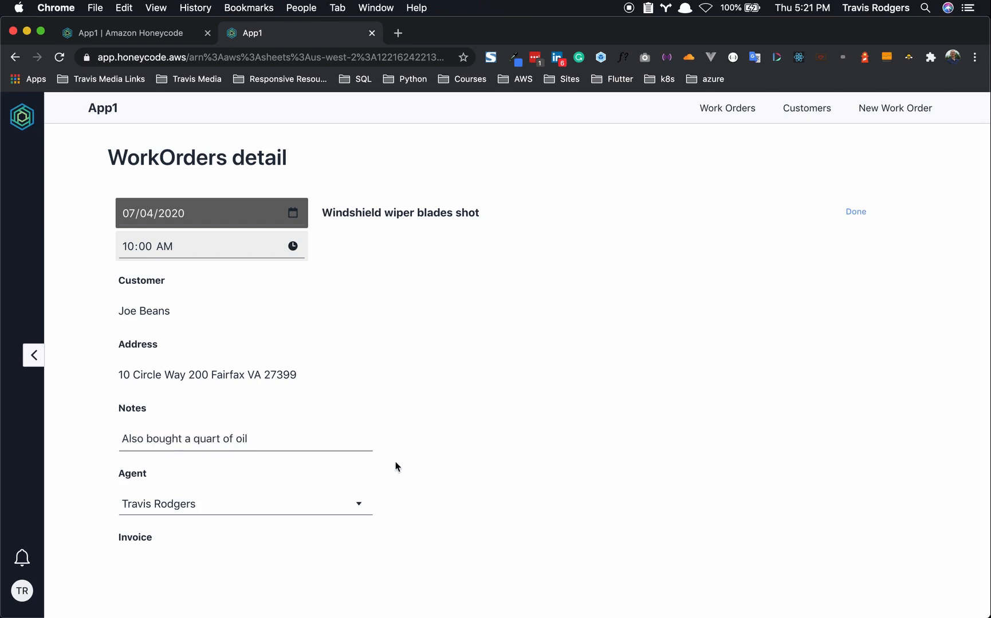
click(268, 505)
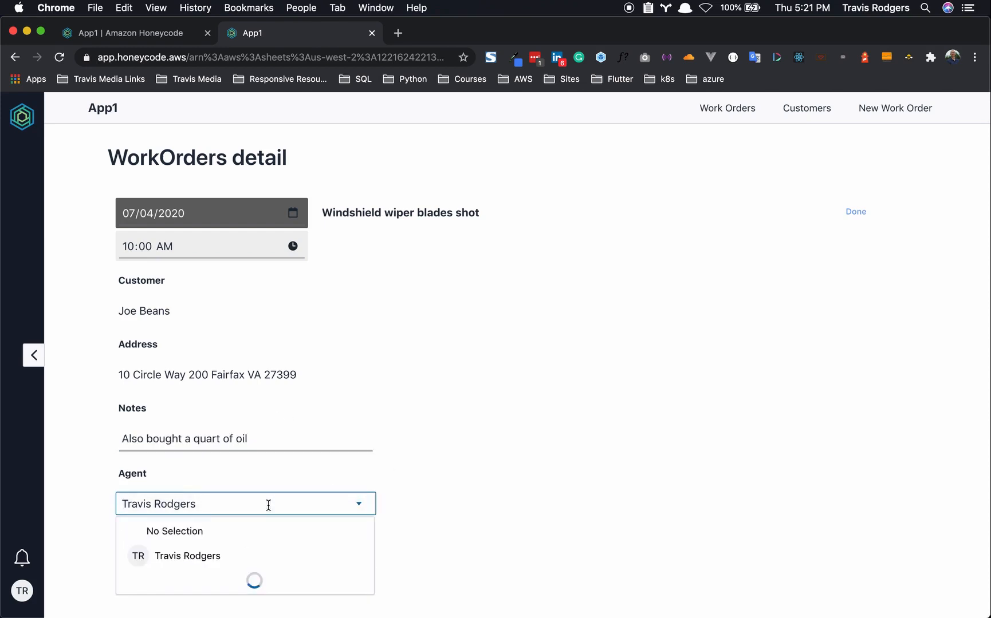
click(213, 555)
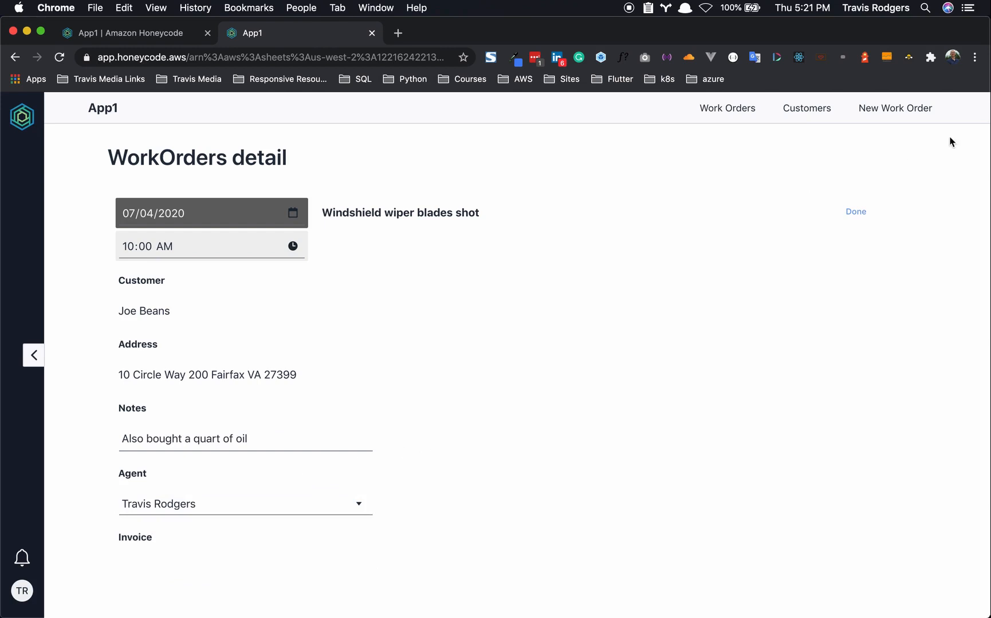
click(857, 212)
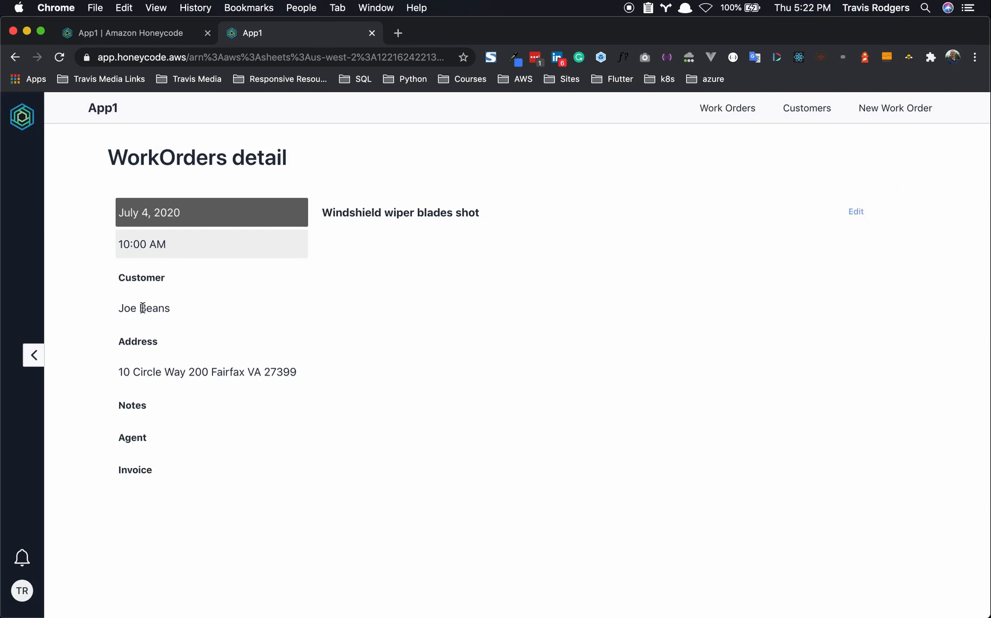
click(141, 33)
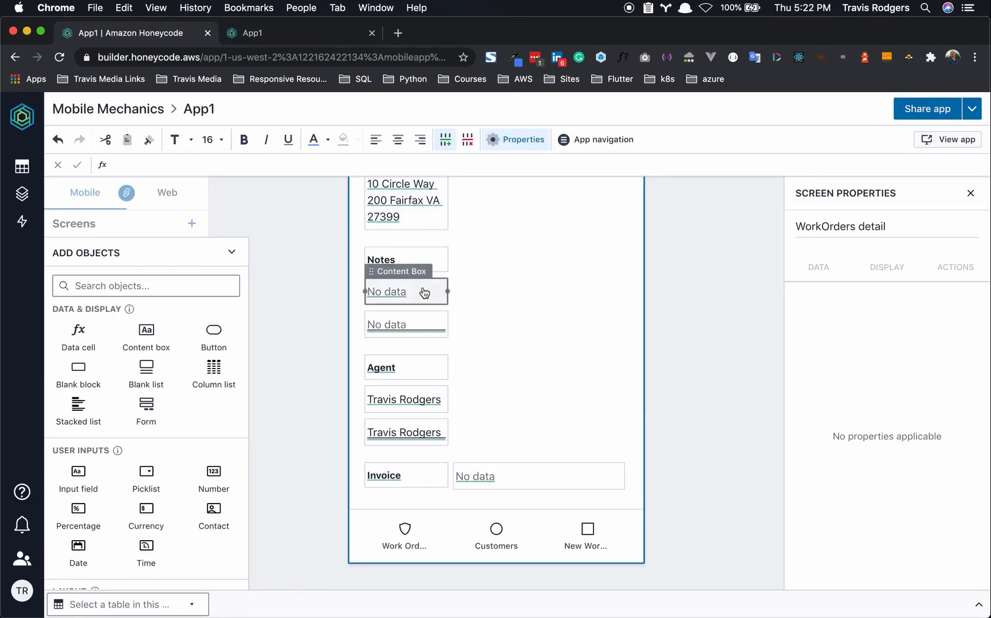
- Add the missing ')' so the read-only Agent box's visibility formula reads =NOT($[IsEdit])
click(410, 293)
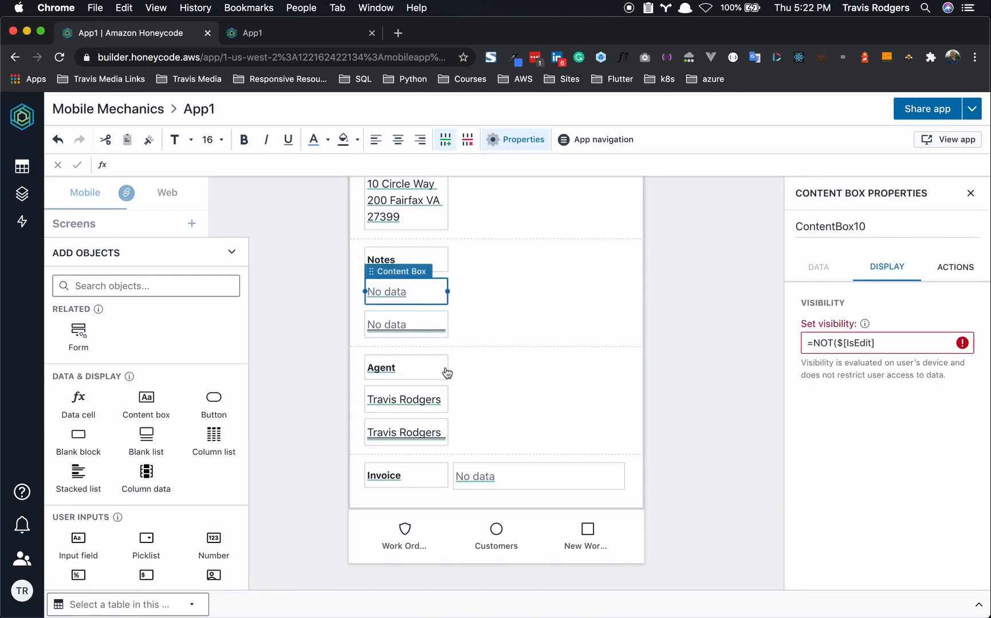
click(408, 400)
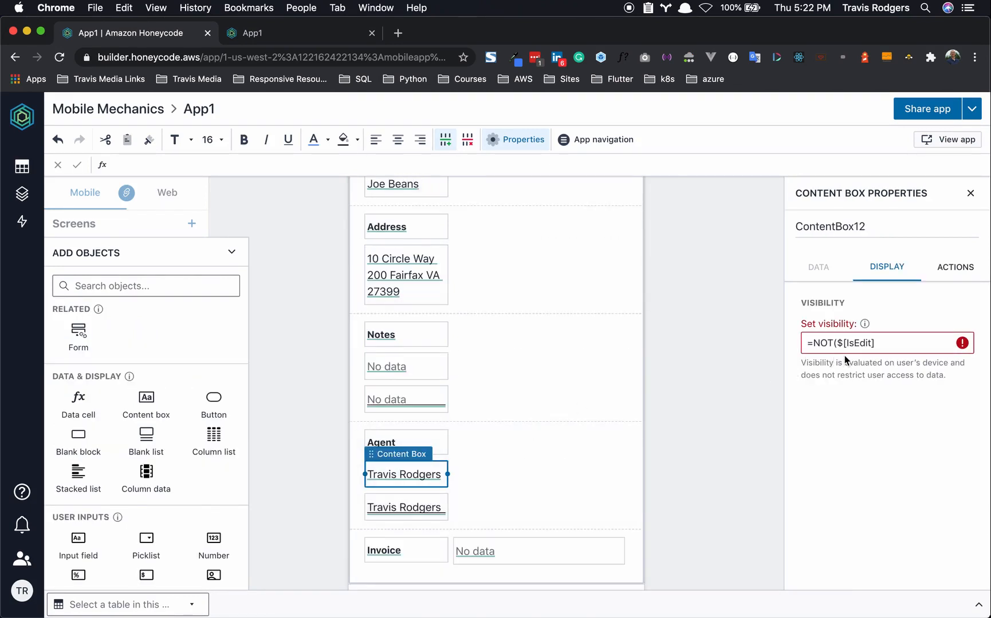
click(882, 344)
text())
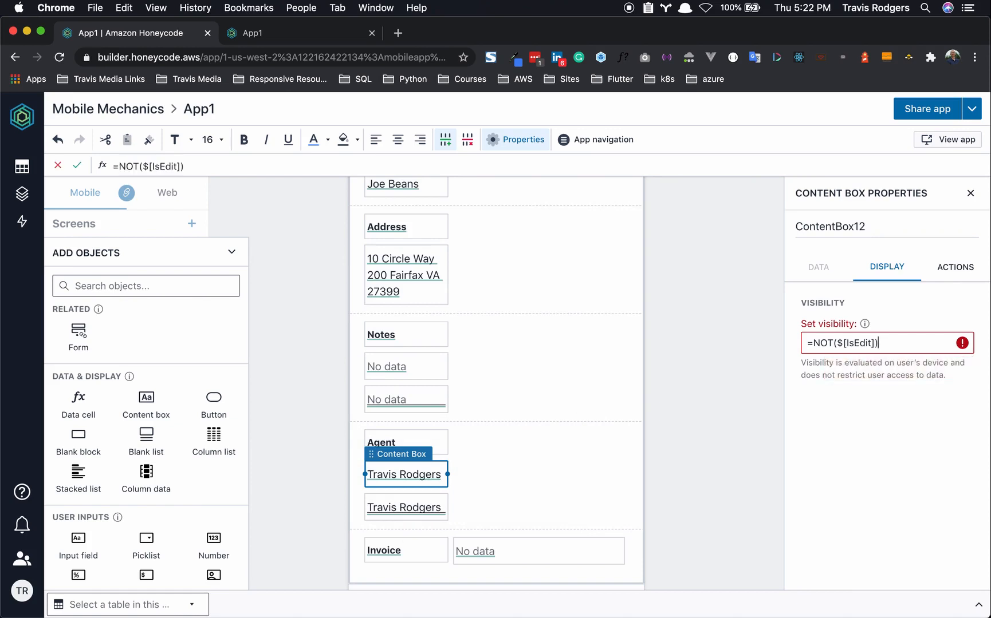
click(693, 388)
- Fix the read-only Notes box's visibility formula to =NOT($[IsEdit]) and check the running app
click(414, 402)
click(428, 402)
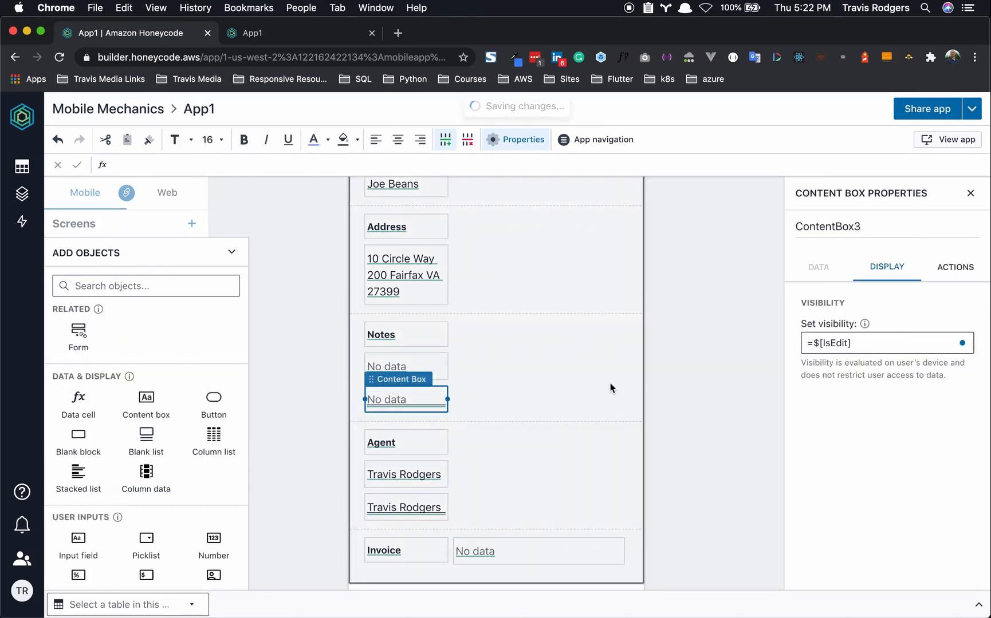
click(447, 365)
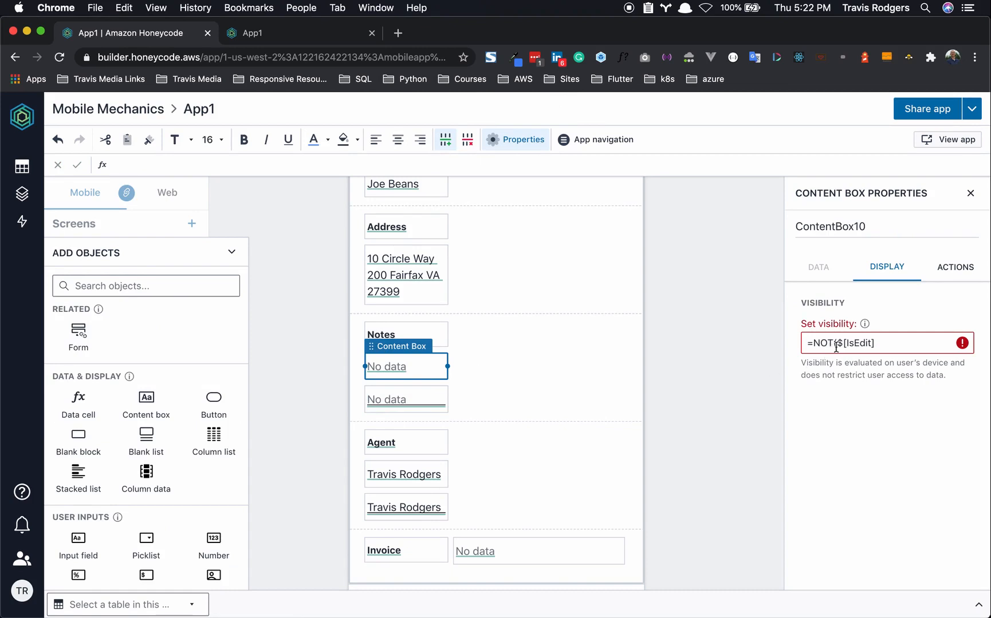
click(880, 346)
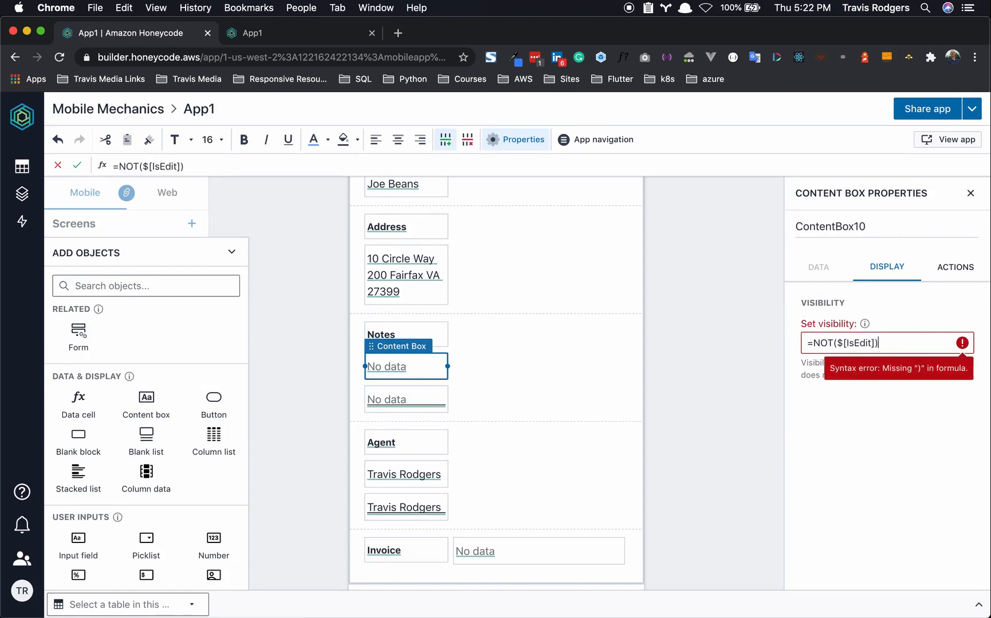
text())
key(Return)
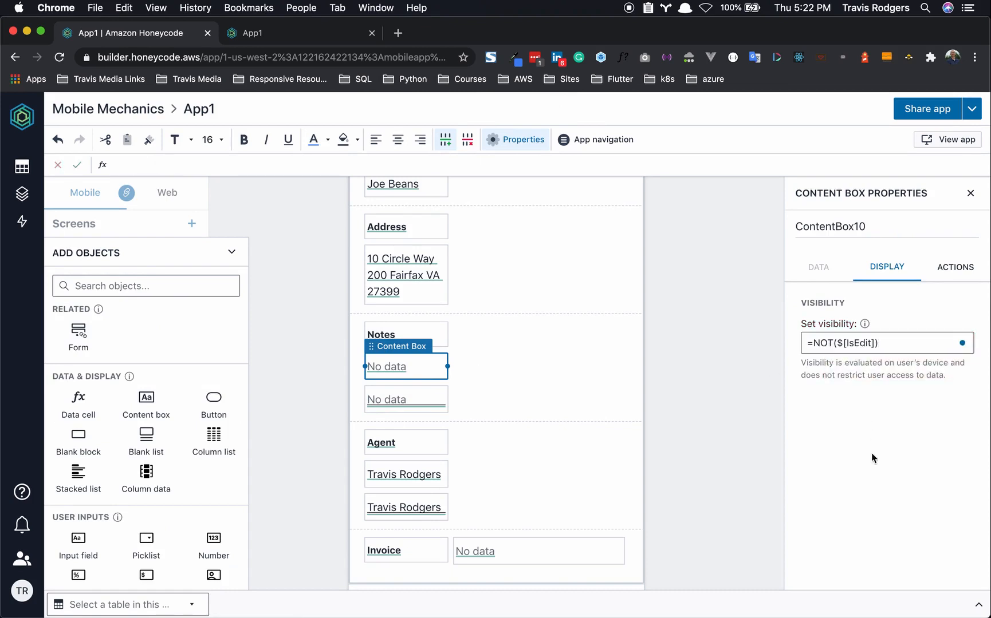
click(752, 432)
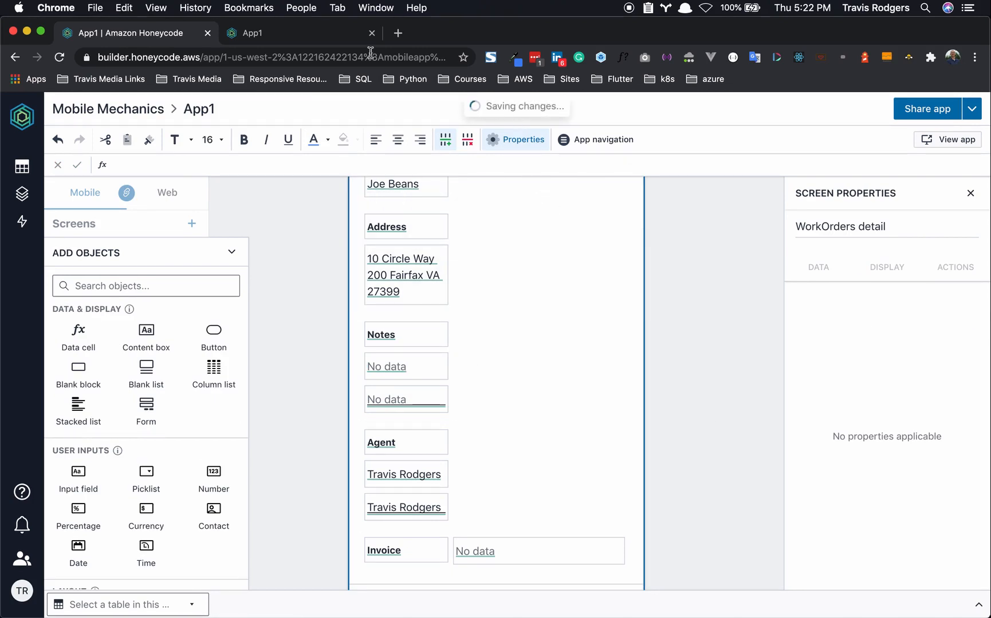
click(316, 35)
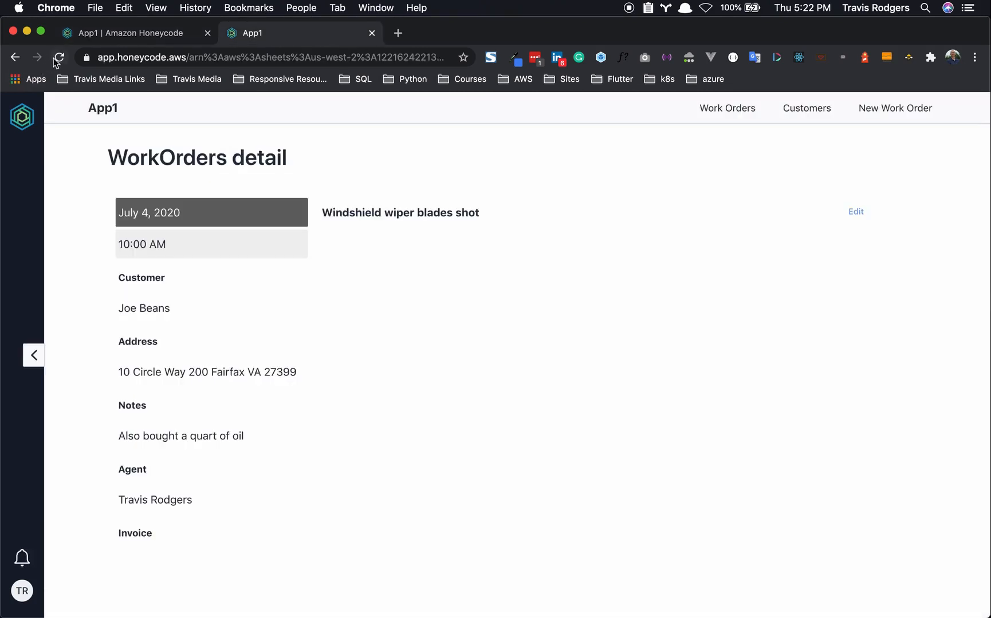
- Enter edit mode on the work order, then leave it with the note unchanged
click(859, 213)
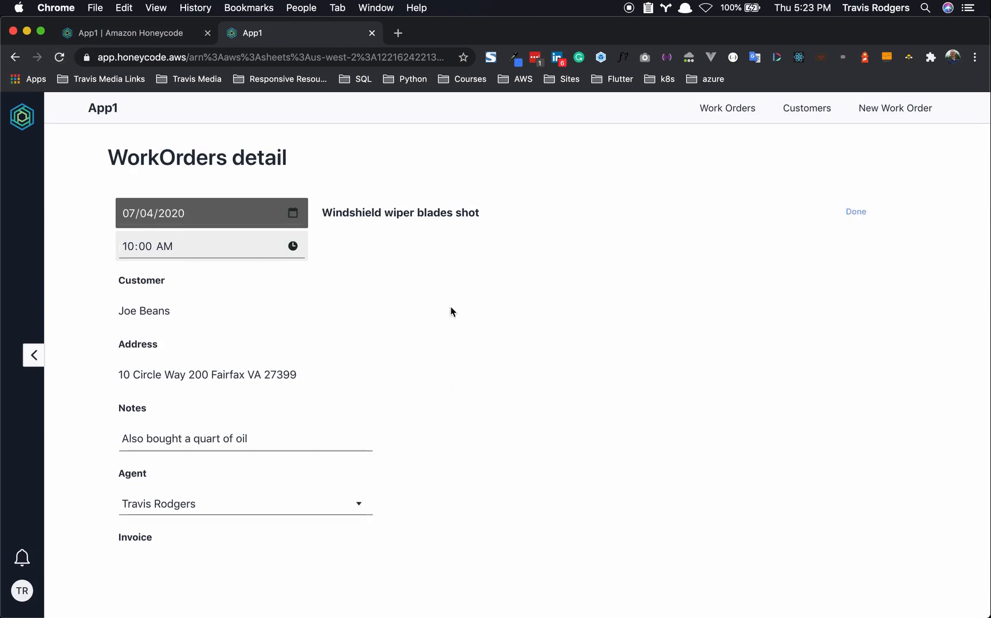
click(229, 439)
triple_click(230, 439)
click(265, 441)
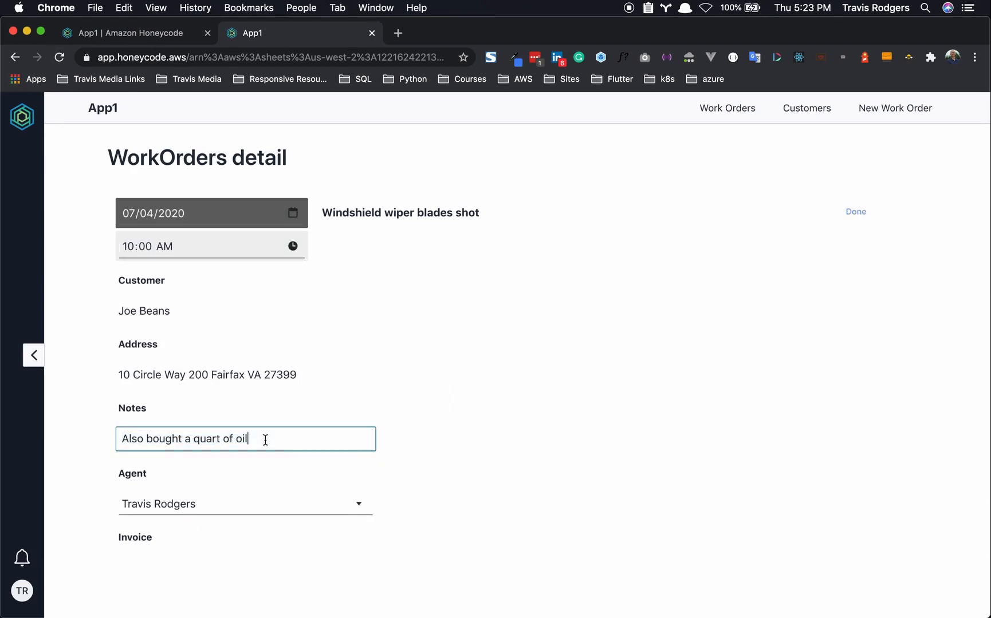
click(526, 408)
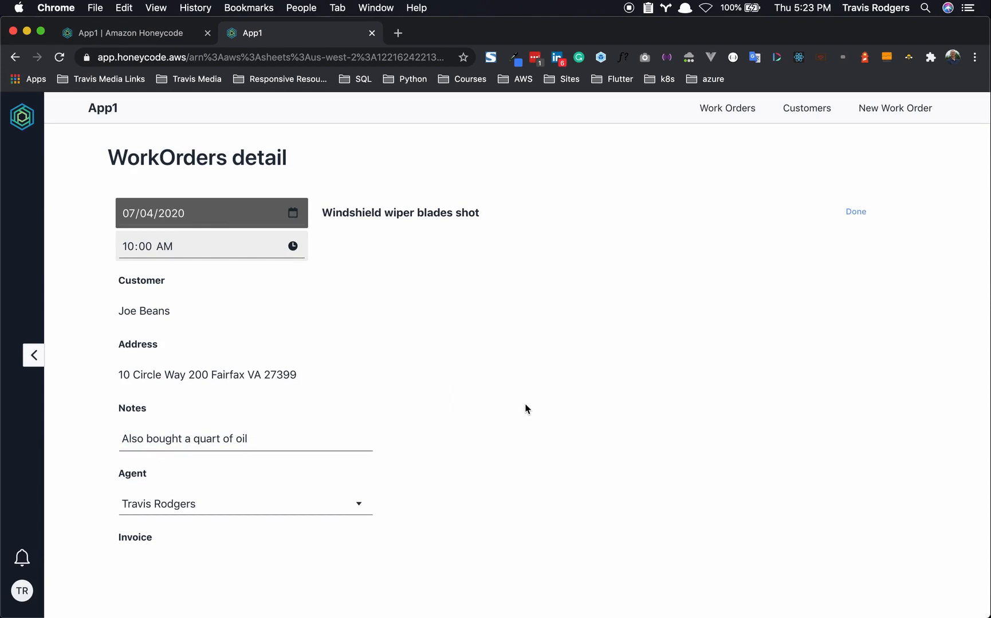
click(862, 216)
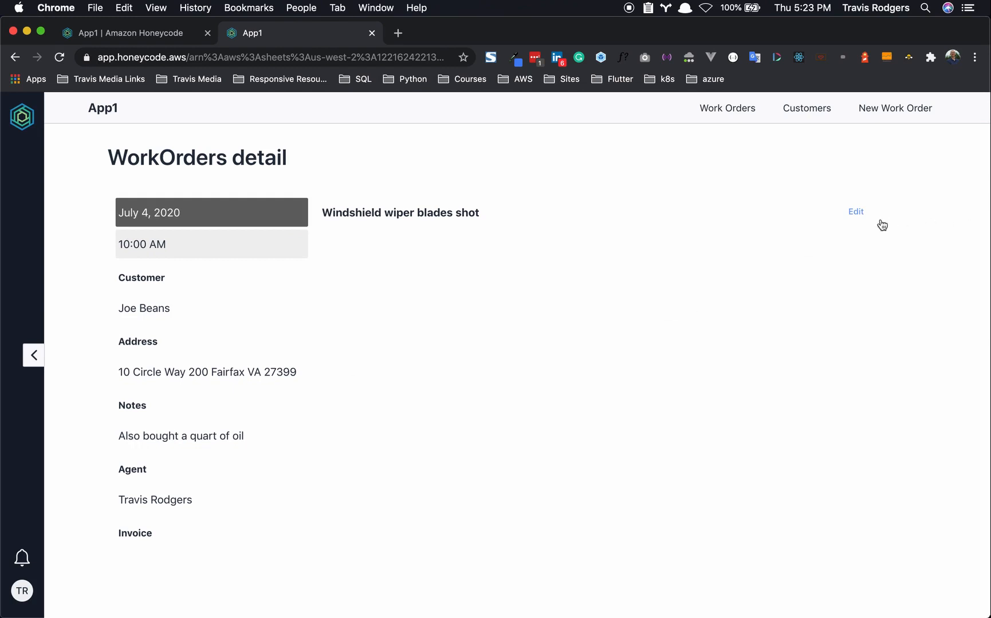
- Change the note to 'Also bought 2 quarts of oil', keep the same agent, and save
click(856, 211)
click(255, 445)
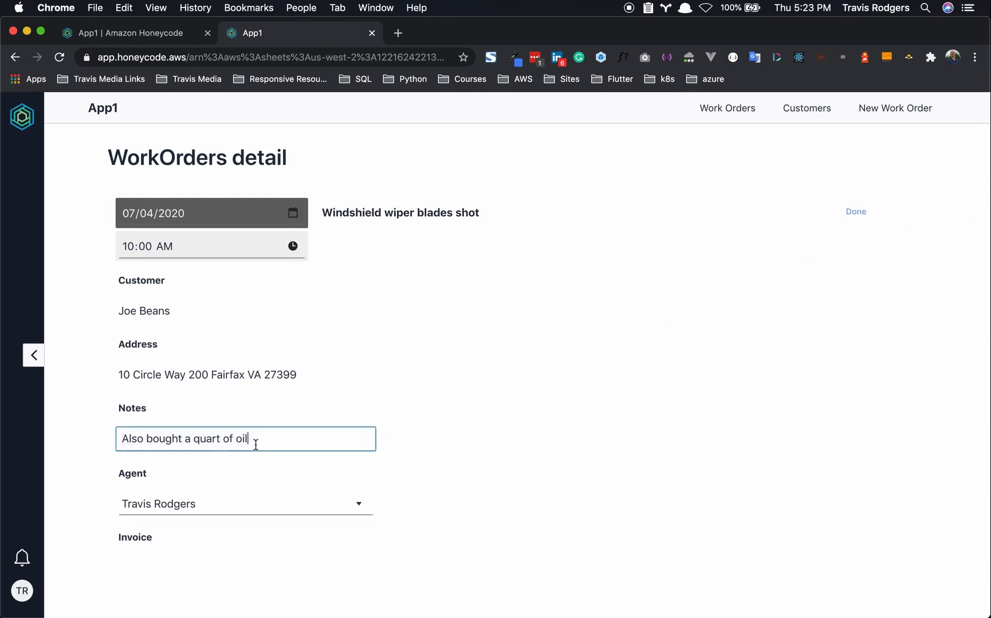
click(189, 439)
key(BackSpace)
text(2)
text(s)
click(181, 496)
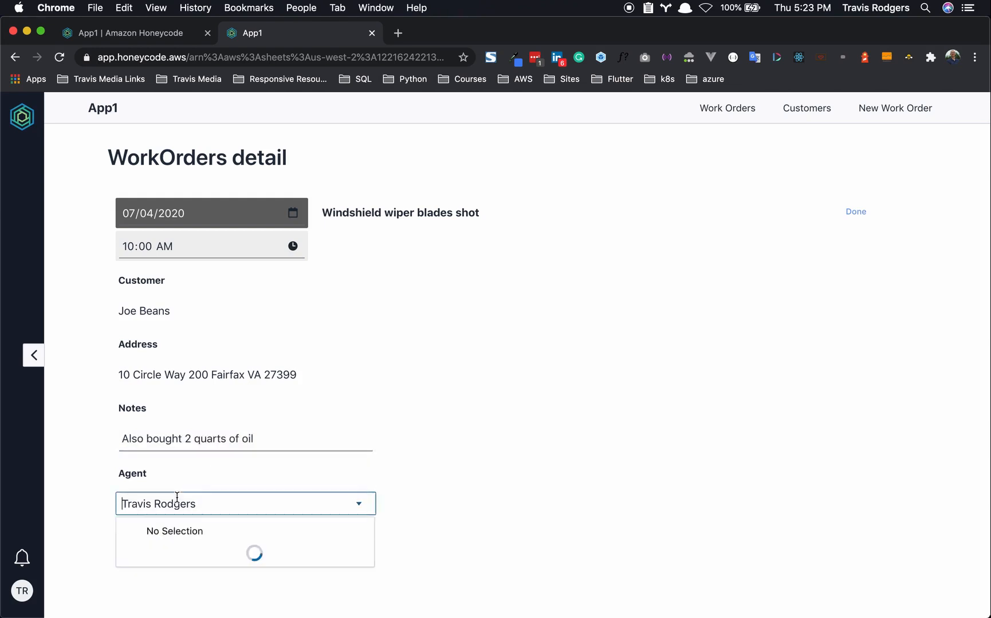
click(252, 556)
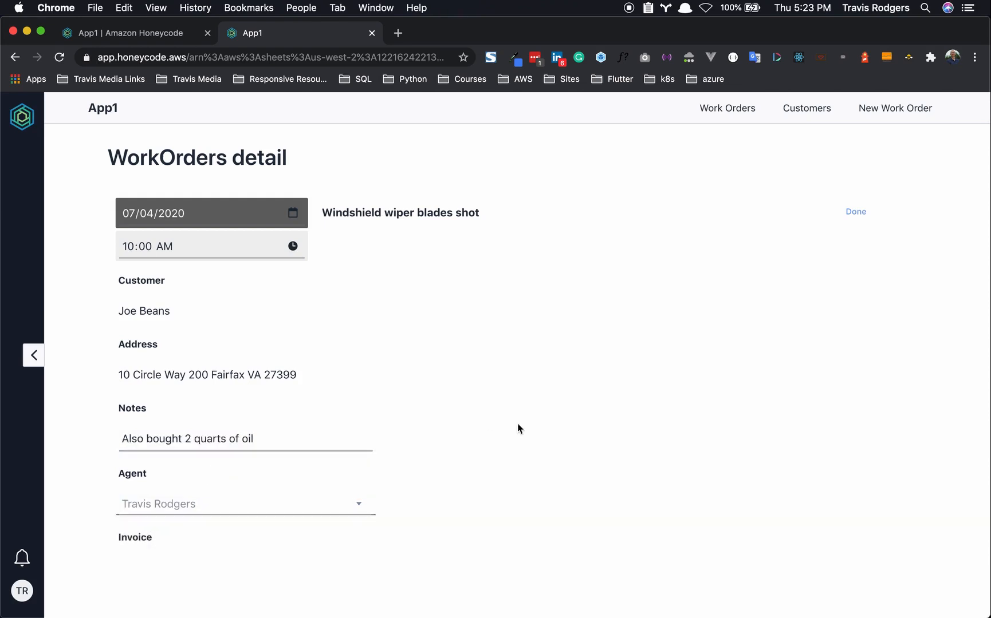
click(858, 213)
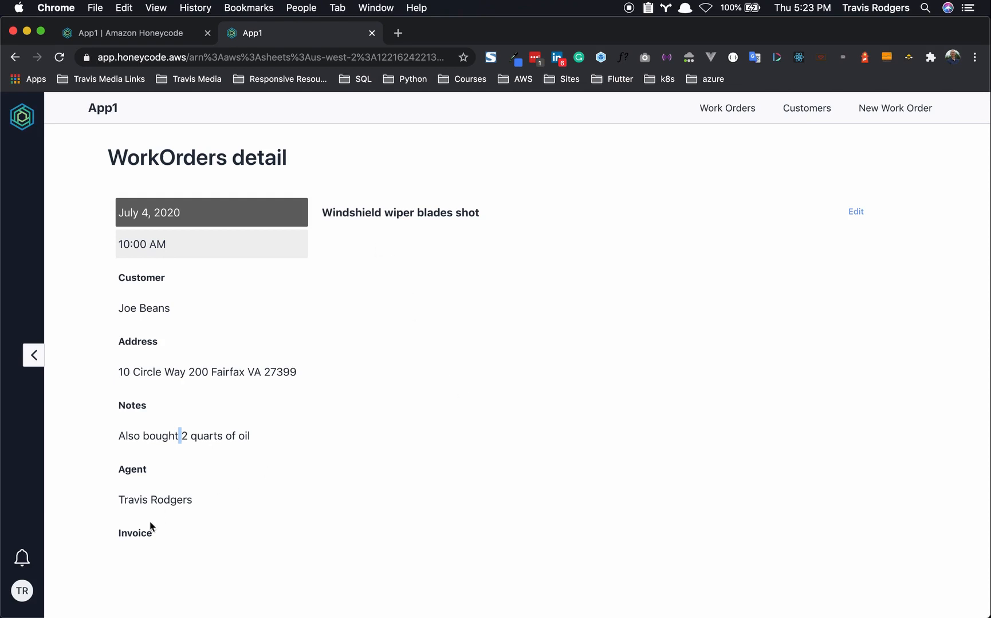
click(115, 33)
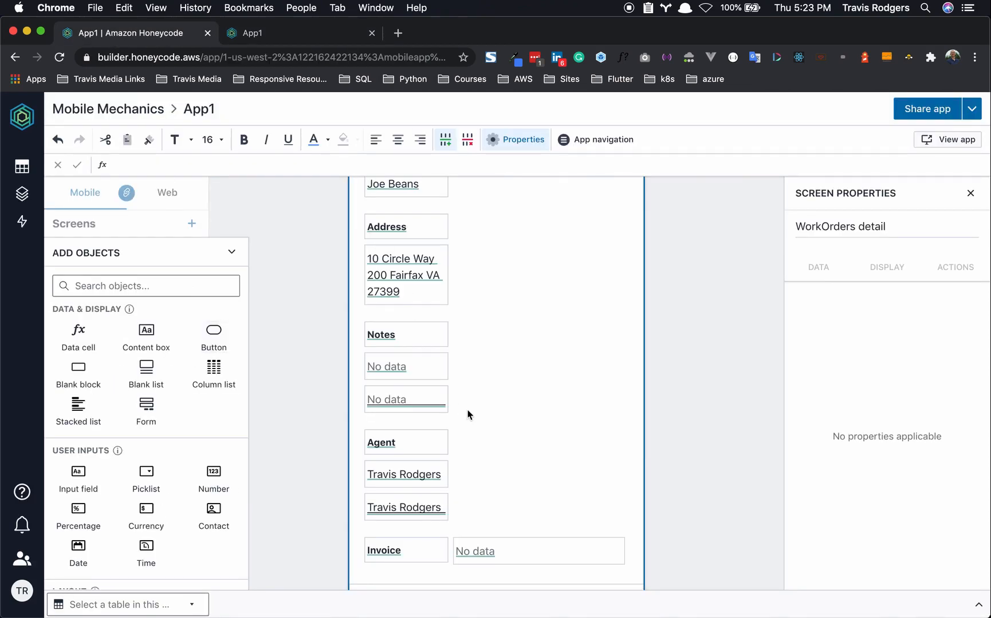
- Add a data cell sourced from =[Invoice] beside the Invoice label, then view the Invoice table
scroll(468, 414, down, 3)
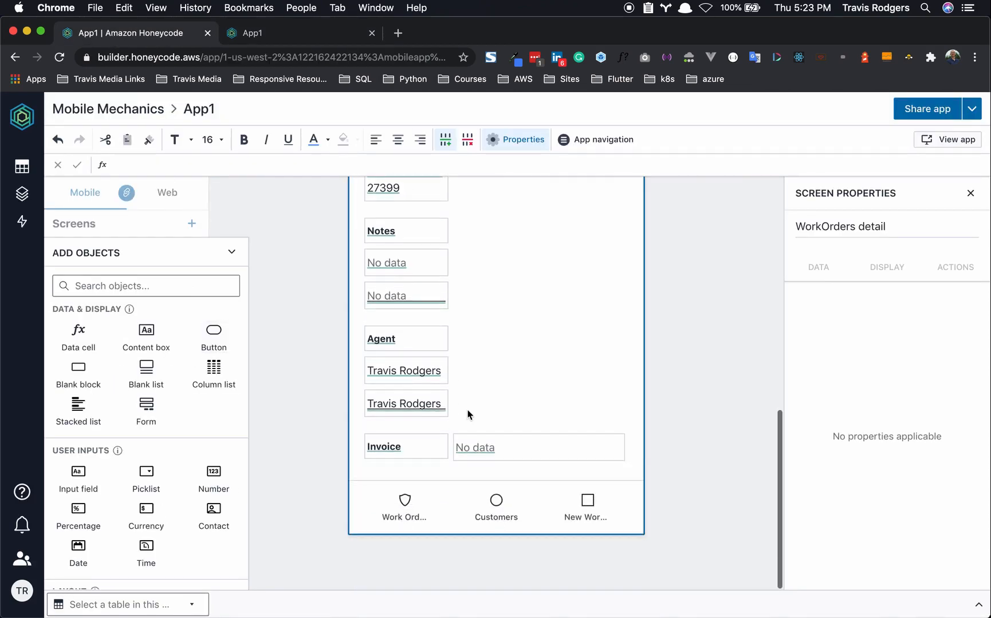
click(395, 452)
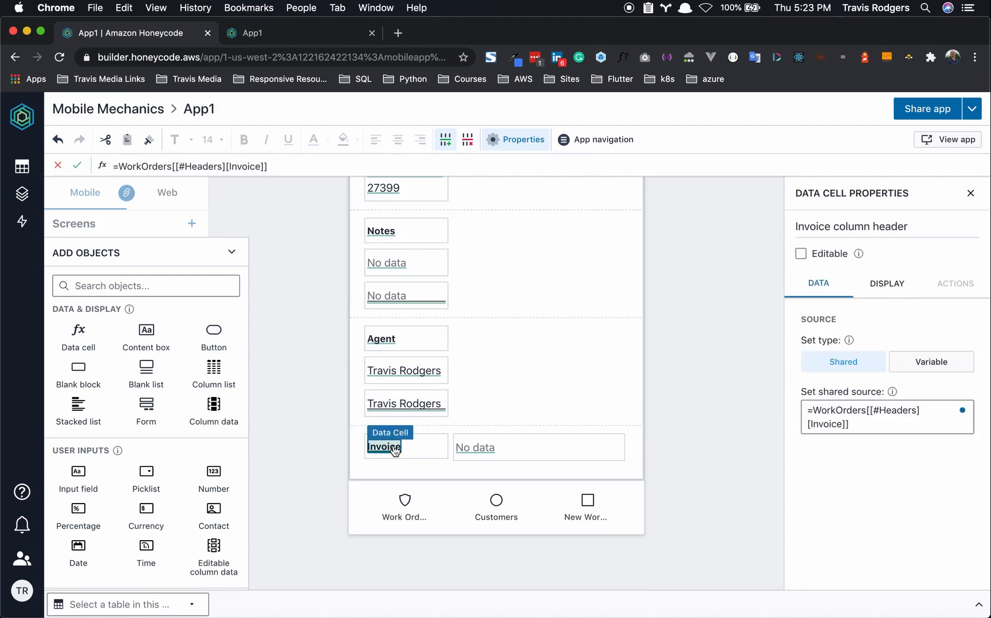
click(79, 332)
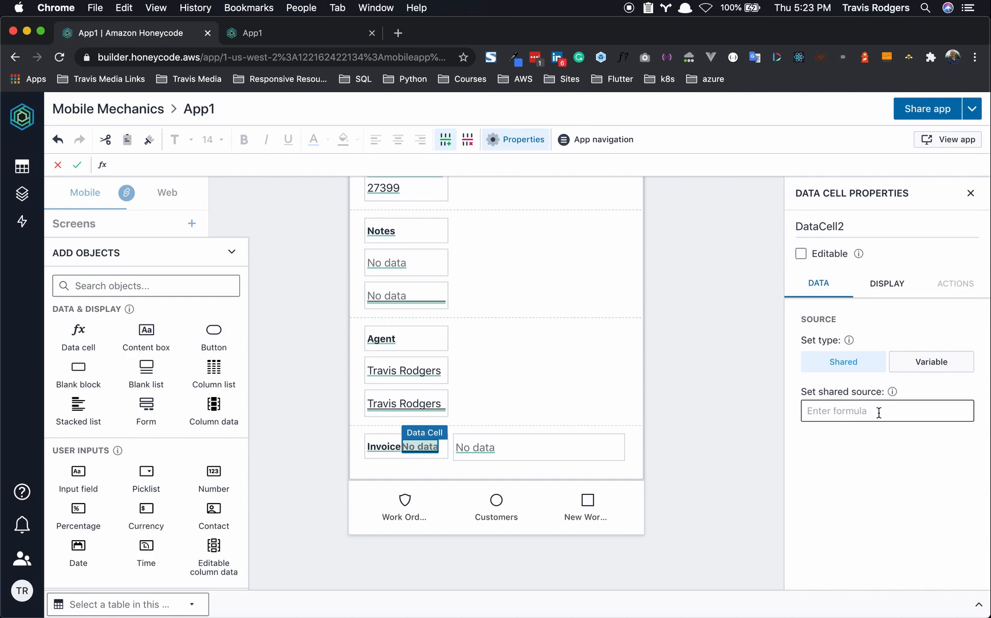
text(=)
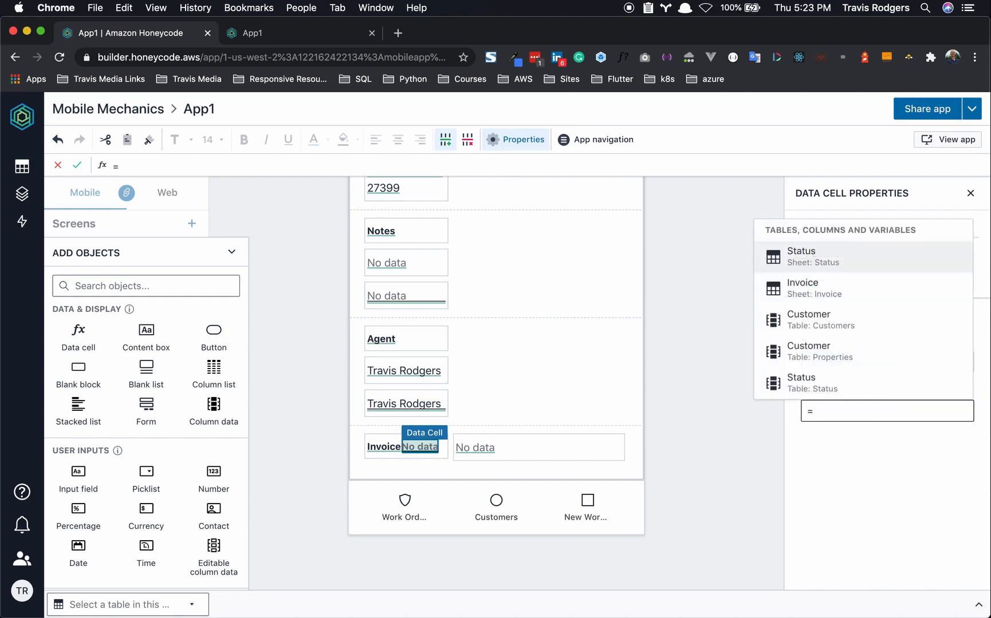
text([)
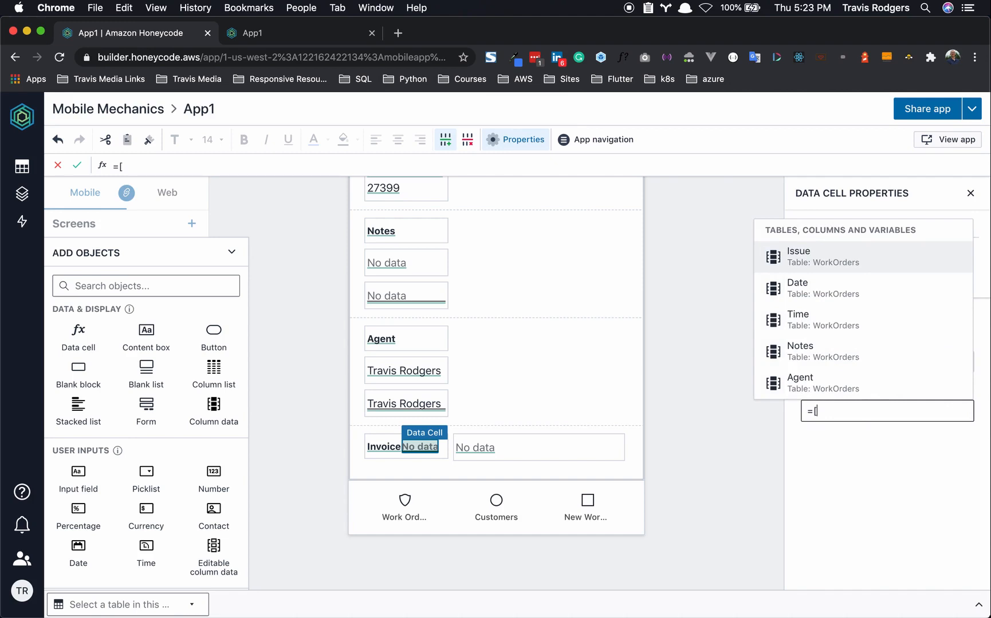
text(Invoice)
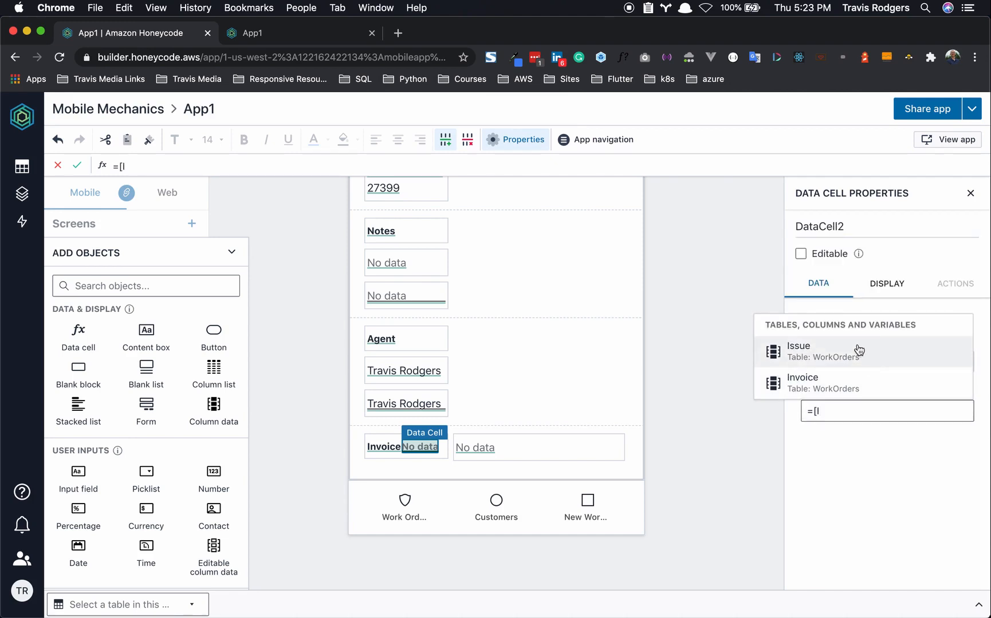
click(823, 383)
click(723, 411)
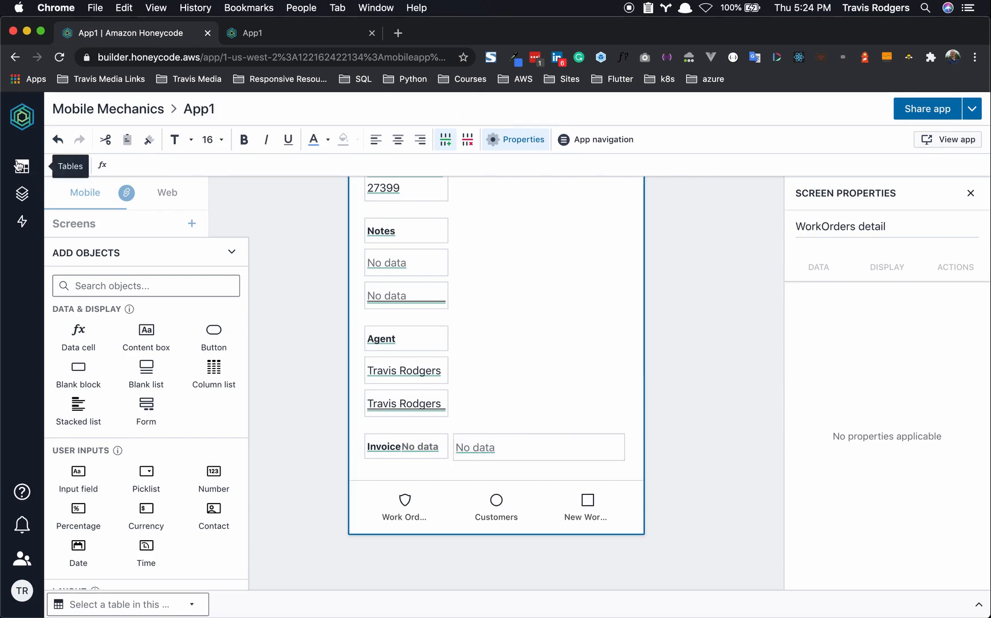
click(20, 166)
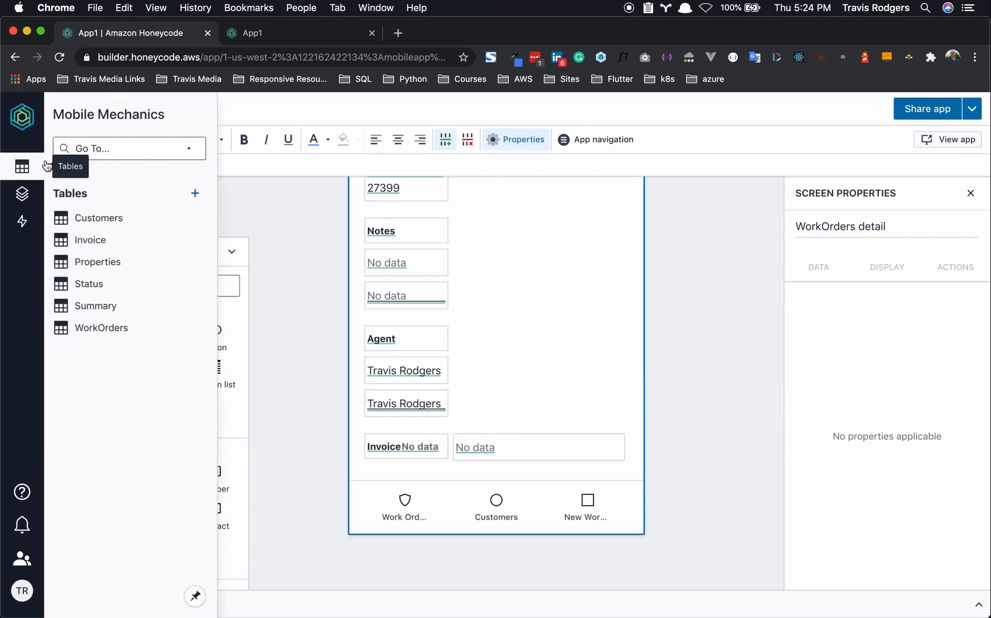
click(91, 239)
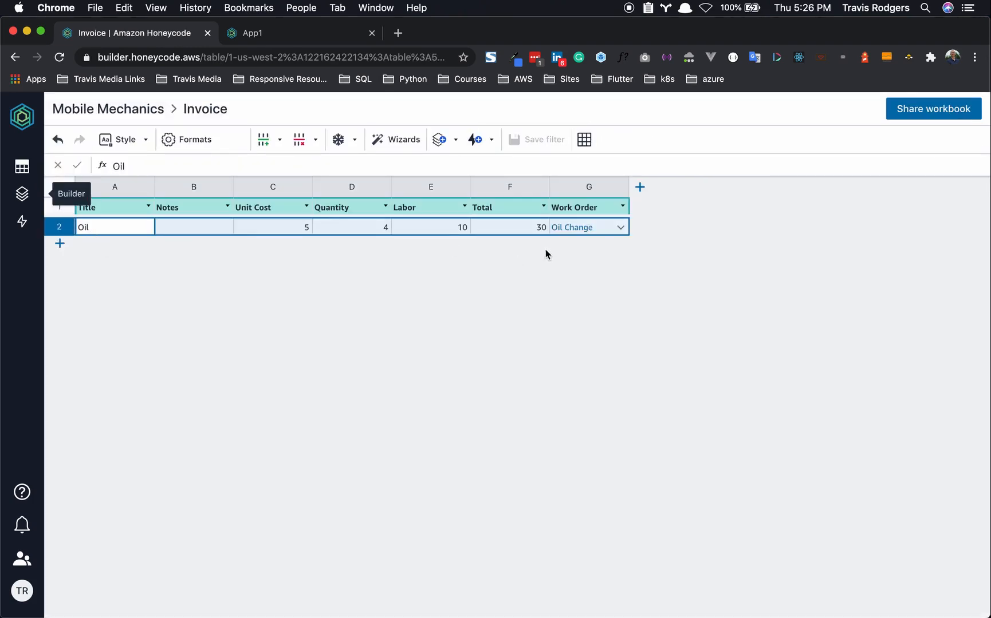
- Inspect row 2's Work Order picklist in the Invoice table without changing it
click(594, 225)
click(618, 228)
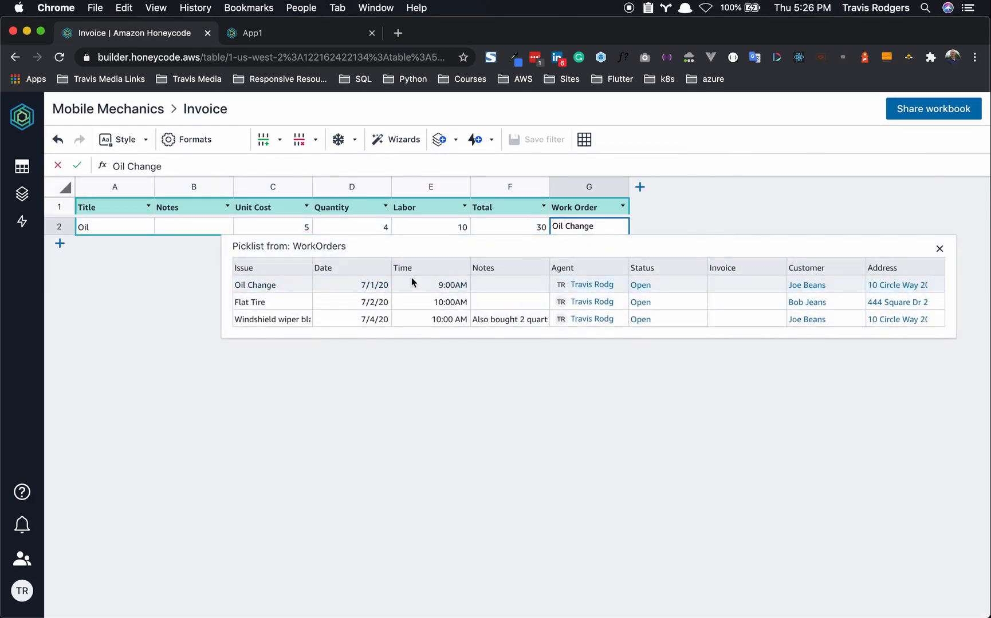
click(700, 210)
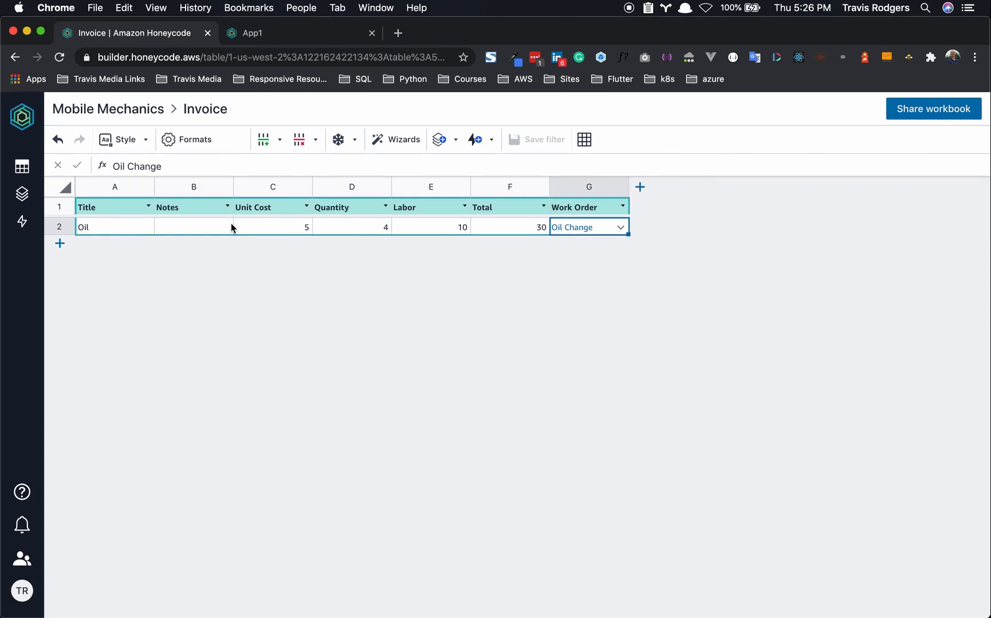
- Switch to the WorkOrders table and bring up the actions for Invoice column G
drag(185, 104, 243, 105)
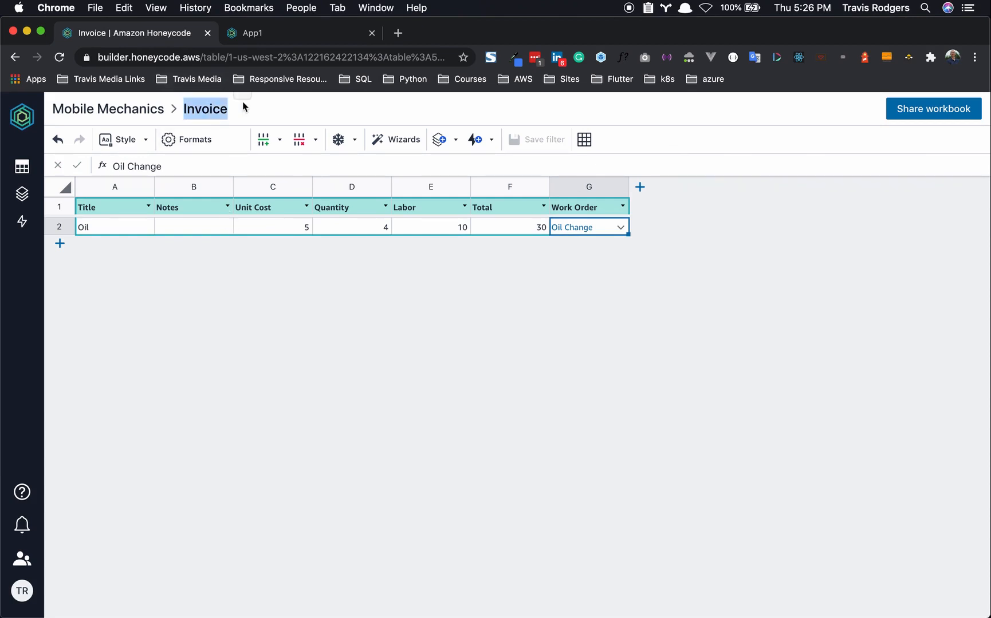
click(275, 290)
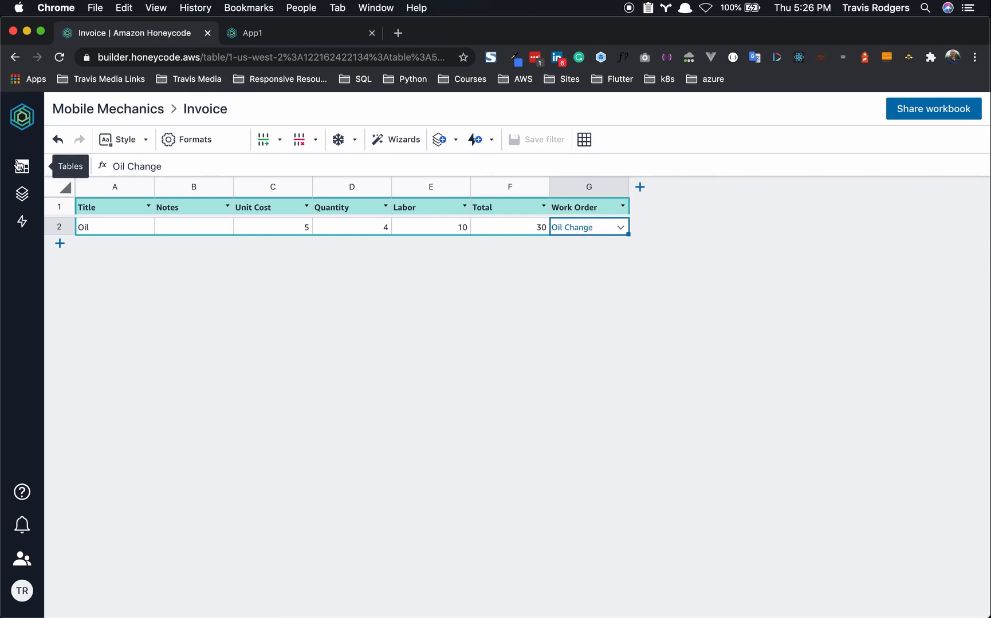
mouse_move(21, 166)
click(105, 329)
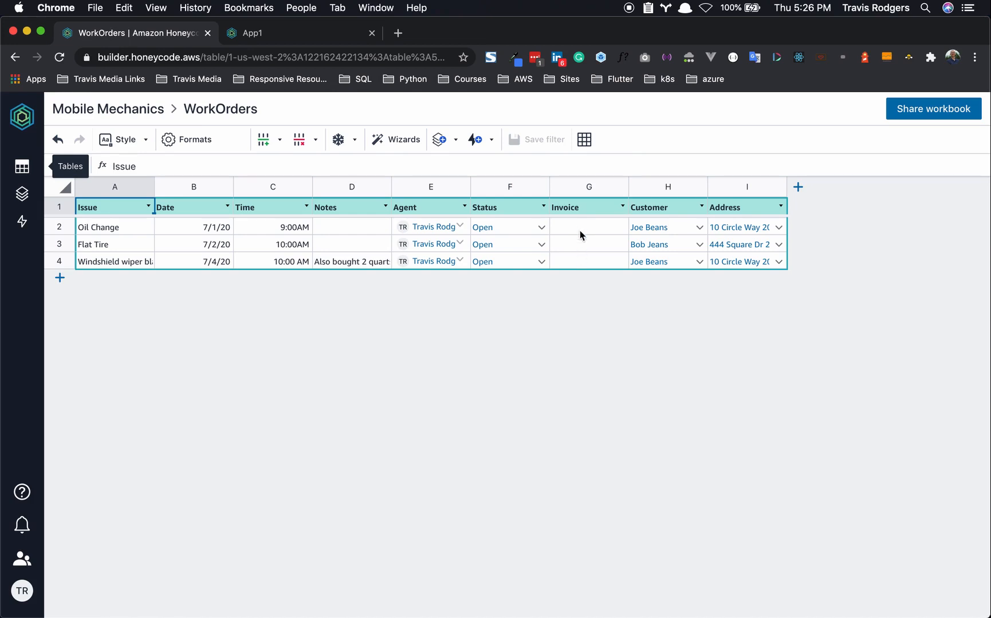
click(589, 188)
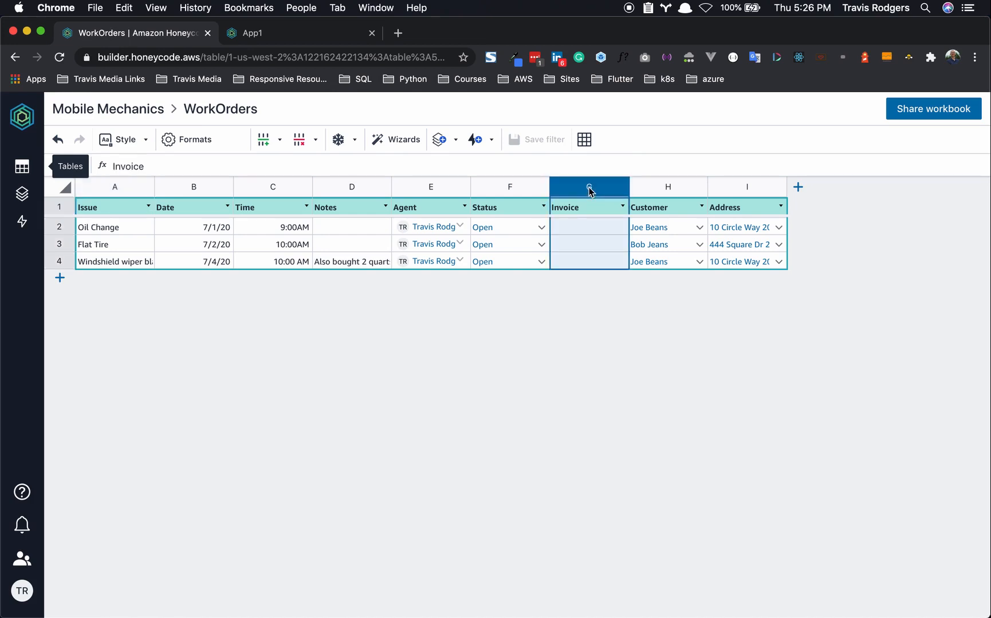
right_click(590, 191)
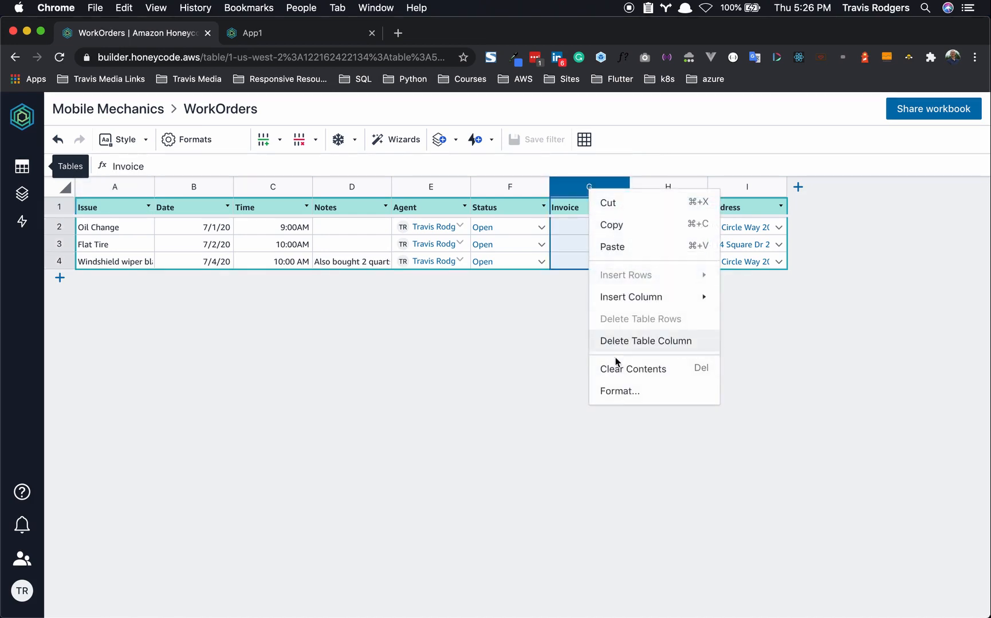
- Give column G the formula =FILTER(Invoice, Invoice[Work Order]=THISROW()) and widen it slightly
click(619, 389)
click(850, 394)
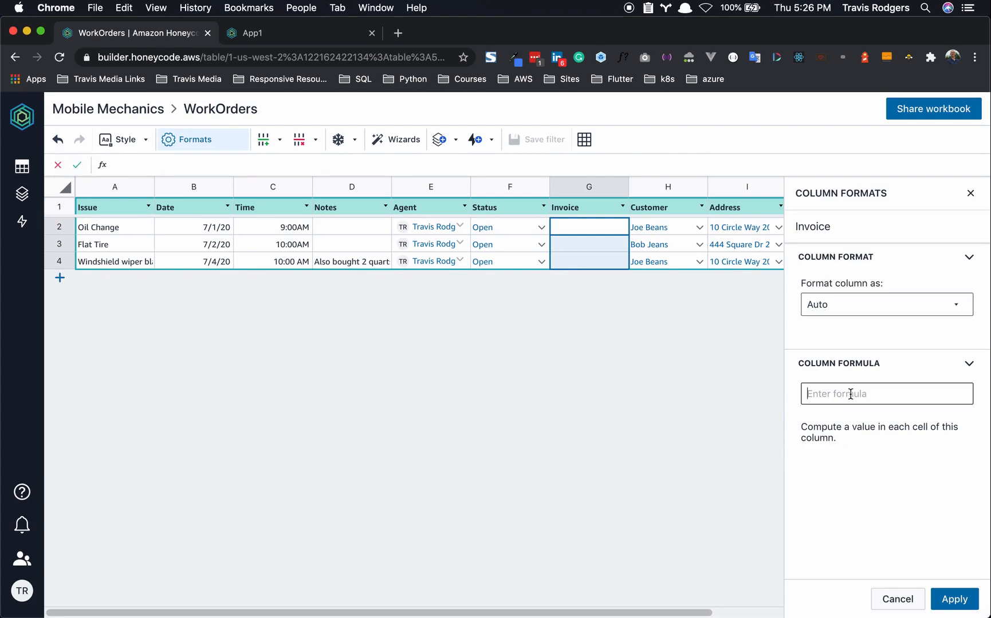
text(=)
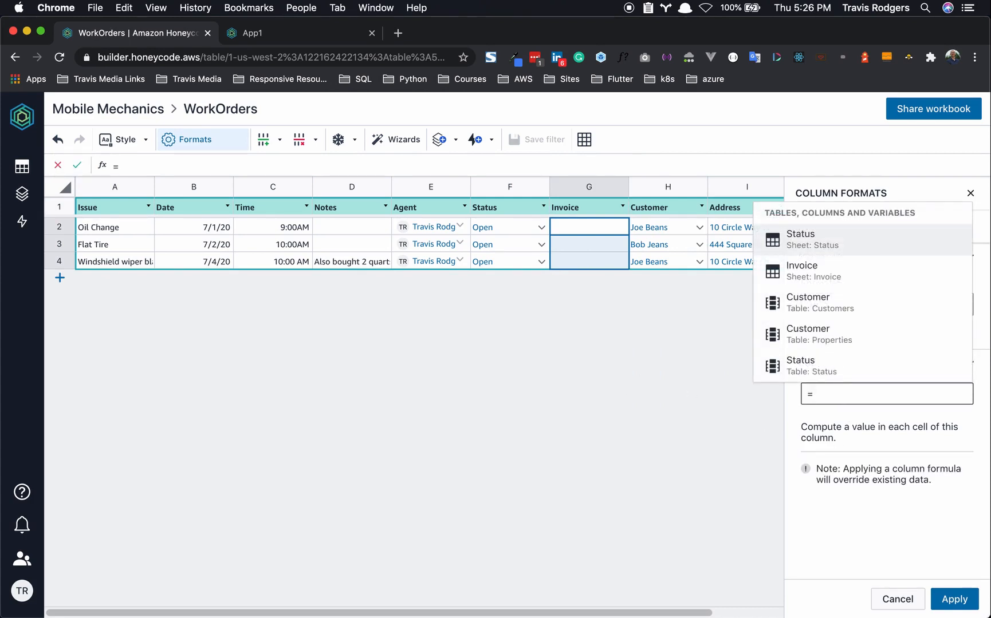
text(Fil)
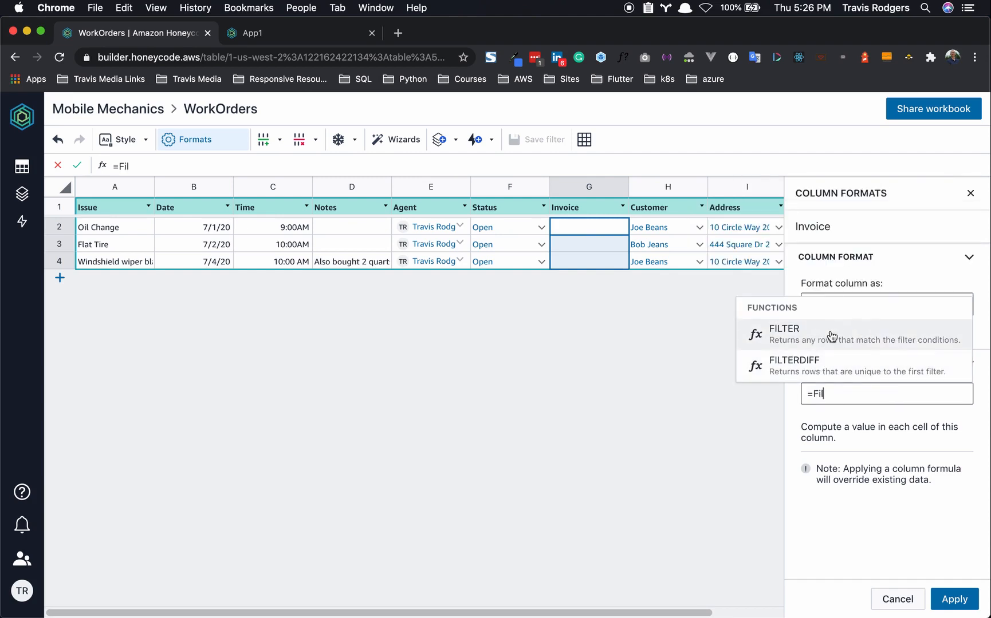
click(831, 336)
text((()
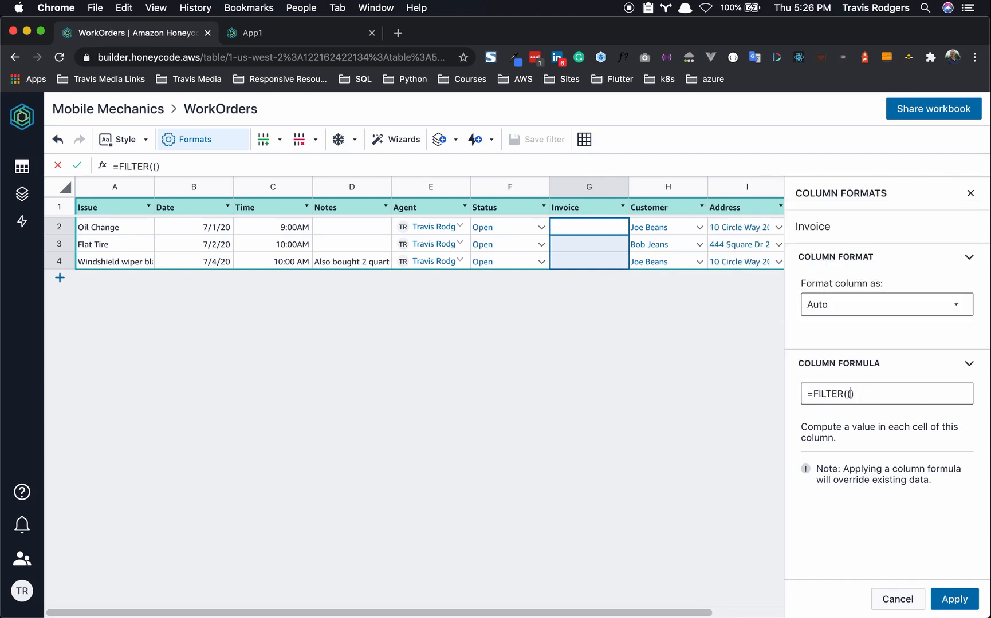
key(BackSpace)
text(In)
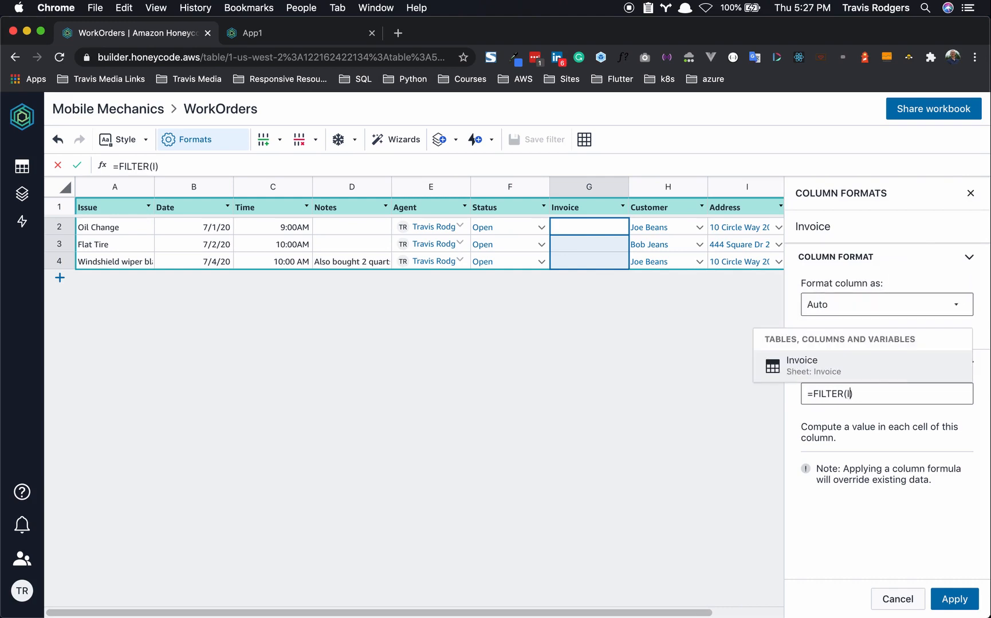
click(846, 359)
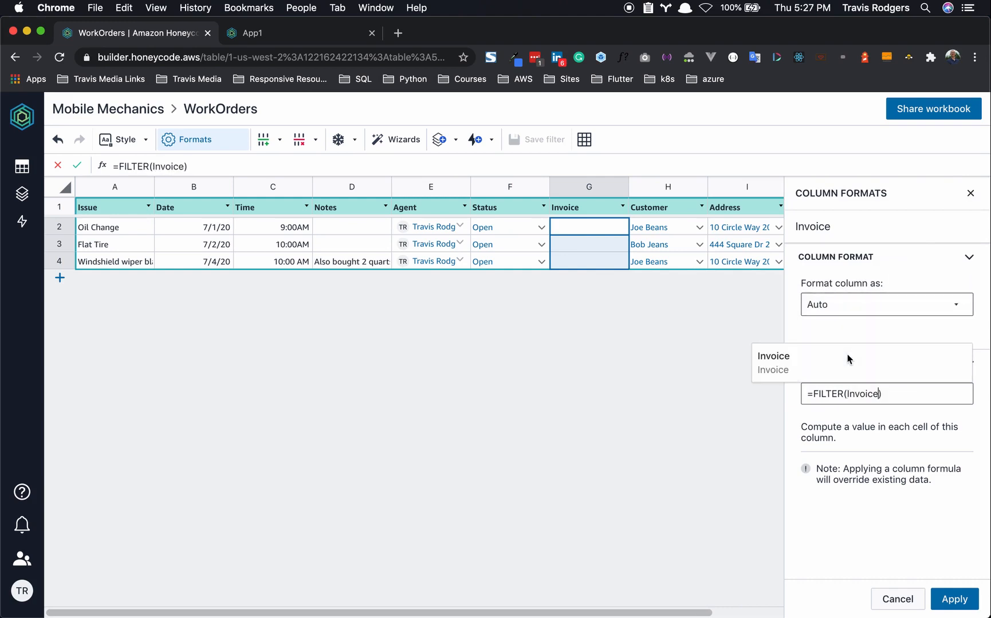
text(, Inv)
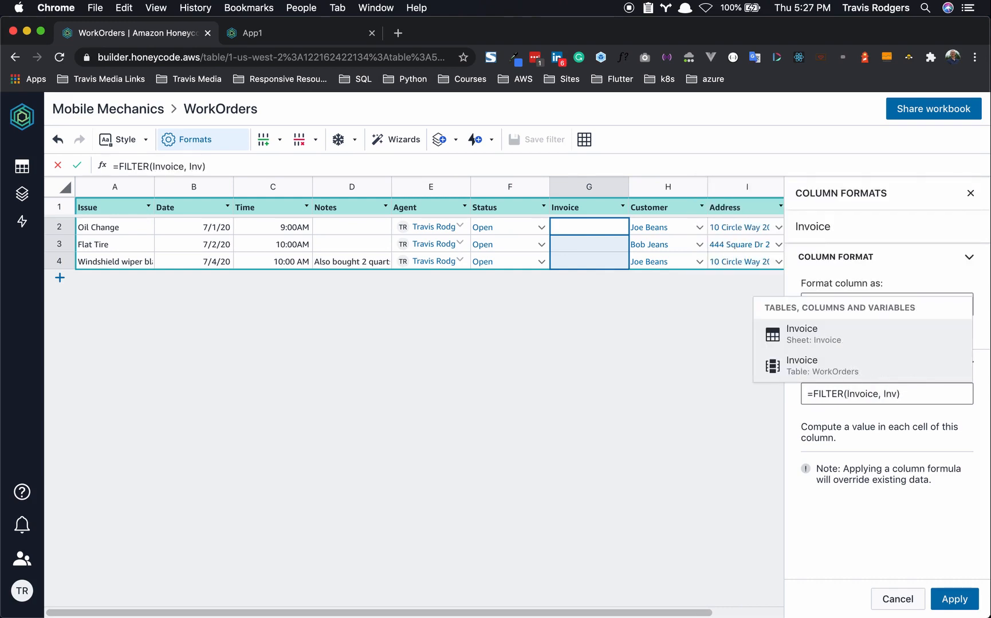
text(oice)
text([Wo)
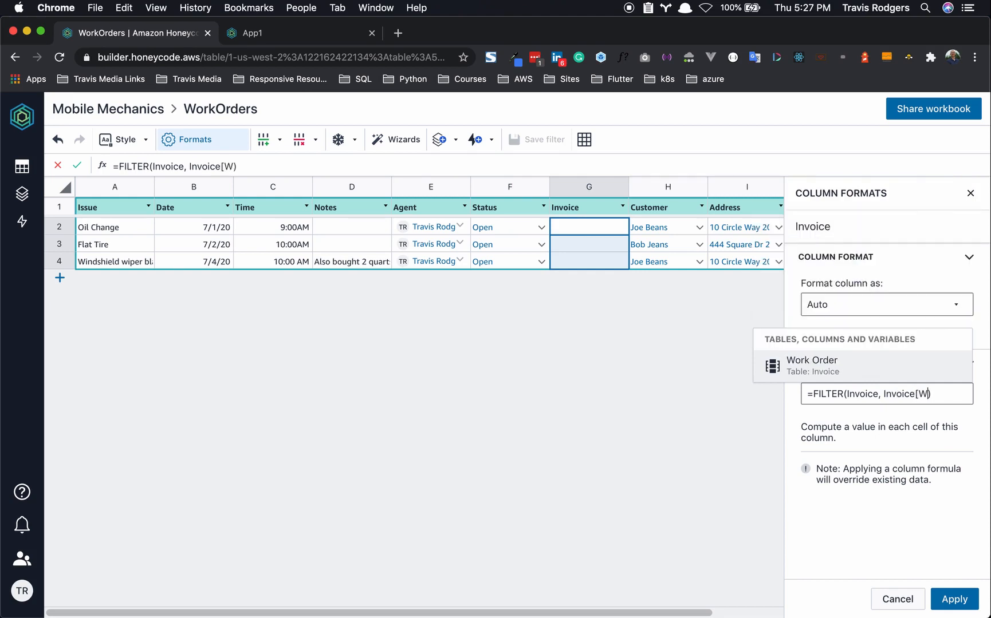
click(846, 370)
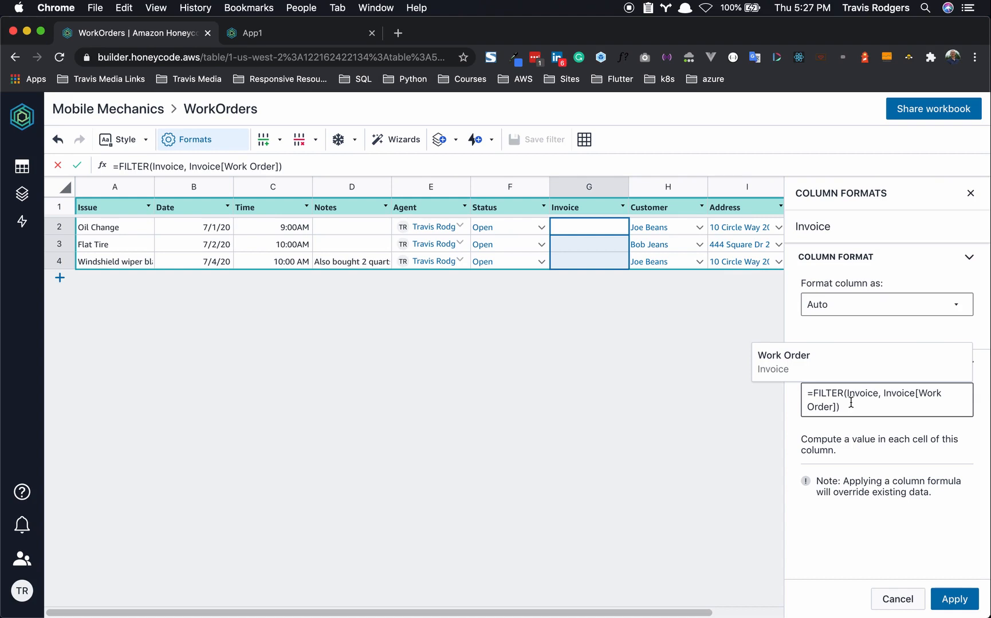
text(=)
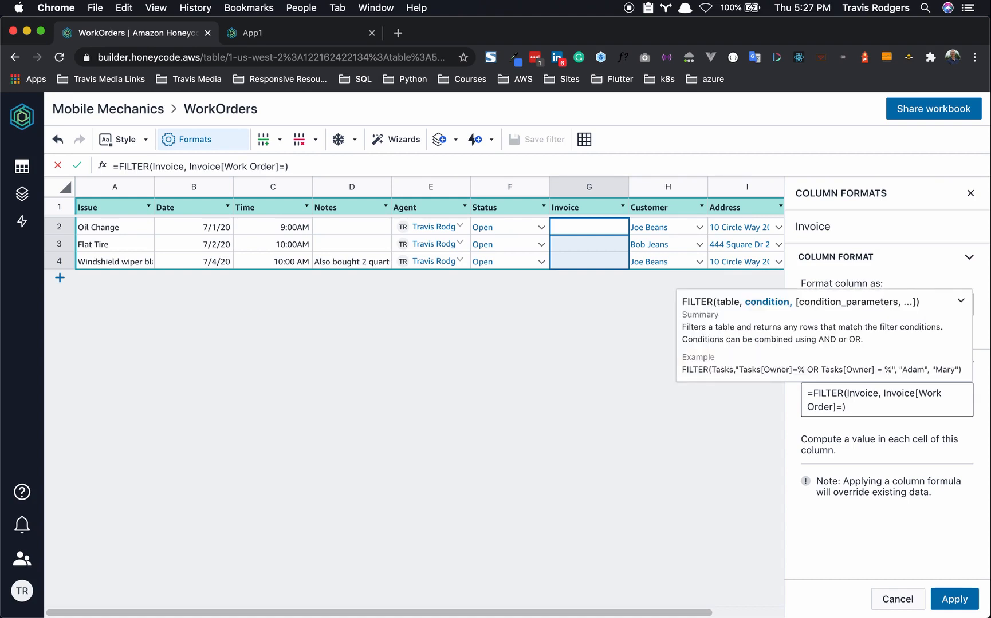
text(thisr)
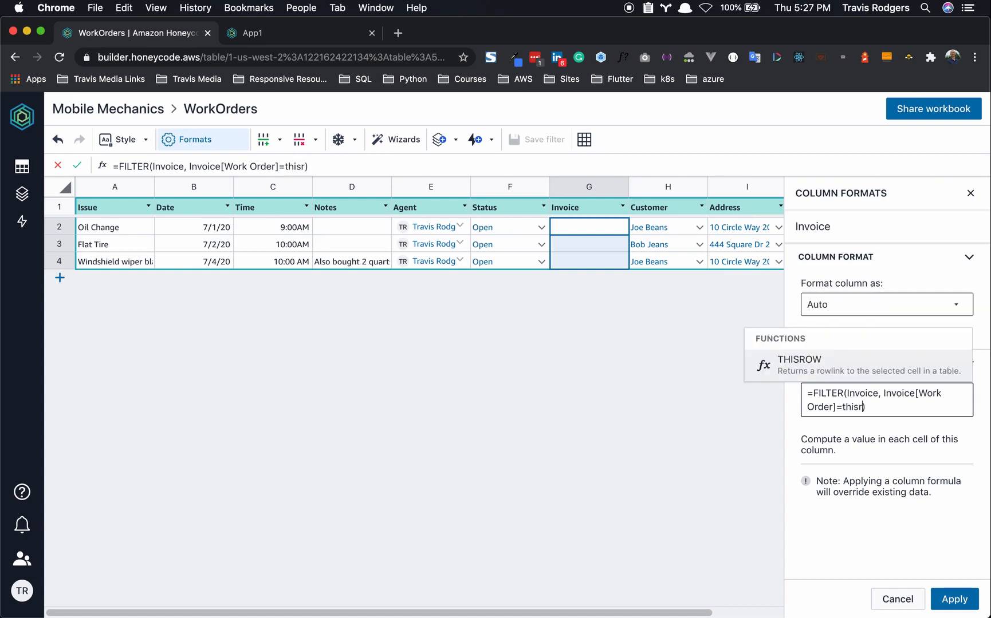
click(835, 368)
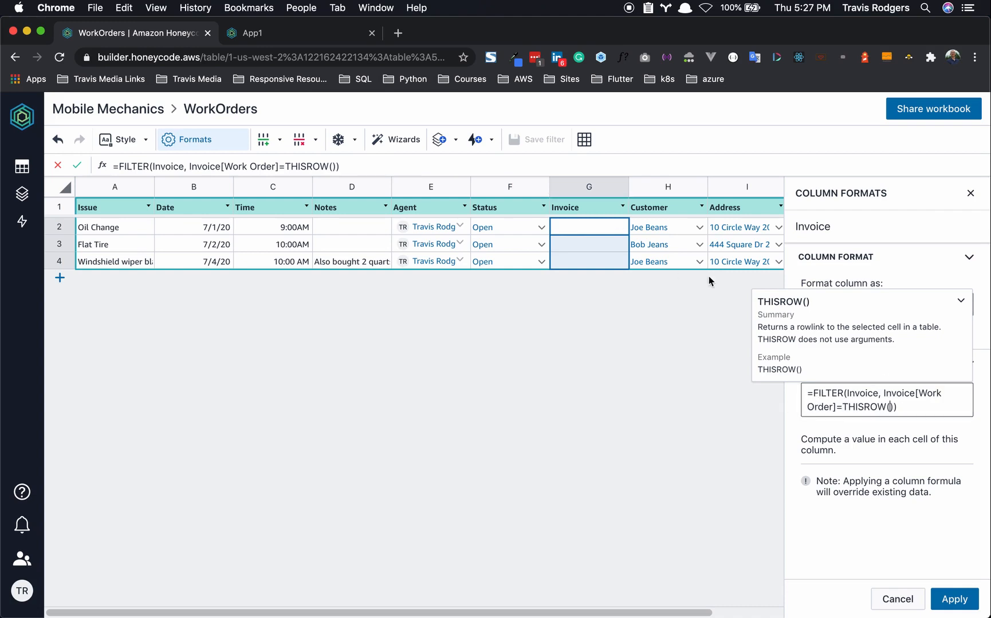
click(952, 601)
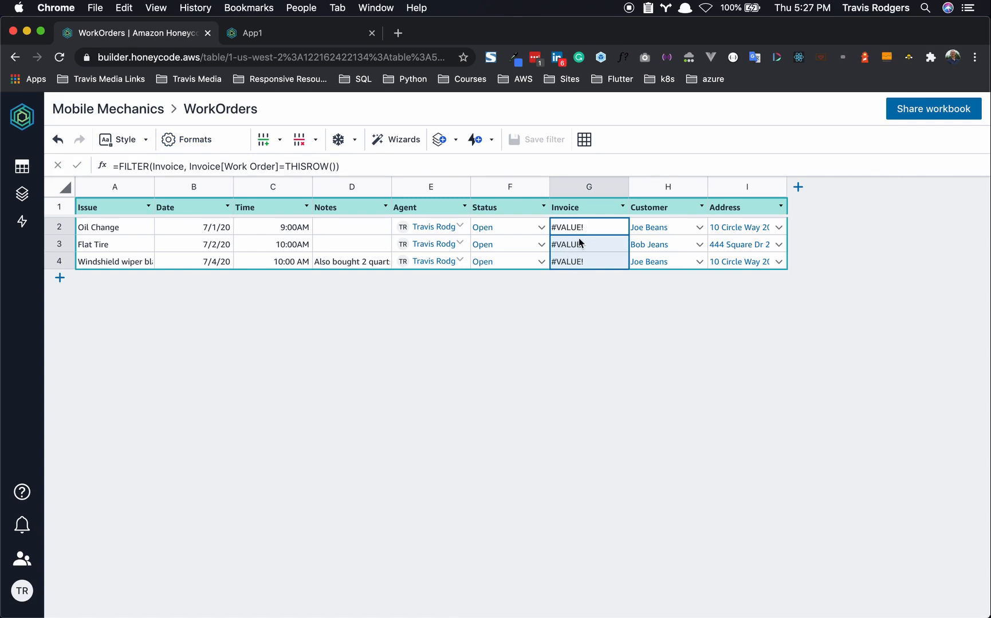
drag(628, 187, 649, 186)
- Reopen the Invoice column's format settings and start a new formula =FILTER(Invoice
click(615, 185)
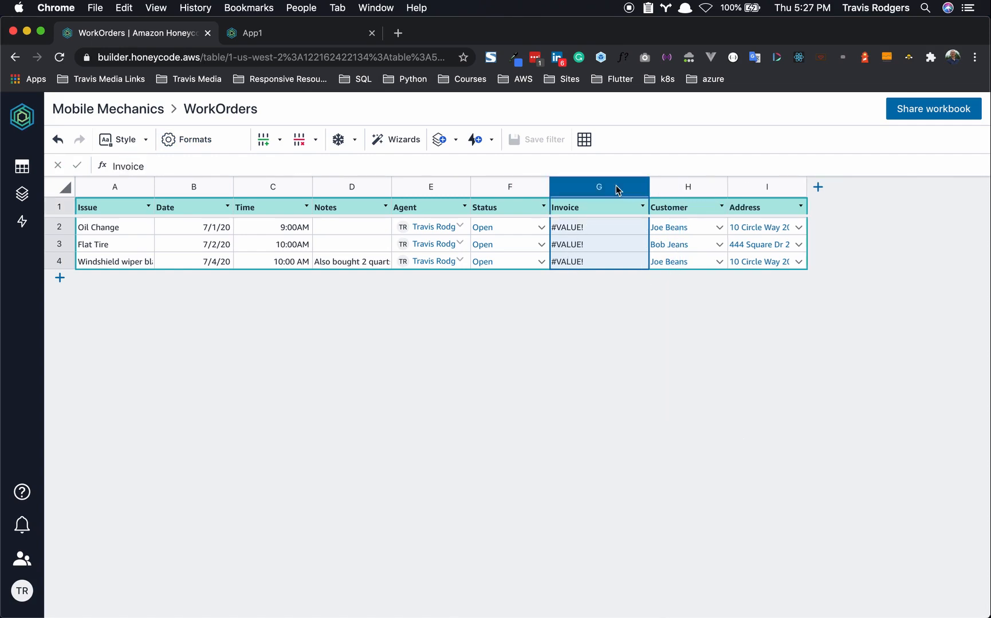
right_click(615, 186)
click(653, 390)
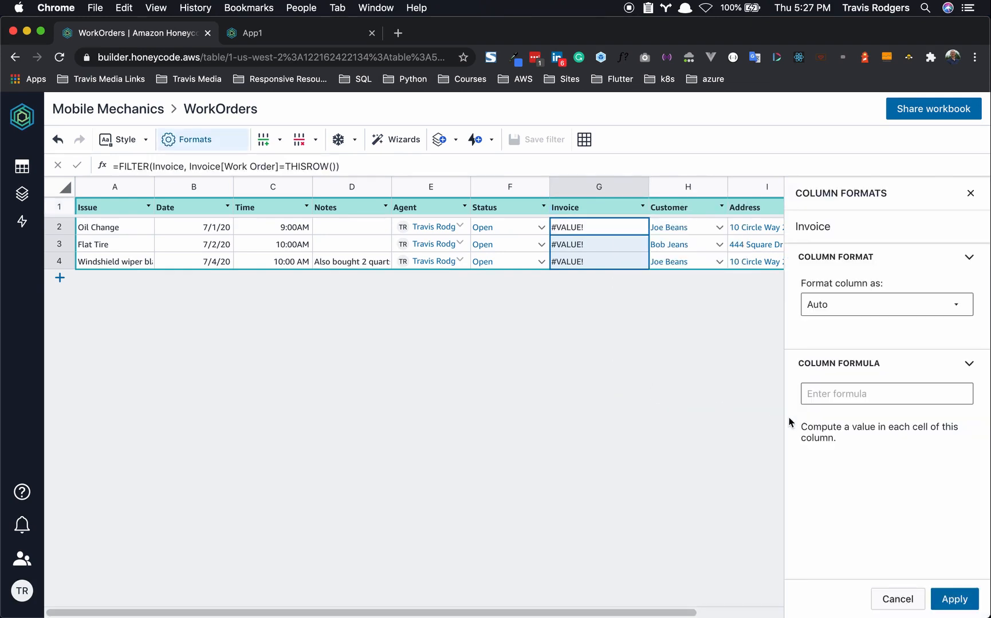
click(813, 394)
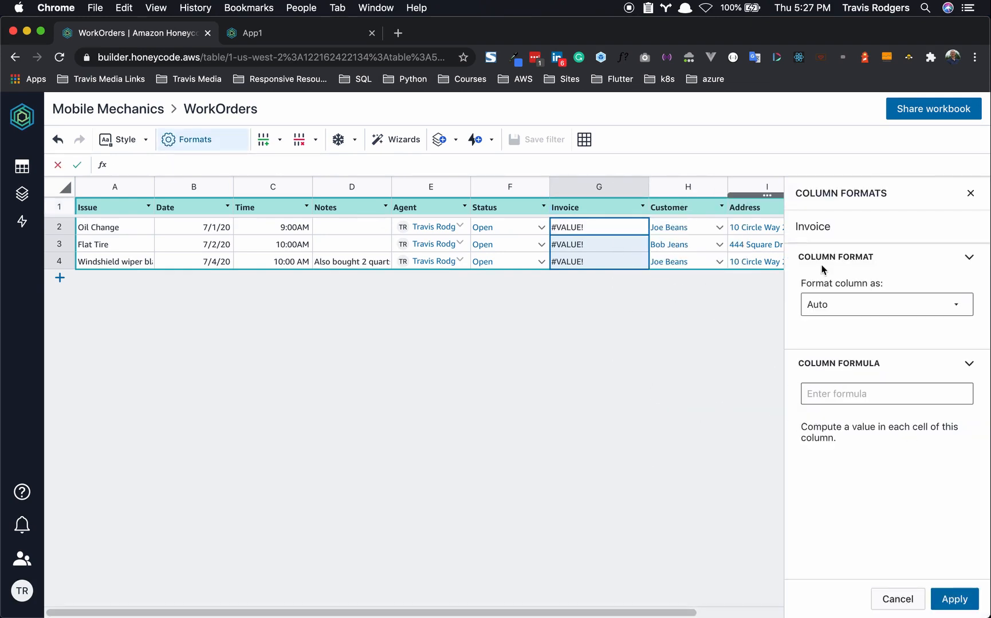
click(840, 401)
text(=FILT)
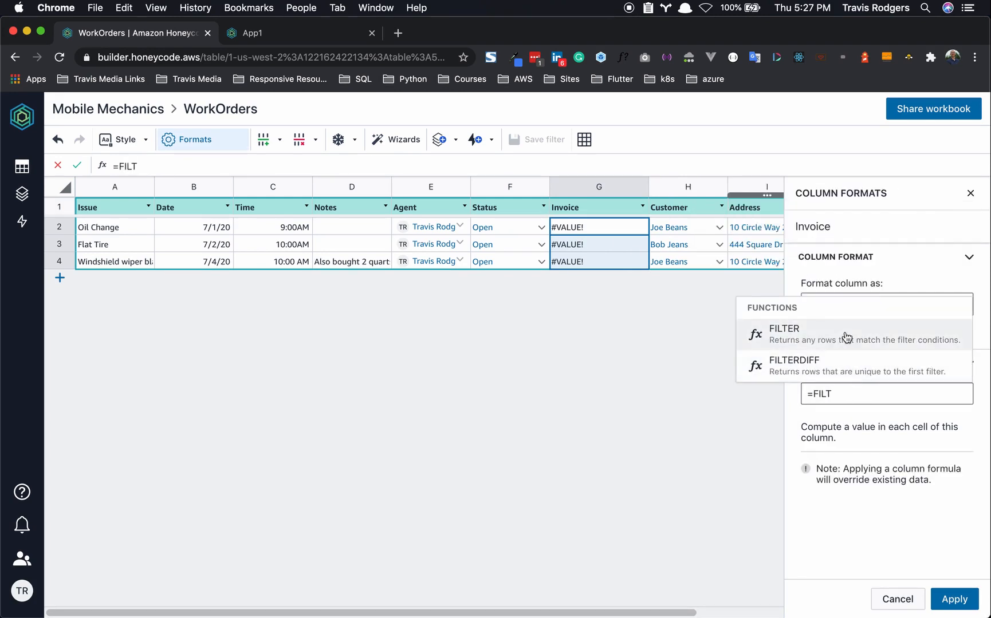
click(846, 337)
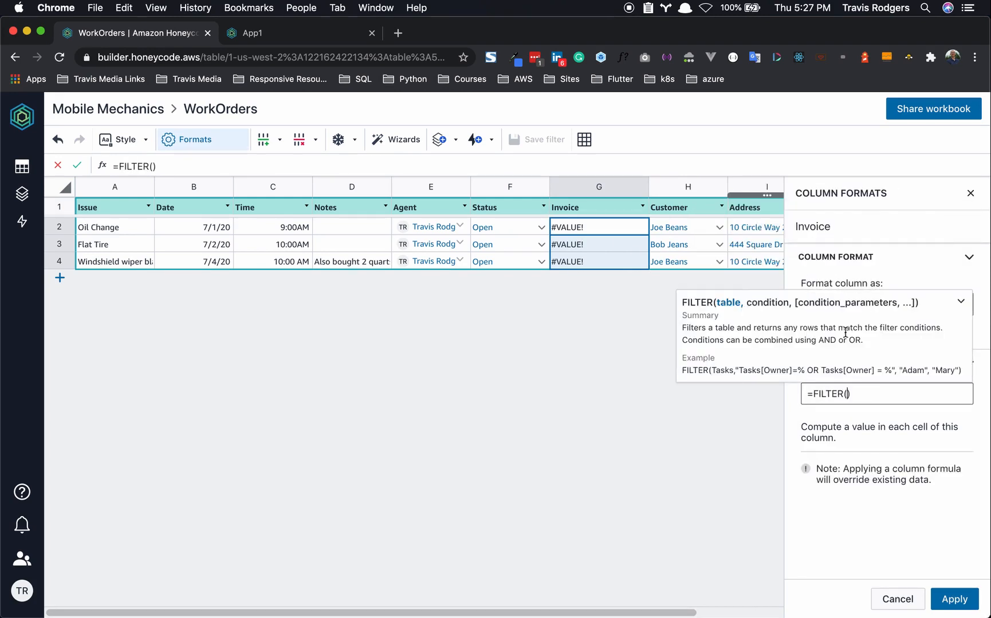
text(Invoice)
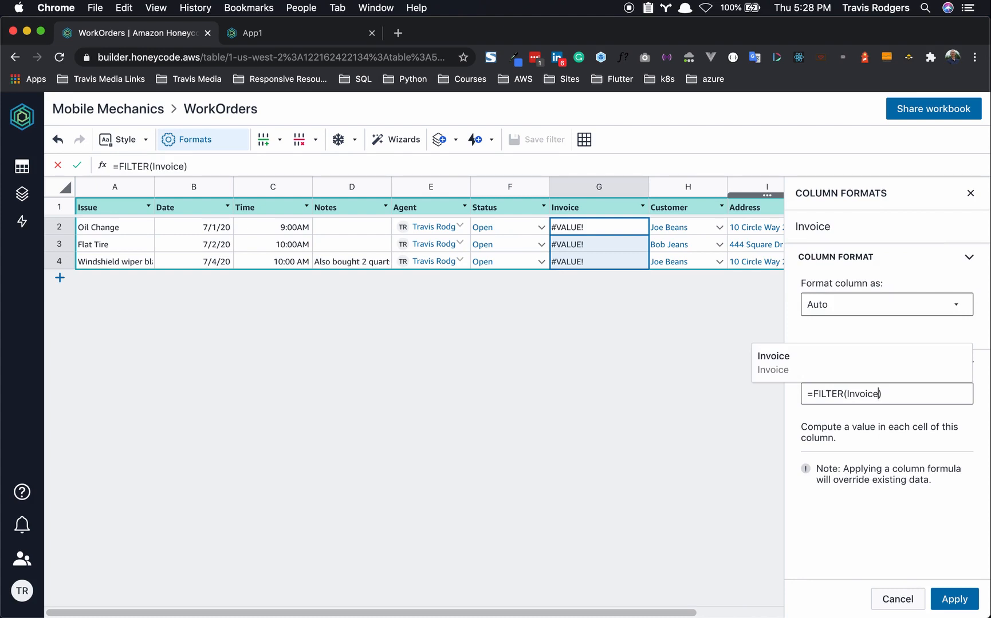
- Finish the quoted condition "Invoice[Work Order]=THISROW()", apply it, and preview Oil Change's invoice row
text(, )
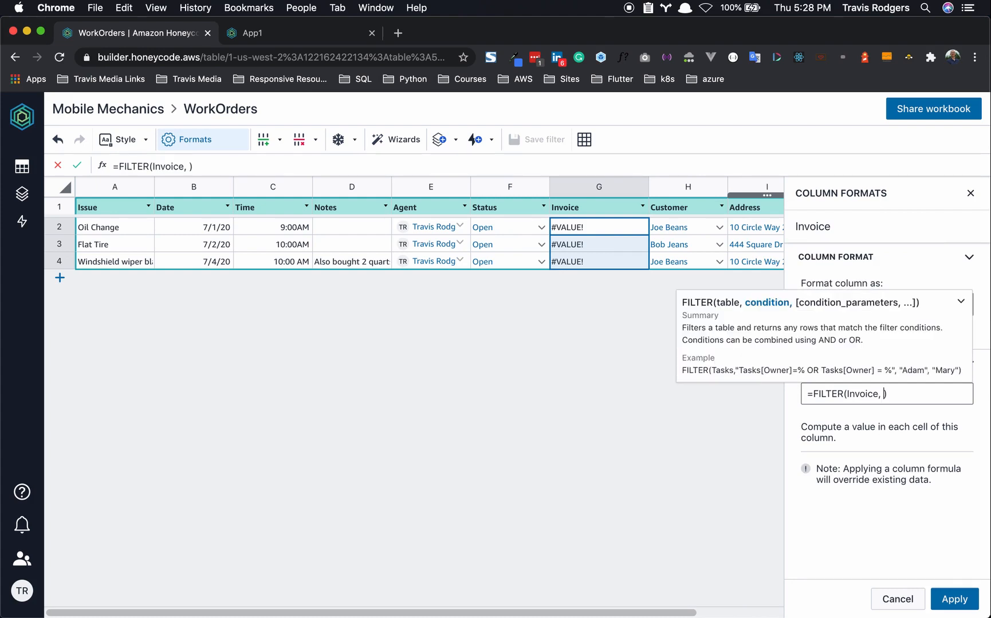
text("")
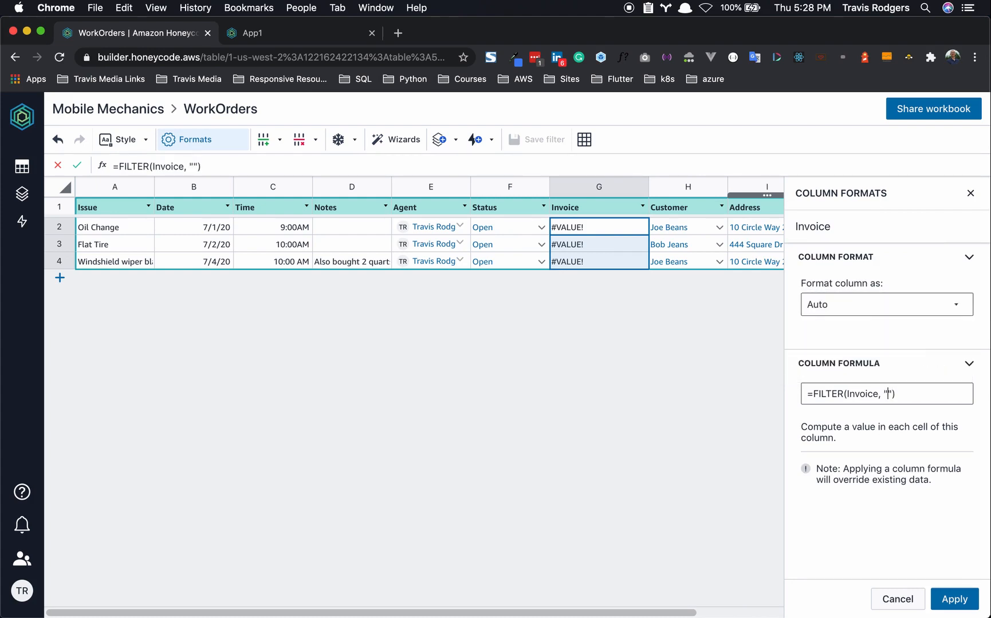
text(Invoice[)
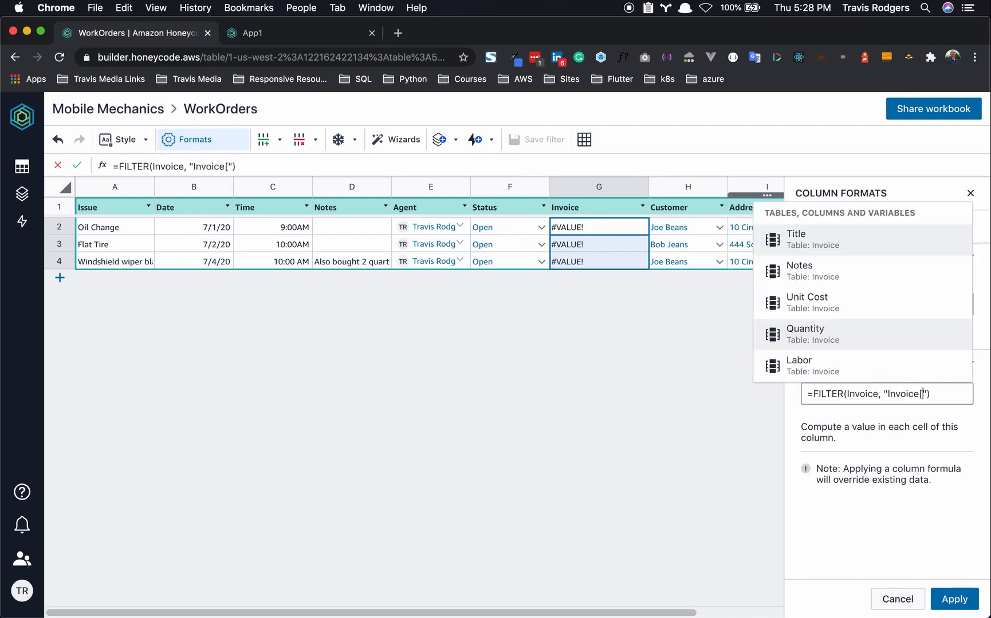
text(W)
key(Return)
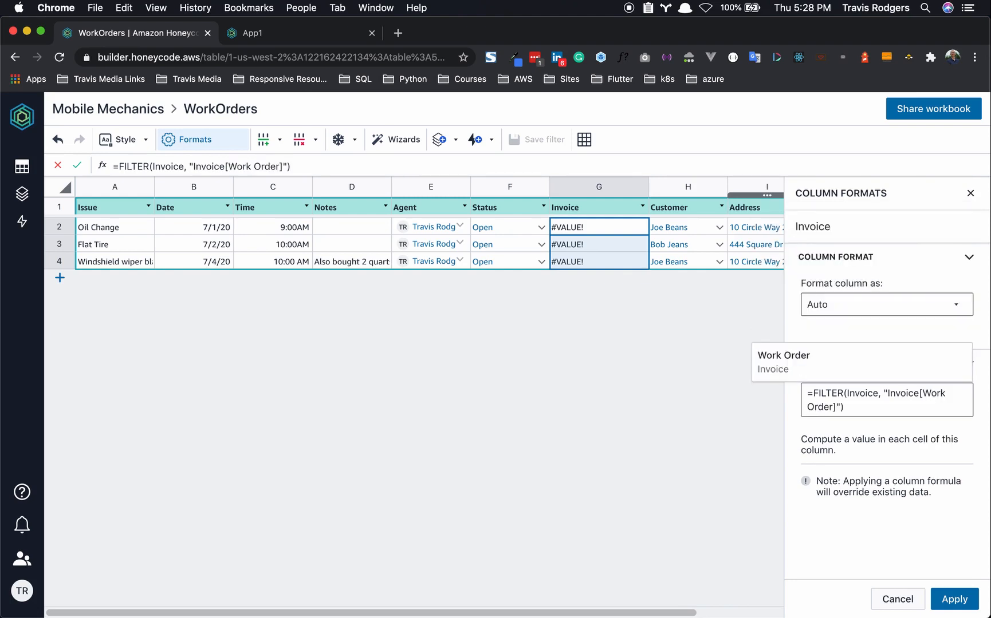
text(=this)
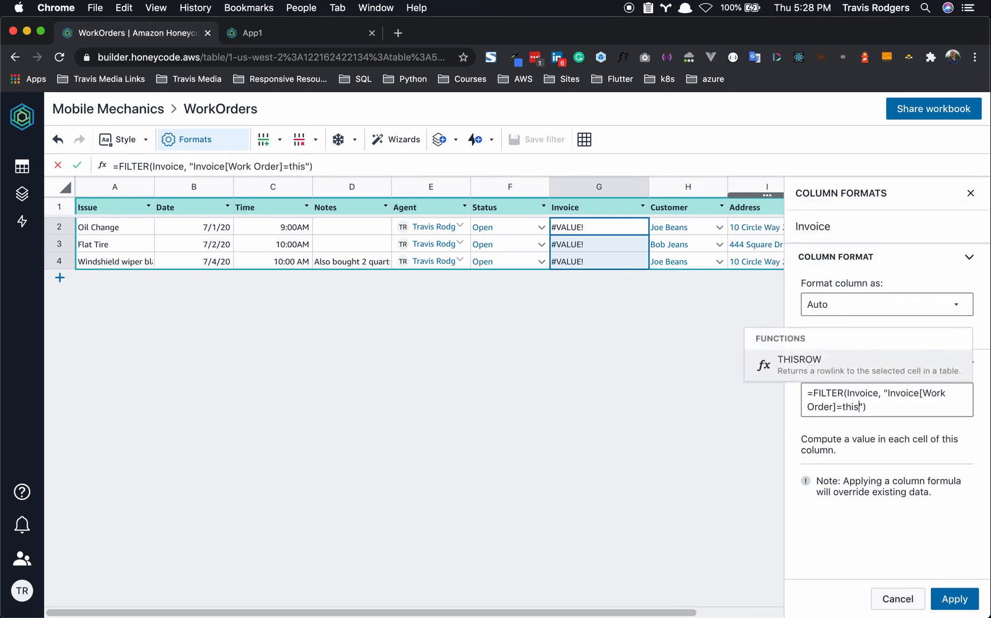
key(Return)
click(909, 435)
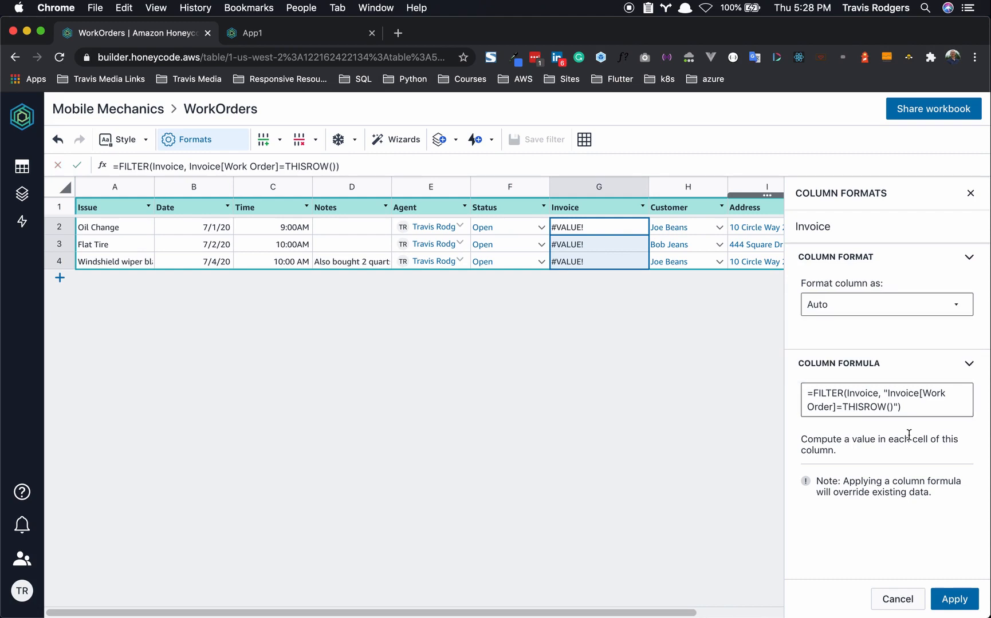
click(828, 399)
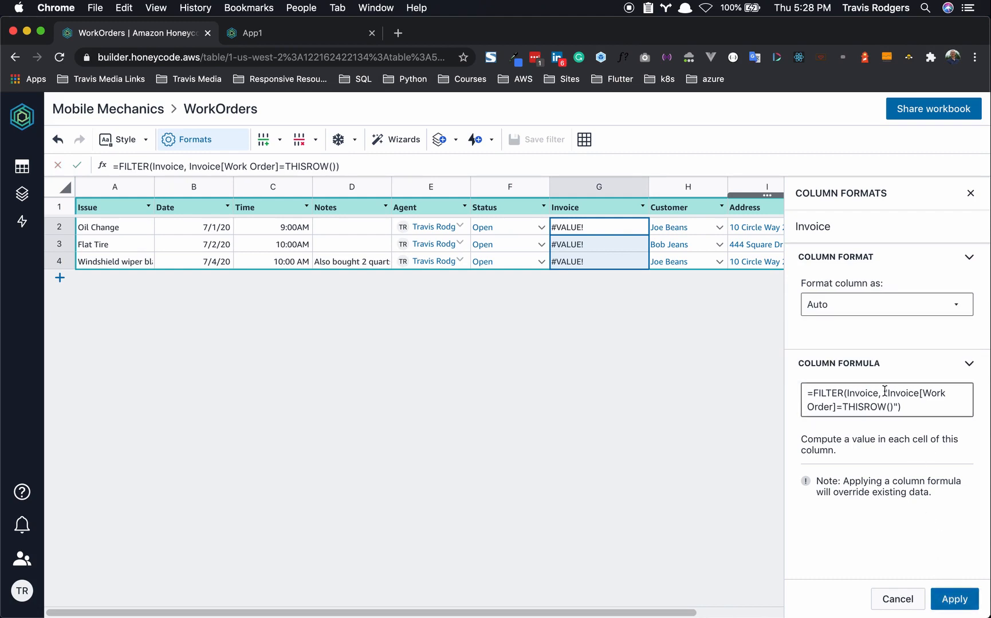
click(885, 445)
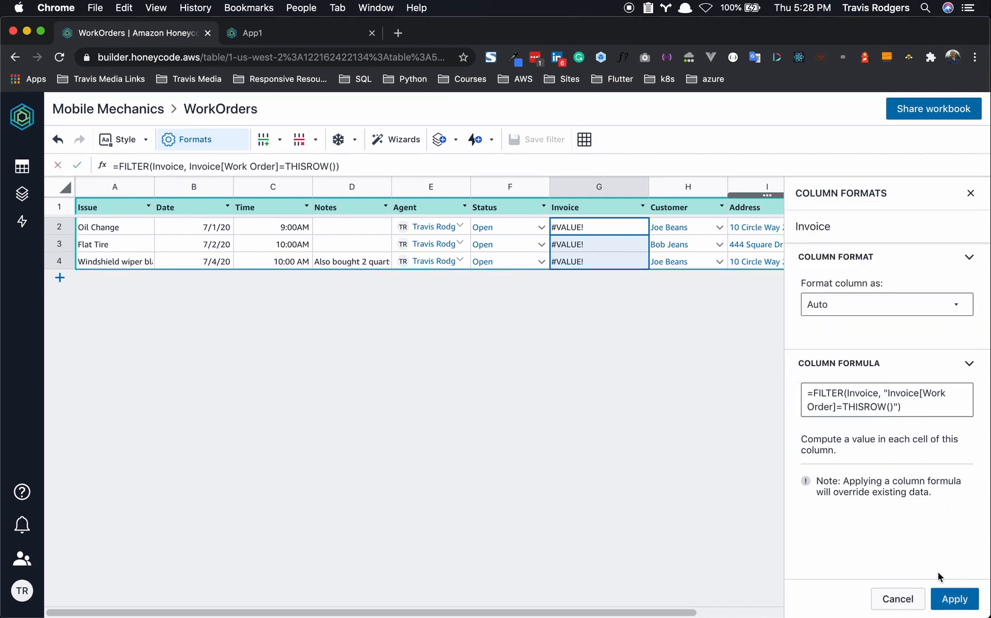
click(957, 600)
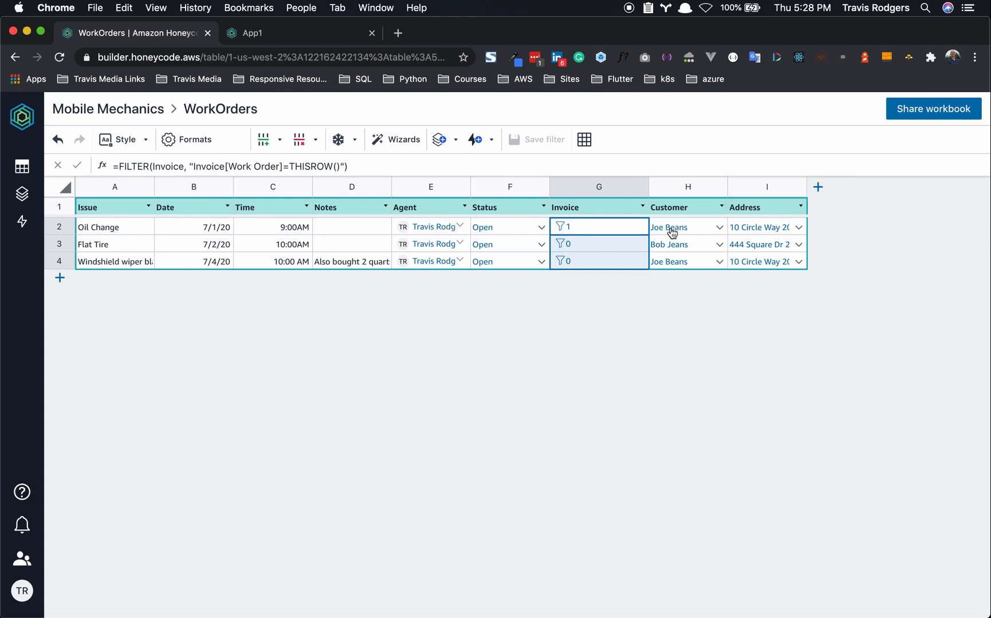
click(562, 227)
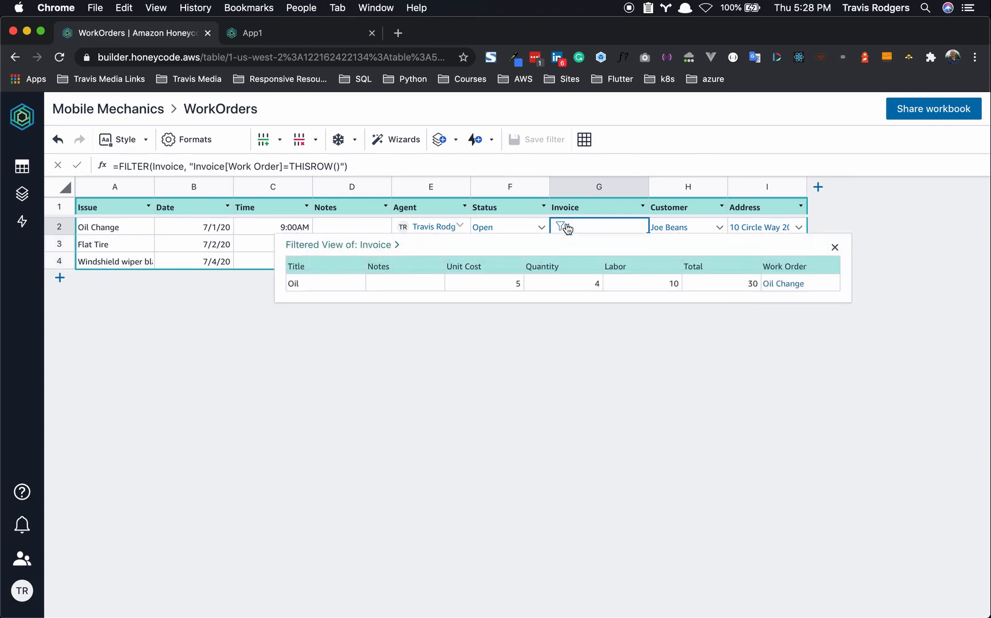
- Close the invoice preview and bring up App1's detail screen at the Invoice row
click(544, 365)
mouse_move(22, 196)
click(83, 216)
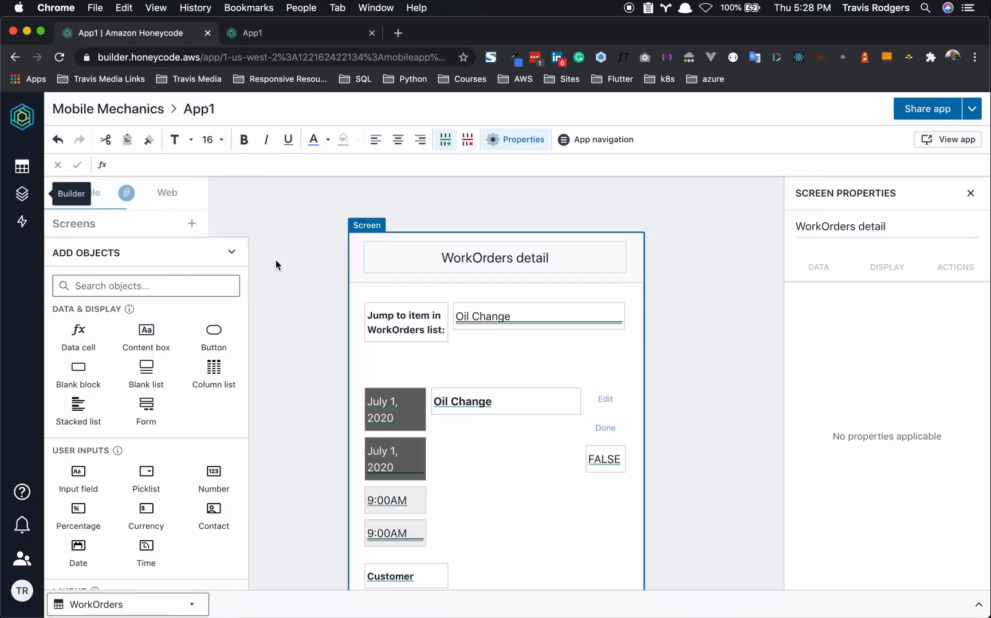
scroll(398, 325, down, 1)
scroll(379, 531, down, 5)
scroll(379, 531, down, 5)
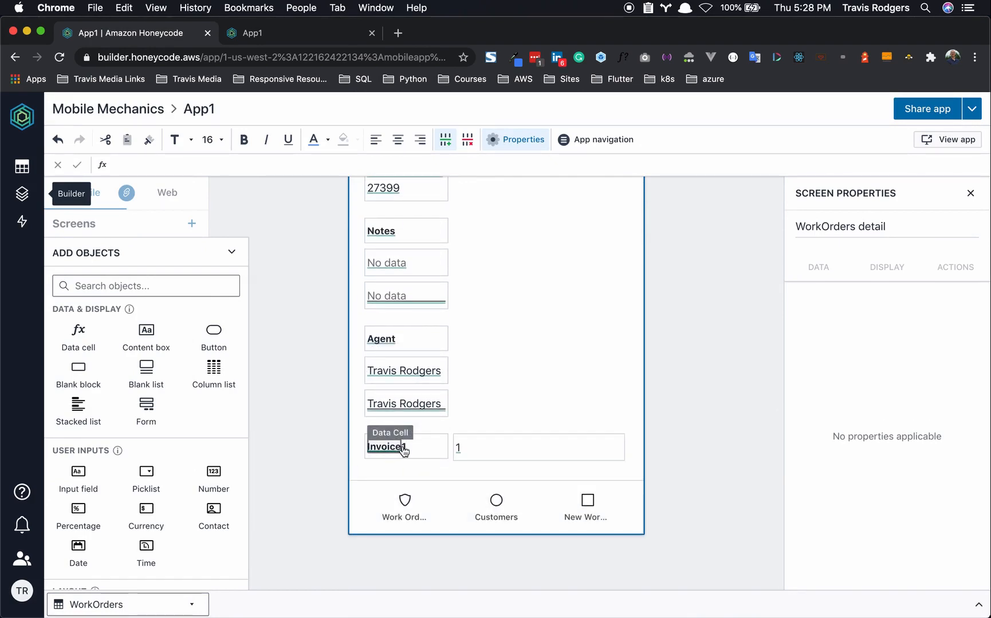
- Keep the label as 'Invoice (1)' and delete the separate invoice count box
click(413, 449)
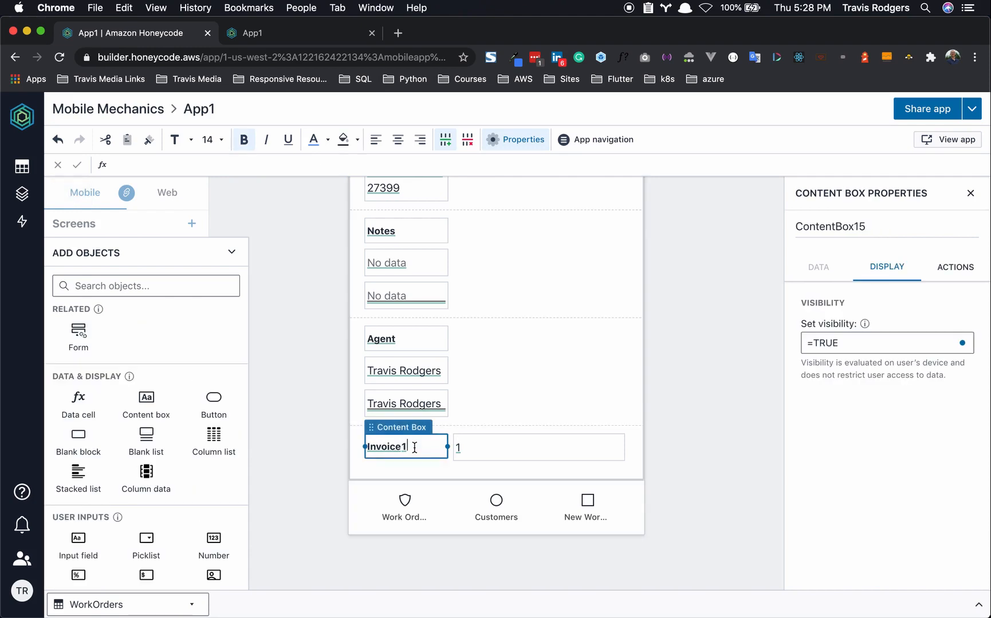
click(403, 447)
key(Right)
key(Right)
click(491, 447)
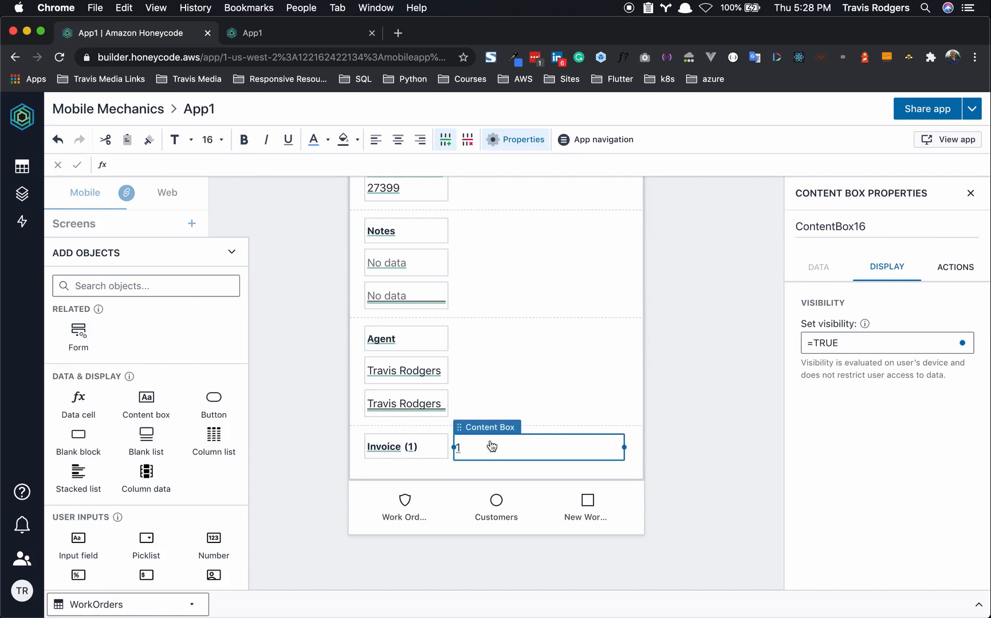
key(Delete)
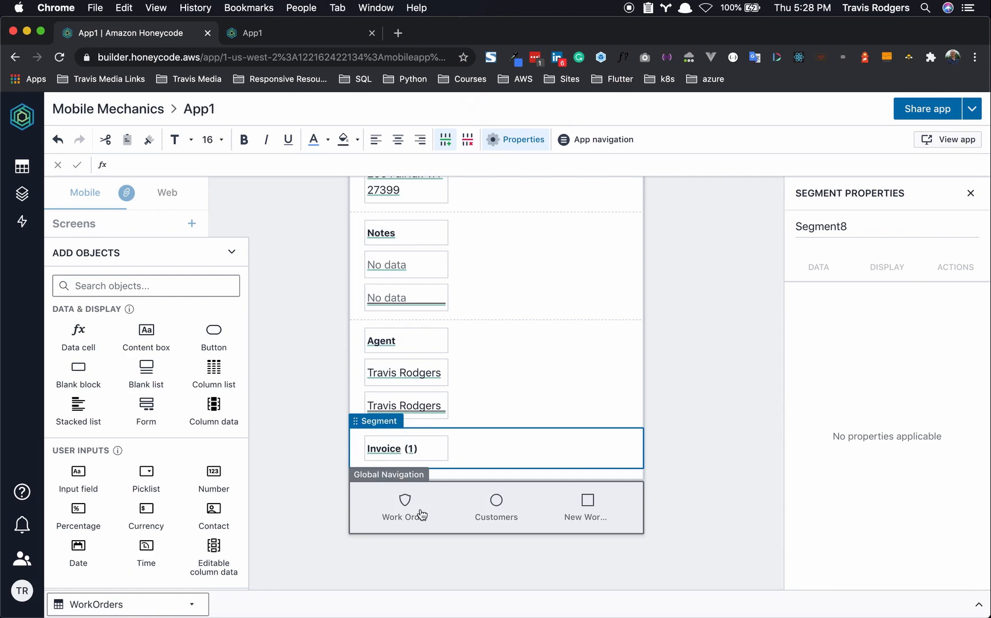
click(666, 306)
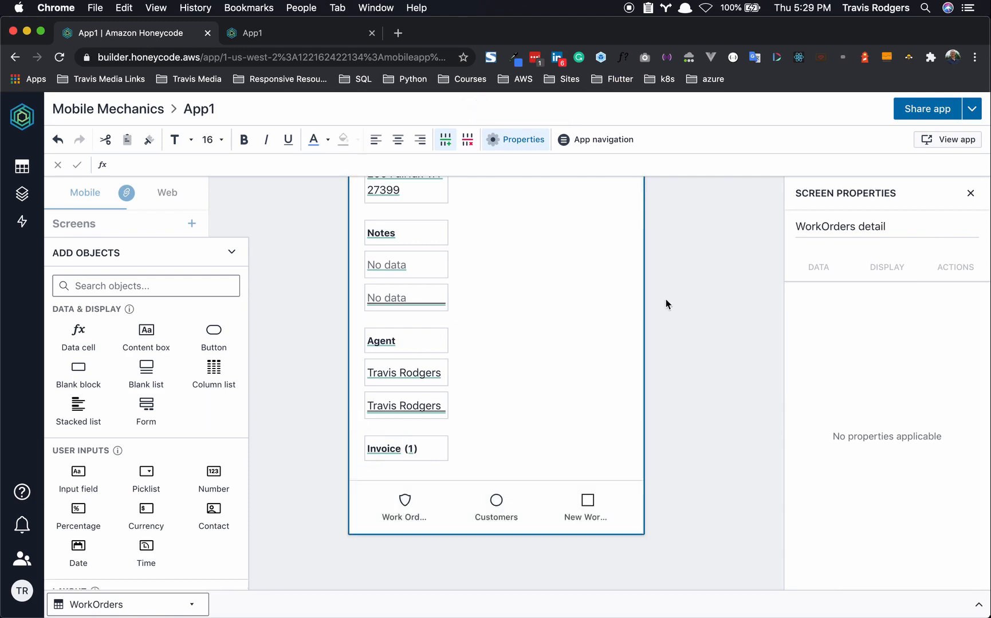
click(291, 34)
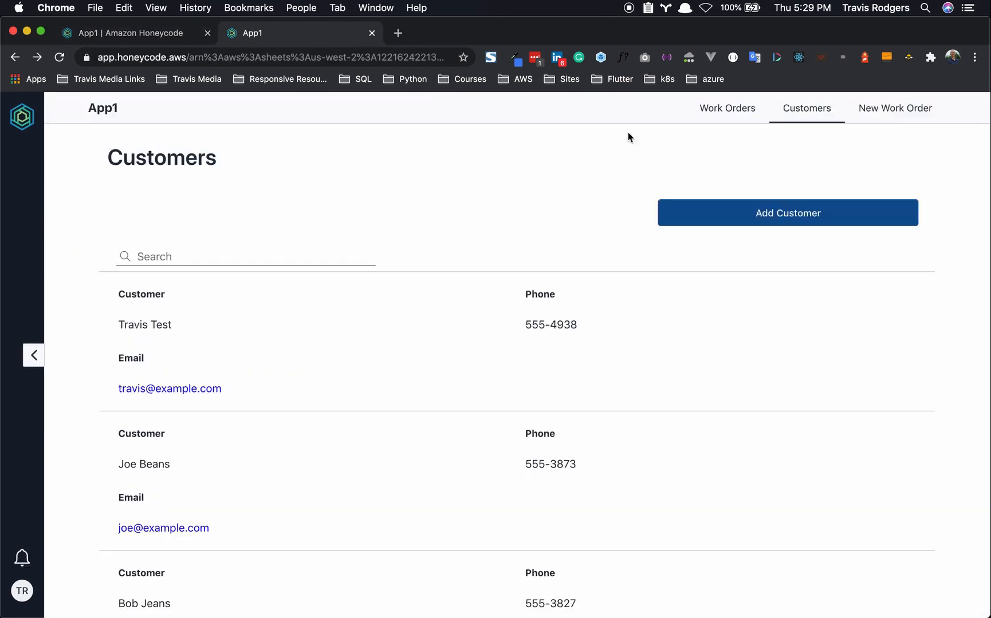
click(730, 109)
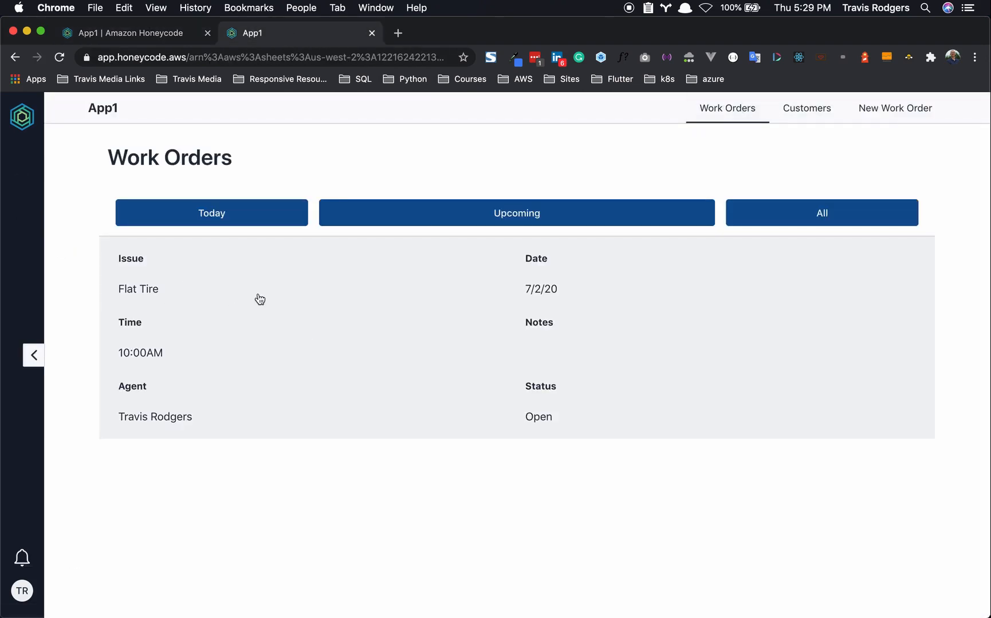
click(429, 221)
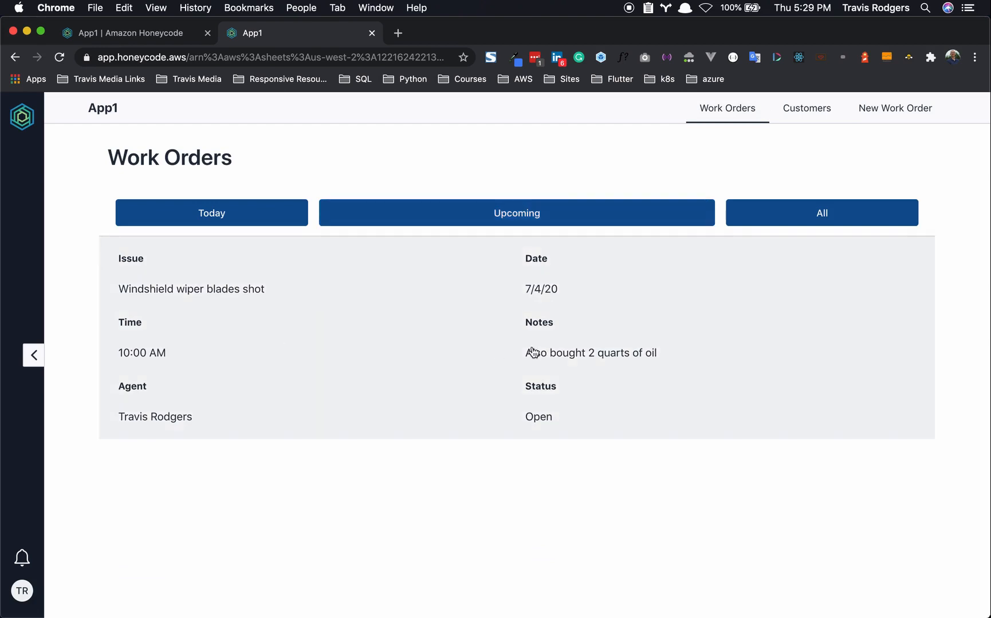
click(859, 208)
scroll(471, 373, down, 3)
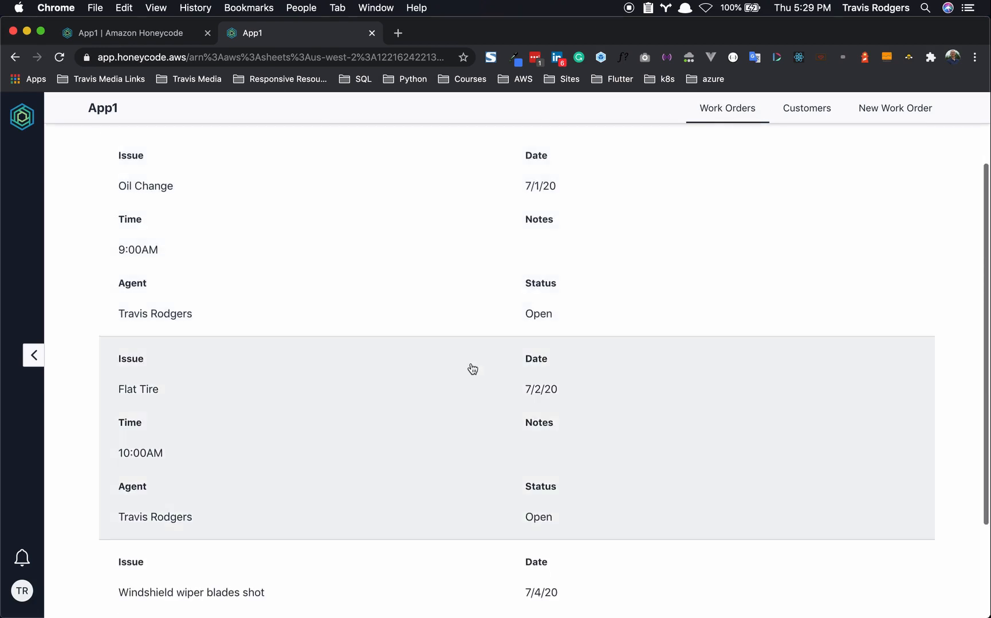
click(383, 235)
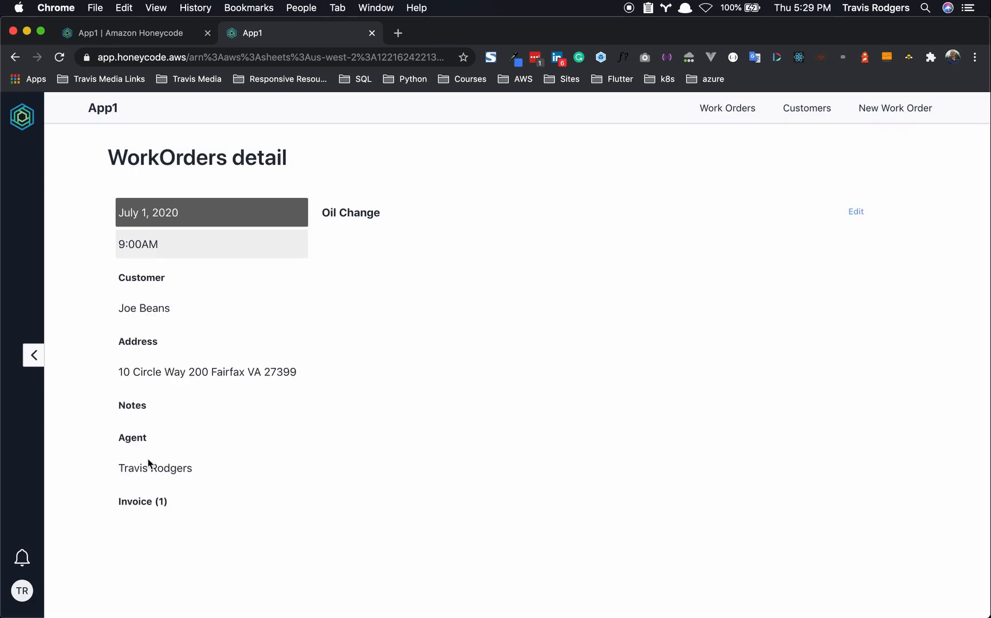
click(857, 213)
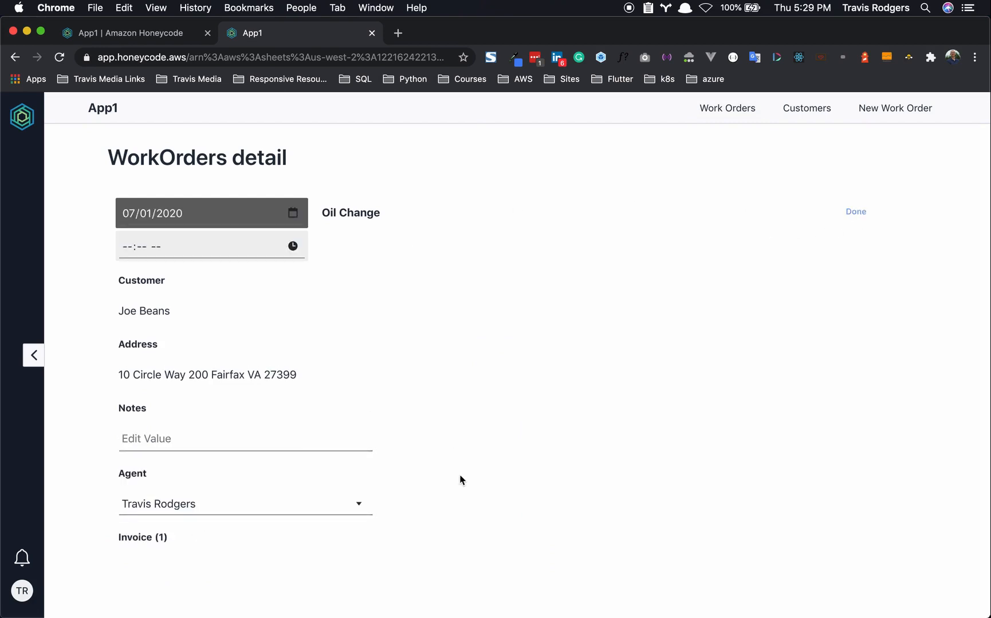
click(856, 213)
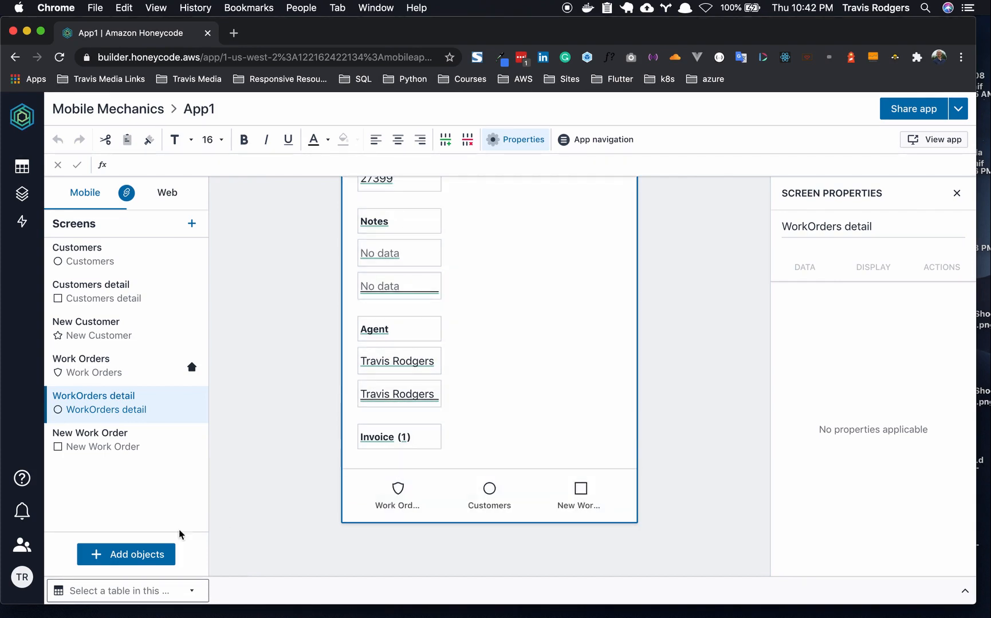
- Add a blank block below the Invoice row and strip out its content box
click(126, 554)
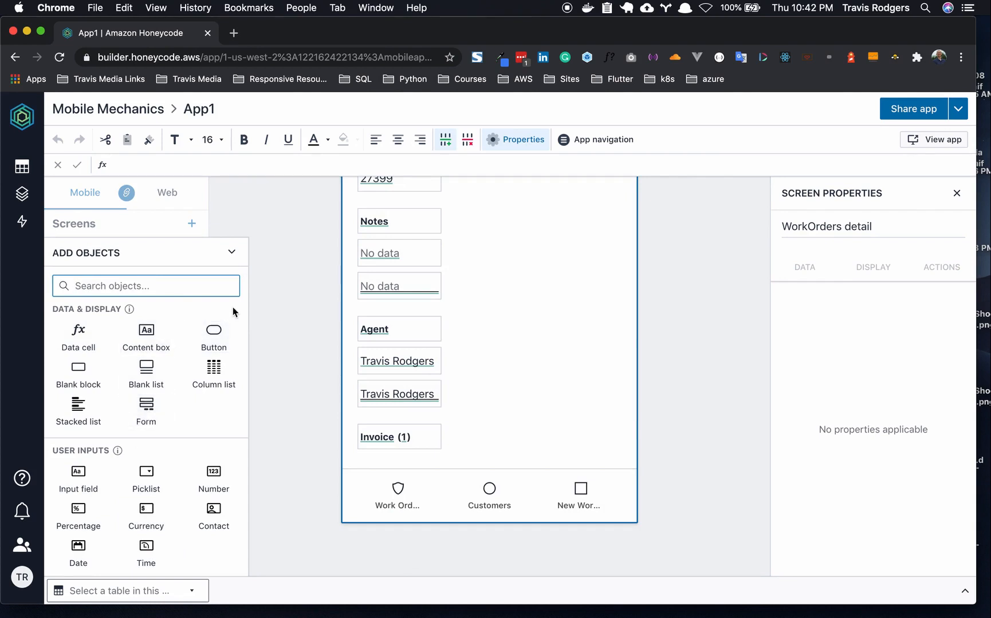
click(68, 371)
click(477, 523)
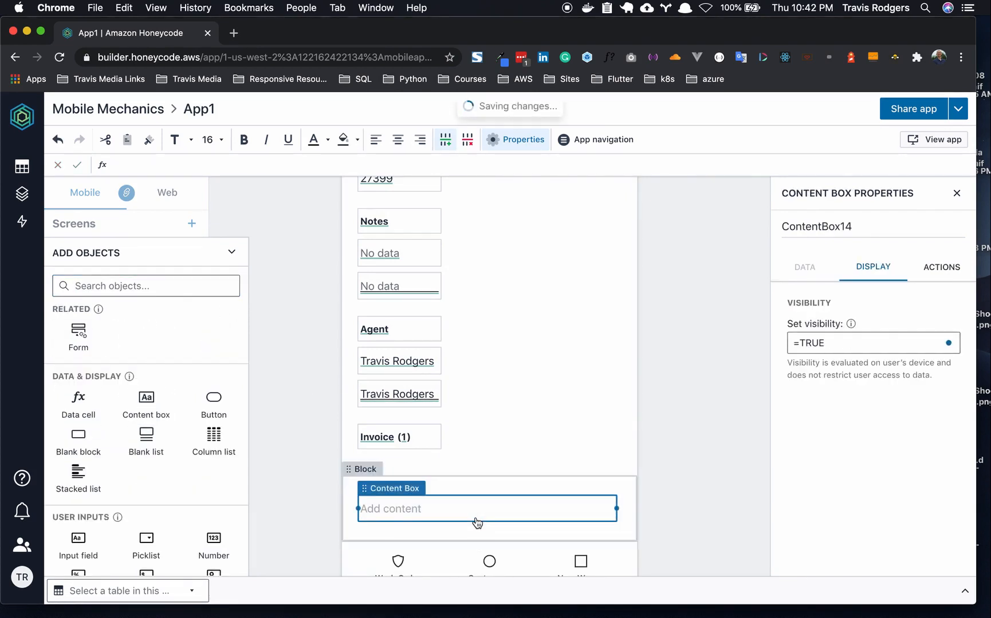
key(Delete)
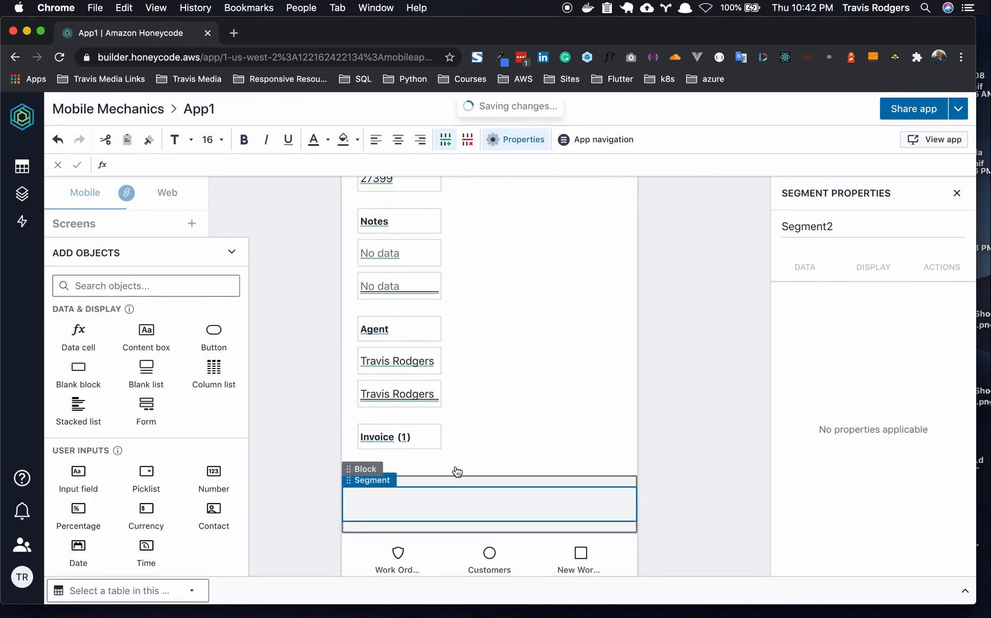
key(Delete)
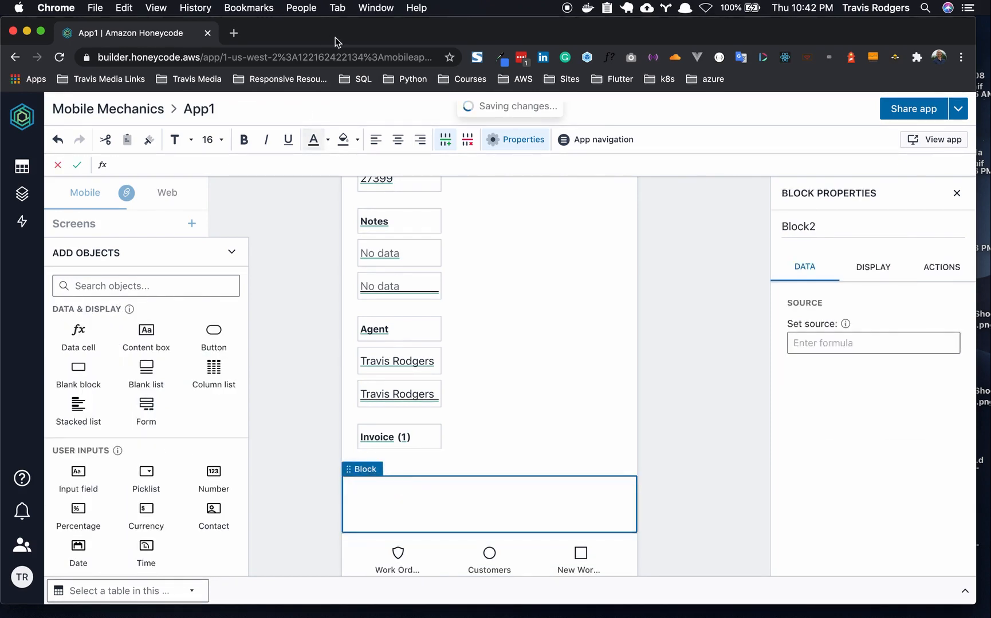
- Fill the empty block with light grey
click(357, 140)
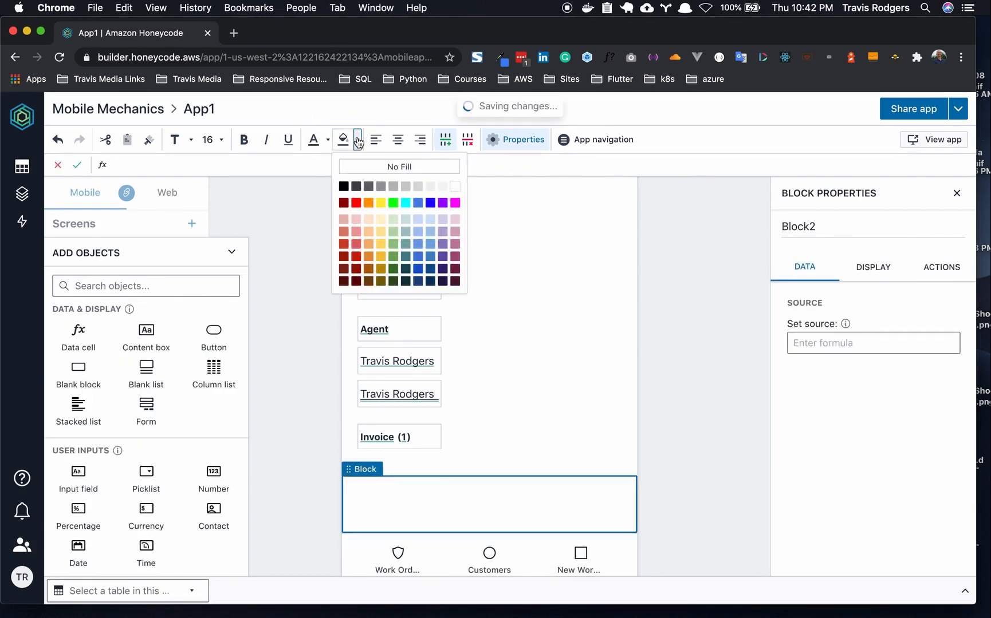
click(404, 192)
click(496, 469)
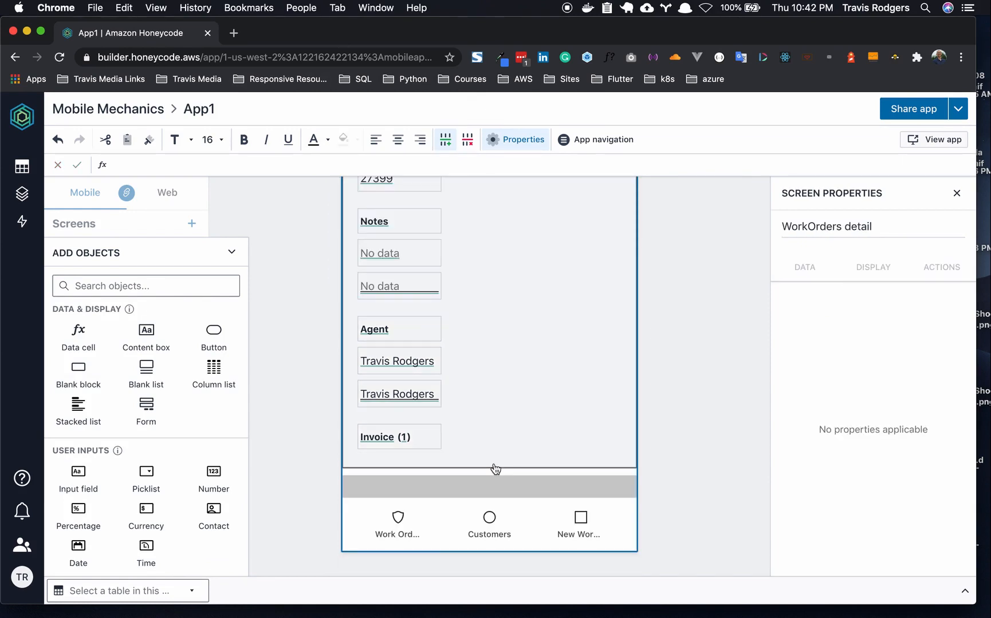
click(488, 493)
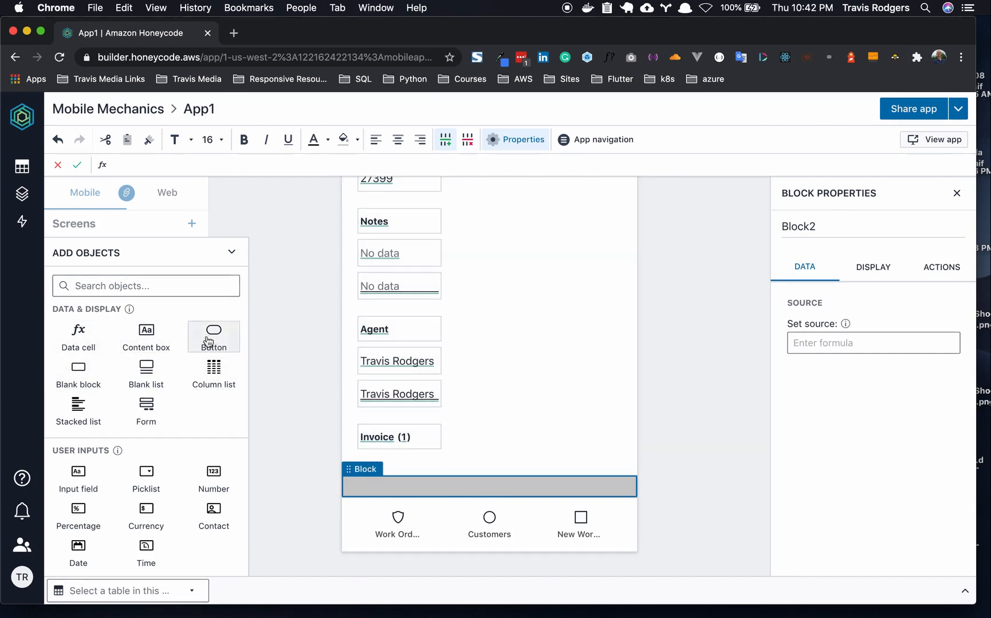
- Insert a narrow content box into the grey block and paste copies of it
click(150, 334)
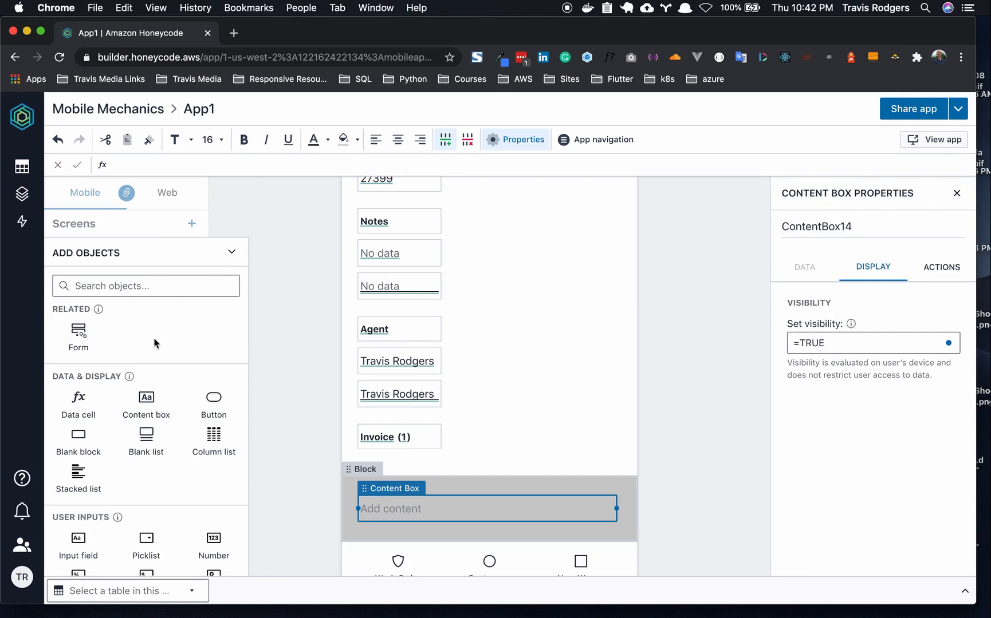
drag(616, 509, 397, 509)
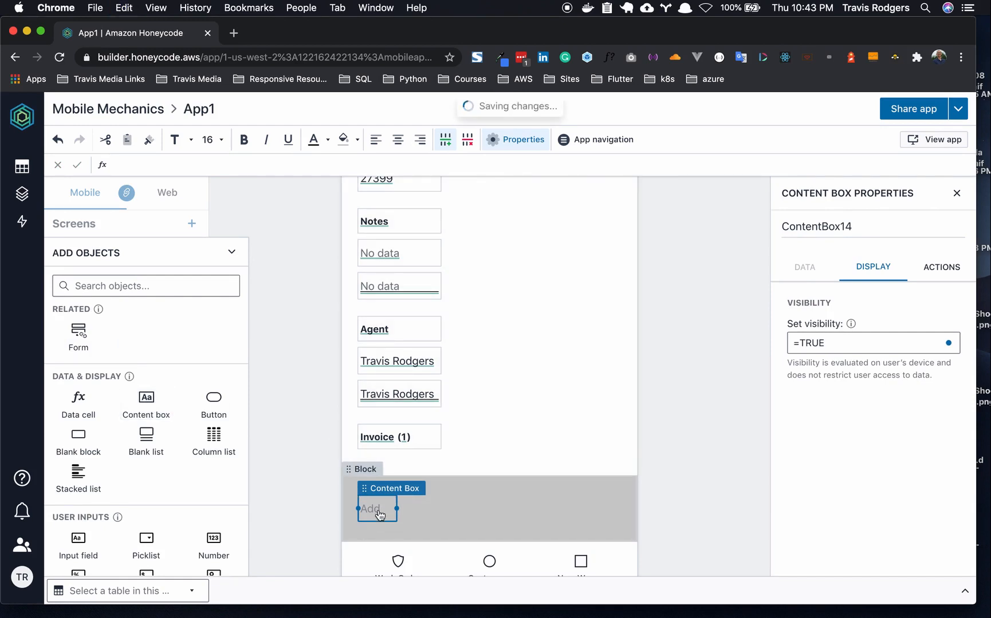
key(super+v)
key(super+v)
key(super+v)
key(super+v)
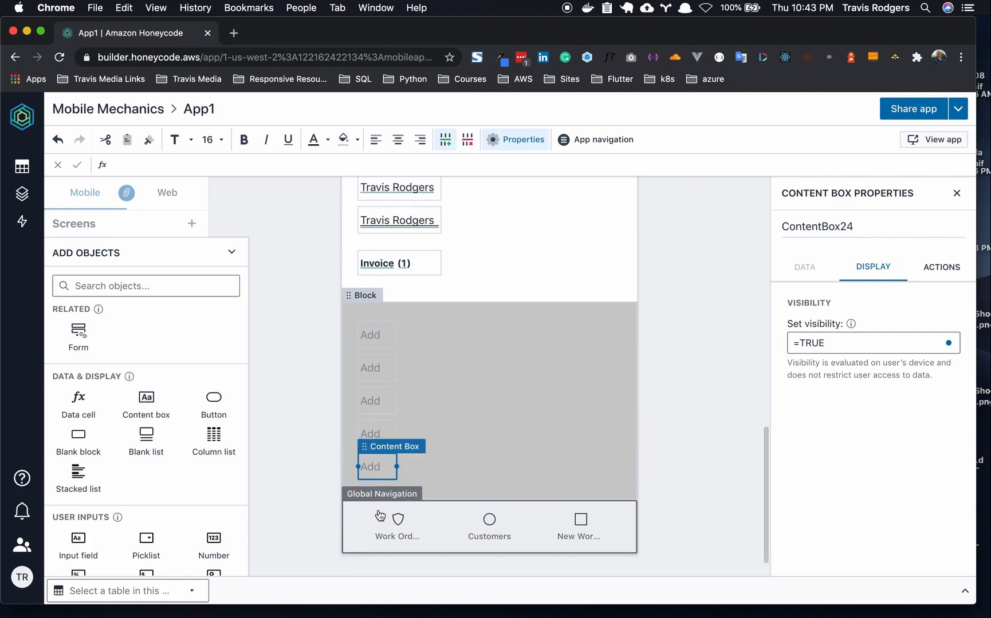
- Label the five boxes Item, #, Unit Cost, Labor and Total
click(372, 332)
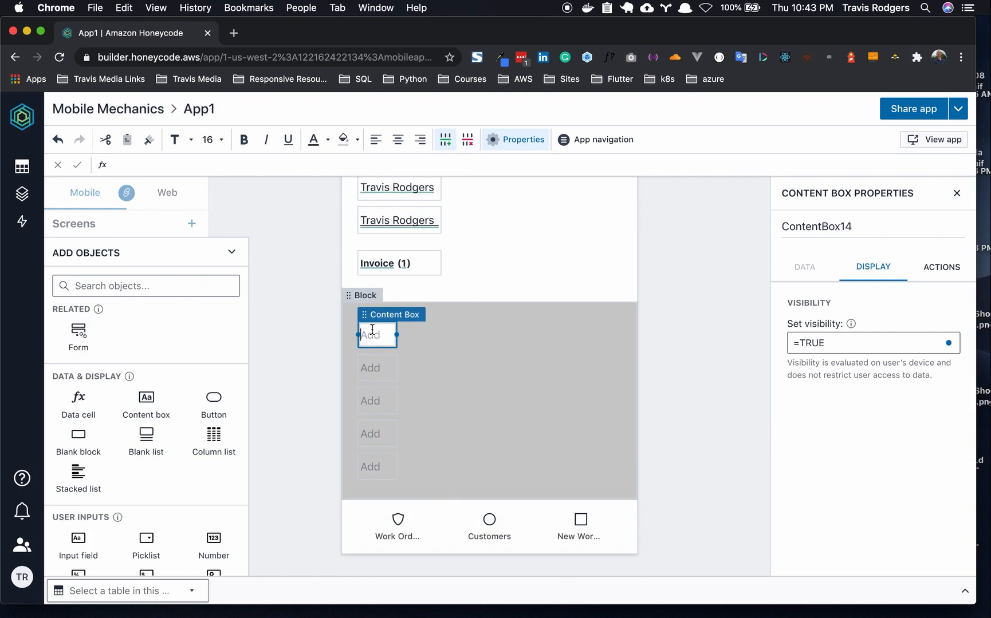
text(Item)
click(373, 375)
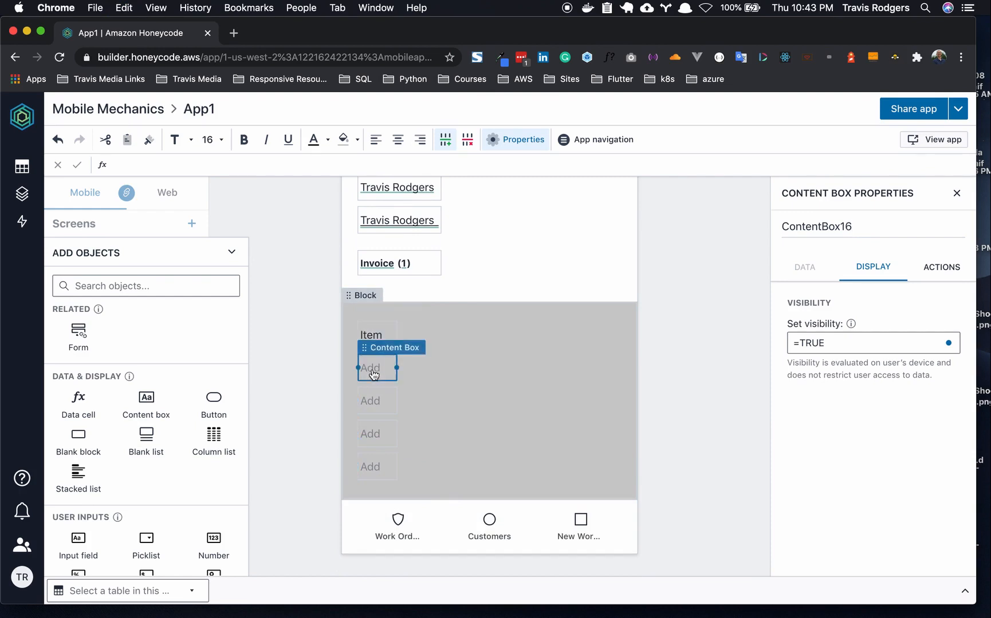
click(372, 369)
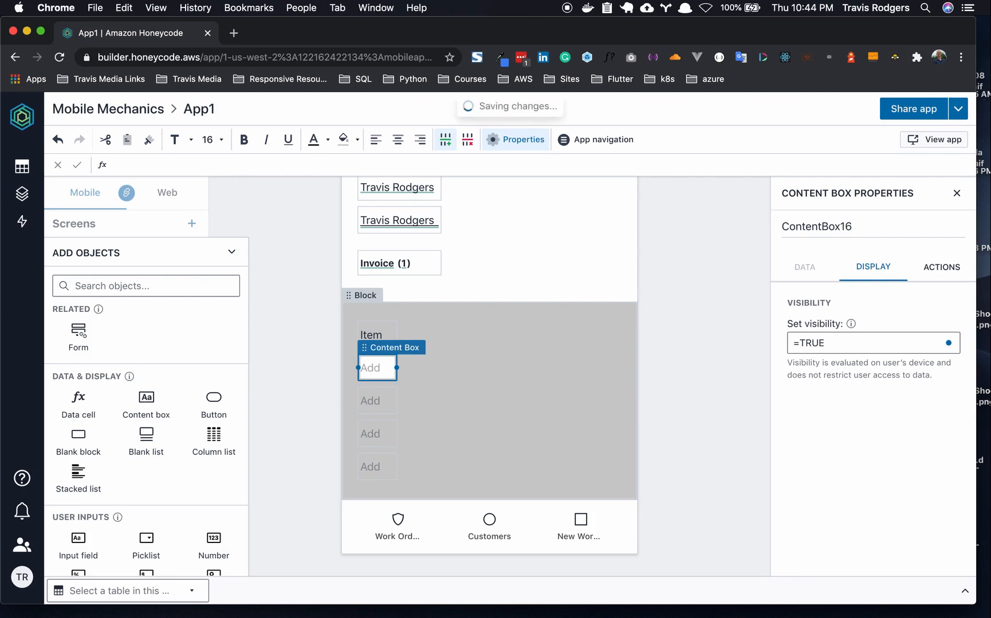
text(#)
click(373, 407)
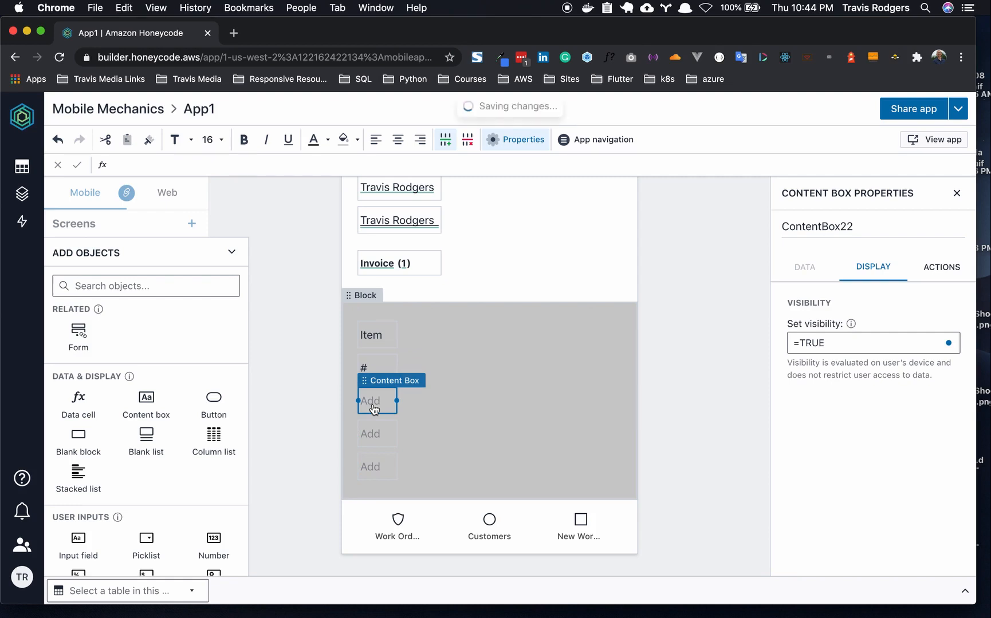
scroll(373, 407, down, 1)
click(375, 368)
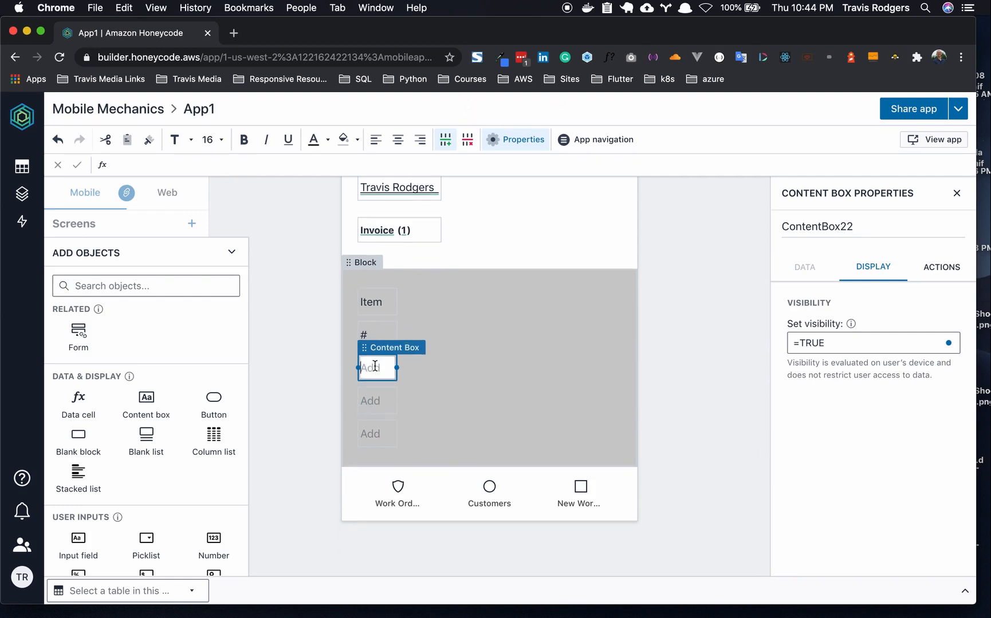
text(Unit Cost)
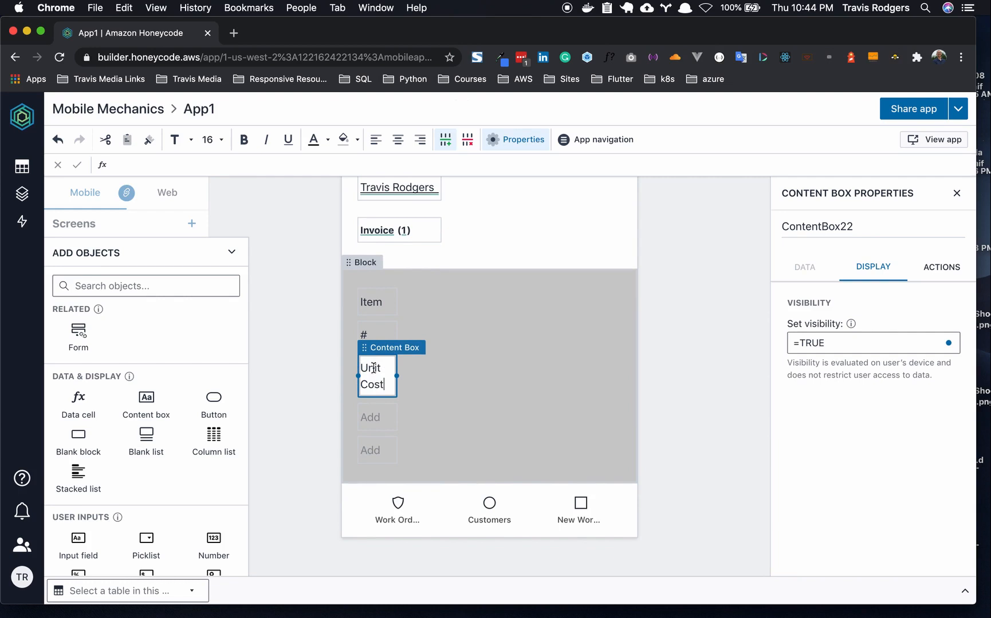
click(372, 423)
click(372, 418)
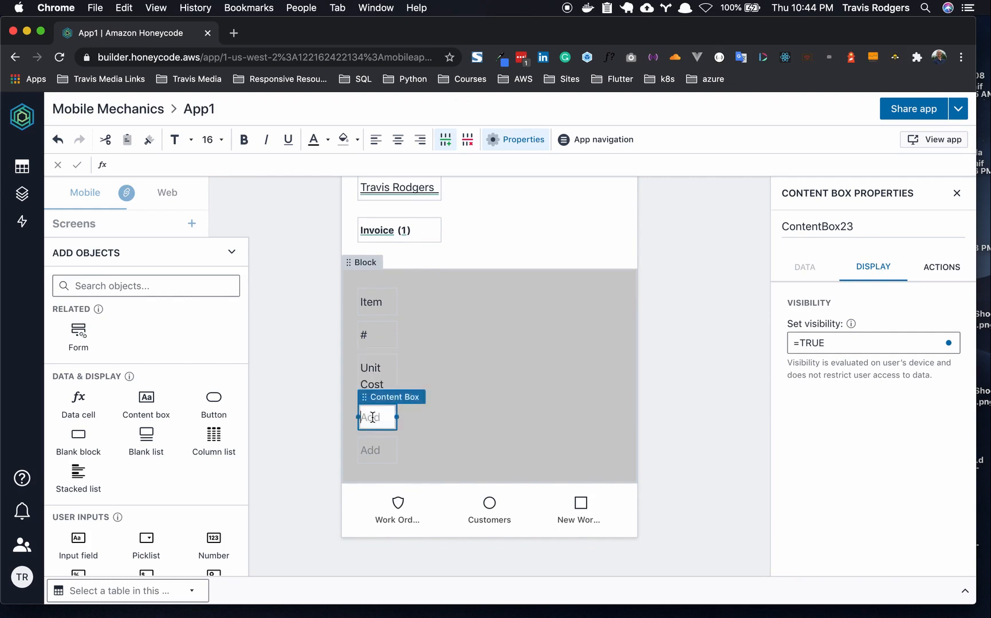
text(Labor)
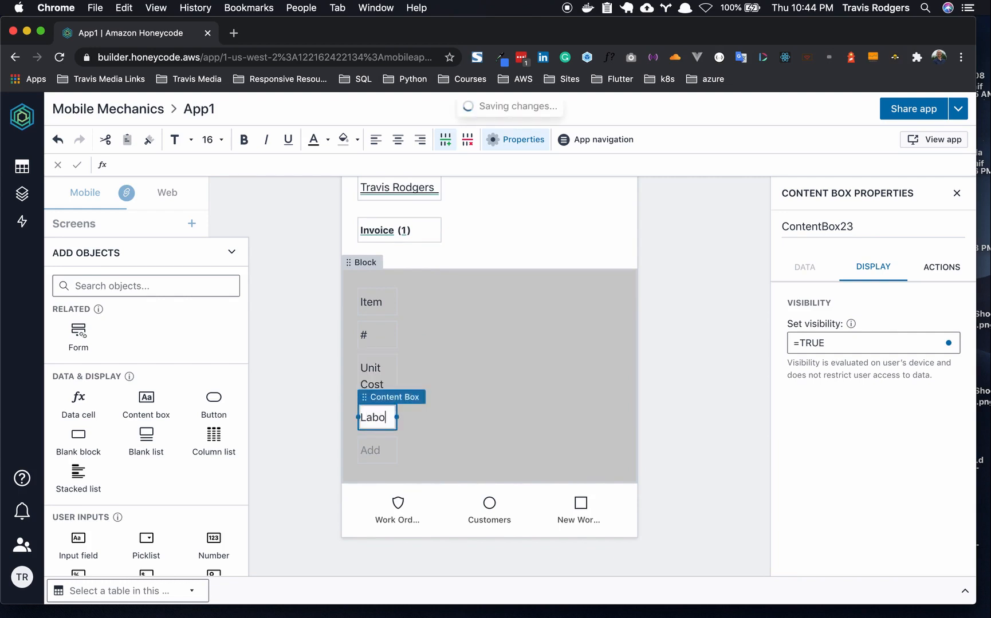
click(372, 451)
click(373, 450)
text(Total)
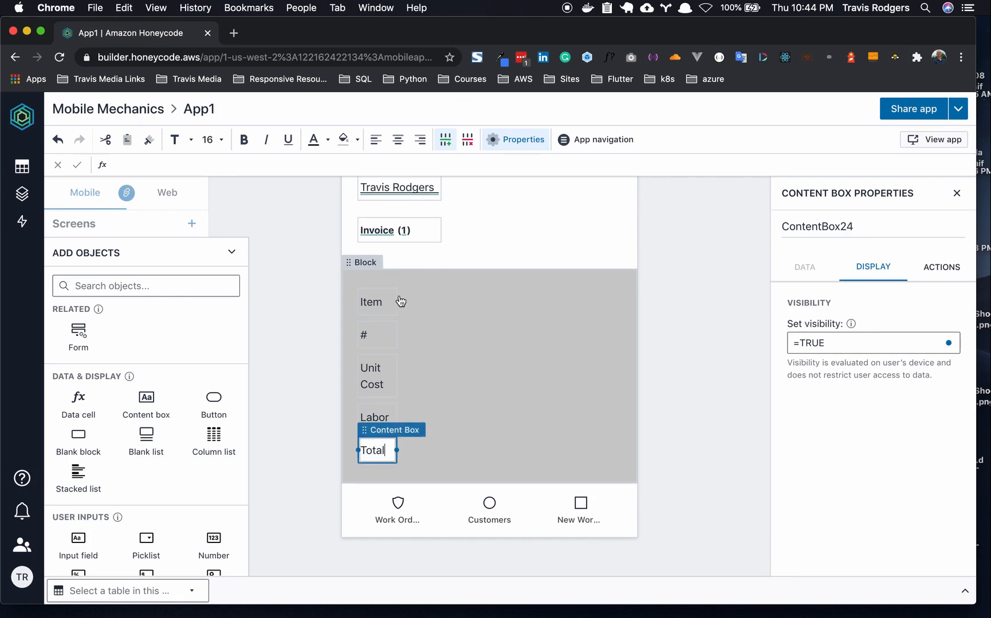
- Arrange #, Unit Cost, Labor and Total beside Item in a single row
click(375, 333)
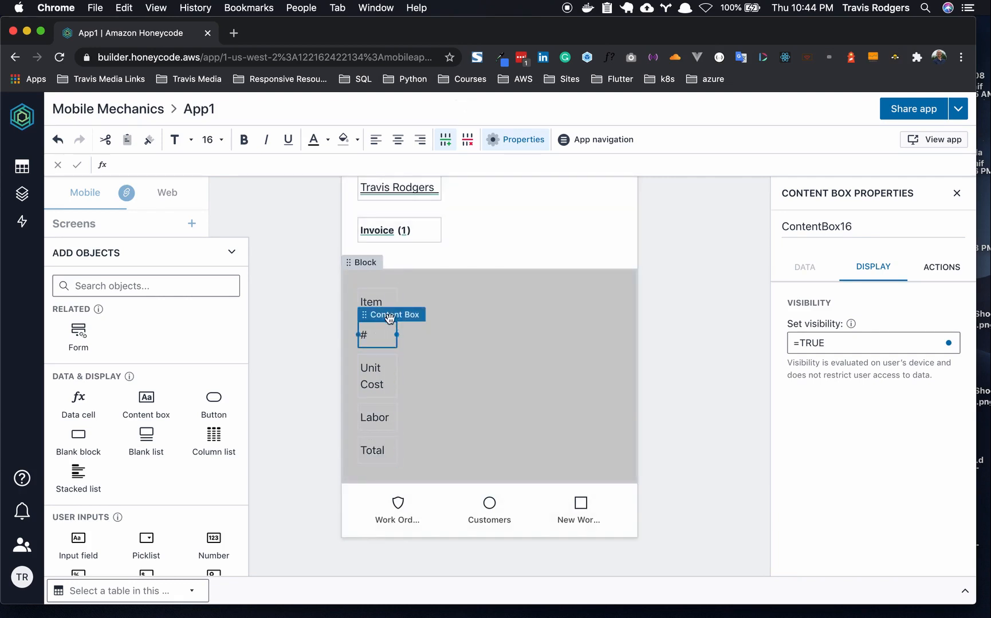
drag(387, 315, 442, 305)
click(380, 358)
click(469, 372)
click(384, 393)
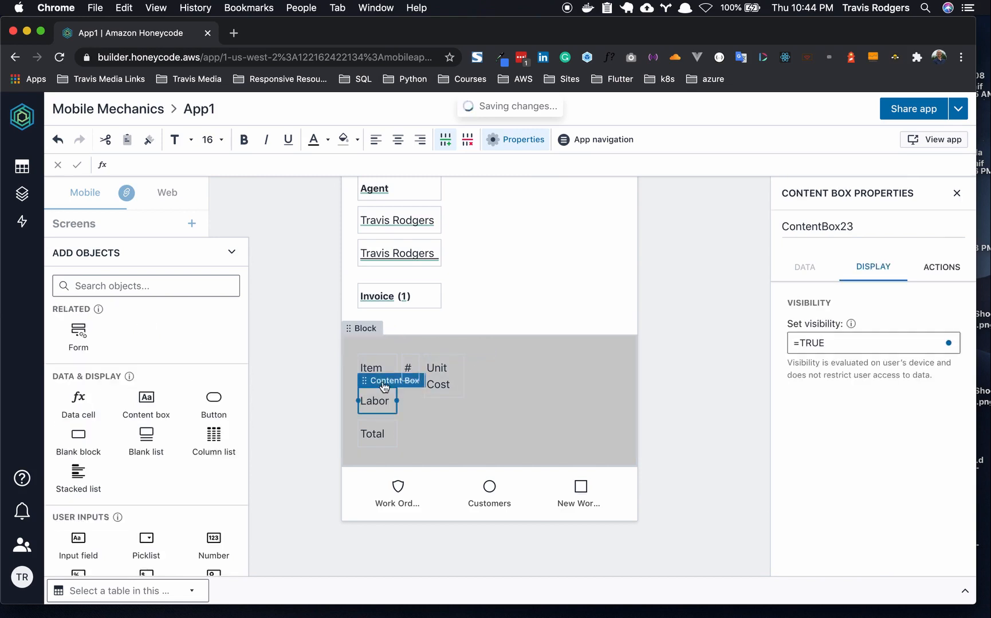
click(380, 369)
drag(377, 411, 471, 399)
drag(373, 433, 530, 418)
click(677, 424)
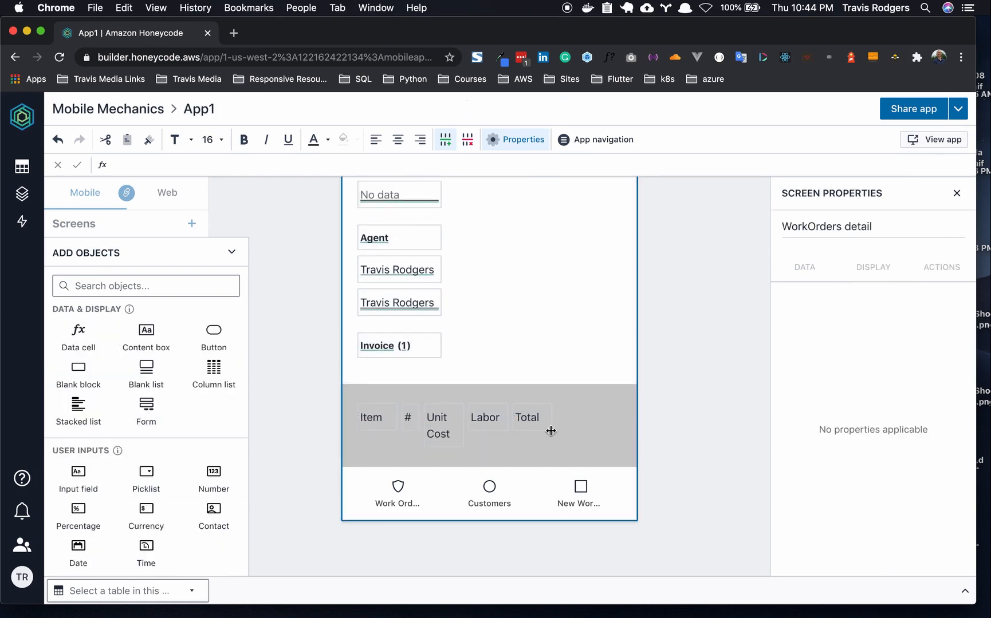
- Add a button to the grey header row and label it +Item
click(623, 427)
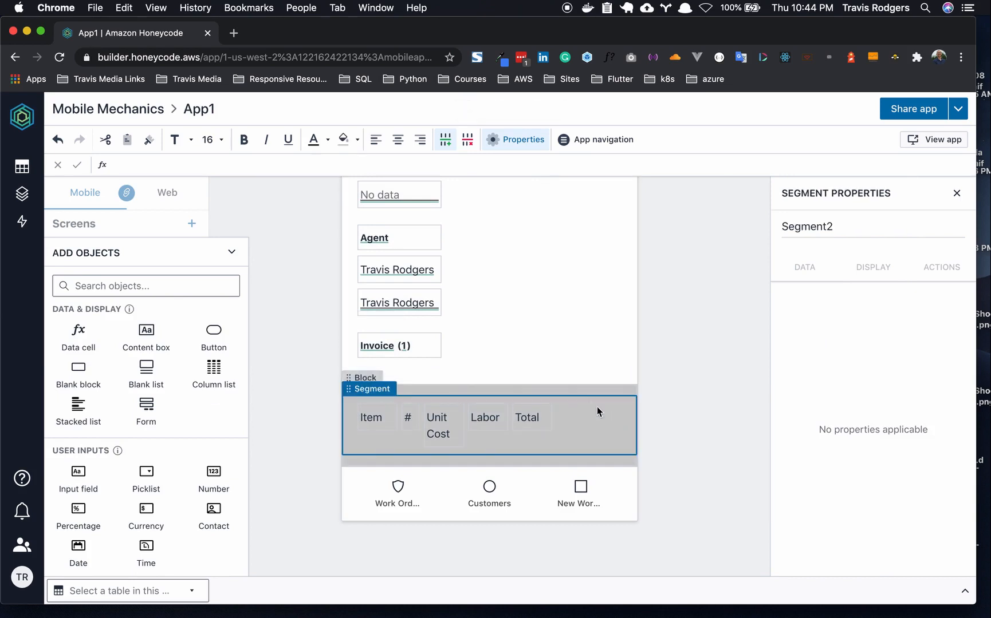
click(214, 333)
click(589, 416)
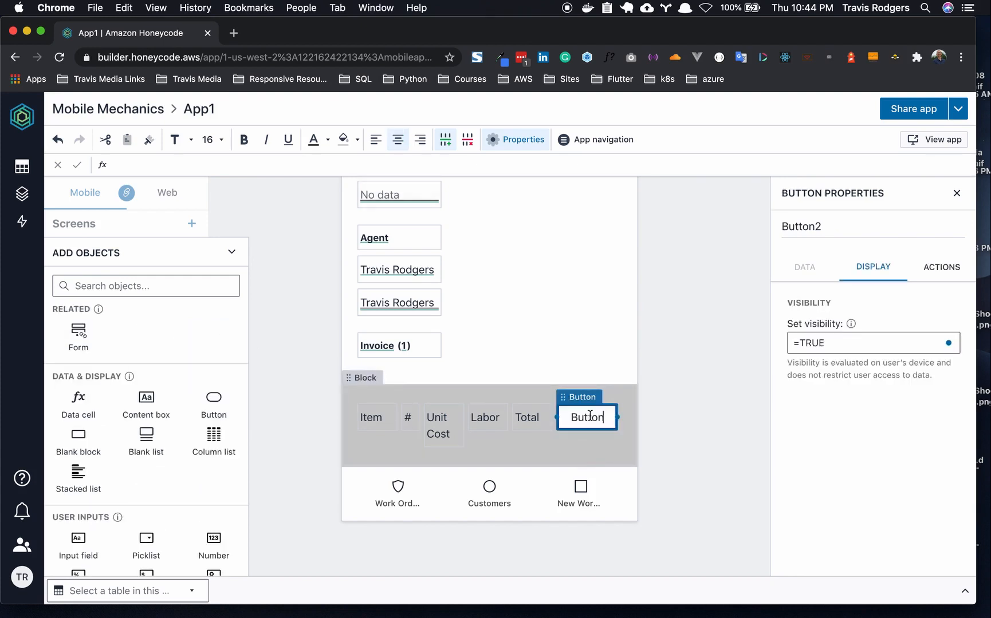
double_click(590, 416)
text(+Item)
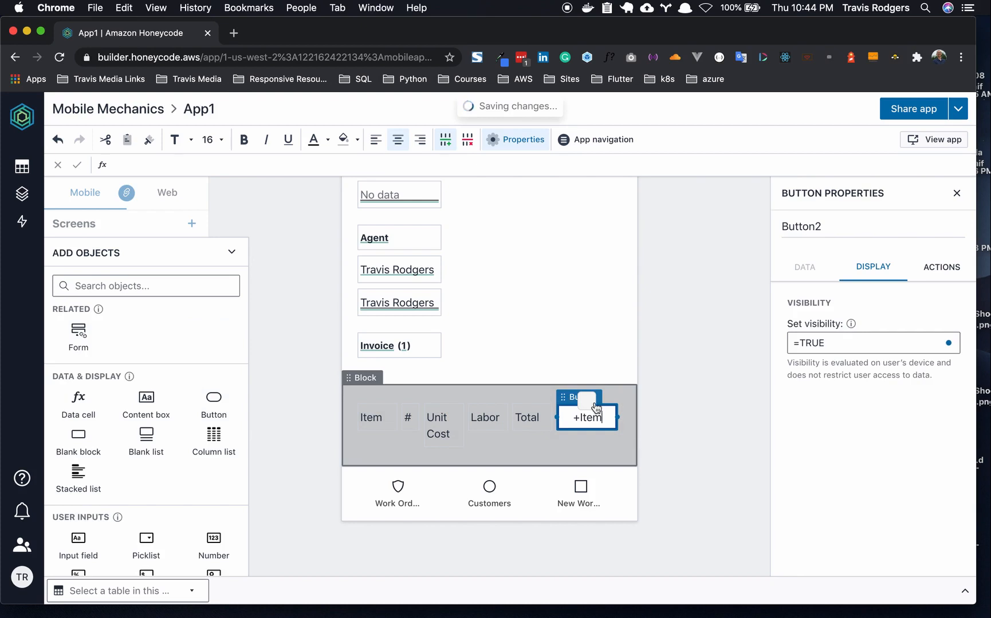
- Style the +Item button with no fill and blue text, keeping font size 16
click(357, 140)
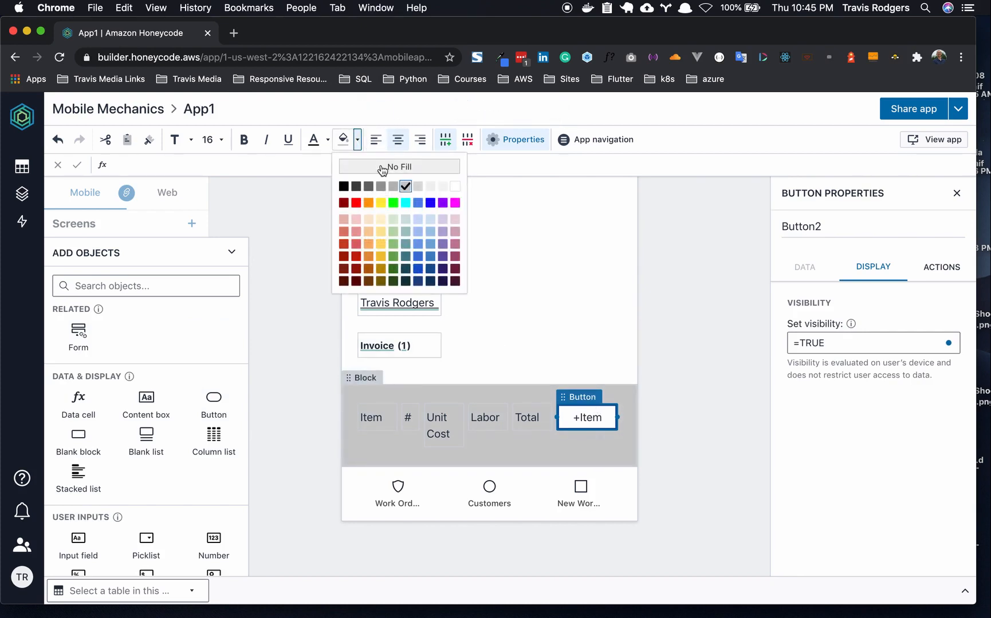
click(328, 140)
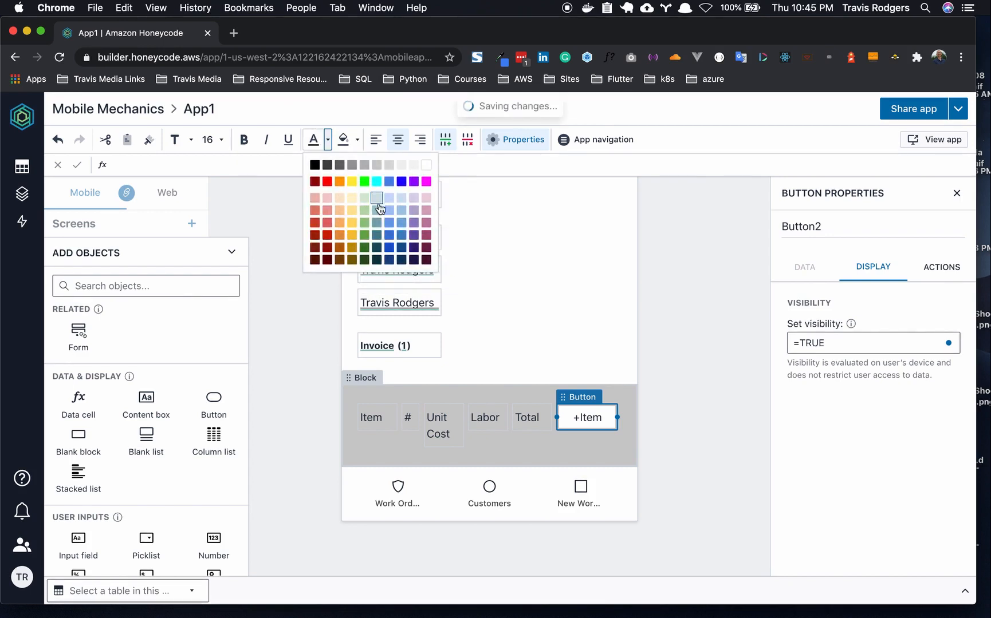
click(390, 238)
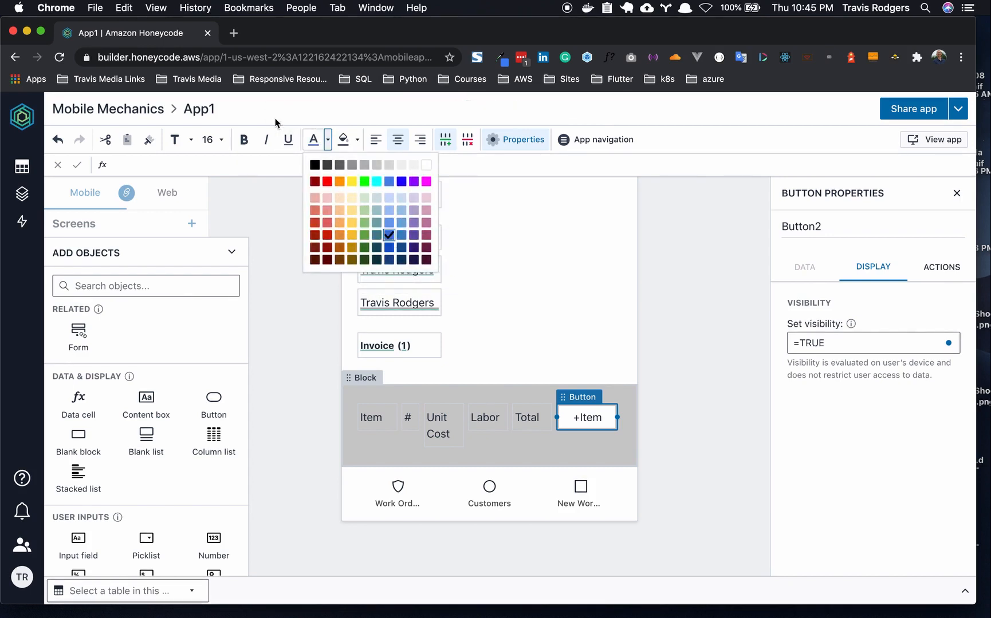
click(222, 140)
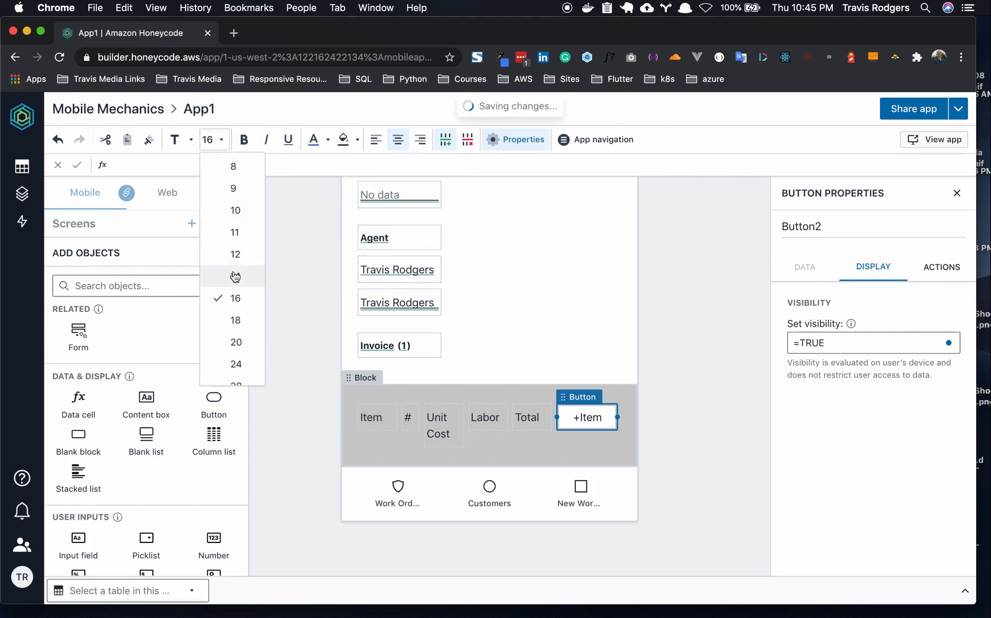
click(681, 336)
click(683, 336)
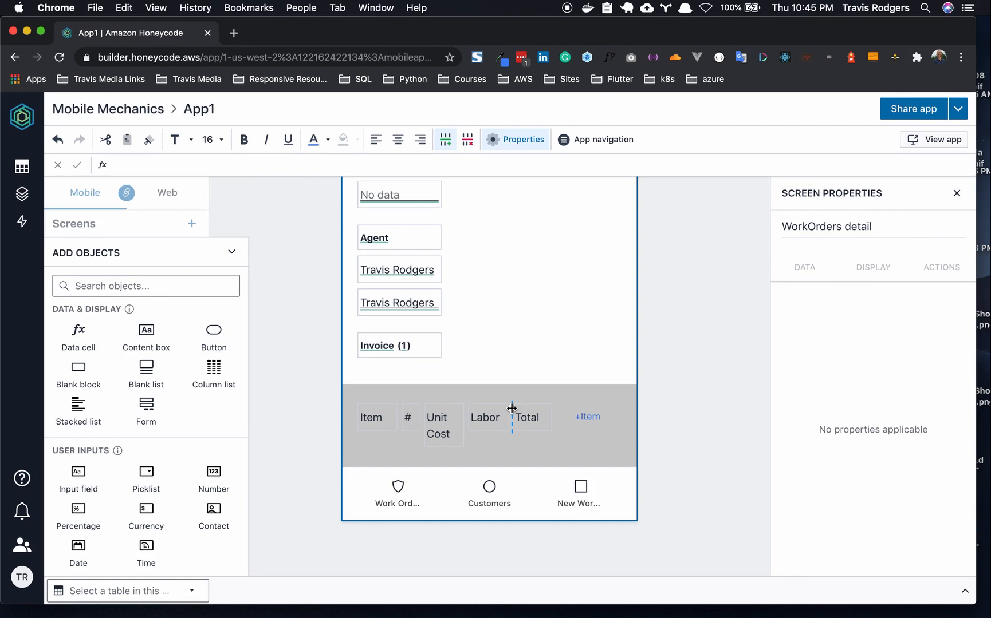
click(117, 286)
- Insert a stacked list that uses the Invoice table as its source
text(list)
click(222, 331)
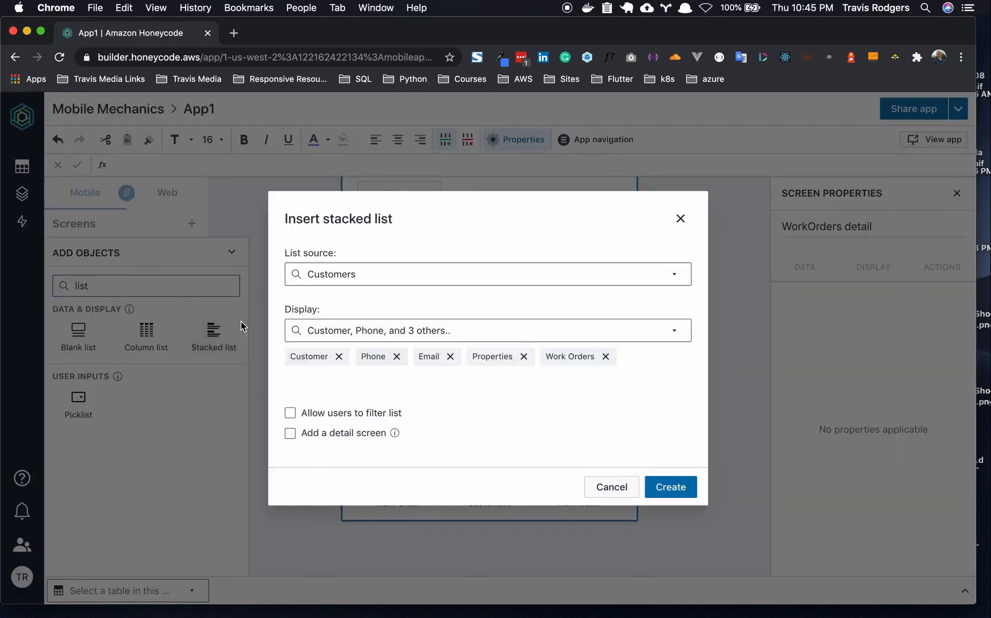
click(405, 281)
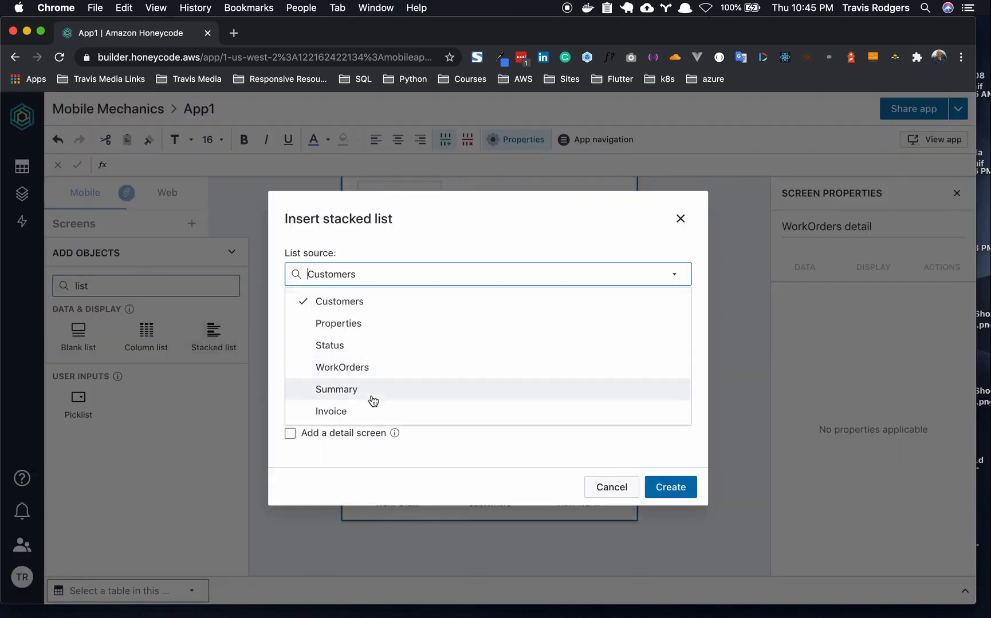
click(371, 412)
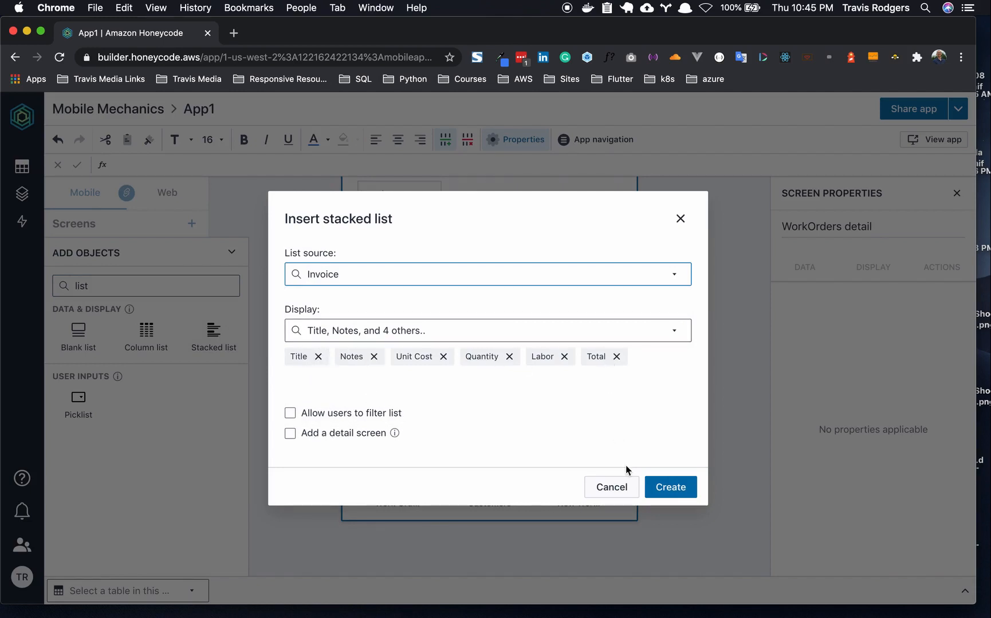
click(667, 487)
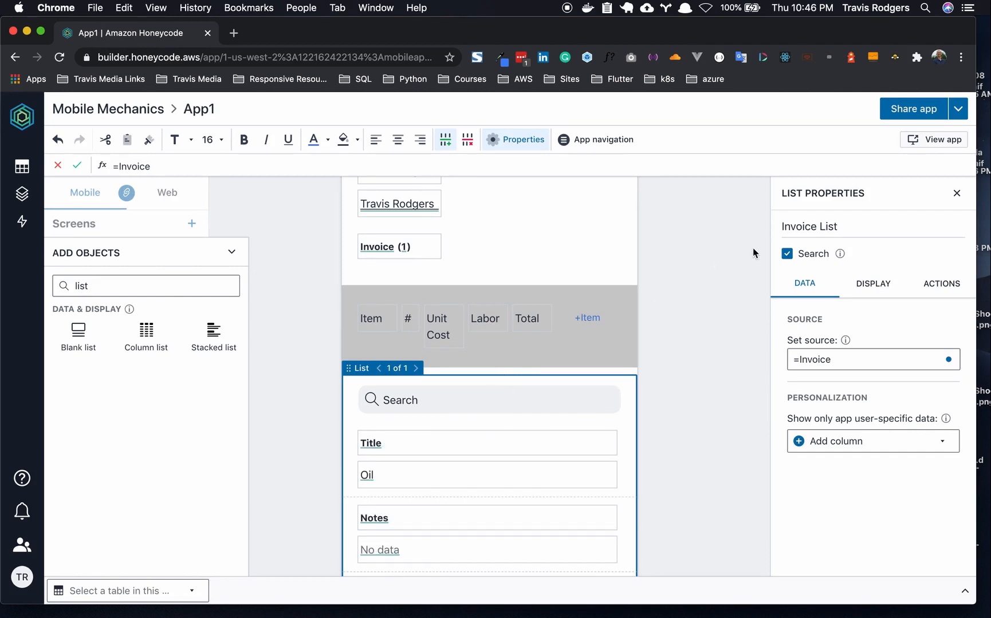
- Turn off the list's search bar, delete the Title label and narrow the Oil value box
click(787, 255)
scroll(693, 309, down, 2)
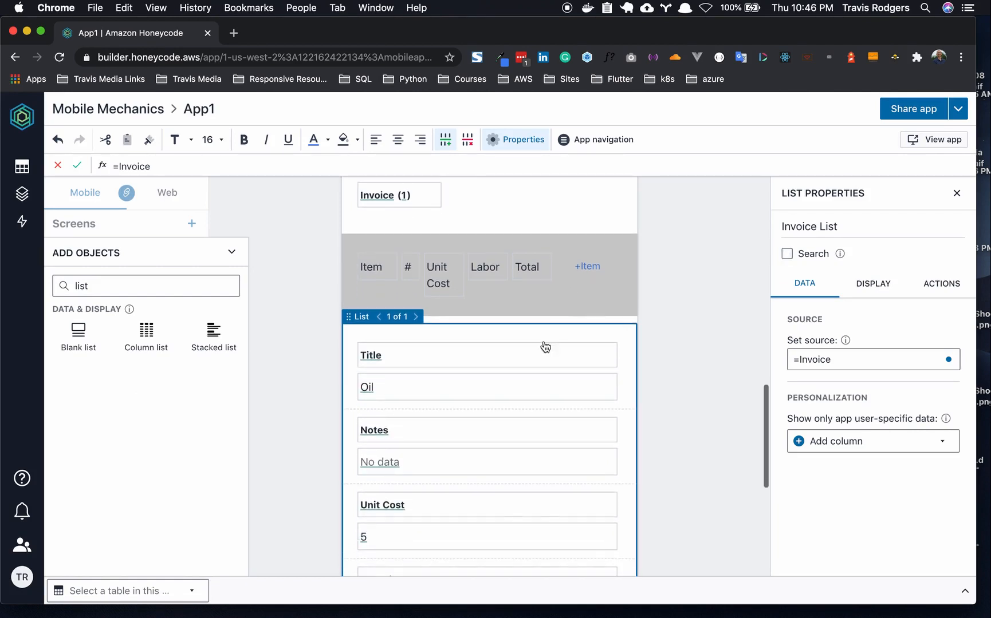
click(413, 363)
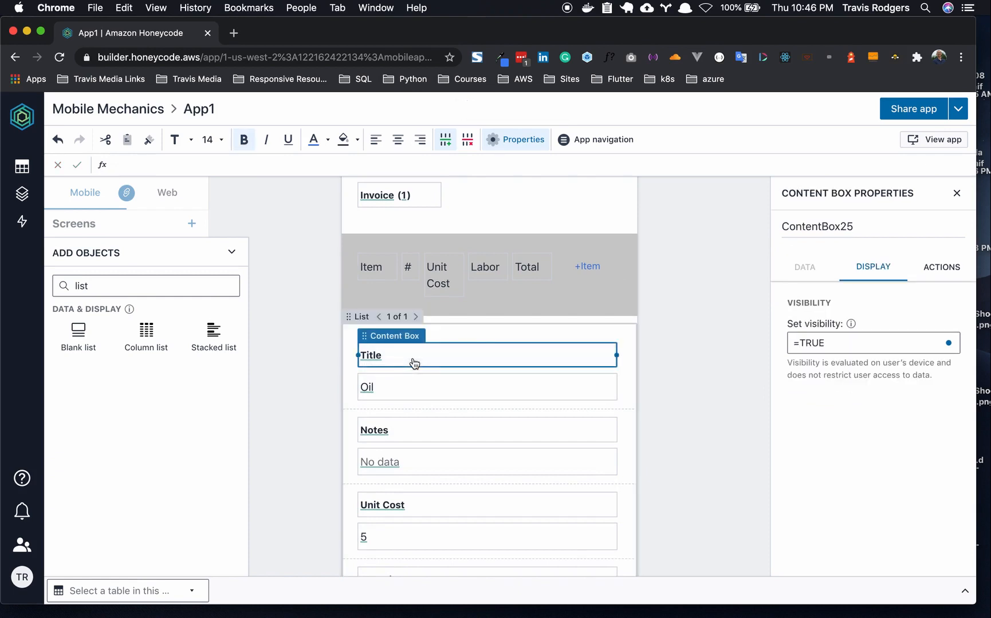
key(BackSpace)
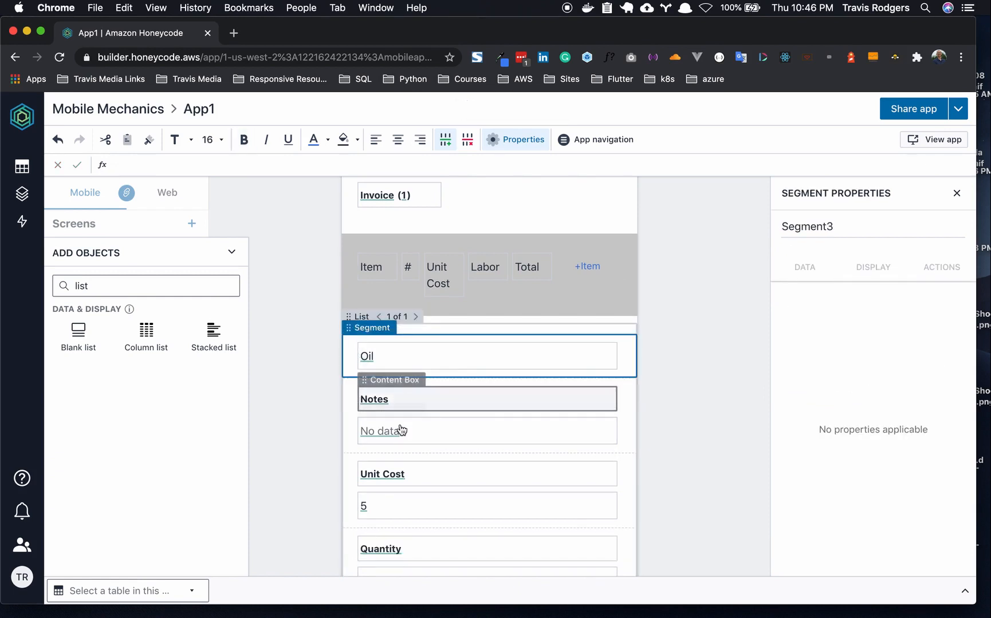
scroll(402, 431, up, 1)
scroll(401, 431, down, 1)
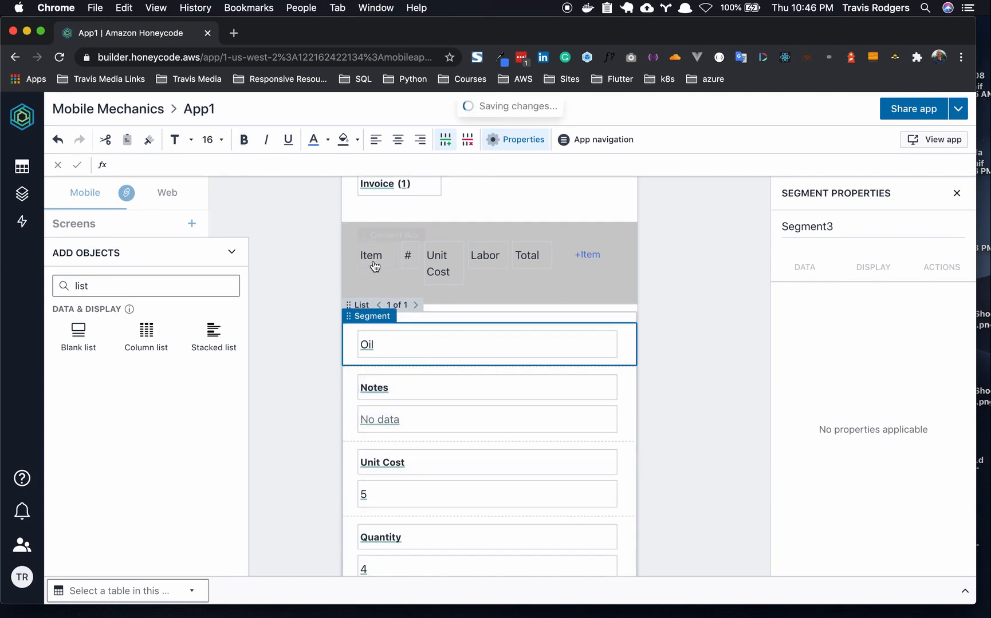
drag(616, 343, 397, 347)
- Narrow the Quantity (4) and Unit Cost (5) value boxes and place the 5 beside the 4
click(390, 494)
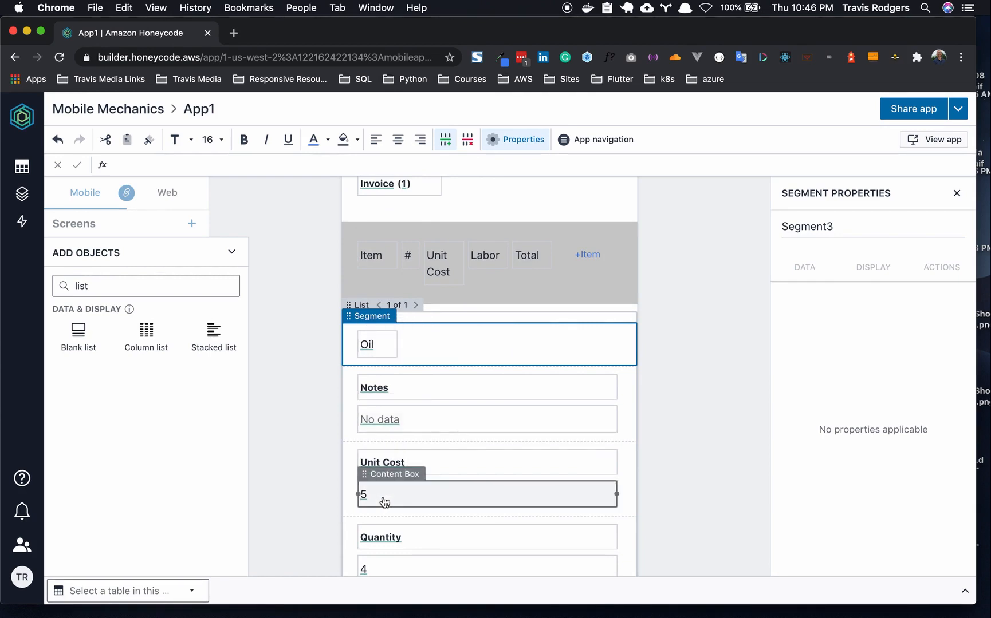
scroll(419, 497, down, 2)
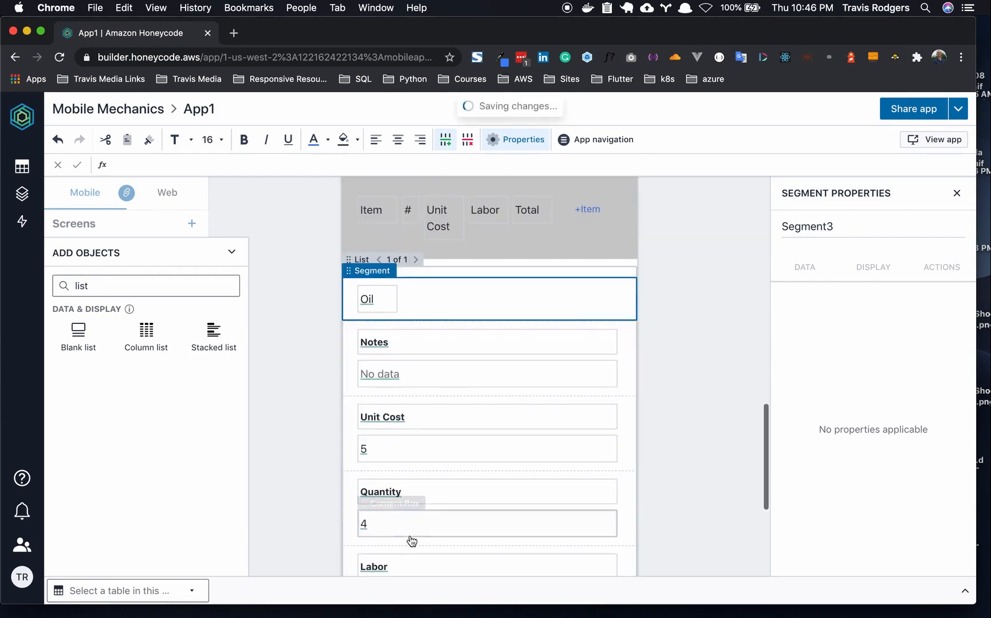
click(405, 513)
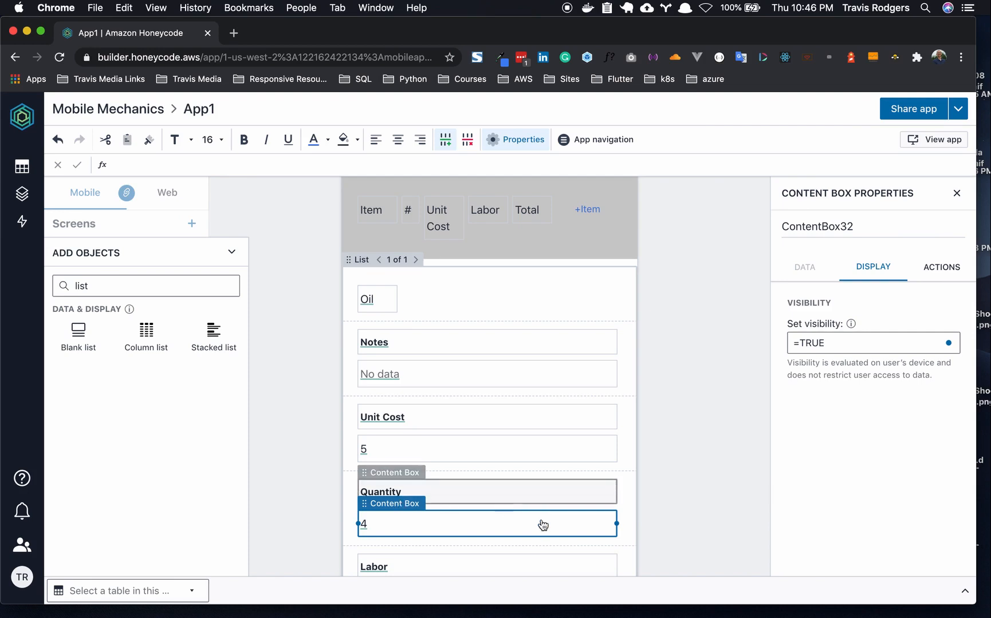
drag(616, 524, 411, 260)
scroll(432, 519, down, 1)
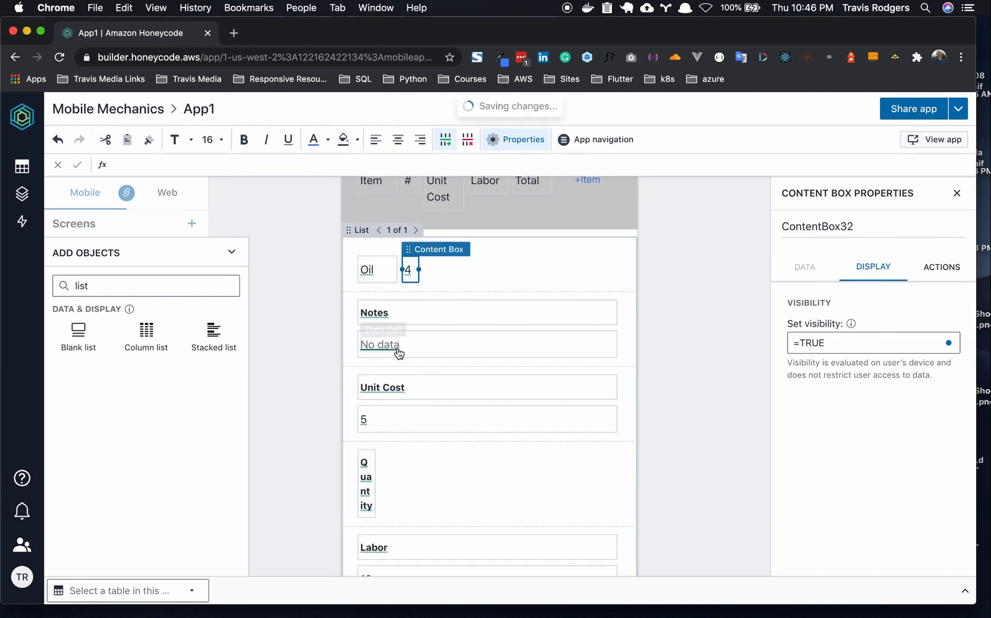
click(393, 426)
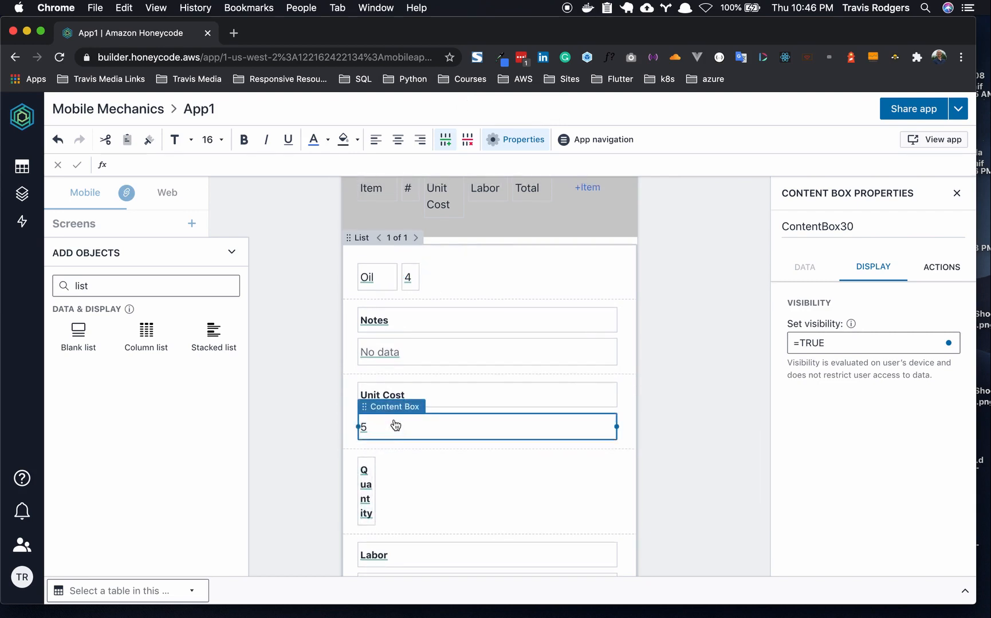
drag(616, 427, 376, 434)
click(366, 499)
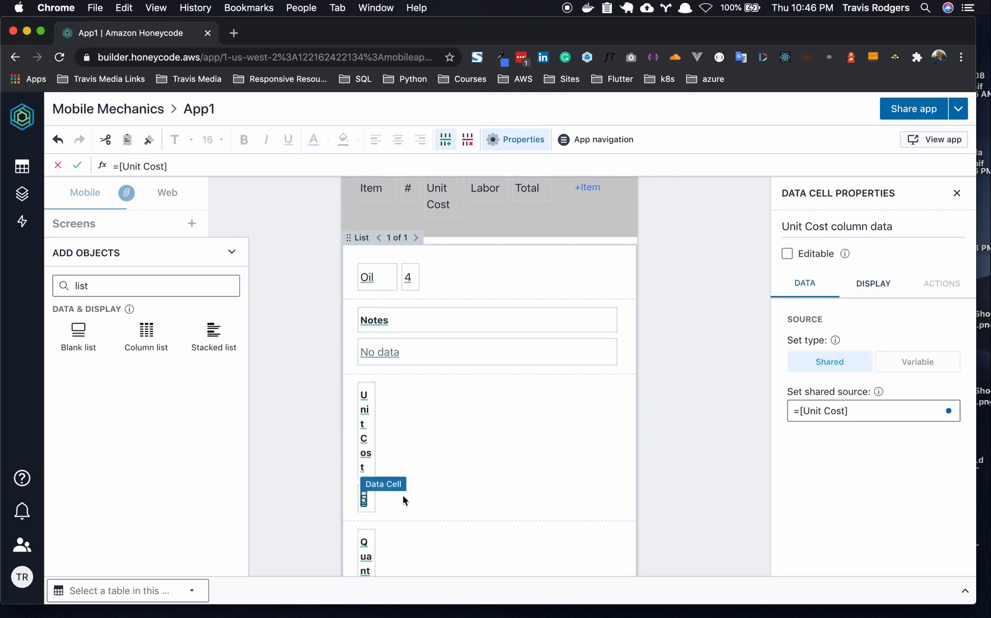
click(372, 497)
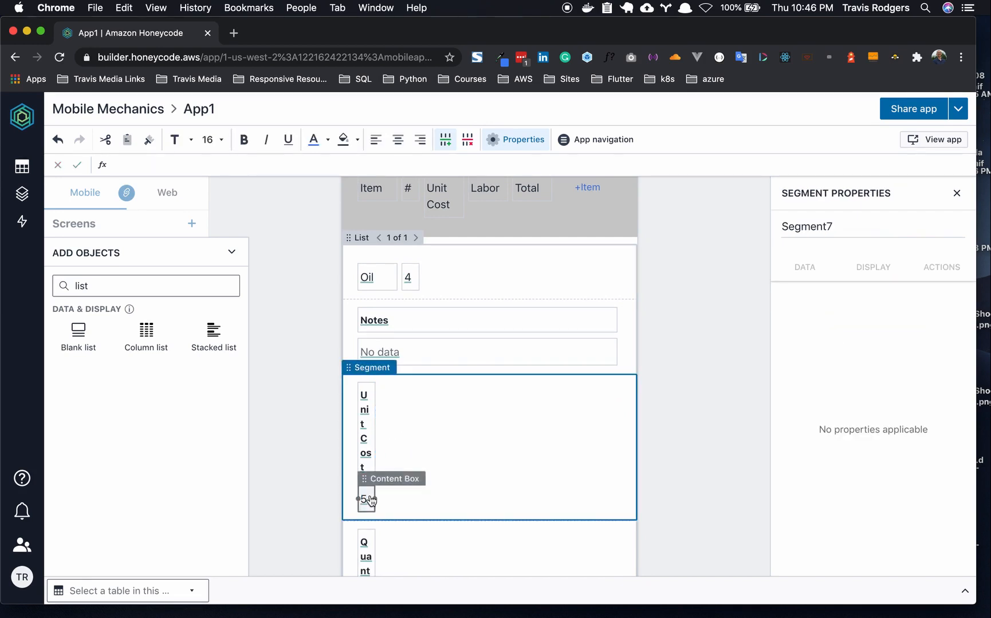
click(367, 497)
drag(369, 480, 461, 276)
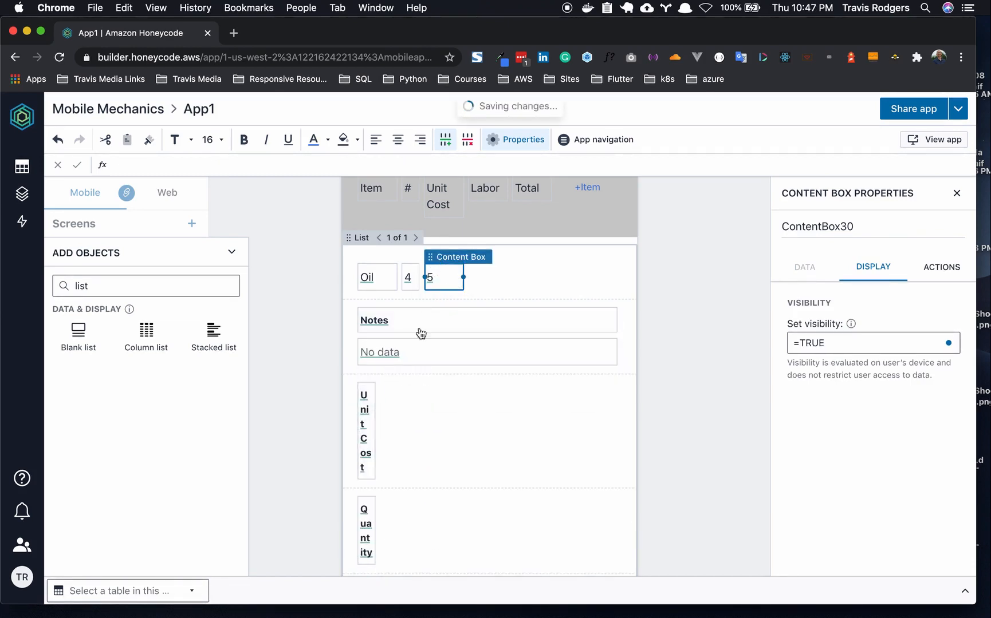
- Delete the Notes, Unit Cost and Quantity labels, the empty Notes box and leftover empty rows
click(389, 315)
key(BackSpace)
click(420, 322)
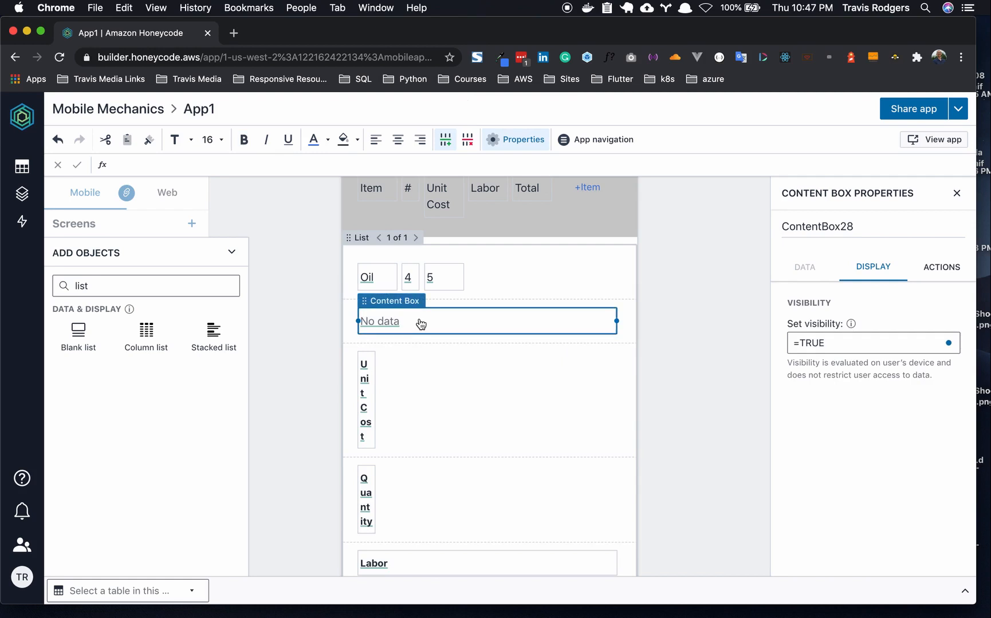
key(BackSpace)
click(371, 362)
click(373, 369)
key(BackSpace)
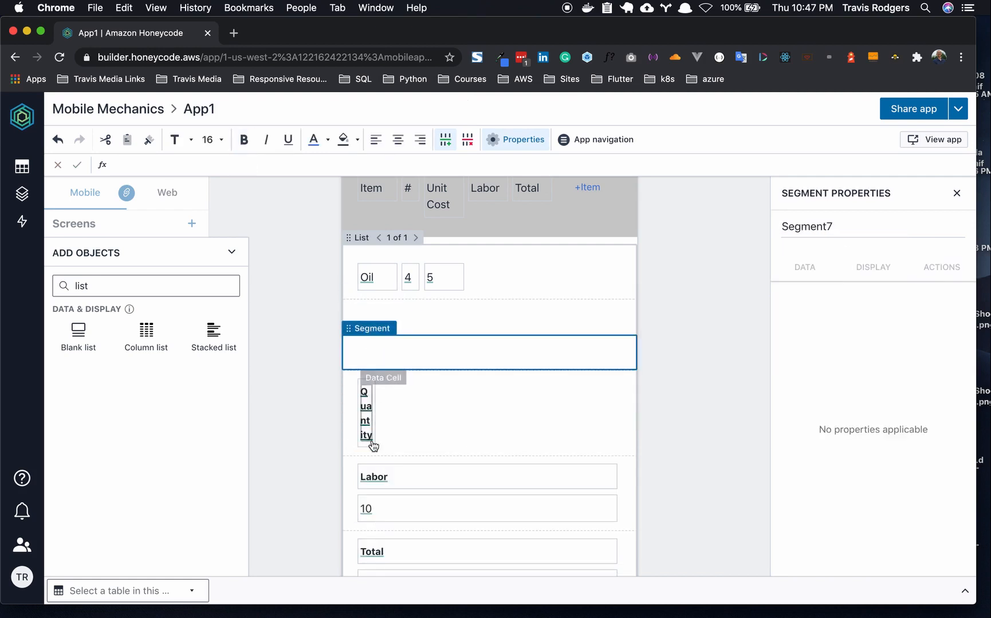
click(370, 385)
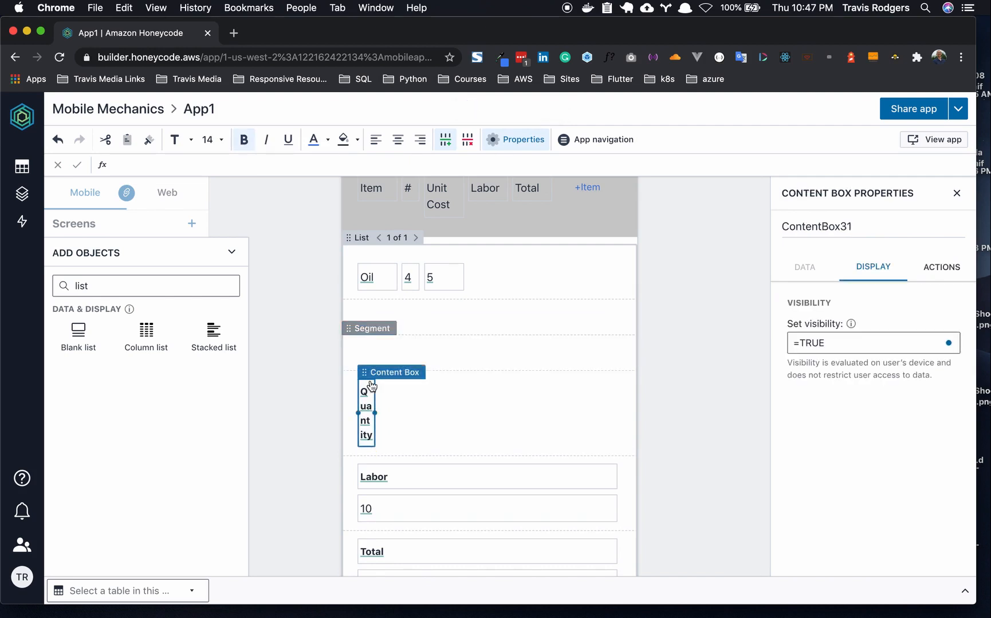
key(BackSpace)
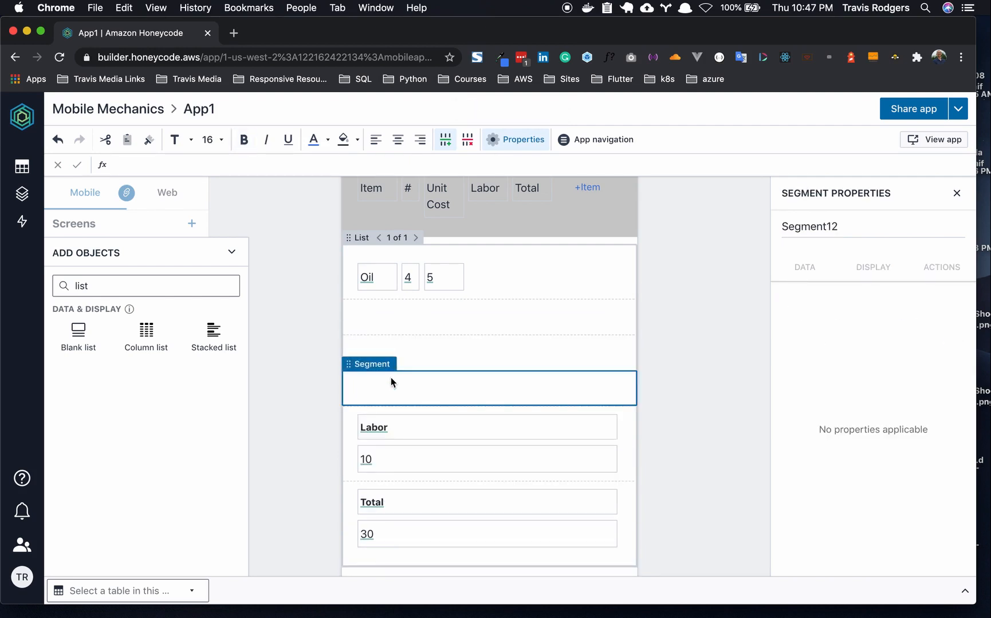
key(BackSpace)
click(404, 359)
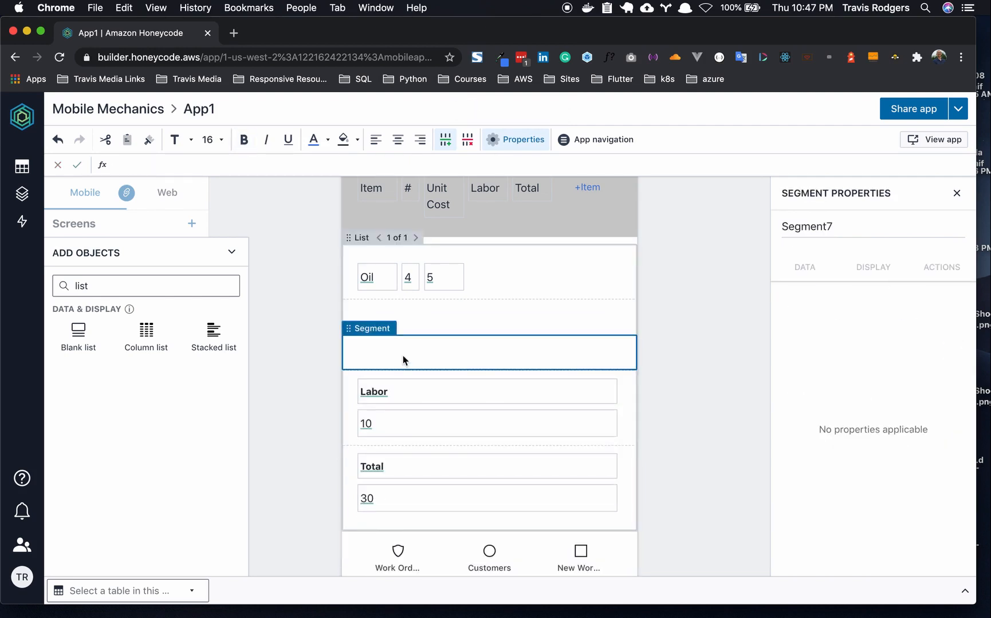
key(BackSpace)
click(413, 325)
key(BackSpace)
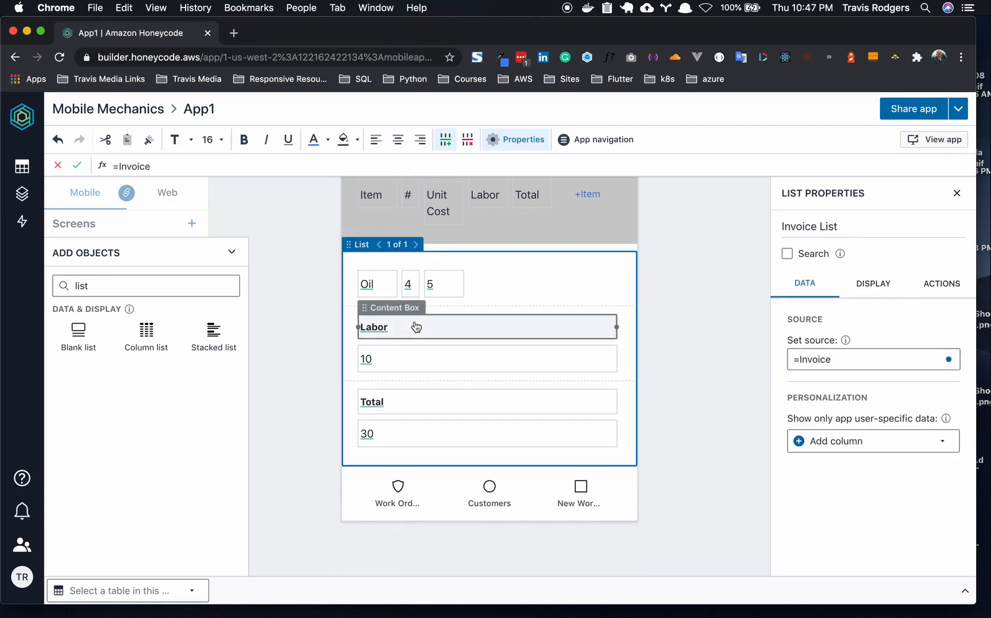
- Move narrowed Labor (10) and Total (30) boxes into the Oil row and delete their empty rows
click(593, 361)
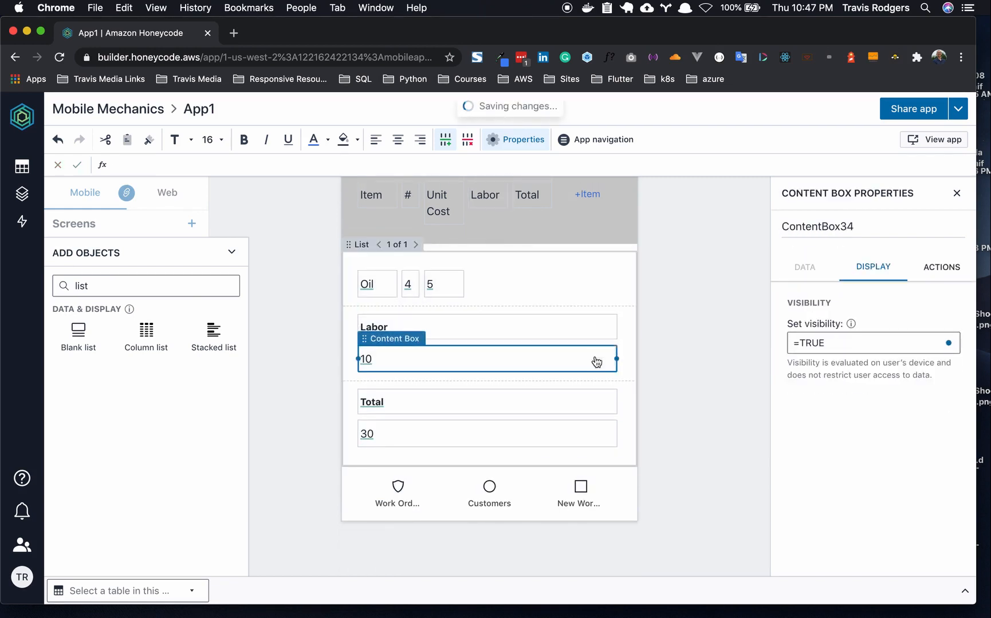
drag(400, 362, 494, 278)
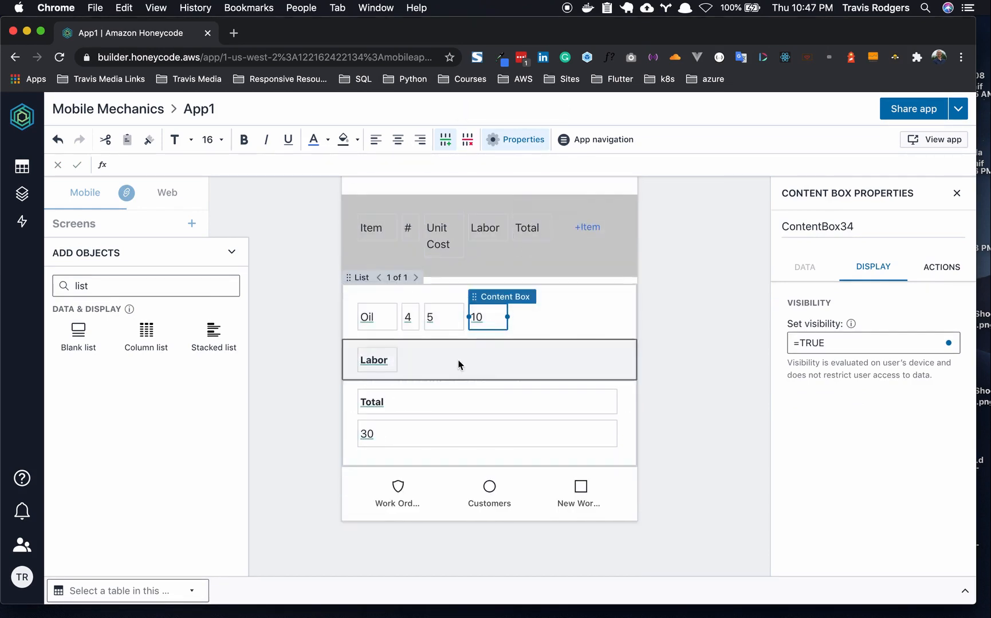
click(416, 434)
drag(615, 430, 395, 433)
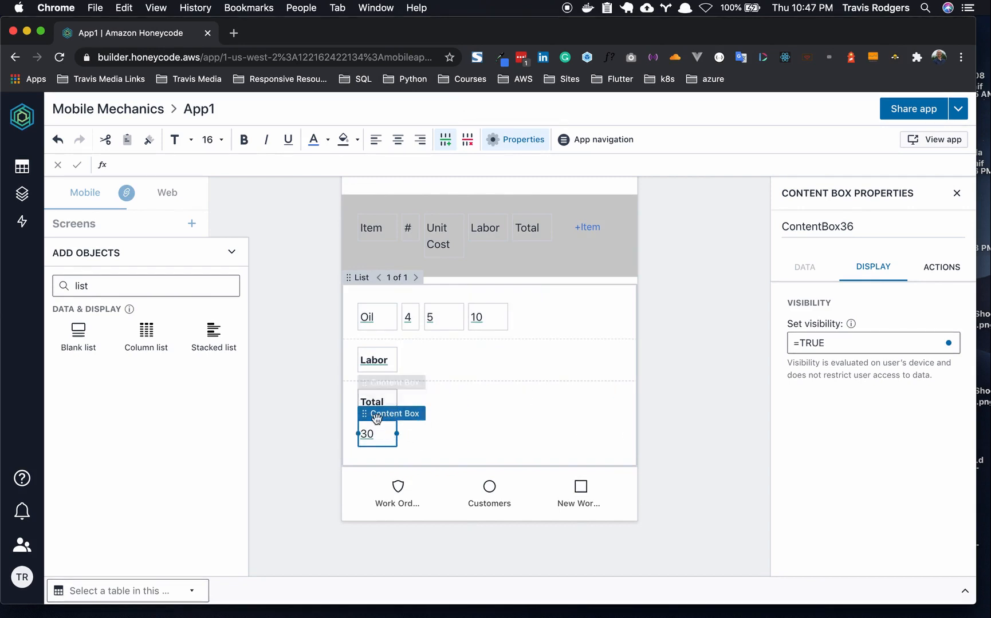
drag(366, 413, 525, 304)
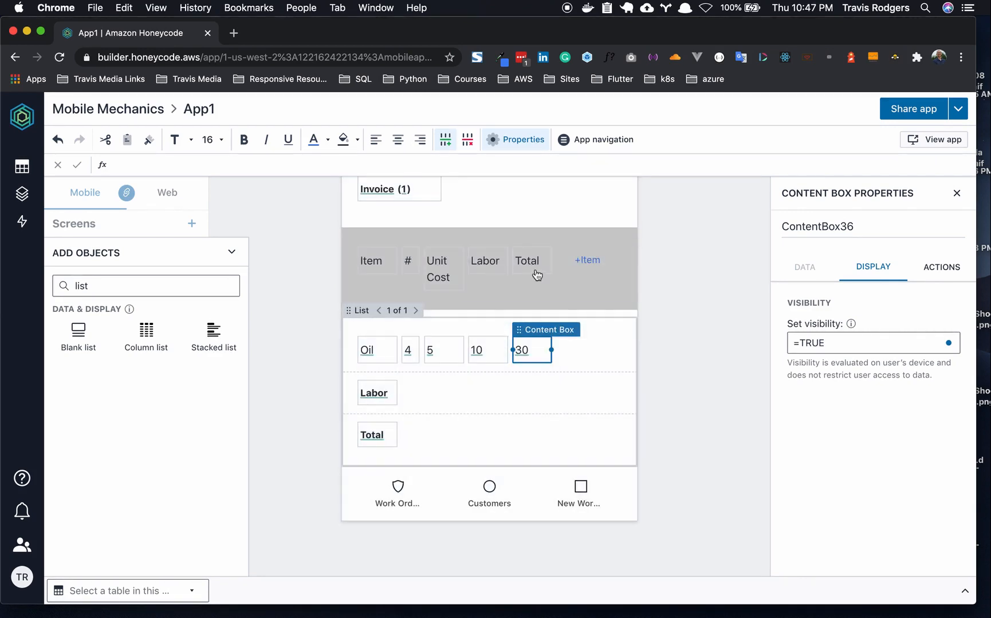
click(429, 389)
key(Delete)
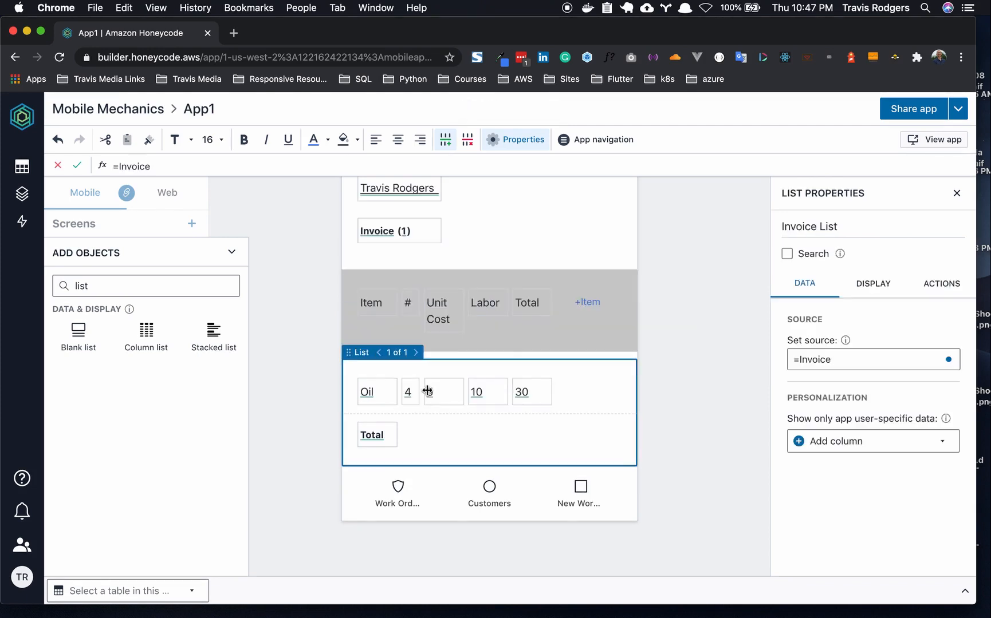
click(428, 430)
key(Delete)
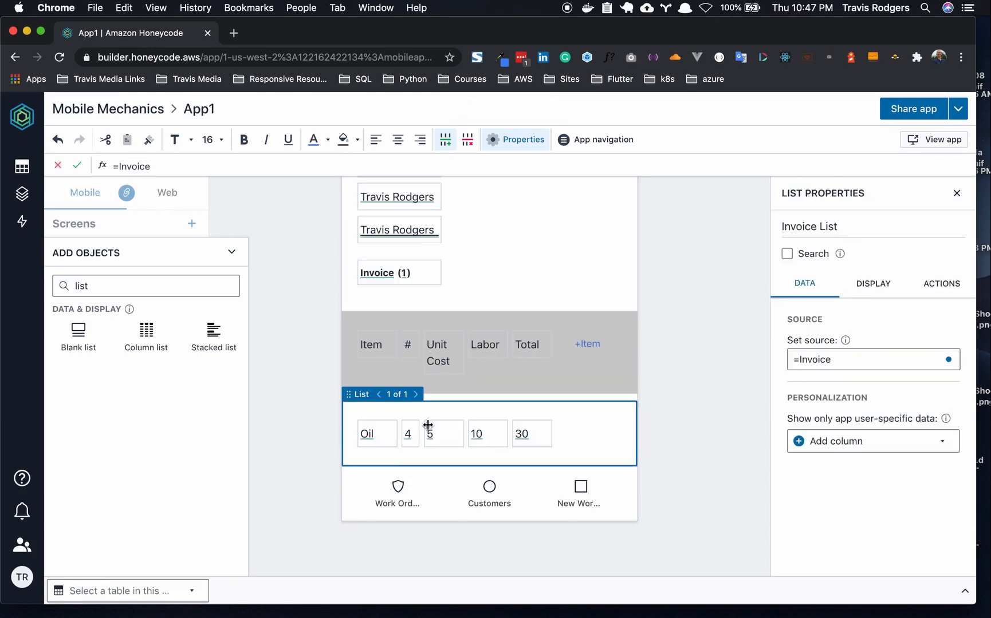
click(607, 277)
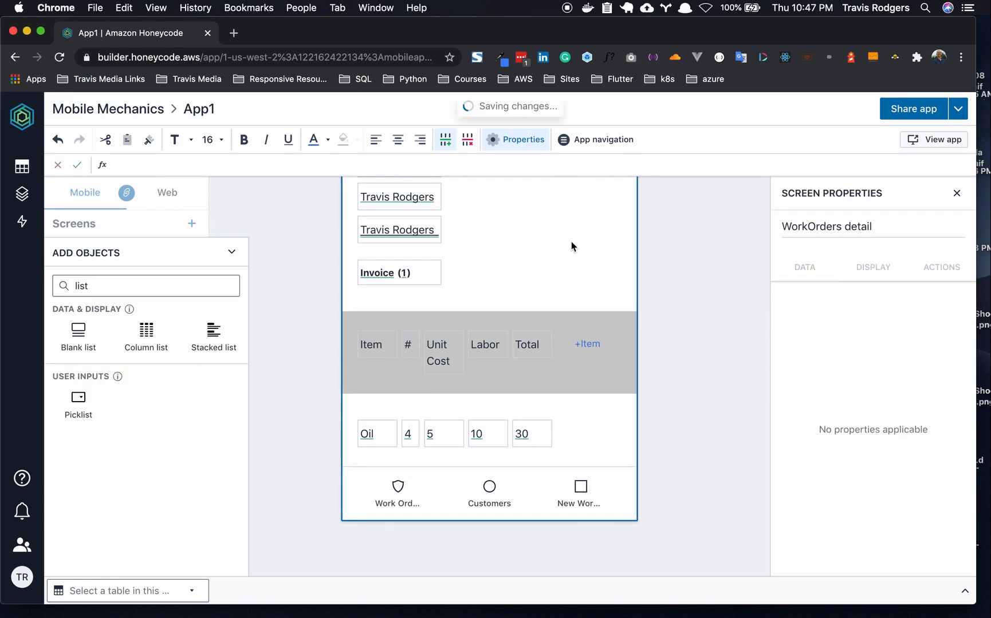
- Preview the app, check a work order's detail page showing the Oil row, then return to the builder
click(935, 141)
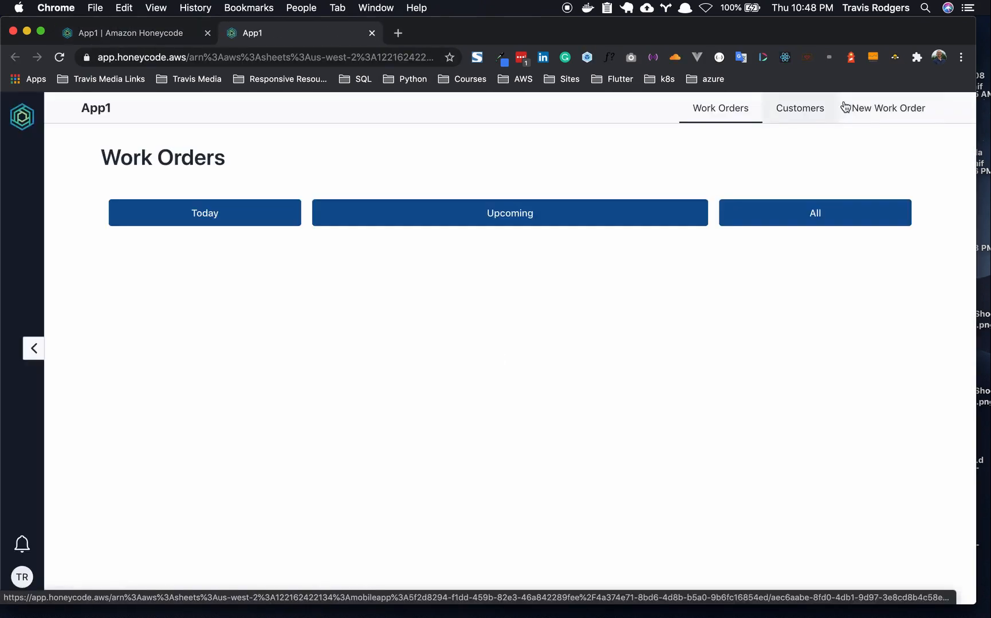
click(478, 212)
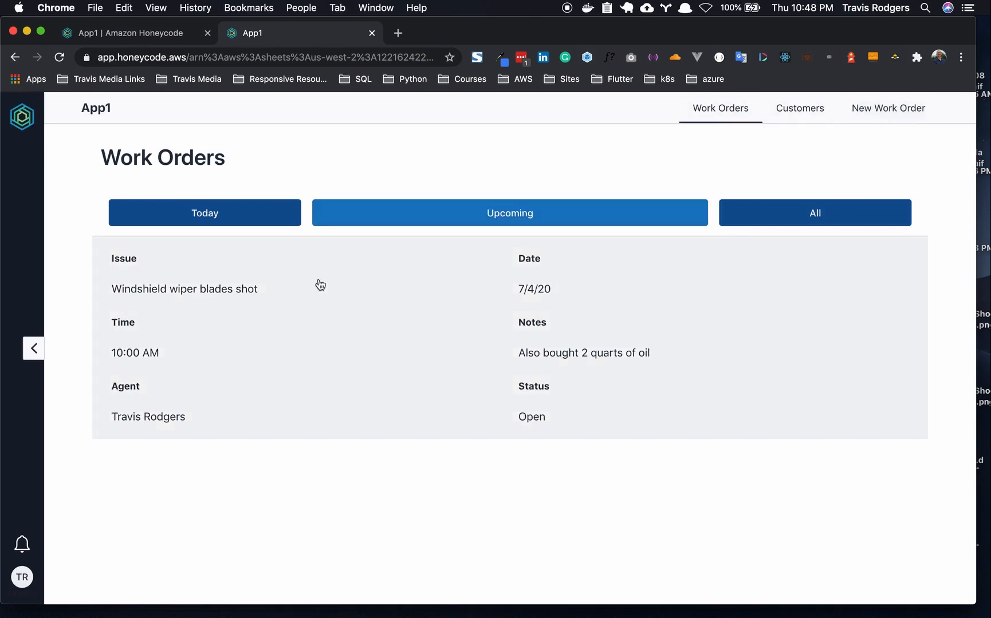
click(214, 295)
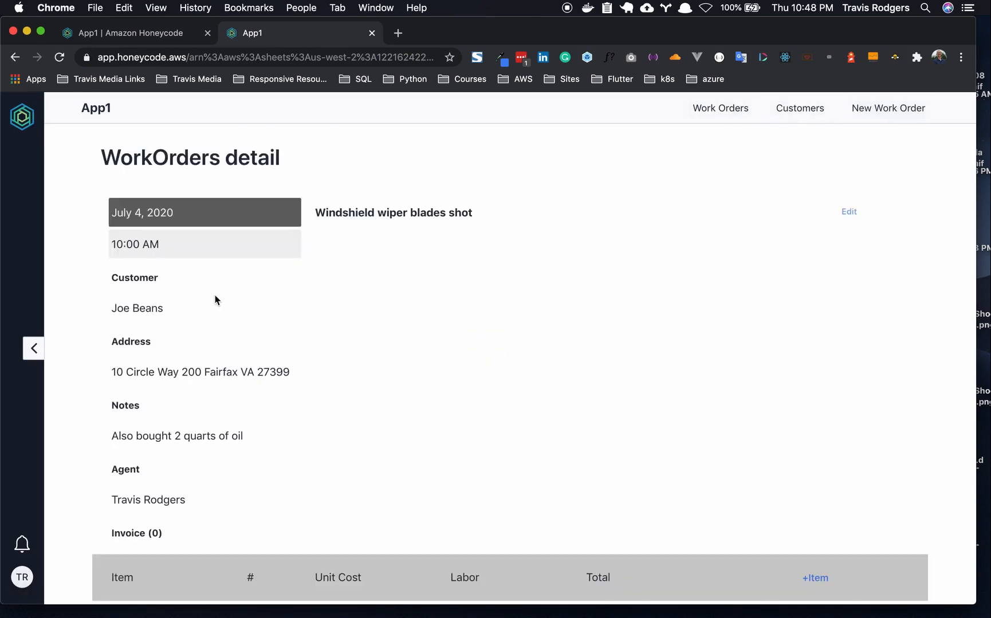
scroll(214, 295, down, 2)
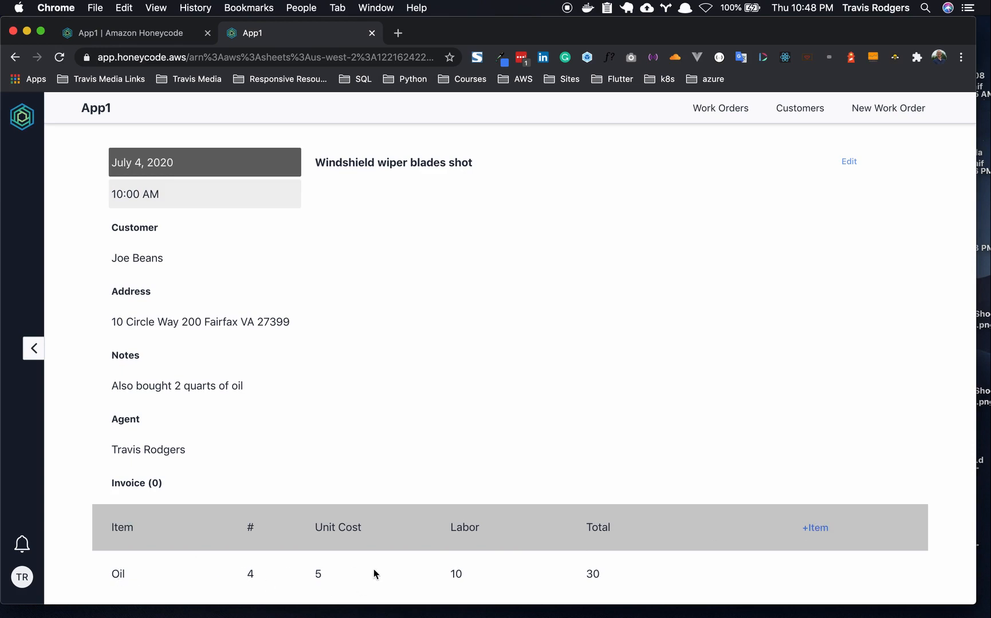
click(146, 35)
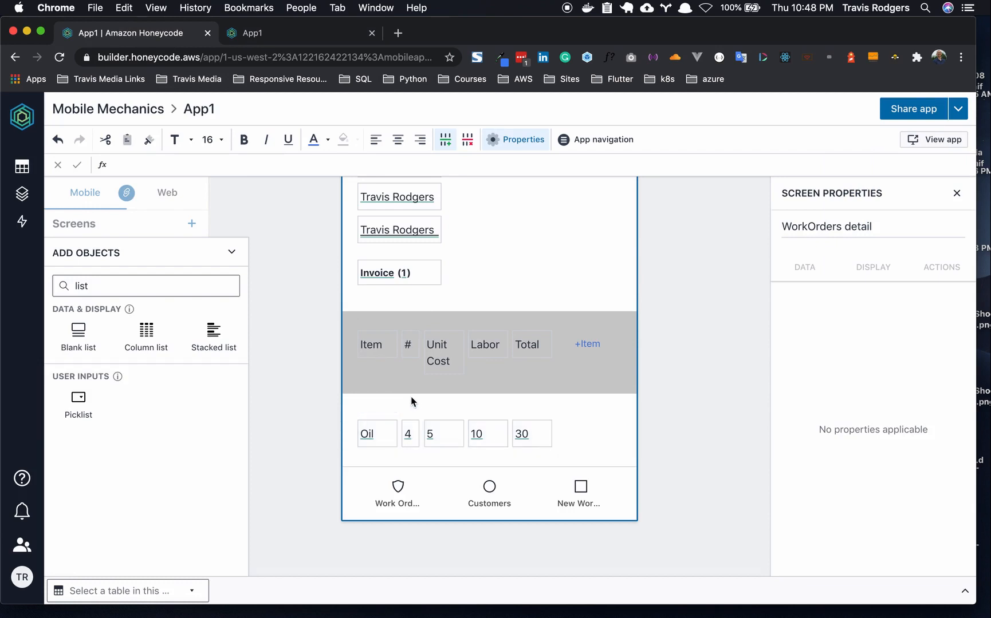
- Give the Invoice list a light grey background fill
click(391, 407)
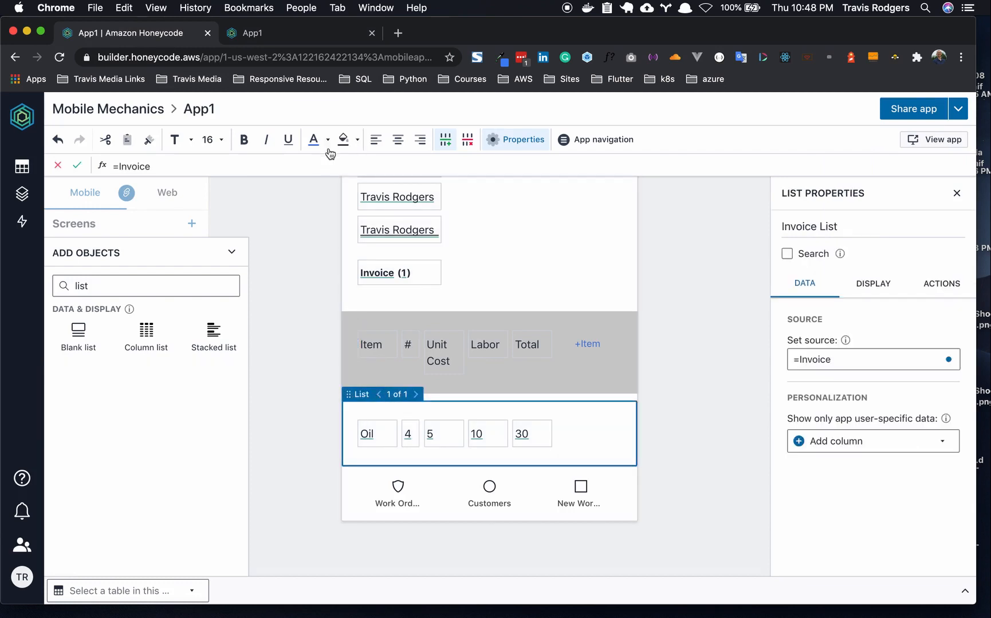
click(356, 140)
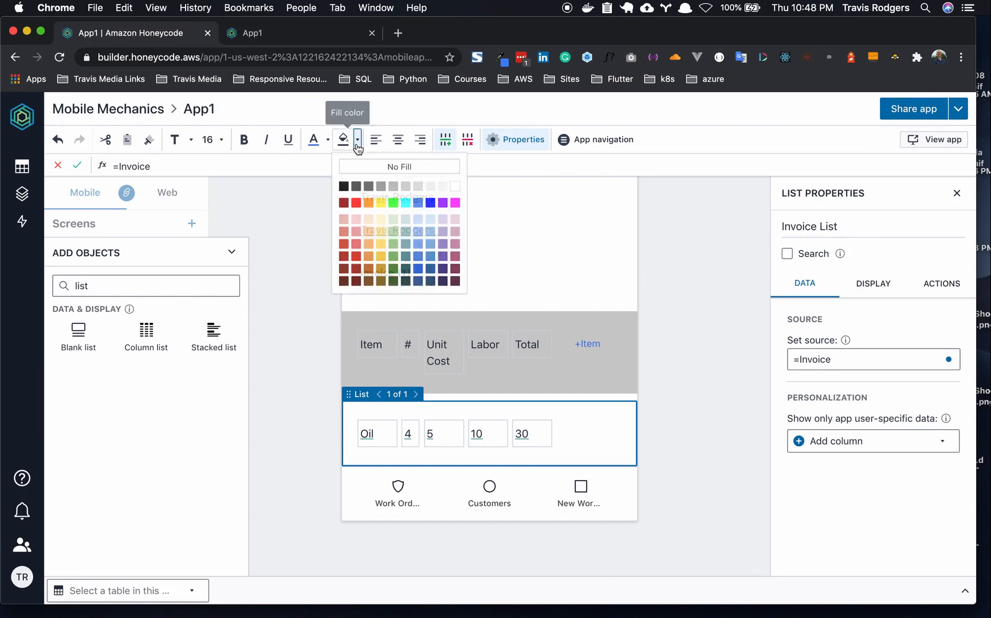
click(430, 186)
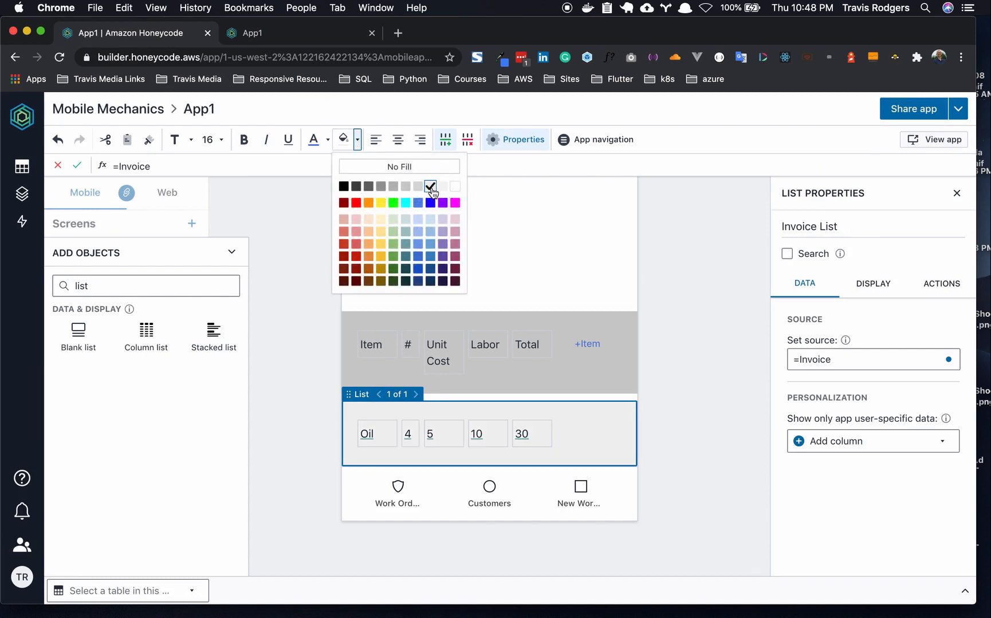
click(443, 187)
click(330, 358)
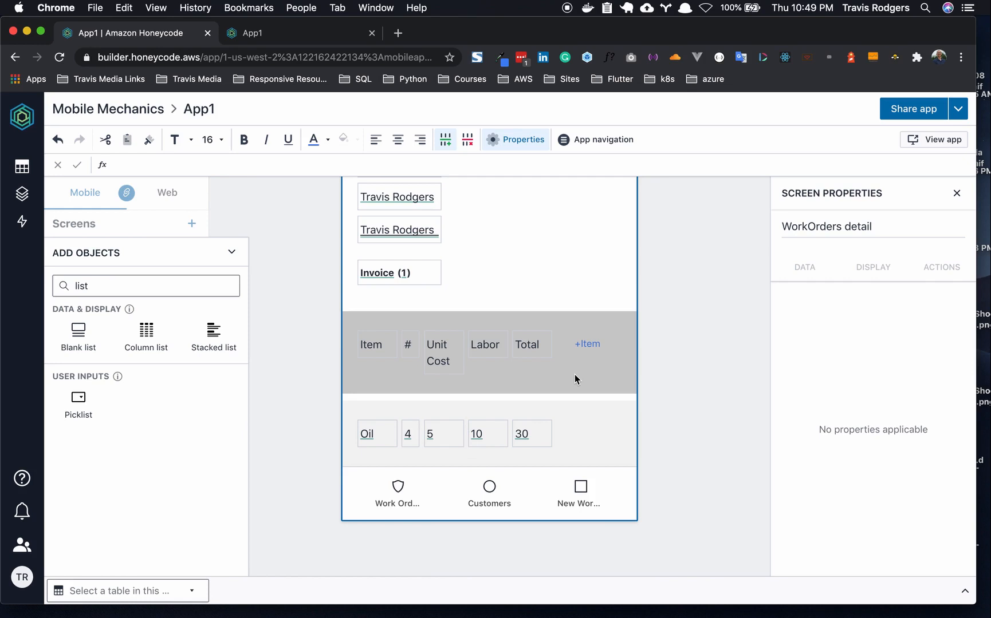
scroll(597, 374, up, 1)
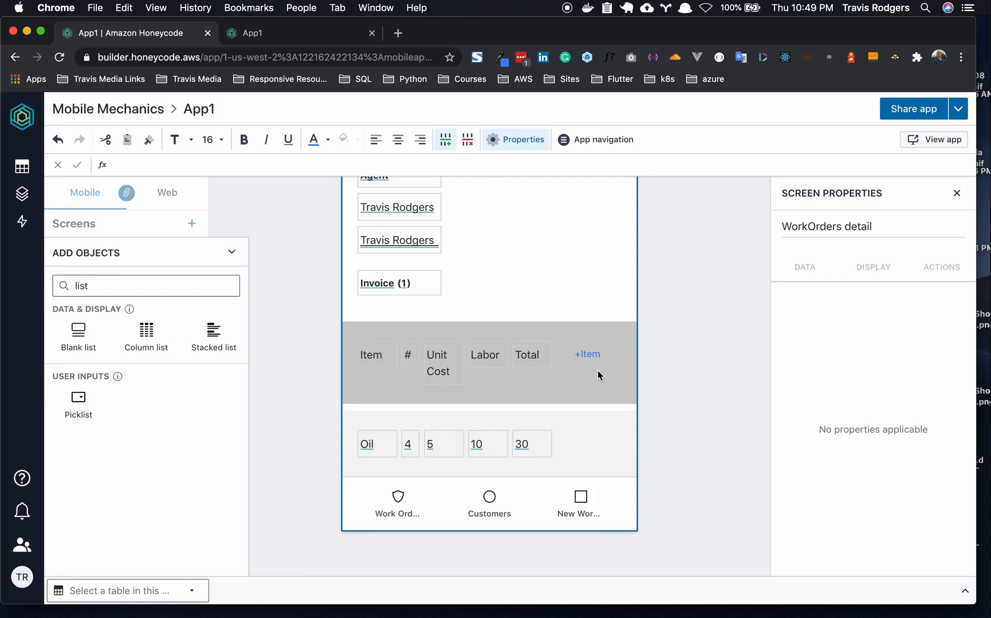
- Add a variable data cell below +Item in the header and name it NewEntry
click(563, 387)
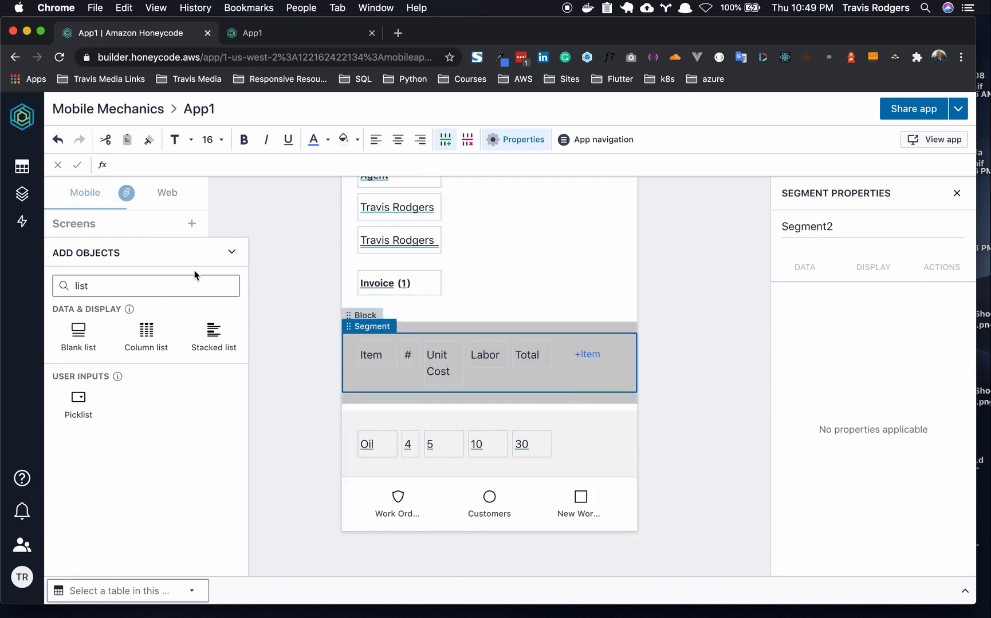
double_click(115, 285)
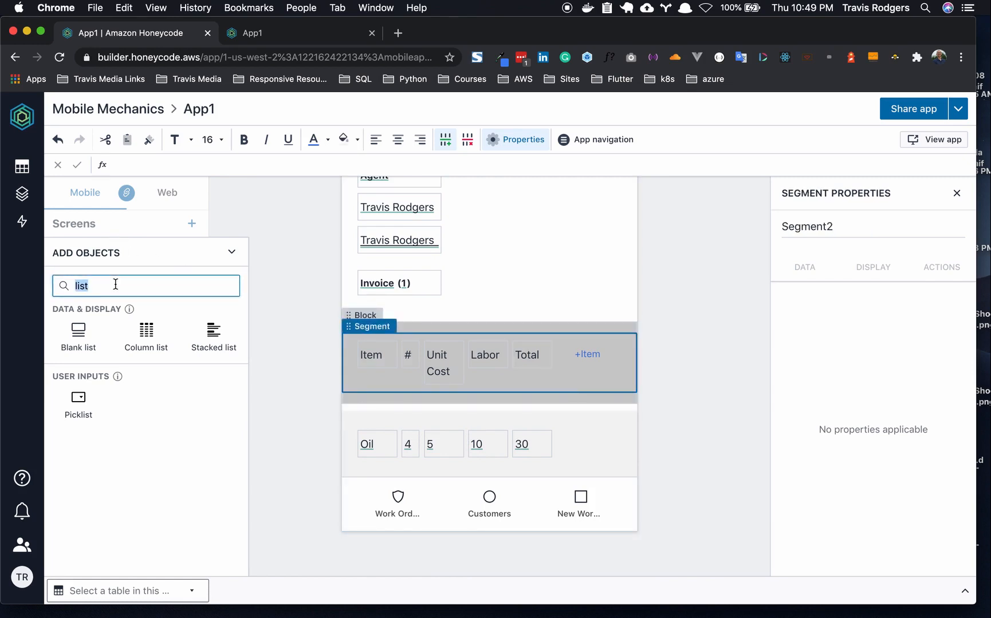
key(BackSpace)
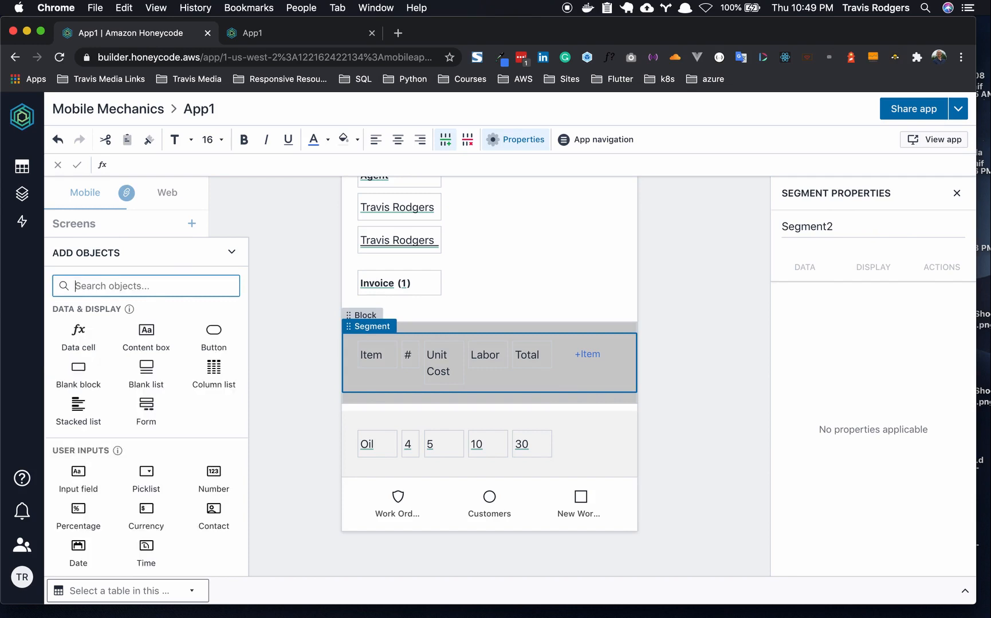
click(85, 337)
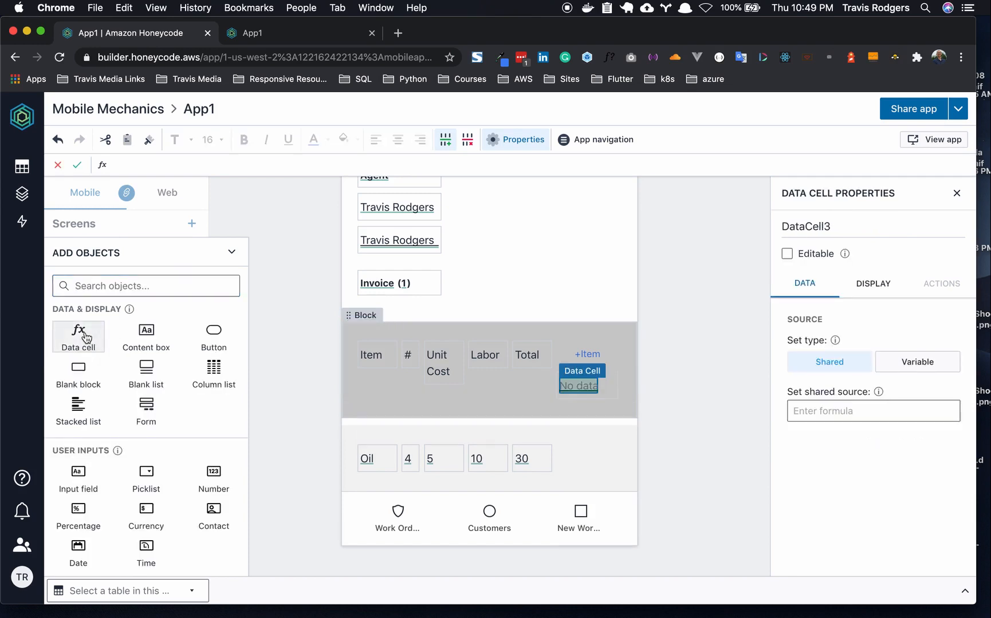
click(918, 363)
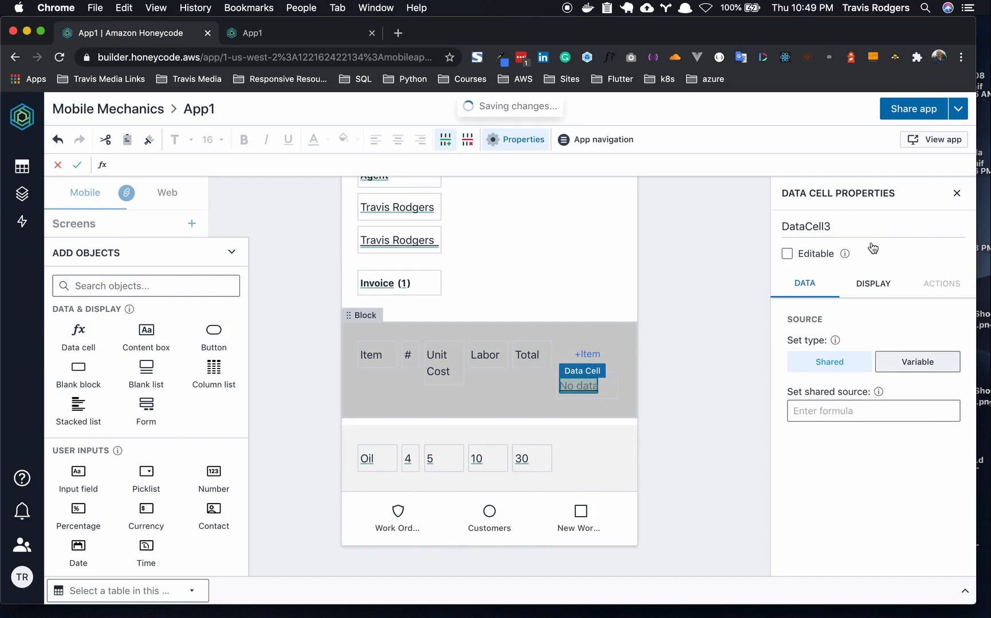
click(851, 225)
drag(852, 224, 786, 225)
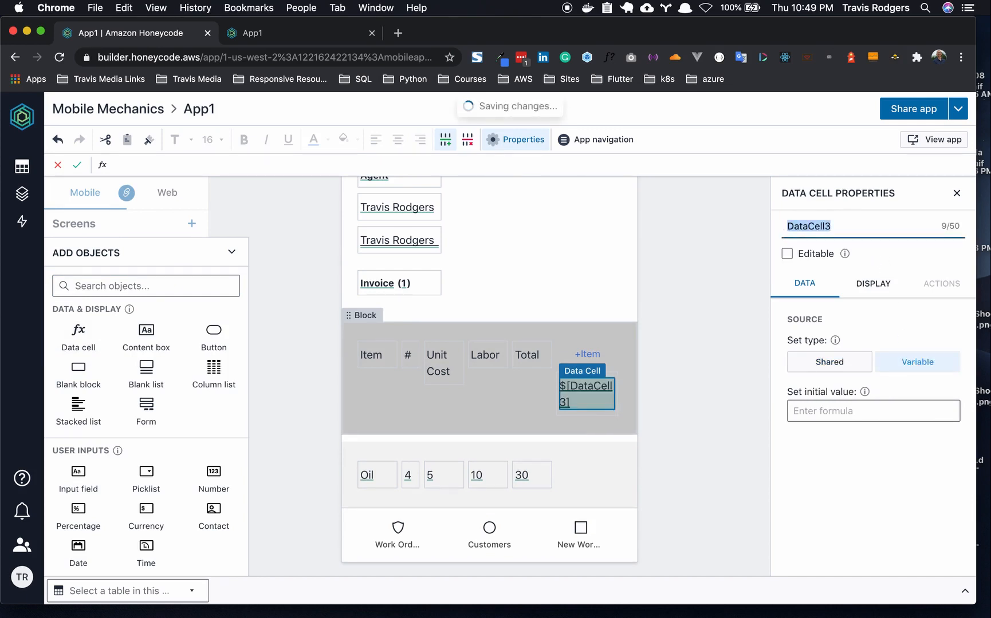
text(NewEntry)
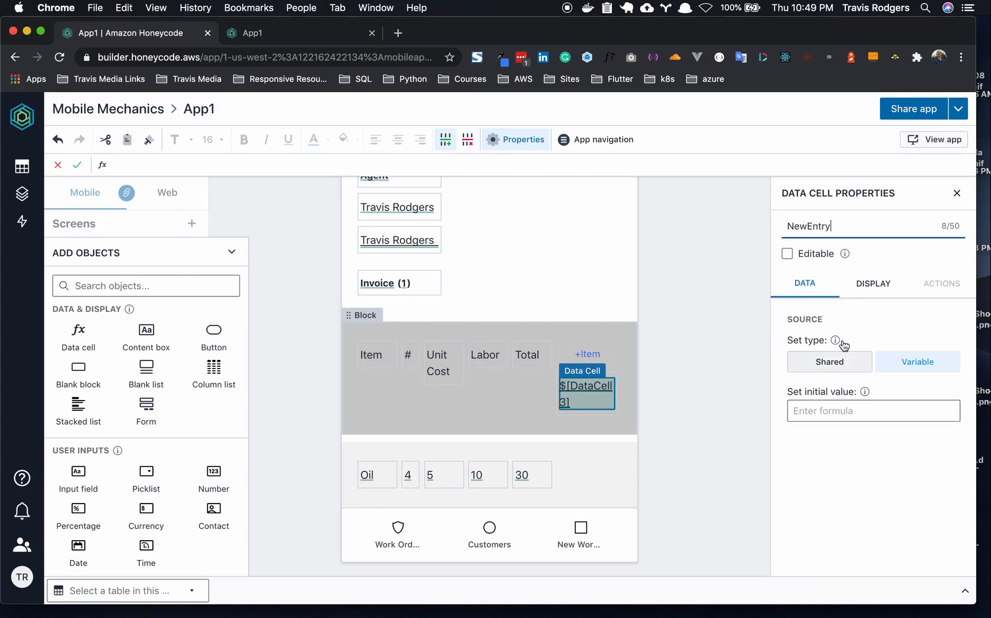
- Set the NewEntry cell's visibility formula to =FALSE
click(870, 285)
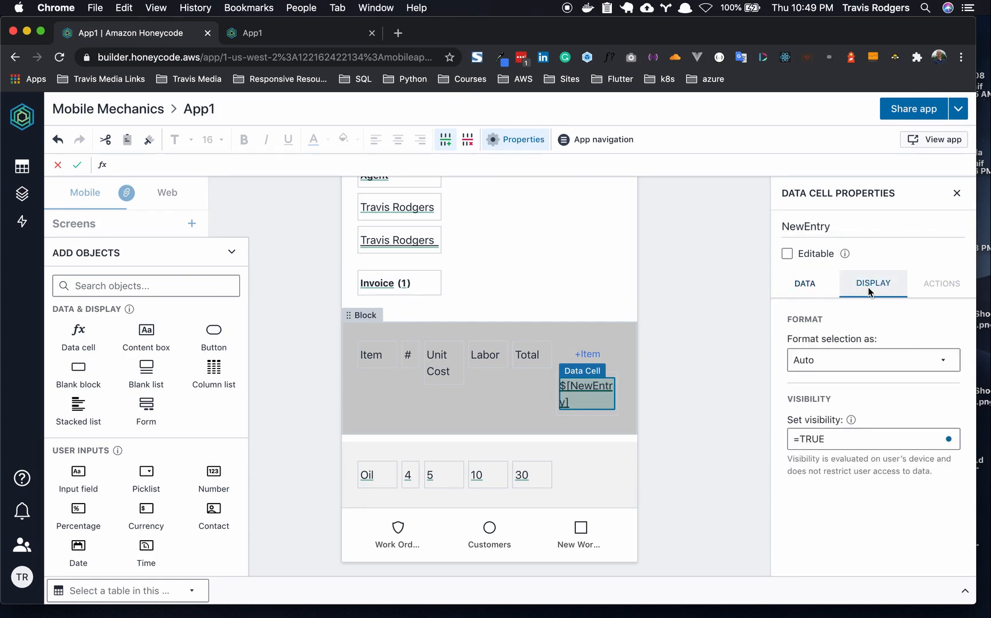
double_click(805, 439)
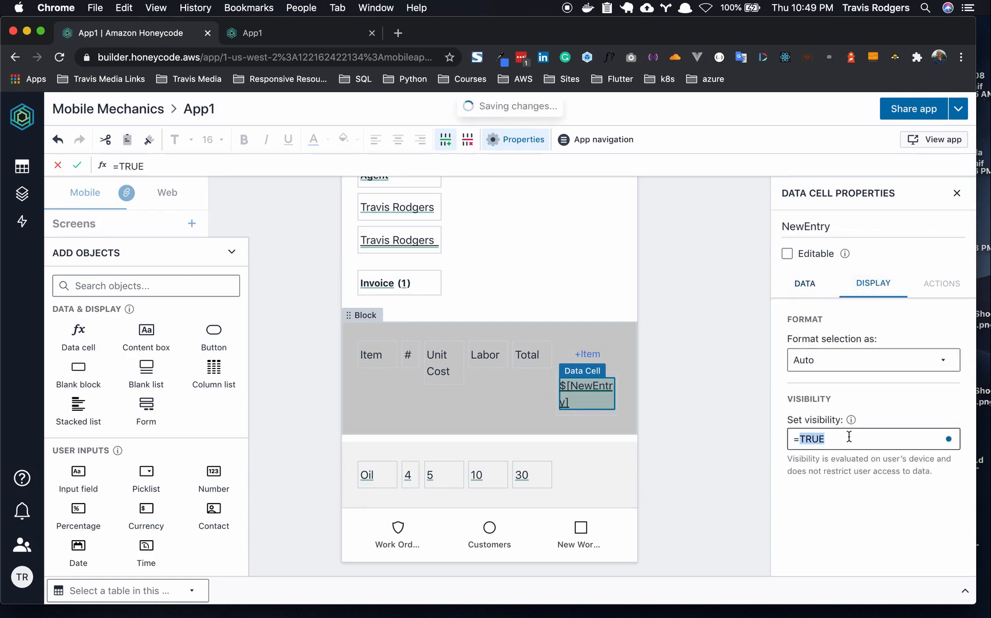
text(FAALSE)
key(Left)
key(Left)
key(BackSpace)
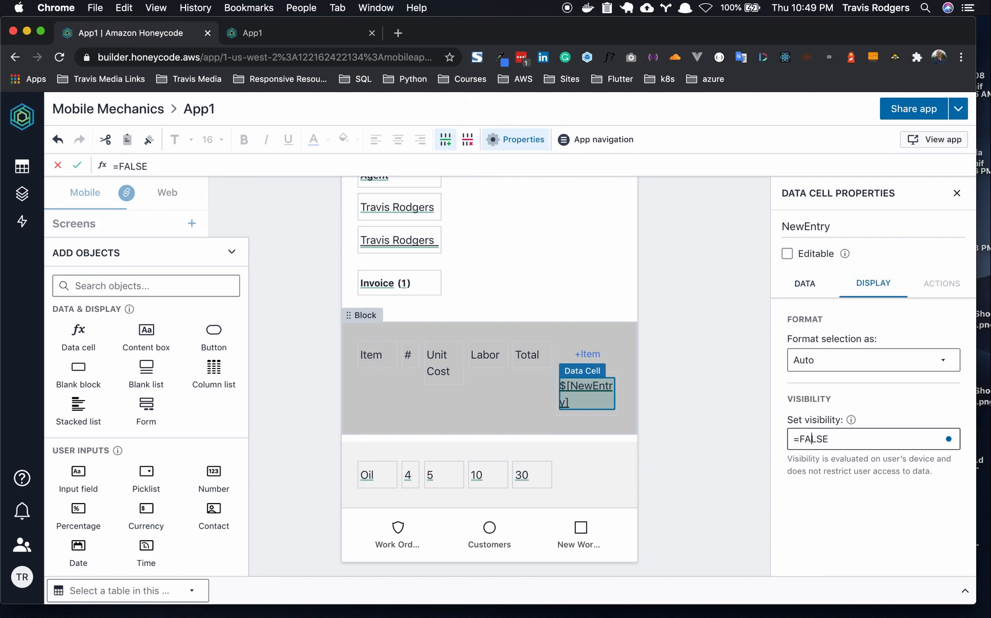
click(748, 444)
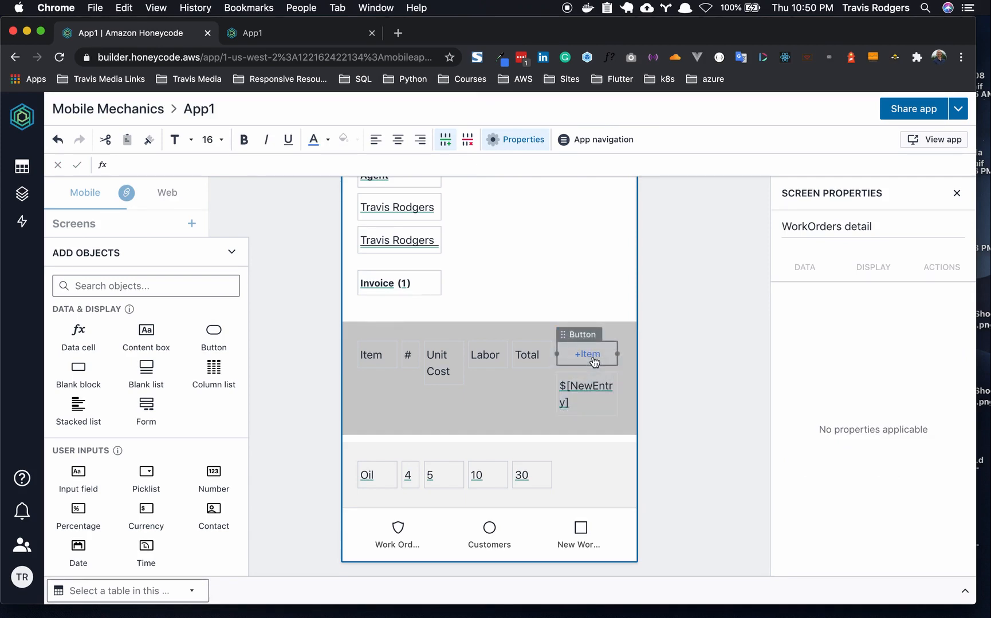
- Create a +Item automation with an Add a row action targeting the Invoice table
click(593, 358)
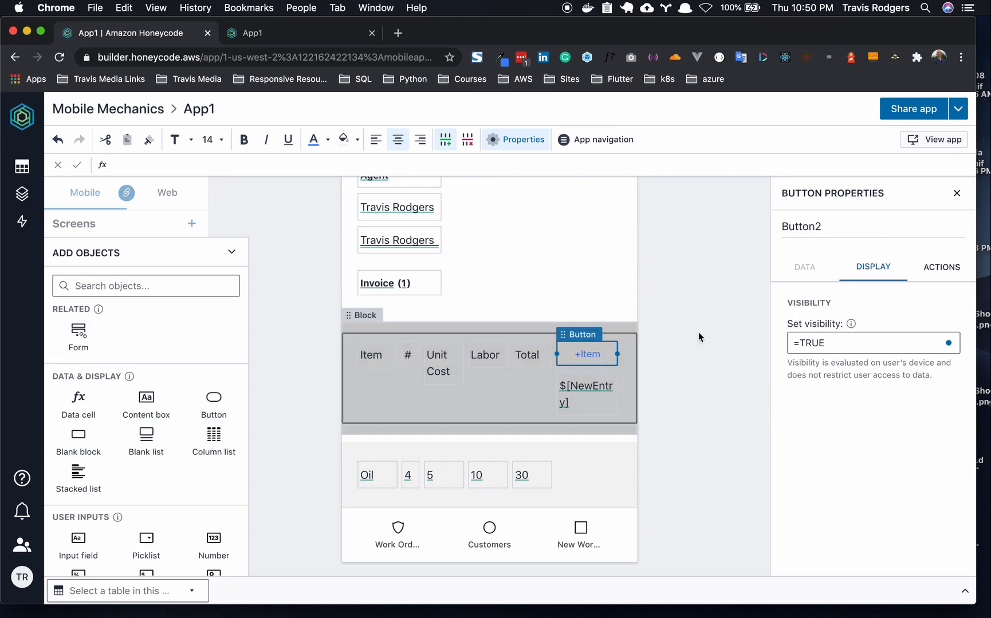
click(939, 274)
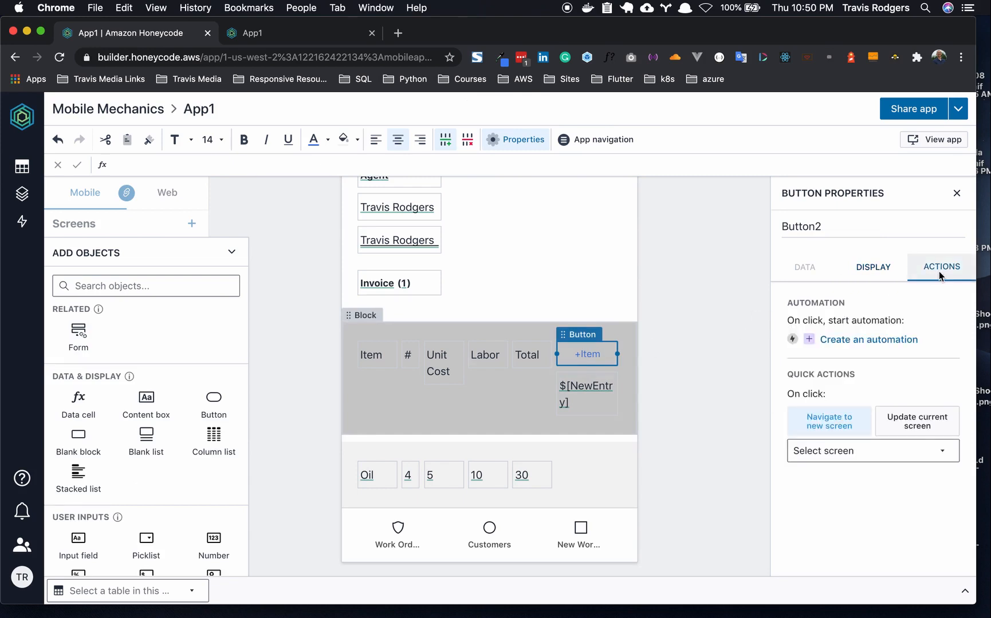
click(866, 341)
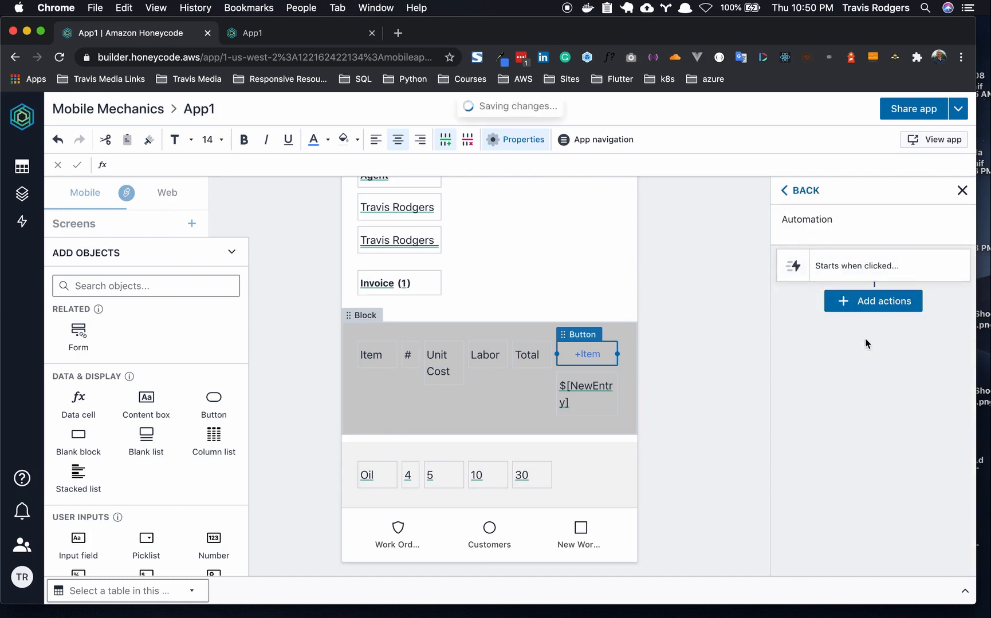
click(873, 304)
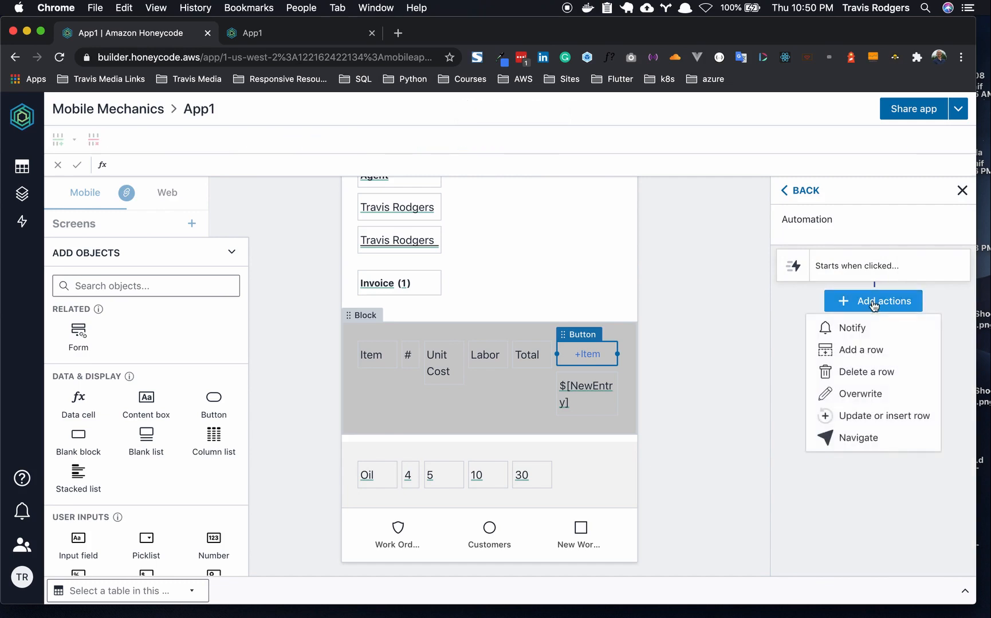
click(871, 351)
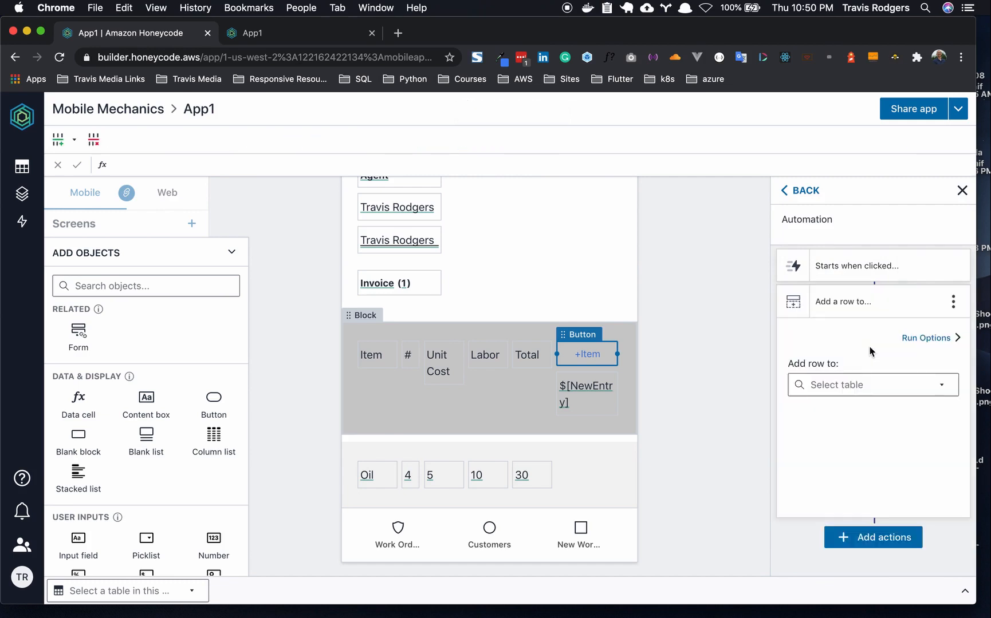
click(847, 385)
click(836, 457)
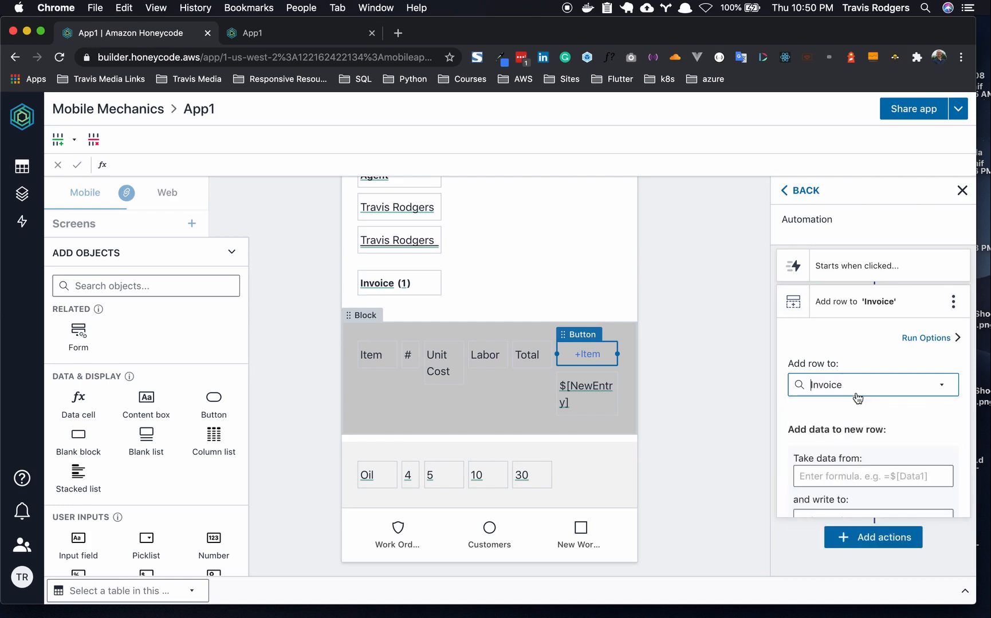
scroll(857, 398, down, 2)
scroll(305, 248, up, 5)
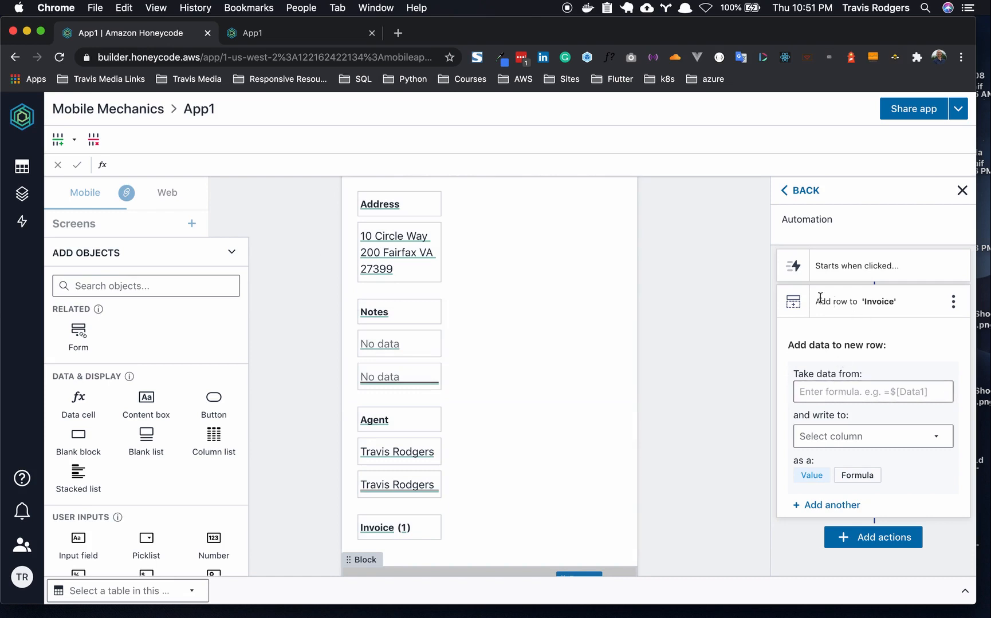
- Make the Add row to 'Invoice' step take data from =$[InputRow] and write it to =[Work Order]
click(840, 387)
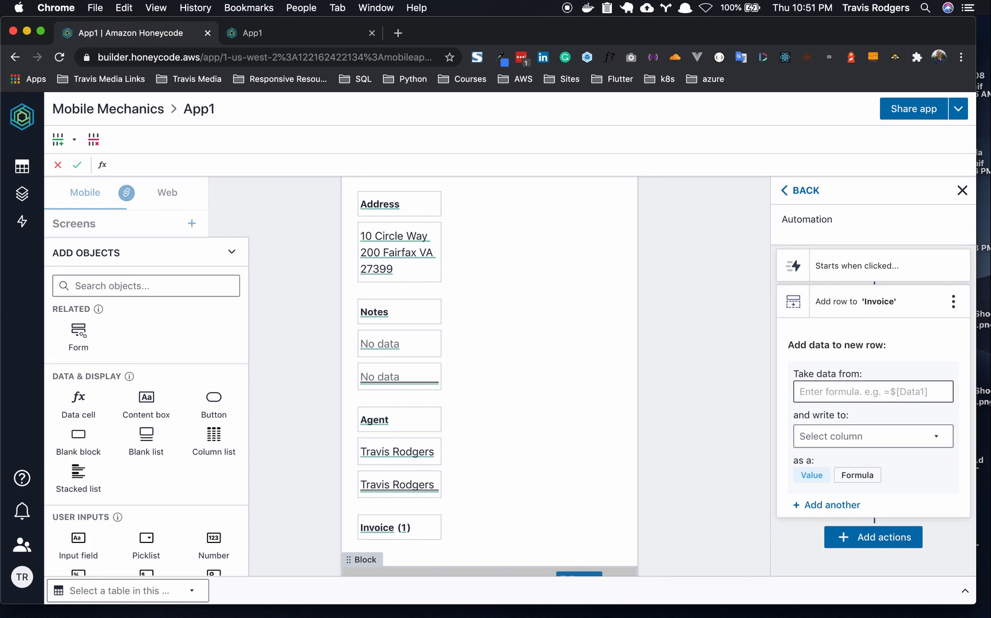
text(=$in)
click(830, 335)
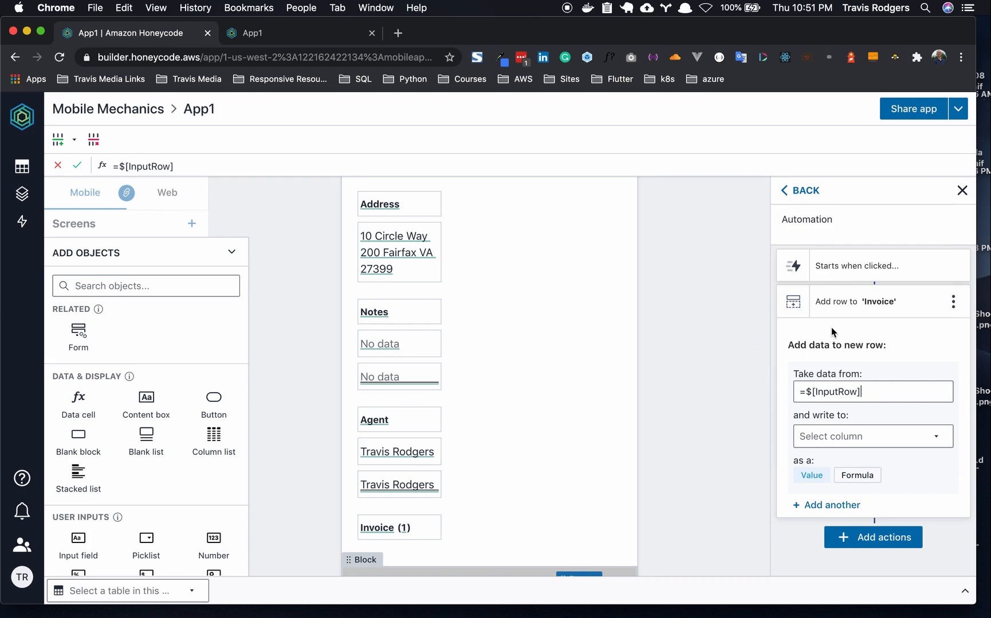
click(835, 441)
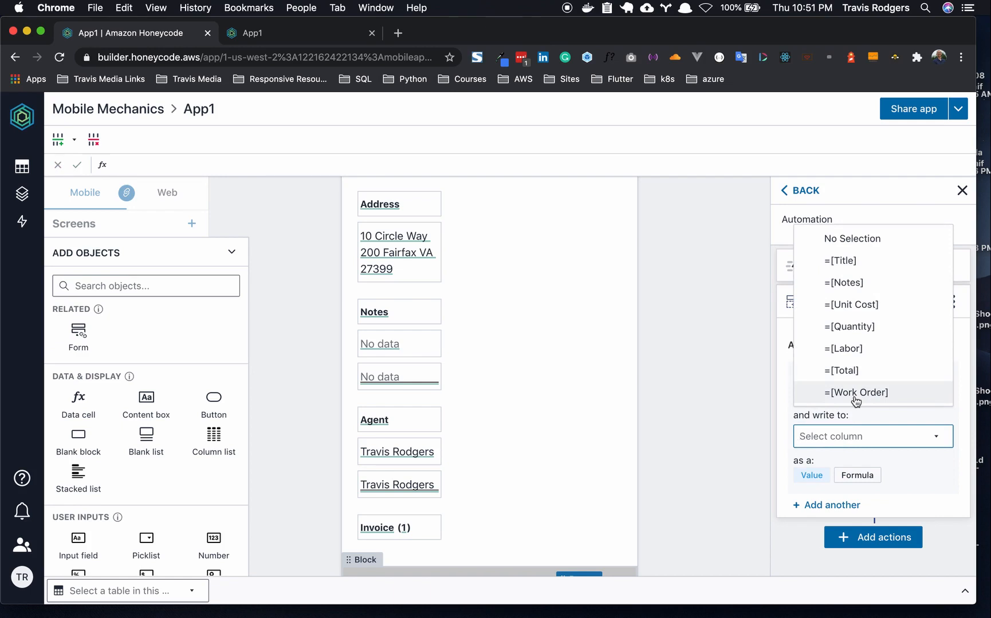
click(855, 393)
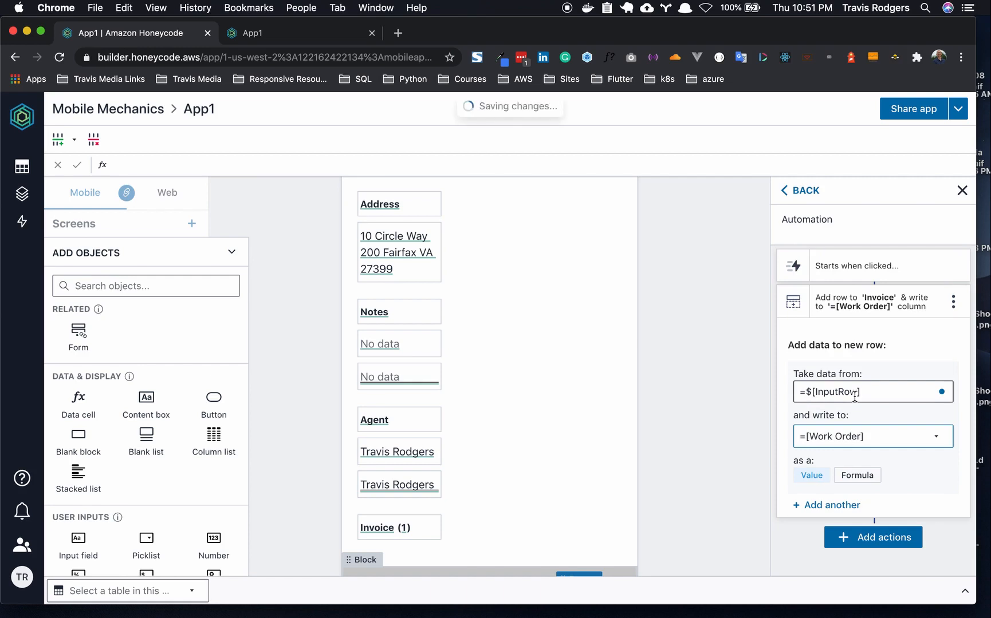
click(722, 342)
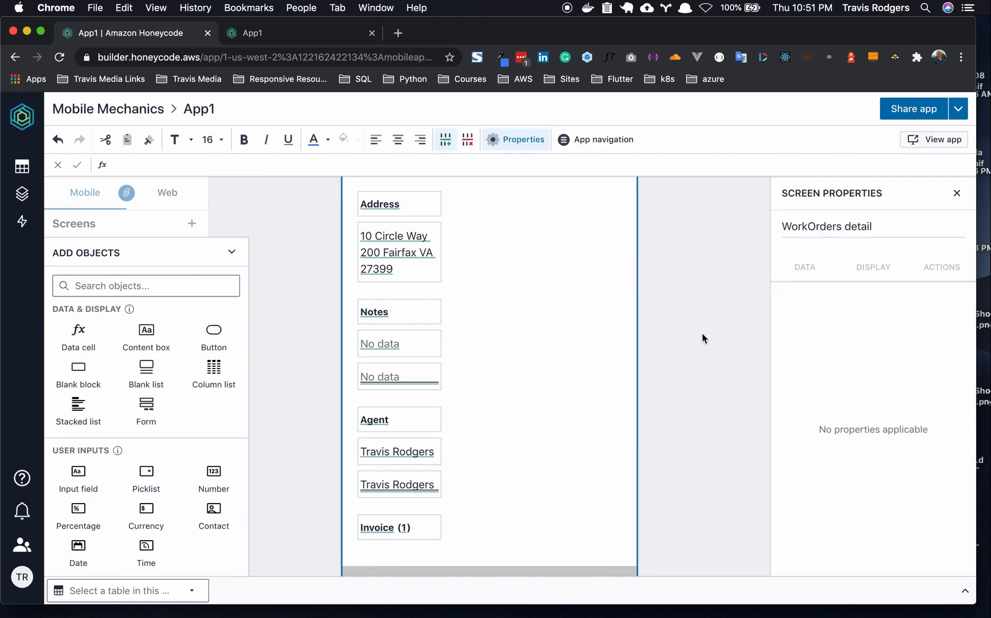
click(22, 168)
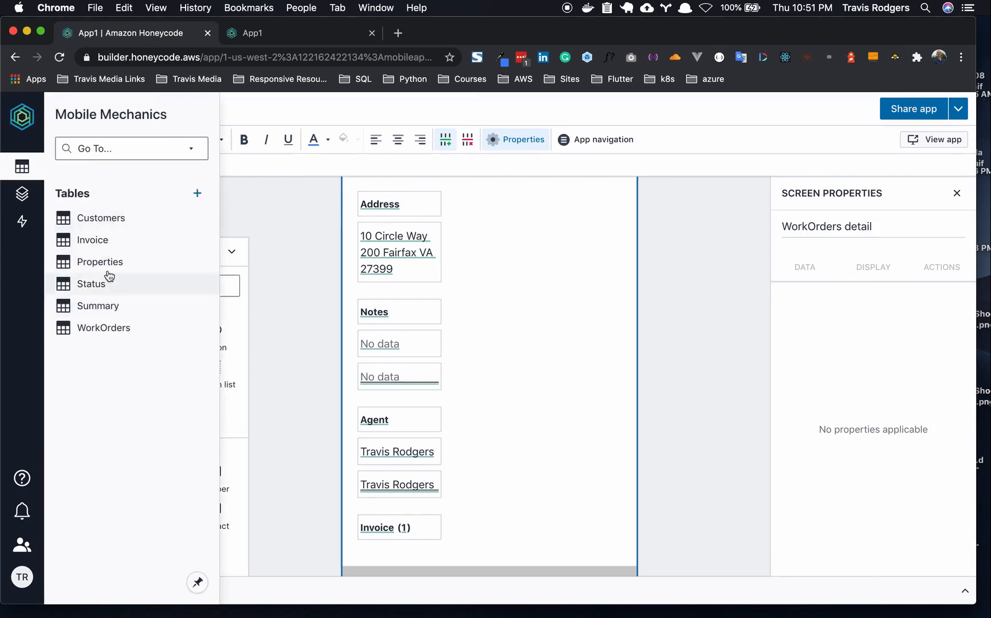
click(105, 246)
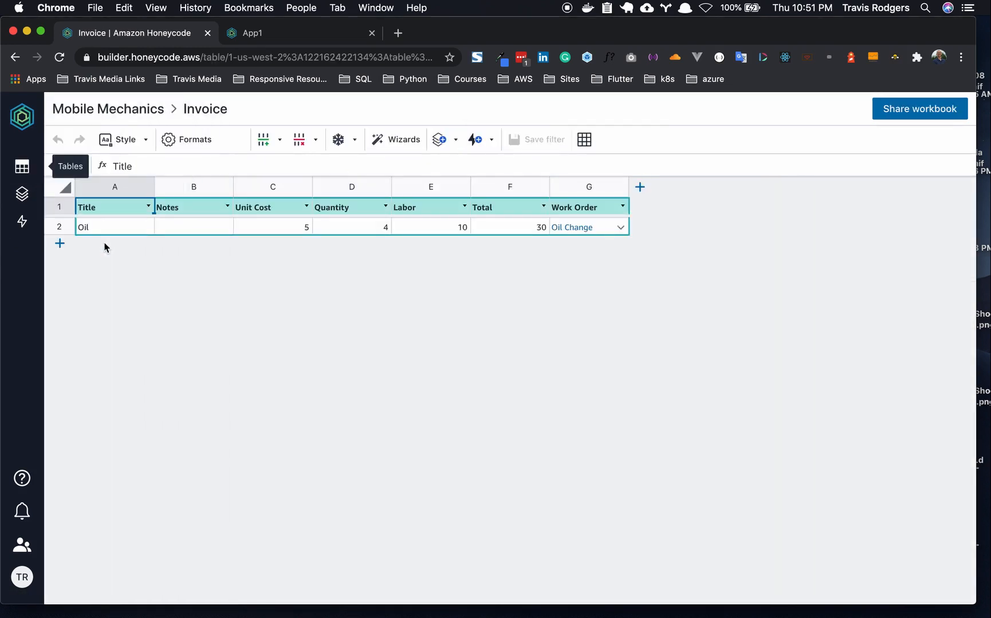
double_click(618, 229)
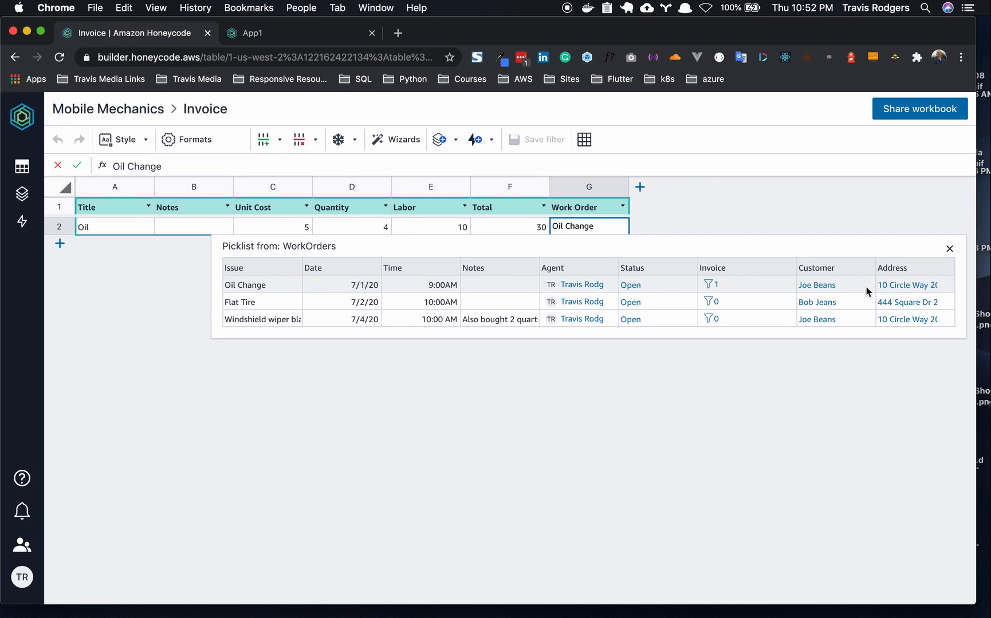
click(22, 193)
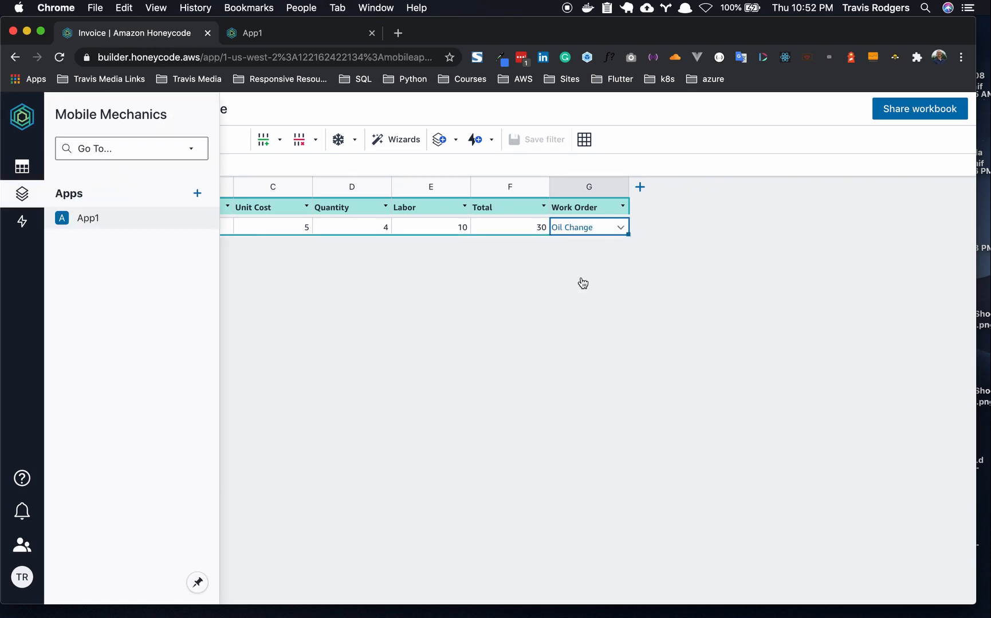
- Add an Update current screen navigation step to the +Item button's automation
scroll(476, 331, down, 10)
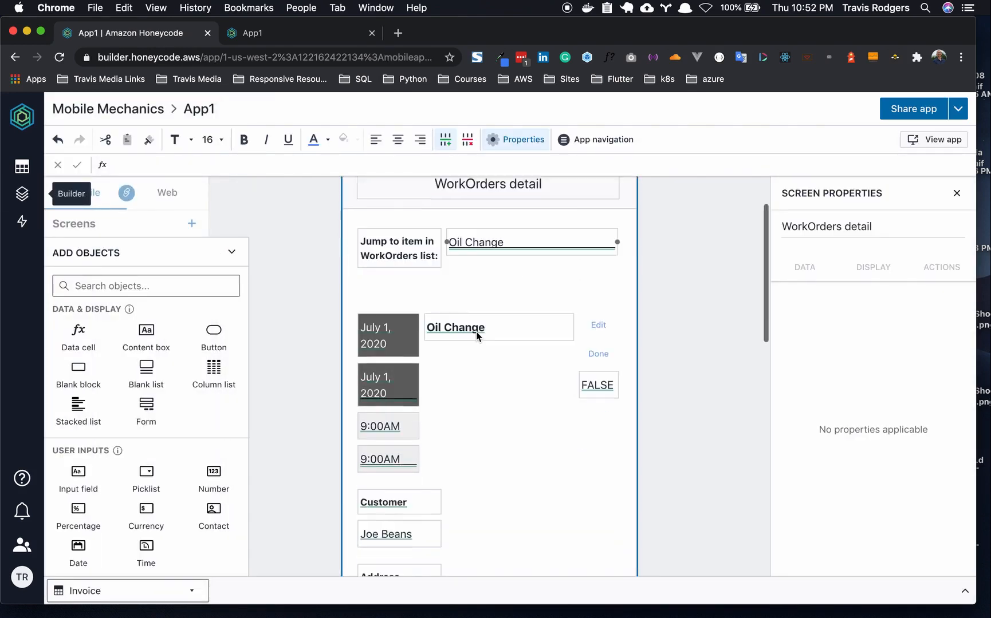
scroll(476, 331, down, 4)
click(587, 337)
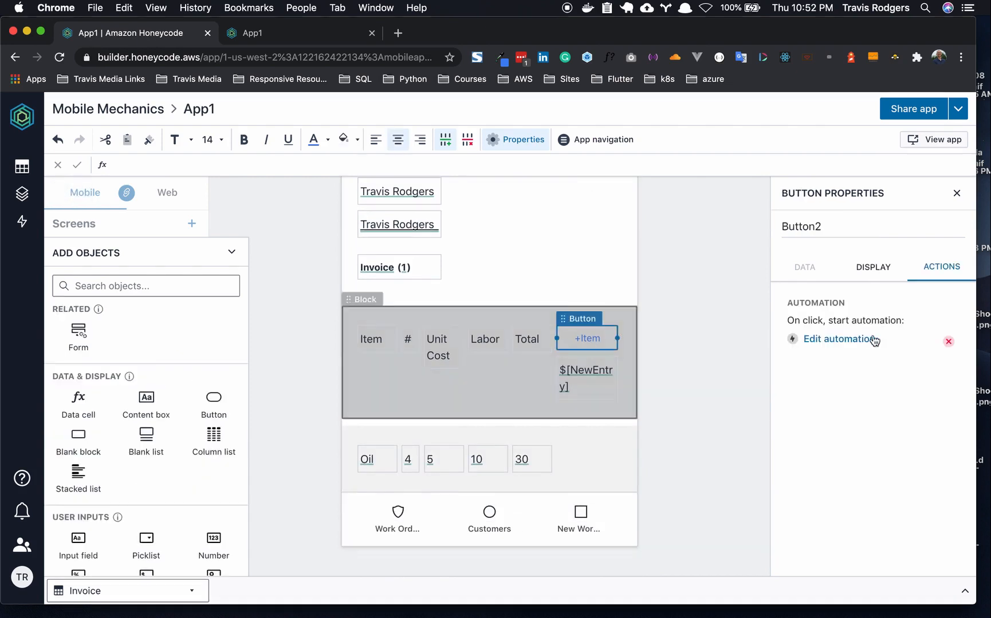
click(848, 342)
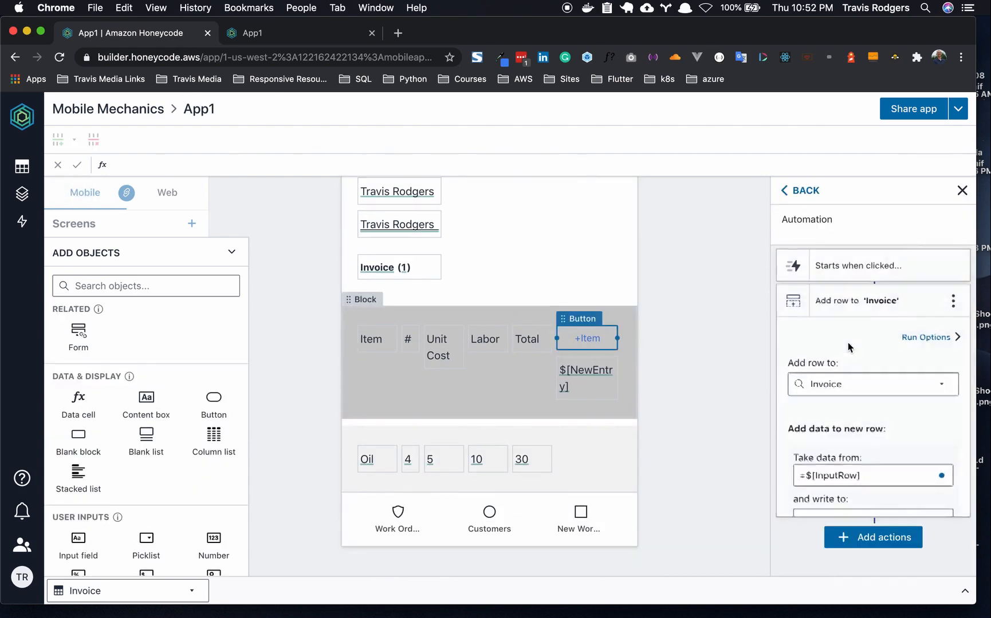
scroll(847, 347, down, 3)
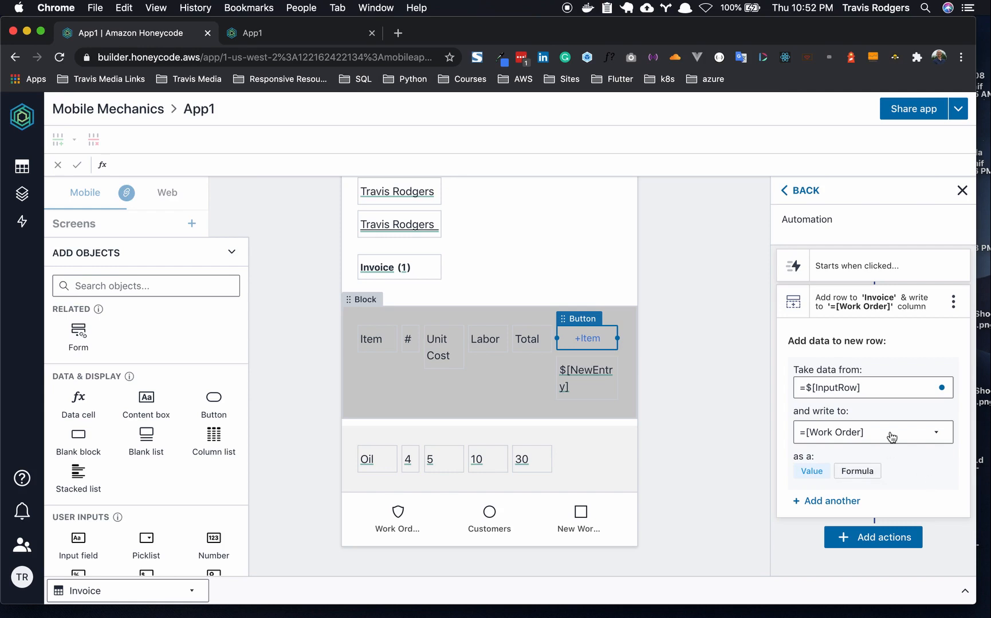
click(870, 538)
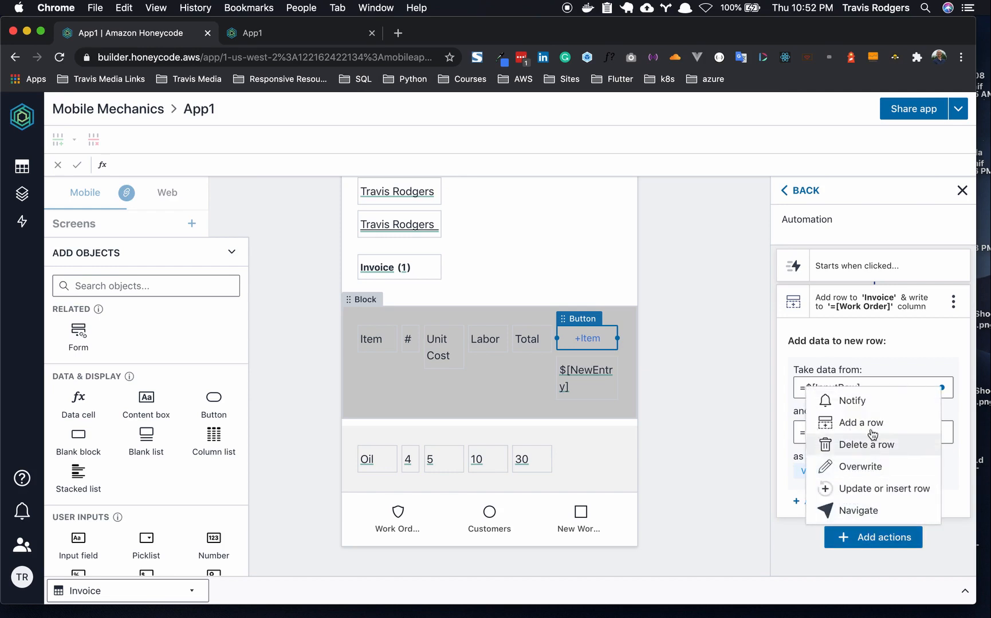
click(865, 511)
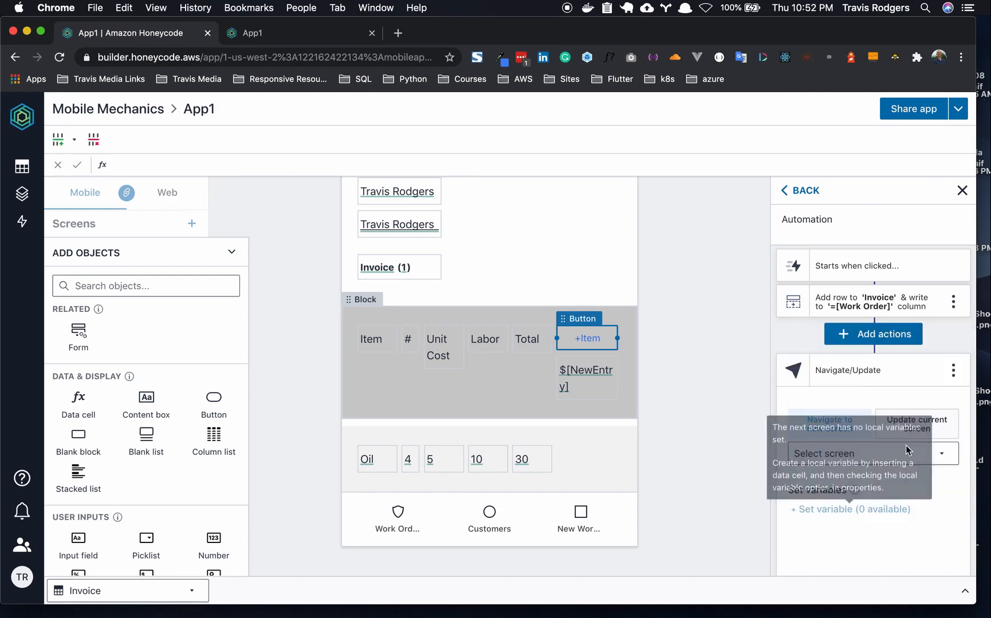
click(923, 431)
scroll(885, 424, down, 1)
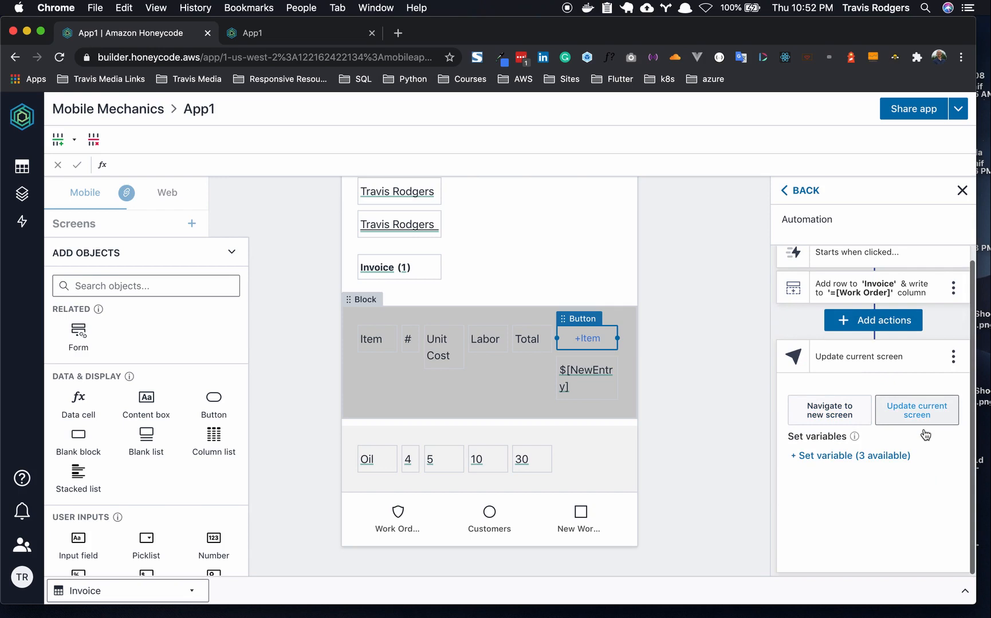
- Map the $[InputRow] screen variable to =$[InputRow]
click(879, 457)
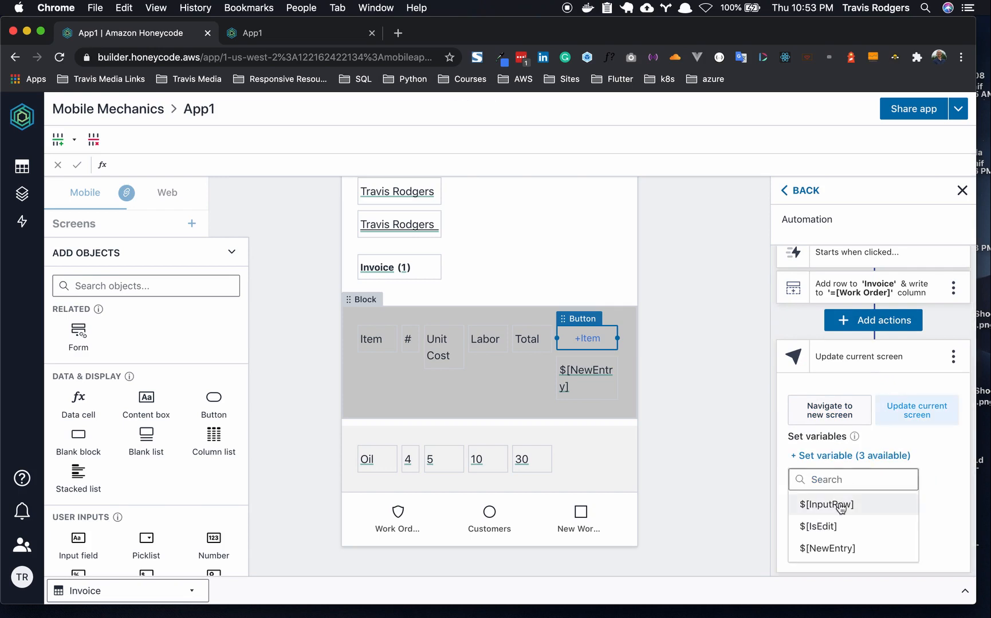
click(840, 506)
click(862, 480)
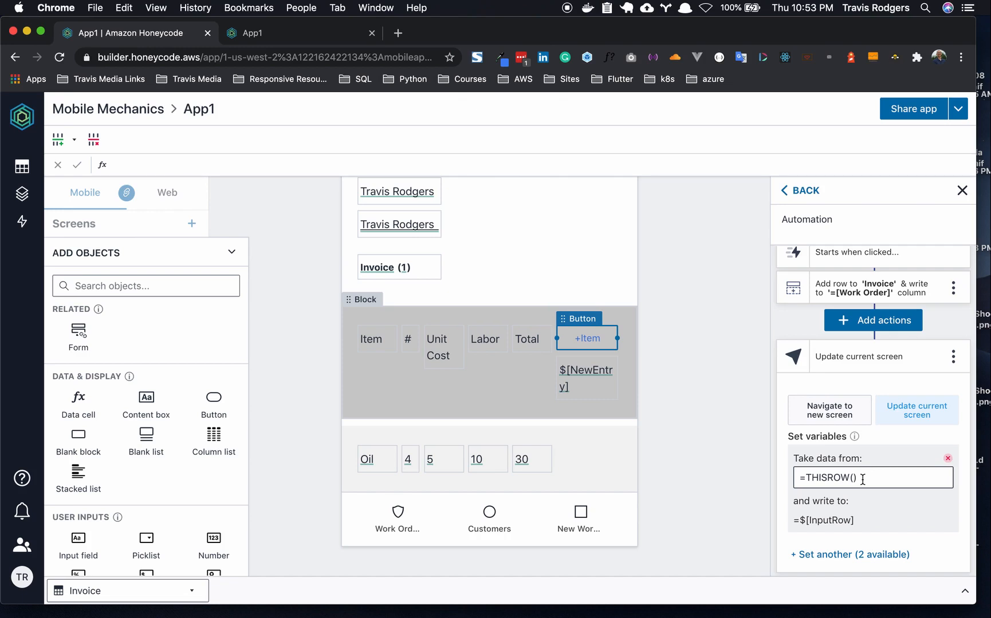
key(super+a)
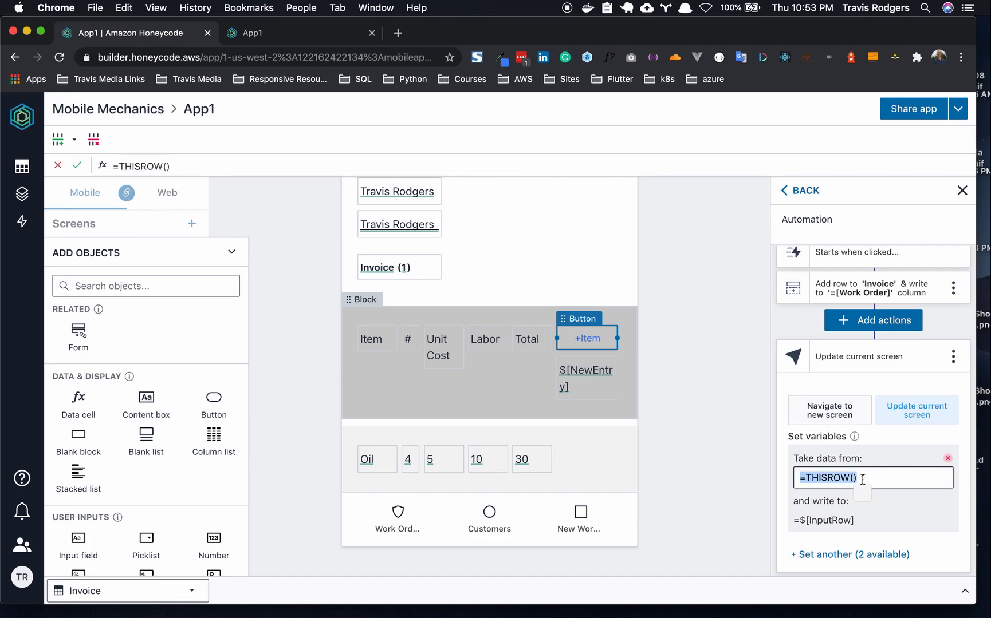
text(=$in)
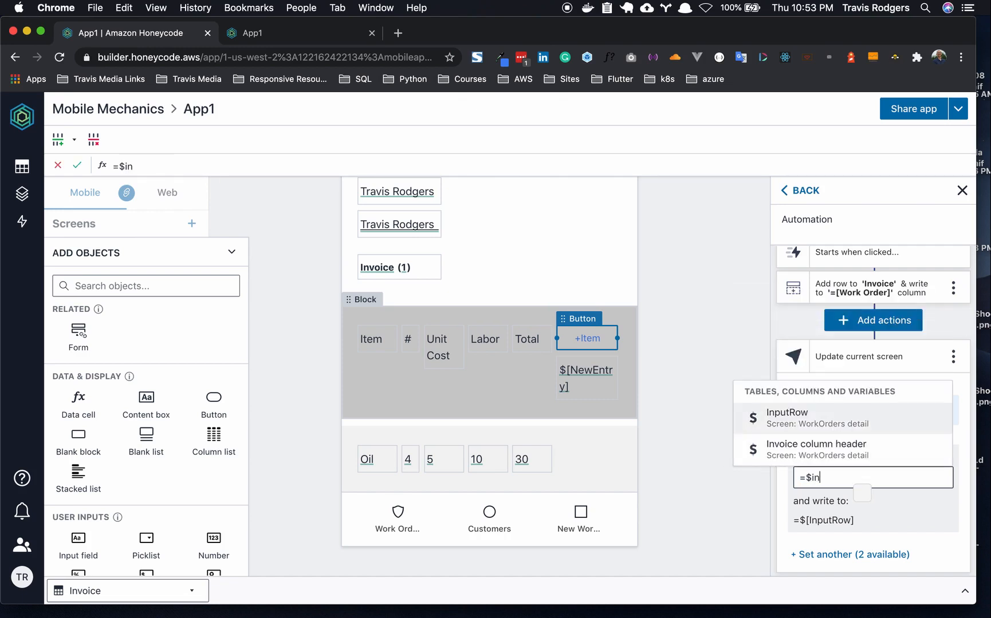
click(833, 426)
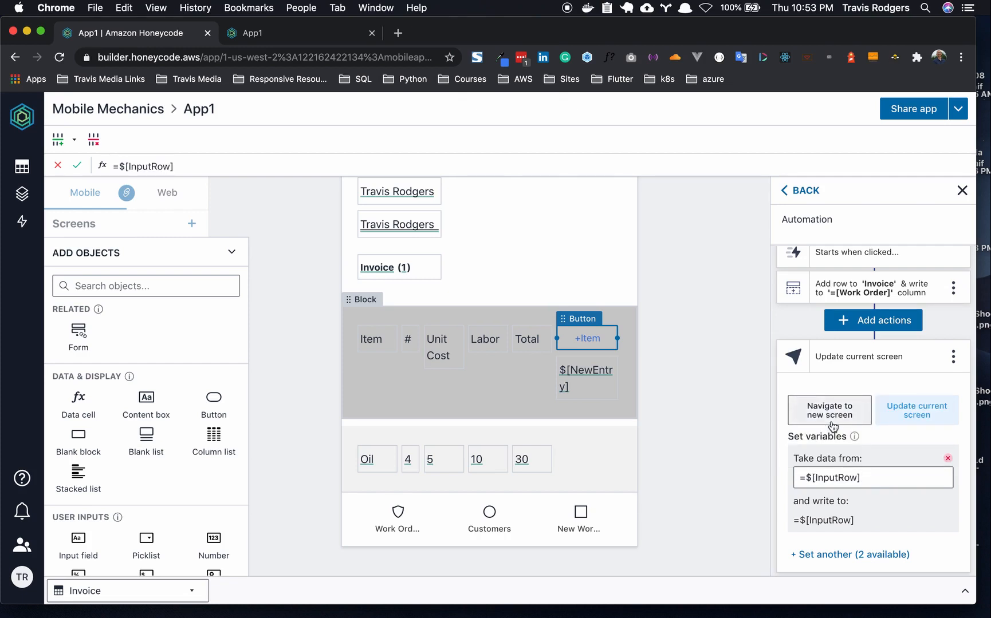
- Add a $[NewEntry] variable mapping and select its default source formula for replacement
click(838, 556)
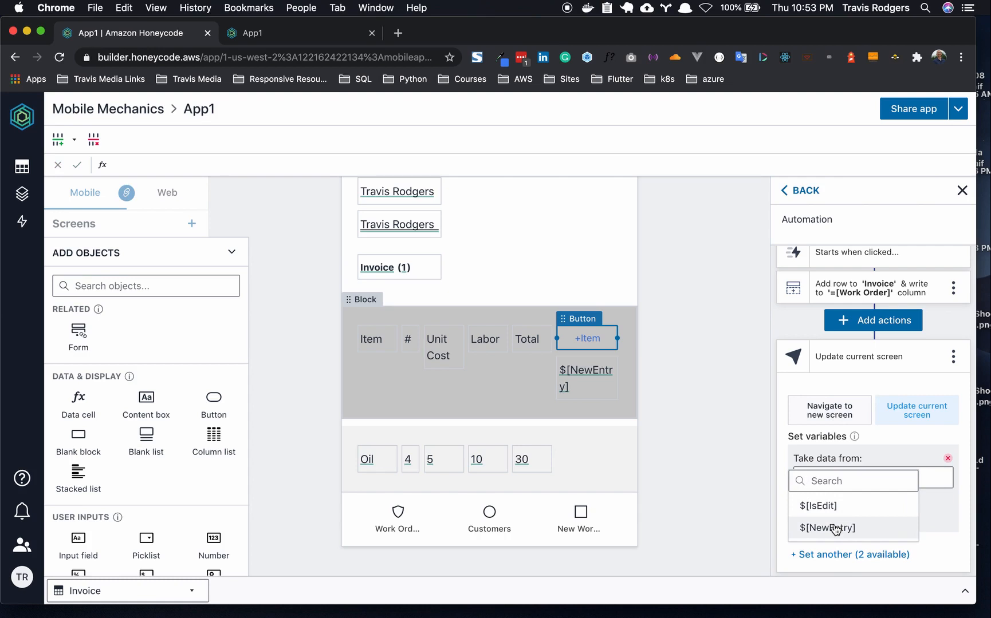
click(835, 527)
scroll(835, 526, down, 2)
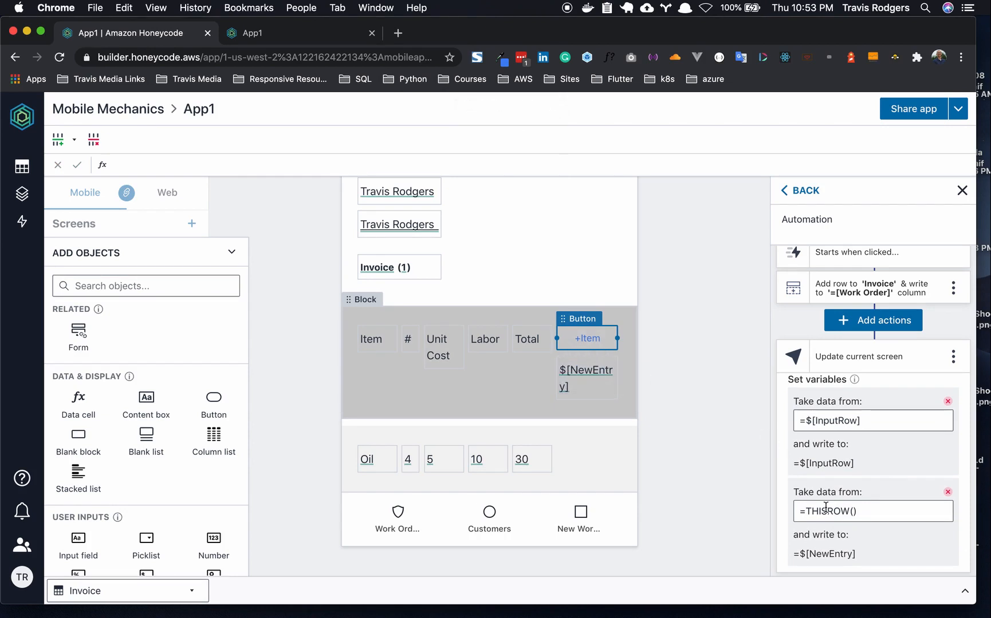
scroll(862, 493, down, 1)
click(861, 483)
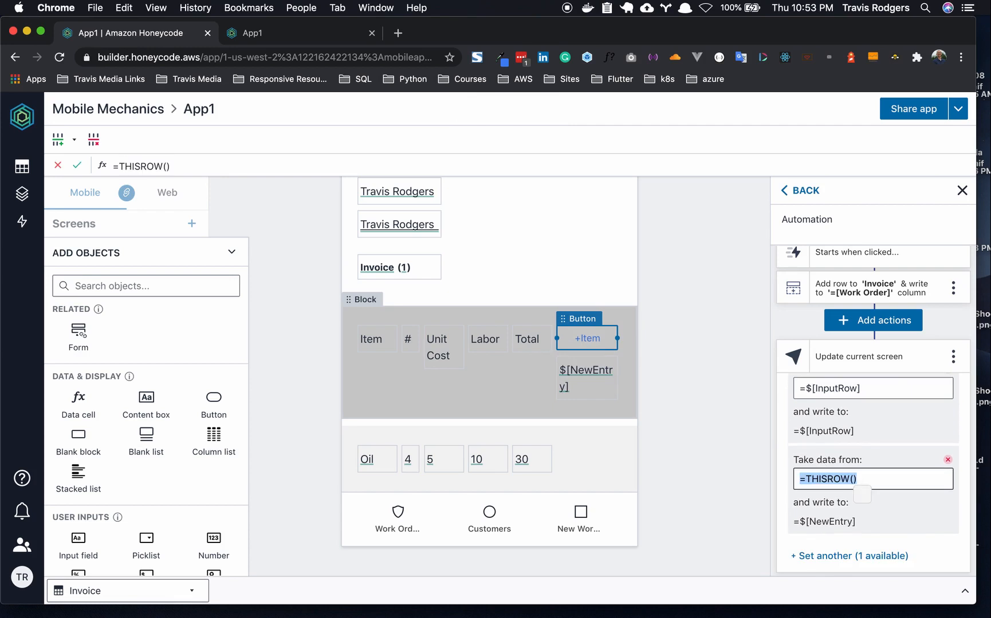
- Enter FINDLASTROW(Invoice, "Invoice[Work Order]=$[InputRow]") as NewEntry's source and close the editor
text(=Fin)
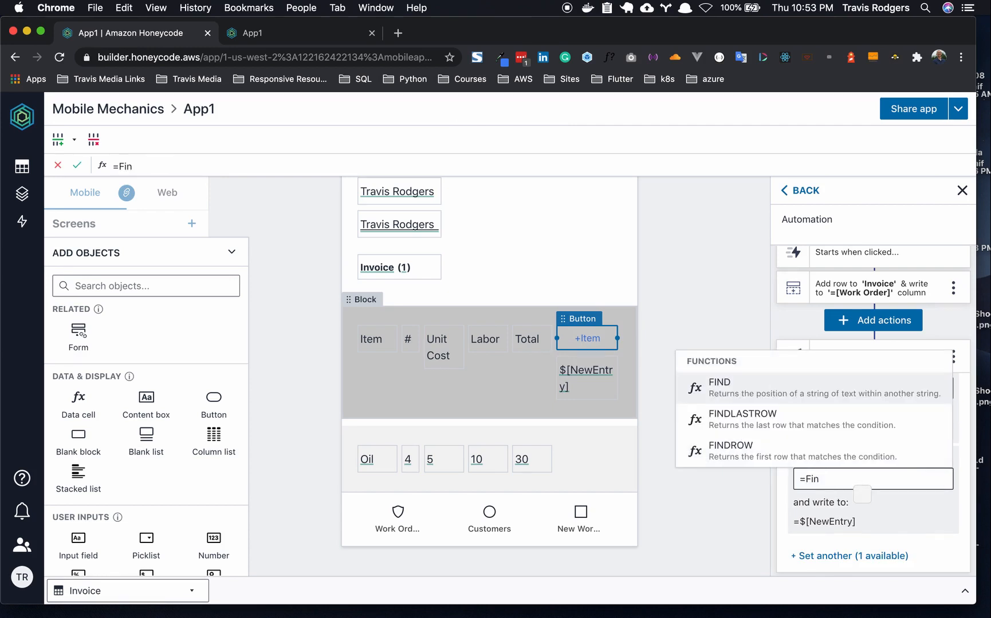
click(805, 424)
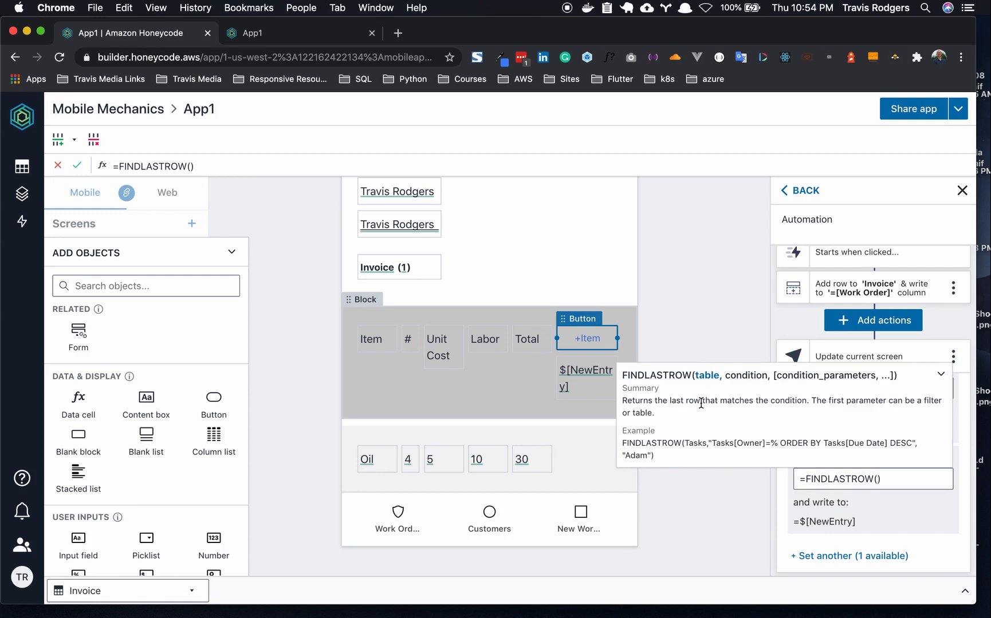
text(In)
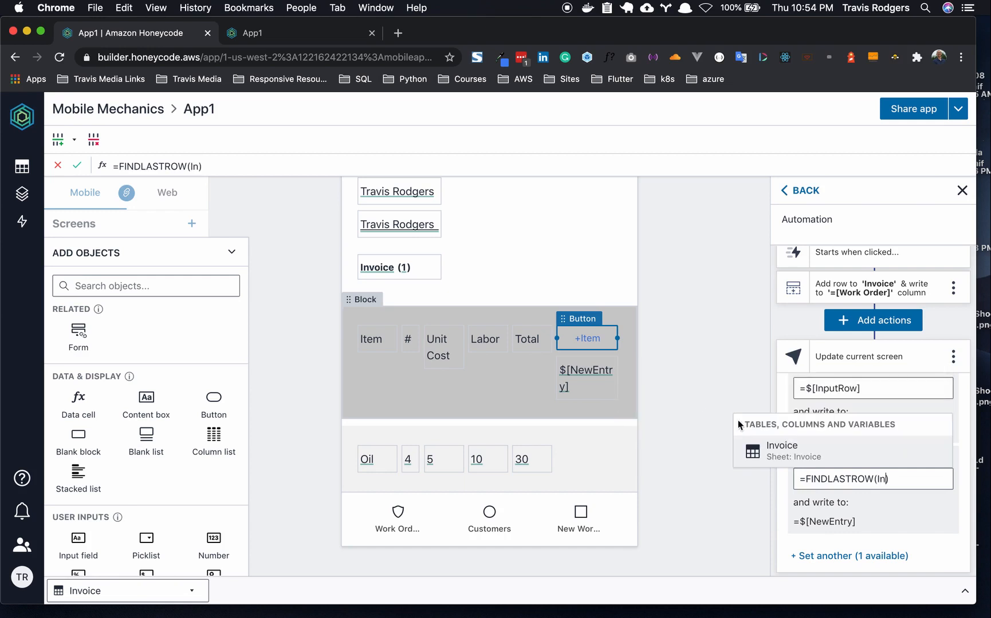
click(770, 455)
text(, )
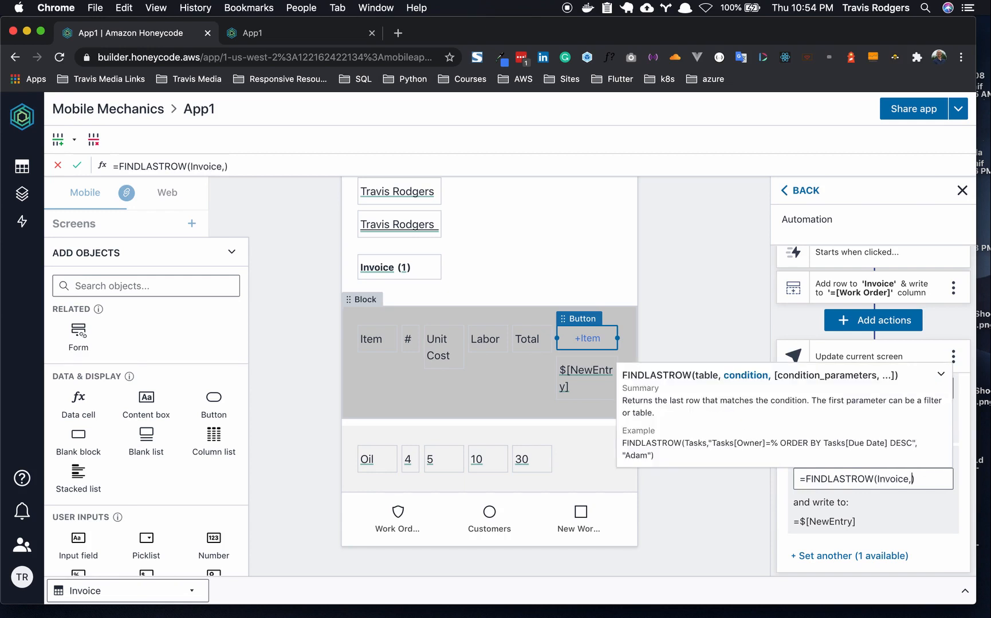
text("")
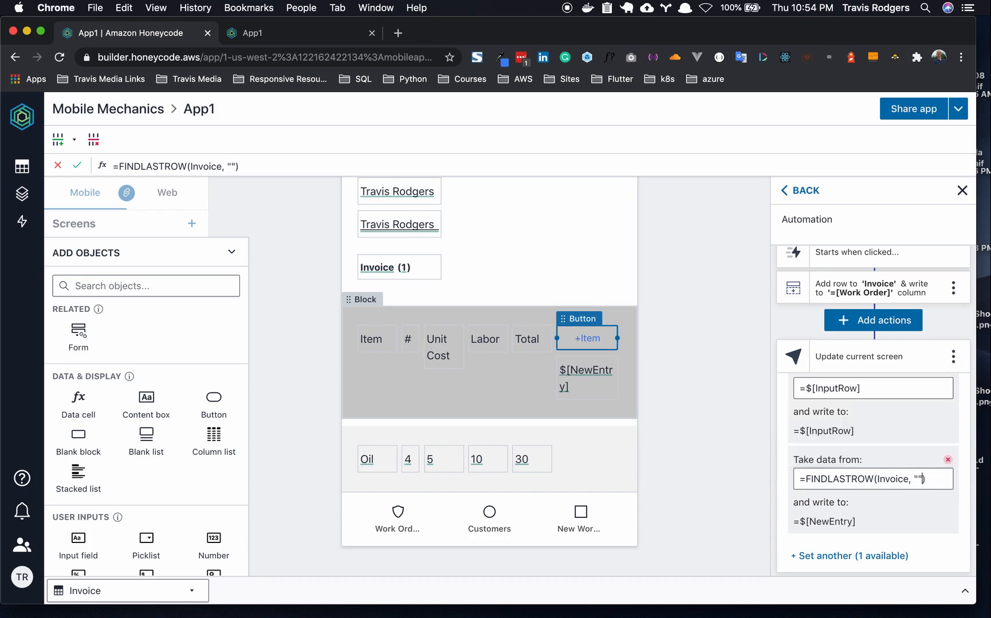
text(Inc)
key(BackSpace)
text(v)
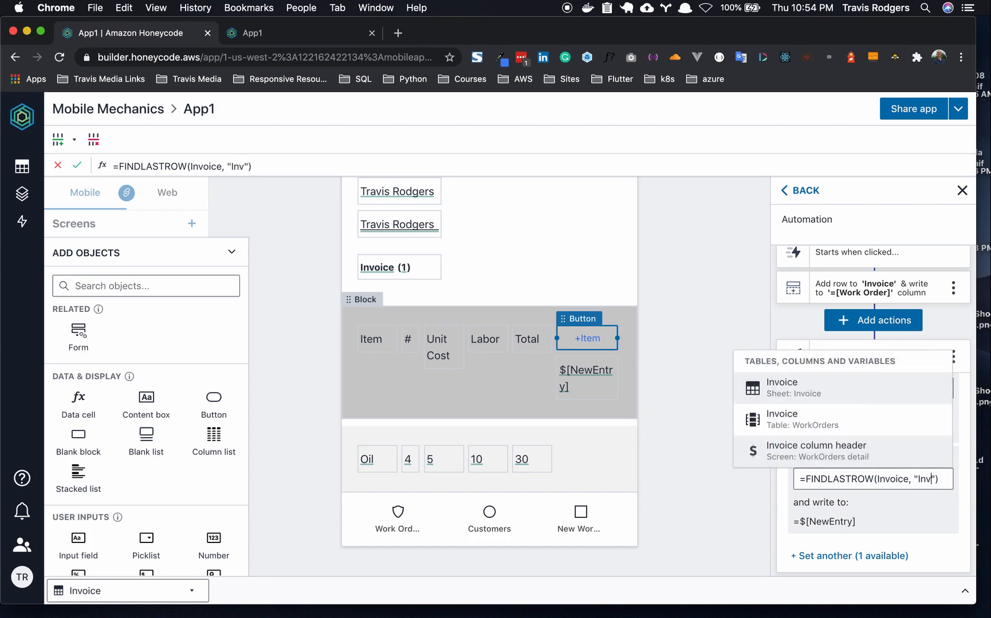
text(oice)
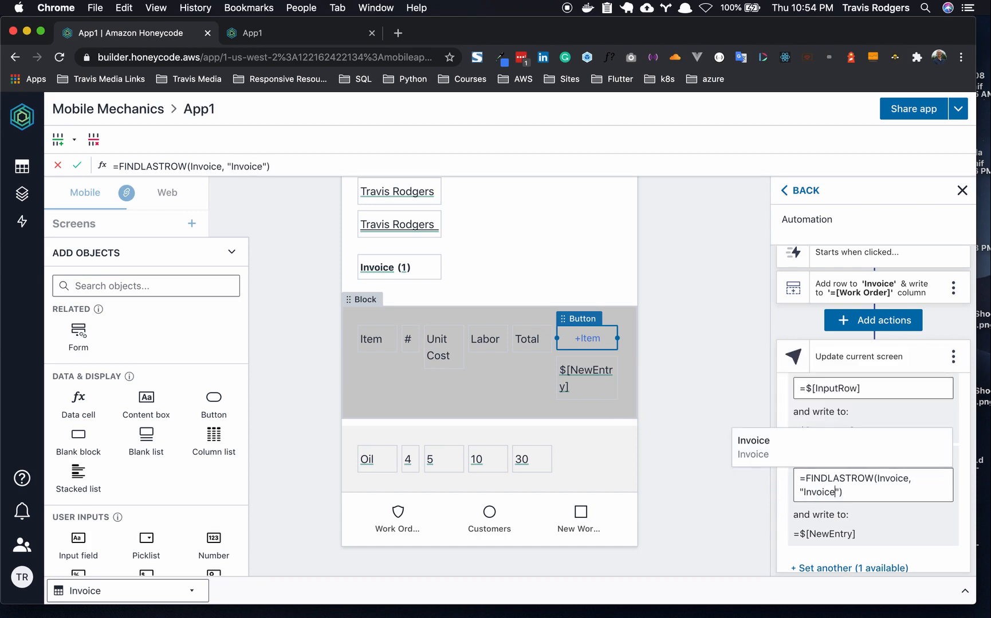
text([Wor)
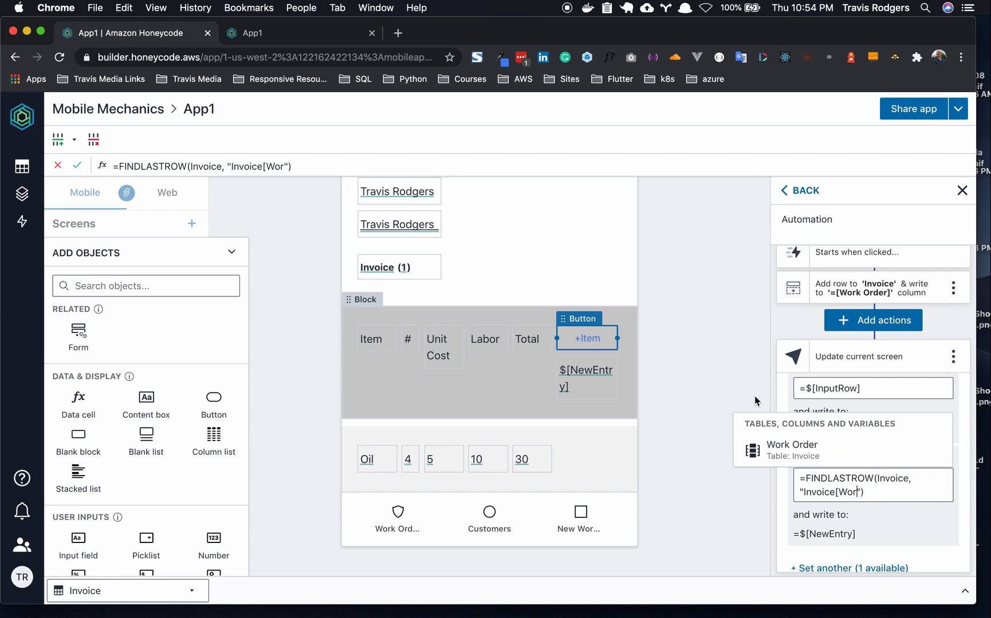
click(778, 442)
text(=)
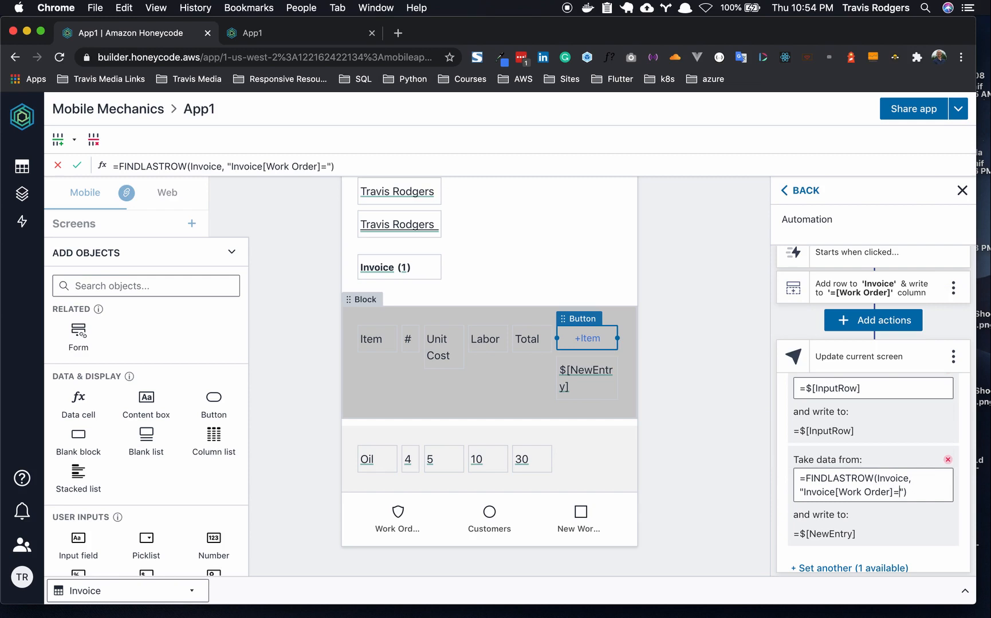
text($In)
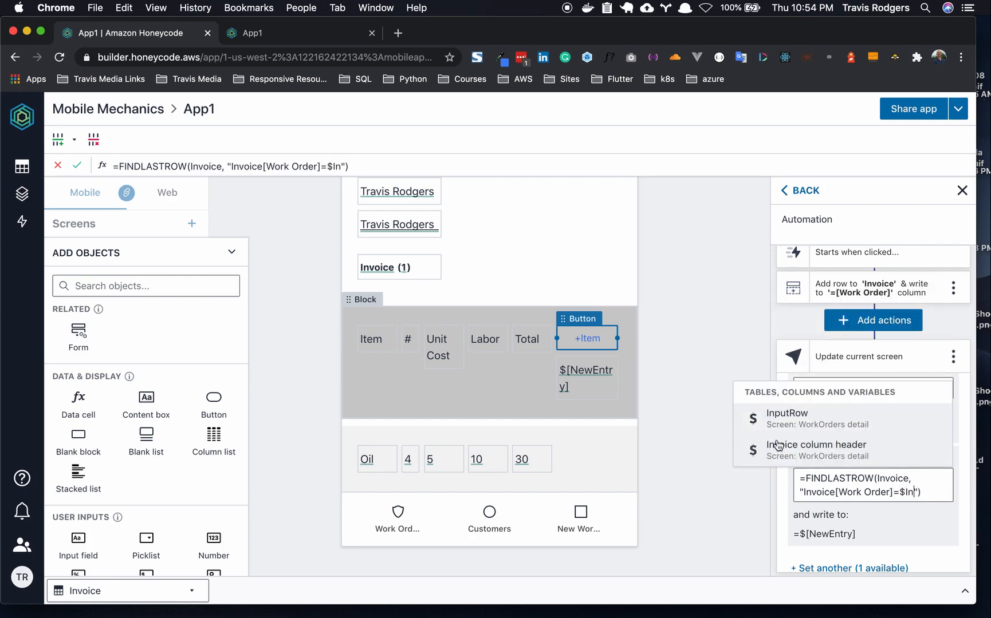
click(770, 421)
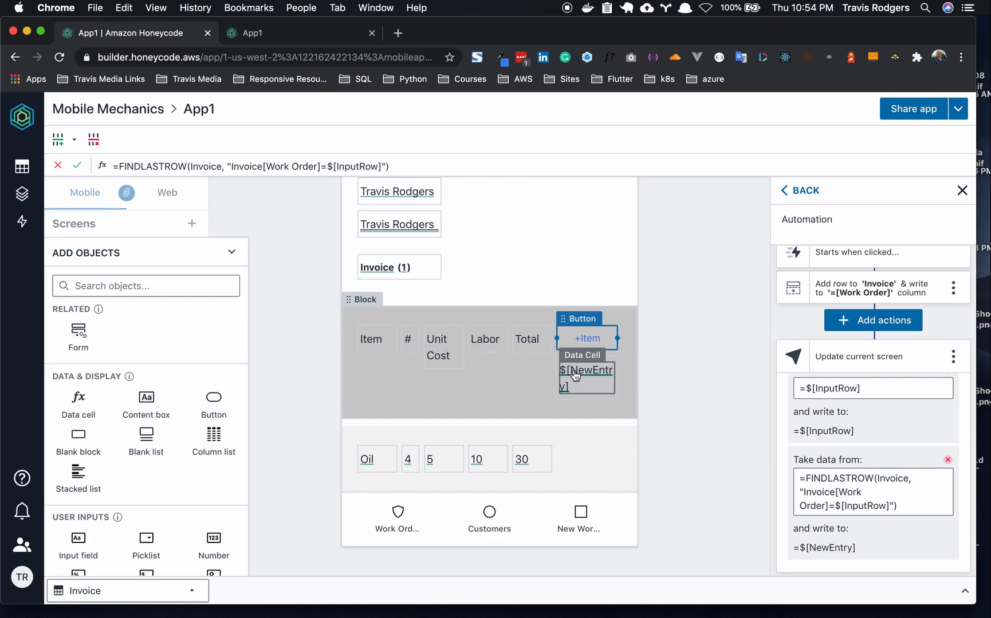
click(722, 497)
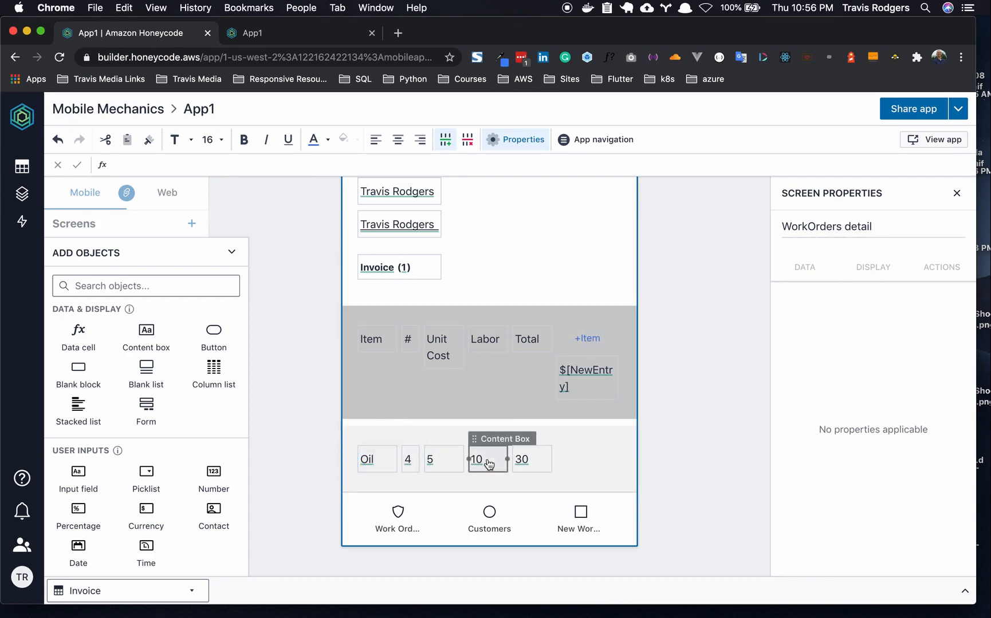
- Set the Oil box's visibility to =$[NewEntry]<>THISROW() and copy the formula
click(370, 461)
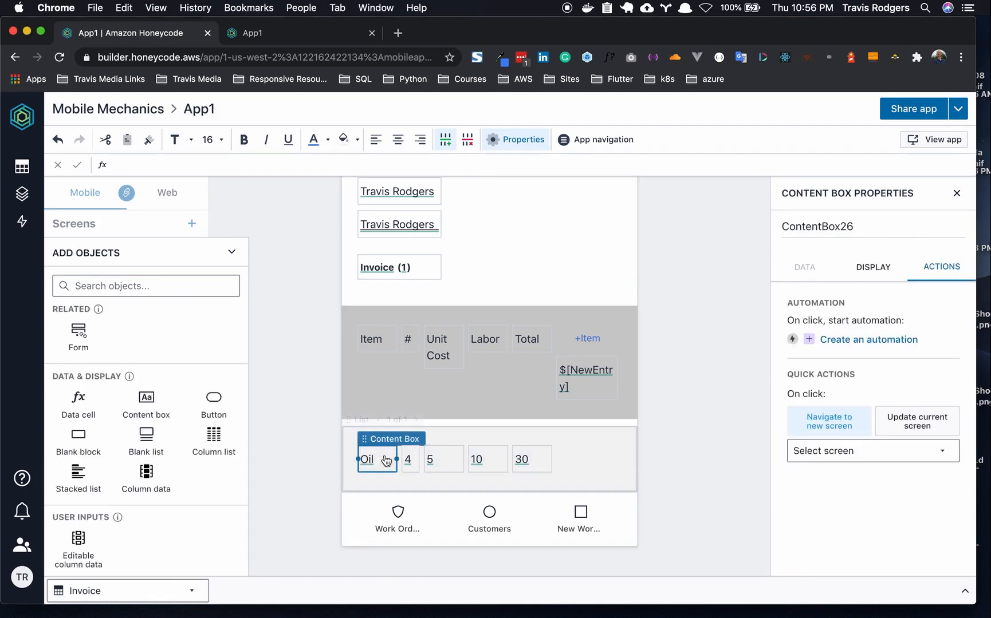
click(869, 266)
click(838, 342)
key(BackSpace)
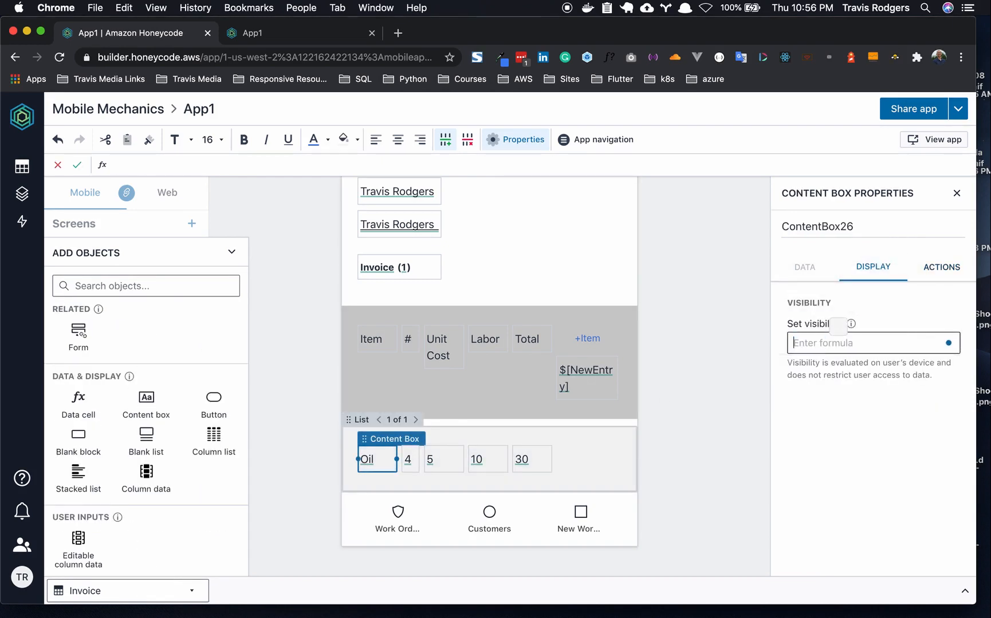
text(=)
text($[New)
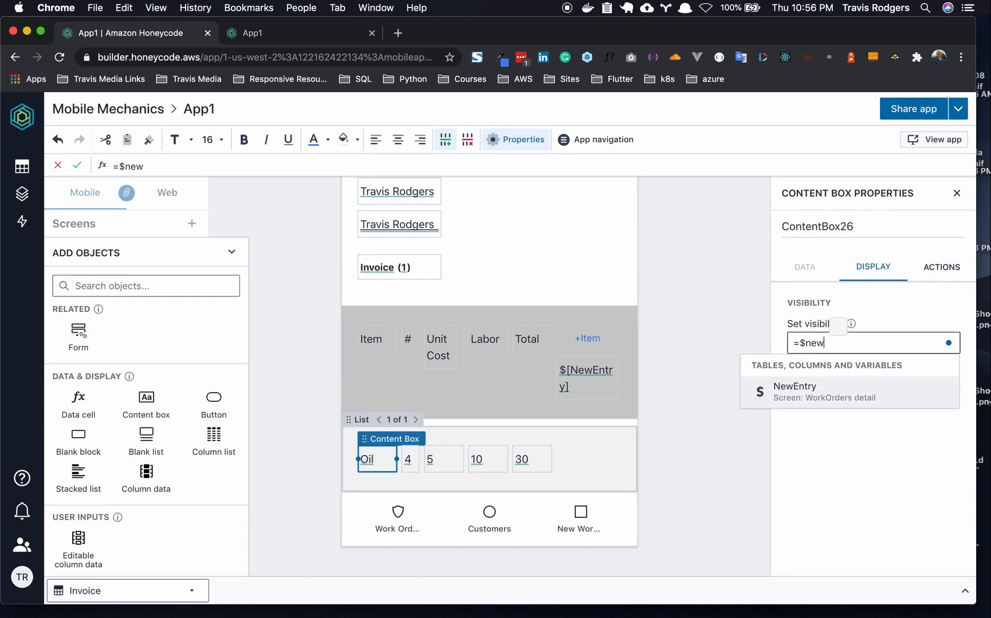
click(835, 383)
text(<>)
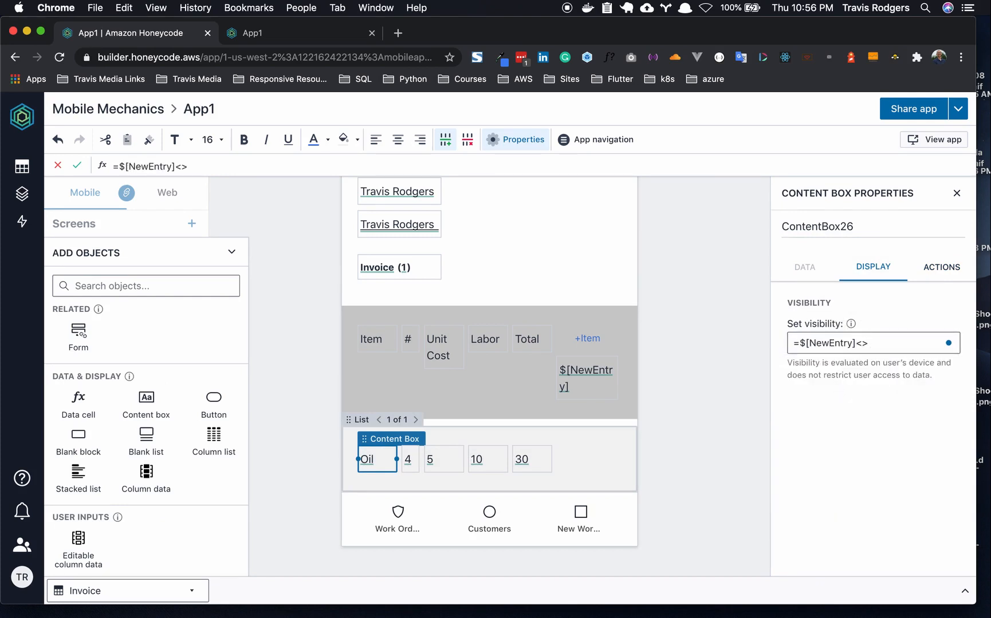
text(this)
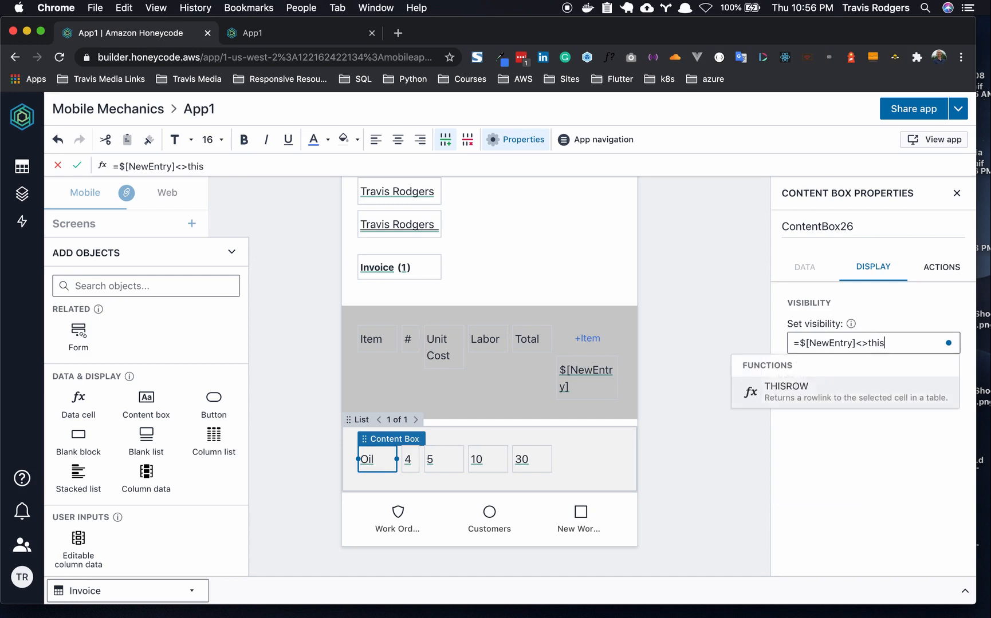
key(Tab)
key(Return)
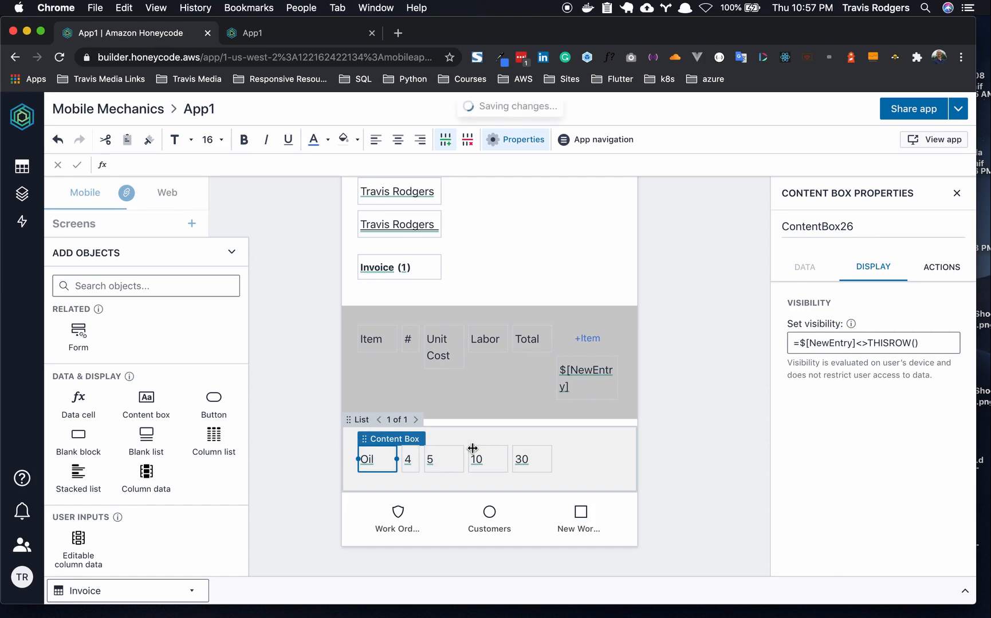
click(841, 345)
key(cmd+c)
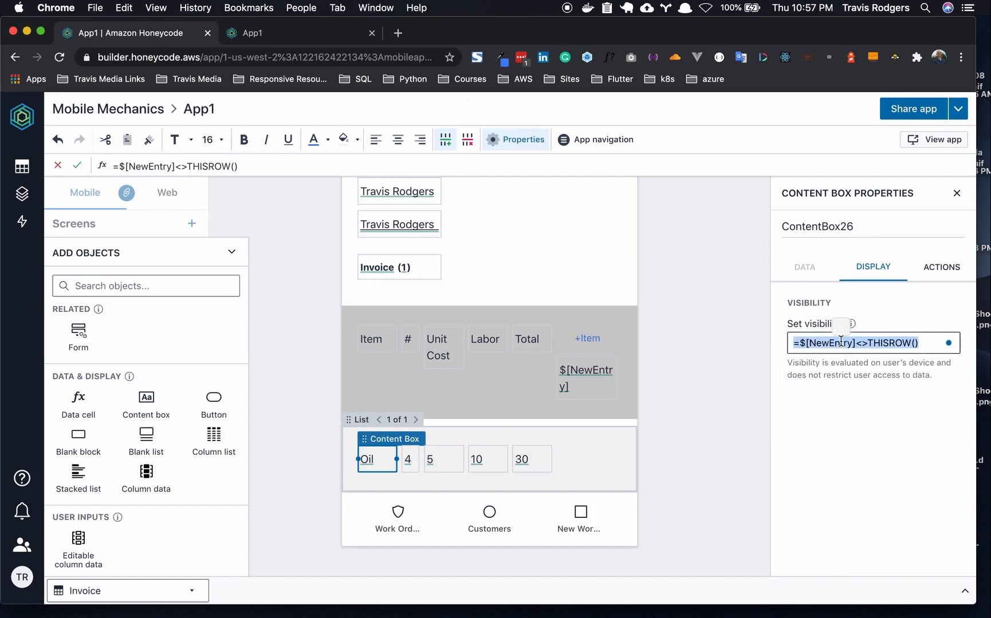
- Paste the same visibility formula over =TRUE on the 4, 5, 10 and 30 boxes
click(409, 460)
click(834, 342)
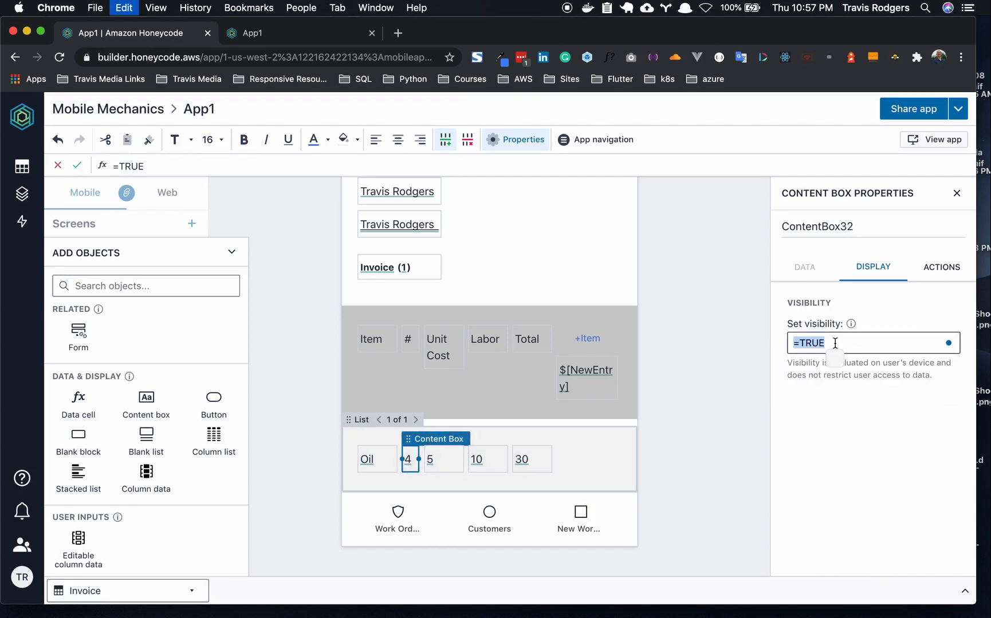
key(cmd+v)
click(454, 469)
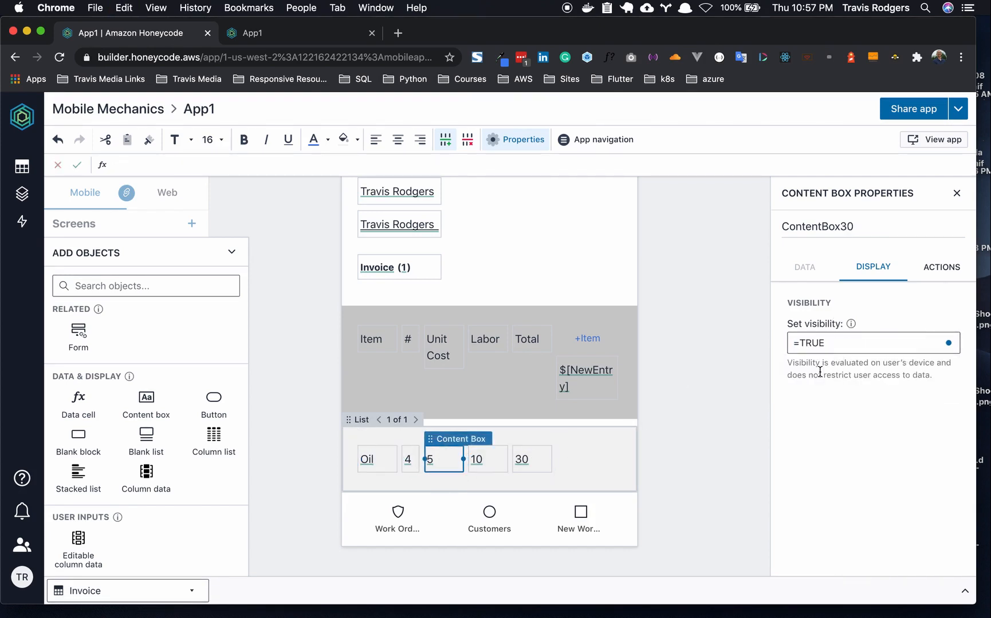
click(845, 344)
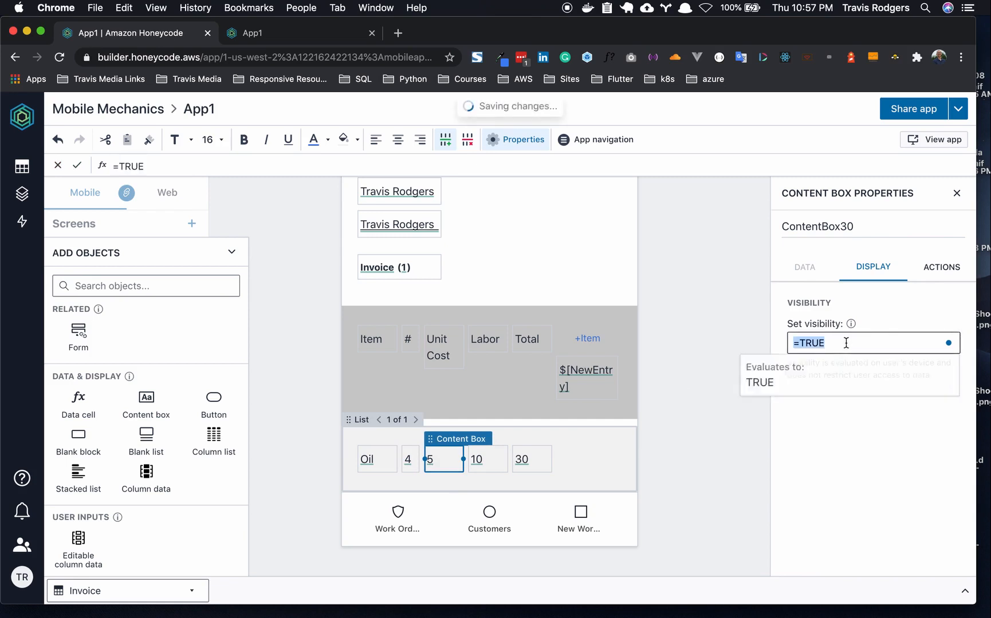
key(cmd+v)
click(497, 469)
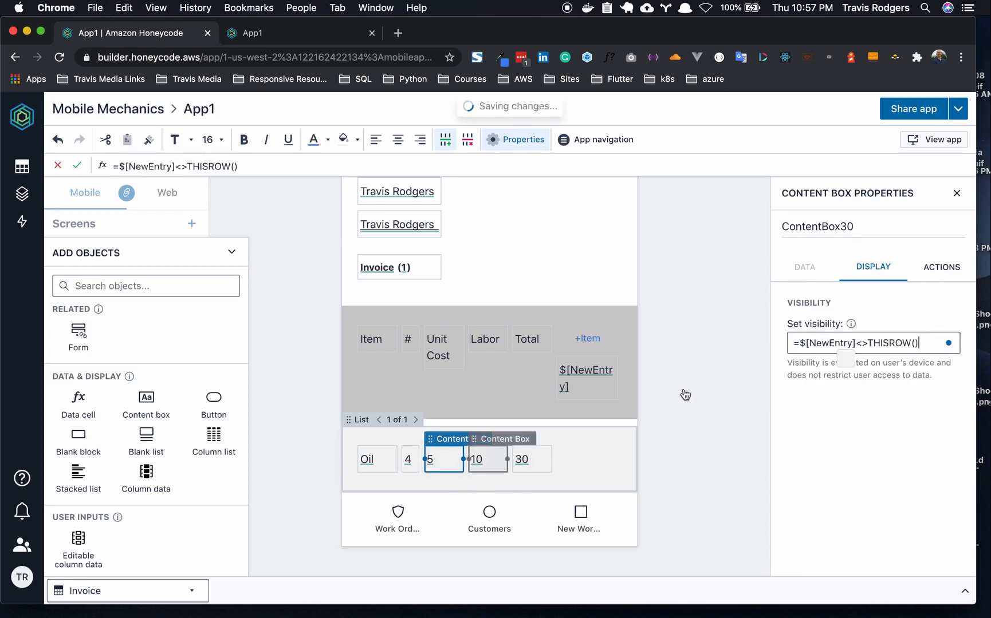
click(847, 342)
key(super+v)
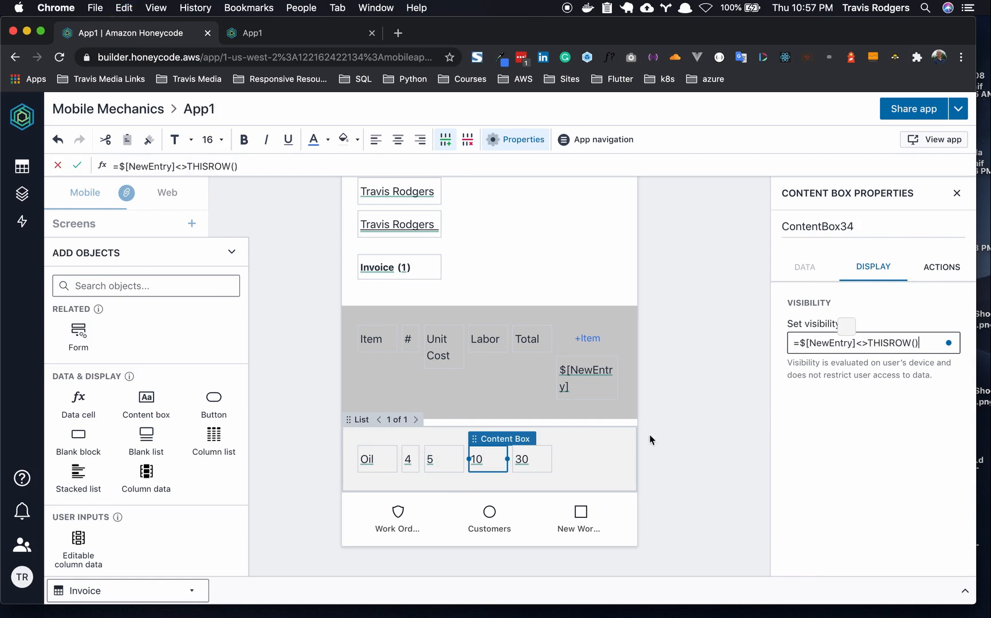
click(535, 465)
click(838, 342)
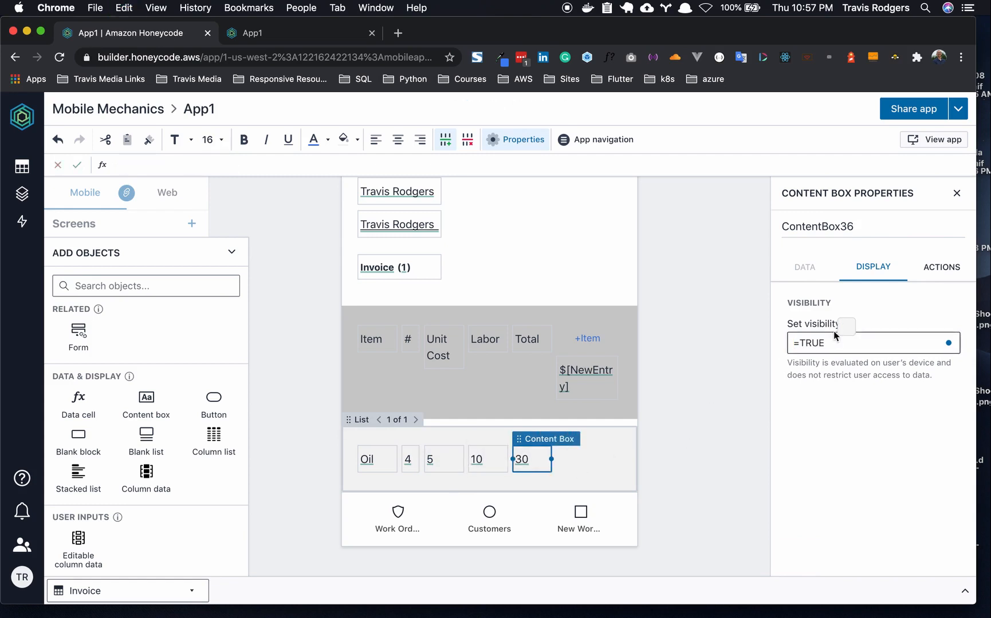
drag(838, 343, 775, 343)
key(super+v)
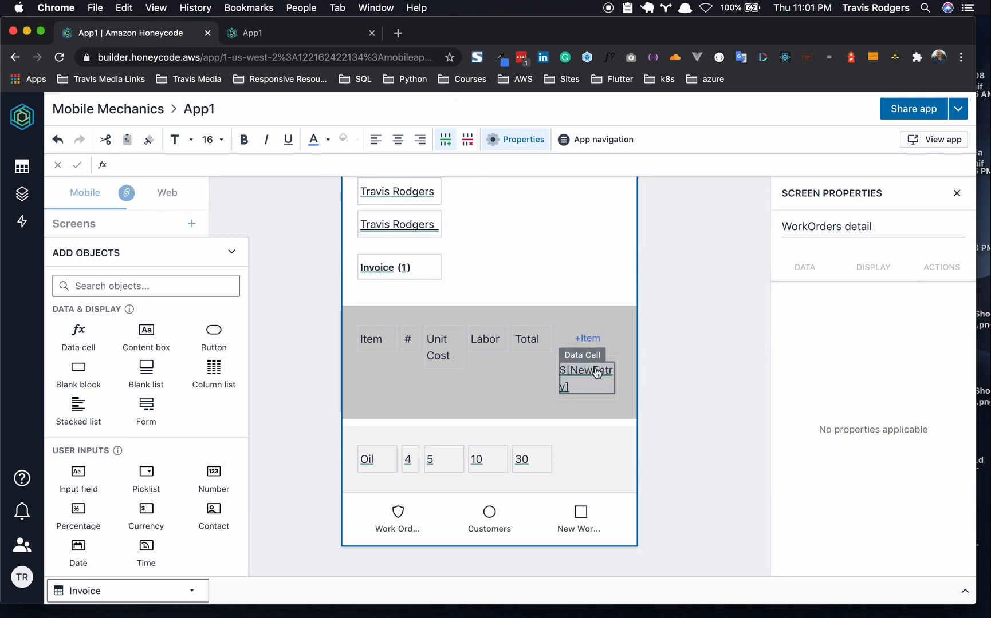
- Paste copies of the Oil, 4, 5 and 10 boxes as a second line showing Title, Quantity, Unit Cost and Labor
click(384, 456)
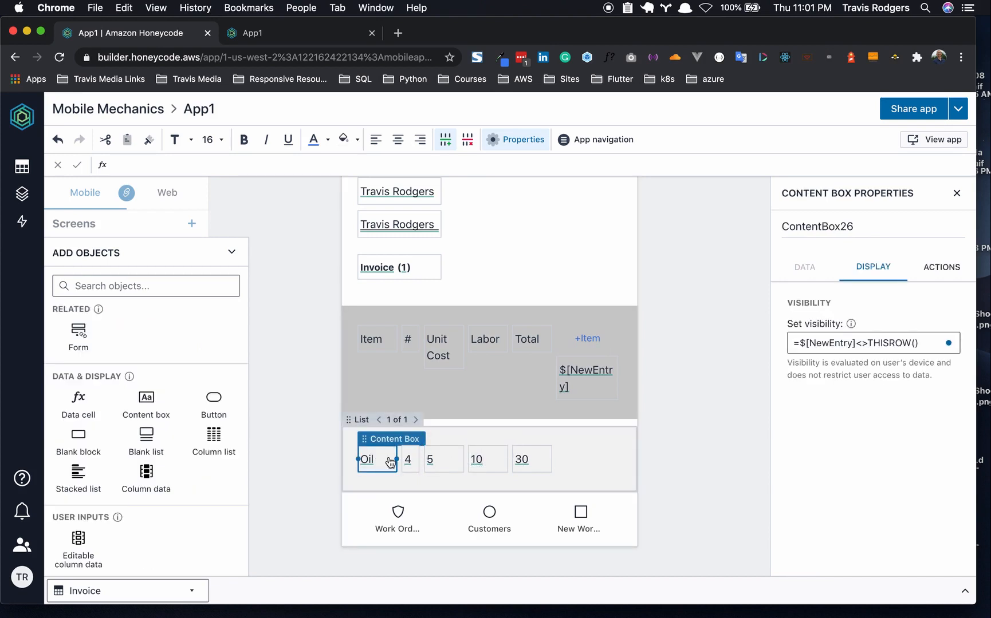
key(super+v)
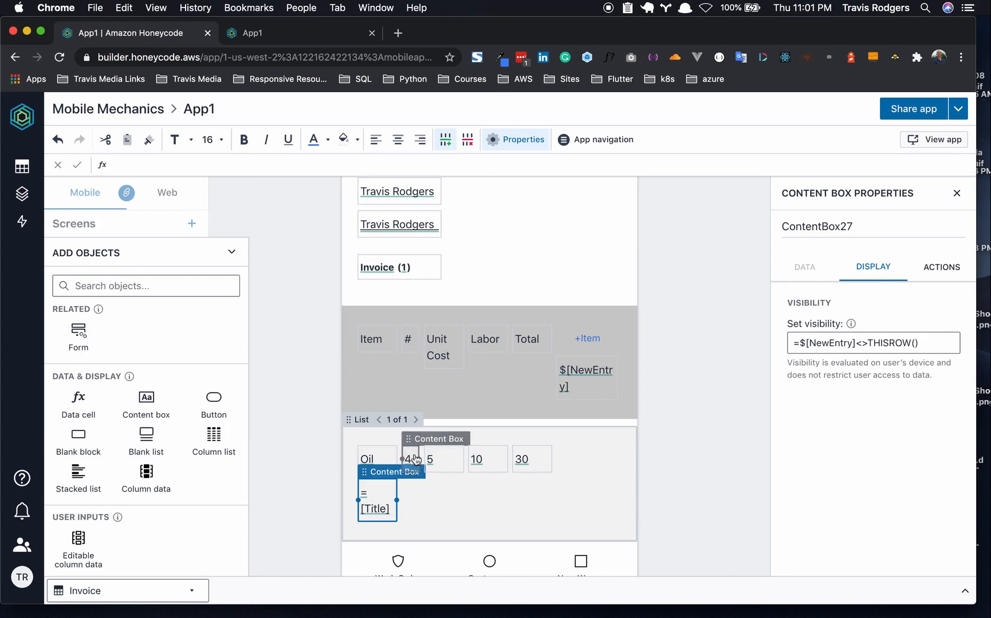
click(416, 459)
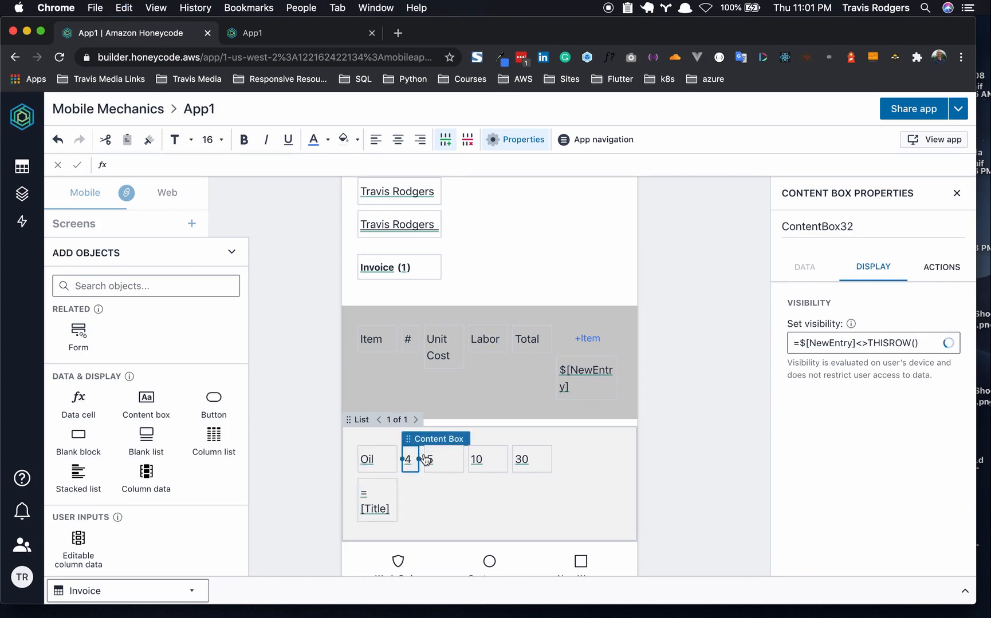
key(super+v)
click(448, 460)
key(super+v)
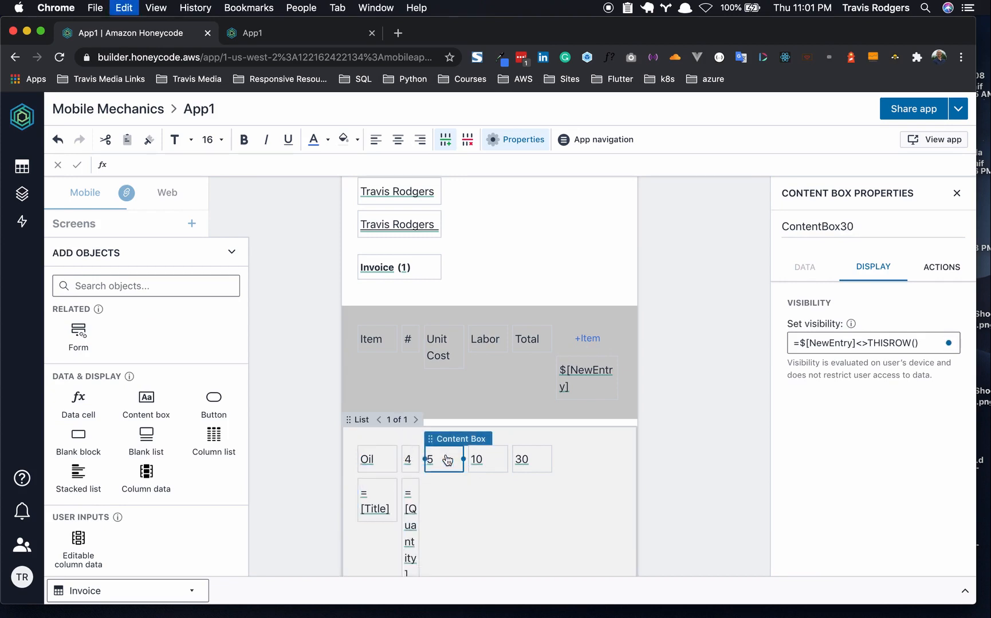
click(496, 464)
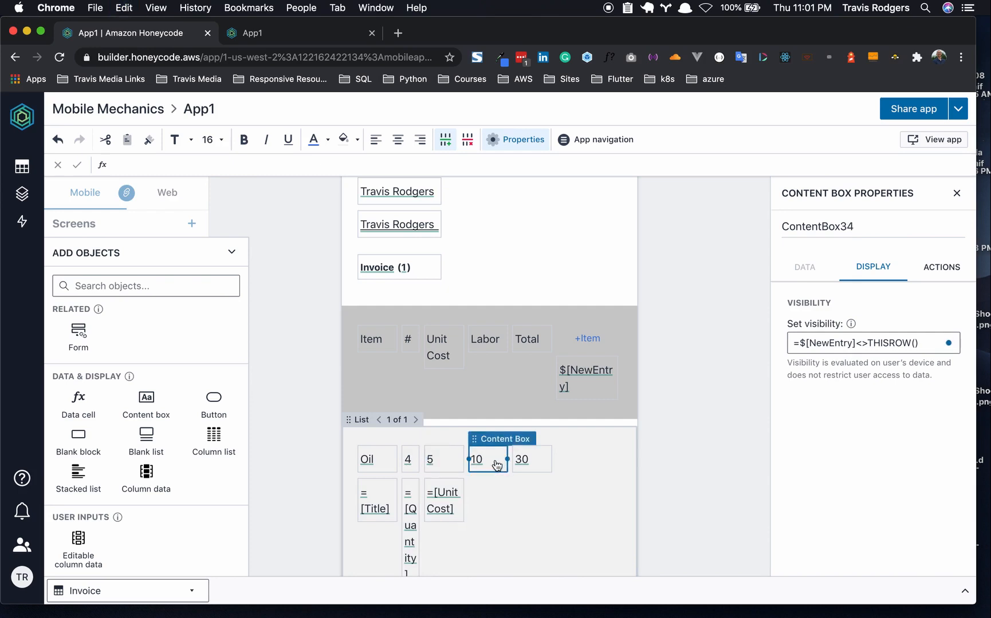
key(super+v)
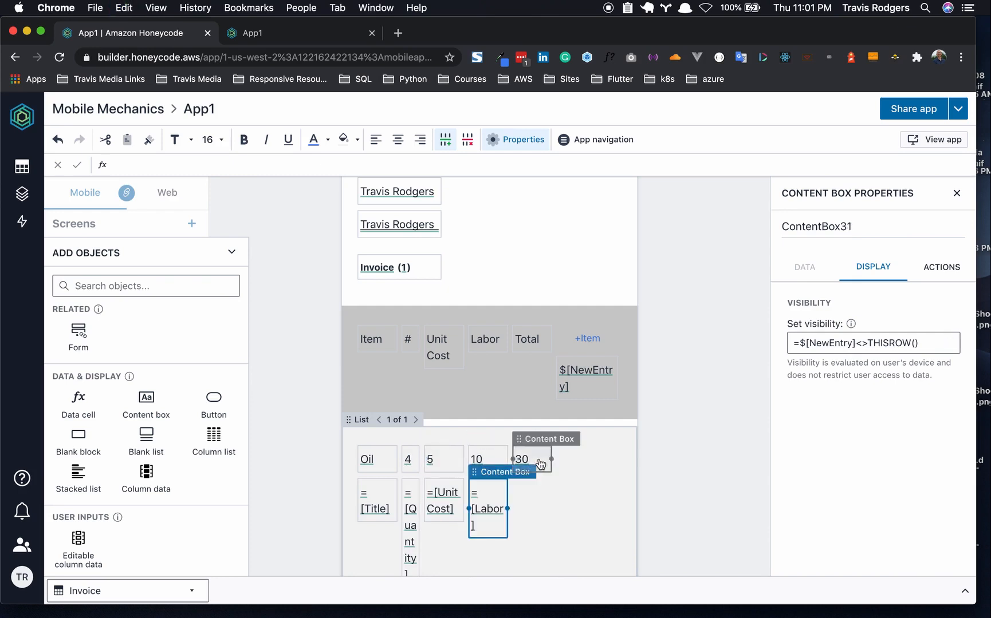
click(665, 437)
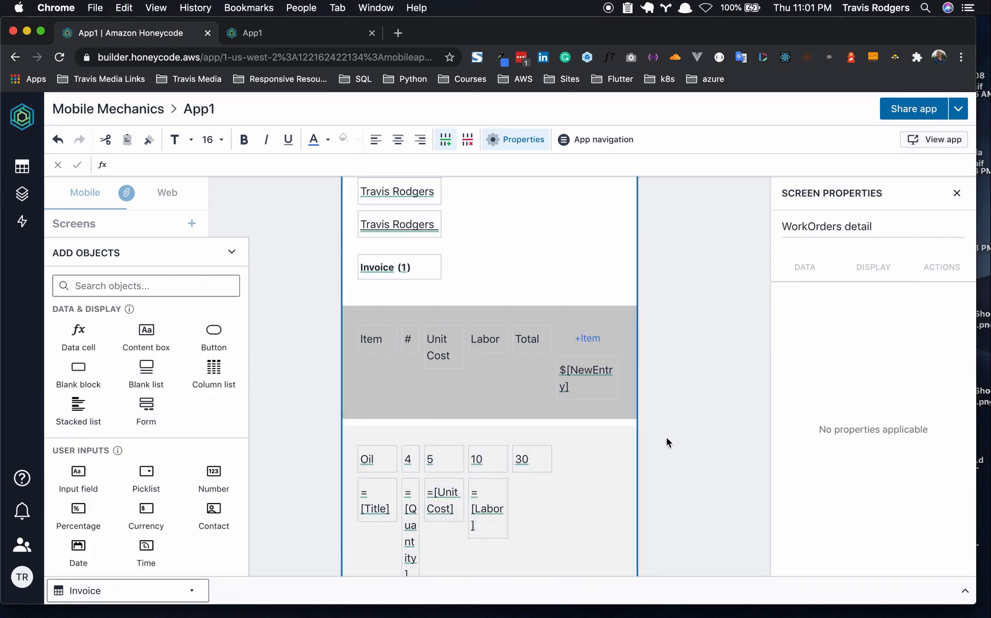
- Change the second-line Title and Quantity boxes' visibility to =$[NewEntry]=THISROW() and make them editable
click(387, 496)
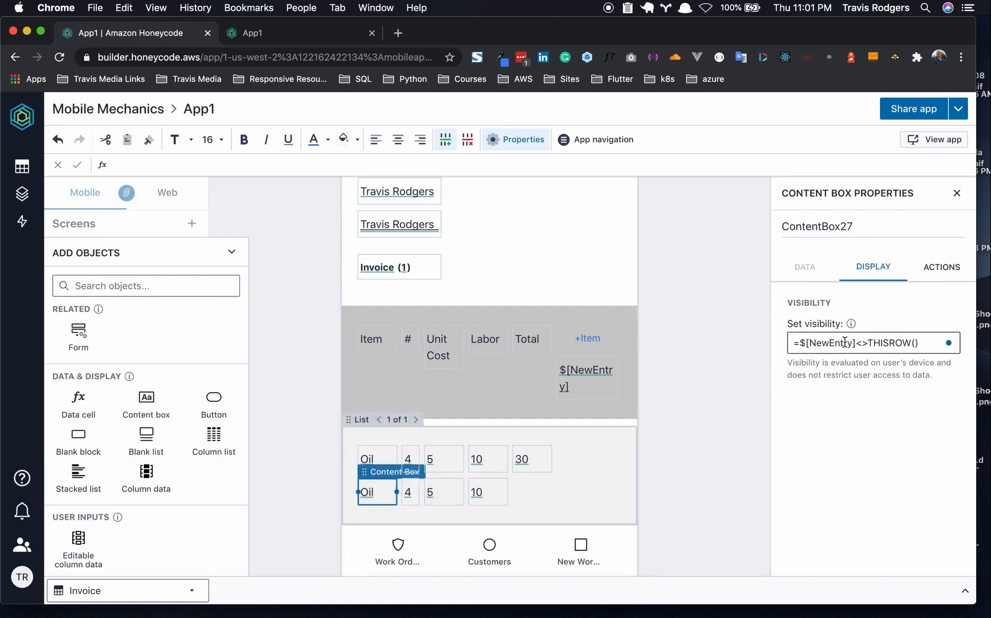
drag(855, 343, 865, 343)
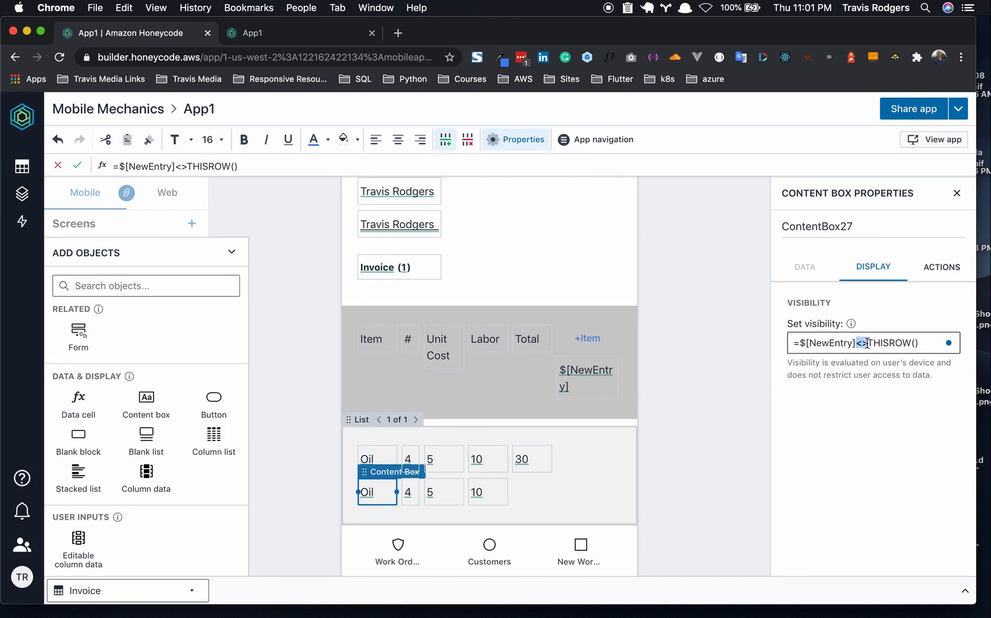
text(=)
key(Return)
click(370, 494)
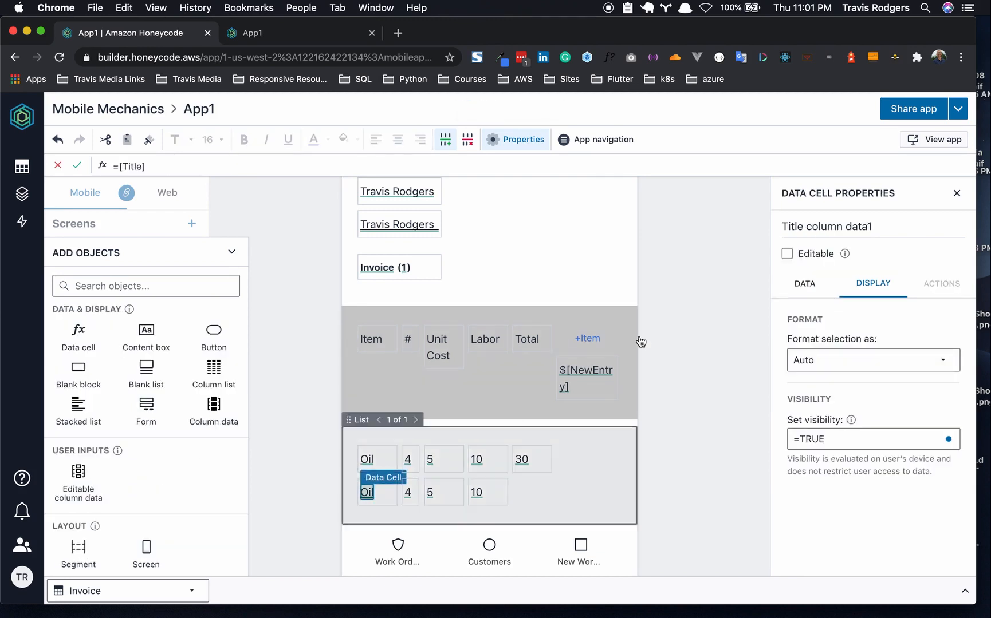
click(787, 254)
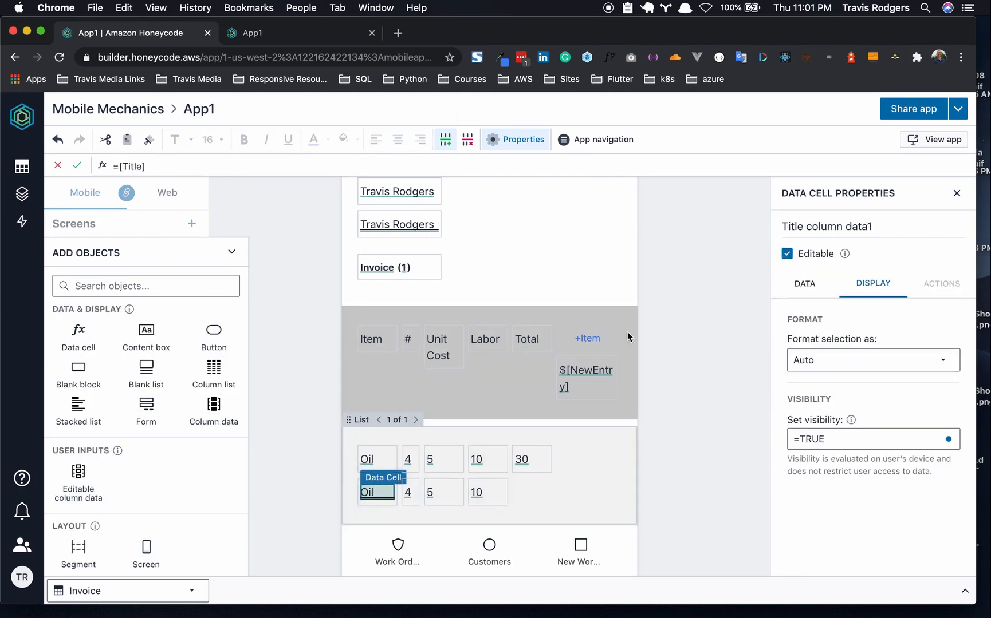
click(410, 493)
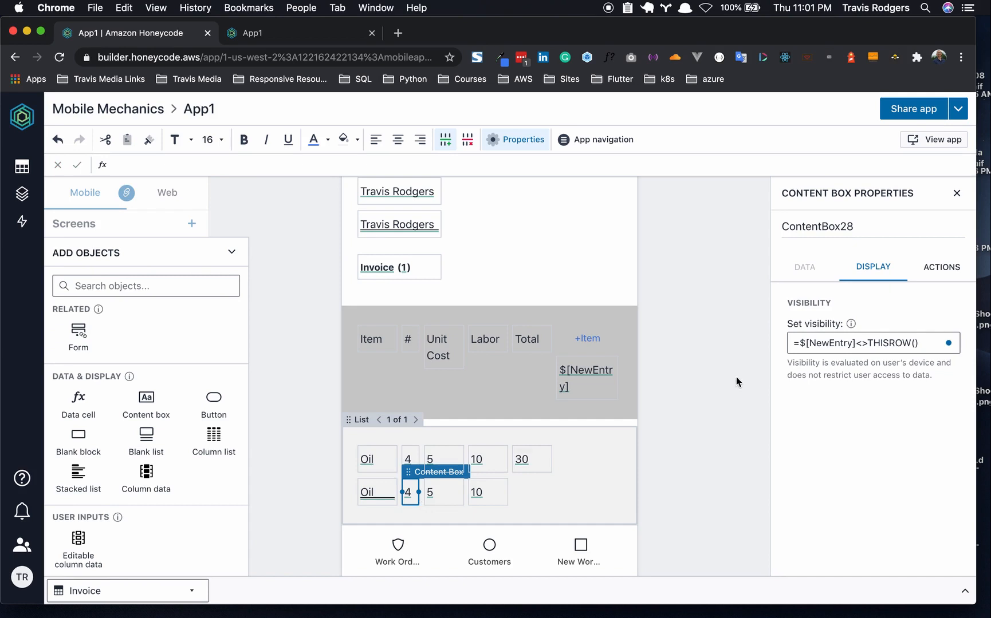
click(866, 344)
key(BackSpace)
key(BackSpace)
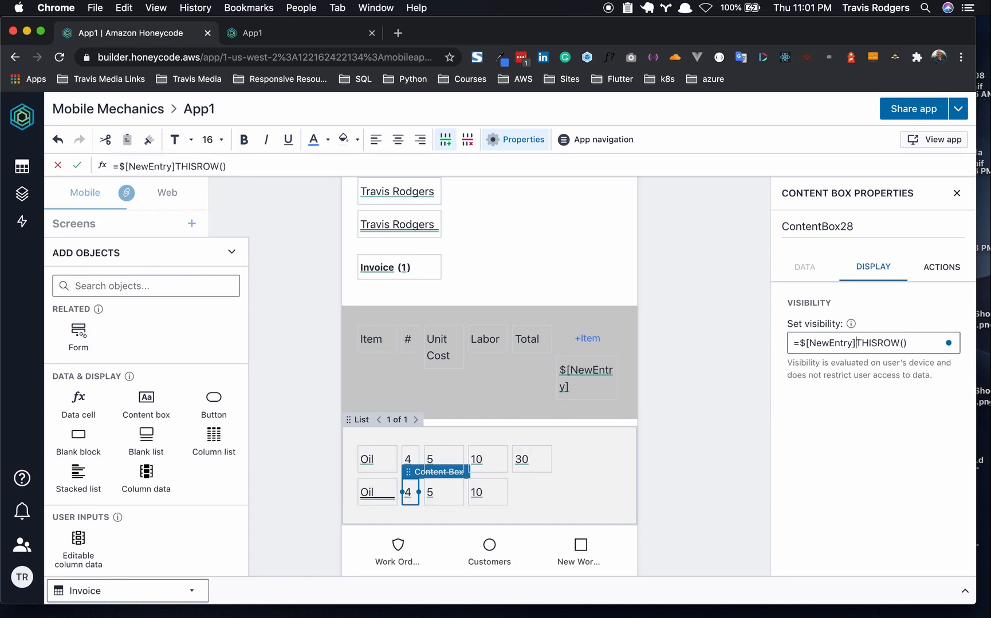
text(=)
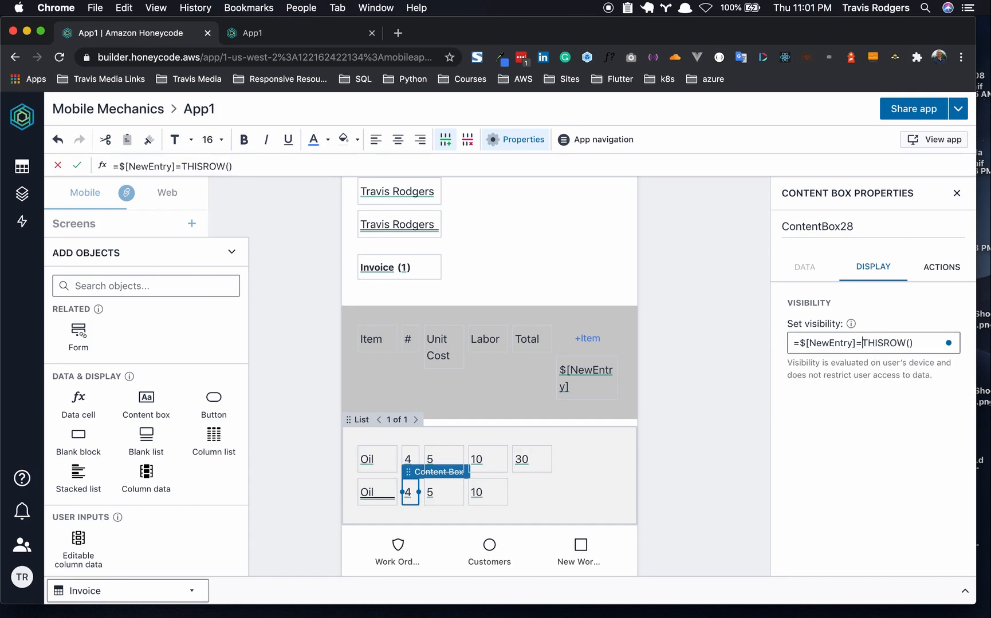
click(410, 496)
click(787, 253)
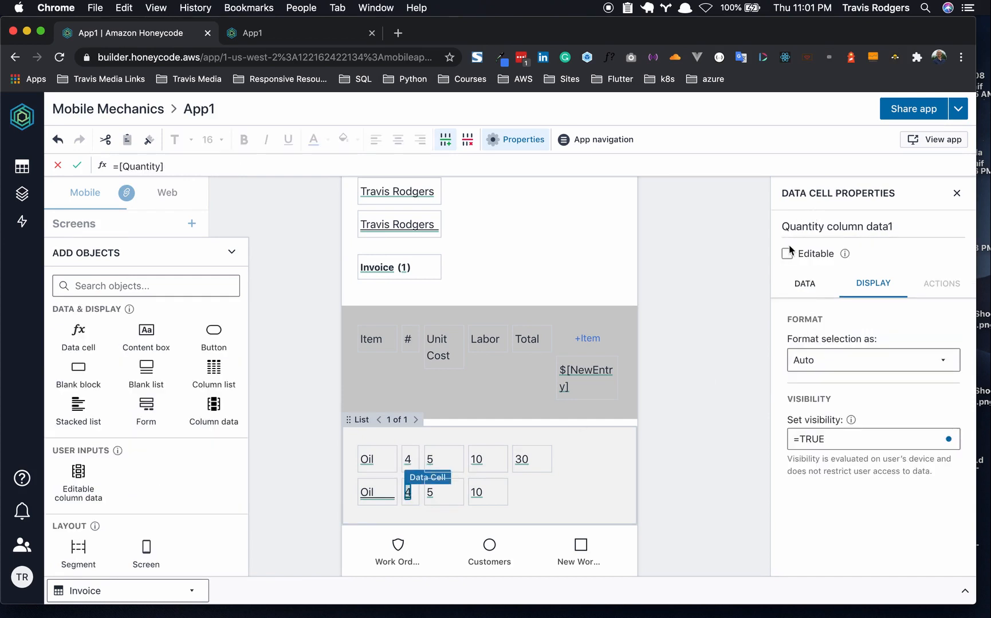
- Change the second-line Unit Cost and Labor boxes' visibility to =$[NewEntry]=THISROW(), making Unit Cost editable
click(446, 497)
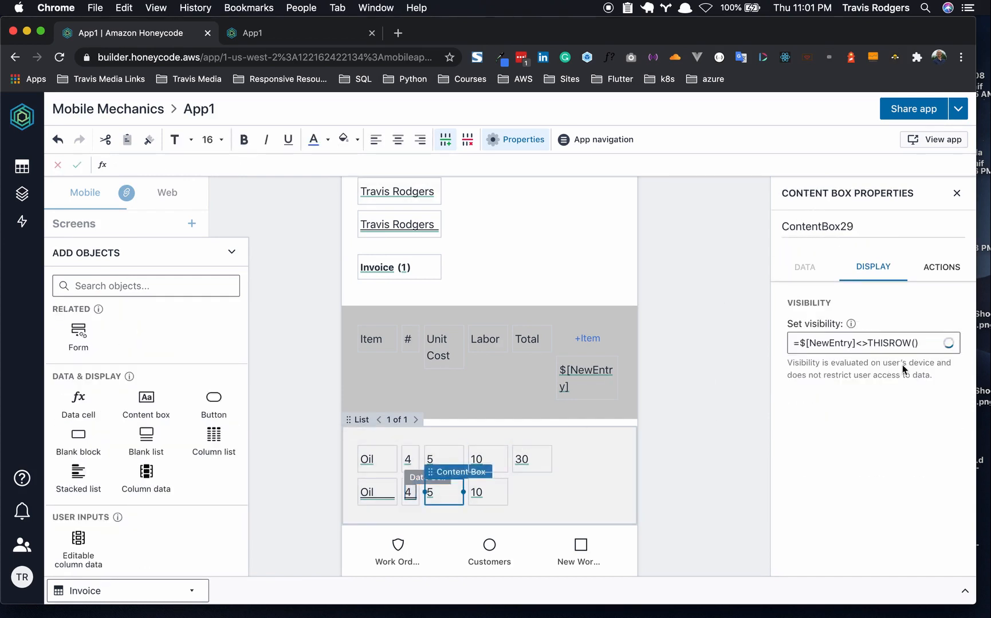
click(867, 348)
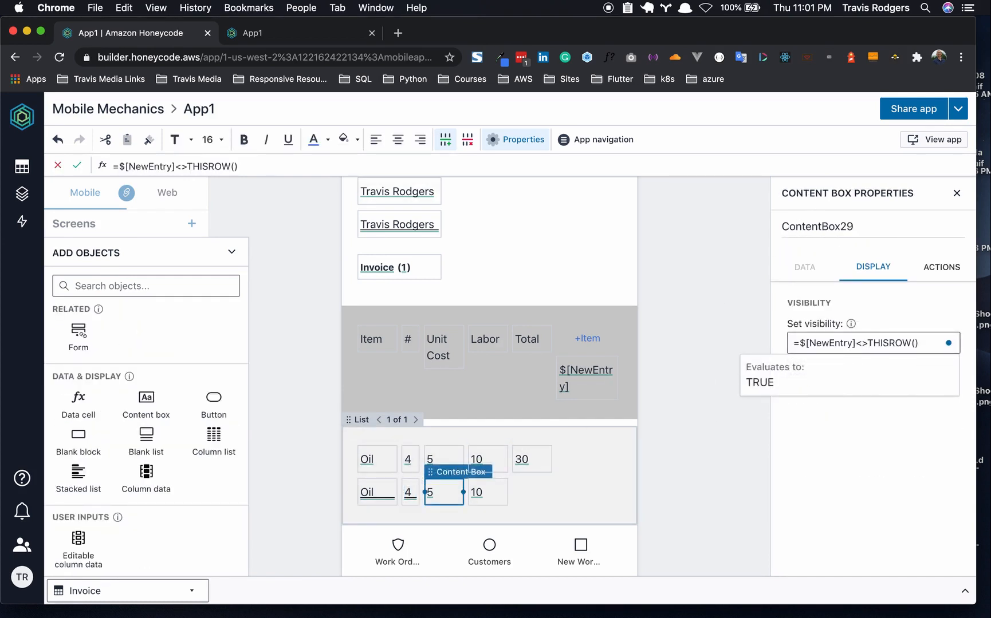
key(BackSpace)
key(BackSpace)
text(=)
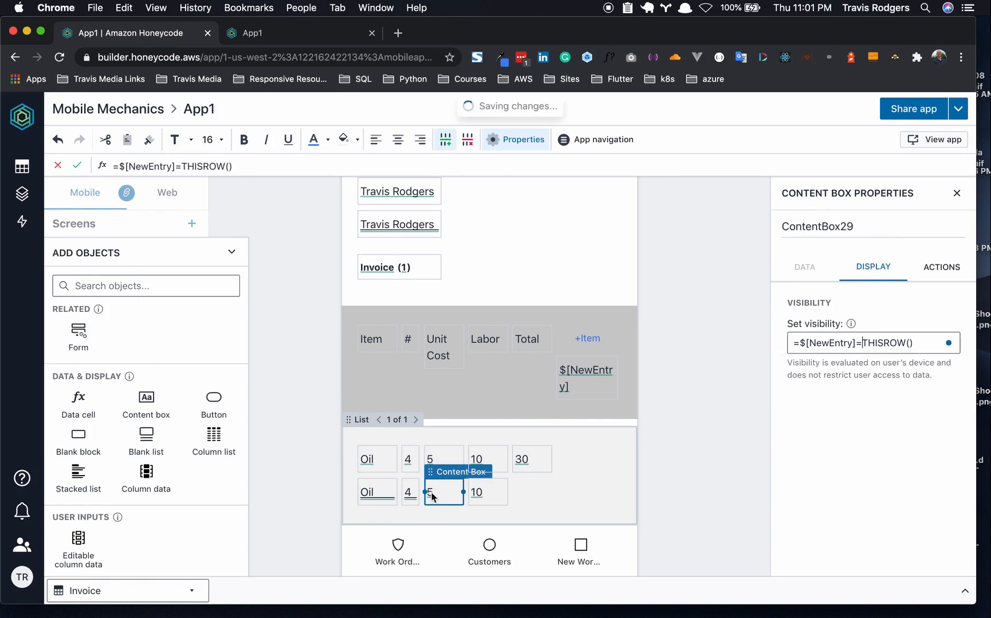
click(432, 497)
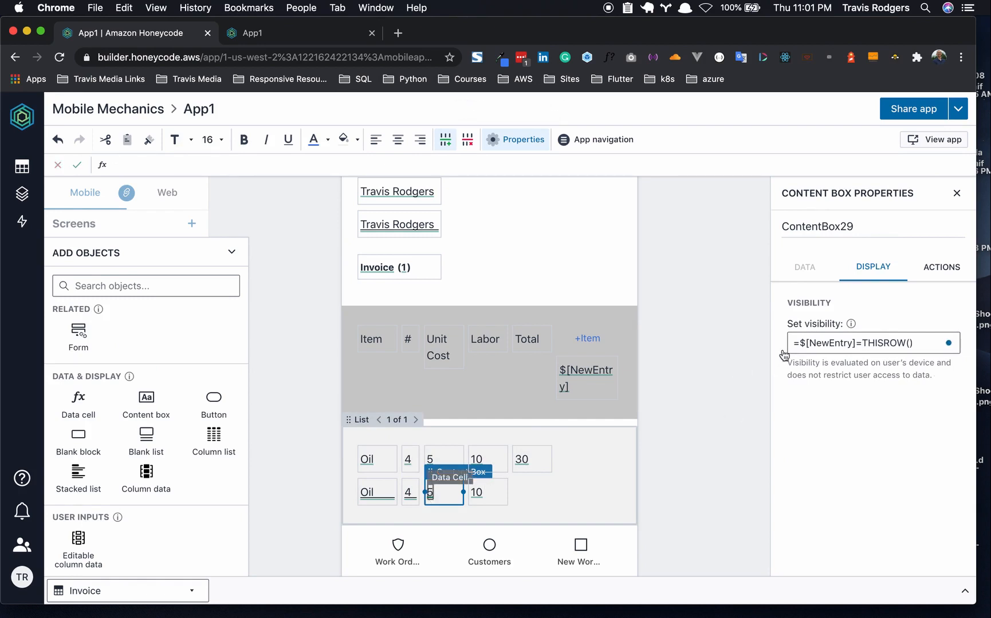
click(787, 254)
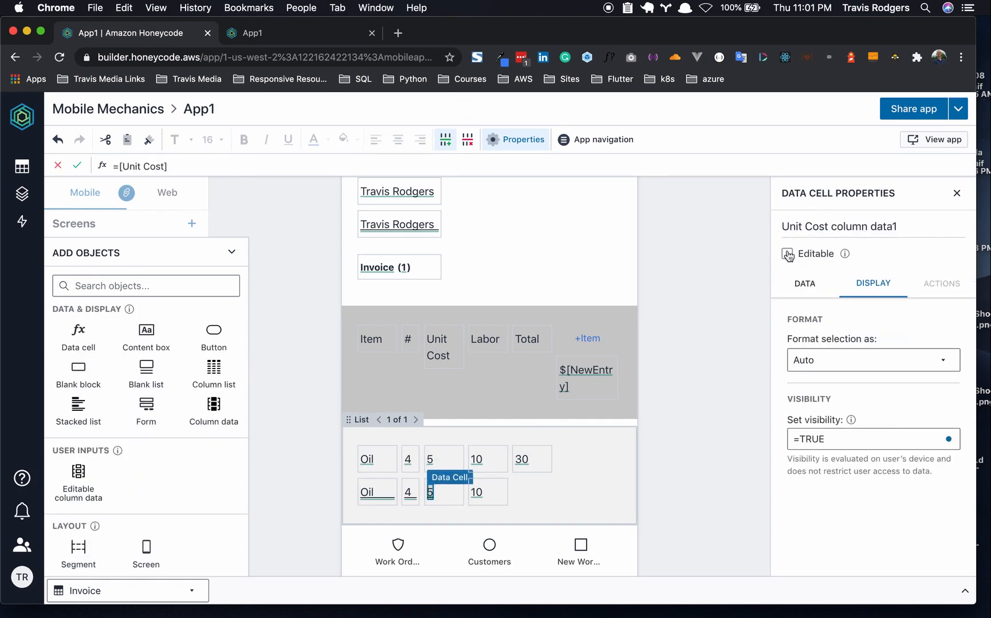
click(478, 493)
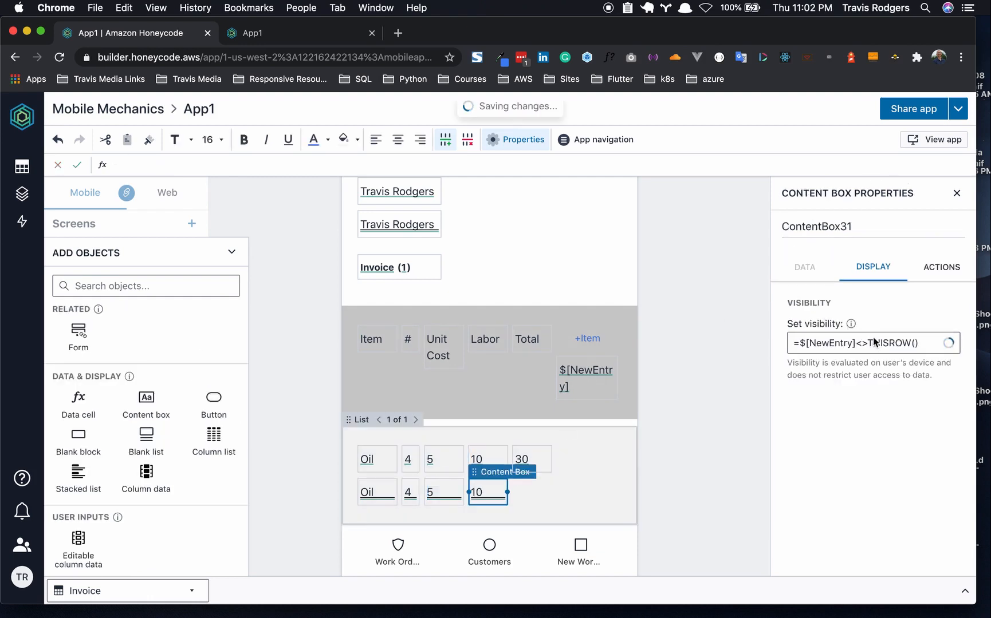
click(868, 343)
key(BackSpace)
key(BackSpace)
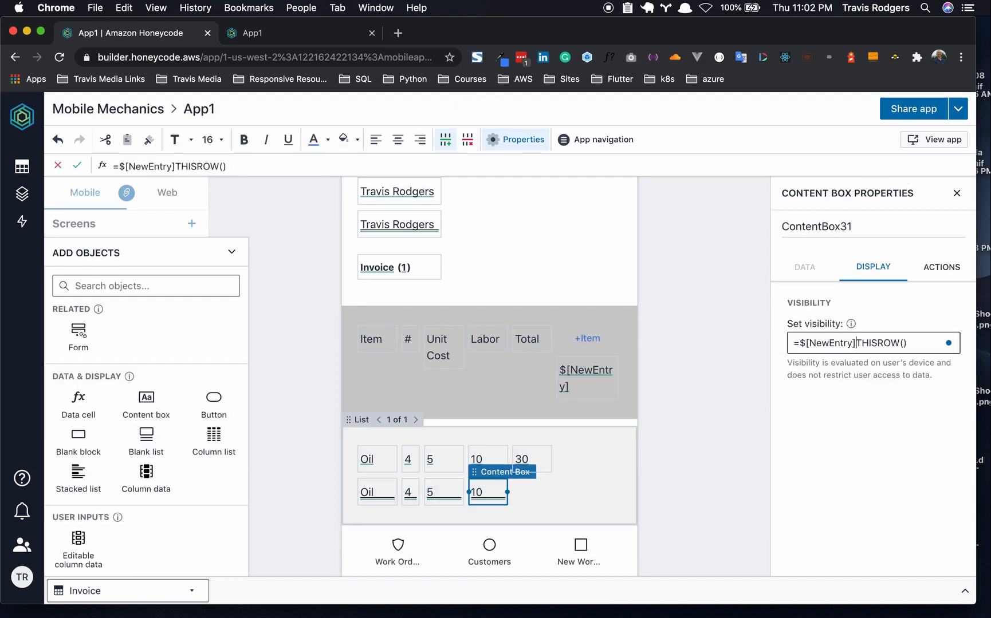
text(=)
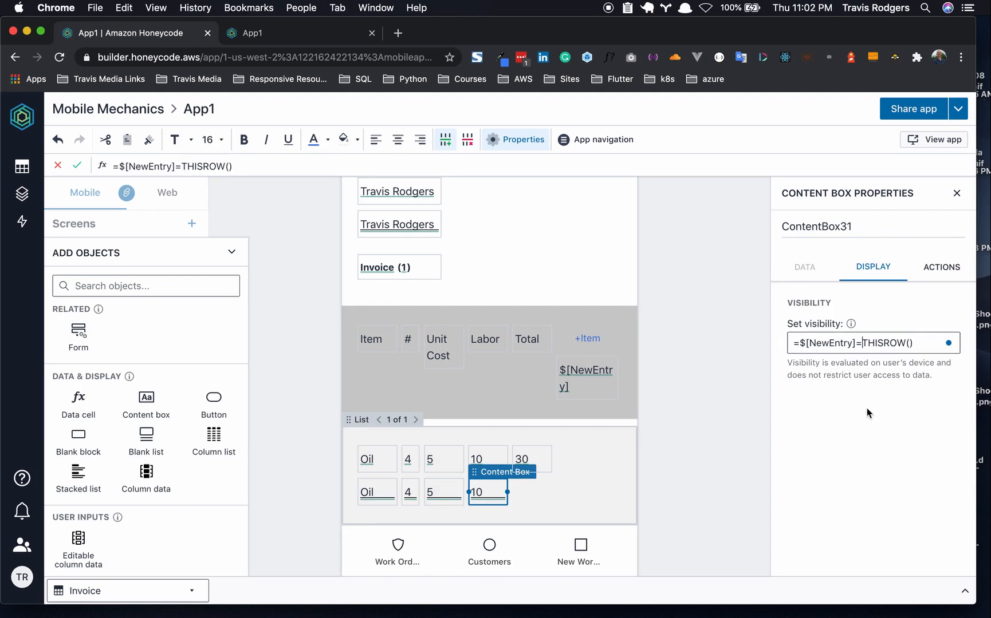
click(869, 414)
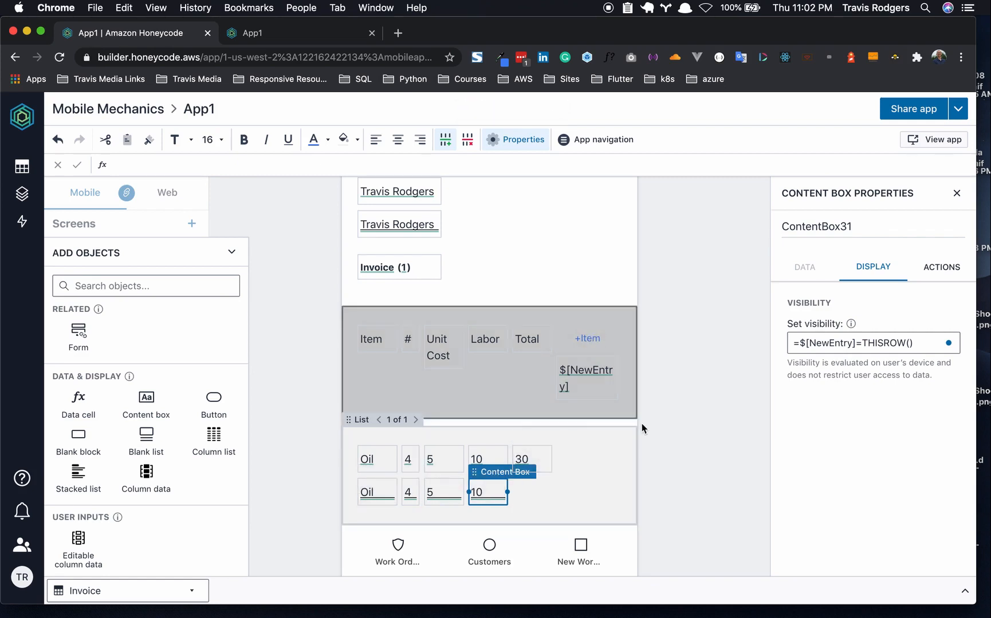
click(681, 415)
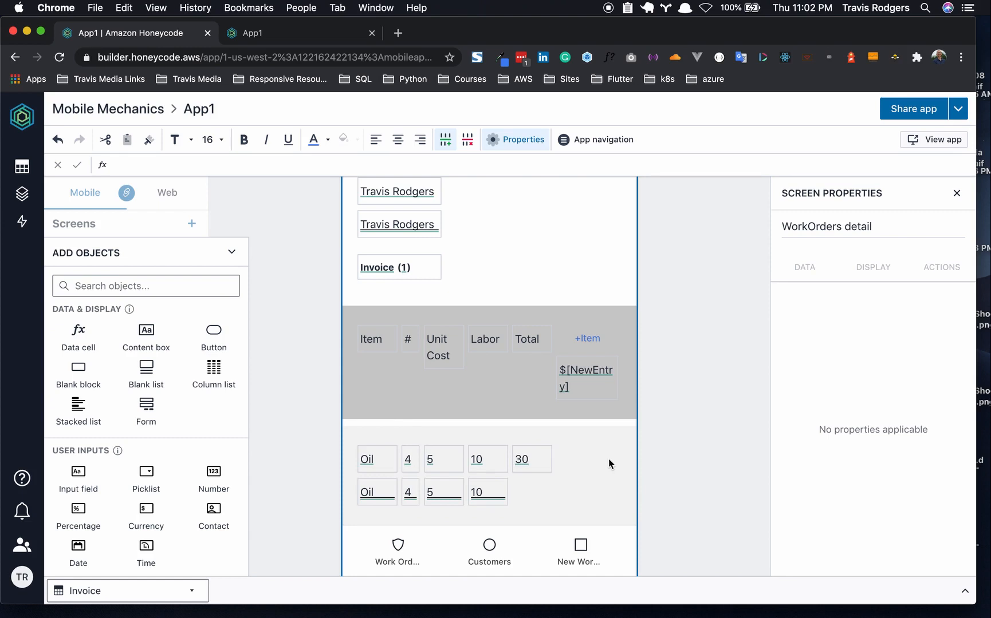
- Add a button labelled 'x' to the list row with red text and no fill, narrowed to the row's end
click(579, 457)
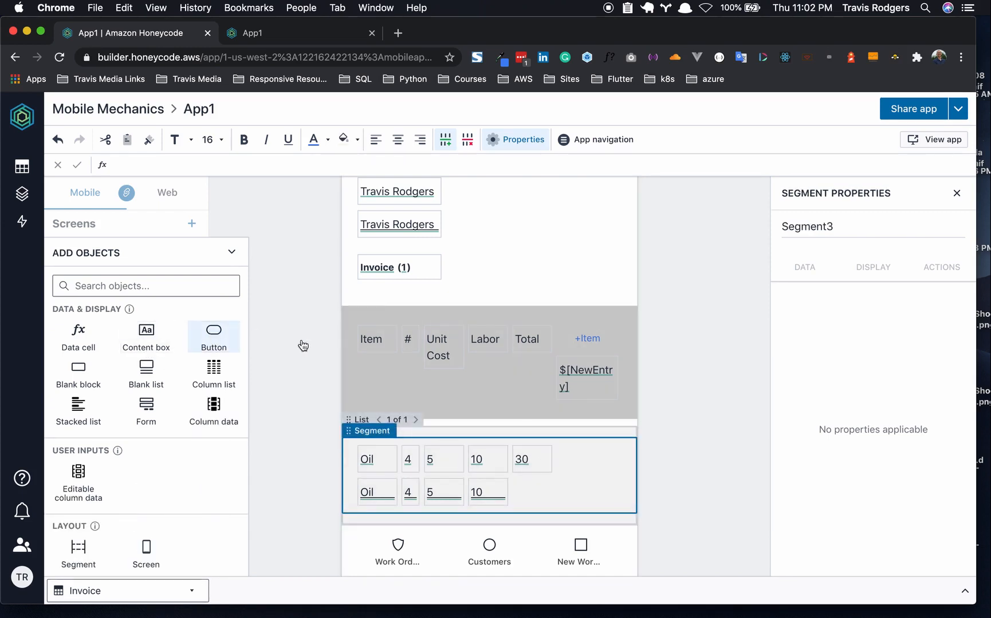
drag(252, 335, 584, 458)
double_click(585, 460)
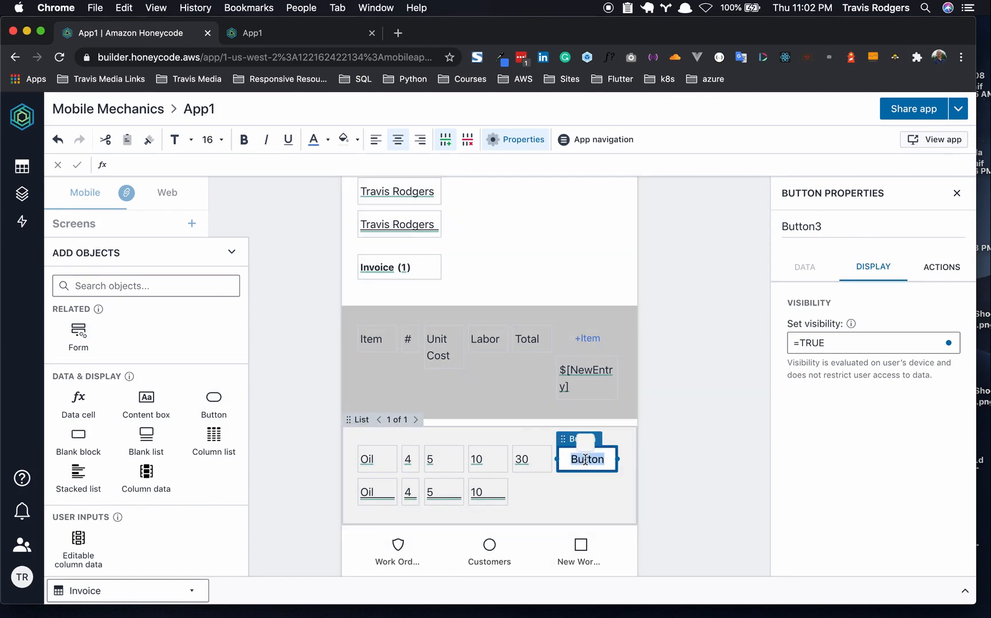
text(x)
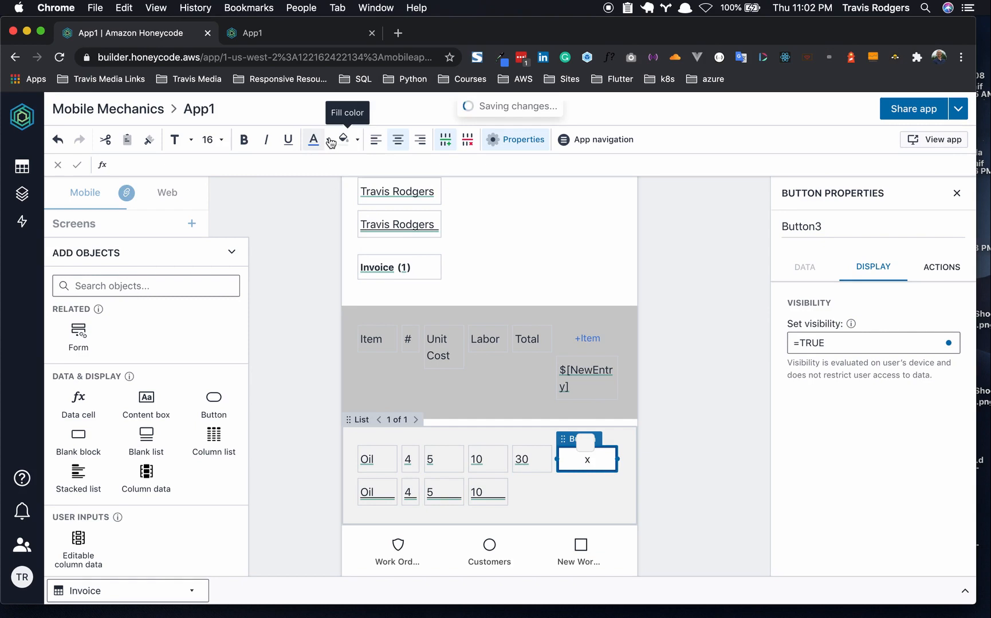
click(329, 141)
click(327, 183)
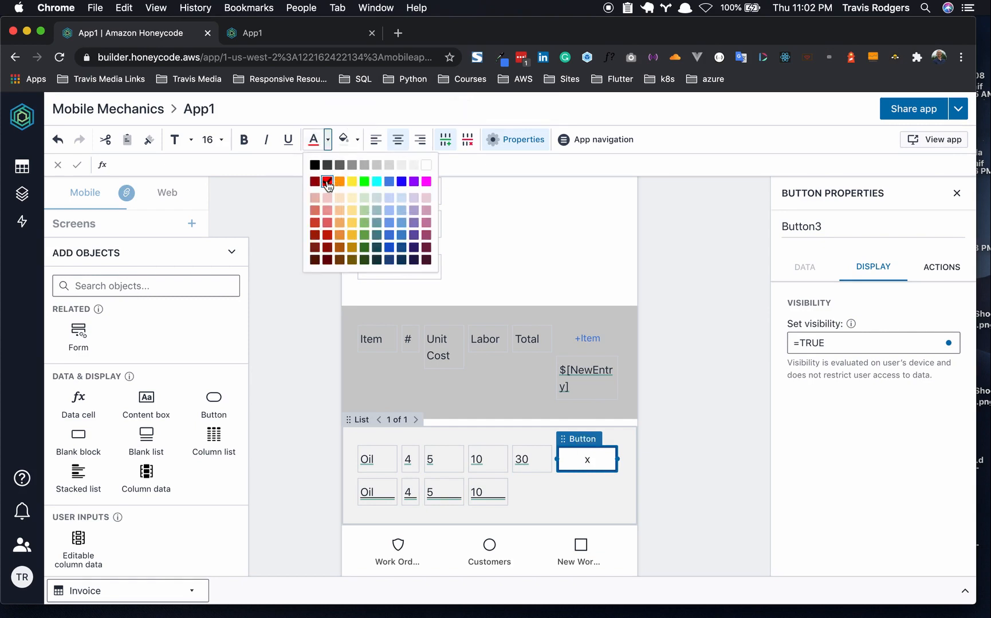
click(358, 140)
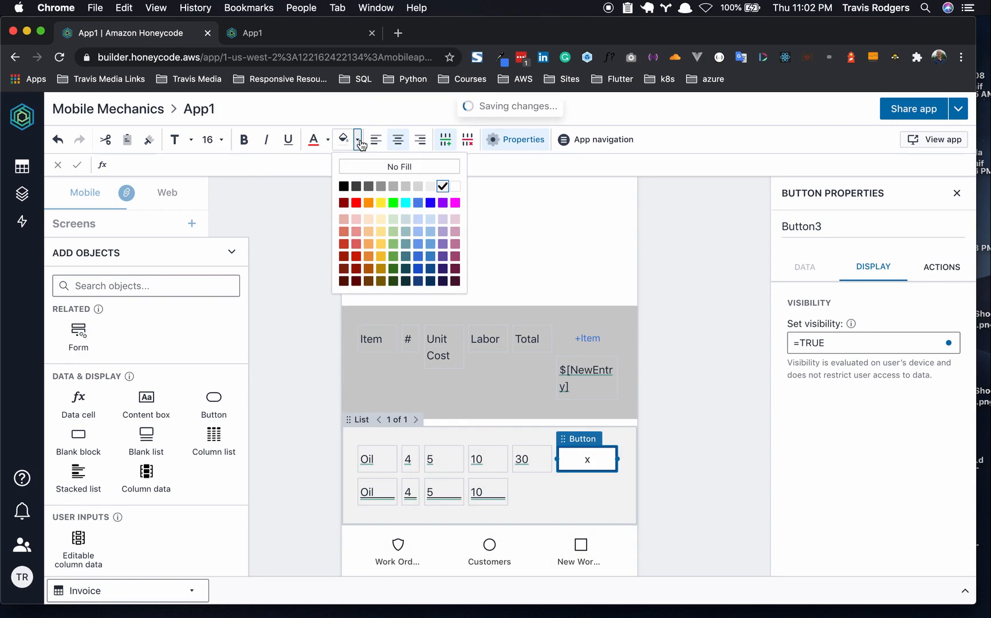
click(396, 166)
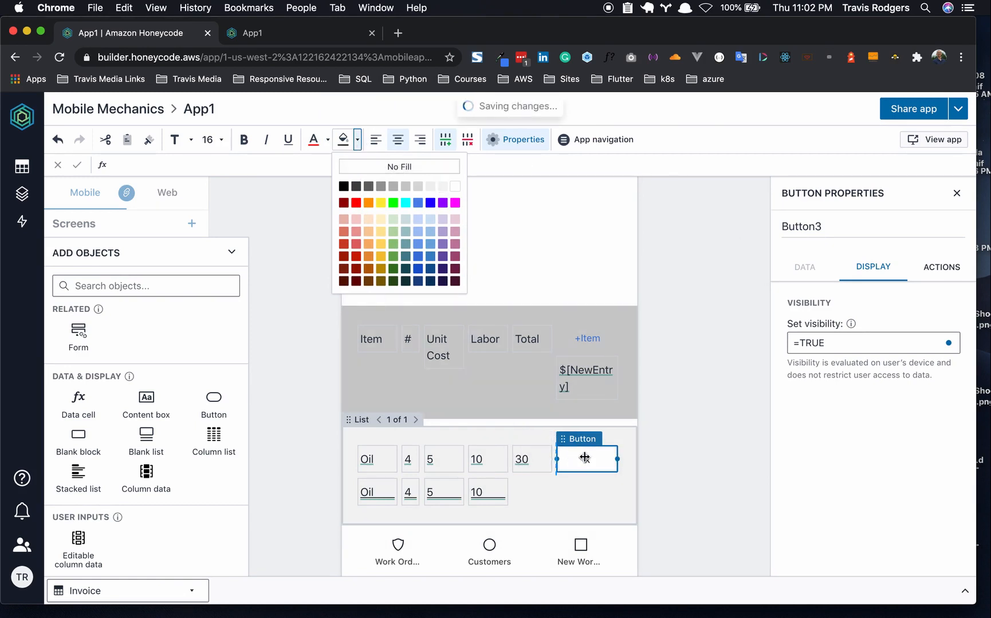
drag(583, 456, 613, 458)
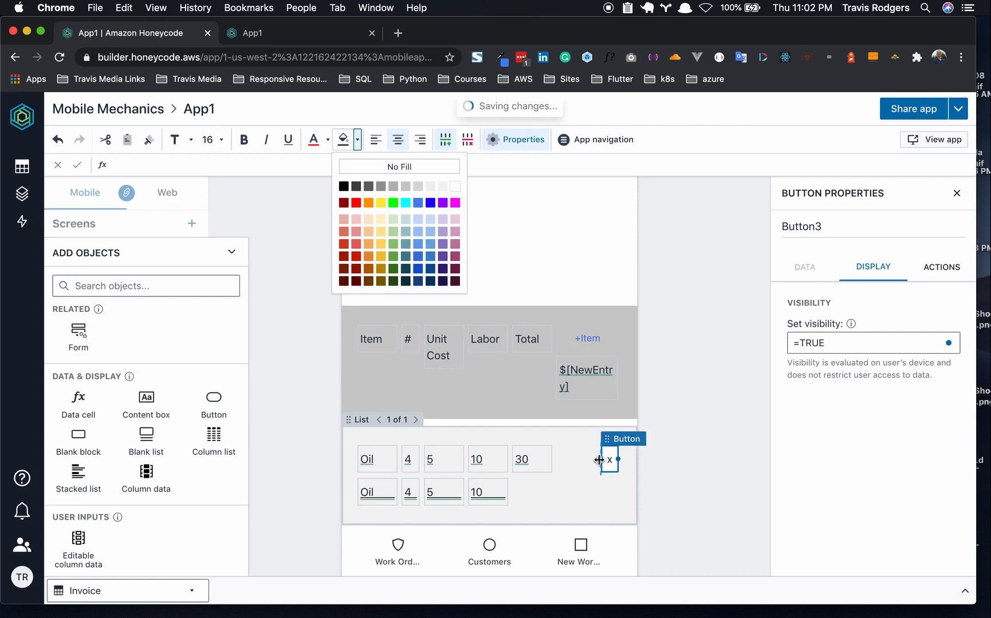
- Give the red x button an automation with a Delete a row step on the context row
click(694, 443)
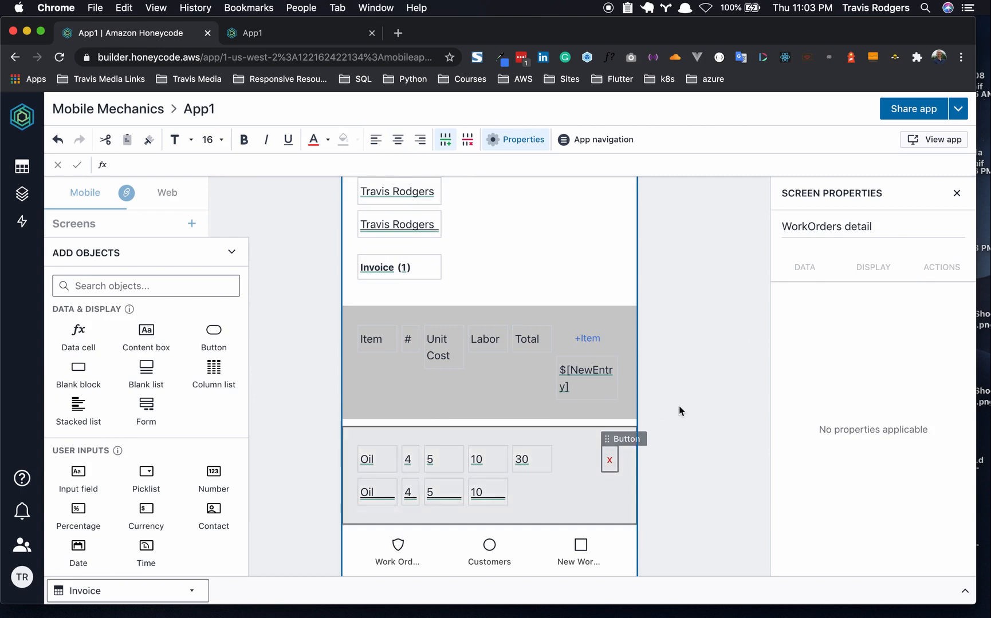
click(609, 461)
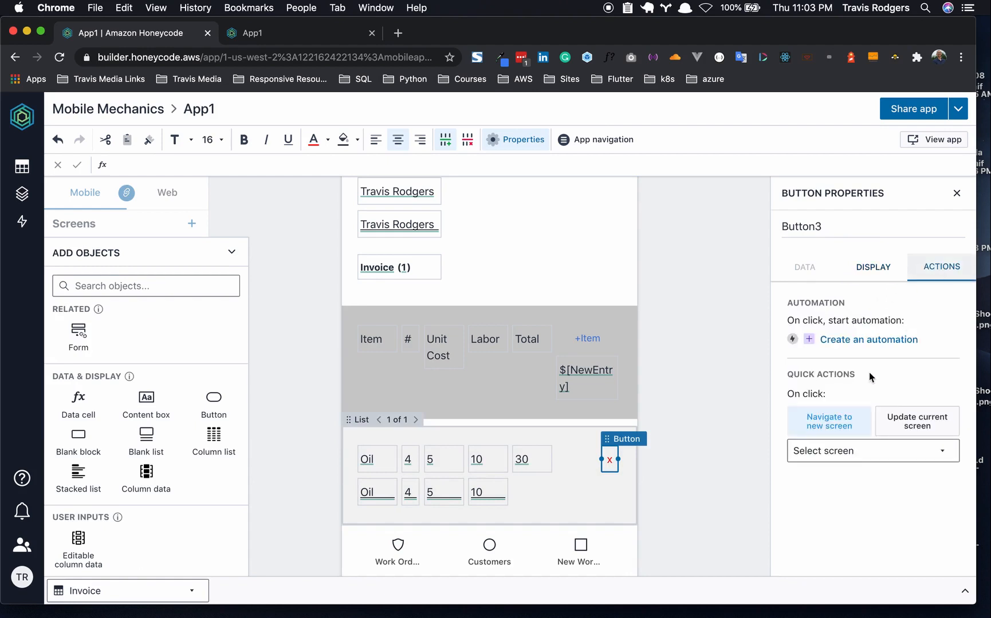
click(848, 340)
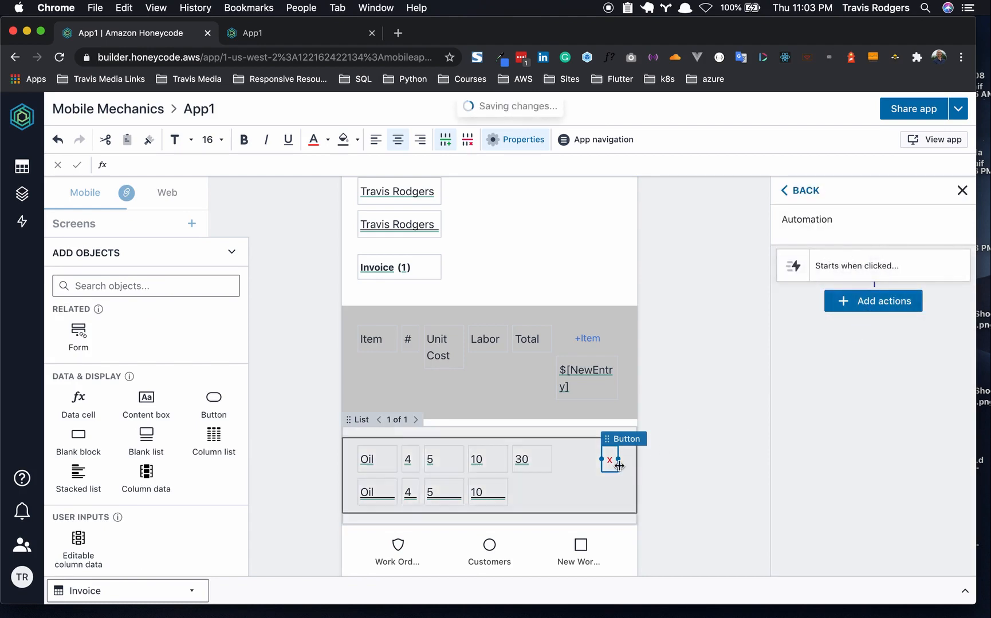
click(883, 302)
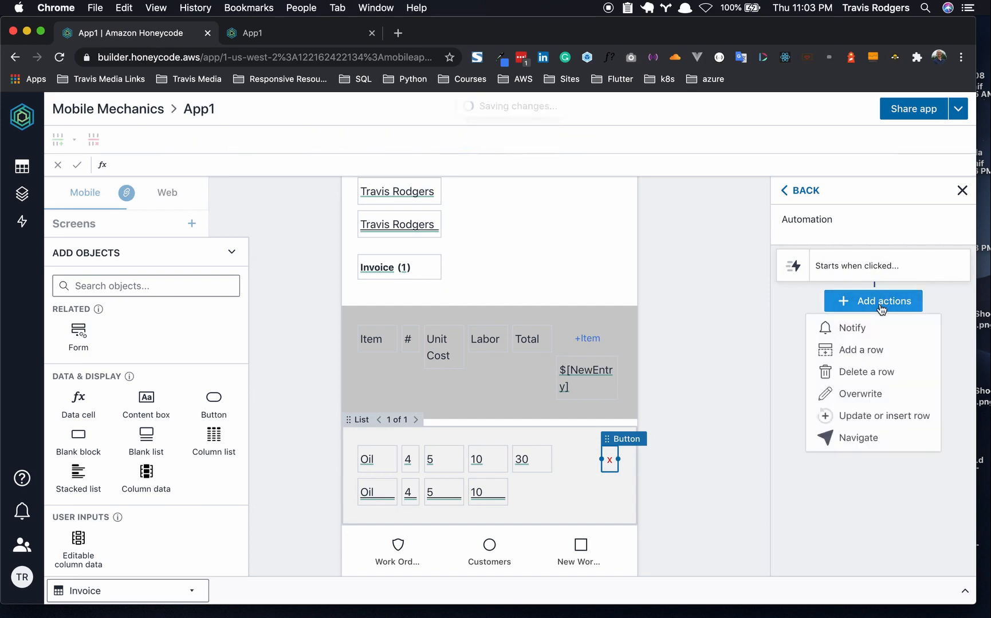
click(882, 310)
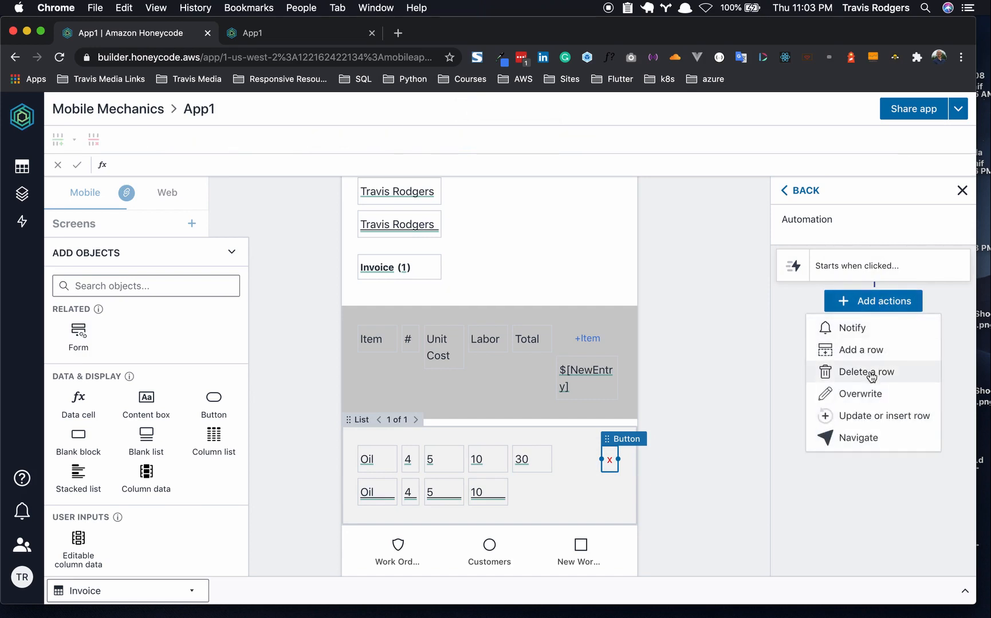
click(880, 373)
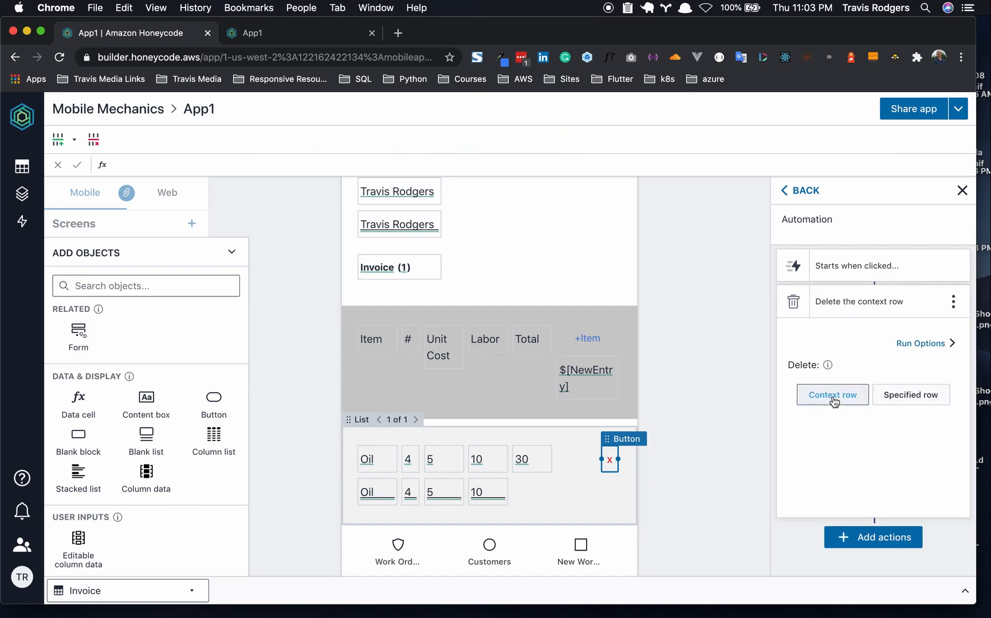
mouse_move(827, 370)
click(706, 452)
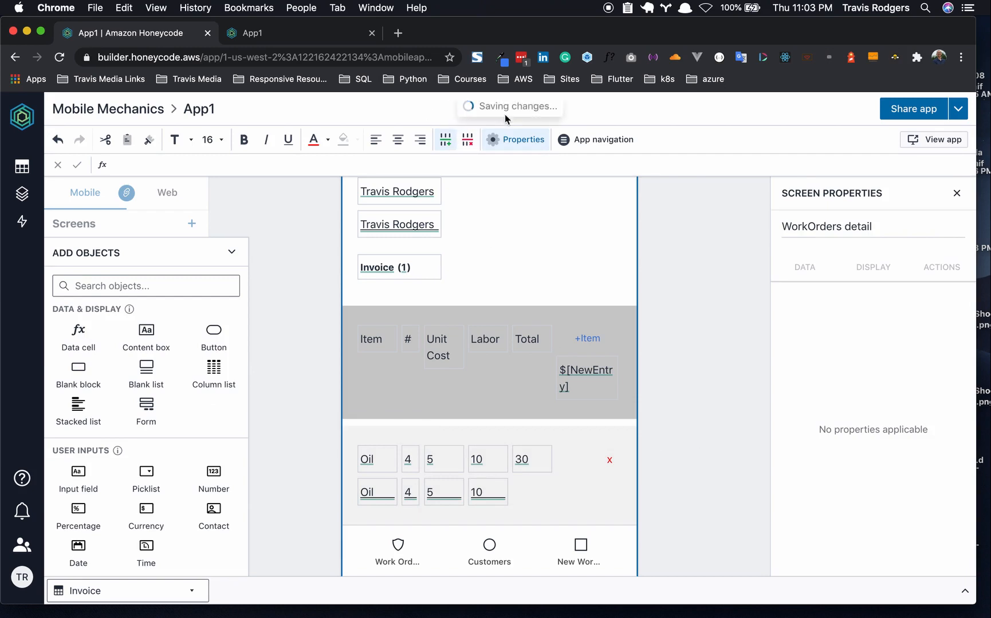
- Switch to the running app and add a new invoice item row
click(317, 33)
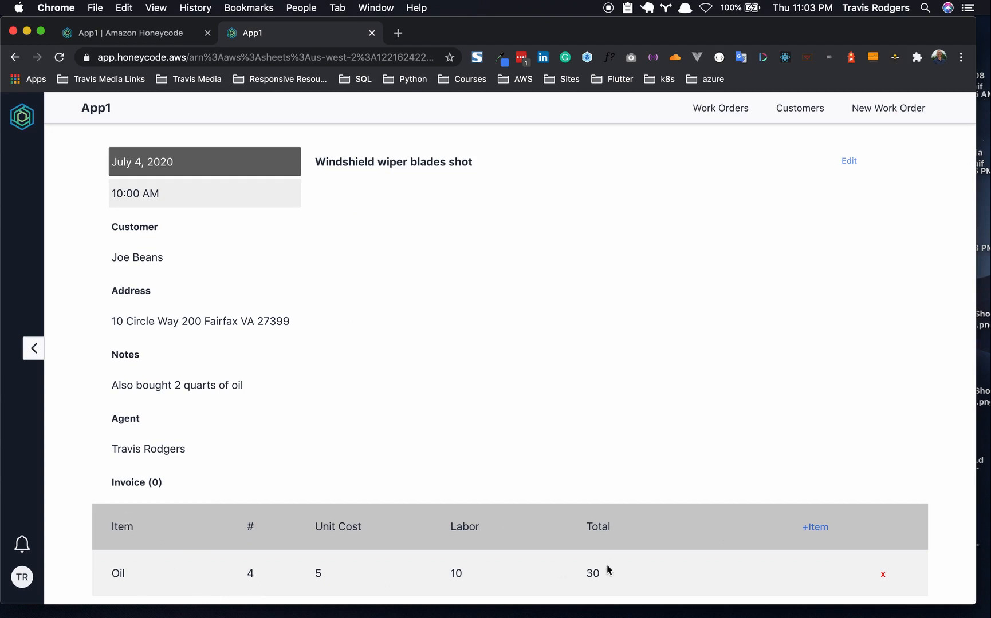
click(816, 528)
scroll(815, 531, down, 2)
mouse_move(172, 585)
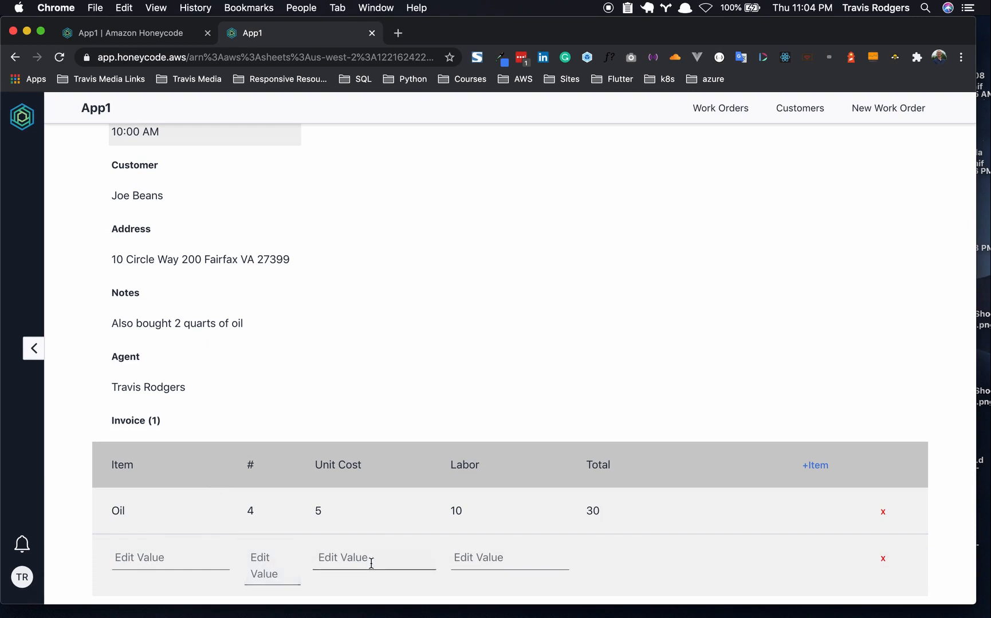
- Fill the new line as Wipers with quantity 3, unit cost 7 and labor 10
click(177, 551)
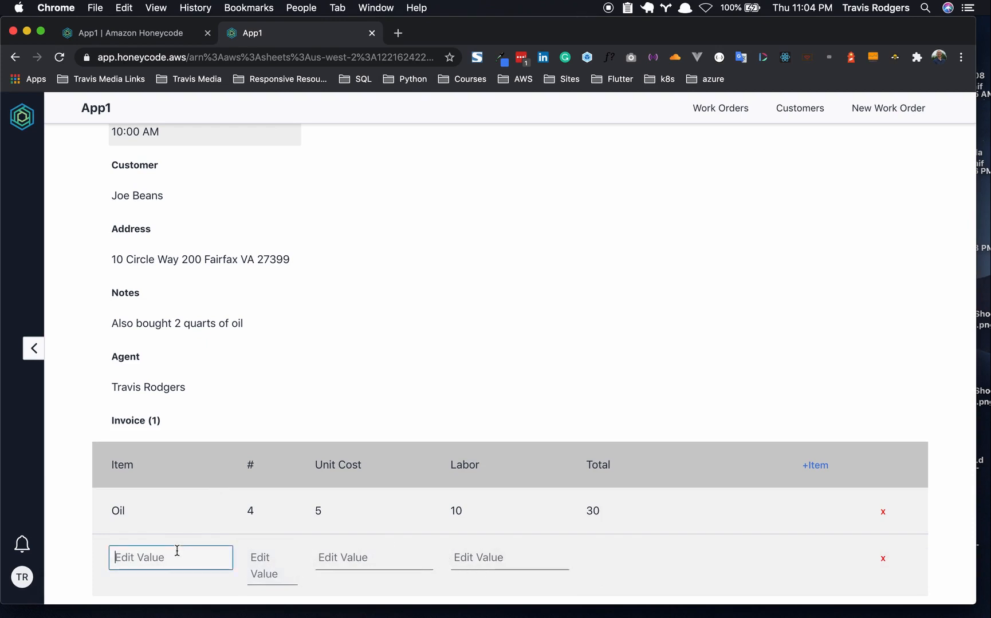
text(Wipers)
click(264, 563)
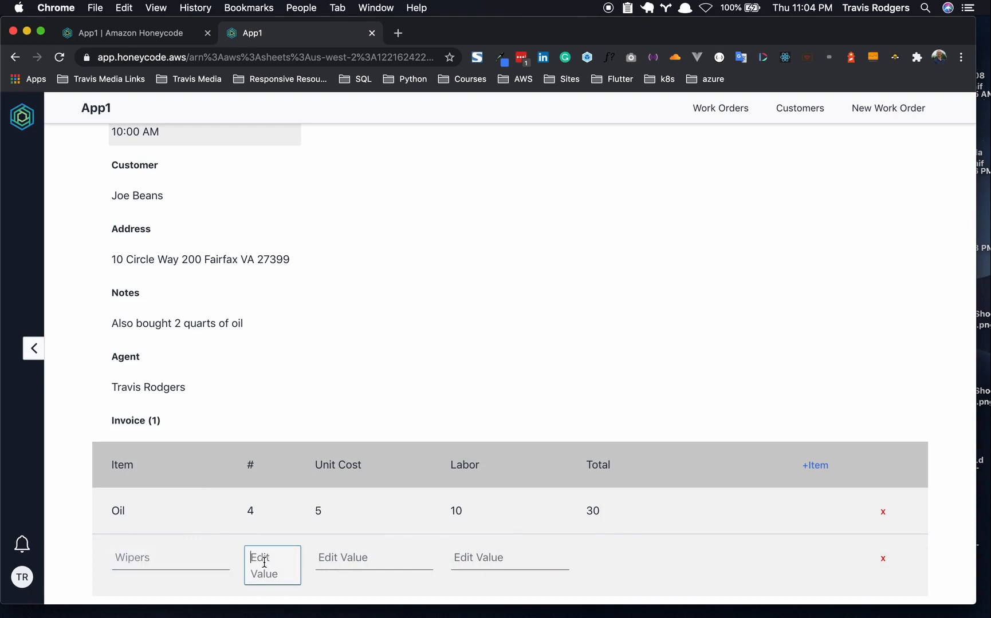
text(3)
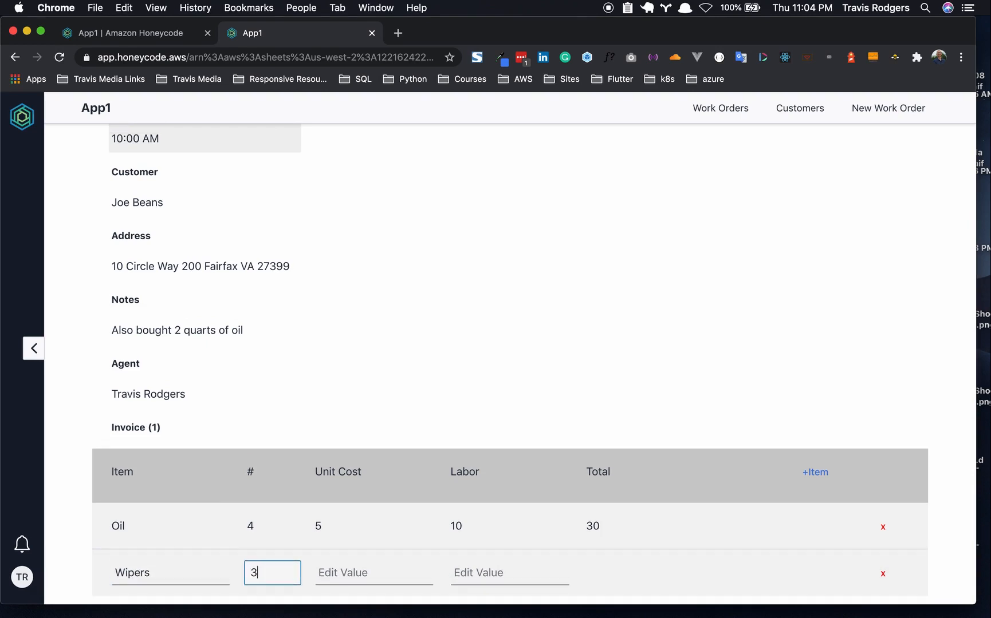
click(343, 576)
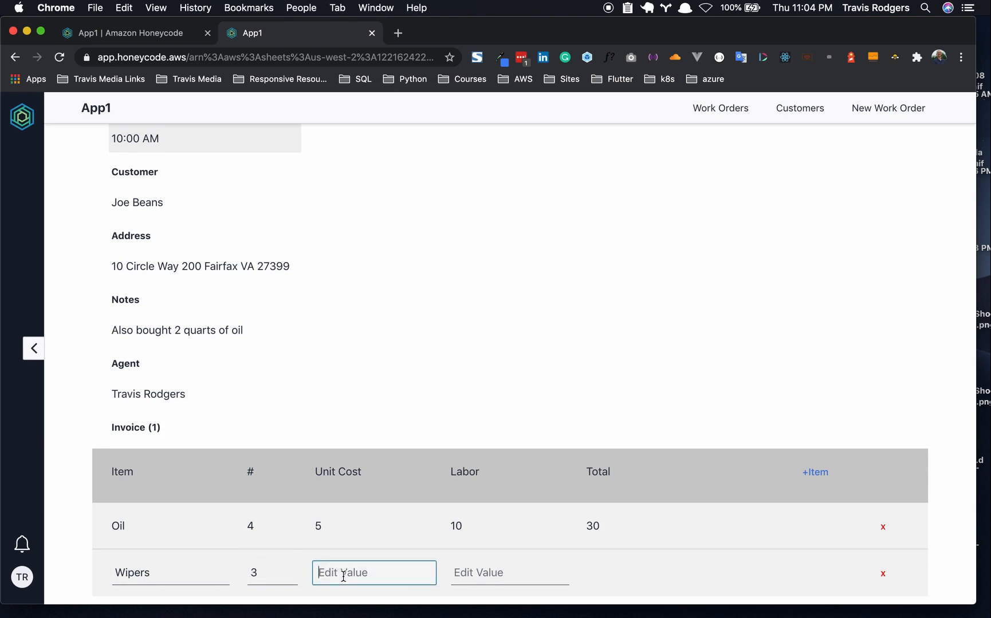
text(7)
click(478, 569)
text(10)
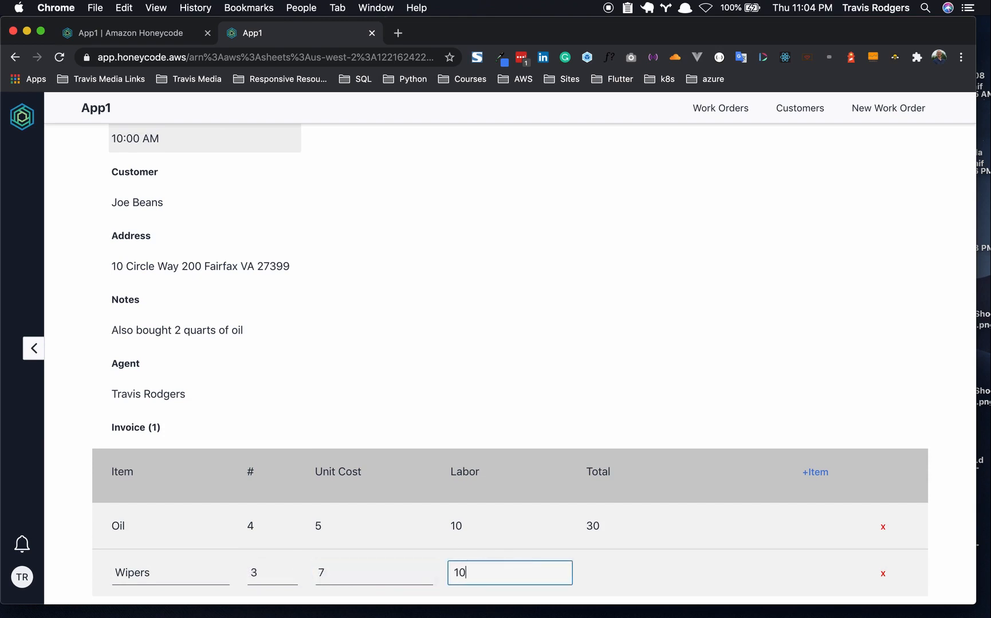
click(720, 566)
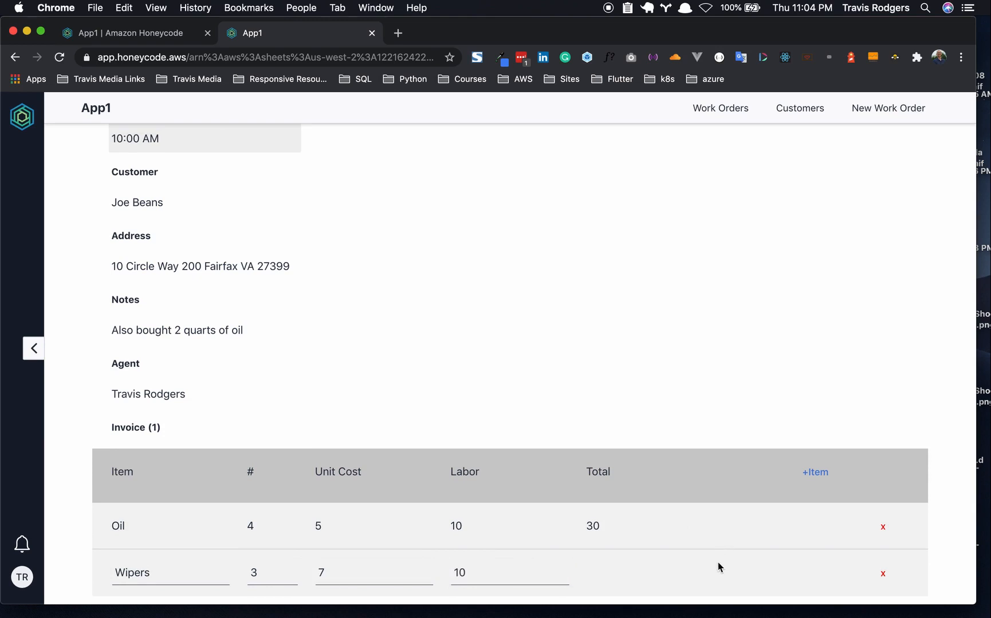
click(821, 478)
- Delete the empty and Wipers lines with the red x, then return to the builder
scroll(708, 382, down, 2)
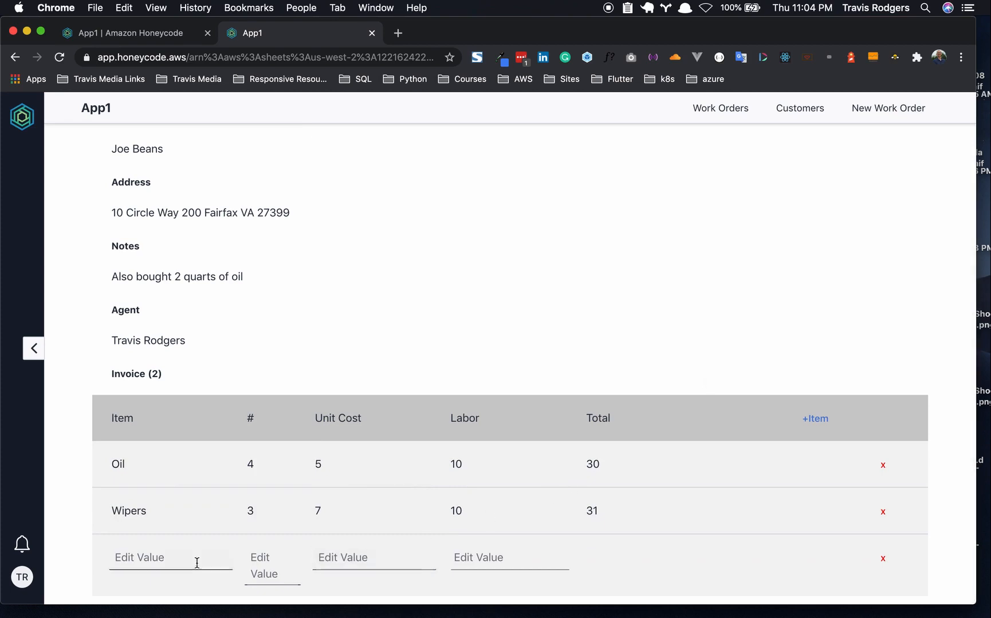
click(883, 559)
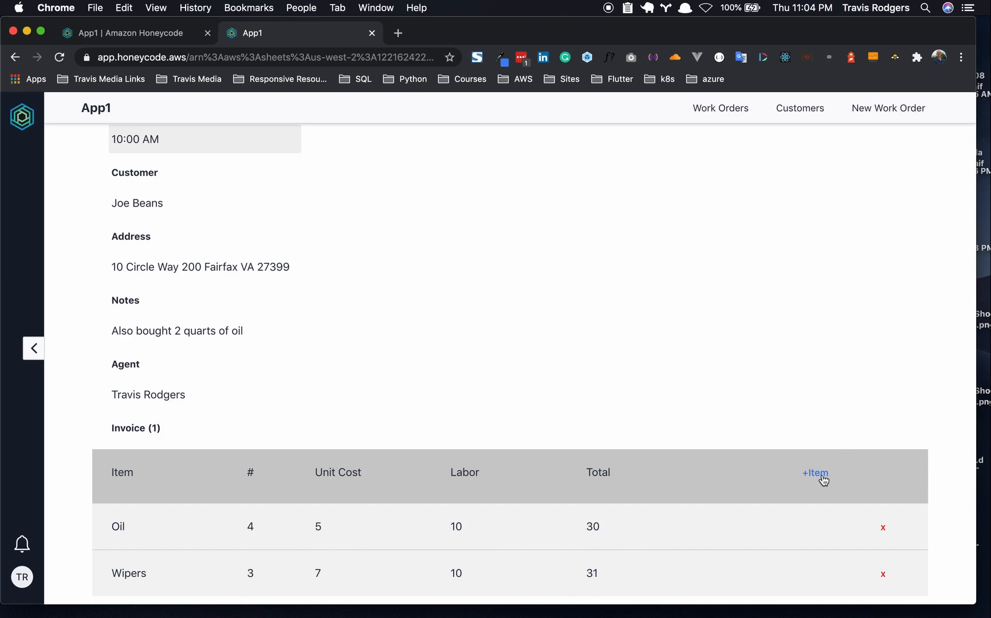
click(883, 576)
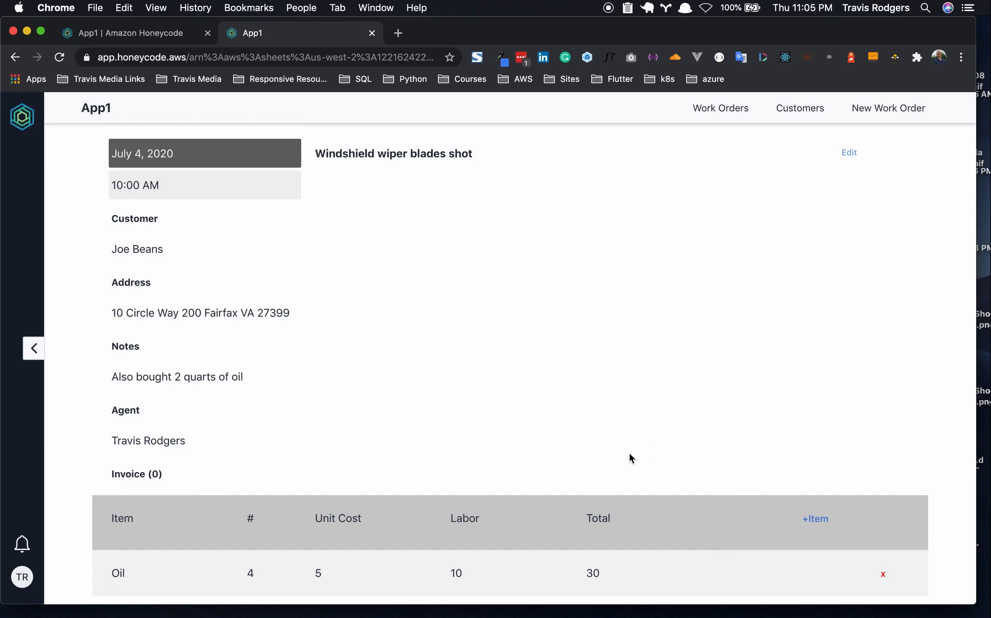
click(108, 35)
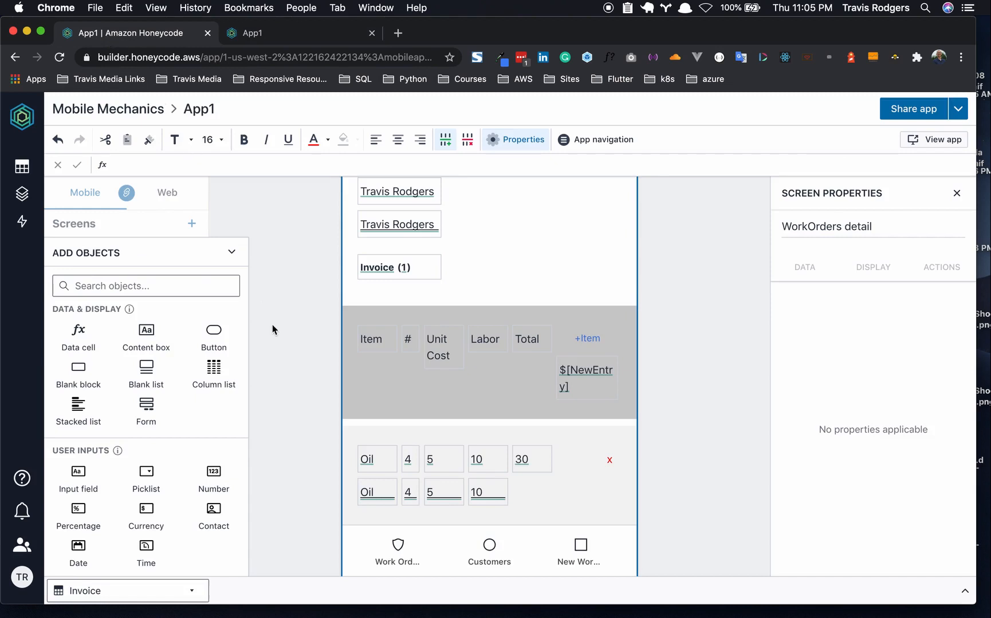
- Add a Blank block below the invoice list and delete its content box
scroll(347, 460, down, 2)
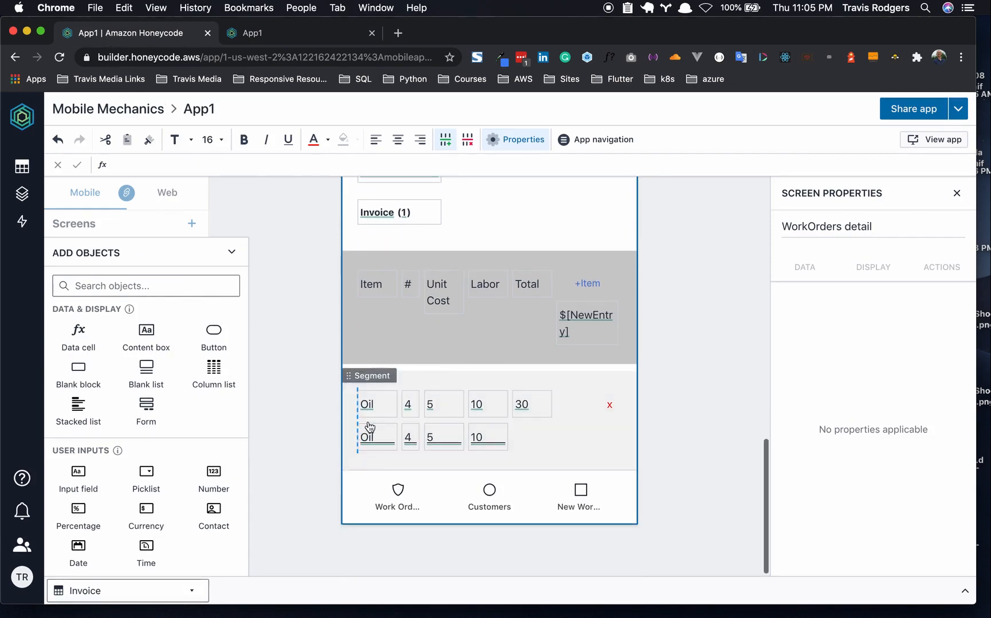
click(90, 368)
click(425, 518)
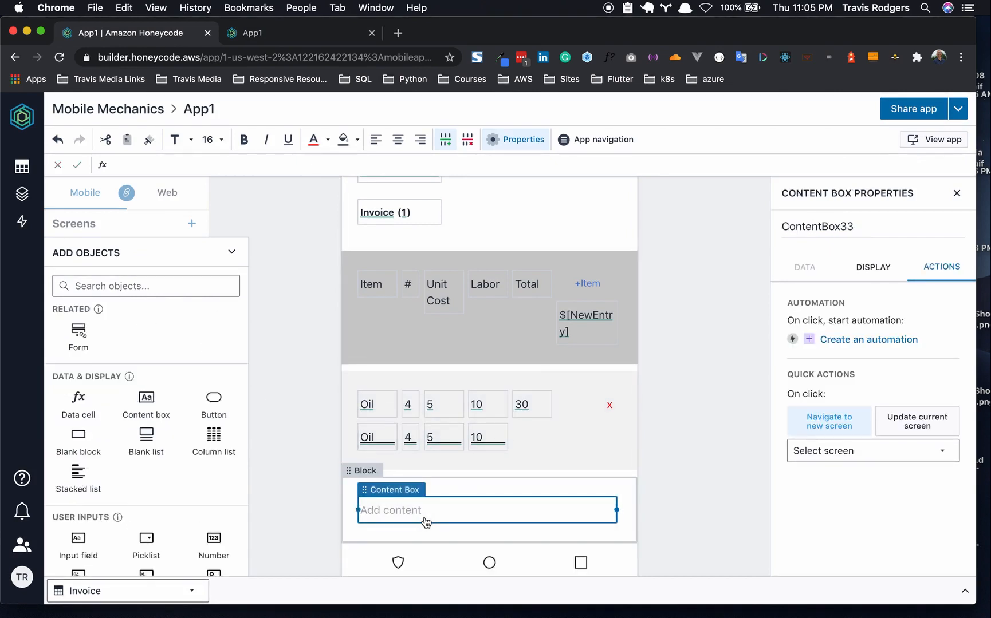
key(BackSpace)
- Set the empty block's data source to =$[InputRow]
click(441, 478)
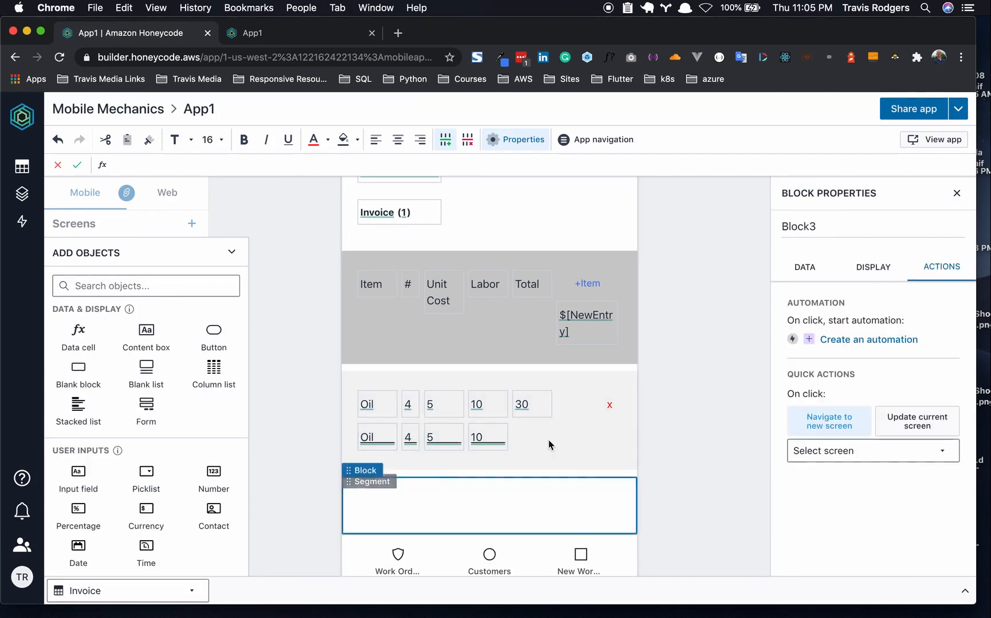
click(816, 274)
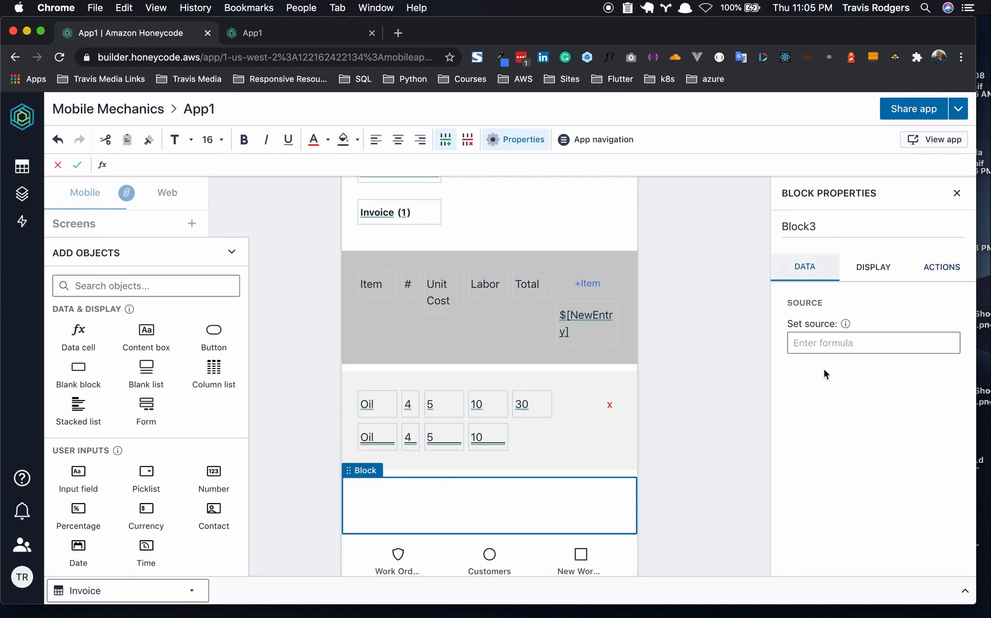
click(823, 346)
text(=)
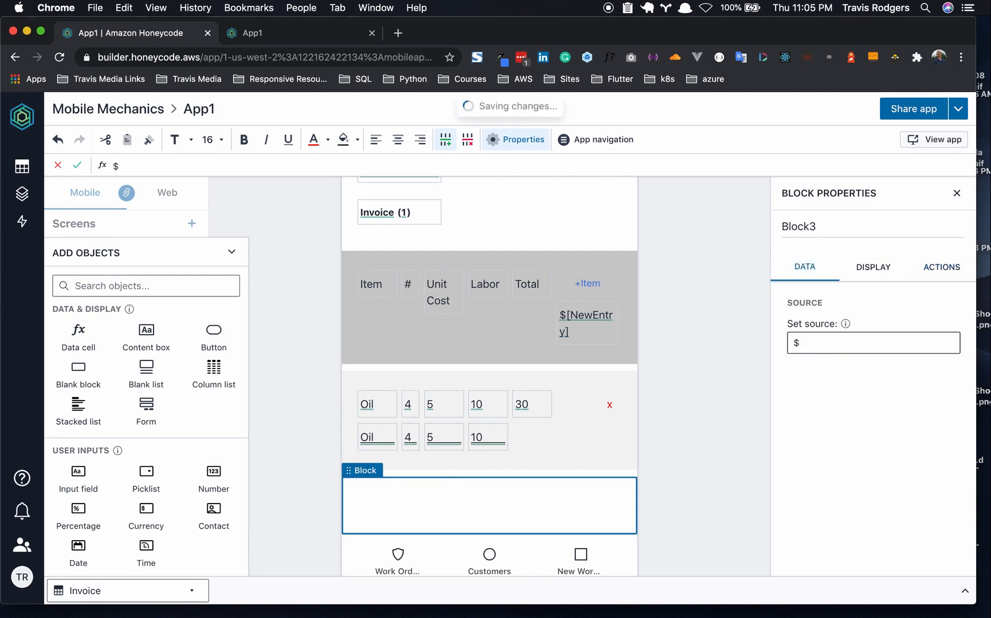
text($[In)
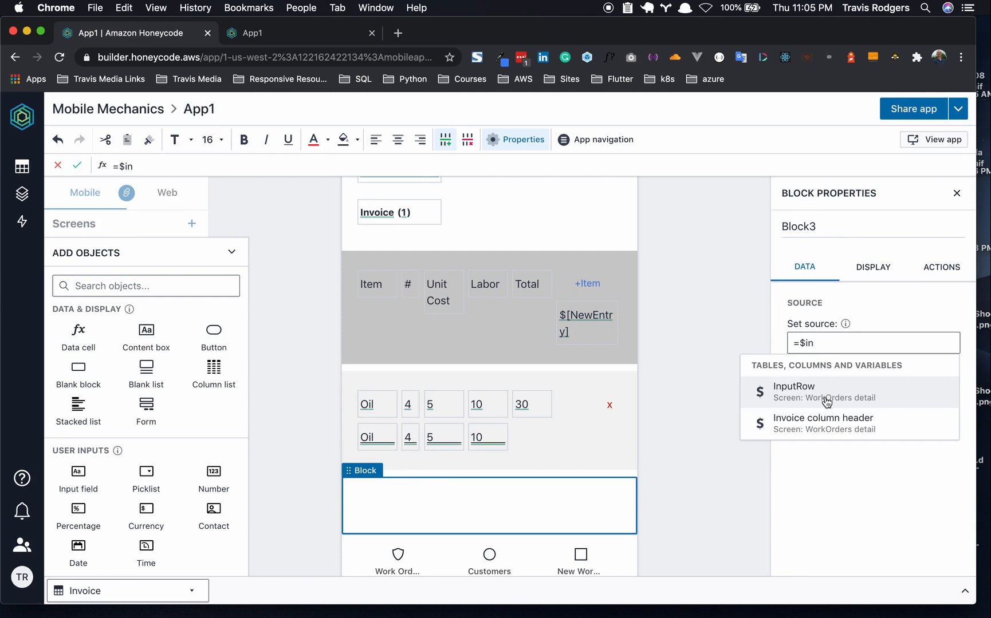
click(825, 395)
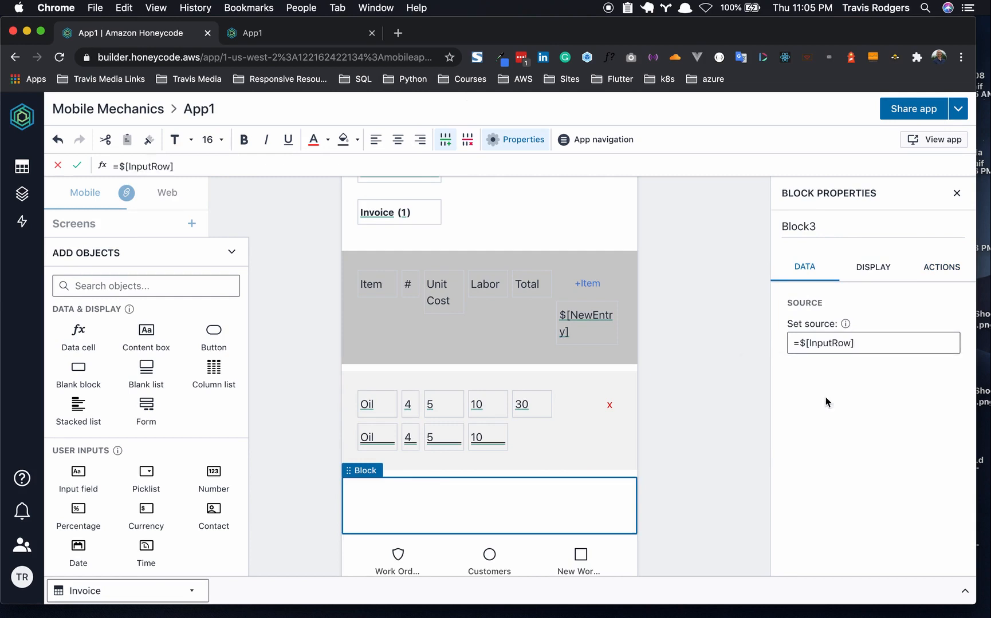
click(512, 502)
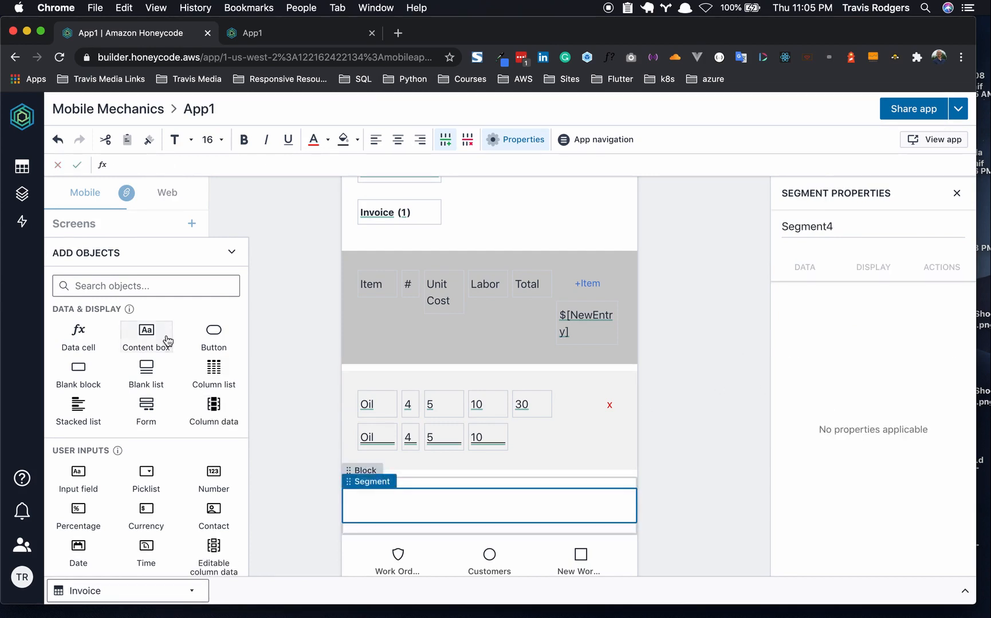
- Add a content box reading 'Total:' followed by an empty data cell to the new block
click(138, 337)
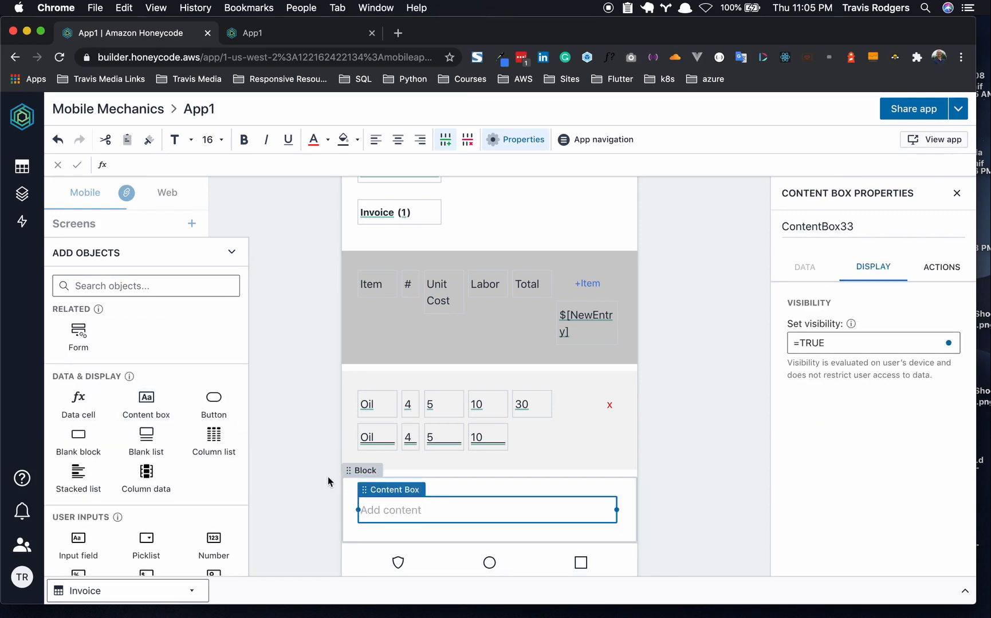
click(438, 514)
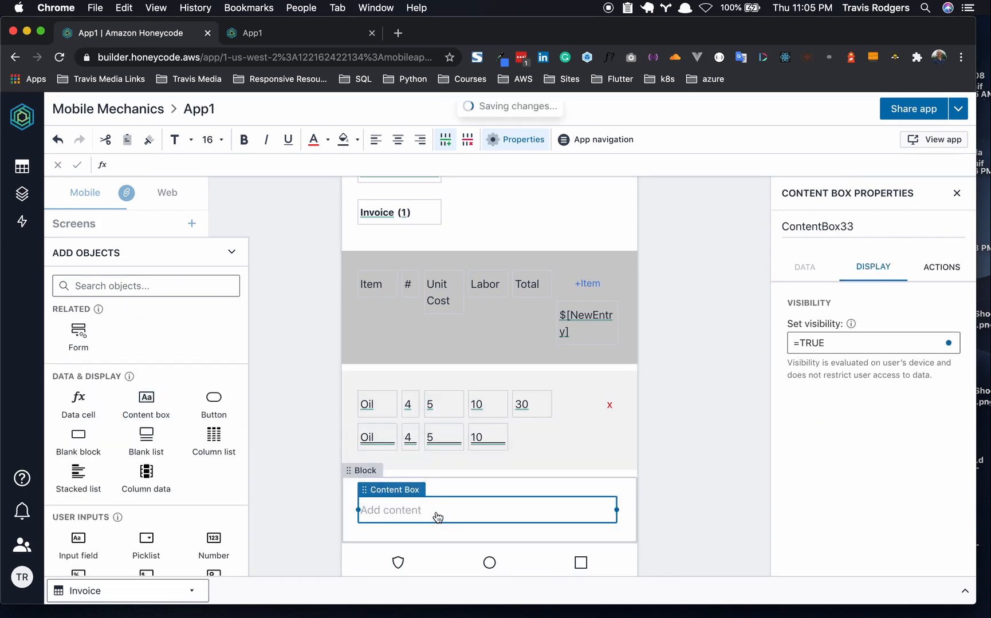
text(Tota)
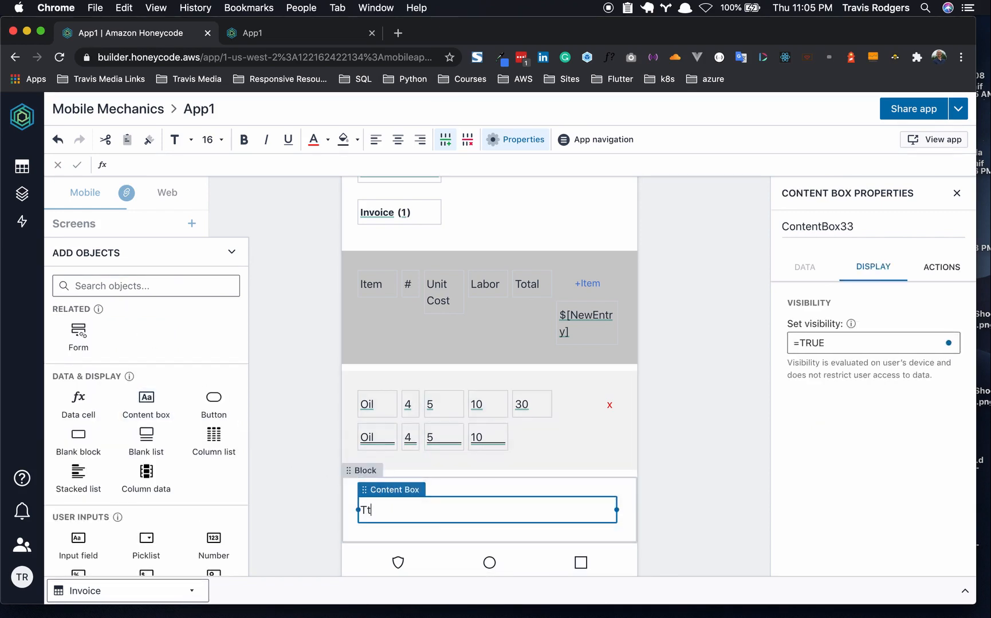
text(l:)
click(80, 395)
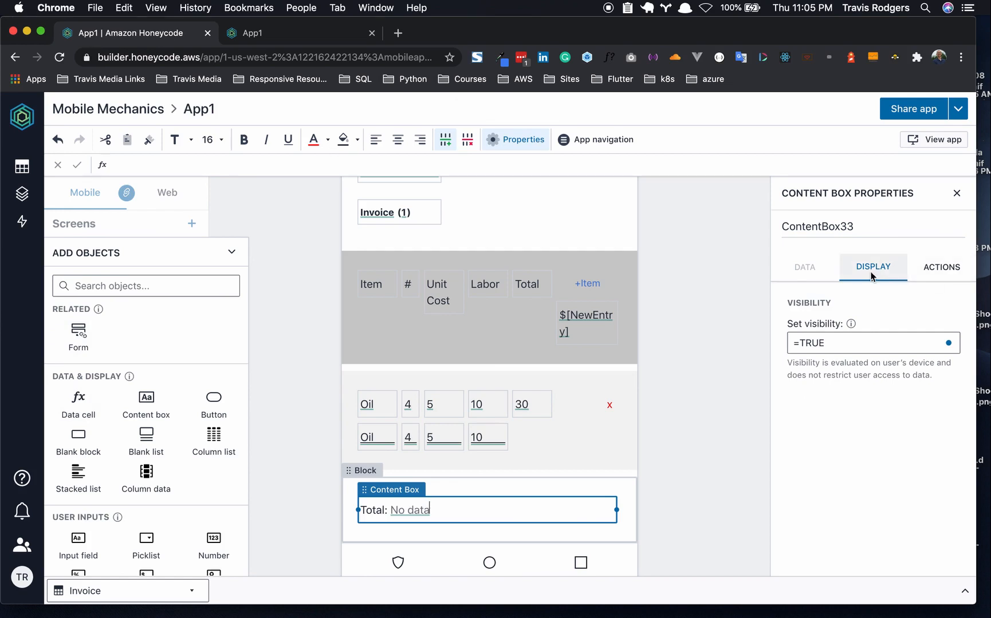
- Give the Total data cell the shared formula =SUM([Invoice][Total])
click(412, 515)
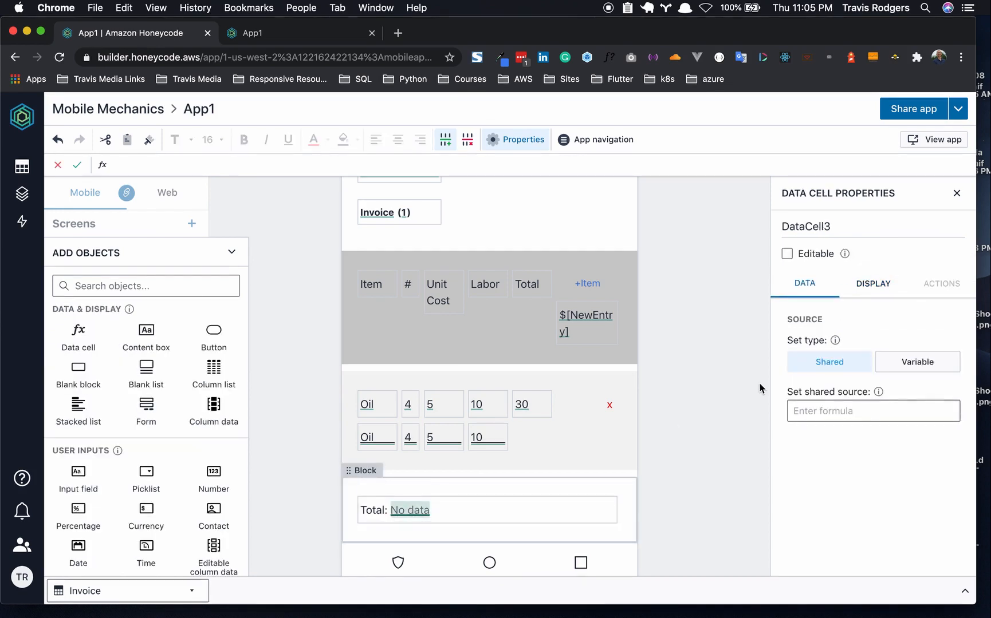
click(820, 411)
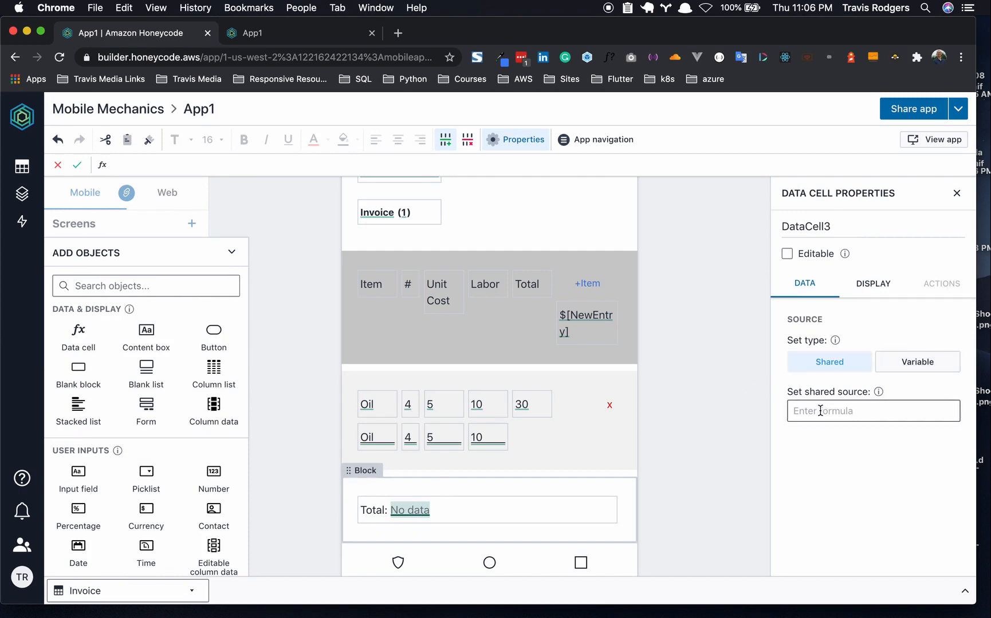
text(=SUM()
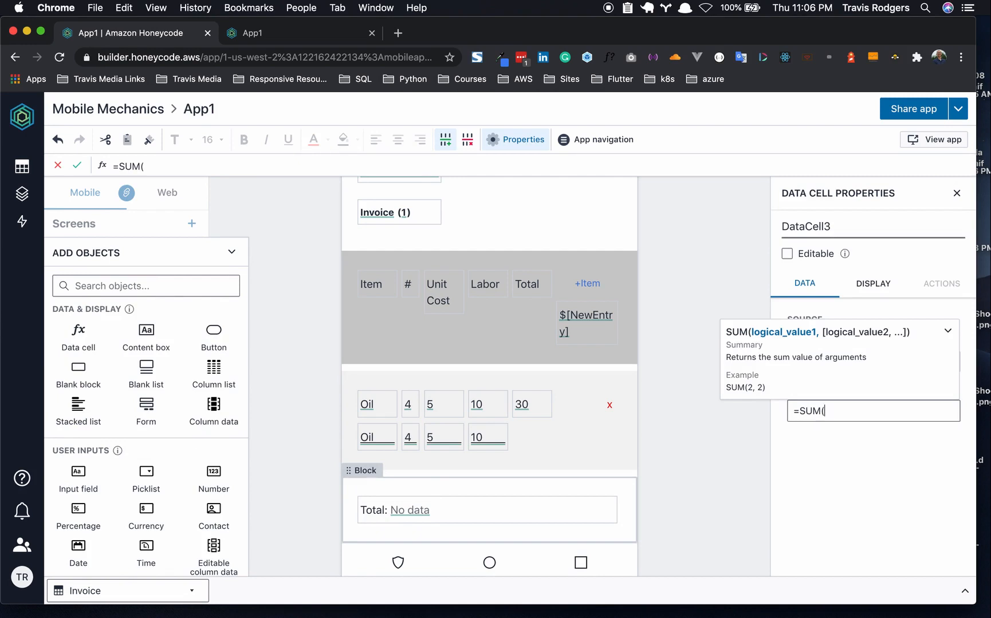
text([Invoice)
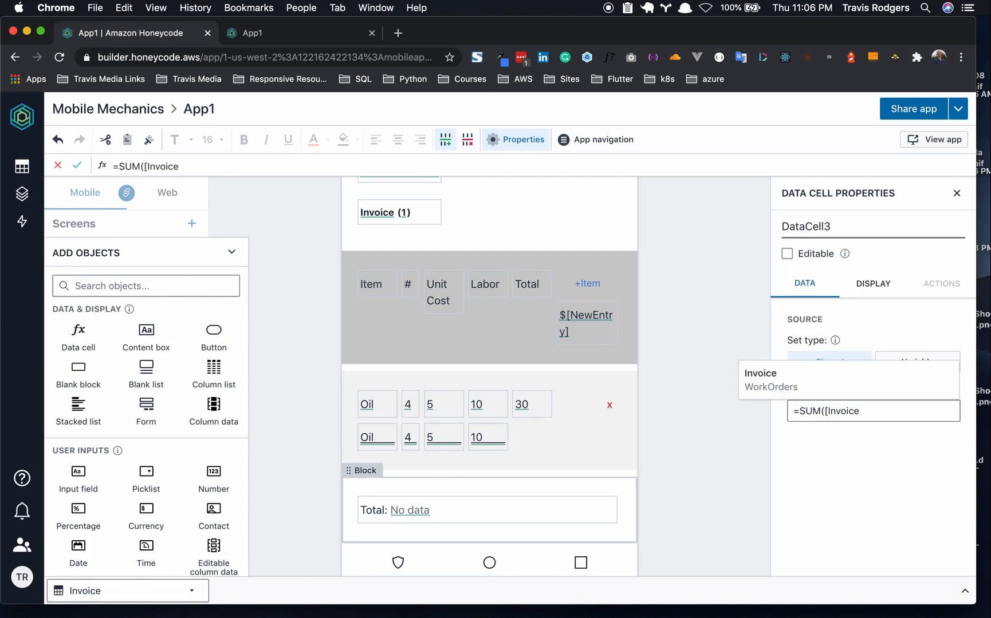
text(])
key(BackSpace)
text(])
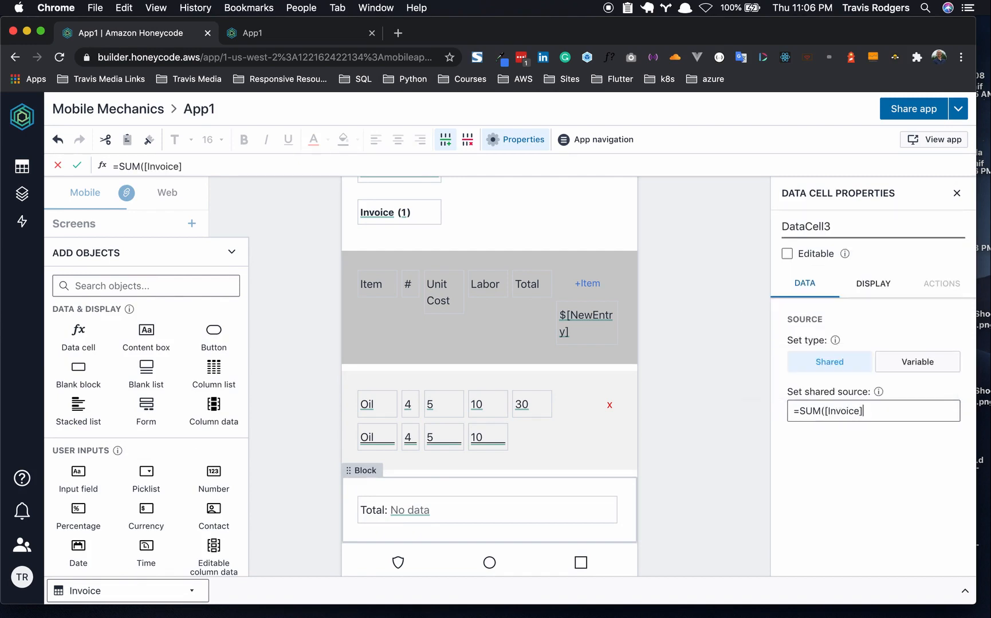
text([)
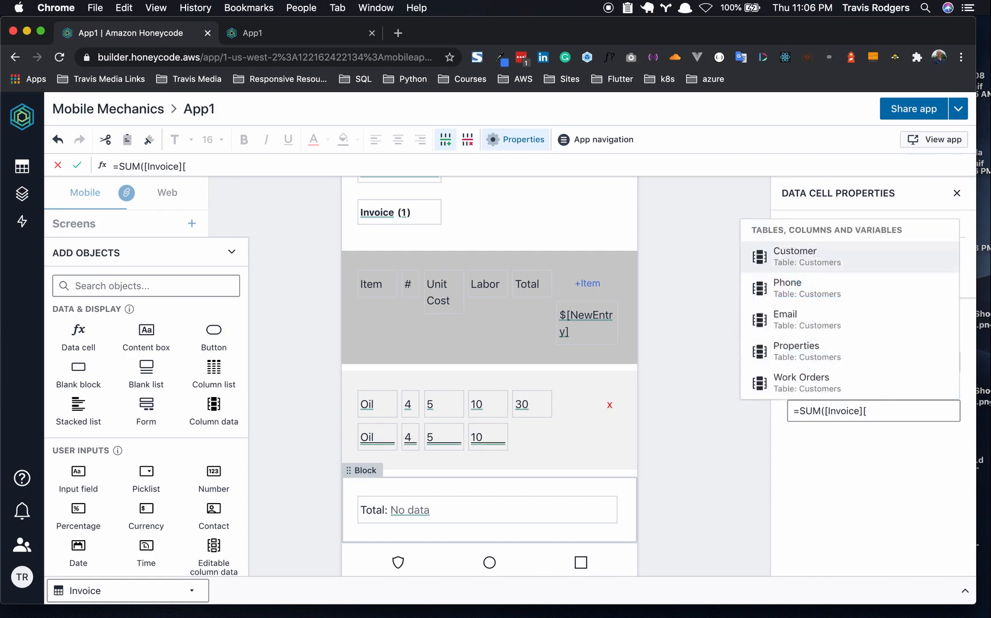
text(To)
click(806, 380)
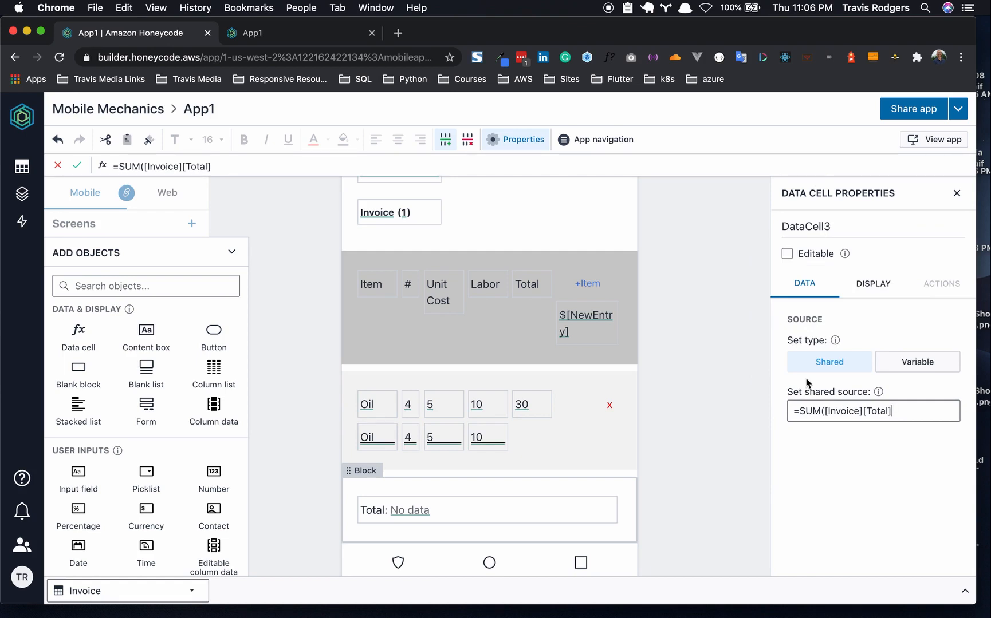
click(747, 488)
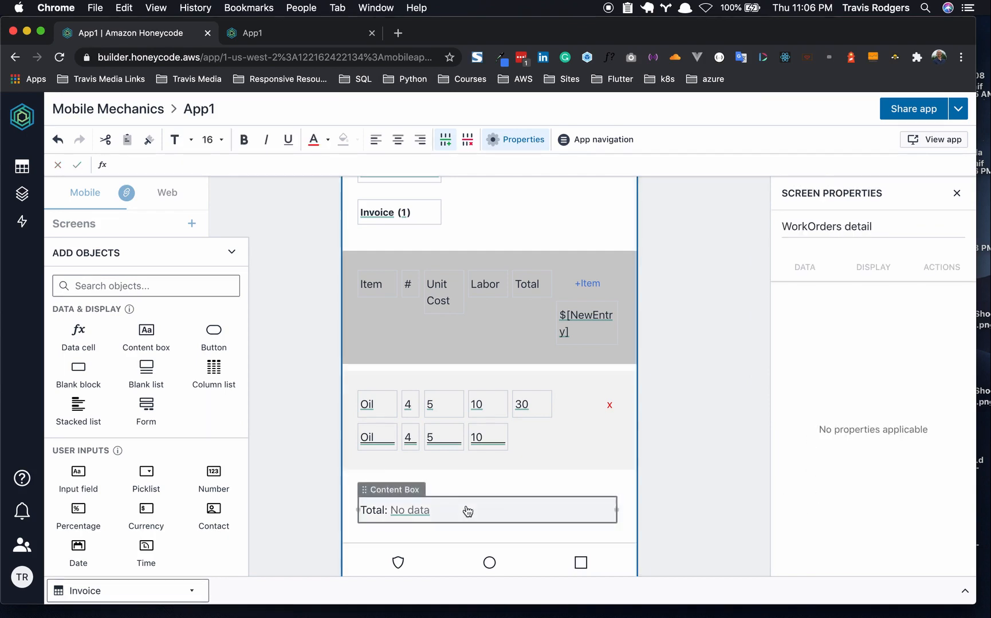
click(410, 511)
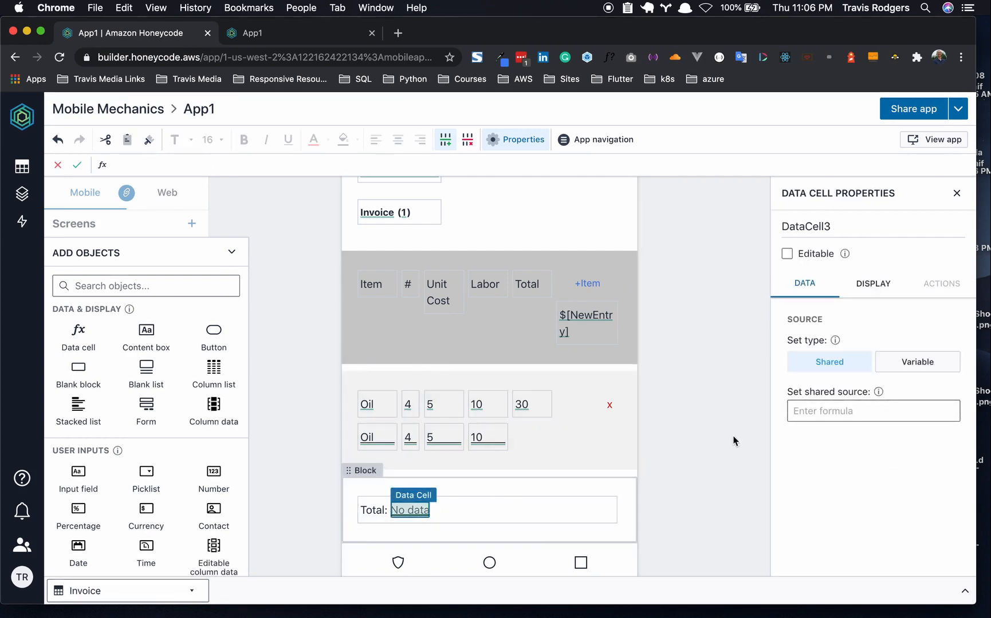
click(817, 415)
text(=)
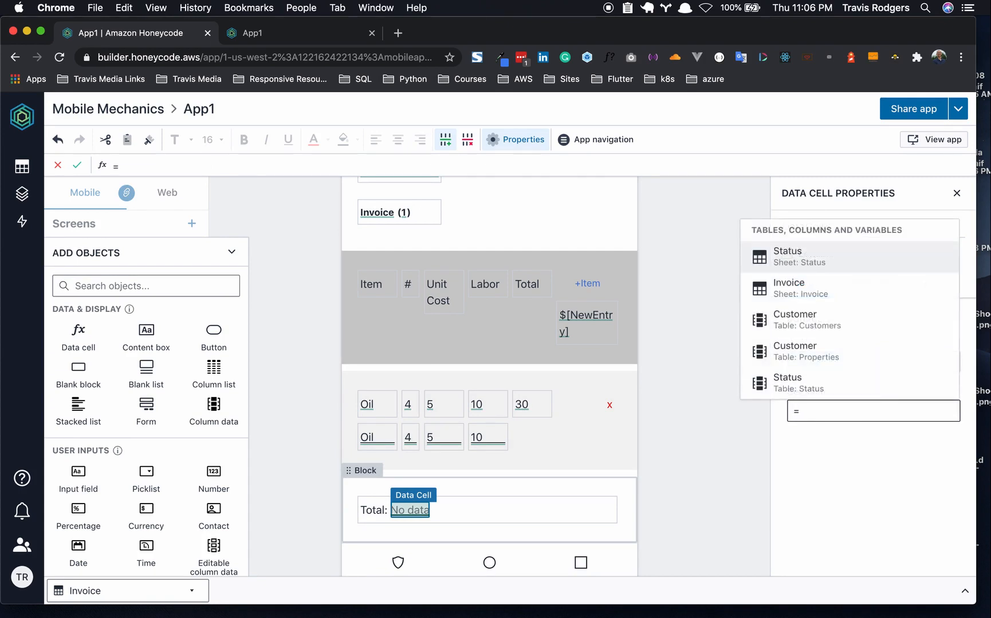
text(SUM)
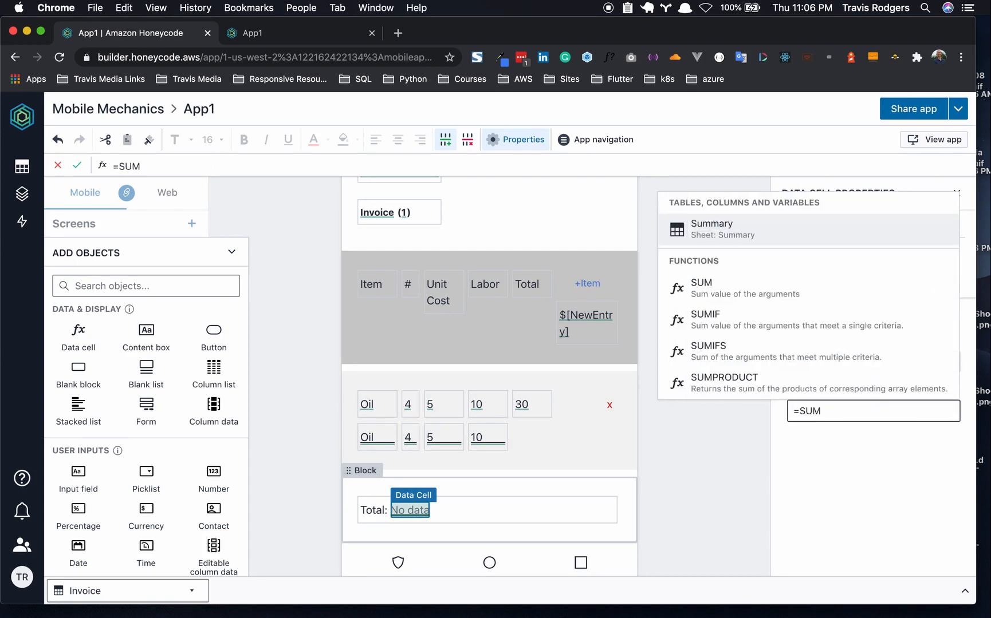
text(([Invoice)
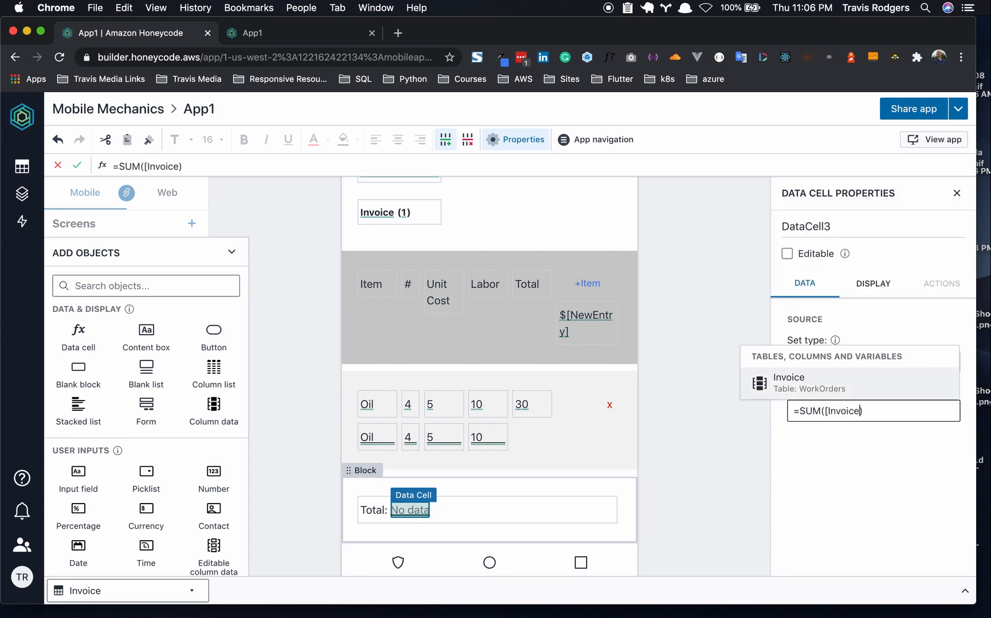
text(])
text([t)
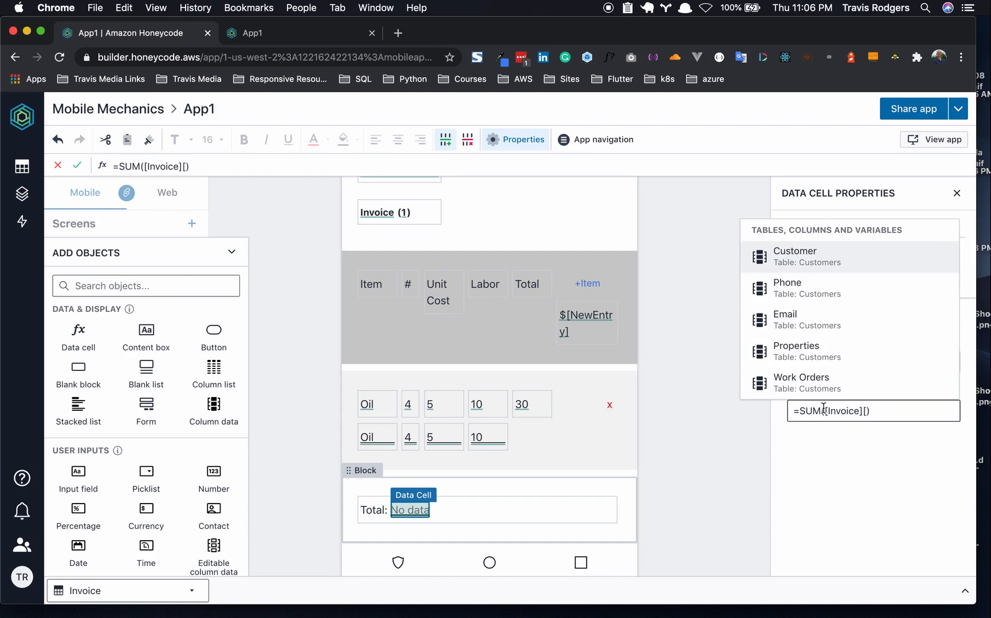
click(803, 385)
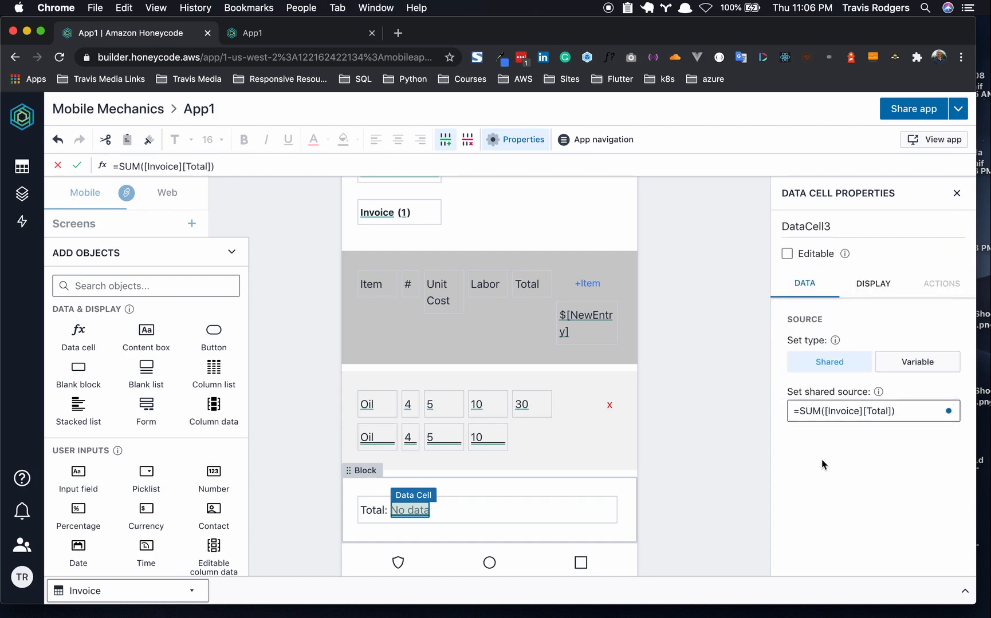
- Narrow the Total content box toward the block's right end and make its text white
click(698, 453)
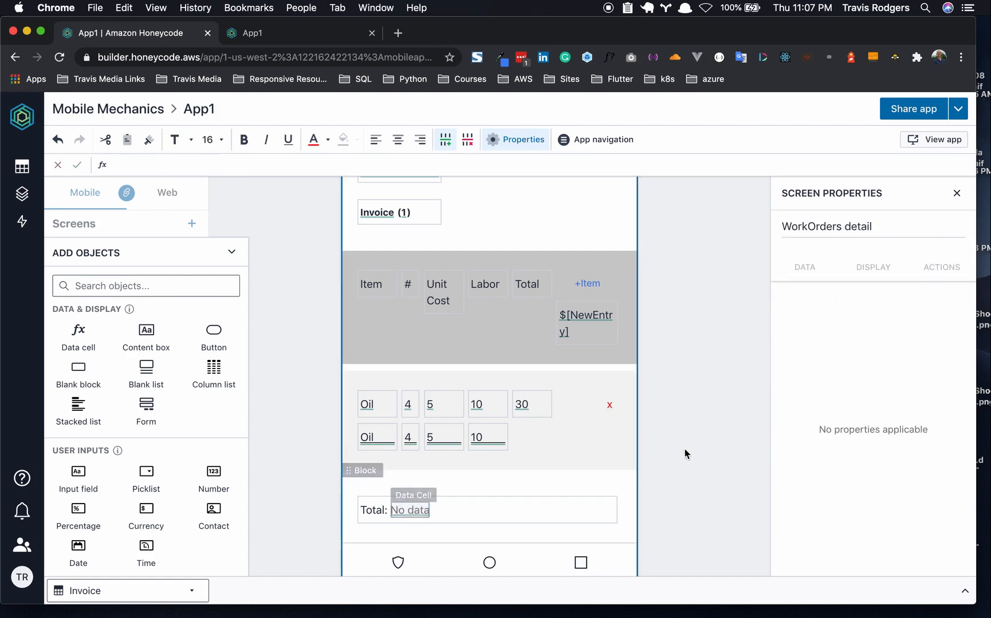
click(481, 521)
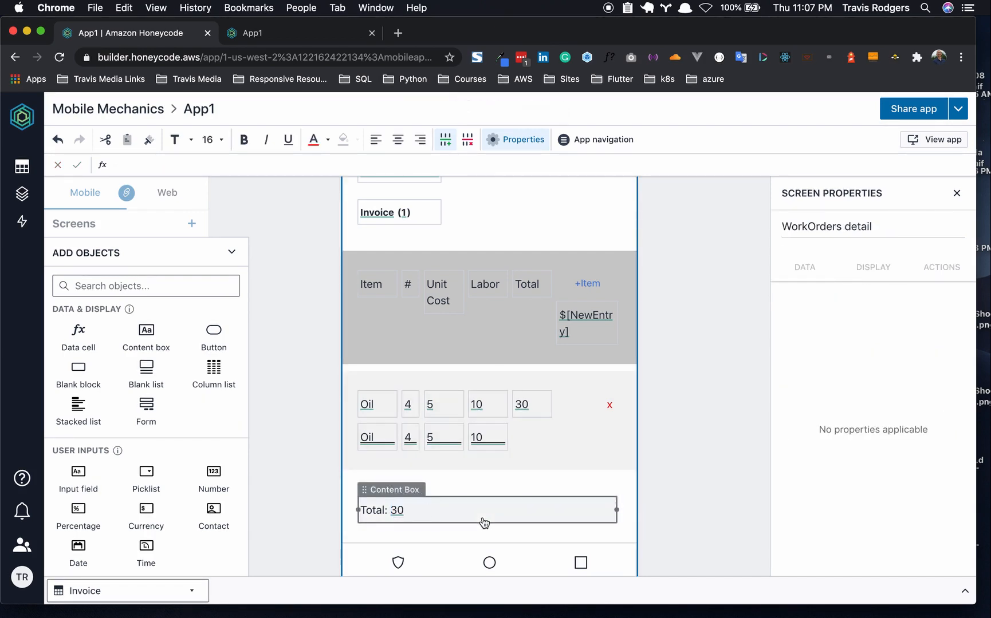
mouse_move(358, 510)
mouse_down()
mouse_move(570, 517)
mouse_move(559, 517)
mouse_up()
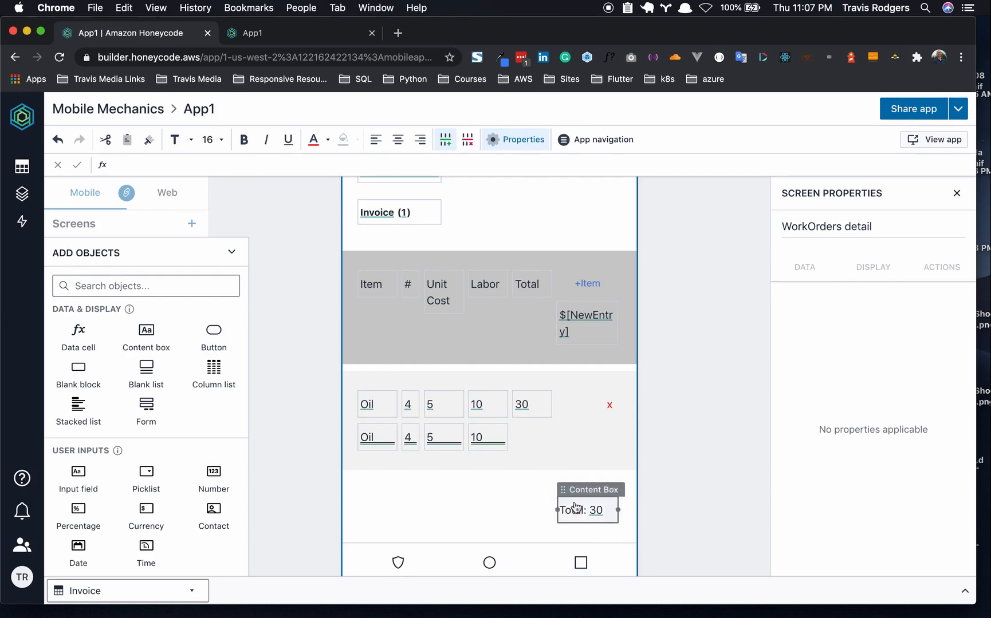
click(575, 511)
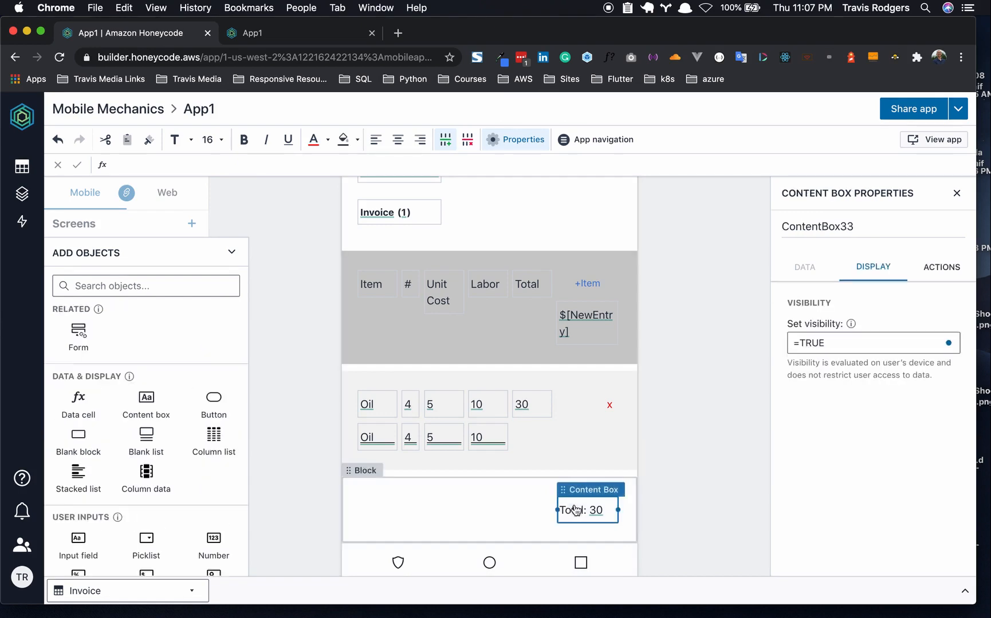
click(357, 139)
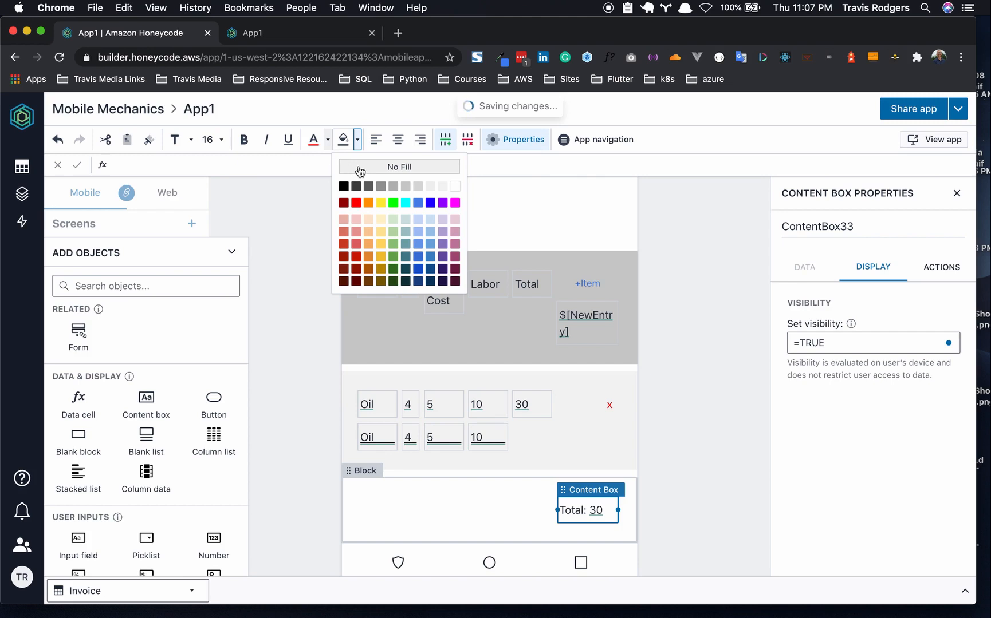
click(328, 140)
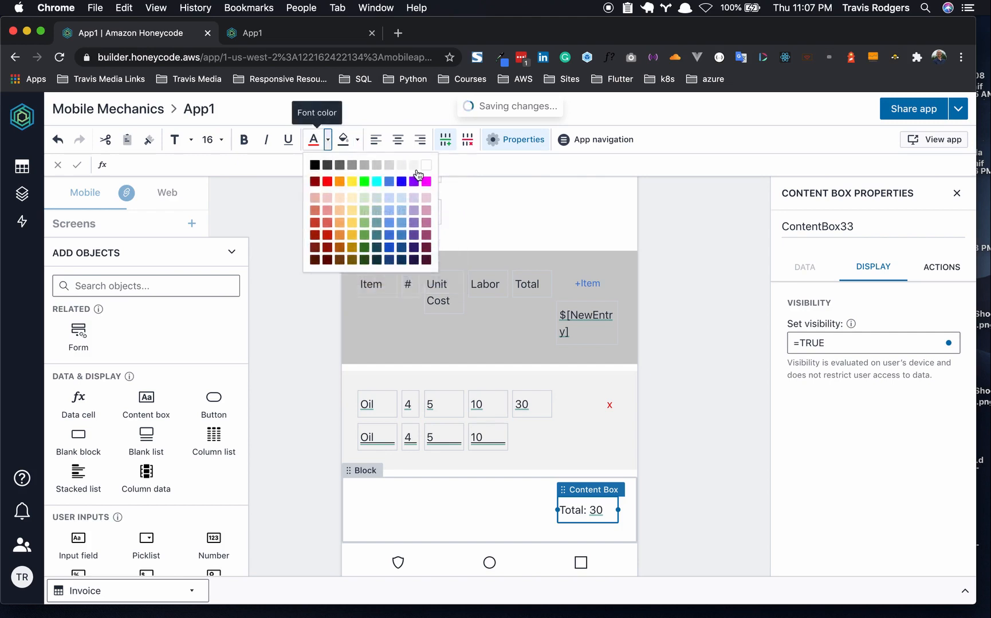
click(425, 169)
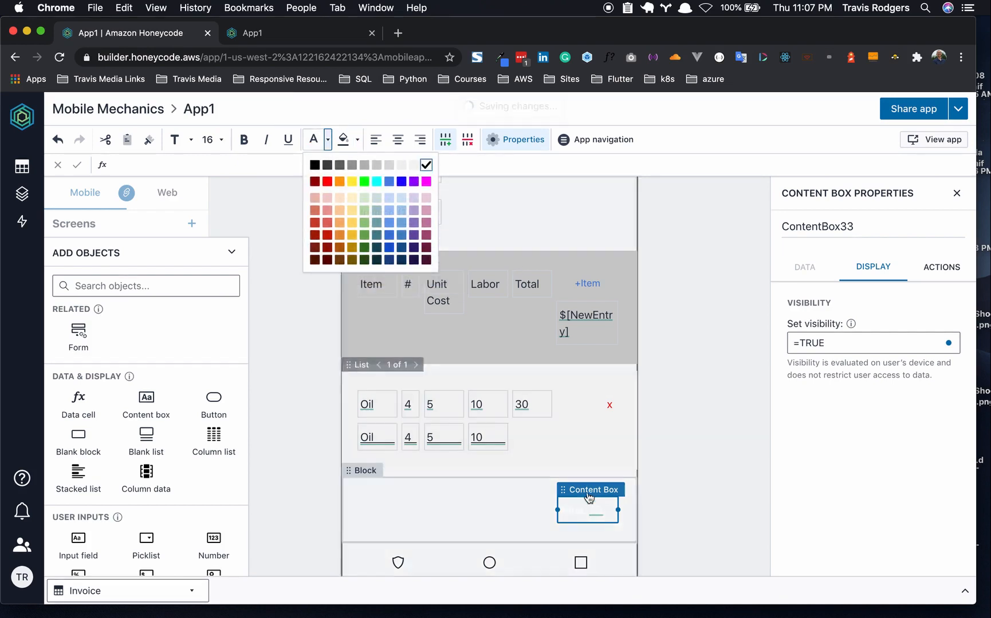
- Make the 'Total:' label bold
drag(586, 513, 558, 511)
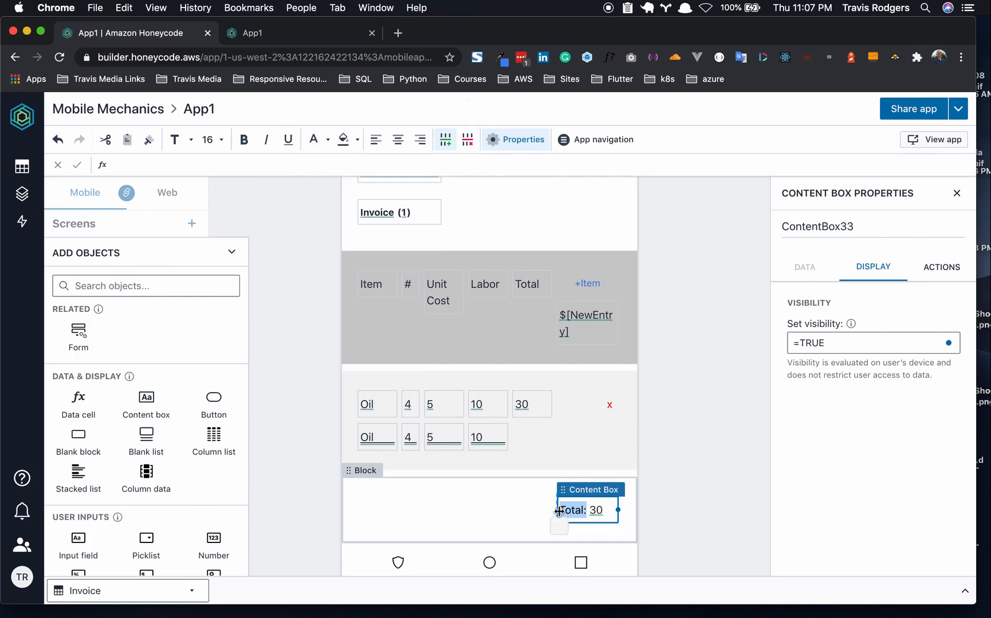
click(244, 140)
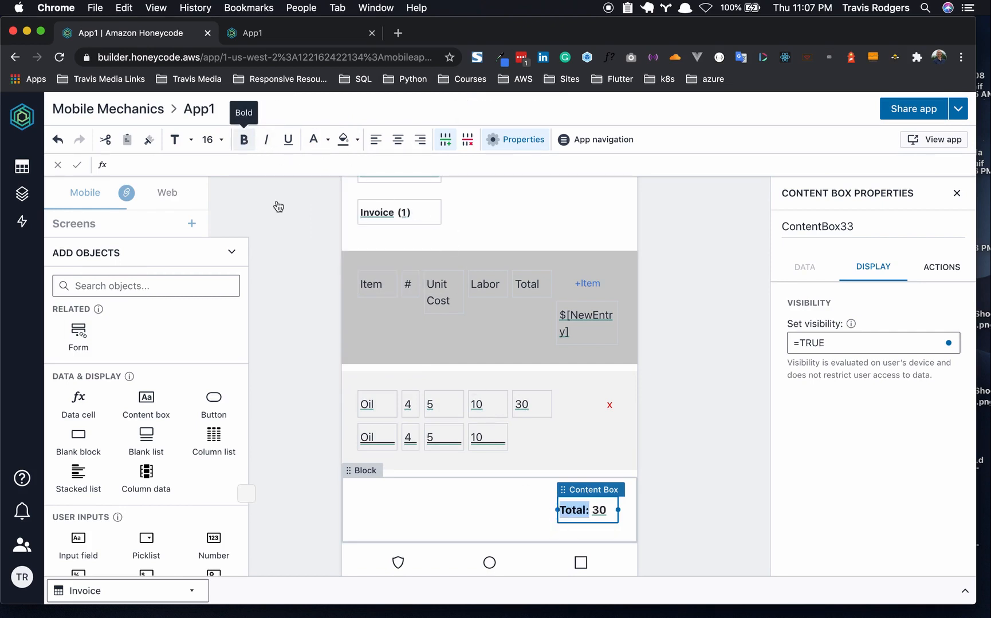
click(598, 511)
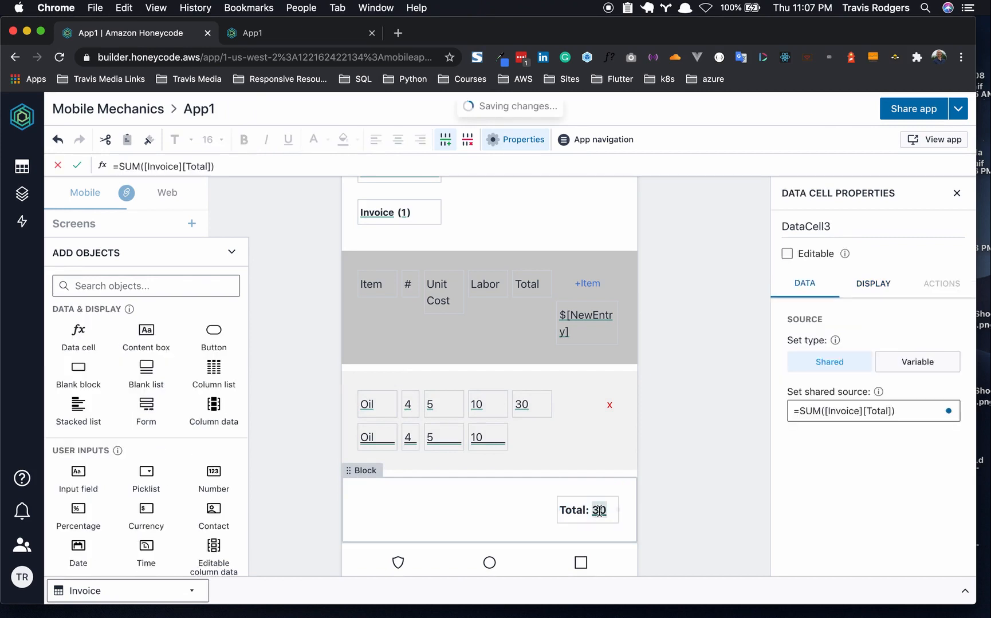
click(598, 511)
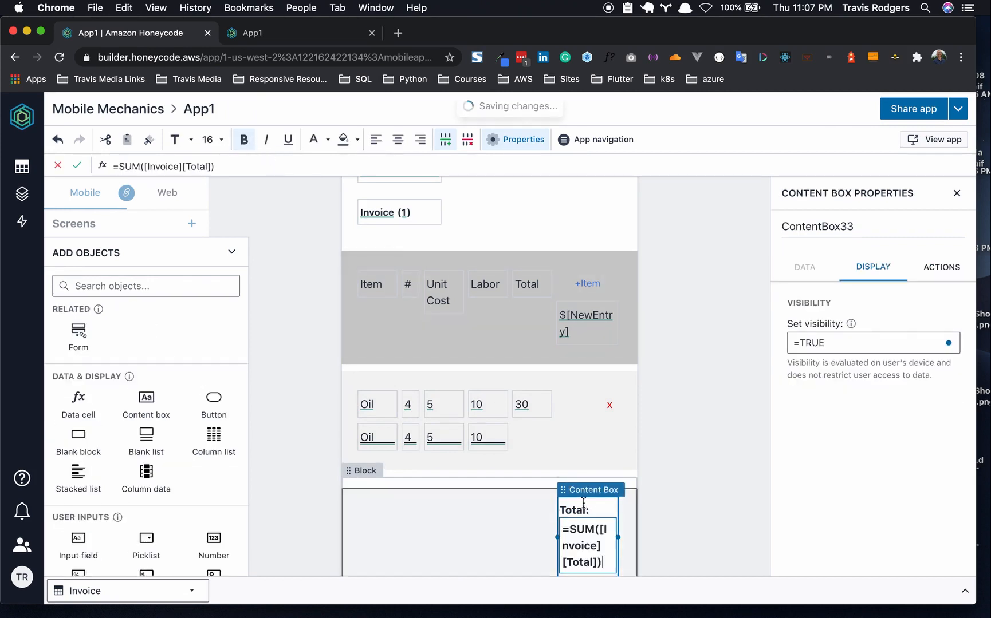
click(653, 508)
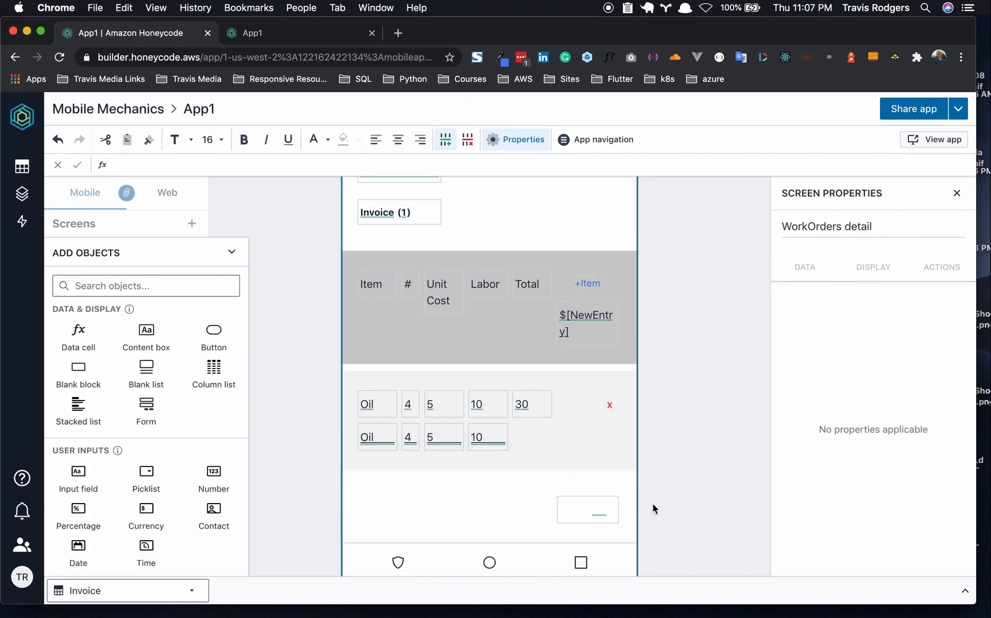
- Fill the block holding the total with grey
click(472, 481)
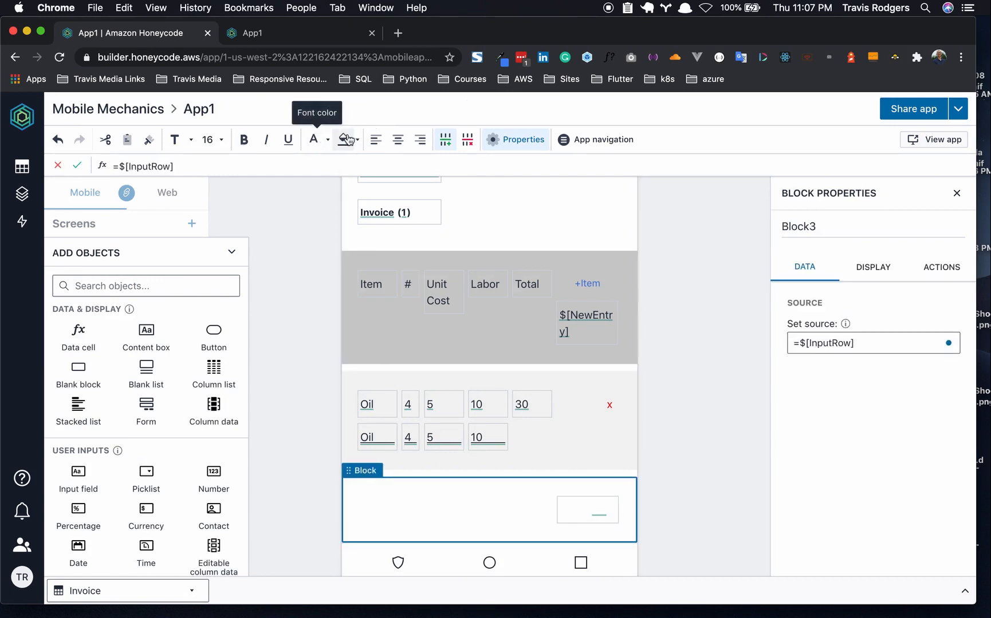
click(357, 139)
click(381, 189)
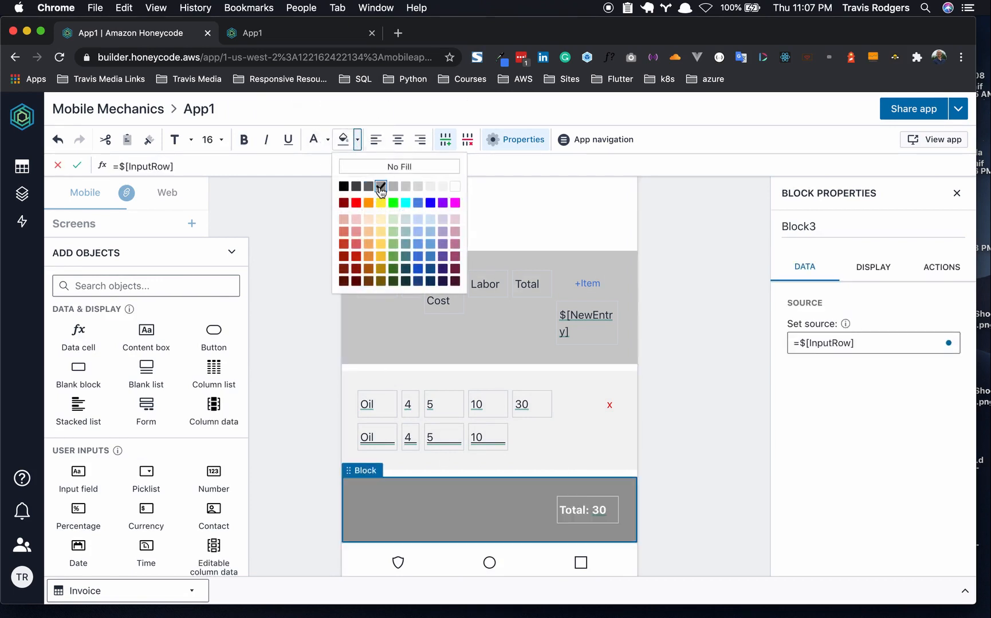
click(306, 365)
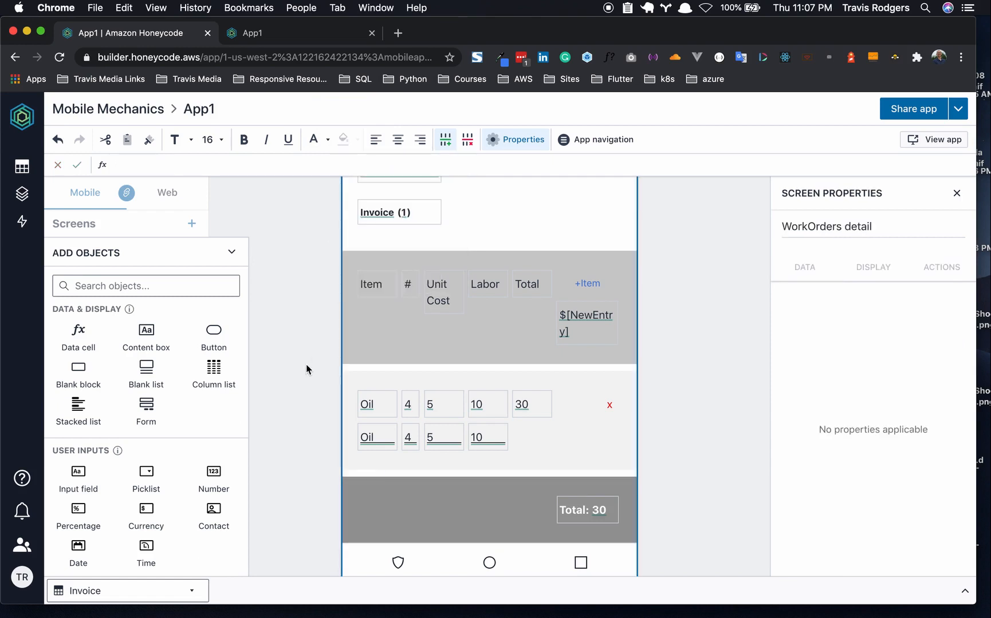
click(599, 511)
- Format the total value as Currency so it reads $30.00
click(873, 283)
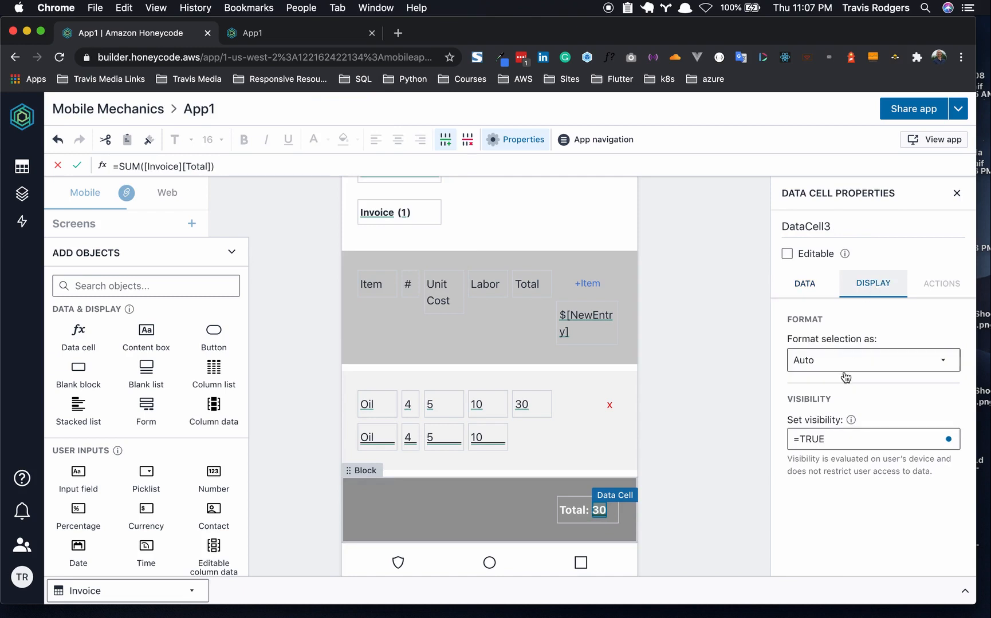
click(845, 360)
scroll(842, 559, down, 2)
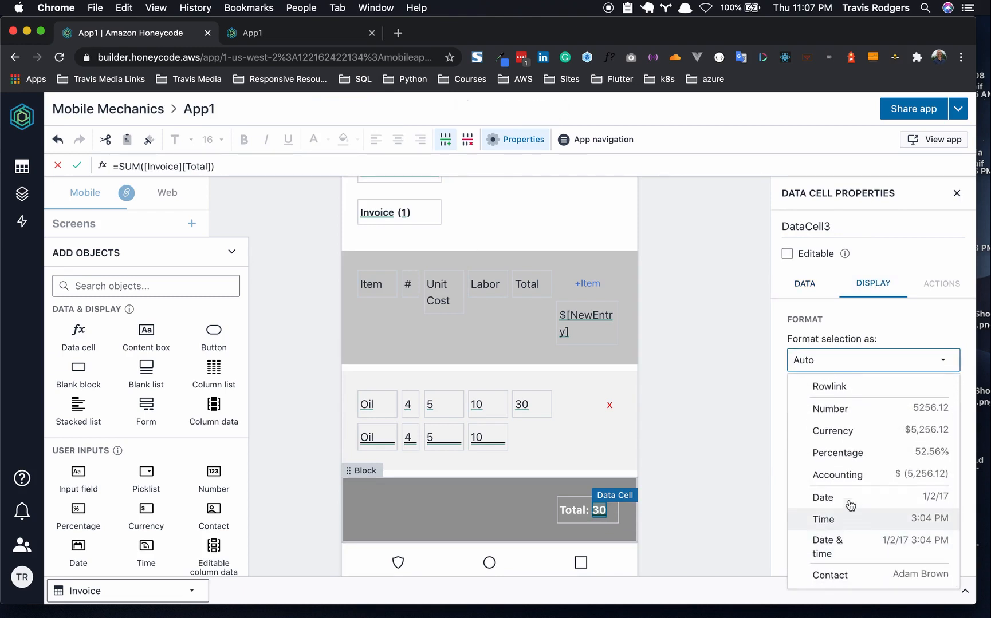
click(850, 439)
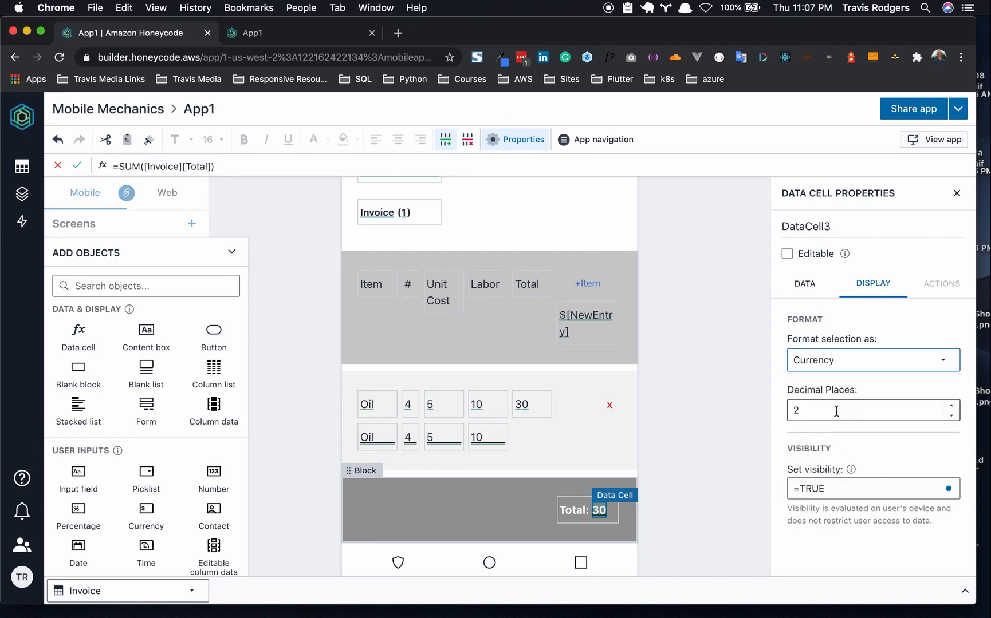
click(718, 456)
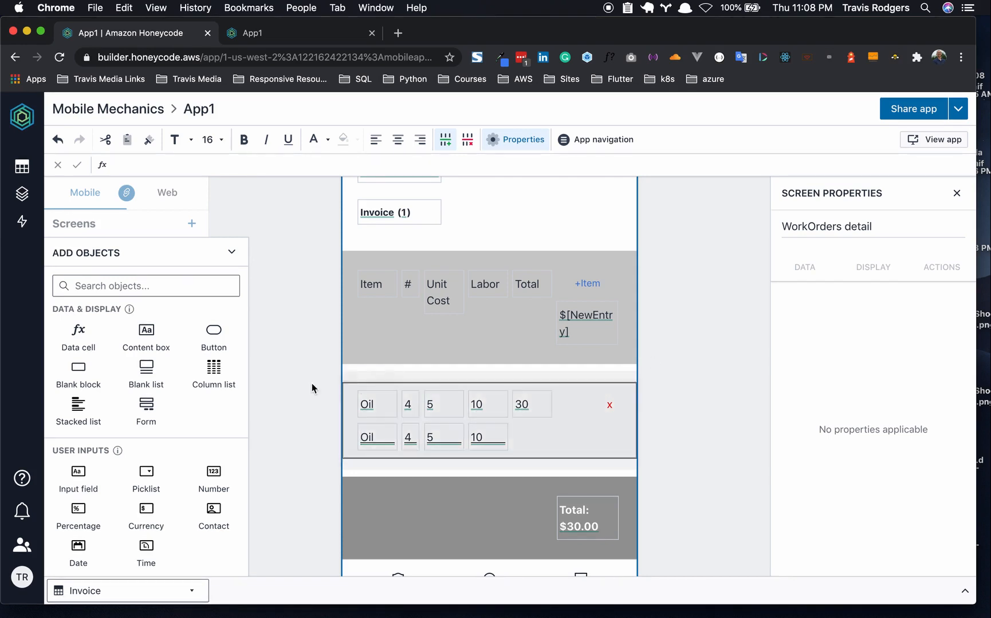
- Add an empty block below the total with its data source set to InputRow
scroll(268, 408, down, 2)
click(80, 373)
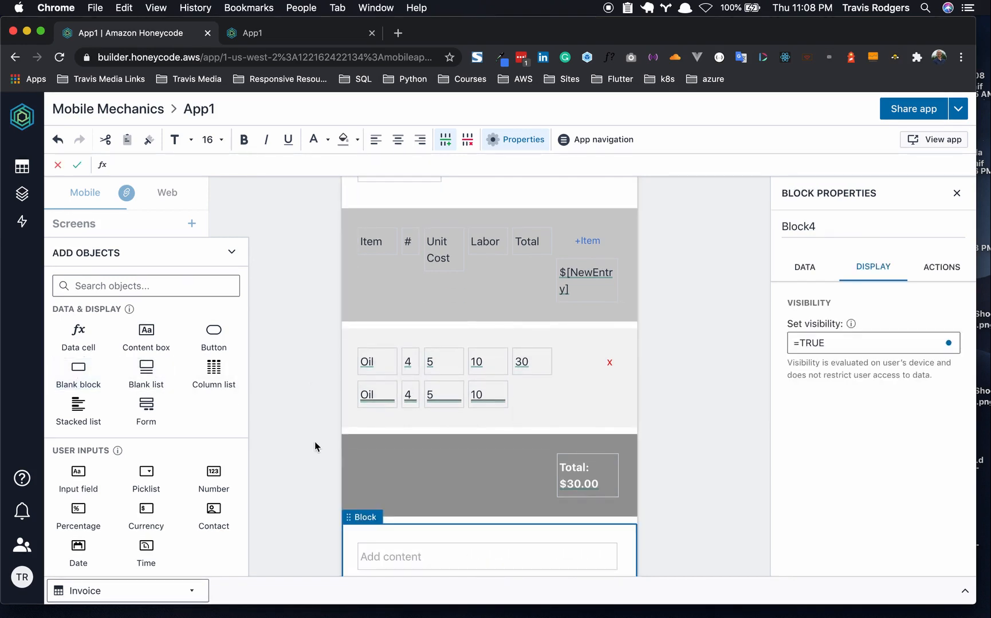
scroll(350, 472, down, 3)
click(413, 447)
key(Delete)
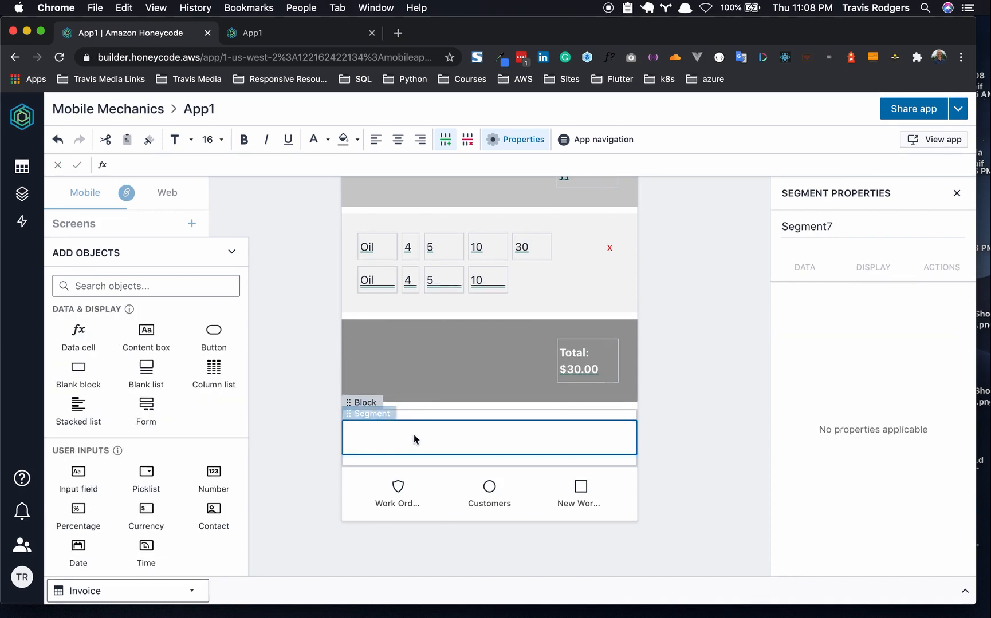
click(503, 406)
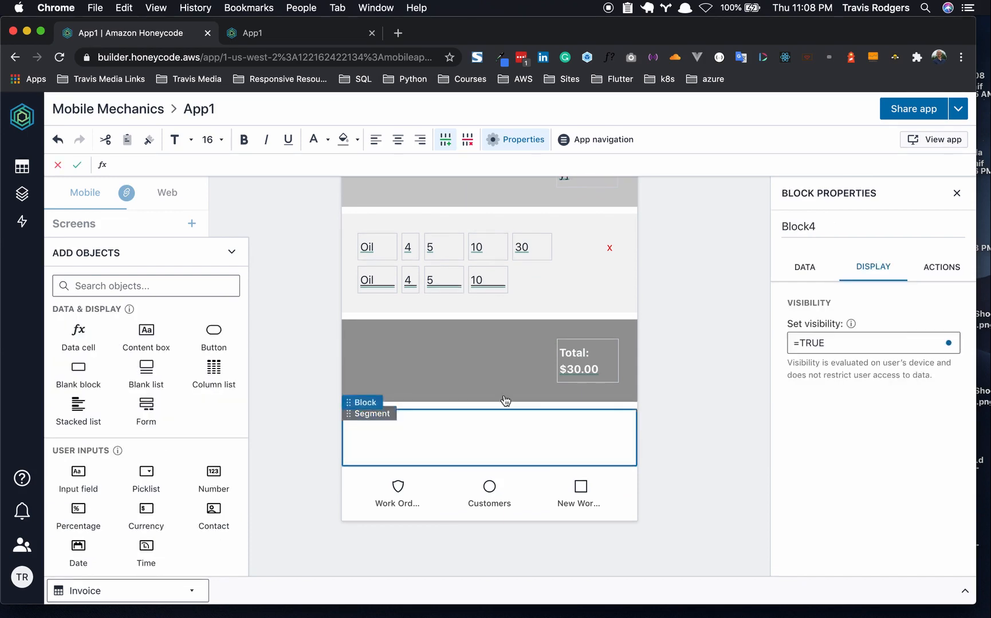
click(809, 277)
click(848, 344)
text(=$i)
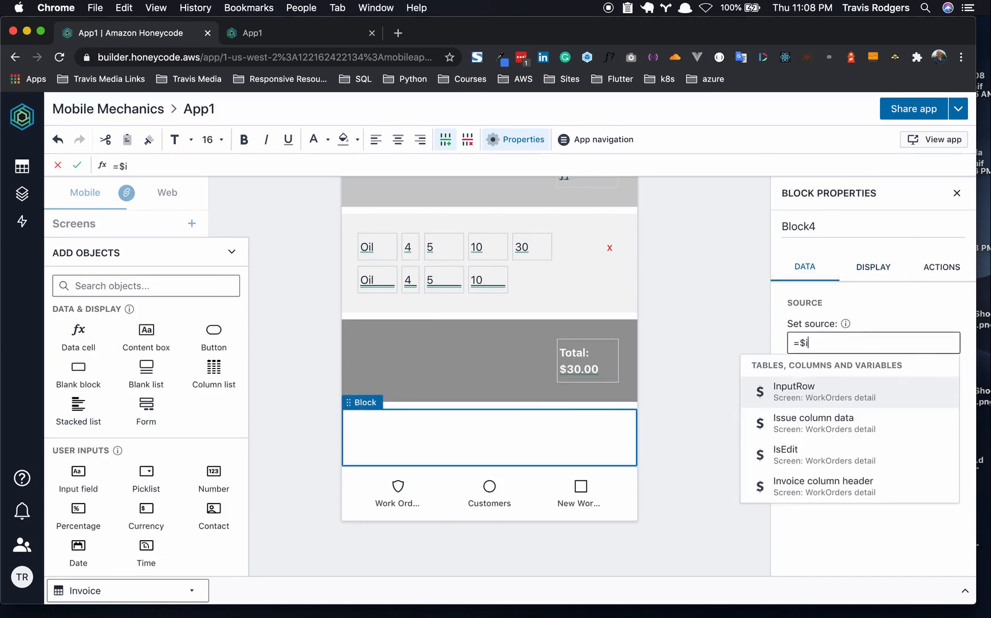
click(841, 393)
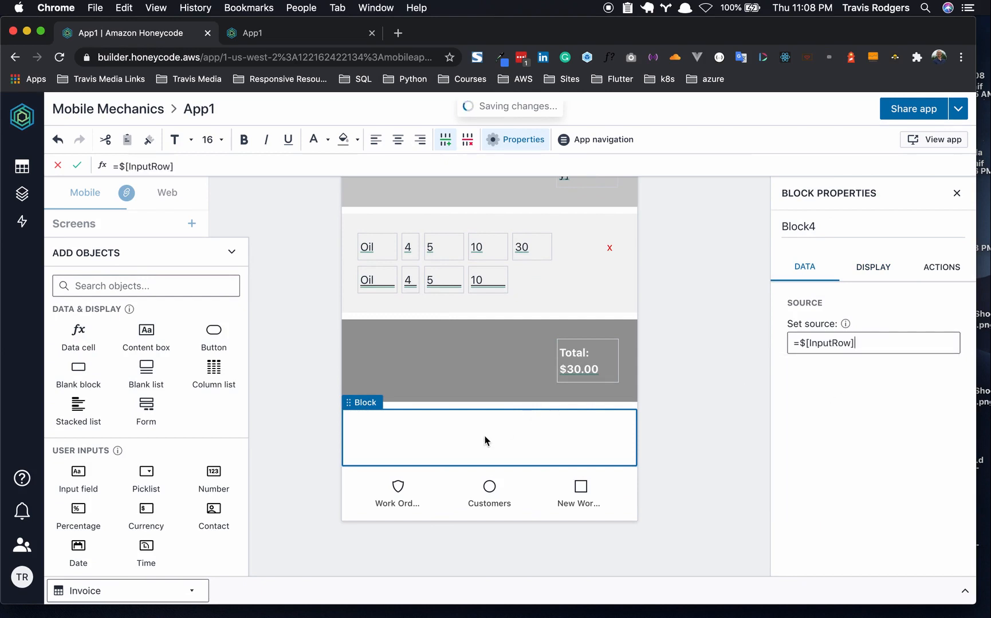
- Add three narrow buttons, one on the left and two stacked on the right
triple_click(212, 338)
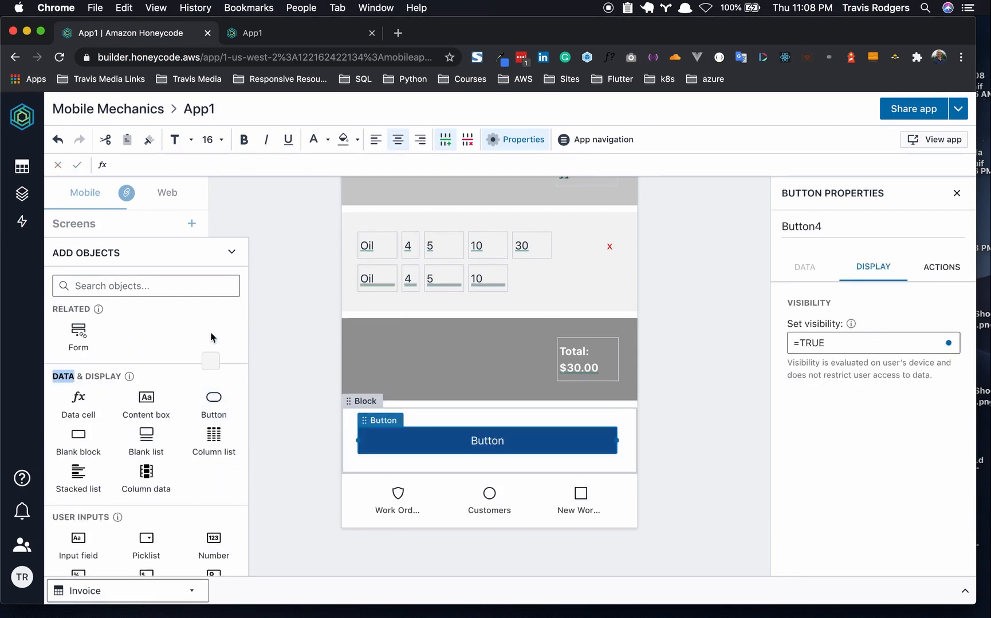
click(214, 404)
click(590, 447)
drag(617, 441, 547, 426)
click(387, 458)
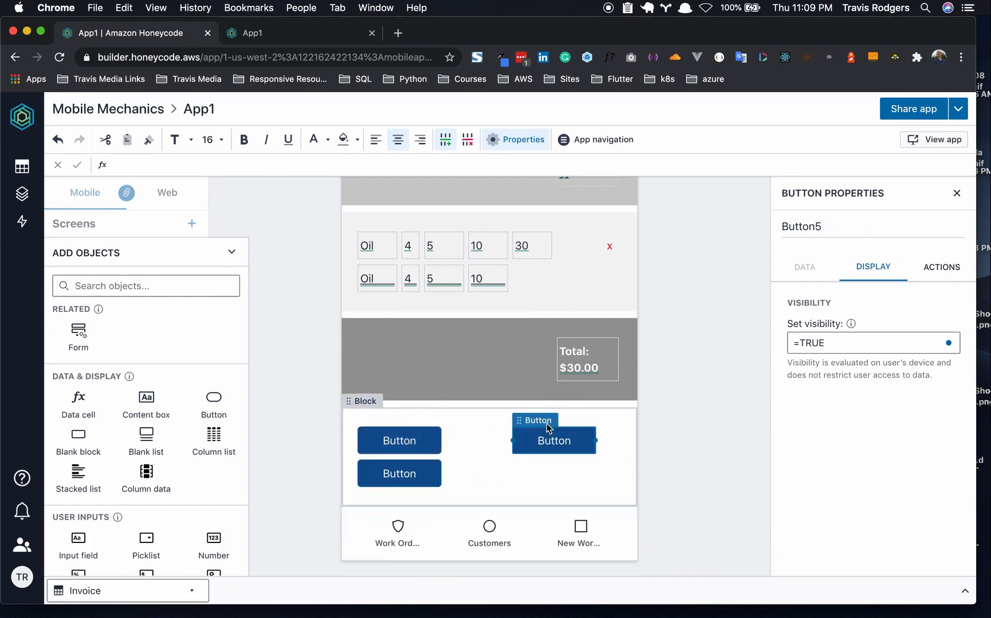
click(408, 475)
drag(387, 456, 538, 460)
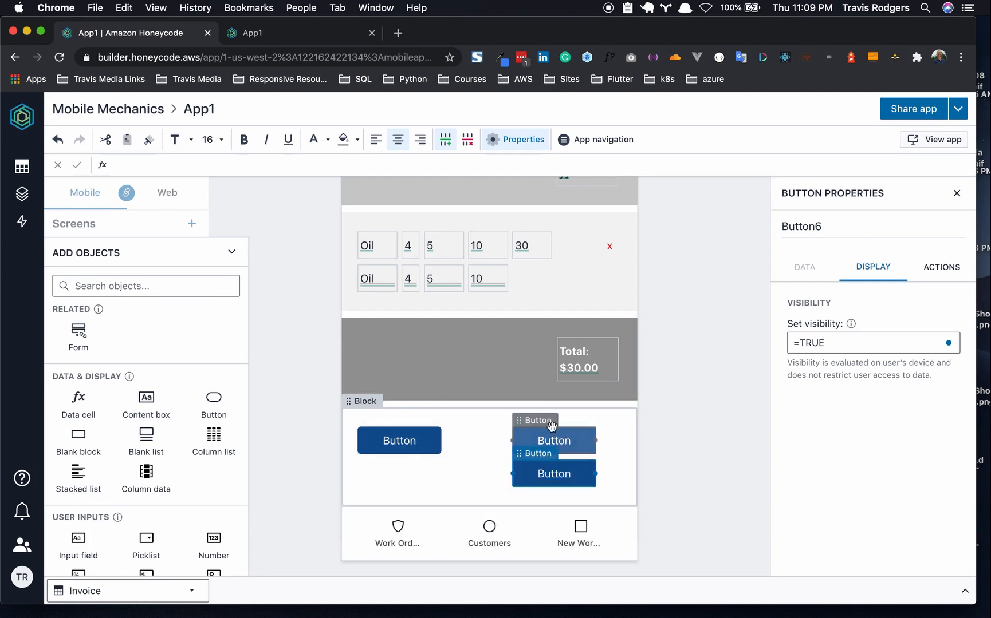
- Label the buttons Delete, Mark Complete and Reopen
double_click(399, 440)
text(Delete)
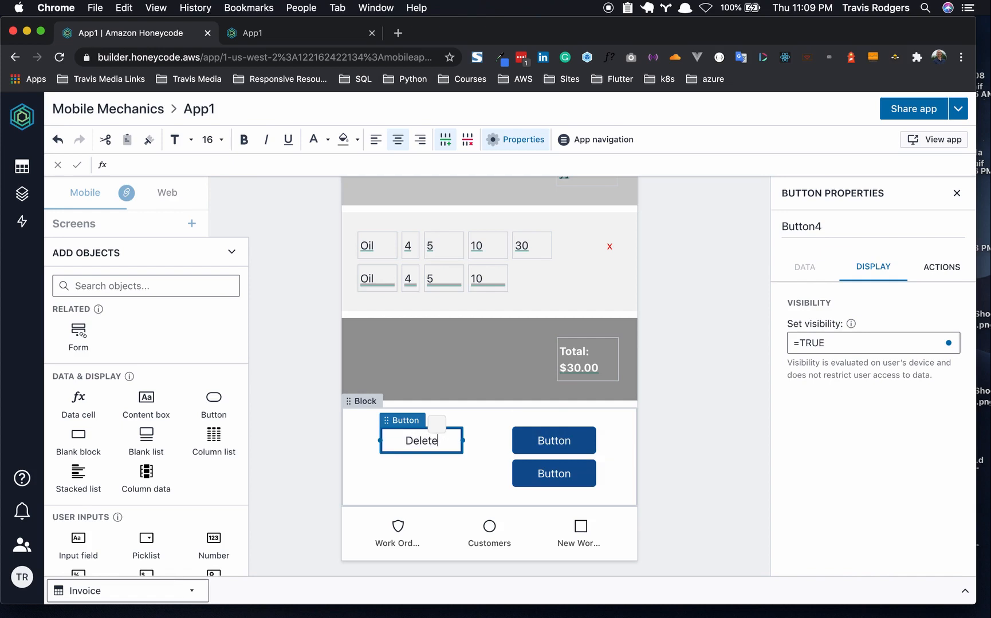
double_click(562, 444)
double_click(561, 442)
text(Mark Complete)
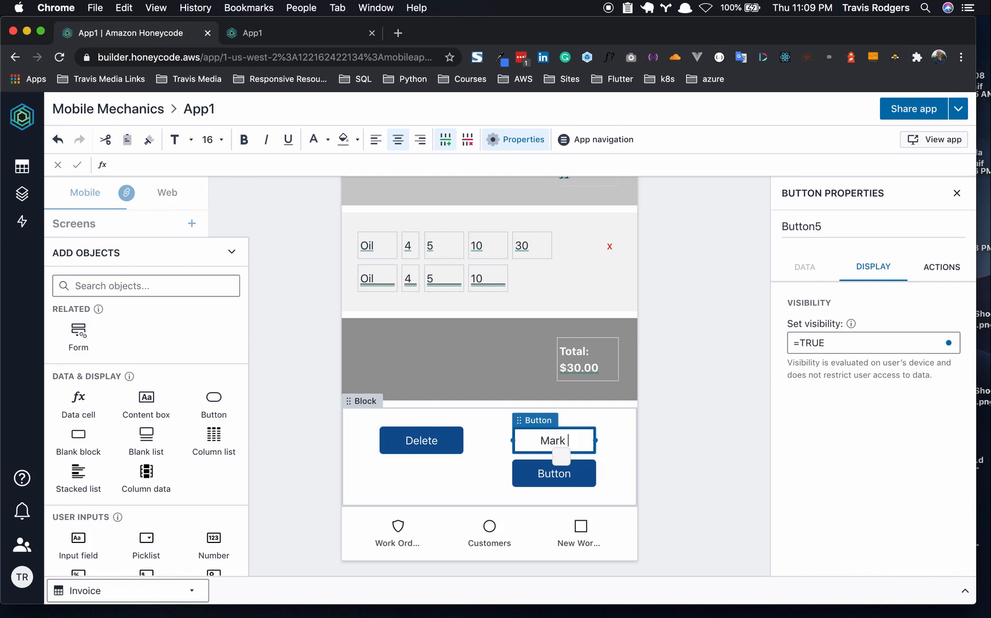
click(567, 474)
double_click(567, 473)
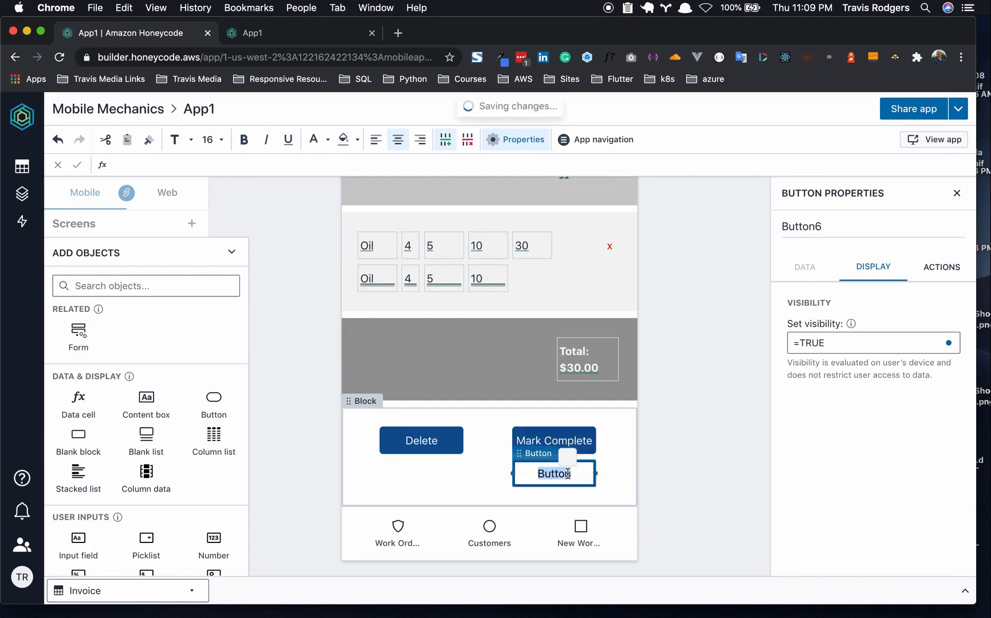
text(Reopen)
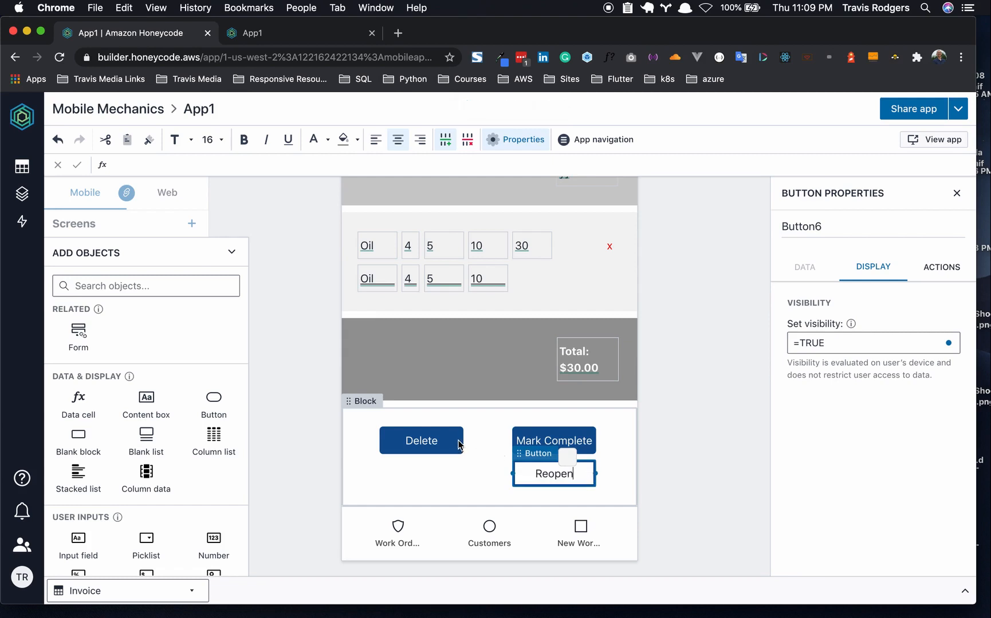
- Fill Delete with dark red and give Mark Complete a green fill with white text
click(458, 445)
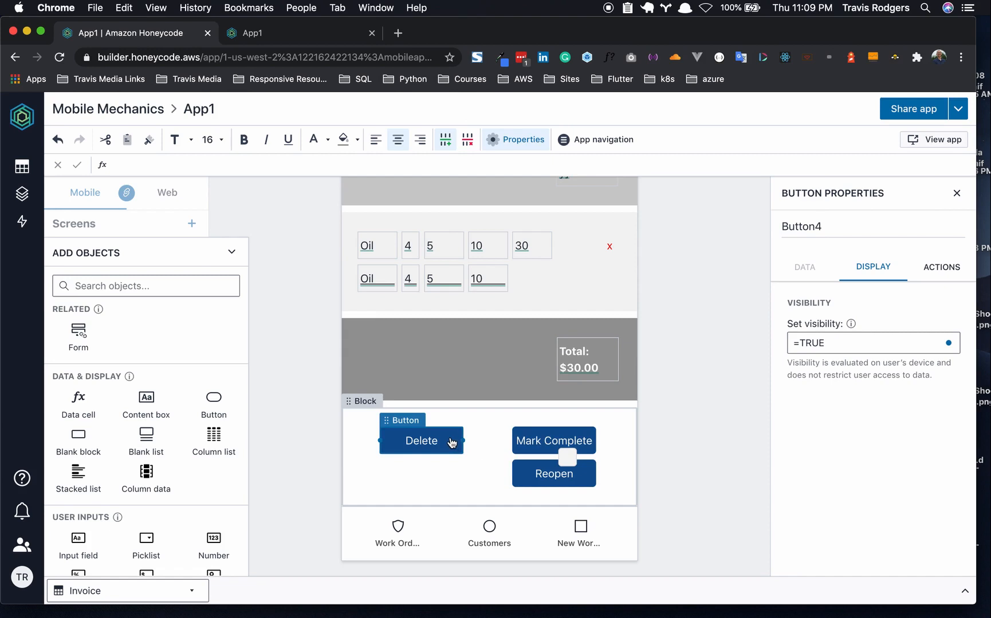
click(357, 139)
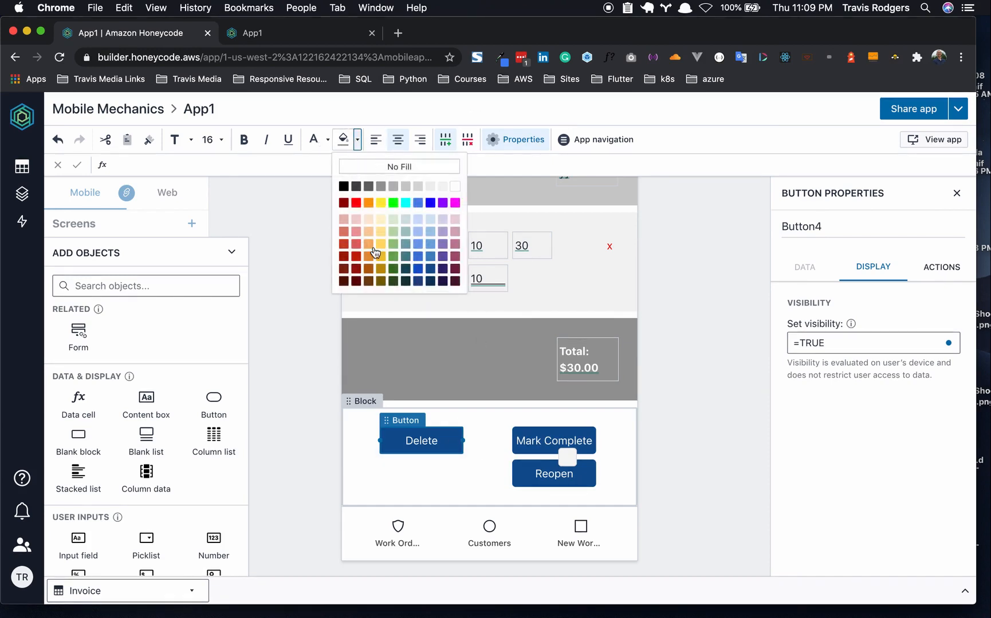
click(356, 256)
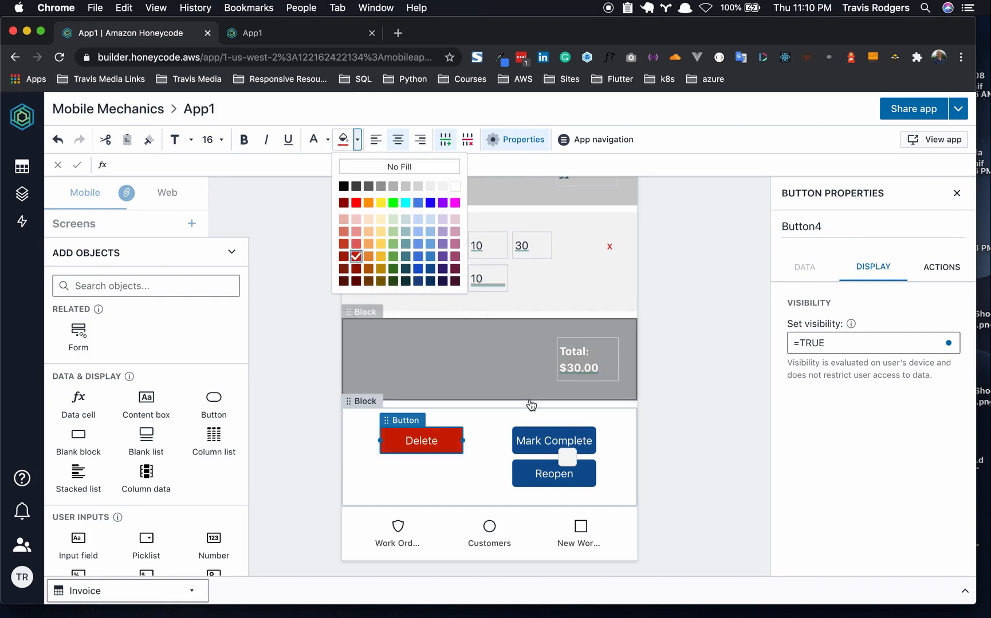
click(571, 439)
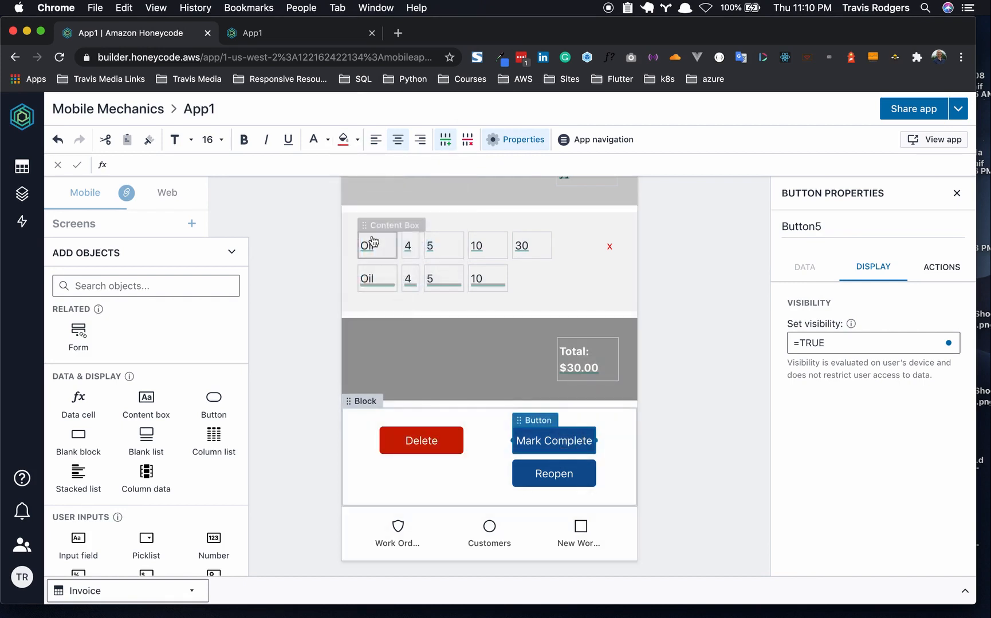
click(328, 142)
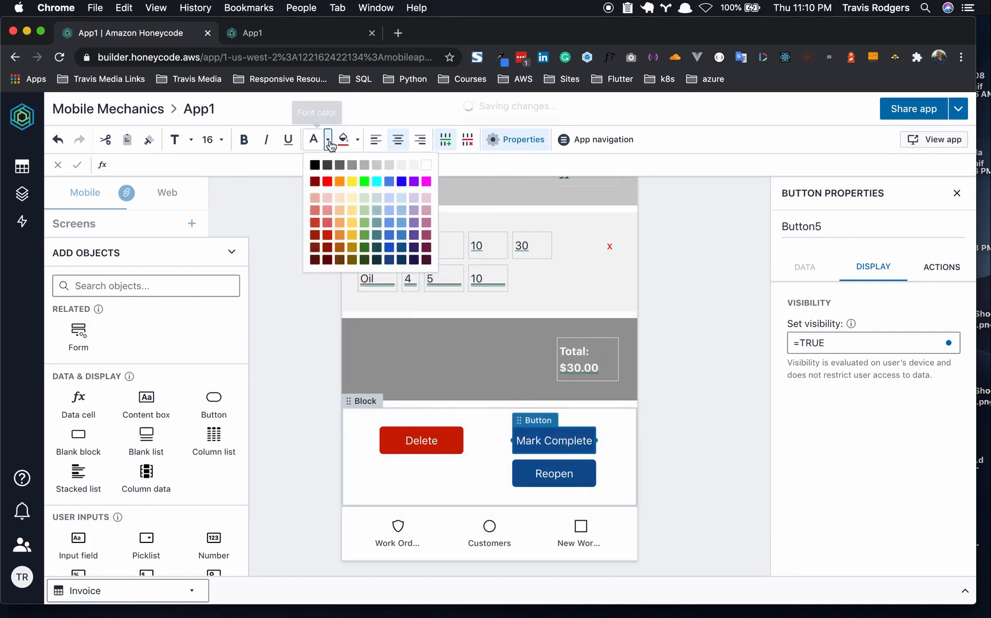
click(365, 236)
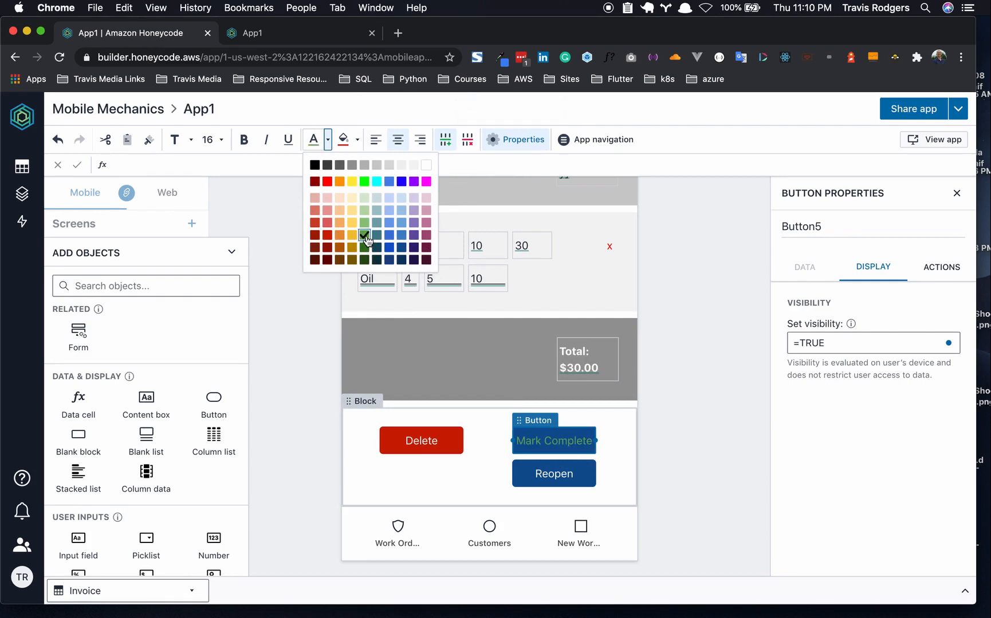
click(315, 165)
click(426, 165)
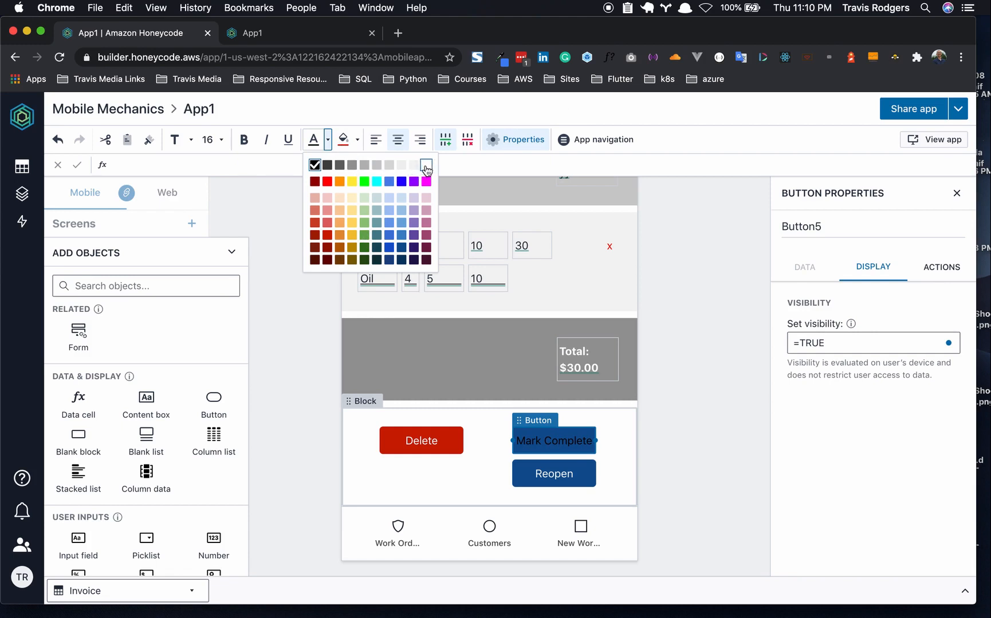
click(360, 144)
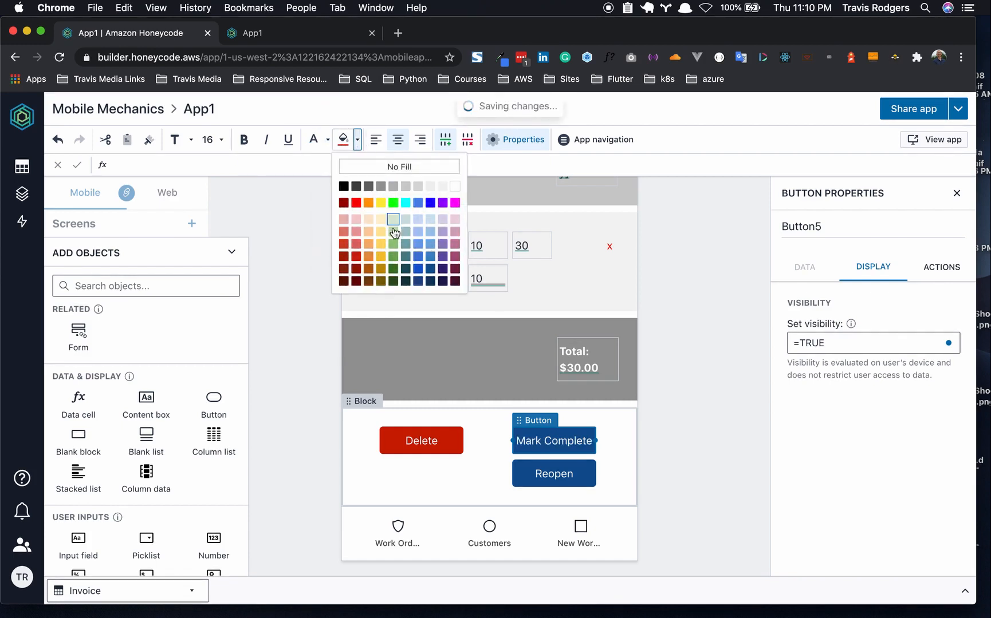
click(393, 256)
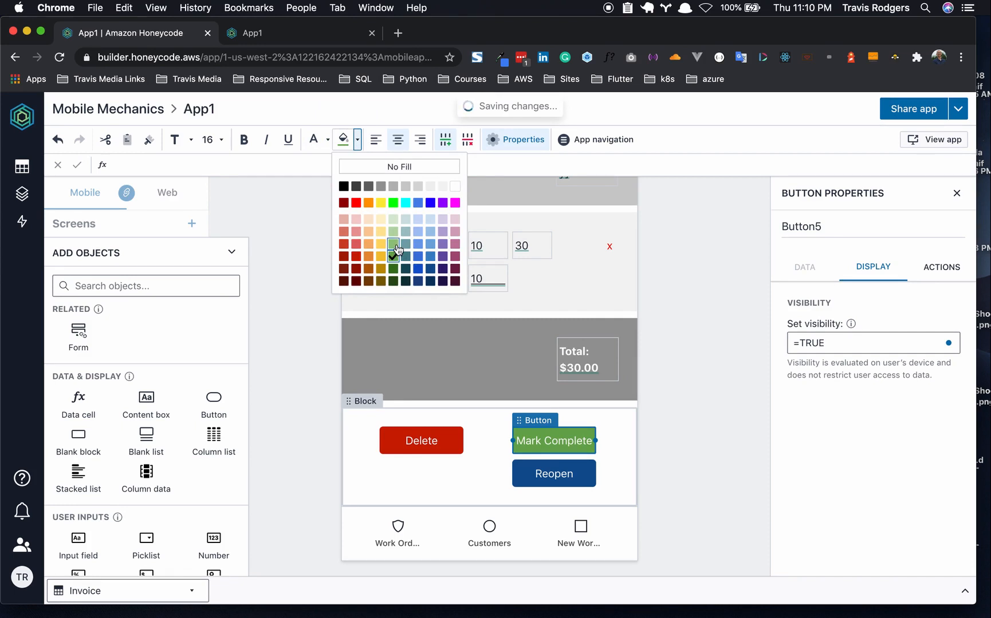
click(394, 269)
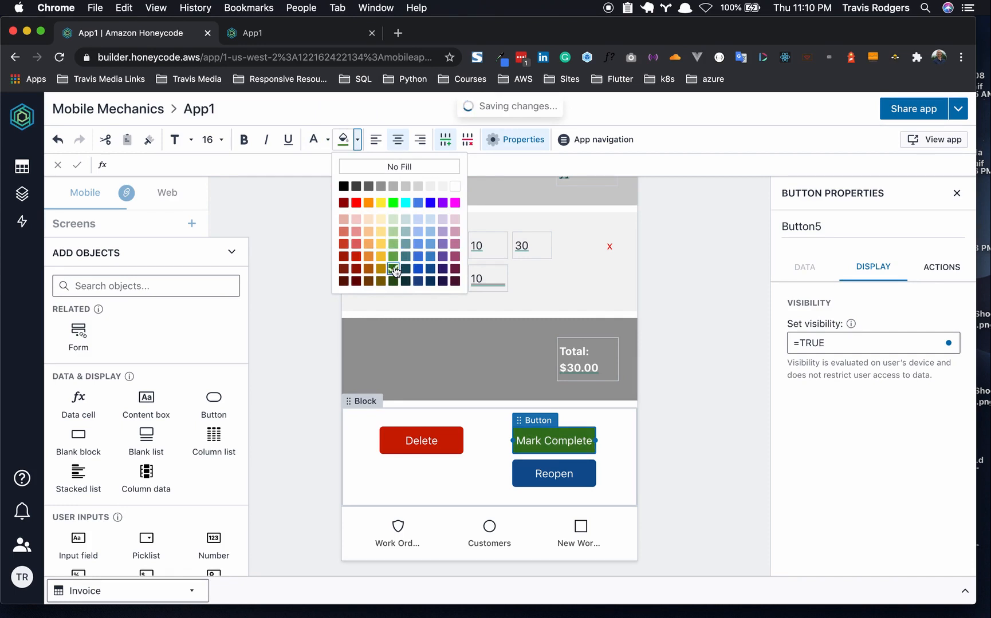
click(394, 257)
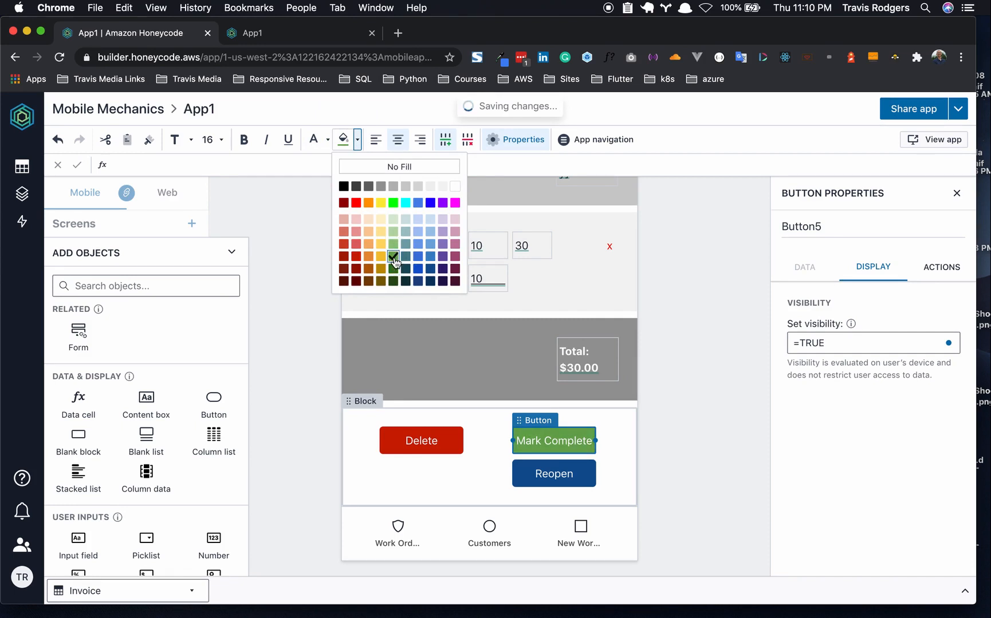
click(587, 483)
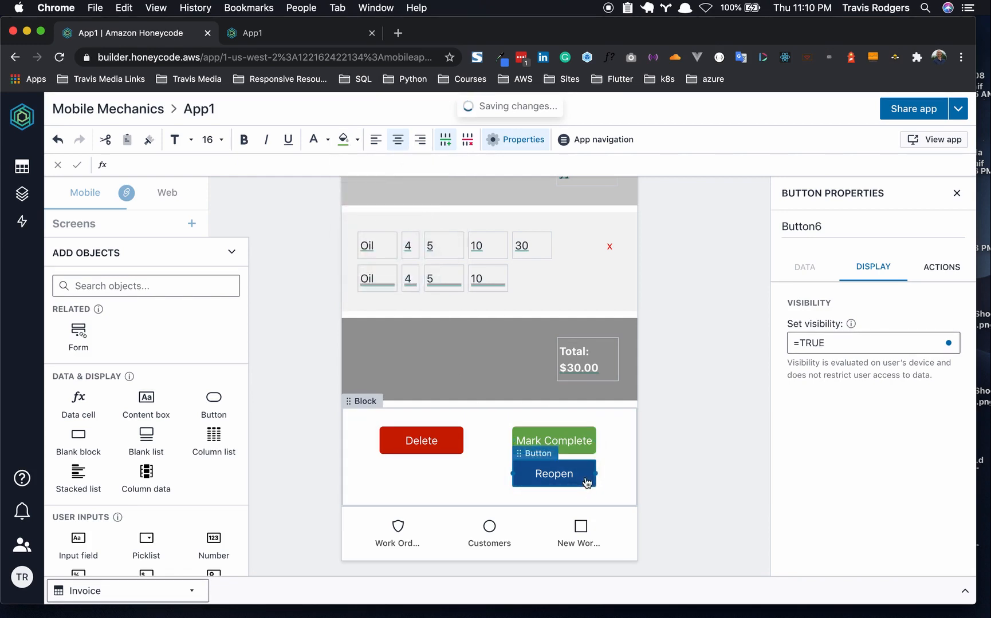
click(672, 430)
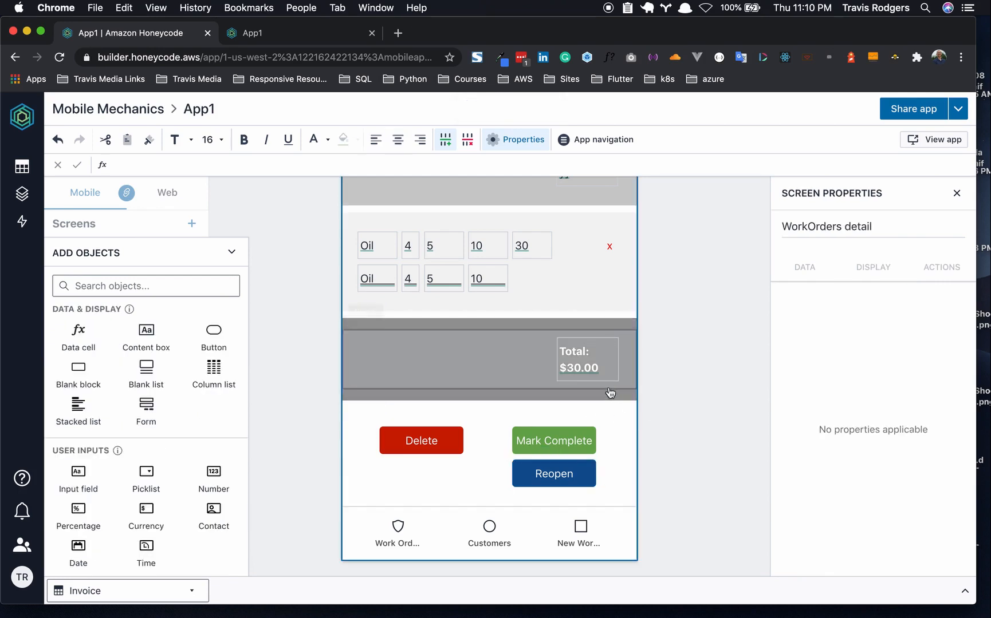
- Create an automation on the Delete button that deletes the context row
click(449, 440)
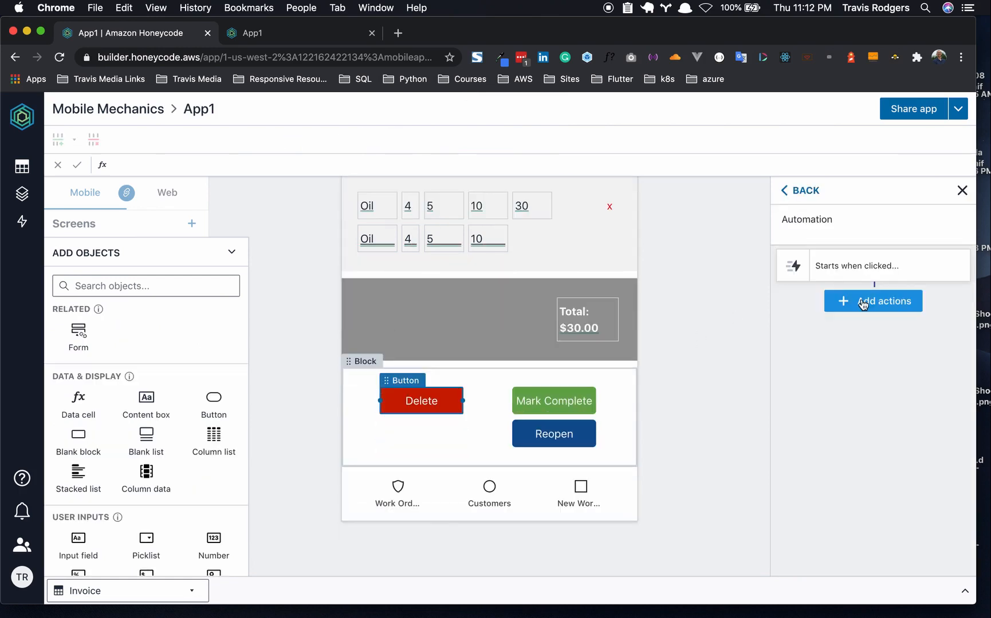
click(862, 302)
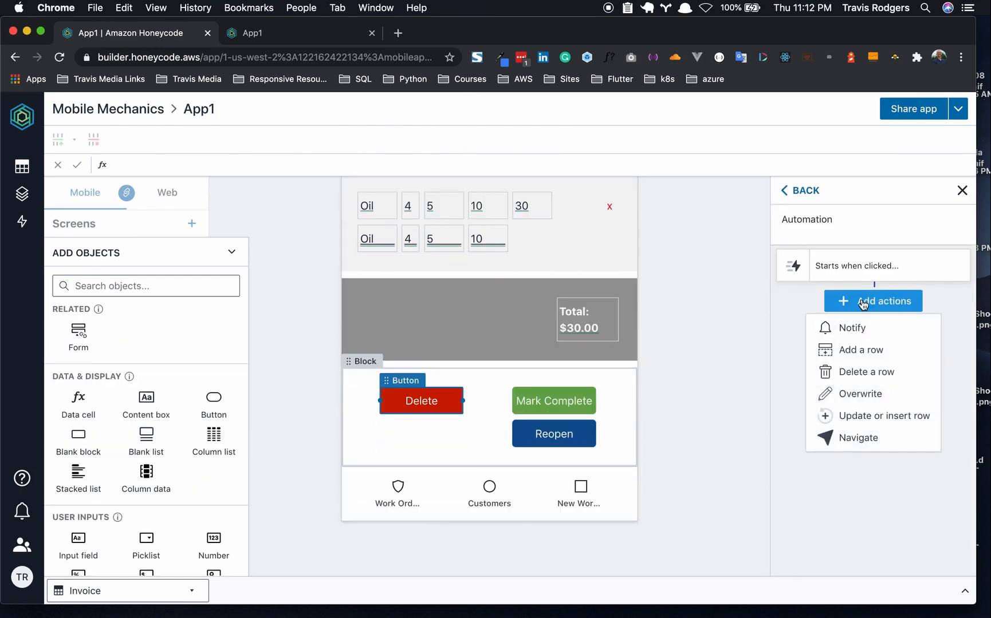
click(863, 373)
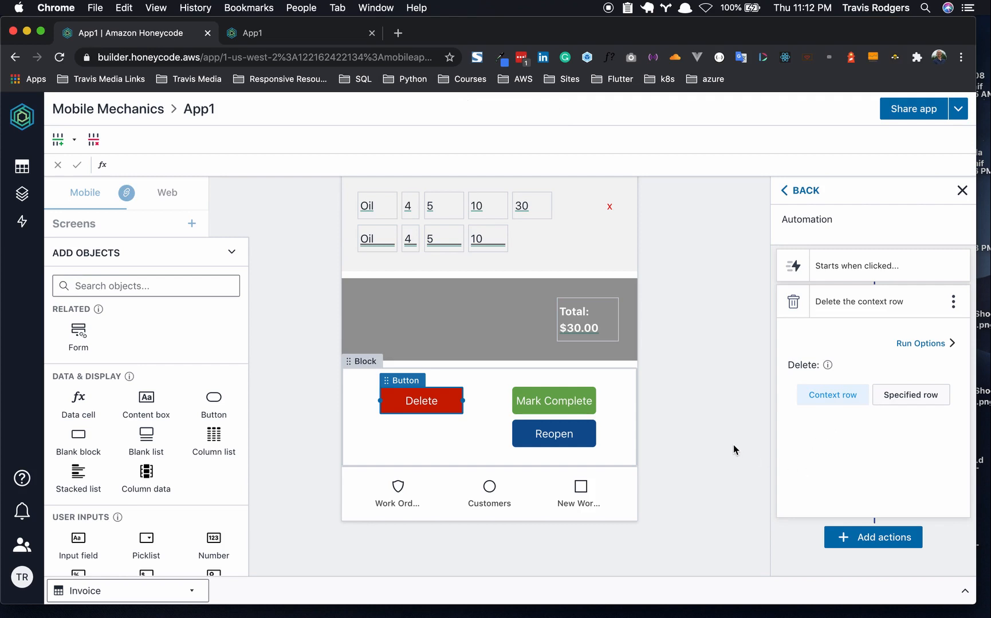
click(577, 401)
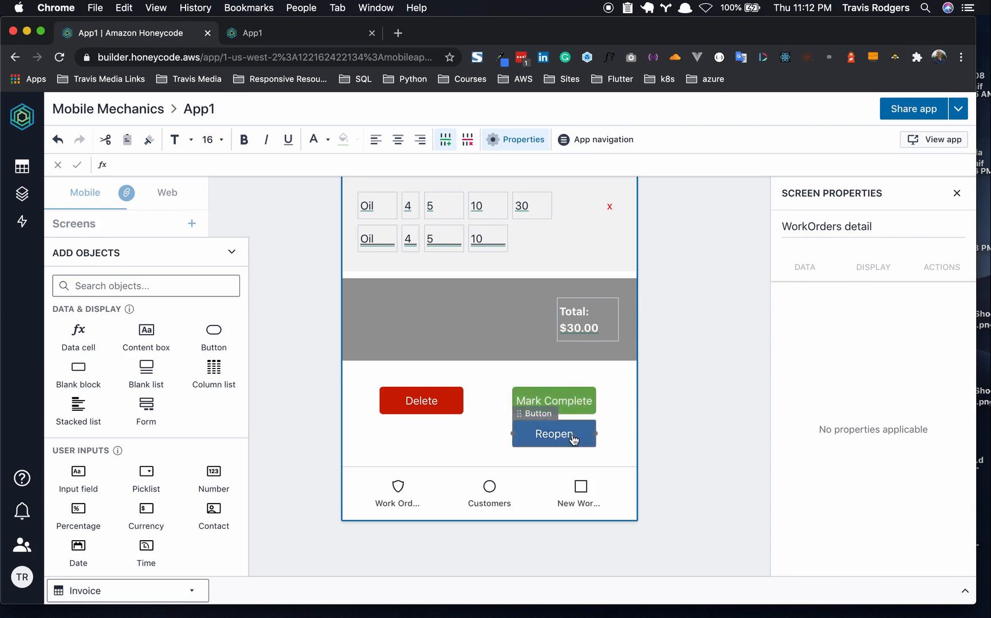
- Show Mark Complete only when the visibility formula =[Status]="Open" holds
click(576, 411)
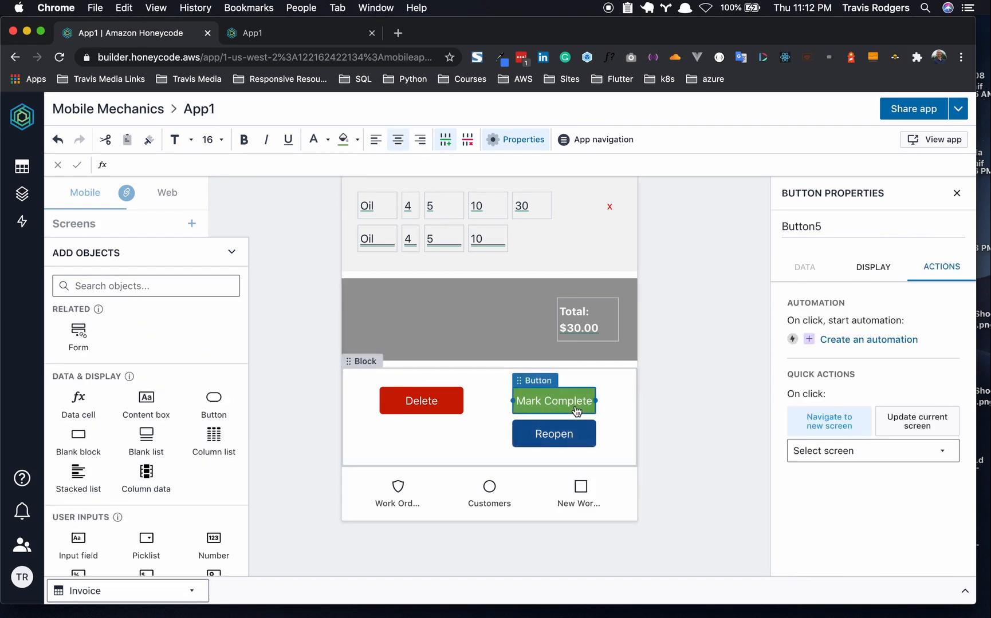
click(887, 263)
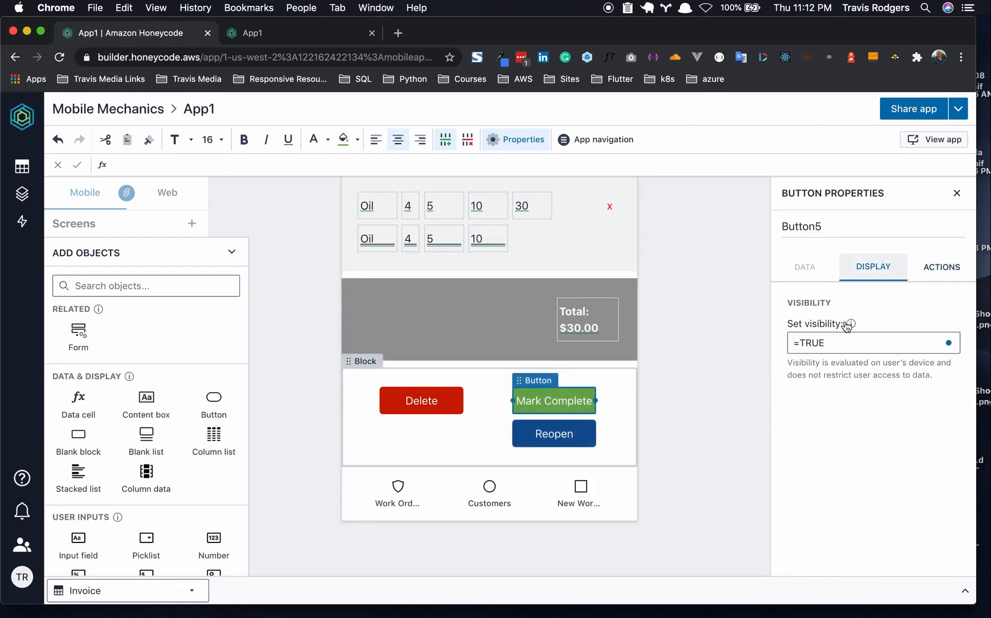
triple_click(832, 342)
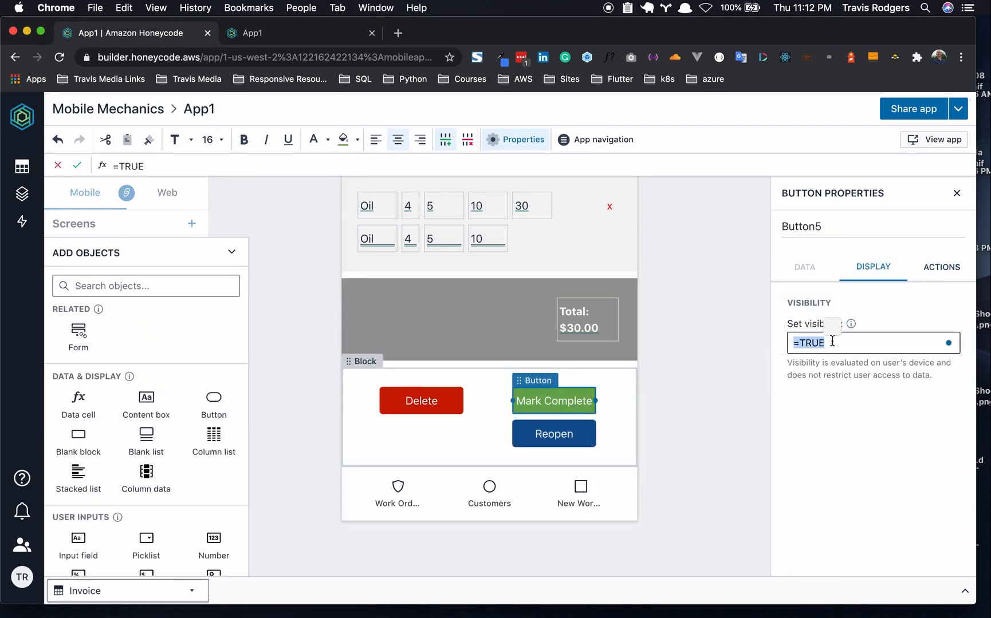
text(=)
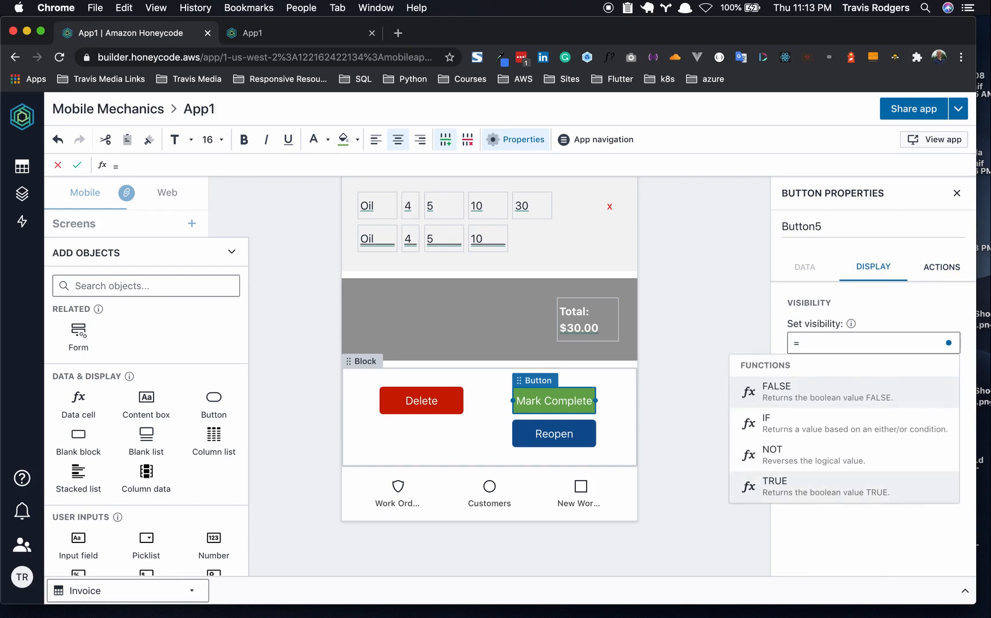
text([Sta)
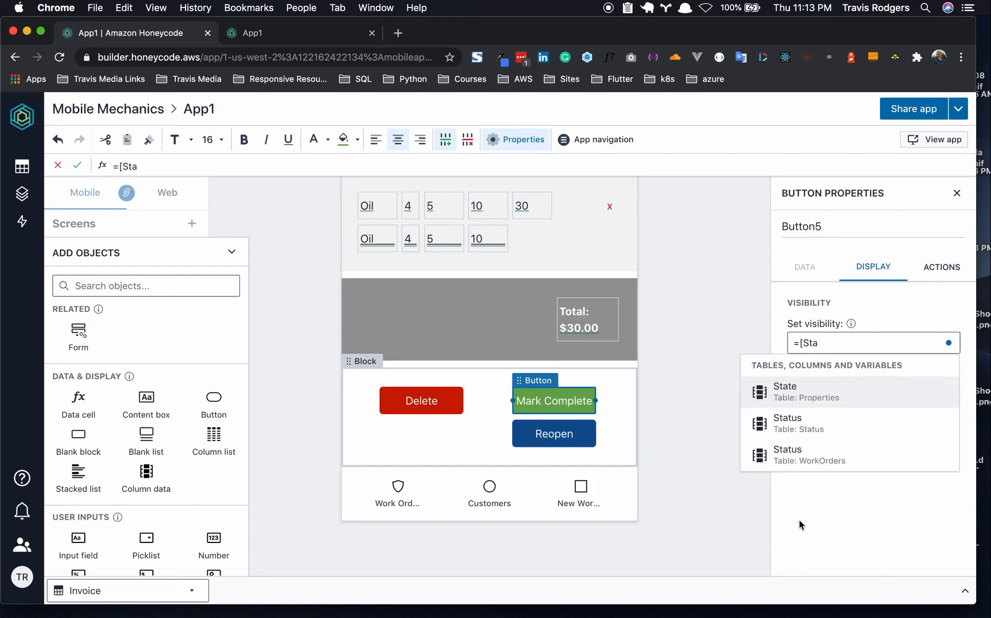
click(806, 427)
text(=)
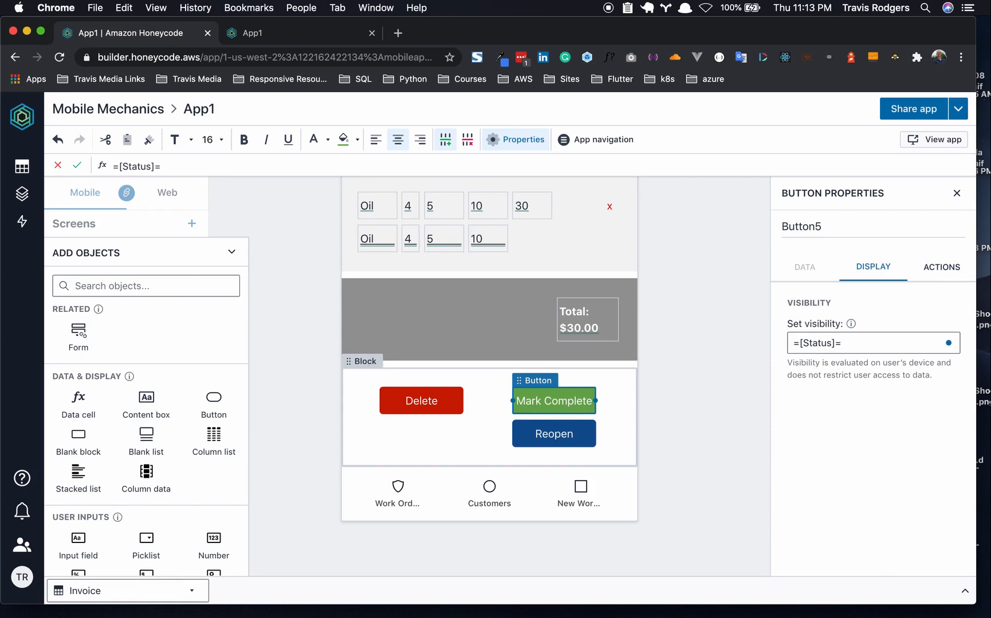
text("Open)
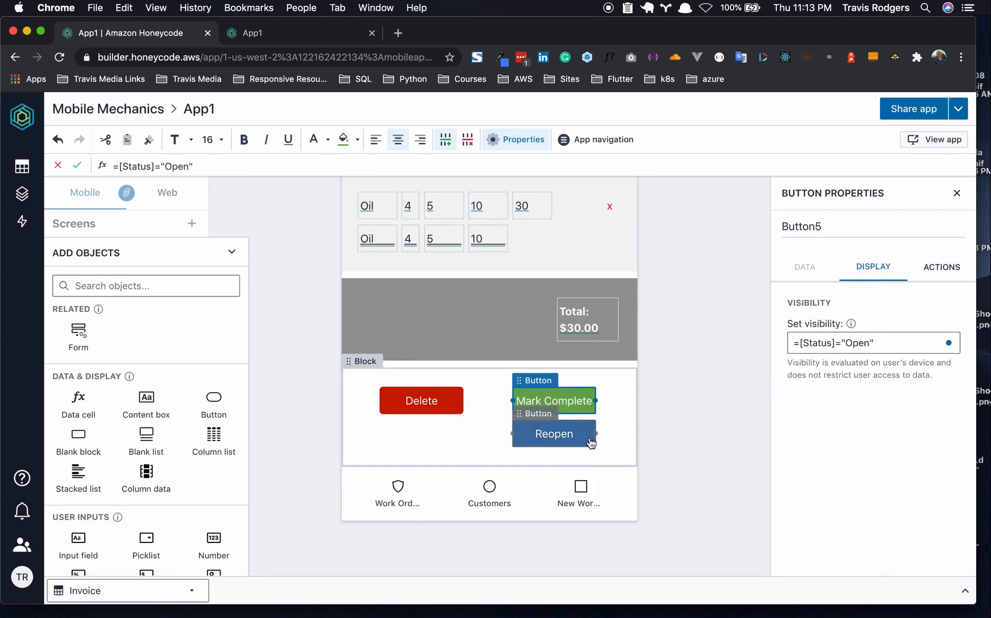
triple_click(820, 342)
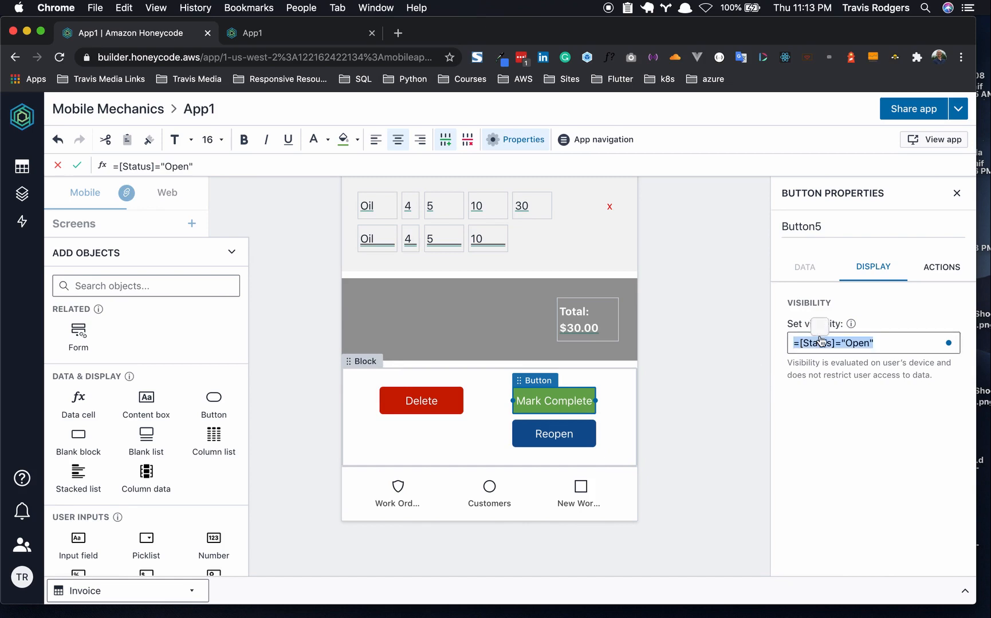
- Give Reopen the visibility formula =[Status]="Closed" and check the live app's work order page
click(590, 443)
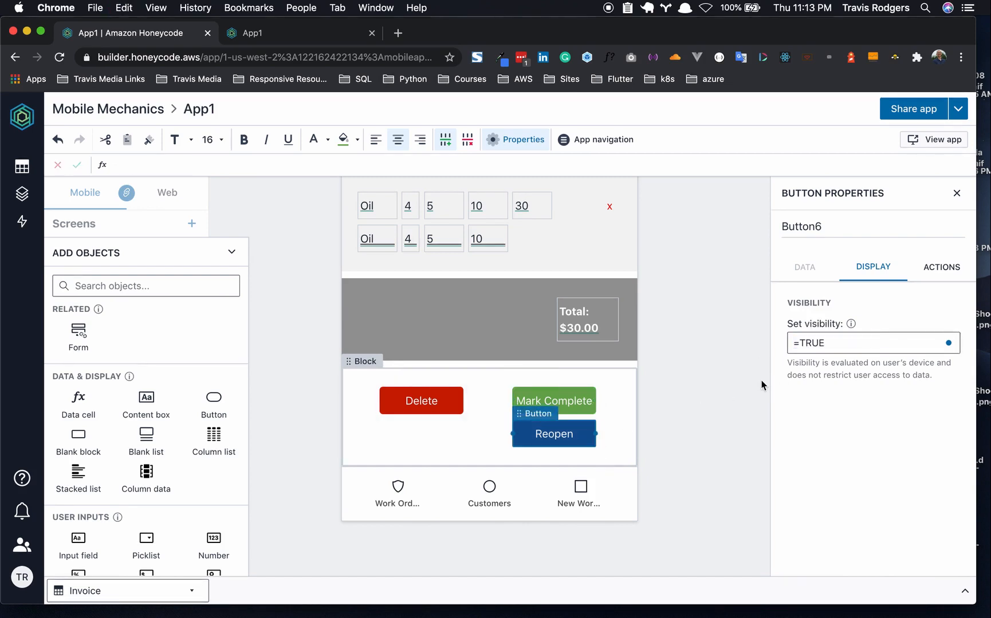
triple_click(819, 345)
key(super+c)
key(super+v)
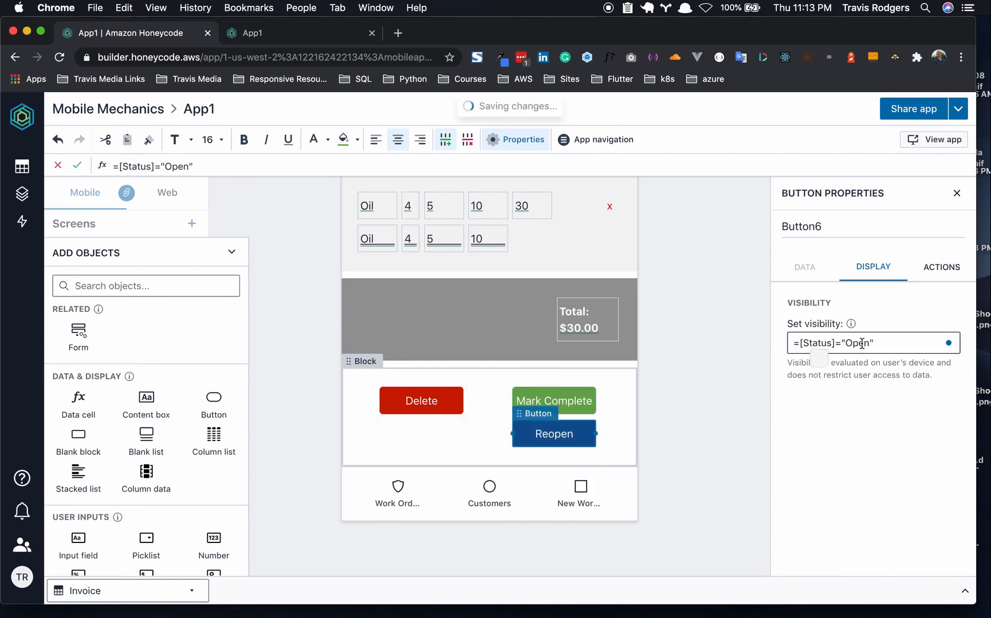
key(BackSpace)
key(BackSpace)
key(BackSpace)
key(BackSpace)
text(Closed)
click(741, 401)
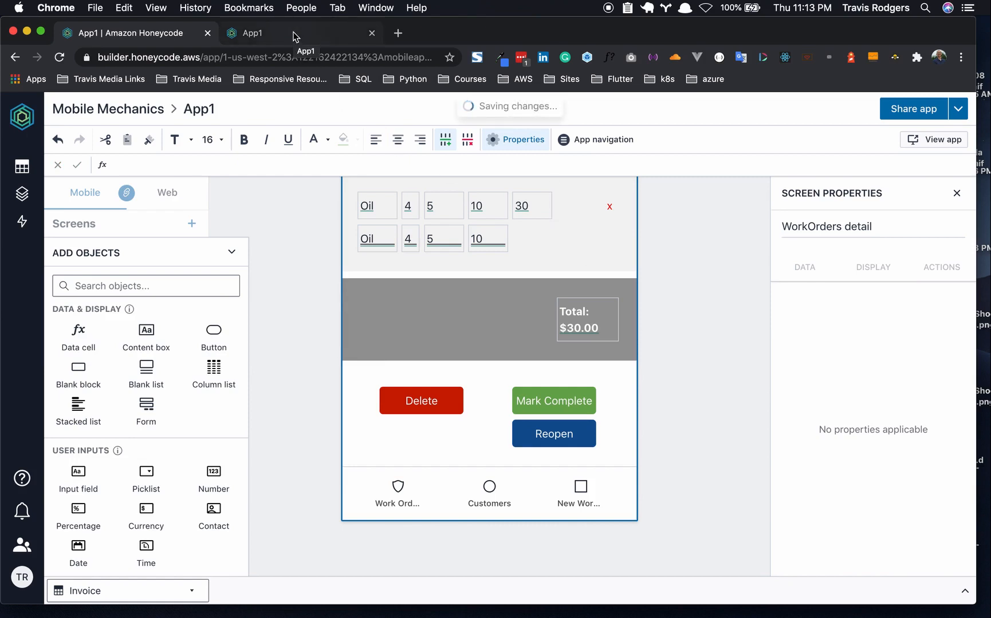
click(293, 37)
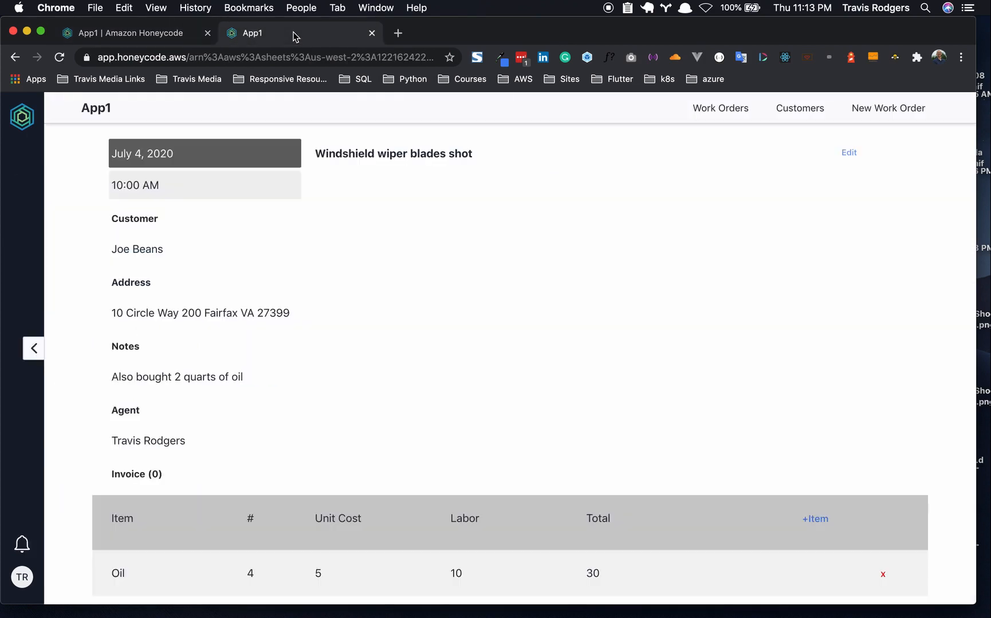
scroll(436, 314, down, 3)
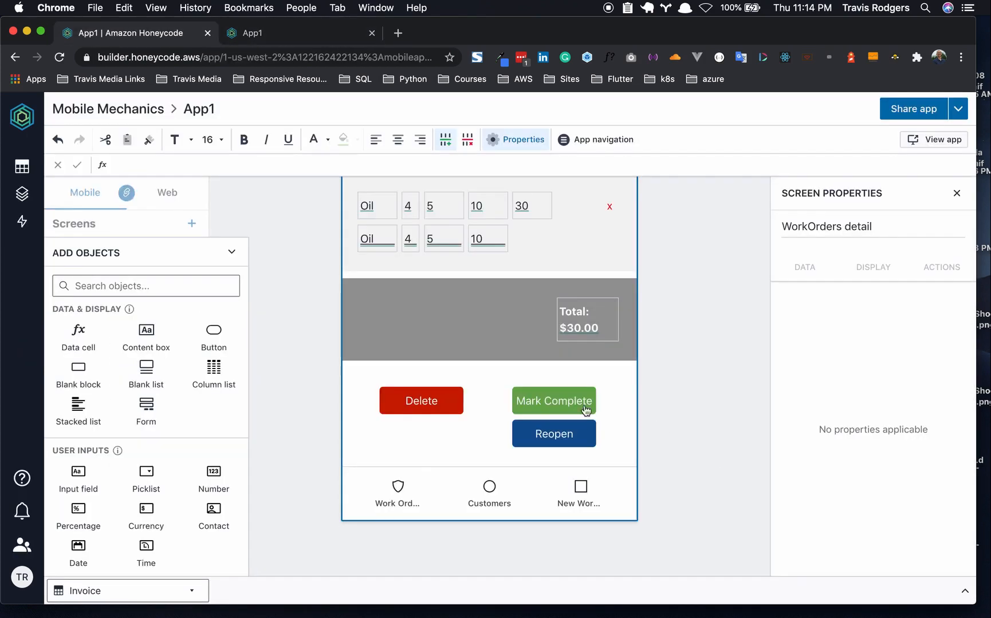
- Start an automation on Mark Complete with an Overwrite action
click(569, 405)
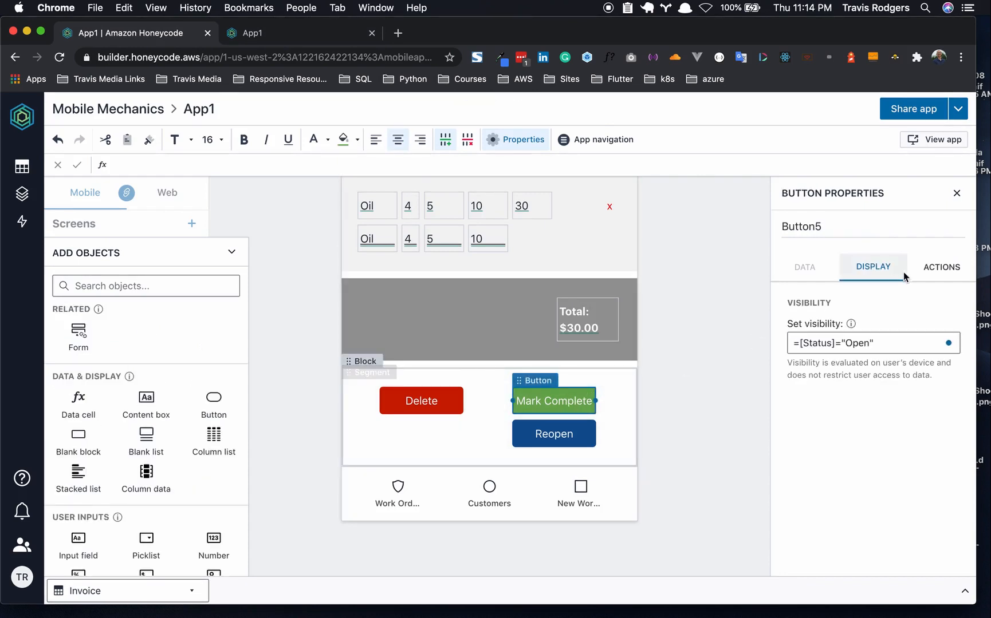
click(937, 268)
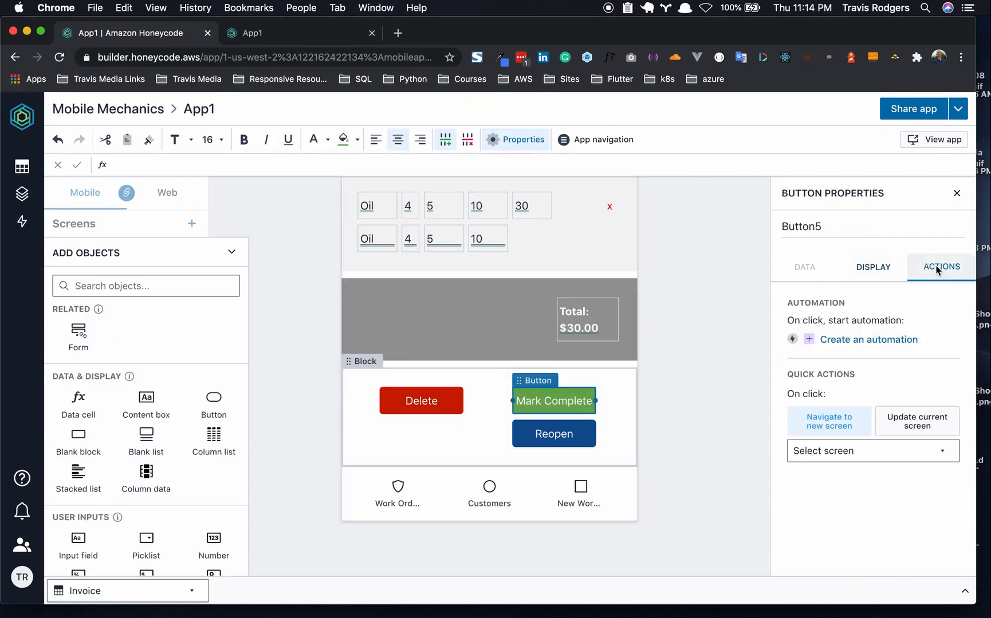
click(862, 340)
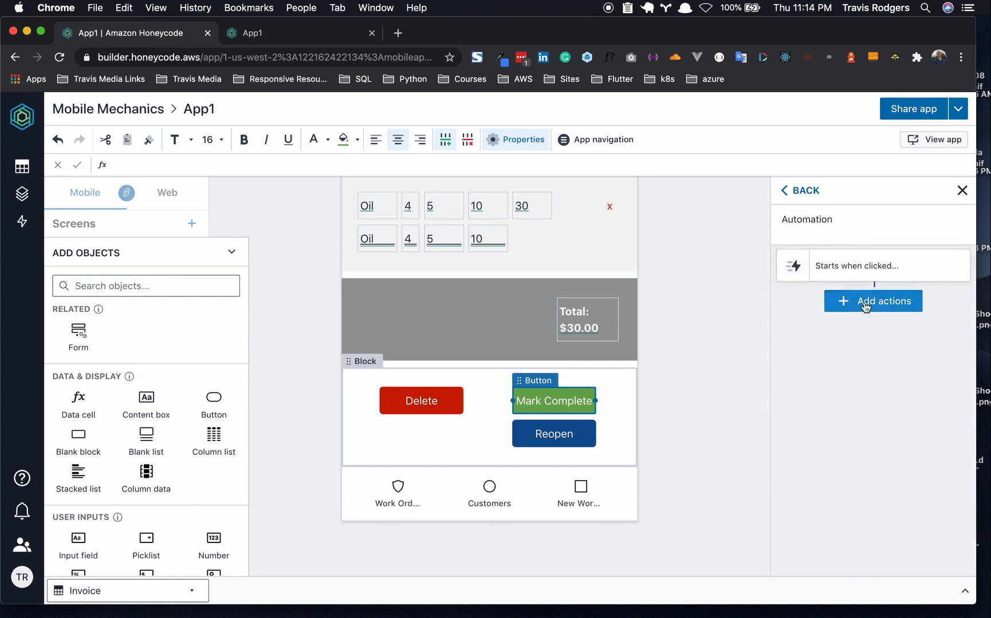
click(865, 303)
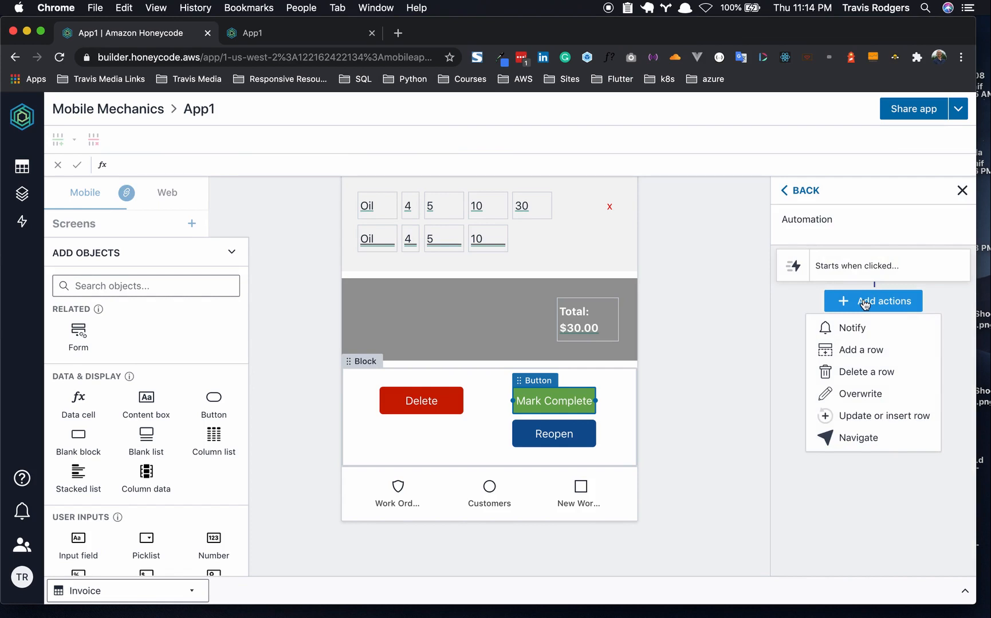
click(860, 394)
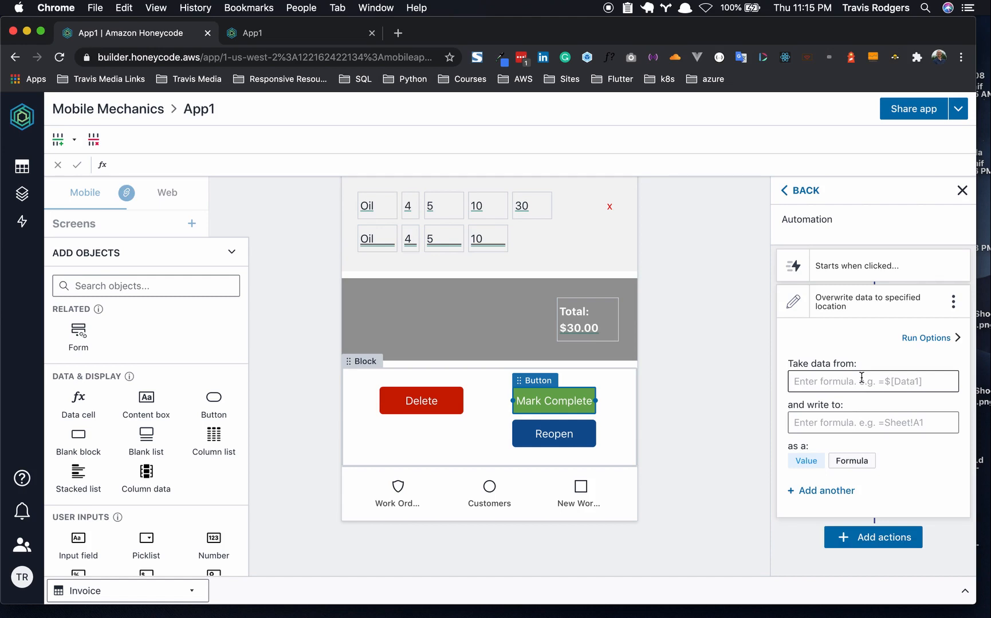
- Set the overwrite source to =FINDROW(Status, "Status[Status]=""Closed""")
click(861, 378)
text(=Fin)
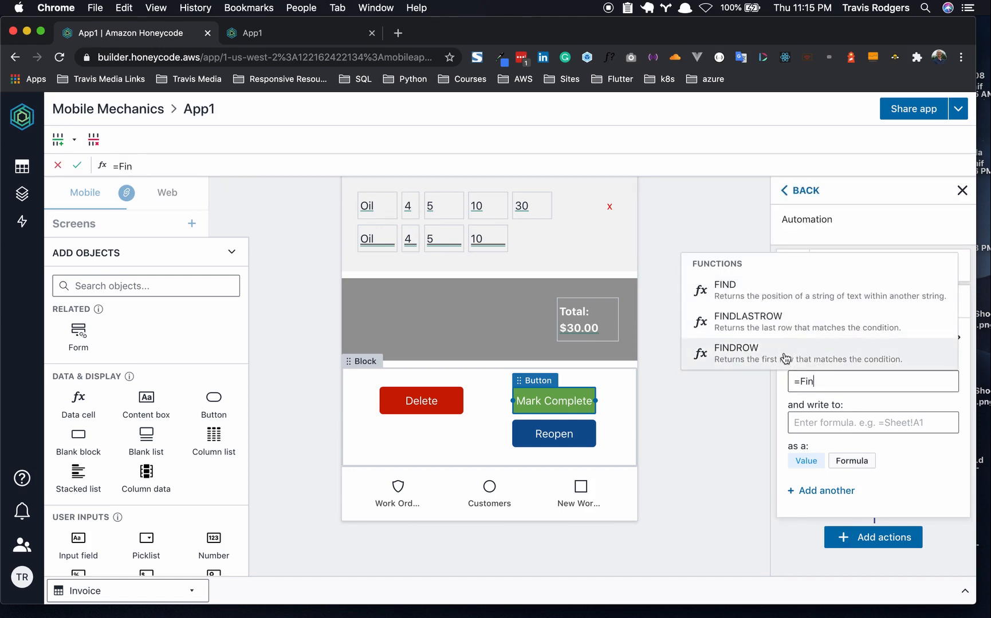
click(785, 358)
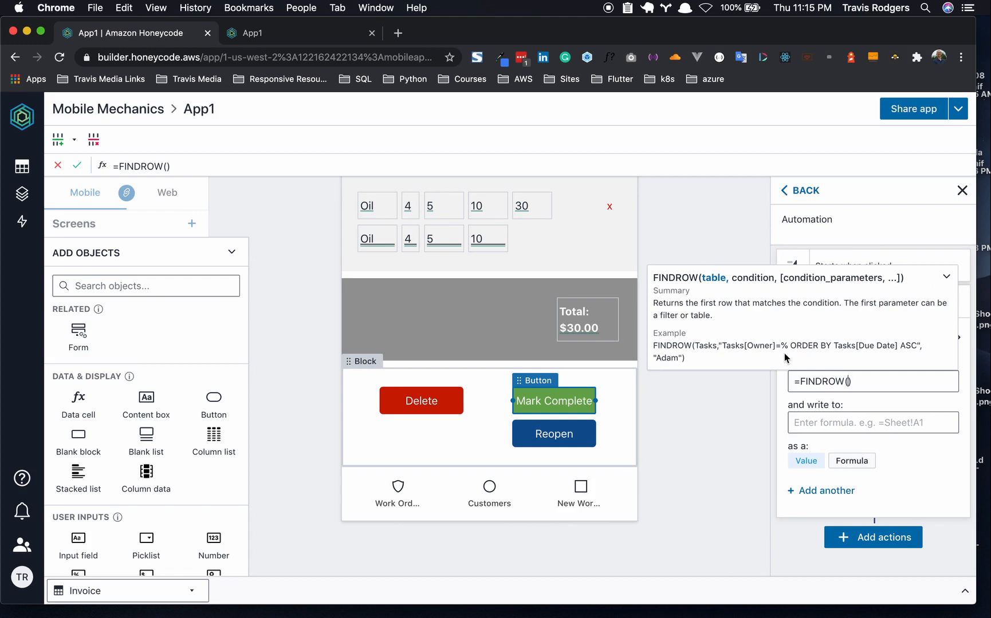
text(Status)
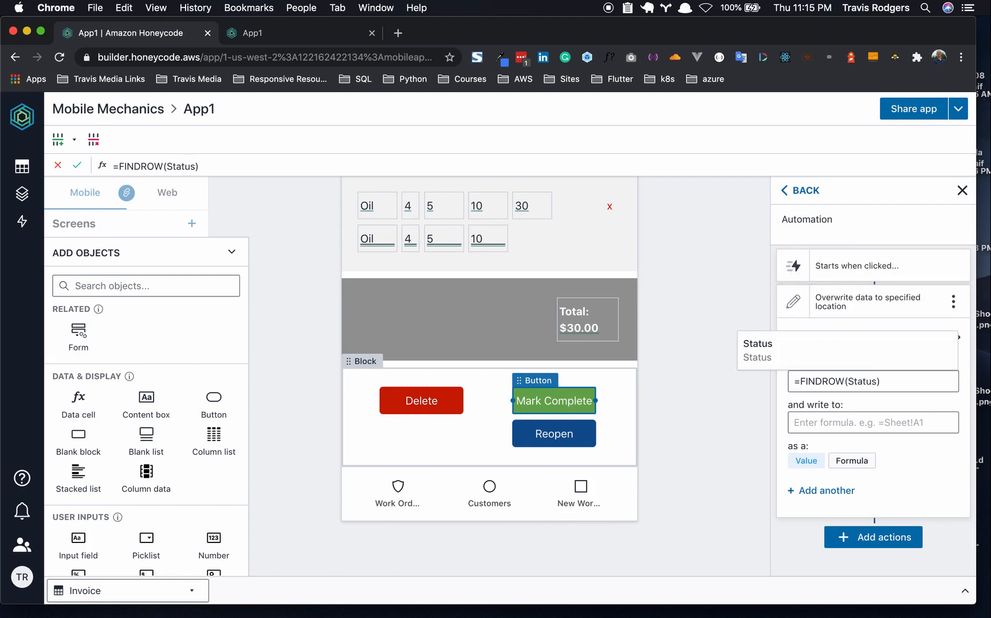
text(, "")
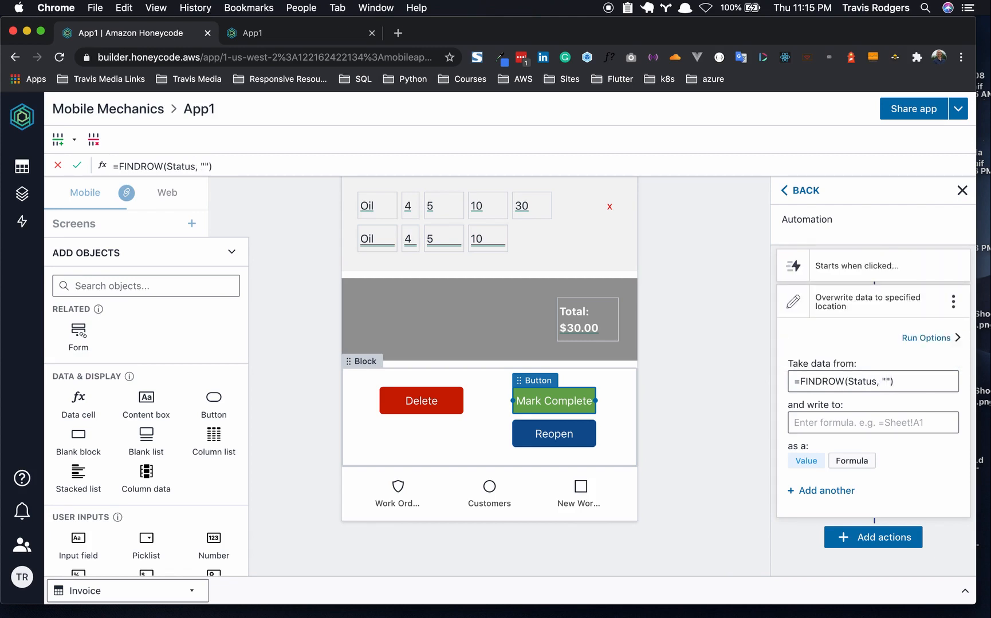
text(Stata)
key(BackSpace)
text(us[s)
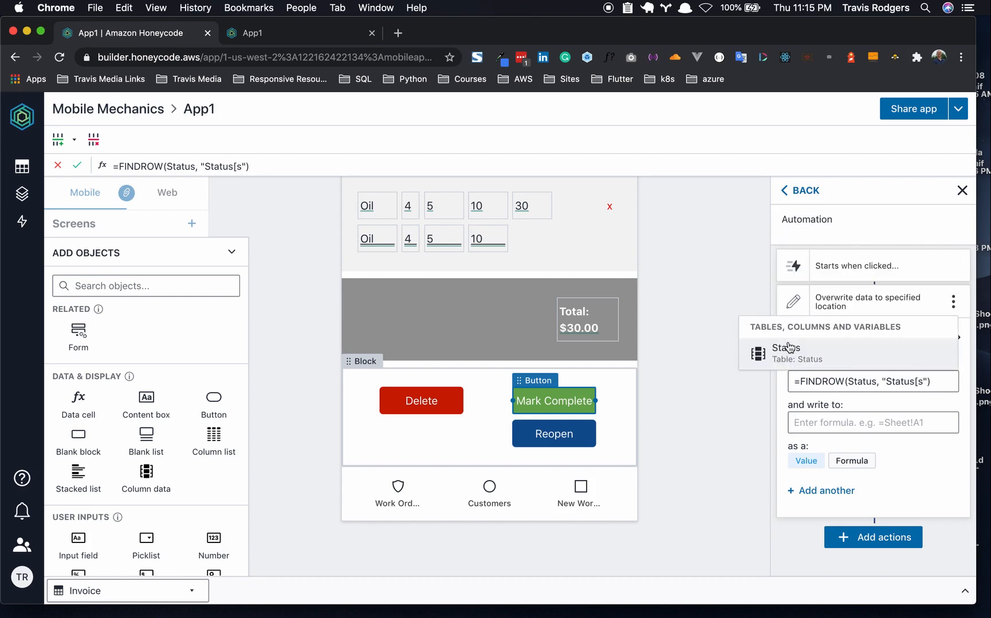
click(788, 349)
text(=)
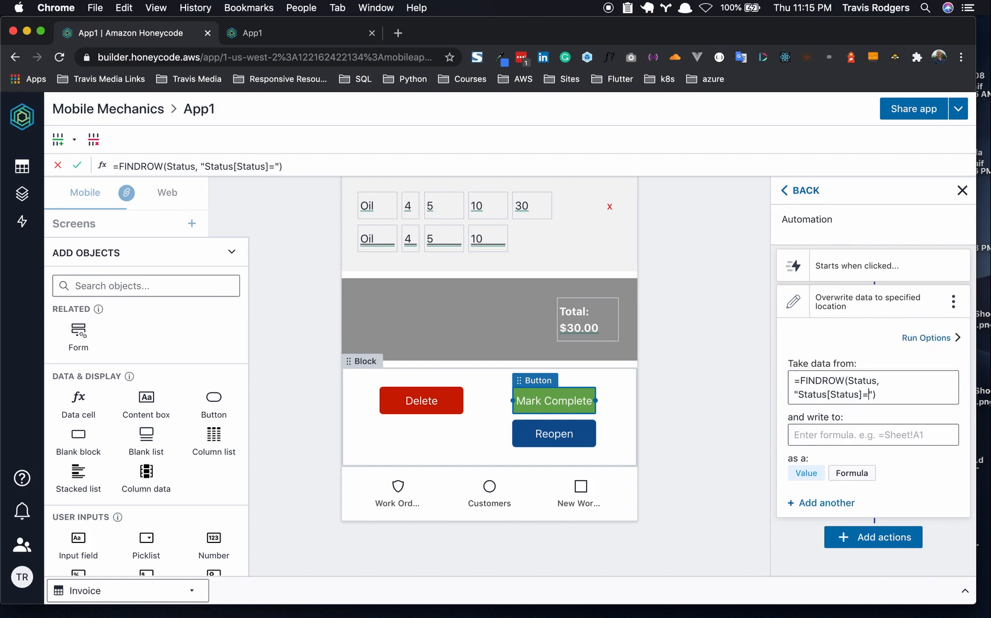
text(""Closed"")
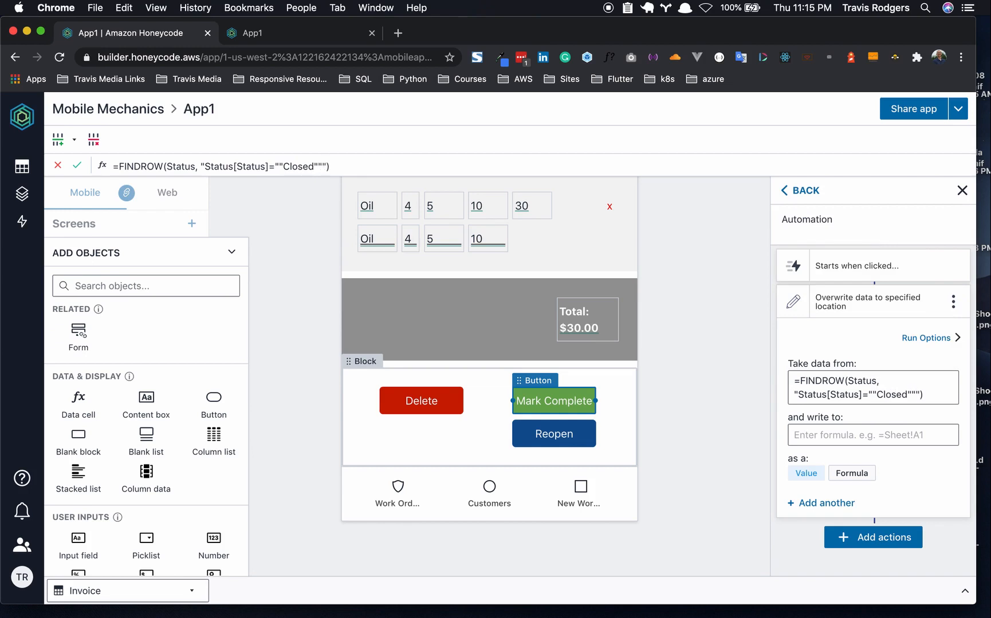
- Set the overwrite destination to the =[Status] column
click(847, 436)
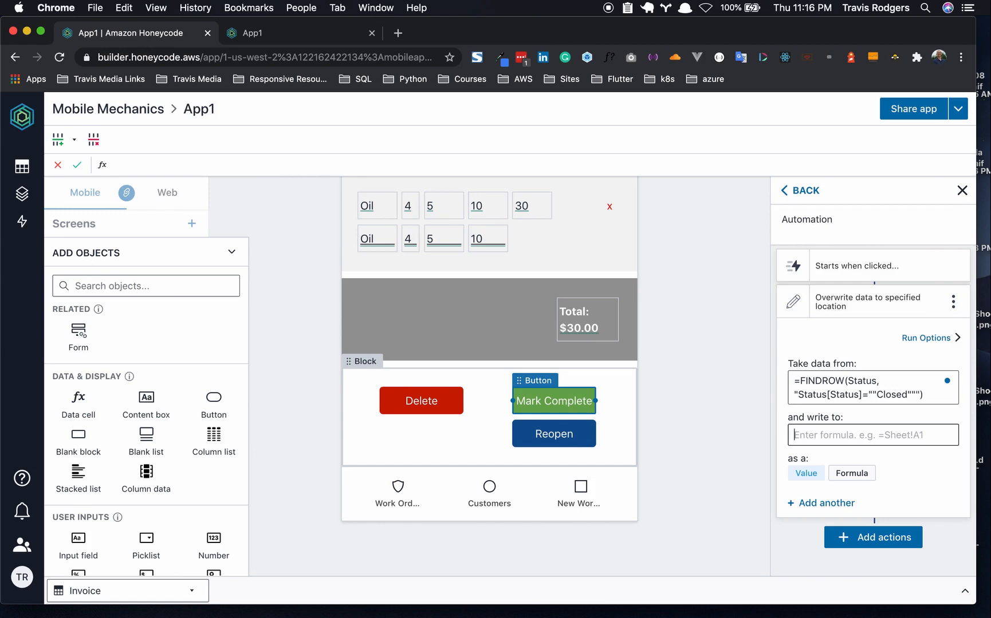
text(=)
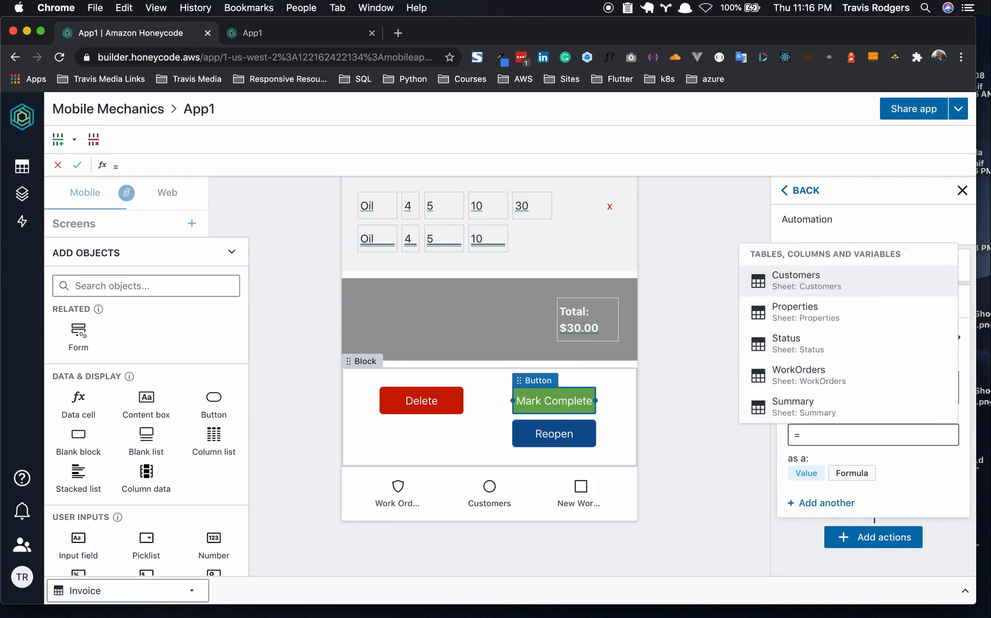
text([Staat)
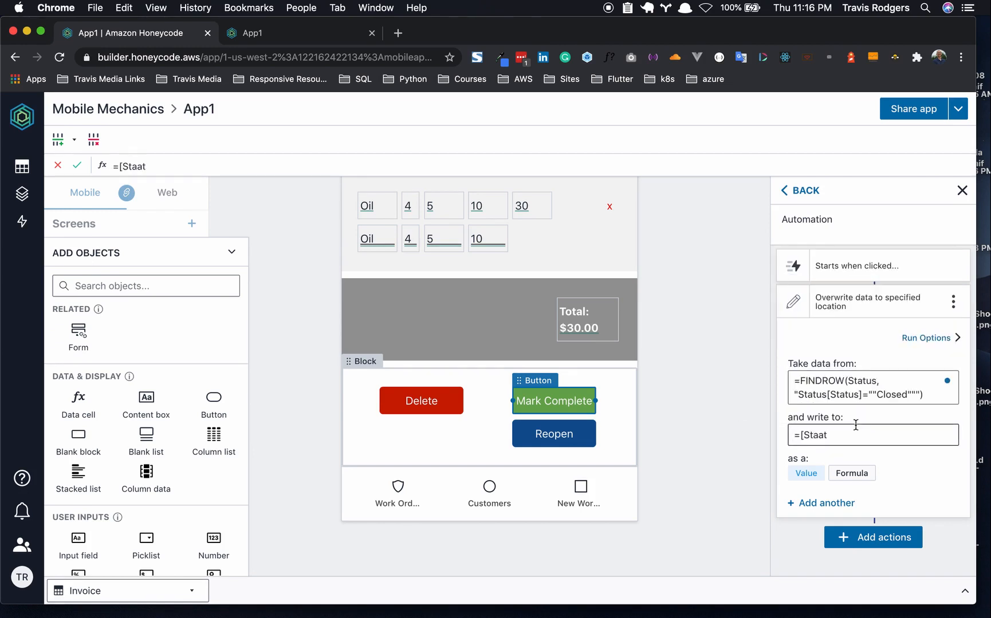
key(BackSpace)
key(BackSpace)
click(836, 374)
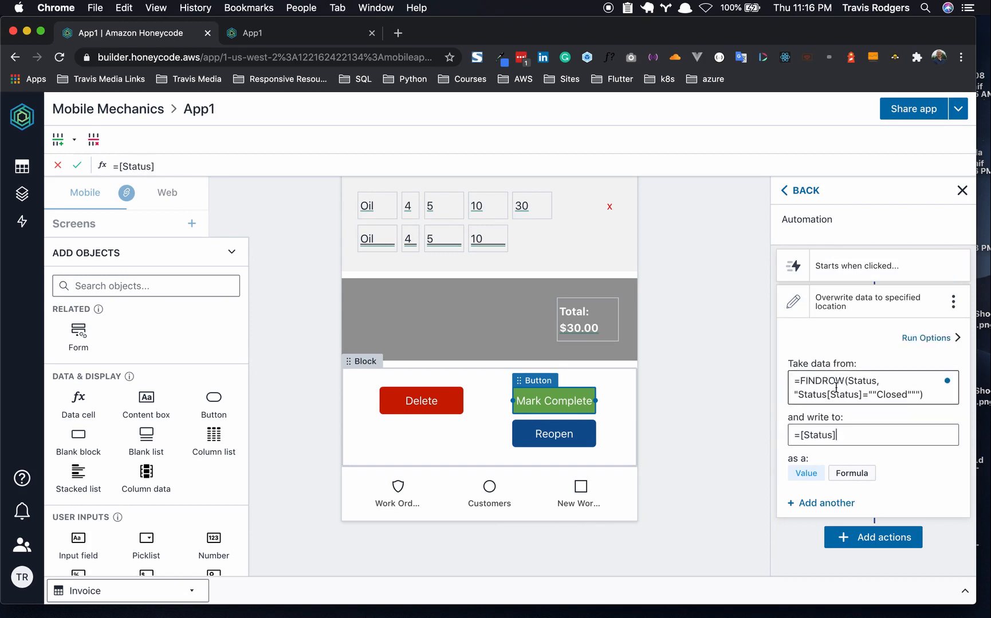
click(580, 447)
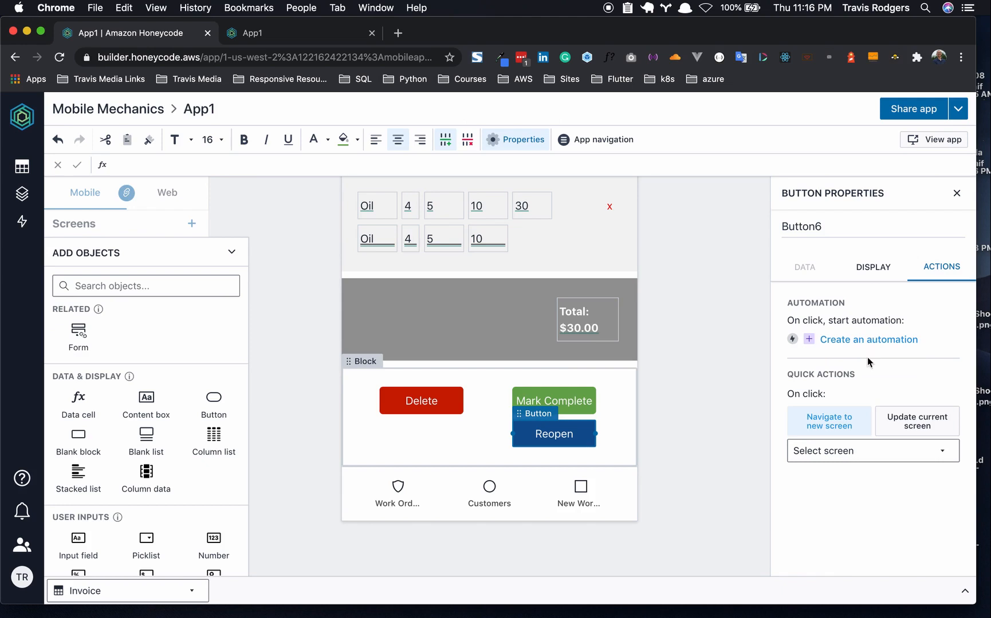
- Create a Reopen overwrite automation taking data from =FINDROW(Status, "Status[Status]=""Open""")
click(870, 341)
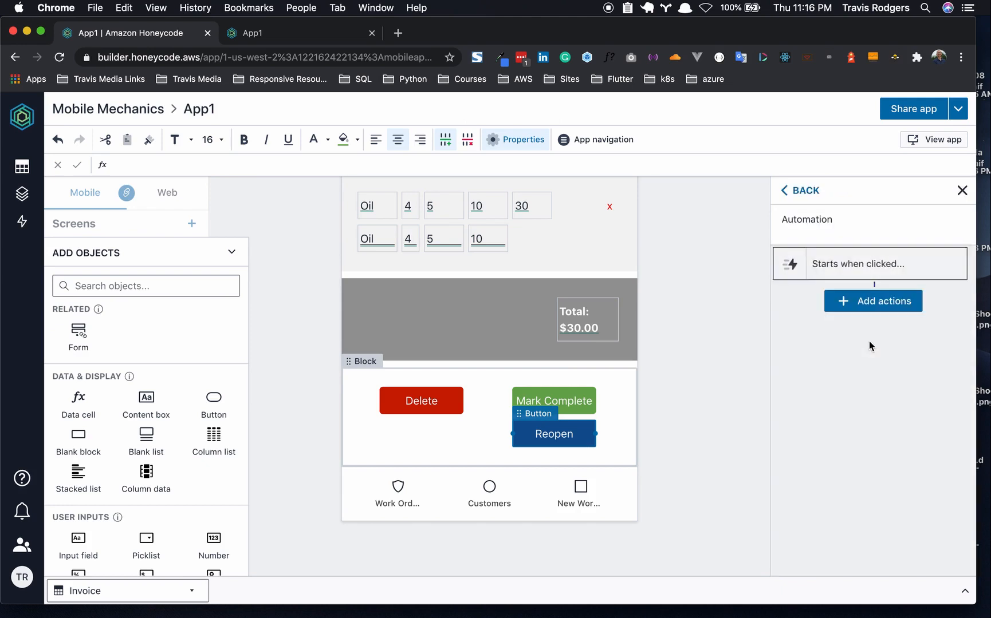
click(871, 302)
click(871, 394)
click(870, 381)
text(=FIND)
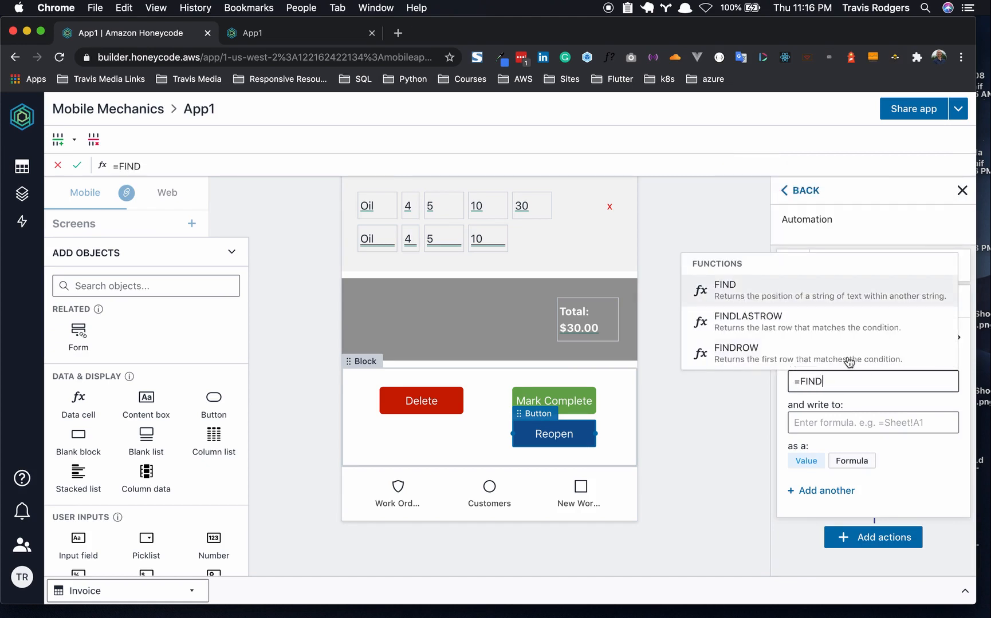
click(801, 347)
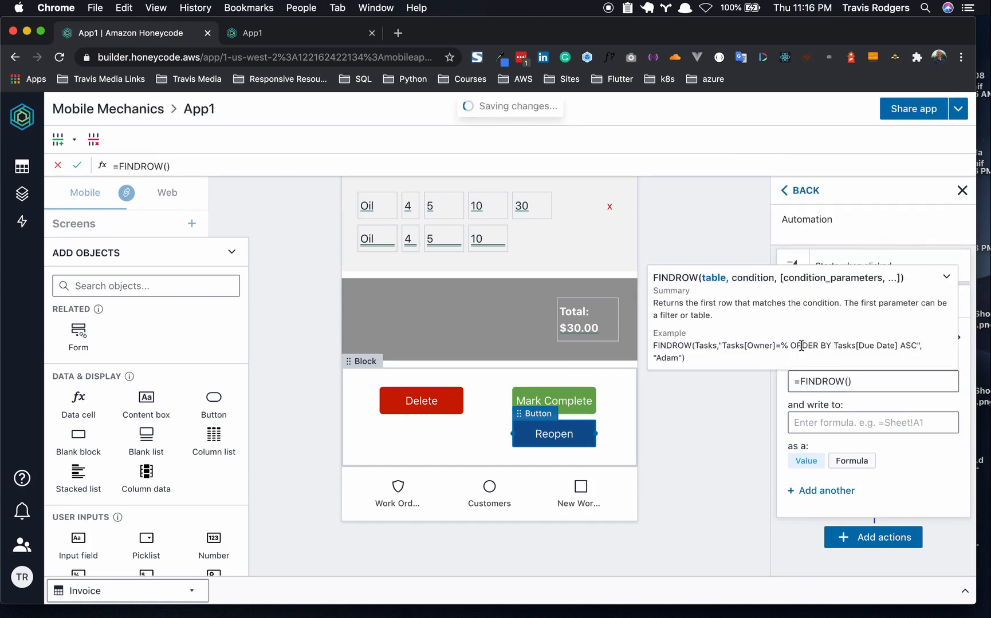
text(Status, "")
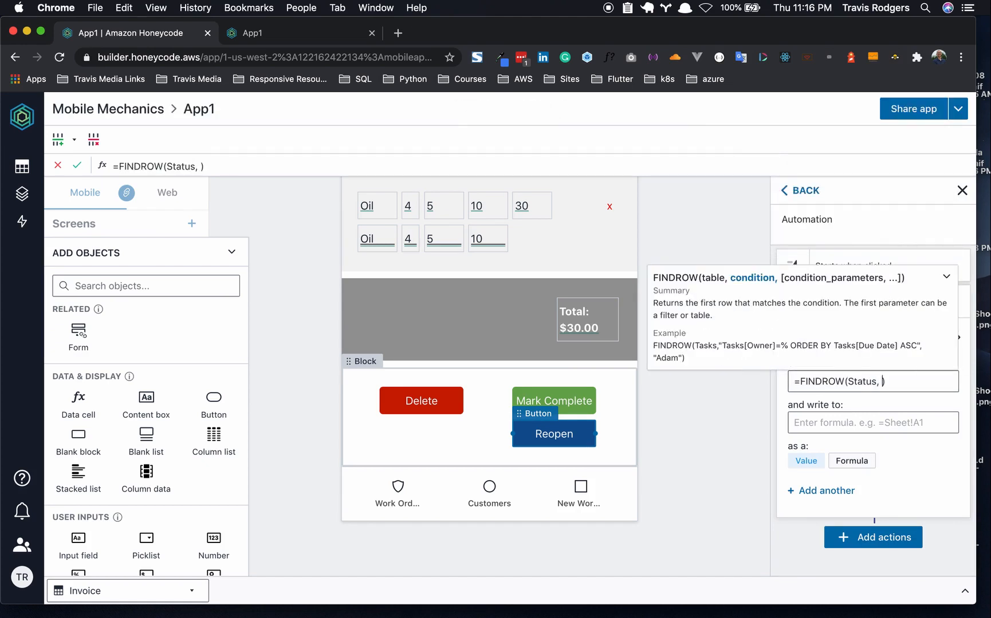
text(Status[Stat)
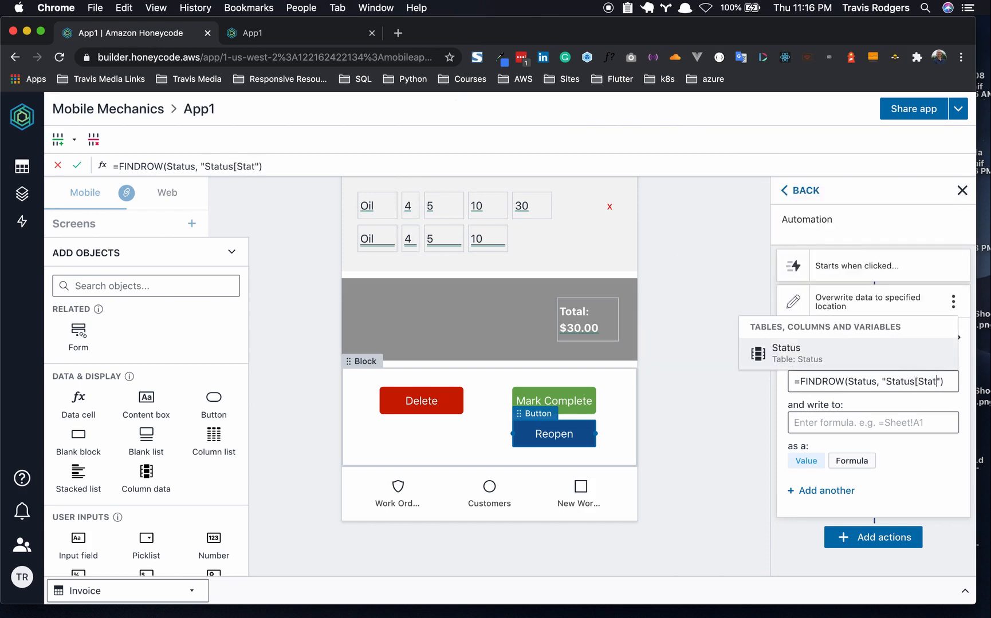
click(797, 347)
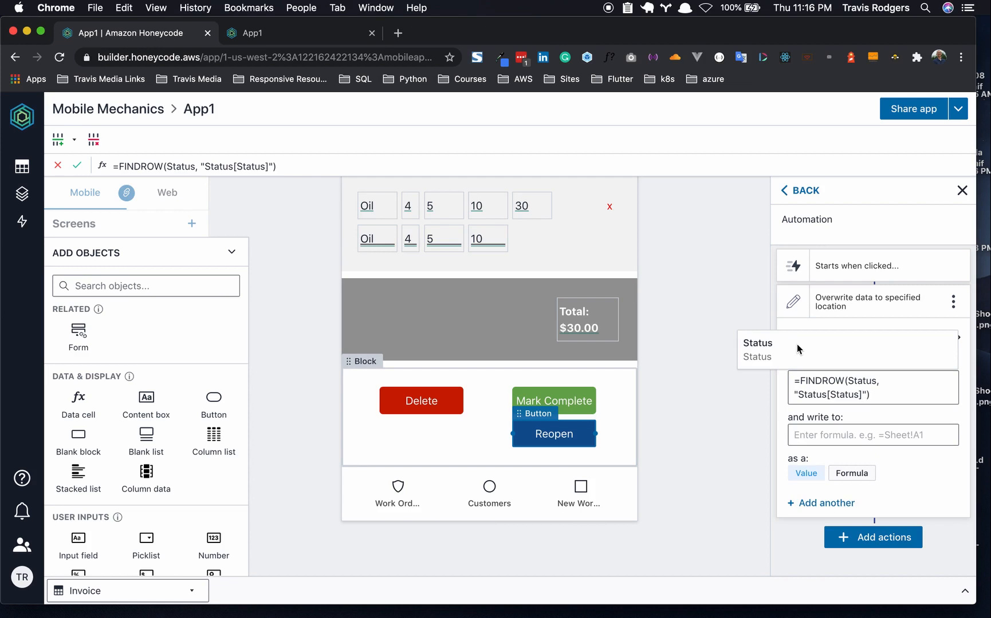
text(=)
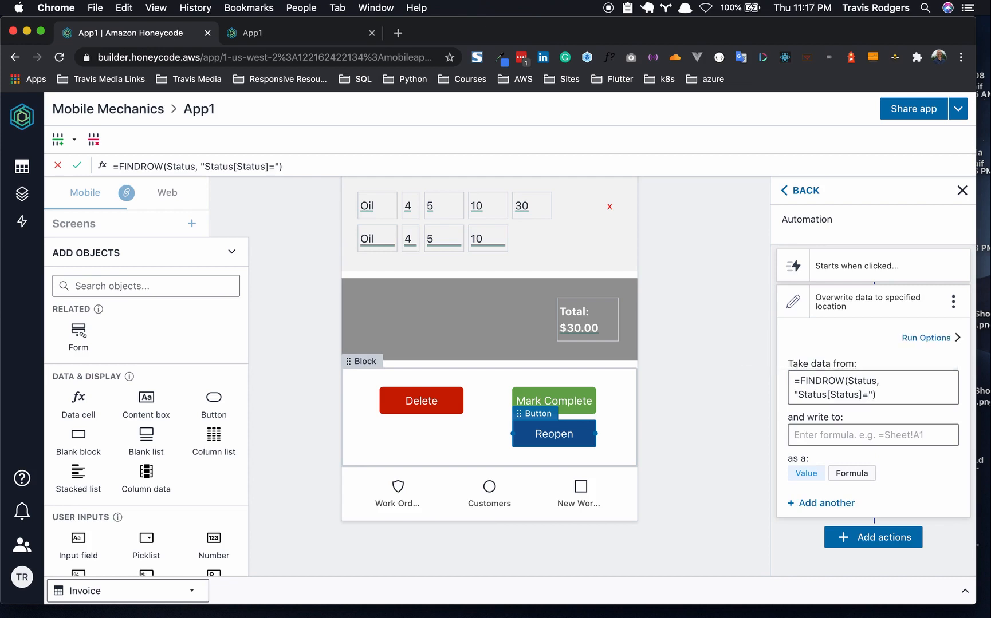
text(""Open"")
click(915, 477)
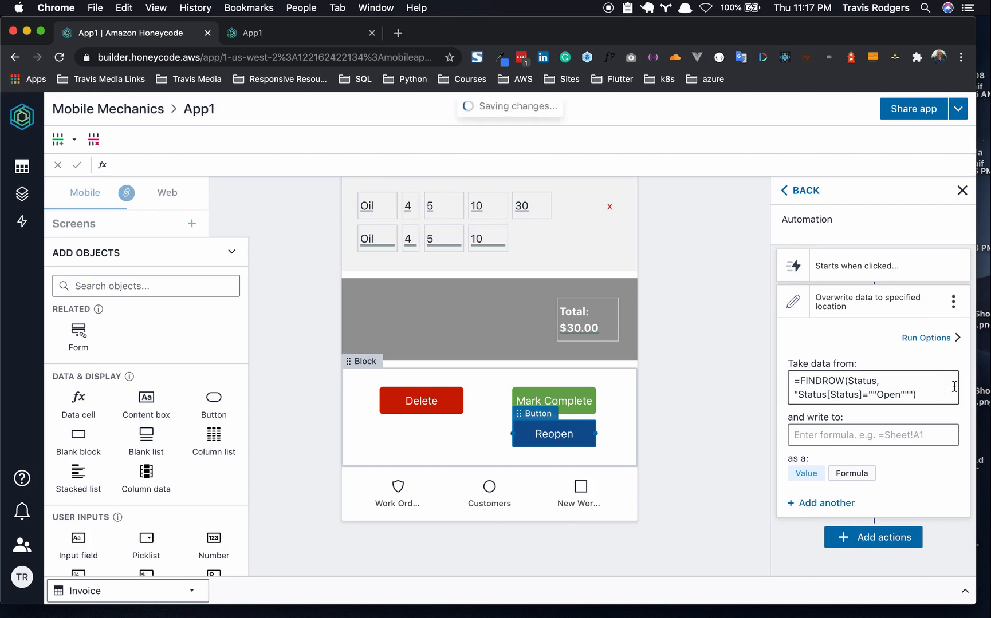
- Set the Reopen overwrite destination to =[Status]
click(879, 434)
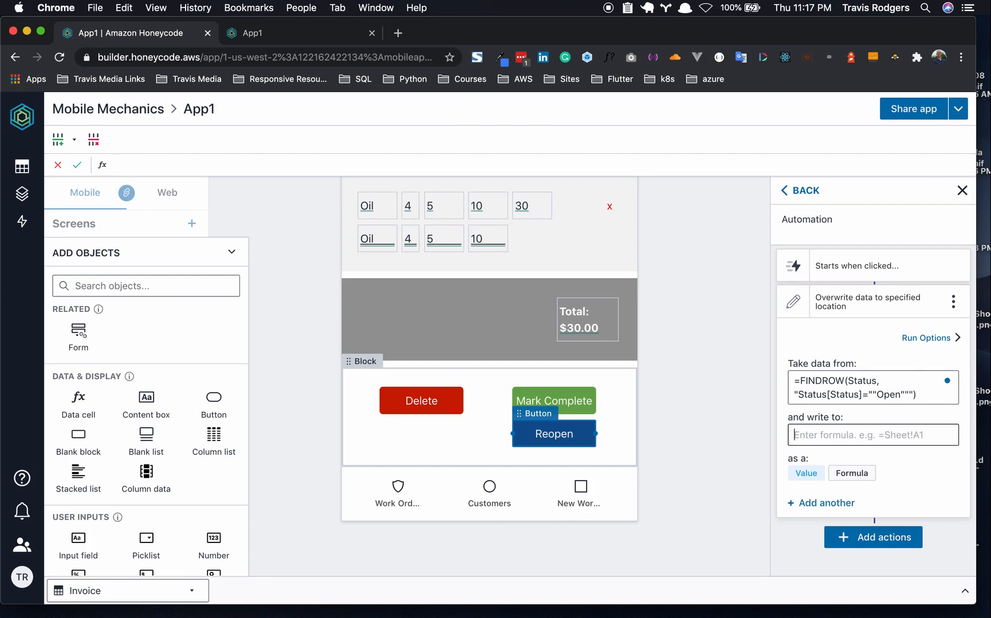
text(=Stat)
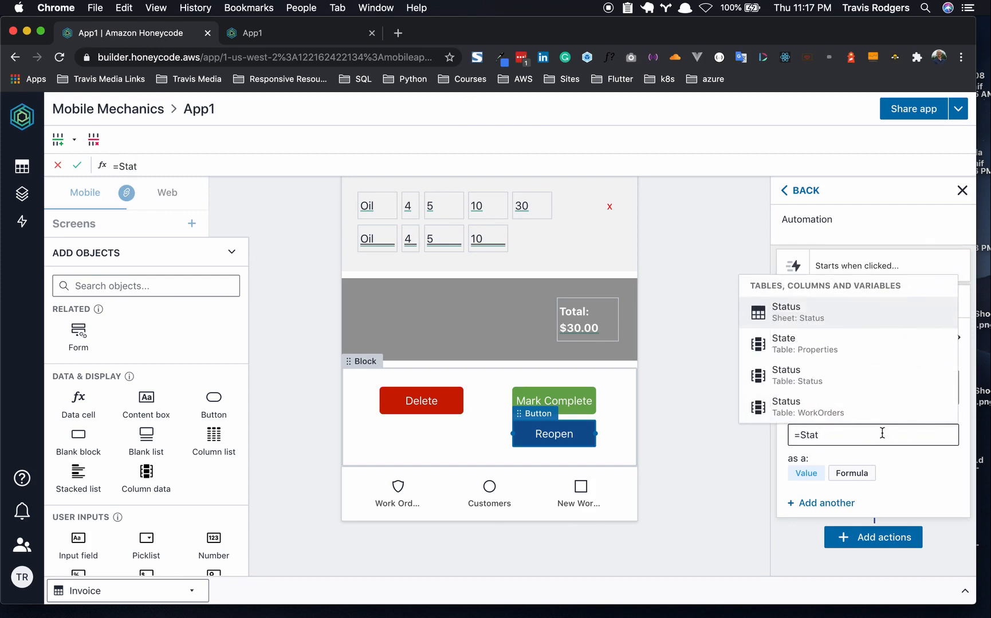
key(BackSpace)
key(BackSpace)
key(BackSpace)
key(BackSpace)
text([Status])
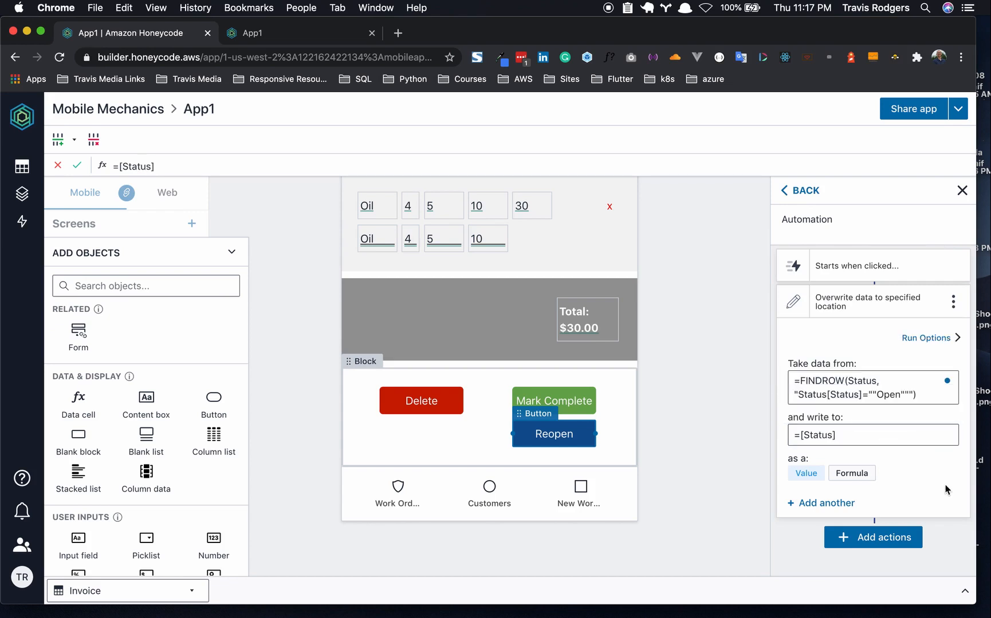
click(940, 487)
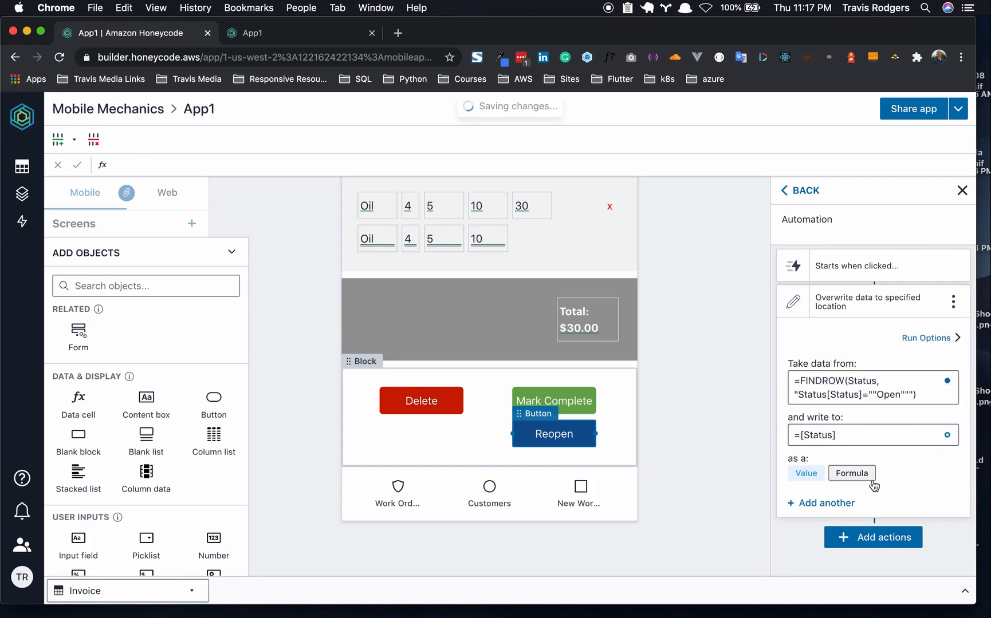
click(709, 456)
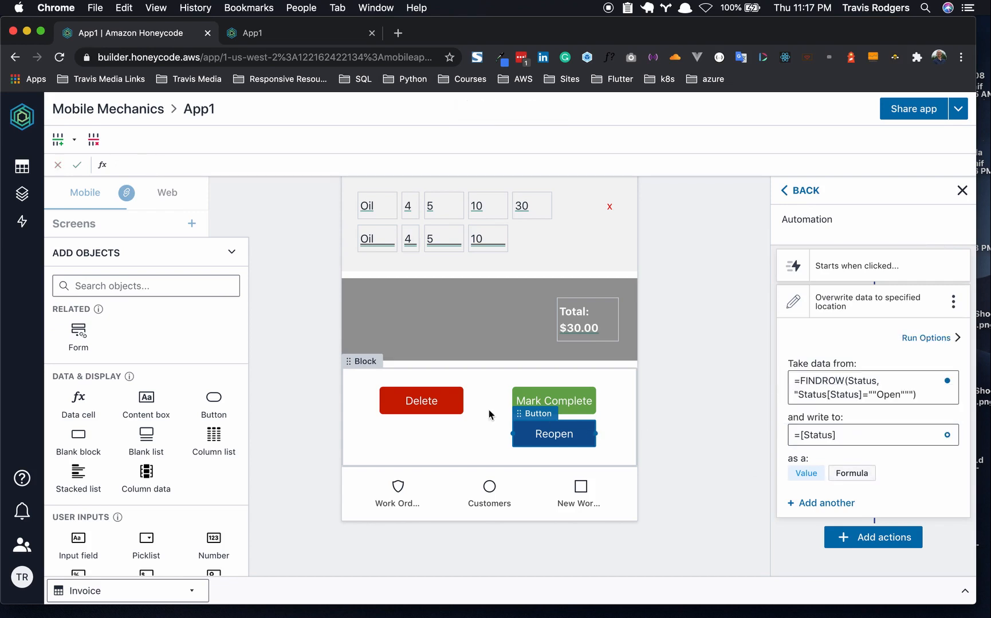
click(452, 408)
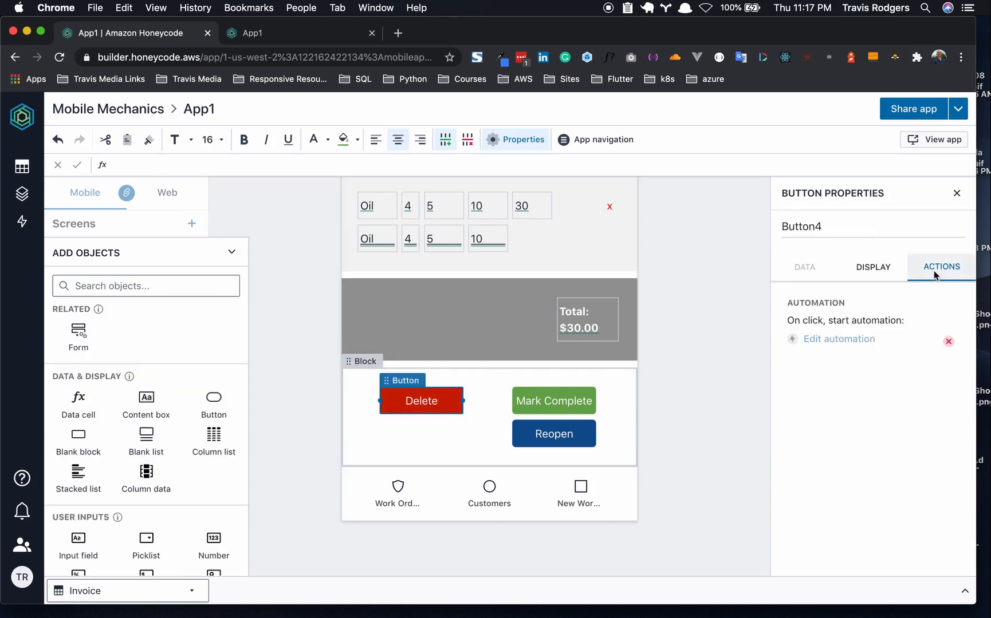
- Add a Navigate action to the Work Orders screen after the Delete button's delete-row step
click(828, 342)
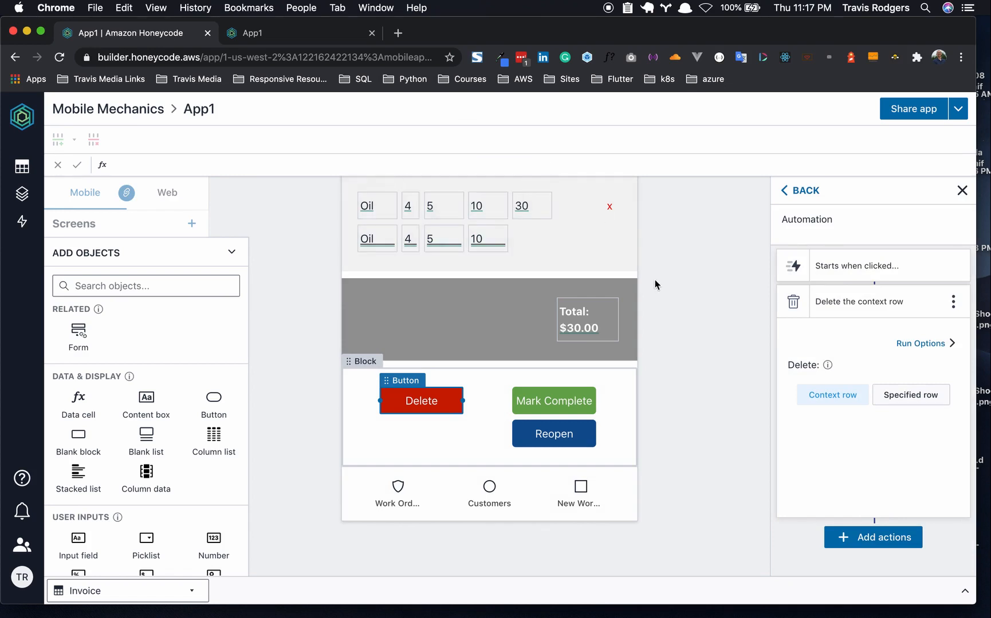
click(880, 539)
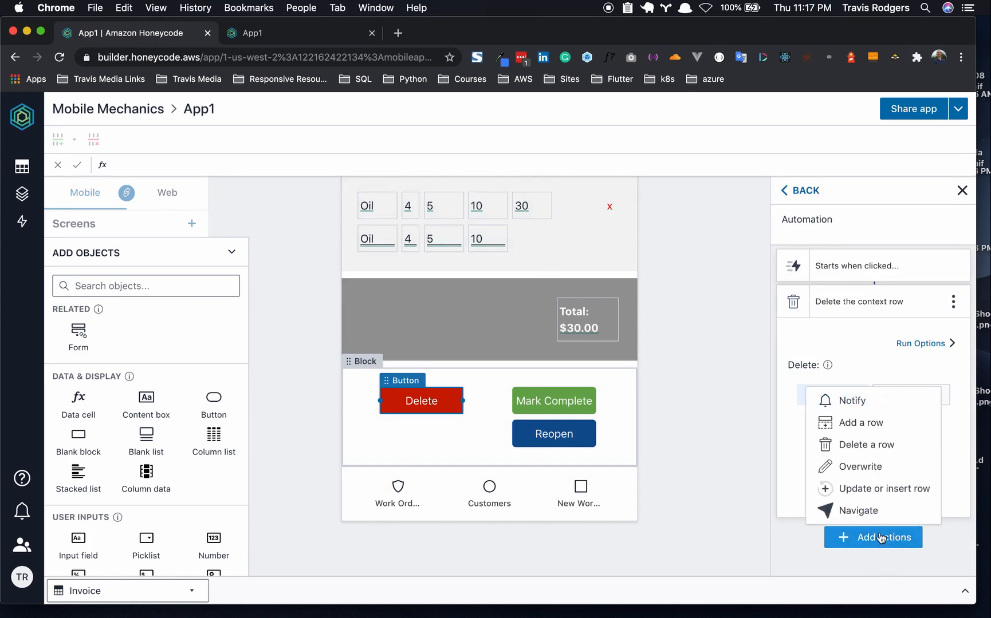
click(873, 511)
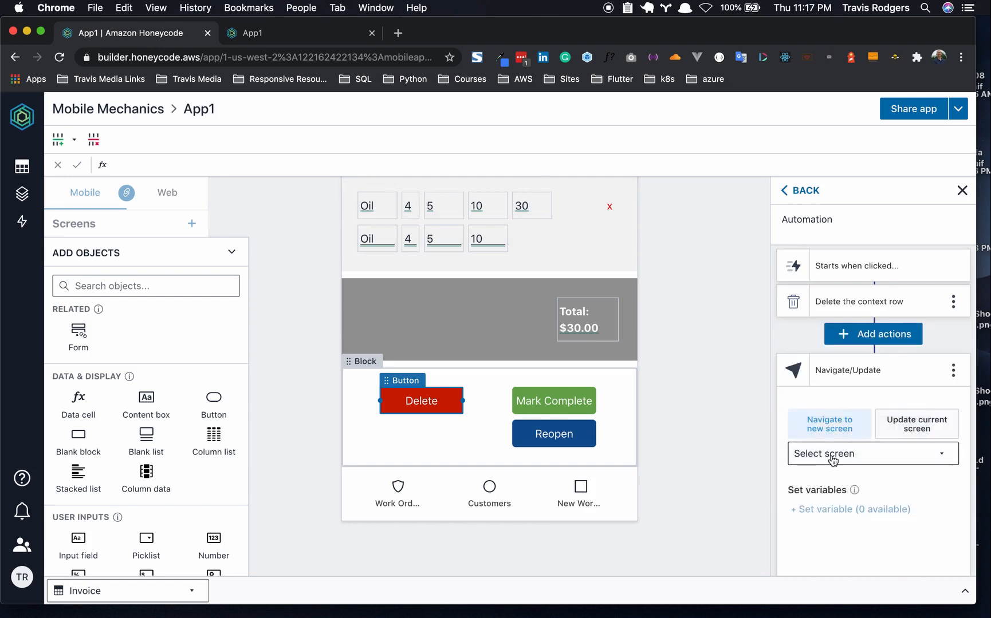
click(855, 458)
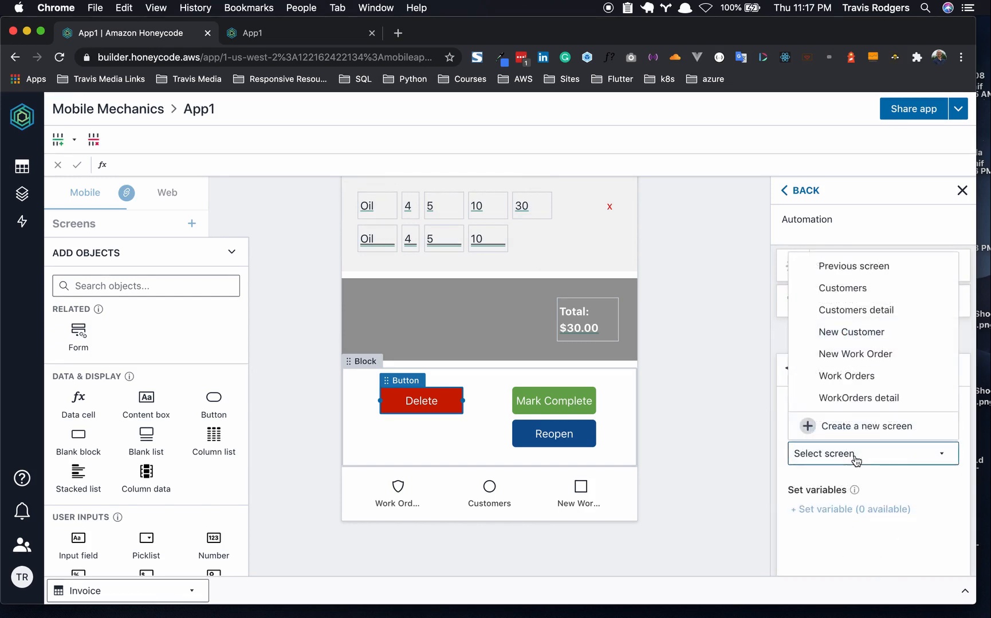
click(864, 380)
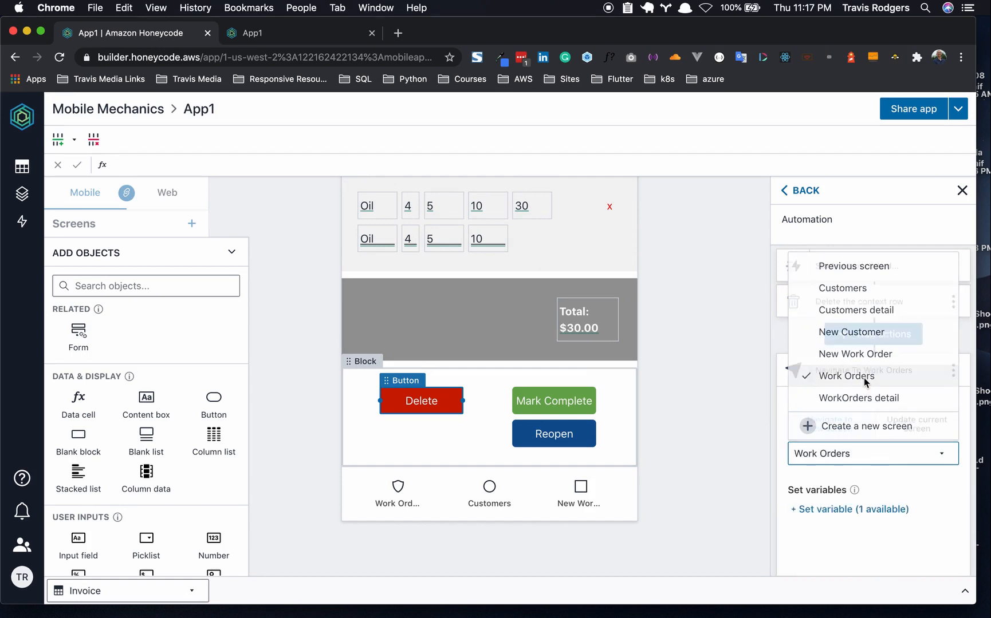
click(719, 394)
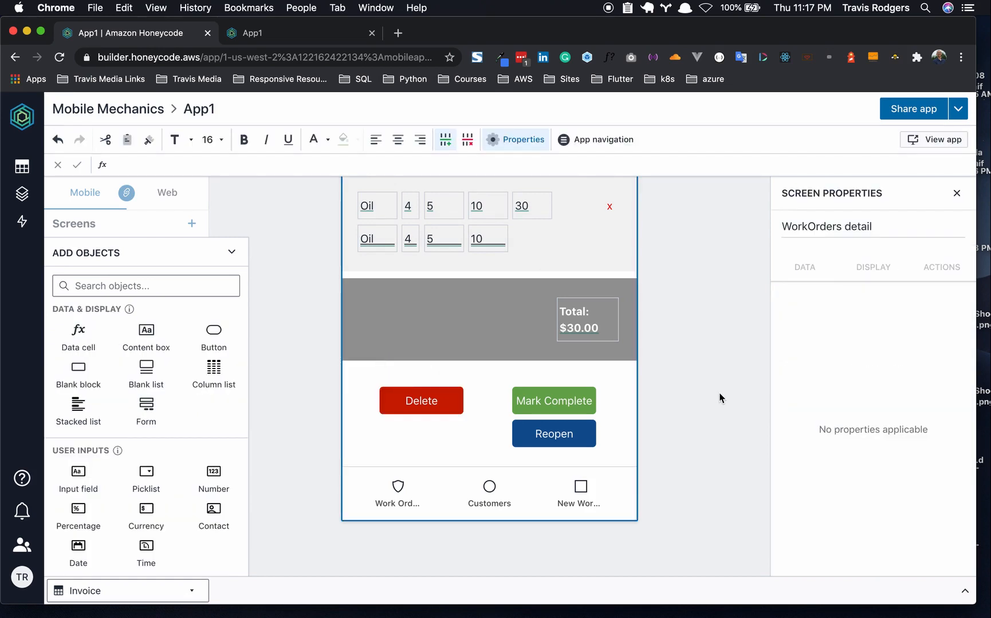
click(503, 207)
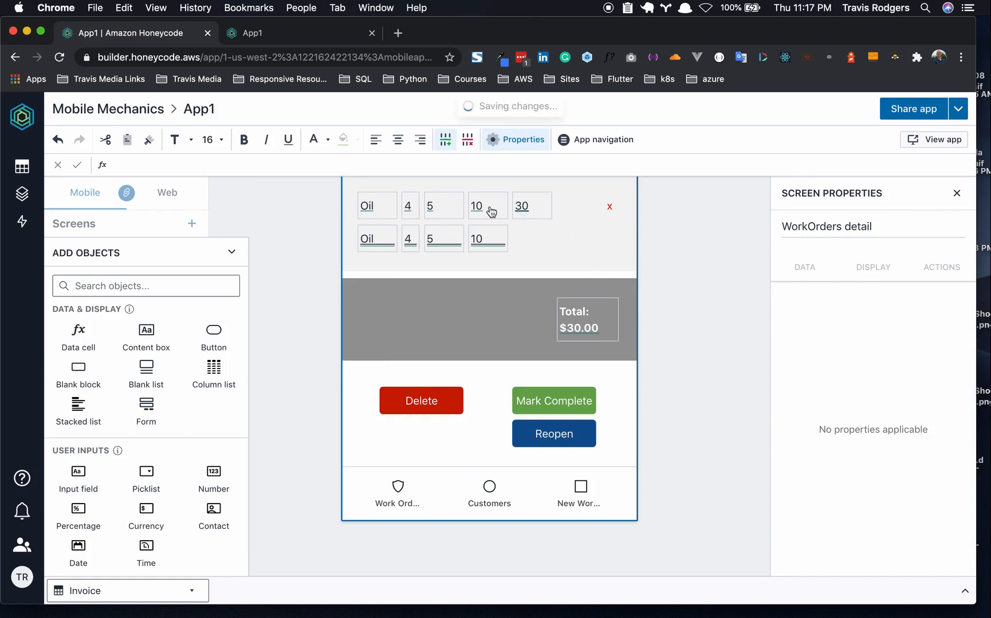
click(355, 263)
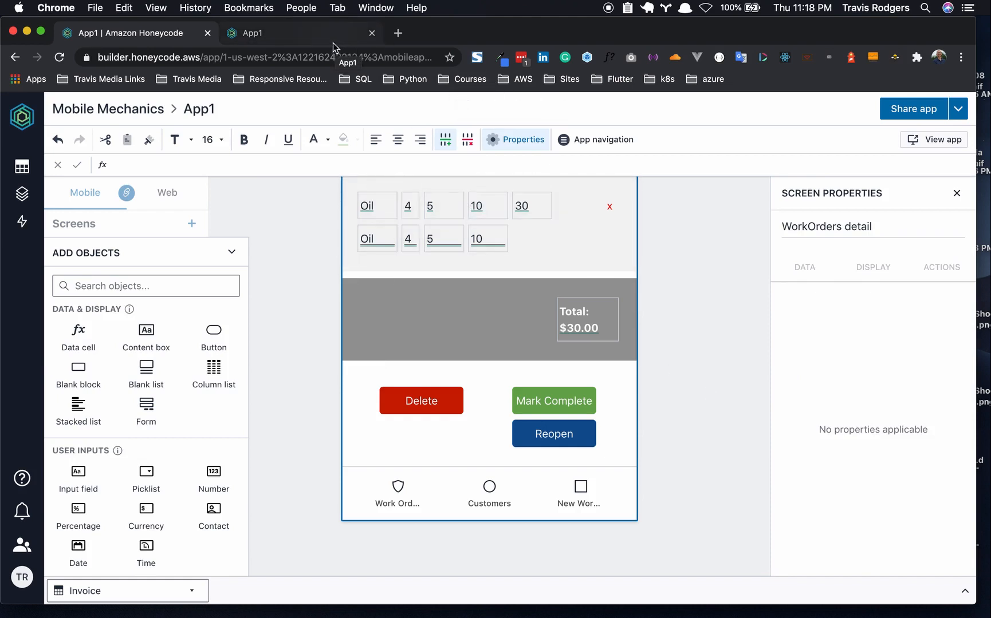
- In the live App1, open the Oil Change work order's detail page, showing its $30.00 invoice total
click(325, 42)
scroll(345, 229, up, 3)
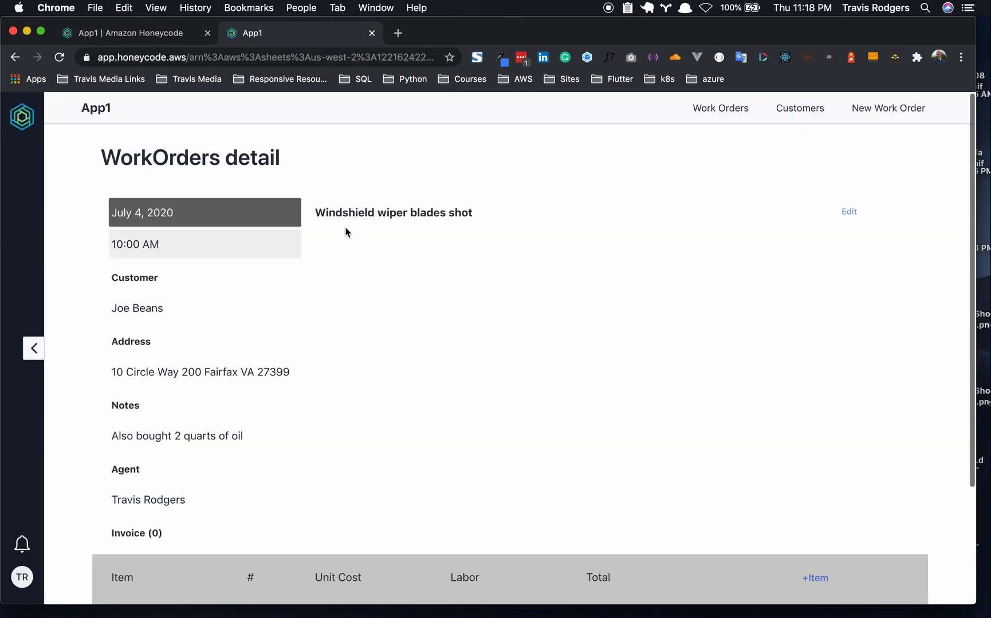
click(722, 109)
scroll(290, 447, down, 2)
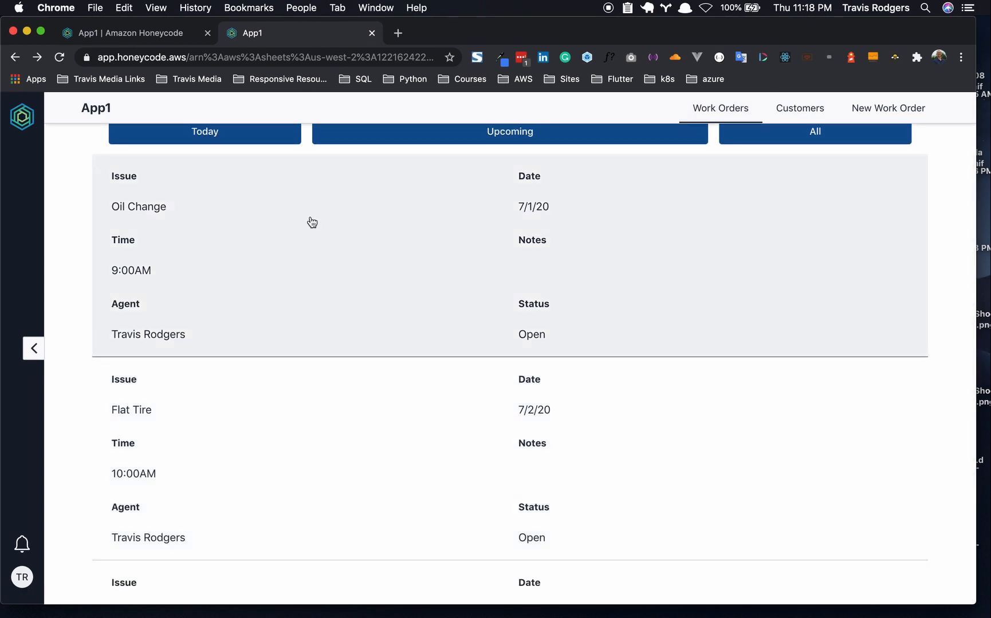
click(310, 218)
scroll(310, 216, down, 2)
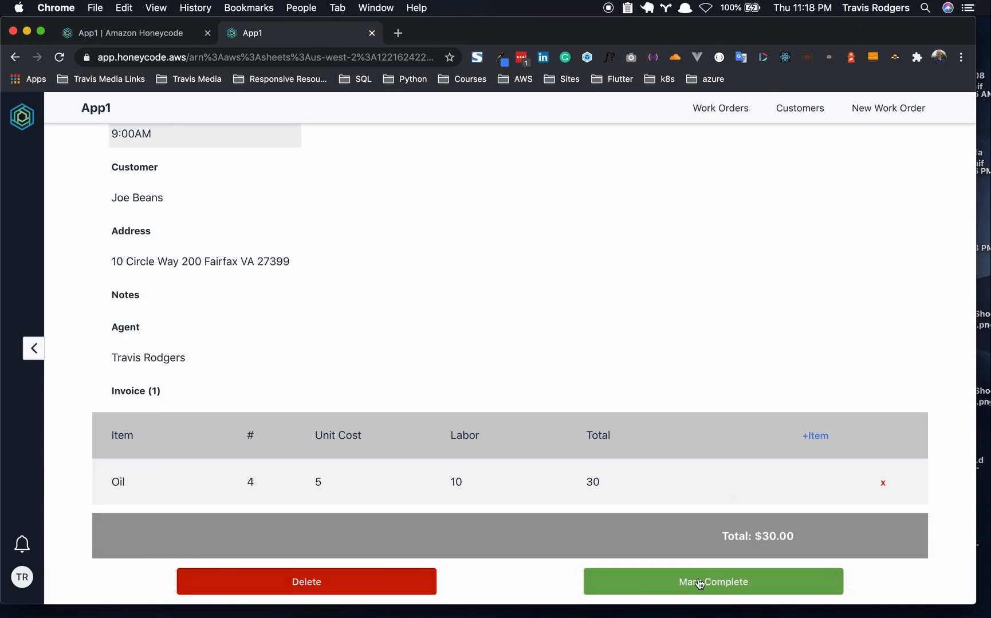
- Open the WorkOrders table in the builder to check the current work order statuses
click(107, 37)
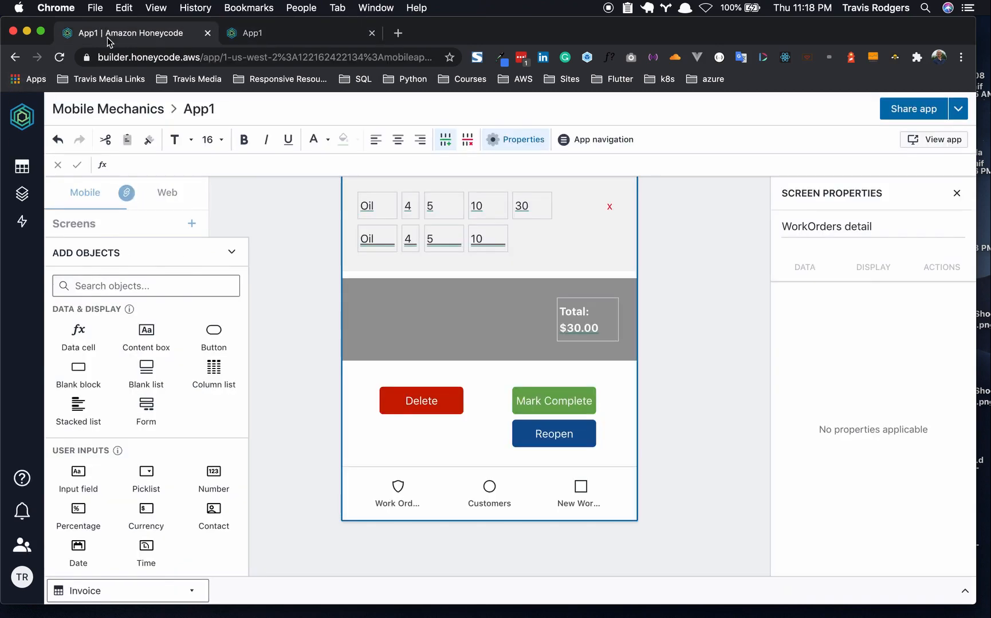
click(22, 167)
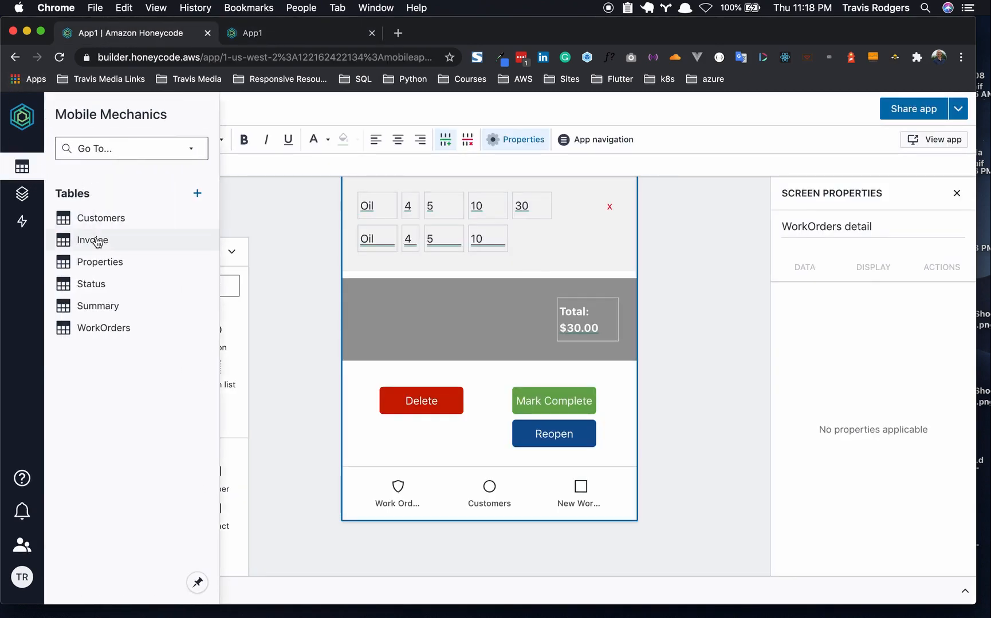
click(101, 328)
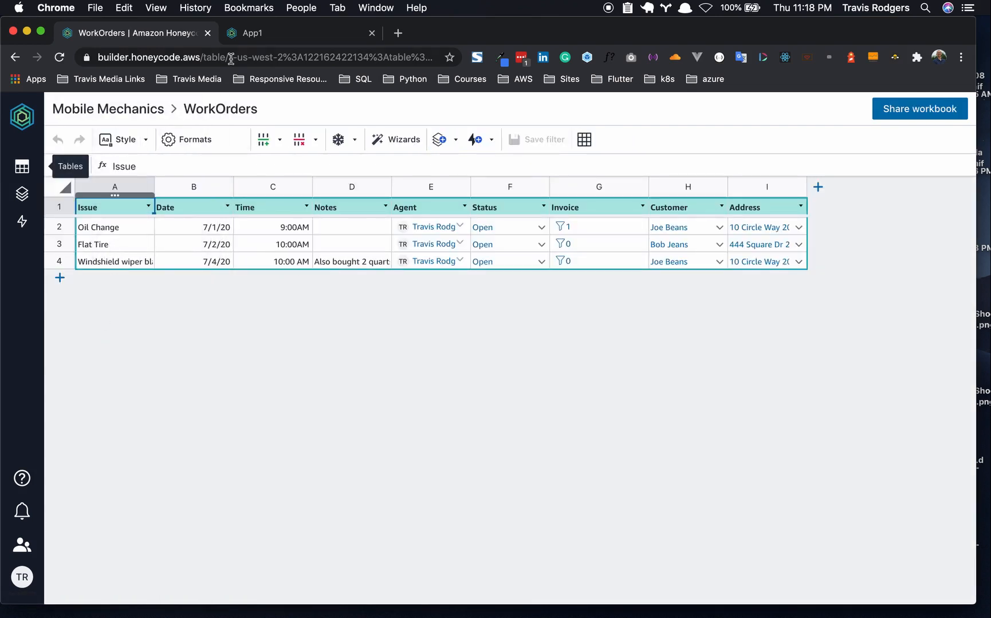
click(259, 30)
scroll(261, 172, up, 3)
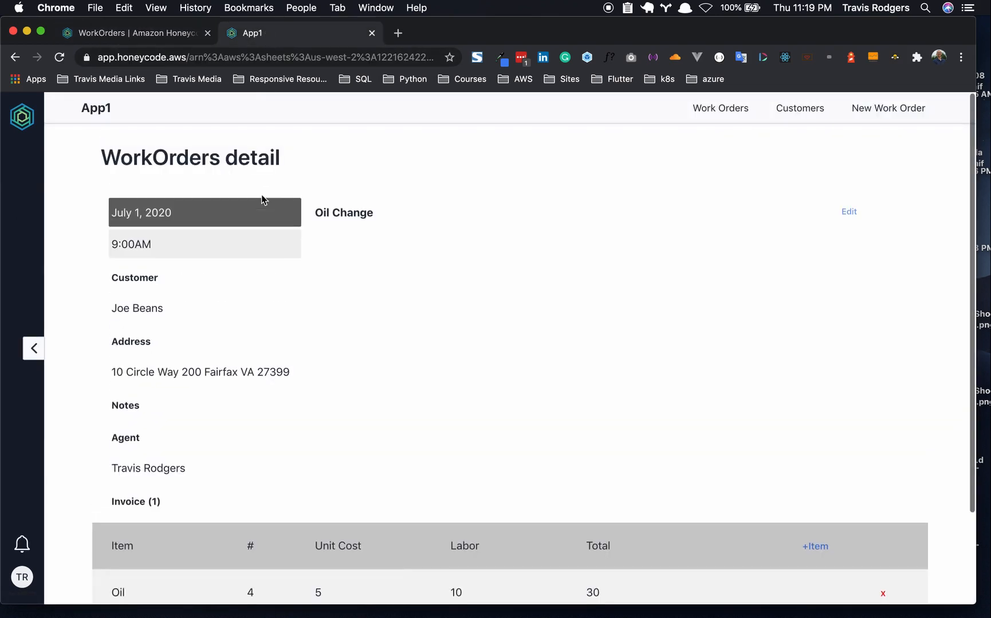
scroll(251, 189, down, 3)
click(150, 35)
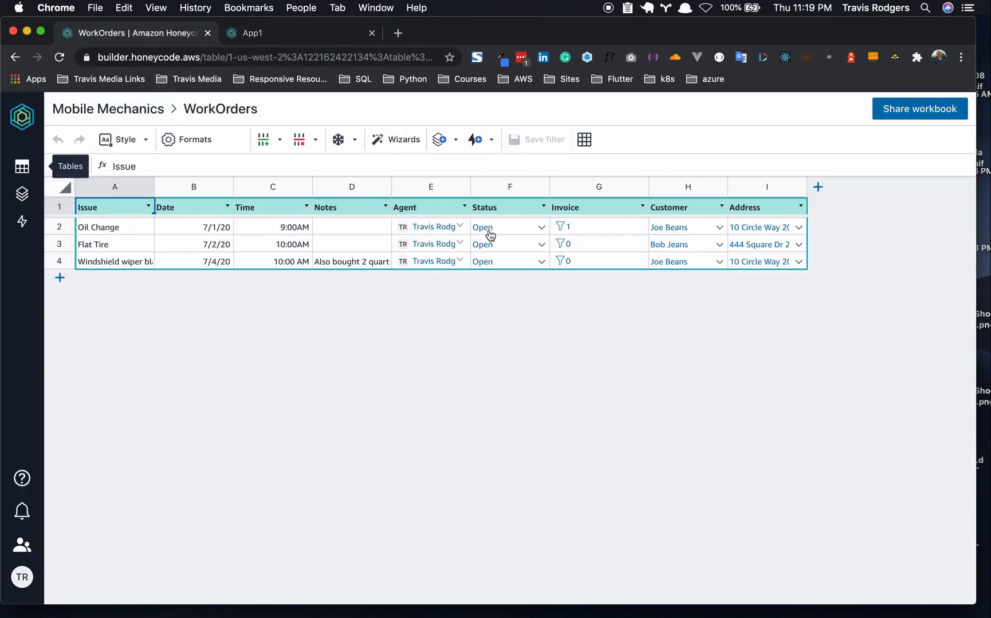
- Mark the Oil Change work order complete in the app and verify its Status in WorkOrders
click(265, 41)
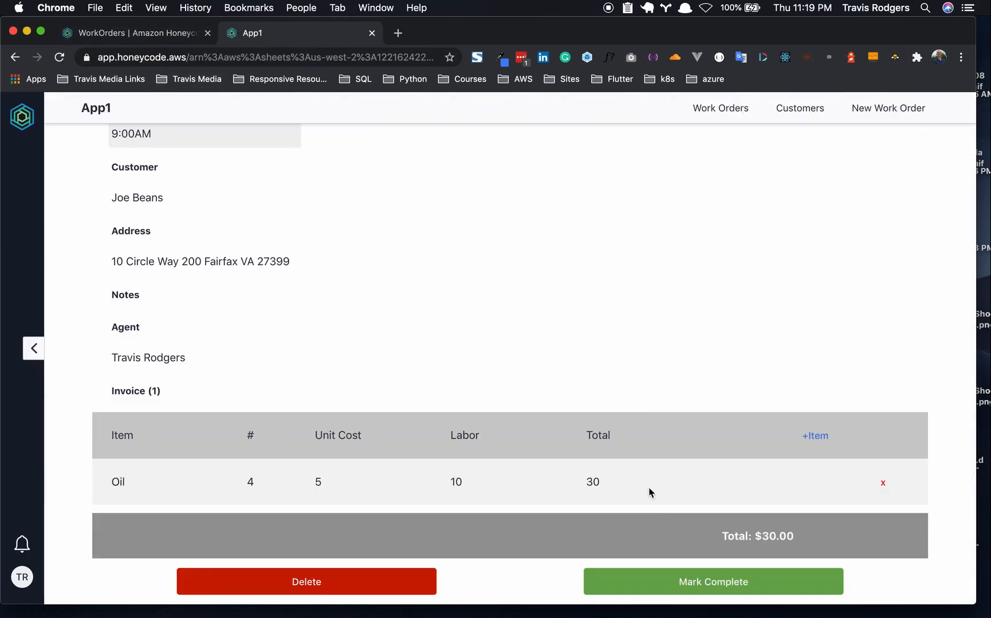
click(643, 581)
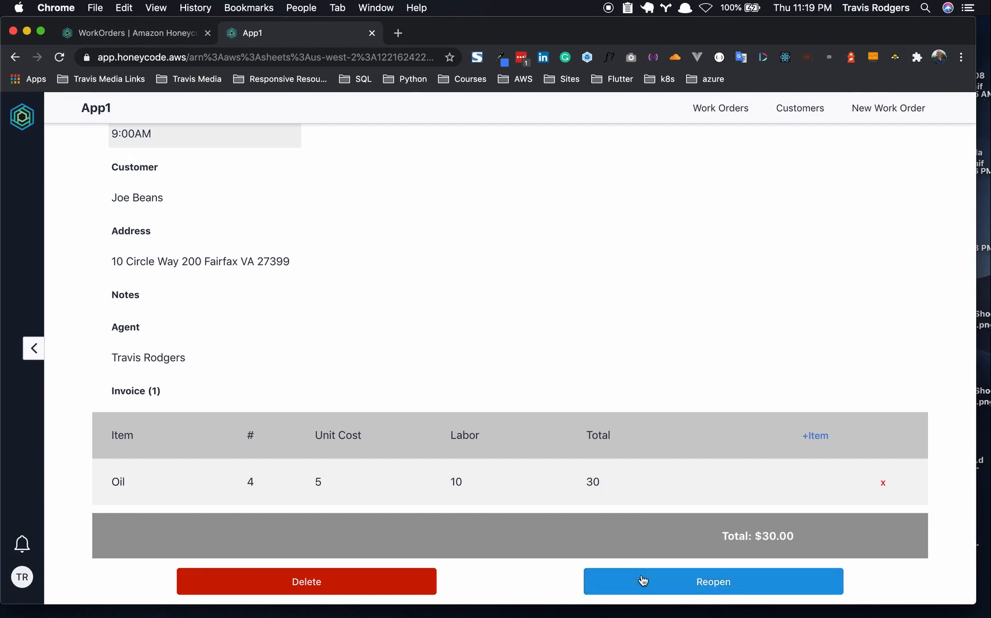
click(650, 587)
click(151, 34)
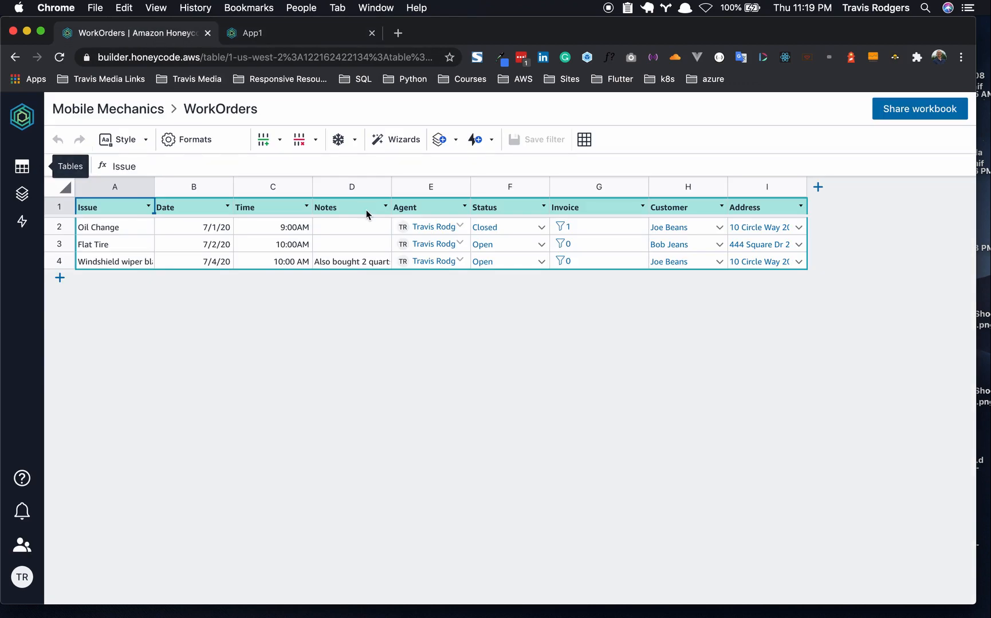
- Reopen the Oil Change work order and confirm its Status is back to Open
click(327, 39)
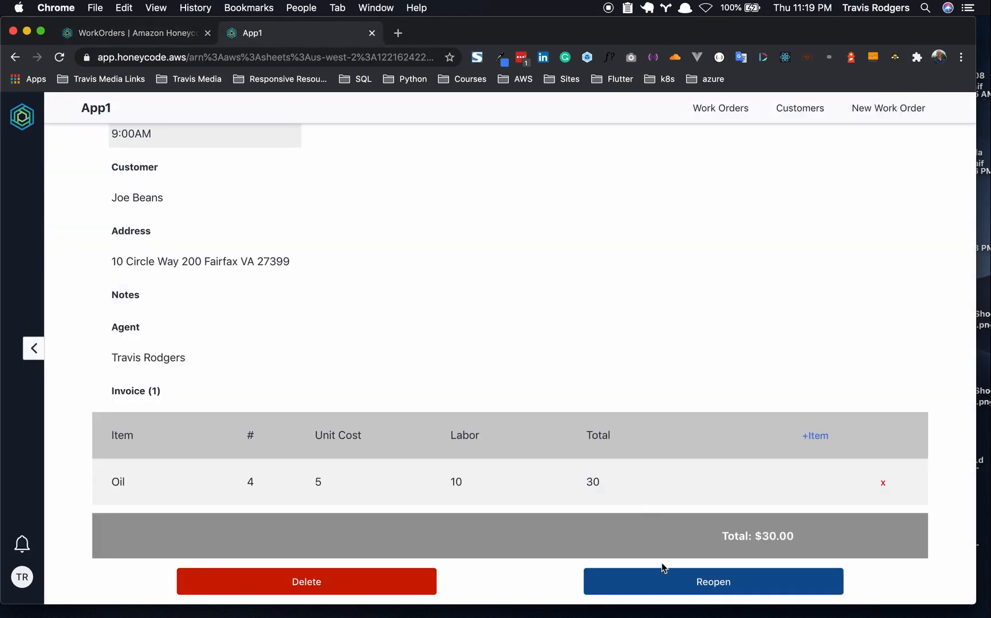
click(650, 583)
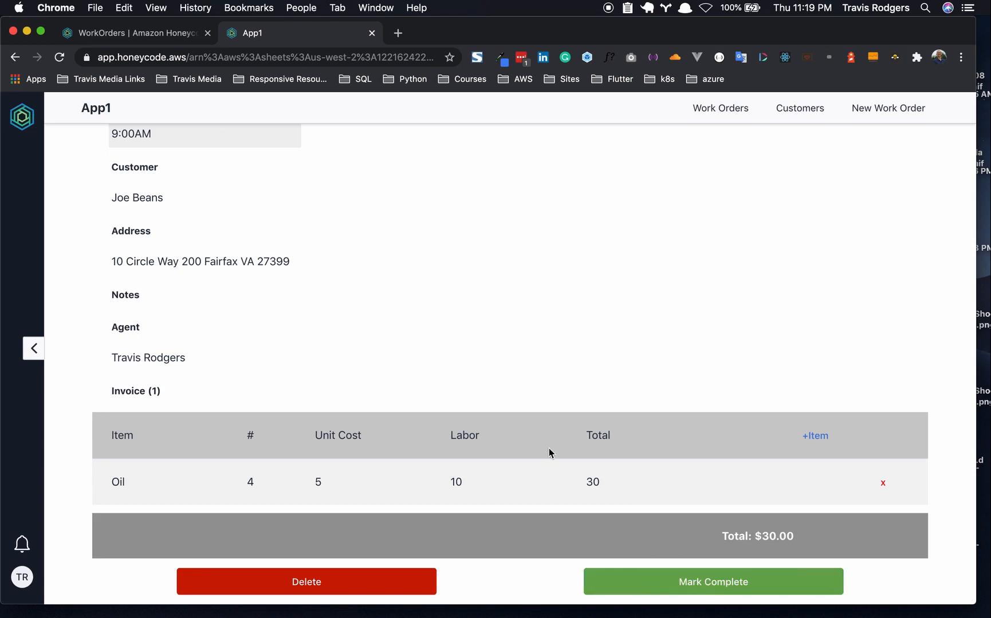
click(161, 38)
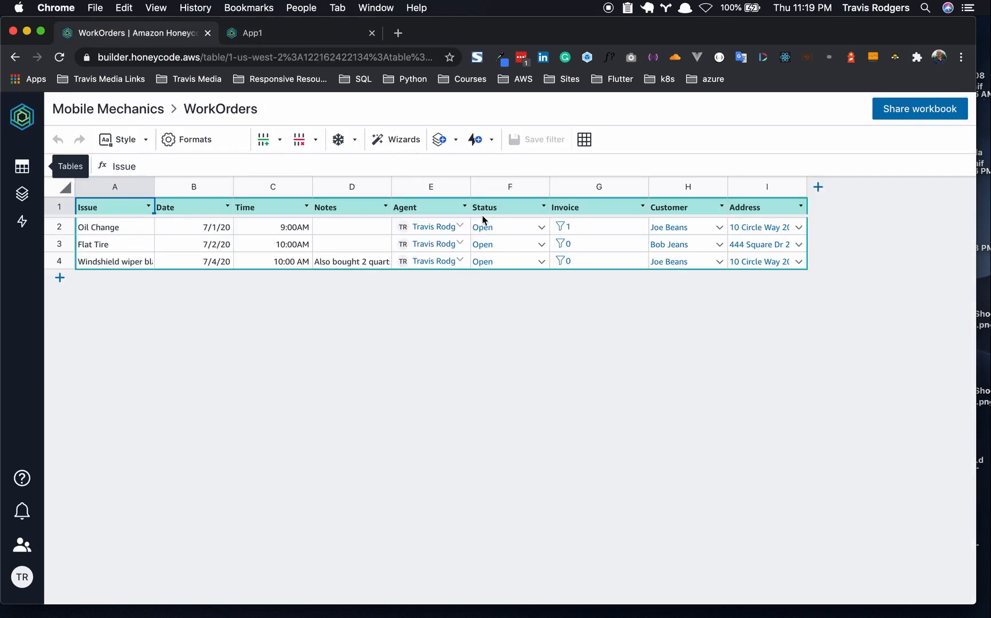
- Delete the Oil Change work order and confirm only Flat Tire and Windshield wiper remain
click(328, 39)
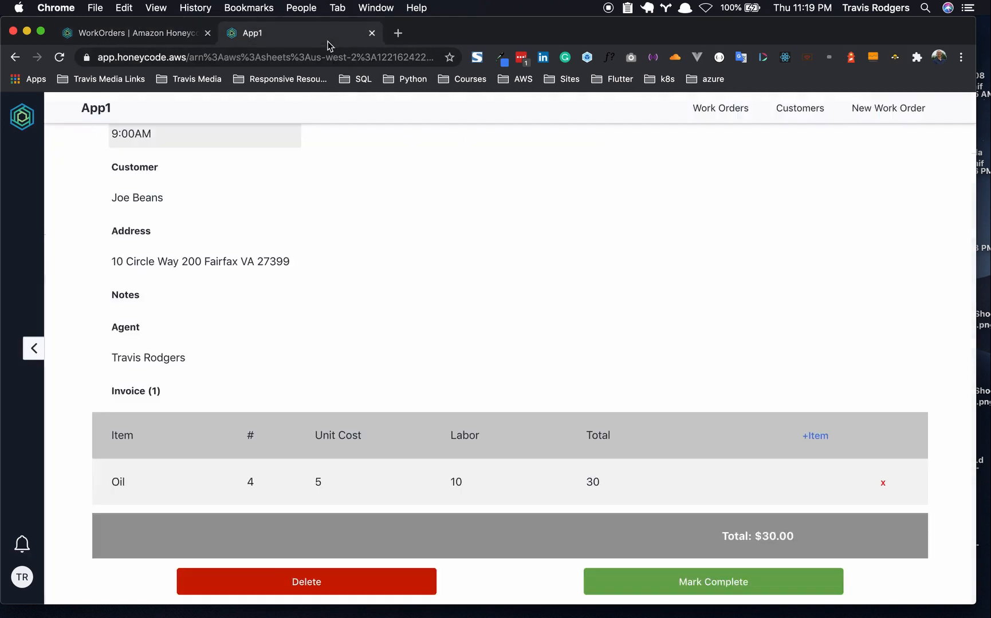
click(277, 586)
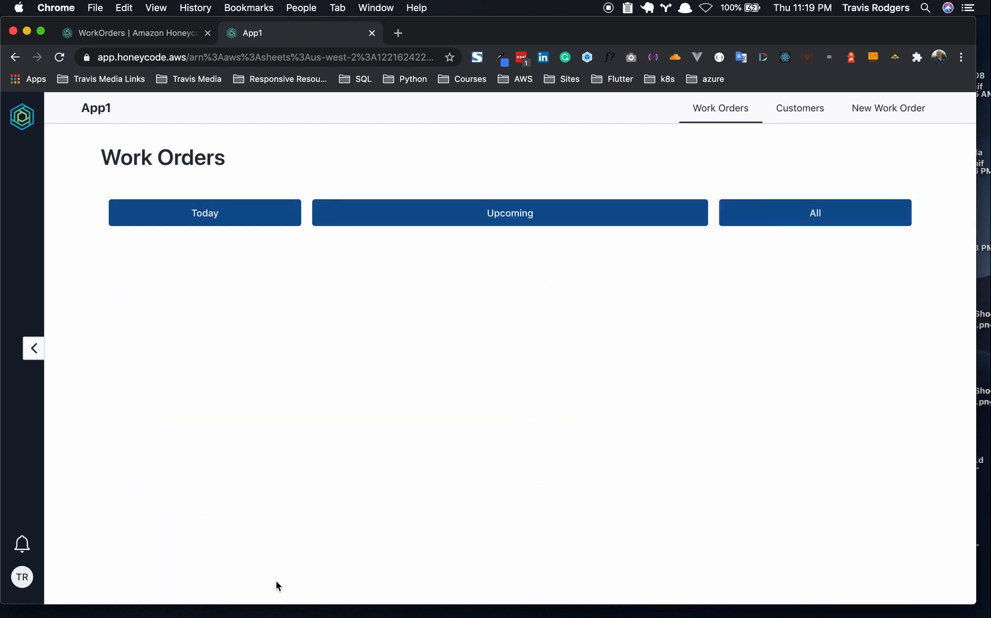
click(159, 32)
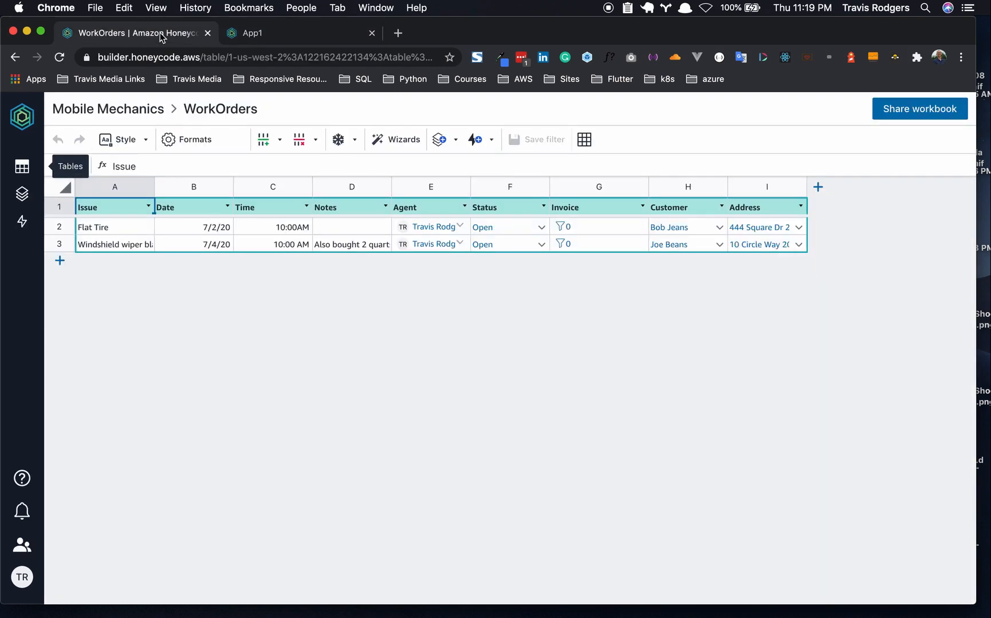
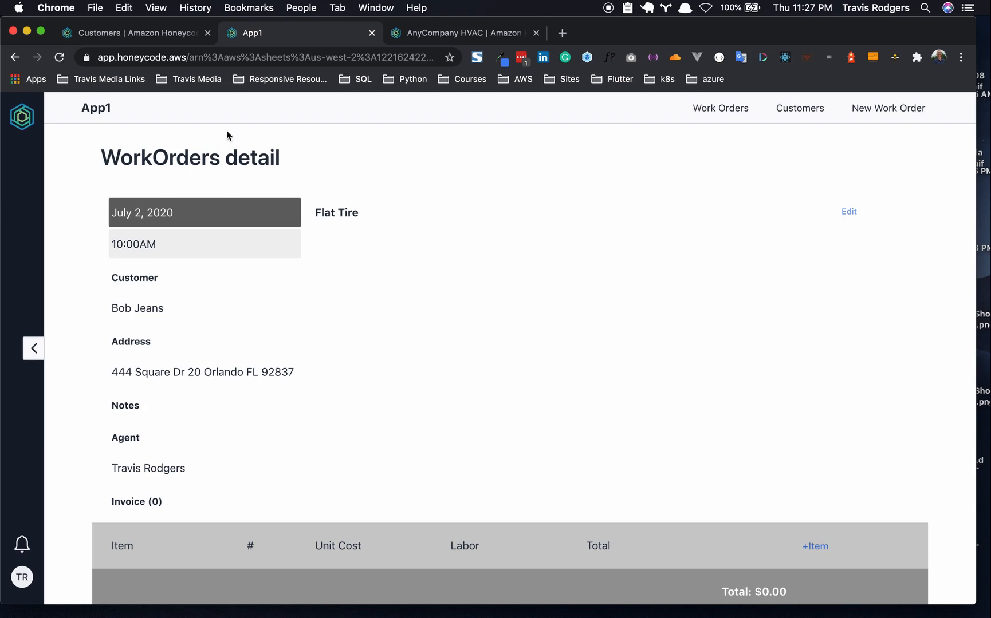
- In App1, open the first customer's detail page showing their phone and email
click(813, 107)
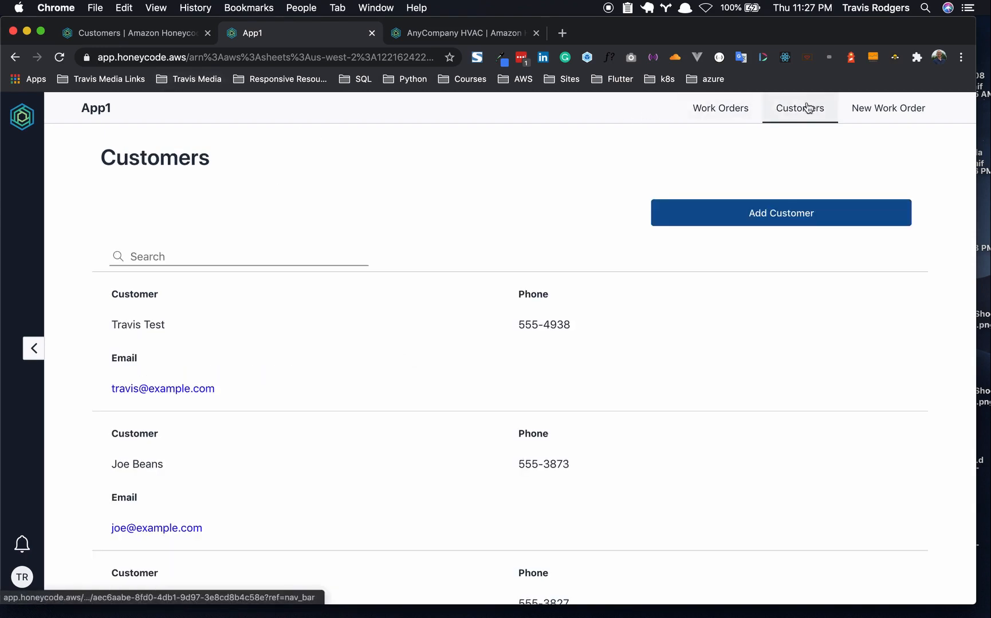
click(186, 325)
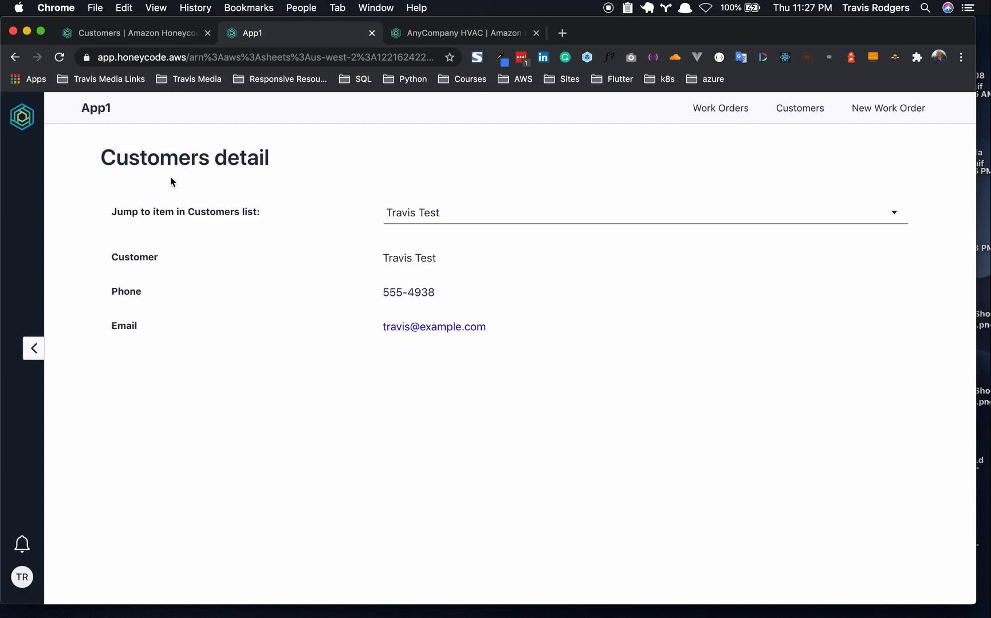
click(449, 33)
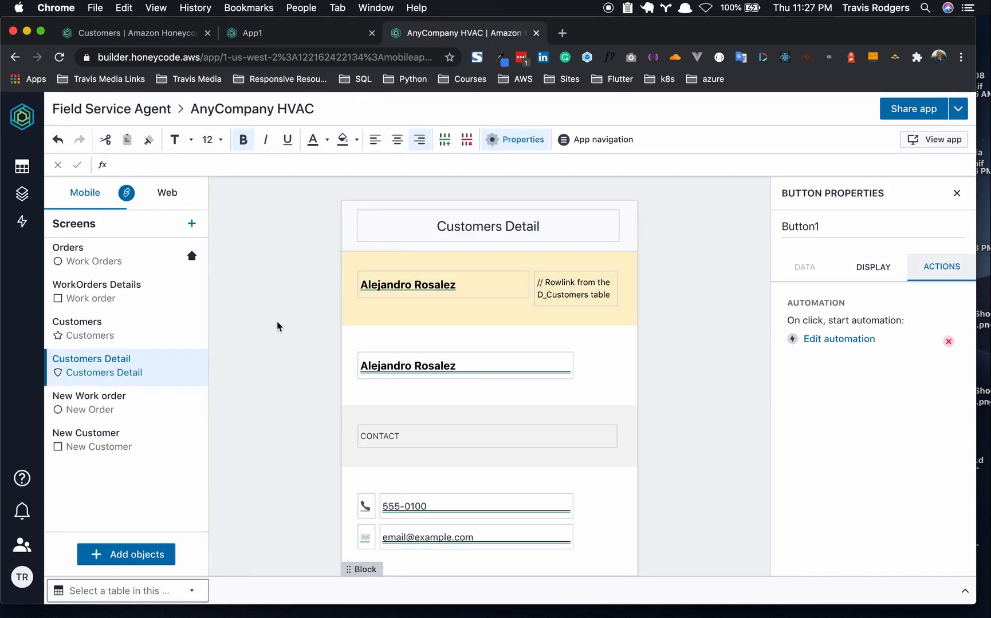
- Inspect the customer name cell's data source on the template's Customers Detail screen, and launch the live app
scroll(298, 337, down, 3)
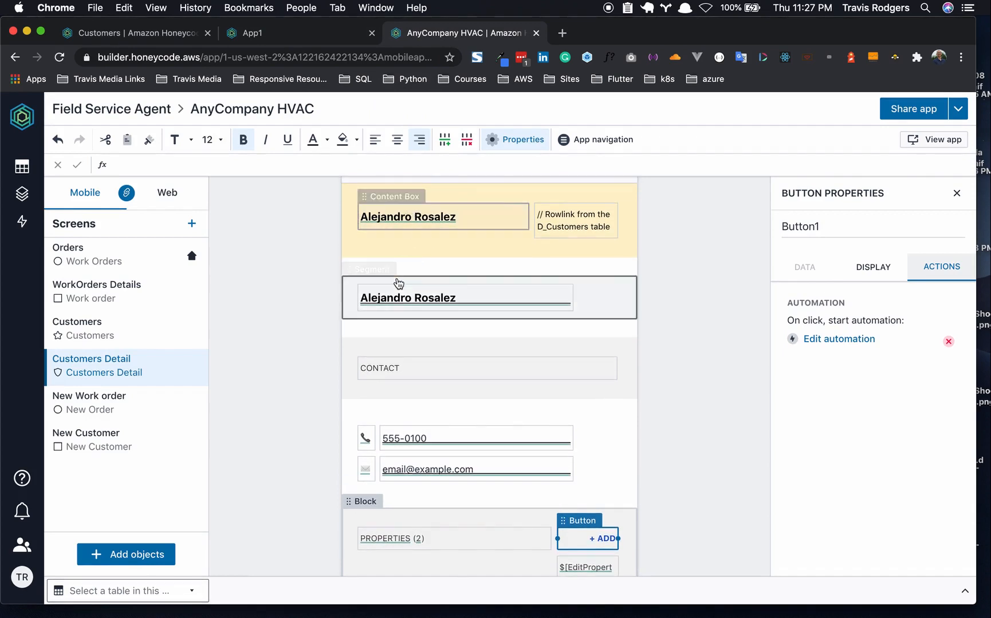
scroll(398, 281, down, 3)
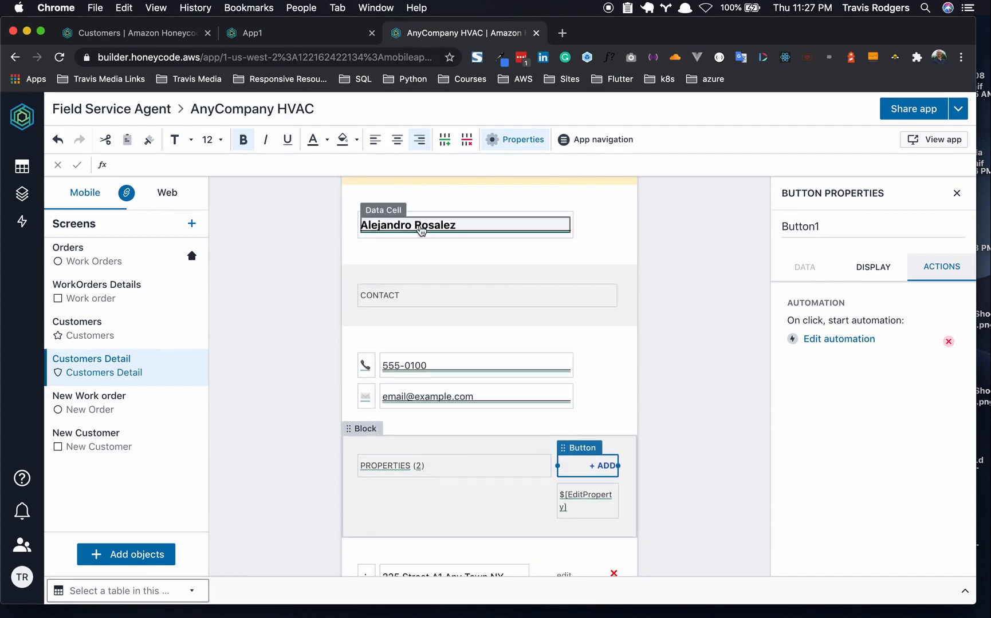
click(421, 229)
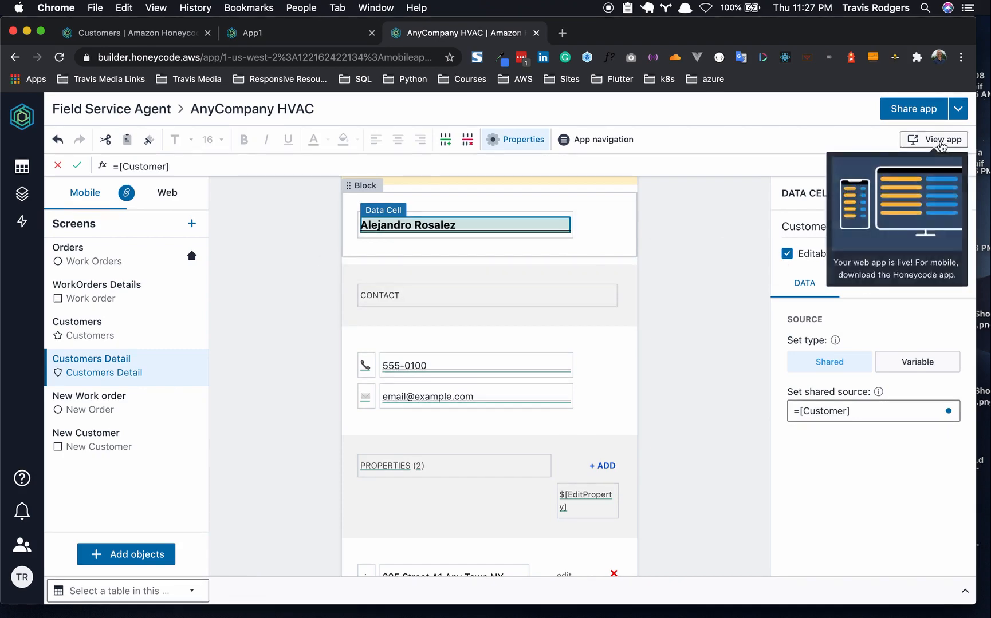
click(941, 142)
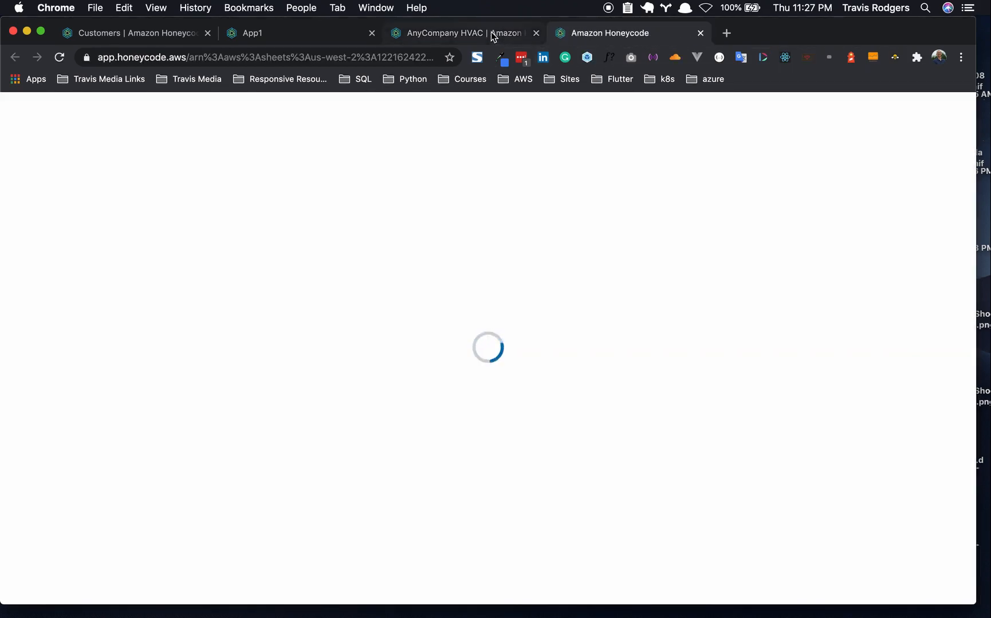
- Compare the template's Customers Detail screen with App1's customer detail page
click(491, 32)
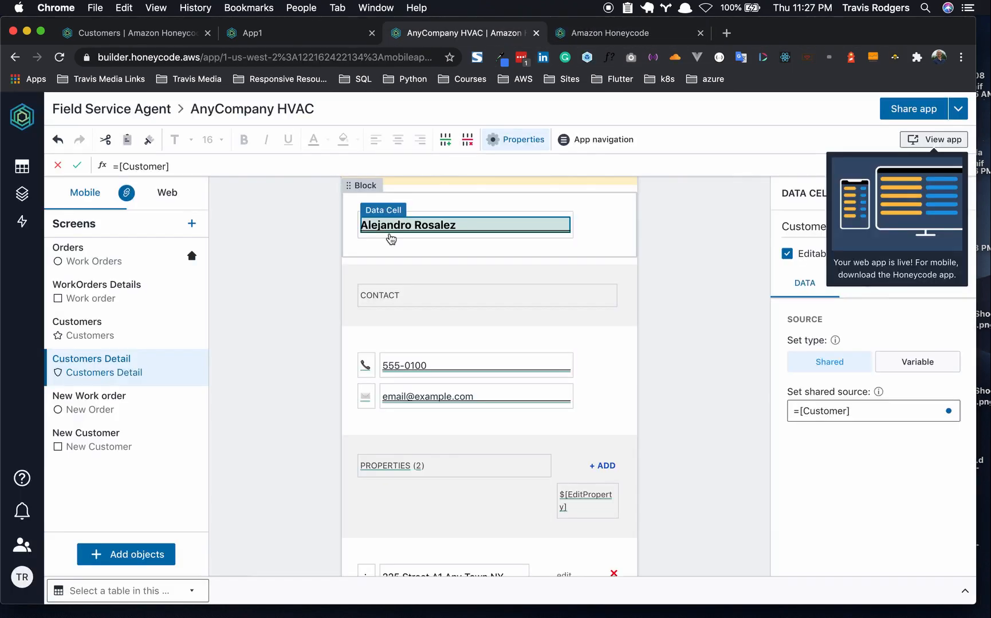
scroll(418, 286, up, 2)
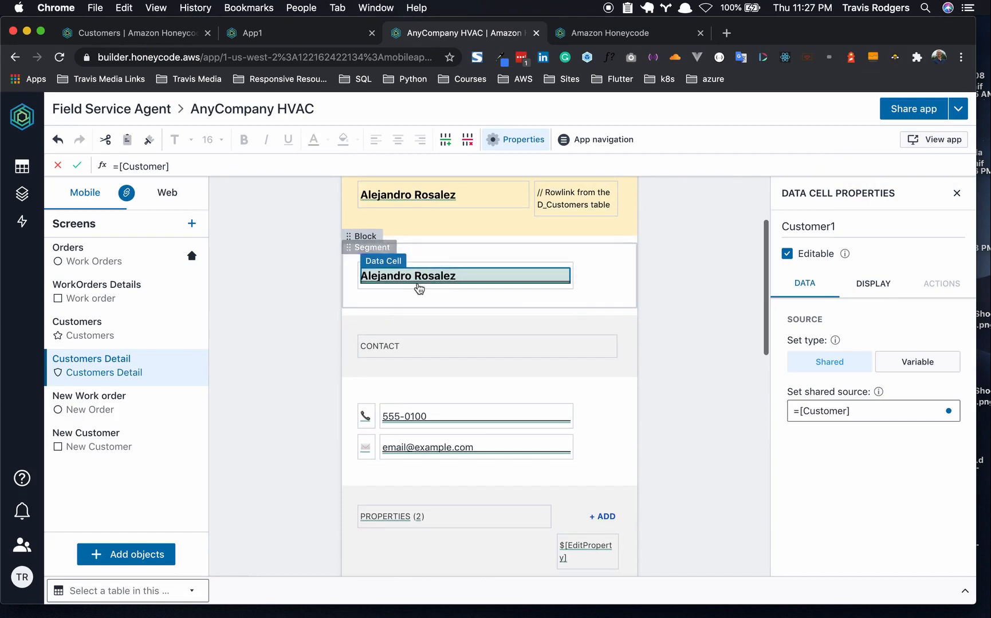
click(304, 34)
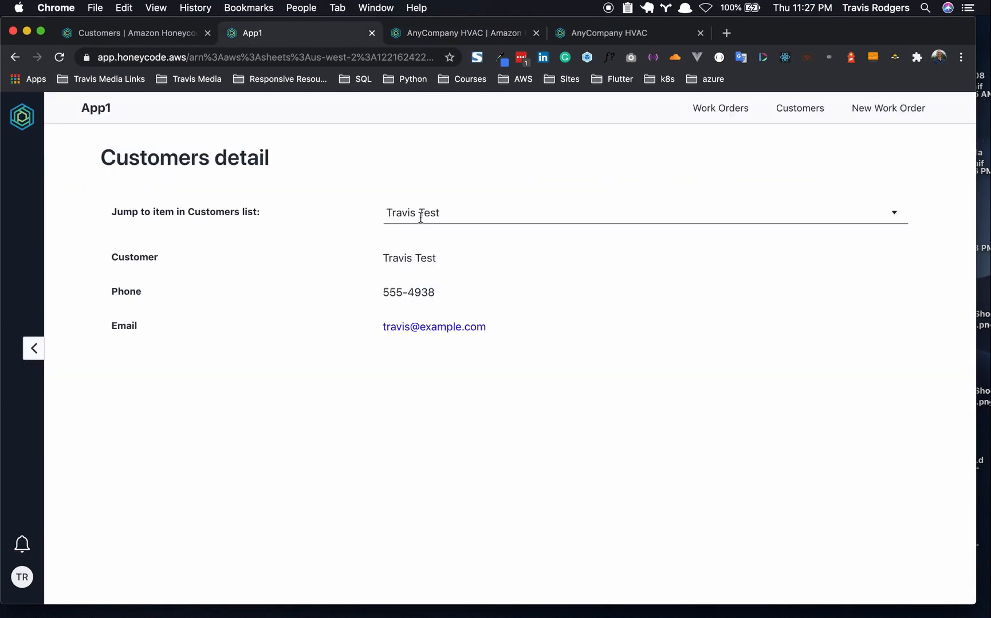
click(416, 32)
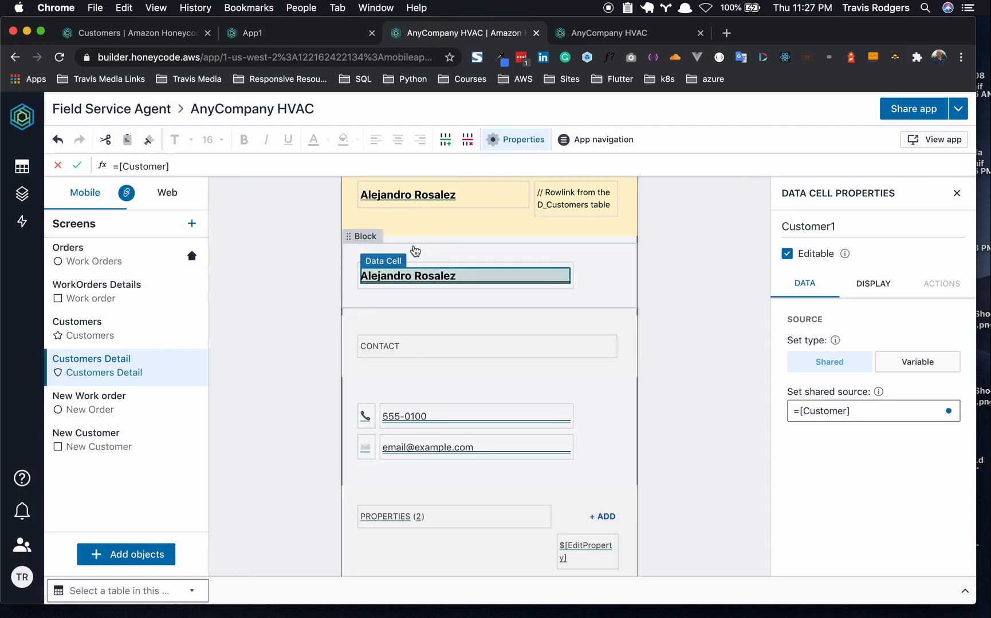
- Scroll through the template's Customers Detail contact, properties and work-orders sections
scroll(409, 337, down, 3)
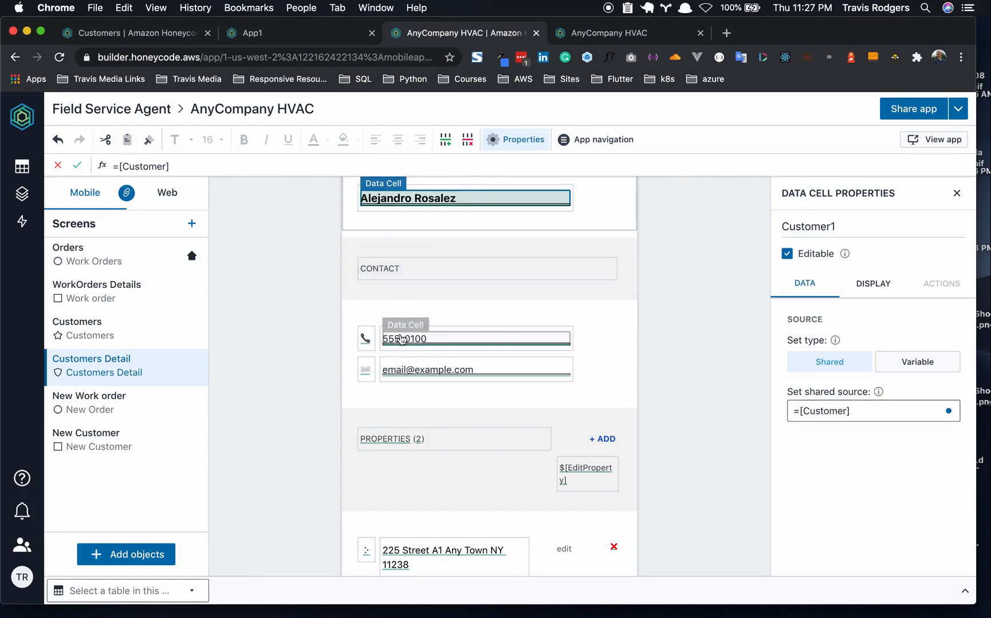
scroll(439, 368, down, 1)
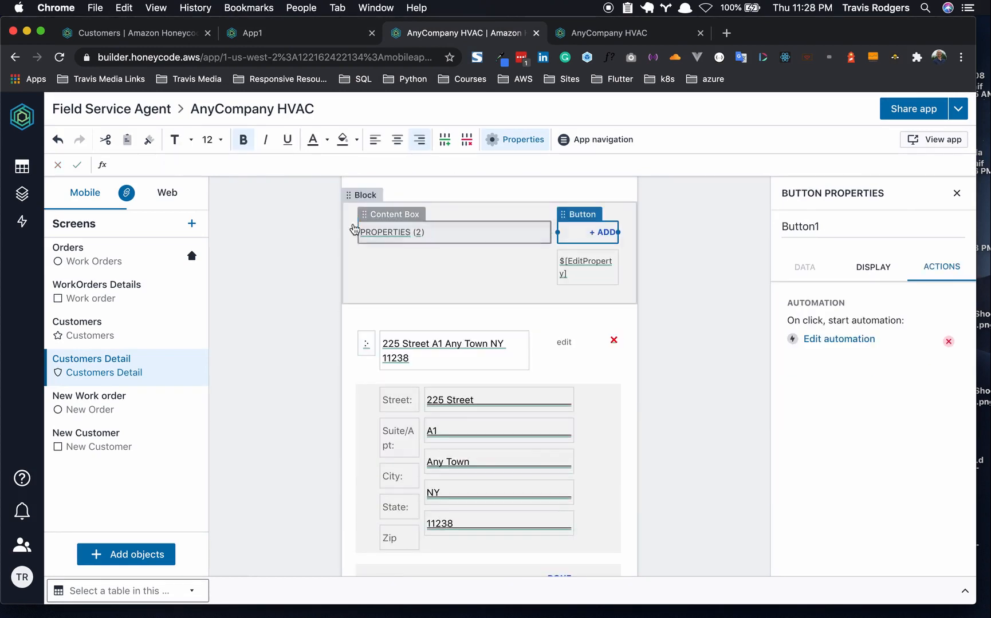
scroll(390, 330, down, 3)
scroll(444, 411, down, 5)
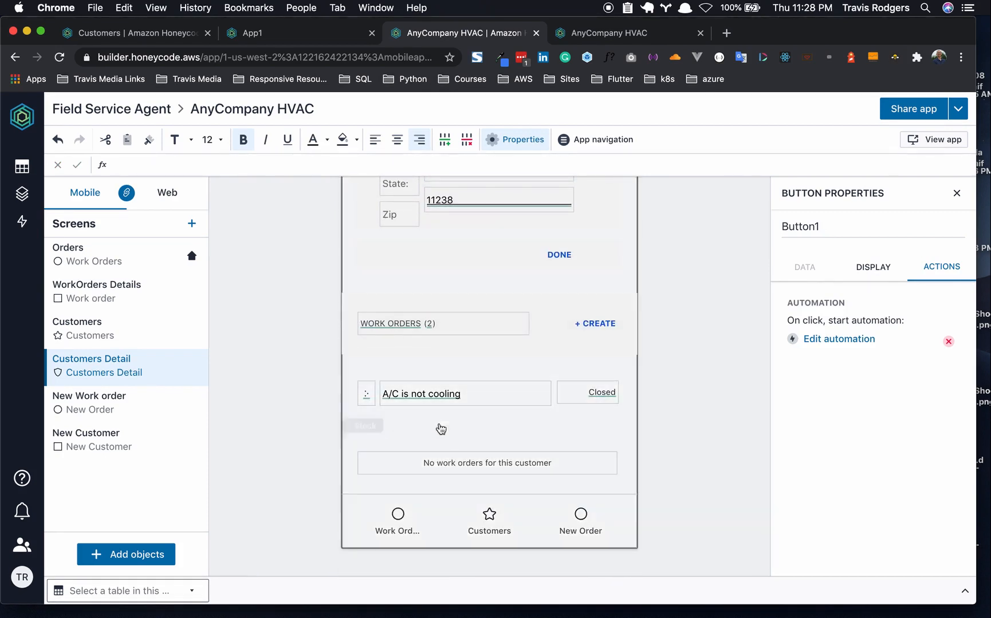
scroll(464, 446, up, 10)
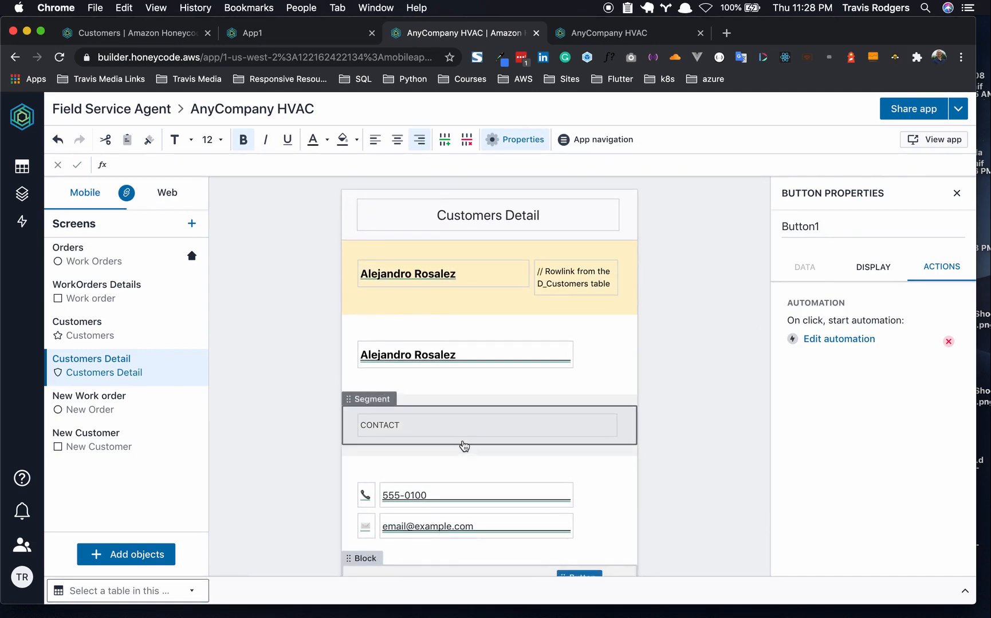
scroll(463, 446, down, 3)
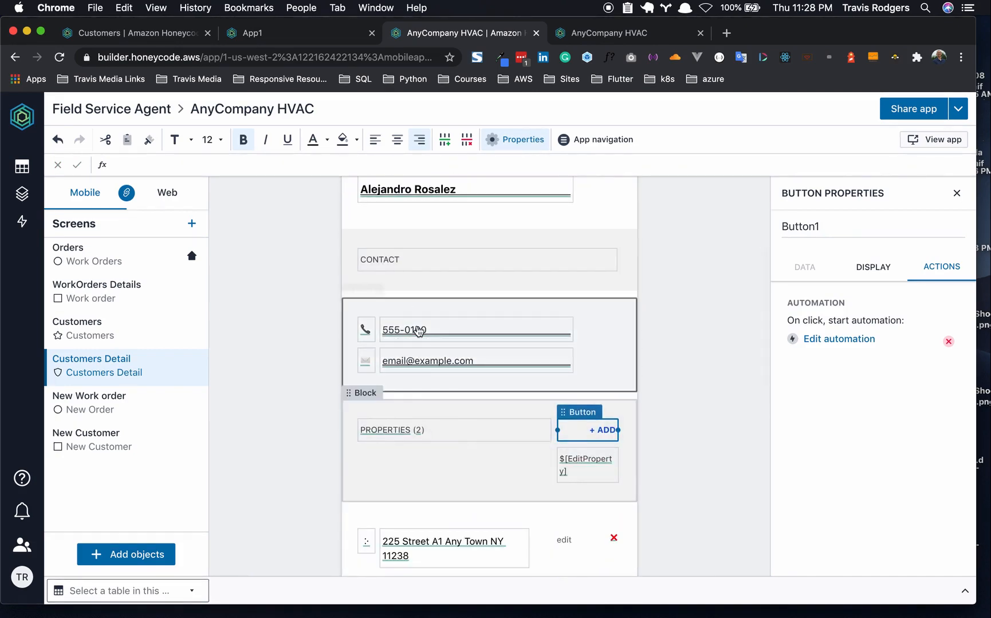
scroll(418, 325, down, 4)
scroll(449, 373, down, 6)
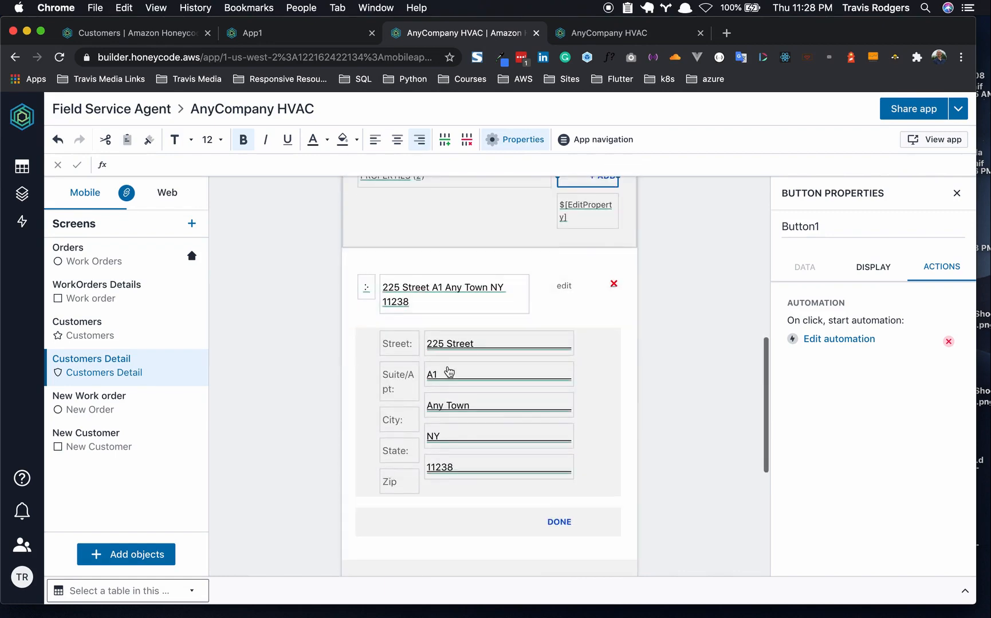
scroll(504, 212, up, 3)
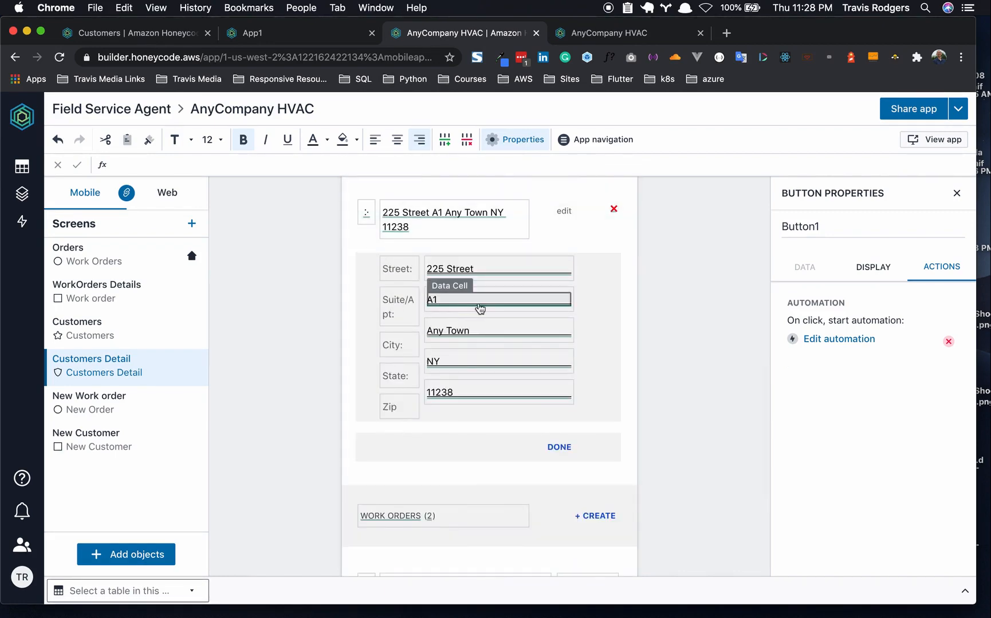
scroll(479, 309, down, 3)
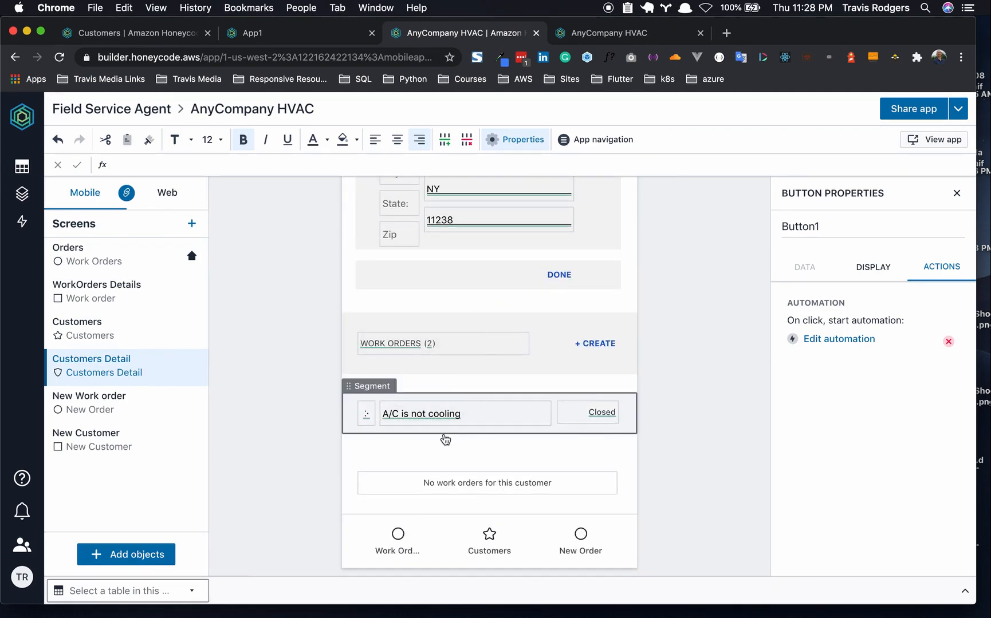
scroll(446, 439, up, 7)
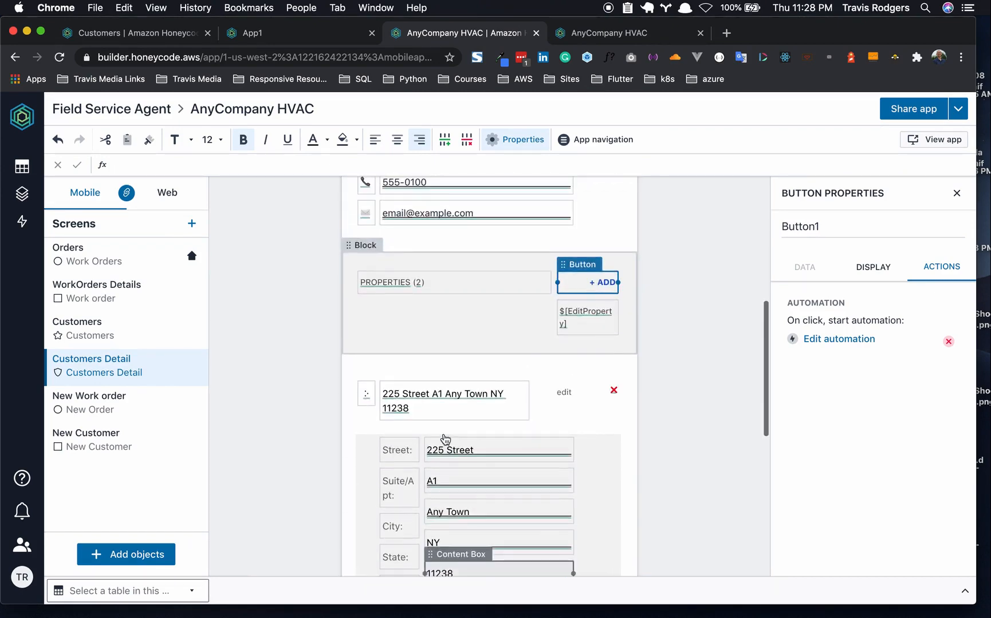
- In the live HVAC app, view the 'A/C is not cooling' work order, then the first customer's details
click(610, 33)
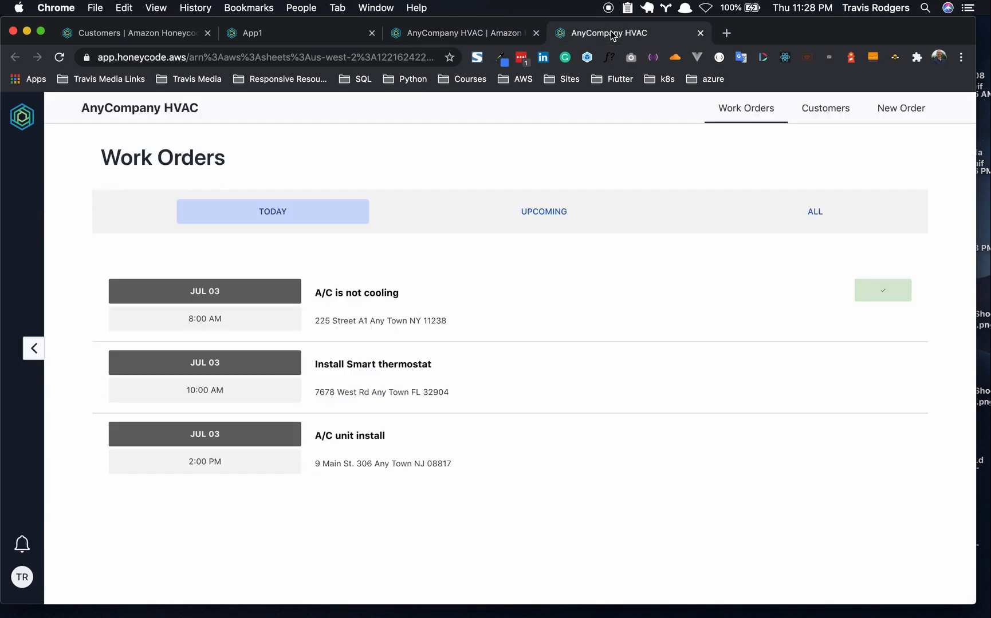
click(372, 306)
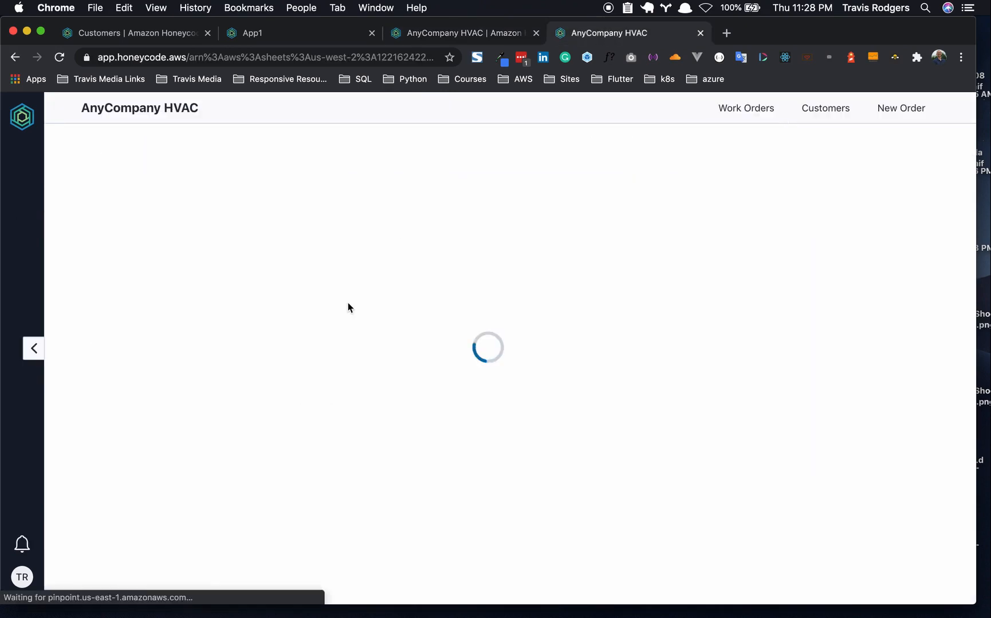
click(819, 110)
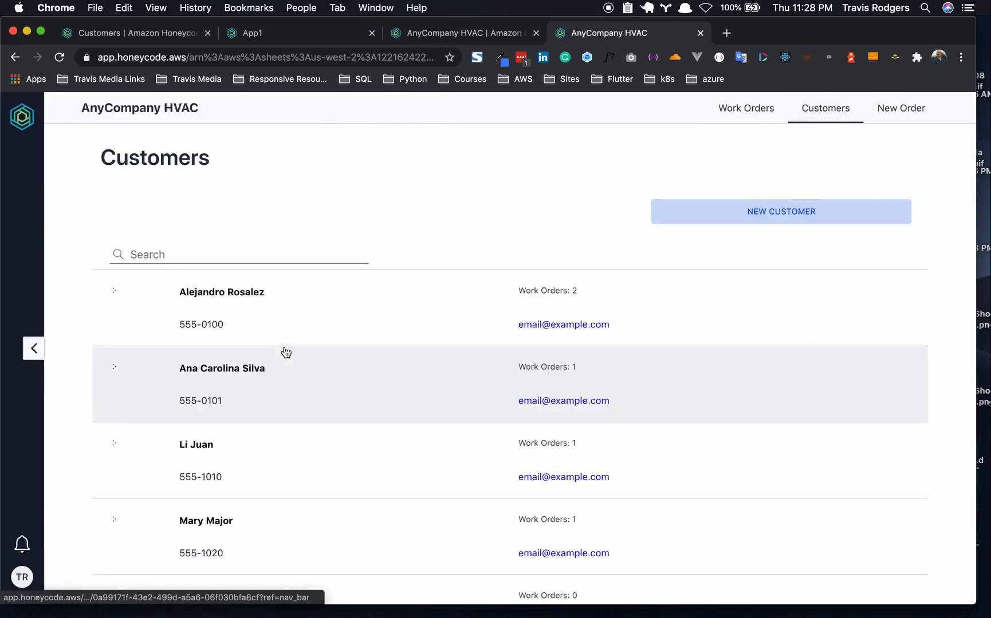
click(243, 321)
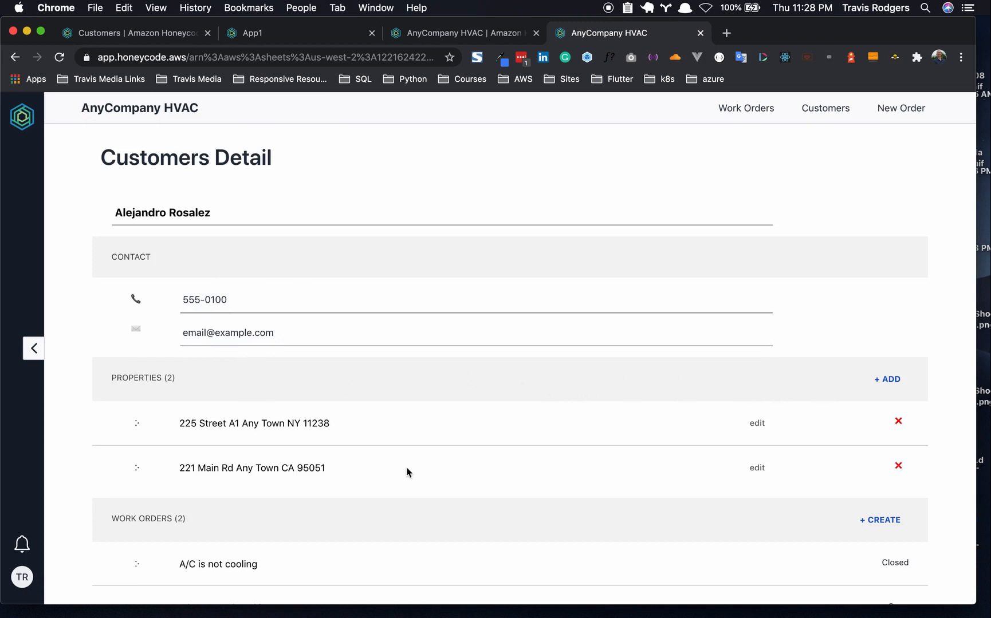
click(893, 380)
scroll(549, 461, down, 4)
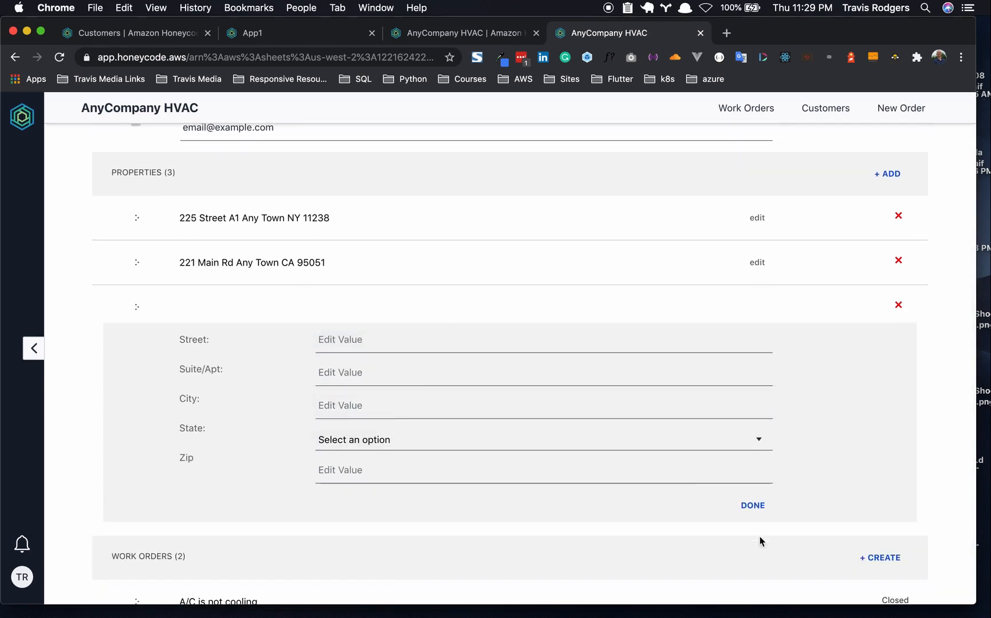
click(753, 506)
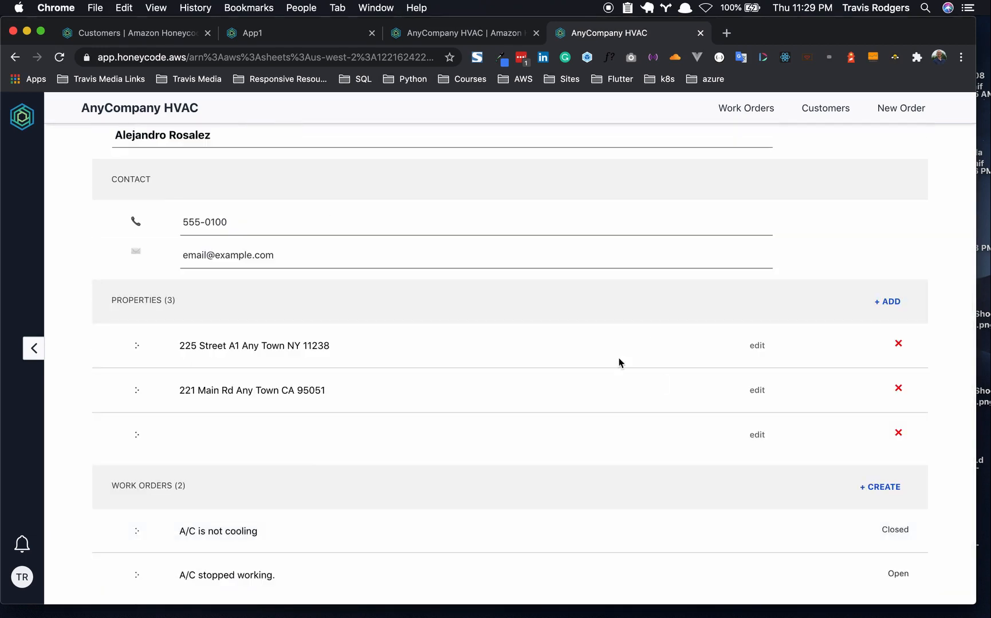
click(898, 434)
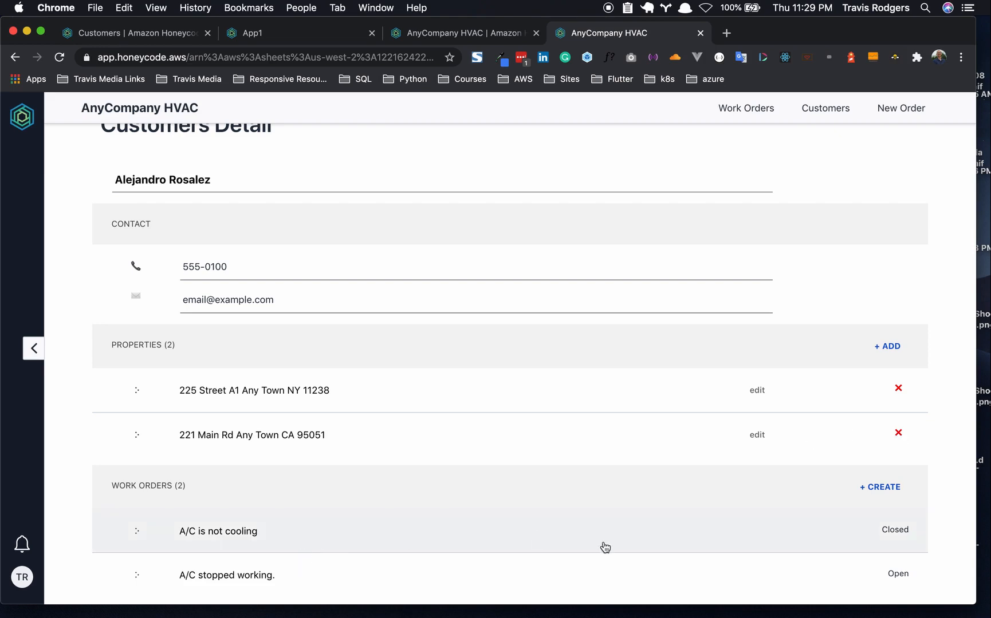
- Create a new work order for this customer and review the prefilled New Order form
click(881, 488)
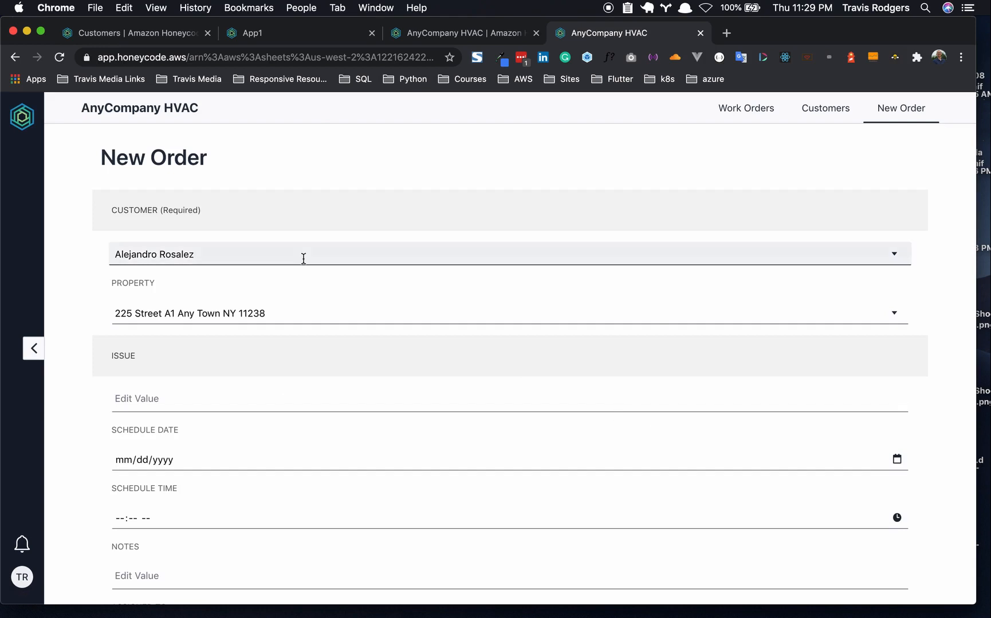
scroll(304, 258, down, 3)
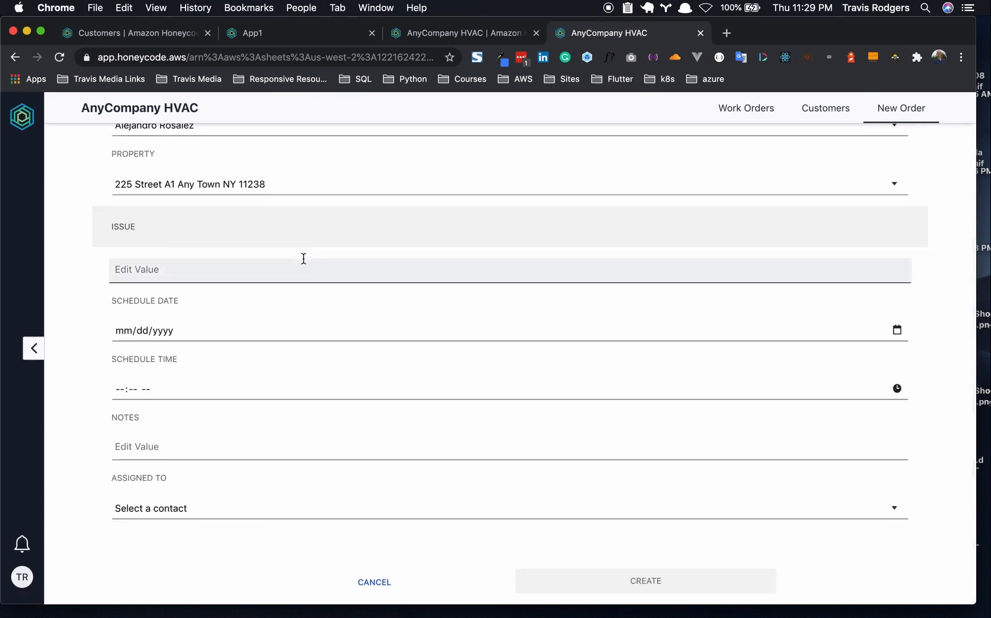
scroll(304, 258, up, 3)
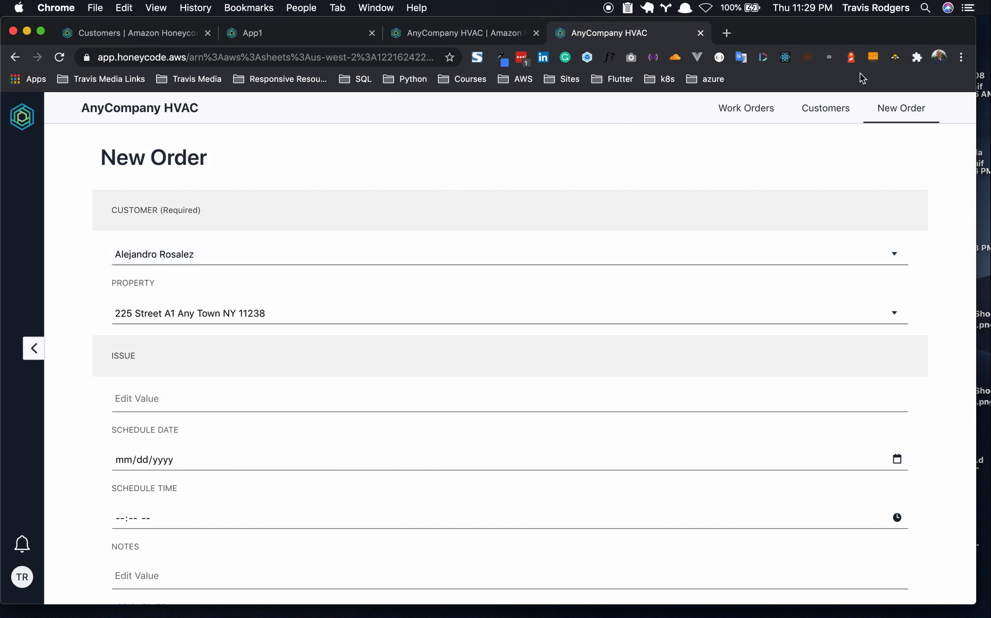
- View the first customer's details from the Customers list, then return to the list
click(832, 110)
click(377, 318)
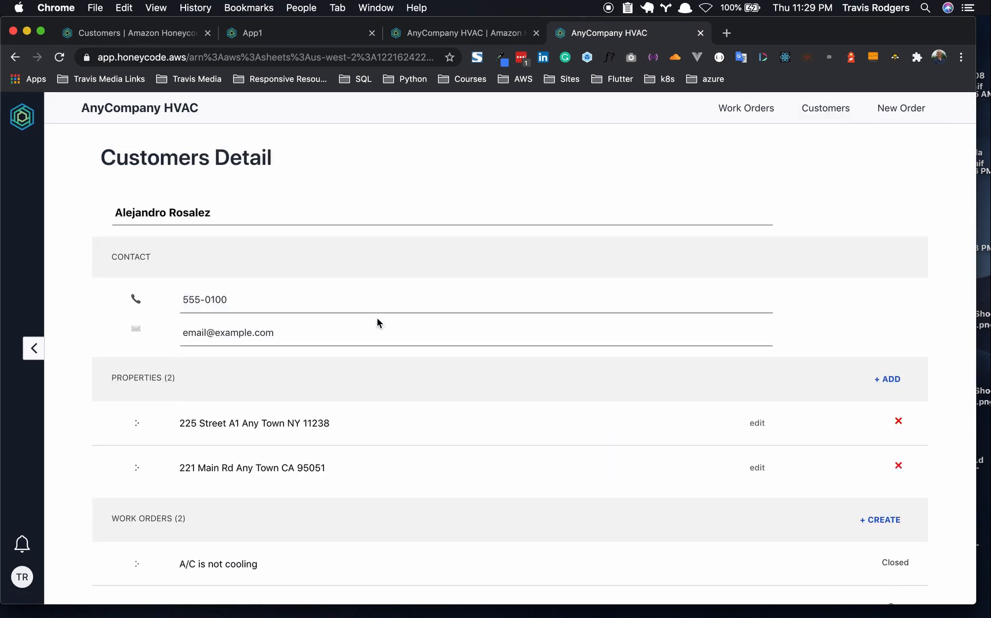
scroll(378, 304, down, 1)
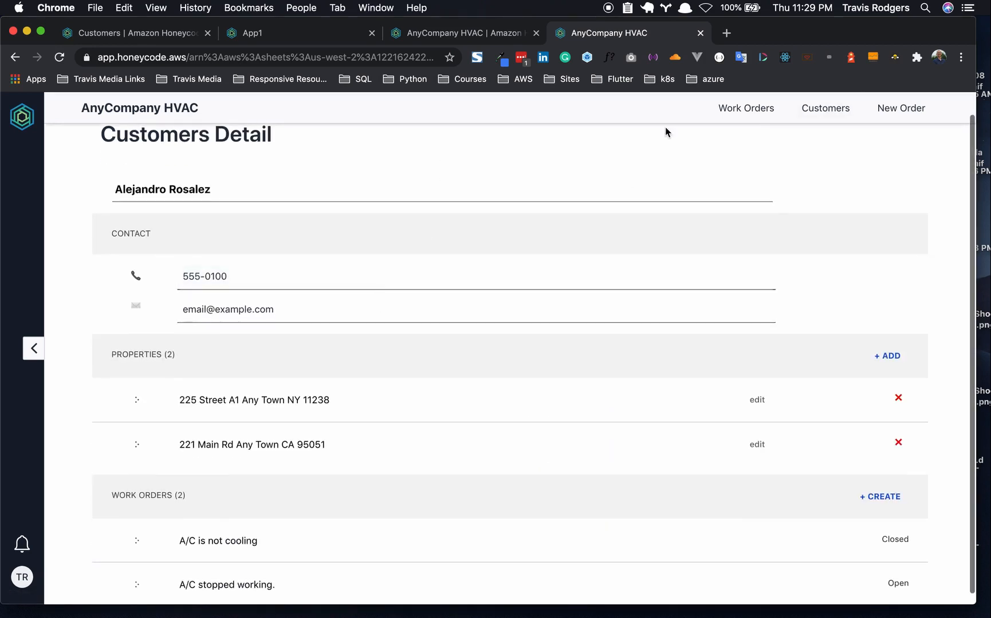
click(816, 107)
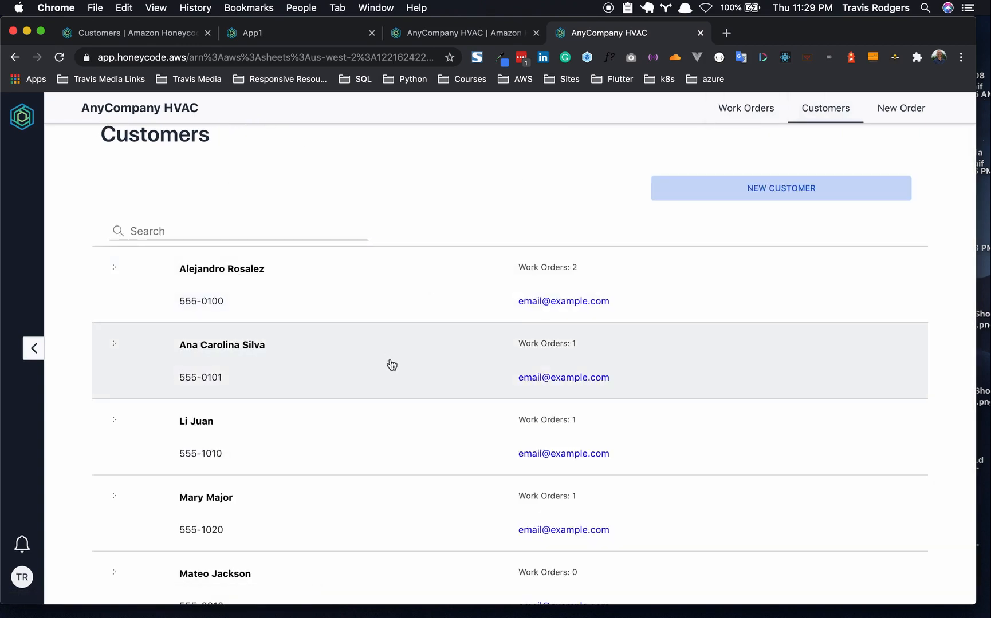
scroll(378, 407, up, 1)
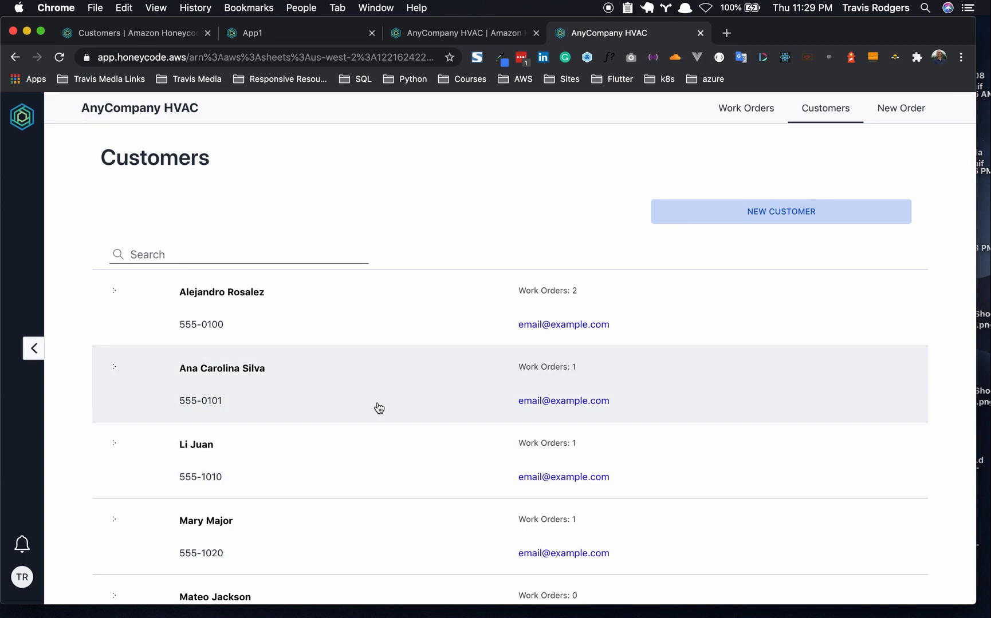
click(889, 114)
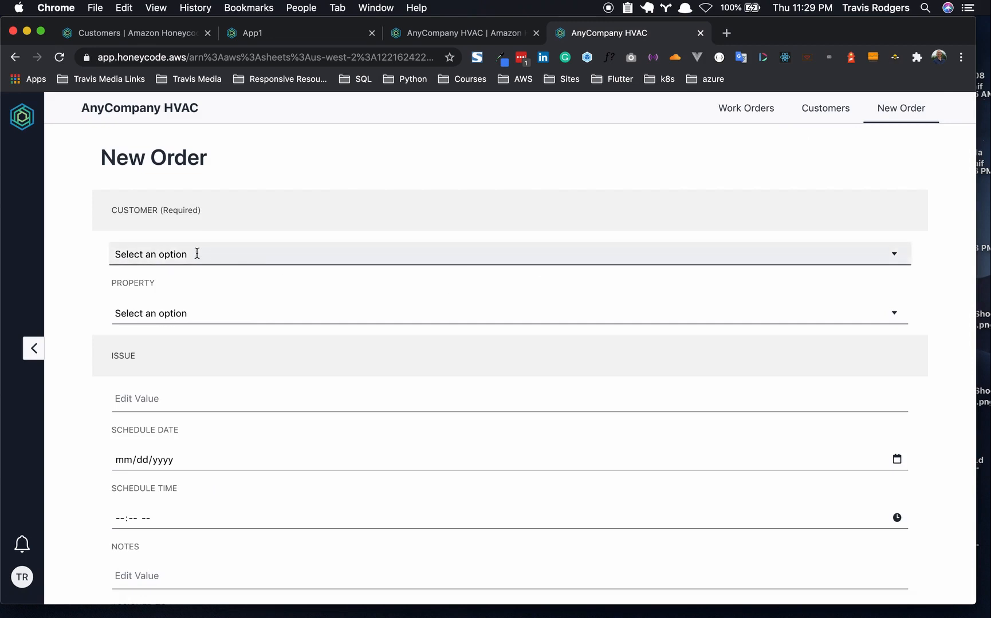
- Pick the second customer in the New Order form's Customer dropdown
scroll(179, 337, down, 1)
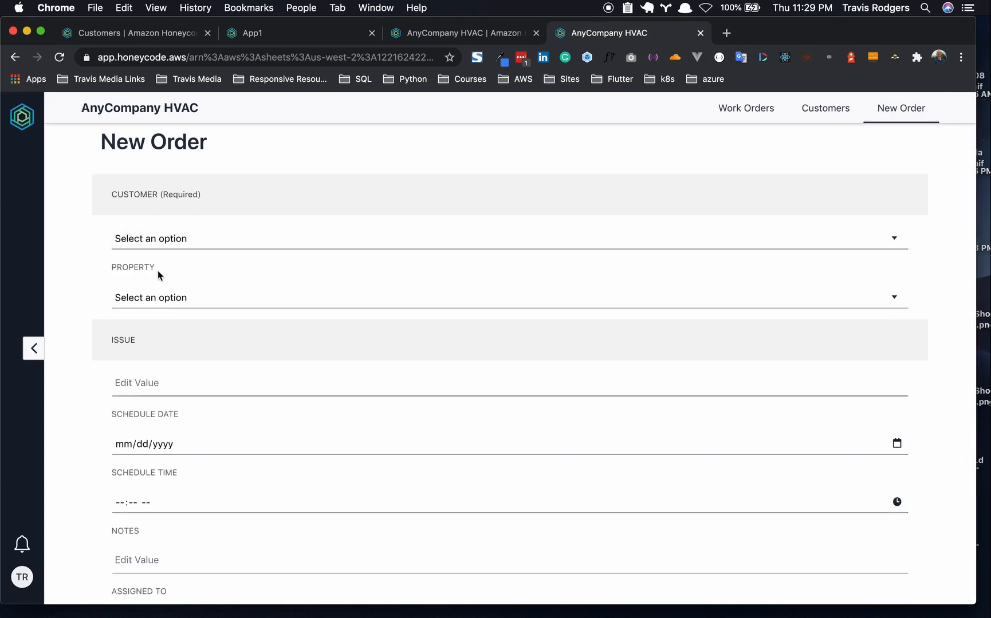
scroll(163, 267, down, 1)
click(177, 219)
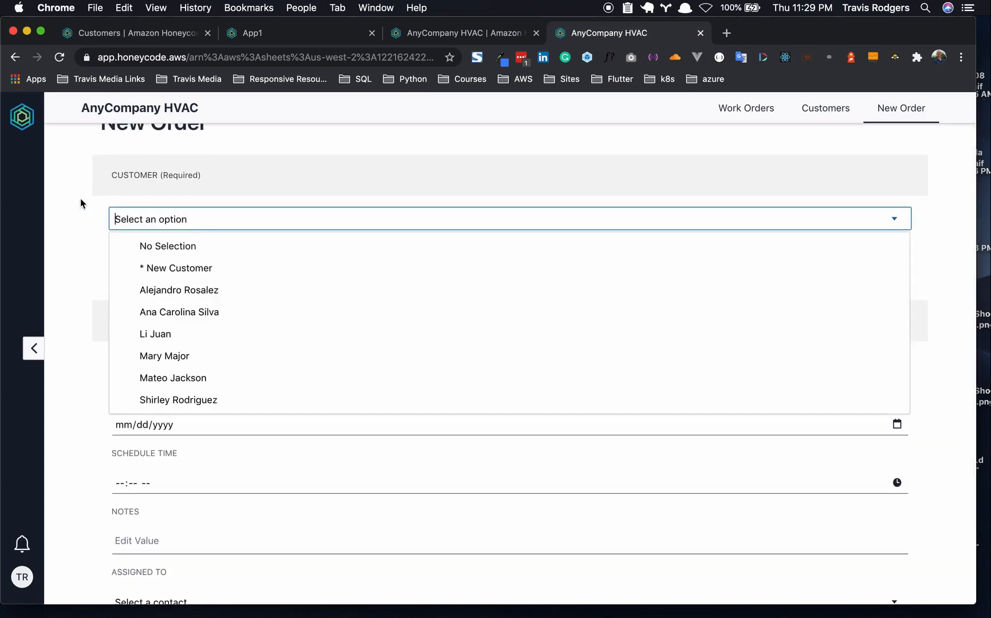
click(152, 315)
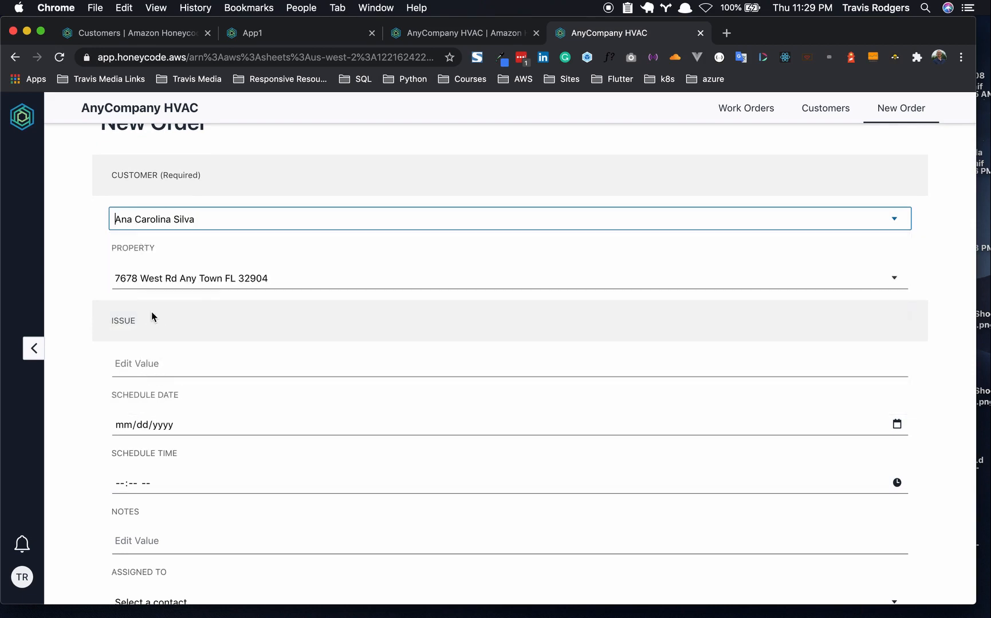
scroll(137, 349, down, 5)
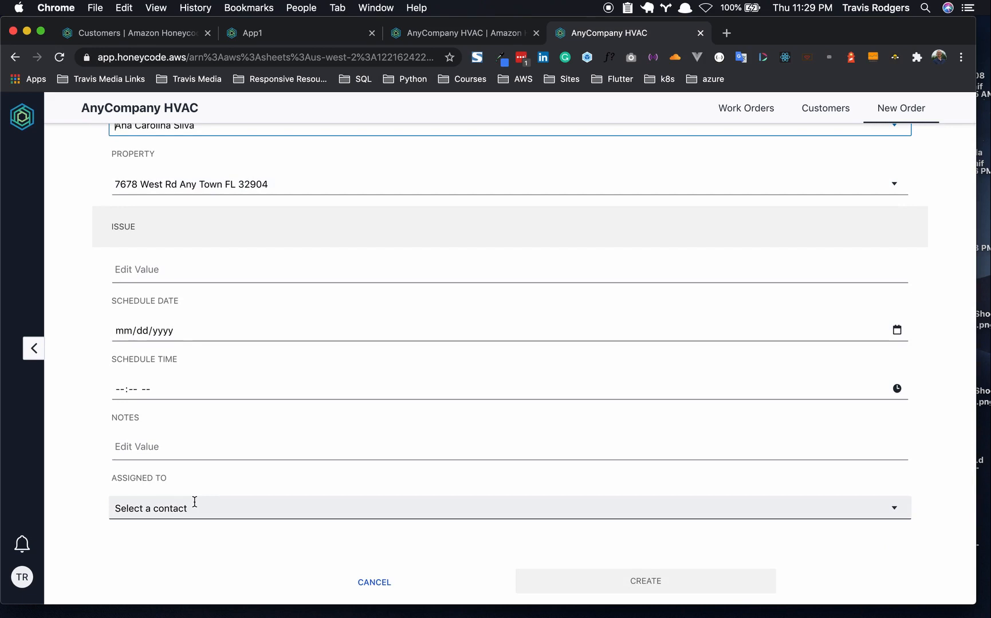
scroll(195, 502, up, 5)
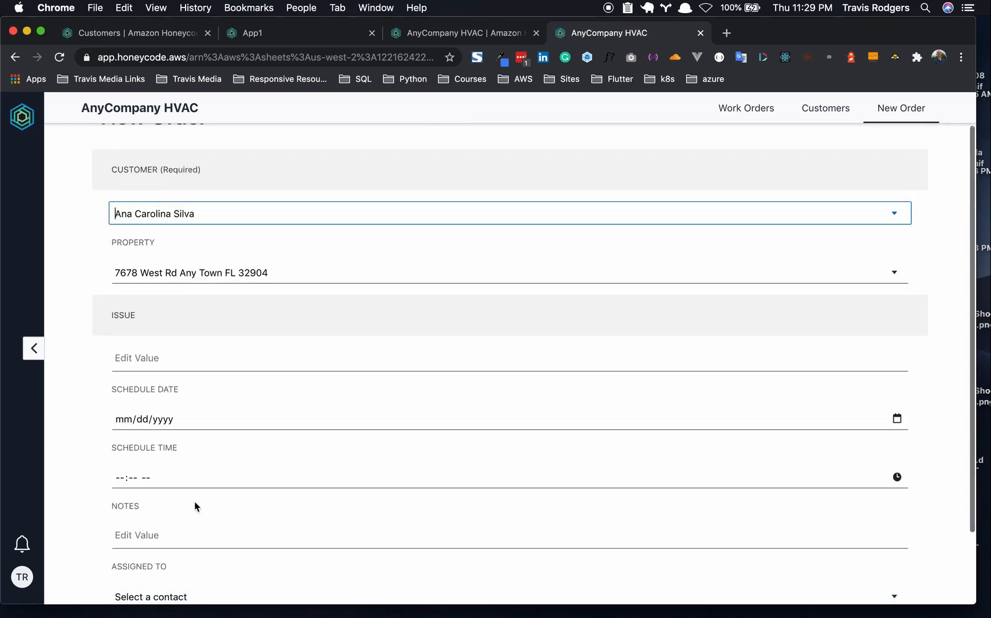
- Switch the order's customer to '* New Customer', leaving phone, email and address blank
click(240, 210)
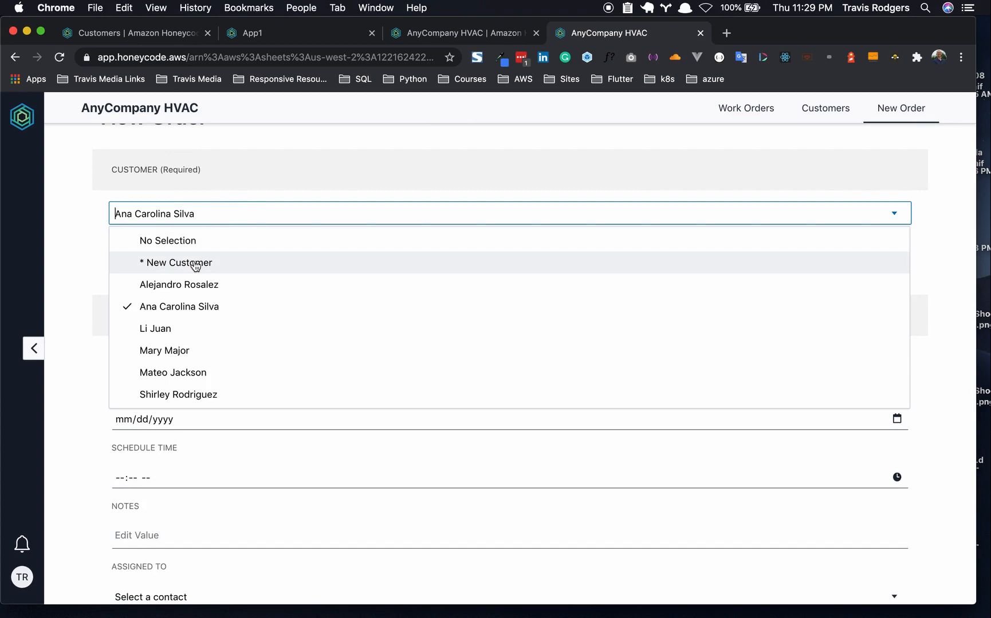
click(195, 264)
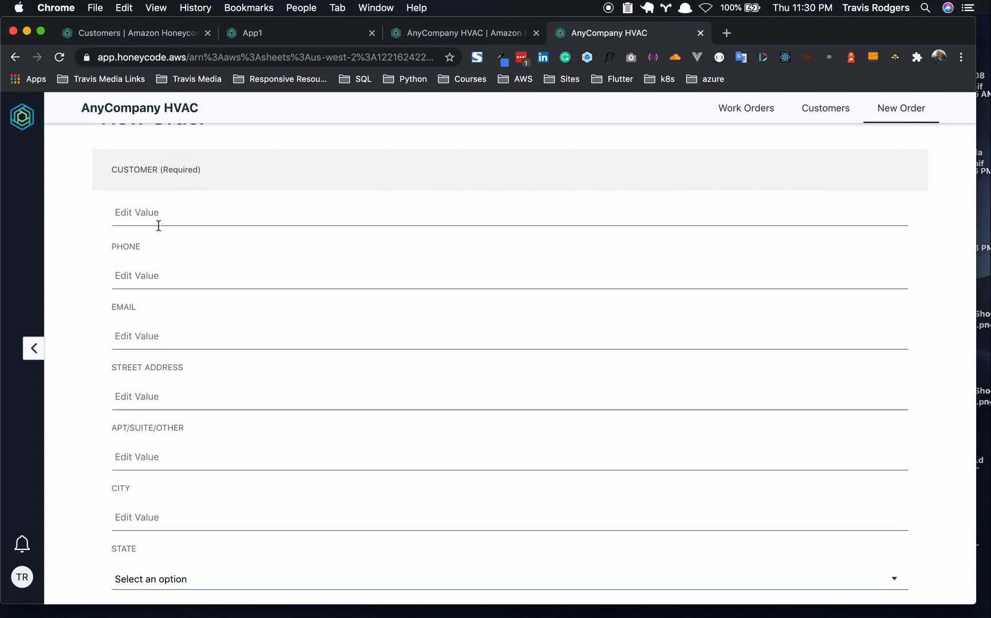
scroll(138, 252, down, 3)
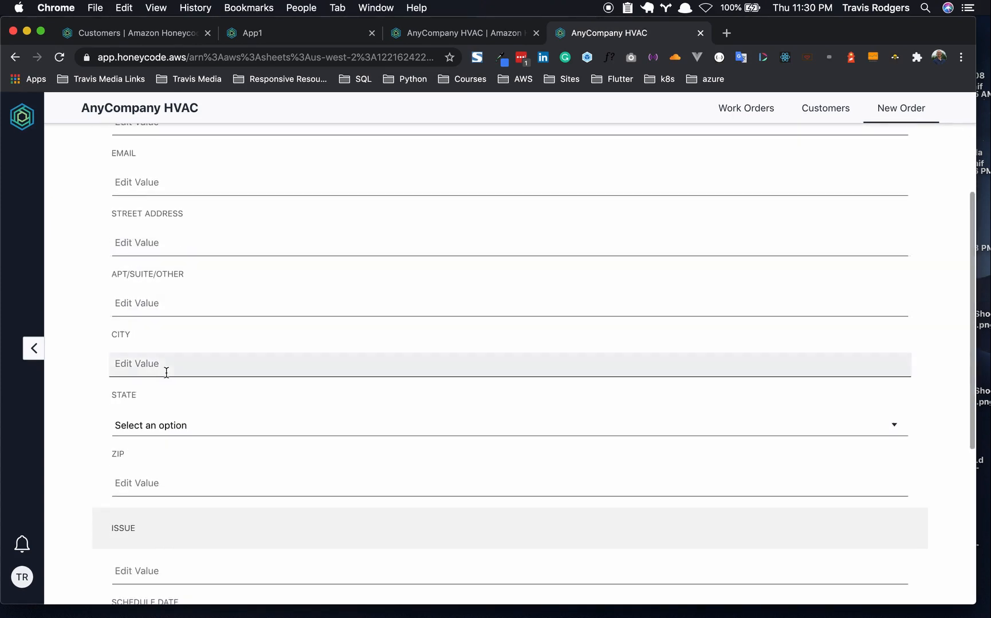
scroll(166, 373, down, 3)
scroll(166, 373, up, 6)
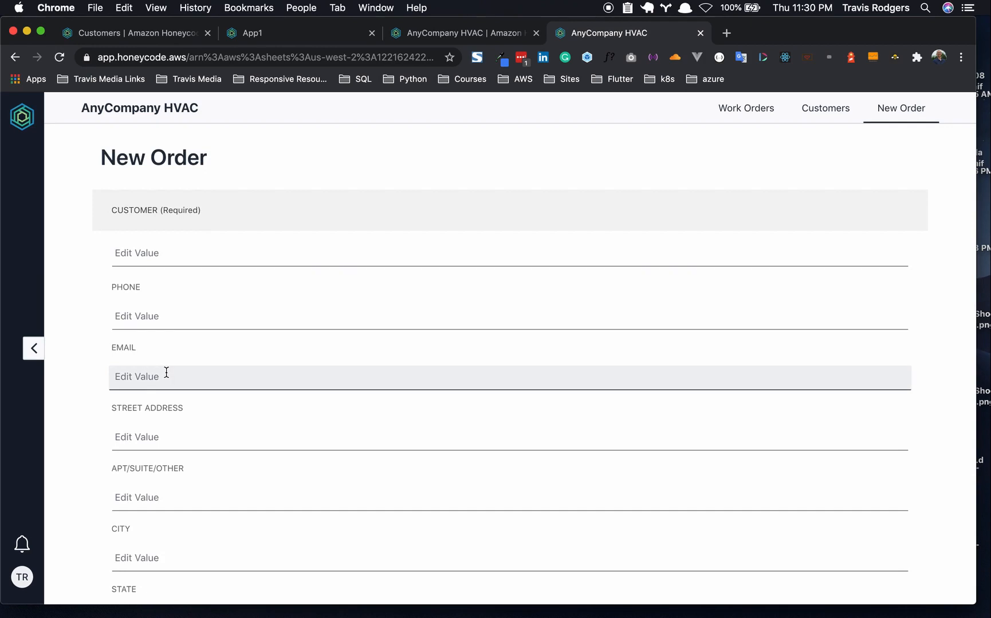
click(161, 256)
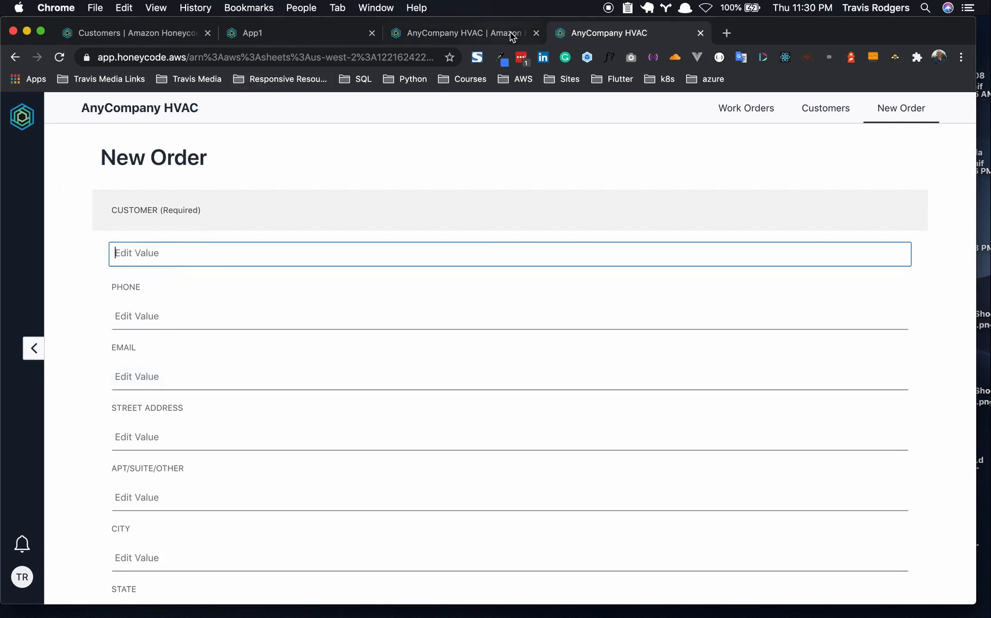
click(131, 32)
- Open the HVAC template's D_Customers table with the '* New Customer' row and six customers
click(458, 33)
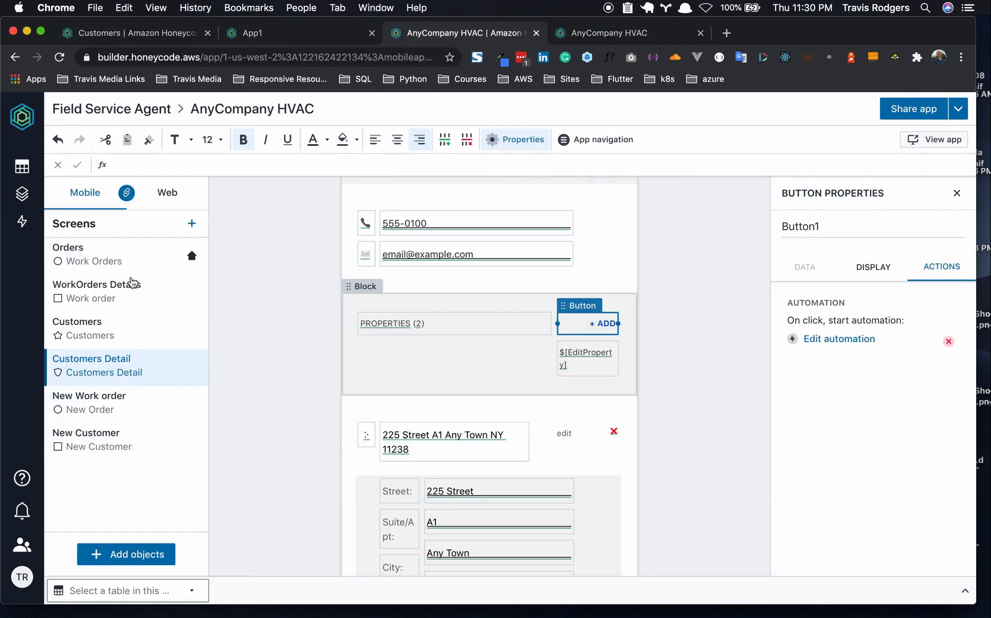
mouse_move(22, 167)
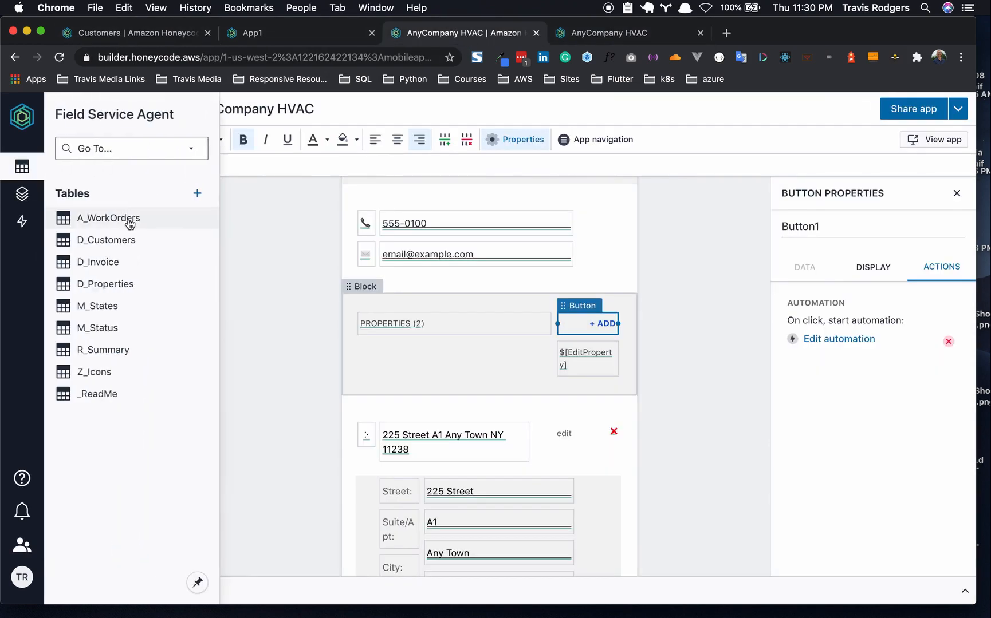
click(122, 240)
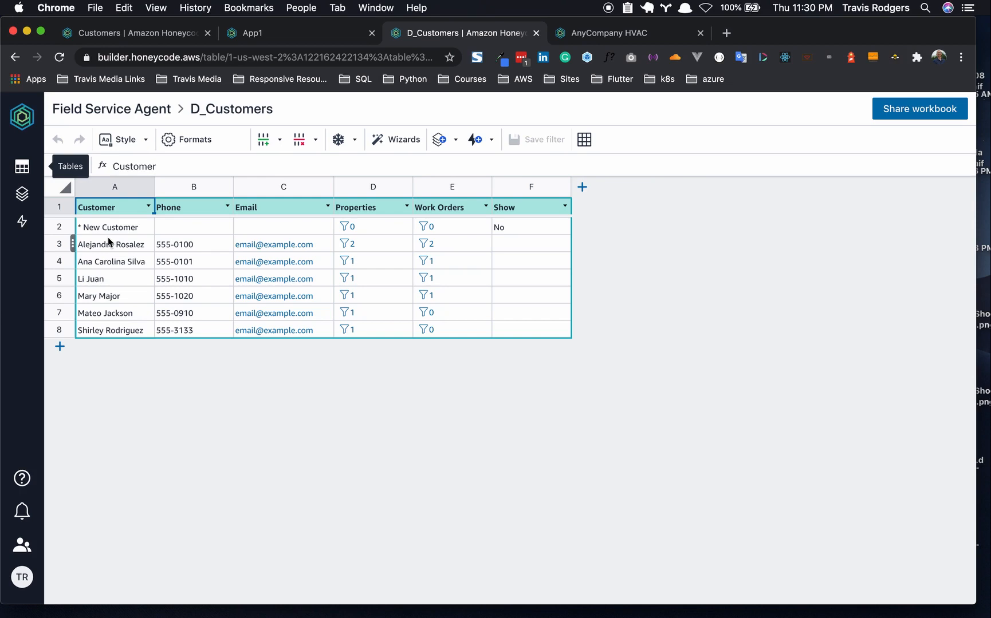
click(242, 34)
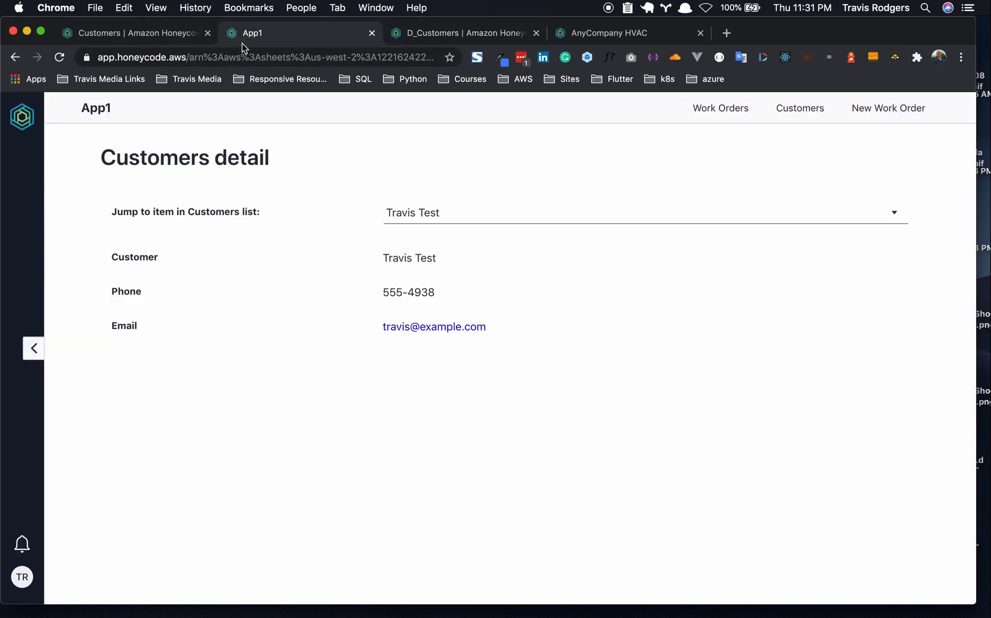
- Open App1's upcoming 'Windshield wiper blades shot' work order and view its $0.00 invoice
click(721, 108)
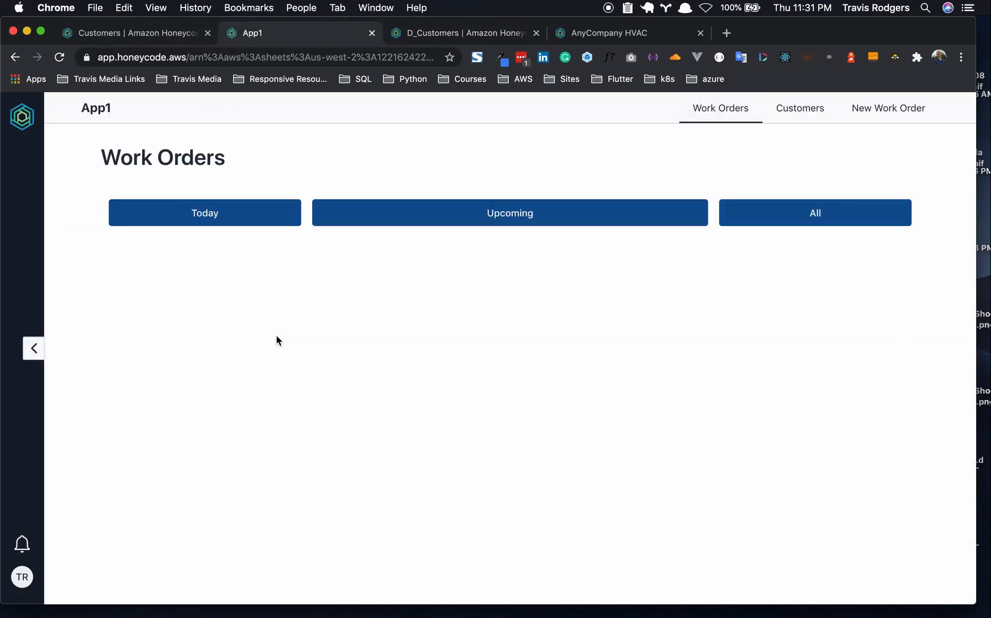
click(562, 223)
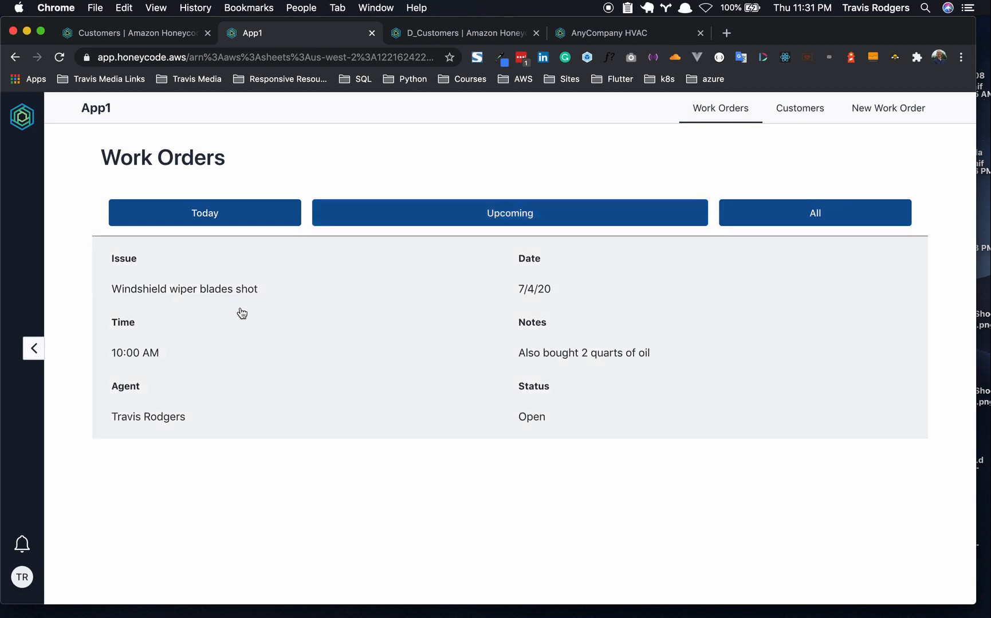
click(239, 313)
scroll(240, 312, down, 2)
scroll(241, 312, down, 1)
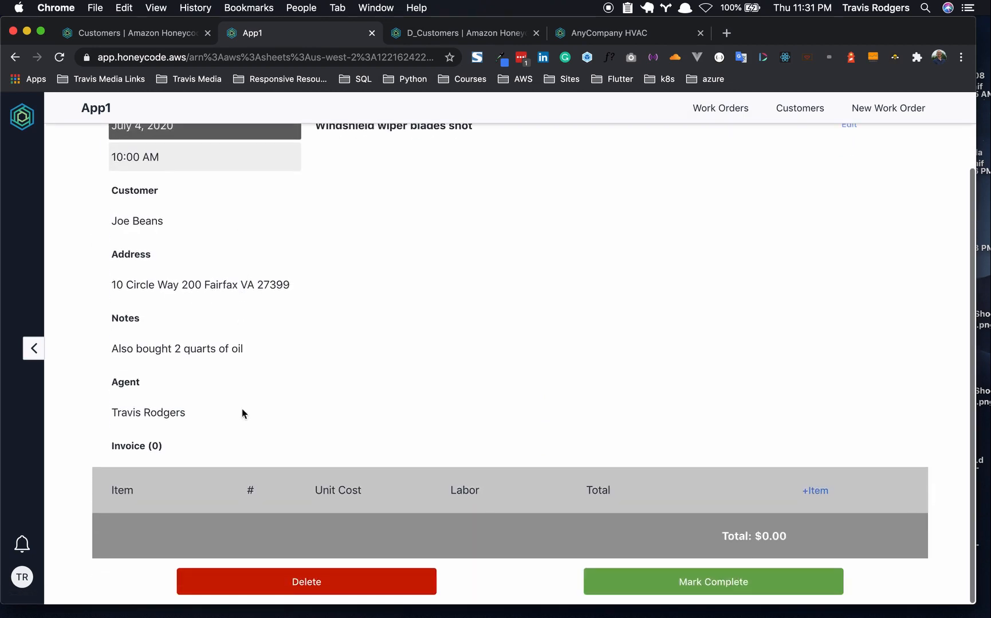